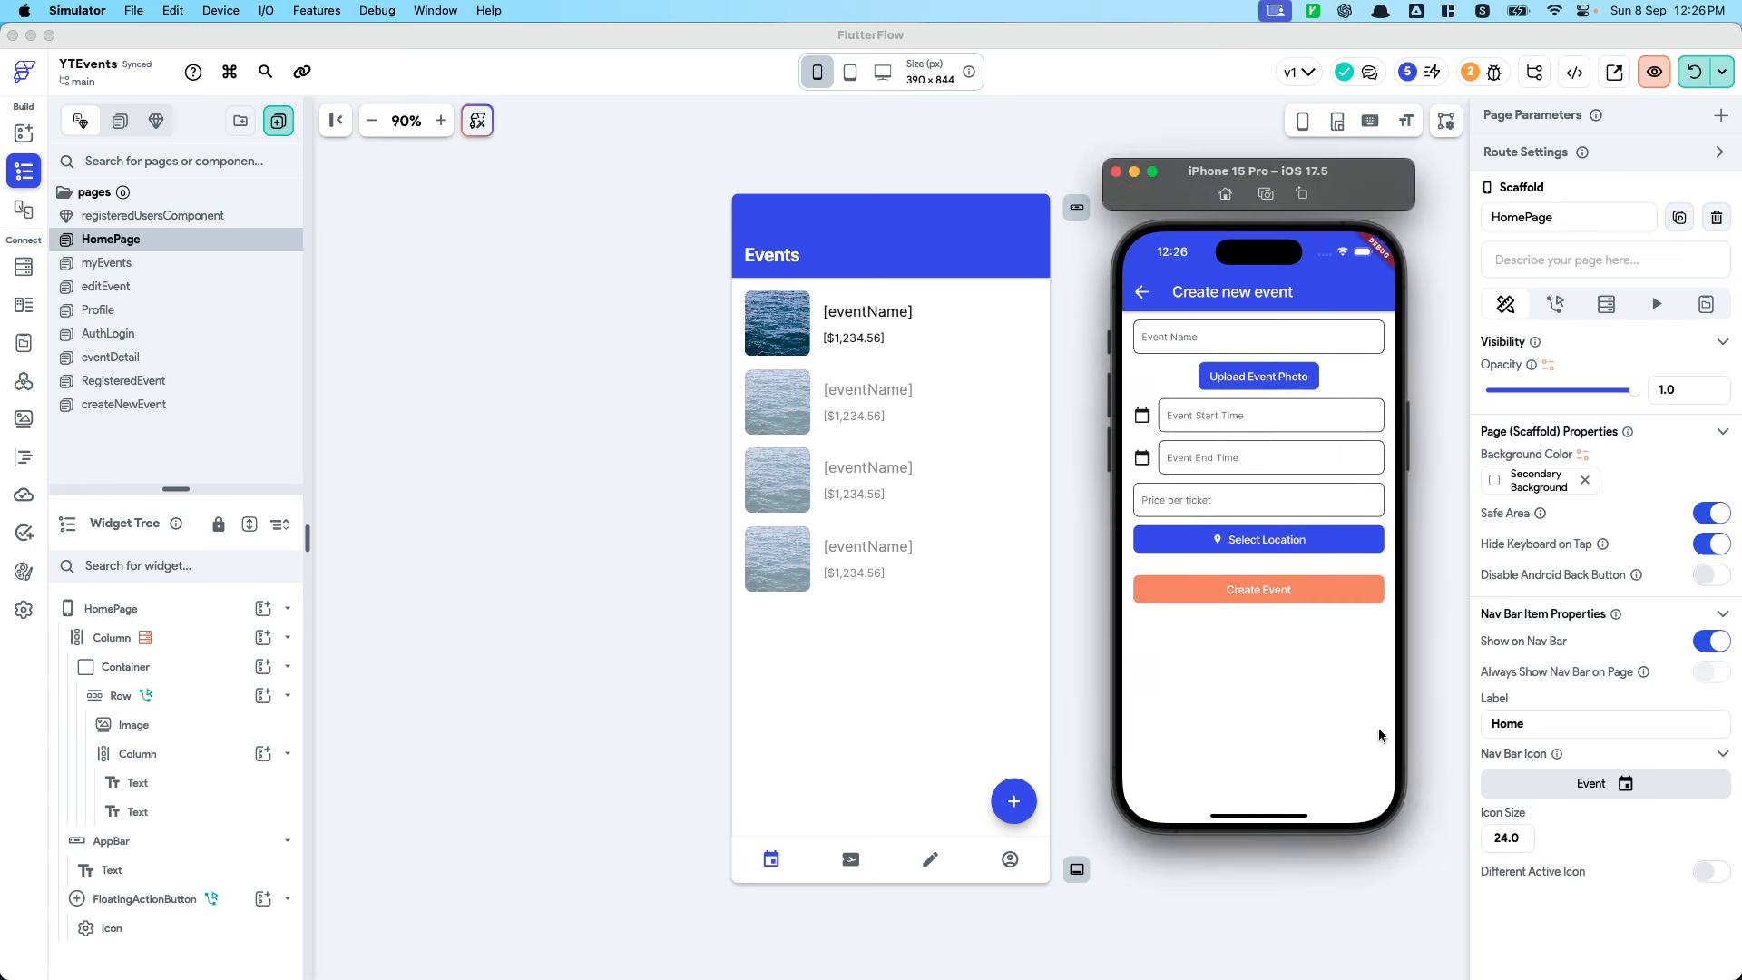
# Look through the finished app in the simulator: event details, Registered Events, My Events and the event's edit form, then return to the Events list
pyautogui.click(1142, 295)
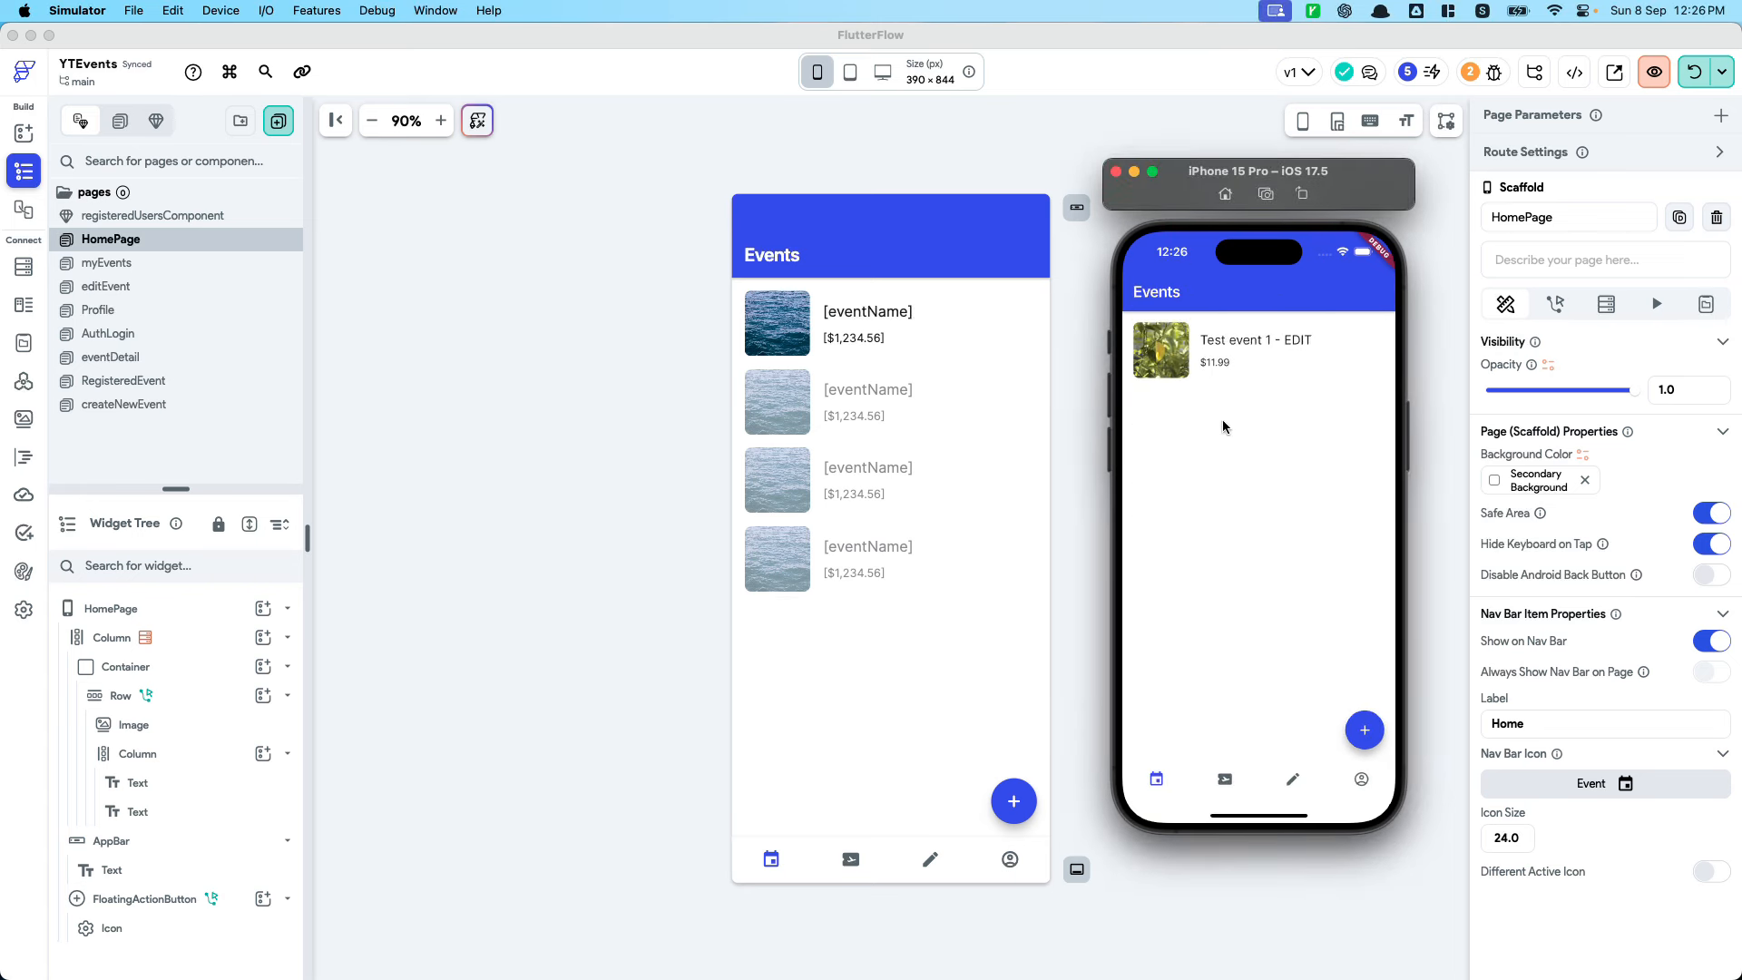
pyautogui.click(1173, 375)
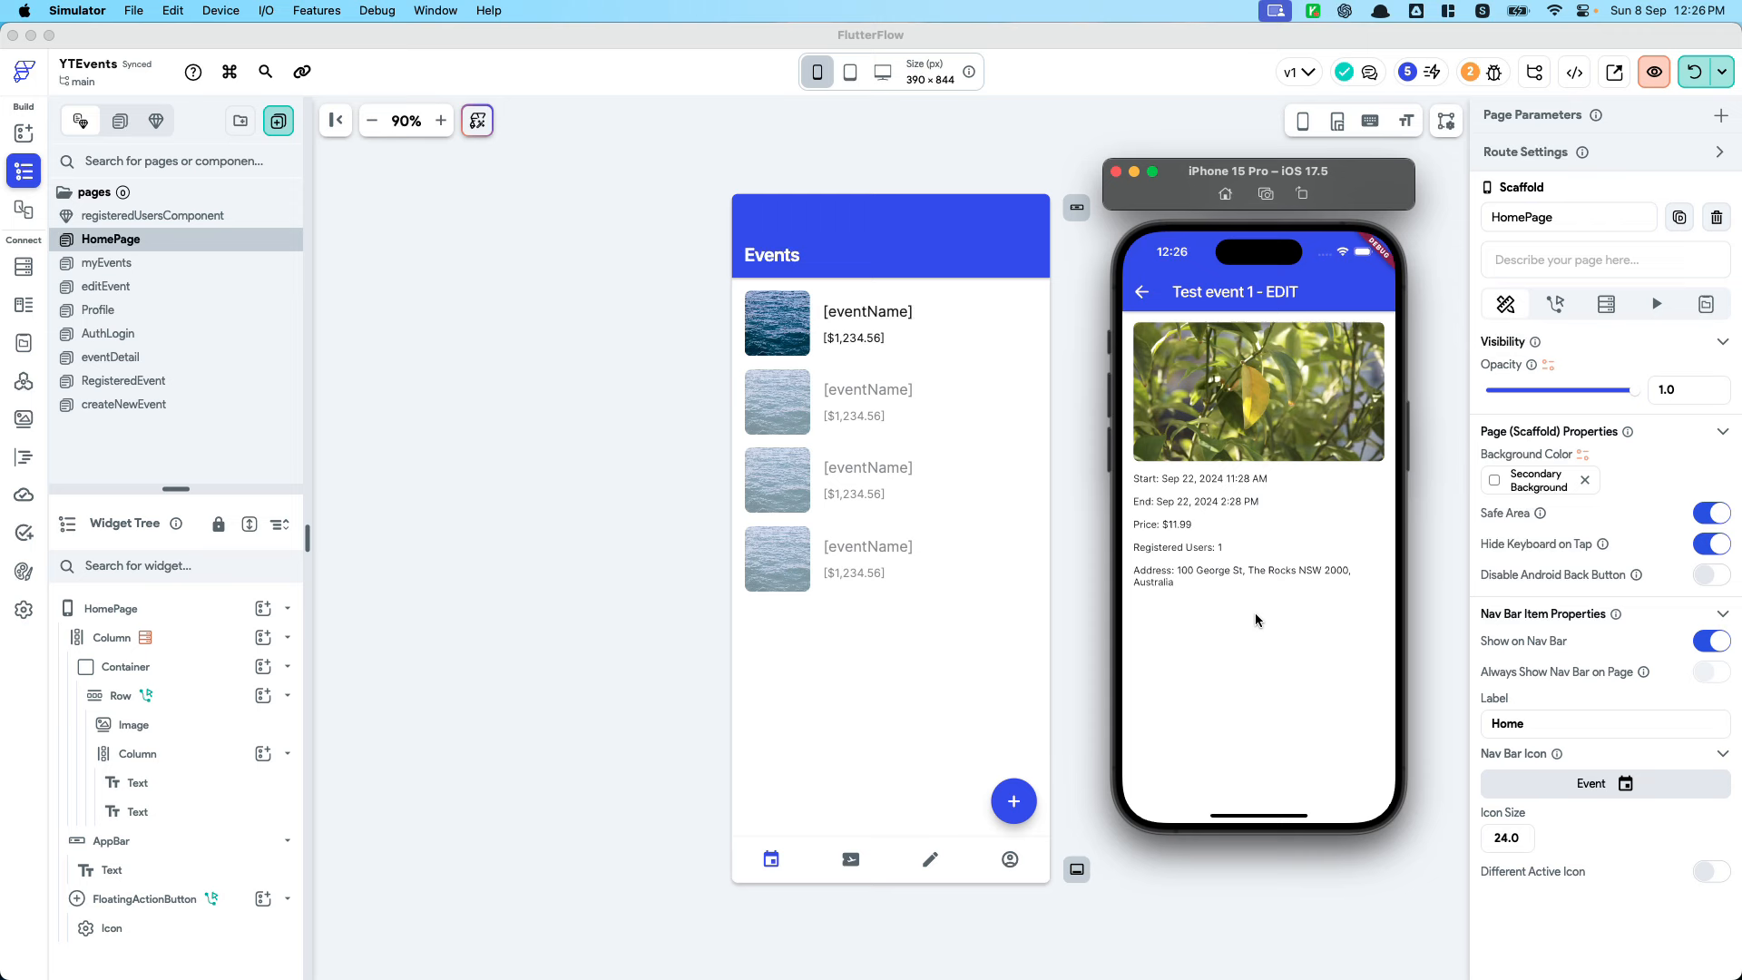
pyautogui.click(1145, 292)
pyautogui.click(1225, 778)
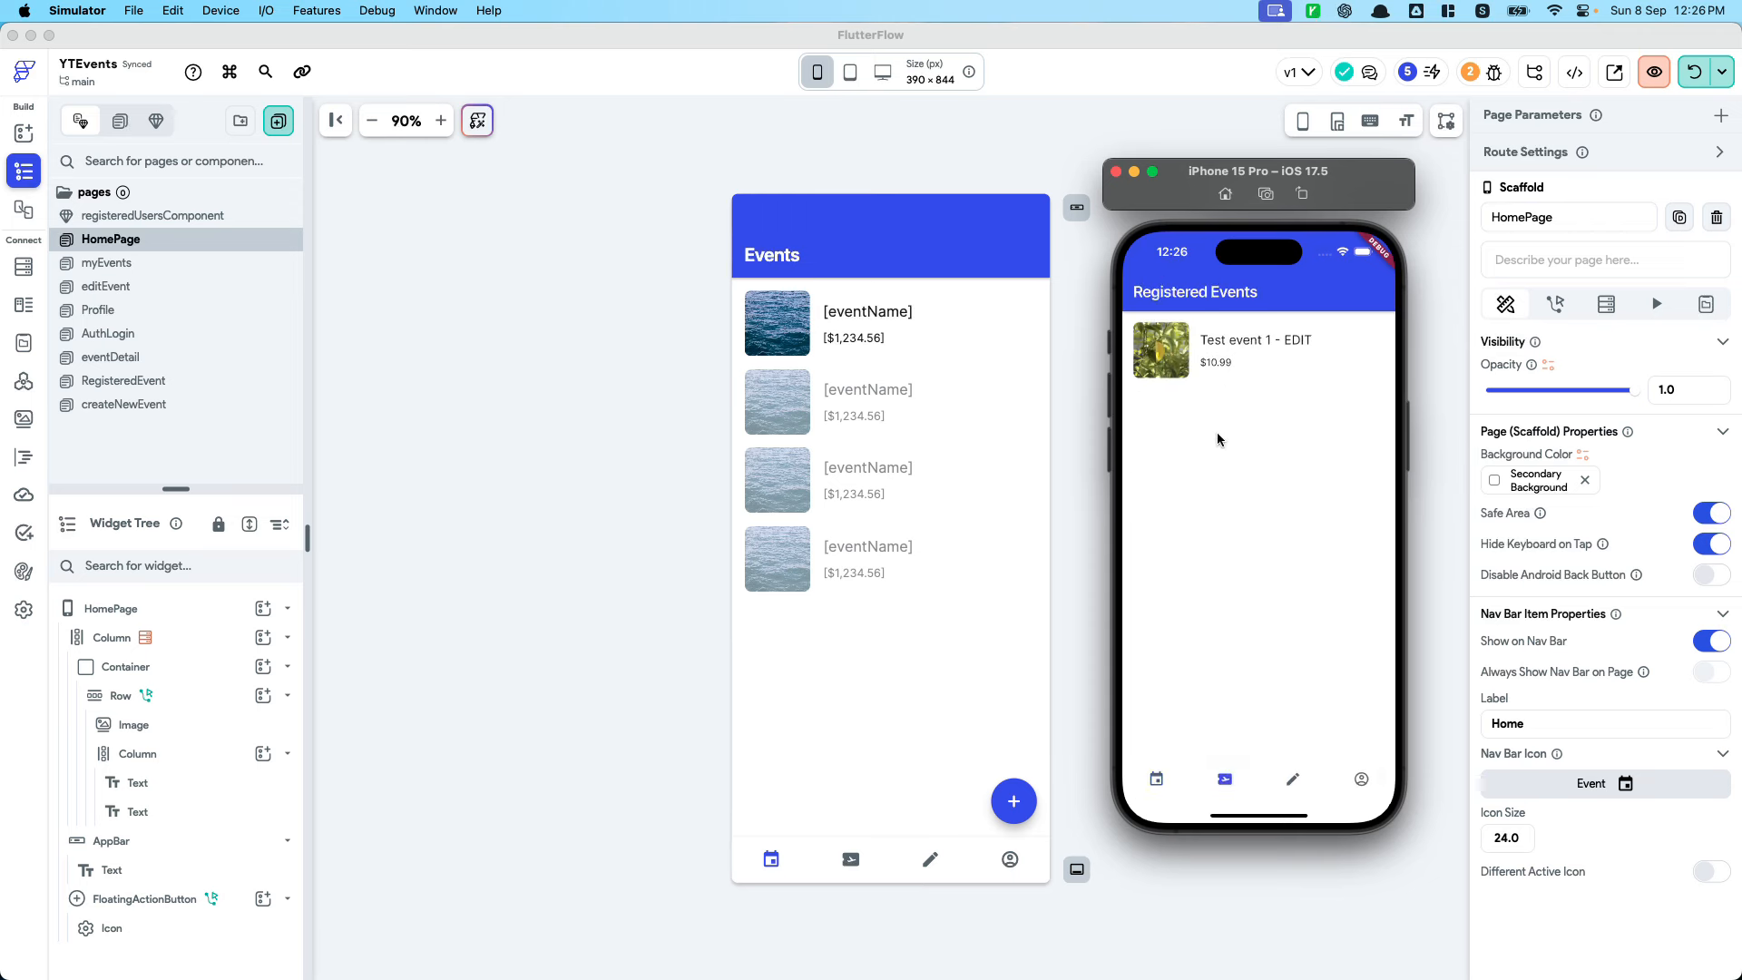
pyautogui.click(1291, 780)
pyautogui.click(1226, 351)
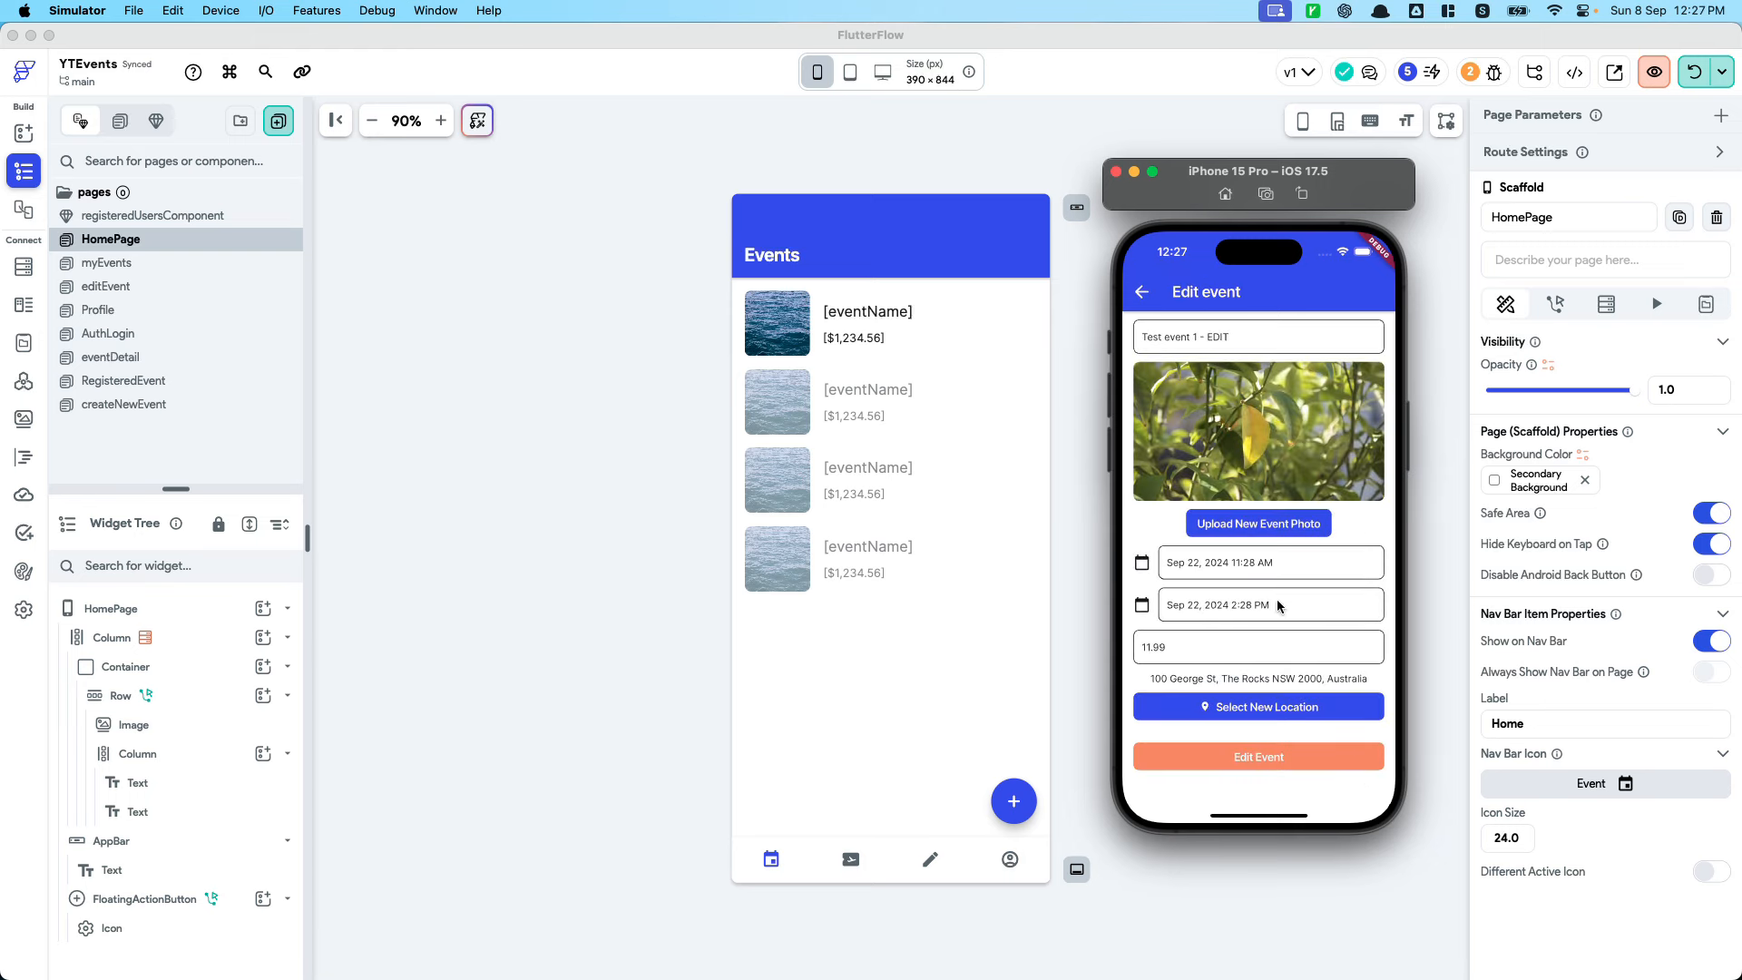
pyautogui.click(1142, 293)
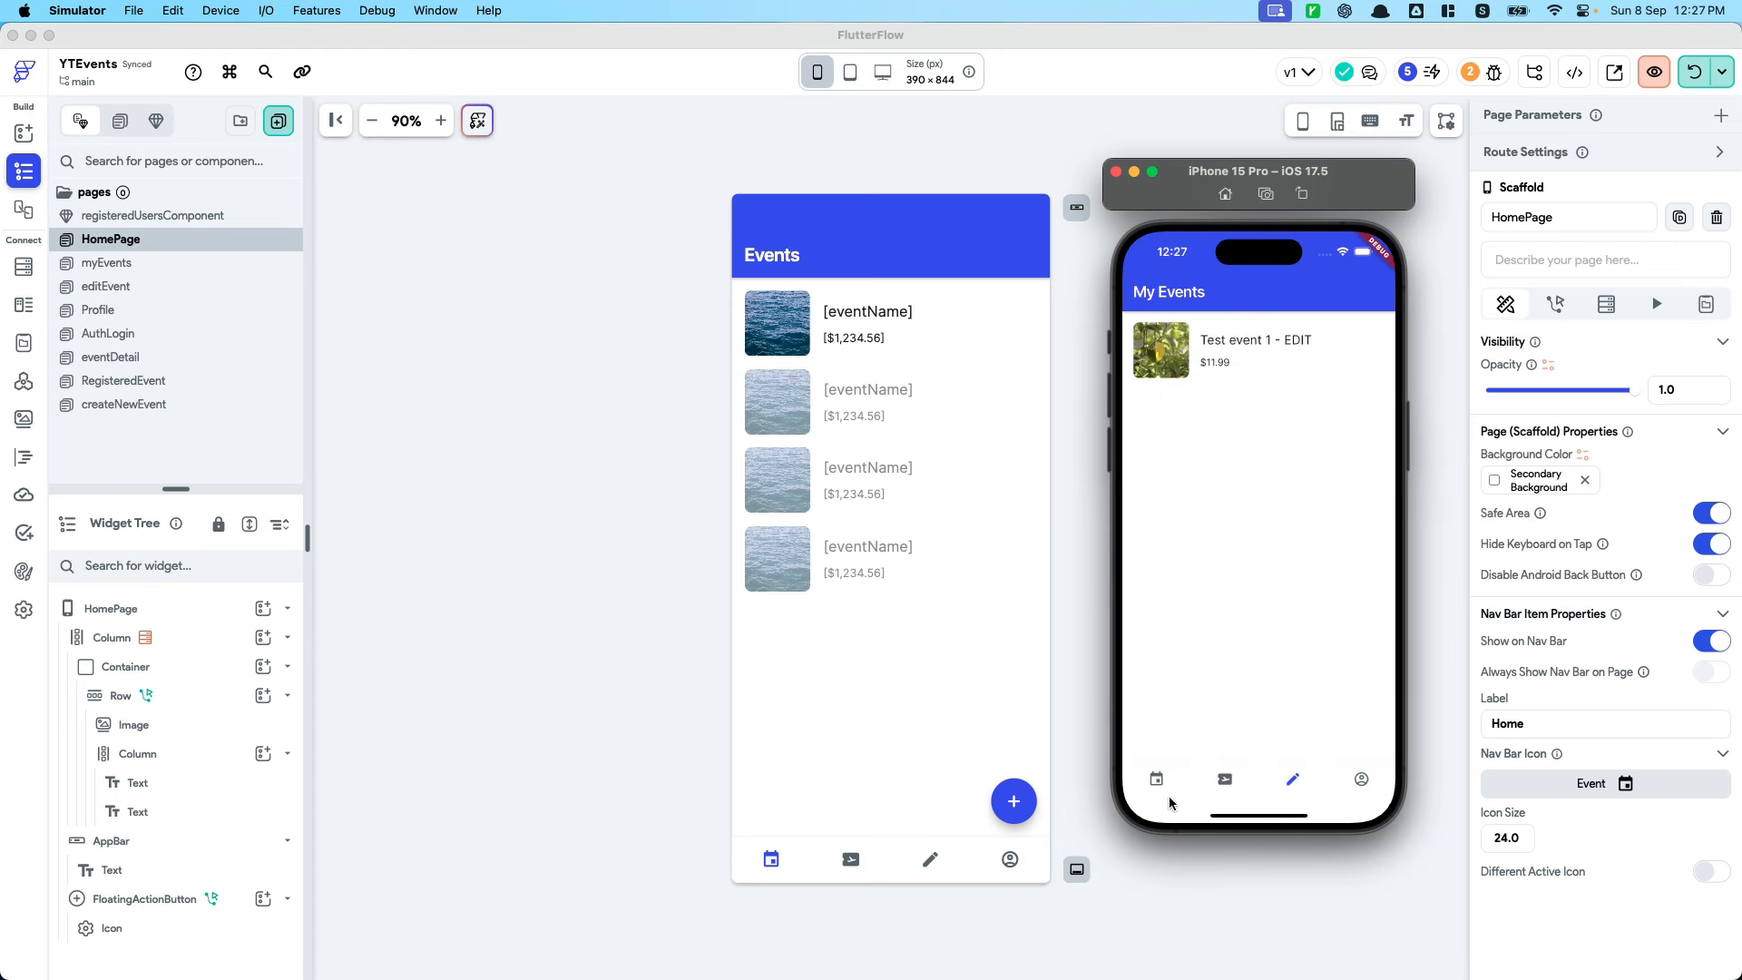
pyautogui.click(1157, 780)
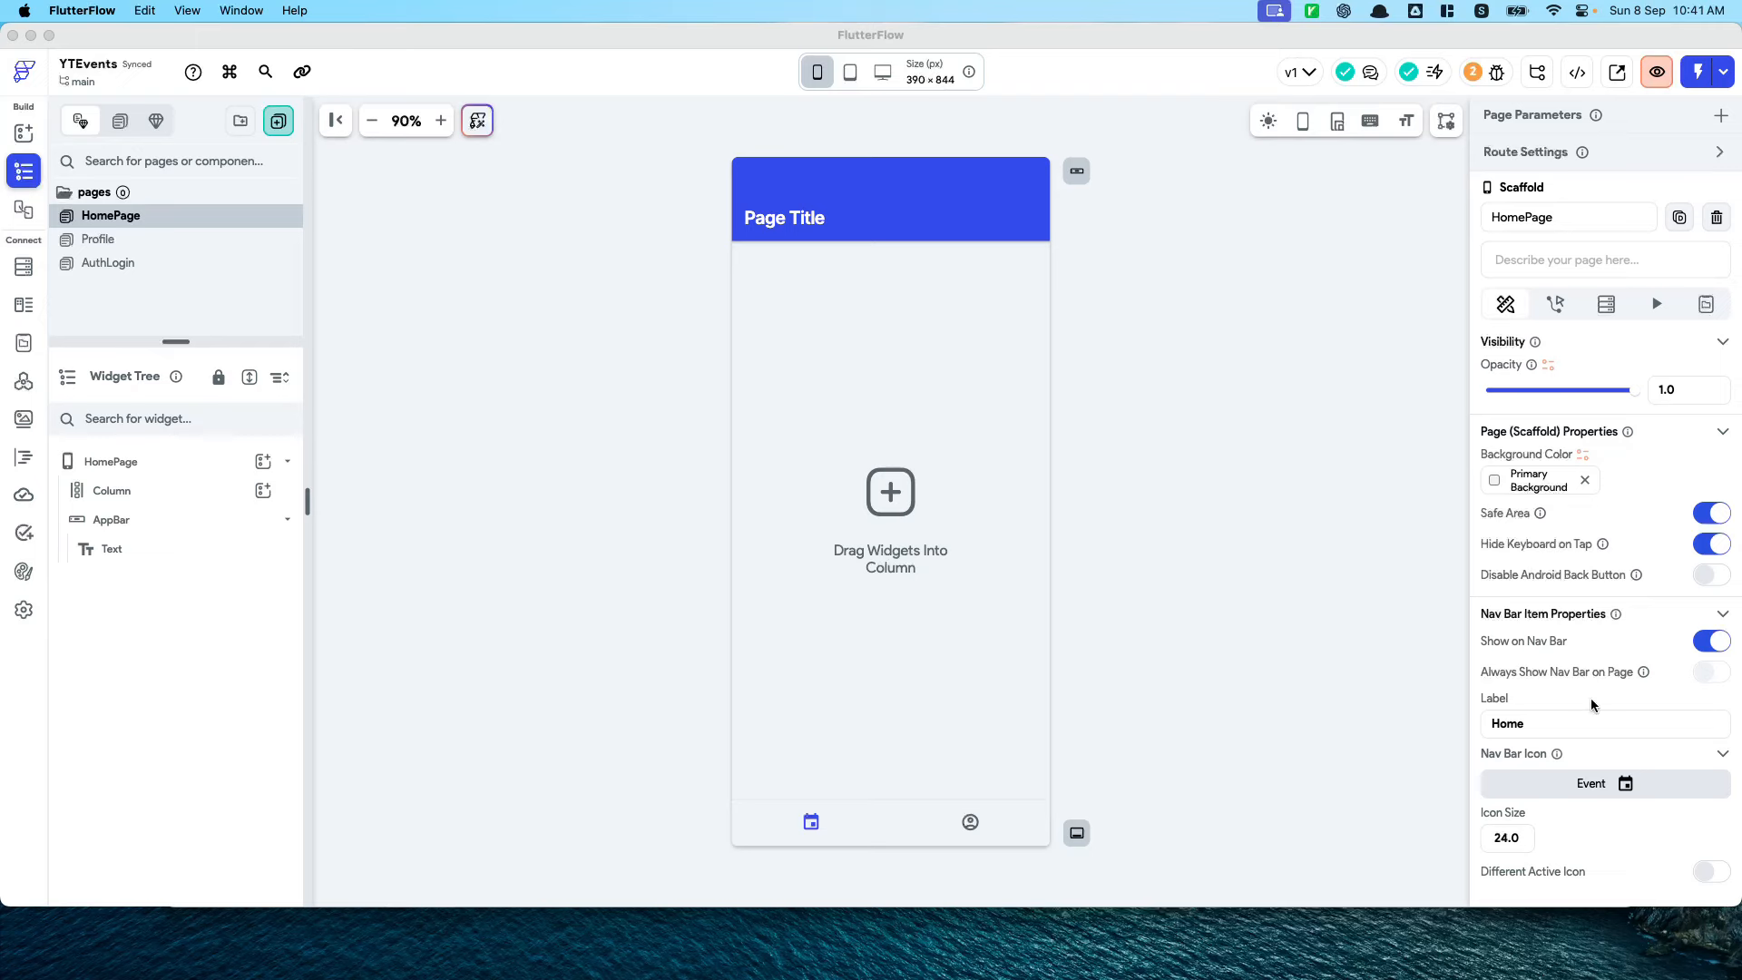
# Review the project's Authentication settings, Firebase connection and the schema of the users collection
pyautogui.click(24, 610)
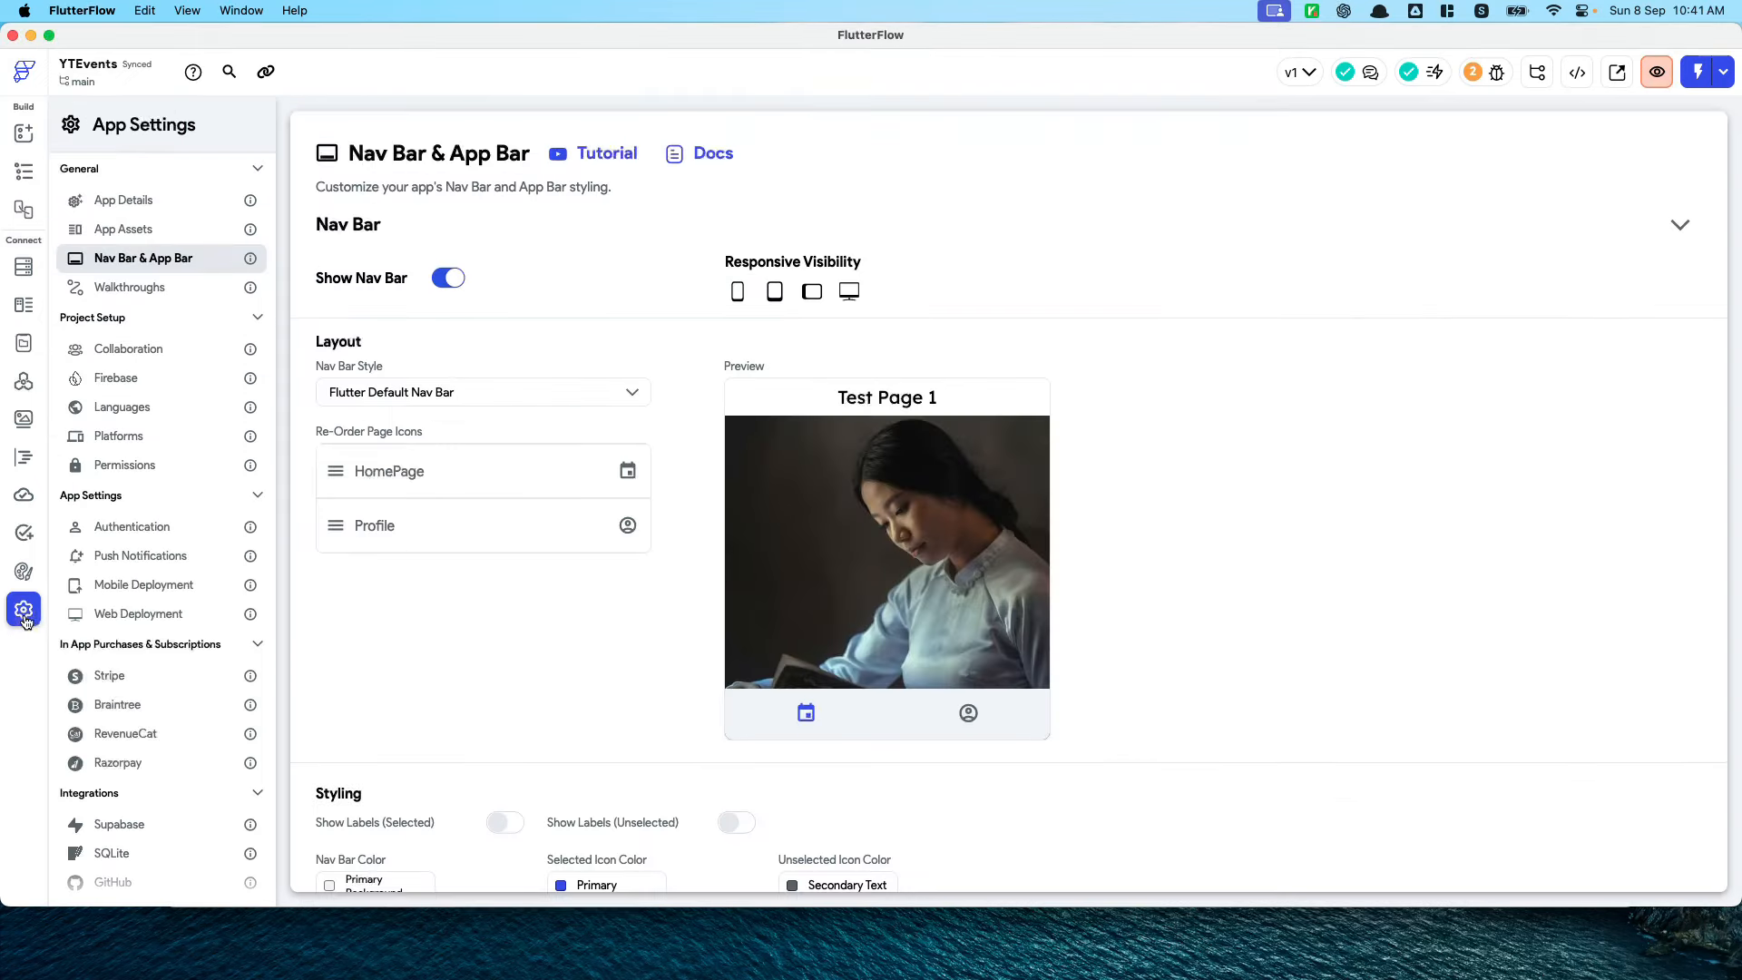
pyautogui.click(177, 526)
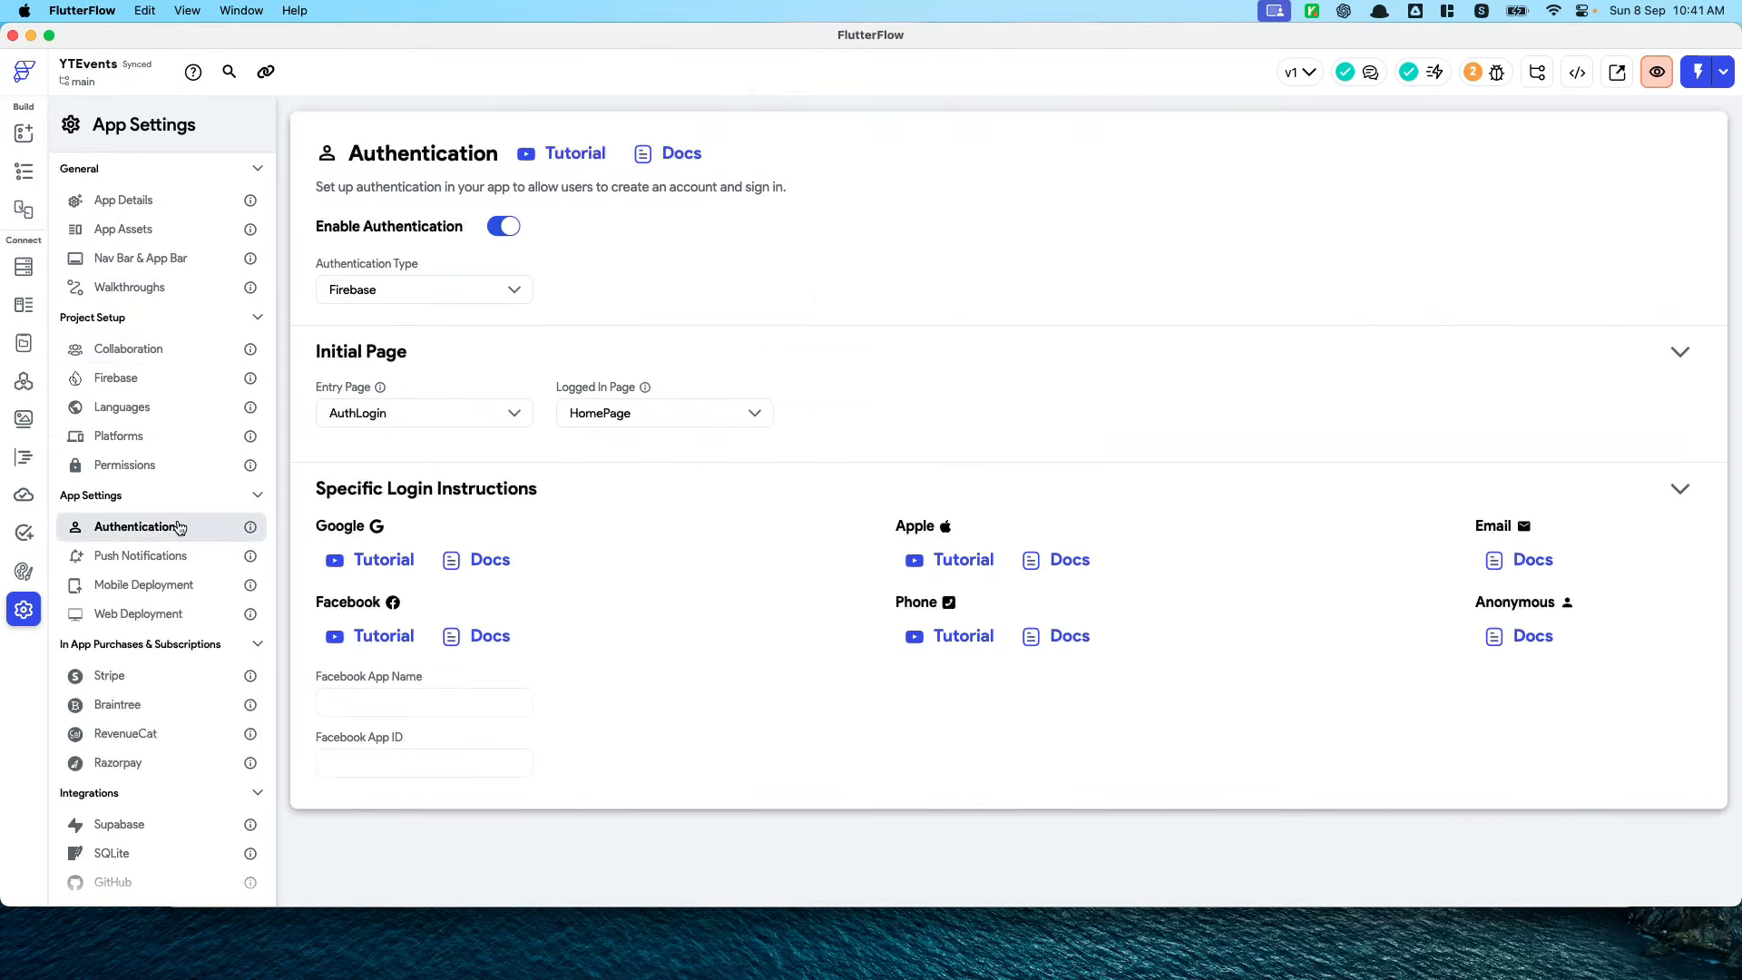
pyautogui.click(166, 389)
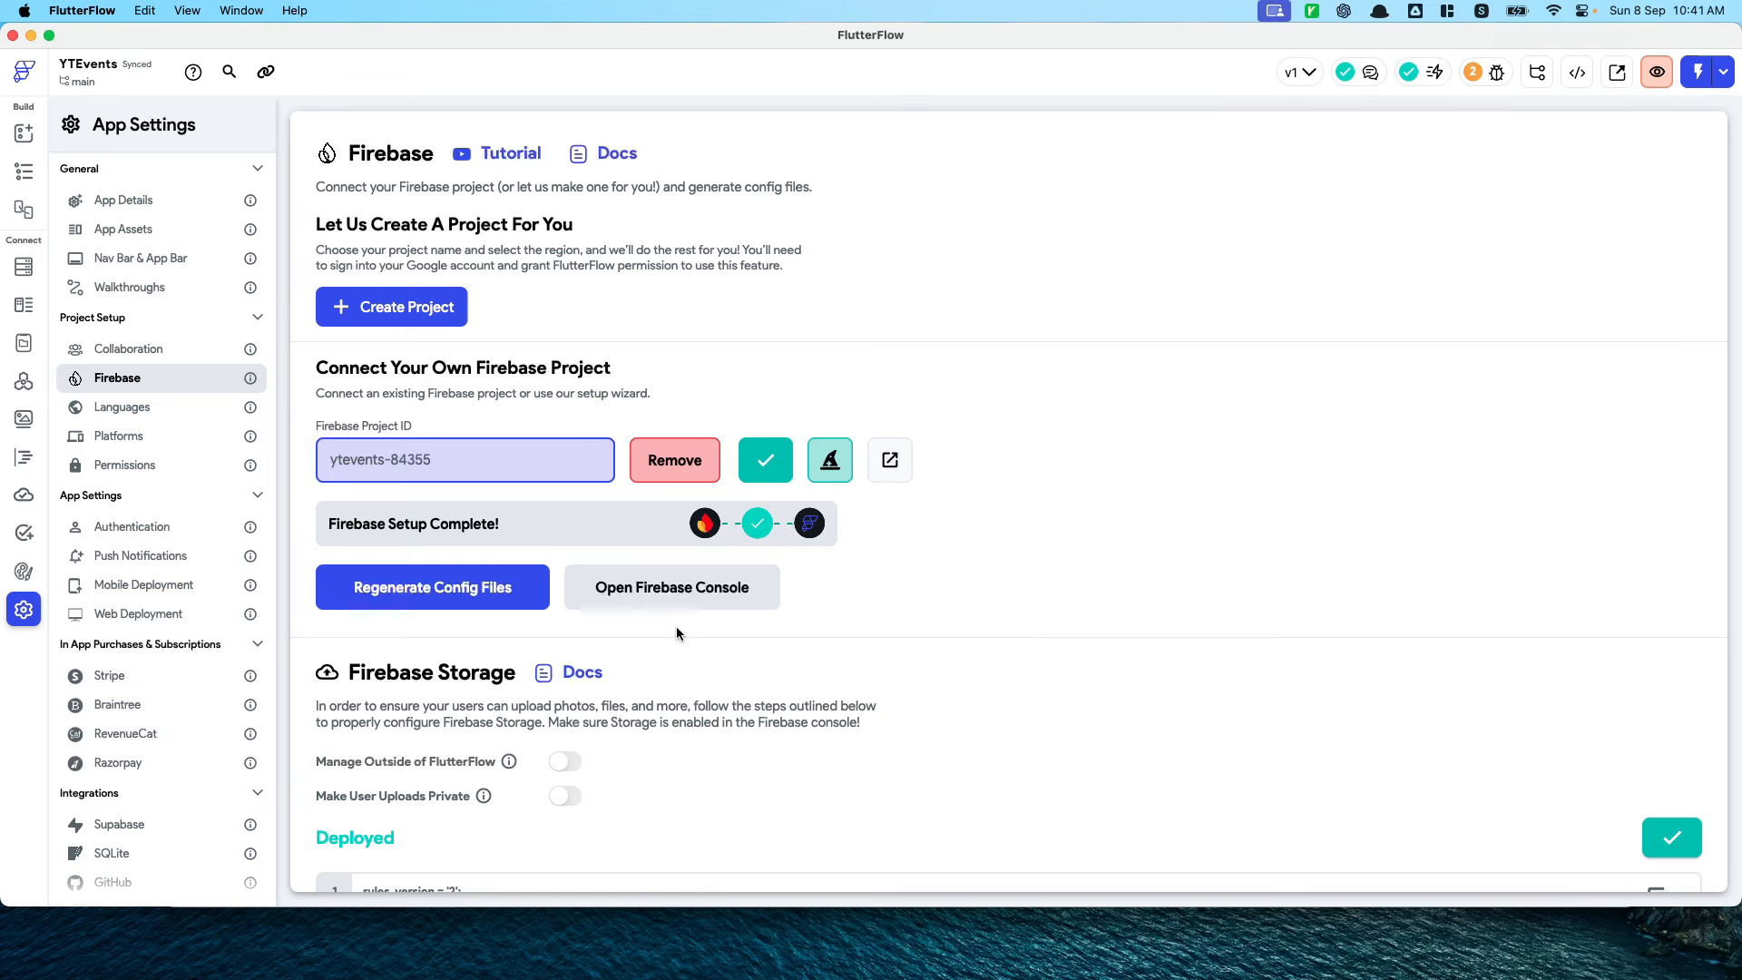
pyautogui.click(24, 266)
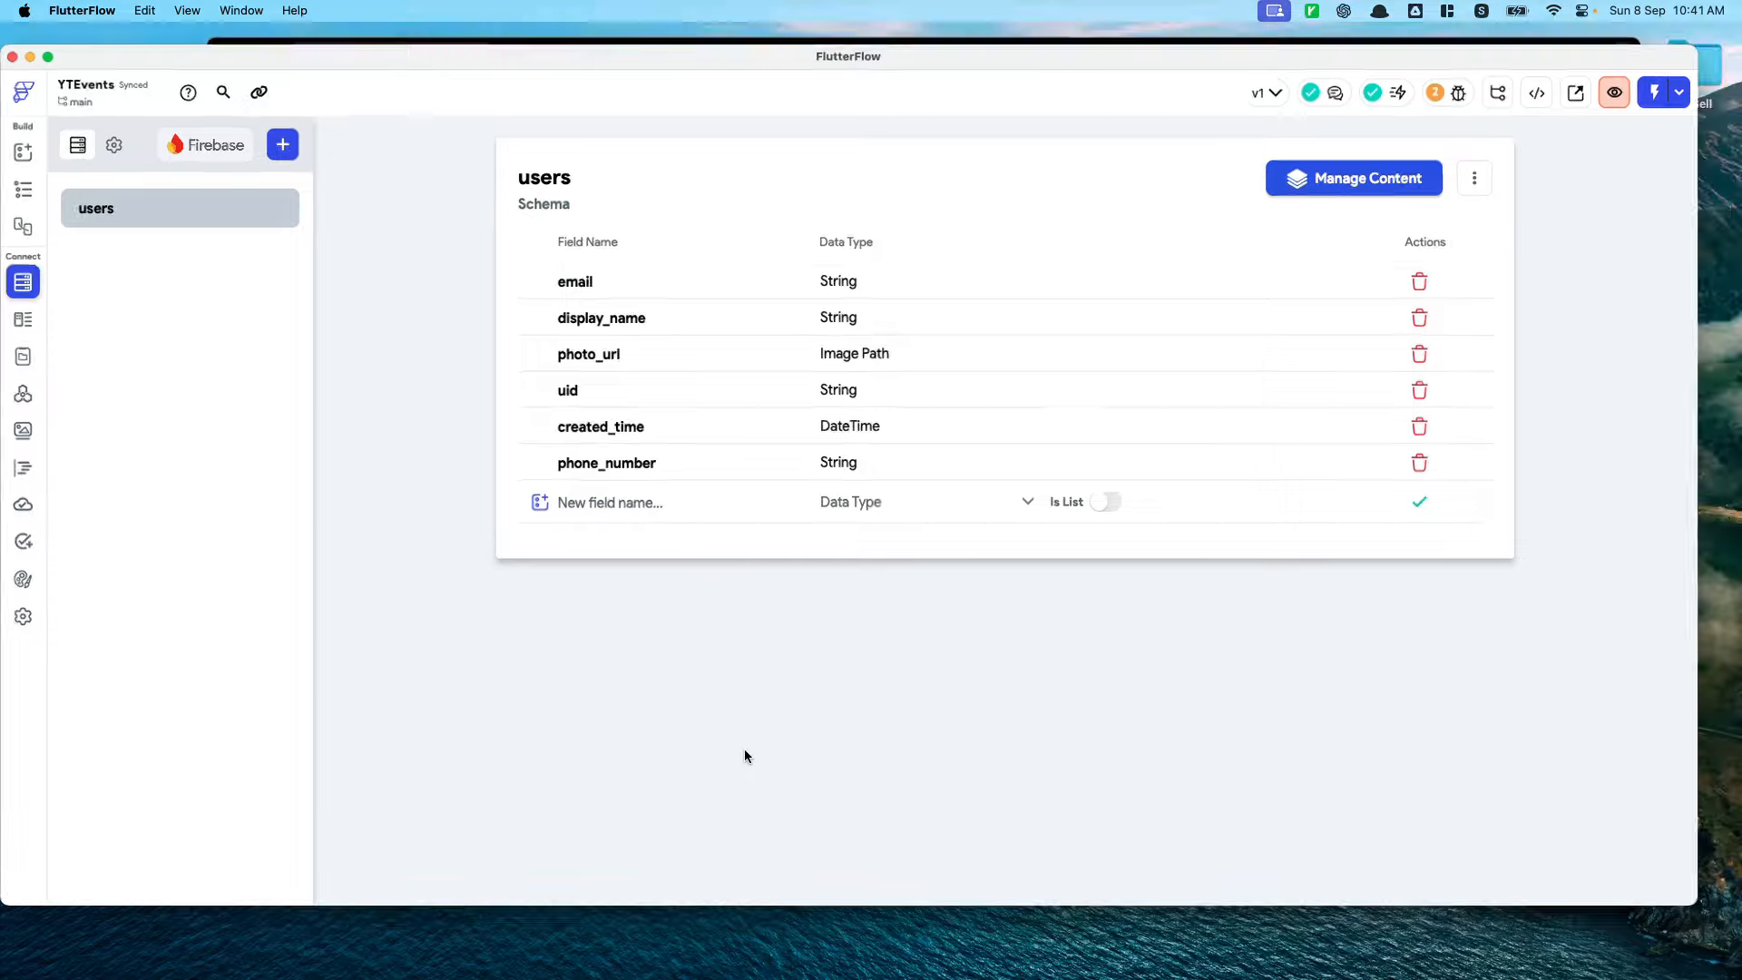
# Examine the Events and Registration tables in the EventApp.drawio diagram in Chrome alongside the users schema, ending back in FlutterFlow
pyautogui.hotkey('ctrl', 'Up')
pyautogui.click(1173, 481)
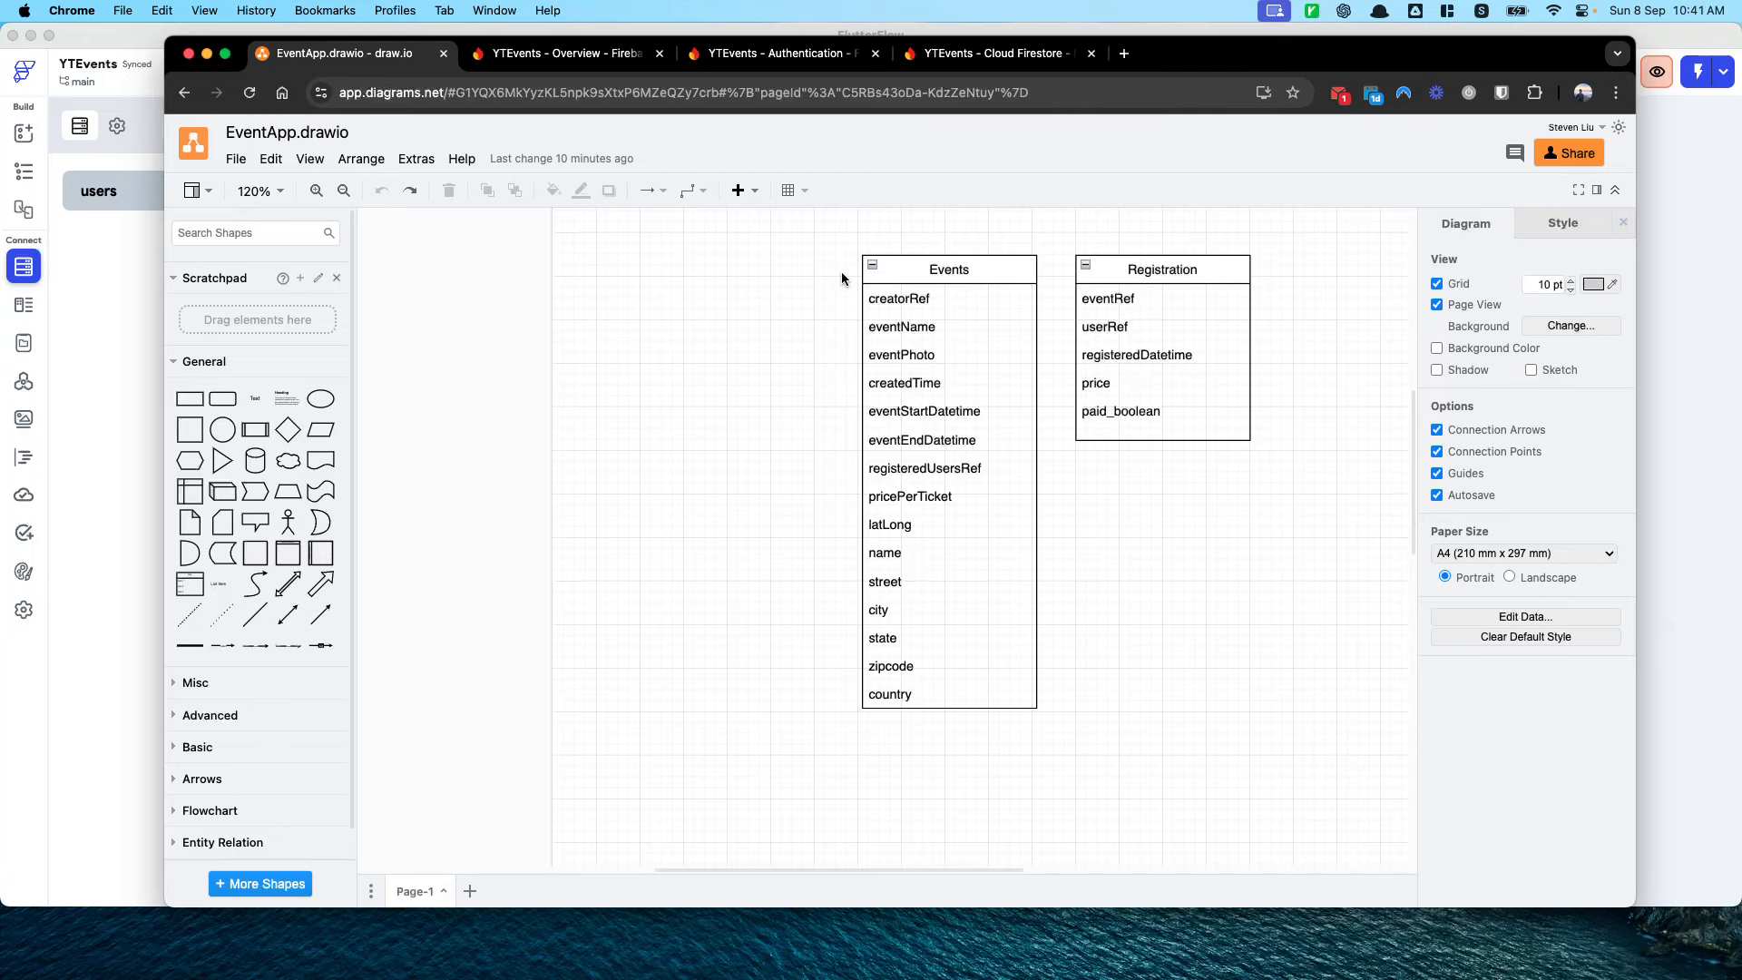
pyautogui.click(119, 213)
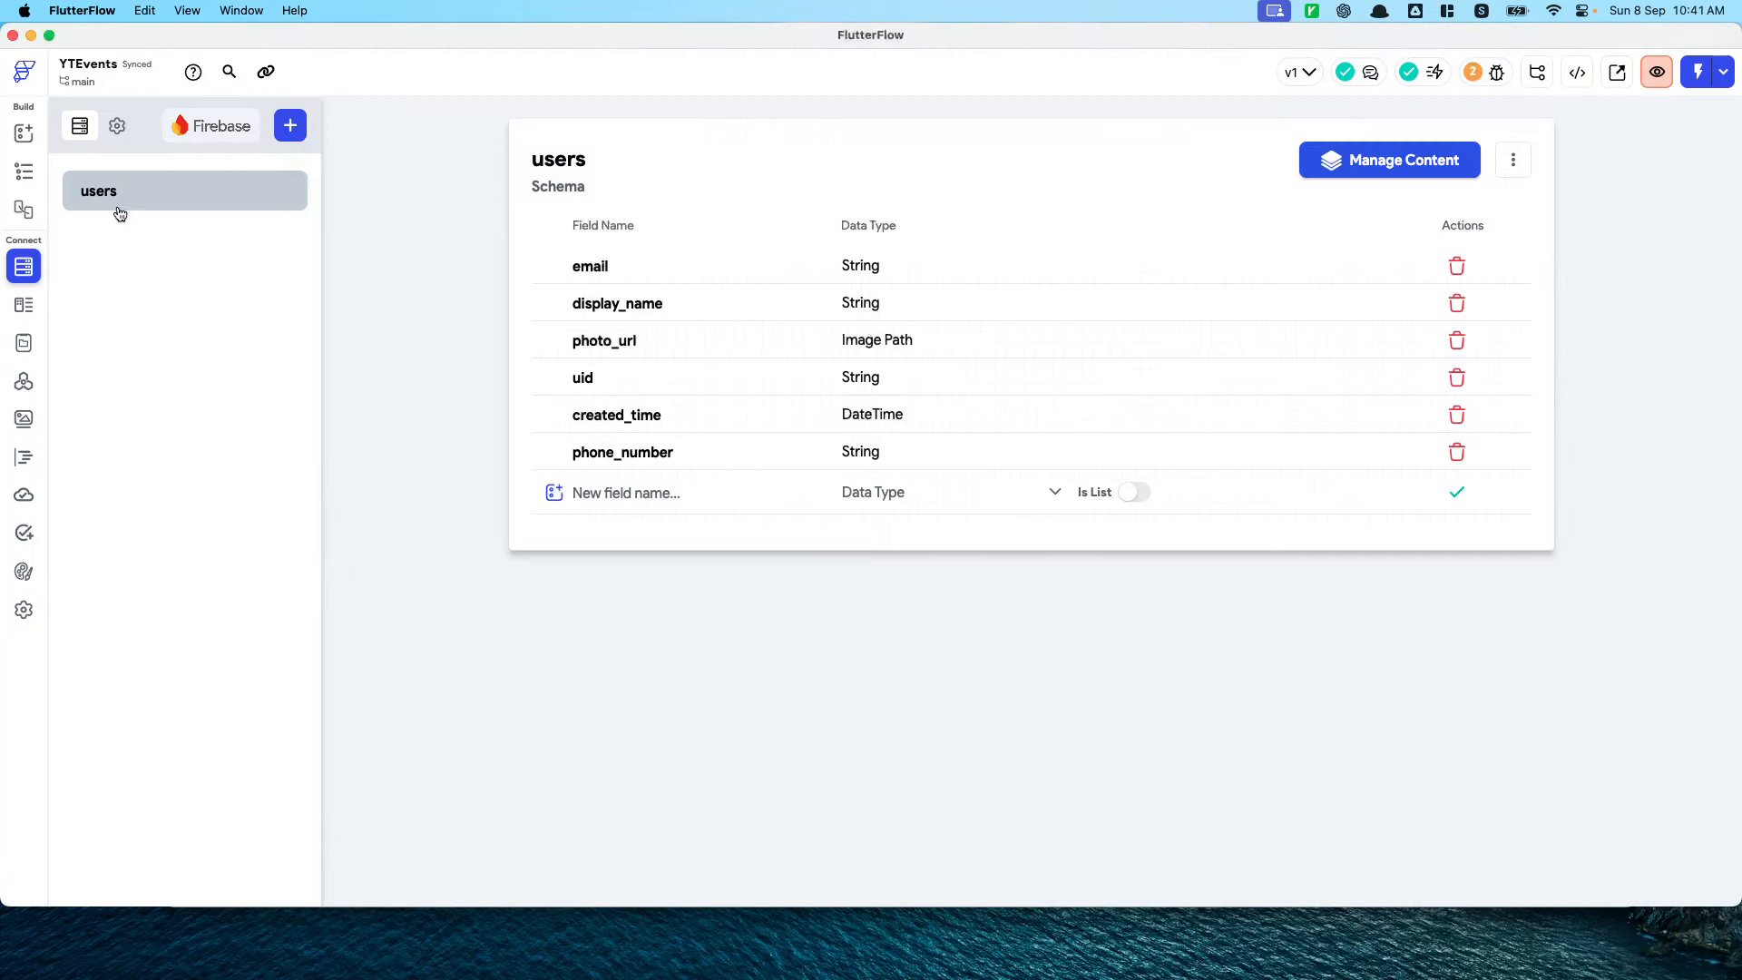
pyautogui.hotkey('ctrl', 'Up')
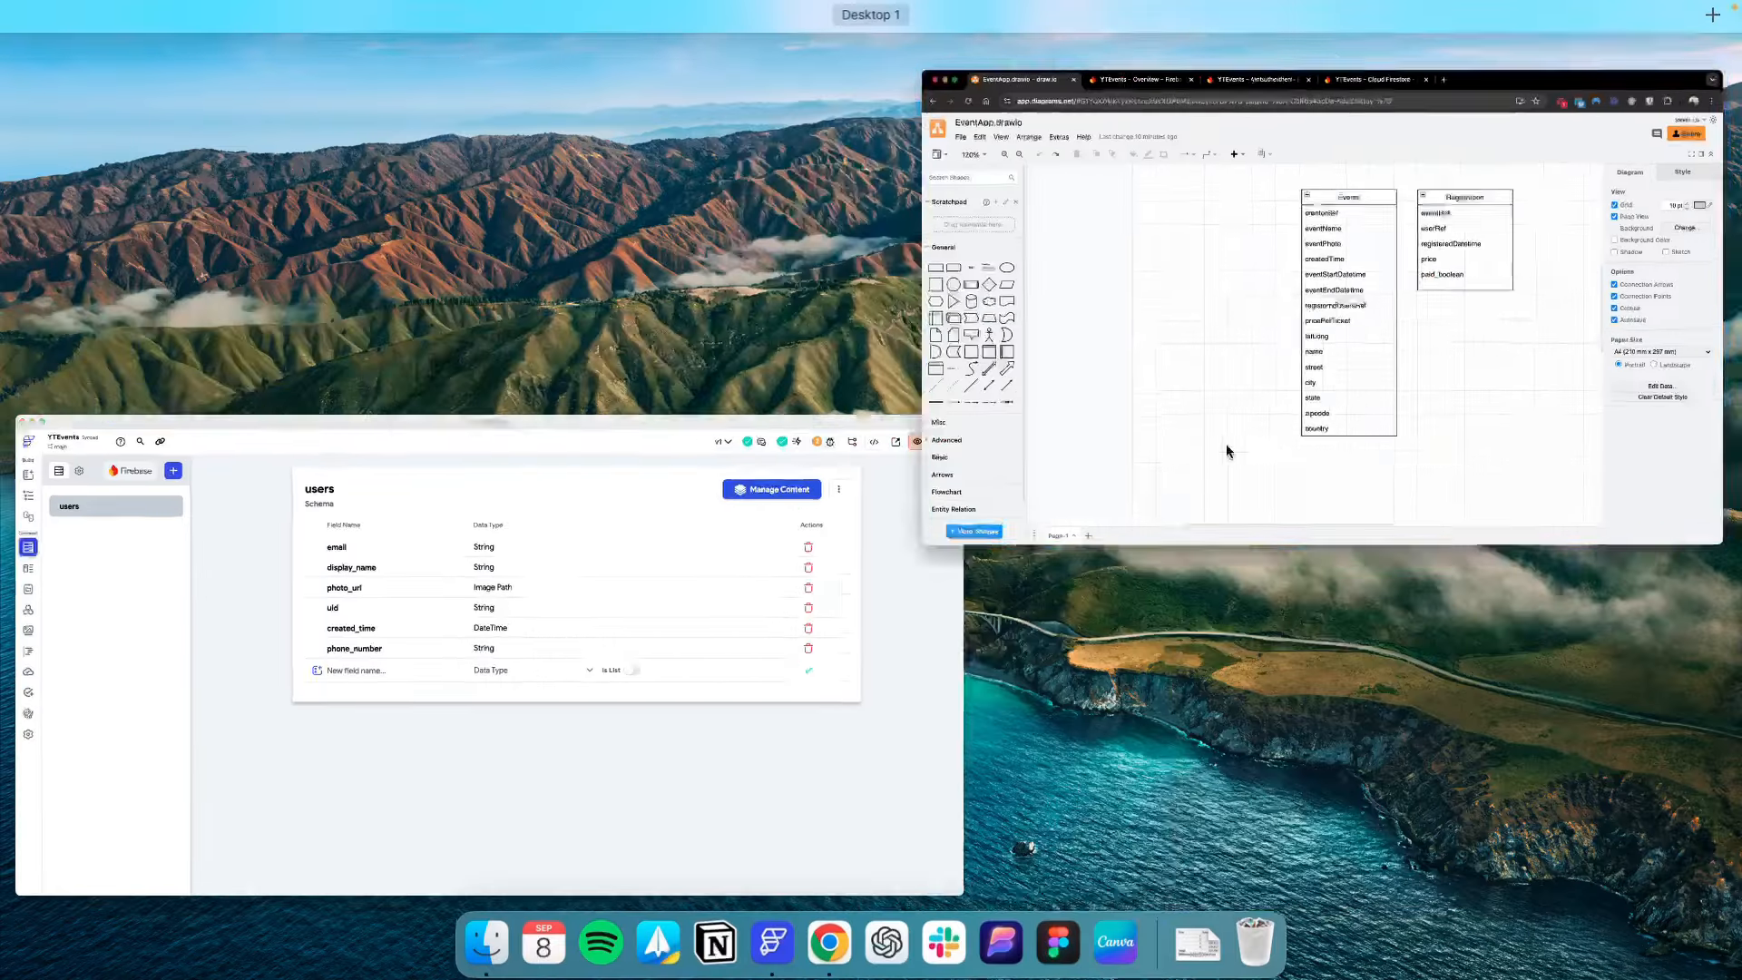
pyautogui.click(1227, 443)
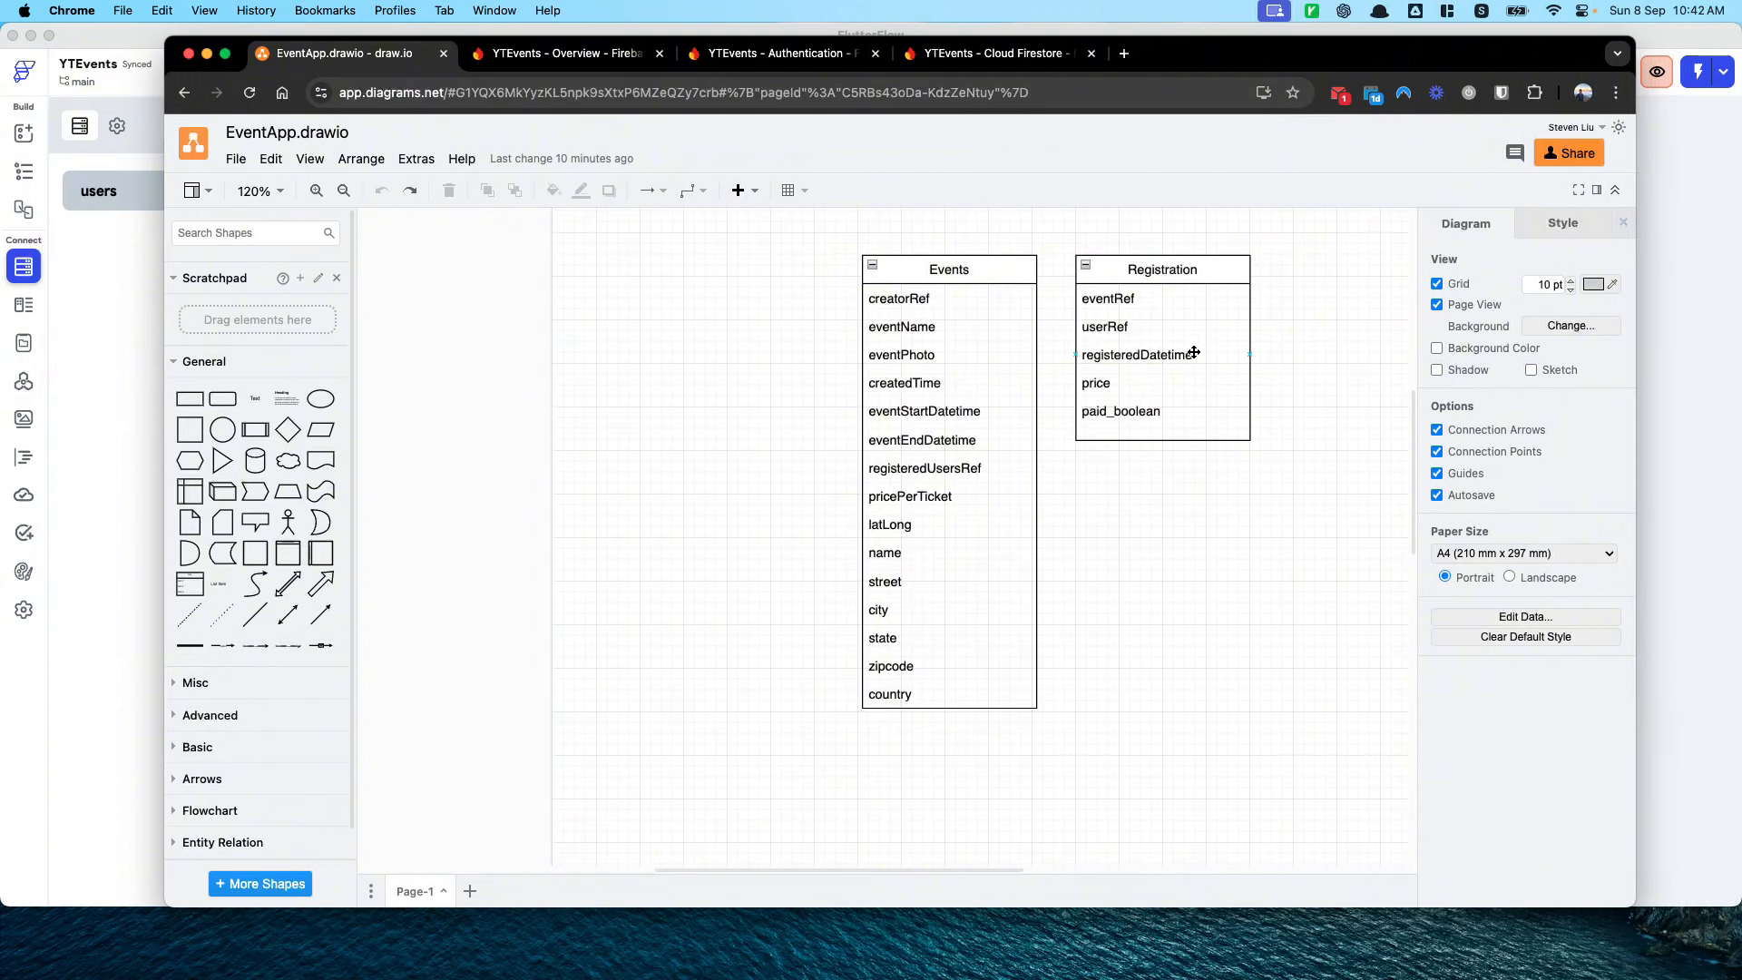
pyautogui.click(1108, 263)
pyautogui.click(132, 257)
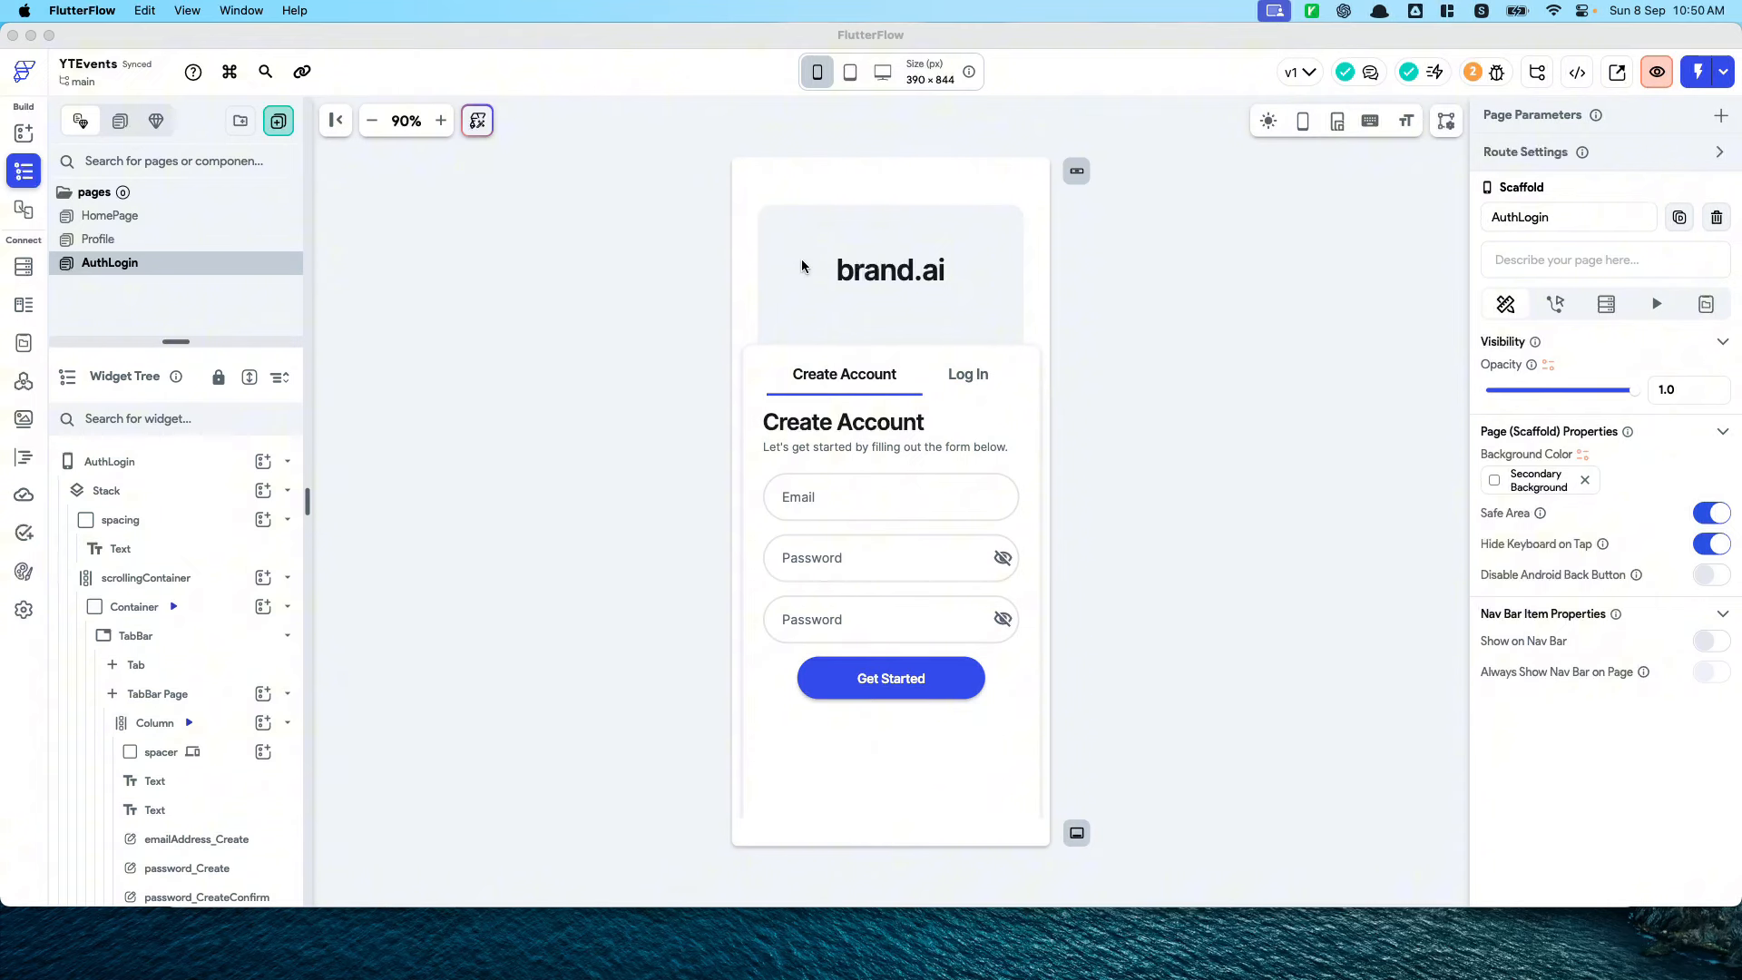
# Duplicate the emailAddress_Create text field of the AuthLogin page inside the Create Account form's Column
pyautogui.click(980, 500)
pyautogui.click(980, 515)
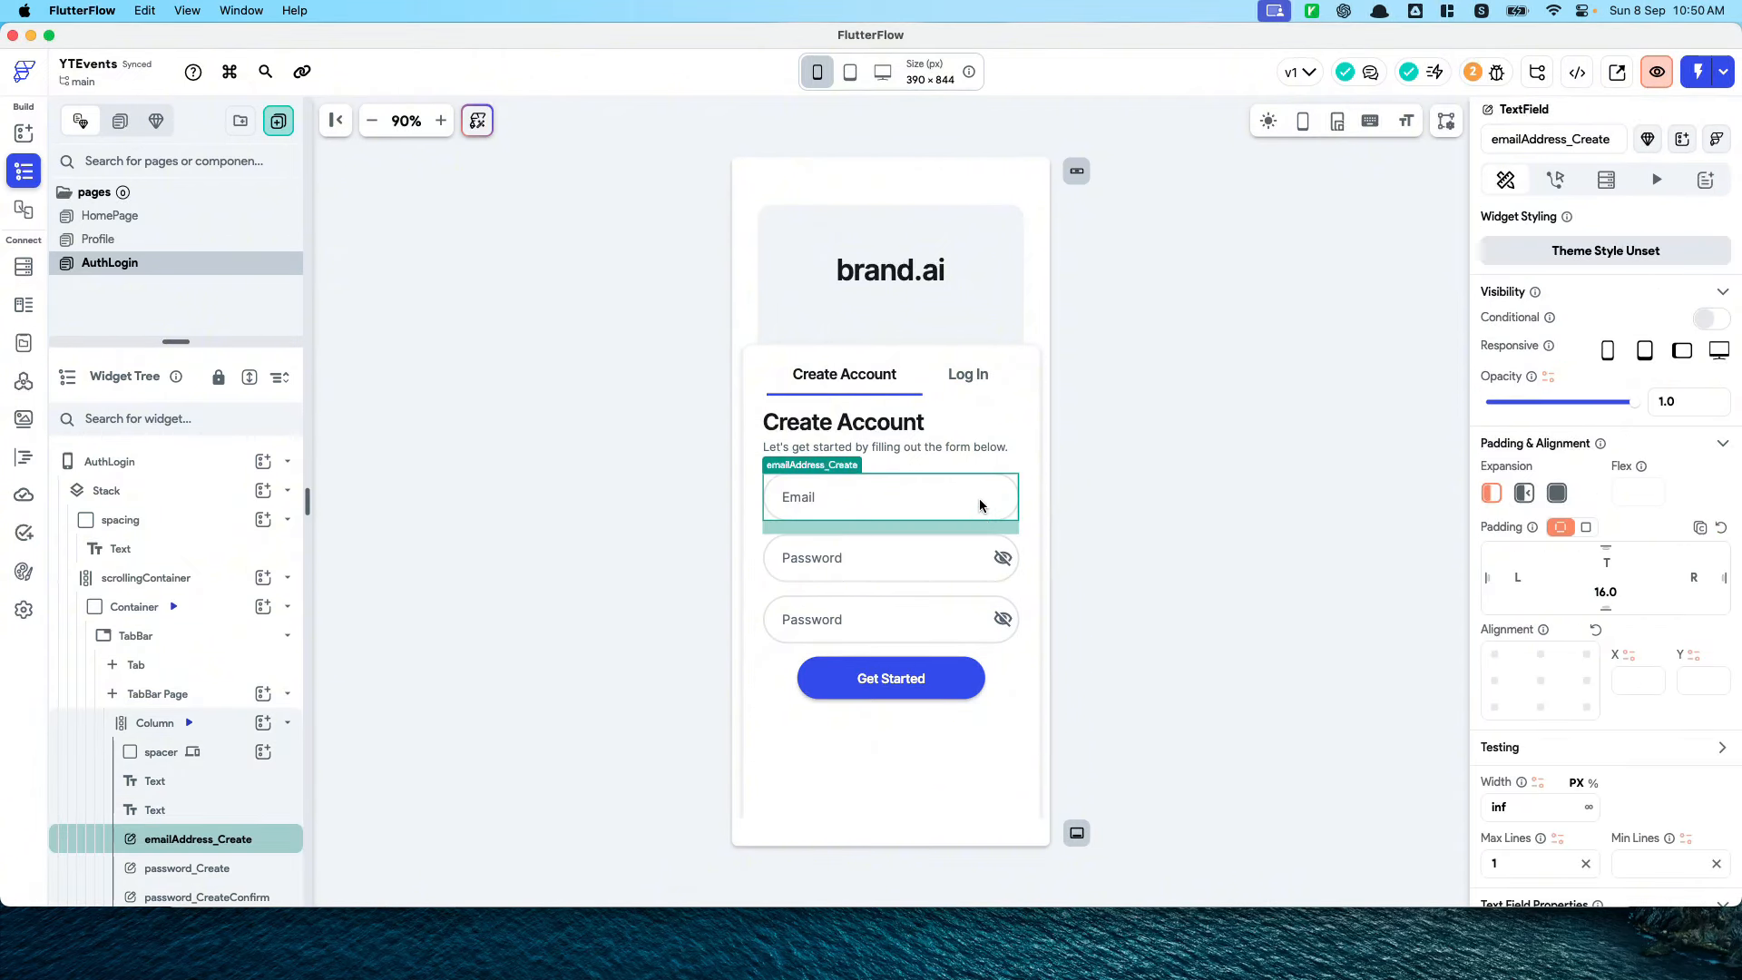
pyautogui.moveTo(980, 505); pyautogui.dragTo(911, 515)
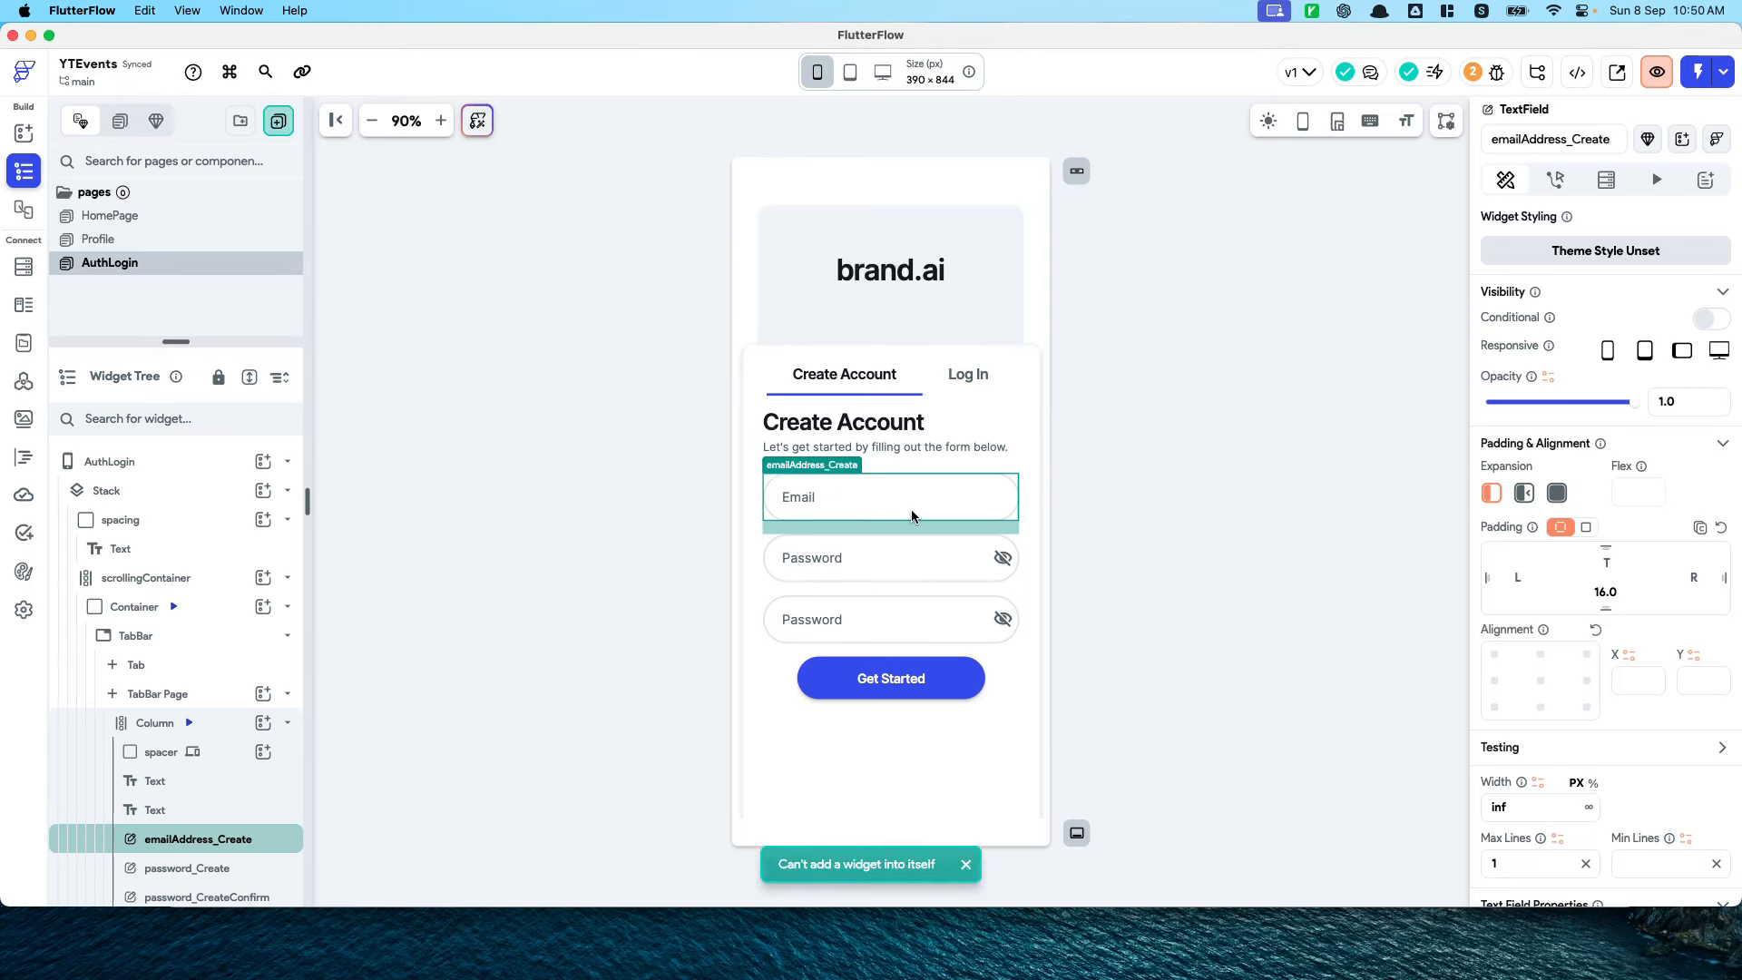
pyautogui.press('super+c')
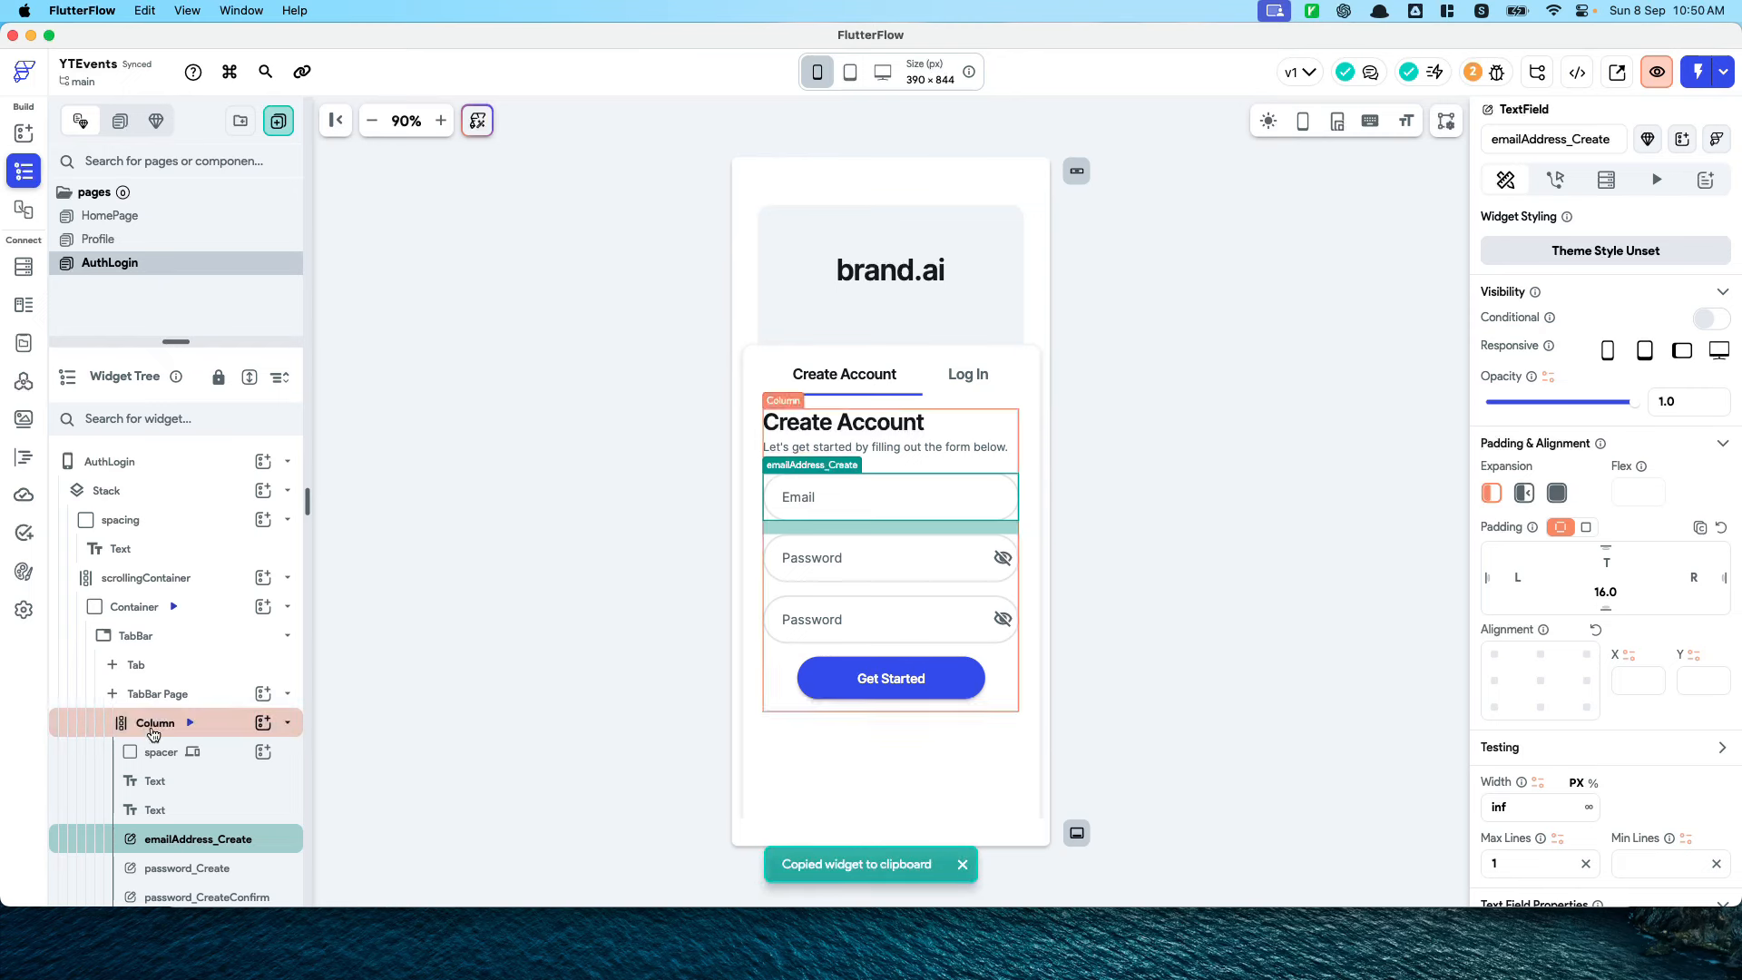
pyautogui.moveTo(153, 733); pyautogui.dragTo(835, 564)
pyautogui.scroll(-1, 227, 726)
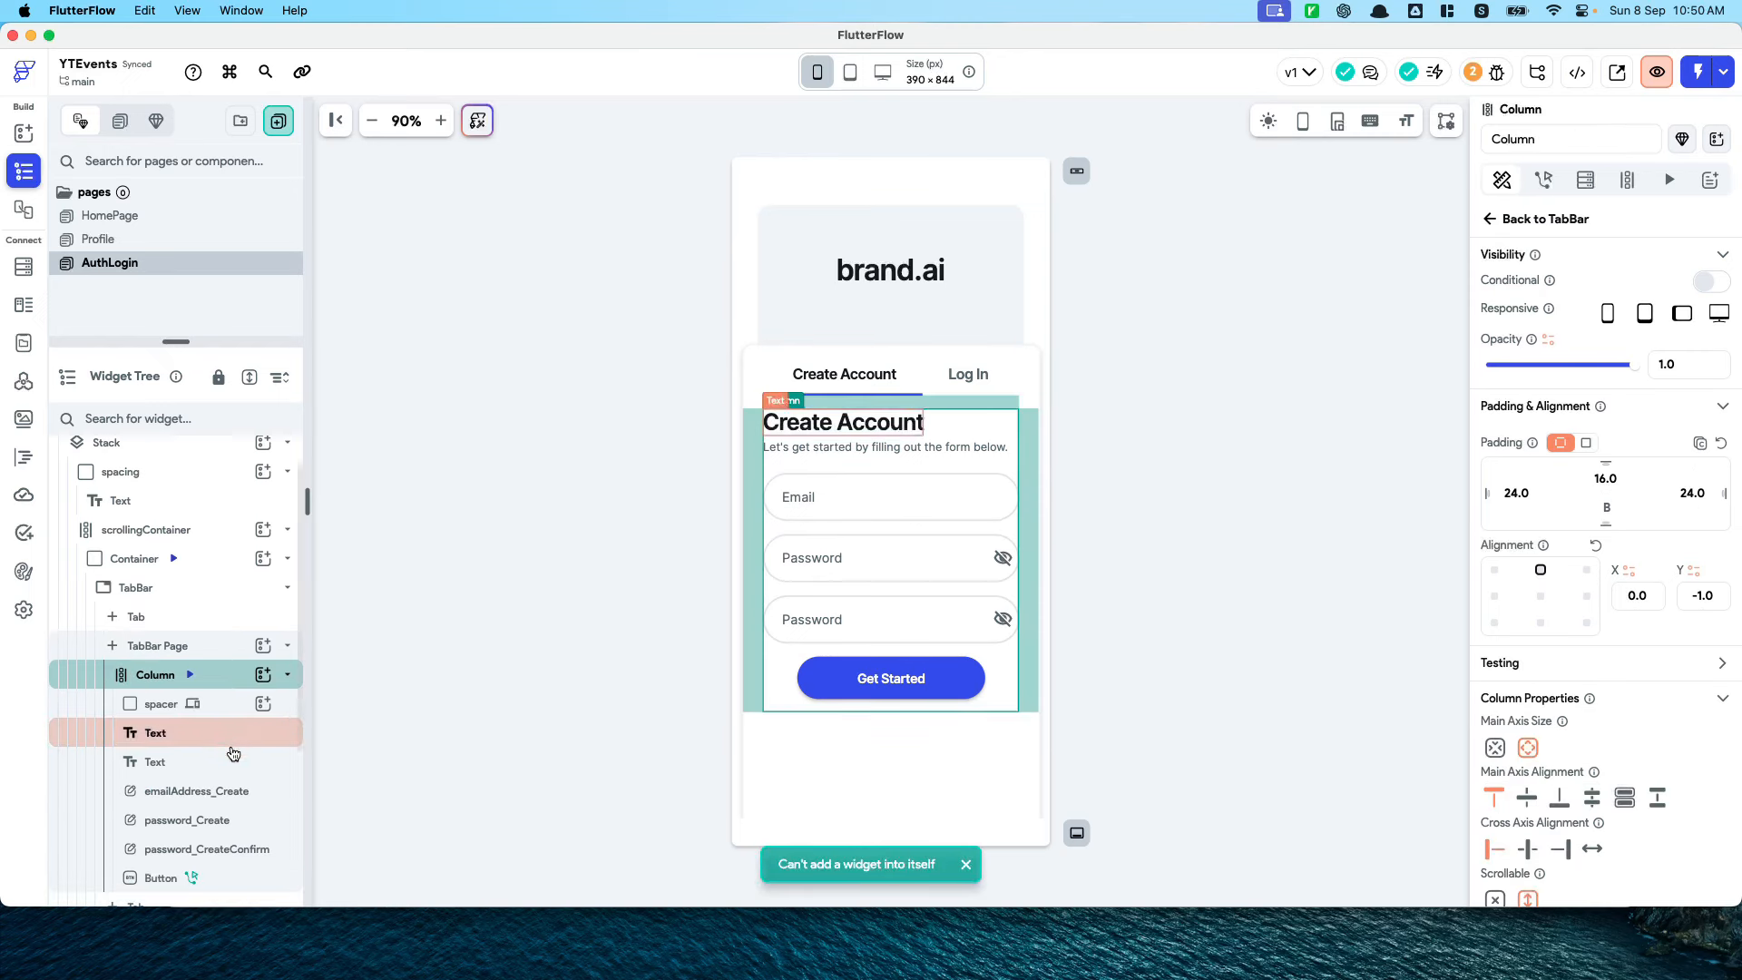
pyautogui.scroll(-1, 233, 753)
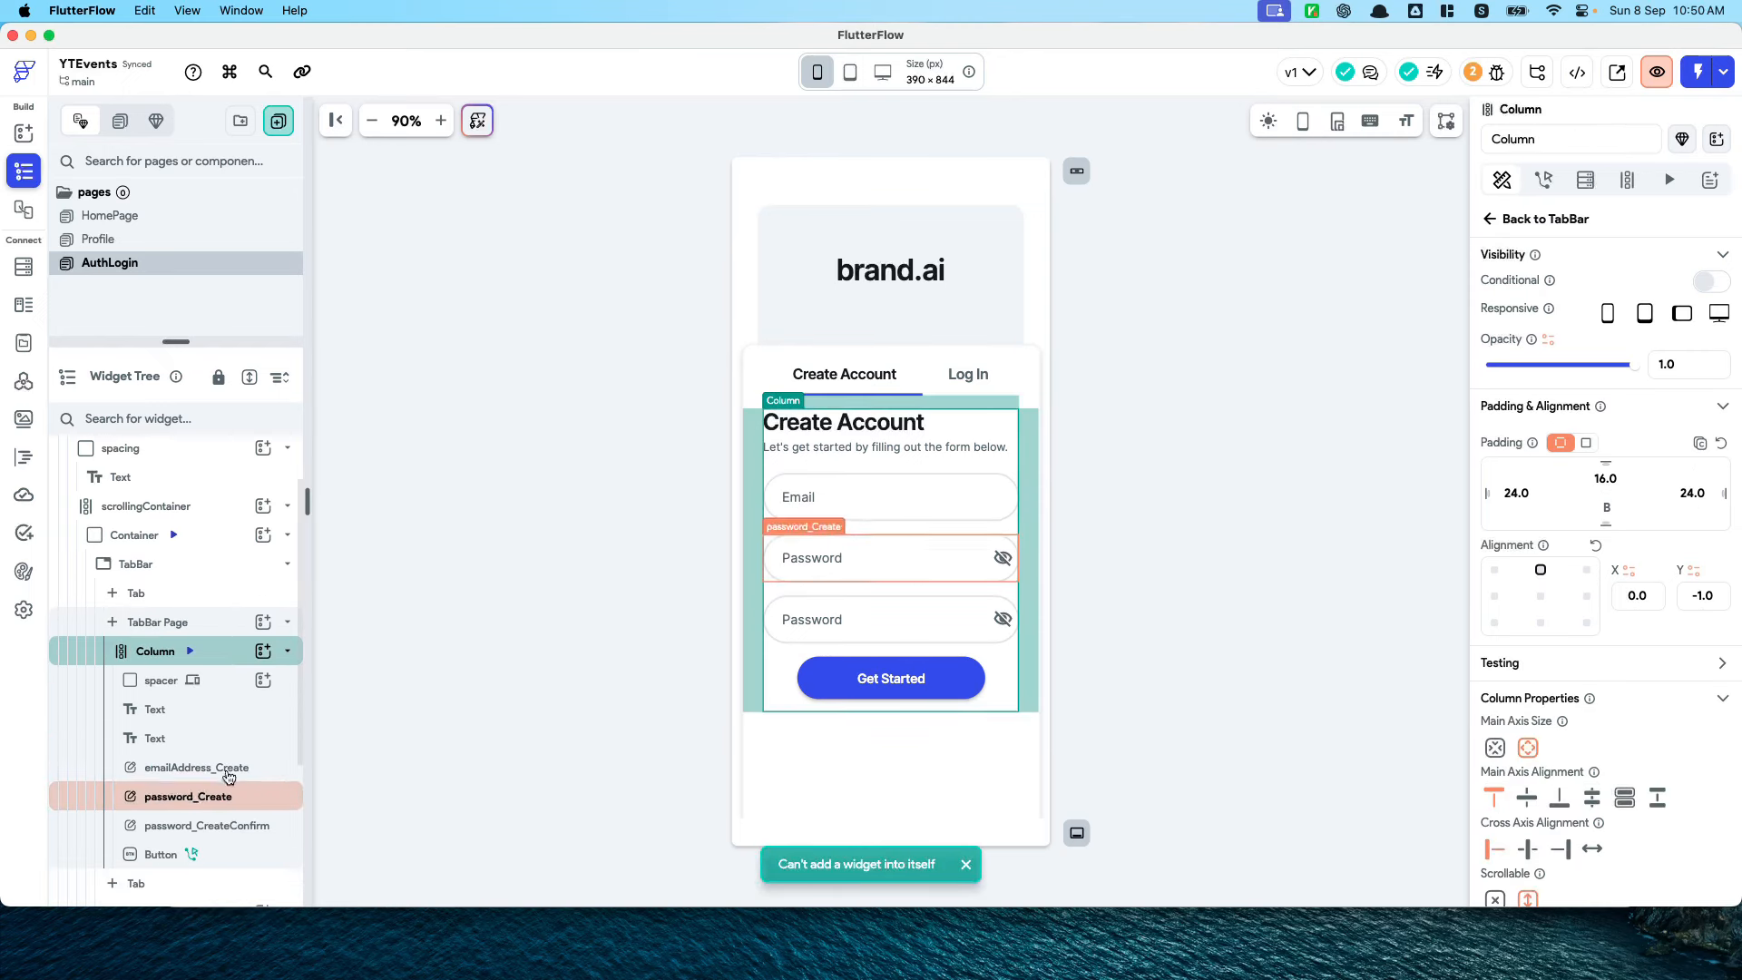
pyautogui.click(882, 532)
pyautogui.press('super+c')
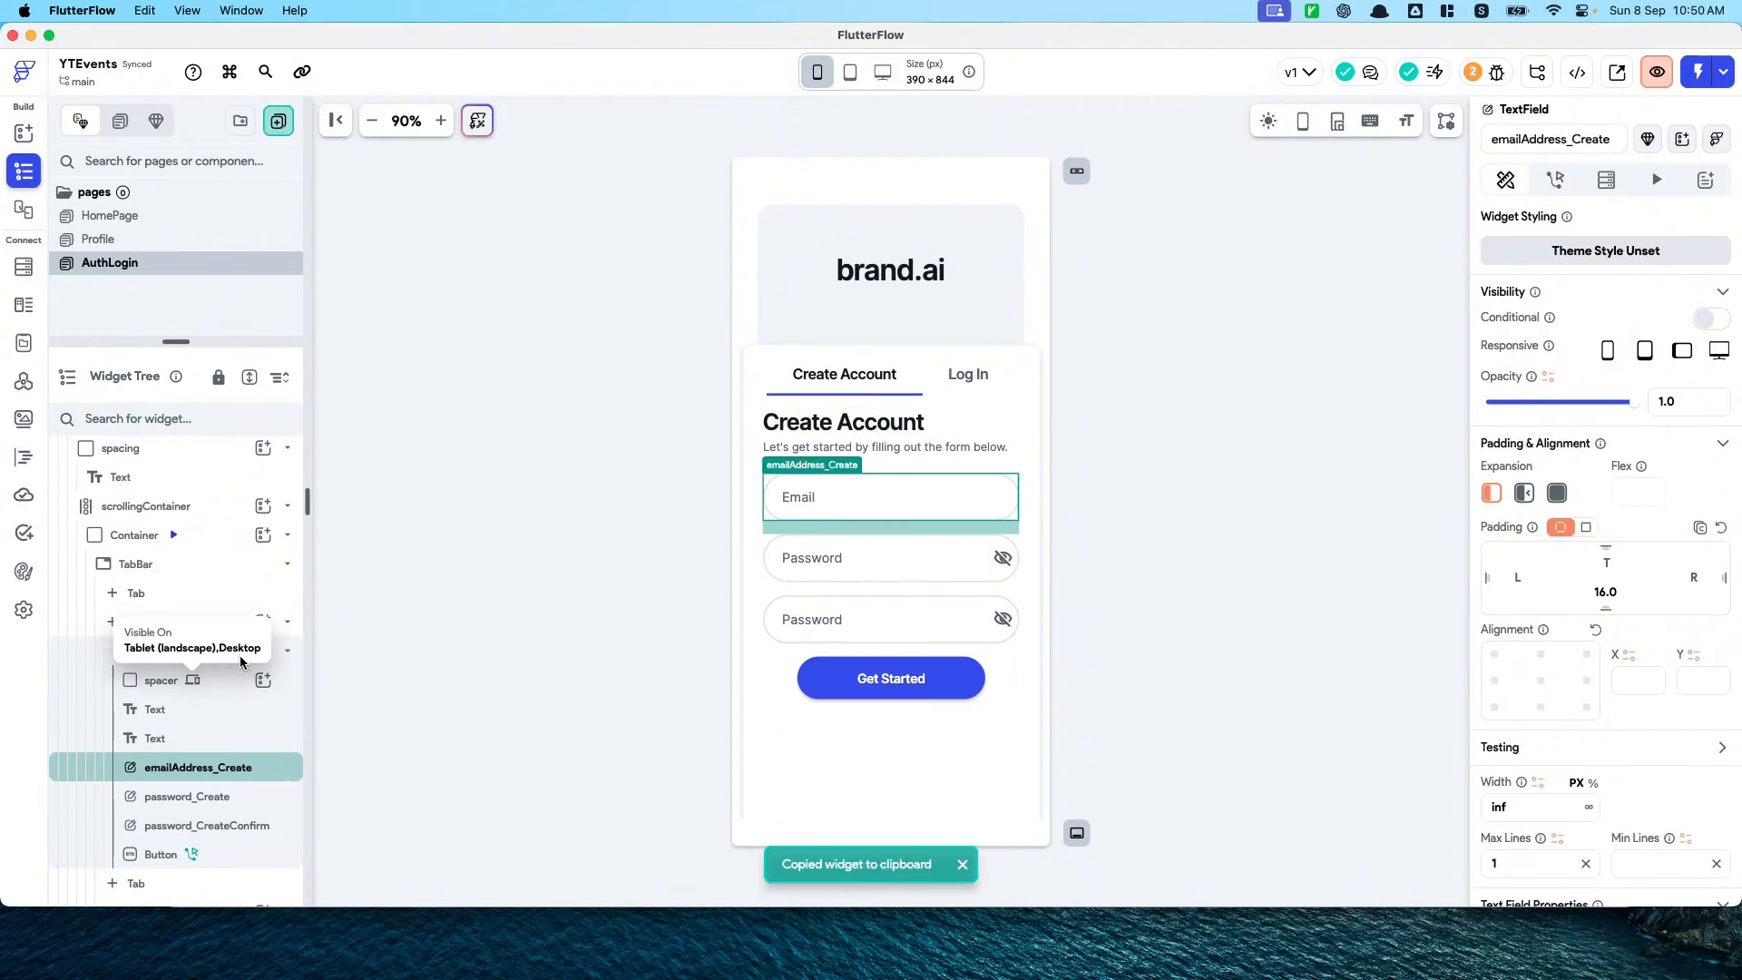
pyautogui.click(234, 653)
pyautogui.press('super+v')
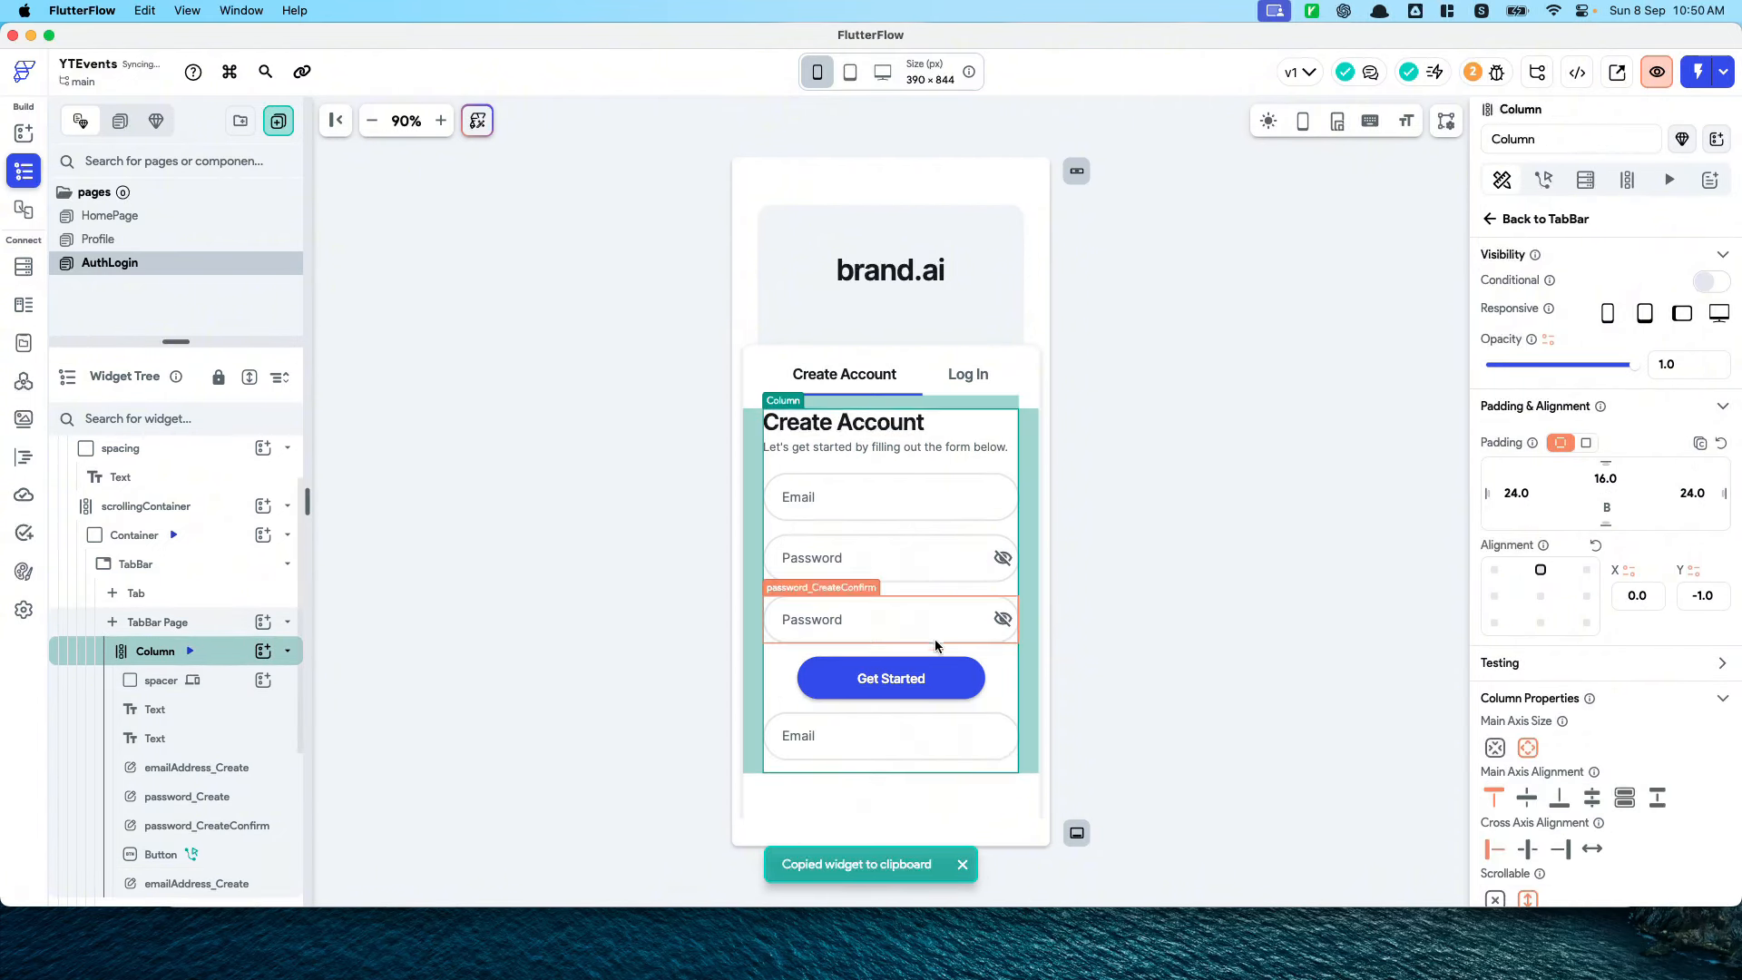
# Rename the original email field above the password fields to userName
pyautogui.click(925, 753)
pyautogui.click(895, 499)
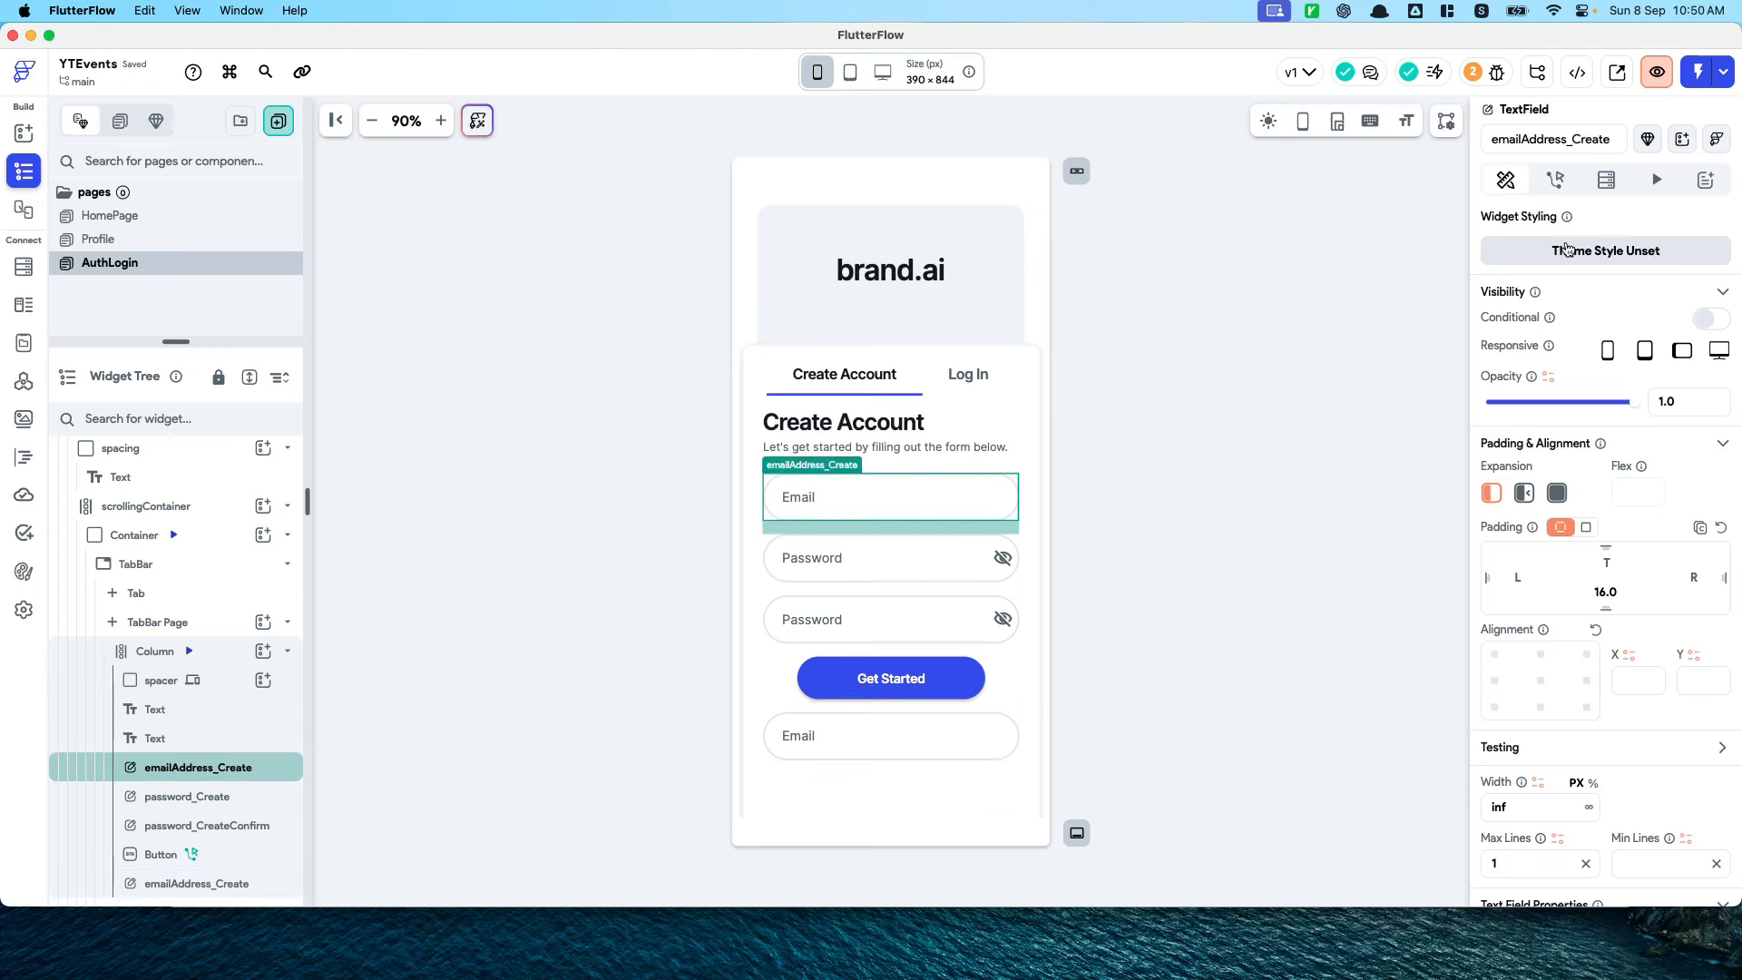
pyautogui.click(1562, 140)
pyautogui.write('user')
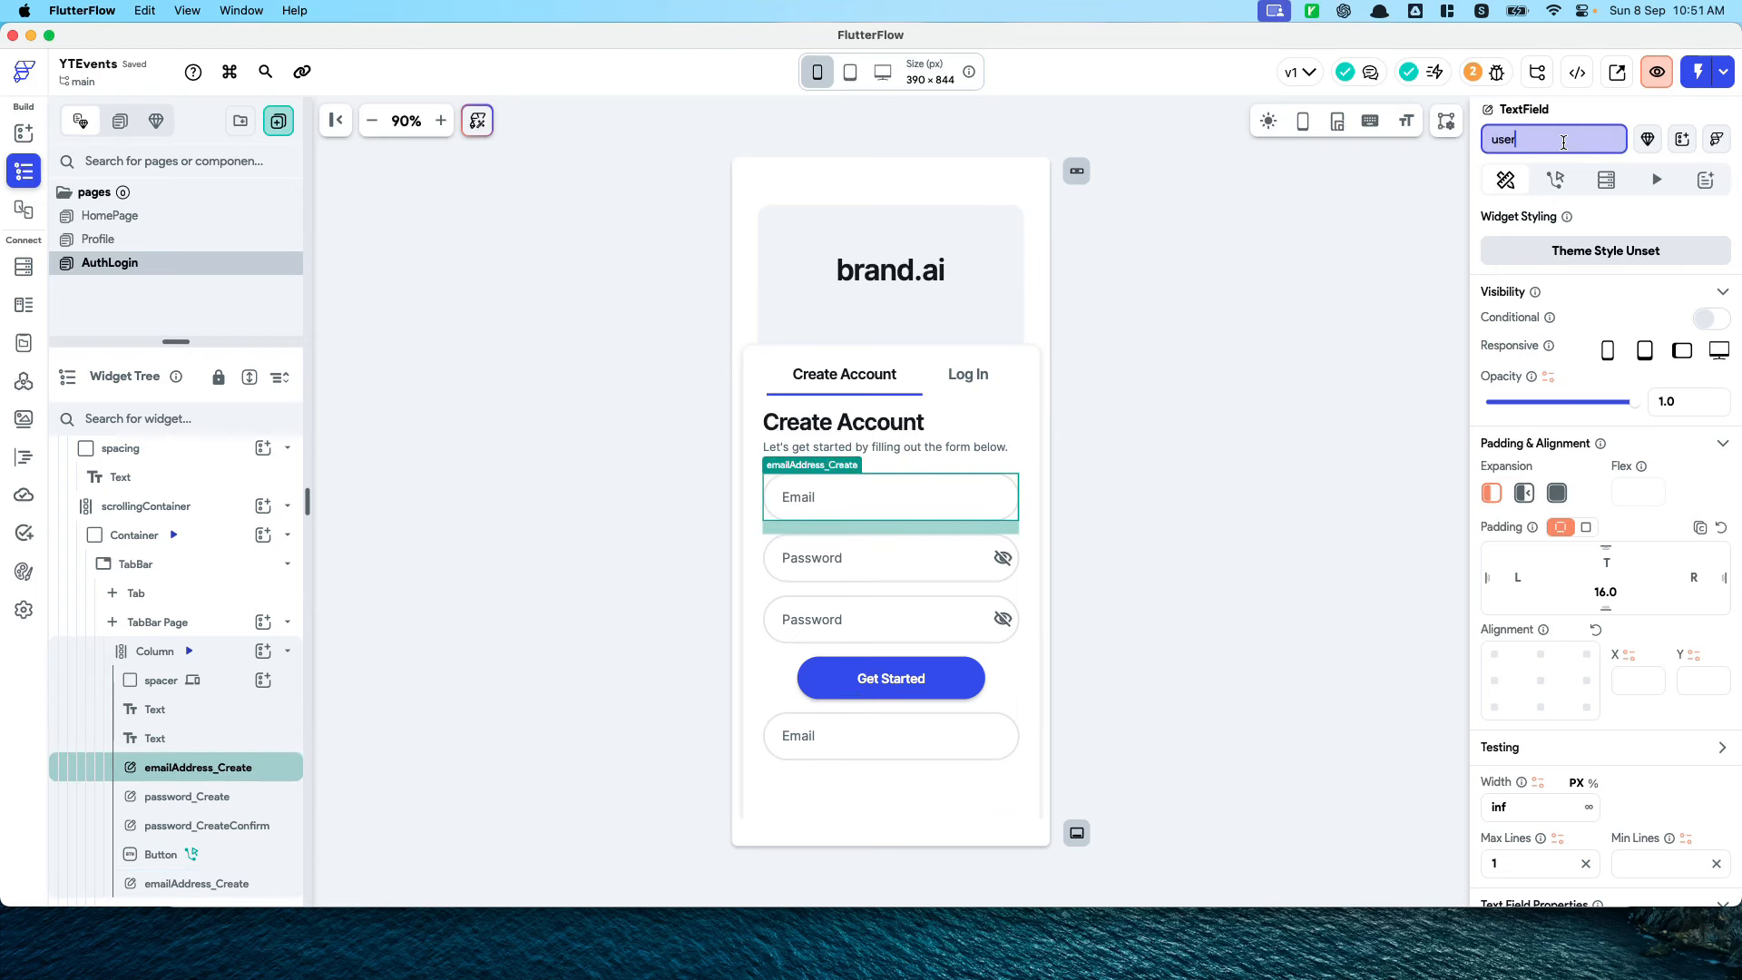
pyautogui.write('Name')
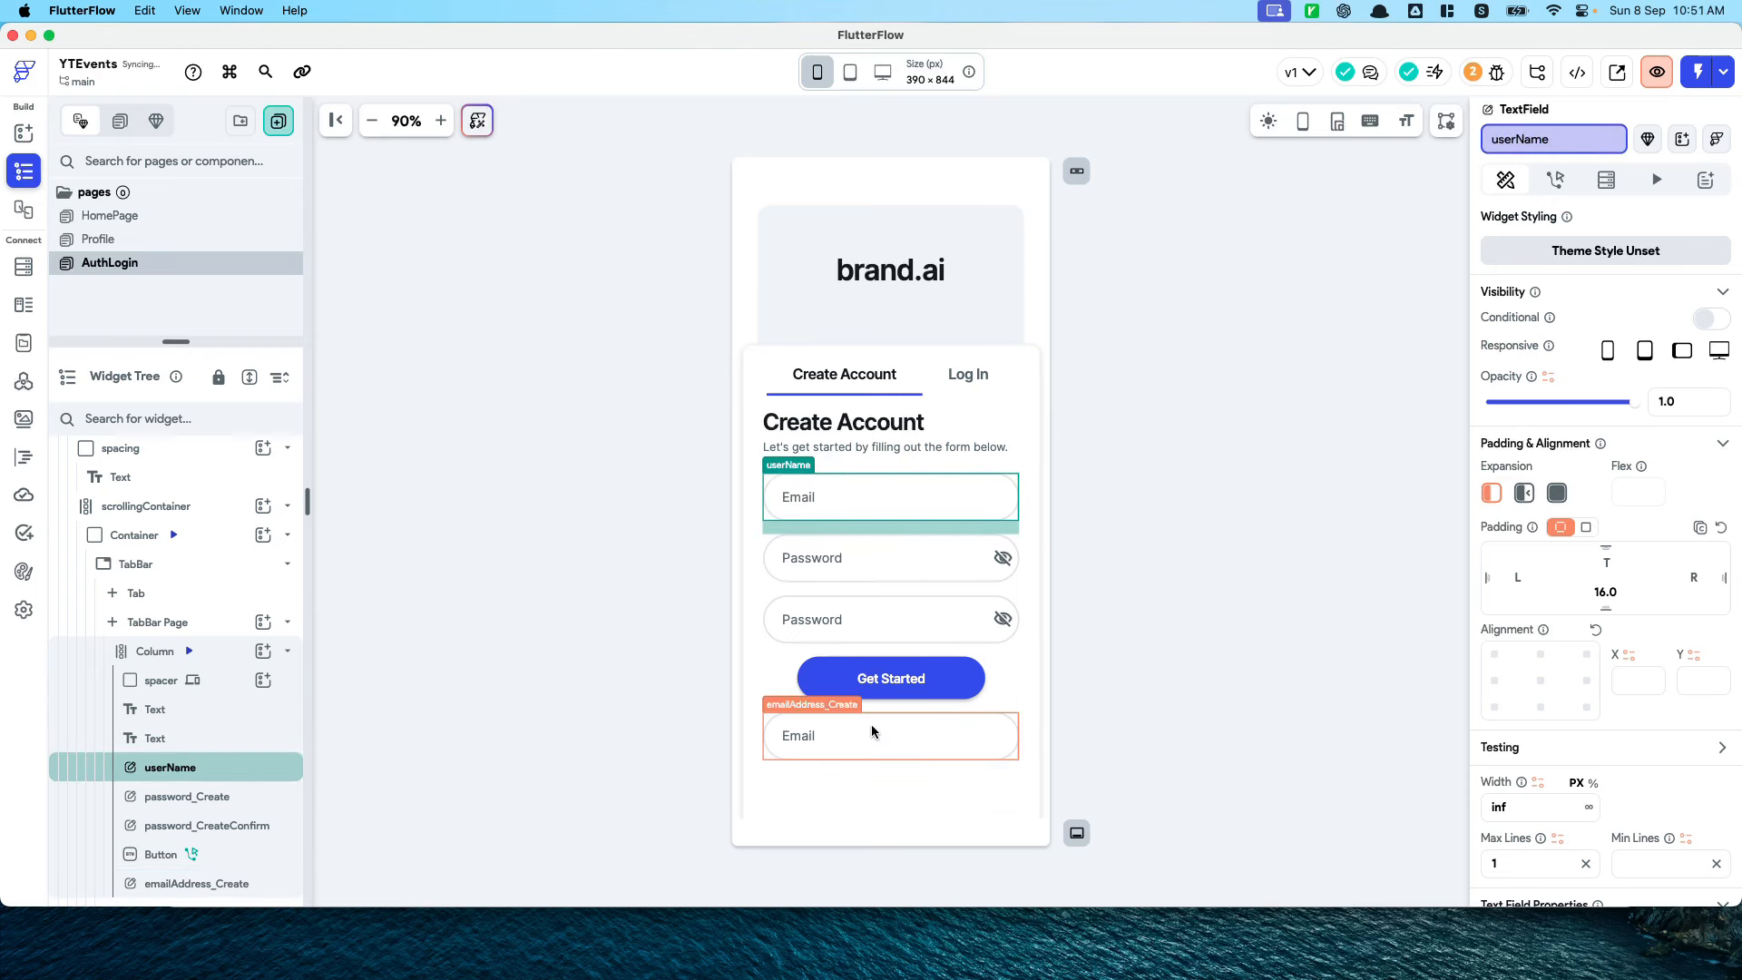
pyautogui.click(408, 814)
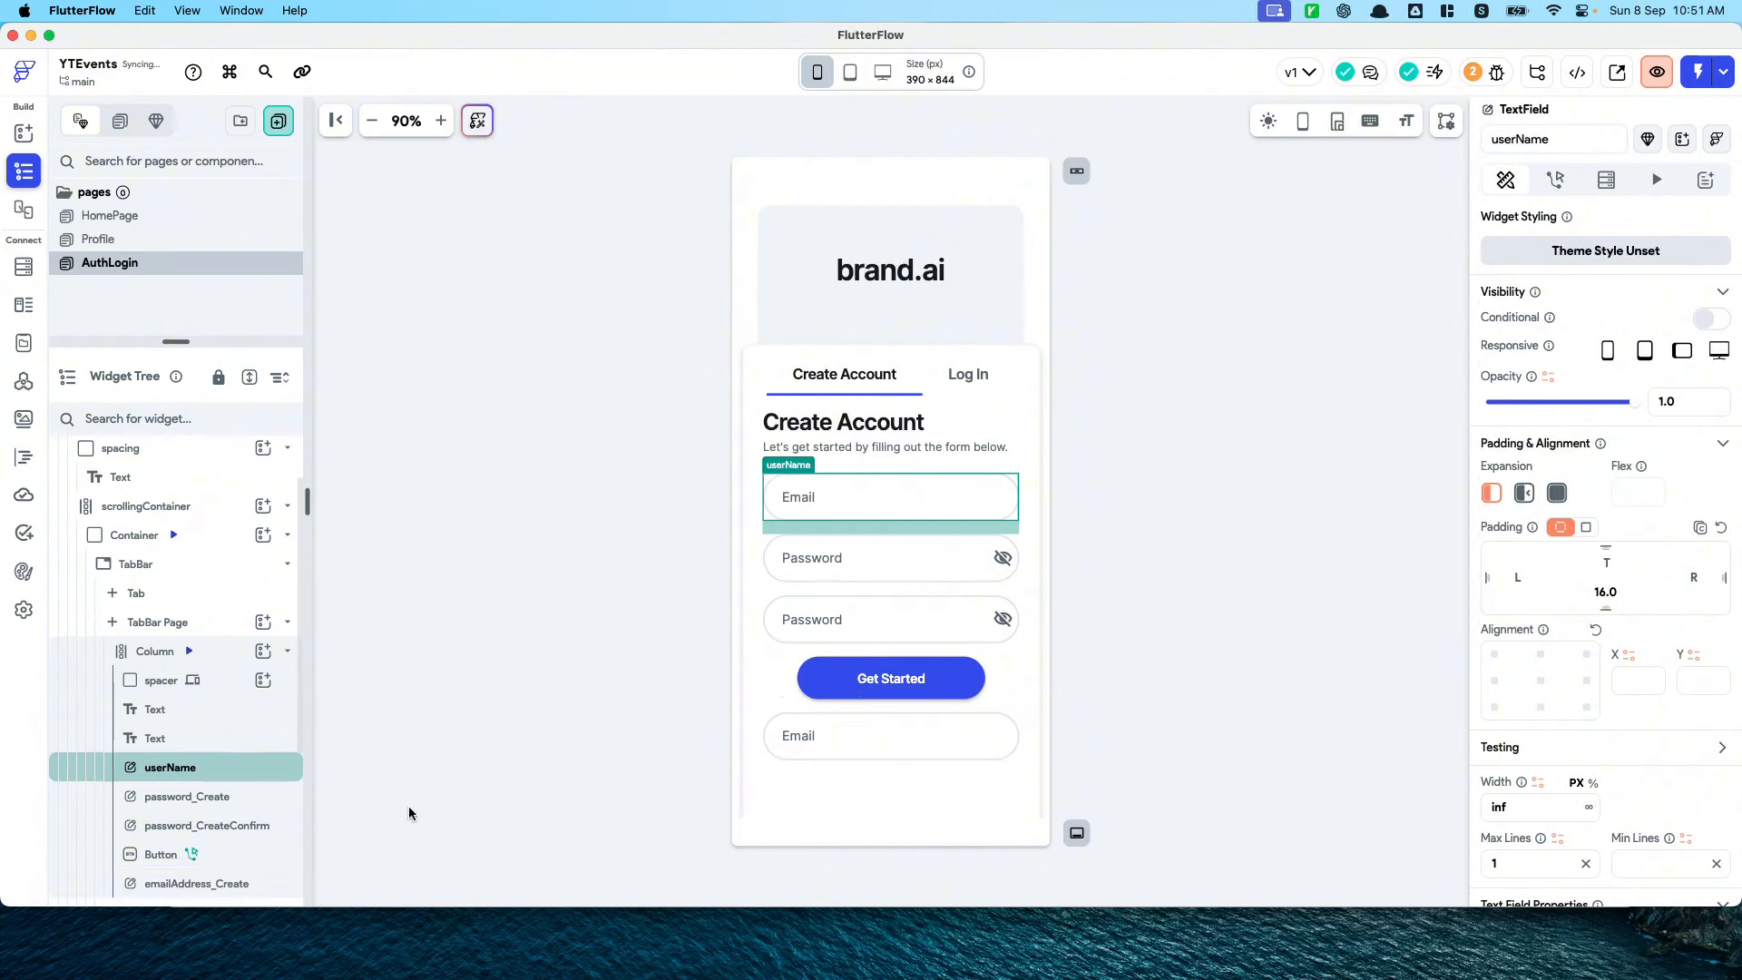
# Move the copied email field up in the Column so it sits directly above the original email field
pyautogui.click(241, 885)
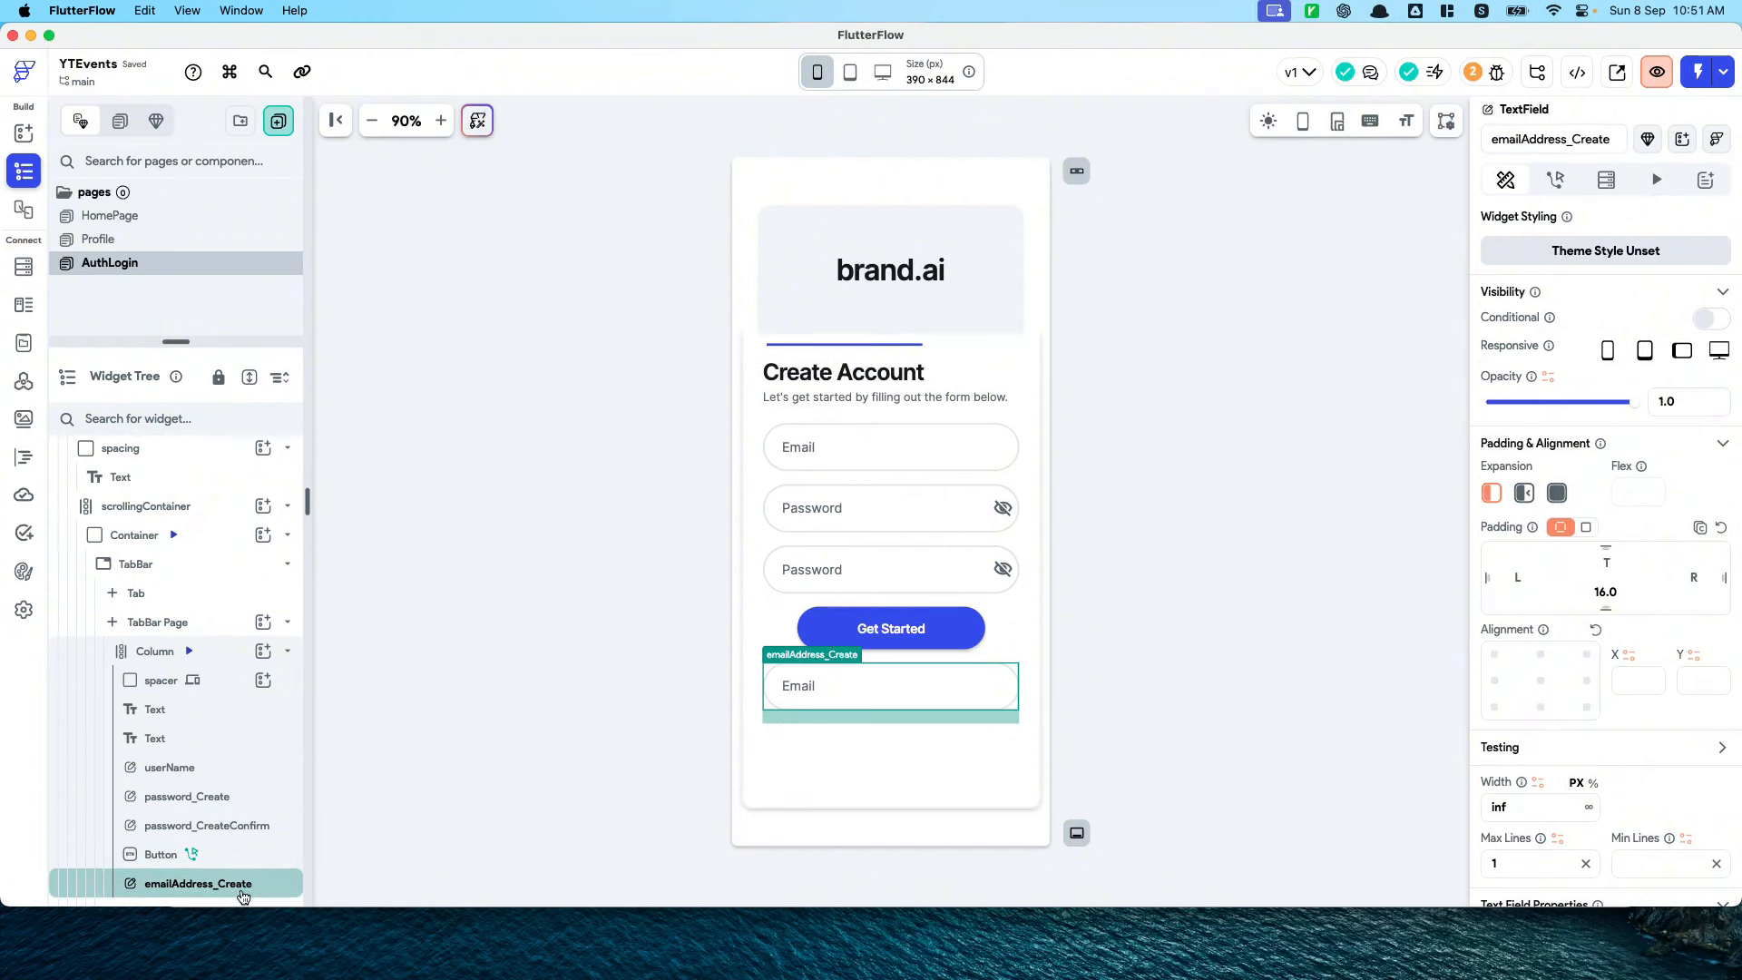
pyautogui.moveTo(241, 897); pyautogui.dragTo(245, 782)
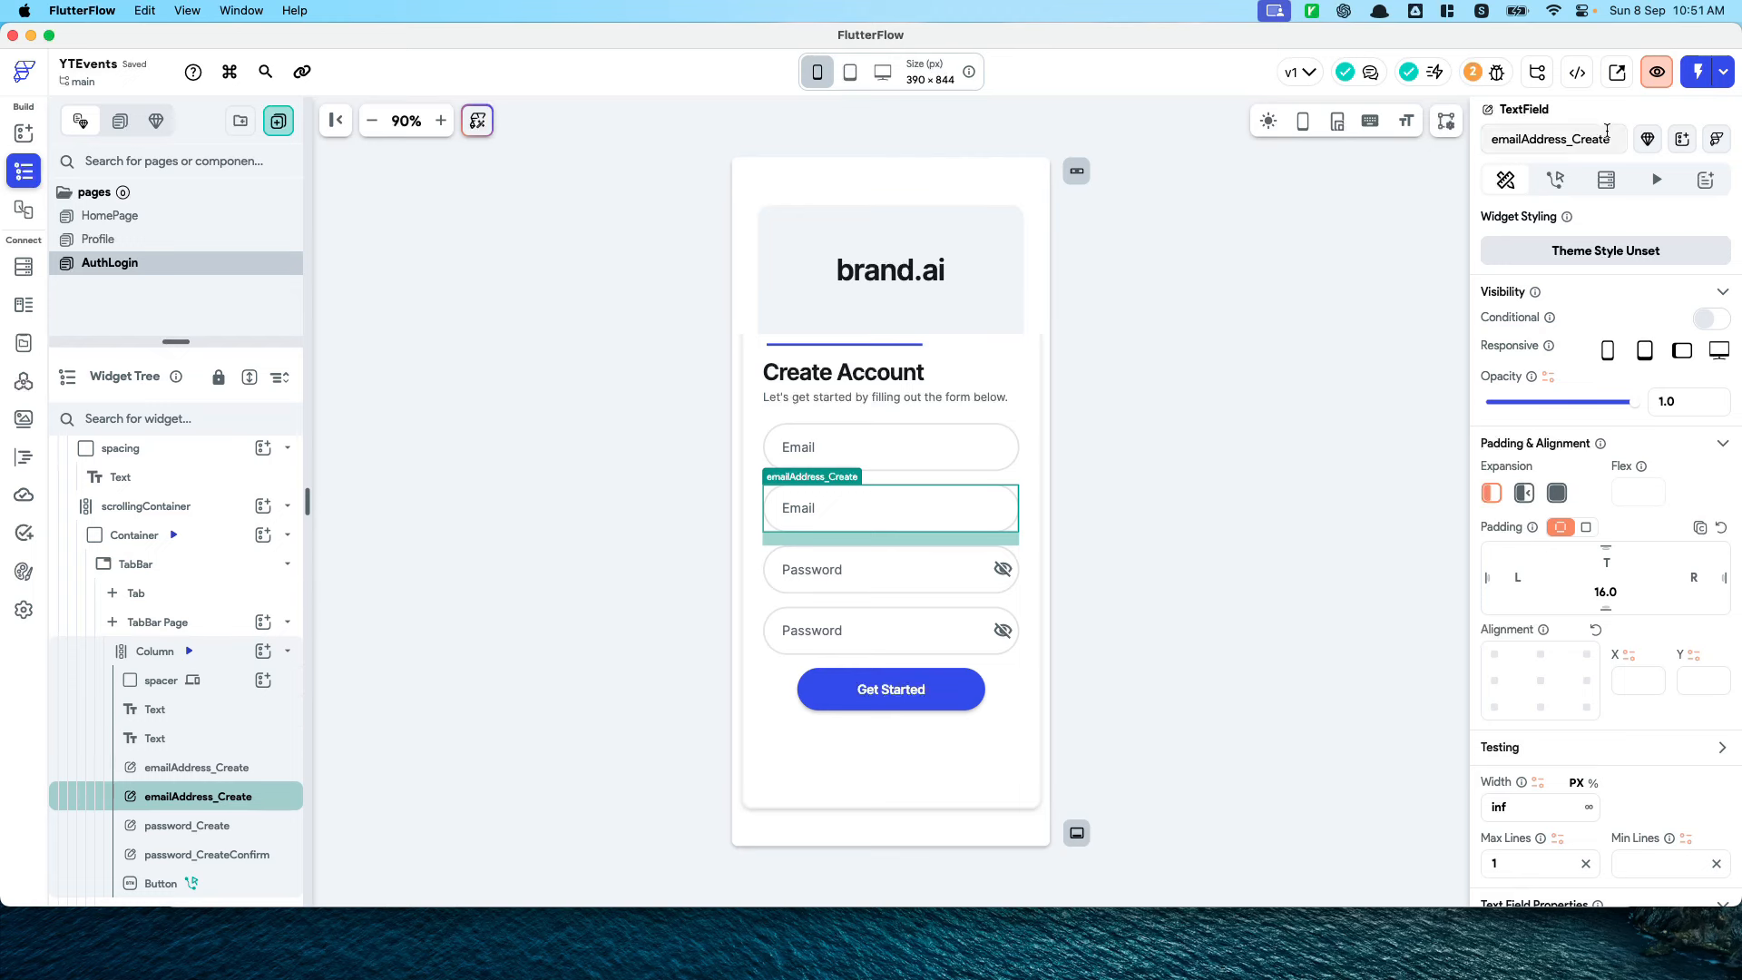
pyautogui.click(258, 775)
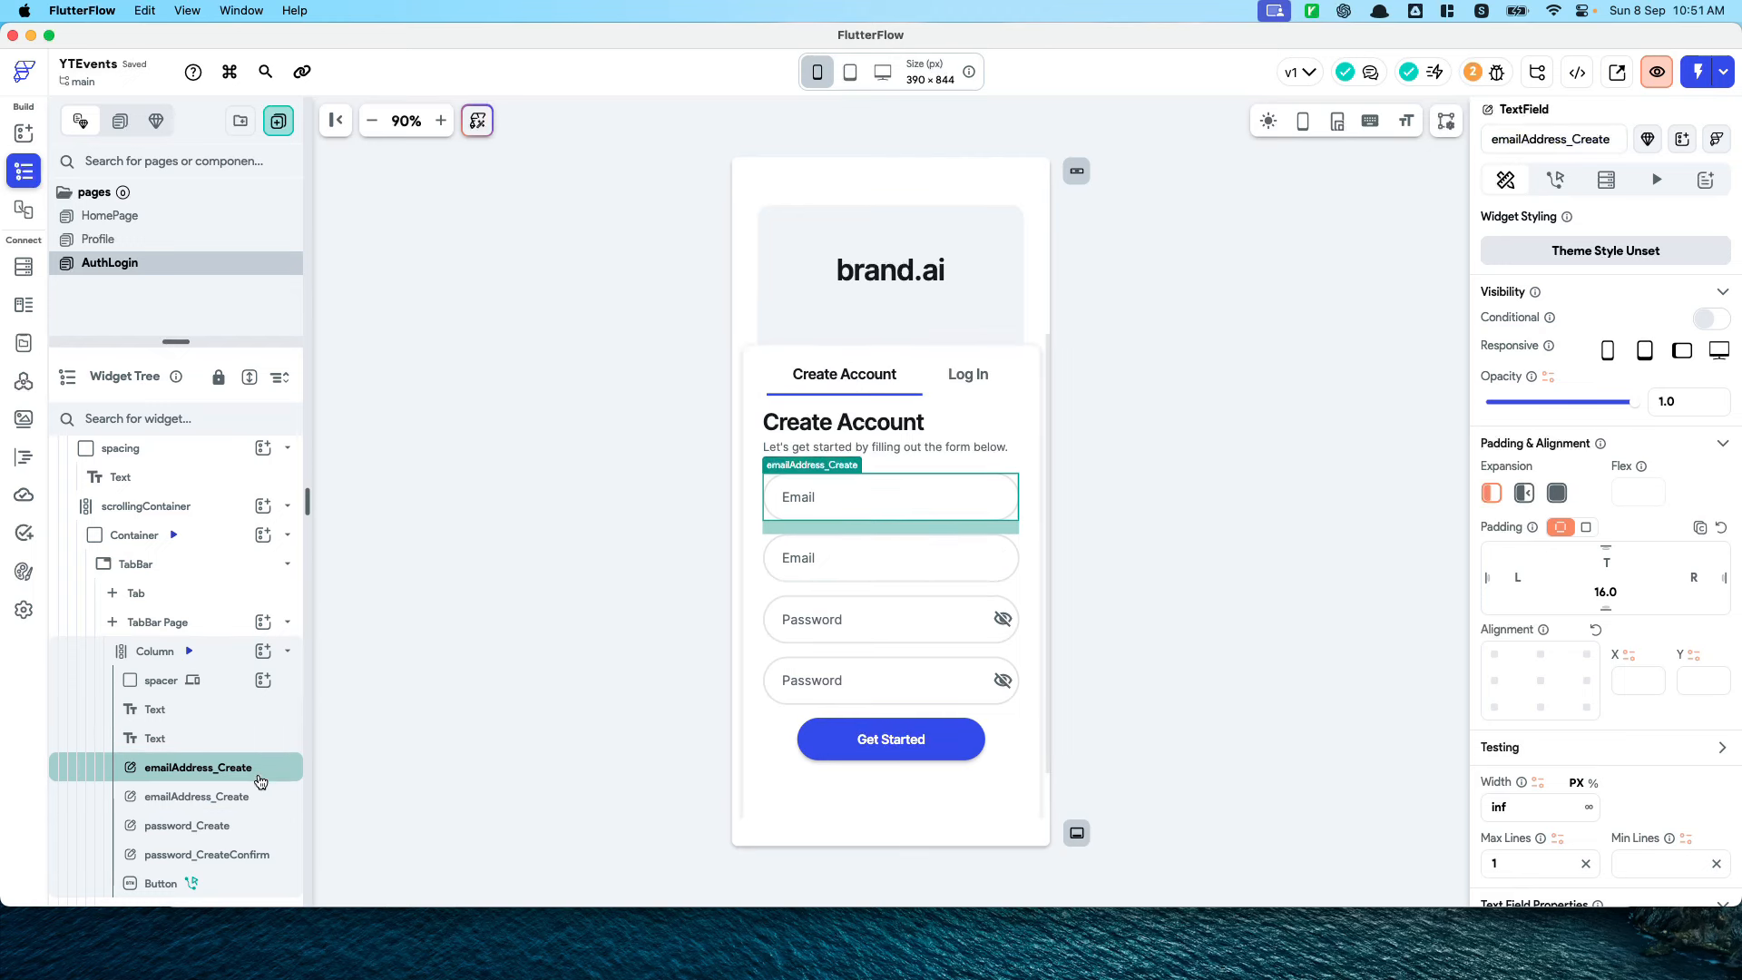
pyautogui.moveTo(250, 775); pyautogui.dragTo(248, 795)
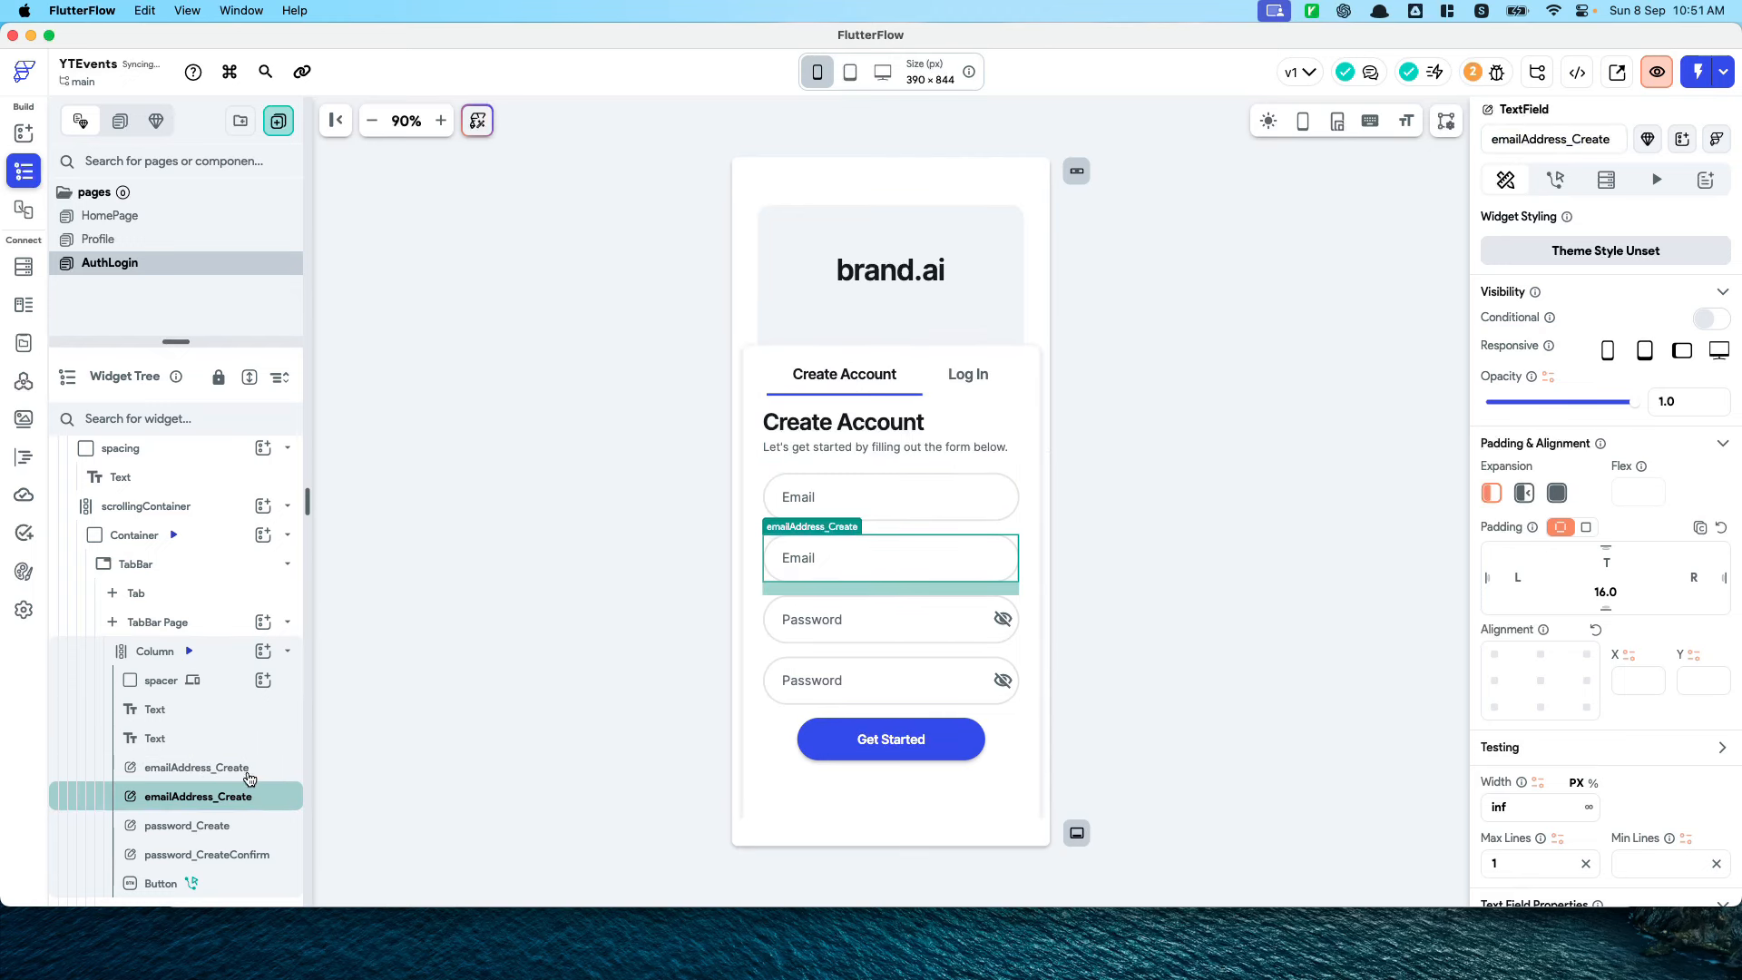
# Rename the uppermost of the two email fields in the Create Account form to userName
pyautogui.click(249, 775)
pyautogui.moveTo(1618, 141); pyautogui.dragTo(1280, 128)
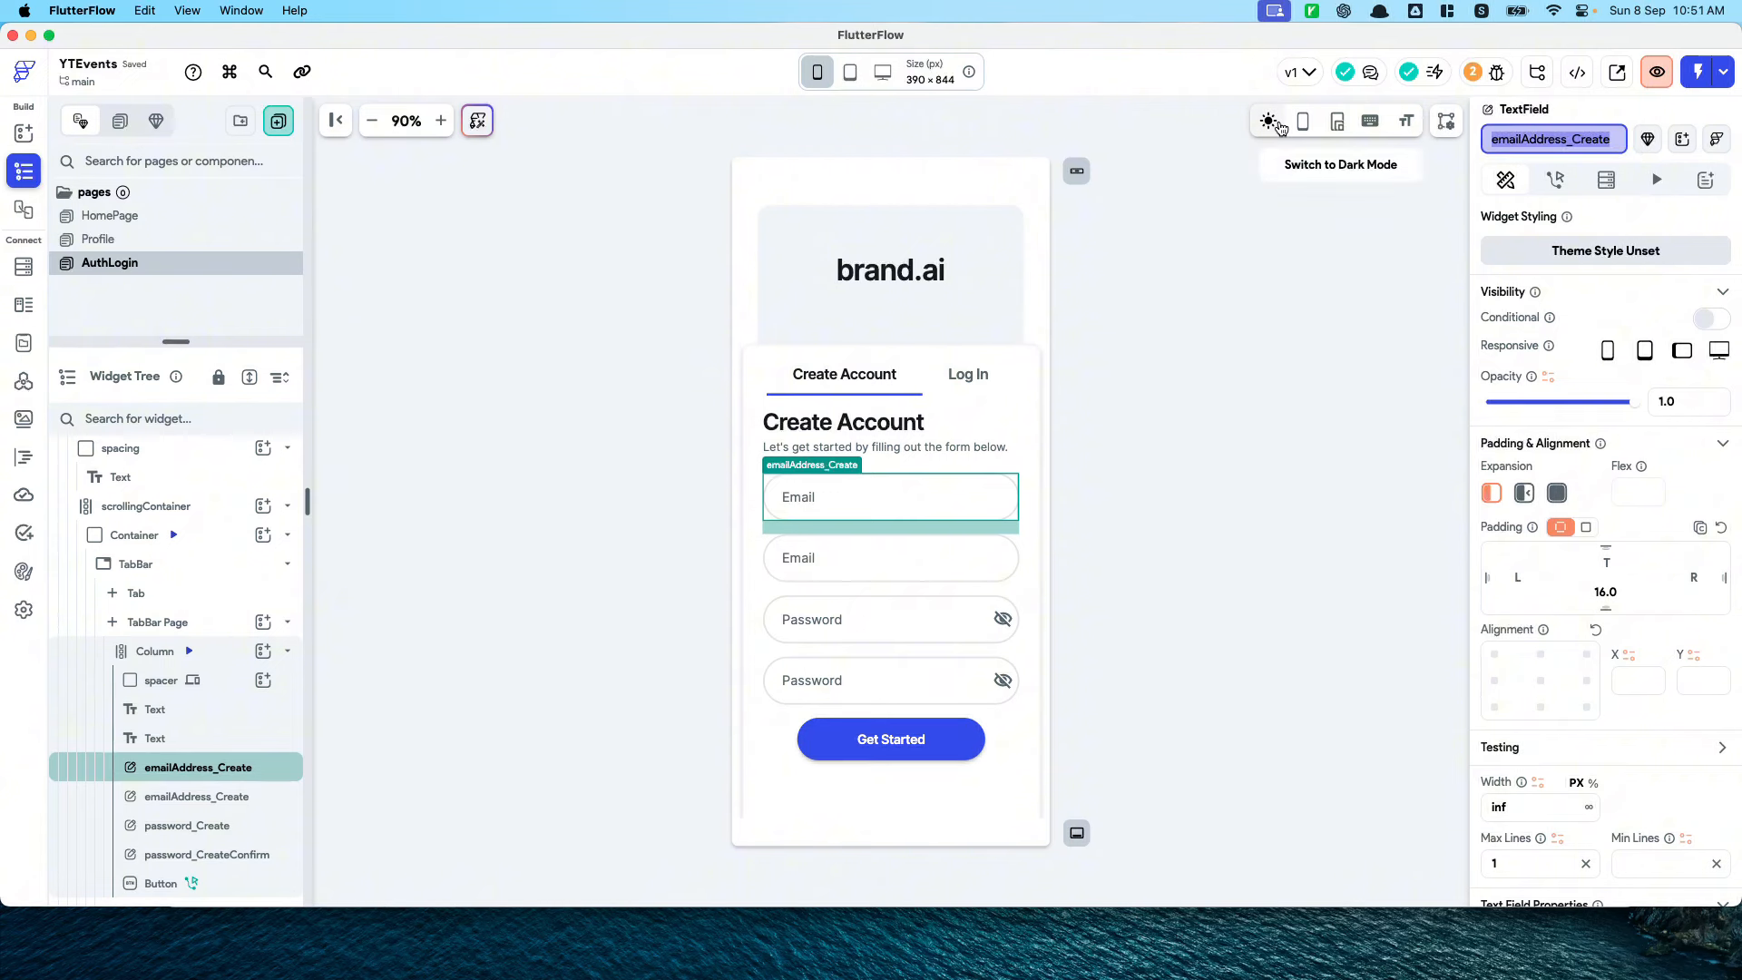
pyautogui.write('userName')
pyautogui.click(1078, 521)
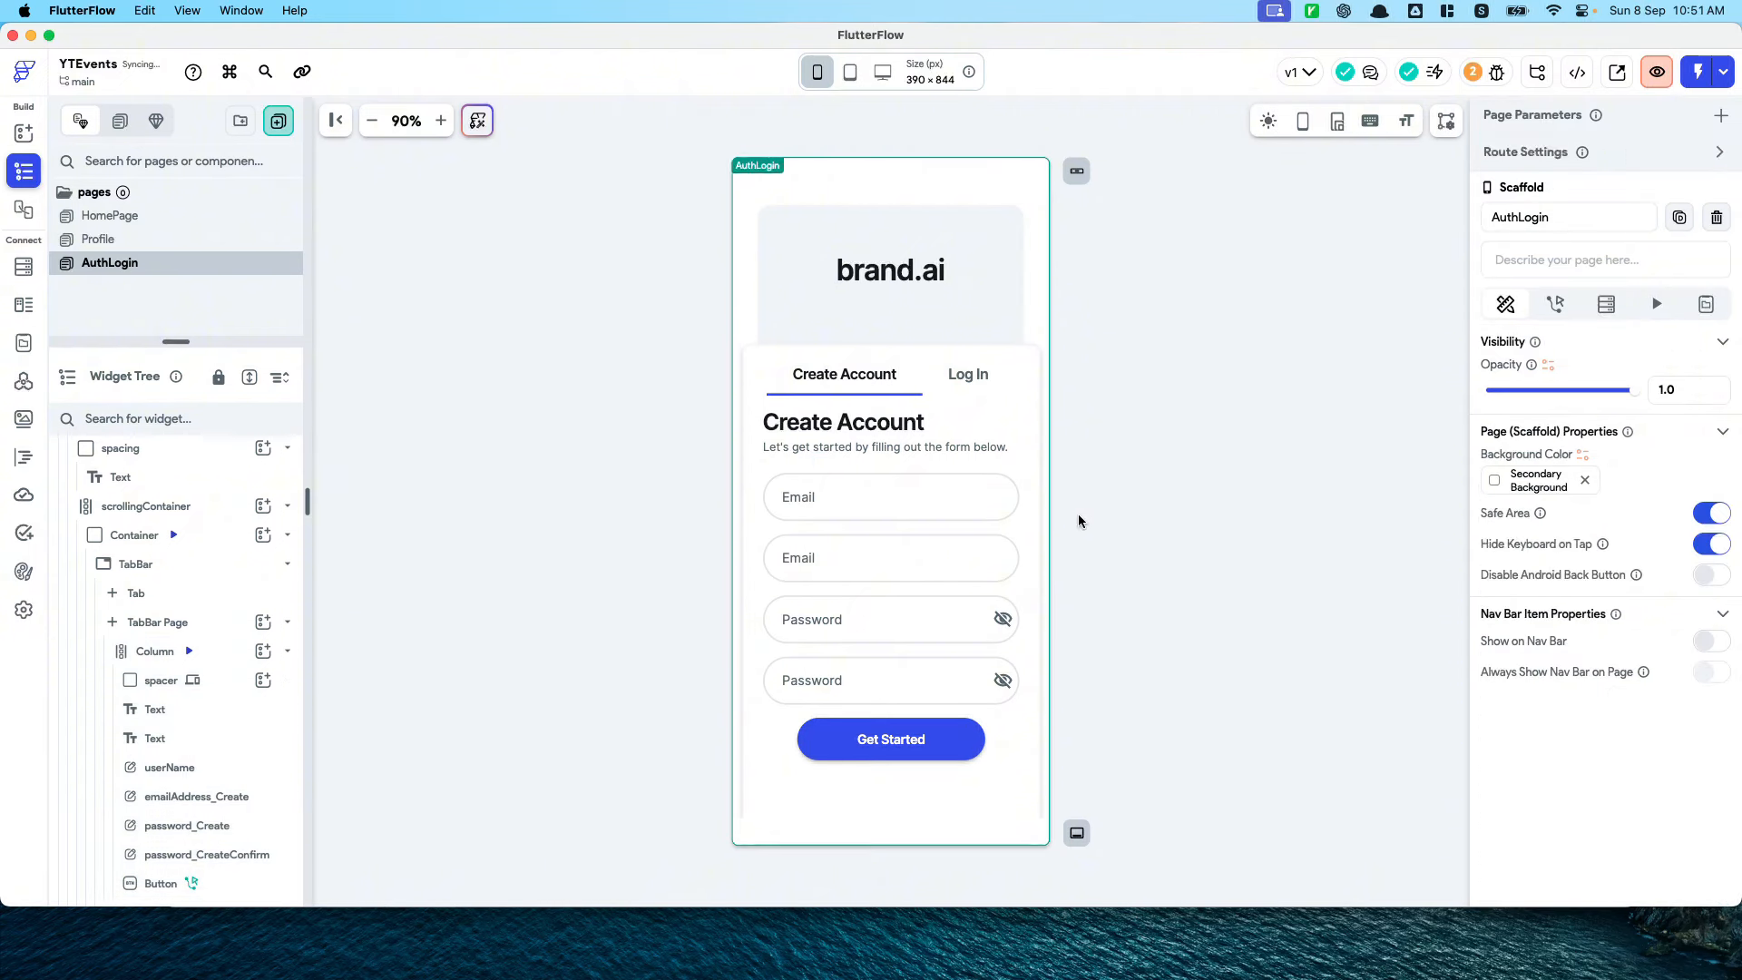
# Turn off Auto Fill Hint and Autofocus for the userName text field in the Create Account form
pyautogui.click(962, 737)
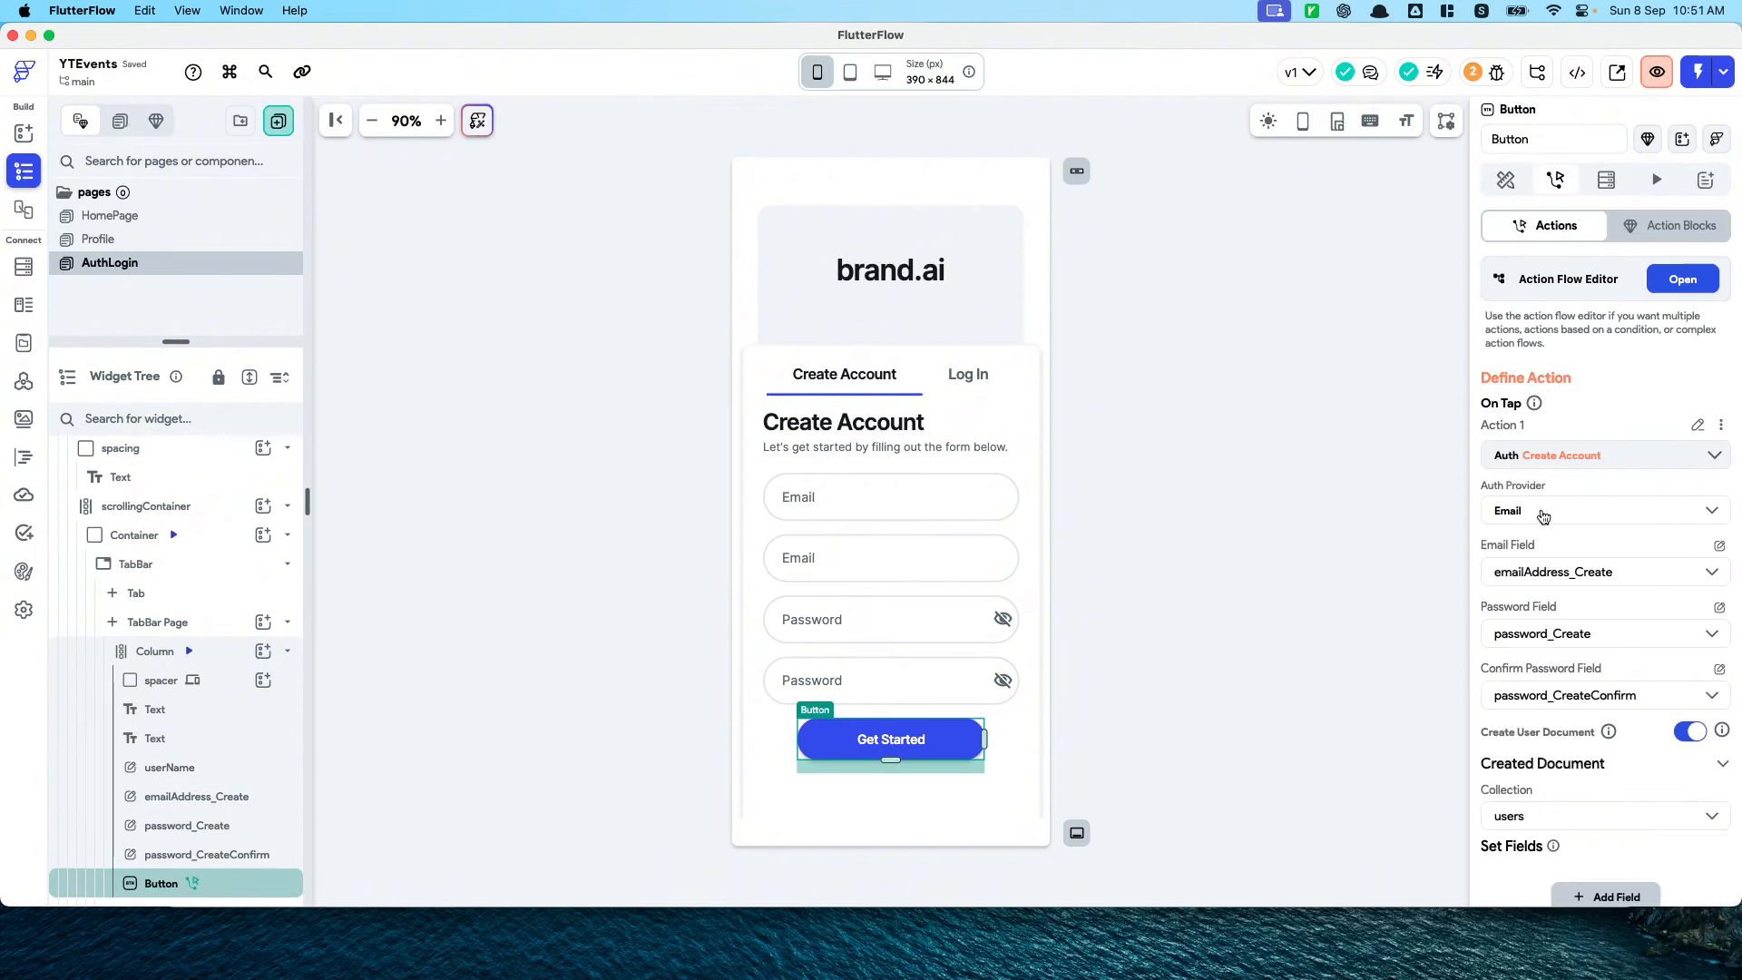
pyautogui.scroll(-1, 1578, 735)
pyautogui.click(949, 508)
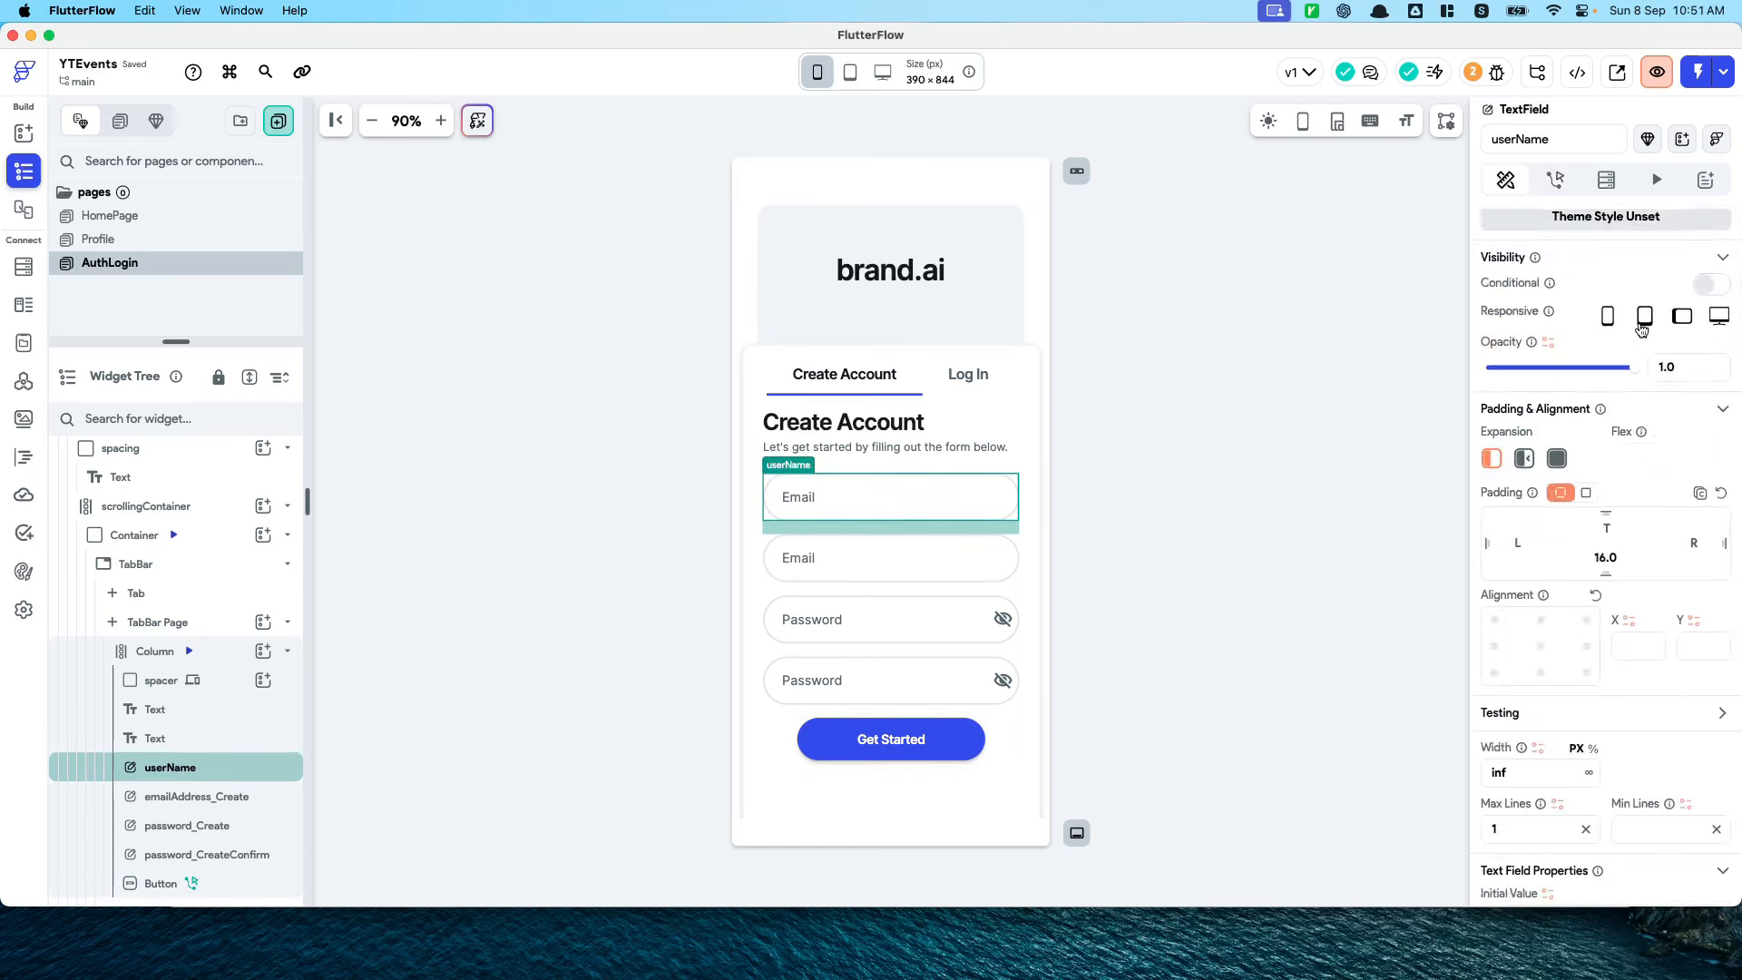
pyautogui.scroll(-10, 1587, 789)
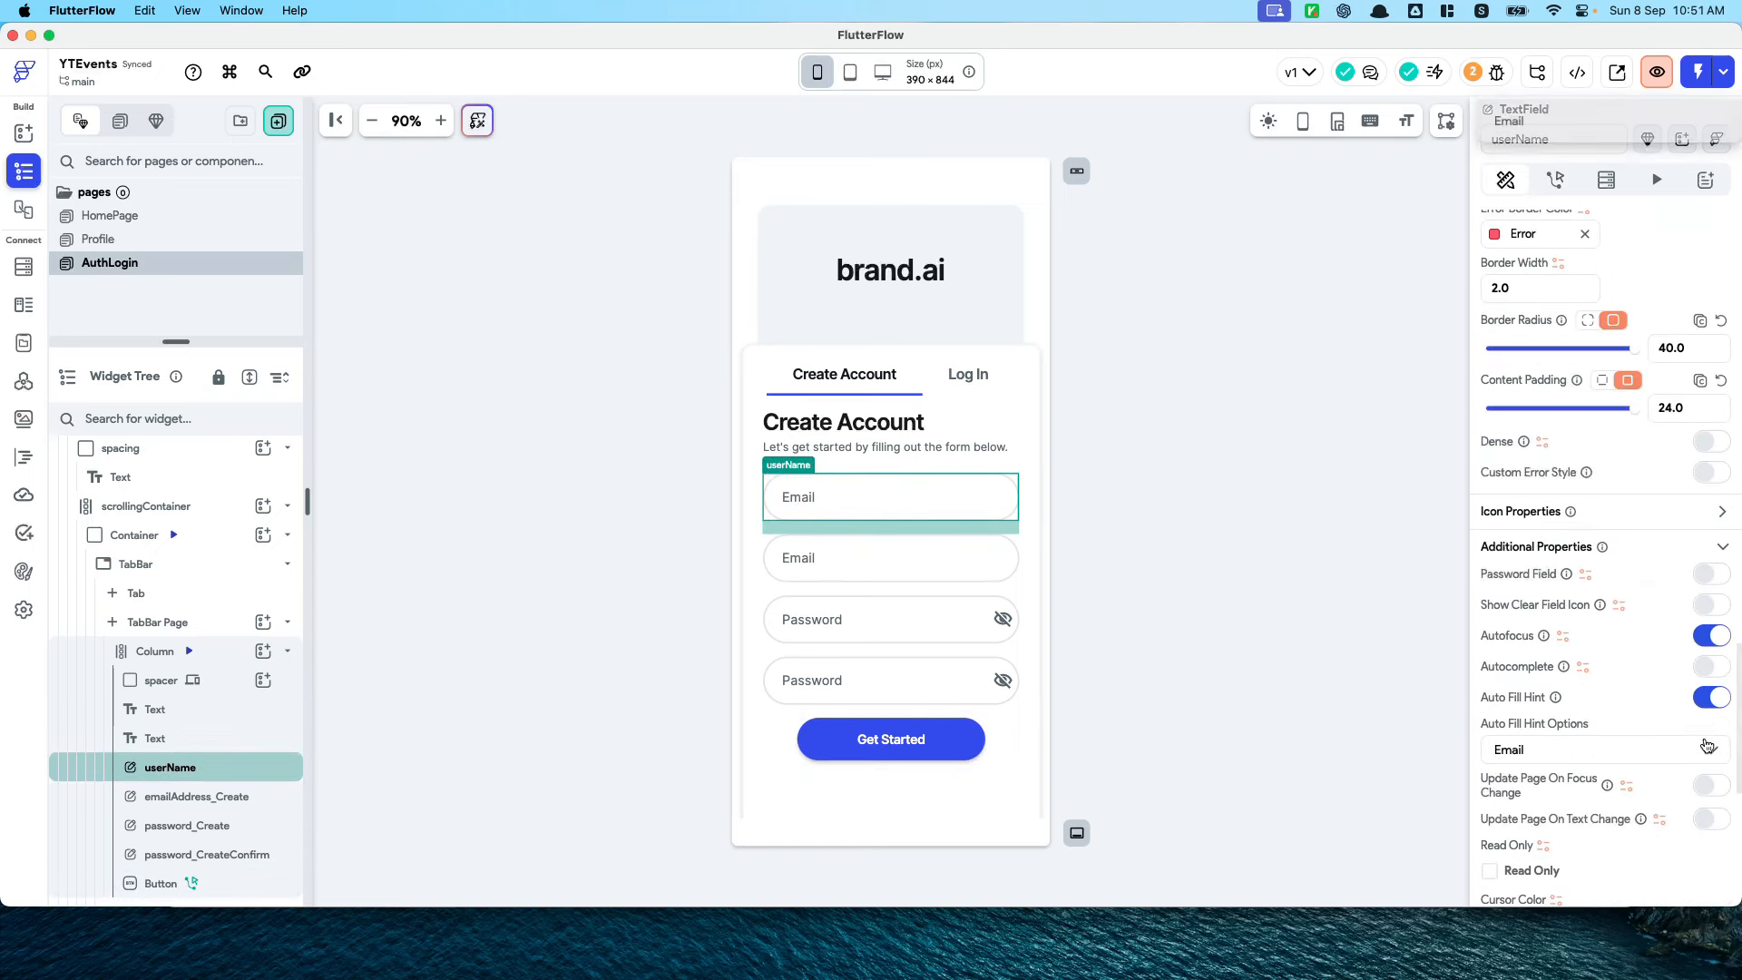
pyautogui.click(1562, 136)
pyautogui.click(1711, 701)
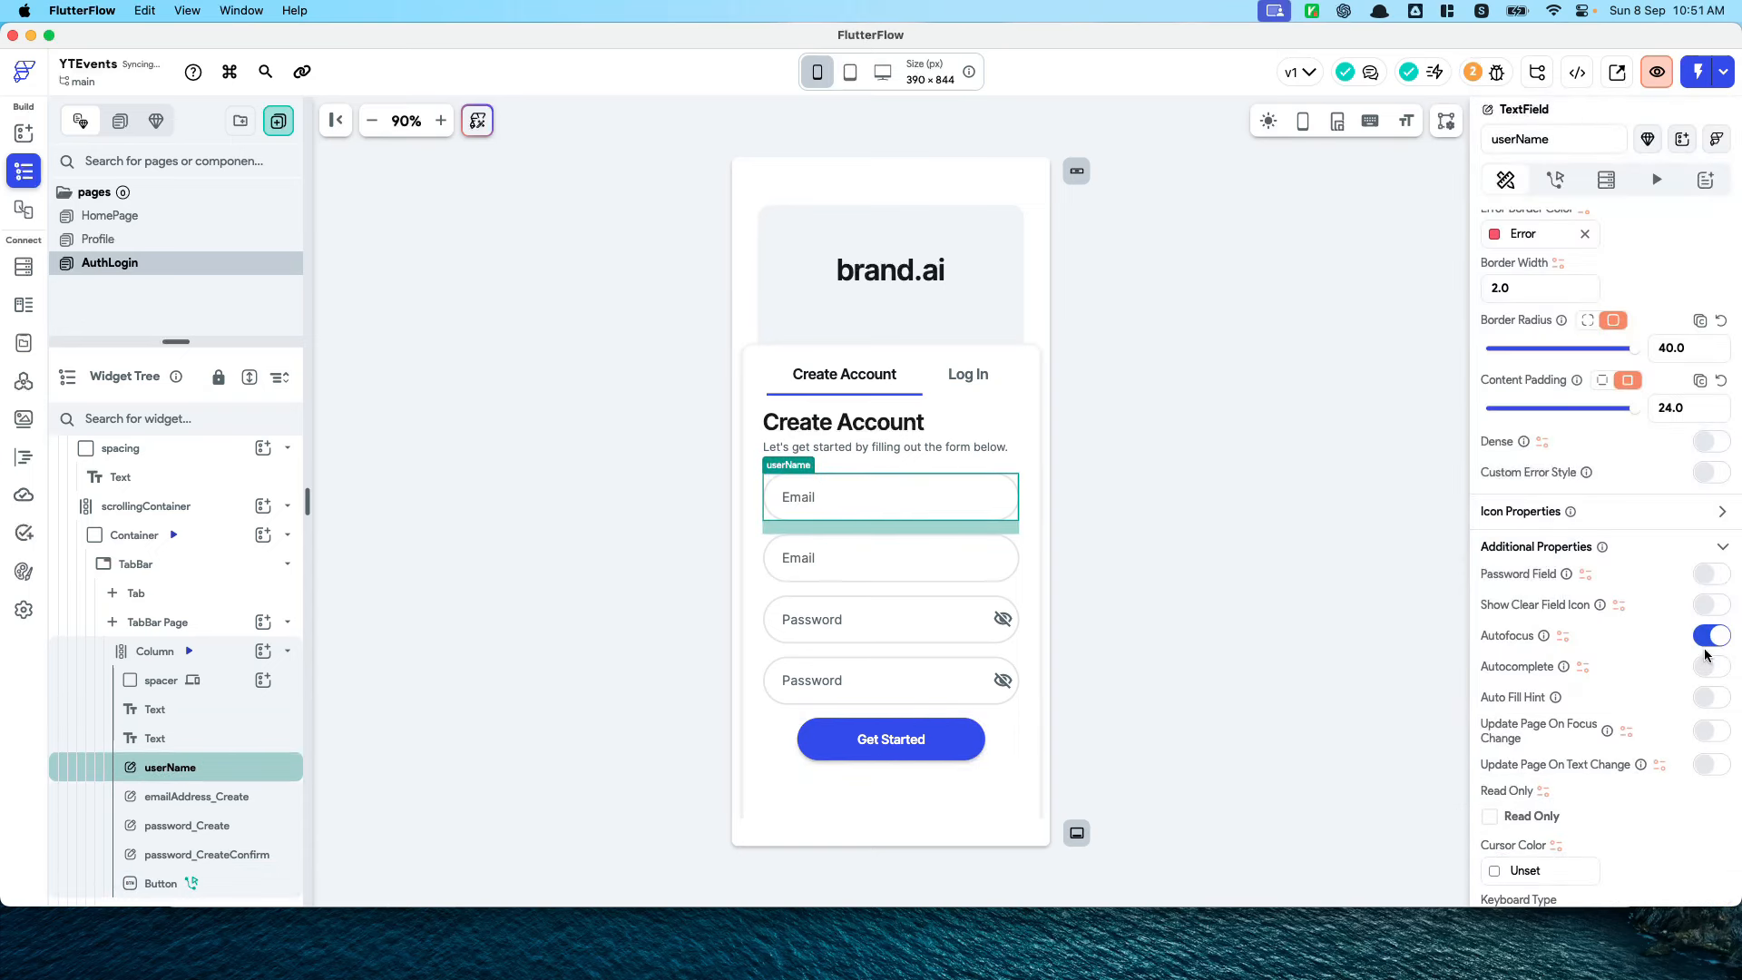
pyautogui.click(1710, 637)
pyautogui.scroll(-2, 1693, 694)
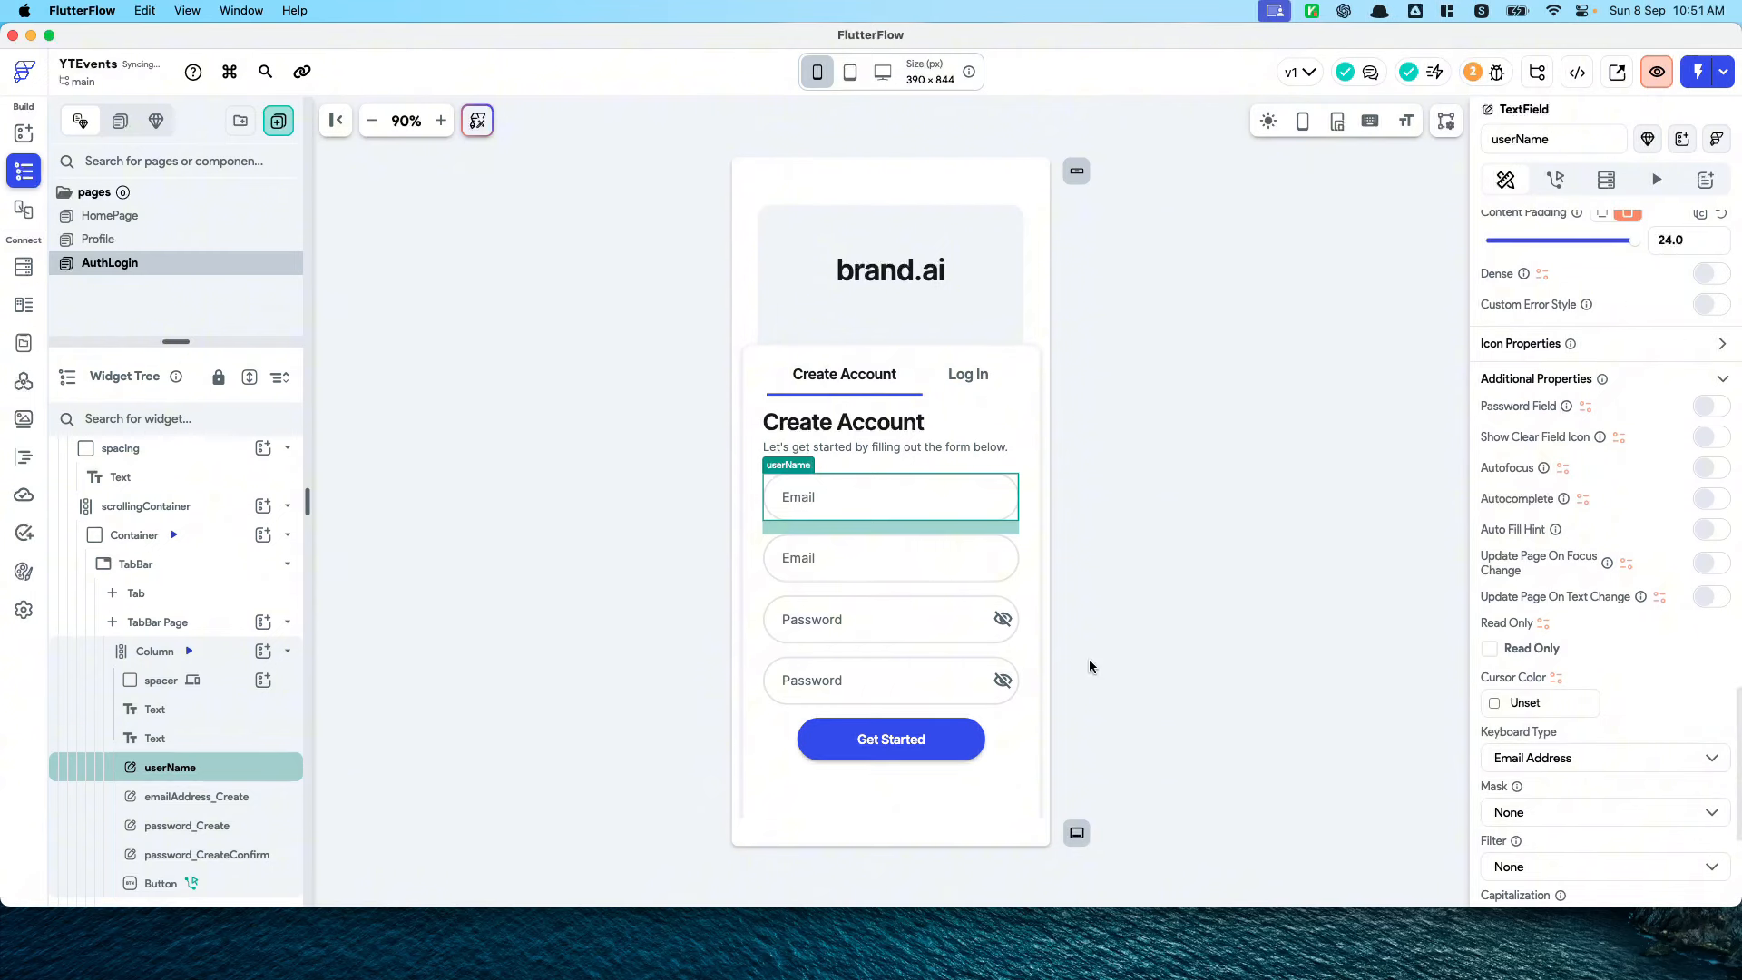
# Turn off Autofocus for the emailAddress_Create, password_Create and password_CreateConfirm text fields
pyautogui.click(947, 557)
pyautogui.click(1710, 467)
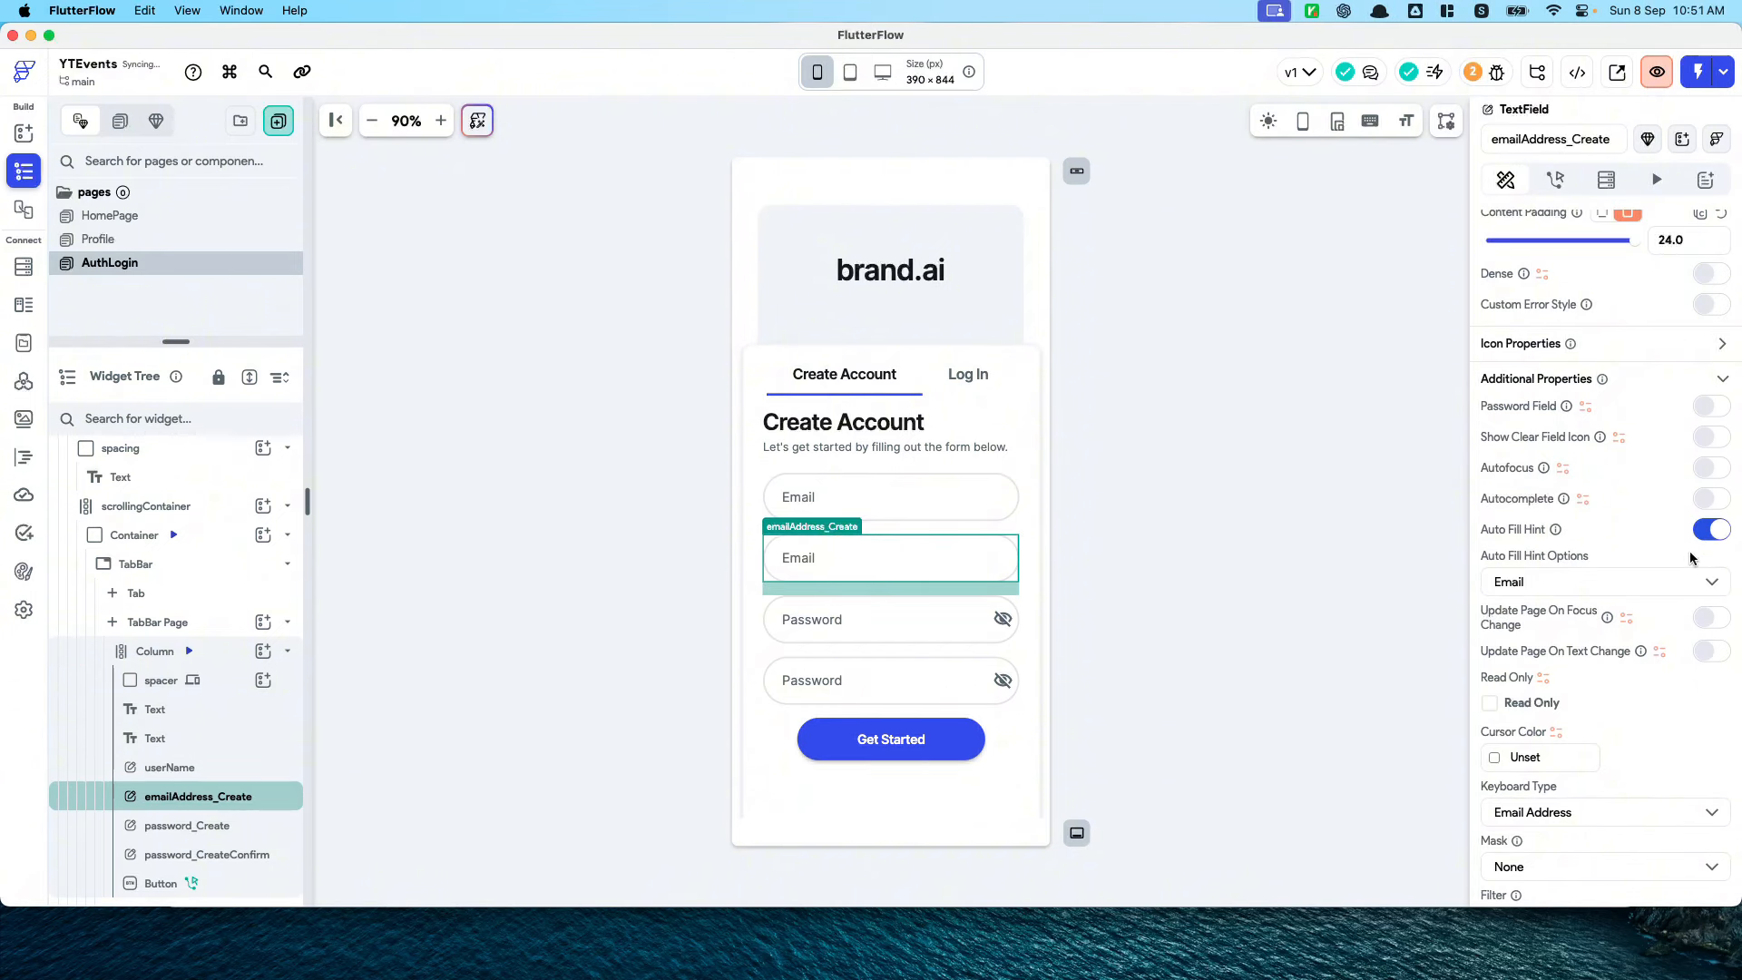
pyautogui.click(869, 616)
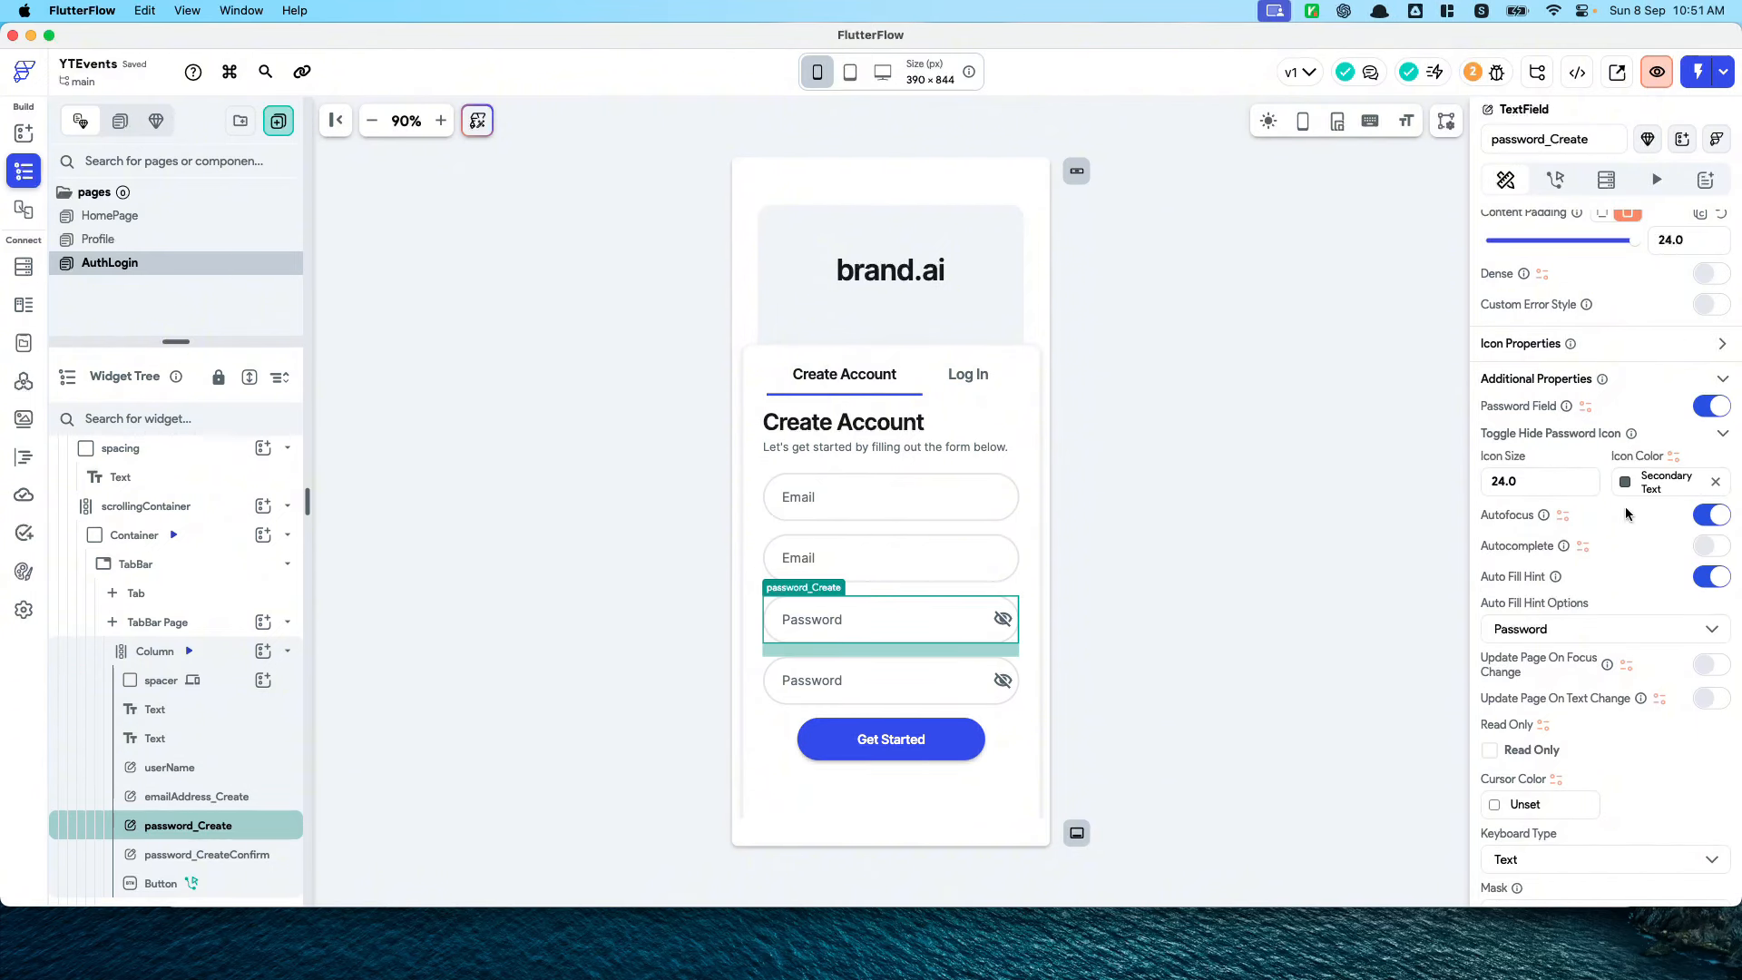
pyautogui.click(1718, 515)
pyautogui.click(976, 695)
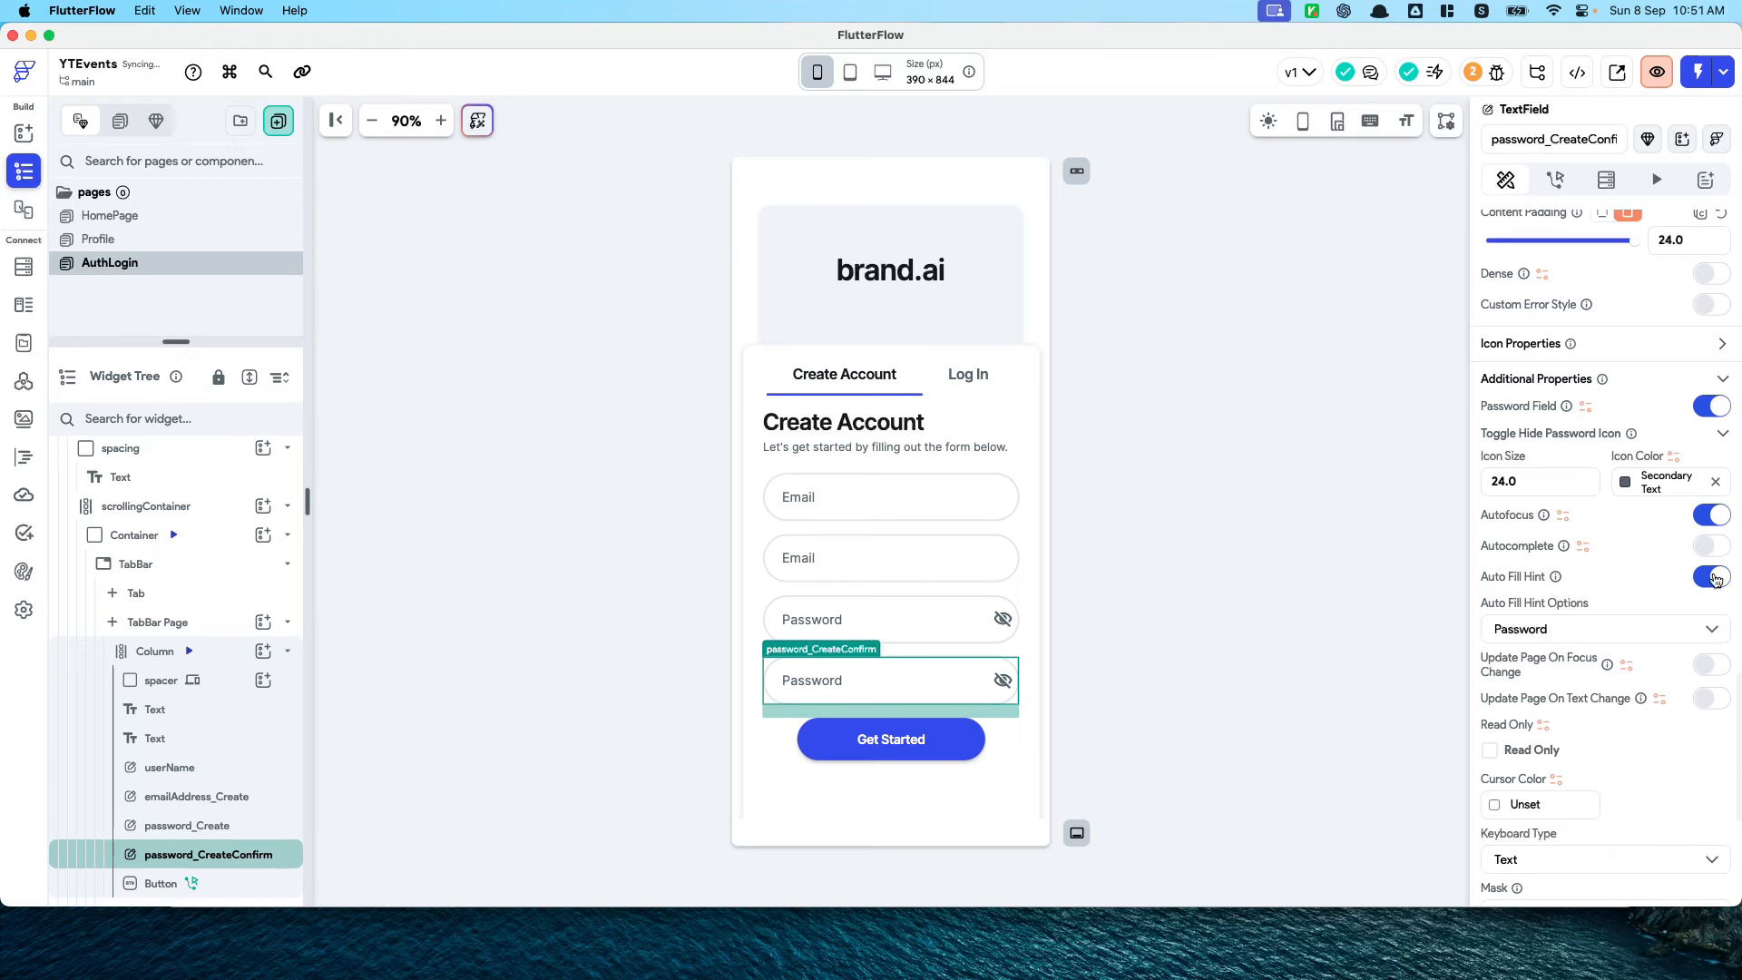
pyautogui.click(1710, 516)
# Set the label text of the userName field to "Your Name"
pyautogui.click(907, 497)
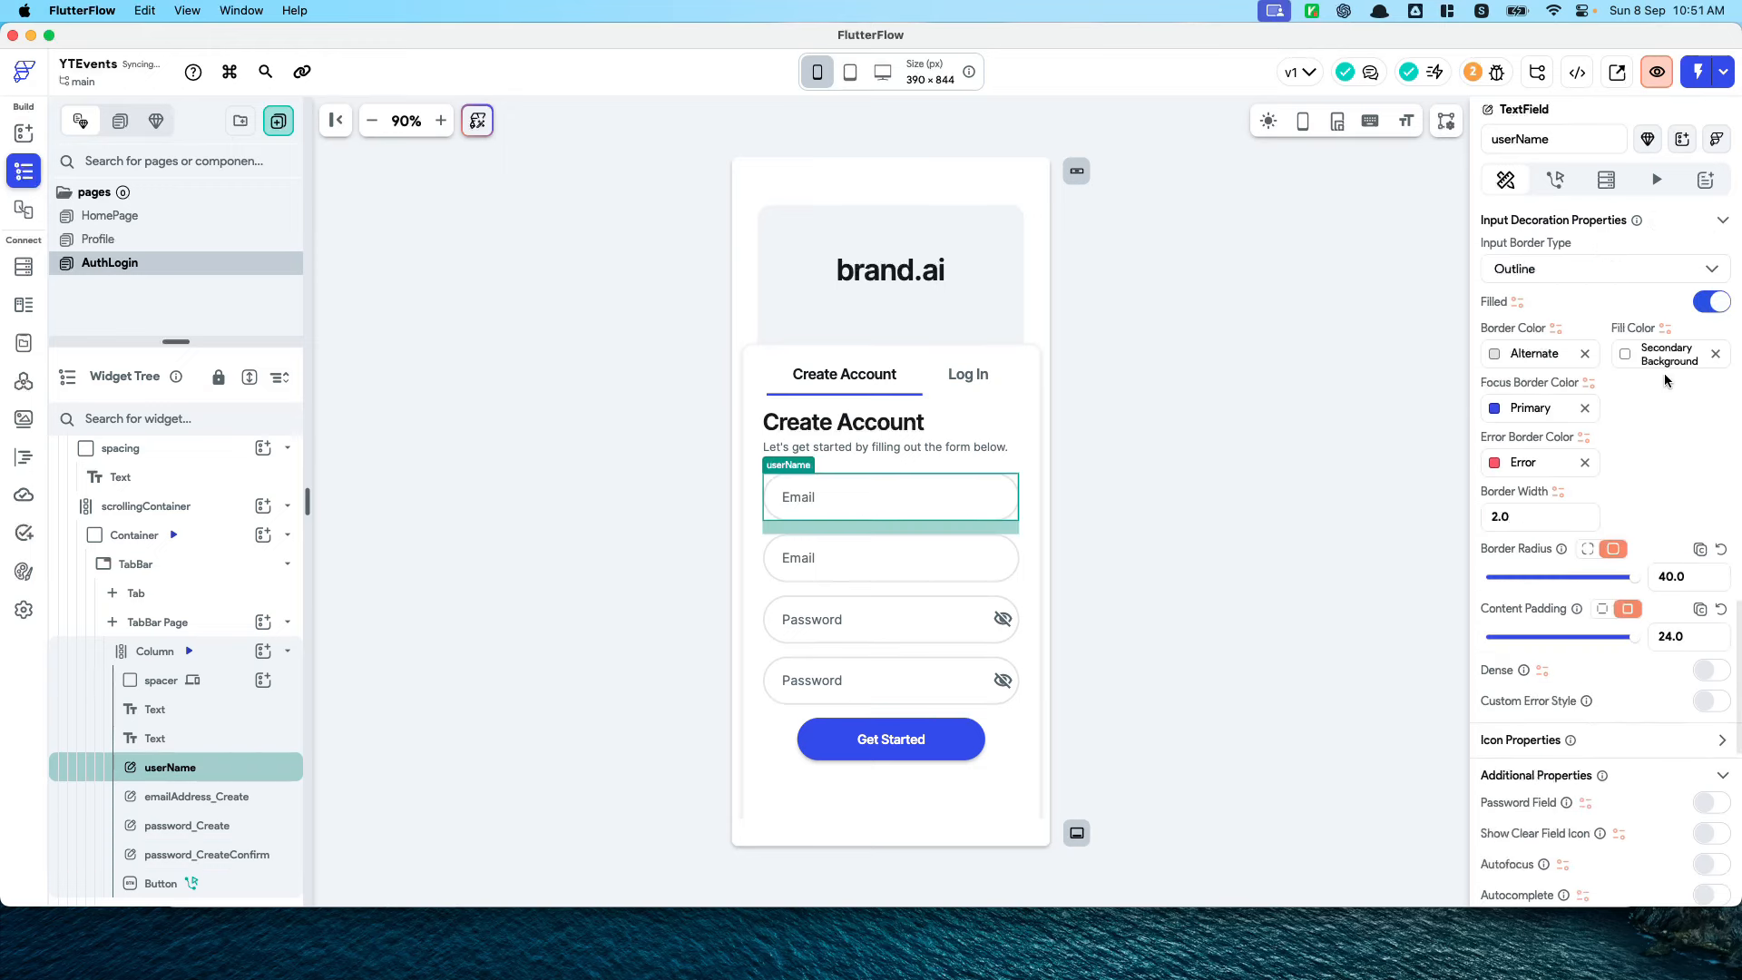
pyautogui.scroll(10, 1576, 354)
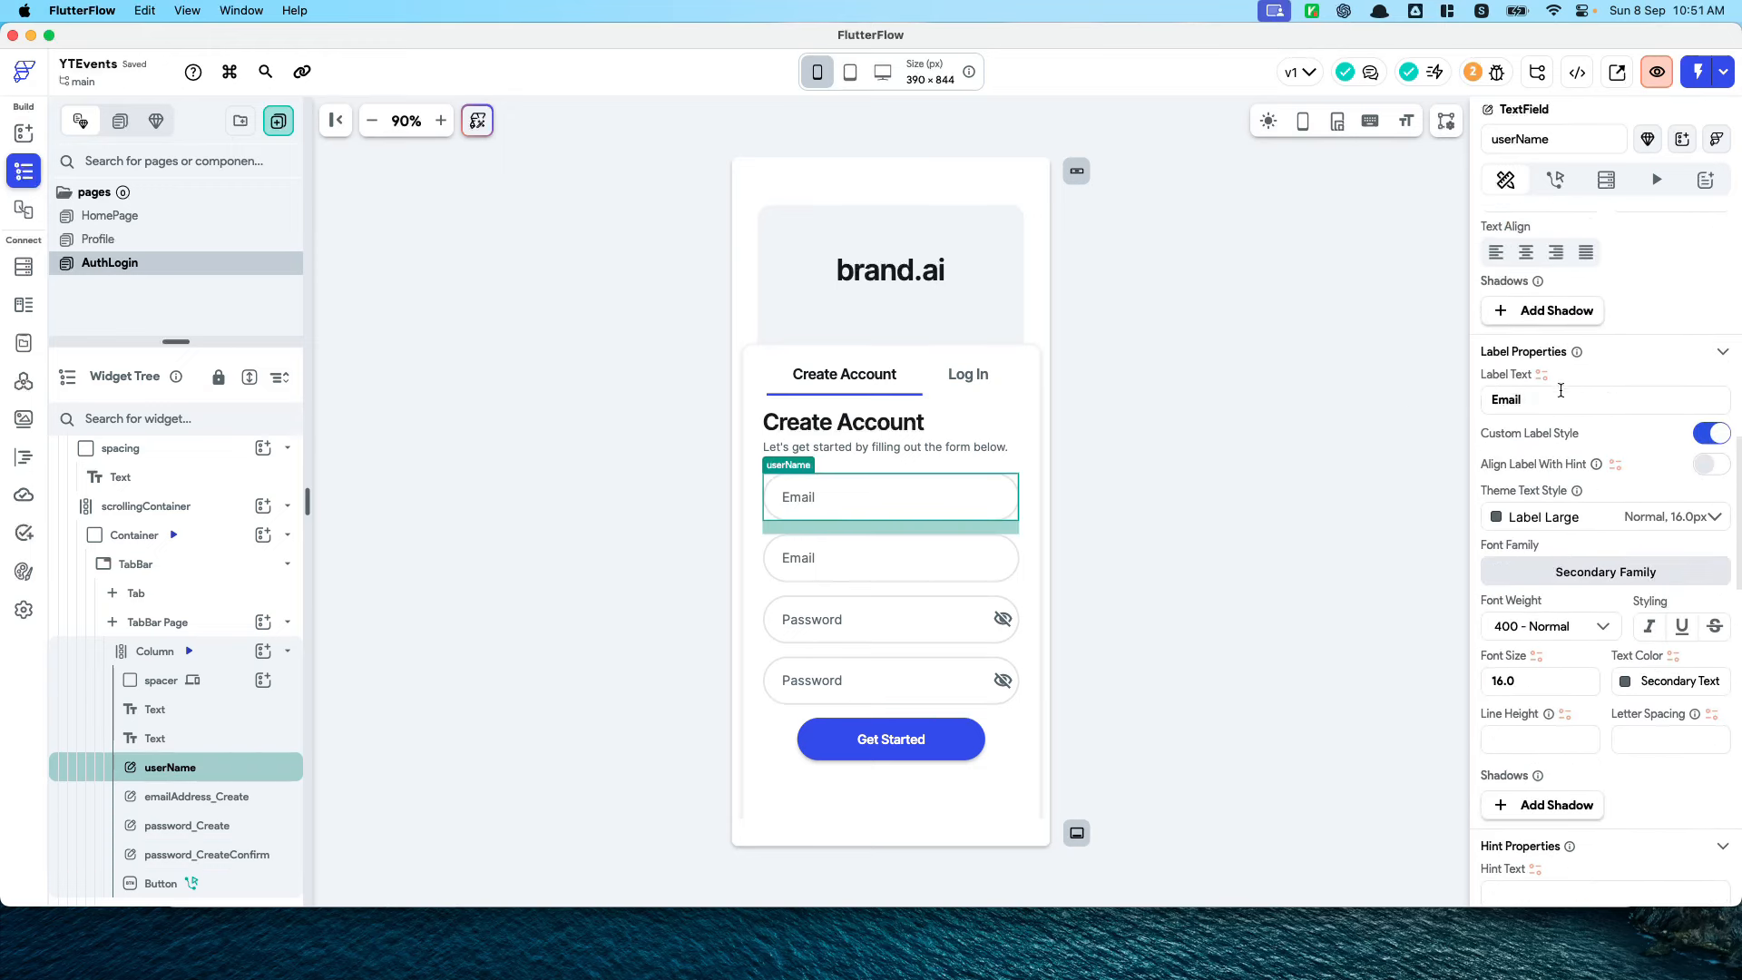
pyautogui.doubleClick(1560, 390)
pyautogui.write('Your Name')
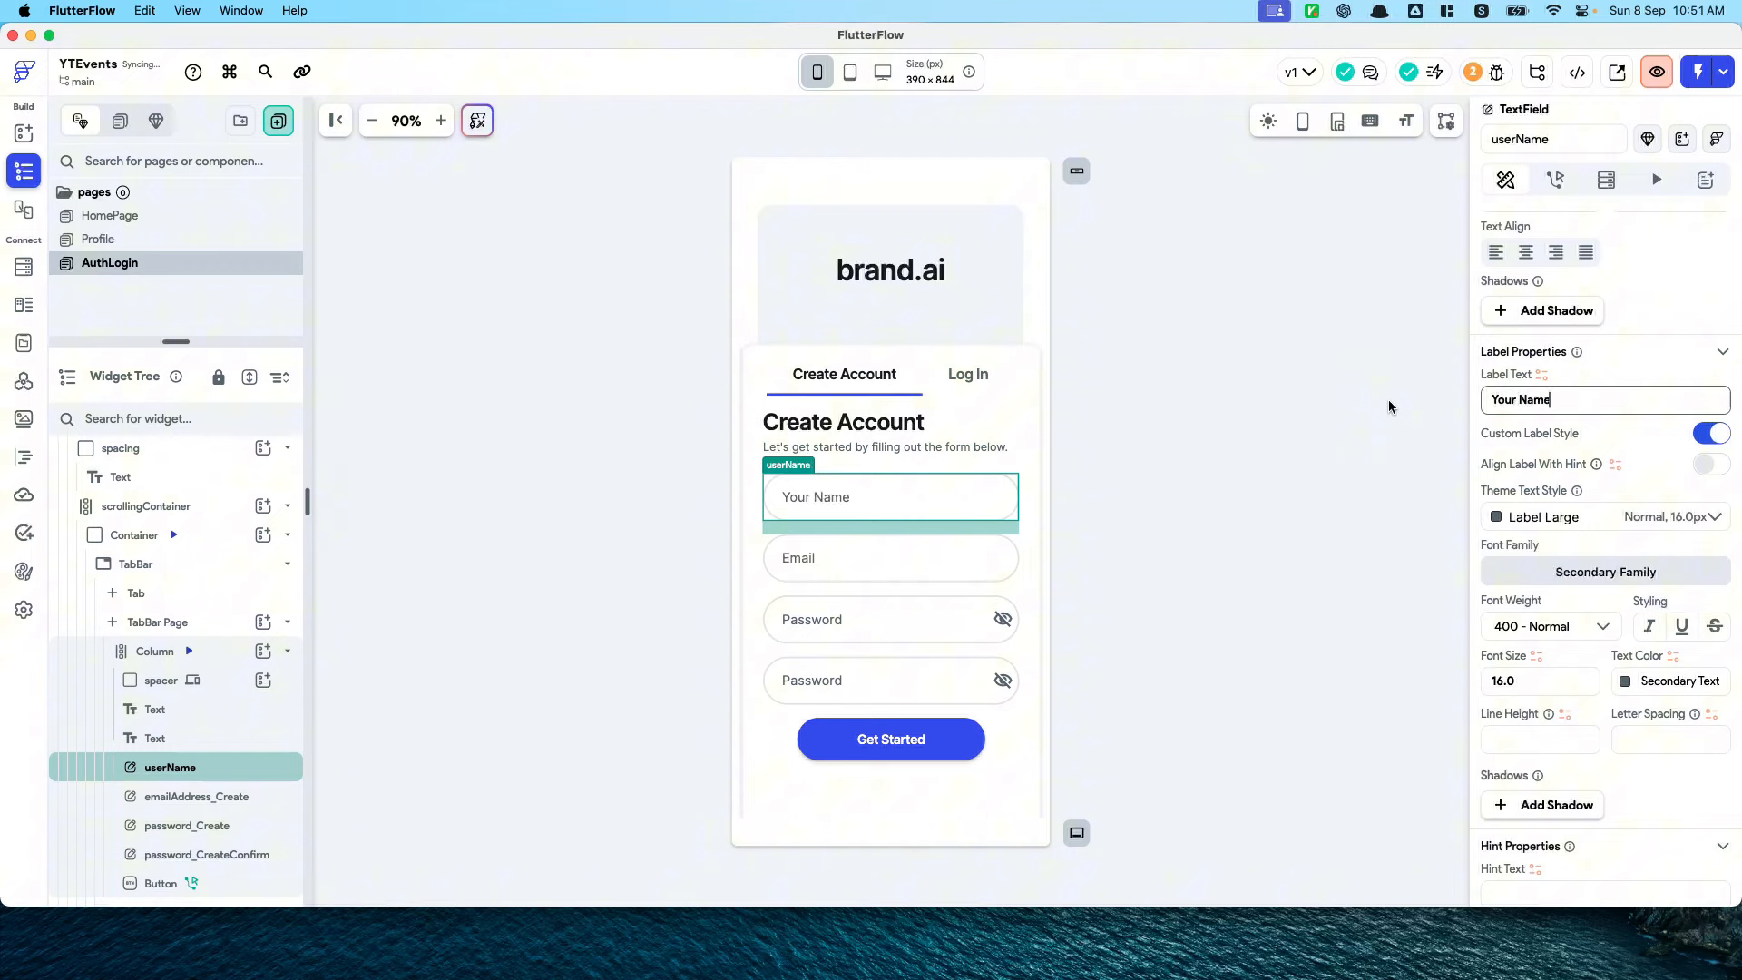
pyautogui.click(922, 790)
# Add display_name to the fields set in the user document created by the Get Started button's Create Account action
pyautogui.click(891, 739)
pyautogui.scroll(-4, 1532, 798)
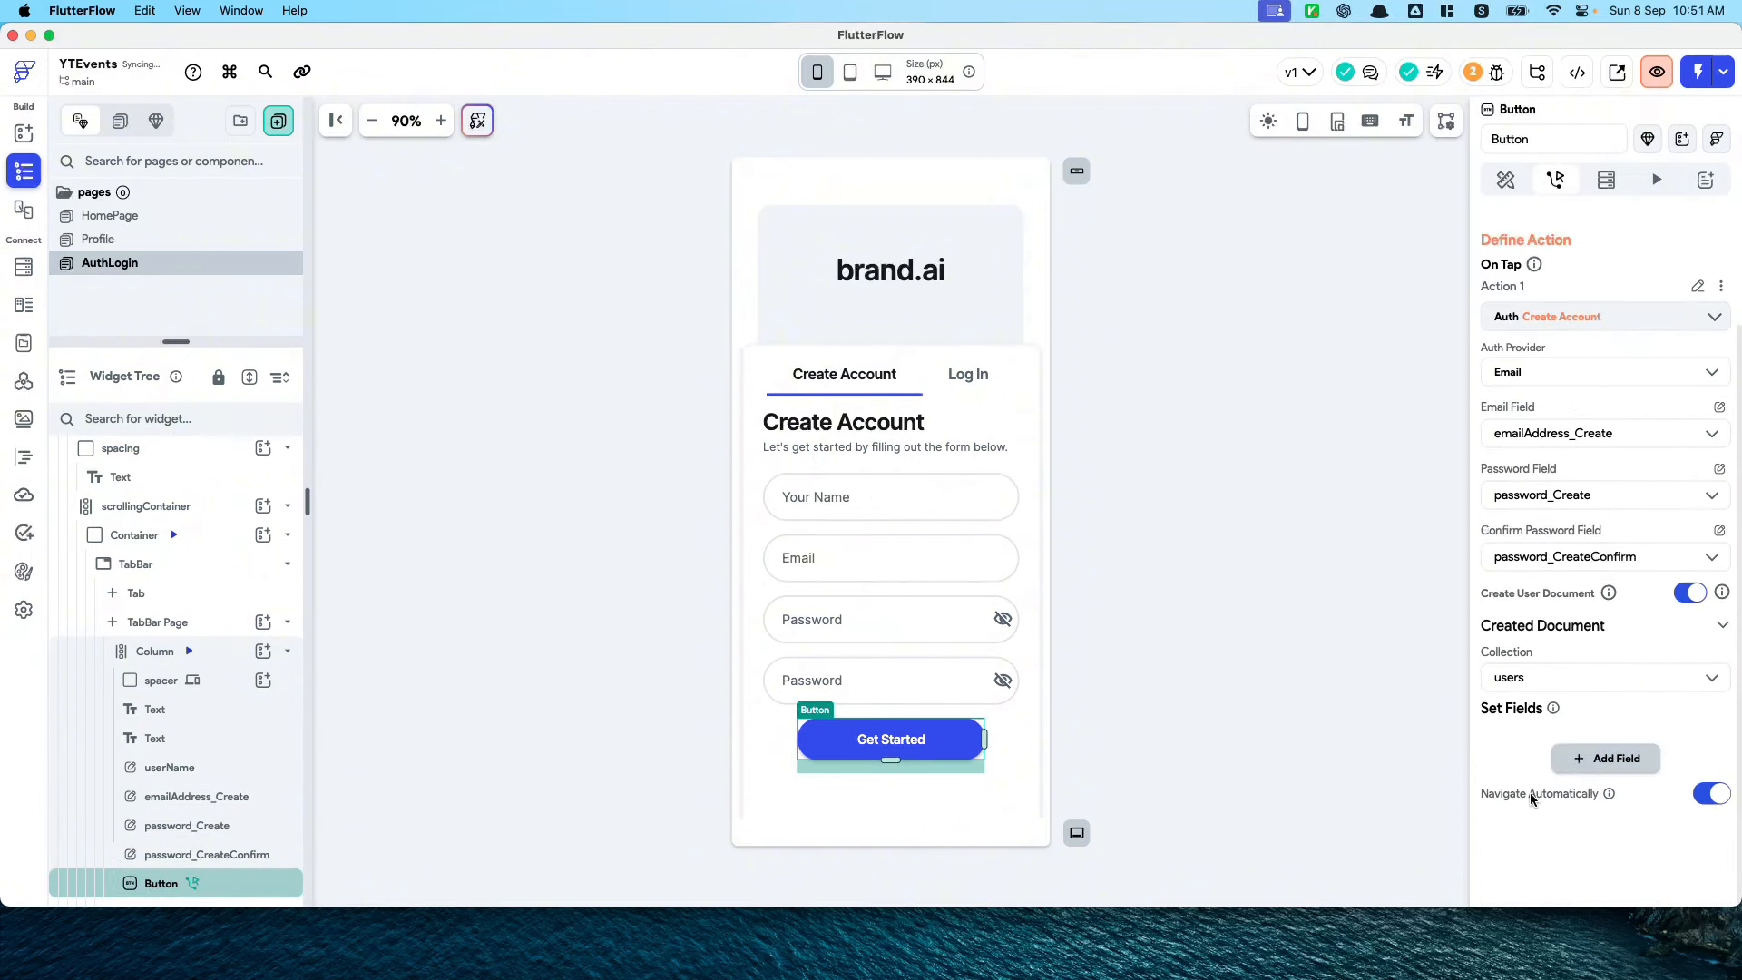
pyautogui.click(1578, 760)
pyautogui.click(1579, 844)
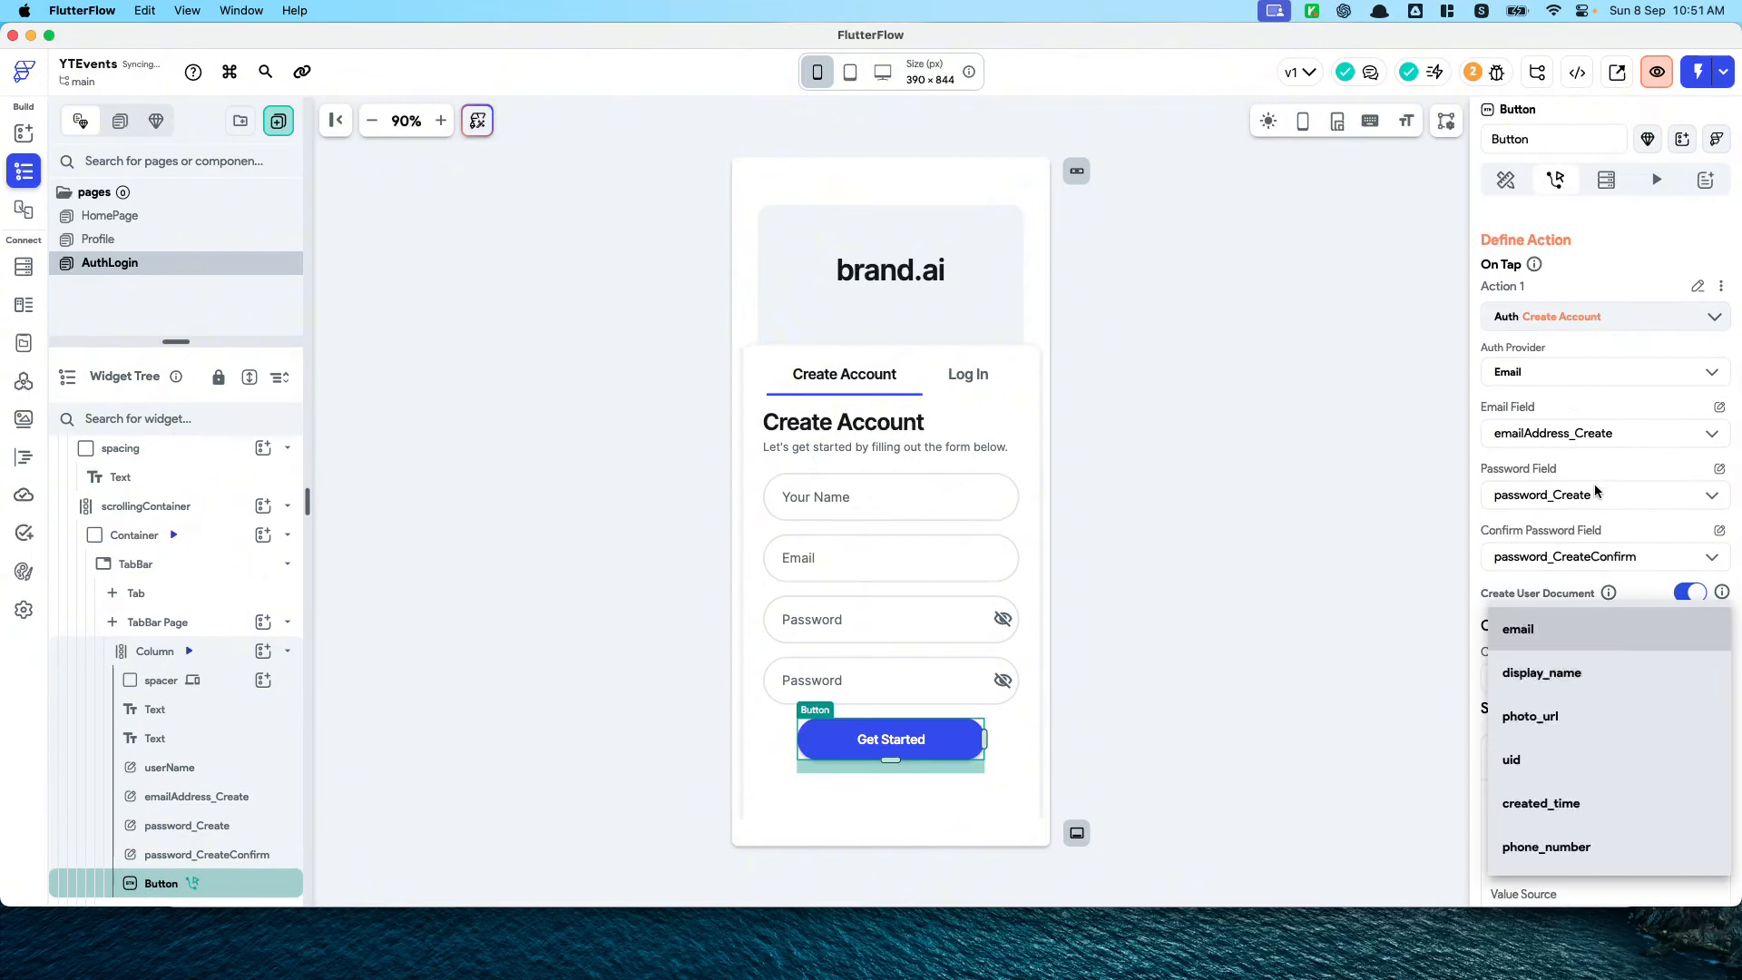
pyautogui.click(1543, 672)
# Take the display_name value from a variable, using the userName (Your Name) widget state
pyautogui.scroll(-3, 1569, 668)
pyautogui.click(1564, 640)
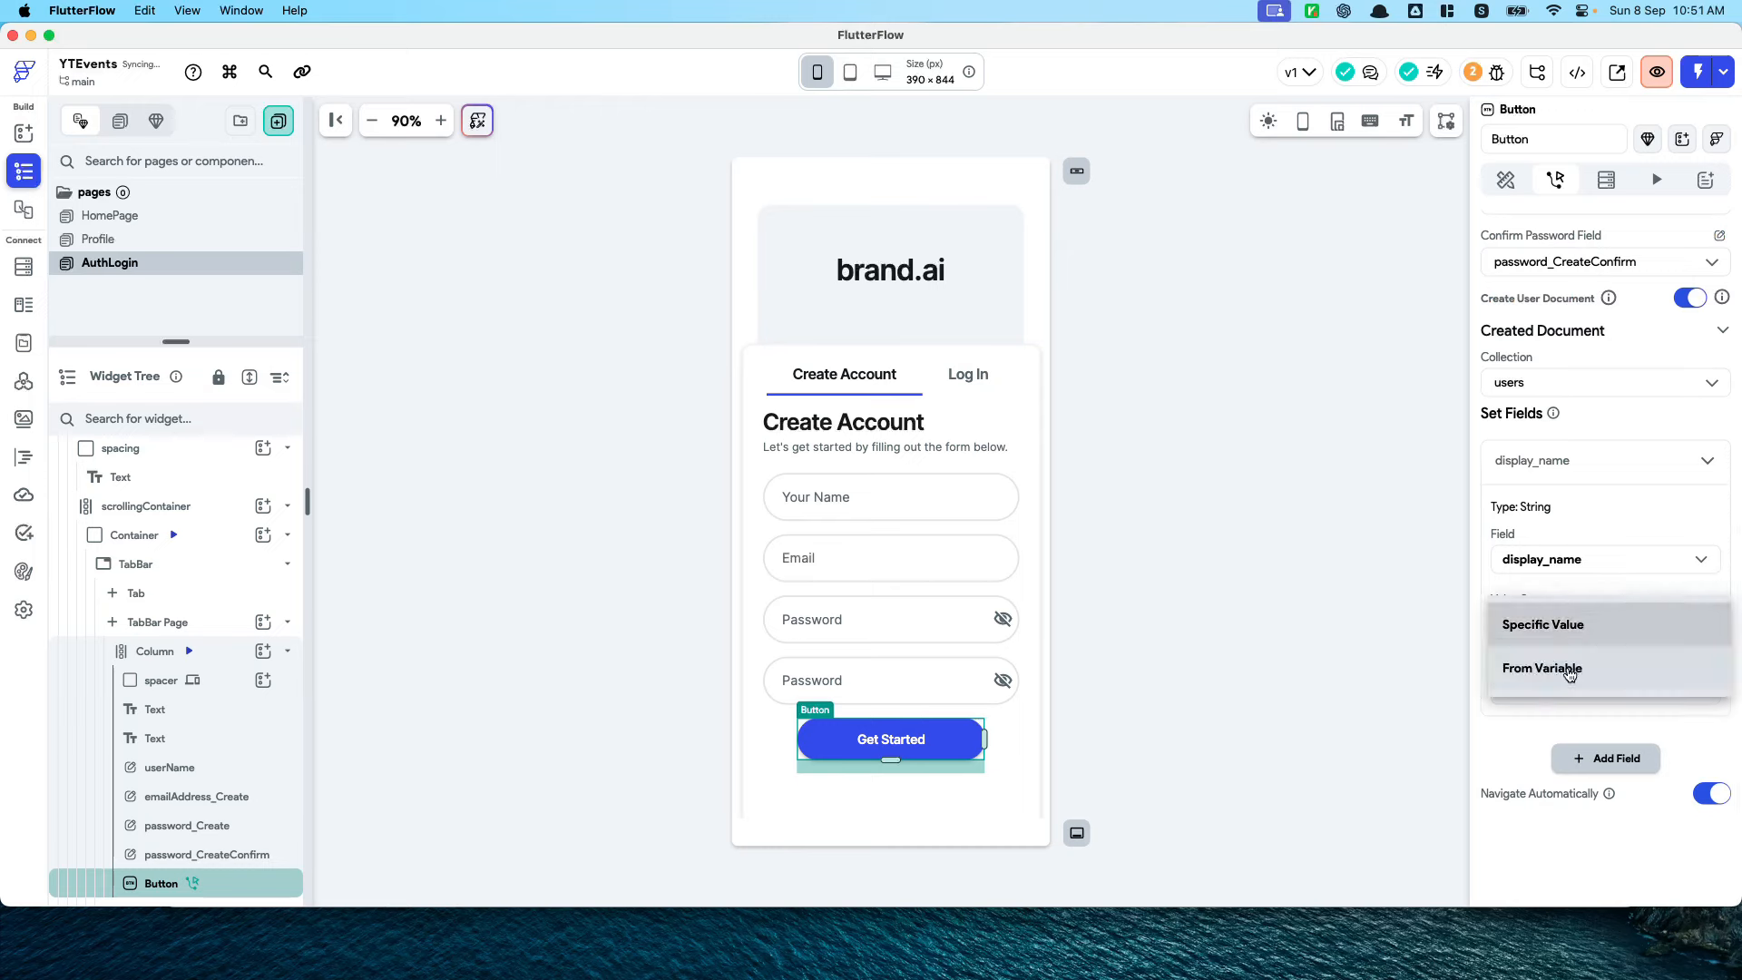
pyautogui.click(1569, 672)
pyautogui.click(1548, 692)
pyautogui.scroll(-3, 1305, 726)
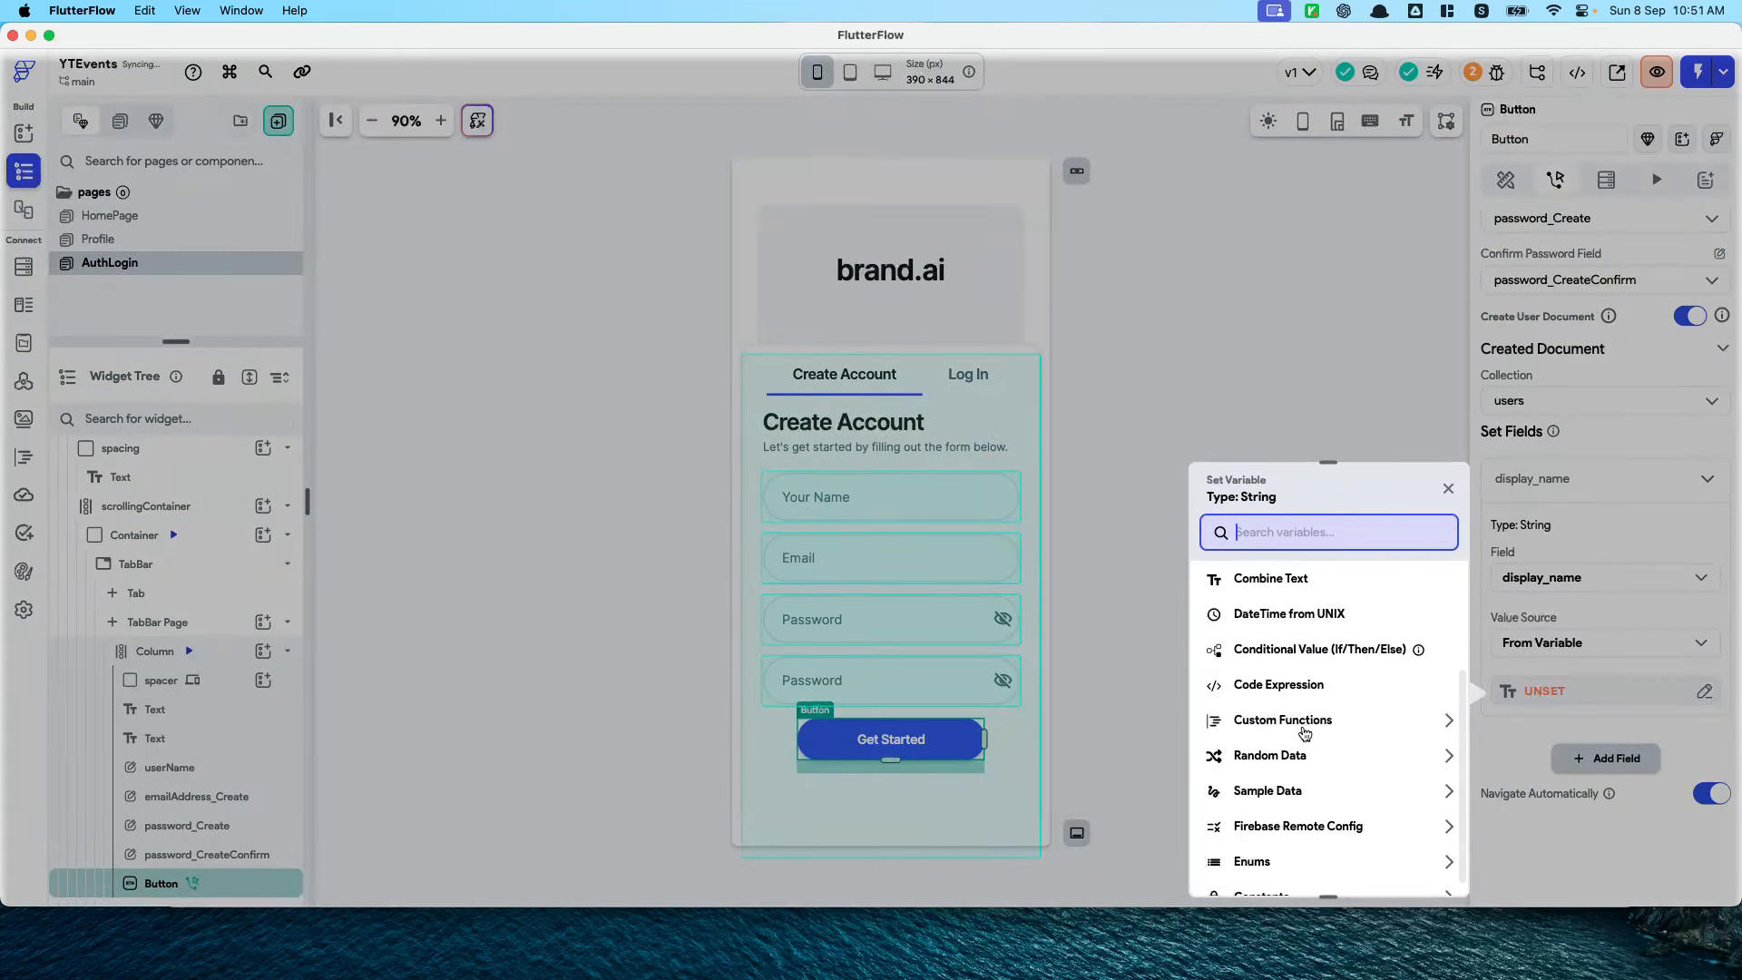
pyautogui.scroll(-1, 1307, 732)
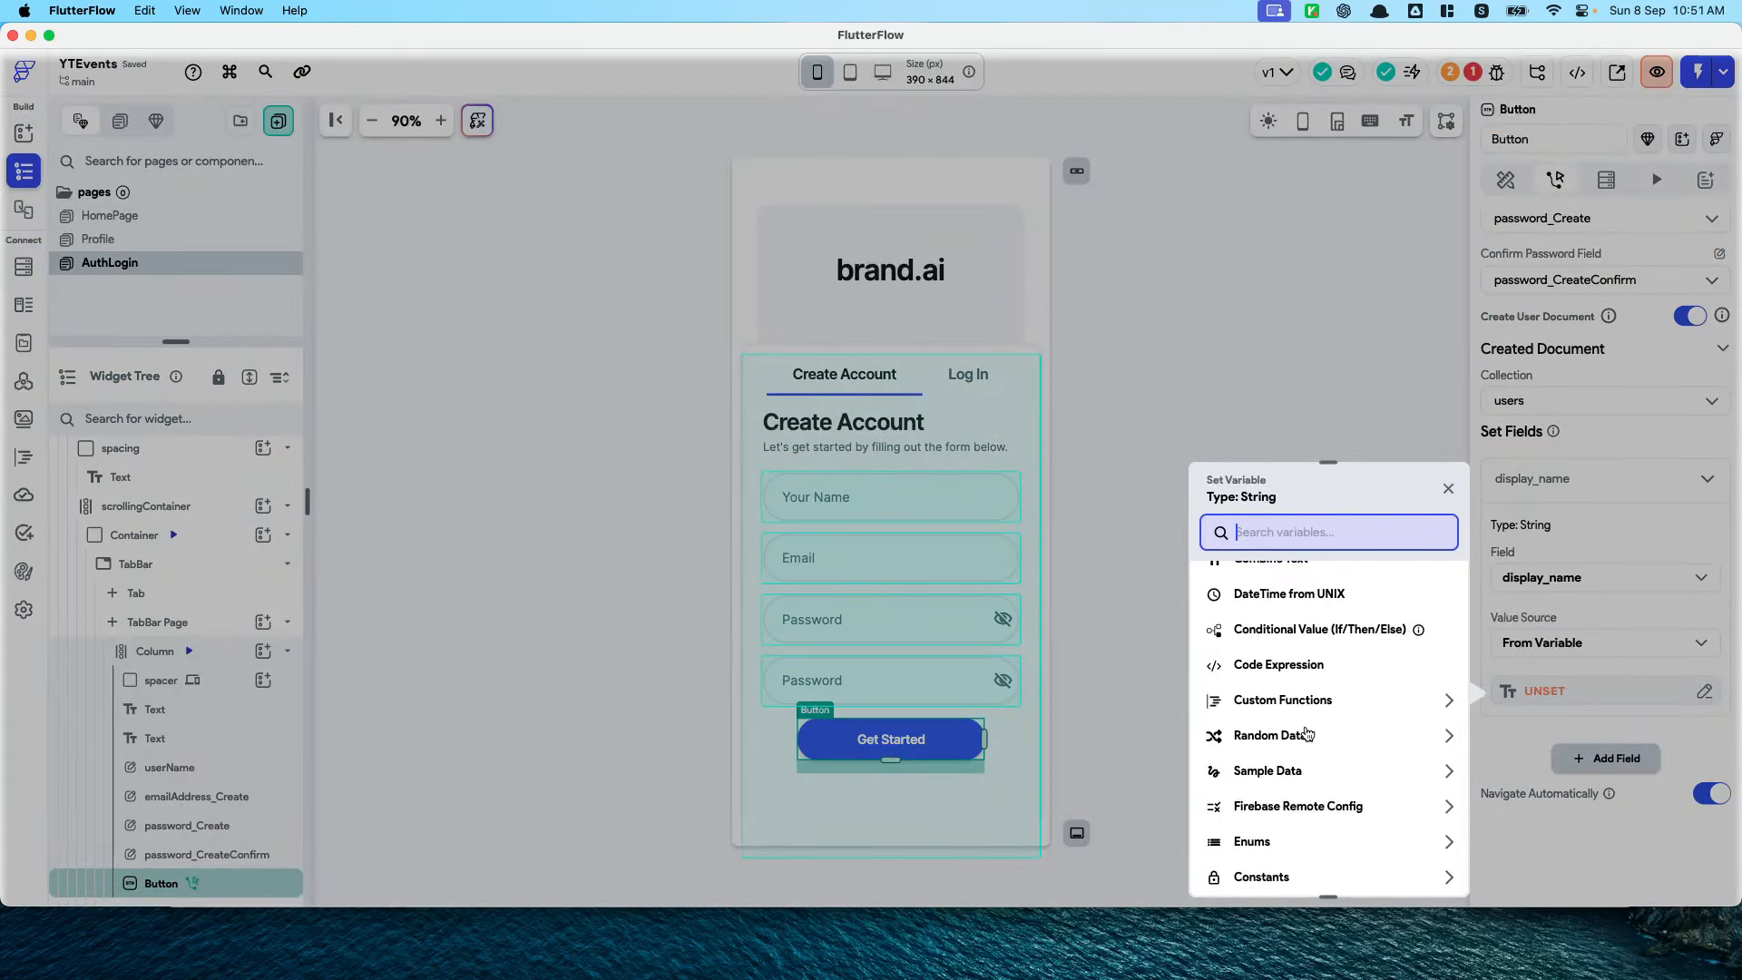
pyautogui.write('widget')
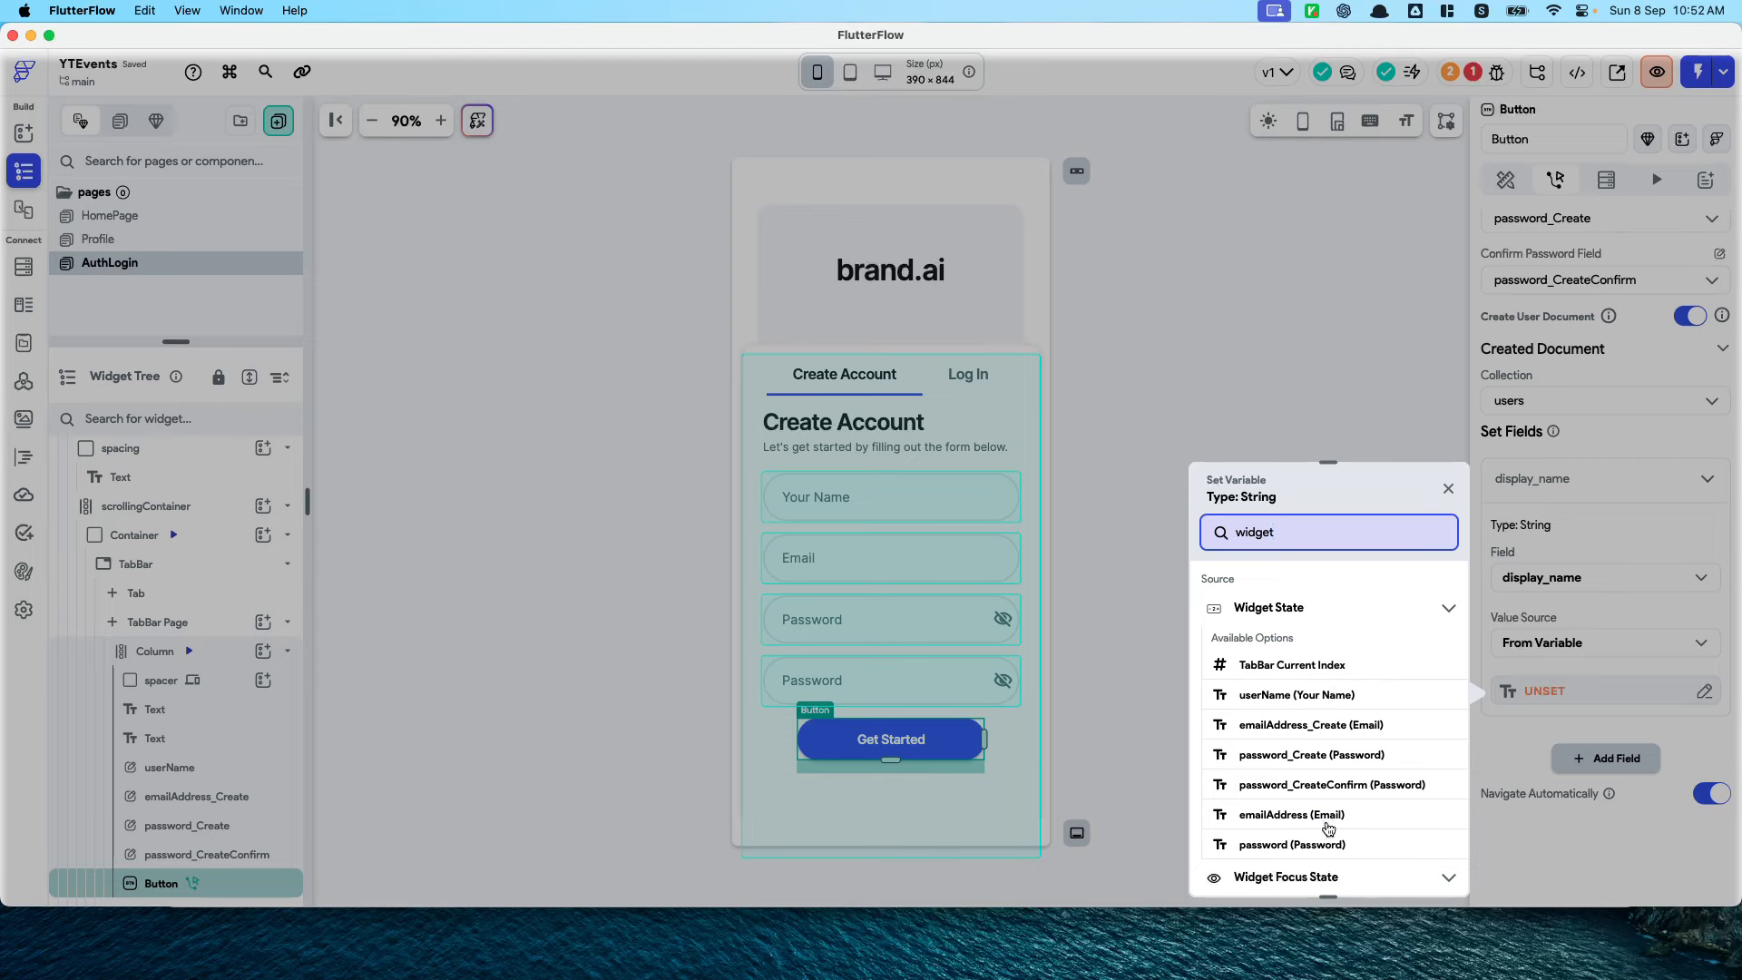
pyautogui.click(1325, 695)
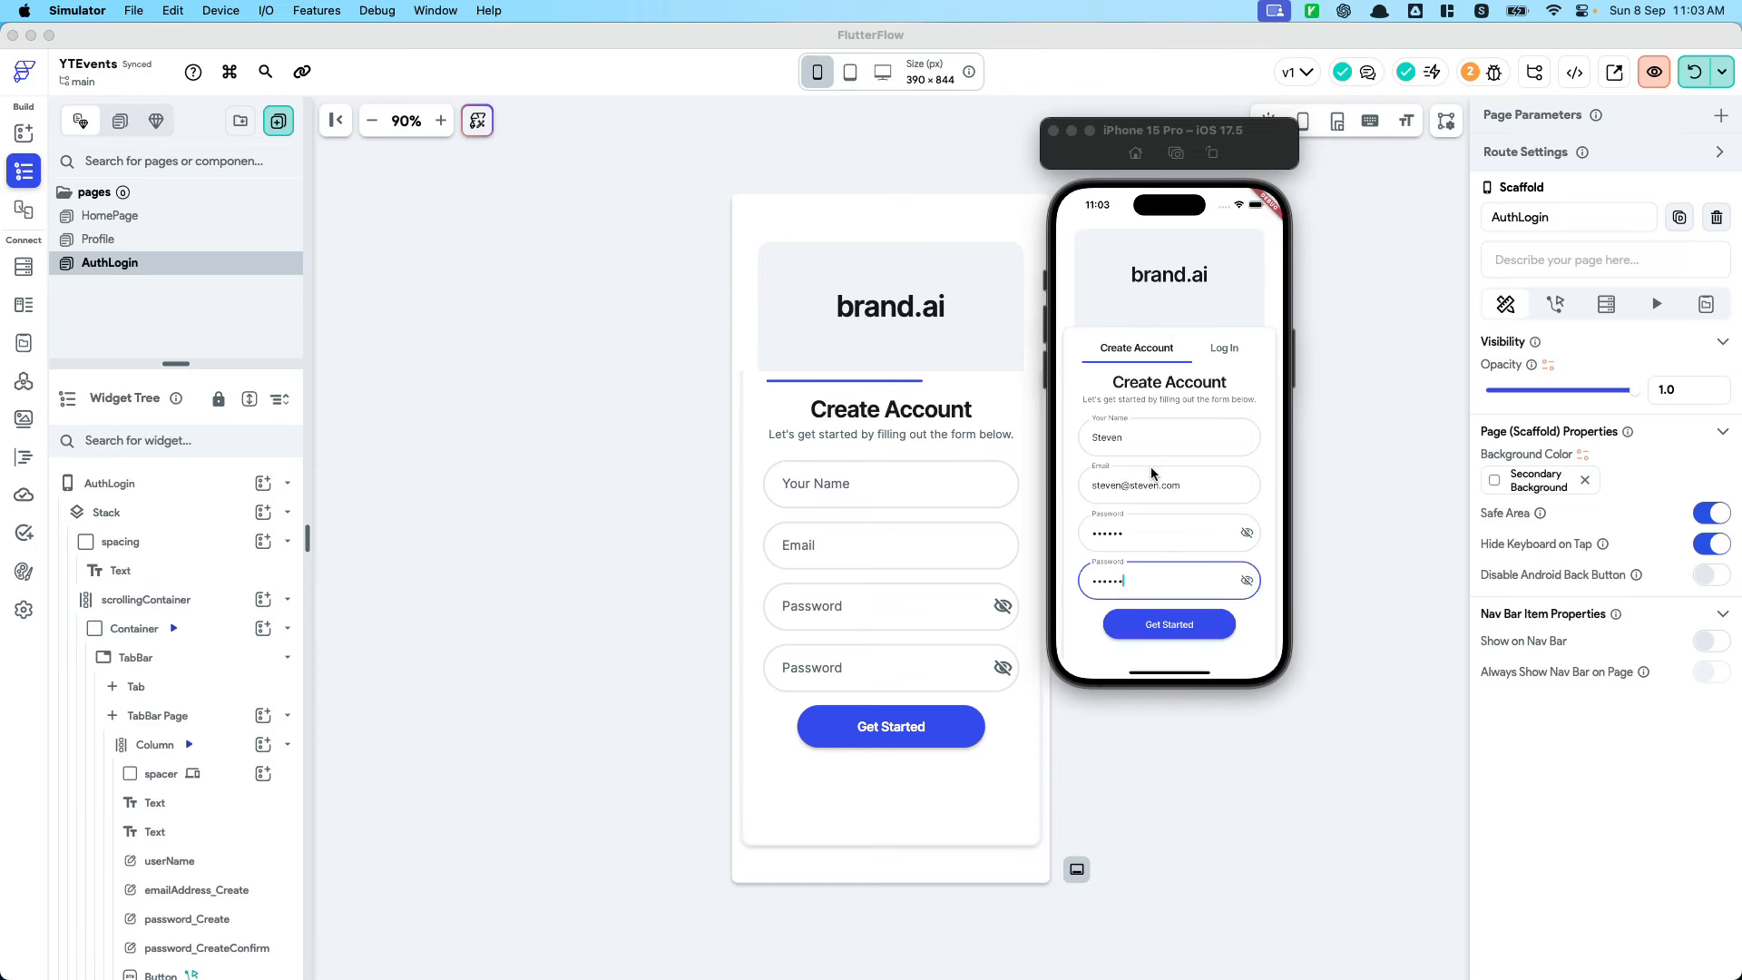
# Submit the filled-in Create Account form in the iPhone simulator and open the app's profile page
pyautogui.click(1193, 634)
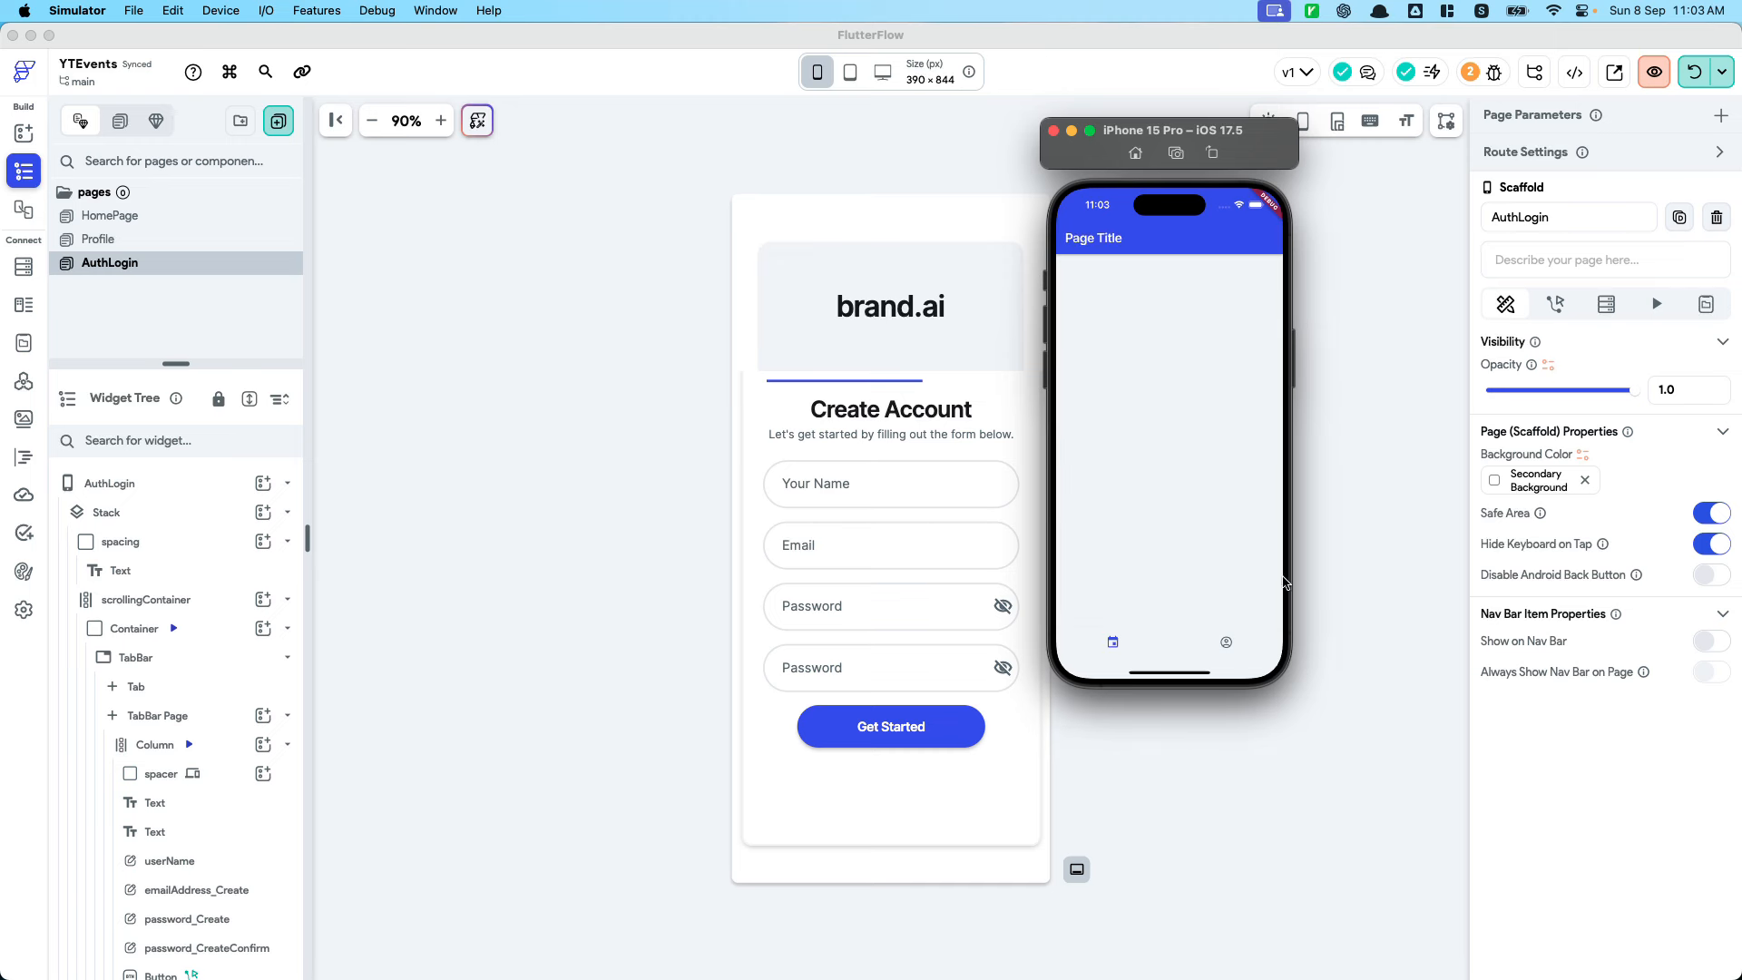
pyautogui.click(1227, 642)
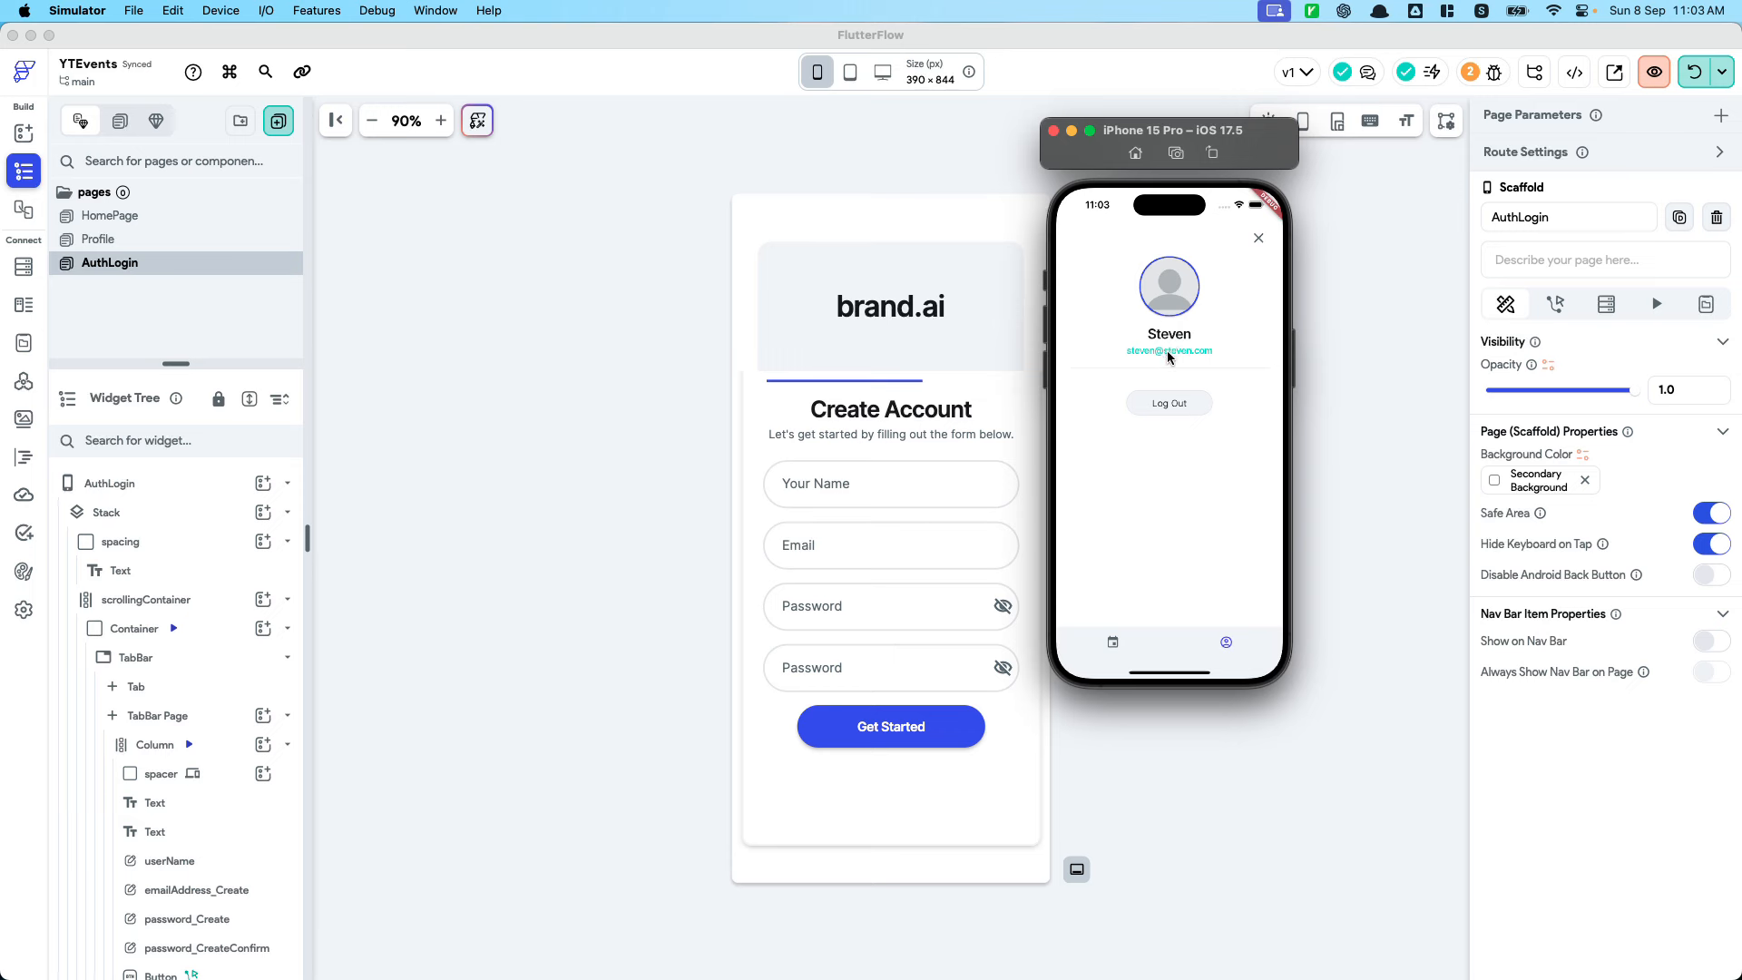
# Switch back to FlutterFlow, open the Profile page and select its round profile image
pyautogui.click(232, 238)
pyautogui.click(191, 218)
pyautogui.click(193, 238)
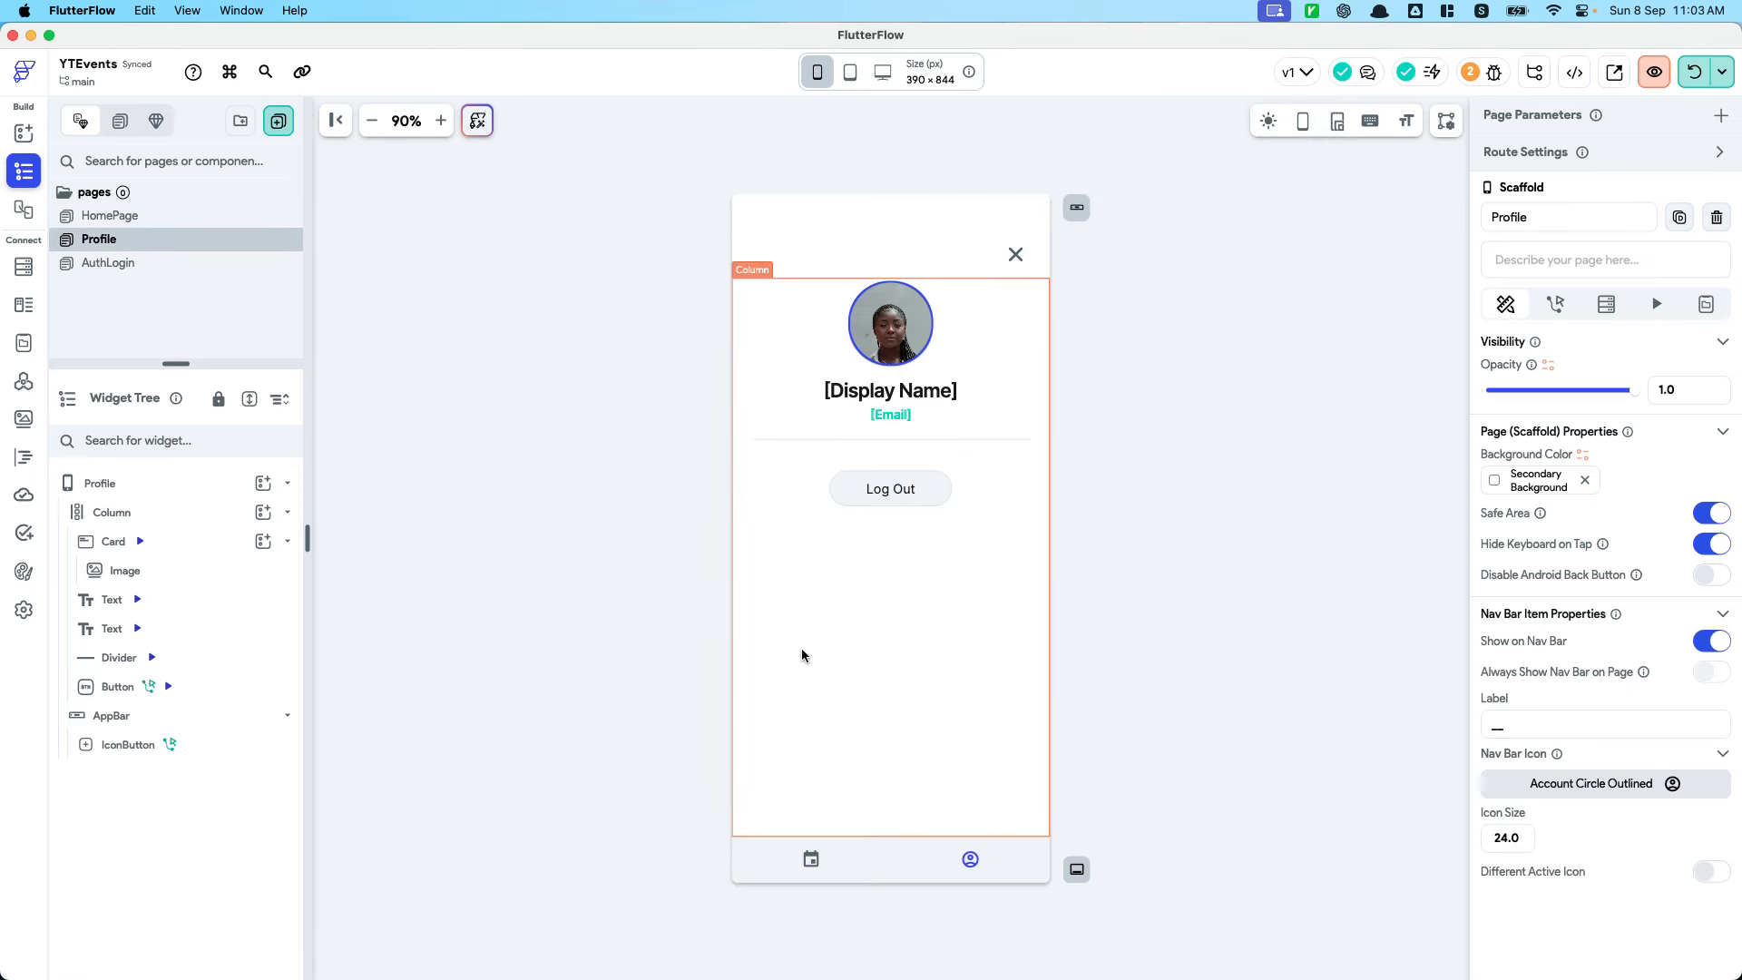
pyautogui.click(914, 350)
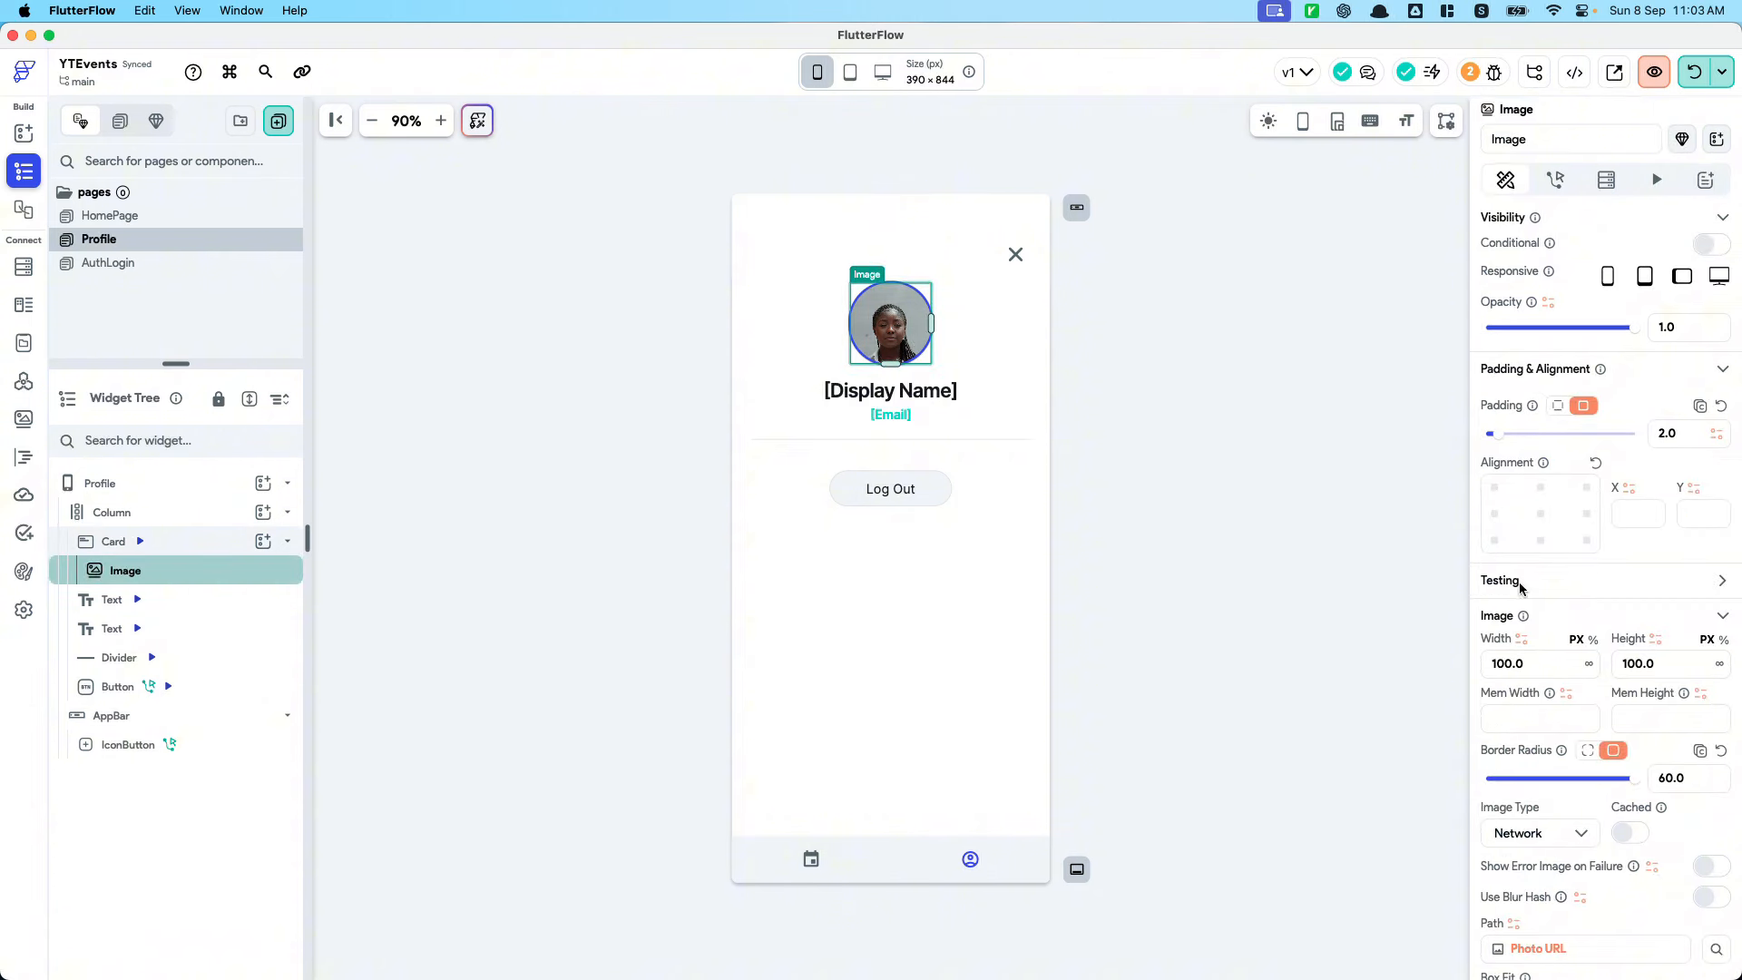
pyautogui.scroll(-2, 1568, 758)
pyautogui.press('super+Tab')
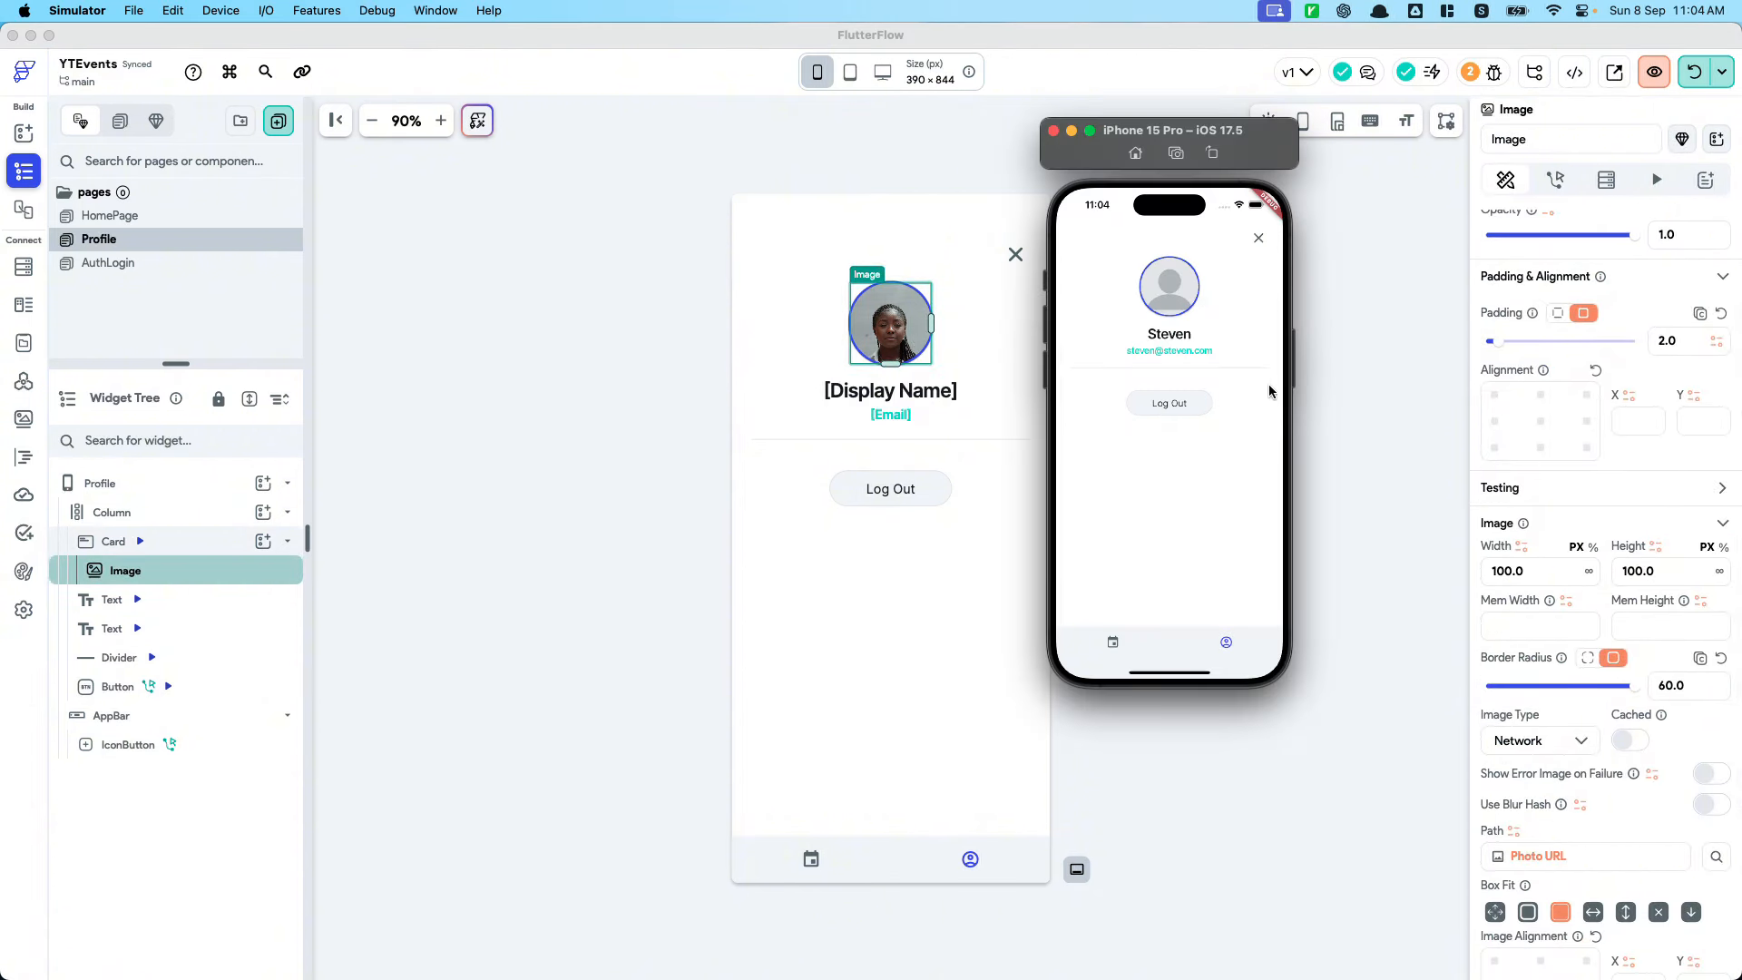
pyautogui.press('super+Tab')
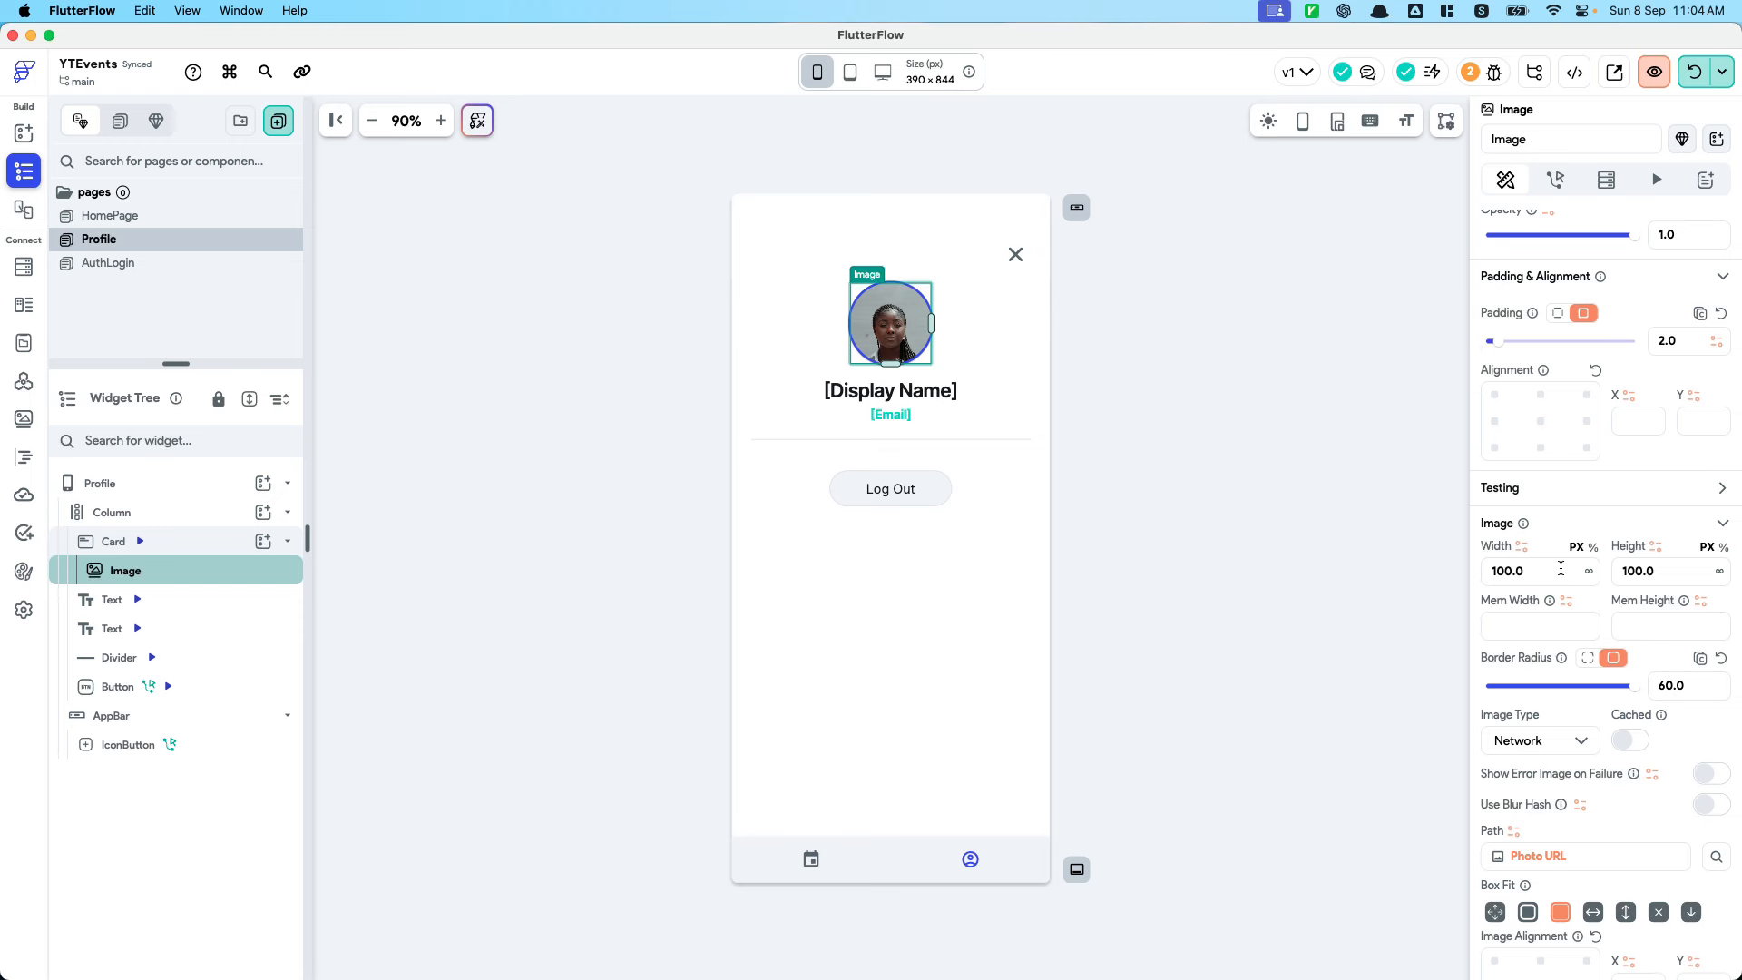
# Add an On Tap action of type Upload/Save Media to the profile image
pyautogui.click(1555, 180)
pyautogui.click(1658, 375)
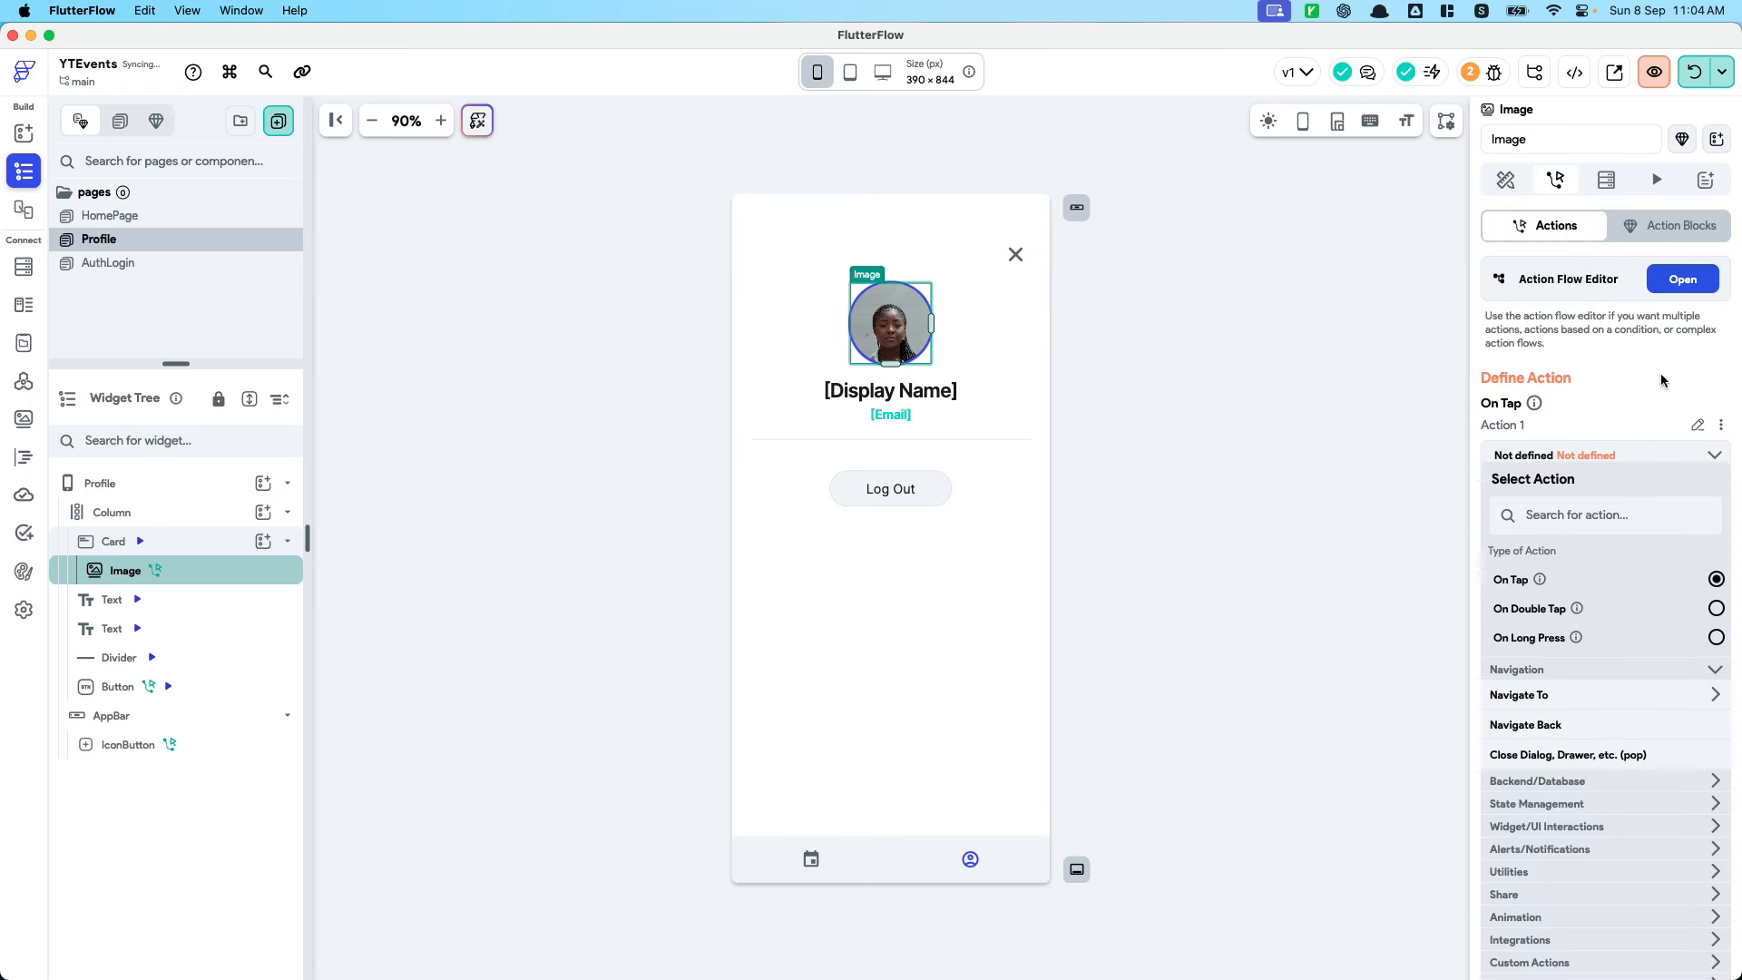
pyautogui.click(1640, 502)
pyautogui.write('upload')
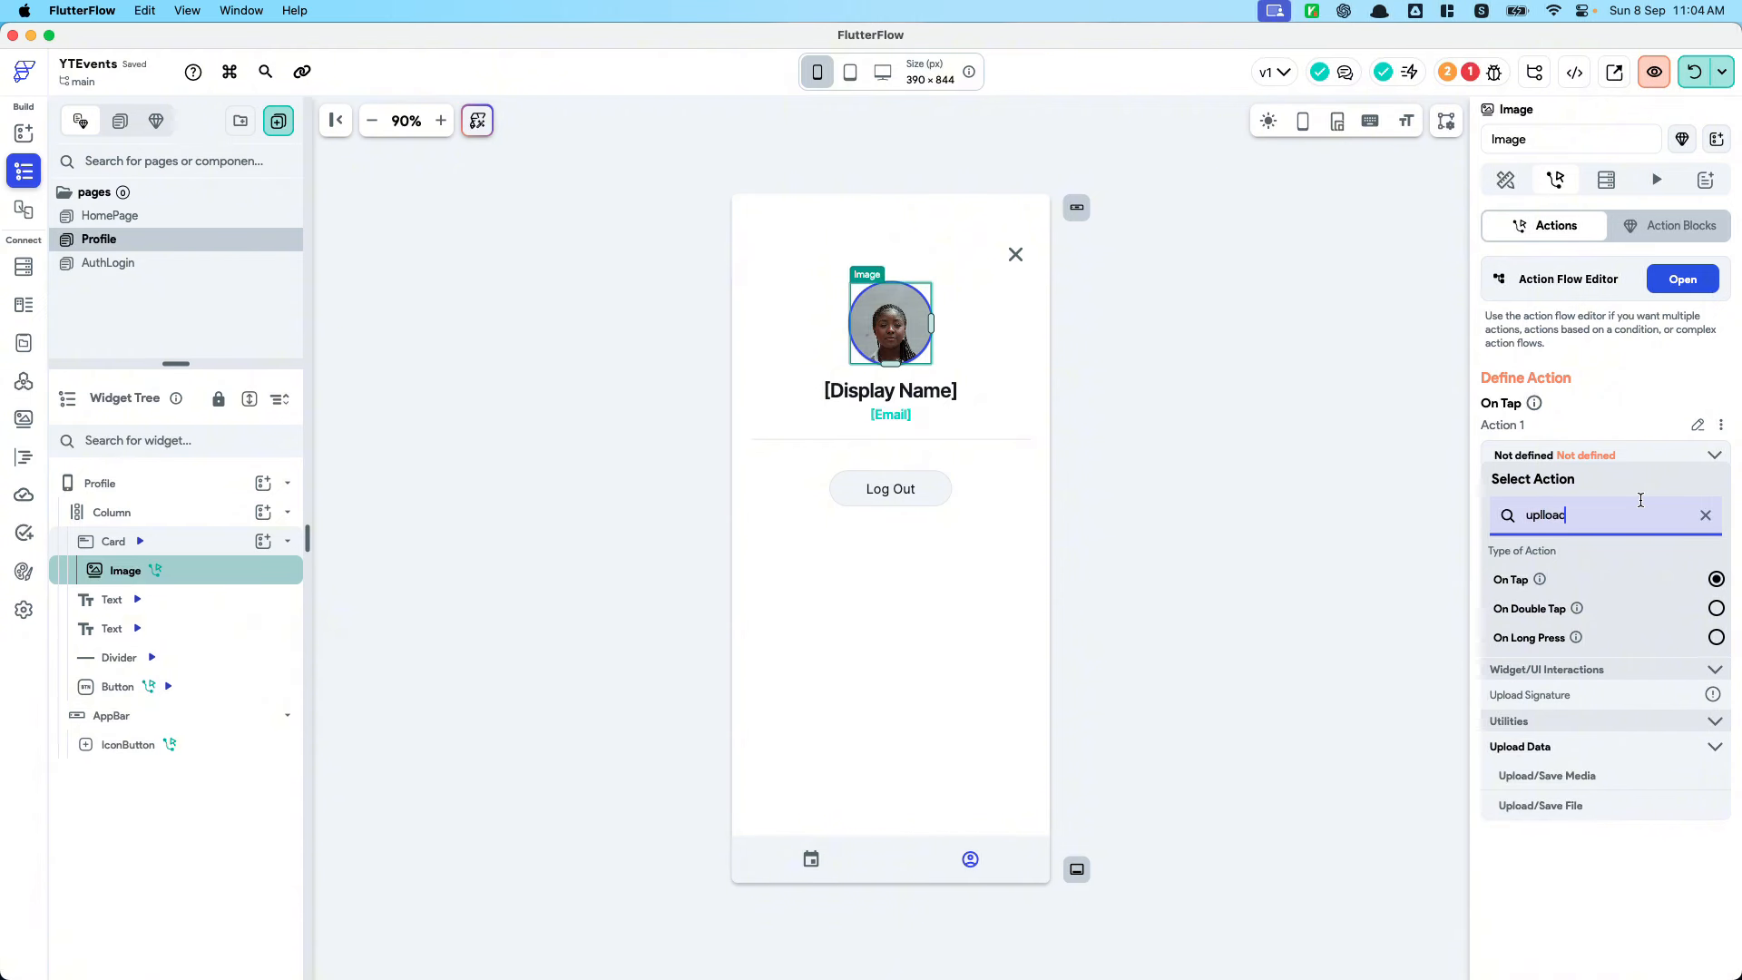
pyautogui.press('super+a')
pyautogui.write('upload')
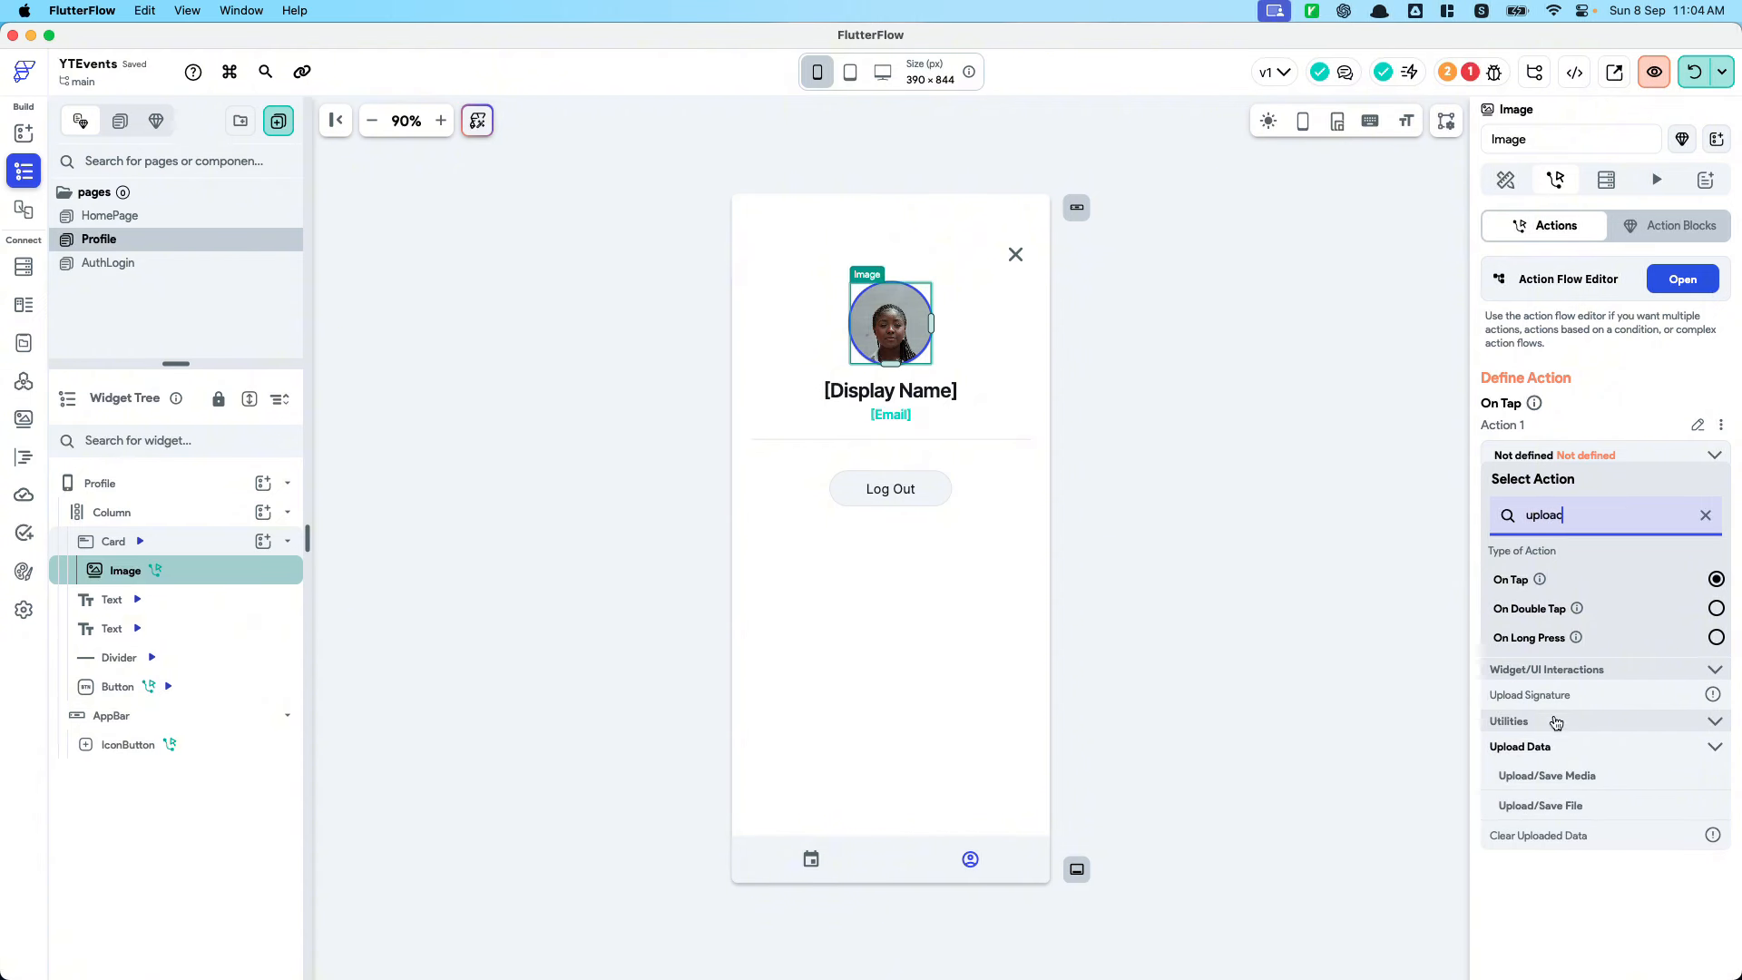
pyautogui.click(1575, 777)
# Set the media upload's type to Firebase and its maximum width to 500
pyautogui.click(1567, 520)
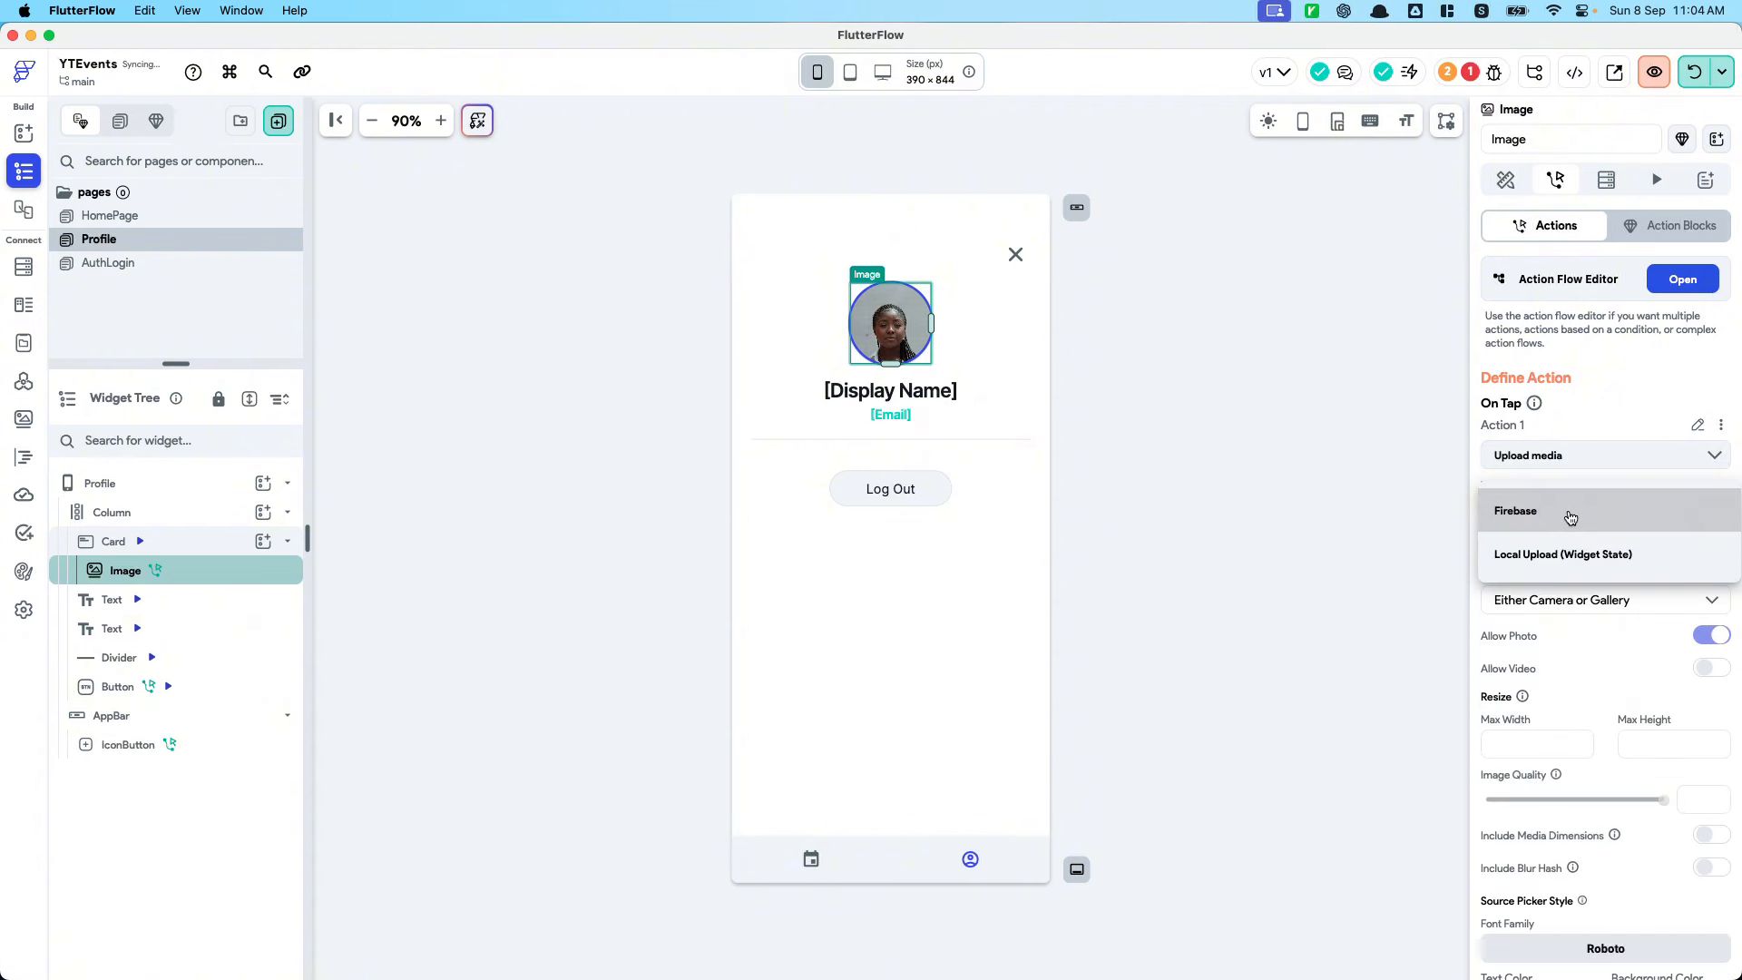
pyautogui.click(1570, 516)
pyautogui.click(1568, 736)
pyautogui.write('500')
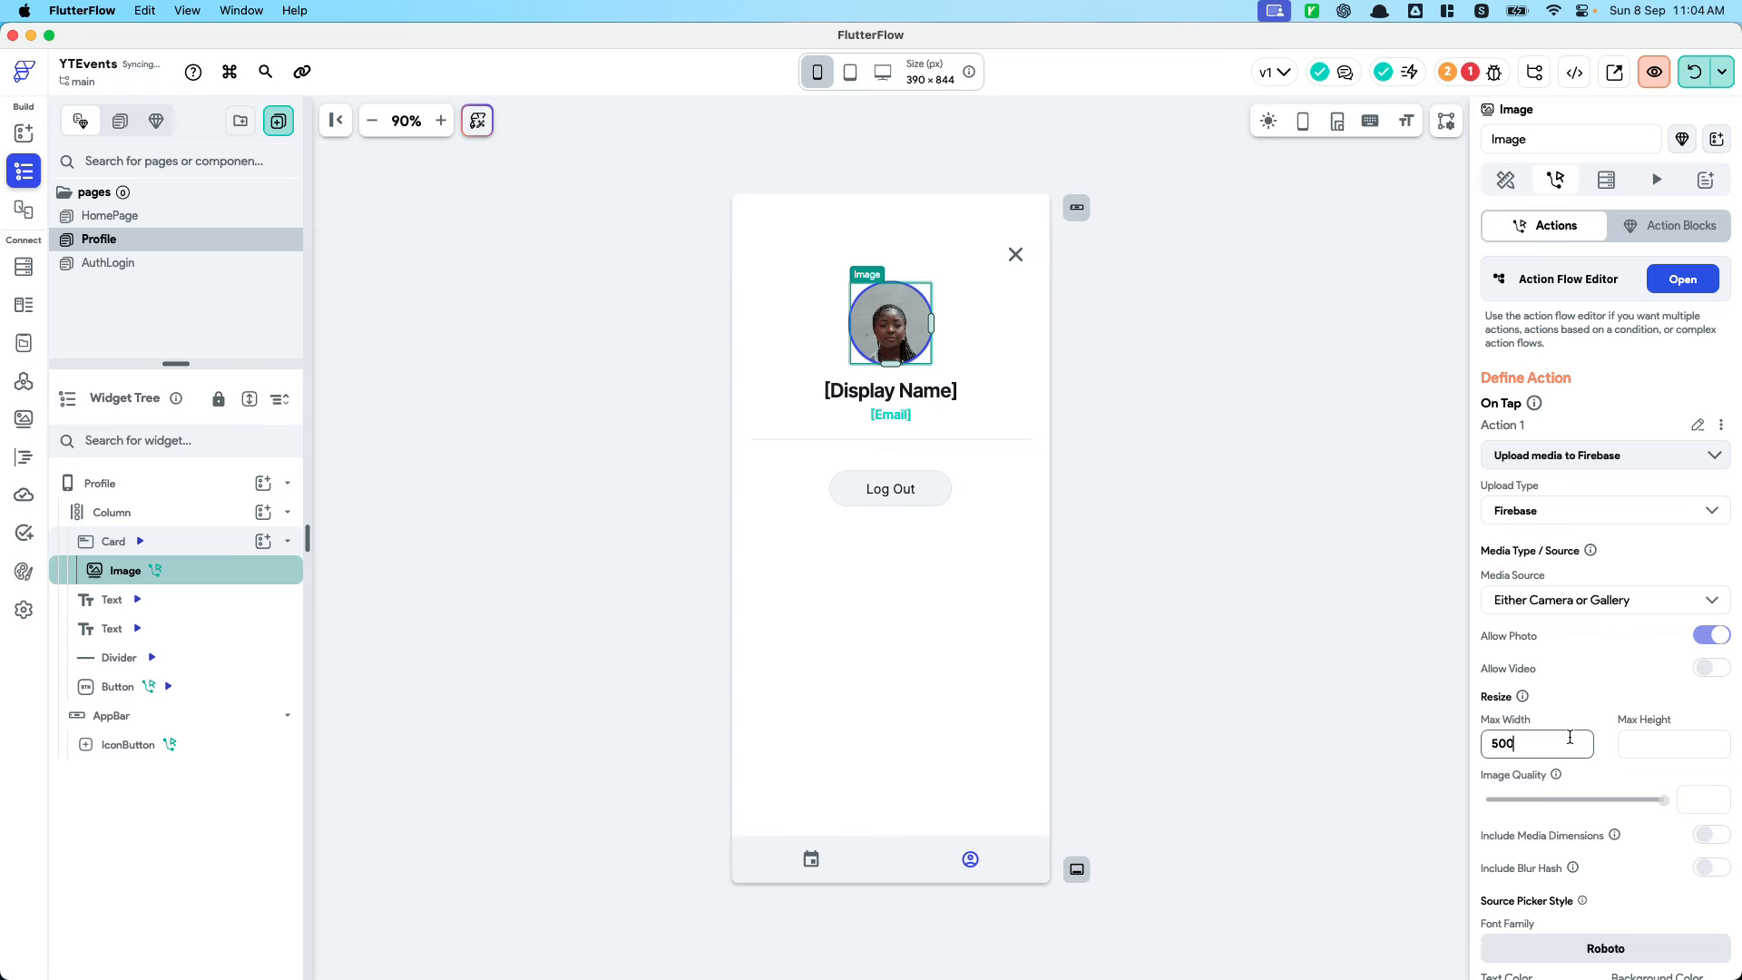
# Name the uploaded data of the media action profilePhoto
pyautogui.scroll(-5, 1569, 737)
pyautogui.moveTo(1578, 863); pyautogui.dragTo(1436, 863)
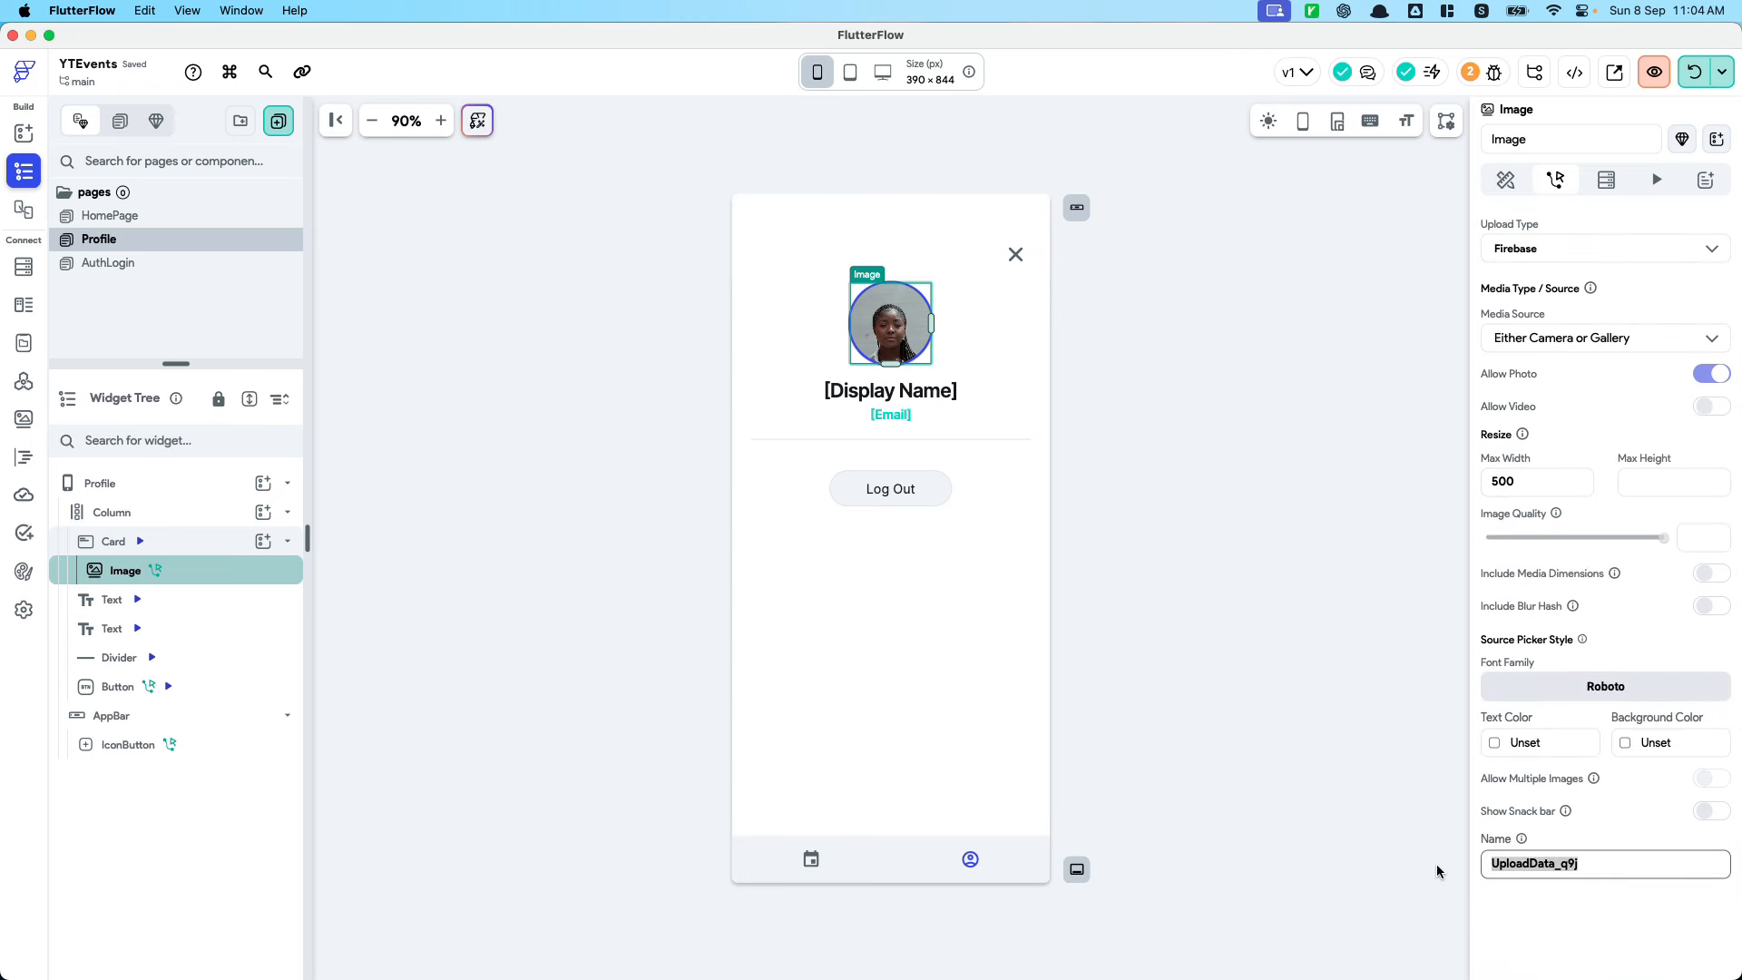
pyautogui.write('profilePhoto')
pyautogui.click(1164, 481)
# Add a Firestore Update Document action after the media upload in the profile image's Action Flow Editor
pyautogui.click(925, 348)
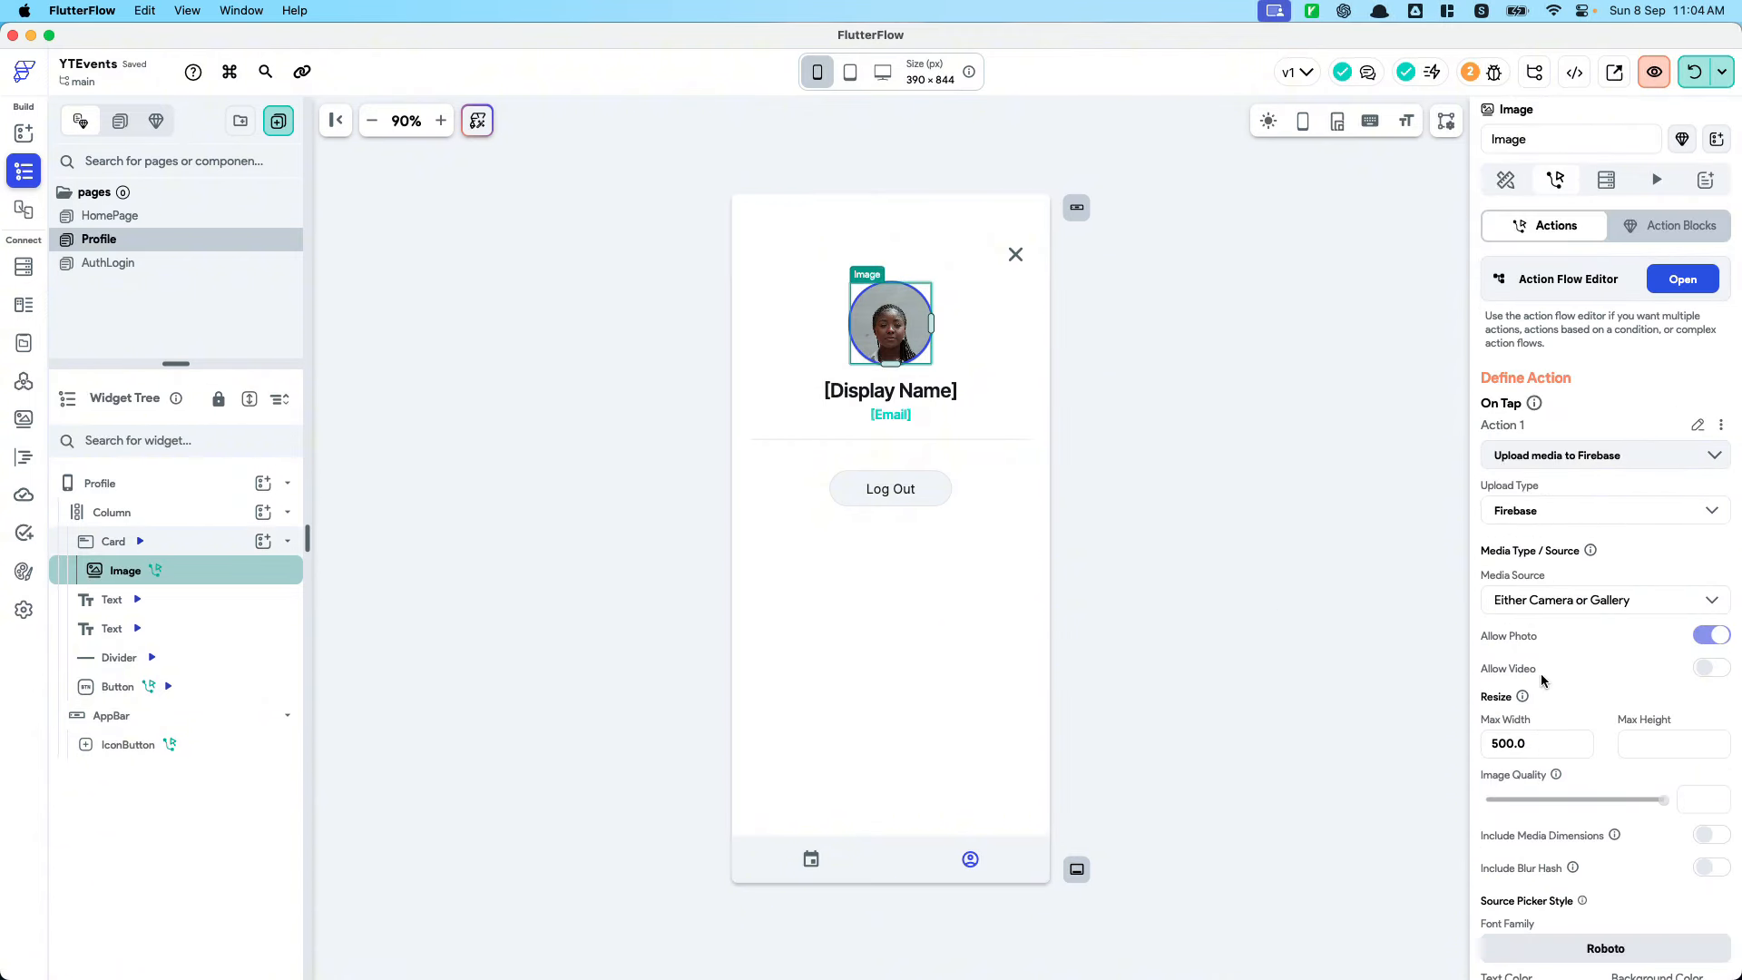
pyautogui.click(1701, 286)
pyautogui.click(858, 286)
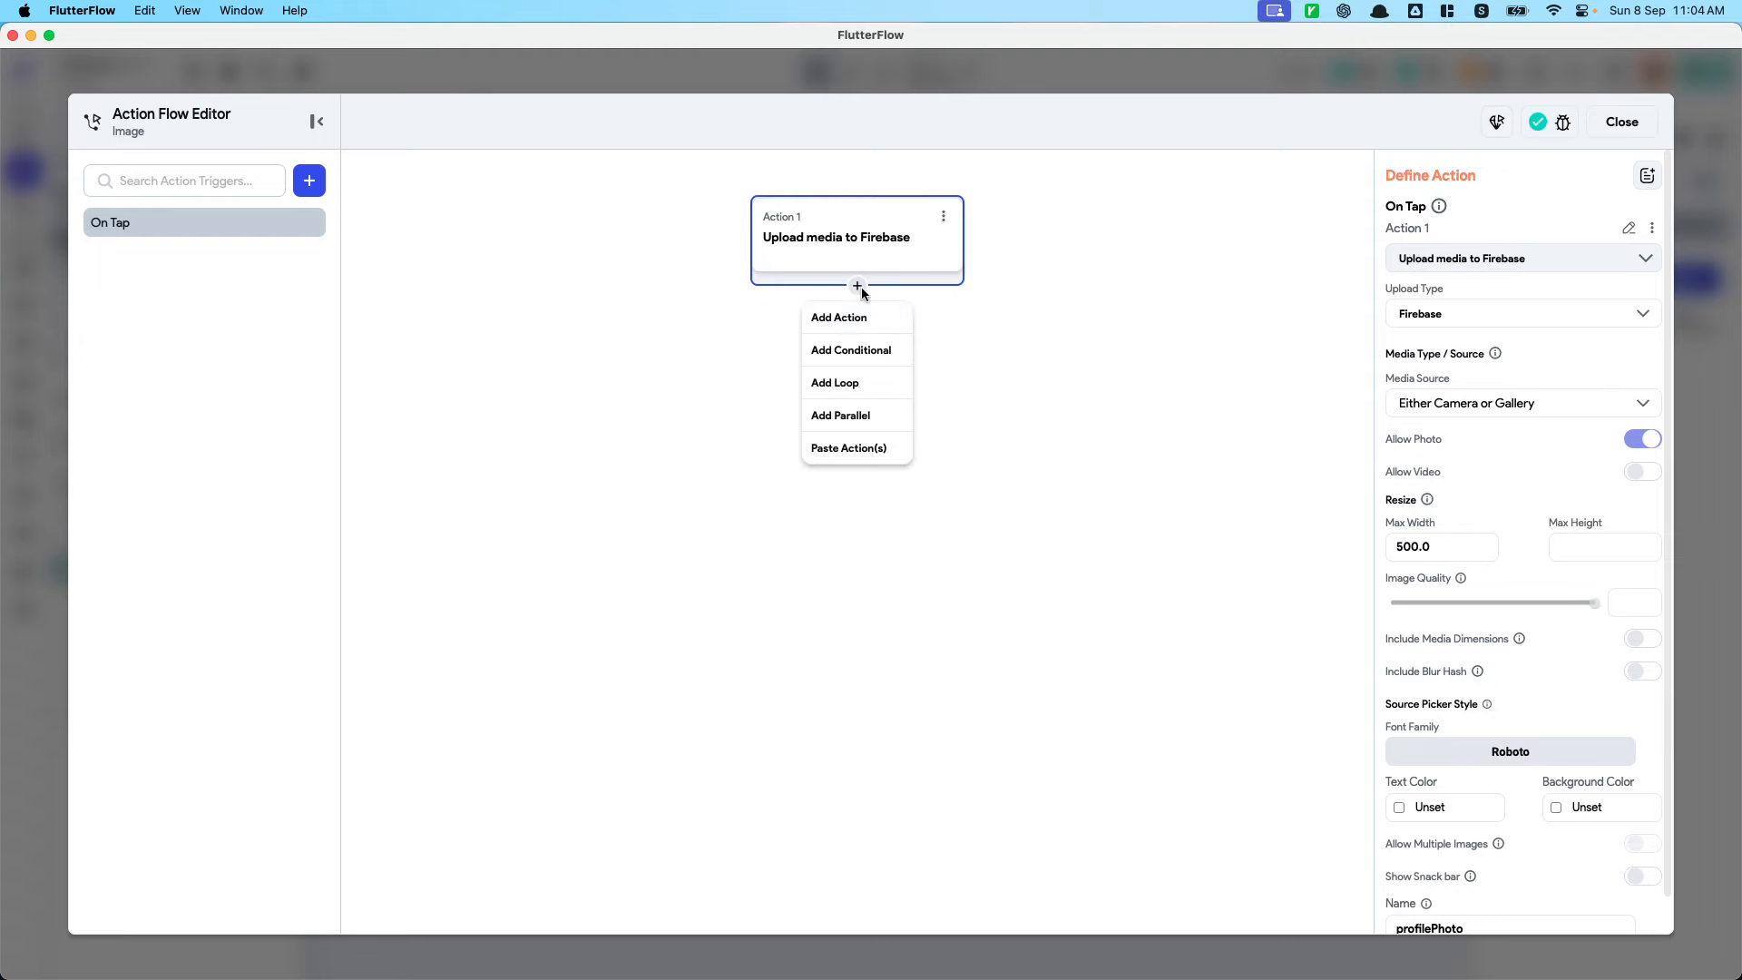
pyautogui.click(835, 315)
pyautogui.click(1536, 299)
pyautogui.write('update')
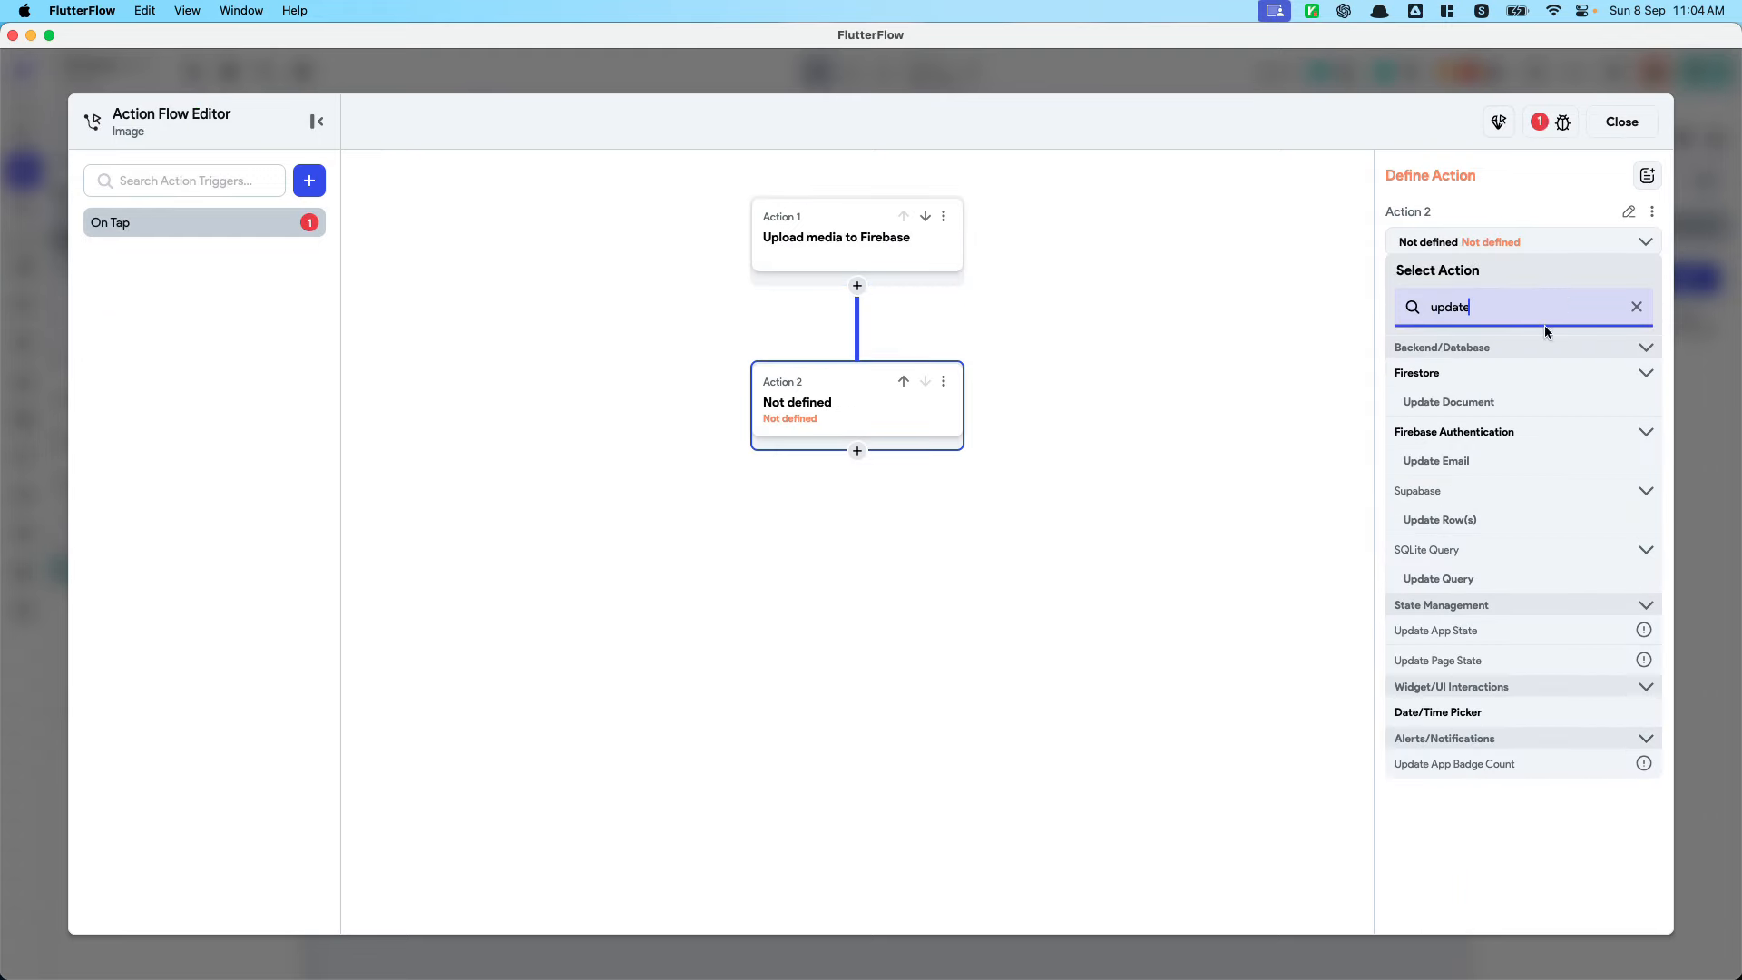
pyautogui.click(1497, 394)
# Set the Update Document action's reference to the Authenticated User's User Record Reference
pyautogui.click(1445, 313)
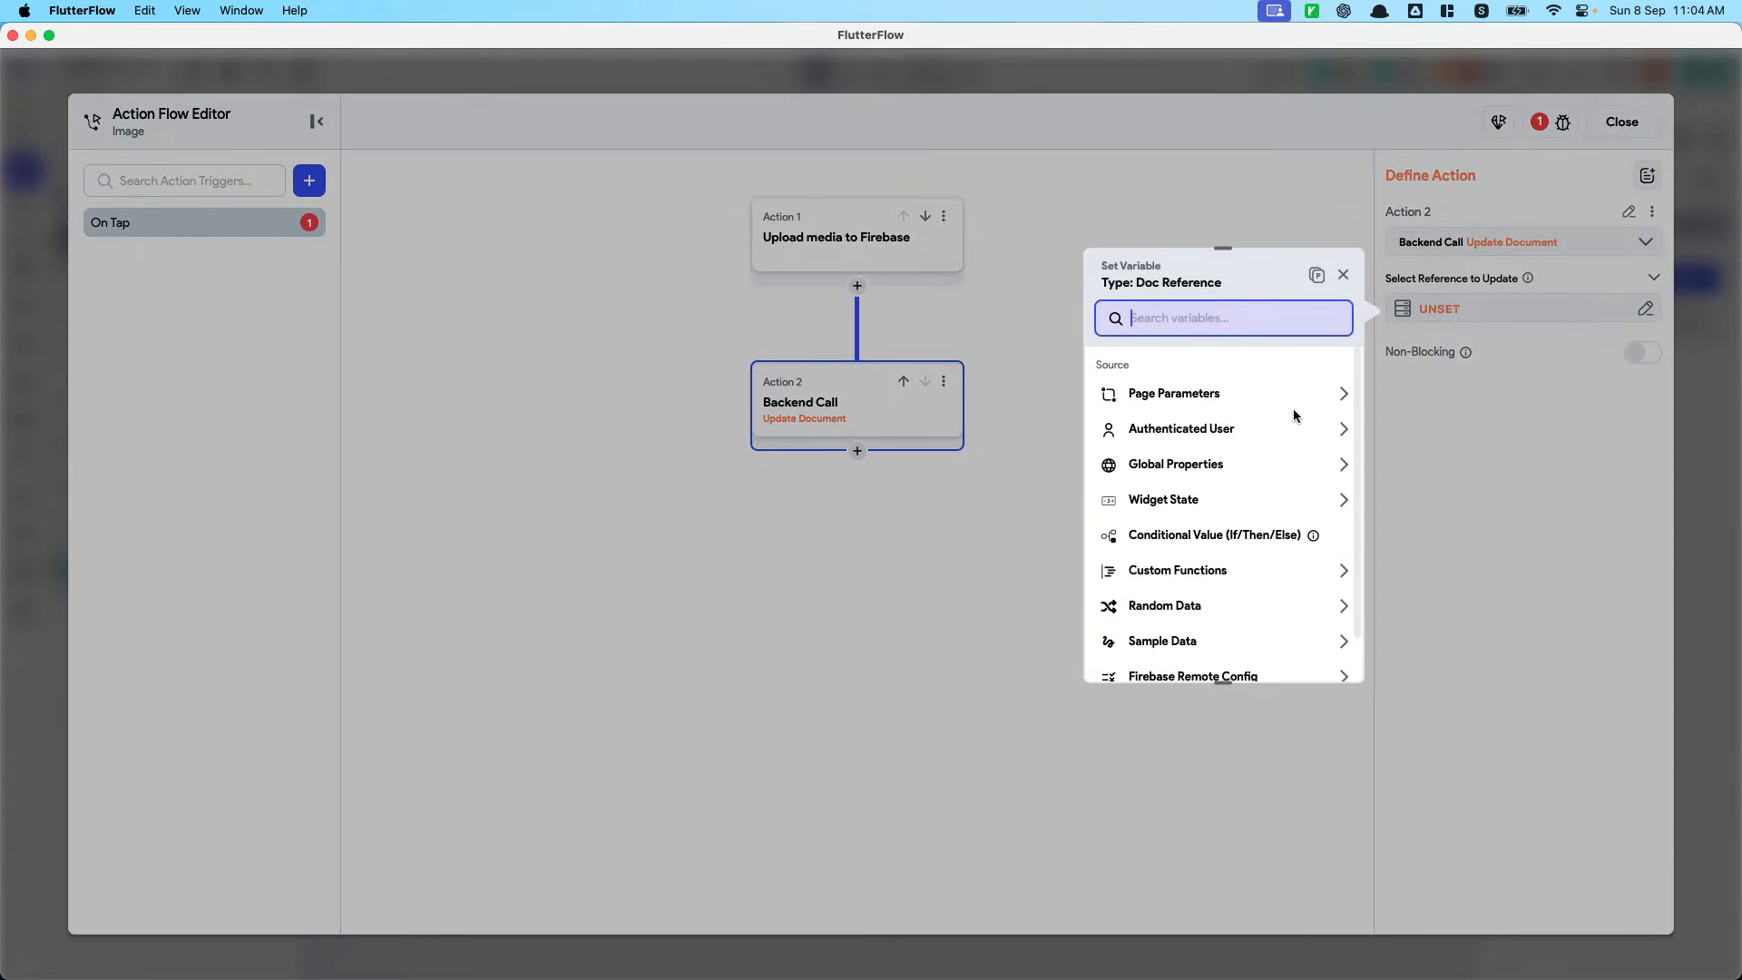
pyautogui.click(1295, 429)
pyautogui.click(1236, 617)
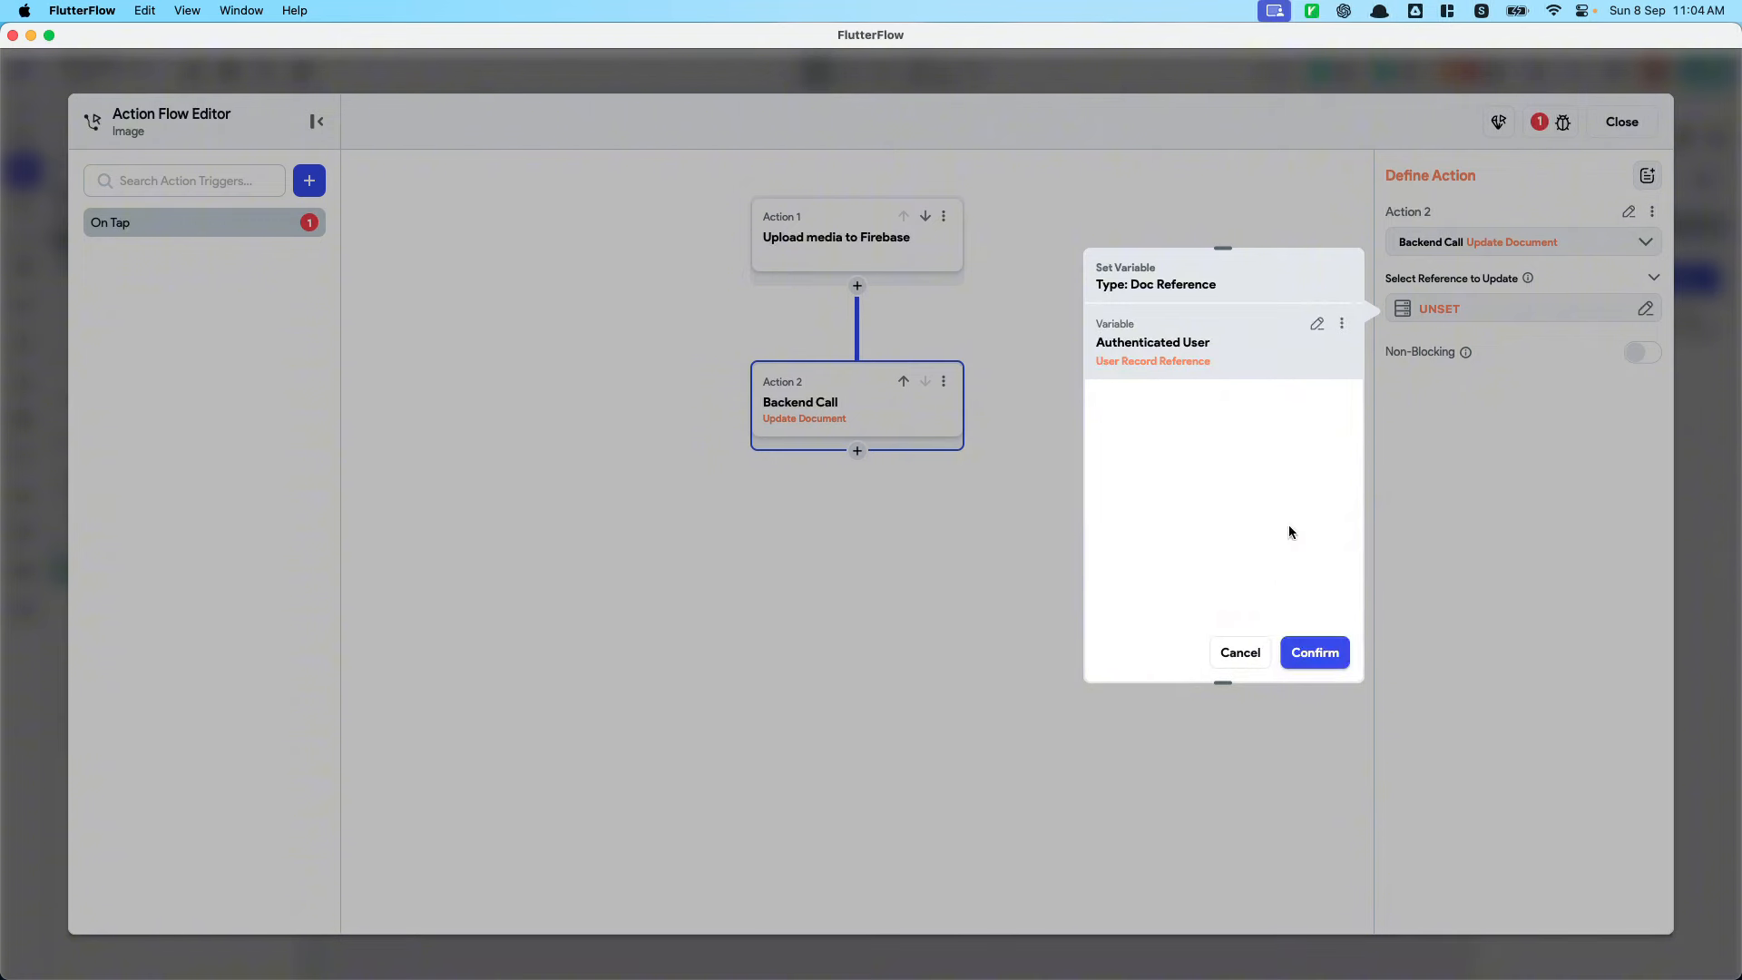
pyautogui.click(1314, 652)
# Add the photo_url field to the document update, with Uploaded Photo / Video as its value source, and close the action flow
pyautogui.click(1451, 363)
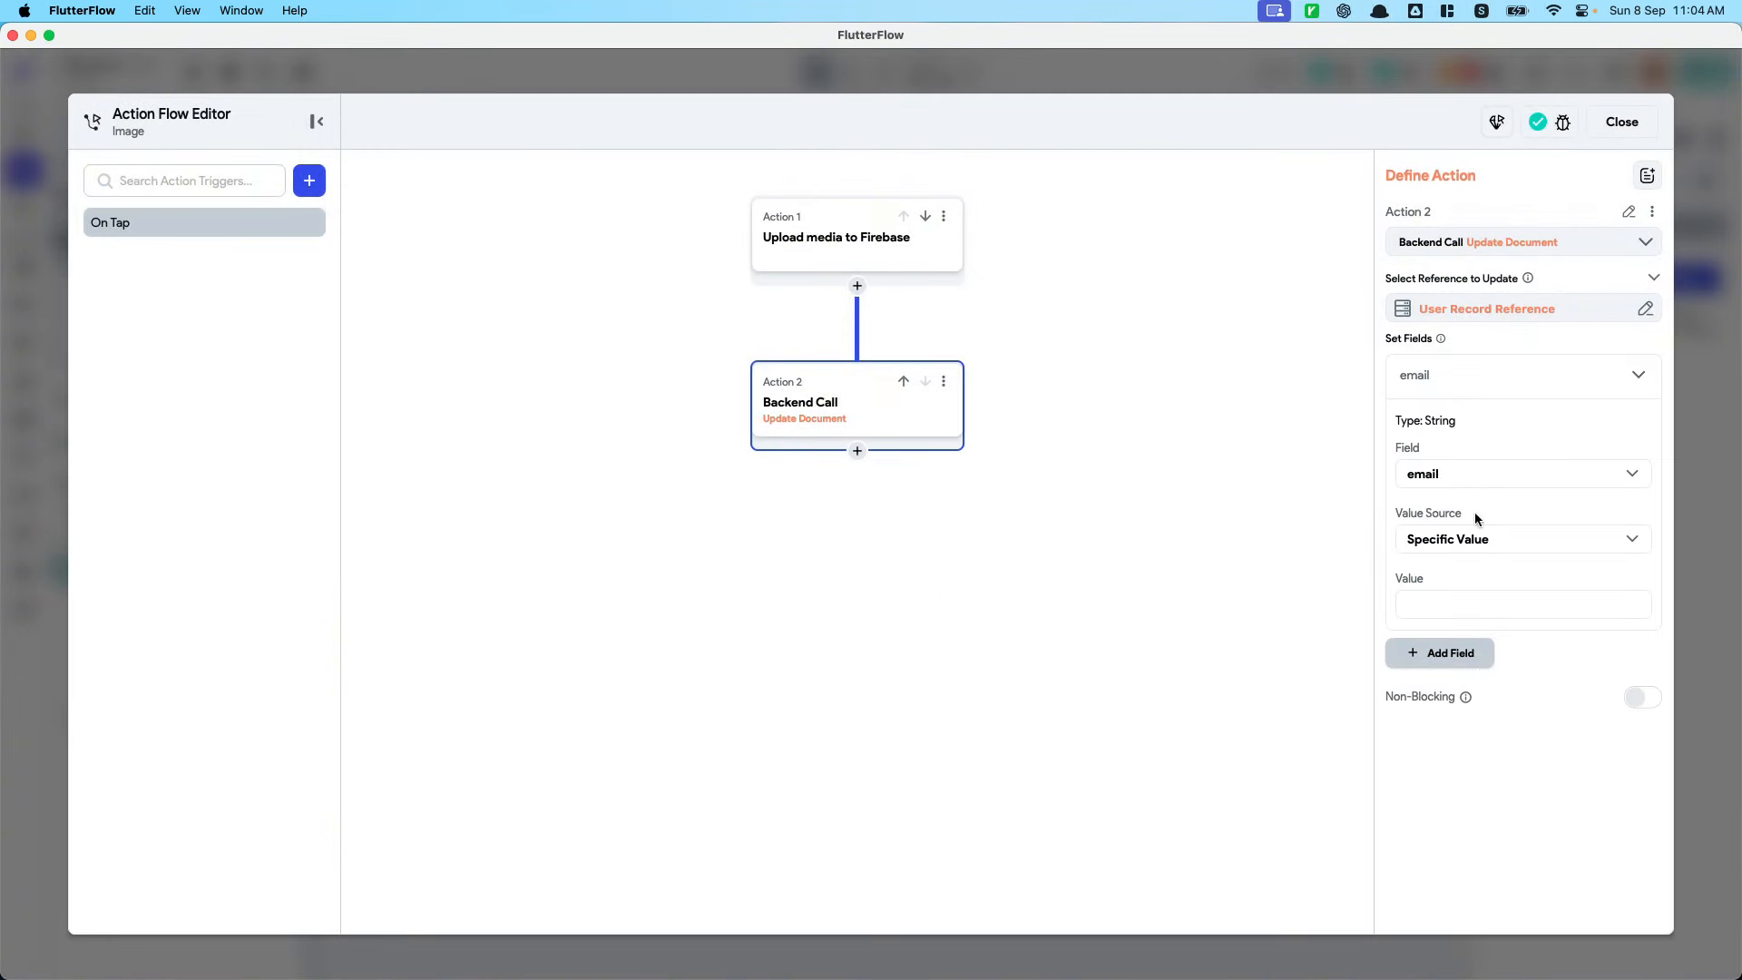
pyautogui.click(1465, 473)
pyautogui.click(1464, 560)
pyautogui.click(1465, 543)
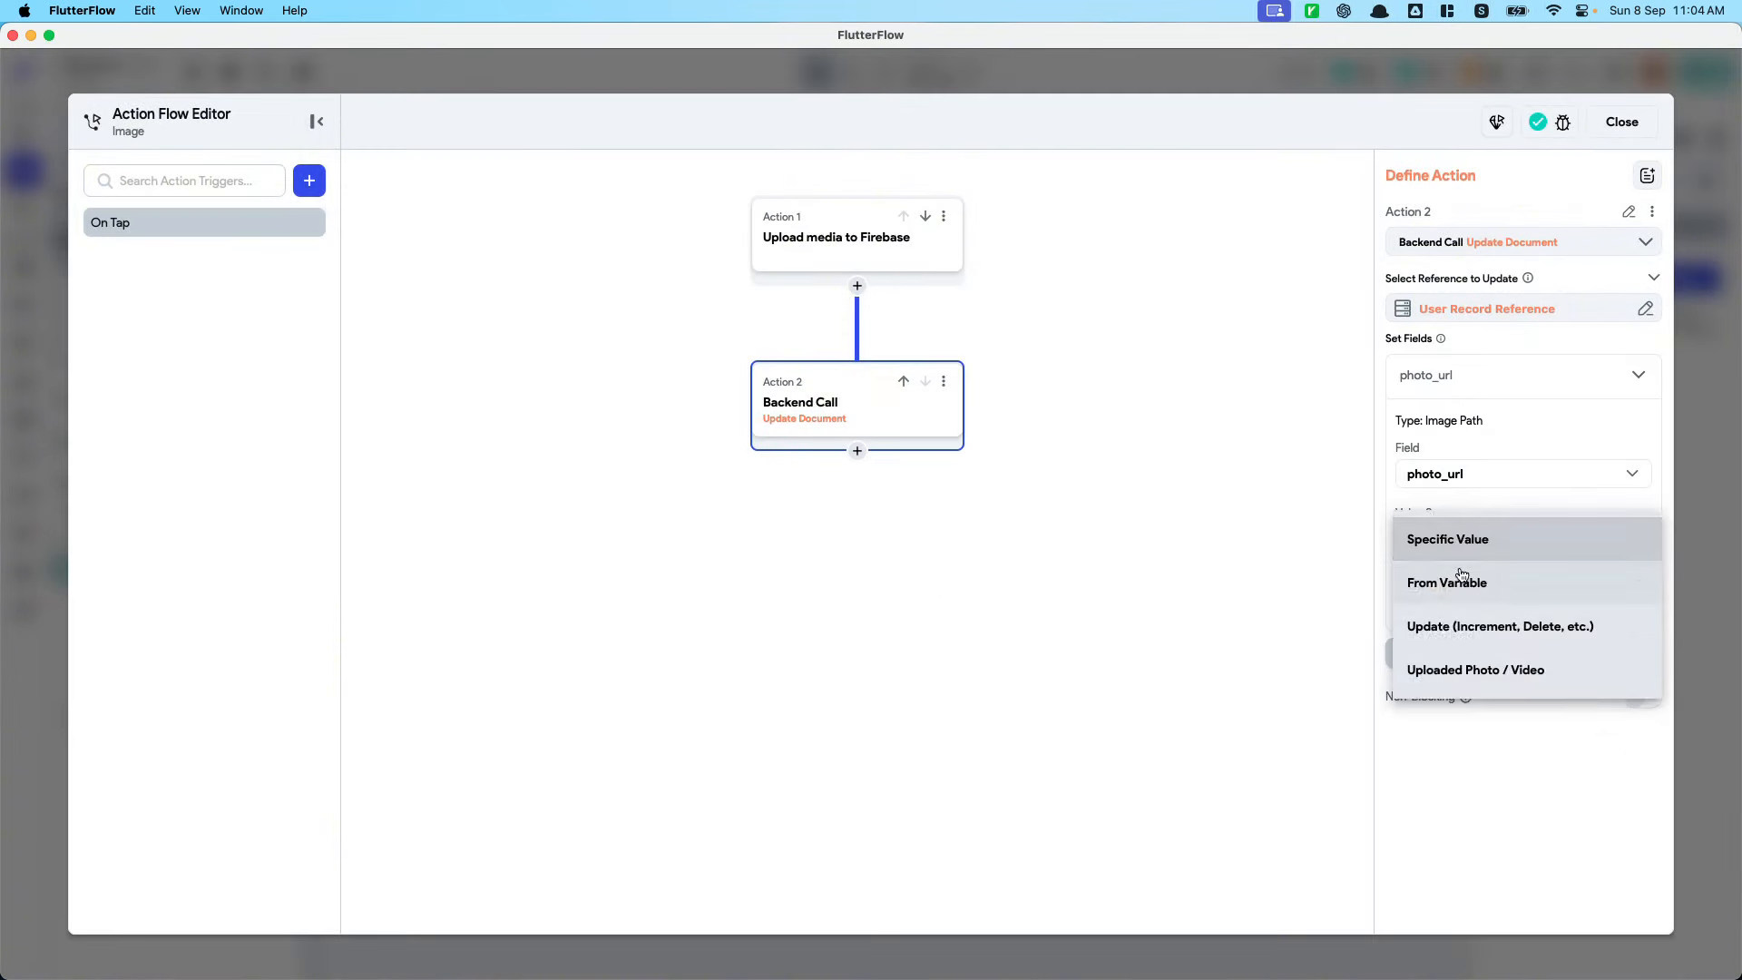
pyautogui.click(1460, 574)
pyautogui.click(1465, 544)
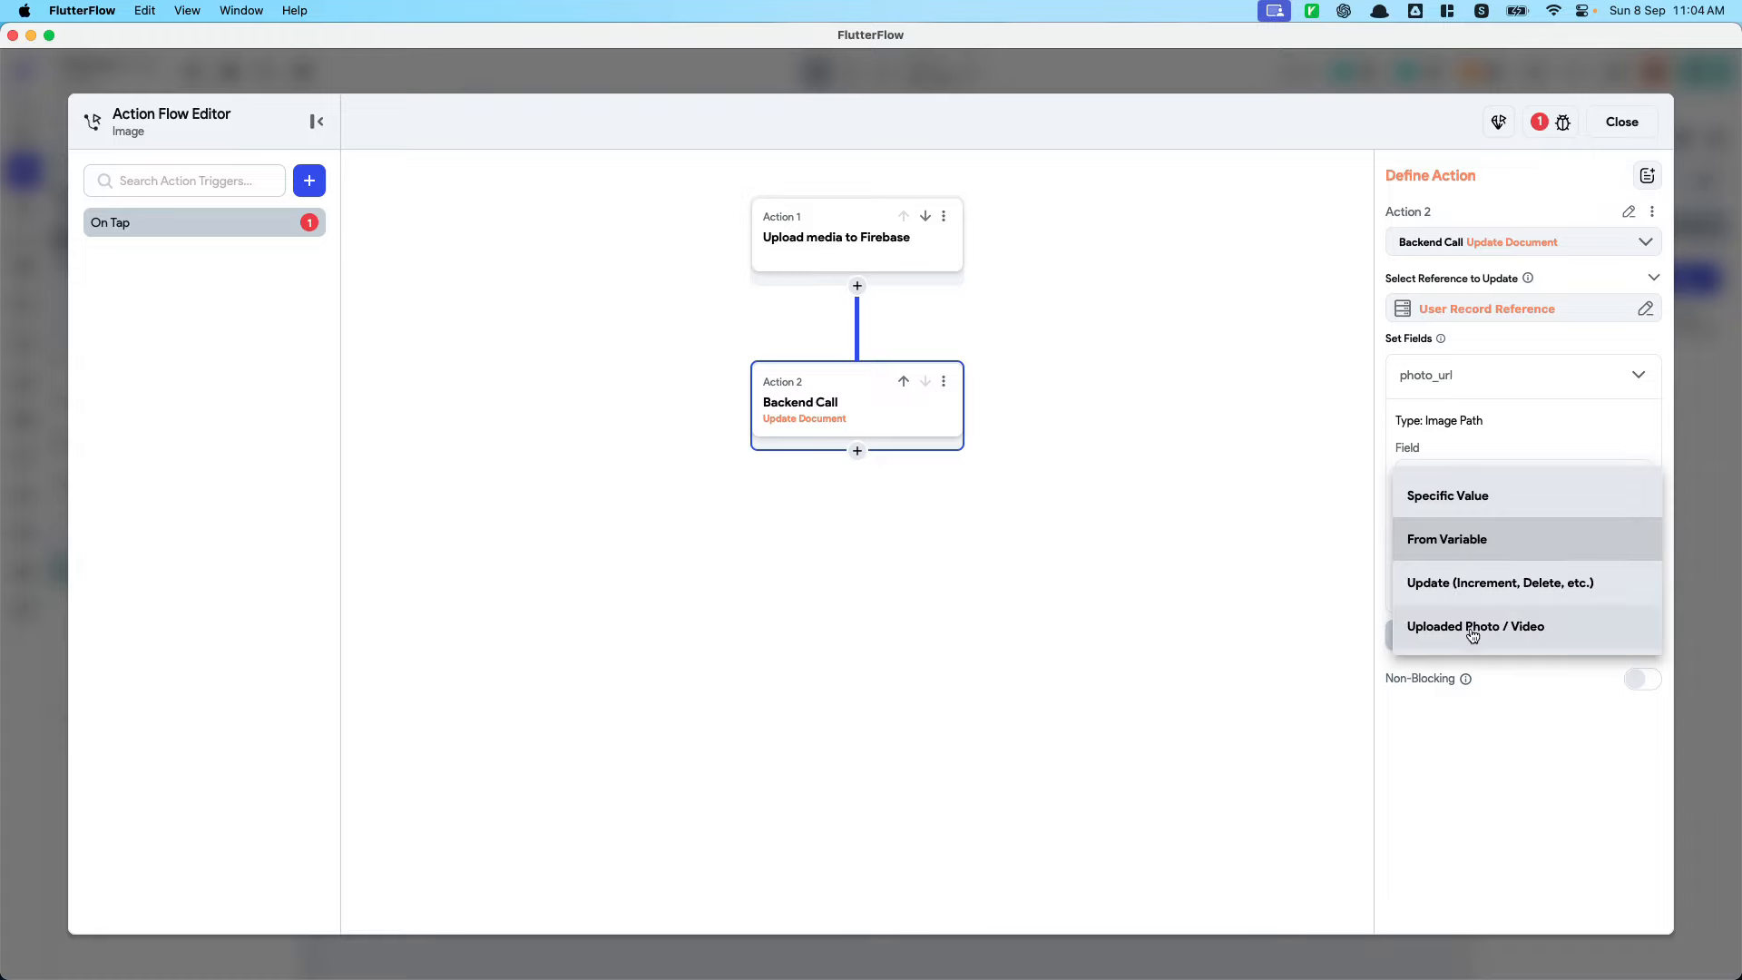
pyautogui.click(1472, 633)
pyautogui.click(1622, 124)
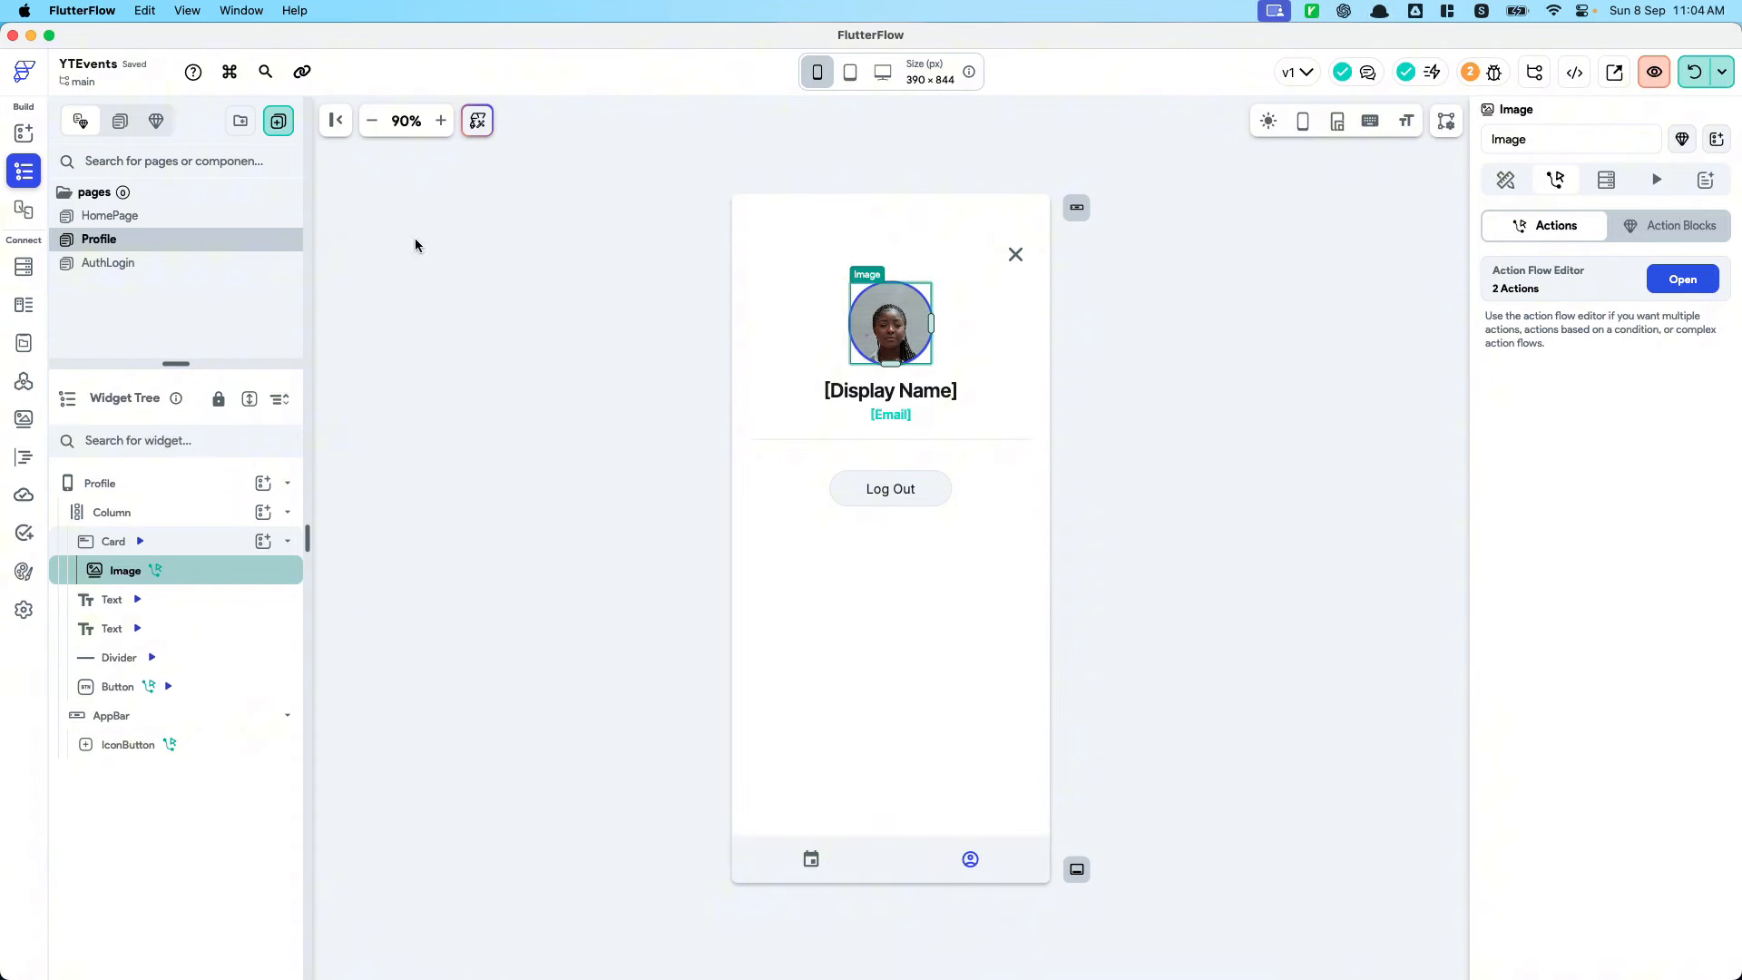
# Review the Create Account action on the AuthLogin page's Get Started button and return to the Profile page
pyautogui.click(201, 263)
pyautogui.click(871, 726)
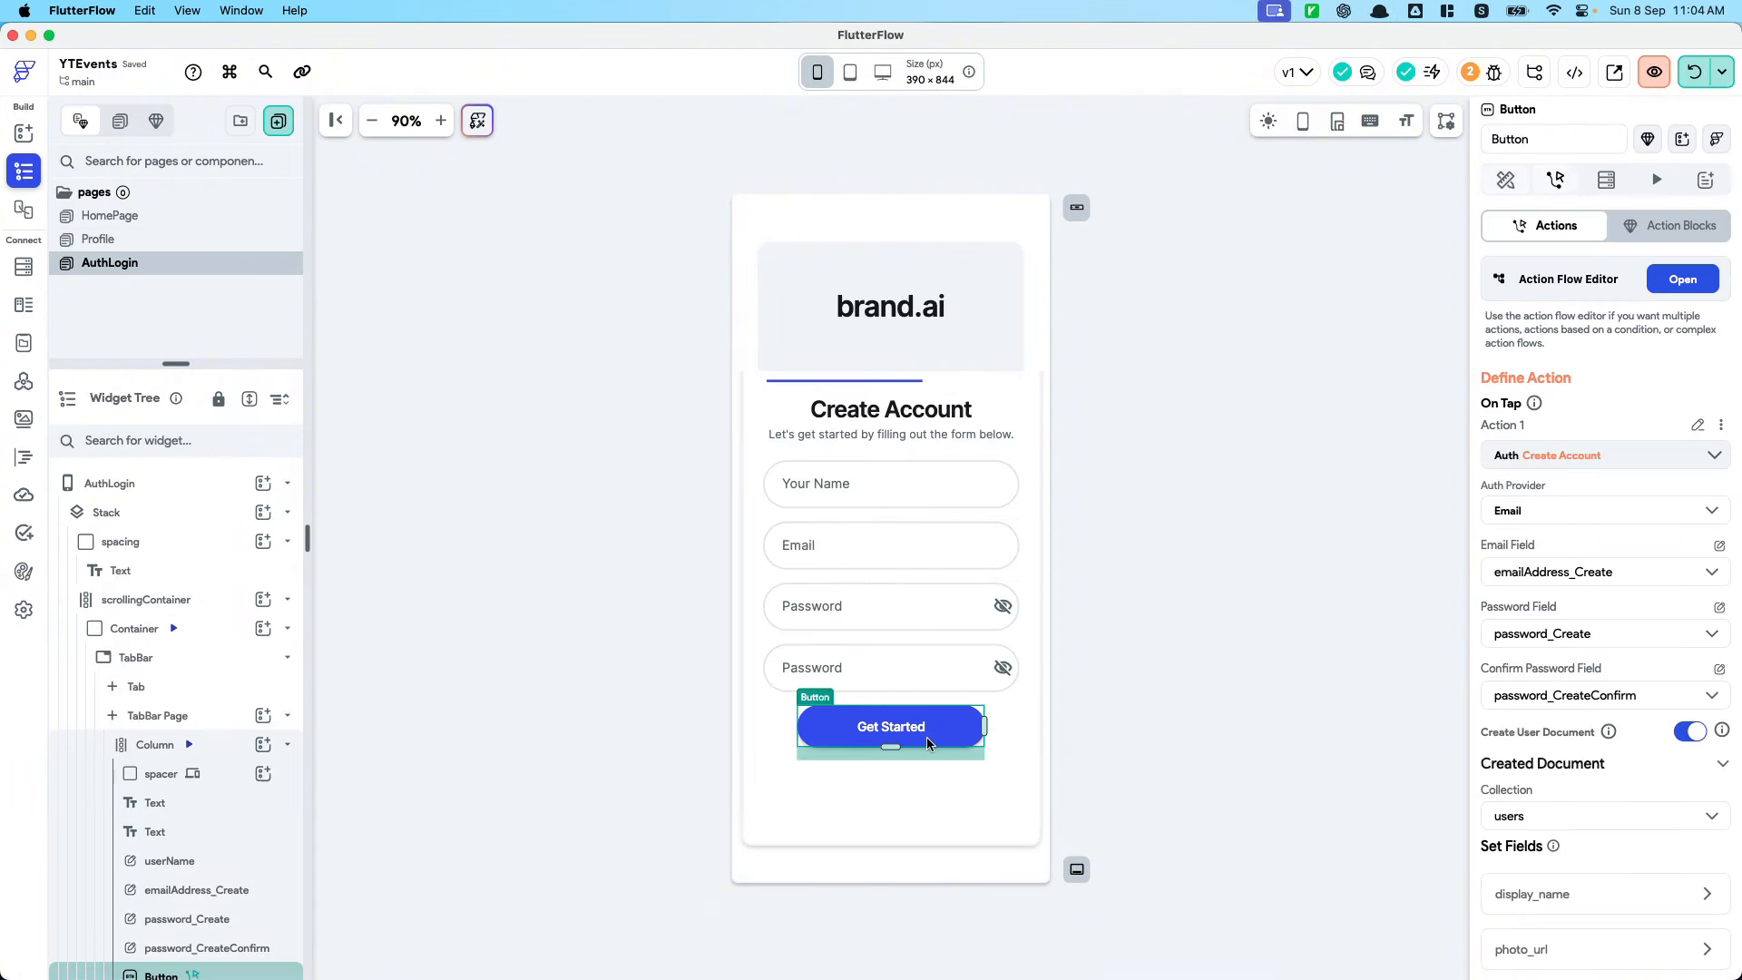
pyautogui.click(207, 240)
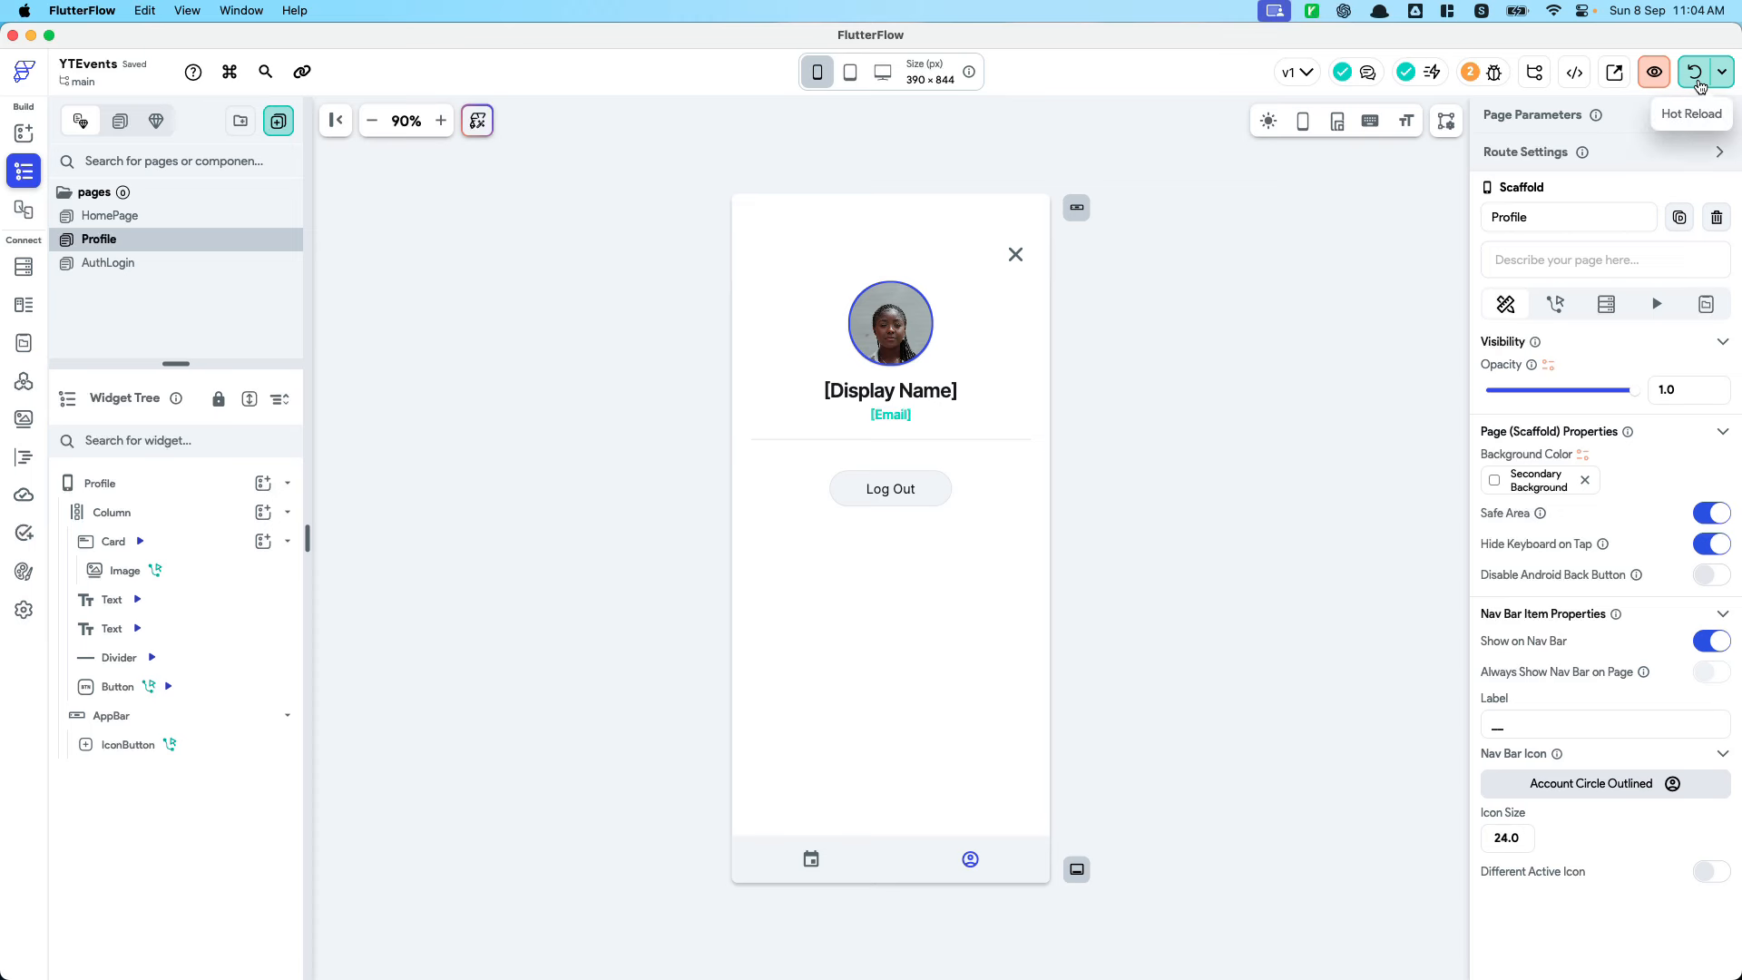
# Hot reload the app and test uploading a profile photo from the Gallery in the iPhone simulator
pyautogui.click(1694, 72)
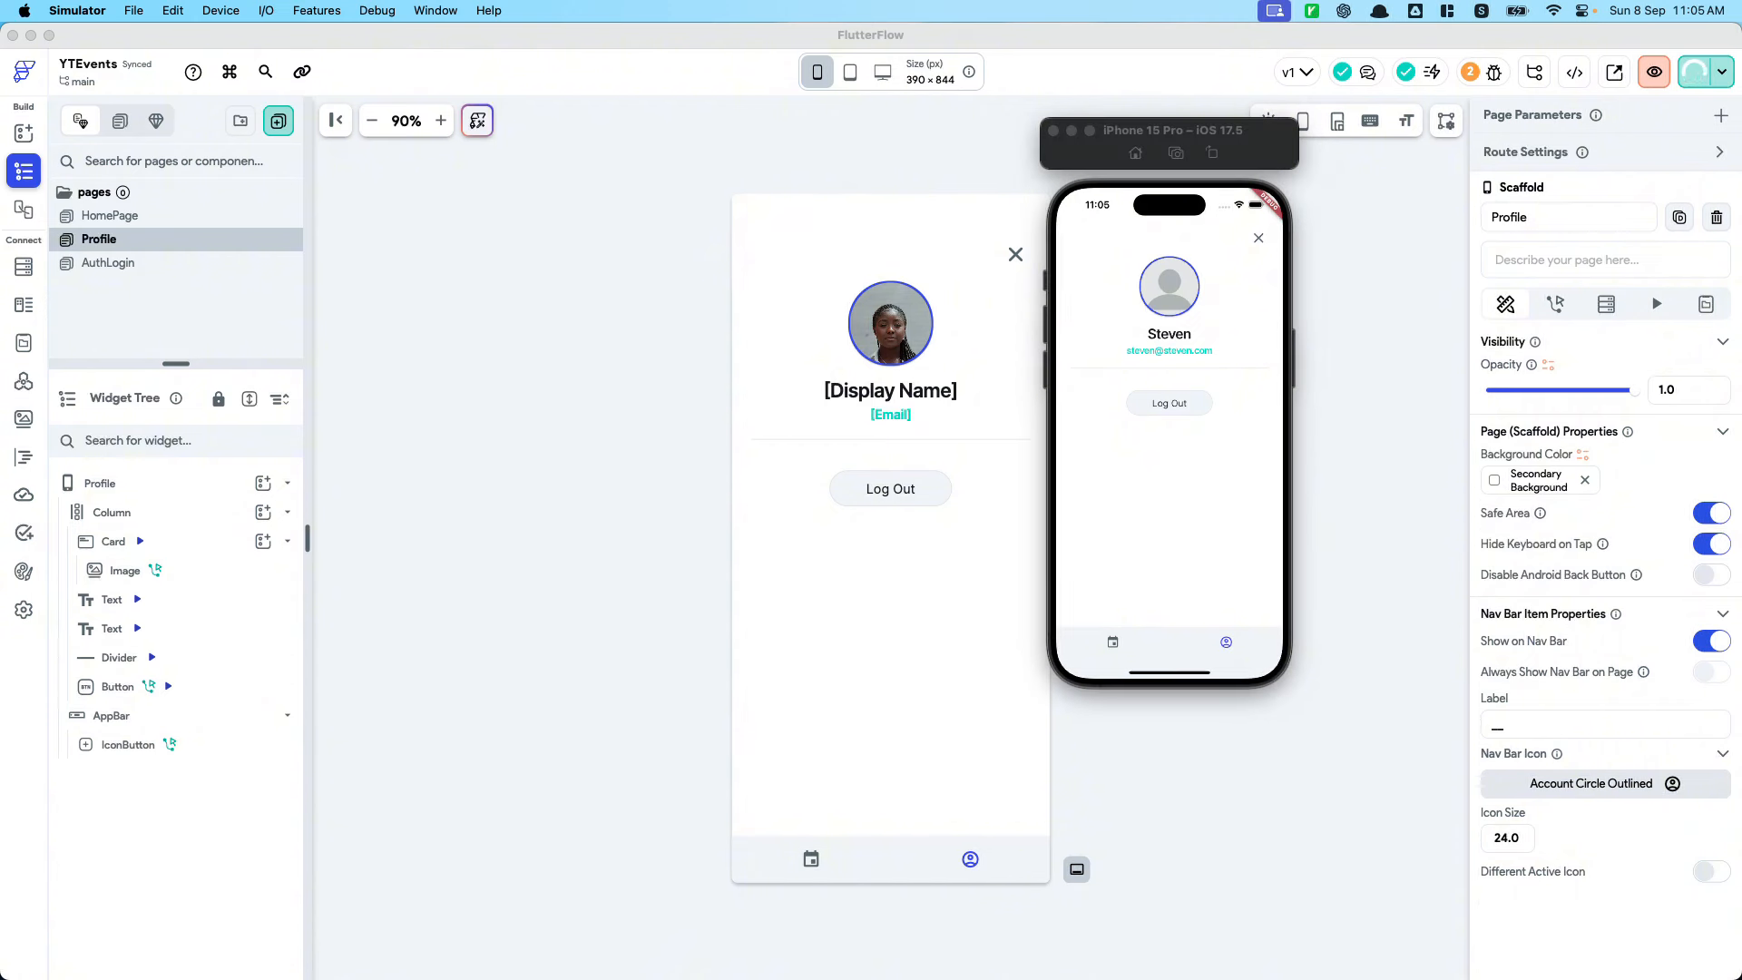
pyautogui.click(1173, 305)
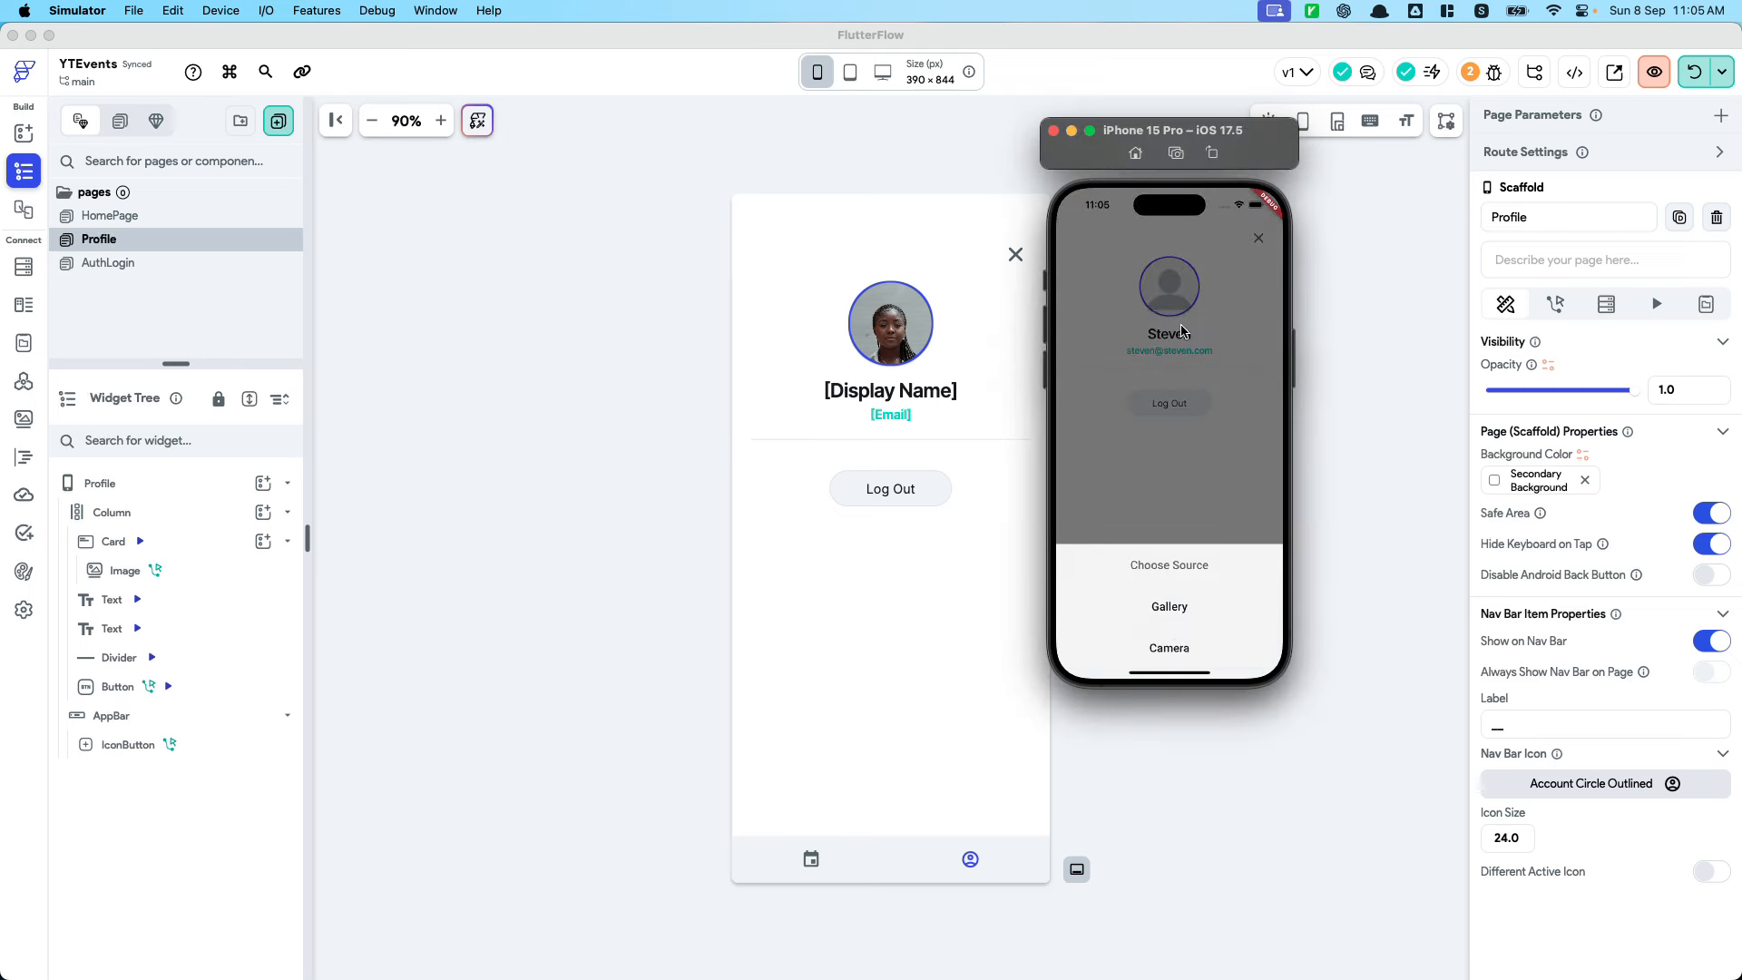
pyautogui.click(1178, 608)
pyautogui.click(1189, 391)
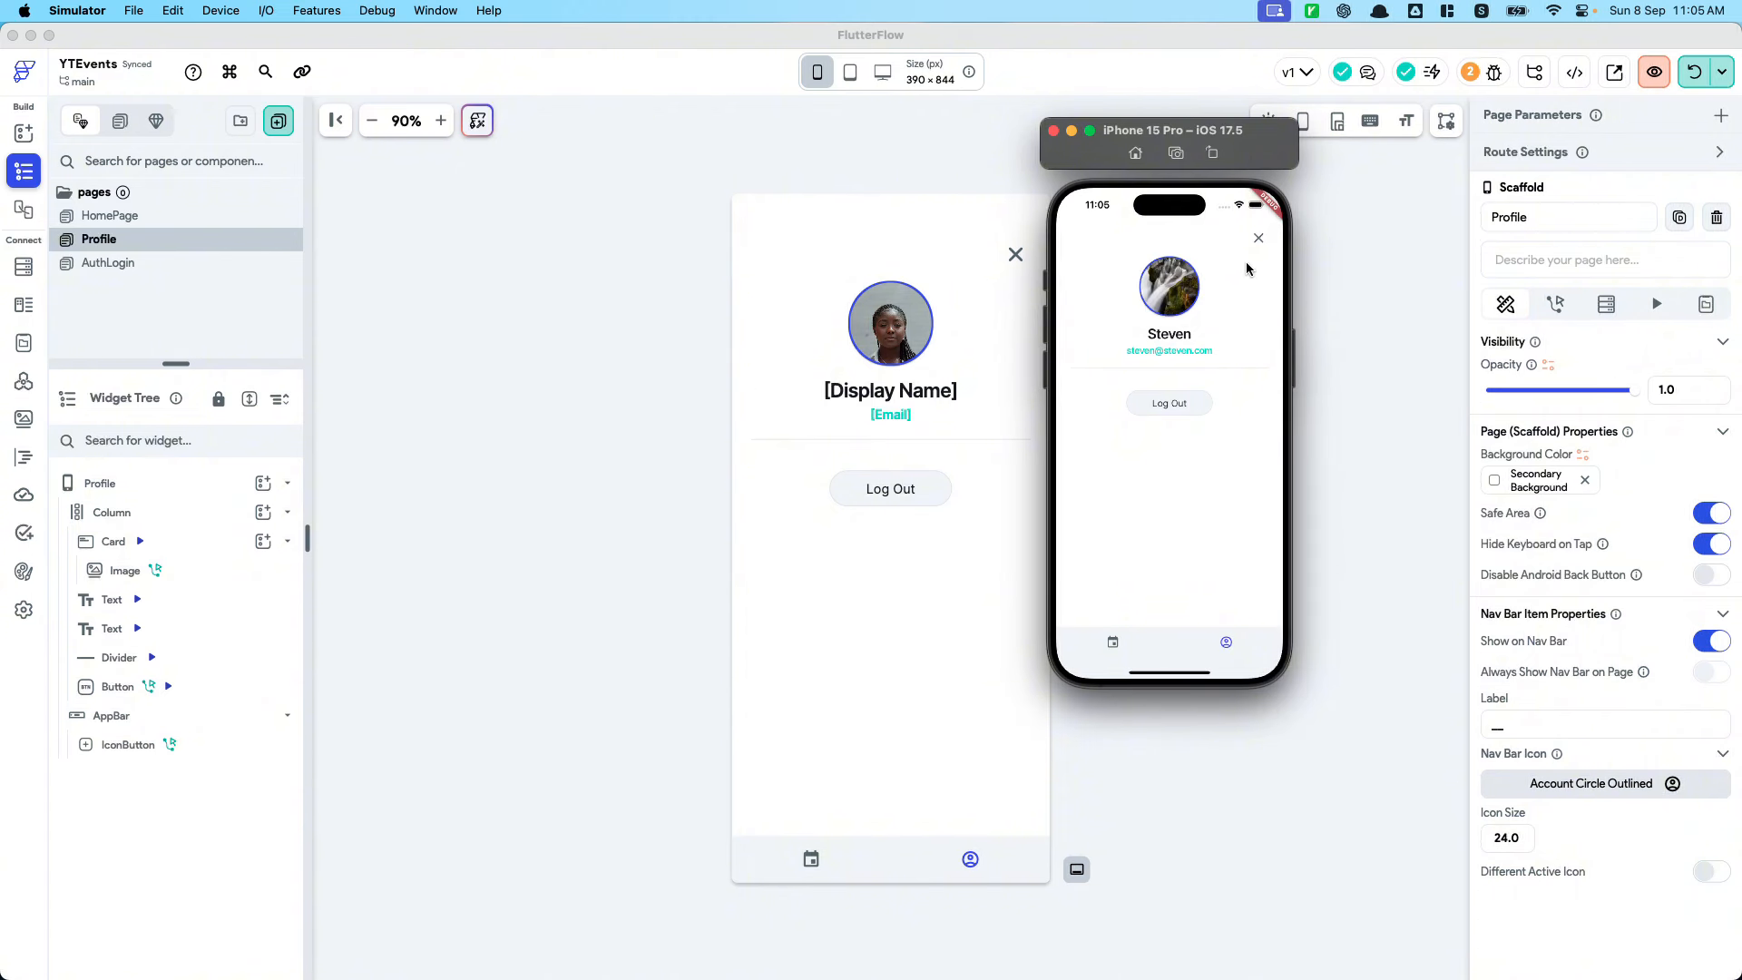
# Delete the close IconButton from the Profile page's AppBar in FlutterFlow
pyautogui.click(1020, 263)
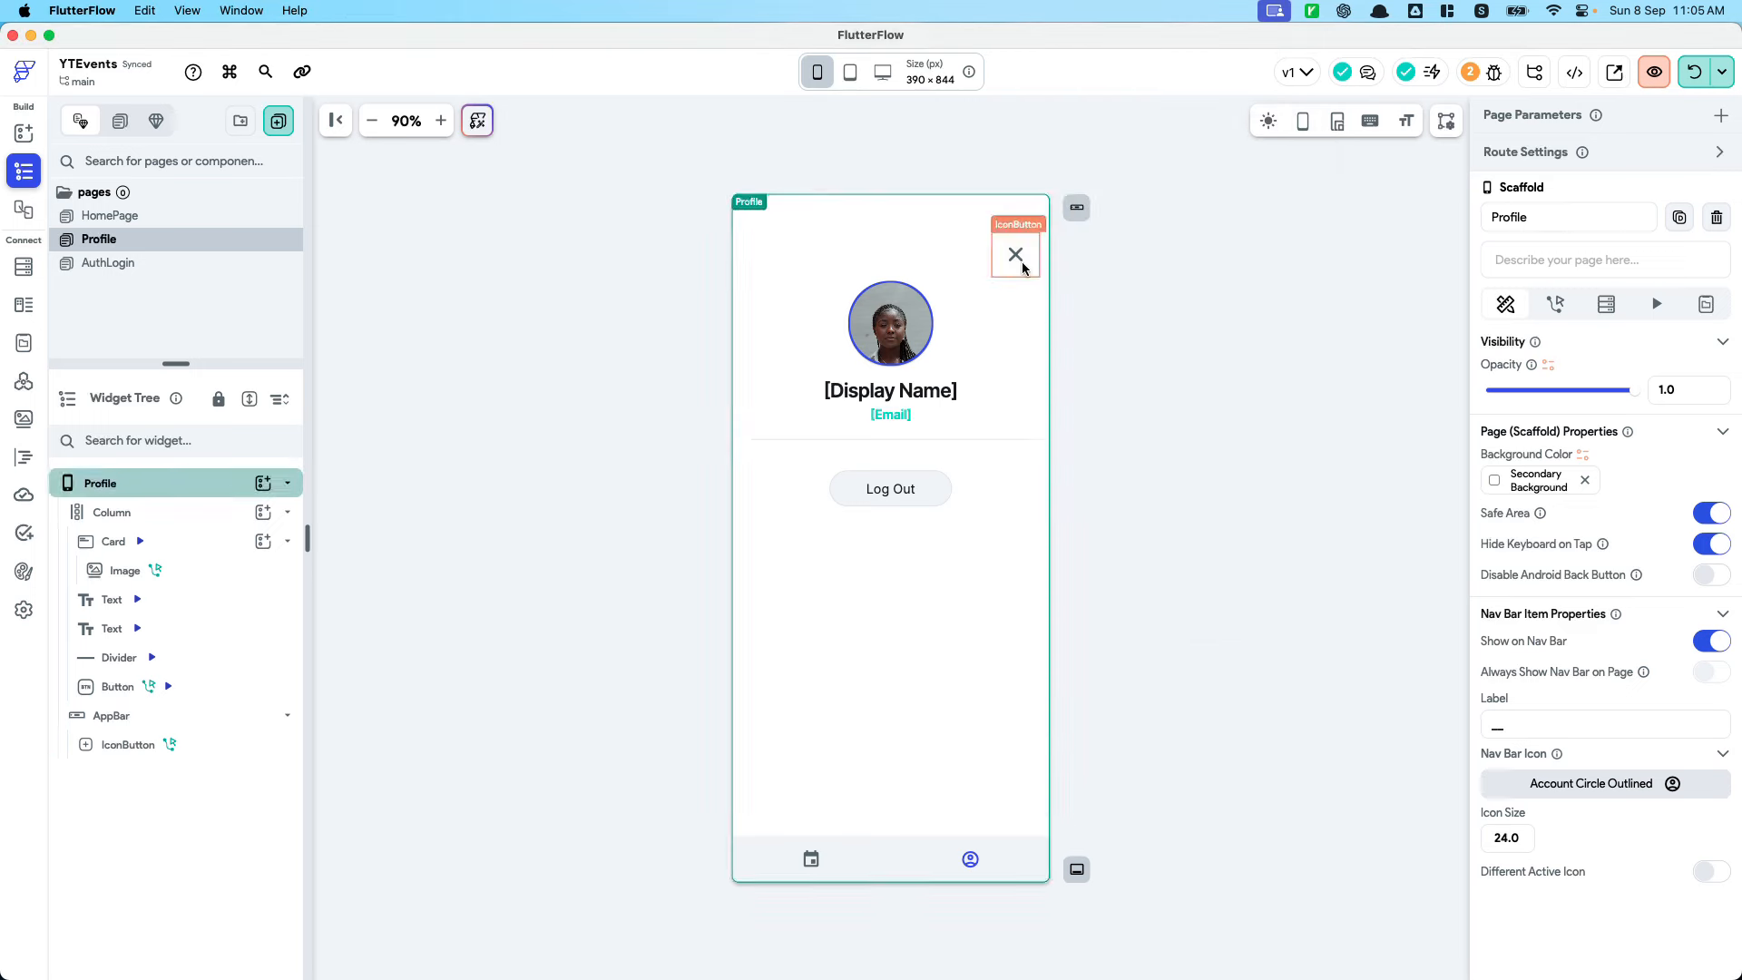
pyautogui.click(1021, 265)
pyautogui.press('Delete')
pyautogui.click(1419, 473)
# Switch to the iPhone simulator and test moving between the home and profile pages with the app's navigation bar
pyautogui.press('super+Tab')
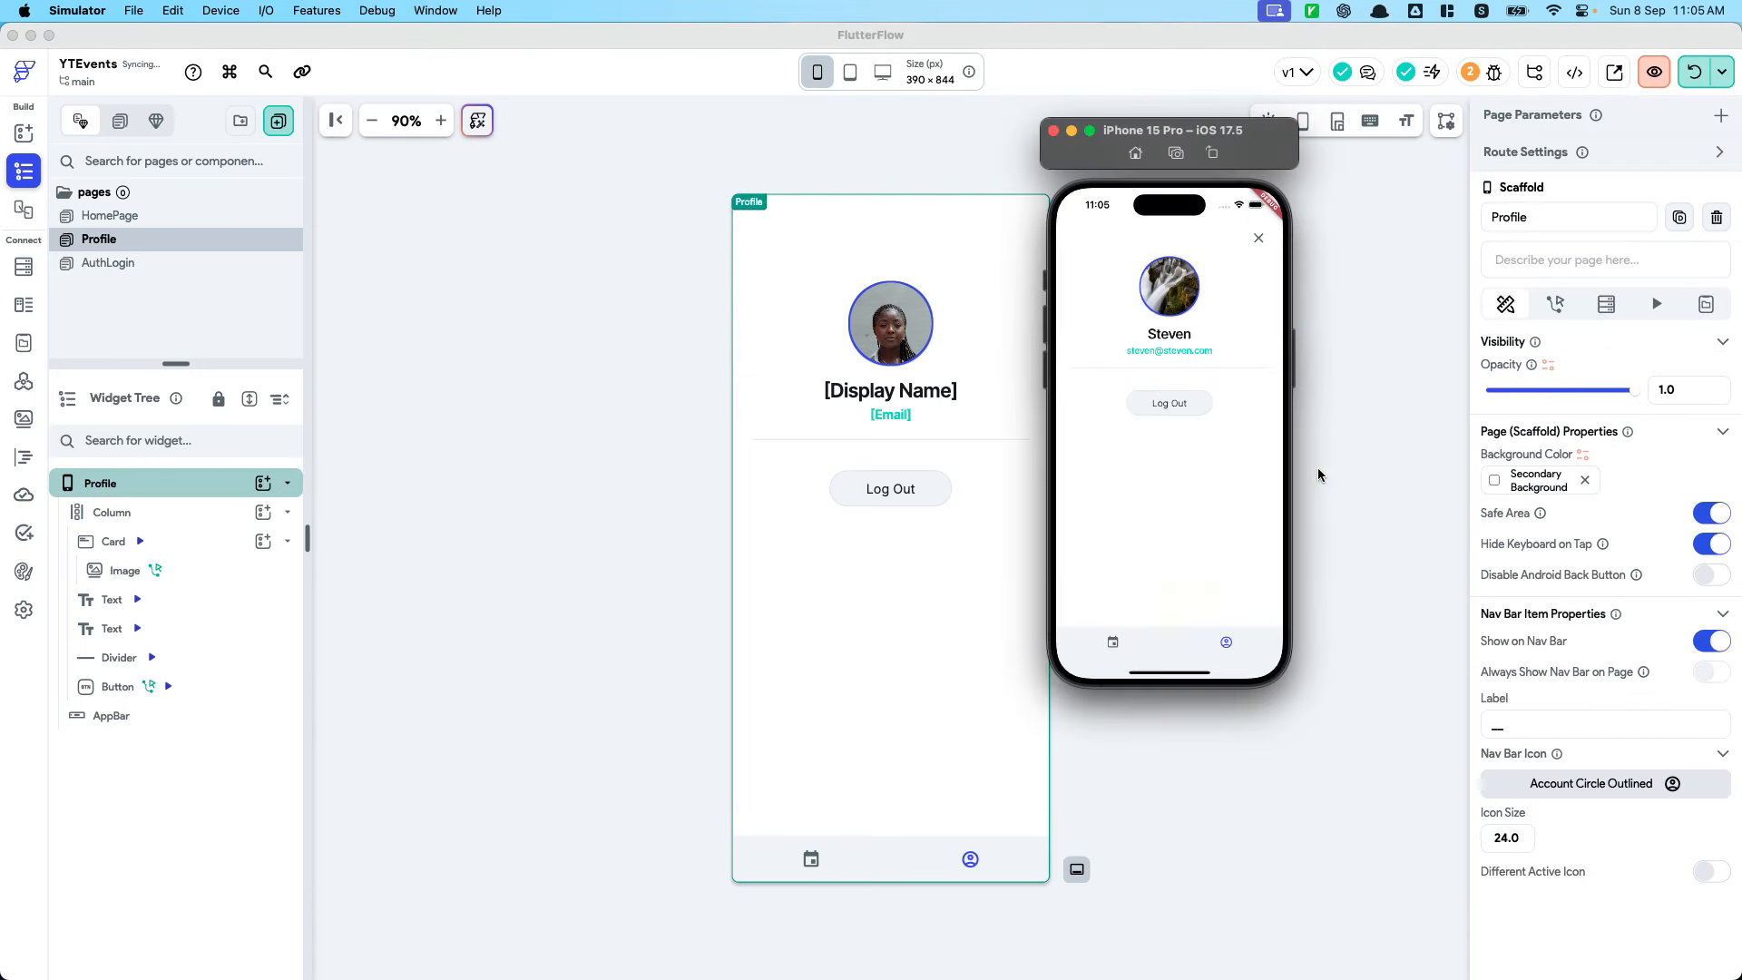
pyautogui.click(1134, 659)
pyautogui.click(1226, 646)
pyautogui.click(1114, 644)
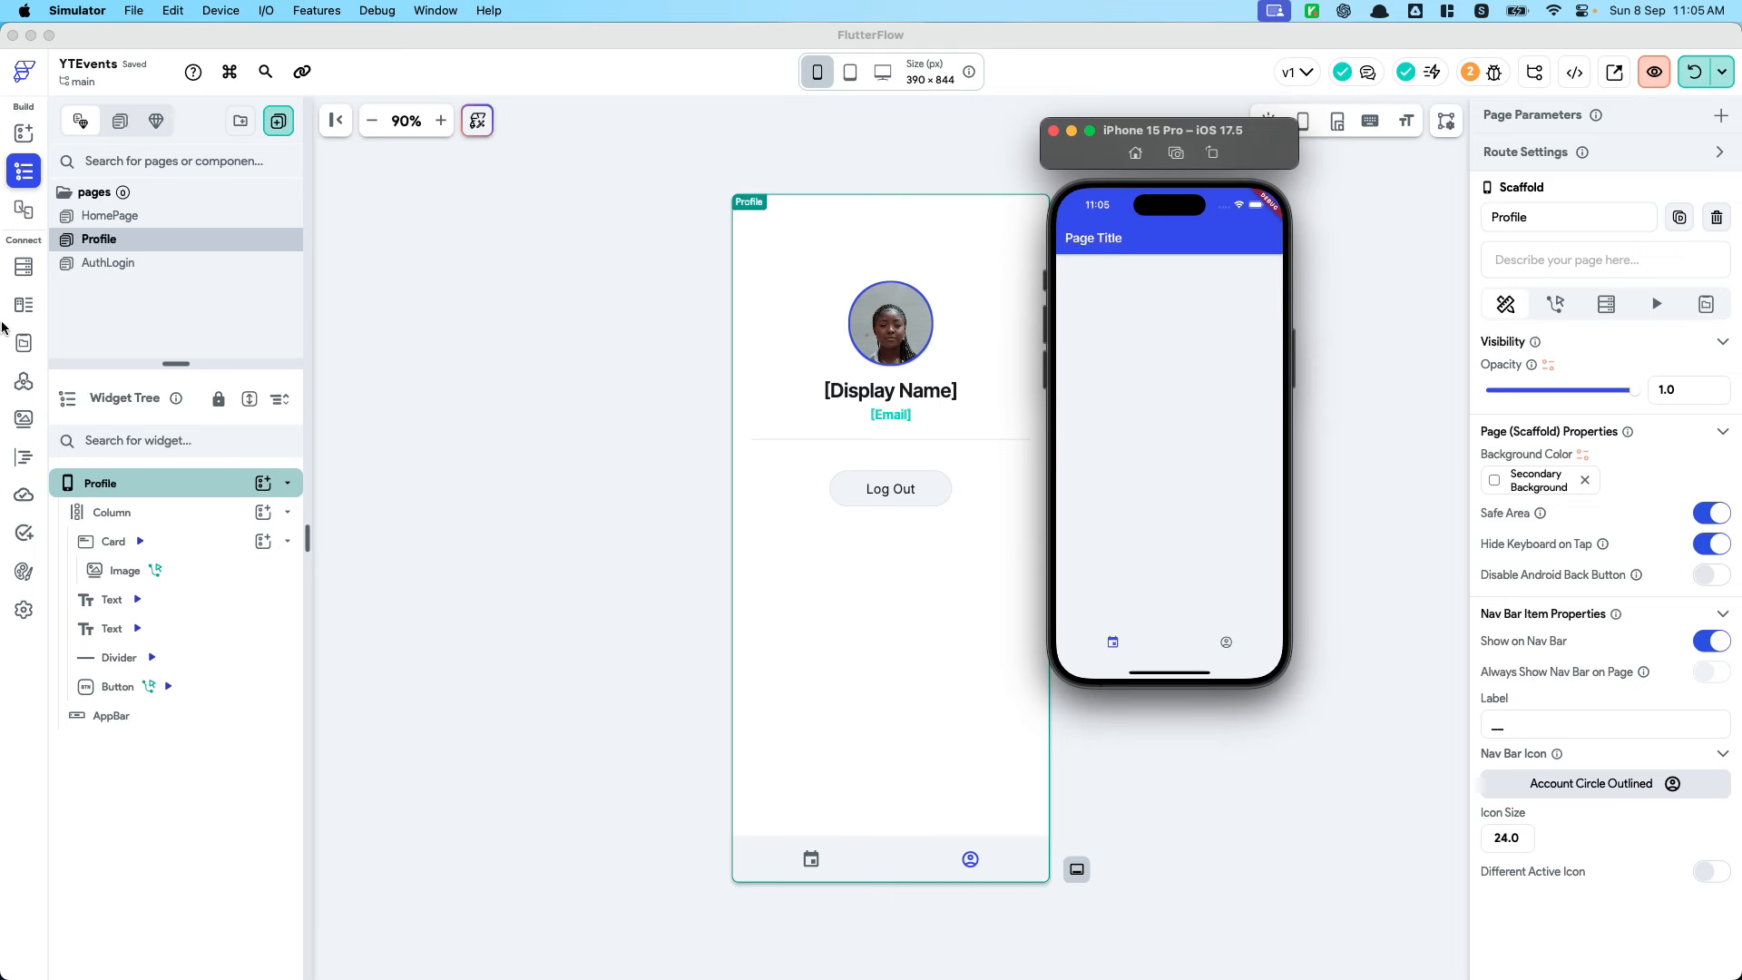
# Review the schema fields of the events collection in Firestore
pyautogui.click(24, 272)
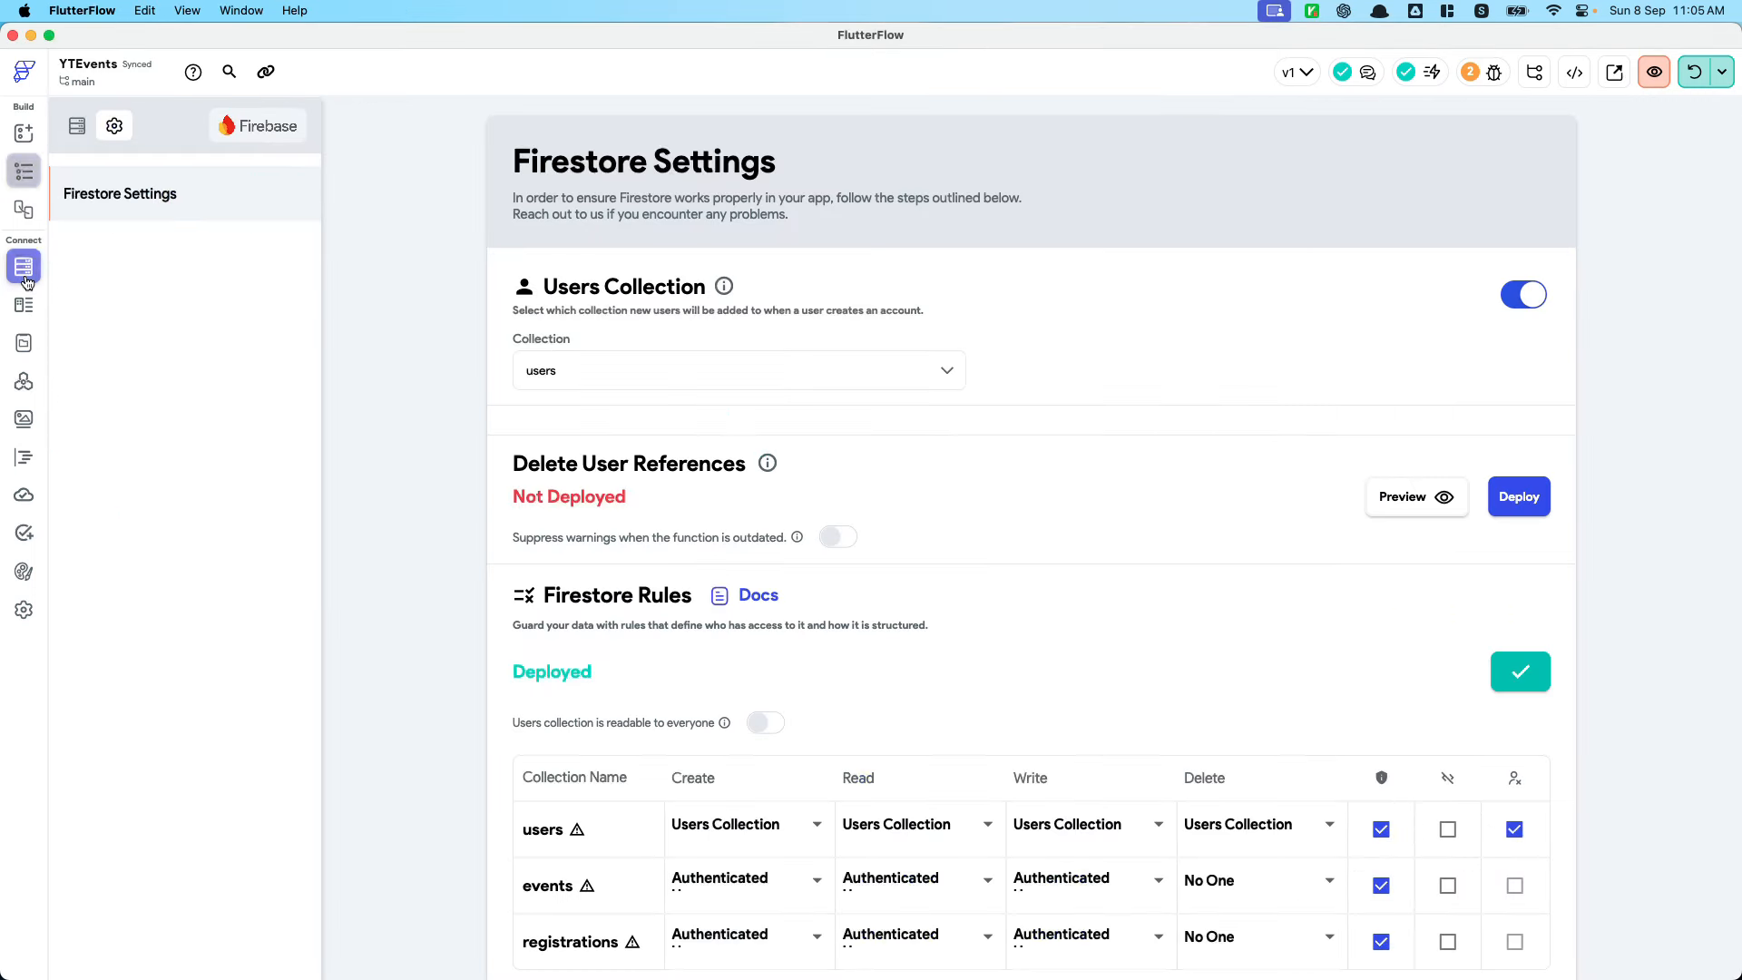
pyautogui.click(80, 127)
pyautogui.click(186, 239)
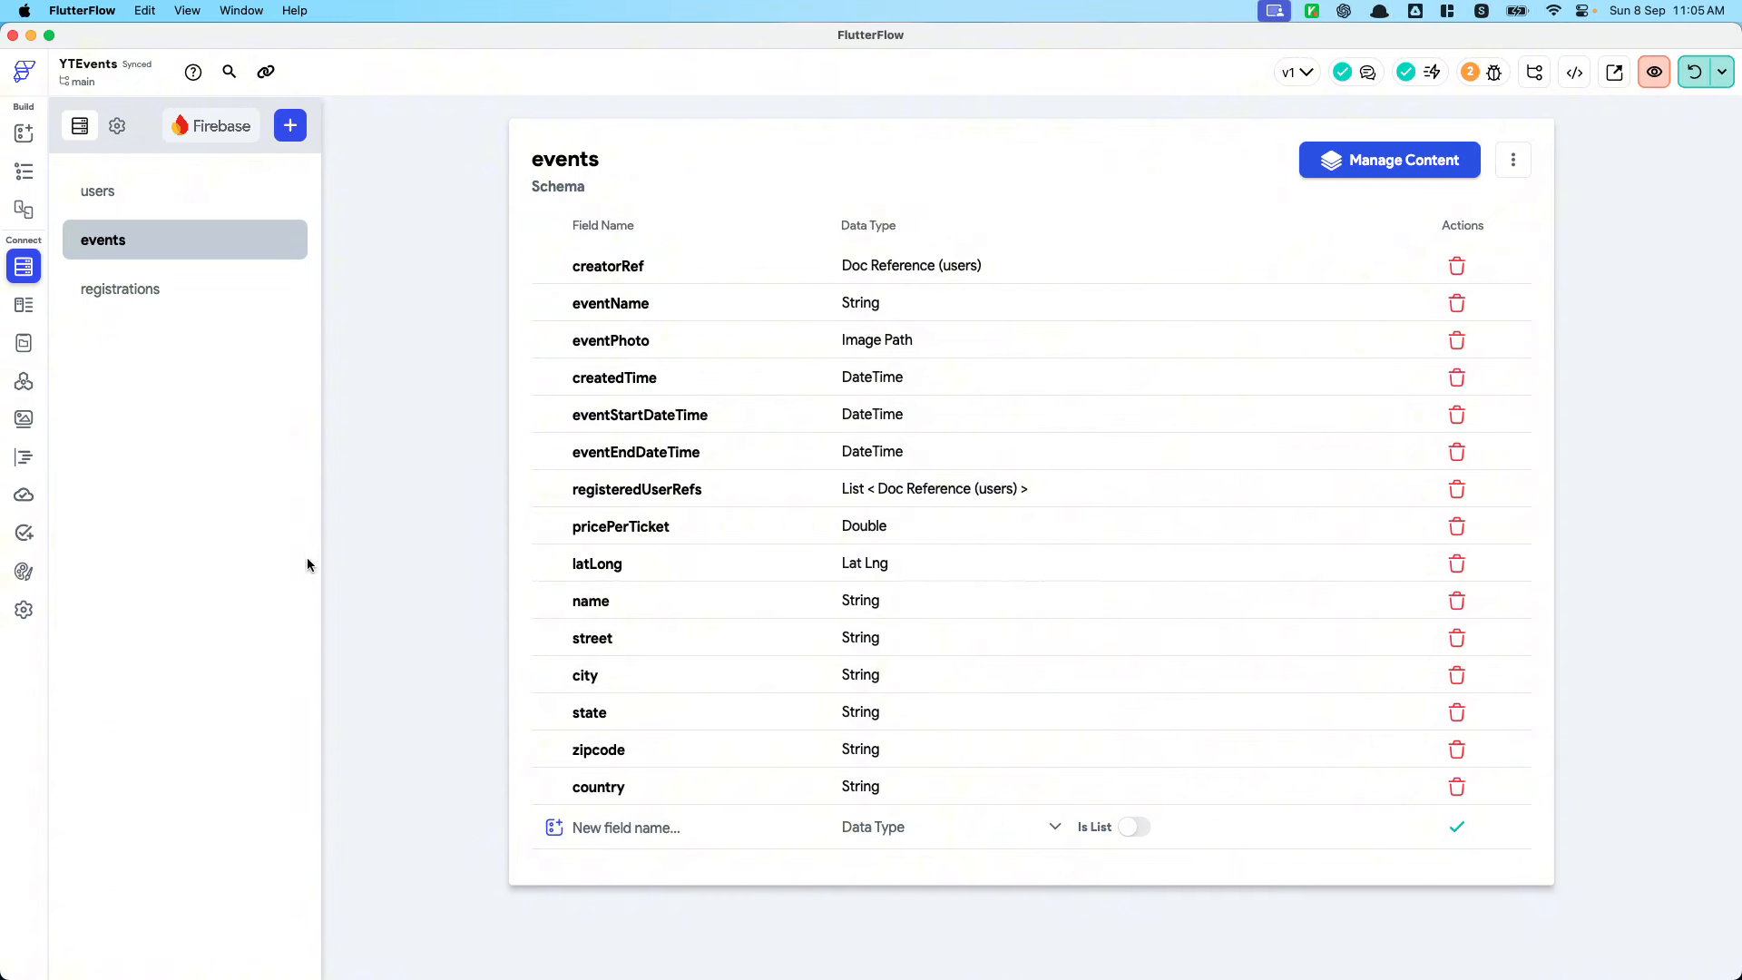
# Look for the PlacePicker among the widgets available for the Profile page's Column, without adding anything
pyautogui.click(25, 172)
pyautogui.click(186, 162)
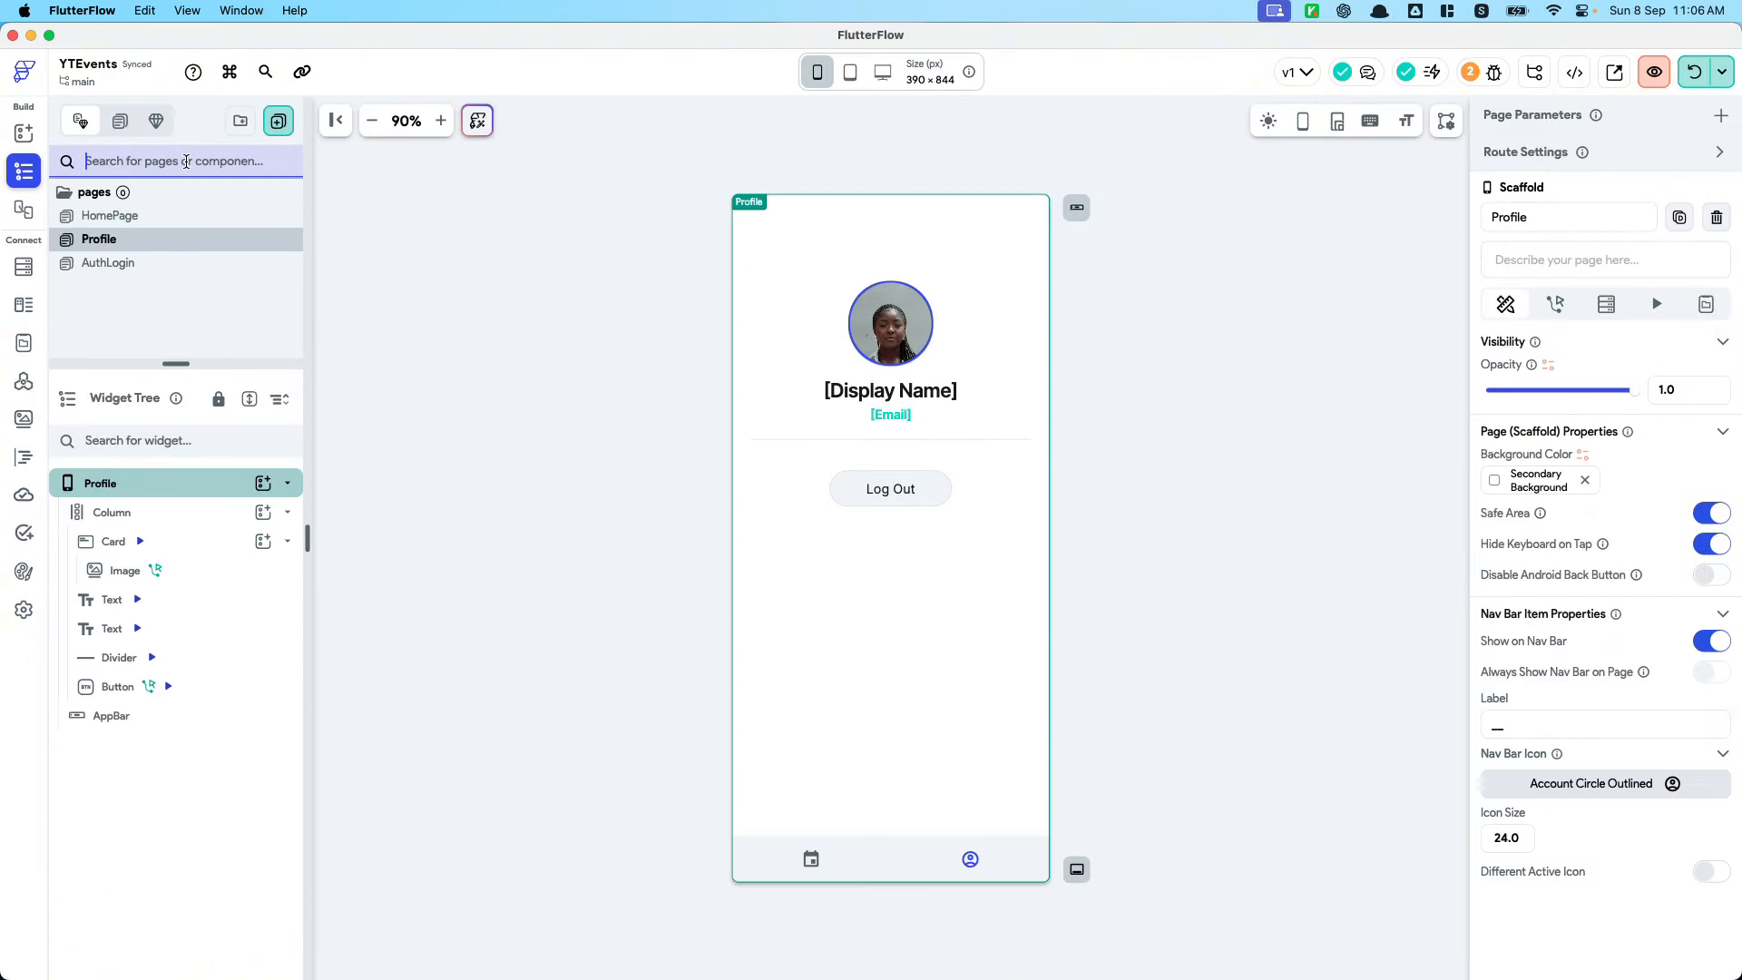
pyautogui.click(263, 511)
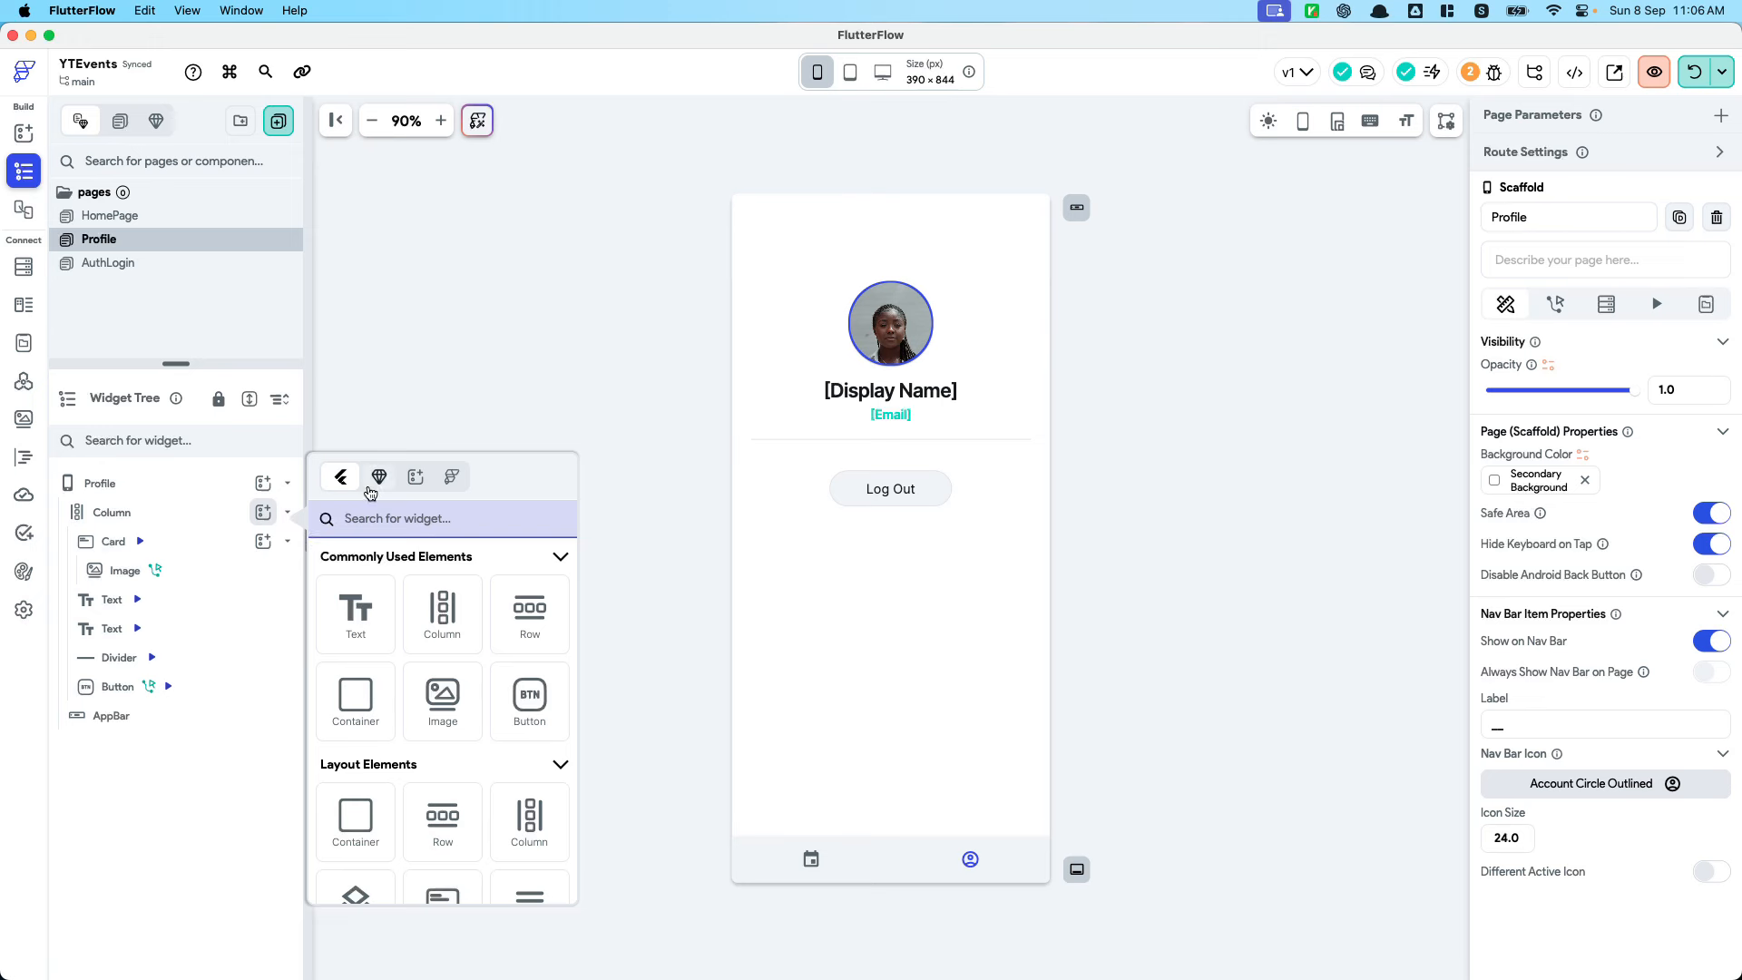
pyautogui.write('place')
pyautogui.scroll(-5, 441, 816)
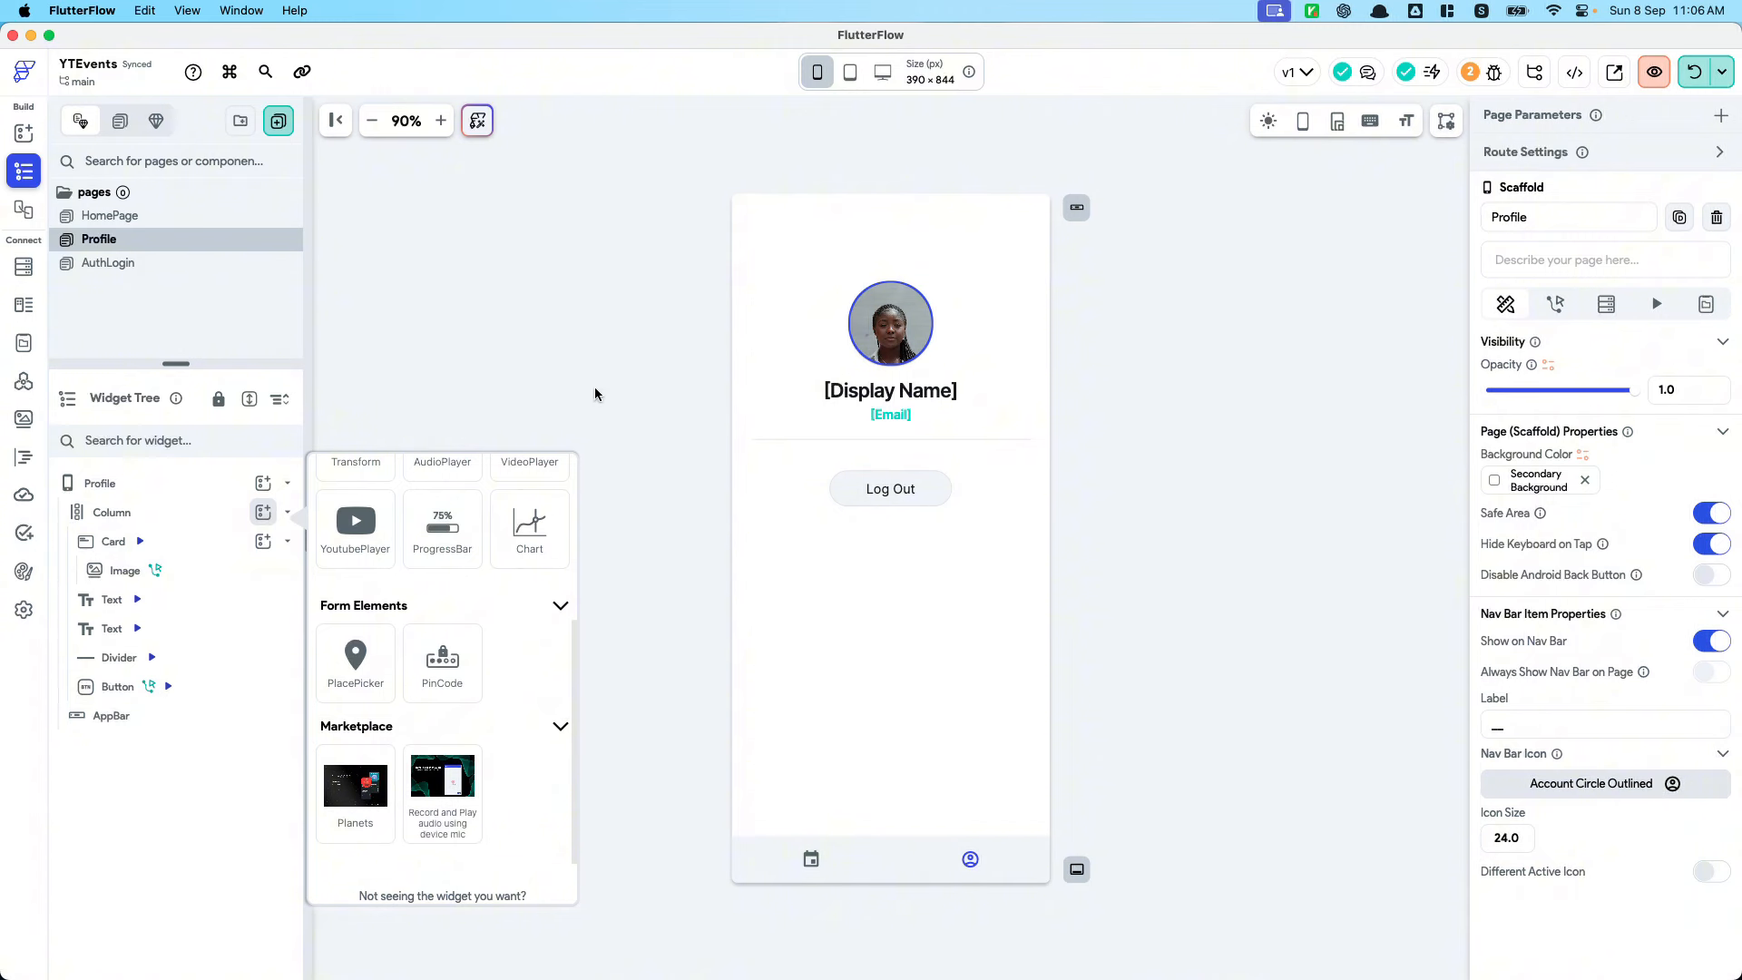
pyautogui.click(466, 405)
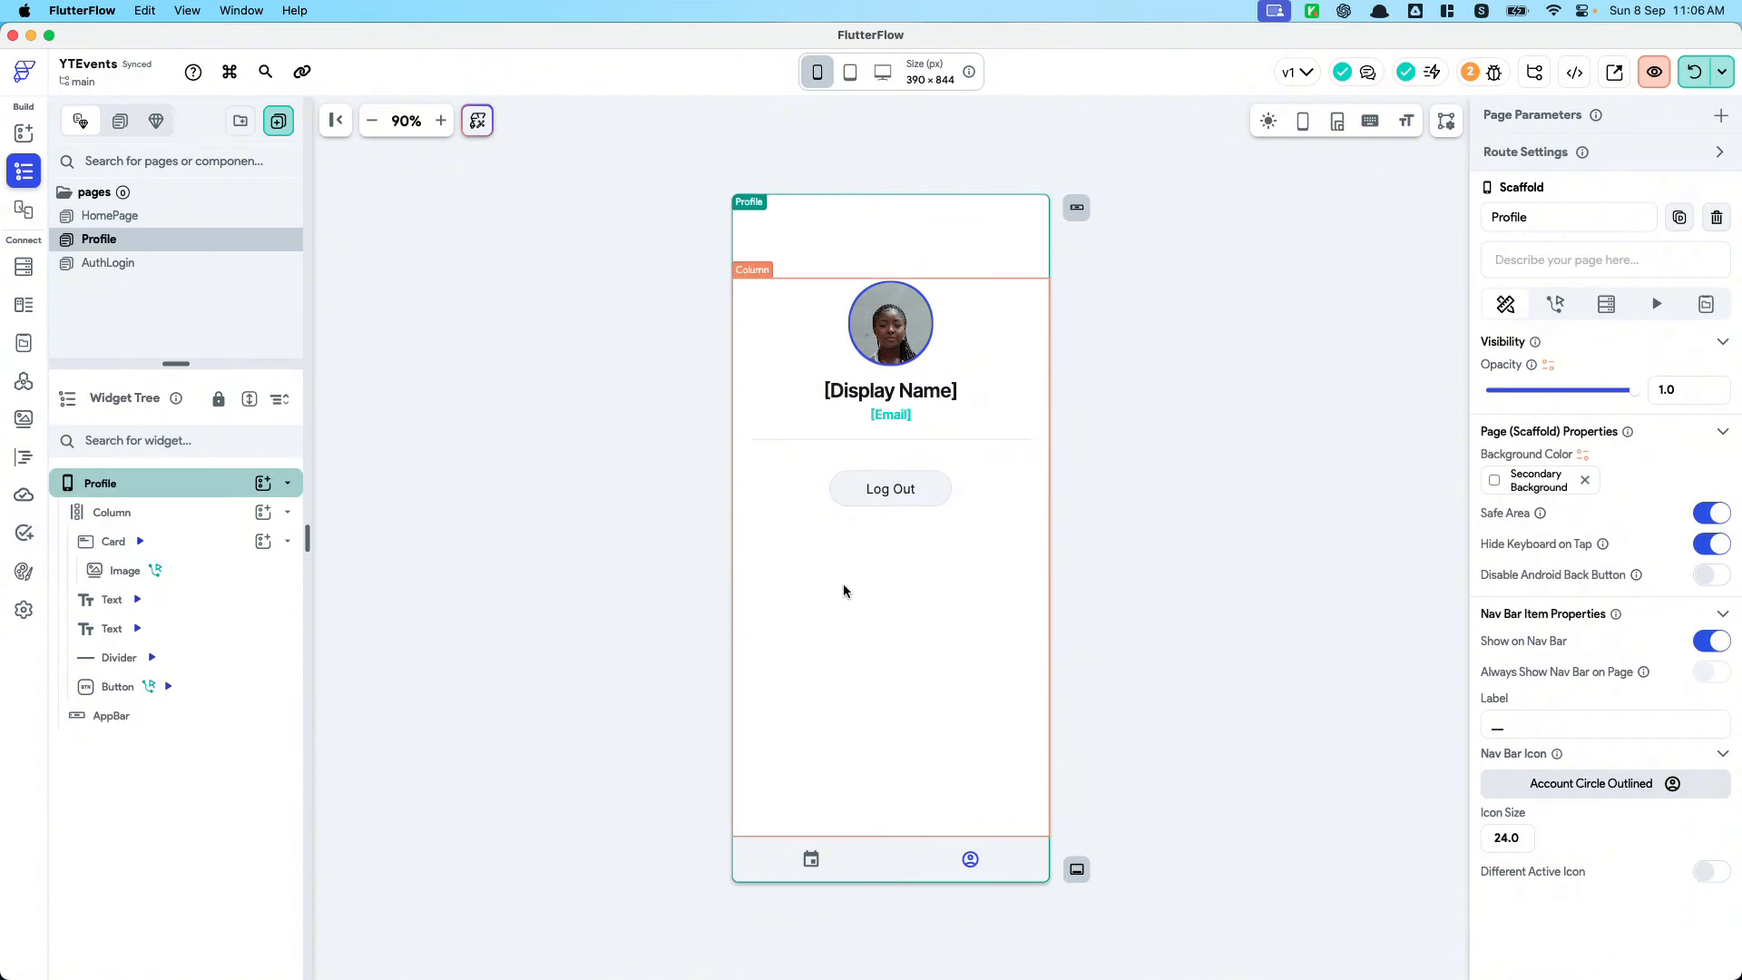
# Add a FloatingActionButton to the HomePage and select the AppBar's title text
pyautogui.click(118, 216)
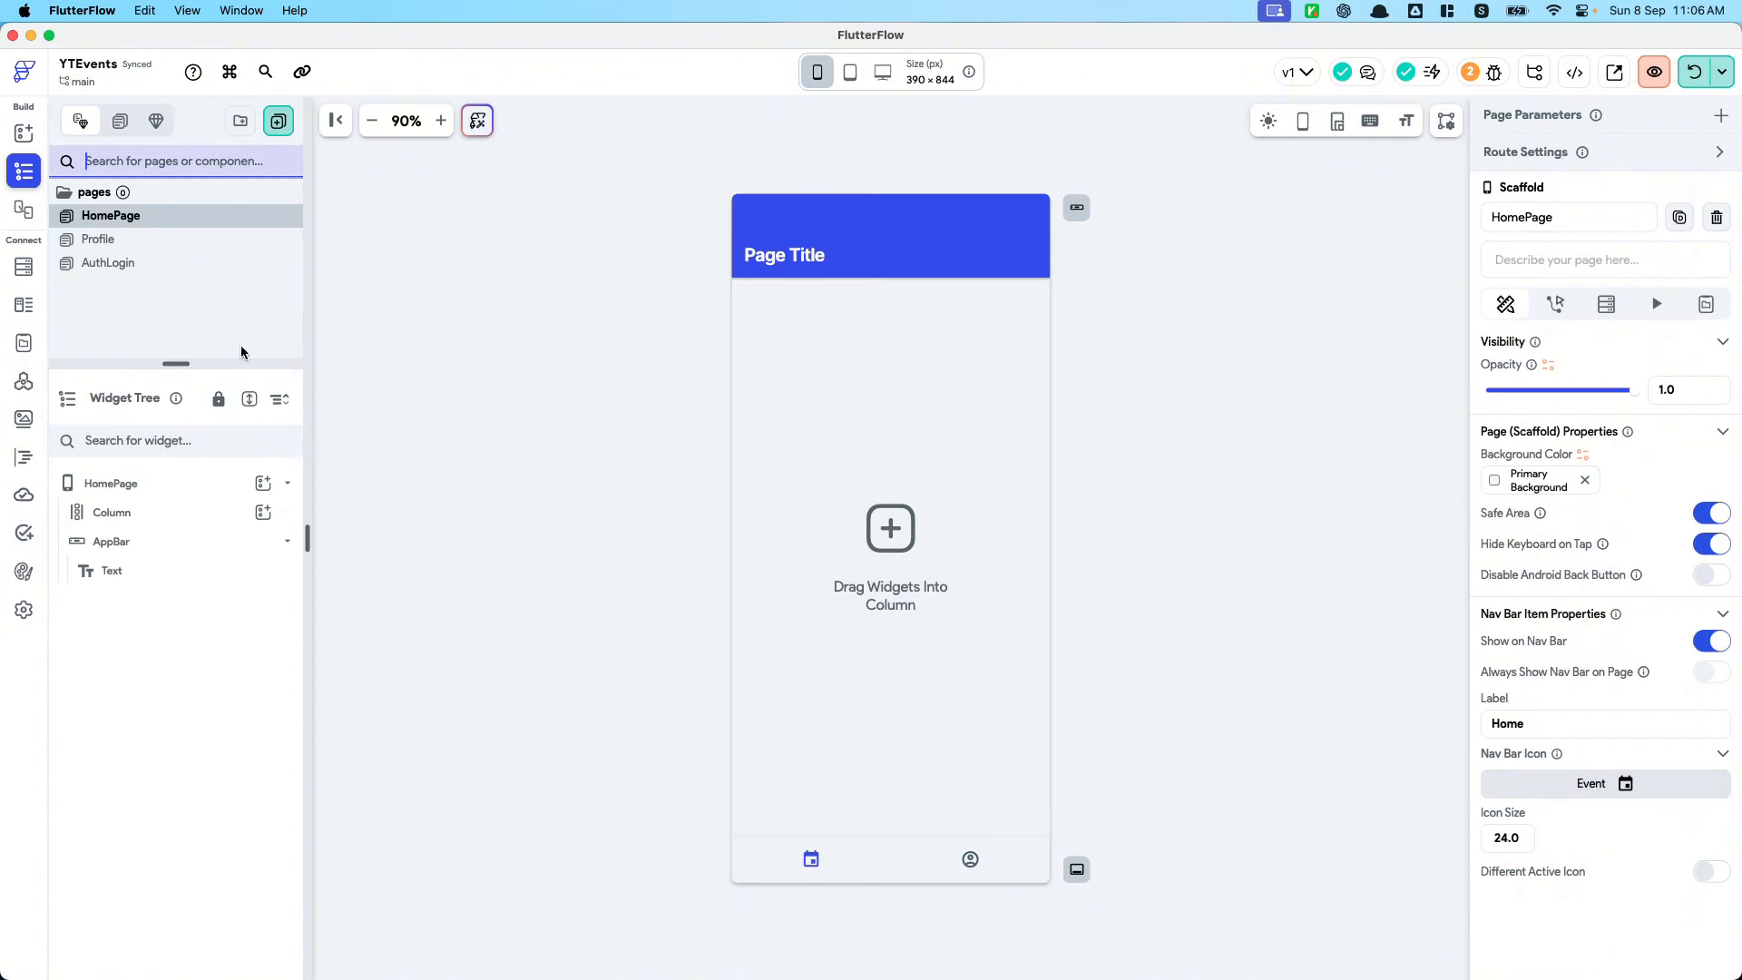
pyautogui.click(260, 520)
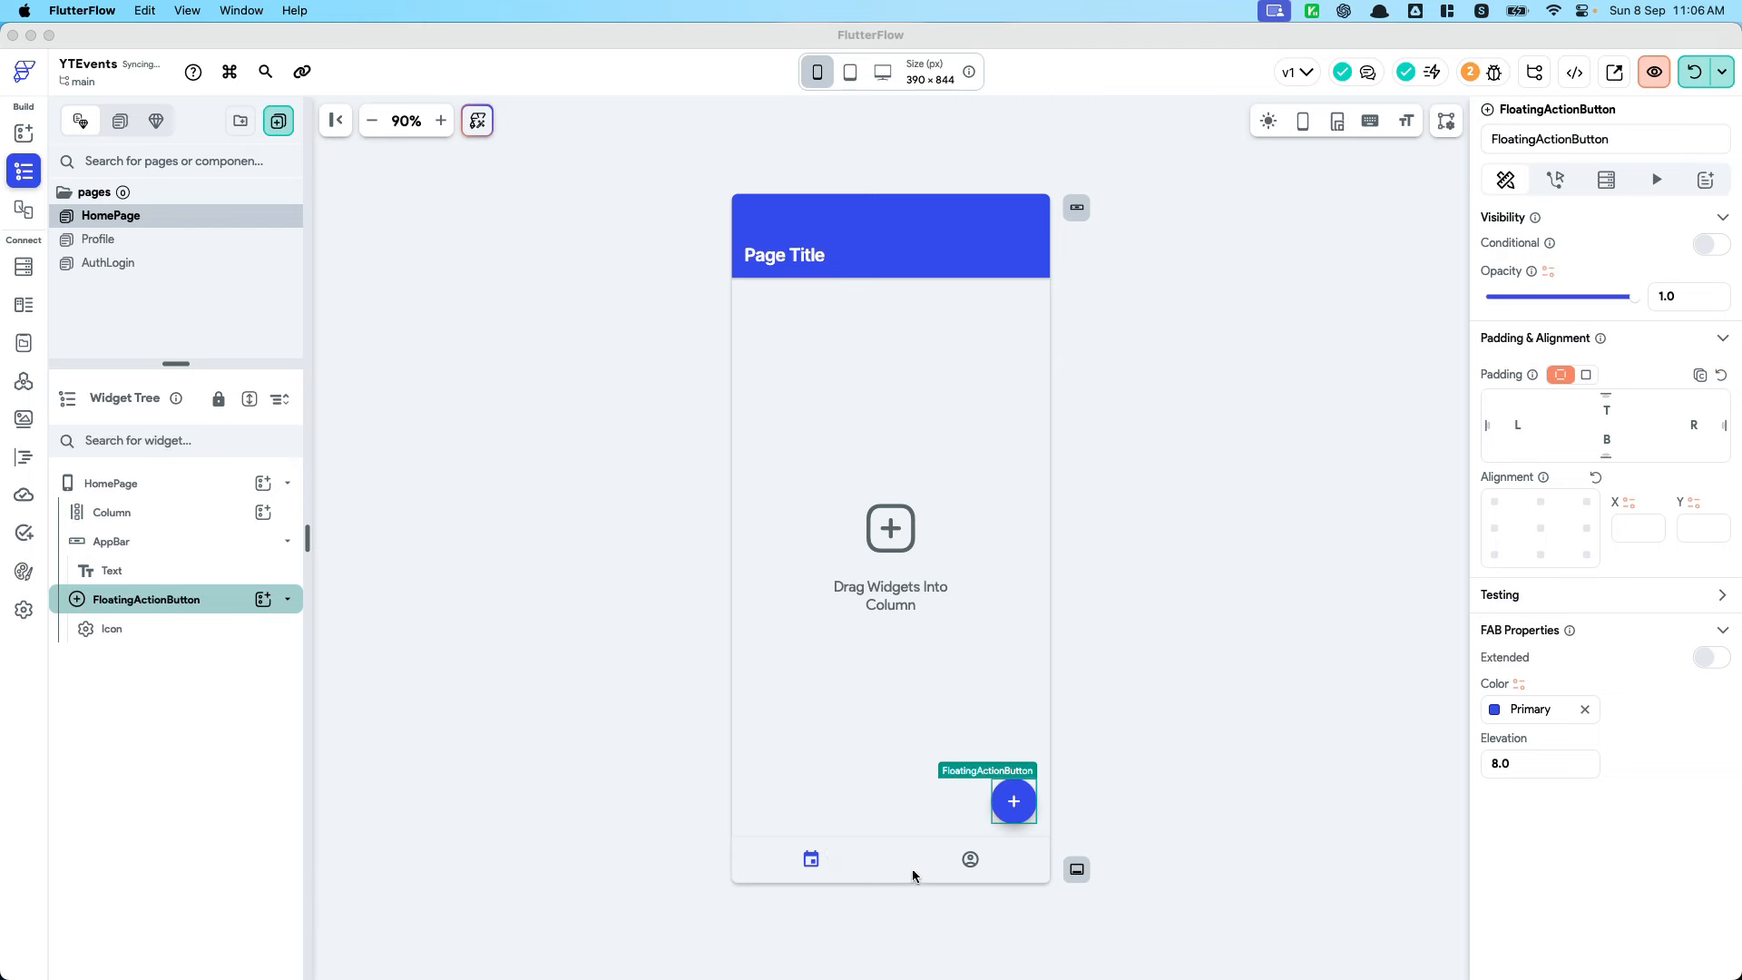
pyautogui.click(1099, 827)
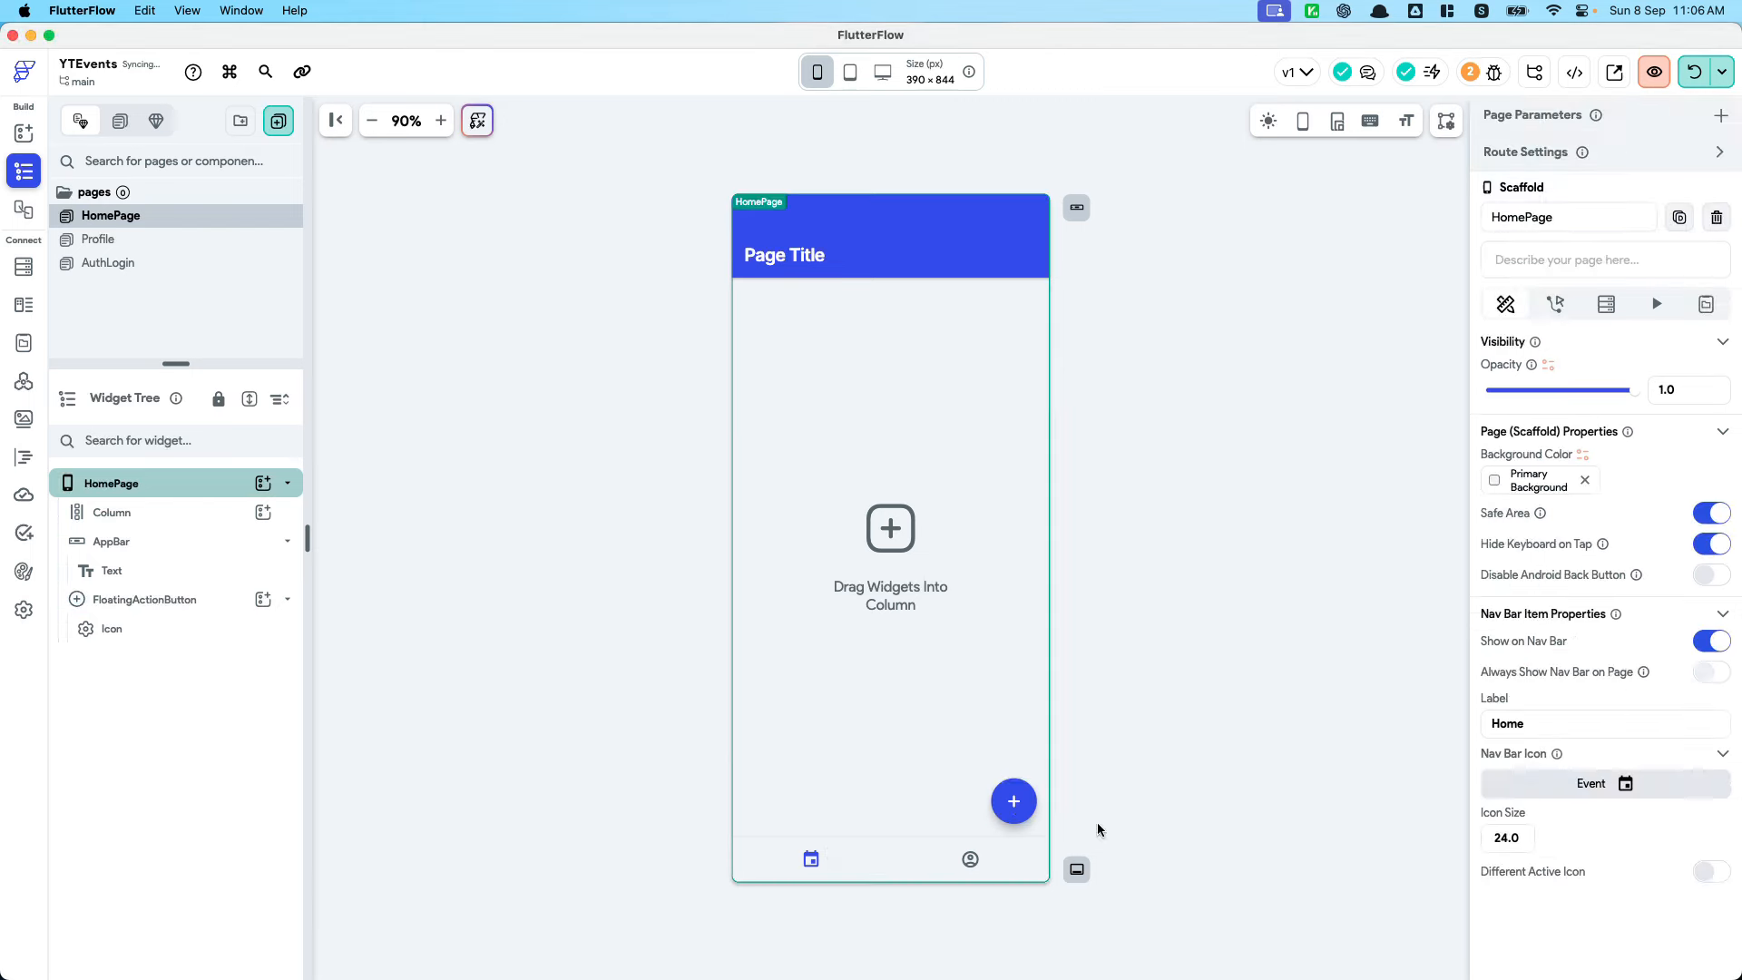
pyautogui.click(1015, 805)
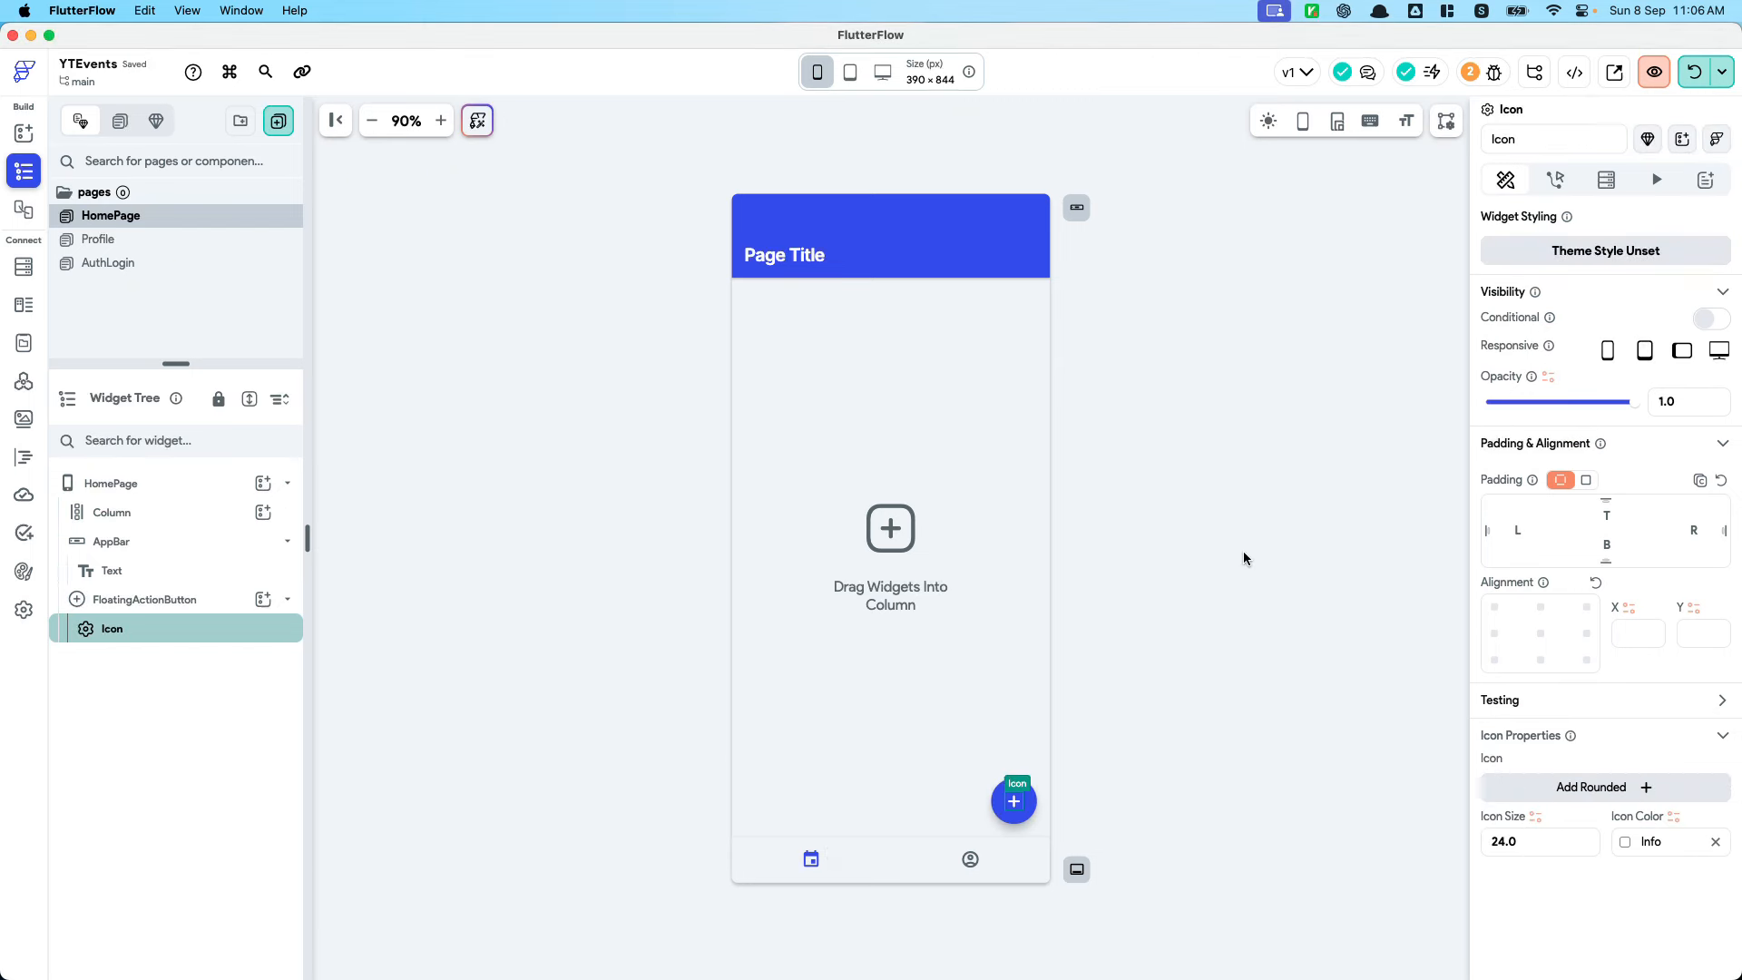
pyautogui.click(1009, 820)
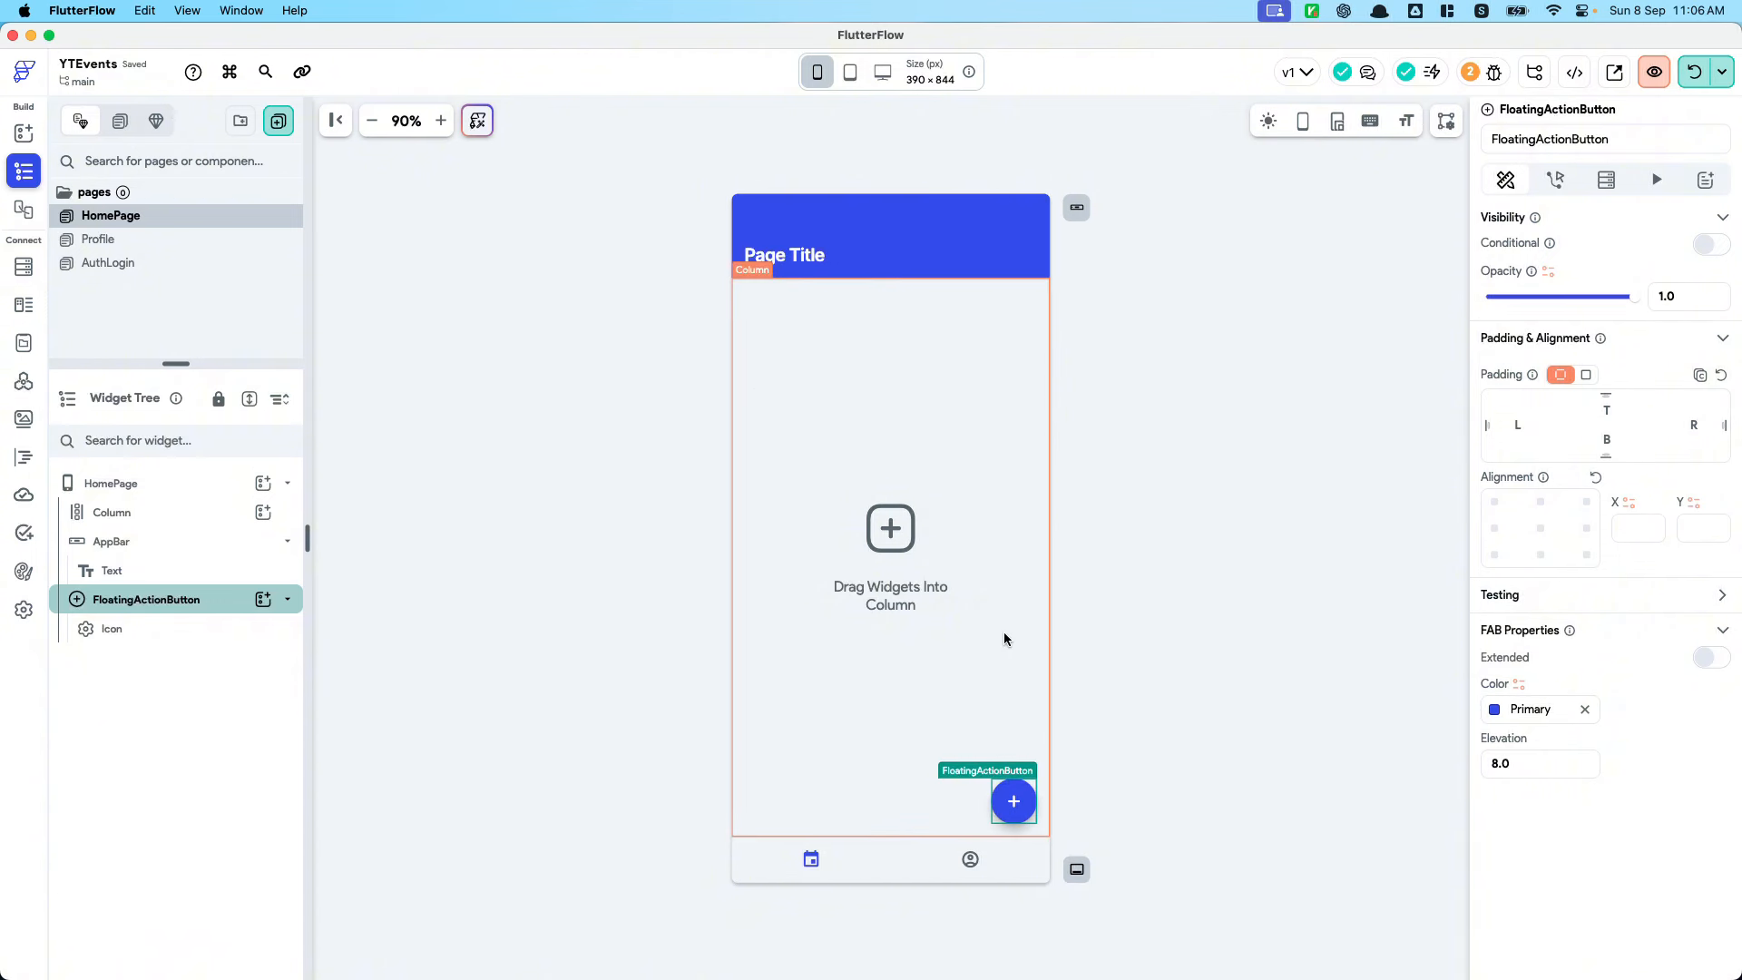
pyautogui.click(773, 255)
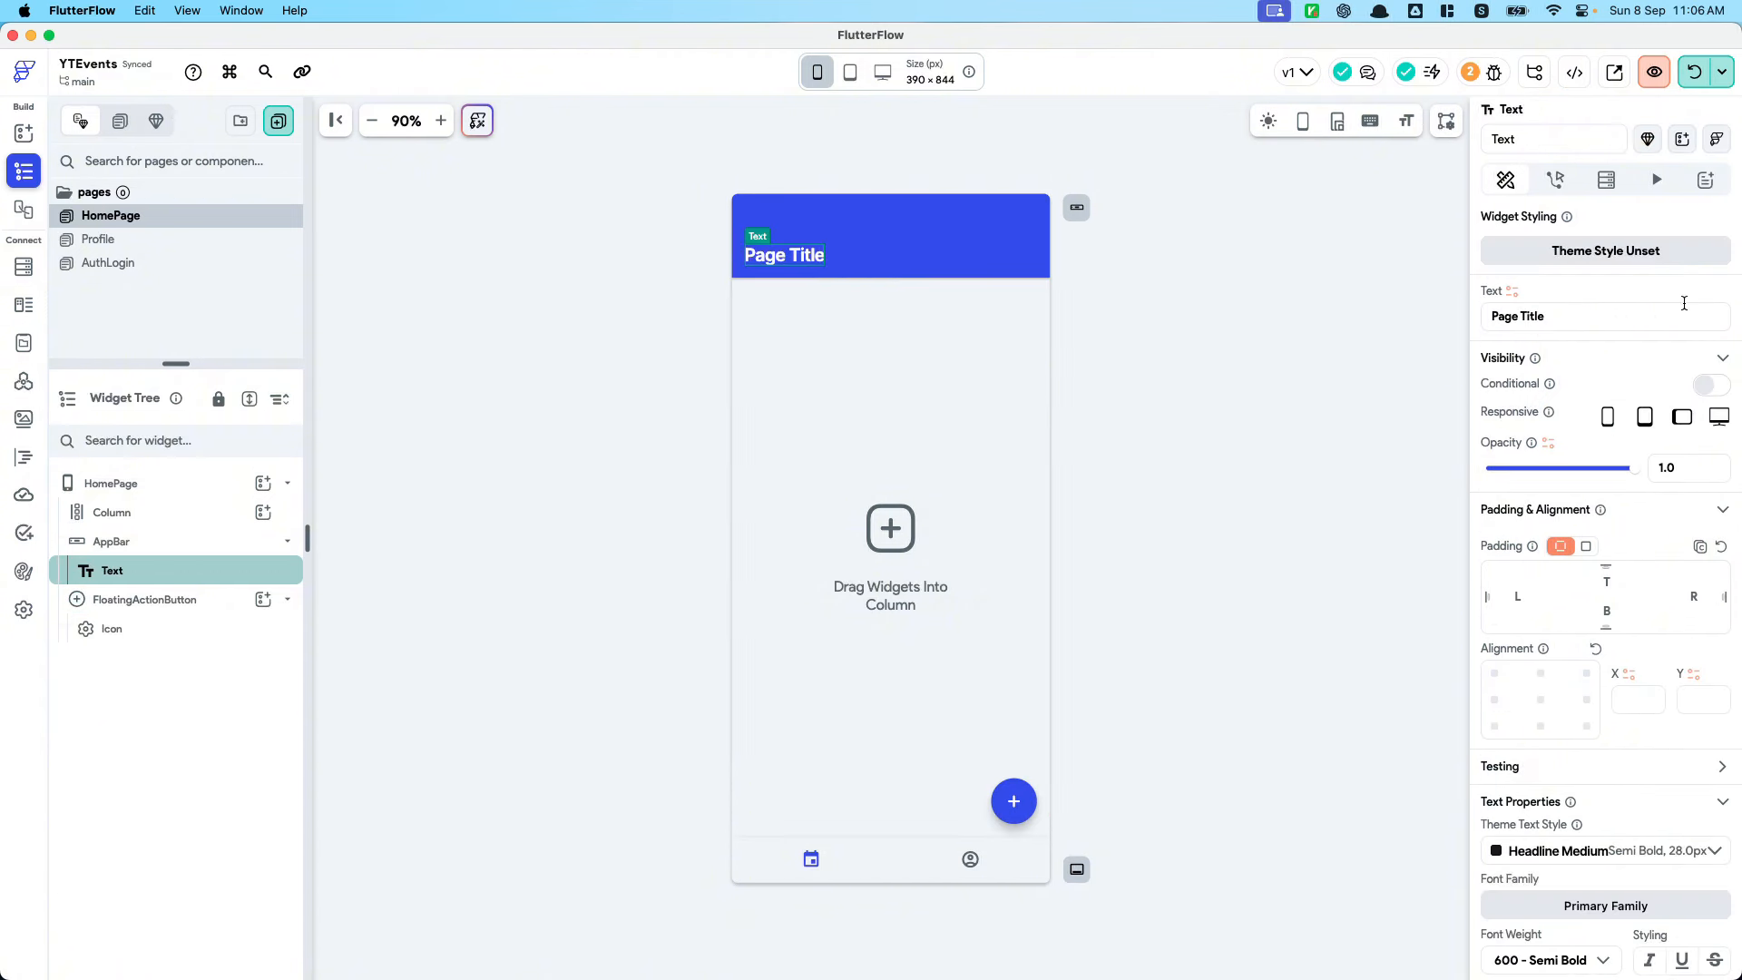
# Browse the new page templates, examining the create-form and event detail layouts for a suitable starting point
pyautogui.click(279, 121)
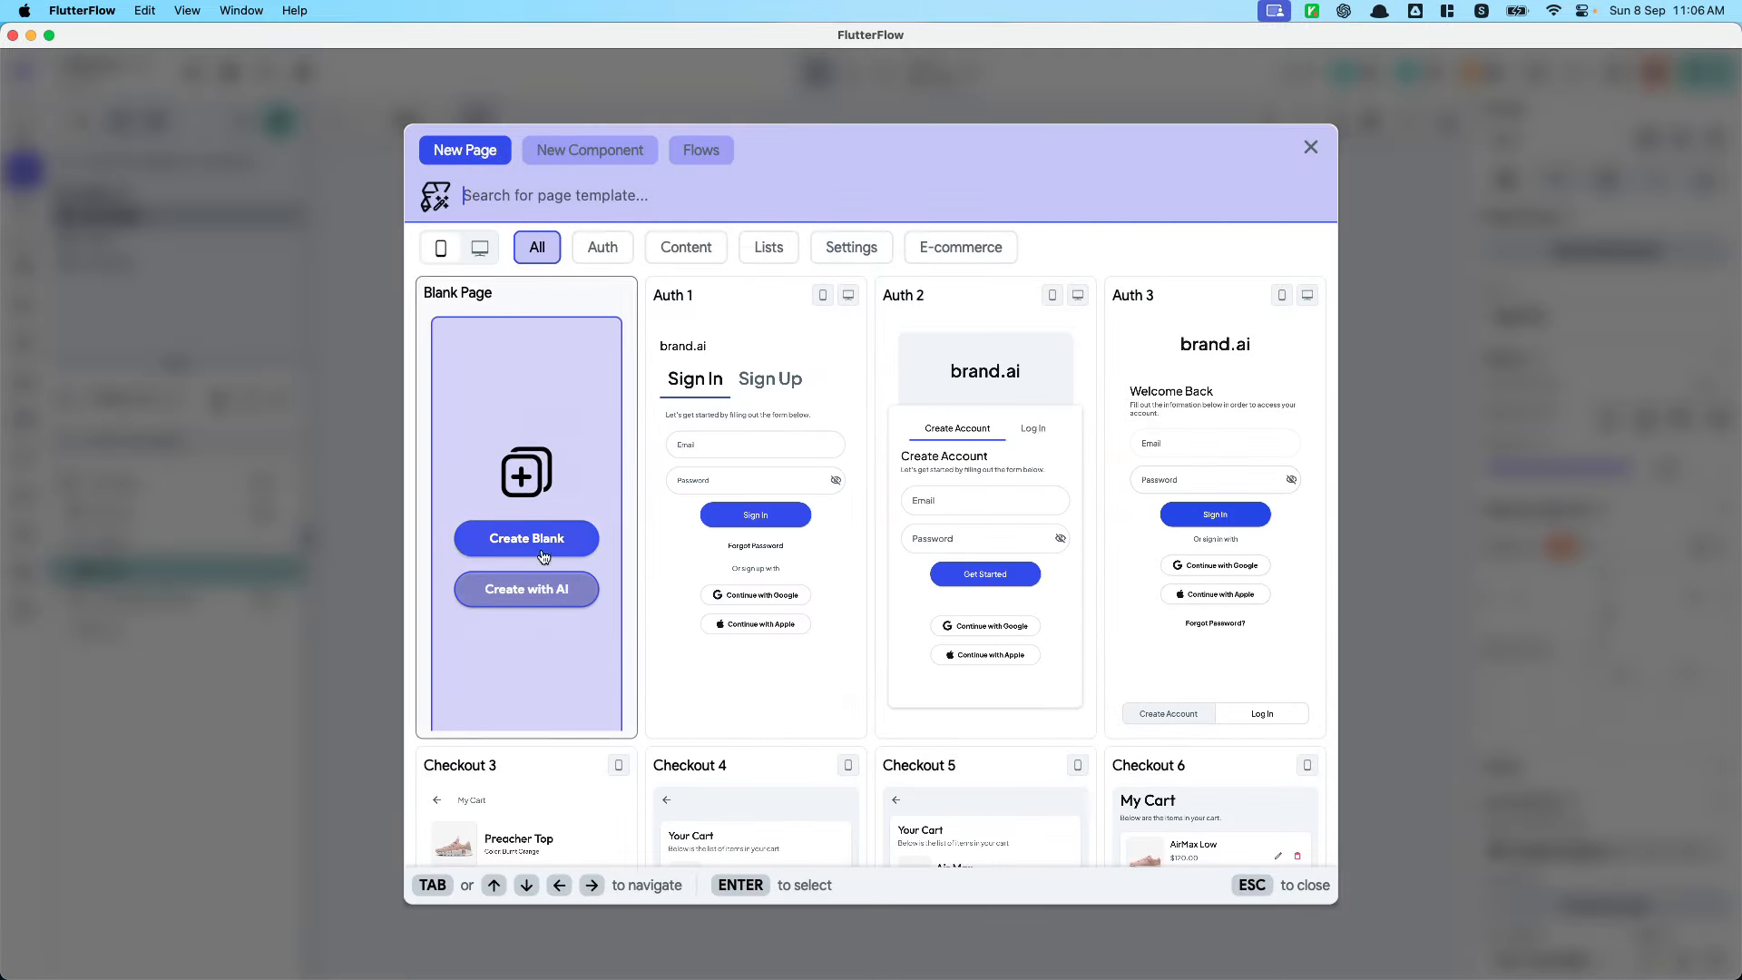
pyautogui.scroll(-10, 930, 585)
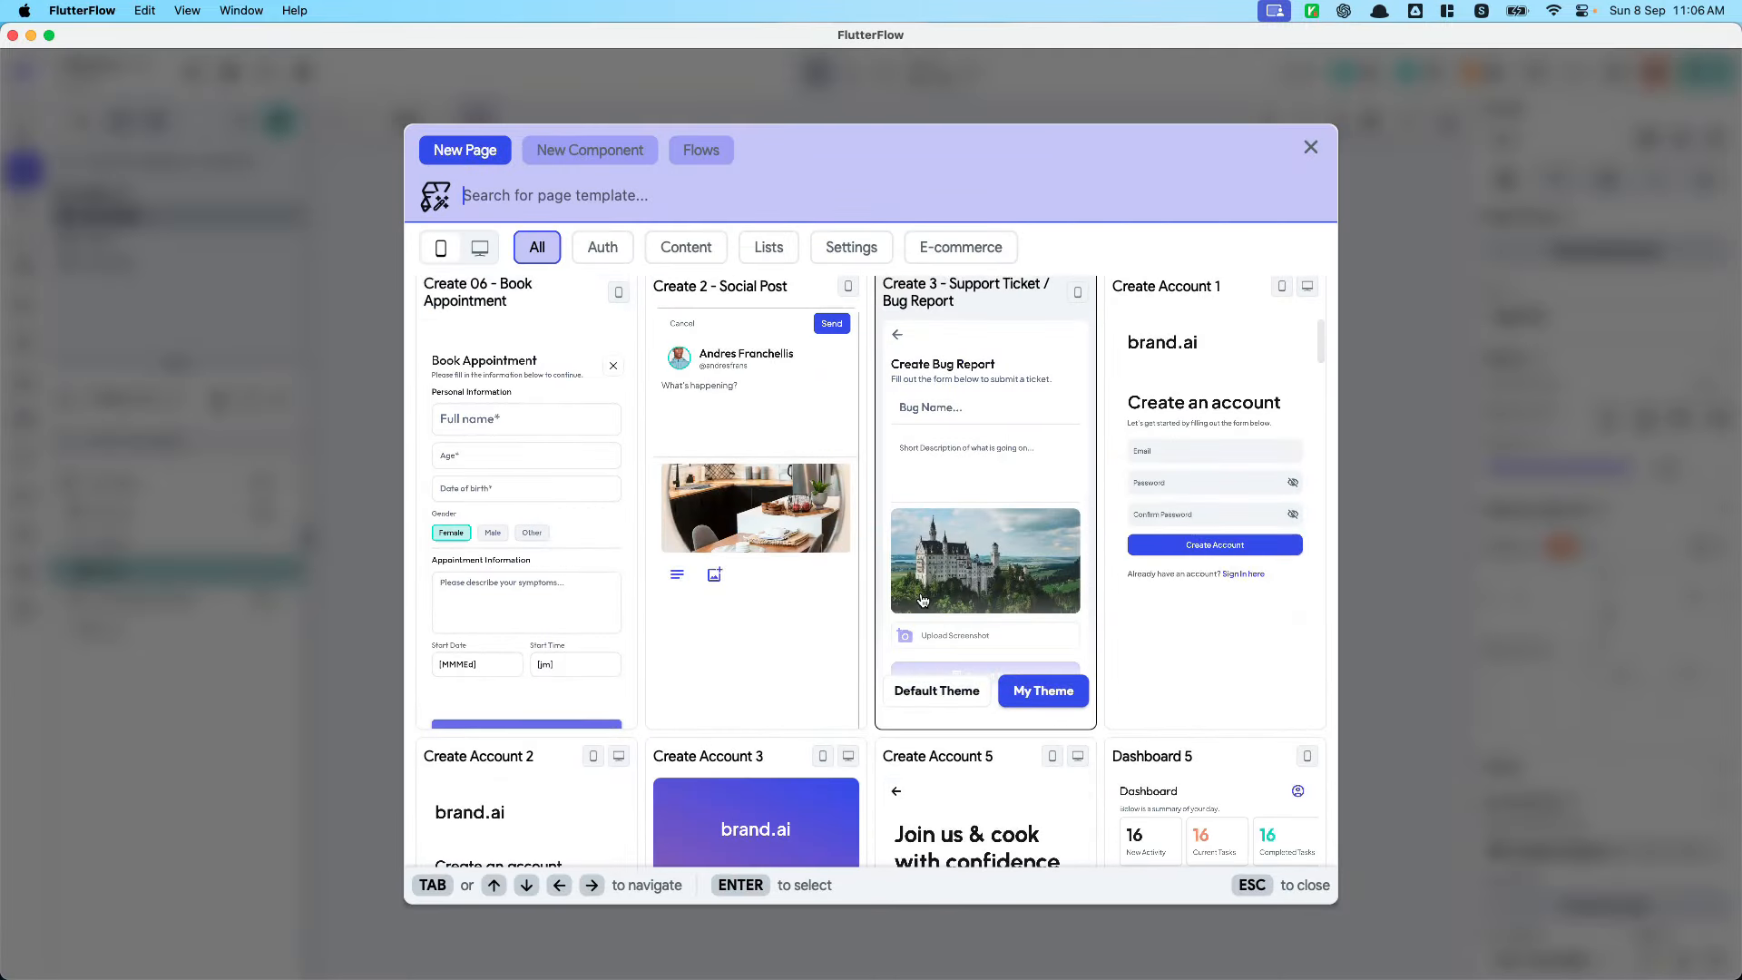
pyautogui.scroll(1, 922, 601)
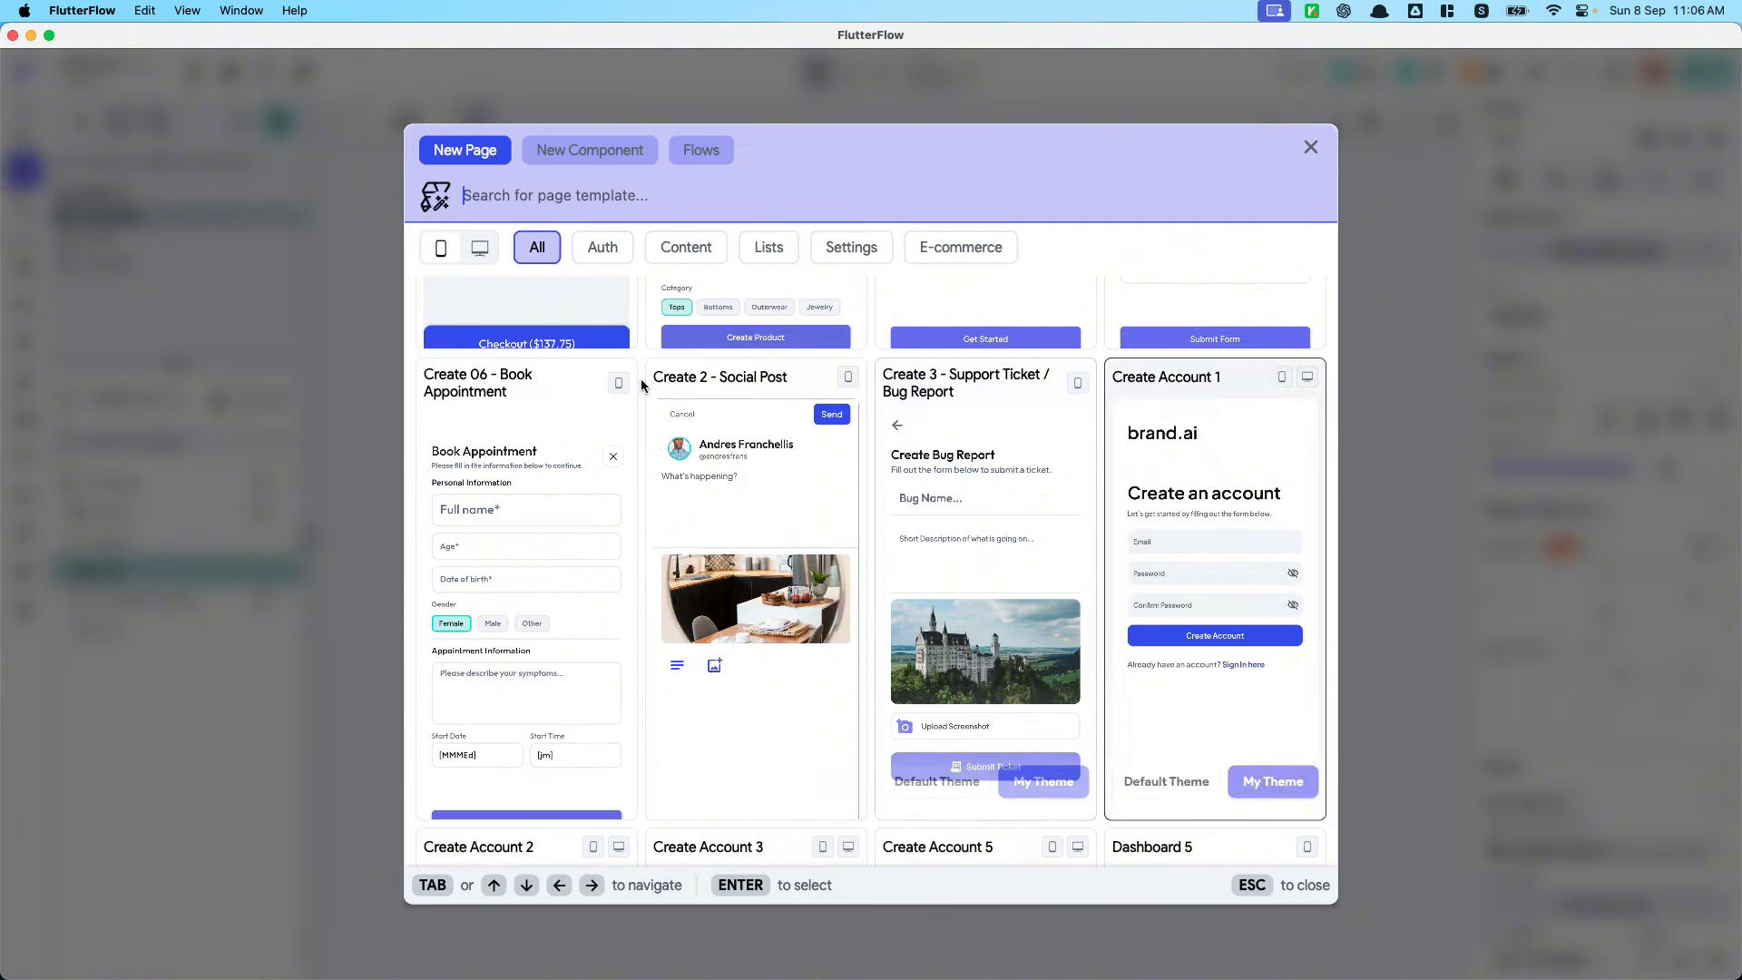
pyautogui.scroll(-10, 591, 590)
pyautogui.scroll(-6, 591, 590)
pyautogui.scroll(4, 591, 590)
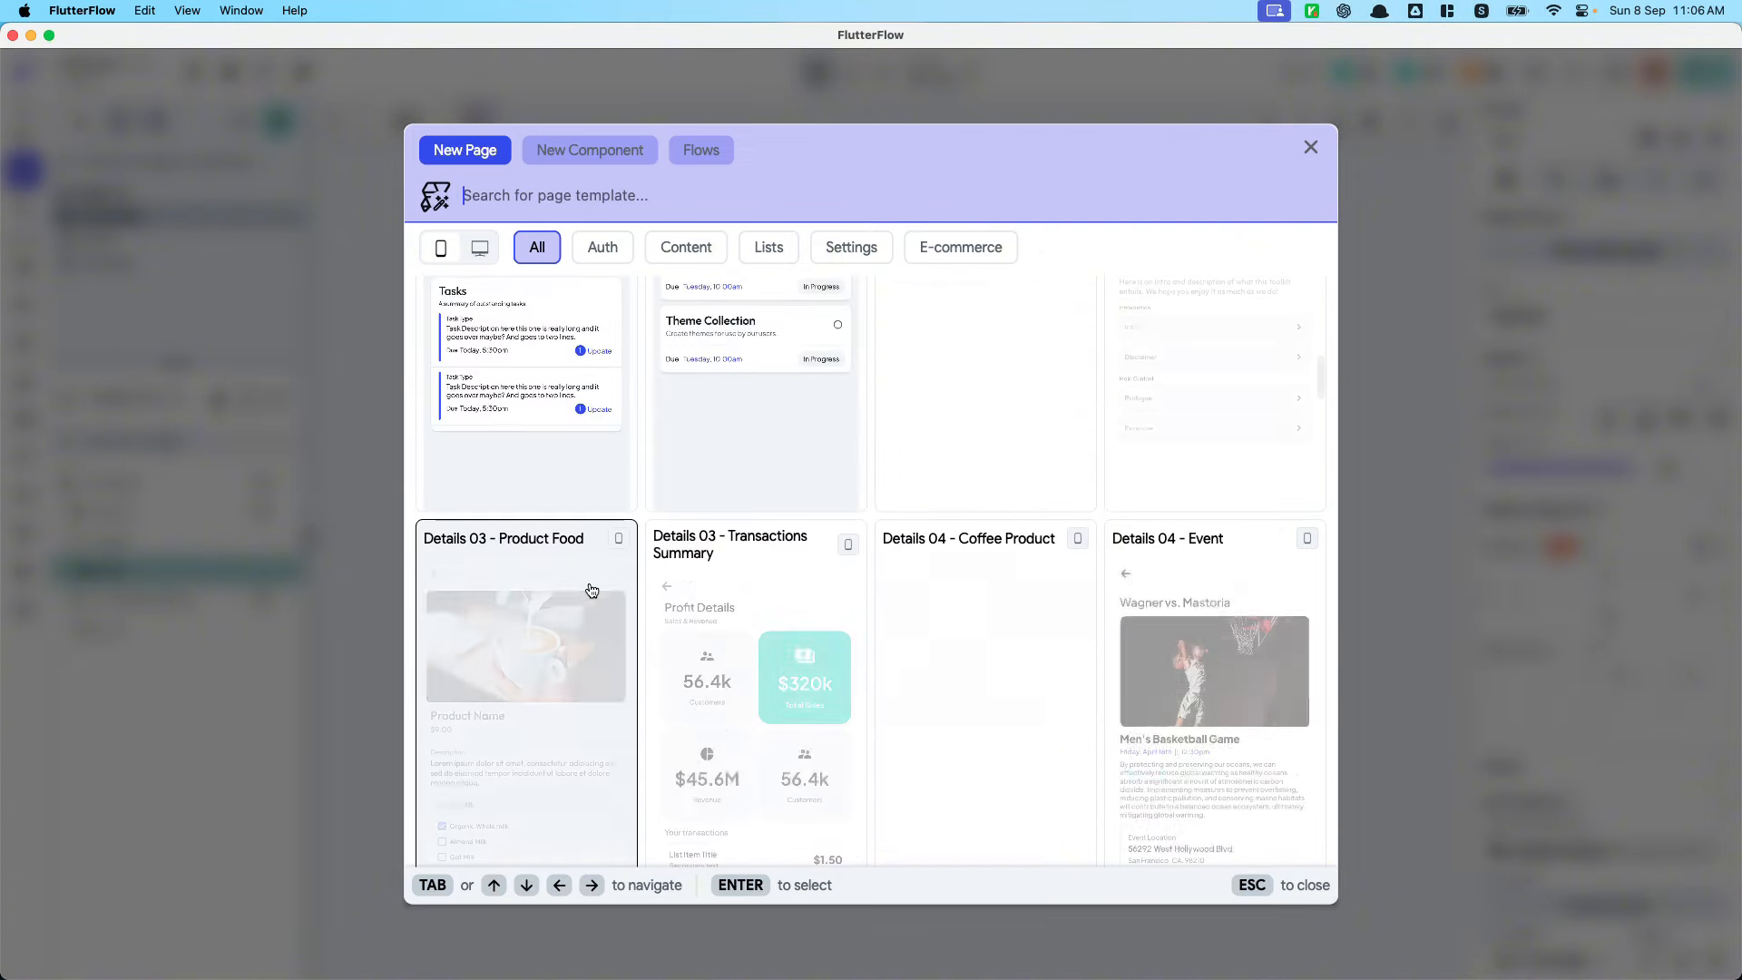
pyautogui.scroll(6, 591, 590)
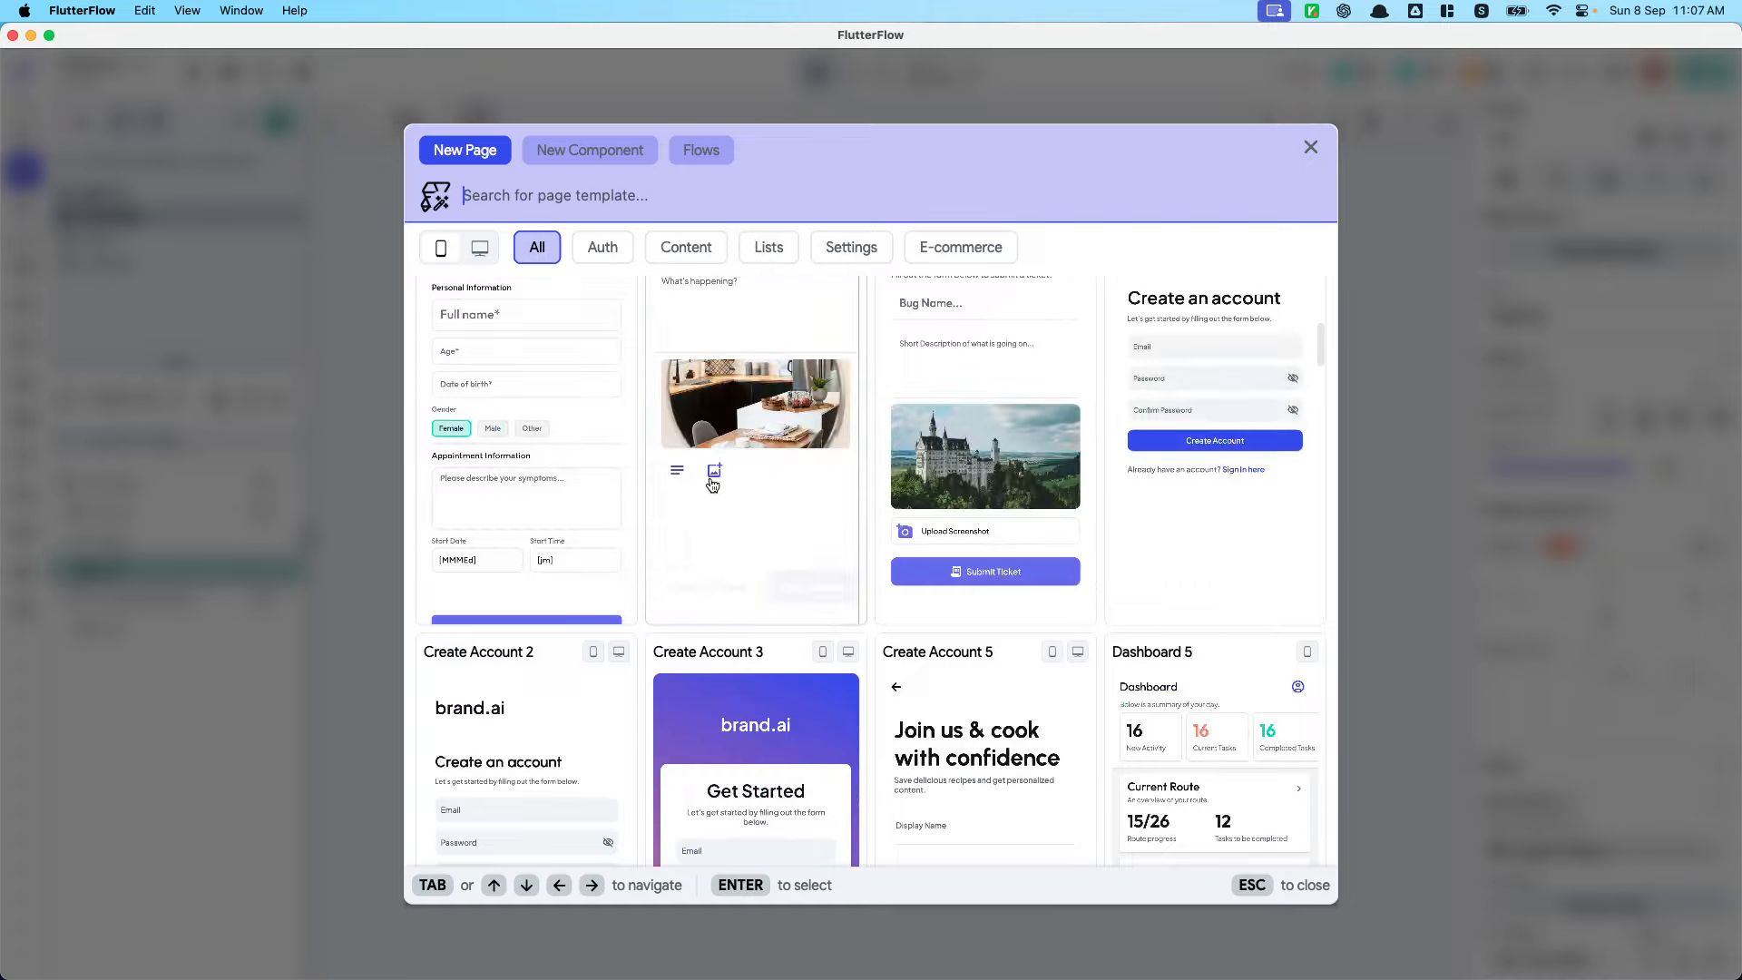
pyautogui.scroll(-6, 608, 670)
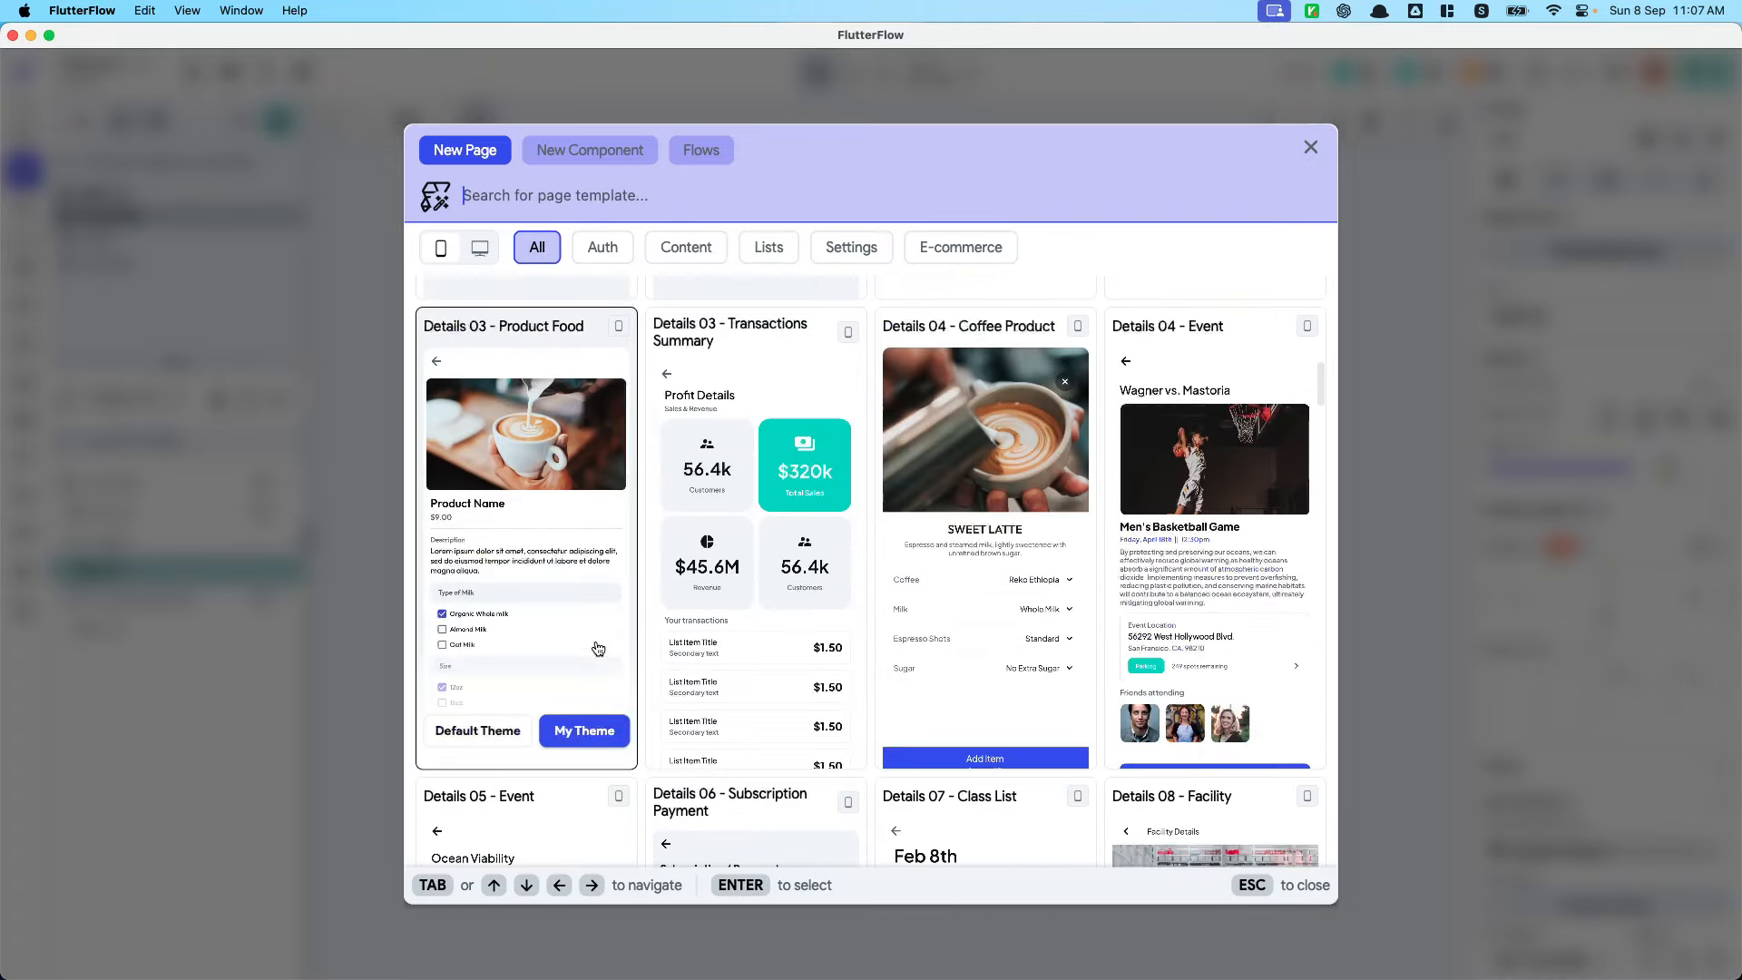
pyautogui.scroll(10, 594, 653)
pyautogui.scroll(-3, 591, 599)
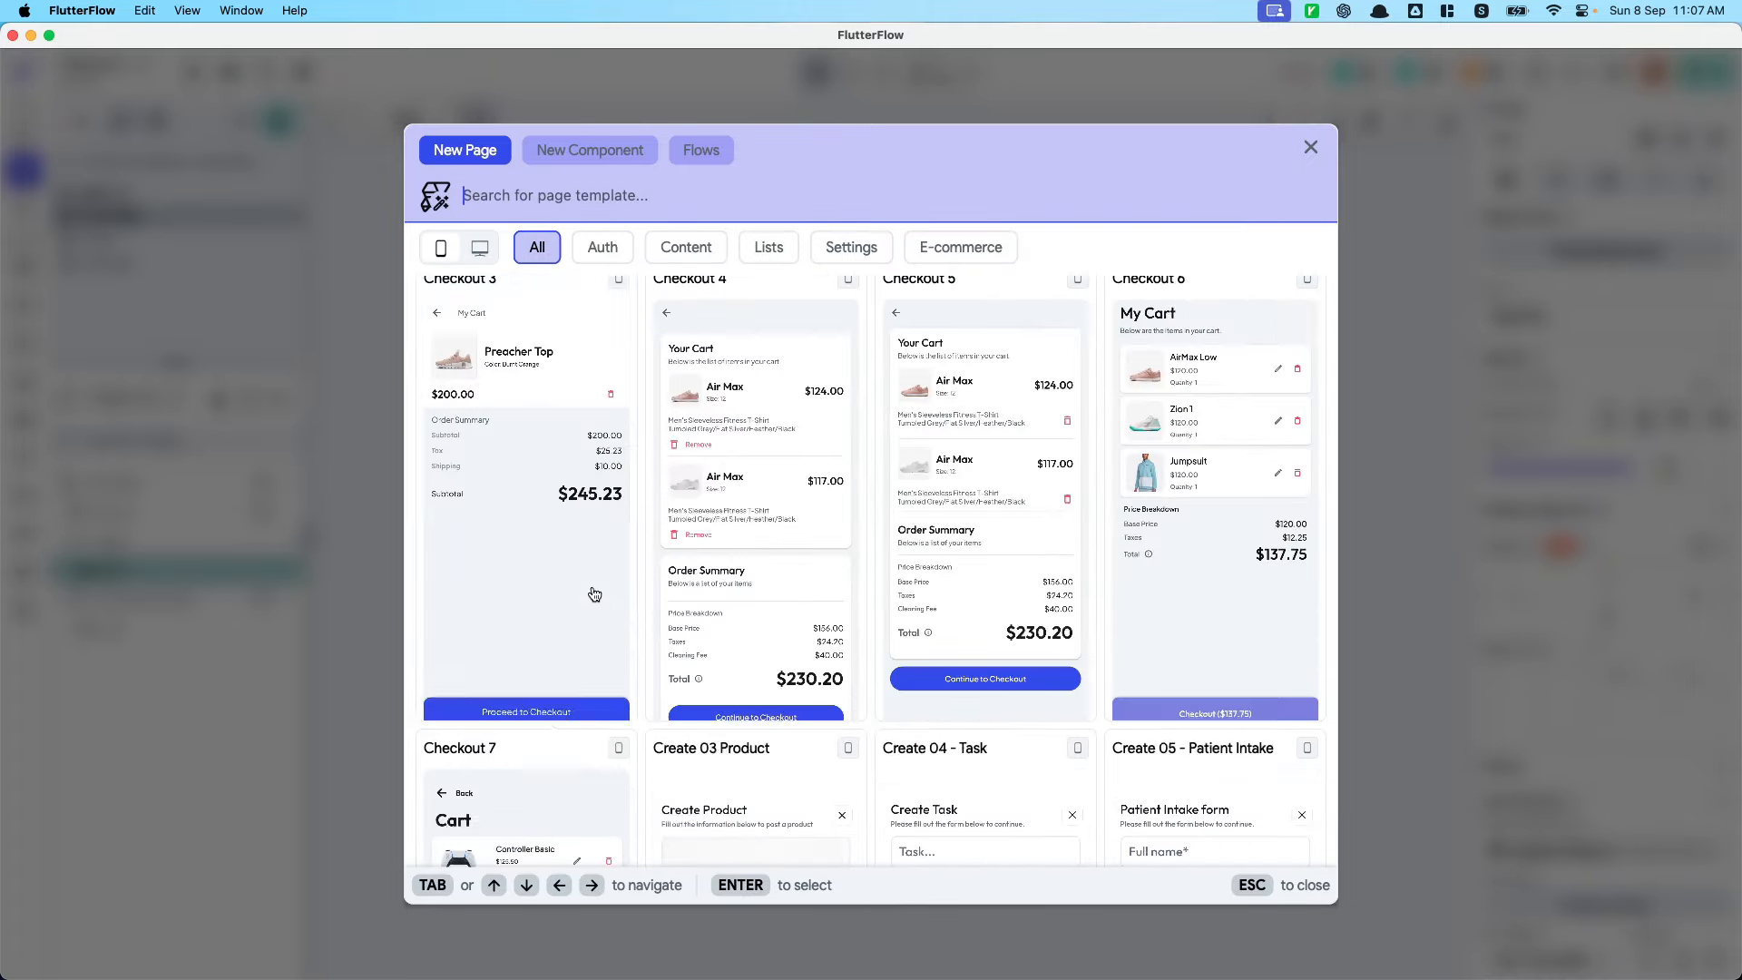
pyautogui.scroll(3, 595, 610)
# Create a new page from the blank template, named createNewEvent
pyautogui.click(524, 539)
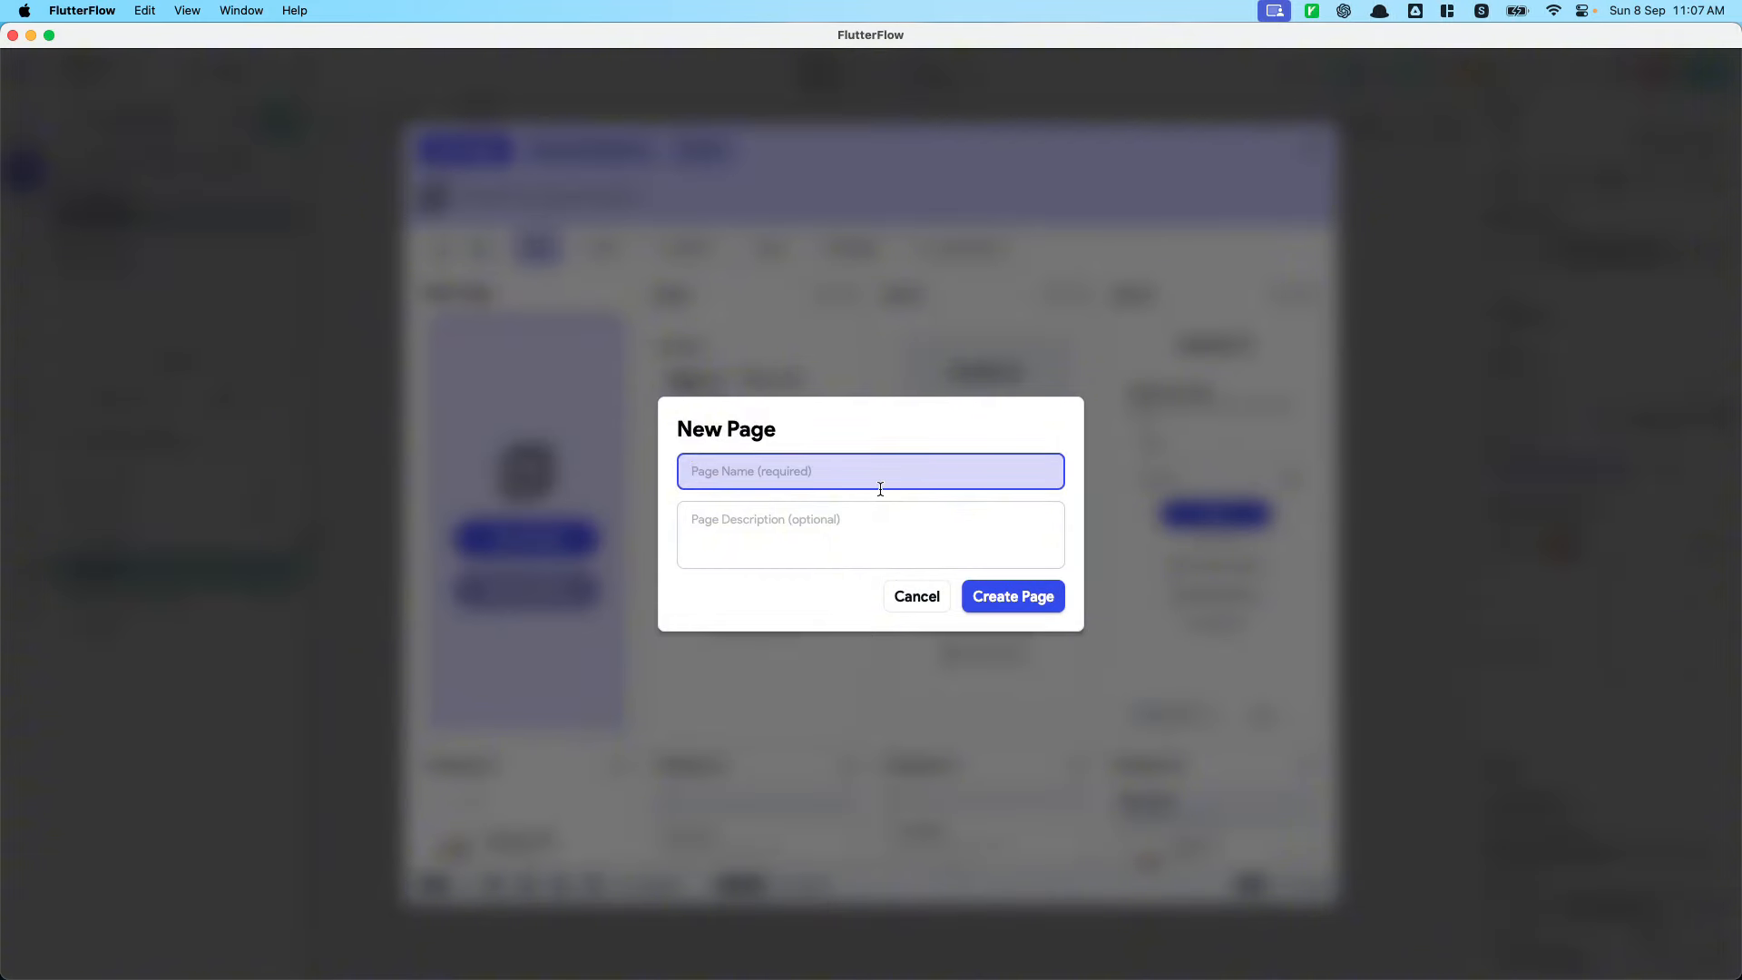
pyautogui.write('Crate')
pyautogui.press('super+a')
pyautogui.write('createNewE')
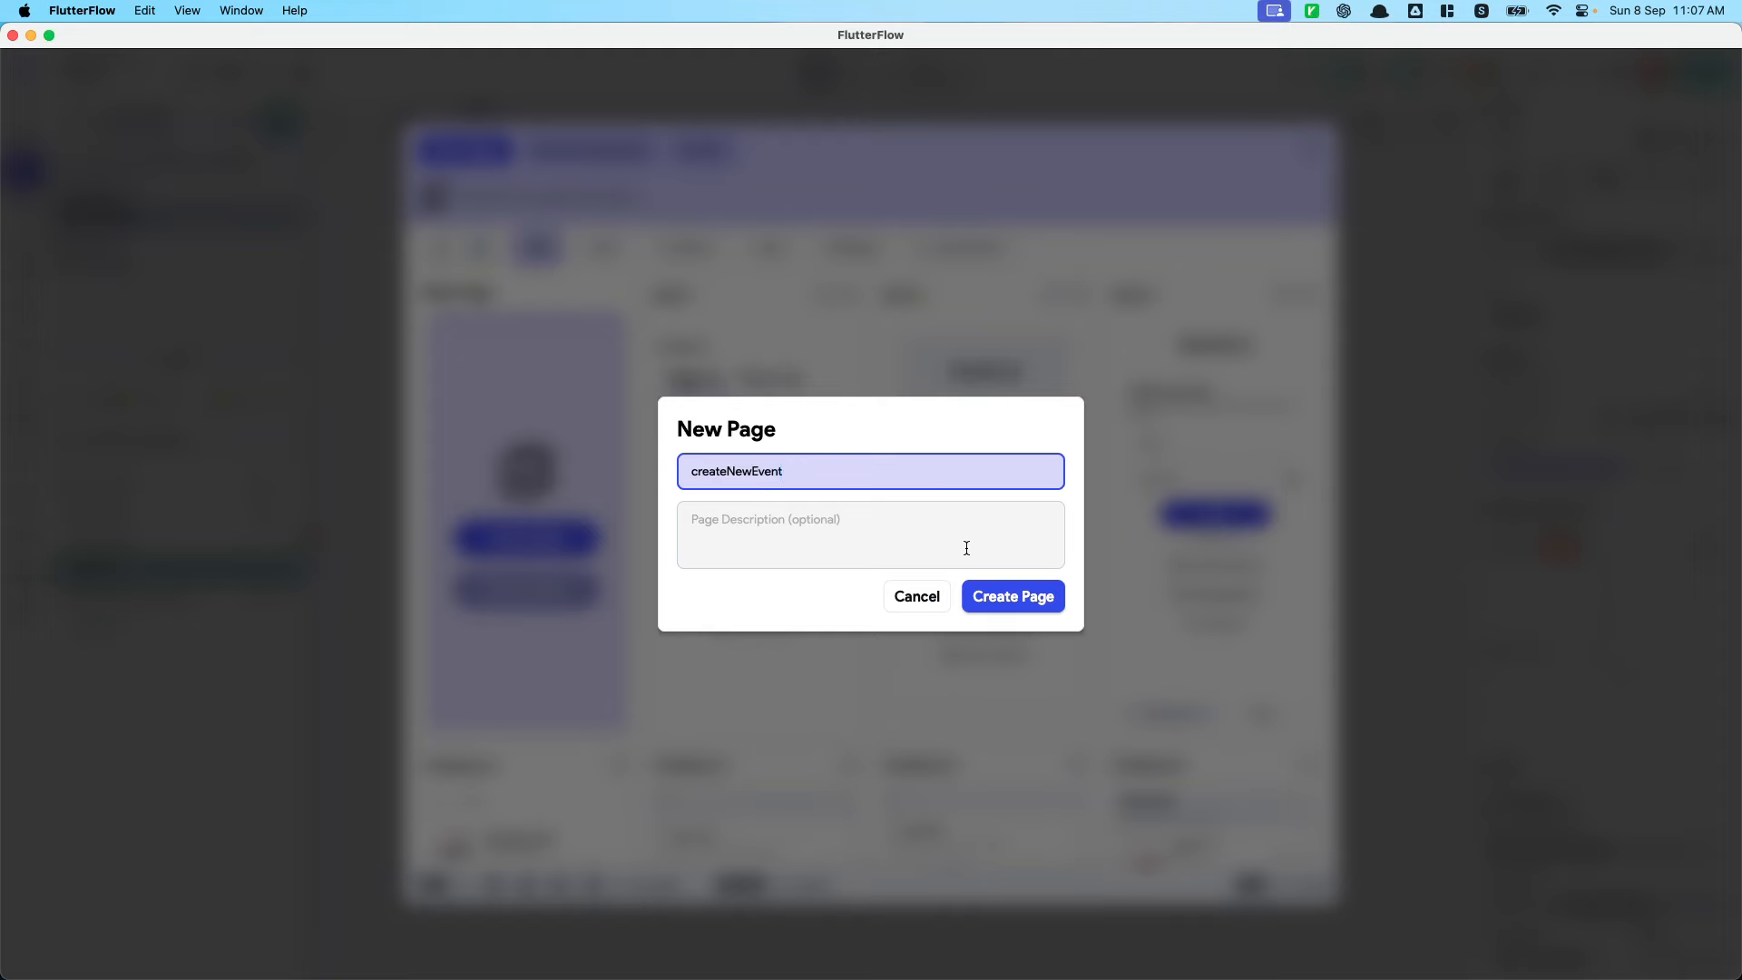
pyautogui.click(982, 597)
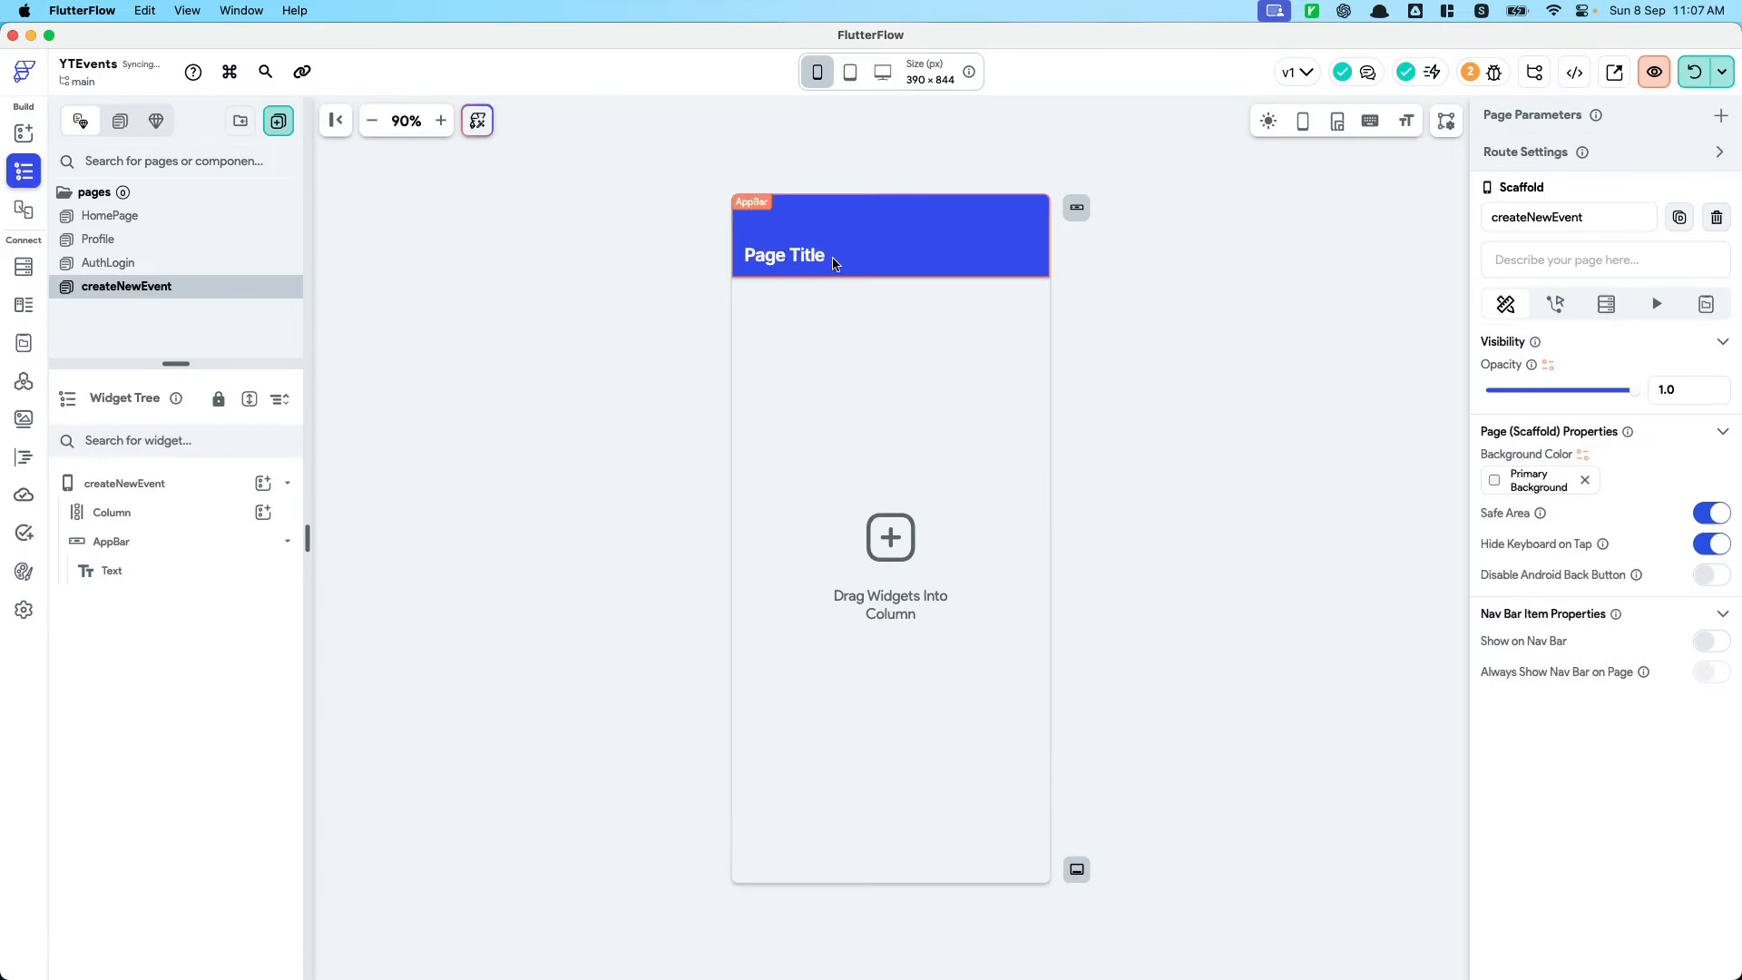
# Set the AppBar title text of the createNewEvent page to "Create New Eevnt"
pyautogui.click(784, 255)
pyautogui.write('Create -New E')
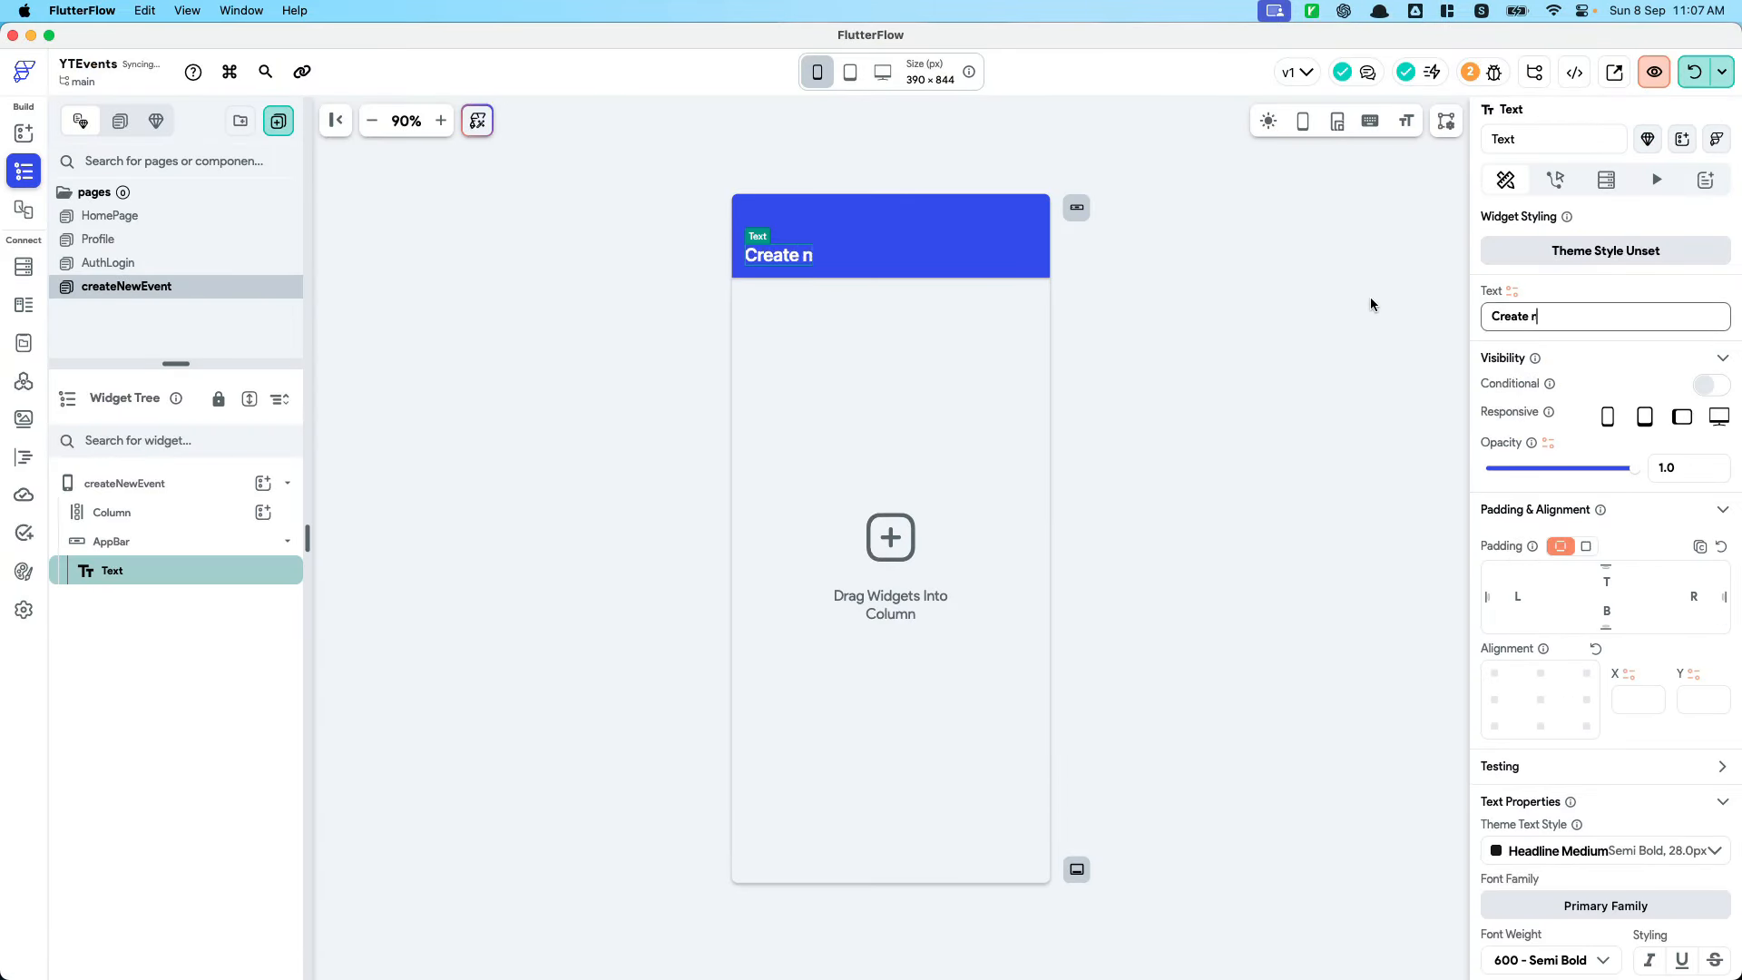
pyautogui.press('BackSpace')
pyautogui.press('BackSpace')
pyautogui.press('BackSpace')
pyautogui.press('BackSpace')
pyautogui.press('BackSpace')
pyautogui.press('BackSpace')
pyautogui.write('New Eevnt')
# Check the schema fields of the Firestore events collection for the inputs the event form needs
pyautogui.click(222, 517)
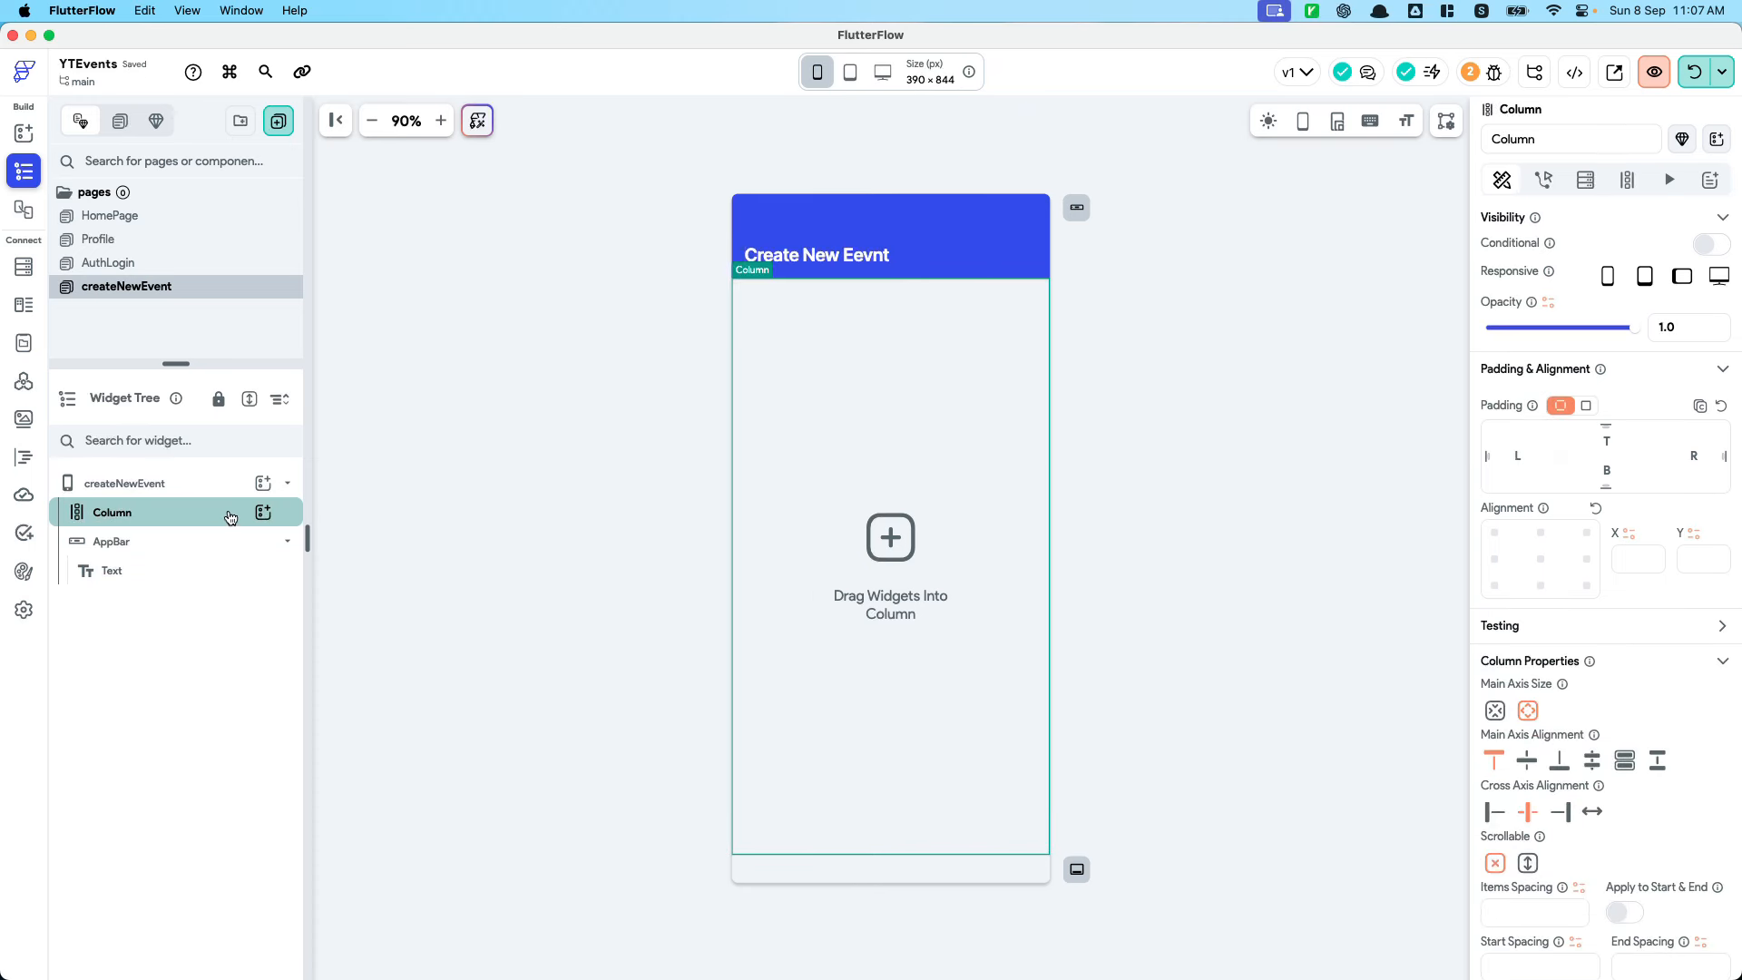
pyautogui.click(23, 266)
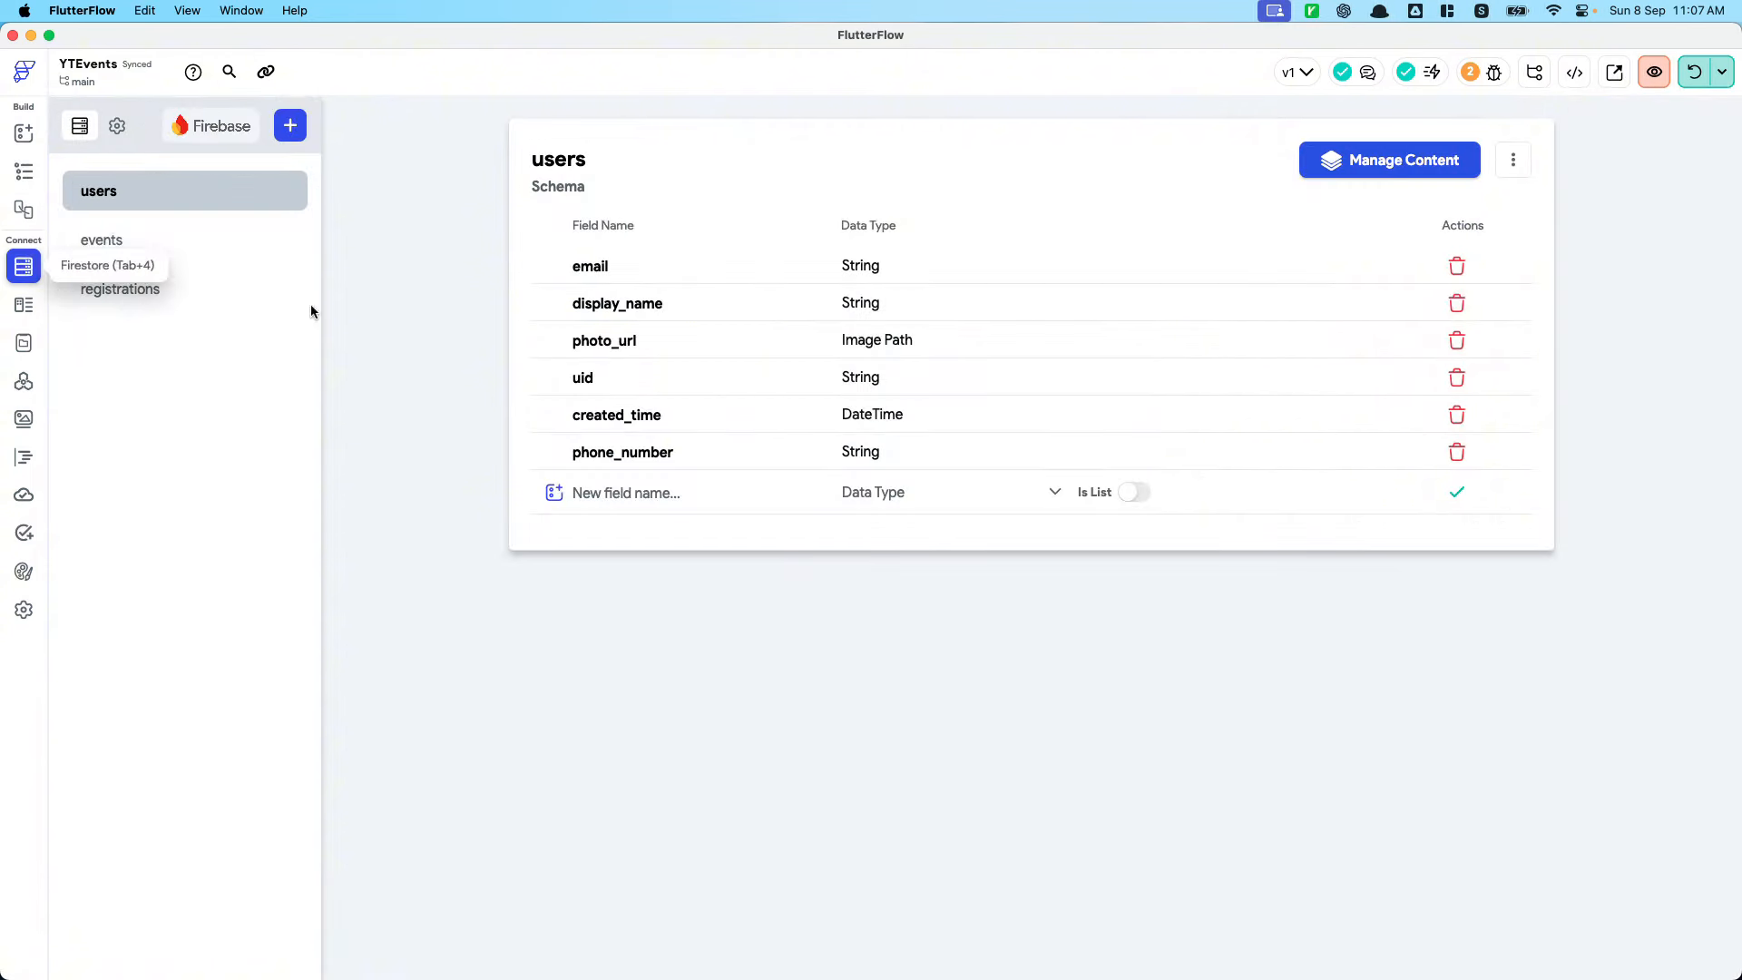
pyautogui.click(109, 254)
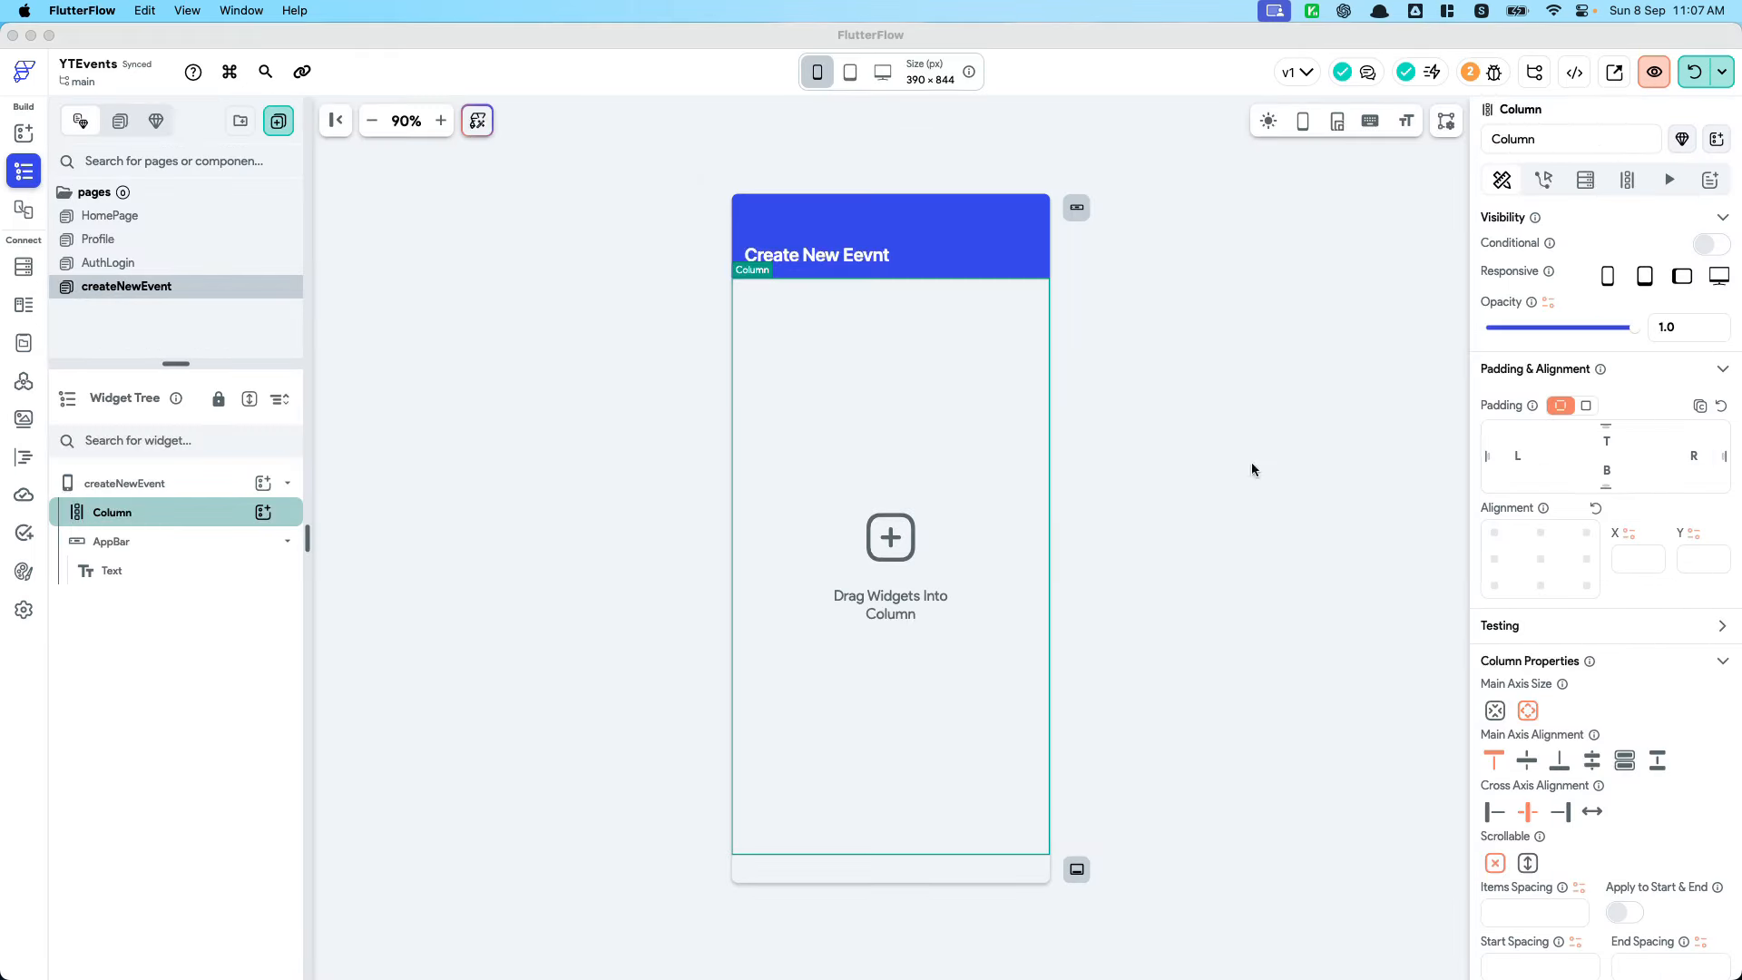
# Add a TextField to the createNewEvent page's Column
pyautogui.click(262, 513)
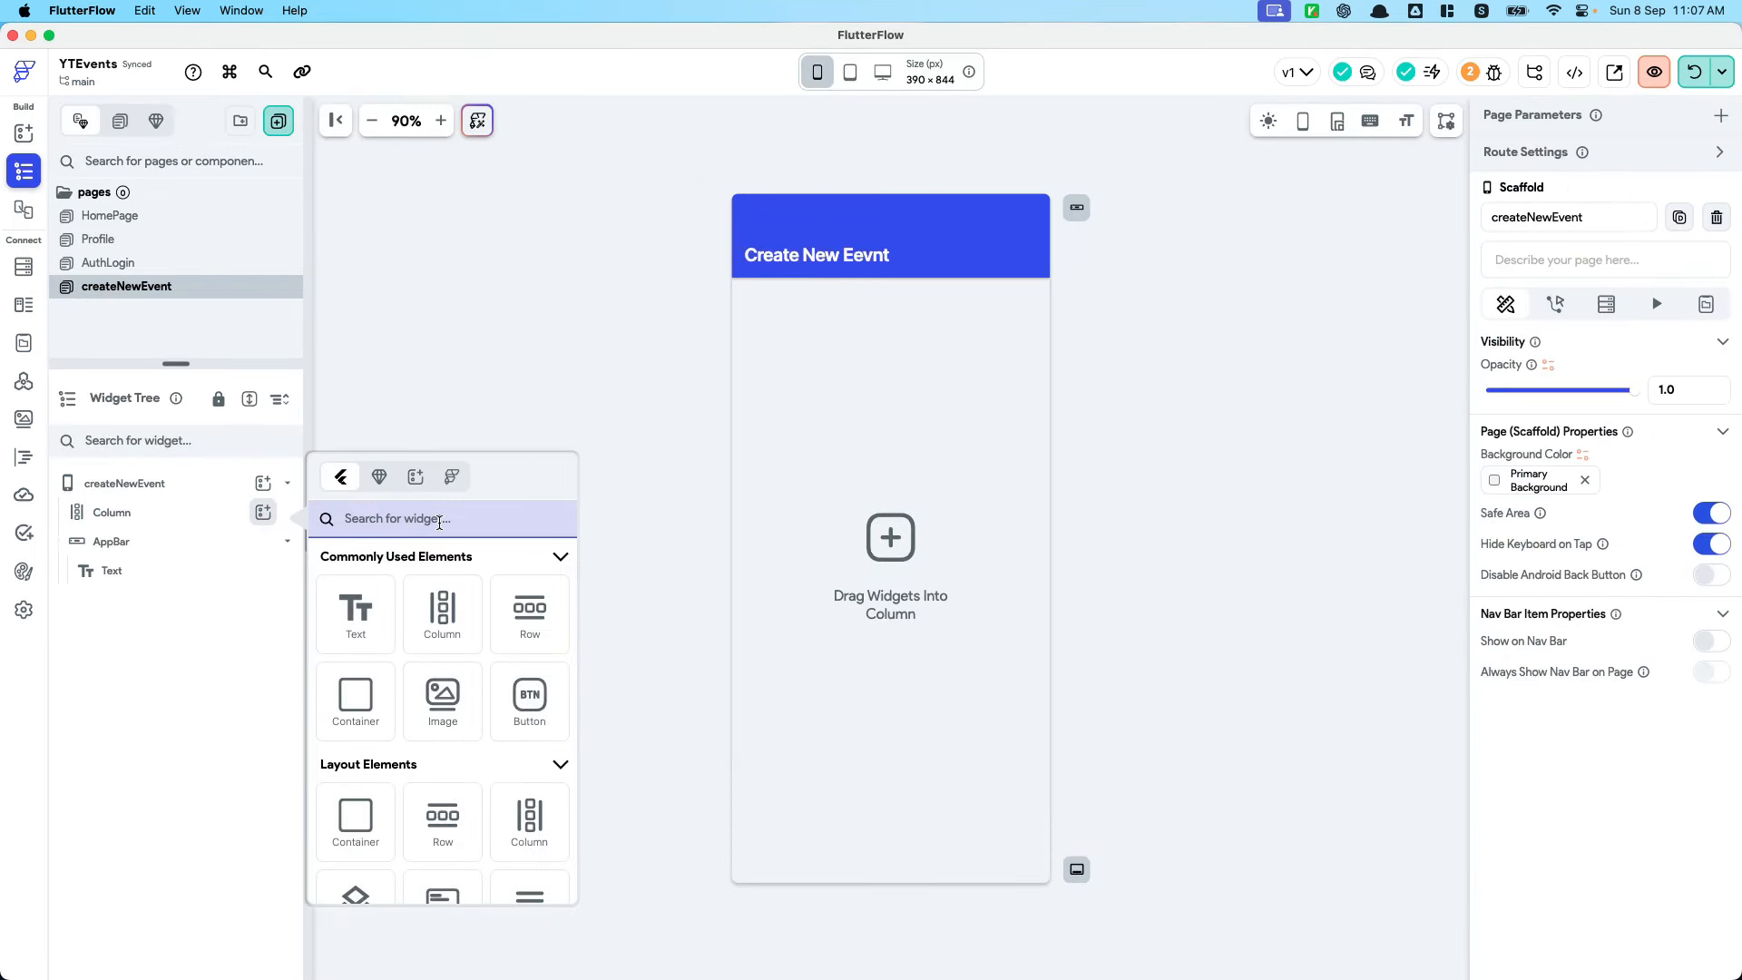
pyautogui.write('form')
pyautogui.press('BackSpace')
pyautogui.press('BackSpace')
pyautogui.press('BackSpace')
pyautogui.press('BackSpace')
pyautogui.write('val')
pyautogui.press('BackSpace')
pyautogui.press('BackSpace')
pyautogui.press('BackSpace')
pyautogui.write('text')
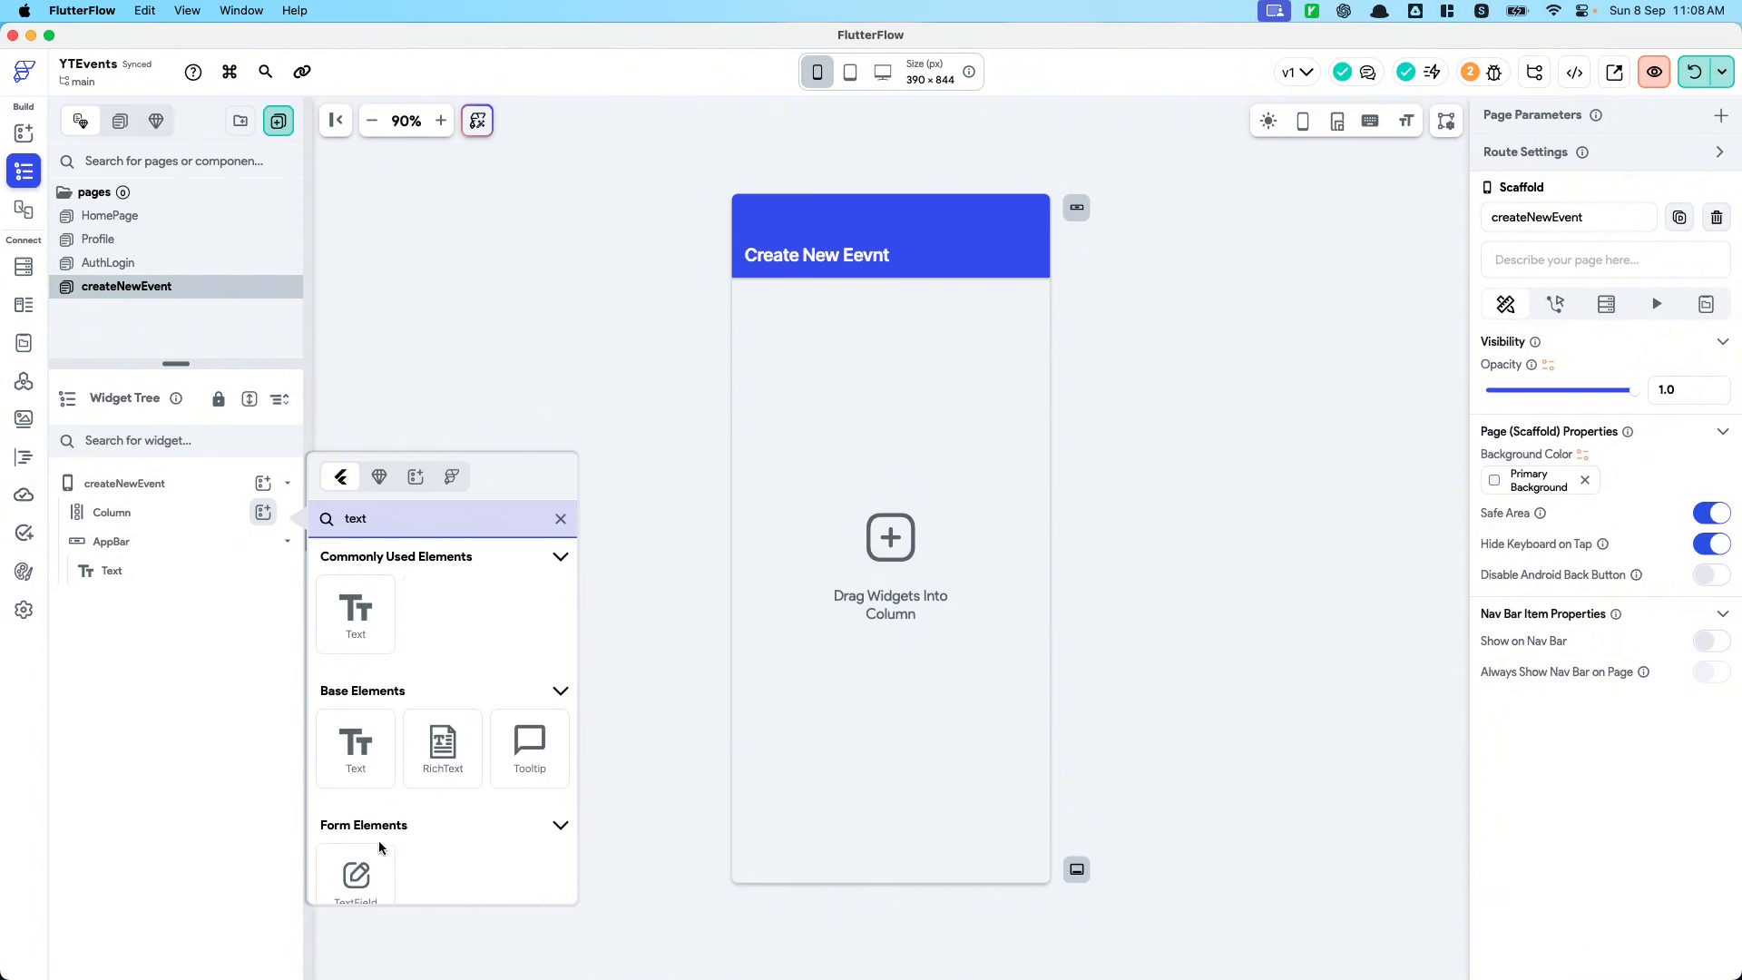
pyautogui.scroll(-1, 380, 847)
pyautogui.click(374, 848)
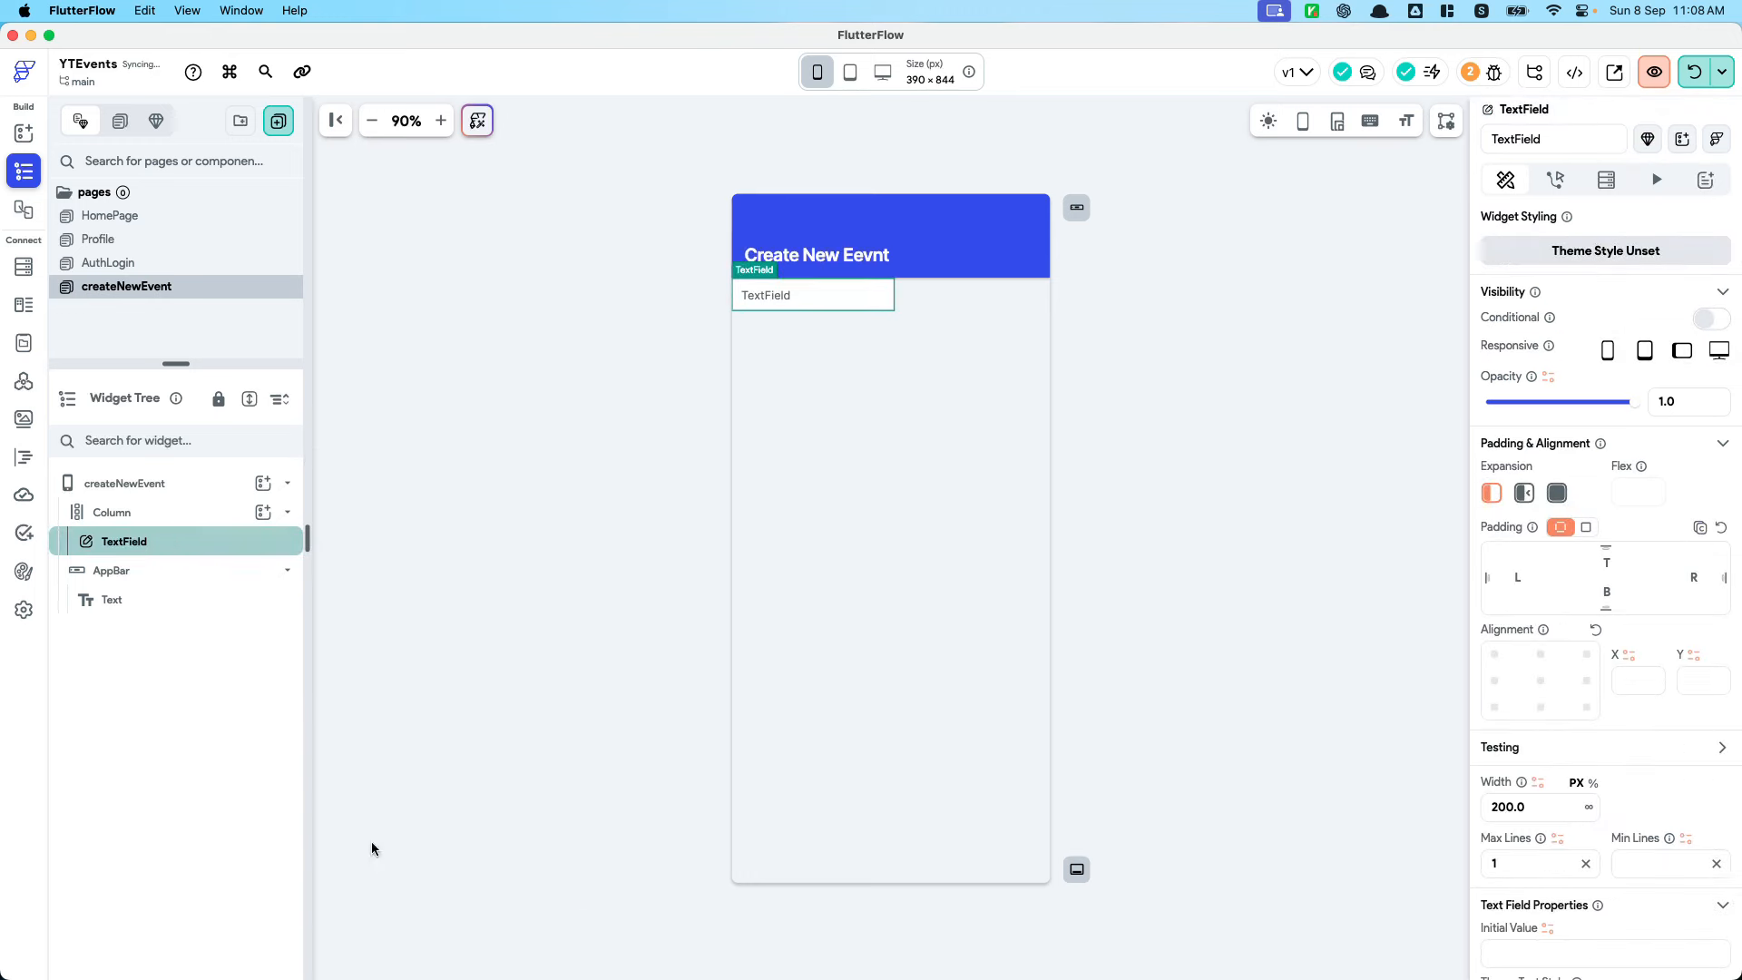
# Set the Column's start spacing to 12
pyautogui.click(203, 513)
pyautogui.scroll(-2, 1537, 803)
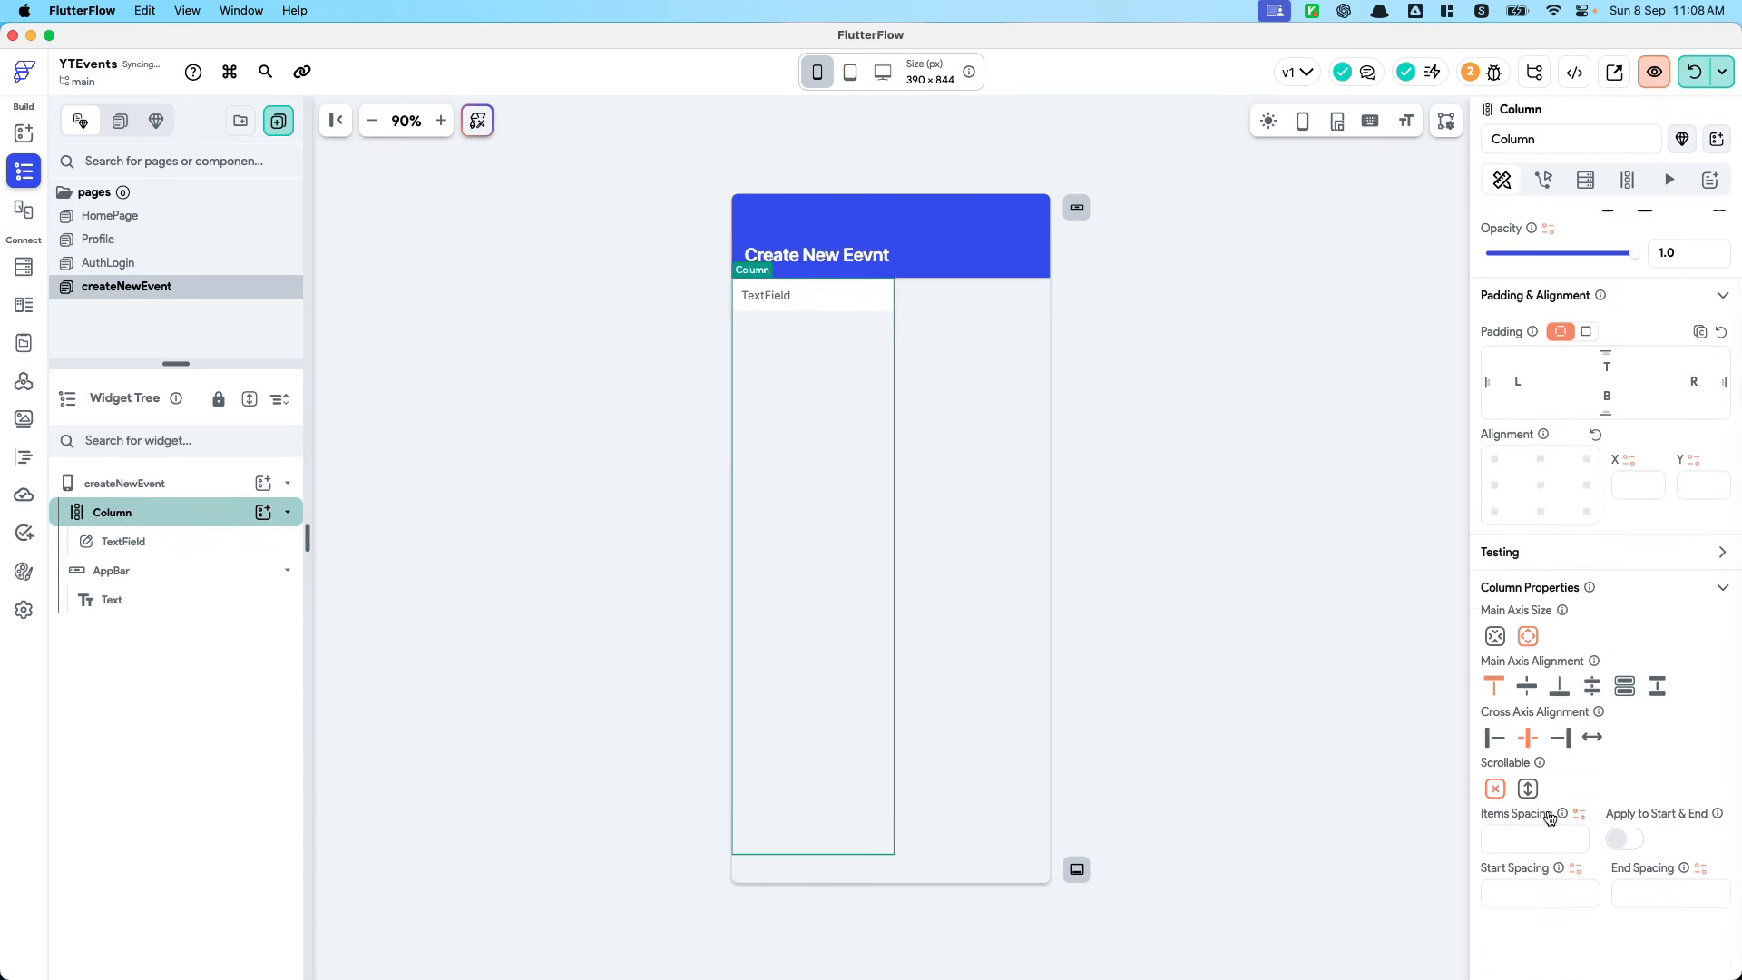
pyautogui.click(1549, 893)
pyautogui.write('12')
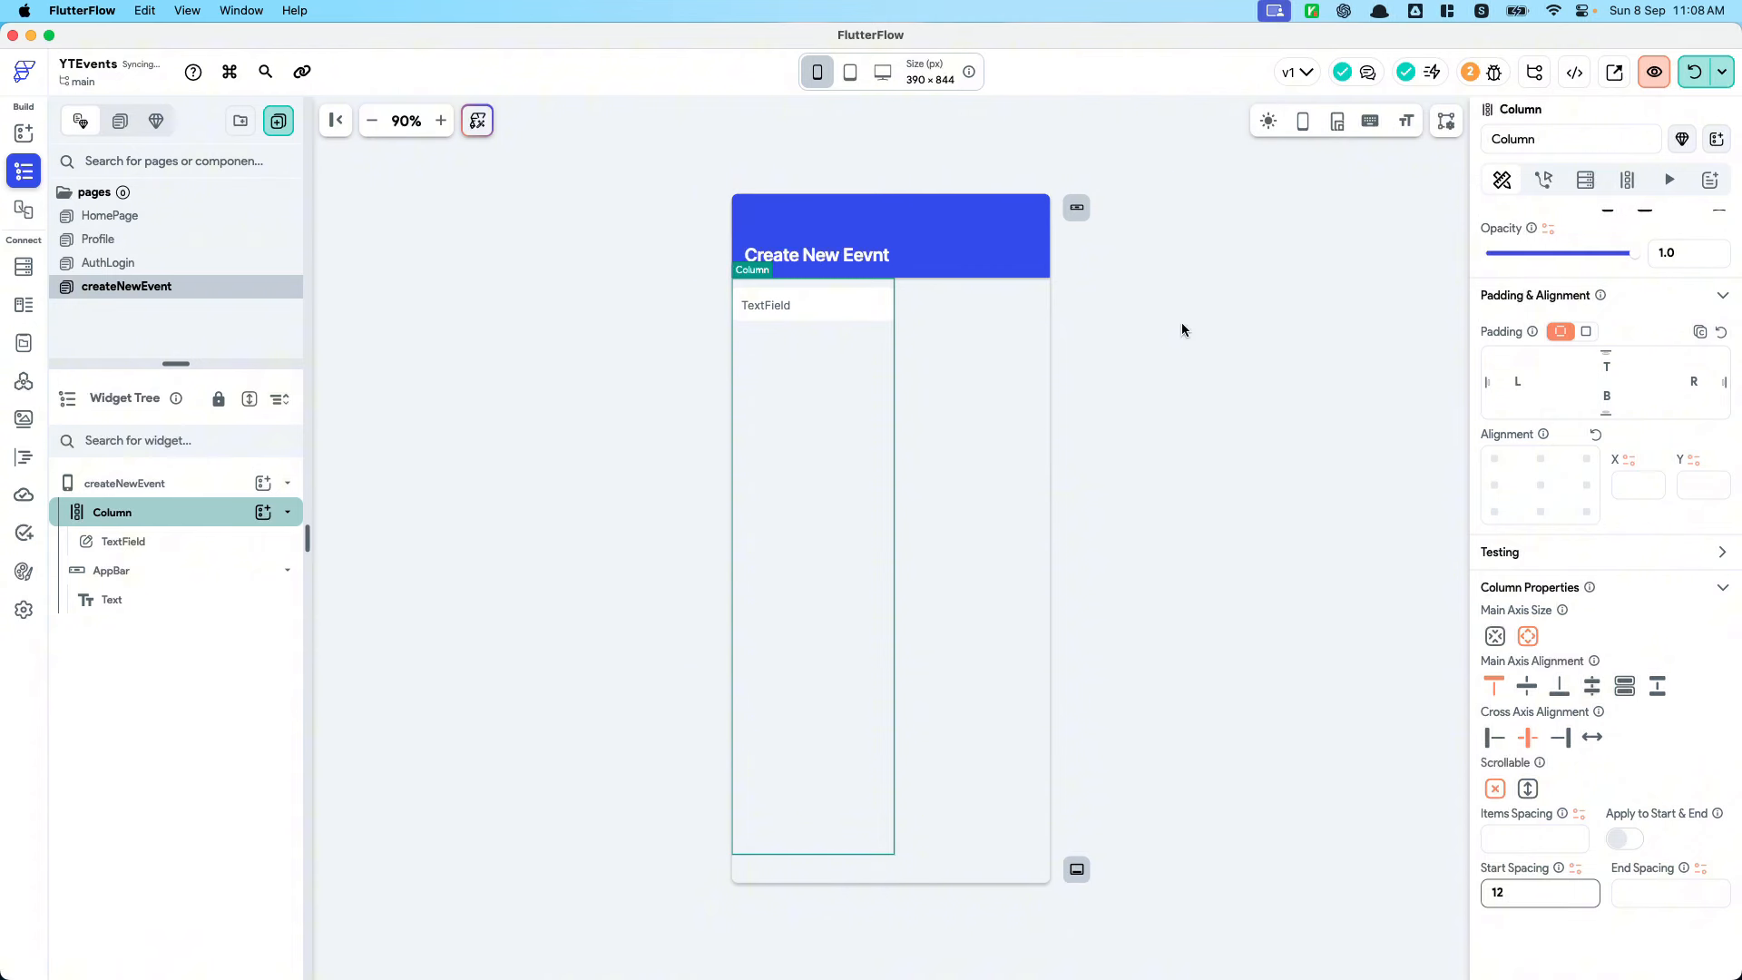
# Clear the createNewEvent page's background color and look over the TextField and Column properties
pyautogui.click(1020, 664)
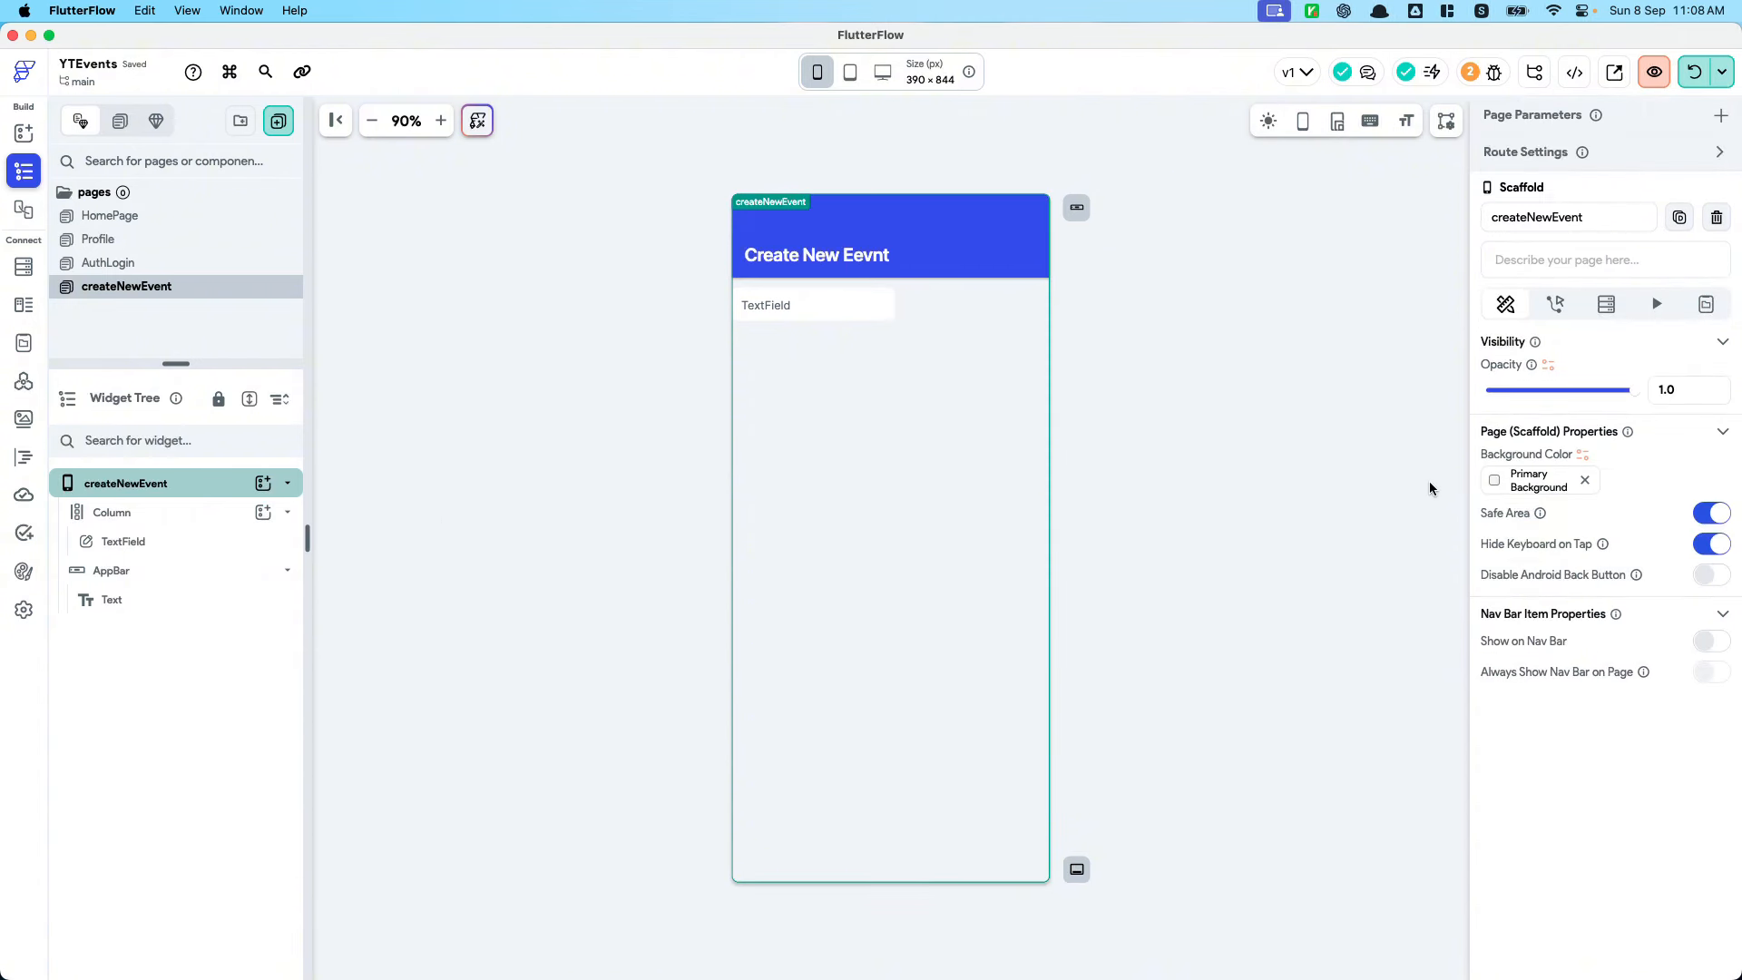
pyautogui.click(1583, 479)
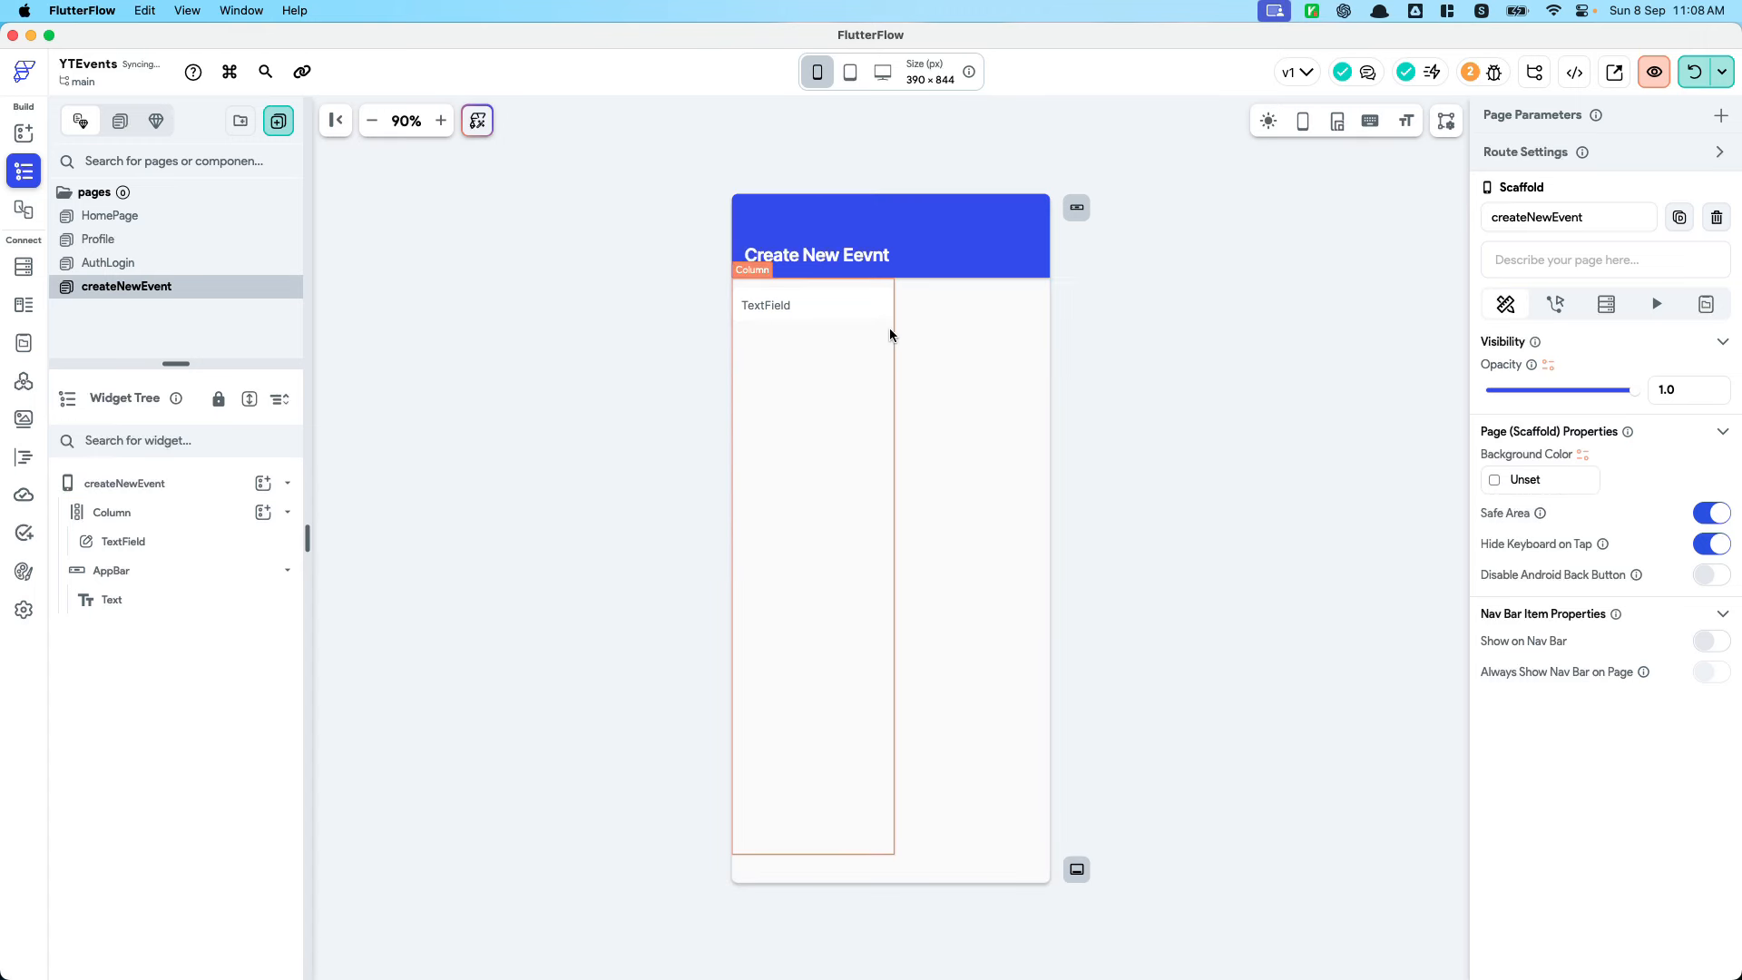
pyautogui.click(872, 306)
pyautogui.scroll(-4, 1598, 771)
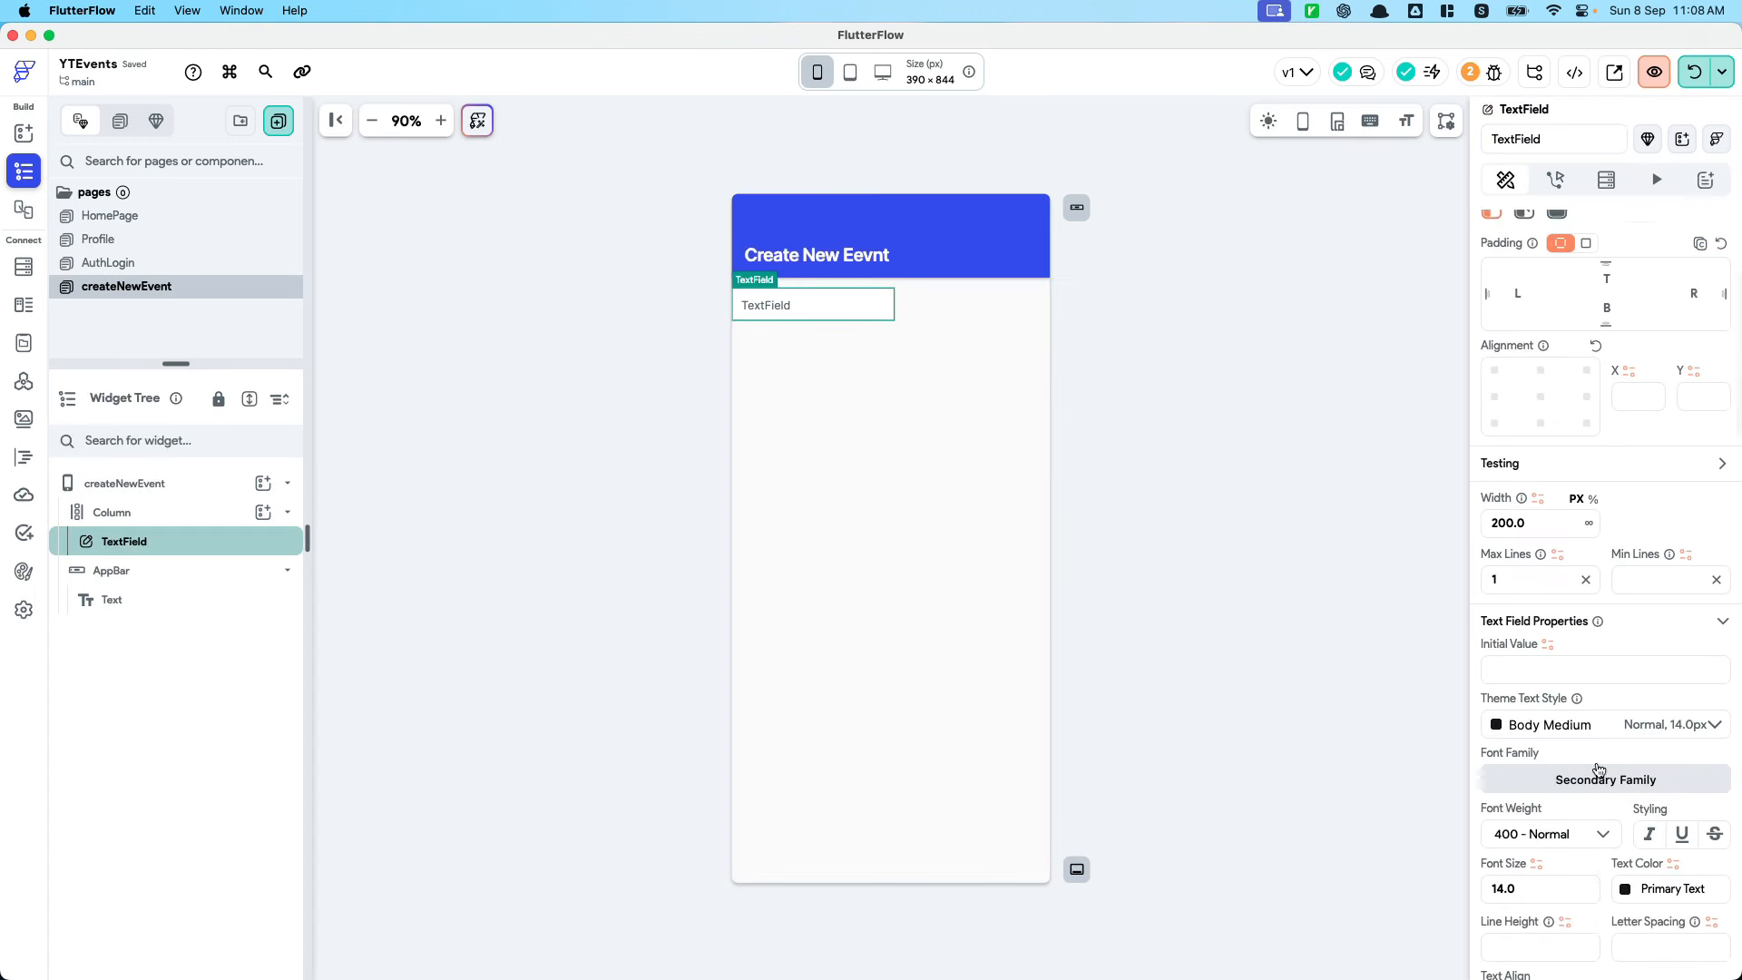
pyautogui.click(1159, 543)
pyautogui.click(102, 515)
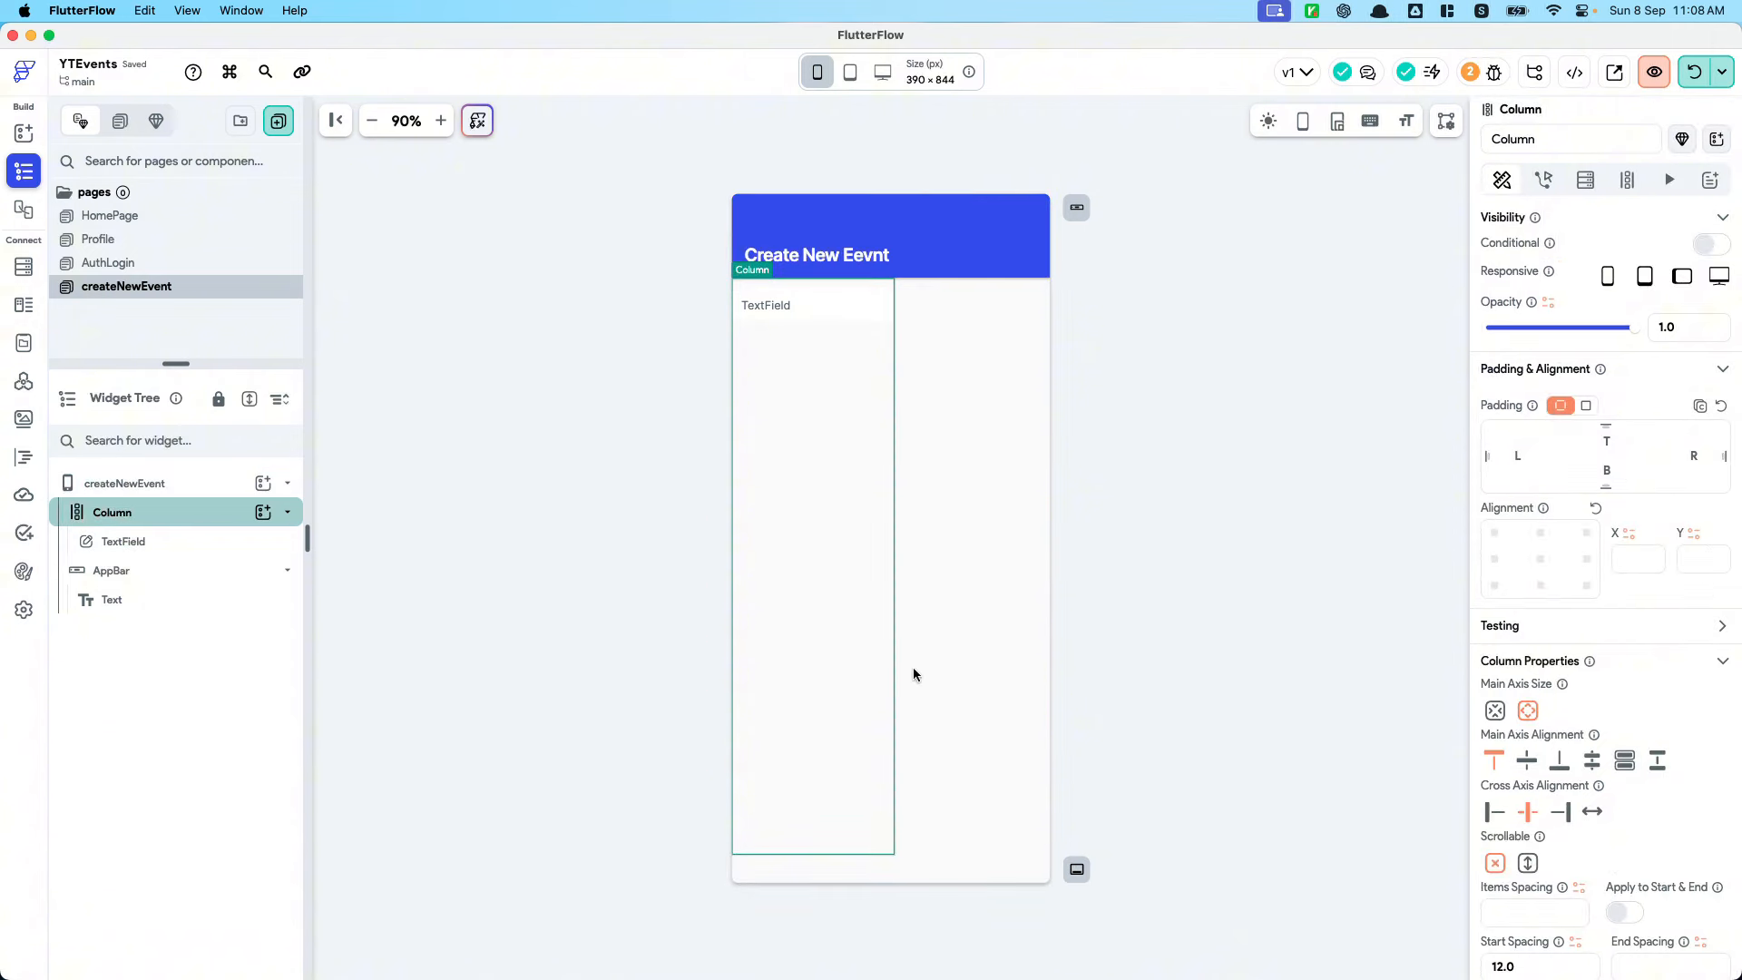
pyautogui.scroll(-2, 1606, 853)
# Set the createNewEvent page's background color to the theme's Secondary Background
pyautogui.click(1388, 783)
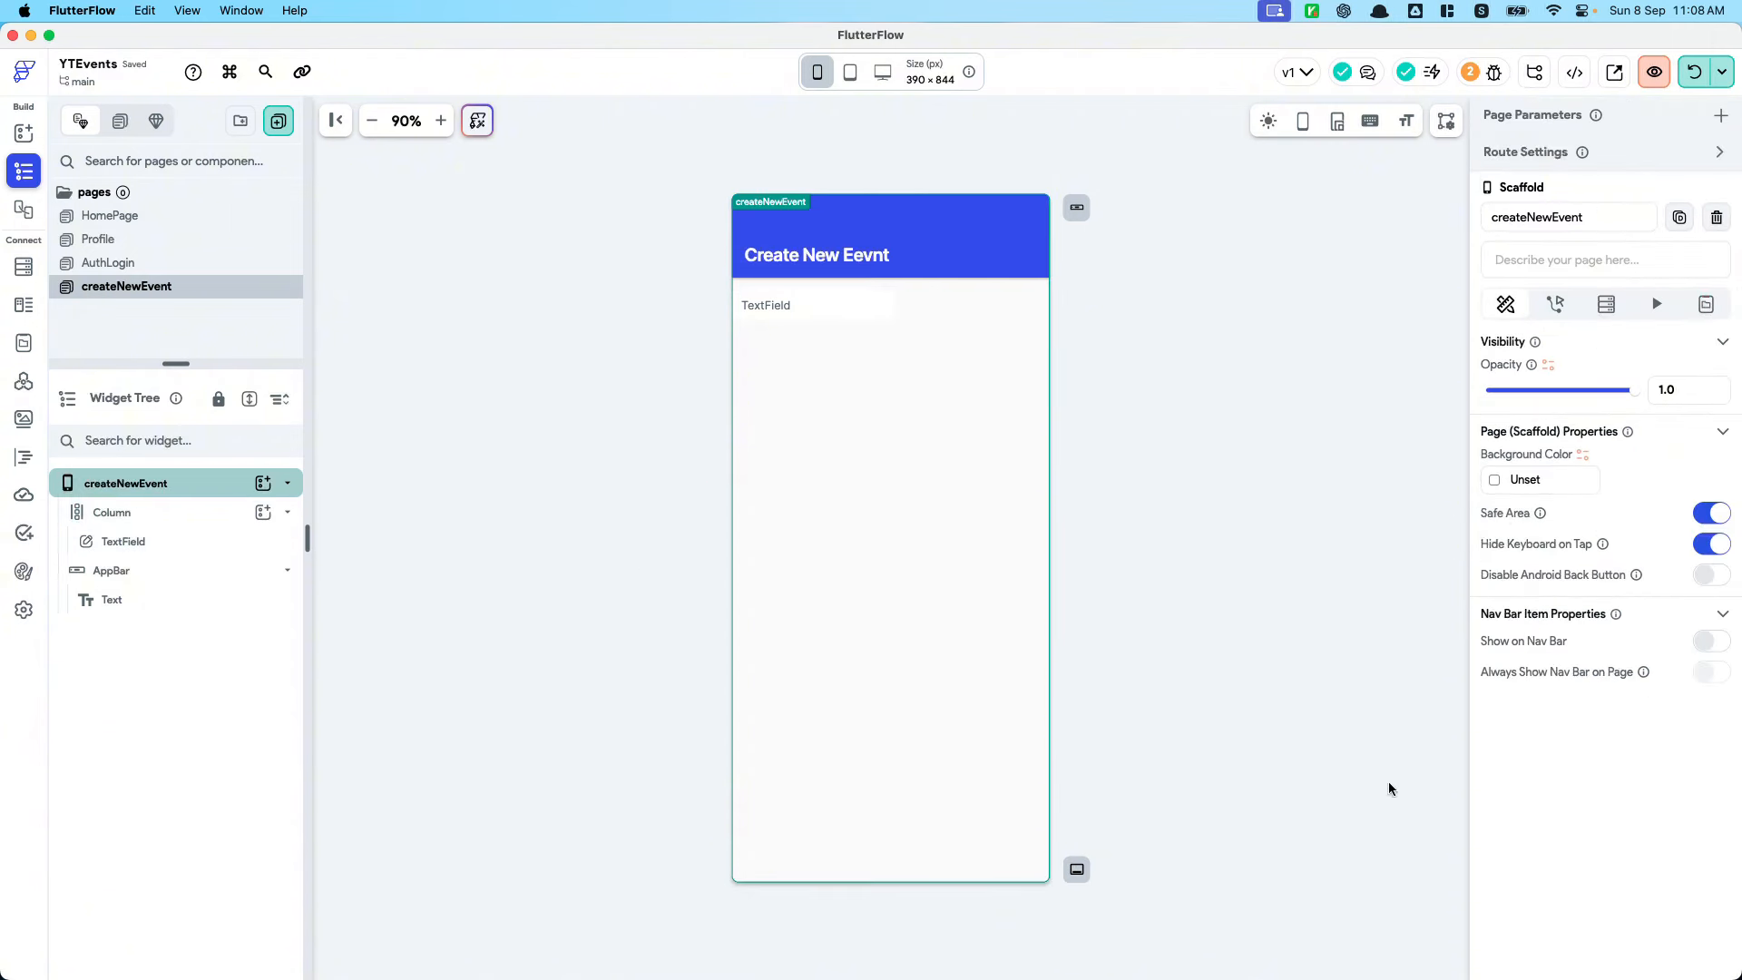
pyautogui.click(1581, 458)
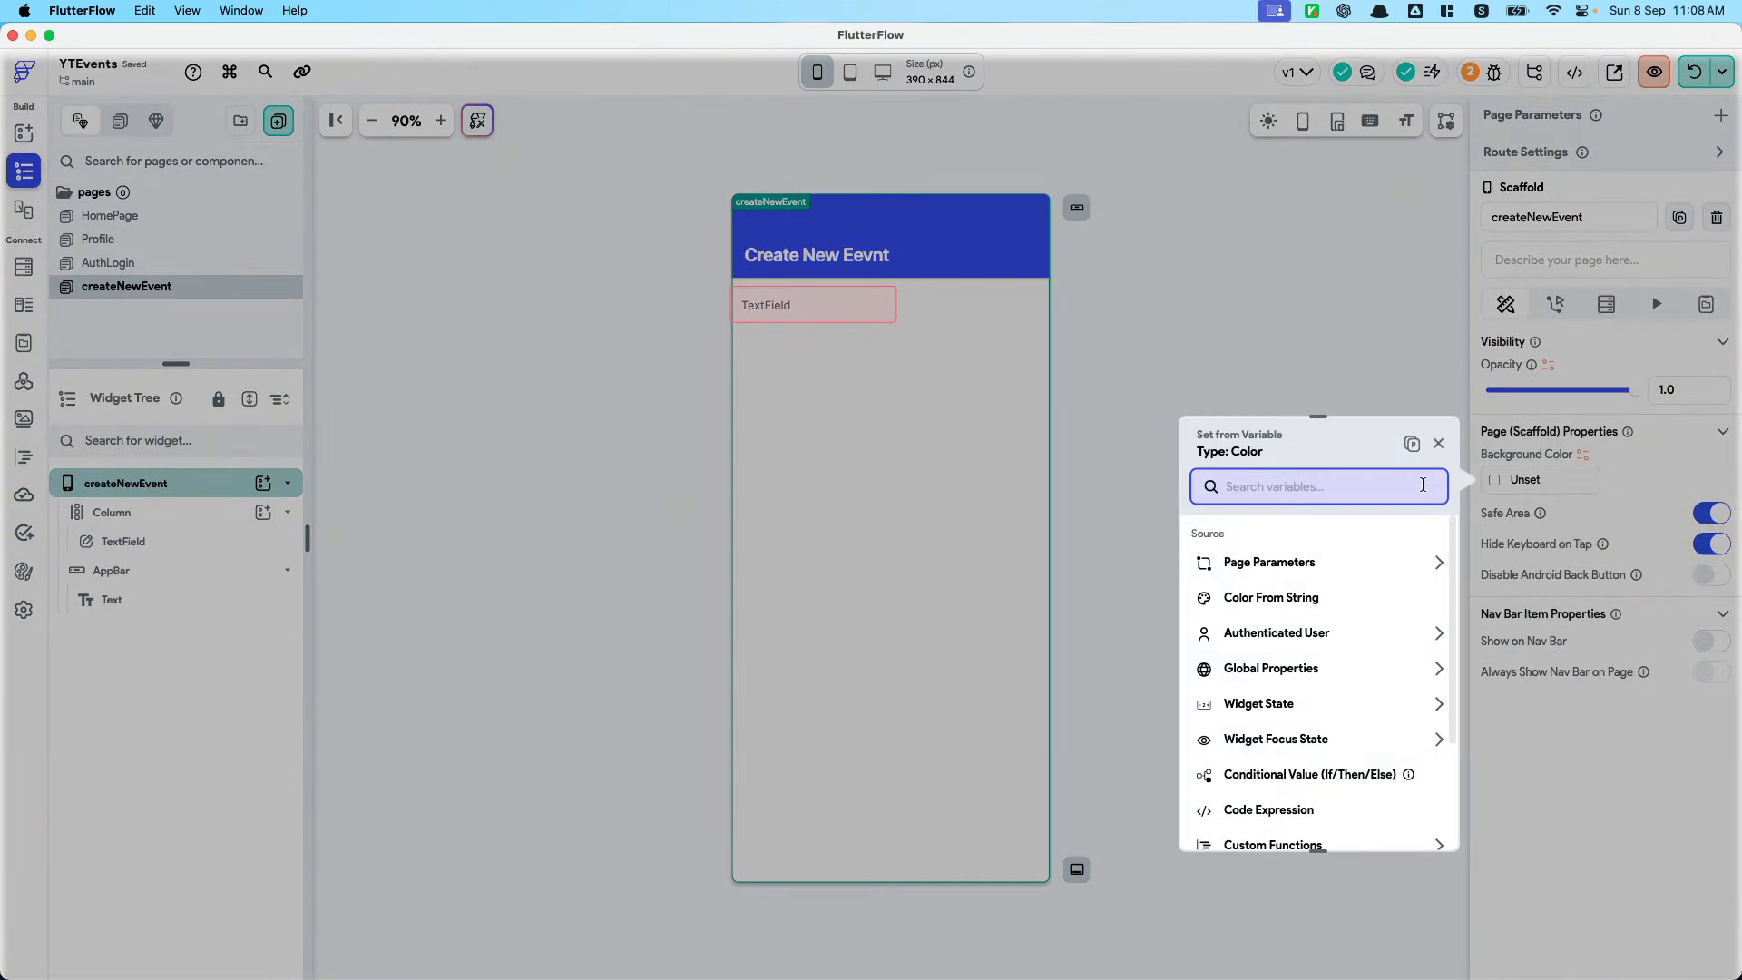
pyautogui.click(1507, 482)
pyautogui.click(1508, 483)
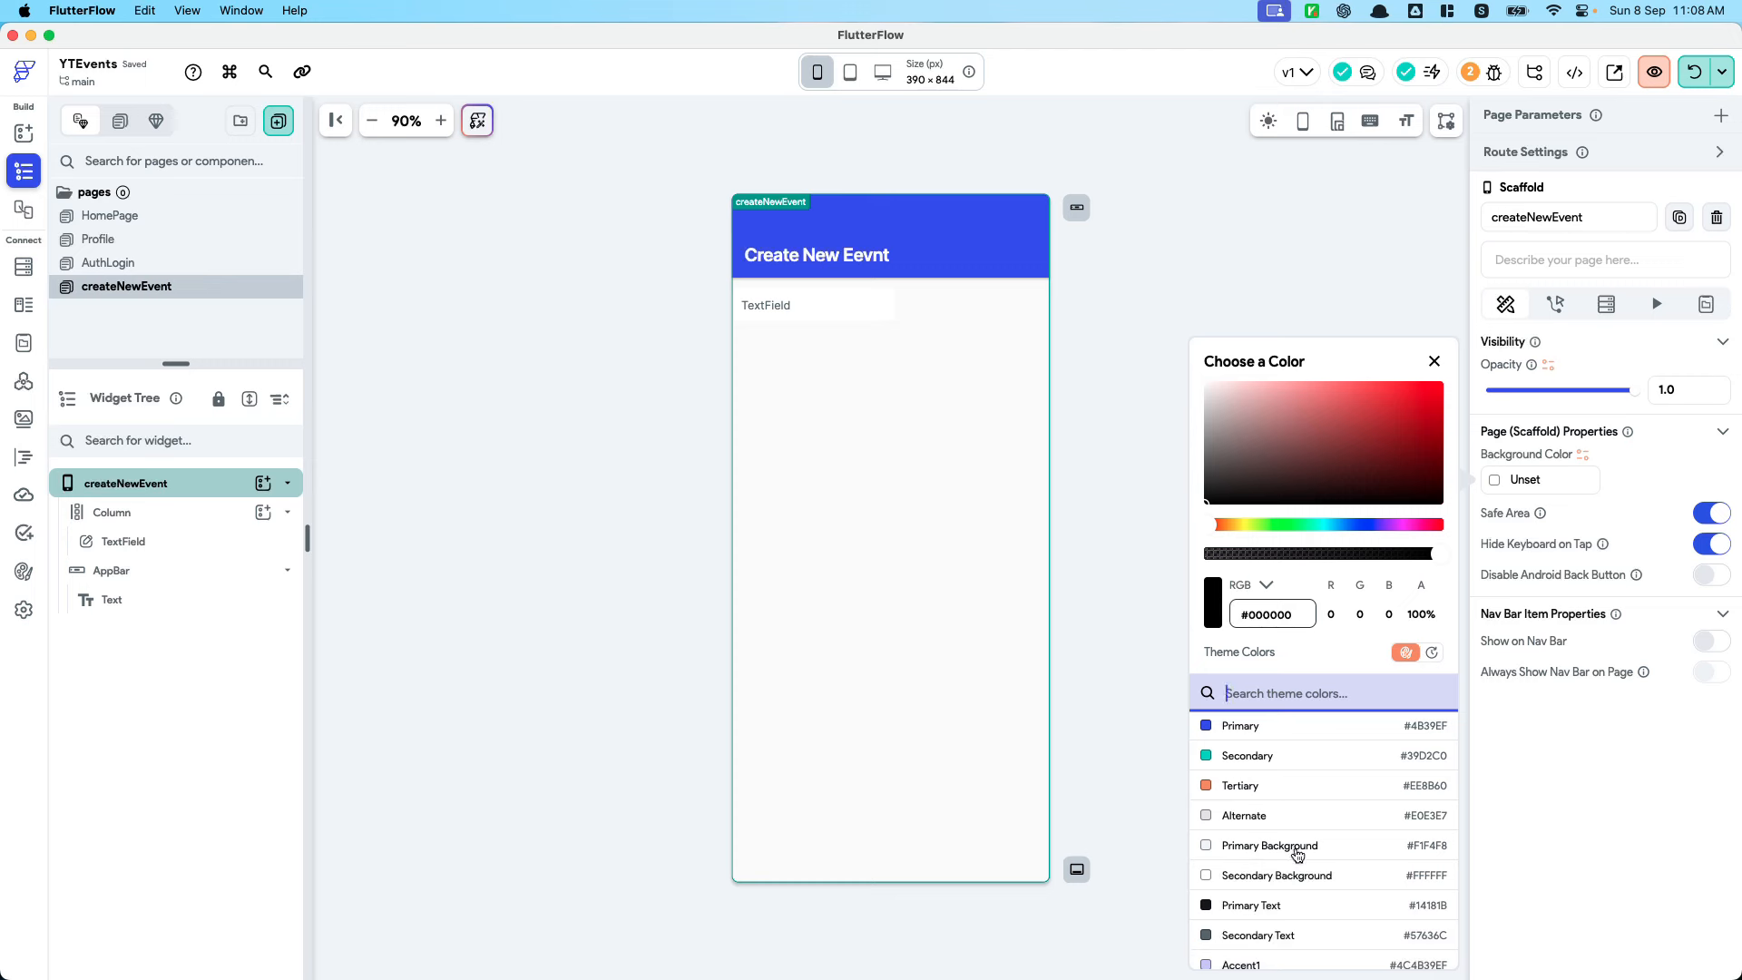
pyautogui.click(1306, 876)
pyautogui.click(1160, 648)
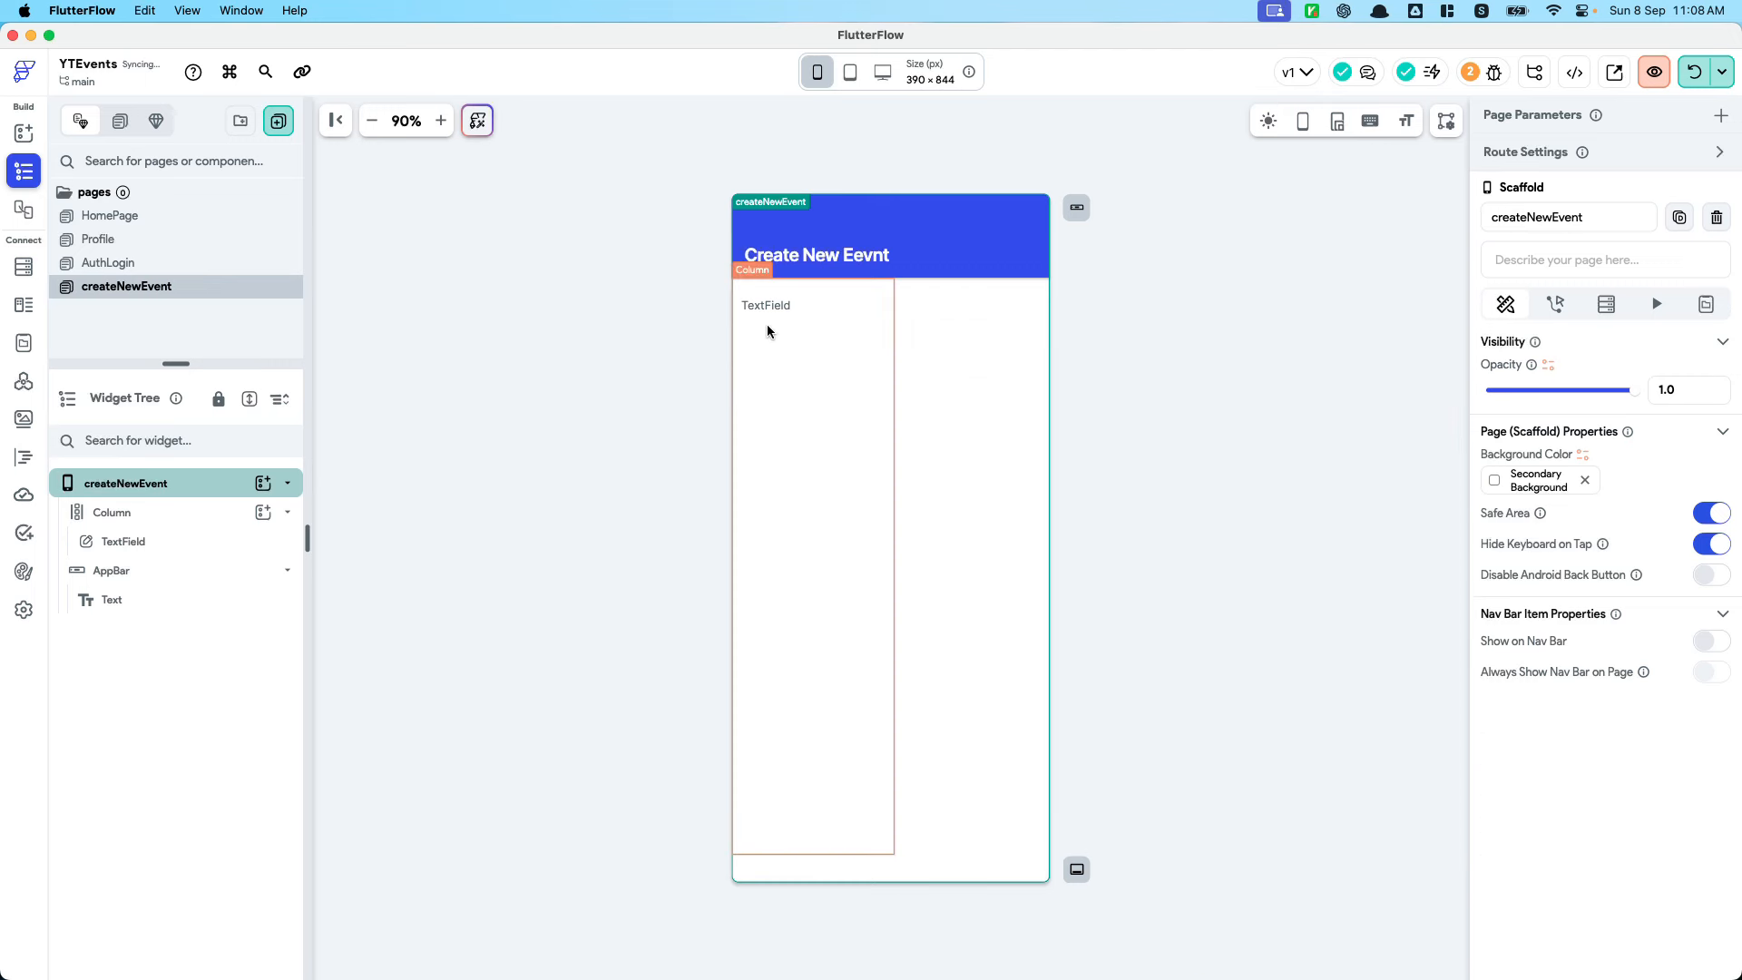
# Set the Column's left and right padding to 16
pyautogui.click(765, 309)
pyautogui.click(250, 513)
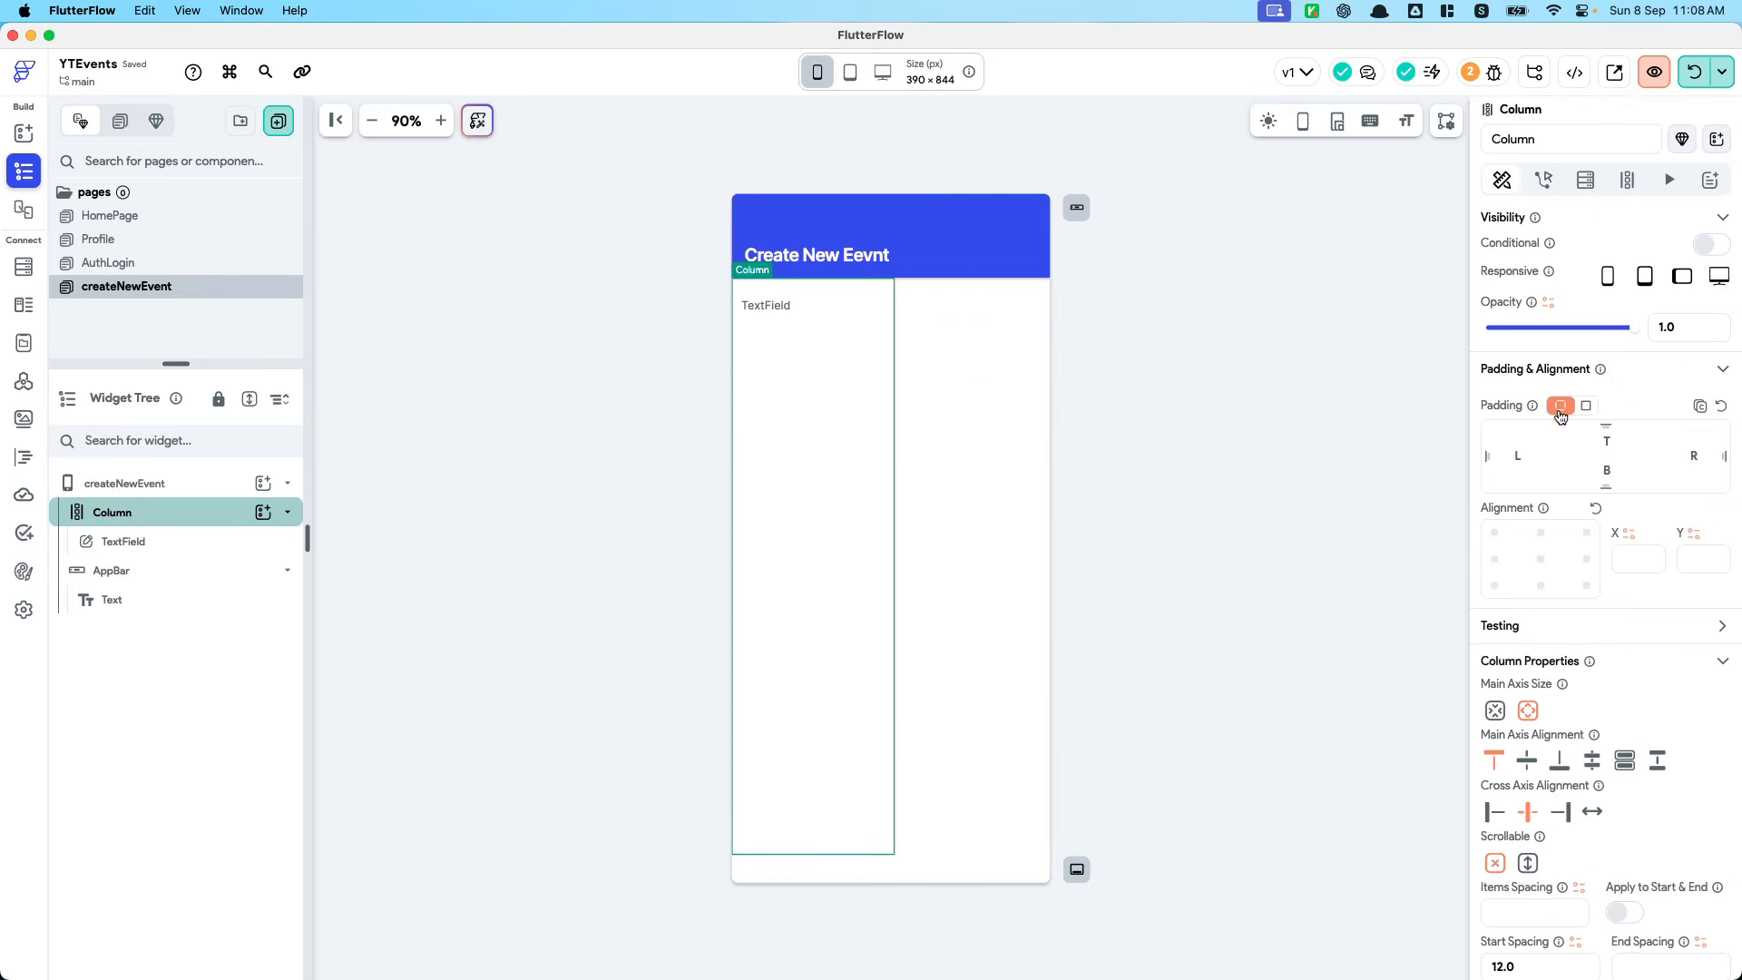
pyautogui.write('16')
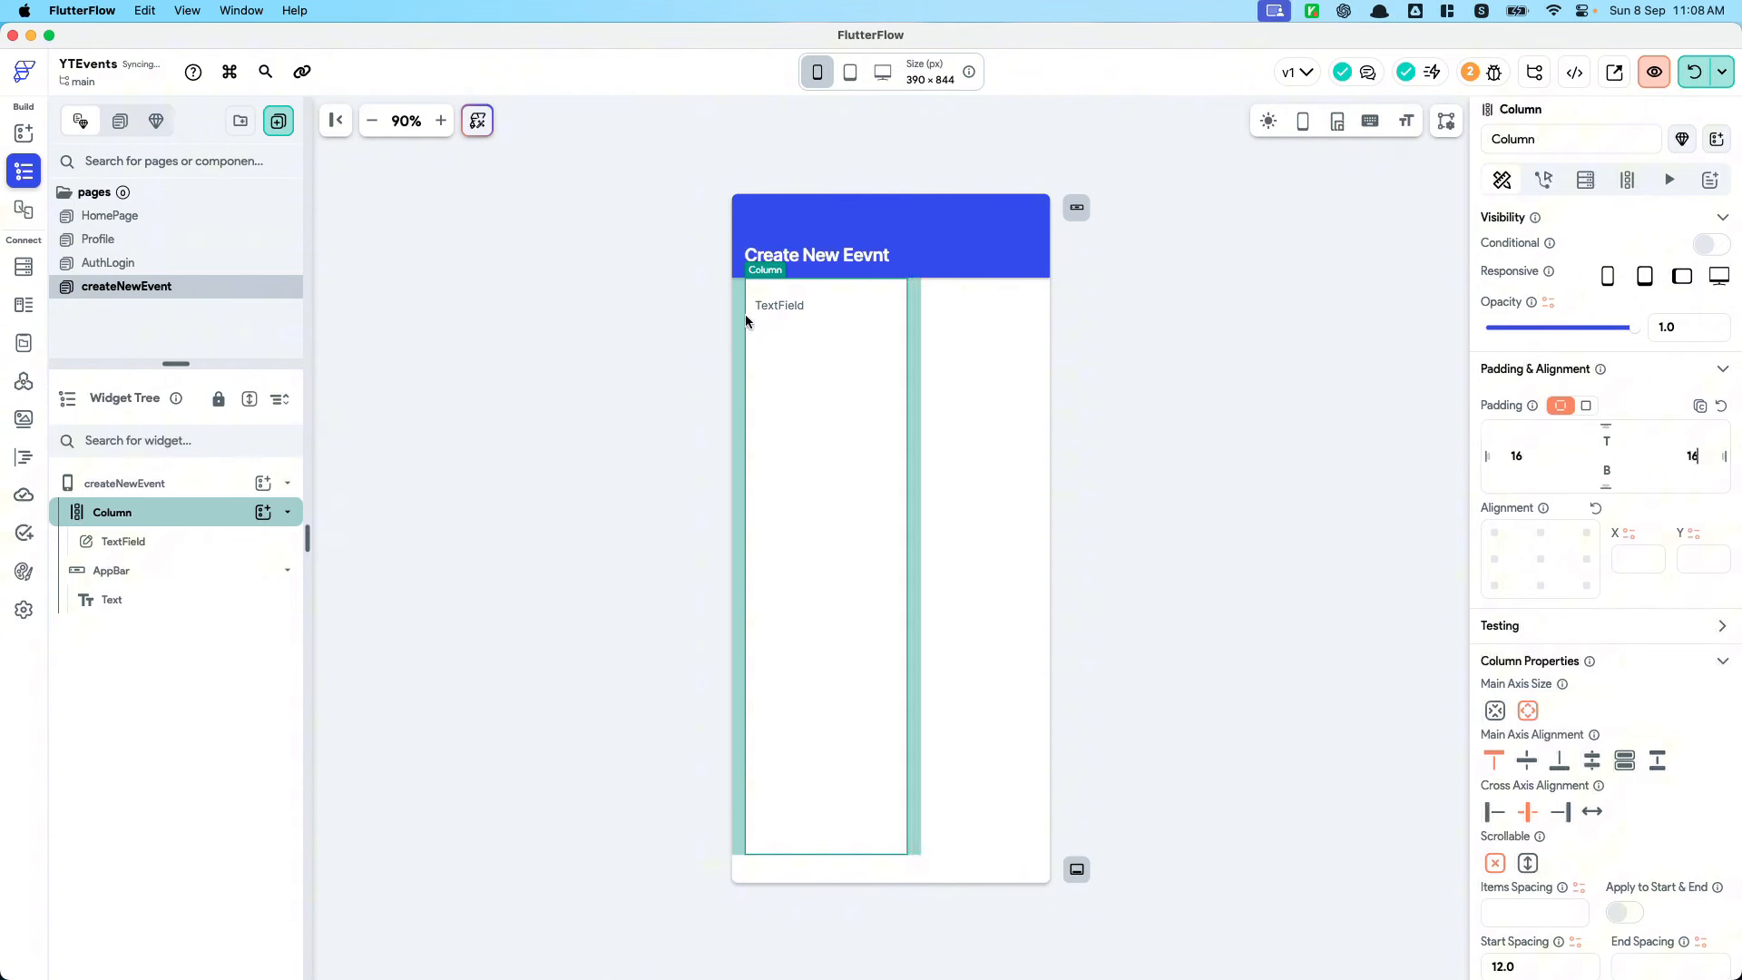
# Change the TextField's hint text to "Event Name", leaving the label text empty
pyautogui.click(745, 313)
pyautogui.scroll(-5, 1542, 798)
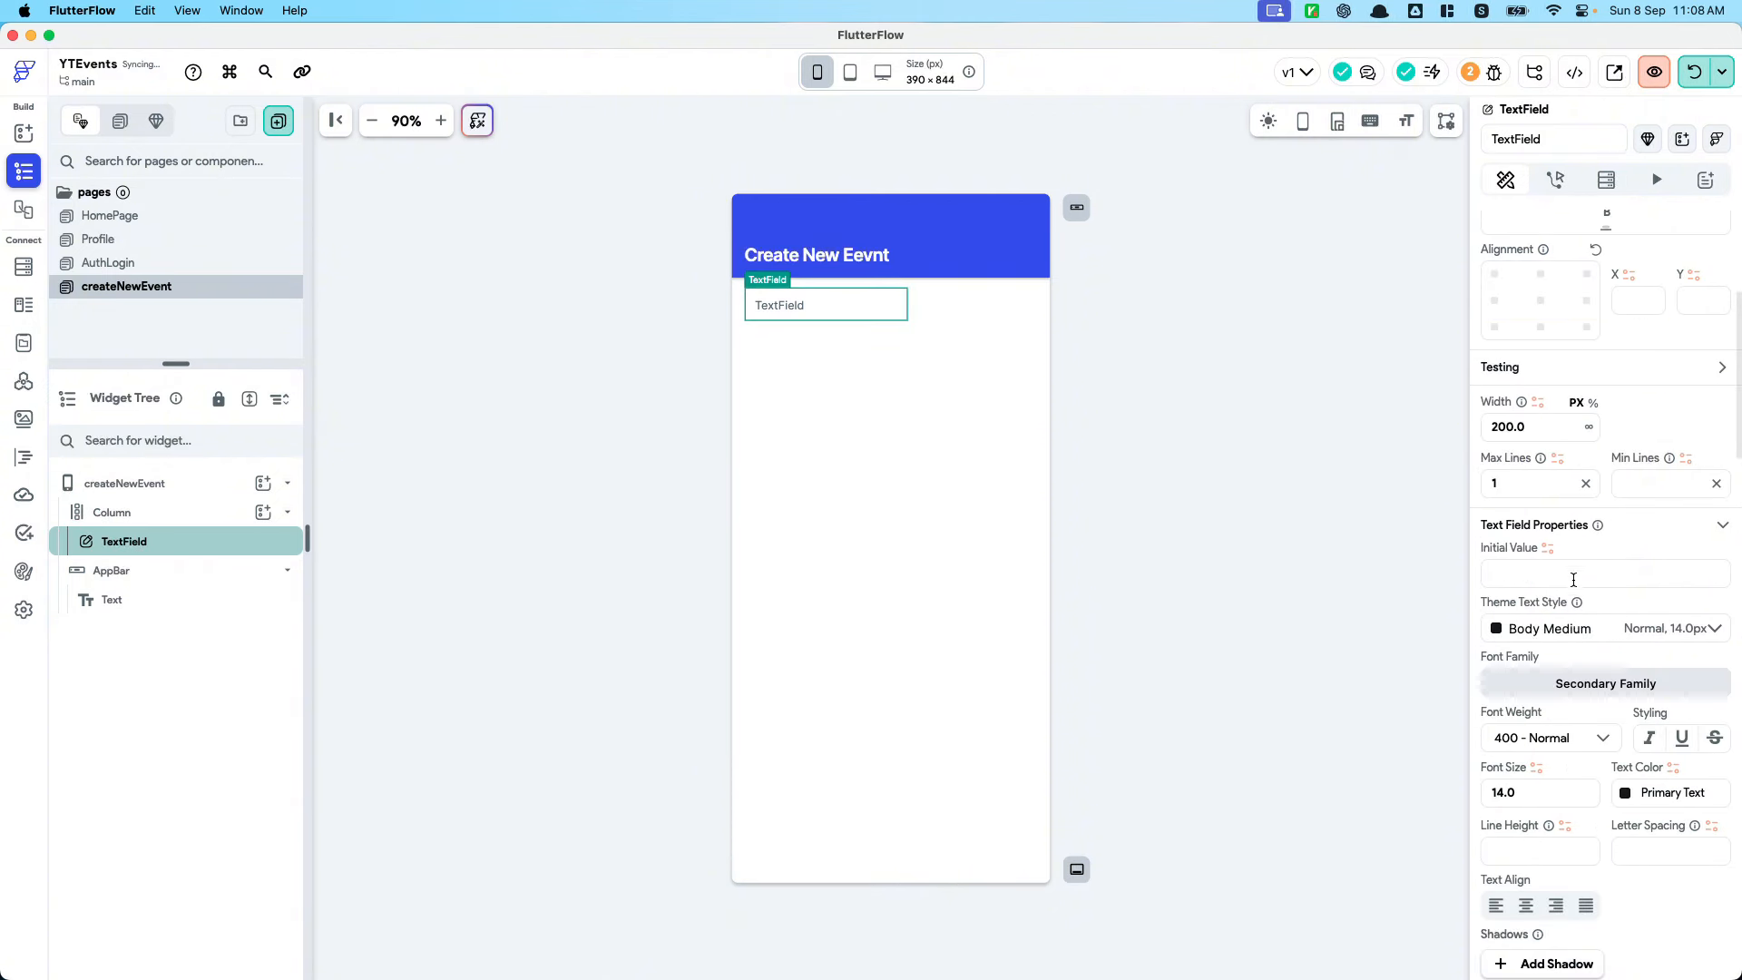
pyautogui.click(1573, 579)
pyautogui.scroll(-2, 1571, 837)
pyautogui.click(1576, 866)
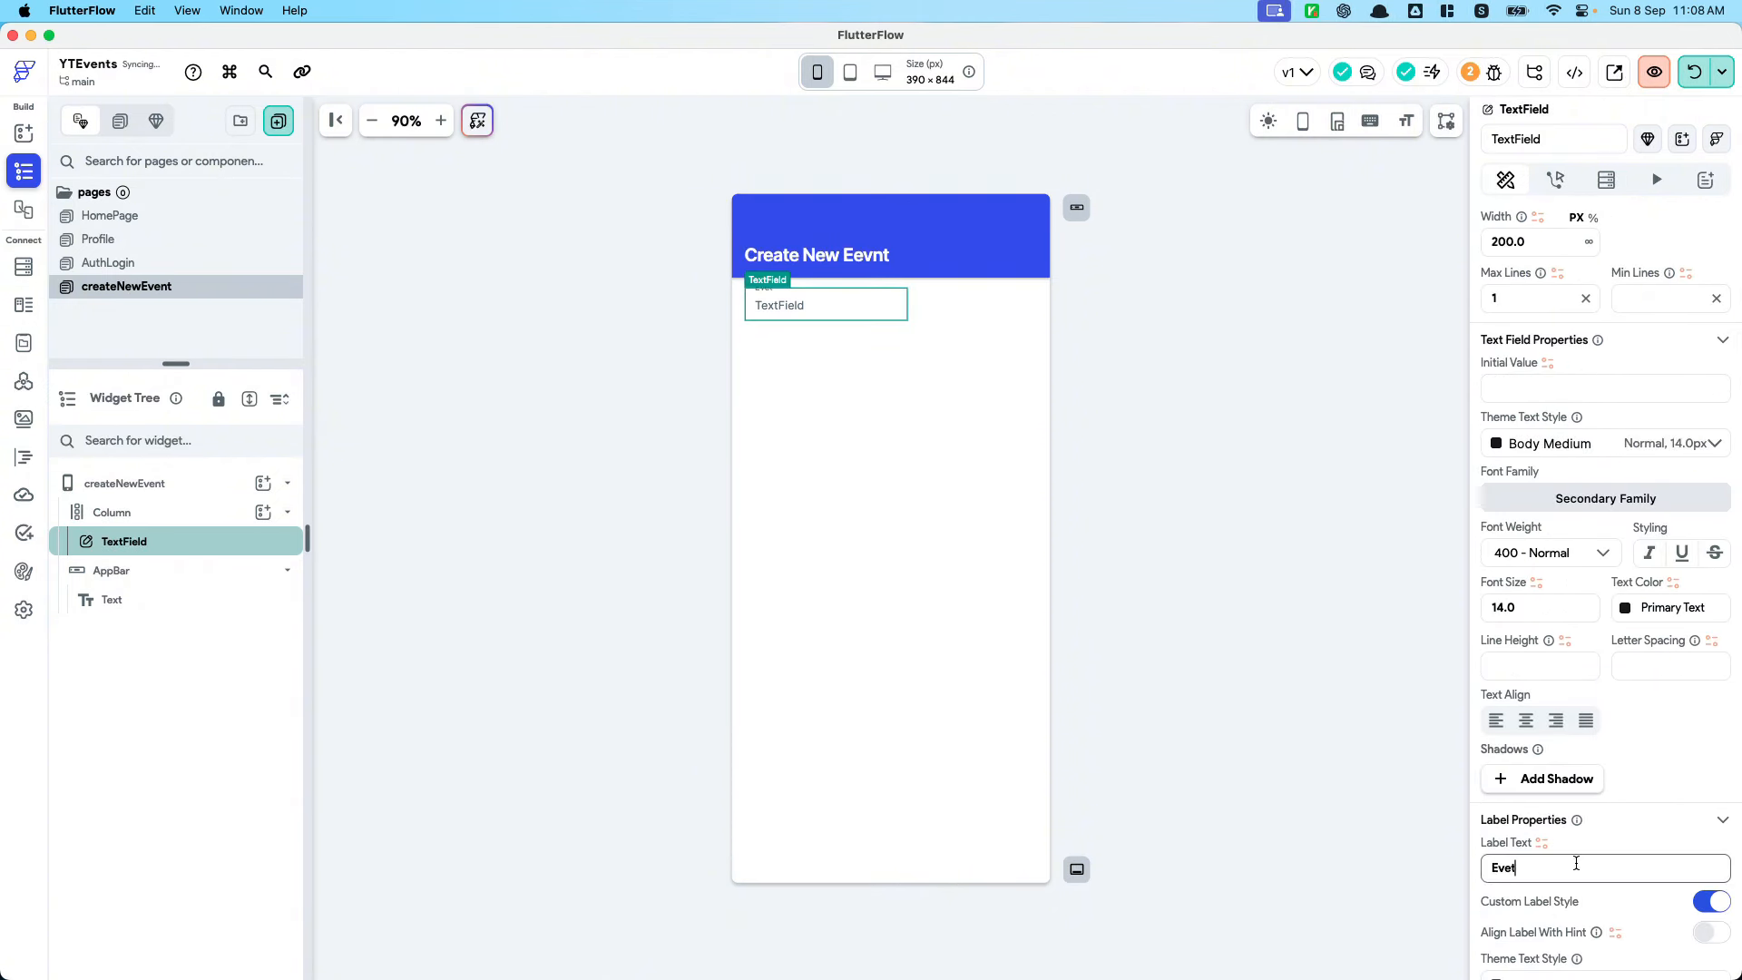
pyautogui.scroll(-7, 1588, 817)
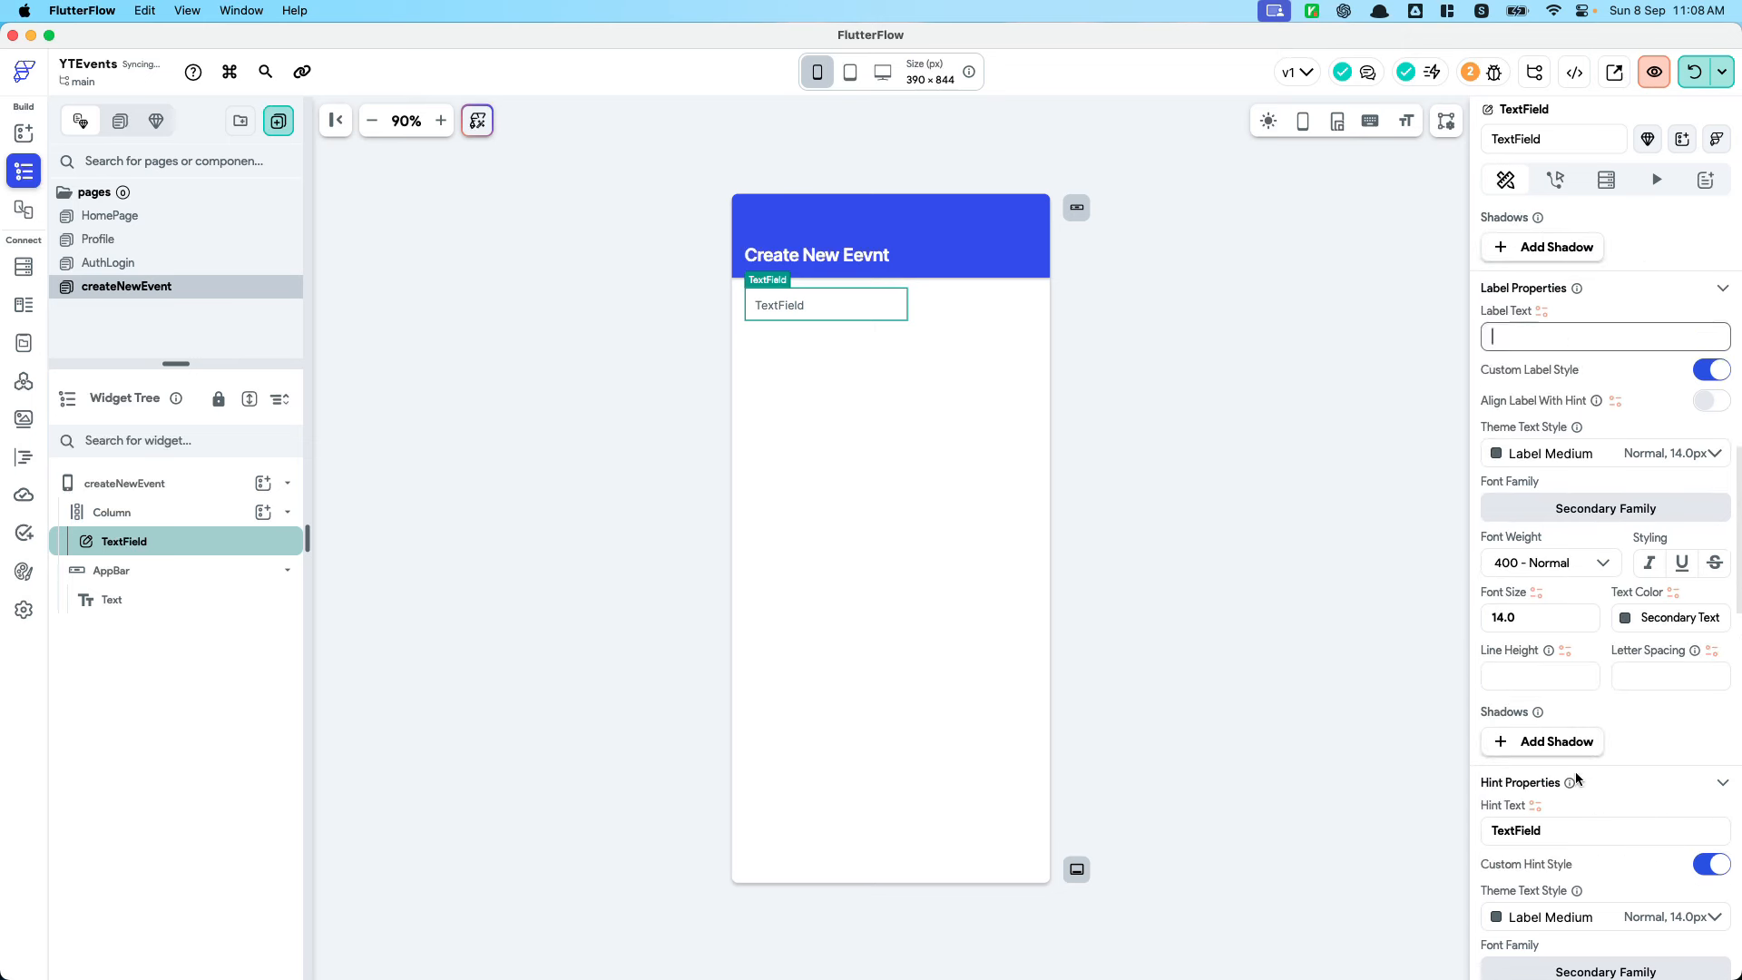
pyautogui.click(1584, 837)
pyautogui.write('Event Name')
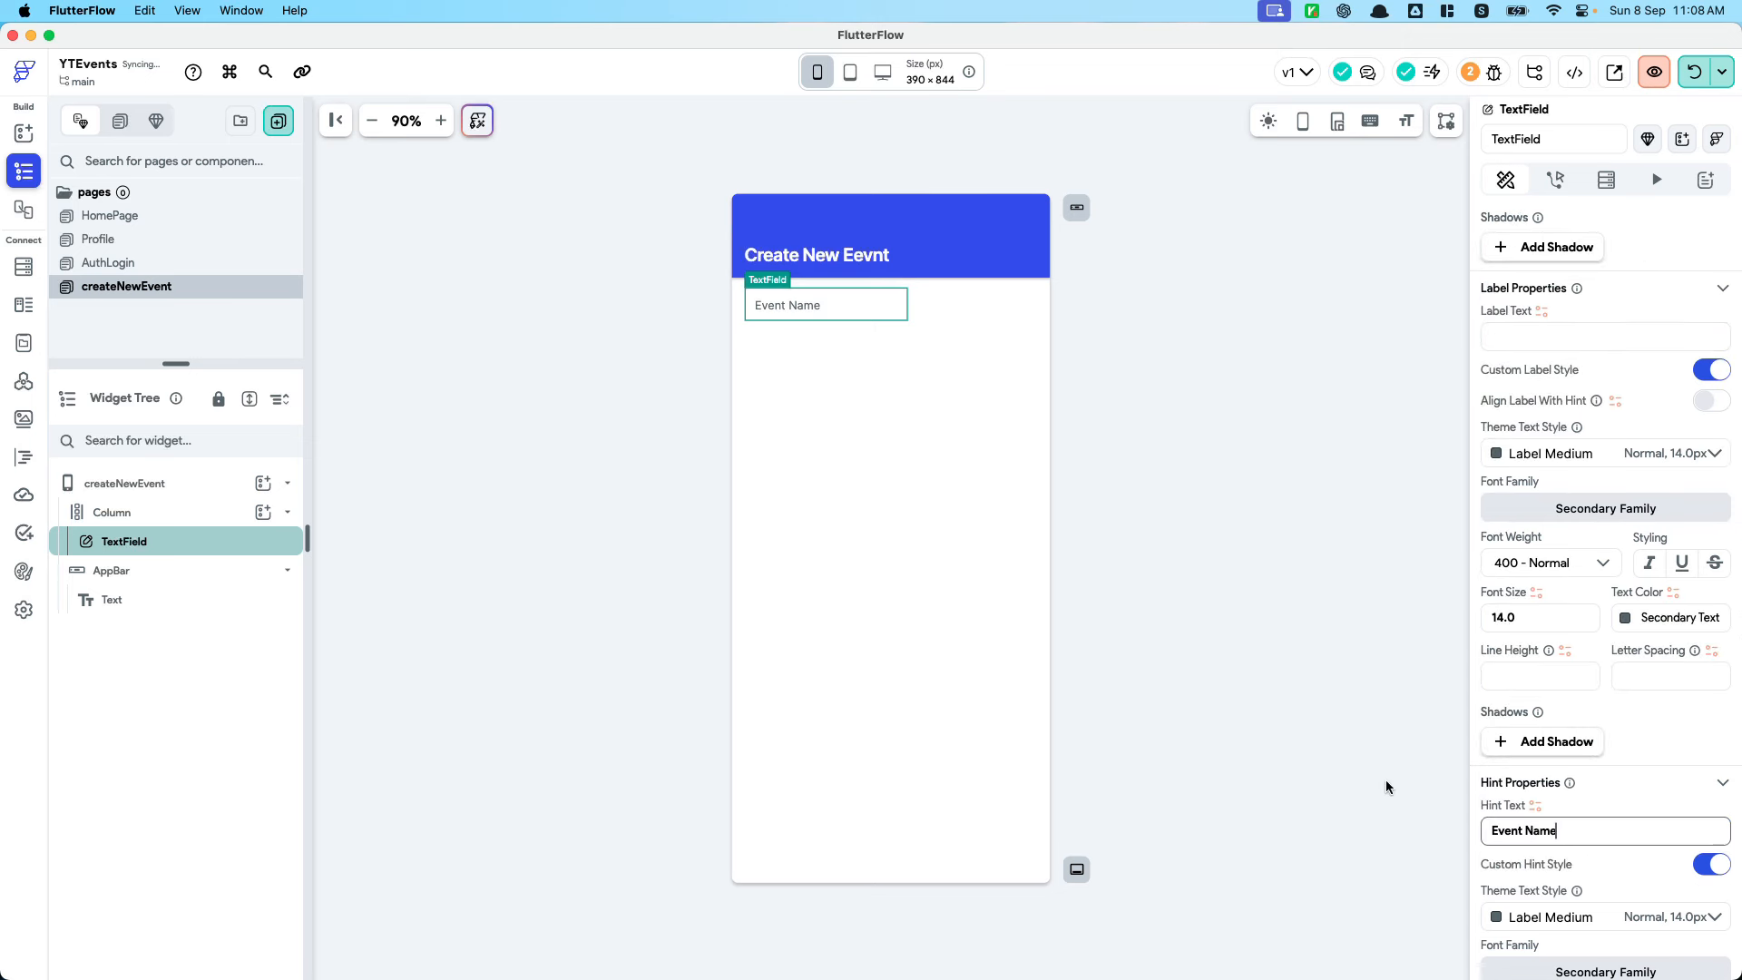
# Set the Event Name TextField's width to infinite so it fills the Column
pyautogui.scroll(10, 1551, 725)
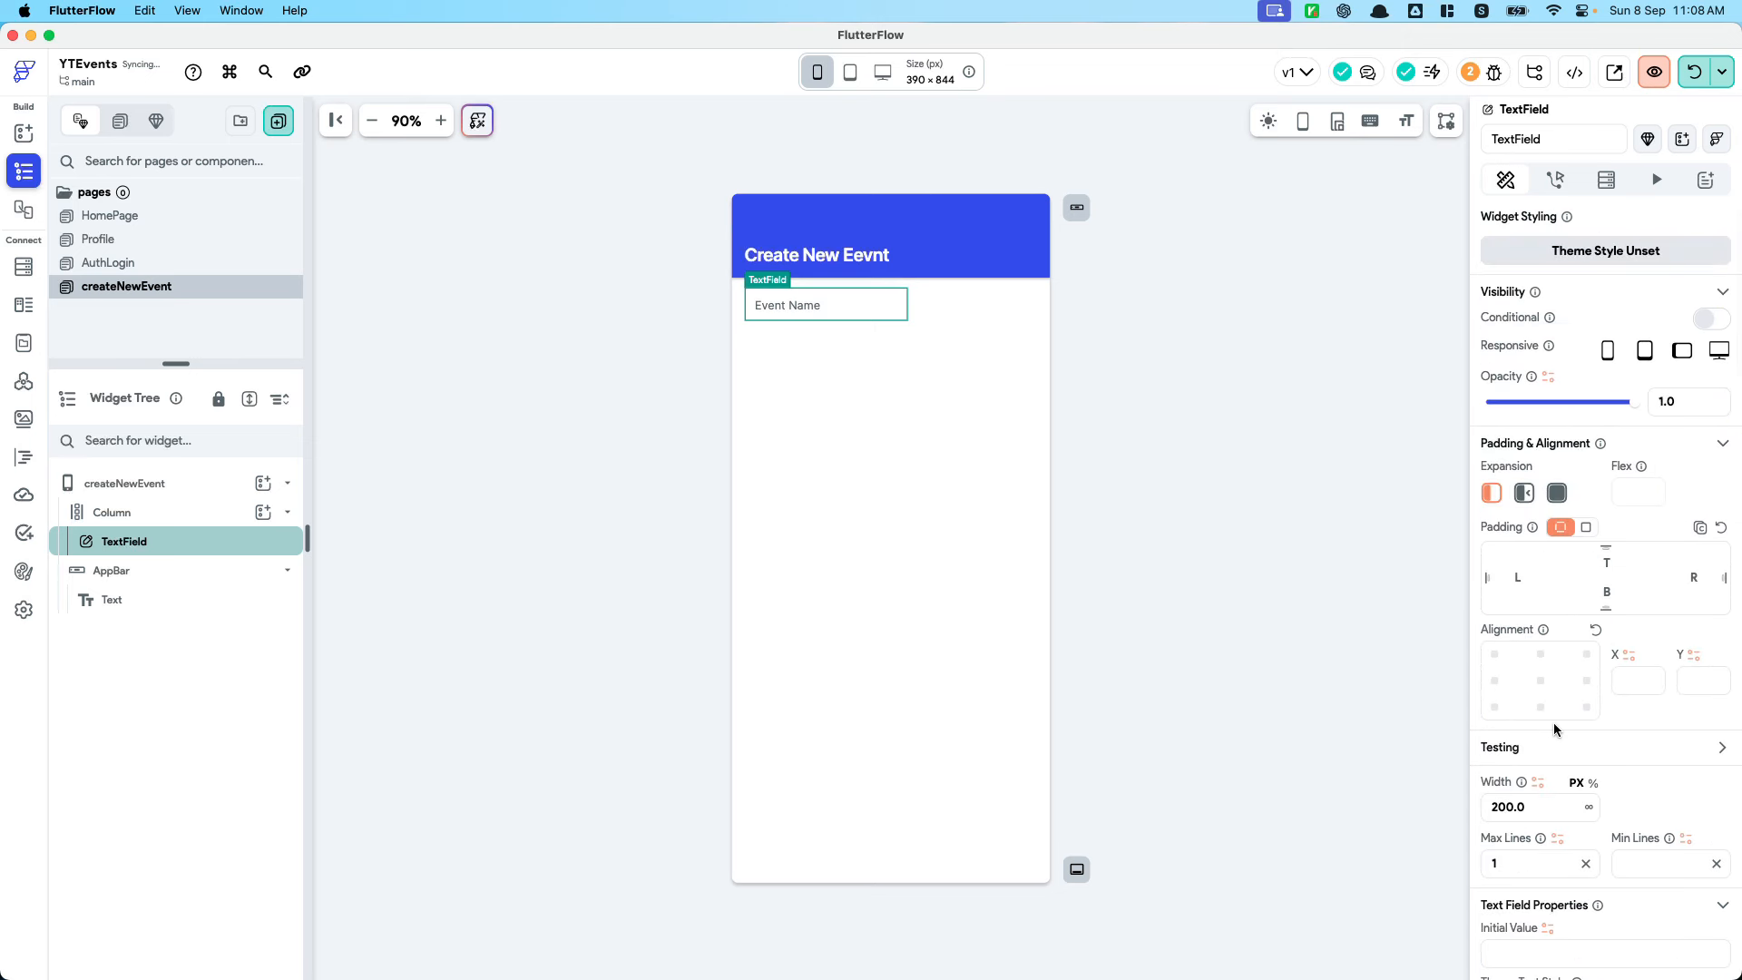
pyautogui.click(1588, 758)
pyautogui.click(1354, 562)
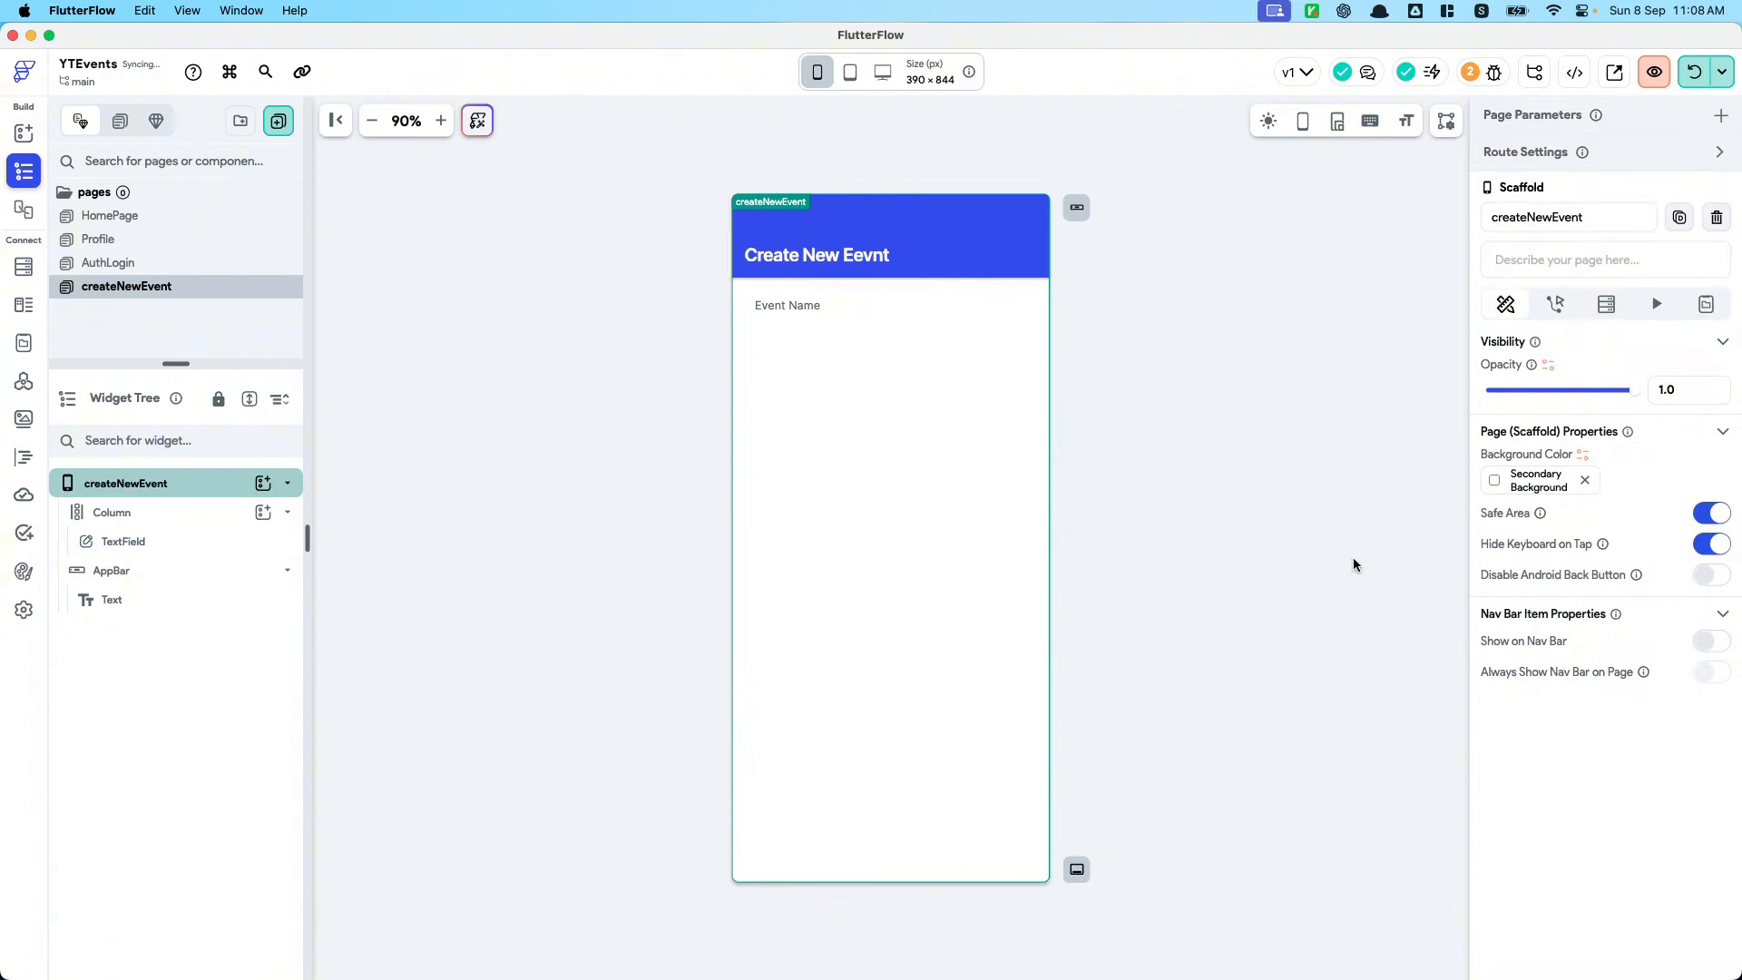
# Clear the maximum lines value of the Event Name TextField
pyautogui.click(996, 315)
pyautogui.scroll(-10, 1653, 702)
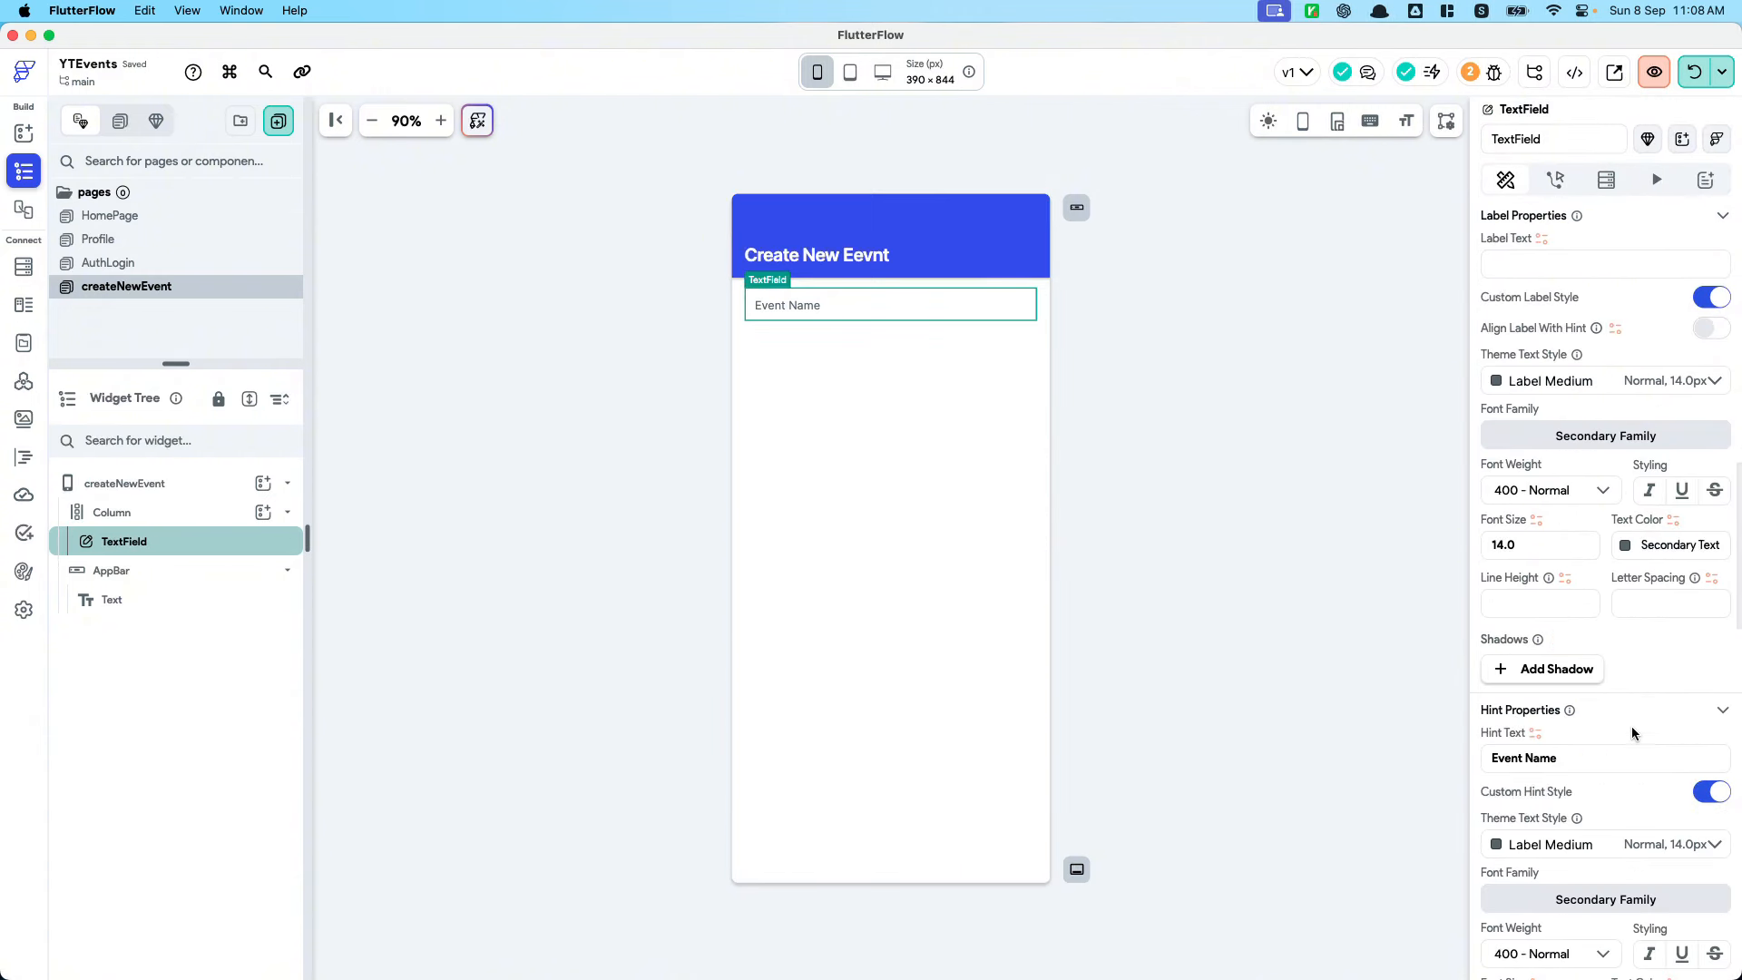
pyautogui.scroll(10, 1631, 726)
pyautogui.scroll(-6, 1604, 718)
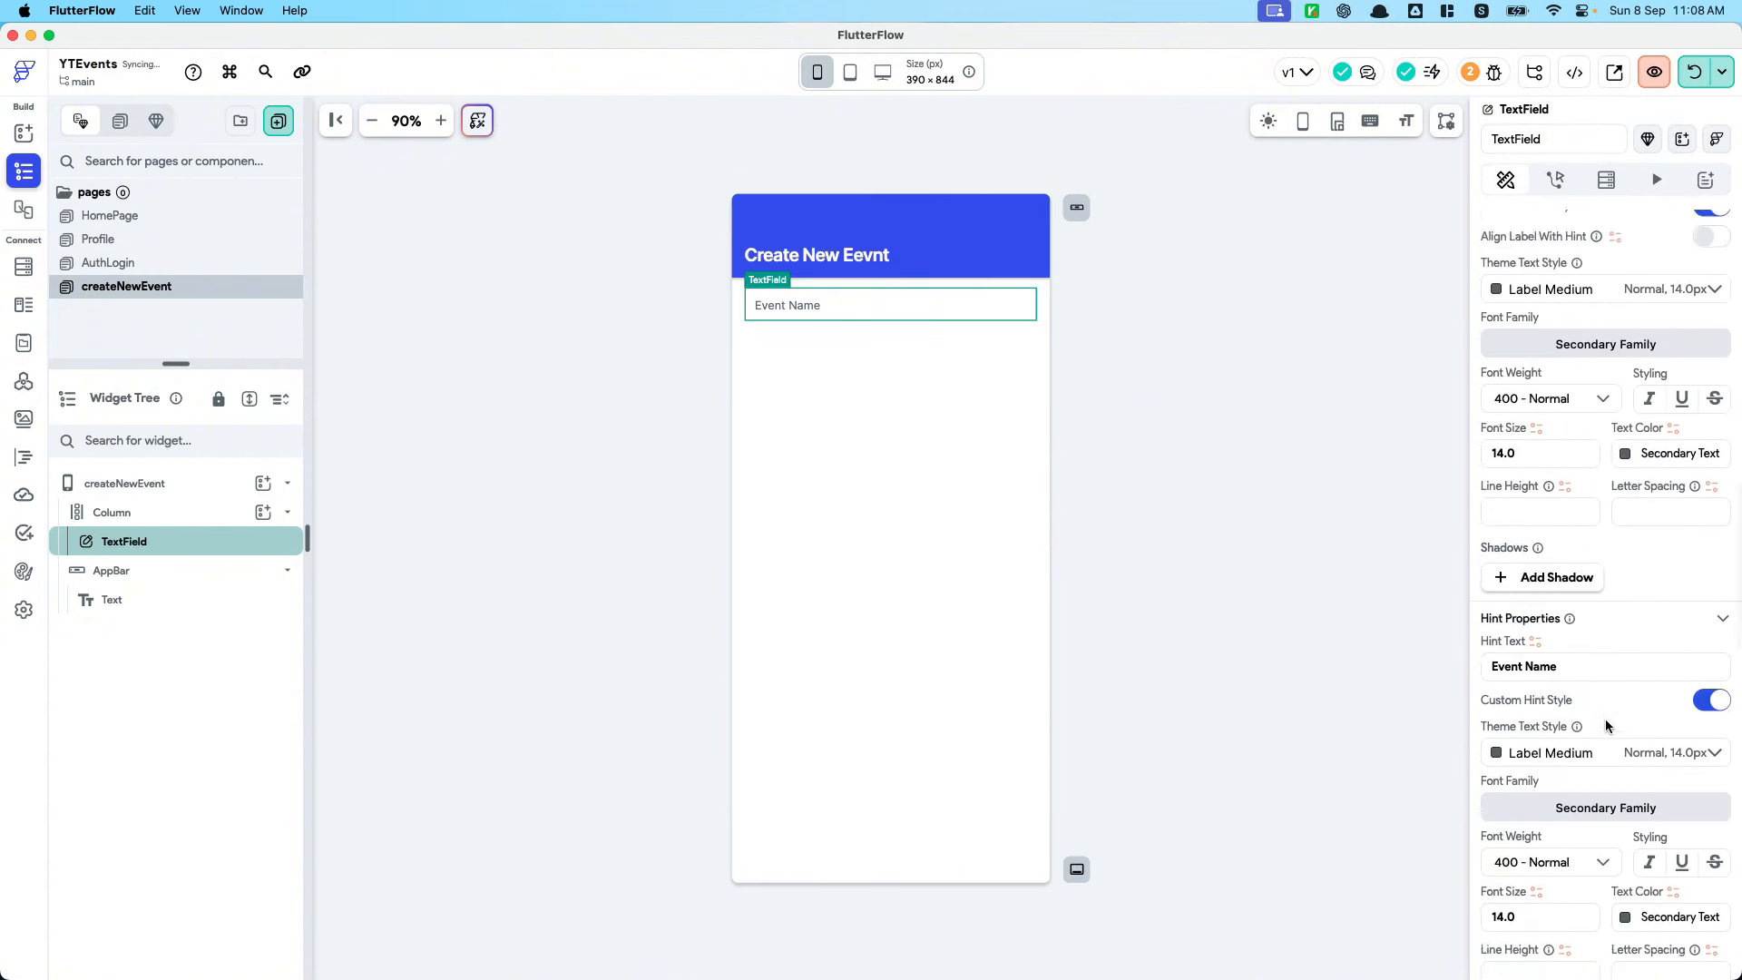
pyautogui.scroll(8, 1555, 644)
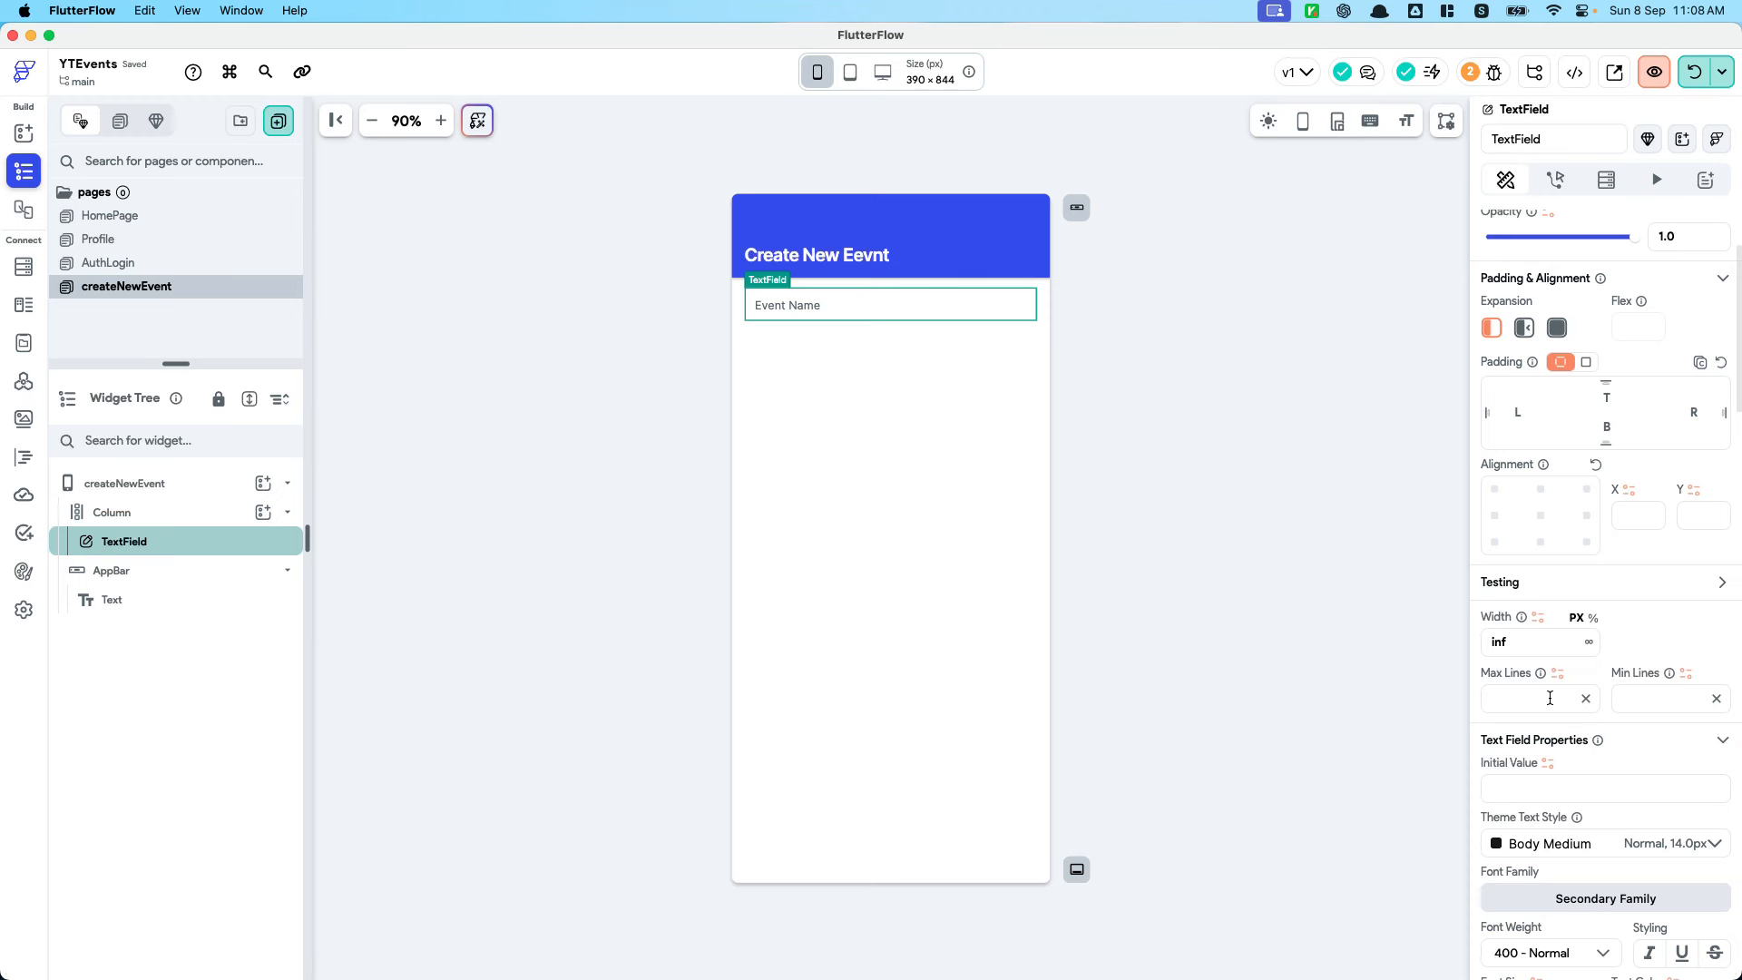
# Set the Event Name TextField's border color to the theme's Primary Text
pyautogui.scroll(-8, 1578, 717)
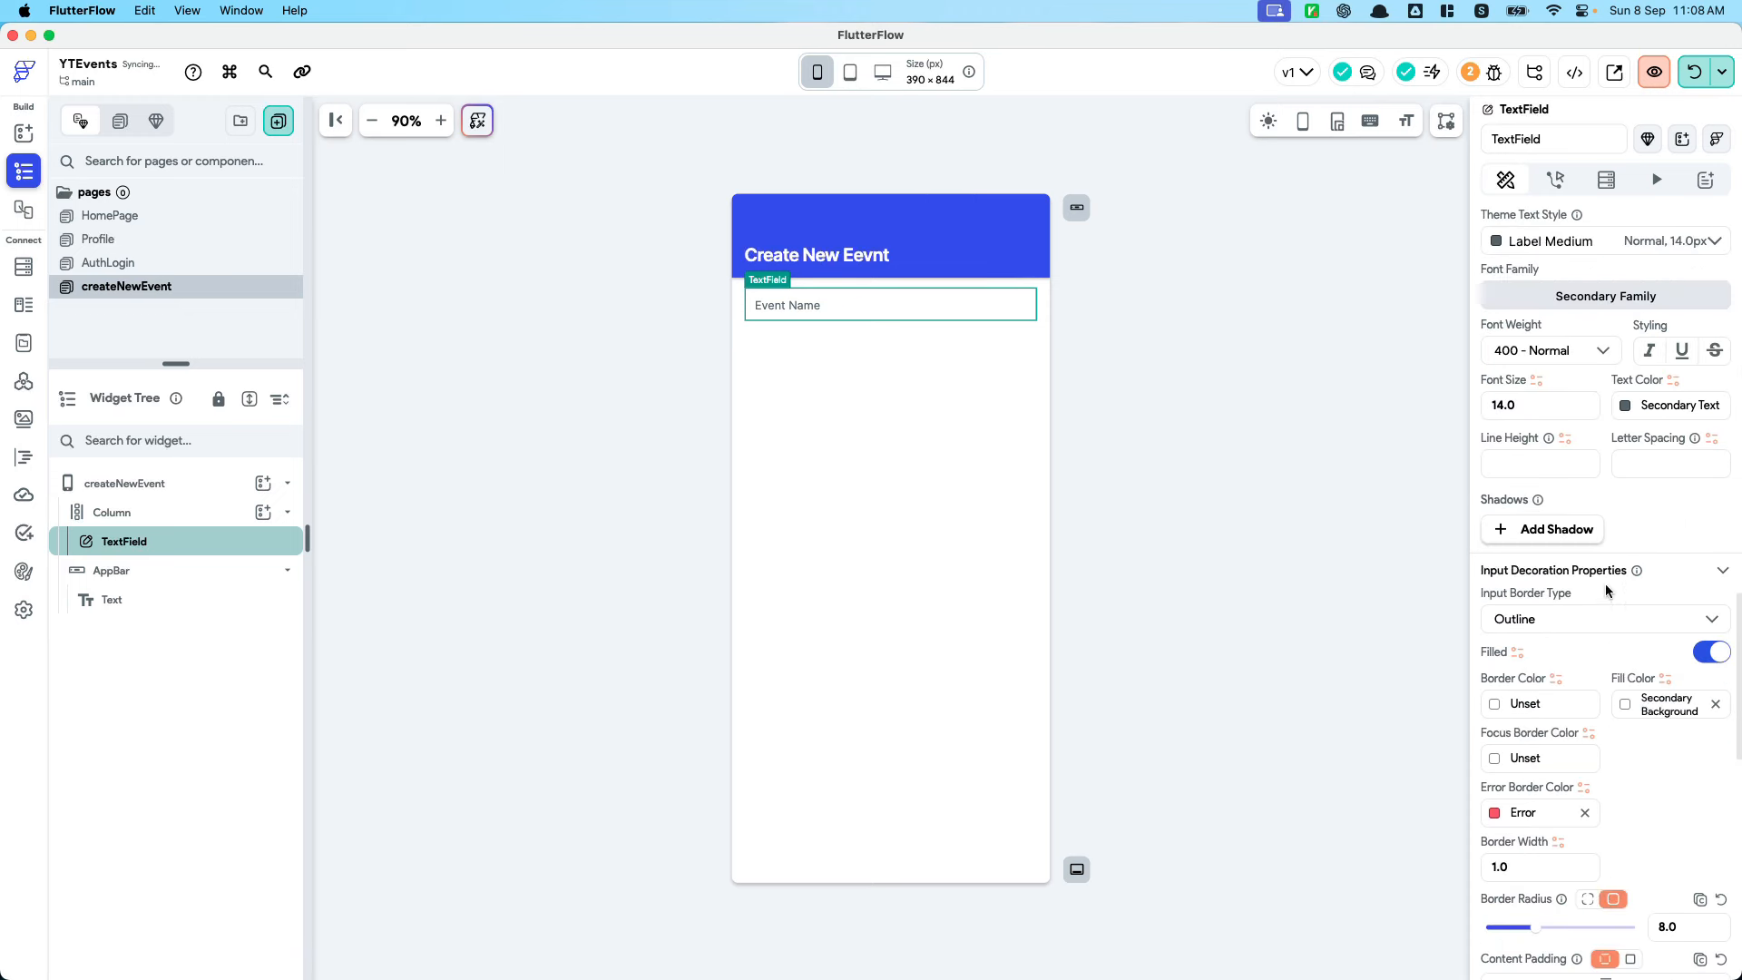
pyautogui.click(1506, 647)
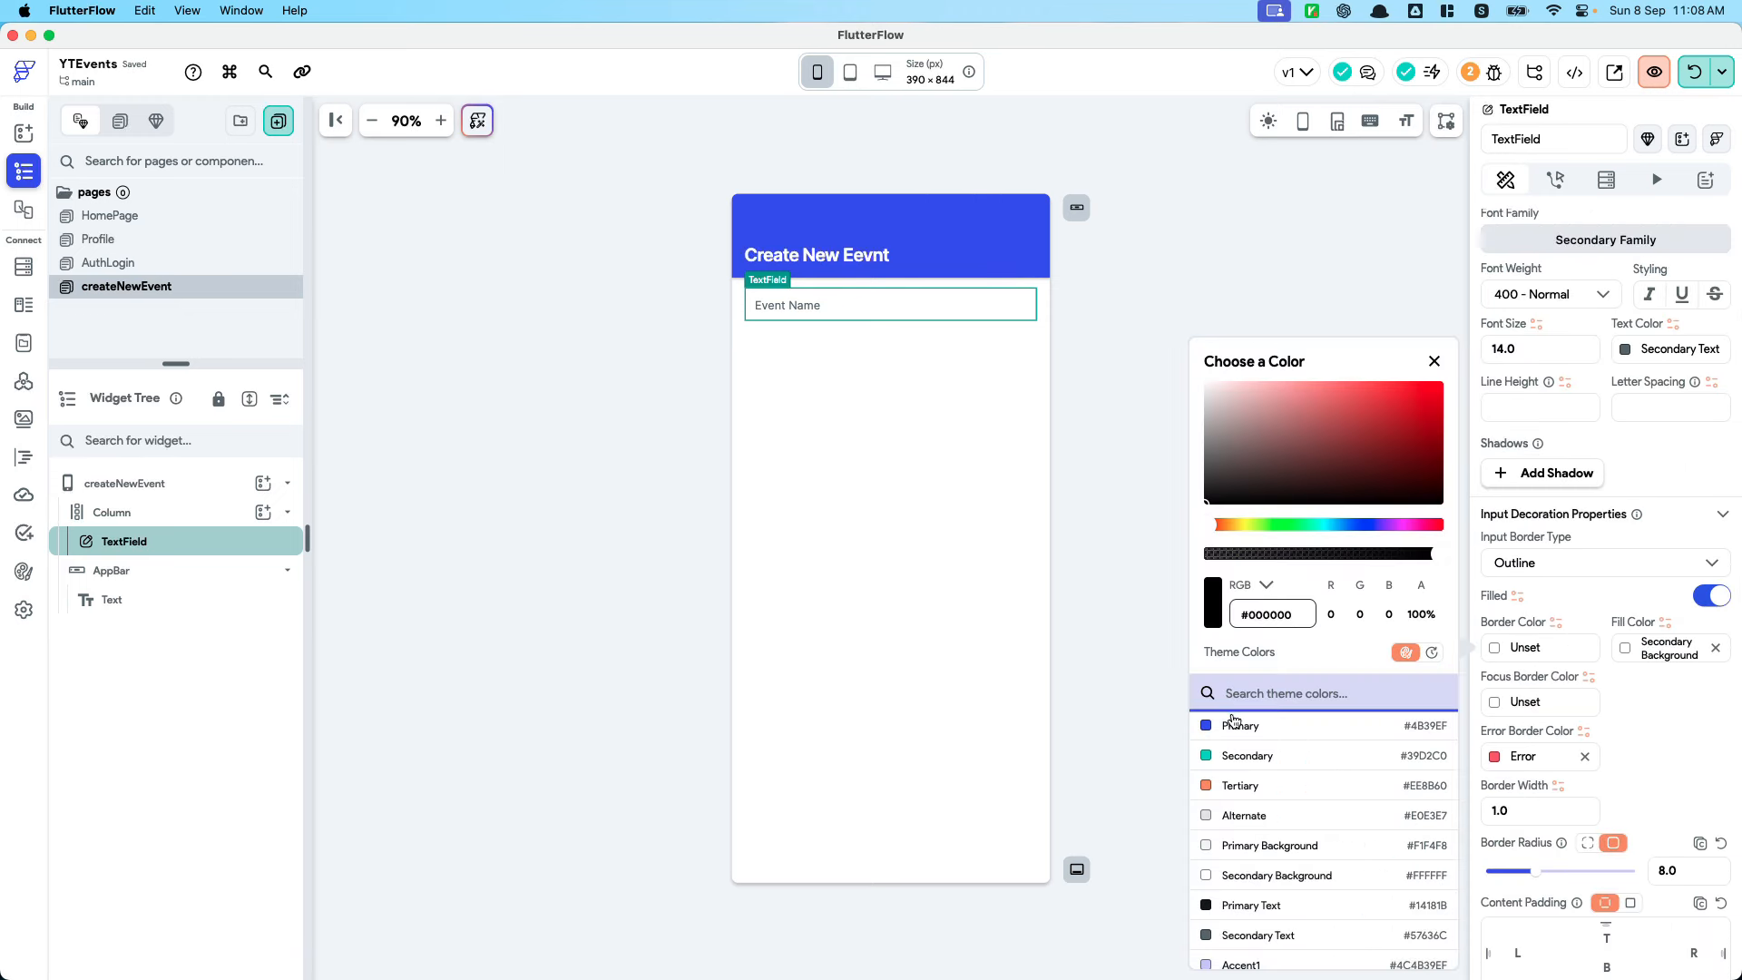
pyautogui.click(1273, 908)
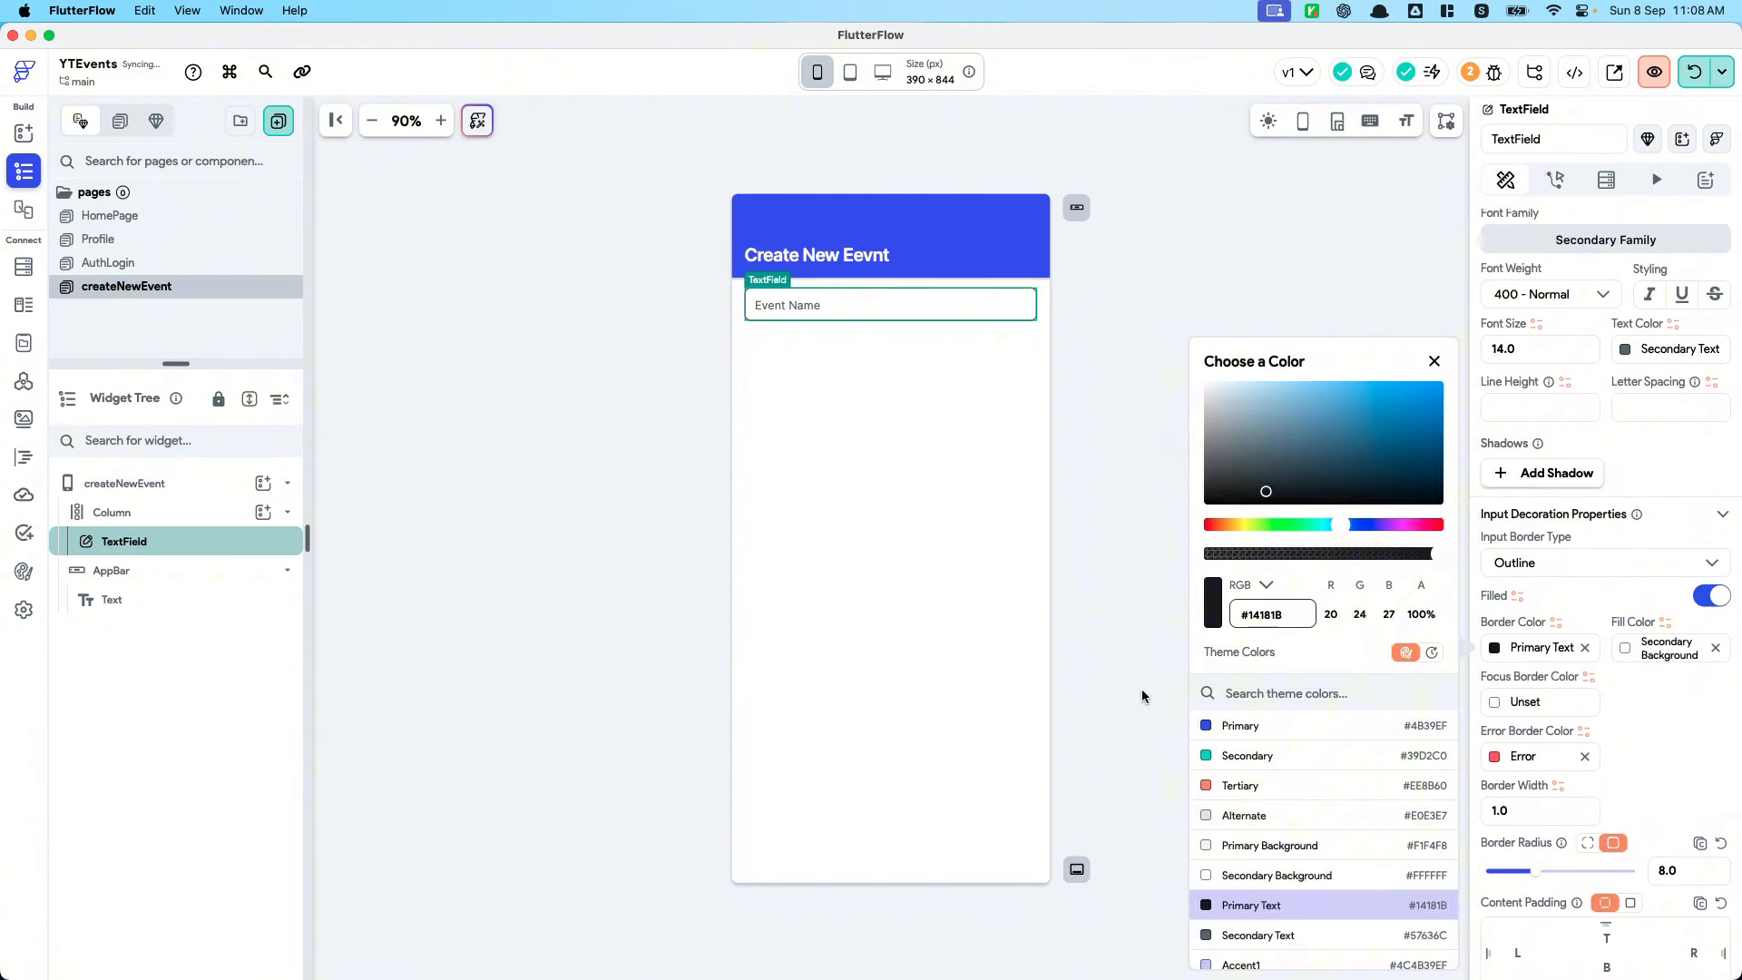
pyautogui.click(1142, 696)
pyautogui.click(997, 316)
pyautogui.press('super+c')
pyautogui.click(220, 524)
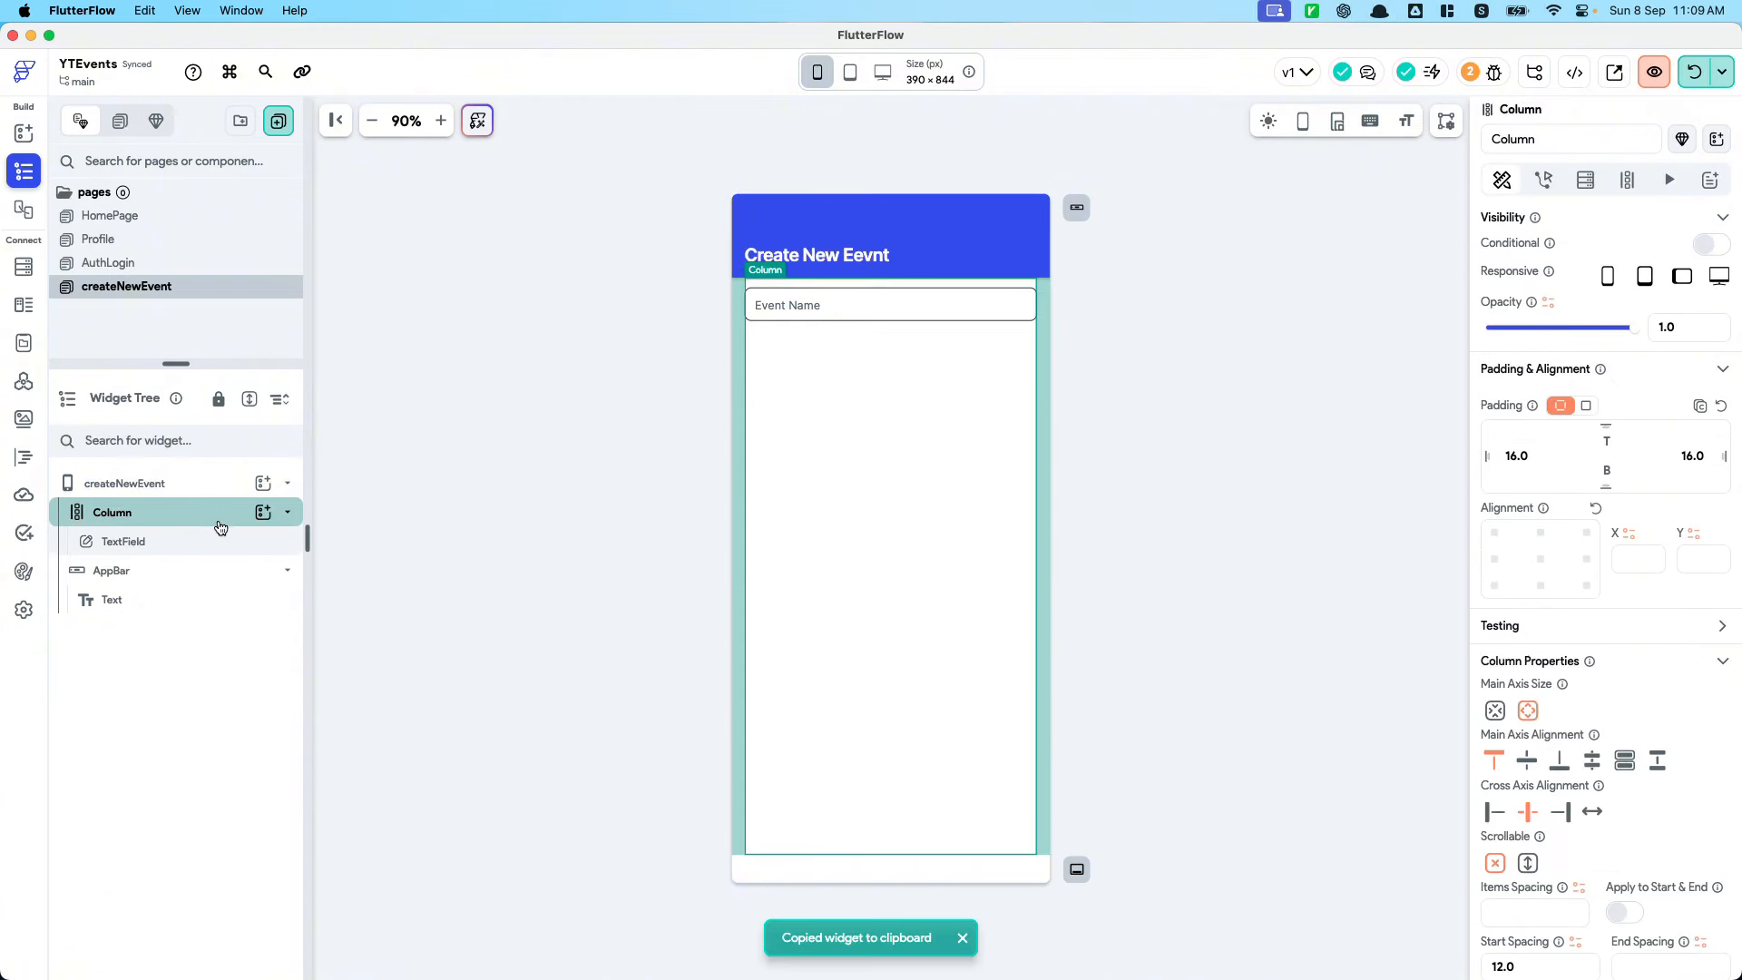
pyautogui.press('super+v')
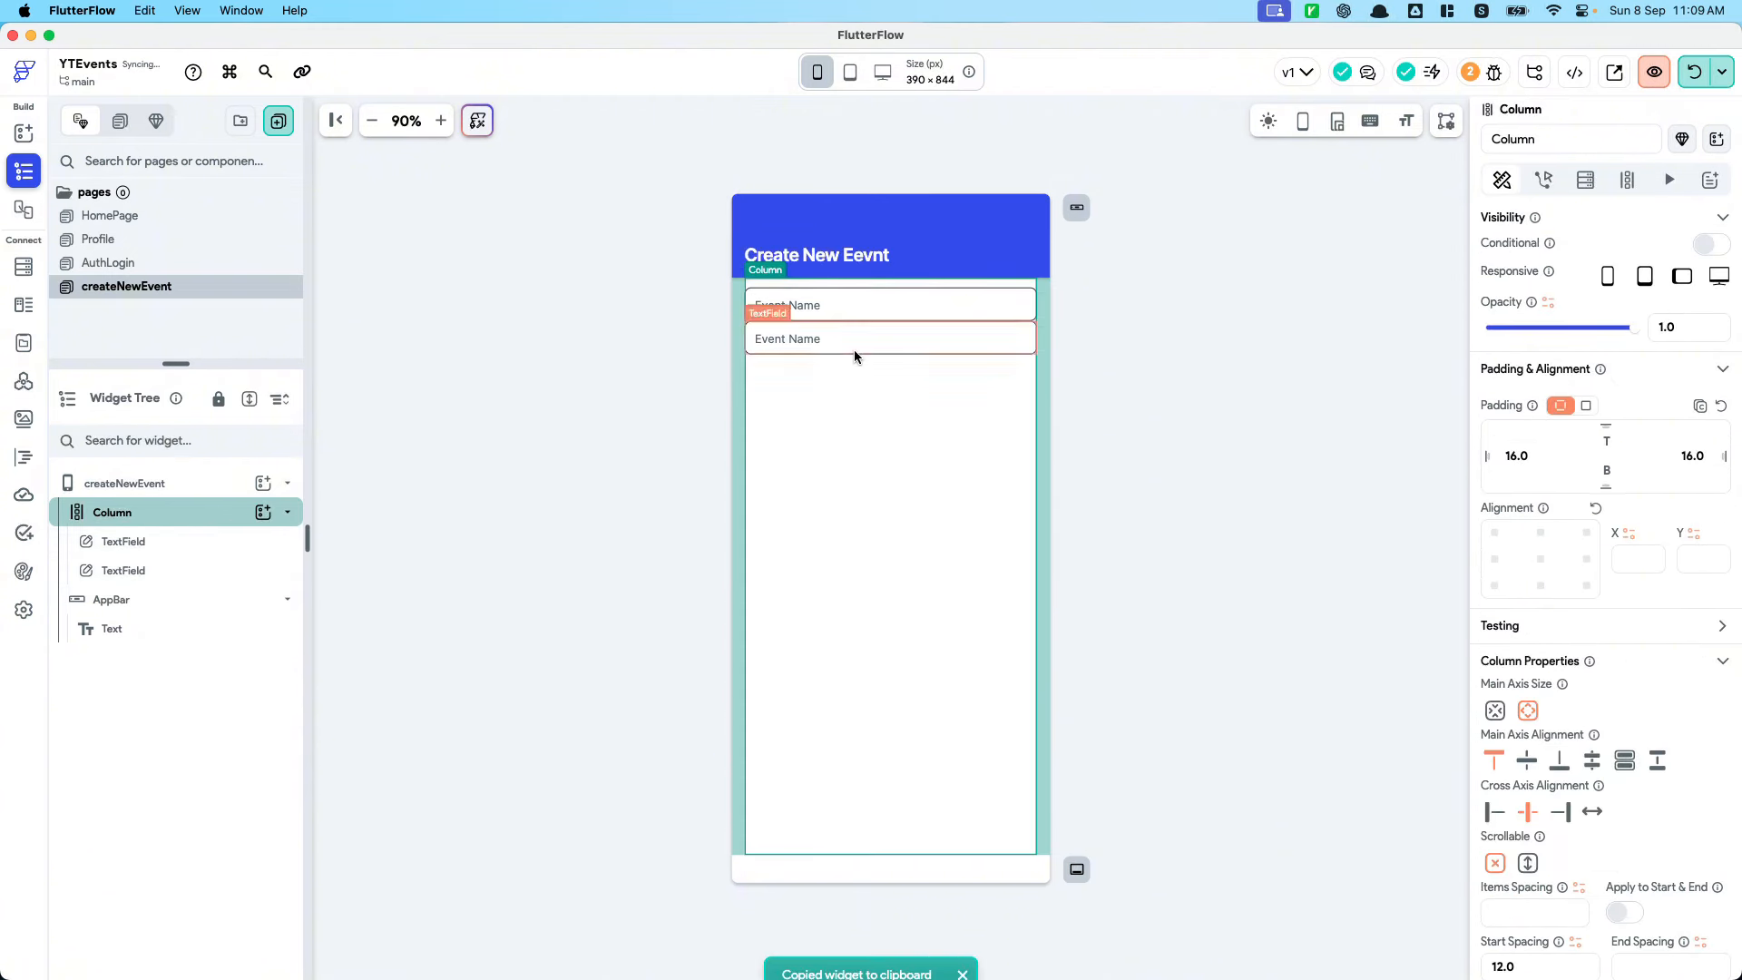
pyautogui.press('super+z')
# Add a Button to the Column below the Event Name TextField and set its text to "Upload Event Photo"
pyautogui.click(262, 514)
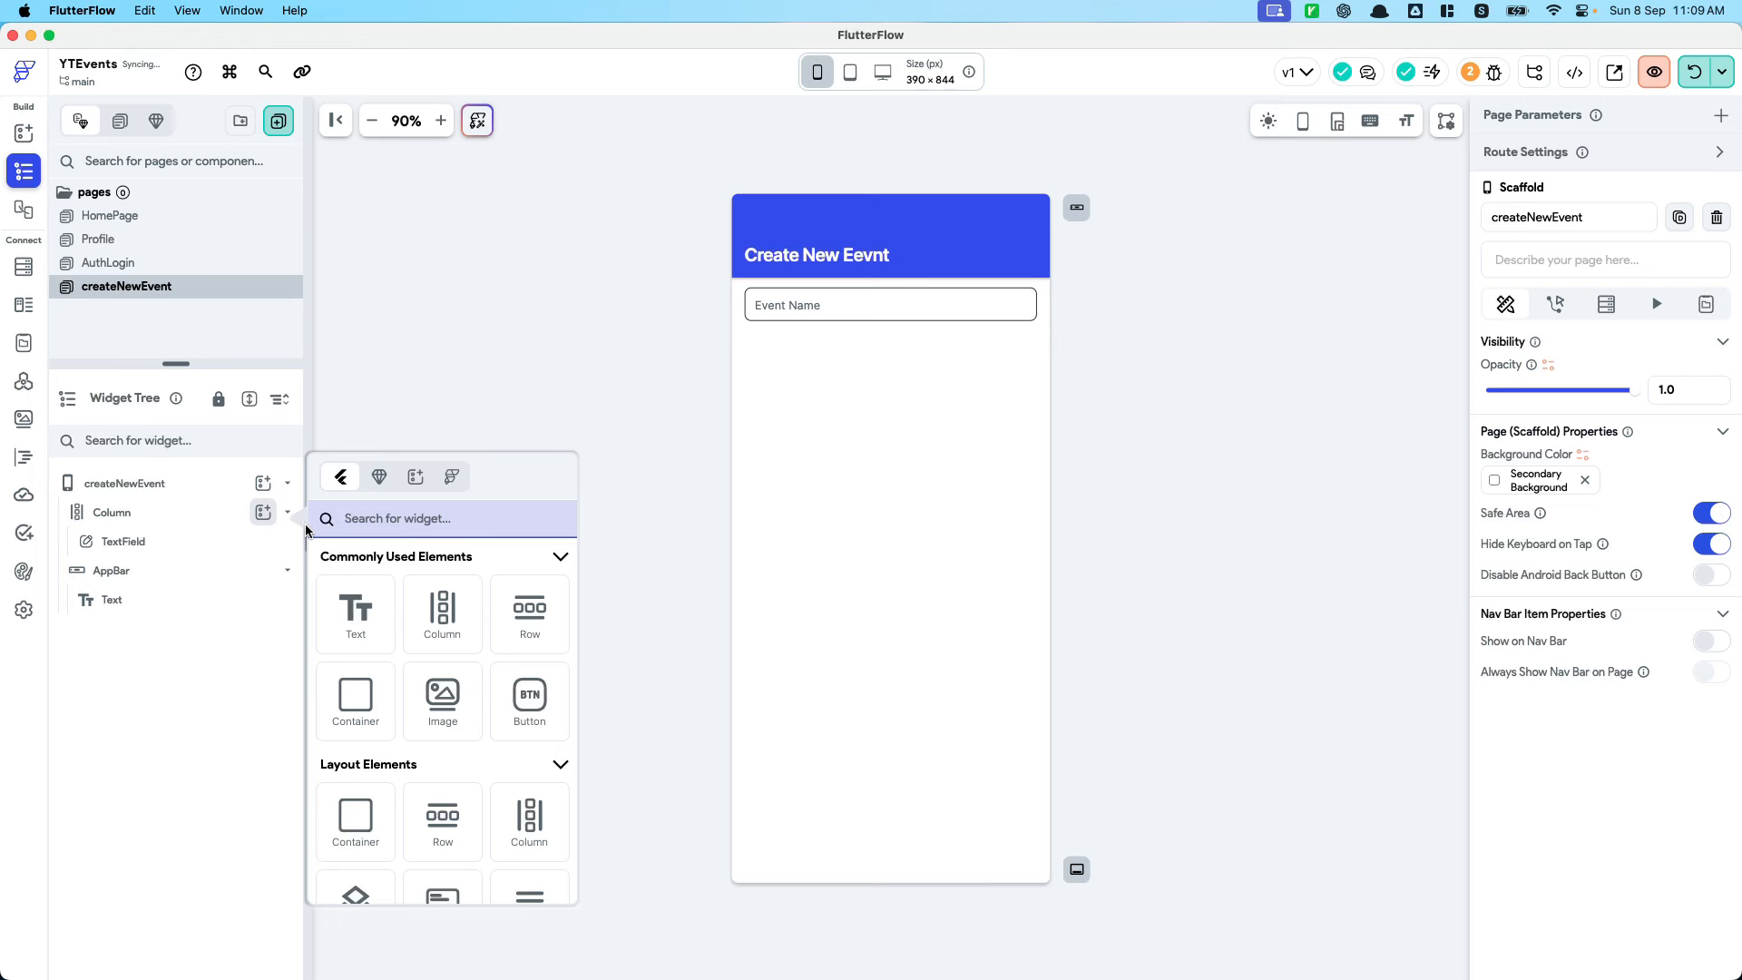
pyautogui.click(549, 697)
pyautogui.scroll(-2, 1626, 838)
pyautogui.doubleClick(1590, 739)
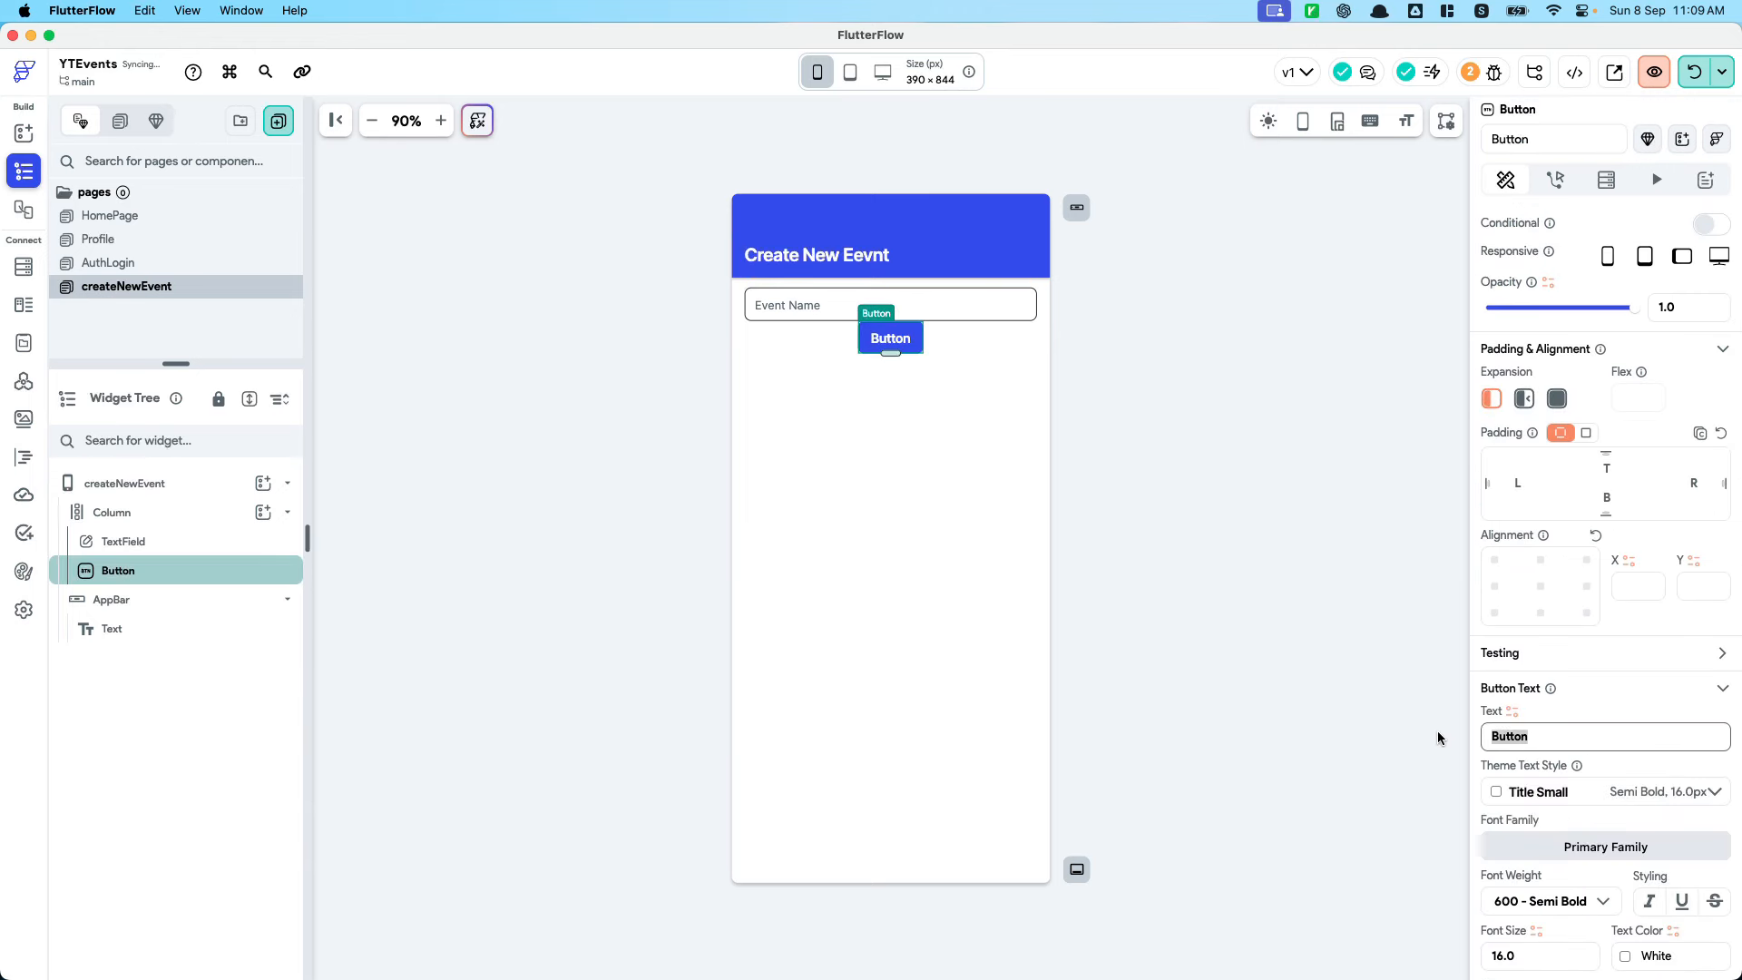
pyautogui.write('Upload Event Pho')
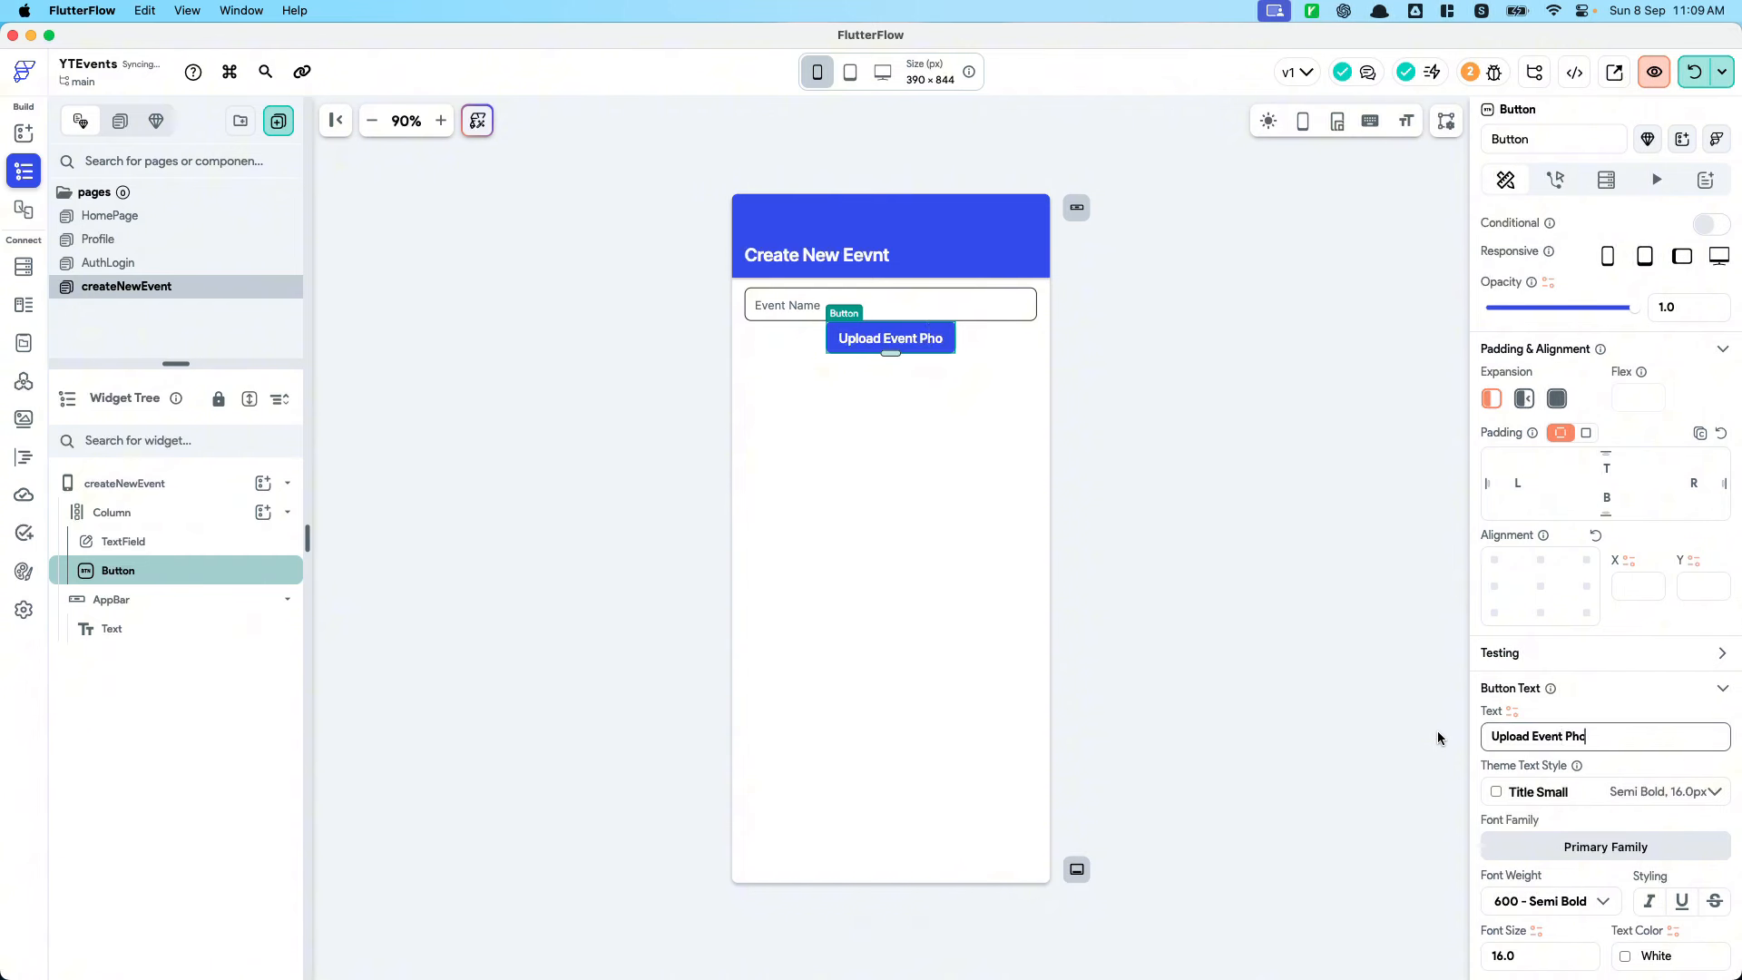
pyautogui.press('BackSpace')
pyautogui.press('BackSpace')
pyautogui.press('BackSpace')
pyautogui.write('Pth')
pyautogui.press('BackSpace')
pyautogui.press('BackSpace')
pyautogui.write('hoto')
# Set the Column's items spacing and start spacing to 12 each
pyautogui.click(127, 512)
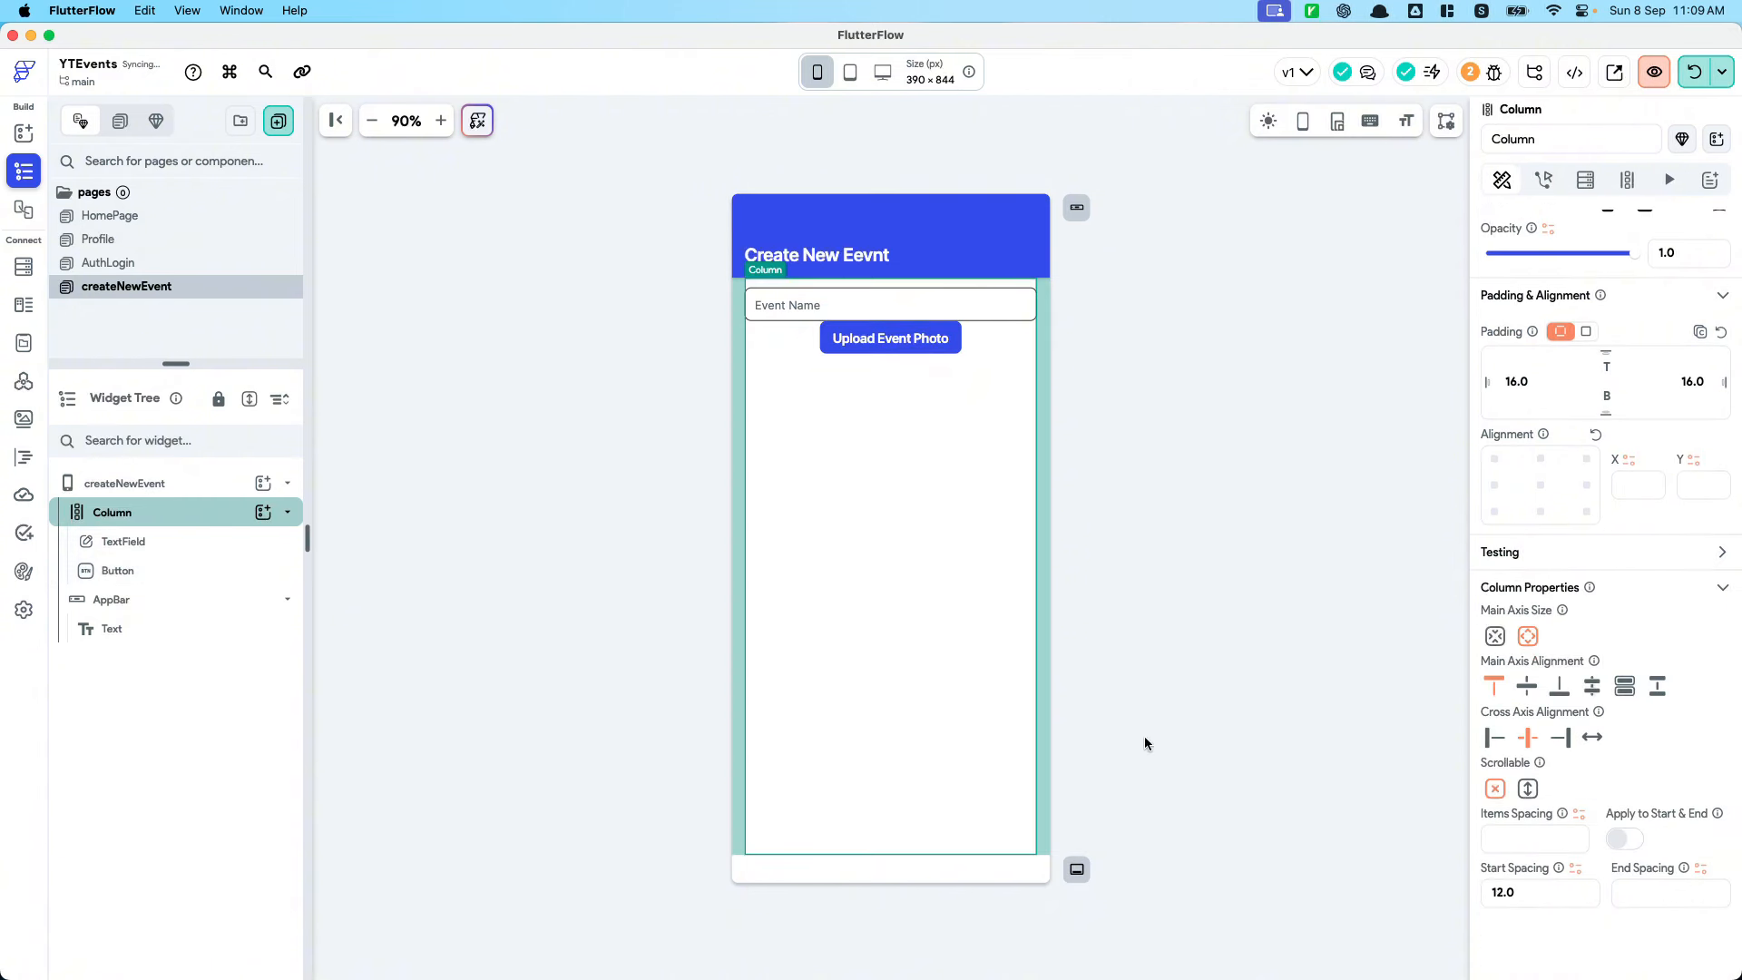
pyautogui.click(1543, 896)
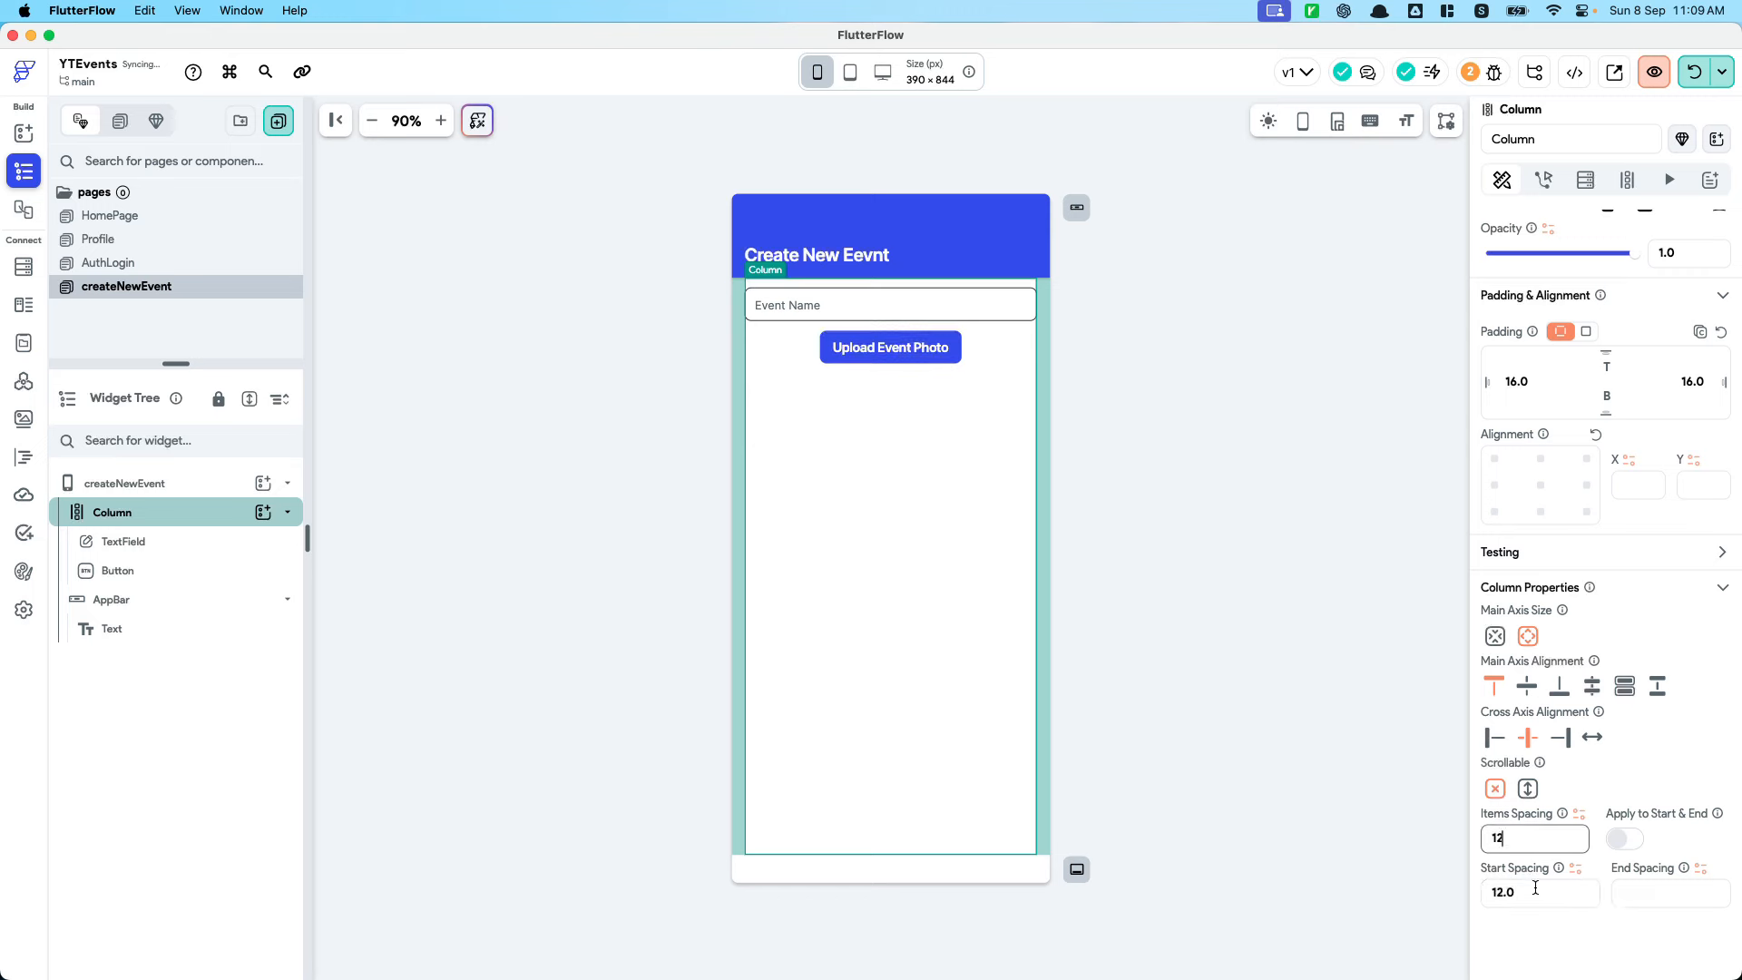
pyautogui.click(948, 348)
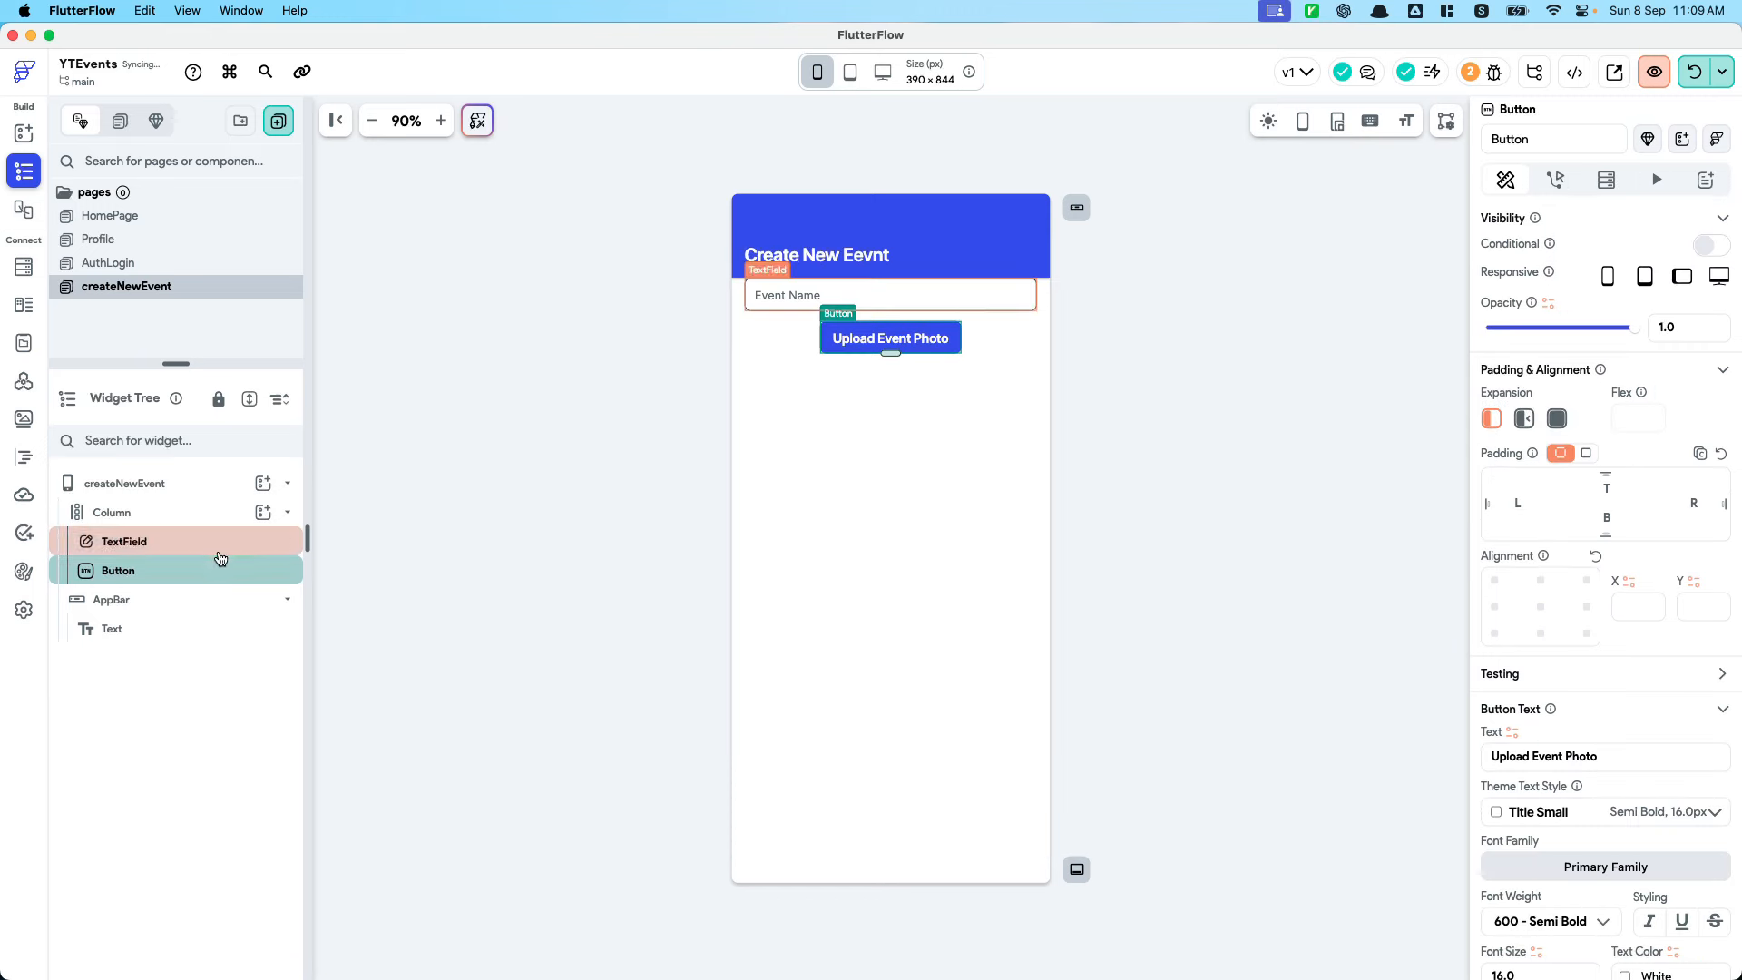
pyautogui.click(127, 512)
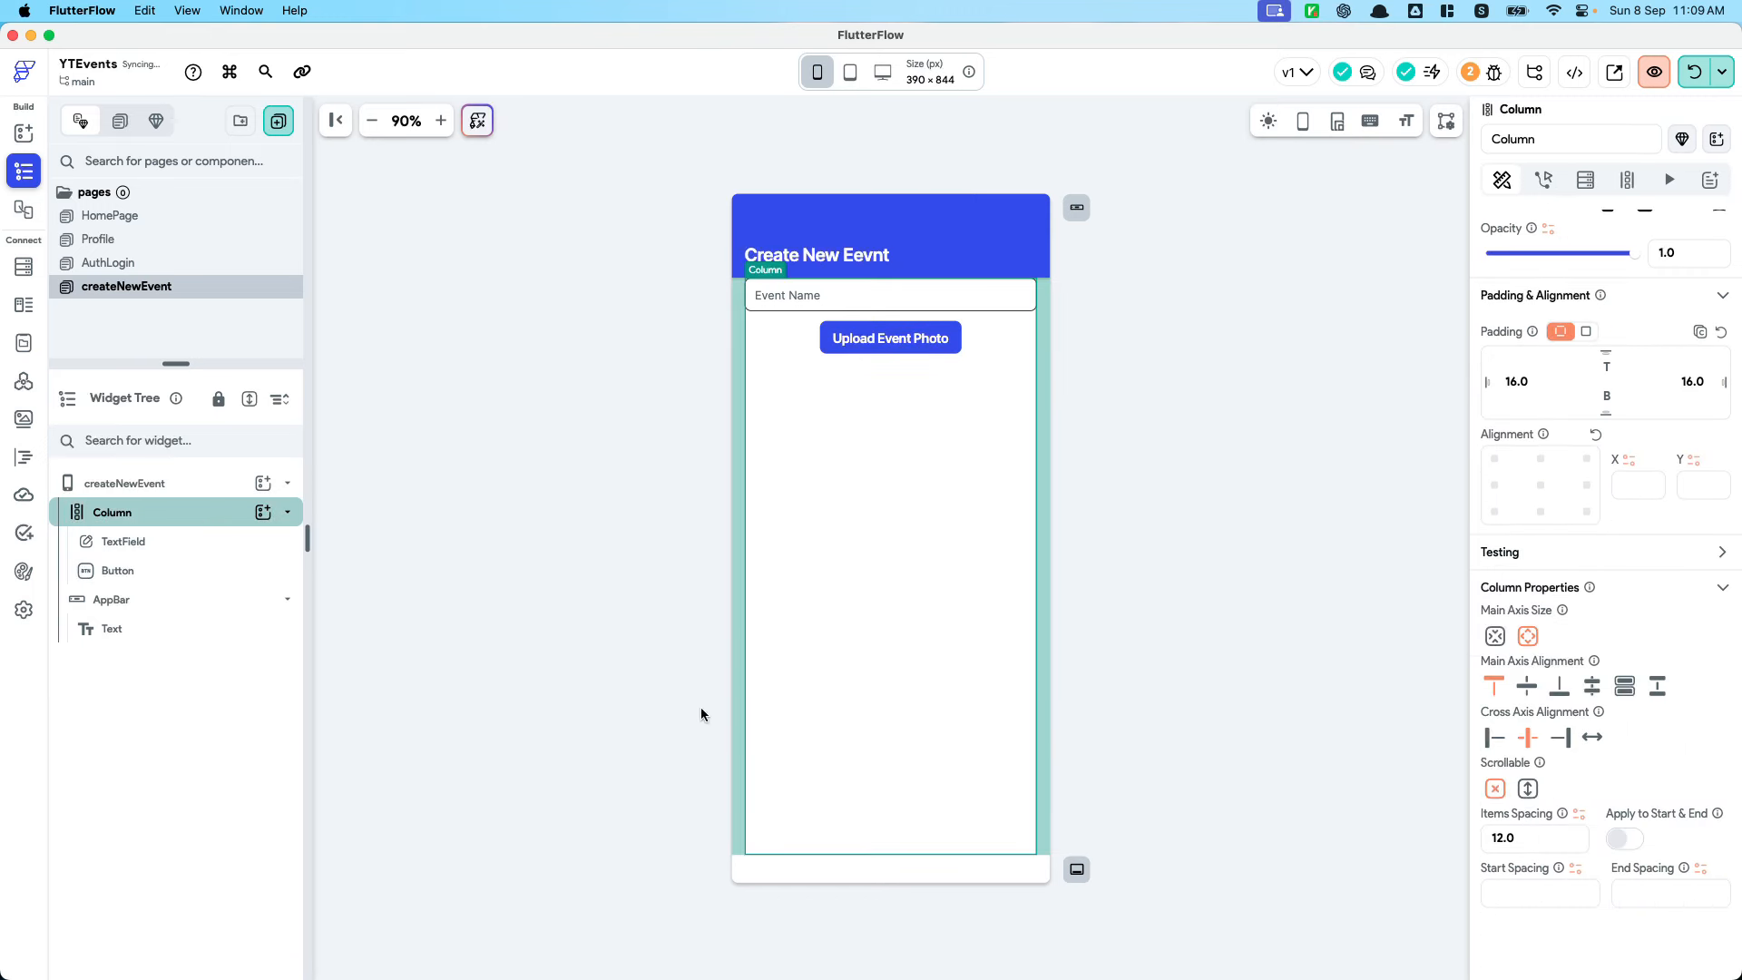
pyautogui.click(1535, 896)
pyautogui.write('12')
pyautogui.click(1225, 599)
# Give the Upload Event Photo button an On Tap Upload/Save Media action with Firebase as the upload type
pyautogui.click(905, 352)
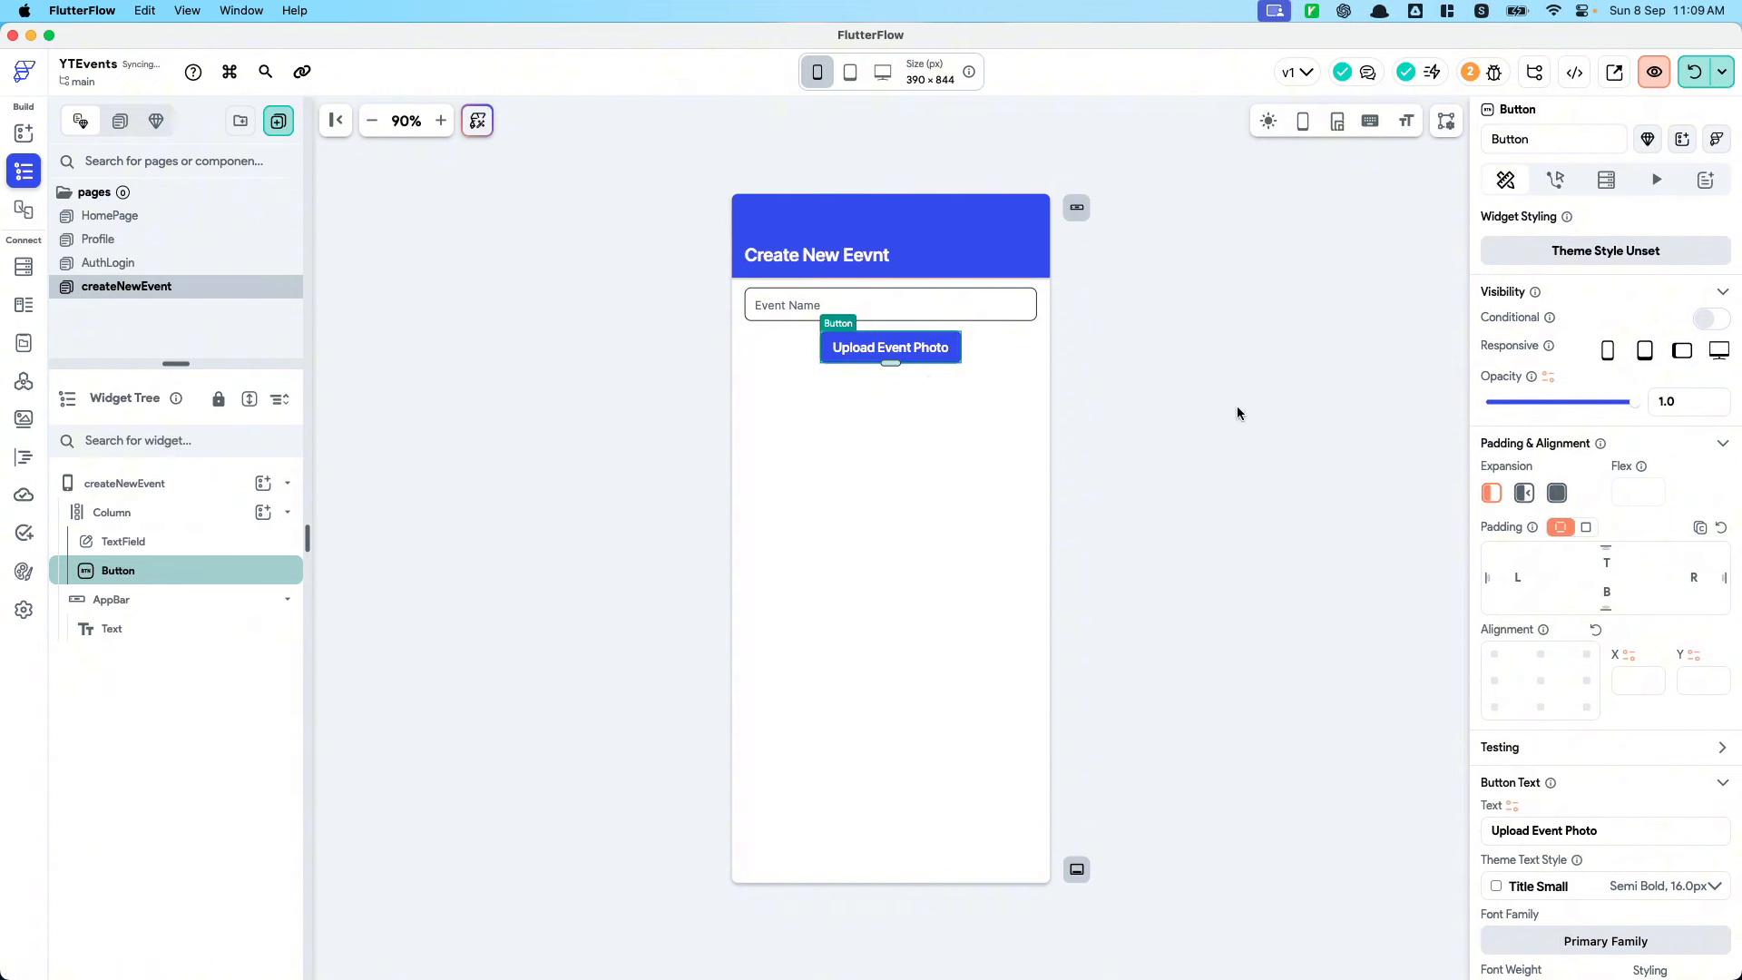
pyautogui.click(1555, 180)
pyautogui.click(1605, 372)
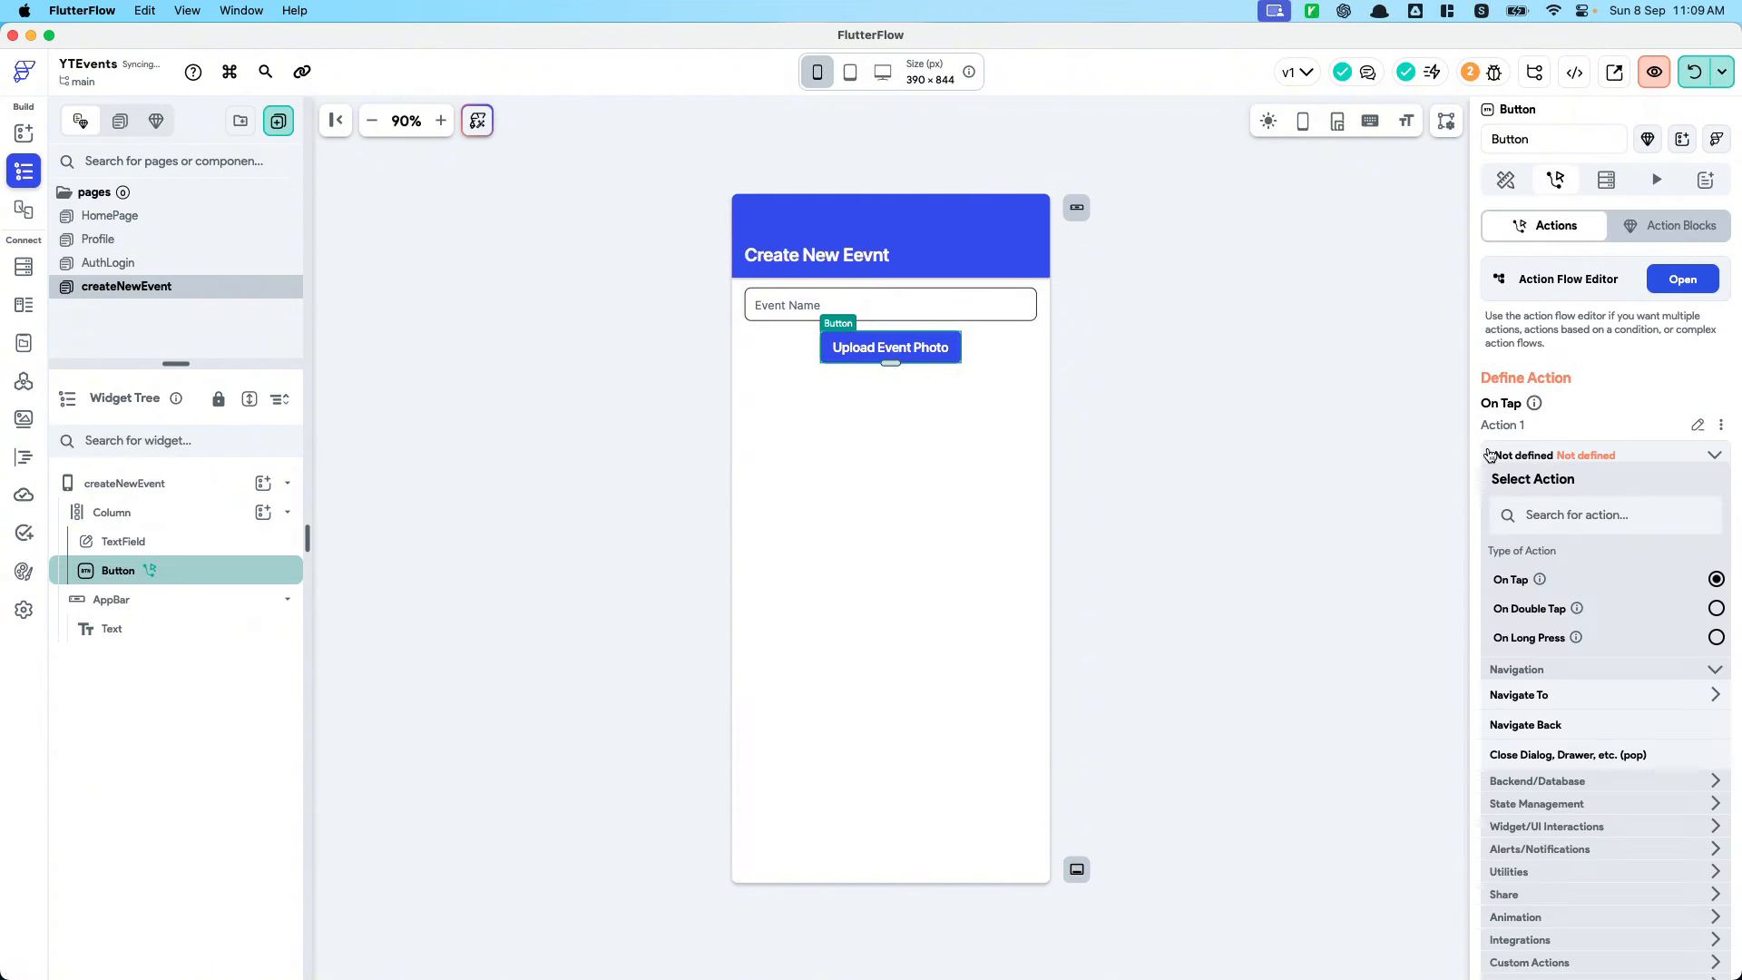
pyautogui.write('upload')
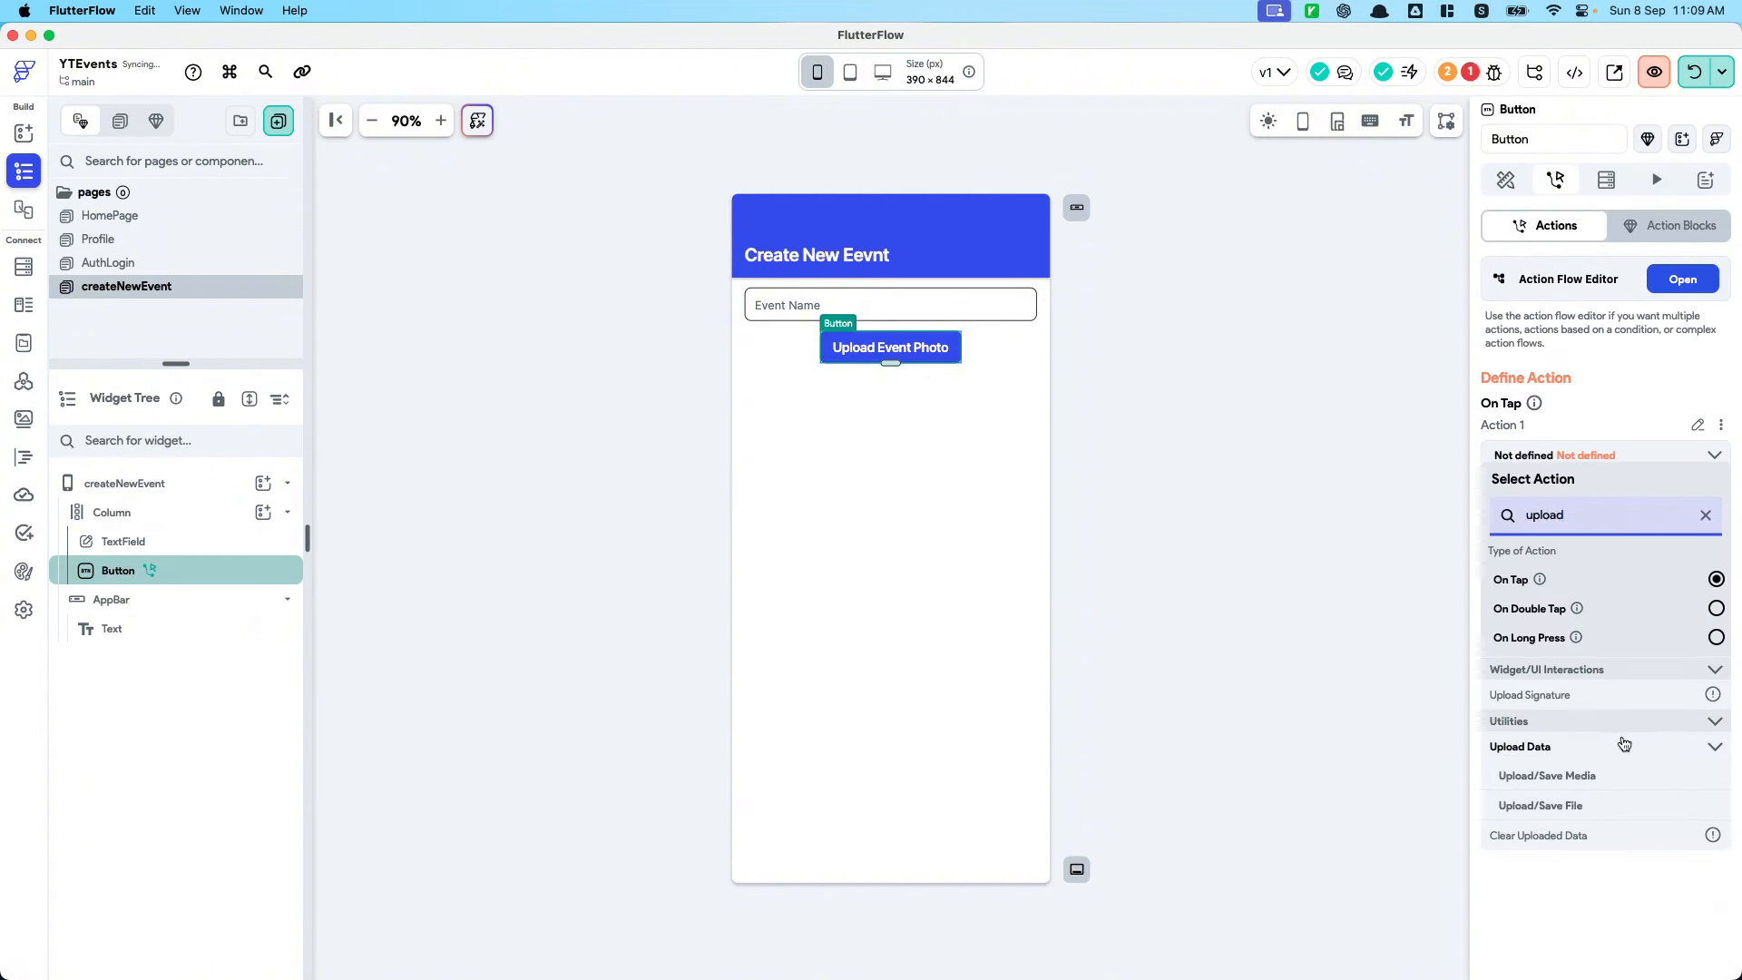
pyautogui.click(1587, 884)
pyautogui.click(1580, 519)
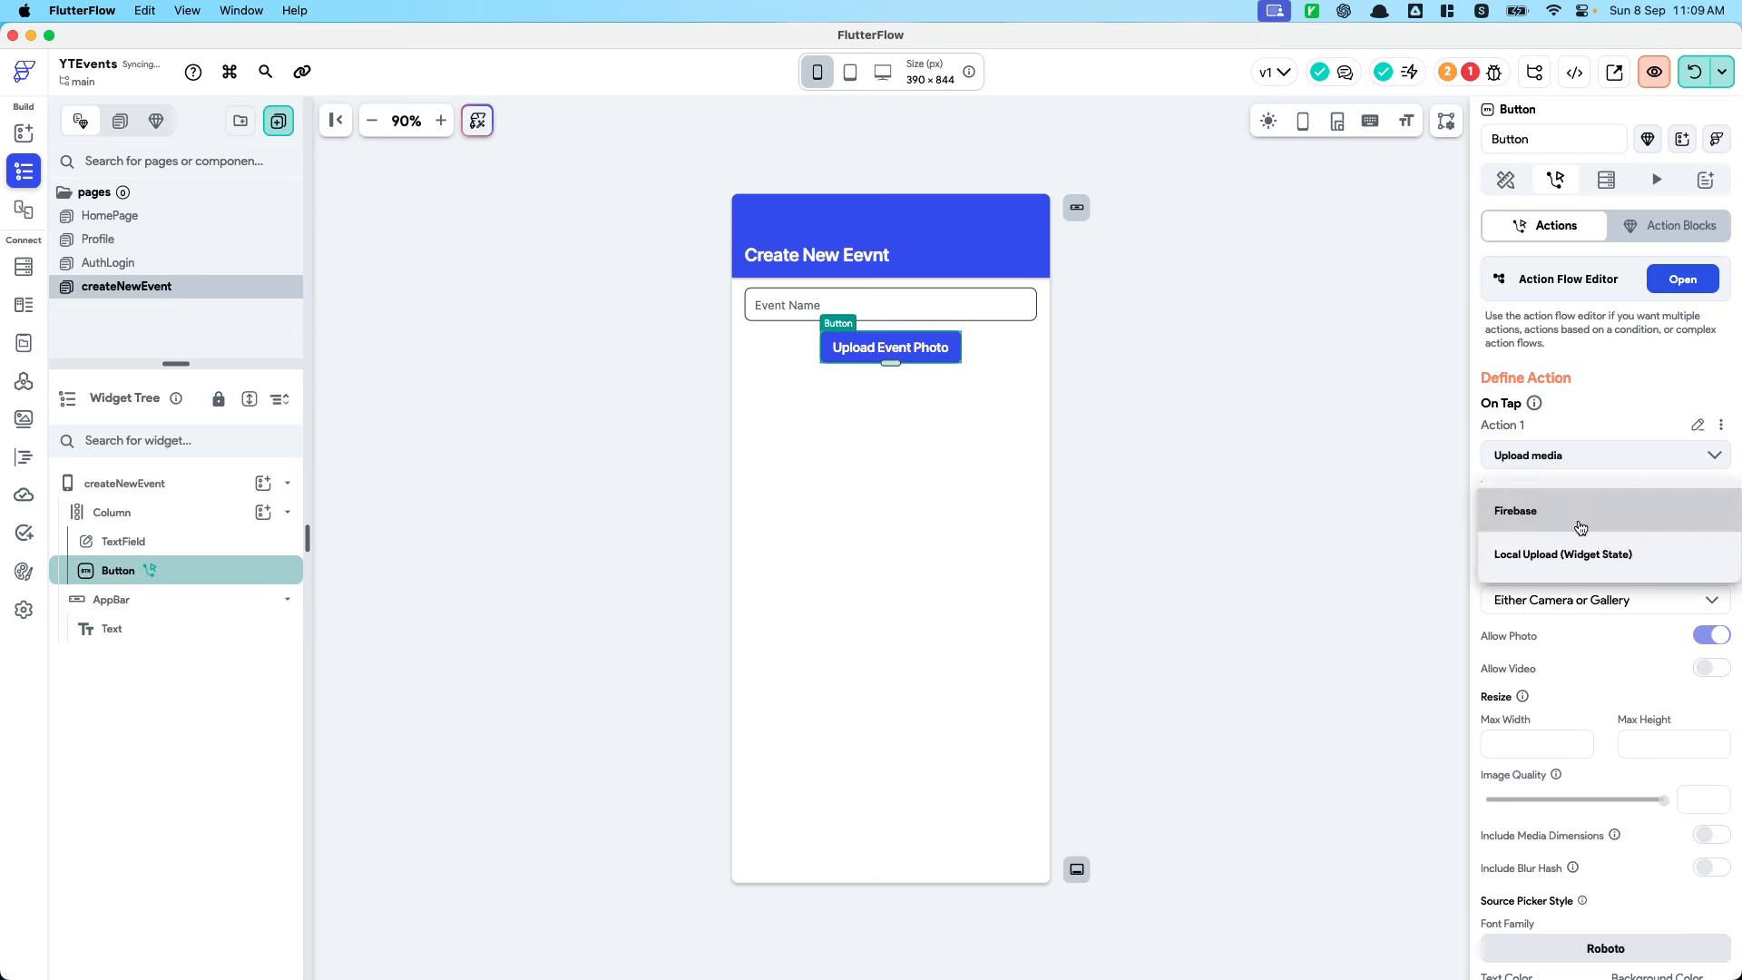
pyautogui.click(1579, 518)
# Enable the snack bar for the upload action and name the action eventPhotoUpload
pyautogui.scroll(-2, 1551, 544)
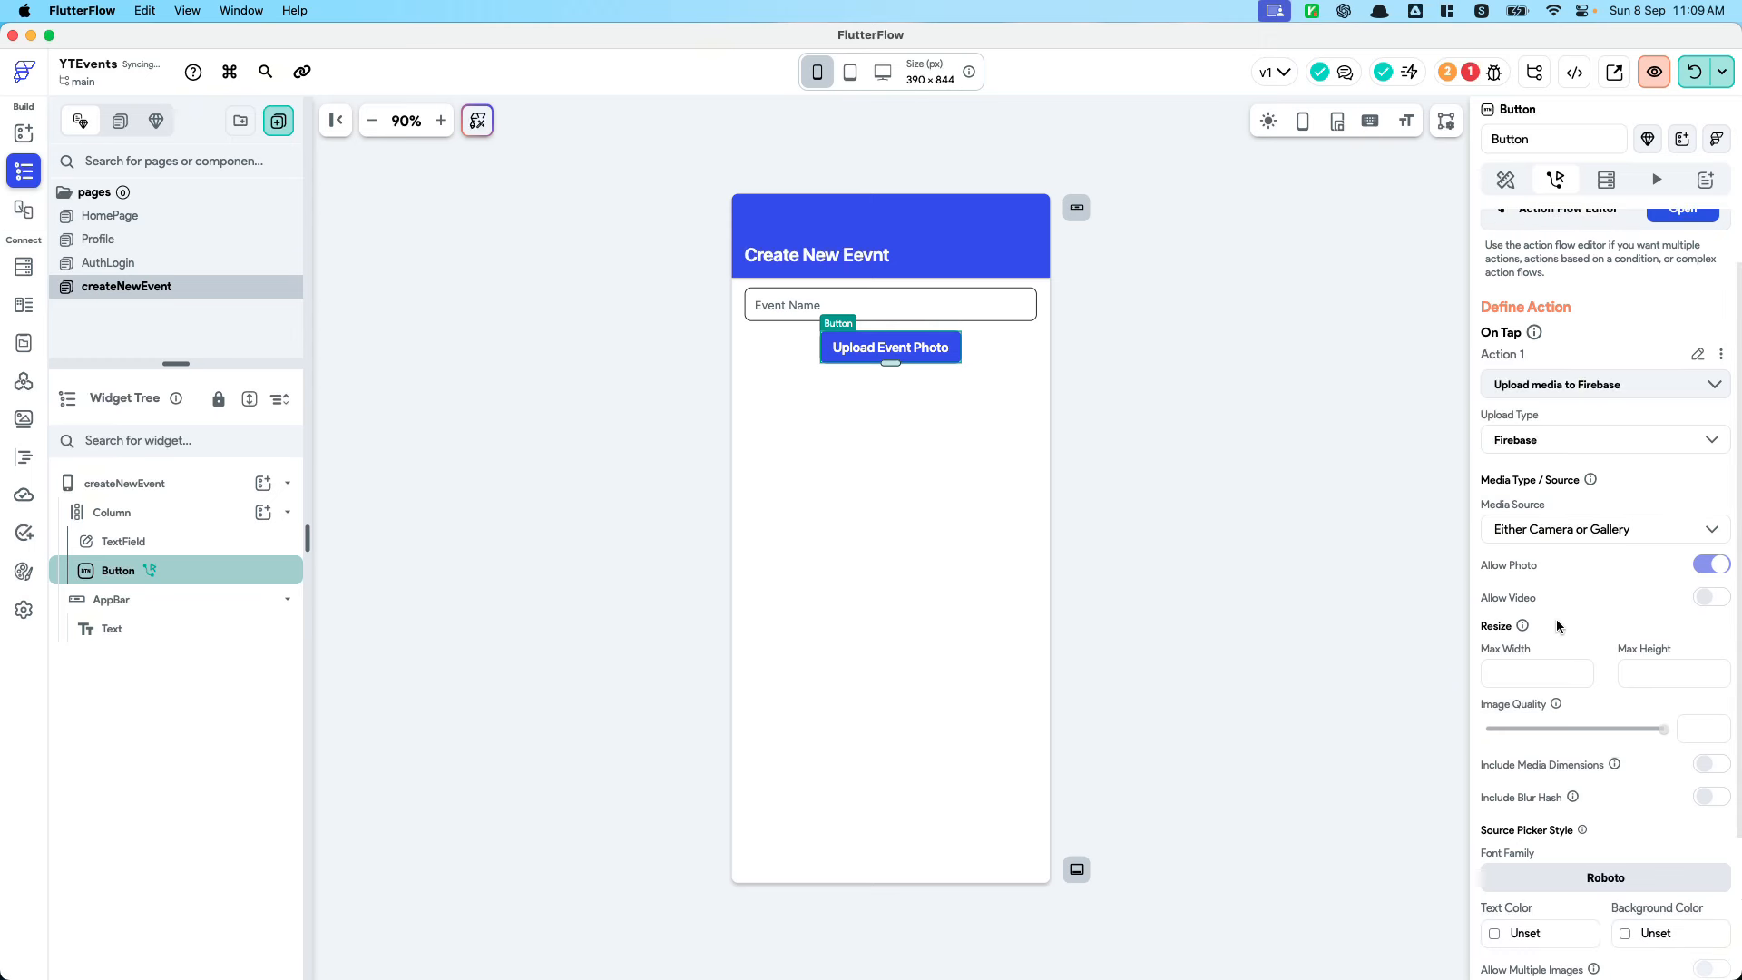
pyautogui.click(1542, 673)
pyautogui.scroll(-2, 1561, 694)
pyautogui.scroll(-2, 1560, 694)
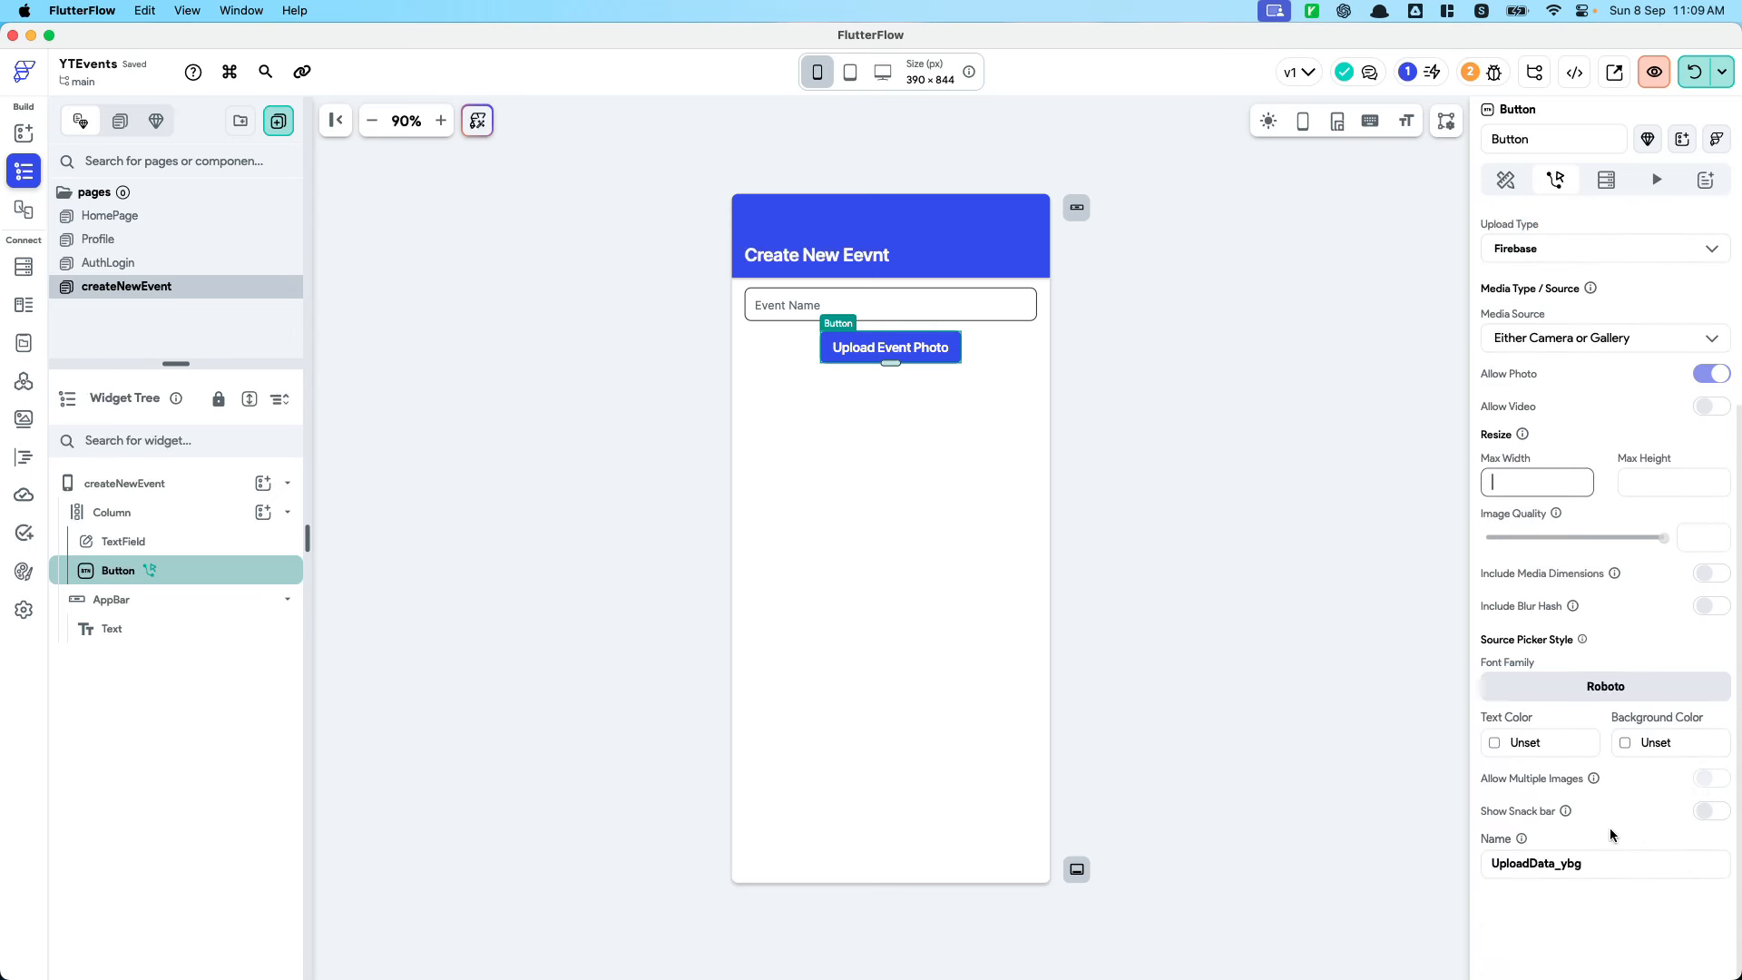
pyautogui.click(1711, 811)
pyautogui.press('Tab')
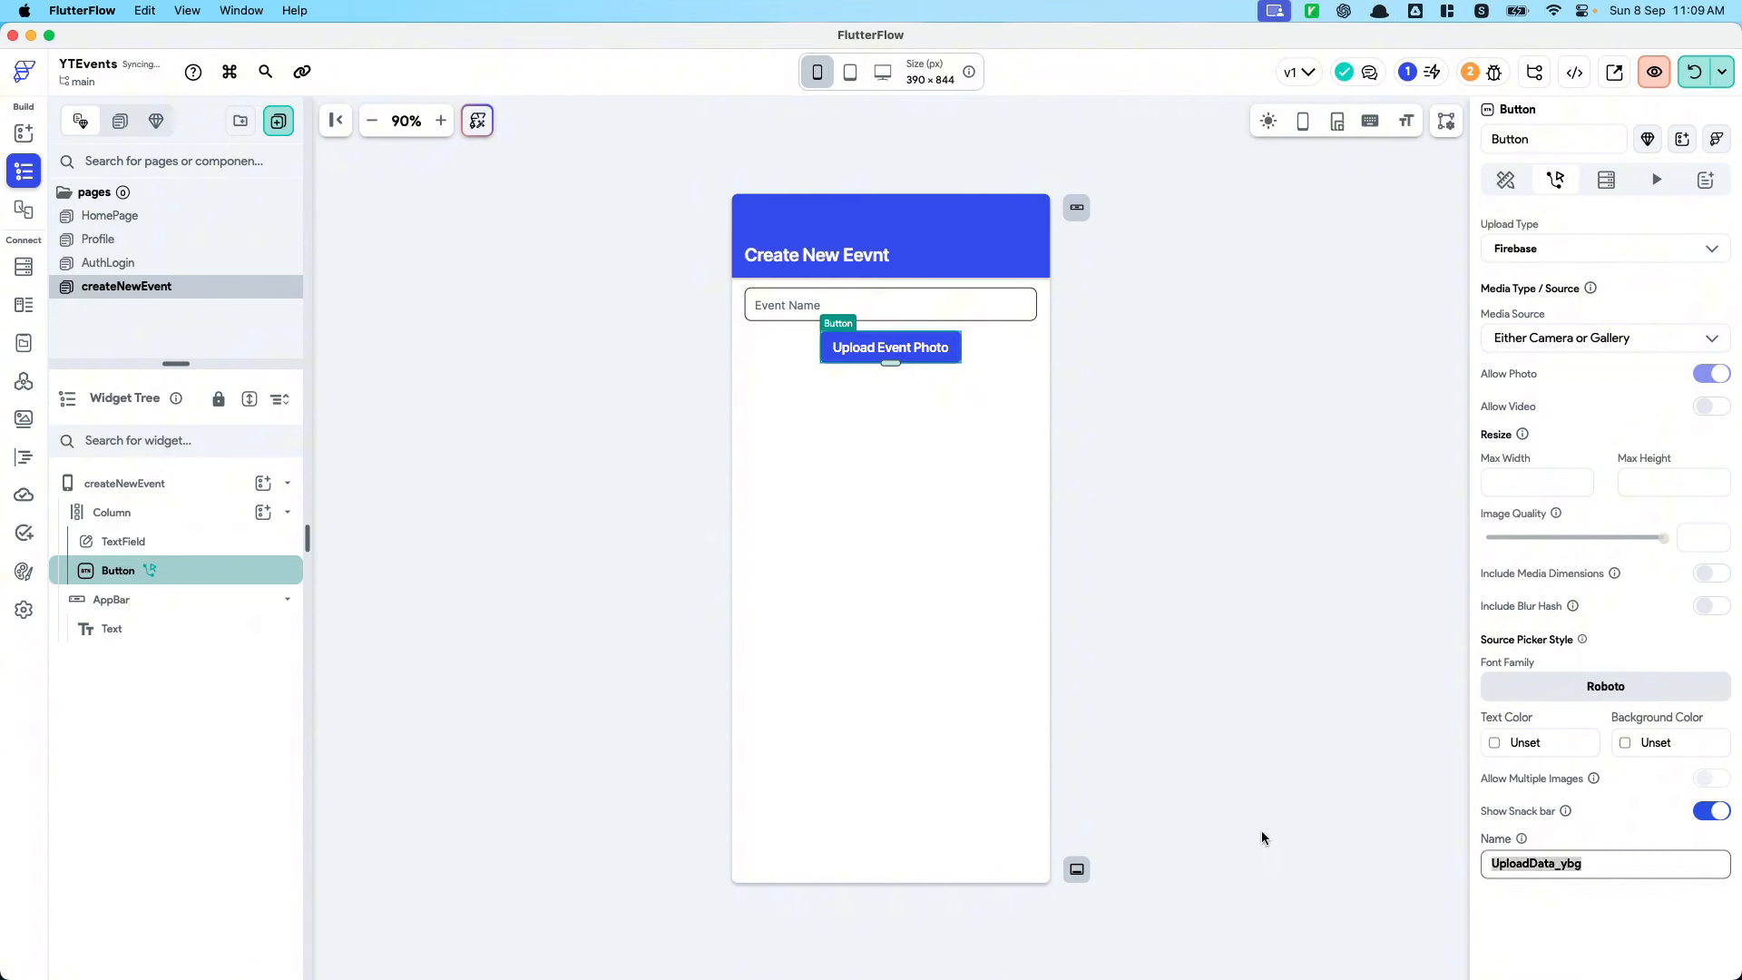
pyautogui.write('Ph')
pyautogui.write('eventPhoto')
pyautogui.write('Upload')
pyautogui.click(838, 472)
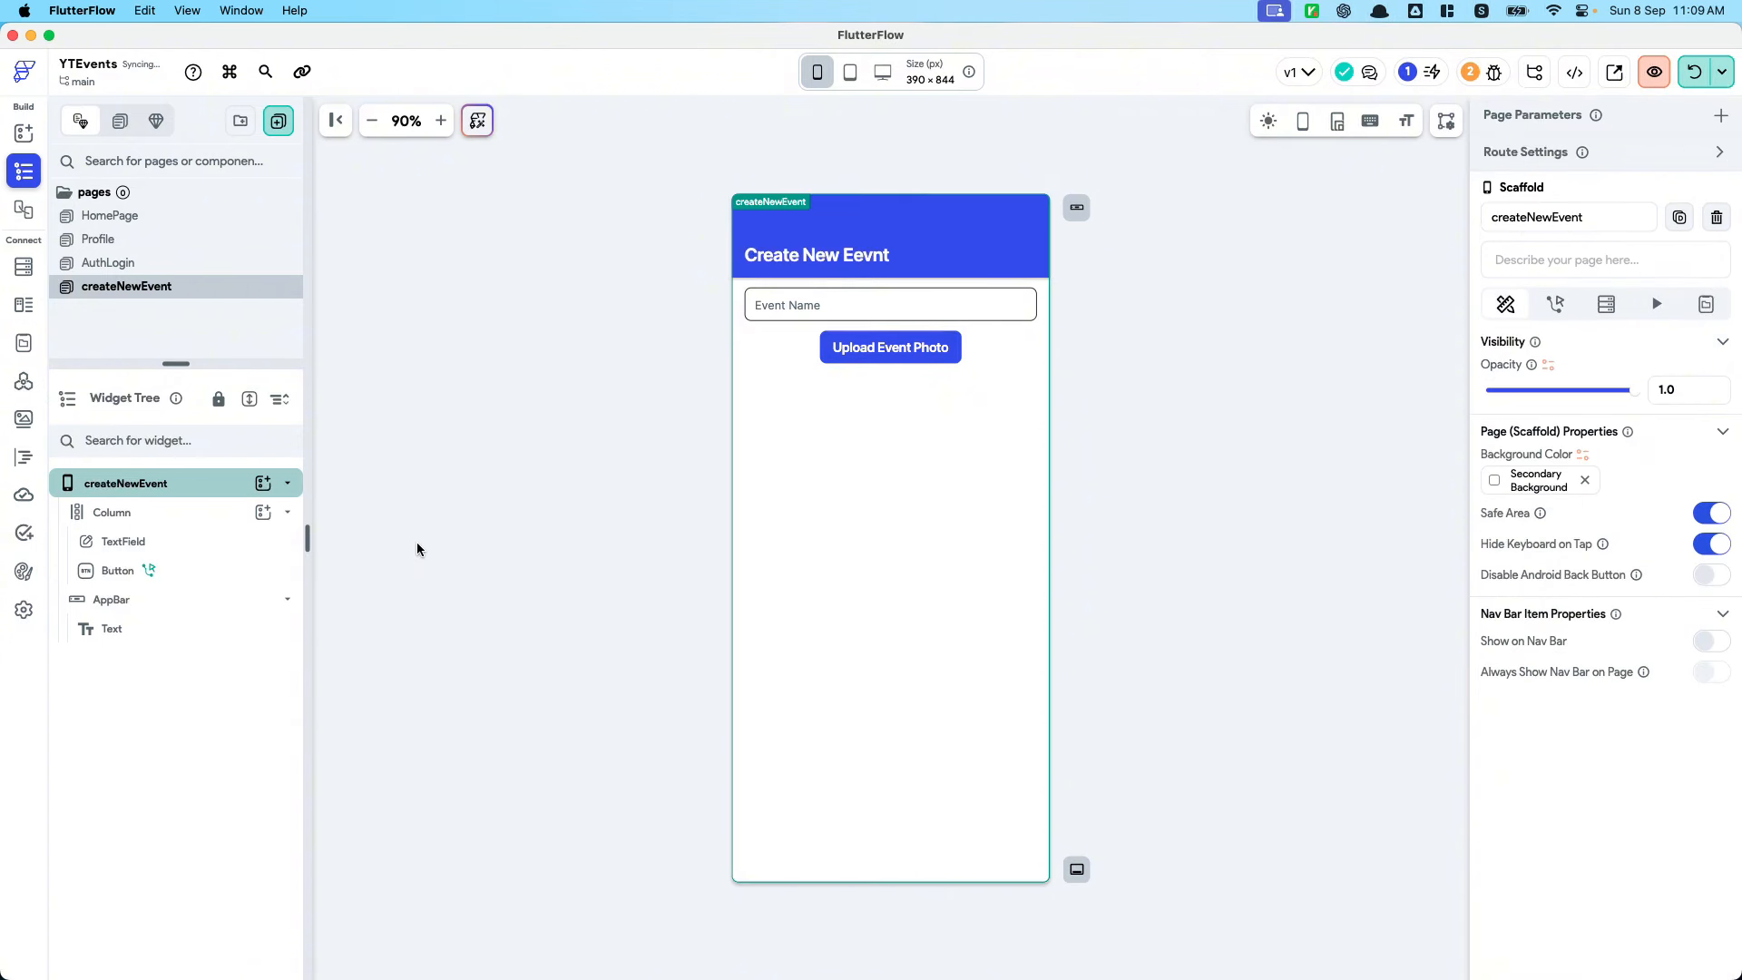
# Add an Image widget to the Column below the Upload Event Photo button
pyautogui.click(277, 577)
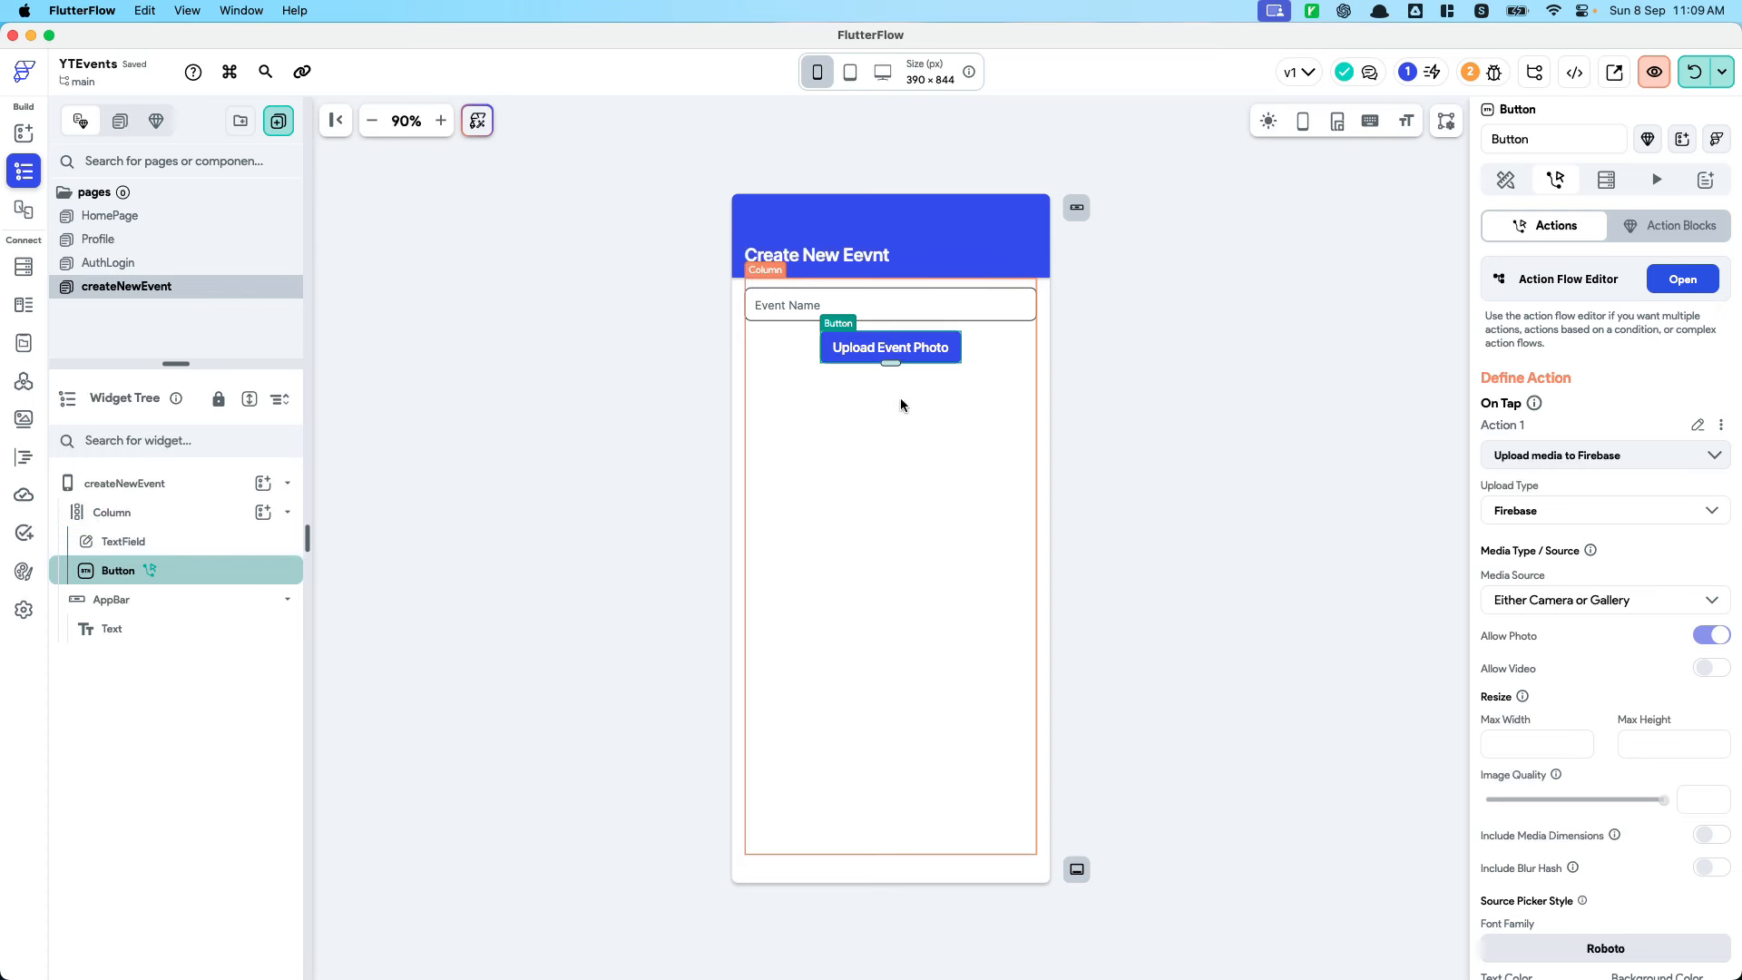
pyautogui.click(265, 513)
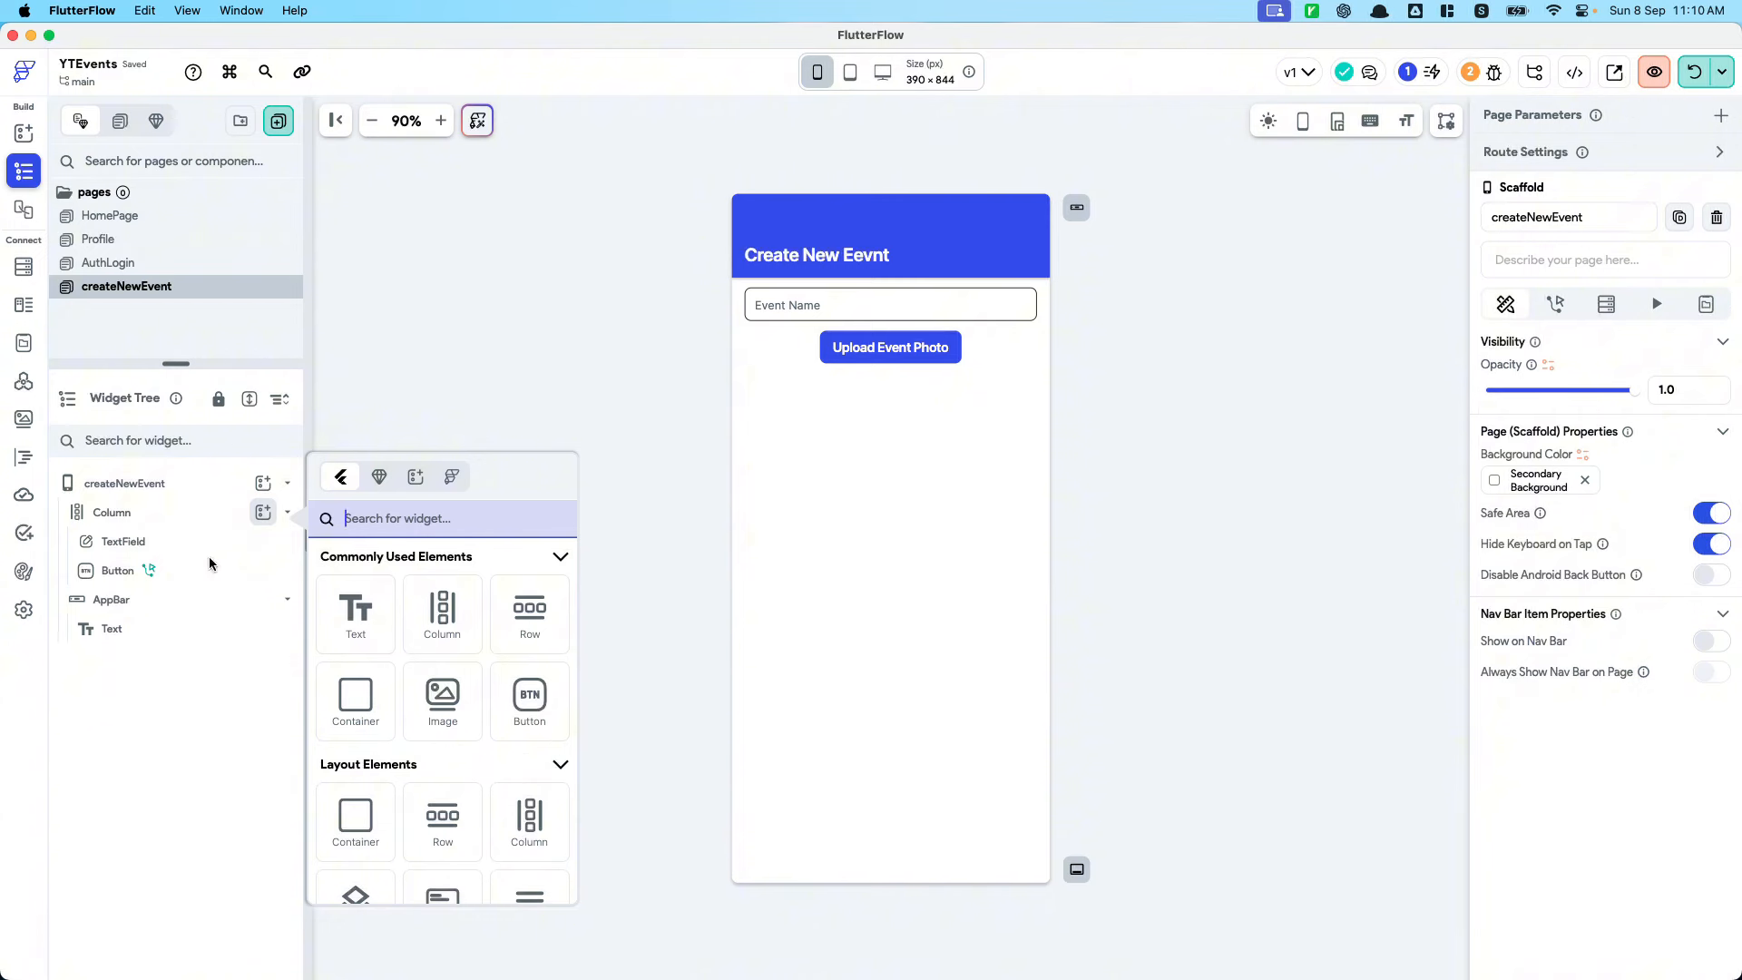
pyautogui.click(443, 699)
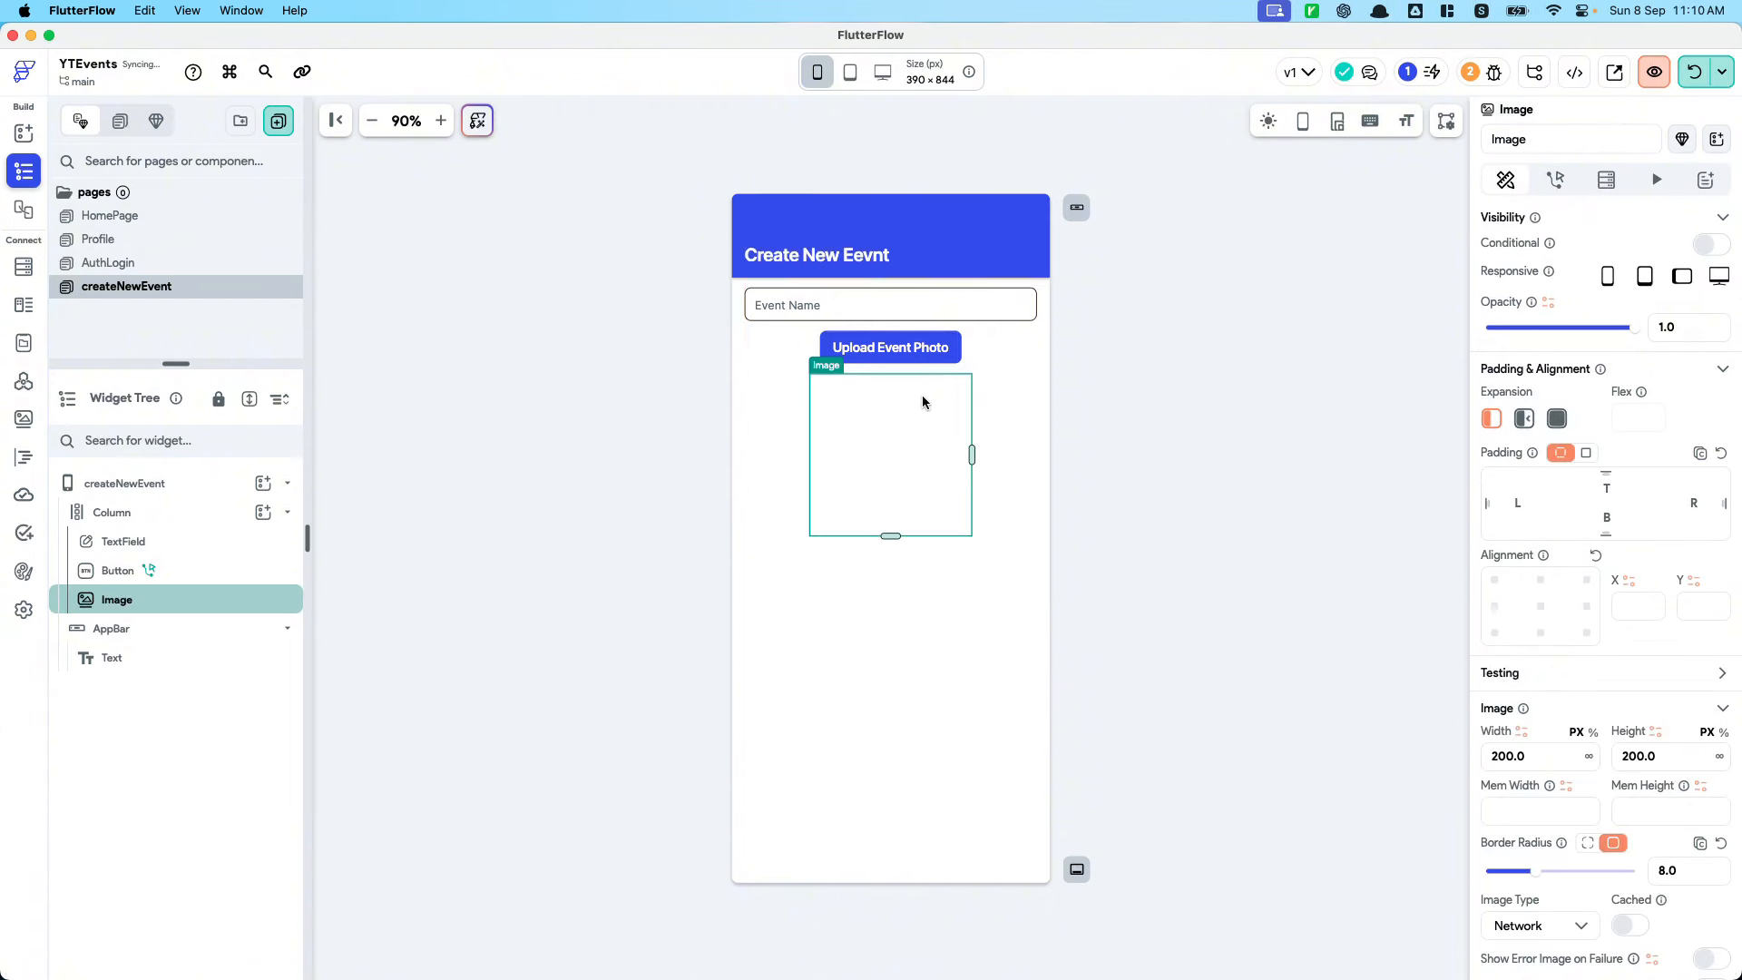
# Bind the Image's path to the Uploaded File URL variable
pyautogui.scroll(-5, 1641, 894)
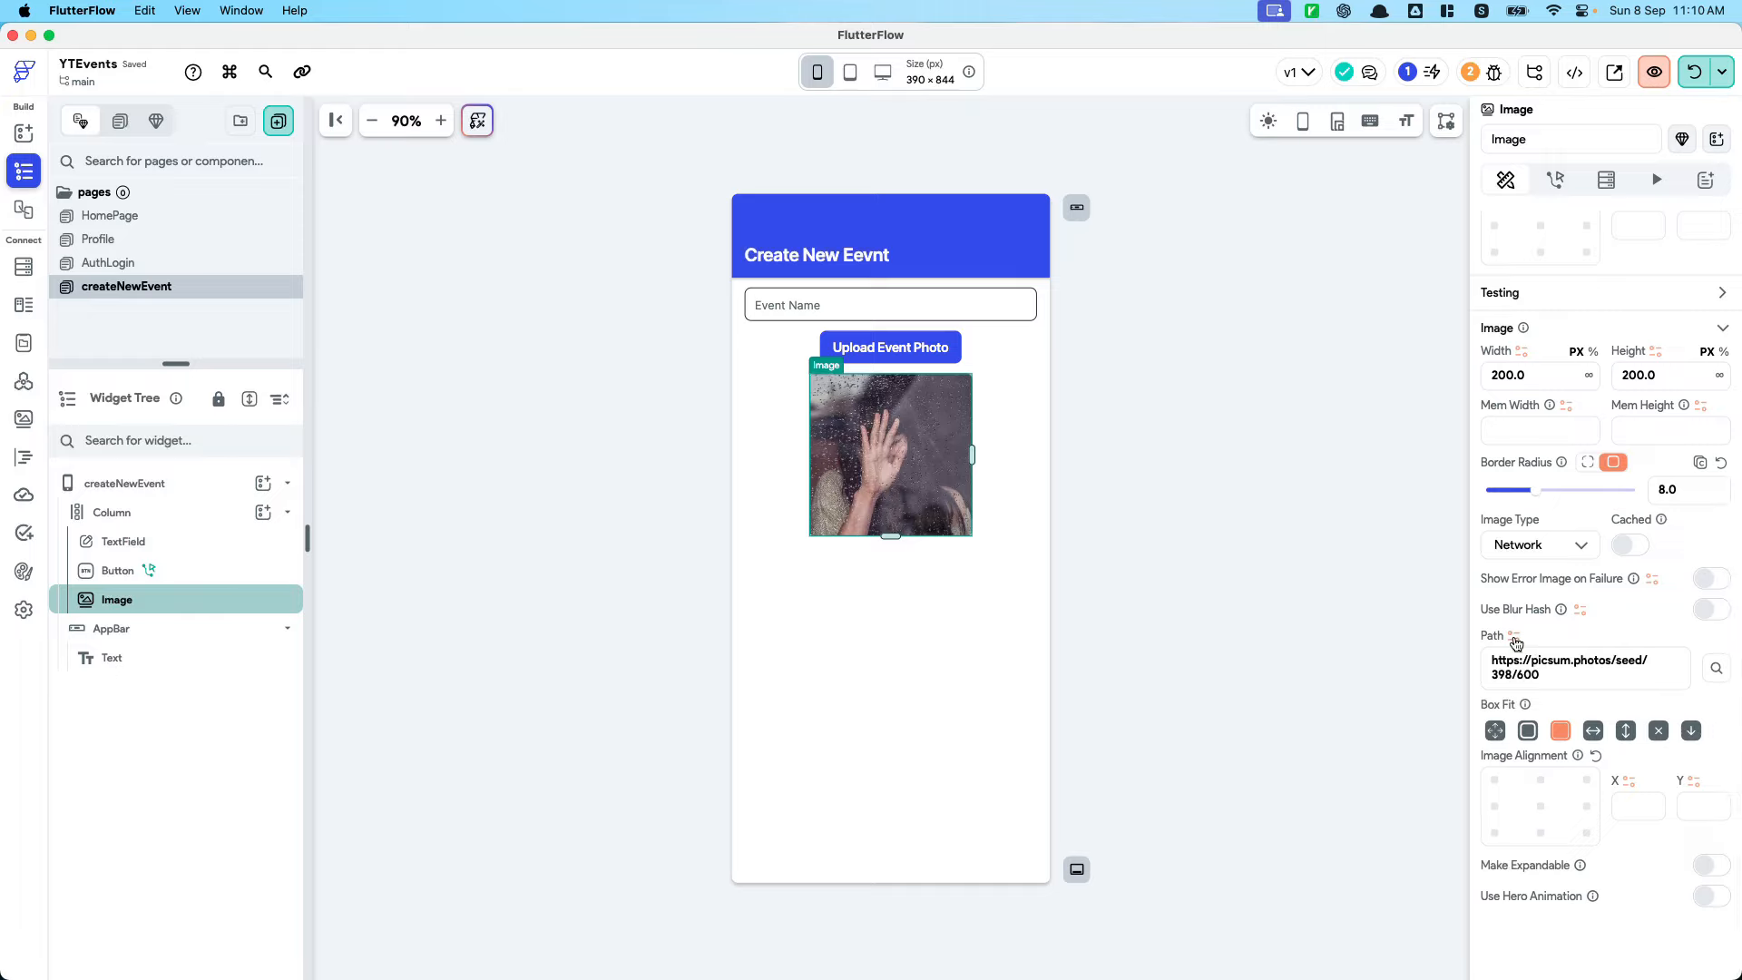
pyautogui.click(1521, 636)
pyautogui.write('photo')
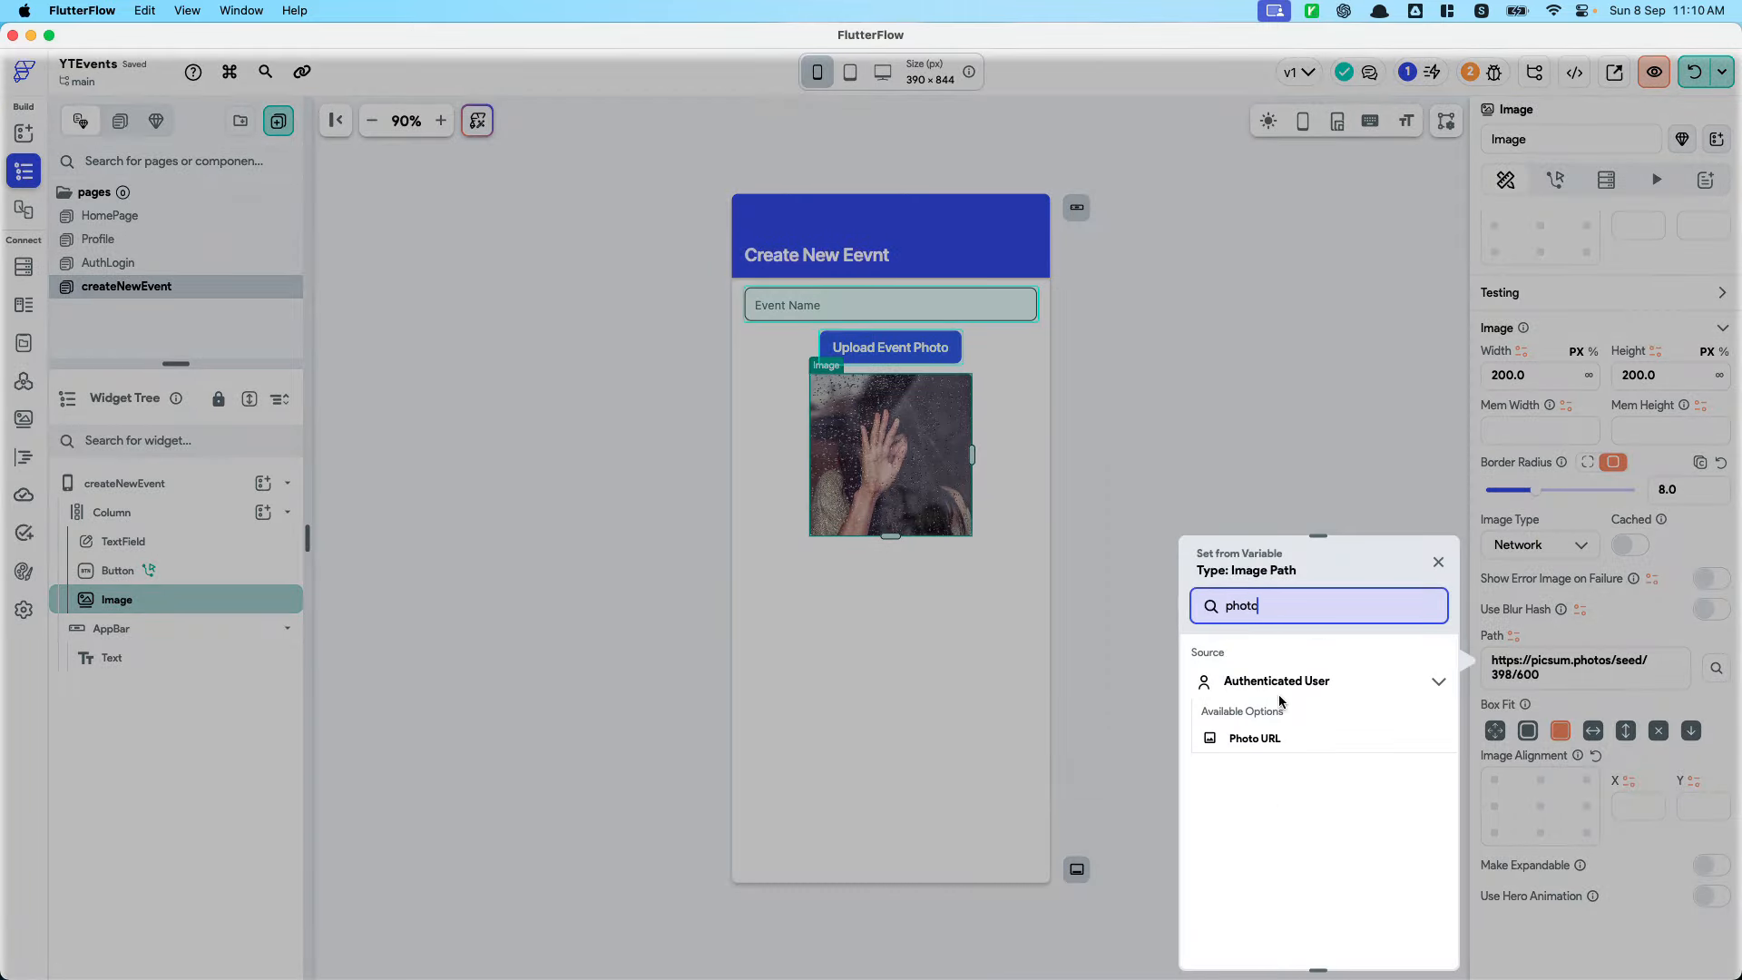
pyautogui.press('BackSpace')
pyautogui.press('BackSpace')
pyautogui.press('BackSpace')
pyautogui.press('BackSpace')
pyautogui.press('BackSpace')
pyautogui.write('upload')
pyautogui.click(1281, 738)
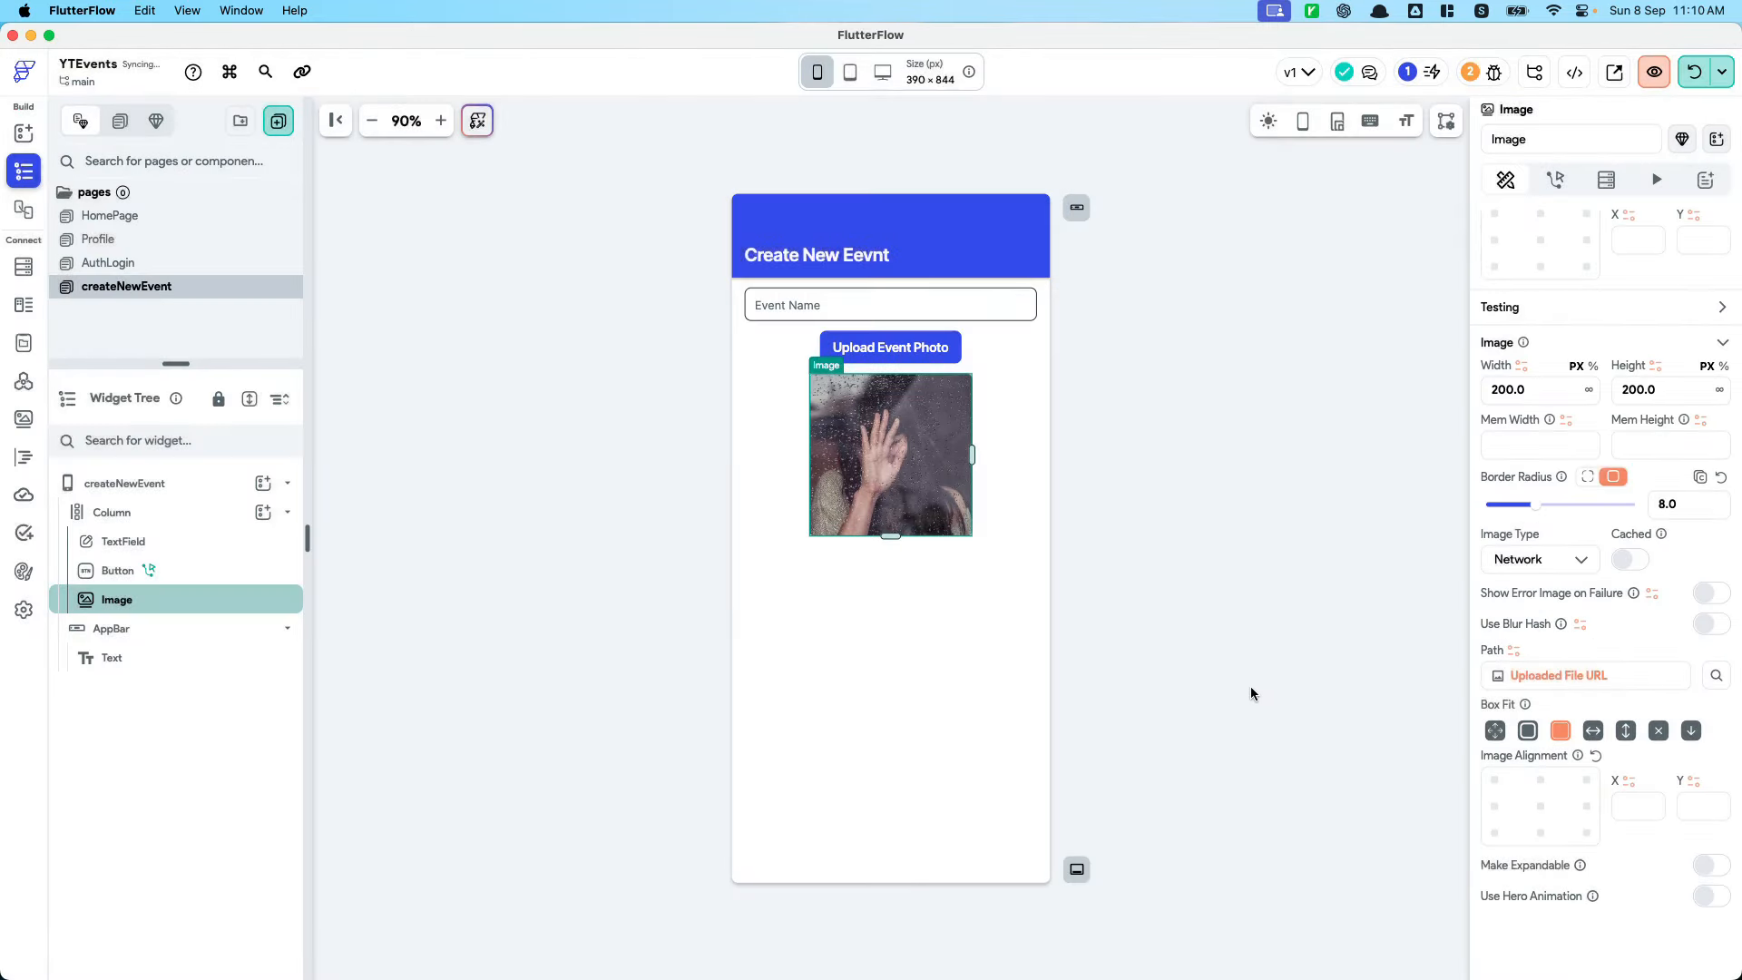
# Make the Image conditionally visible only when the Uploaded File URL is set and not empty
pyautogui.scroll(5, 1649, 423)
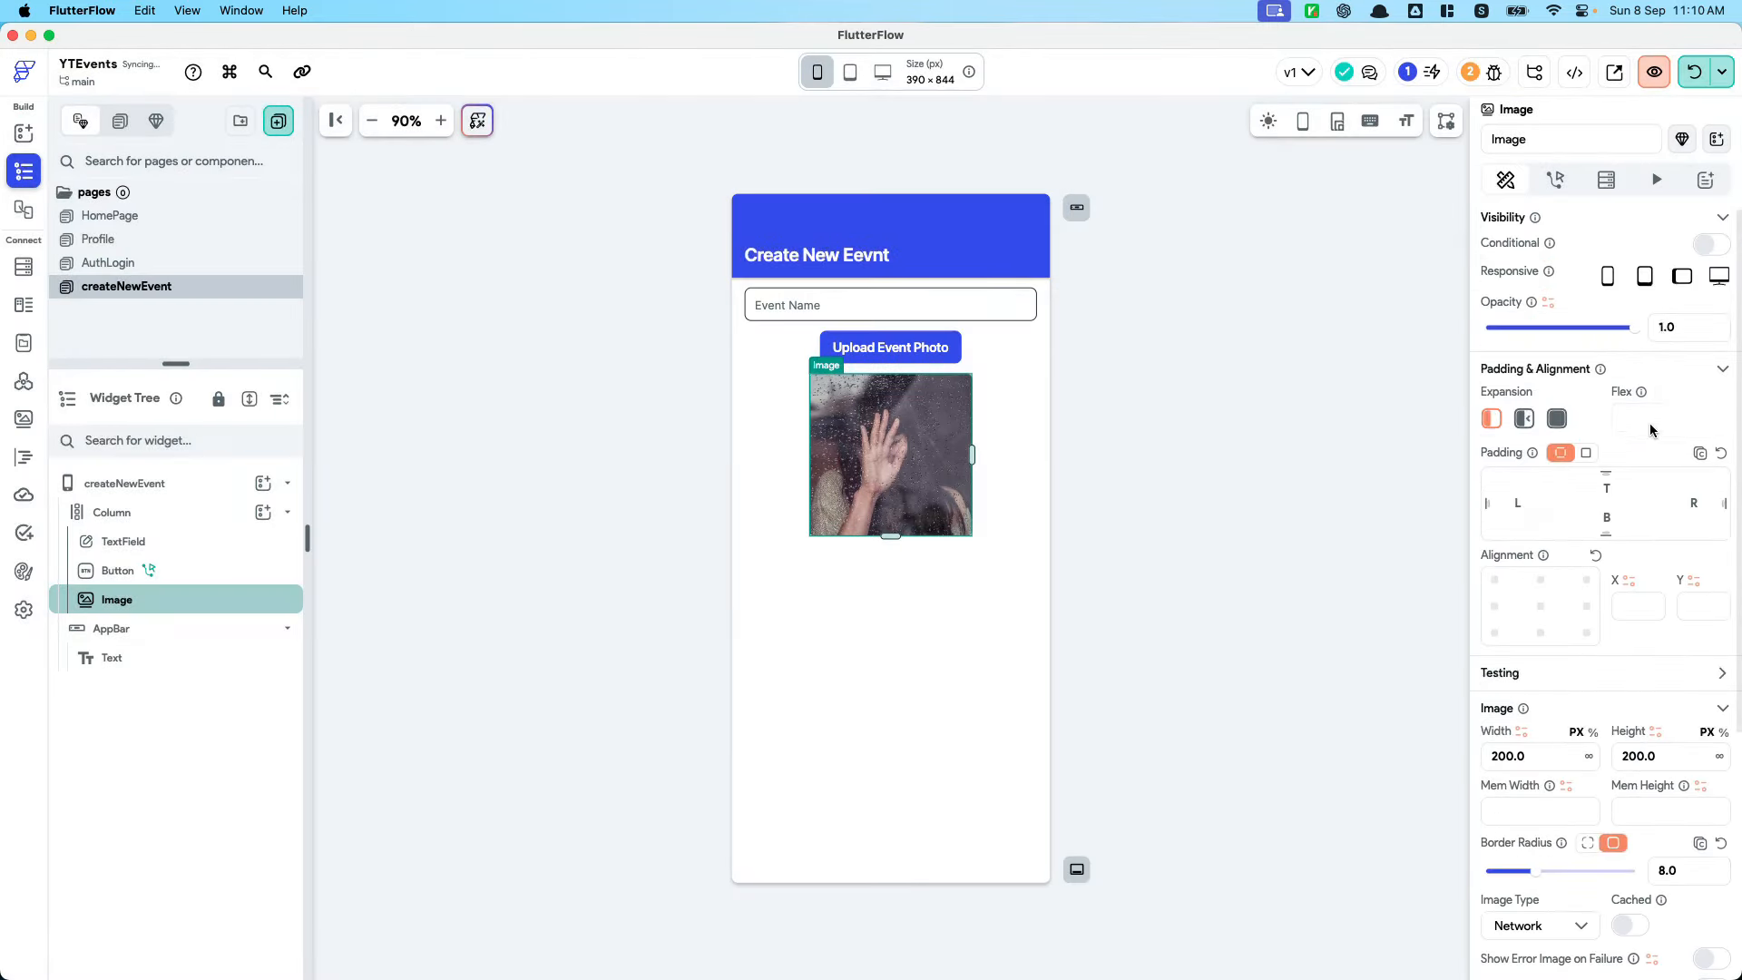
pyautogui.click(1711, 244)
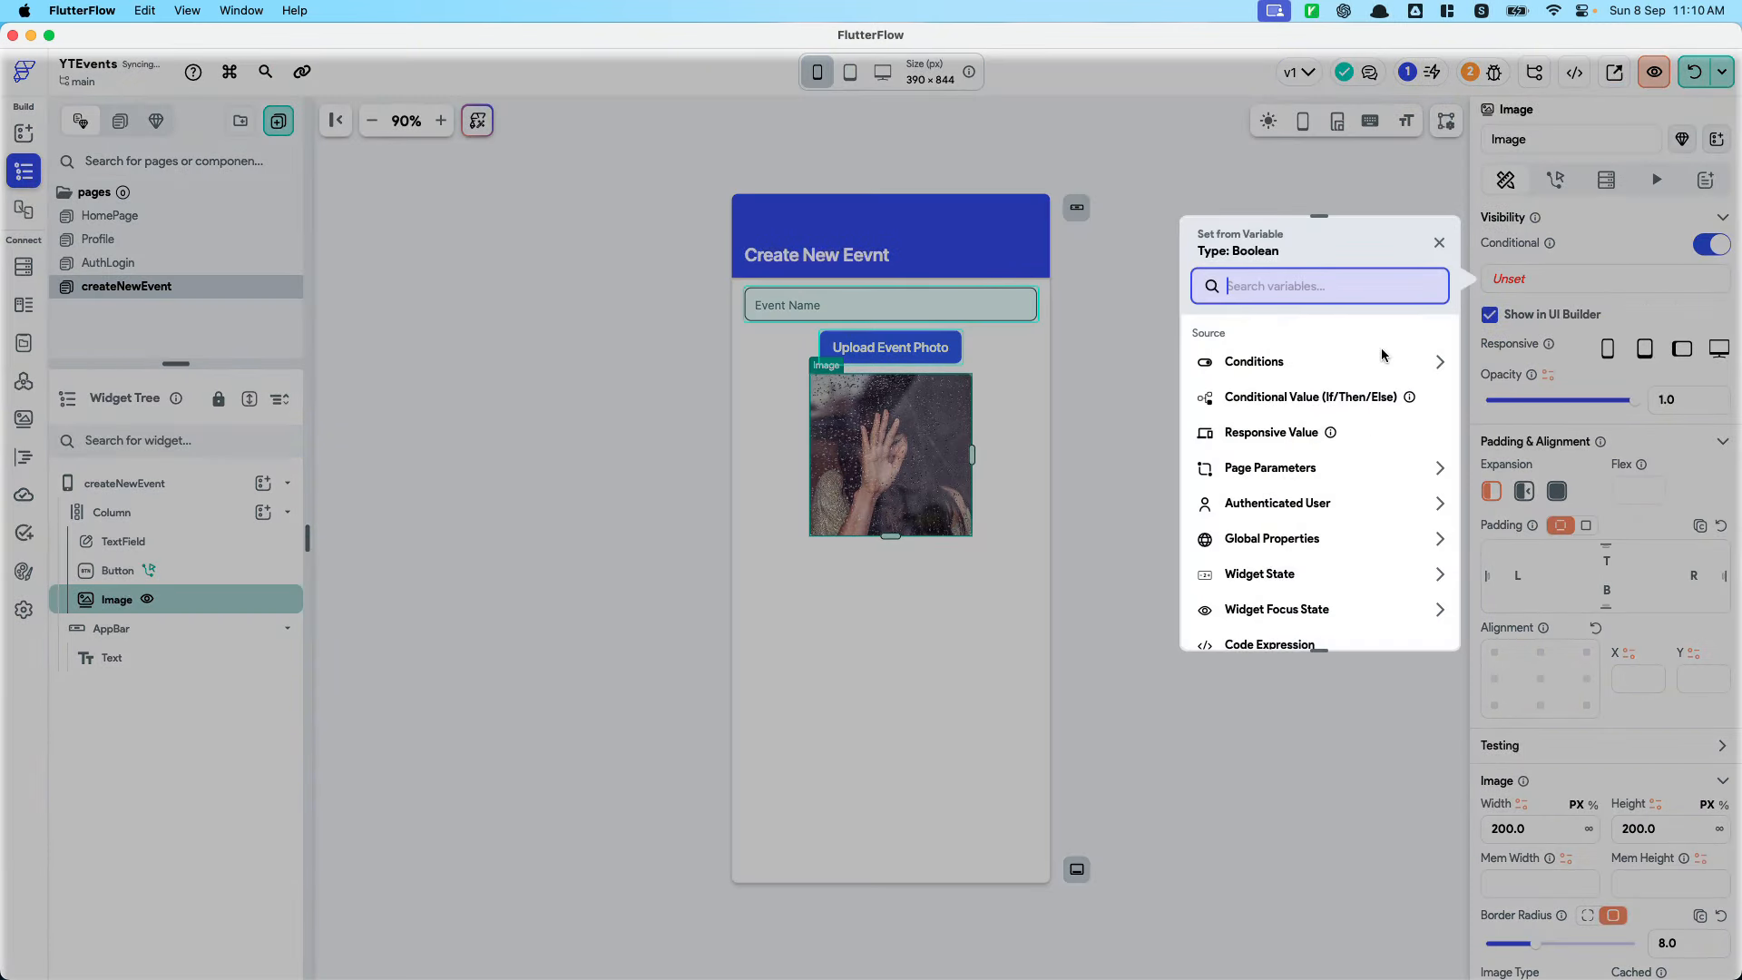
pyautogui.write('upload')
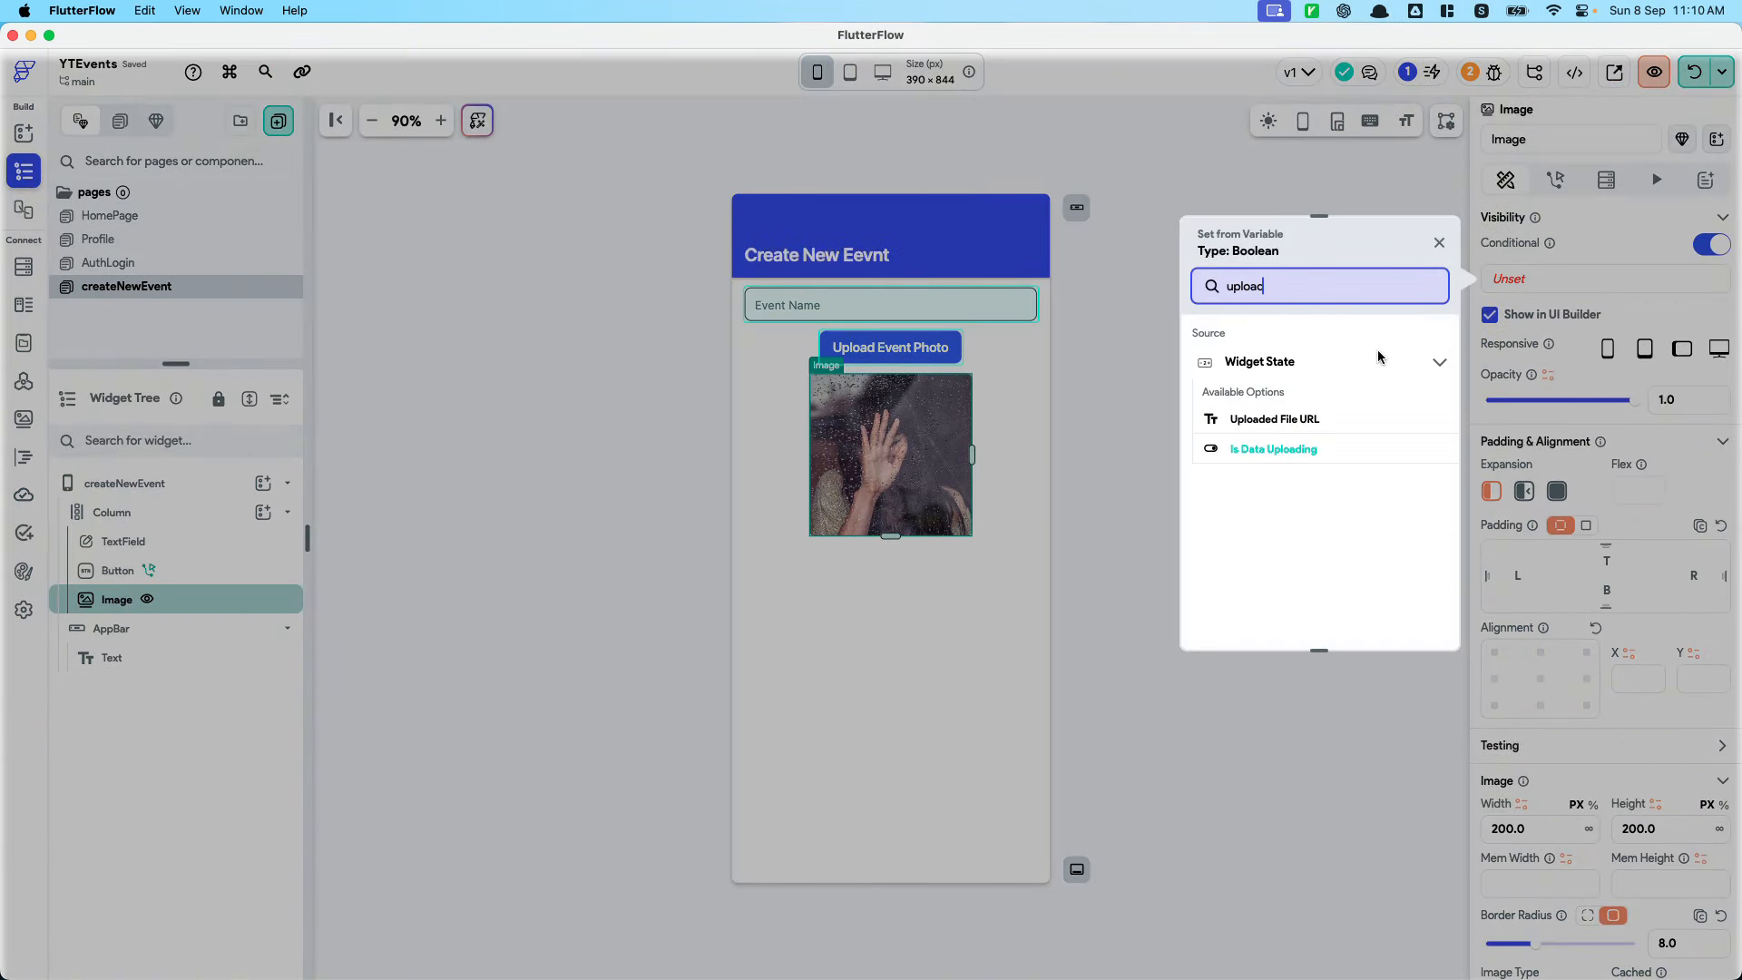
pyautogui.click(1320, 419)
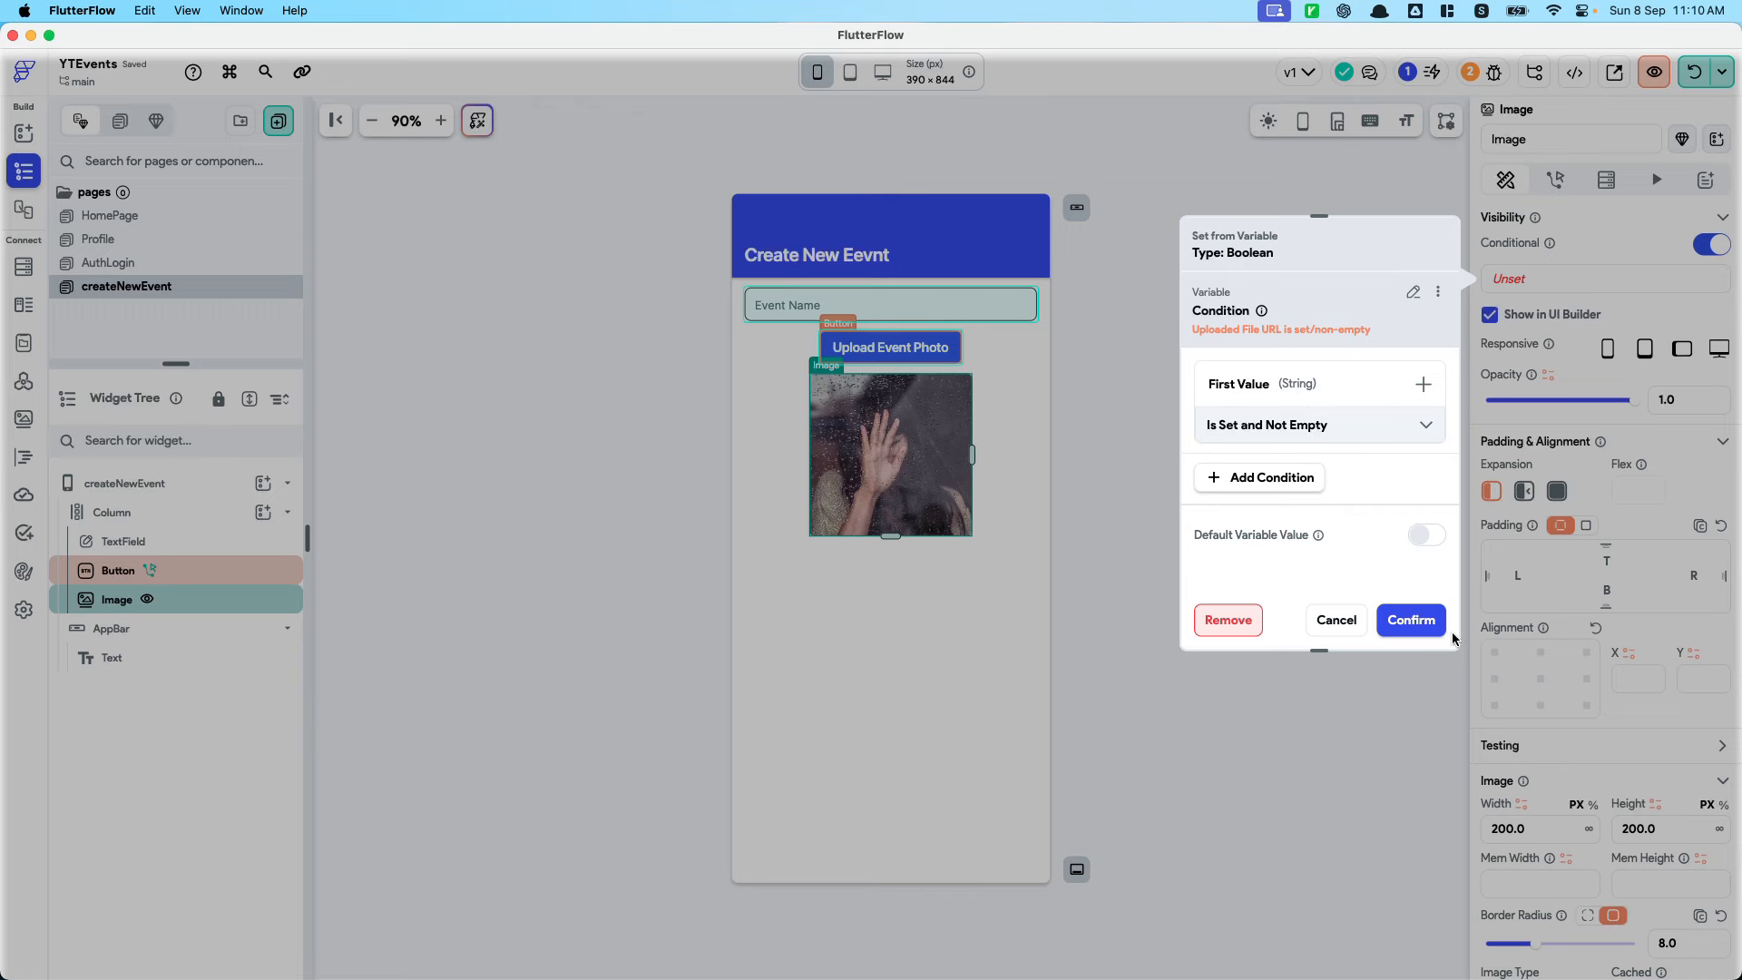
pyautogui.click(1410, 620)
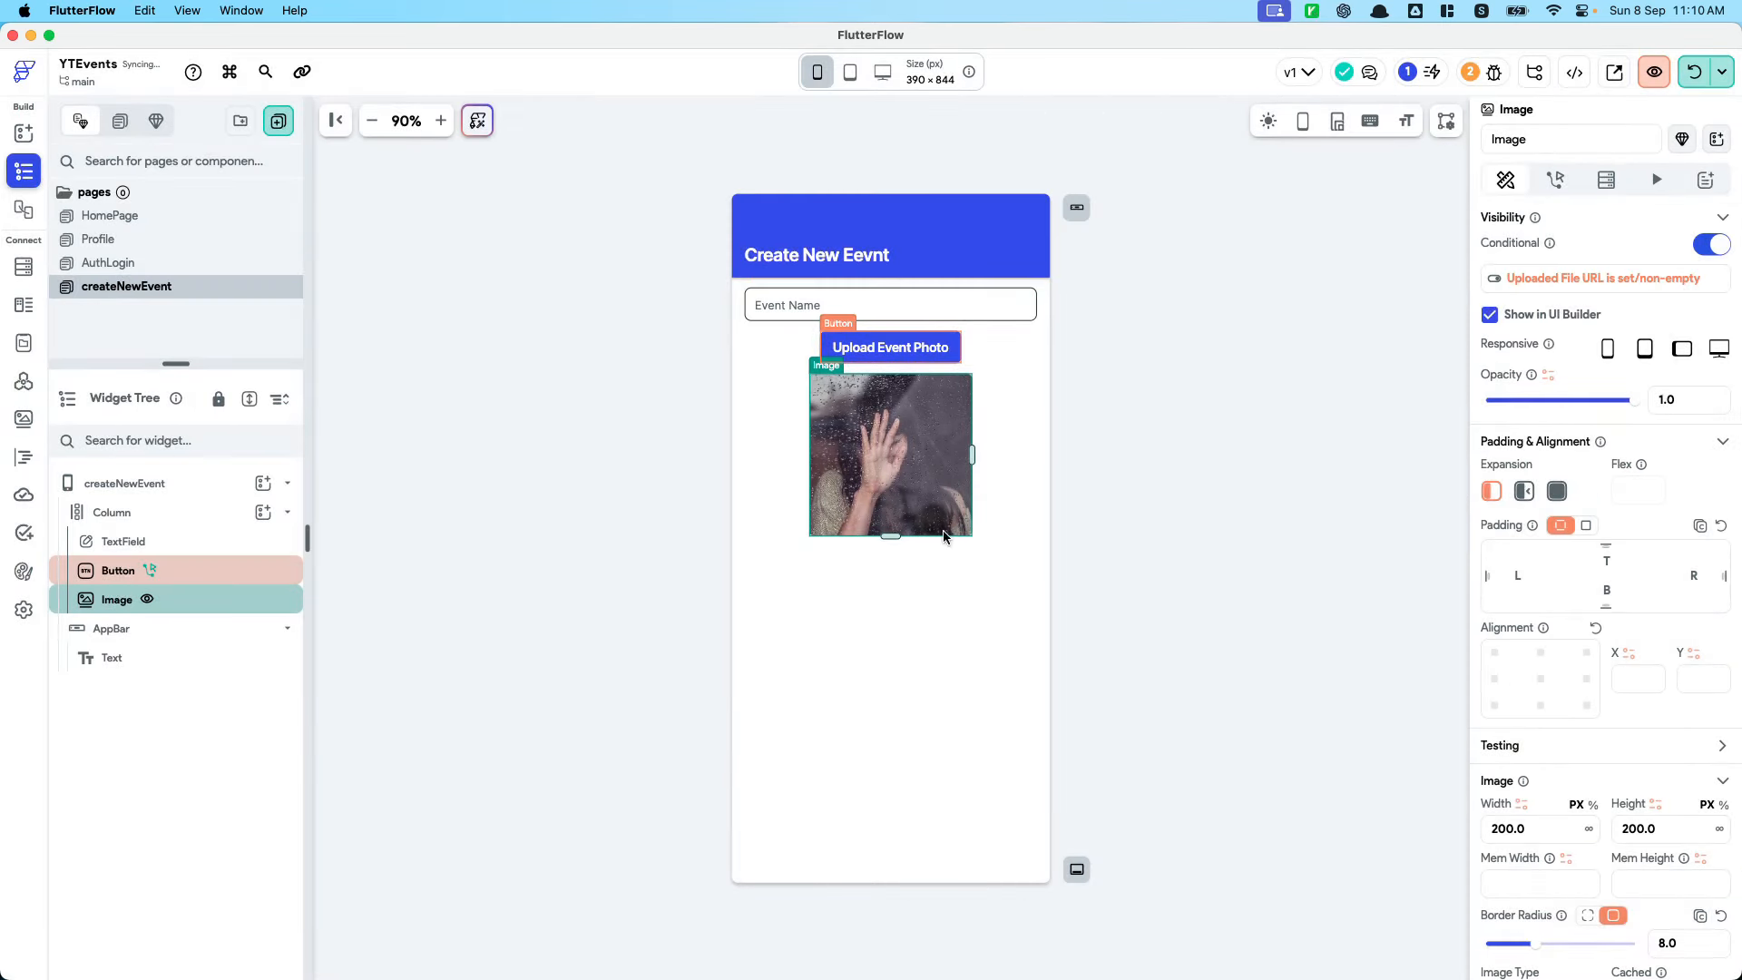
# Move the Image above the Upload Event Photo button and set its width to infinite
pyautogui.moveTo(194, 600); pyautogui.dragTo(217, 560)
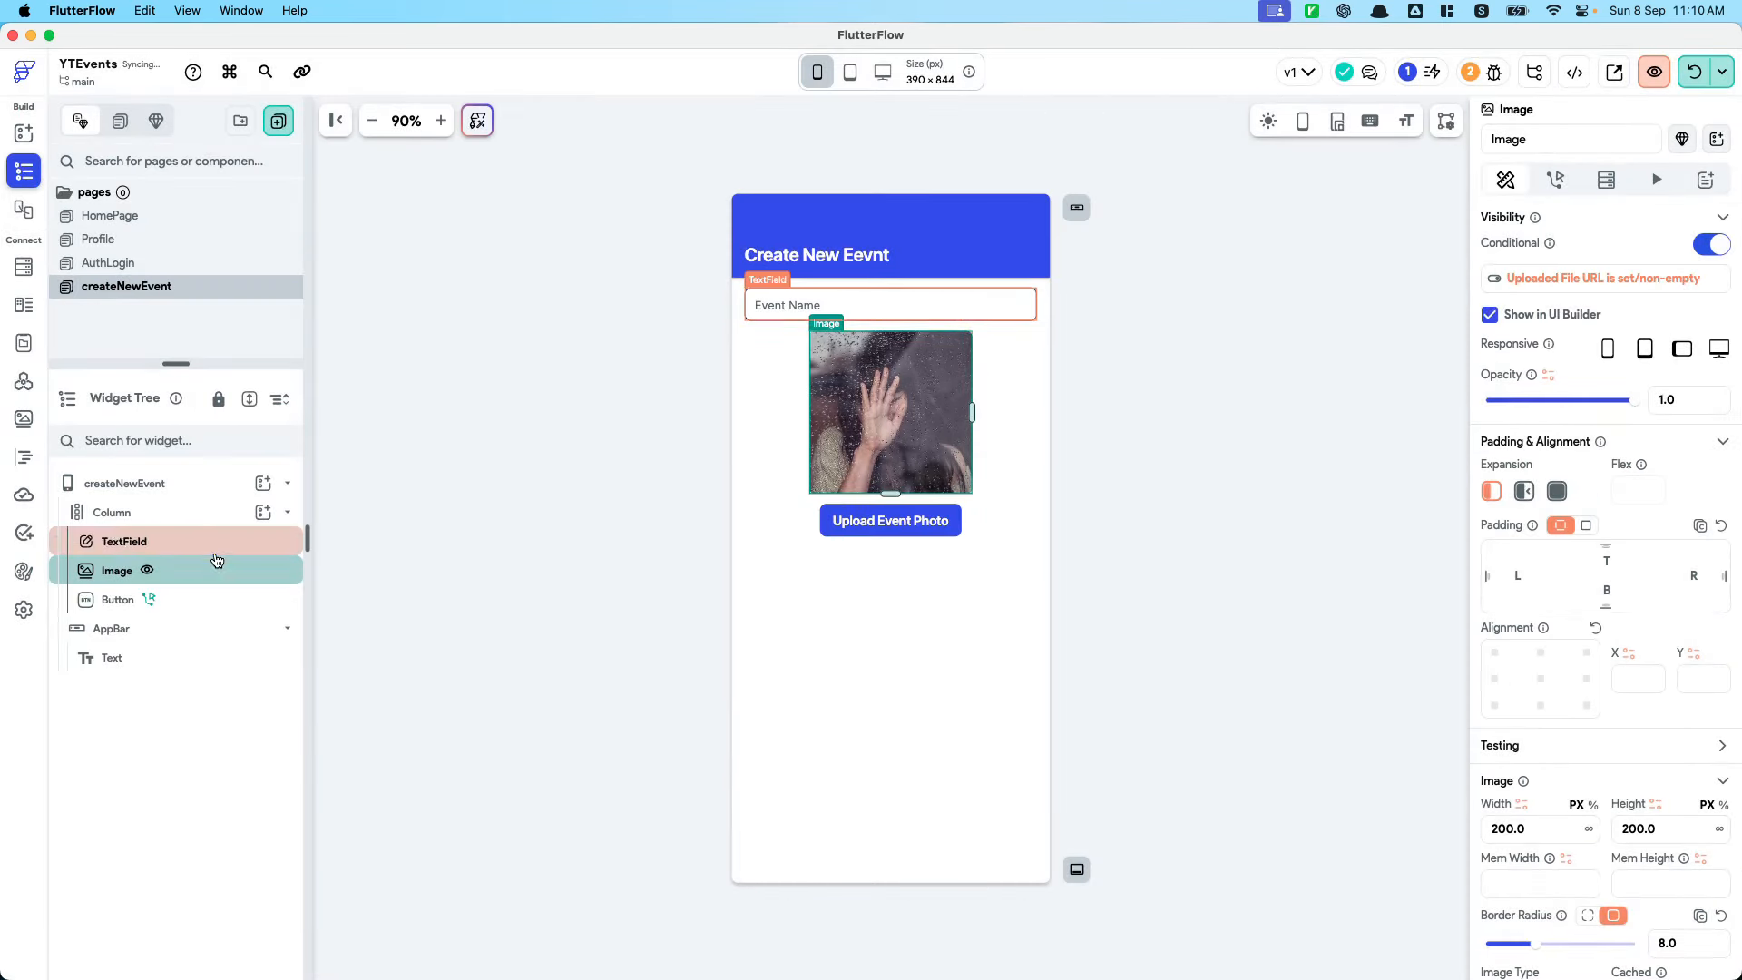
pyautogui.click(890, 520)
pyautogui.click(894, 410)
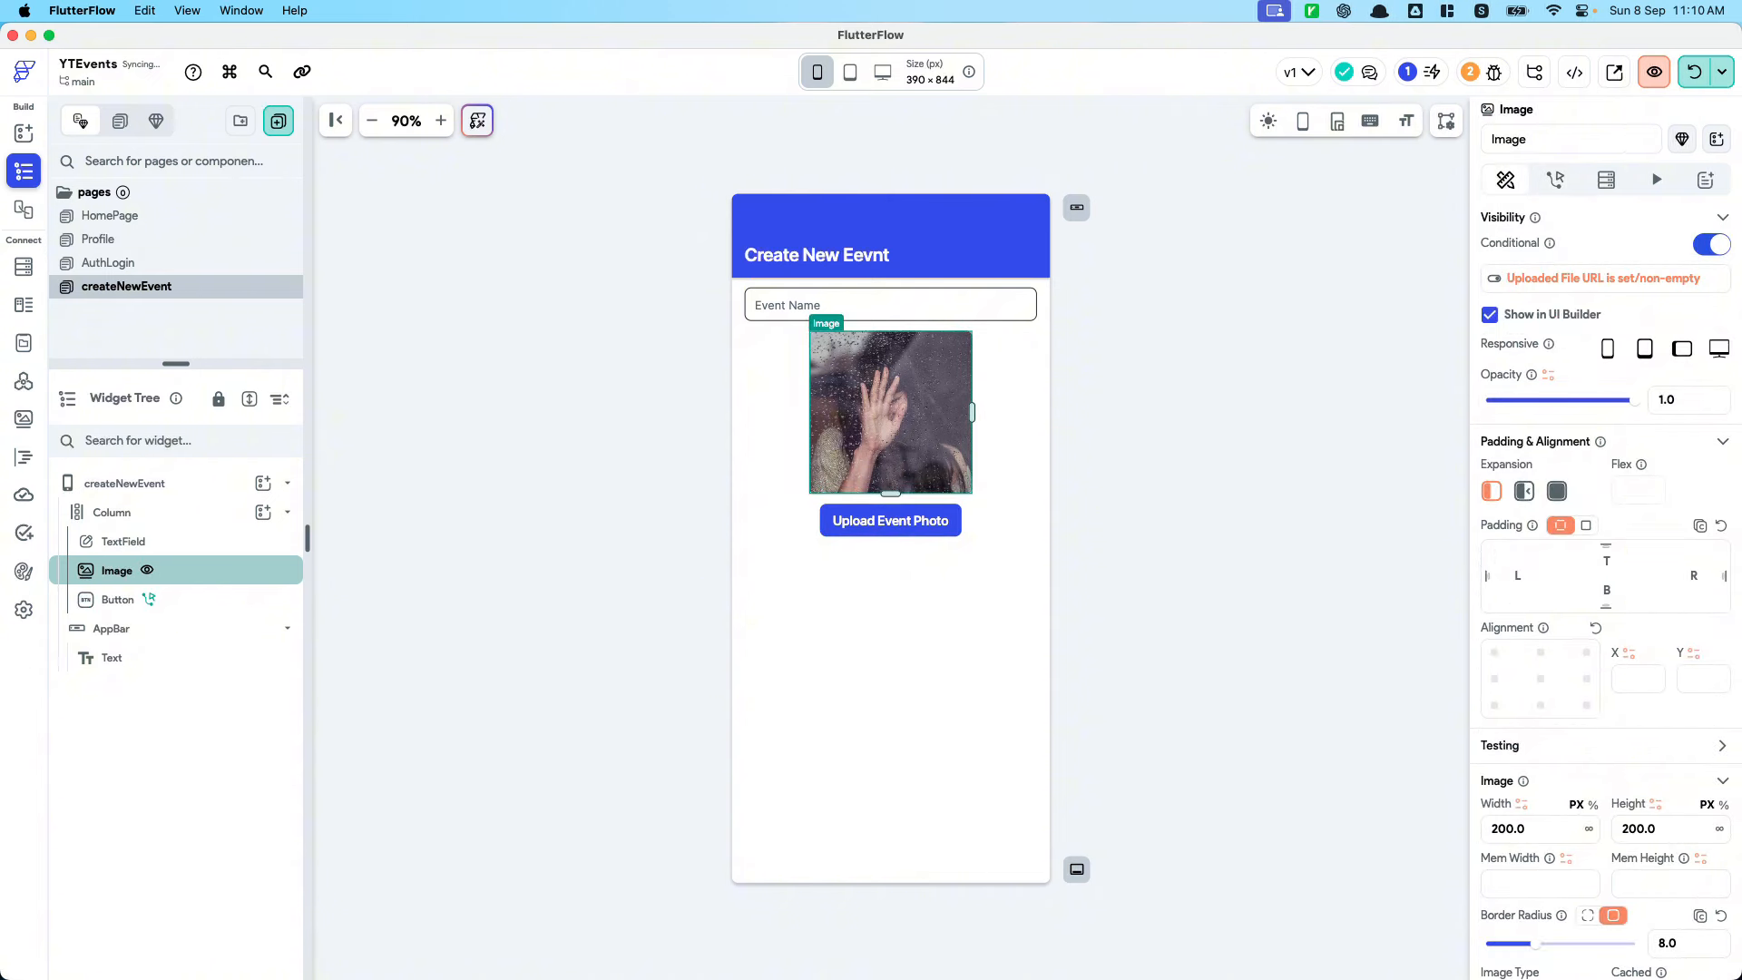
pyautogui.click(1588, 829)
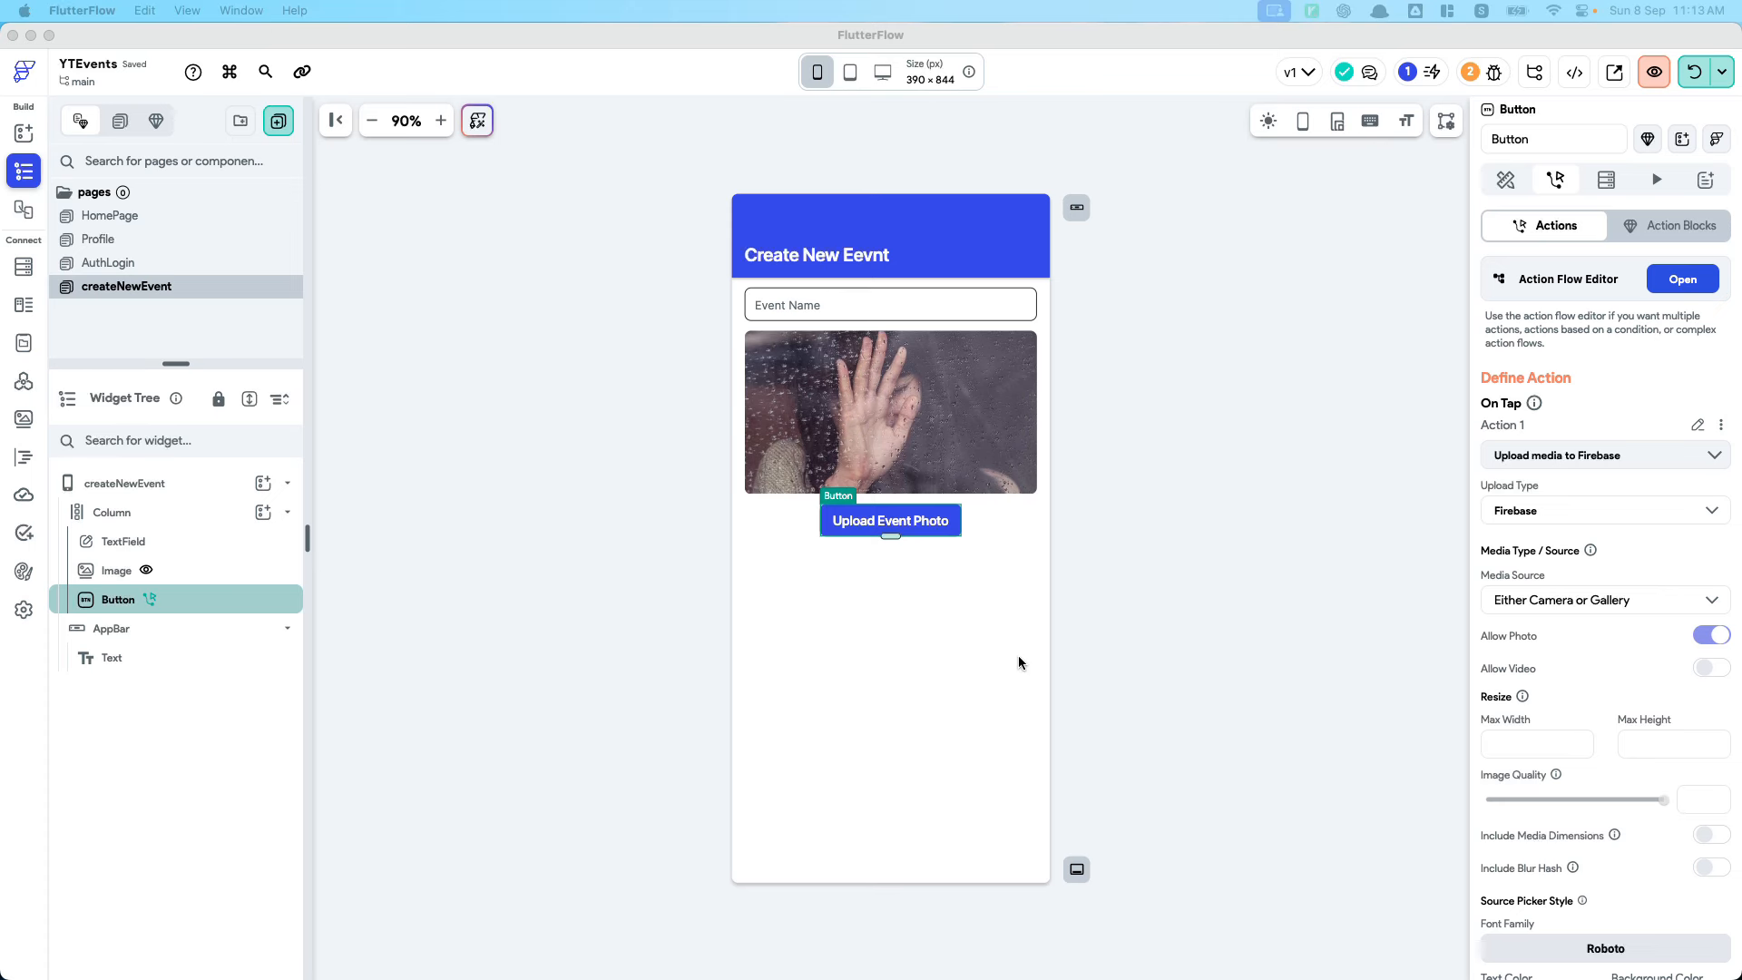
# Duplicate the Event Name TextField to the end of the Column
pyautogui.click(224, 546)
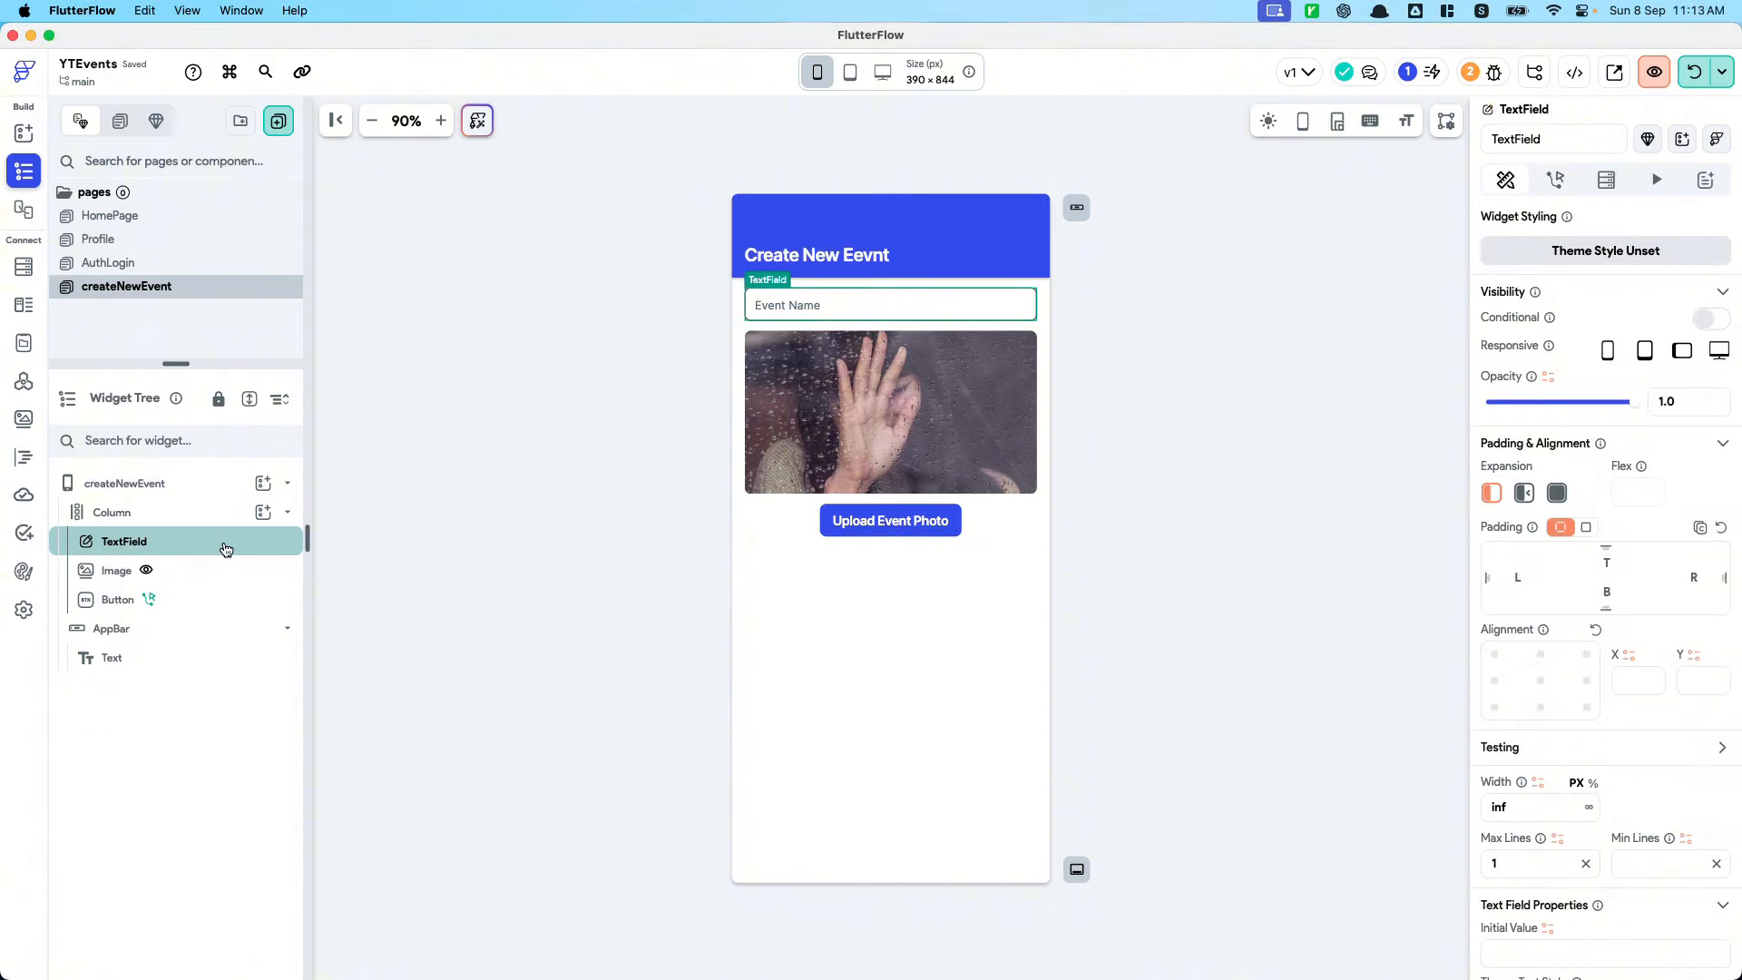
pyautogui.press('super+c')
pyautogui.click(194, 514)
pyautogui.press('super+v')
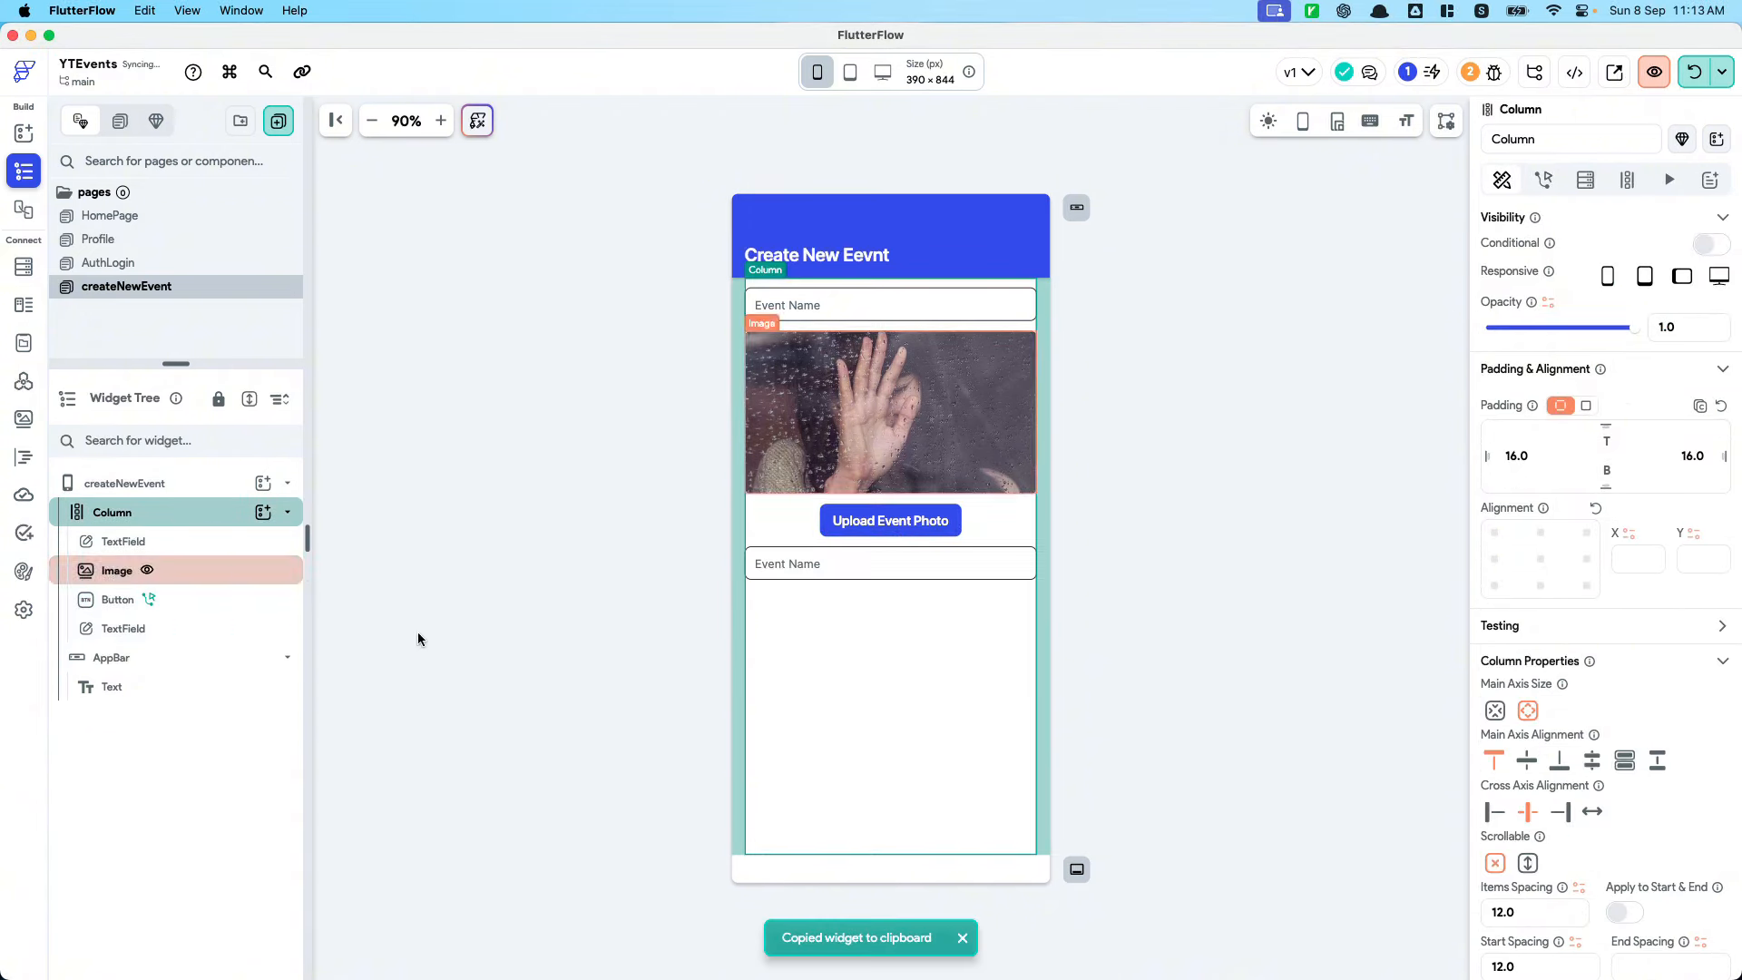
# Change the hint text of the duplicated TextField below the upload button to "Event Start Time"
pyautogui.click(873, 569)
pyautogui.scroll(-15, 1669, 782)
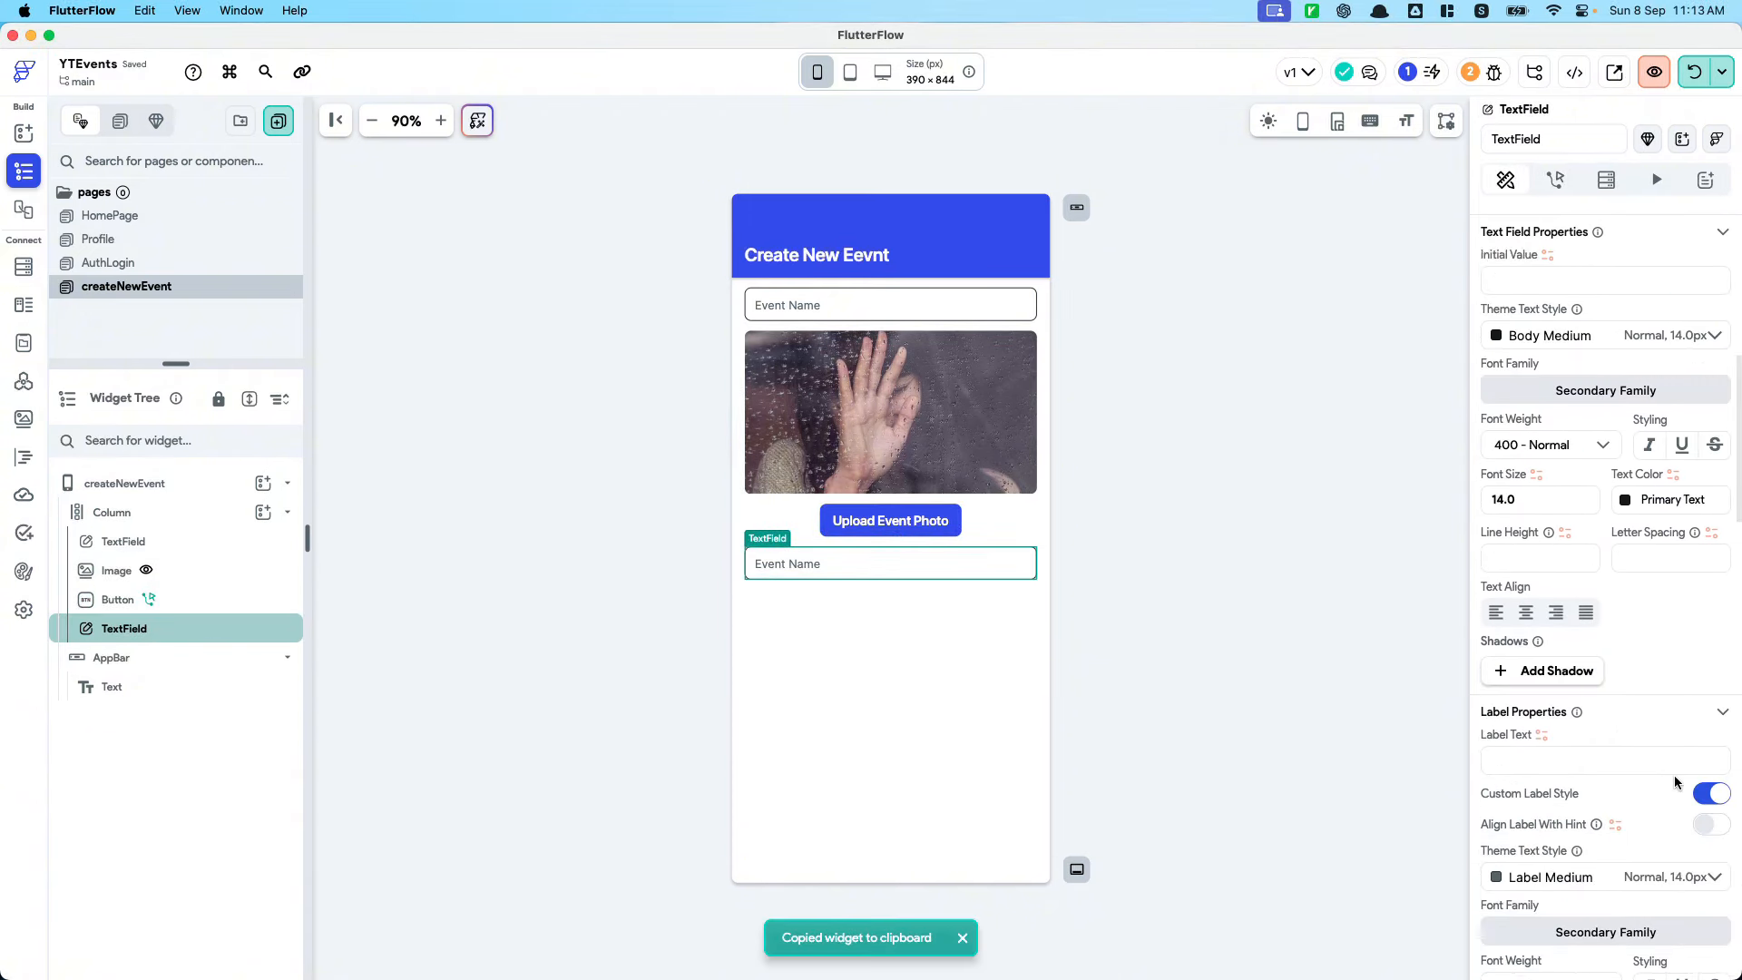
pyautogui.scroll(-10, 1651, 786)
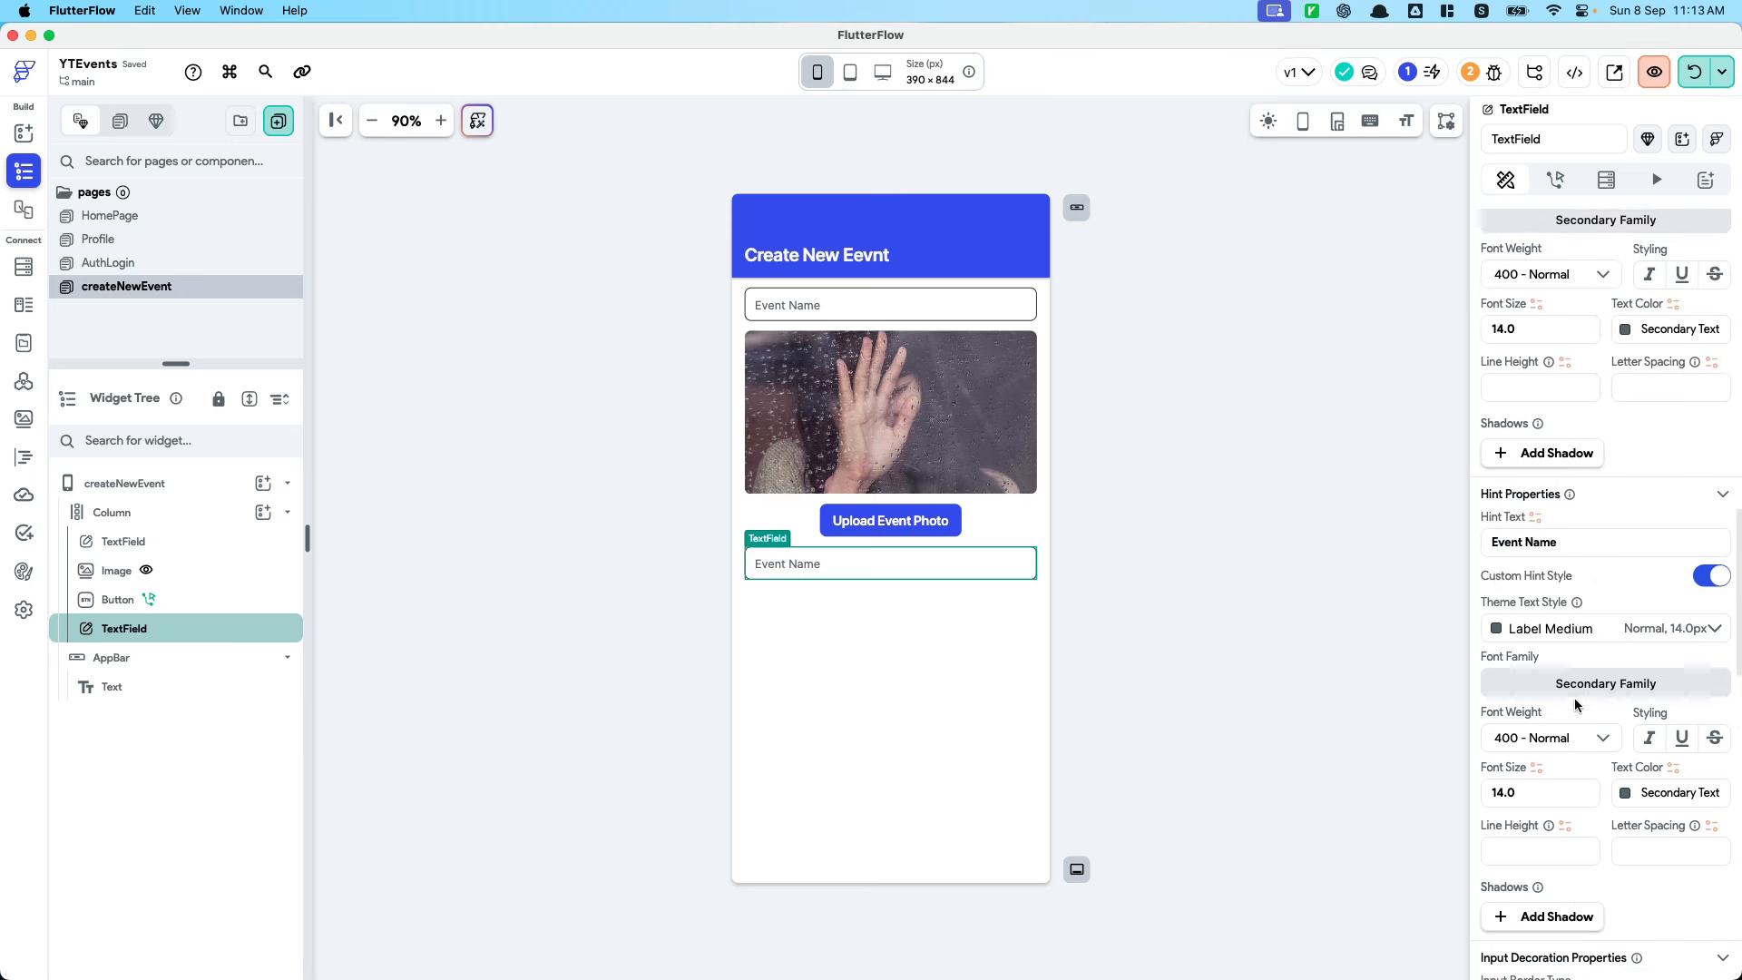
pyautogui.tripleClick(1583, 536)
pyautogui.write('Event Start D')
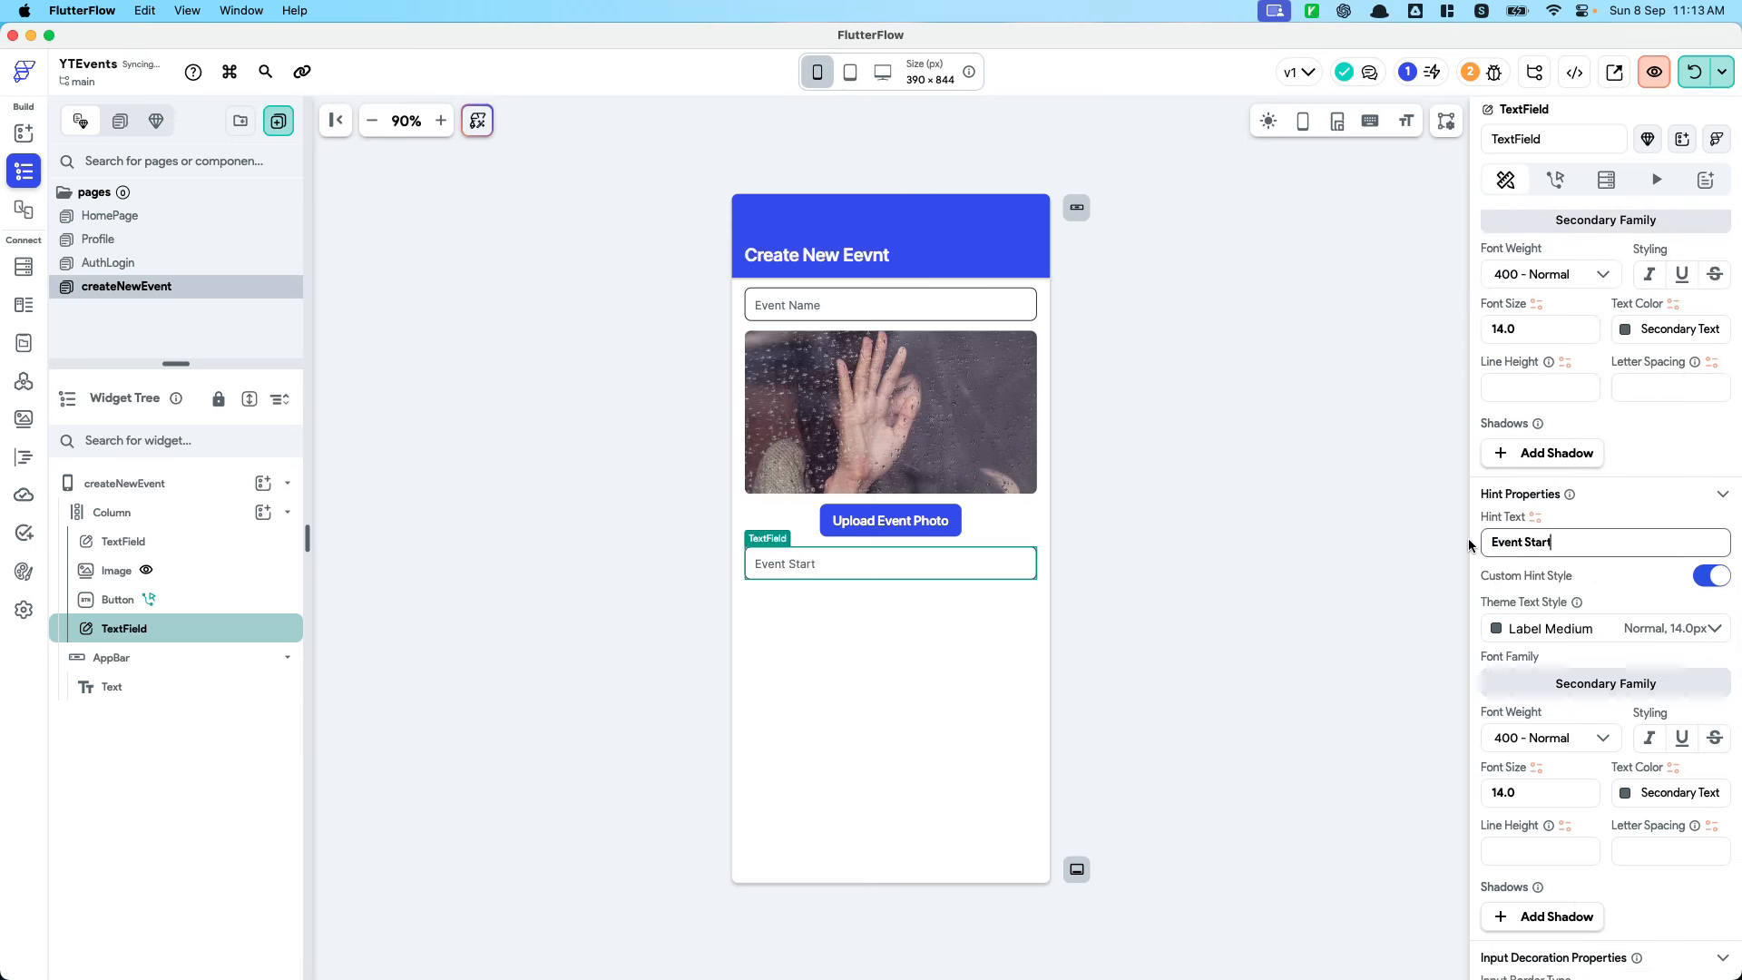
pyautogui.write('Time')
pyautogui.press('BackSpace')
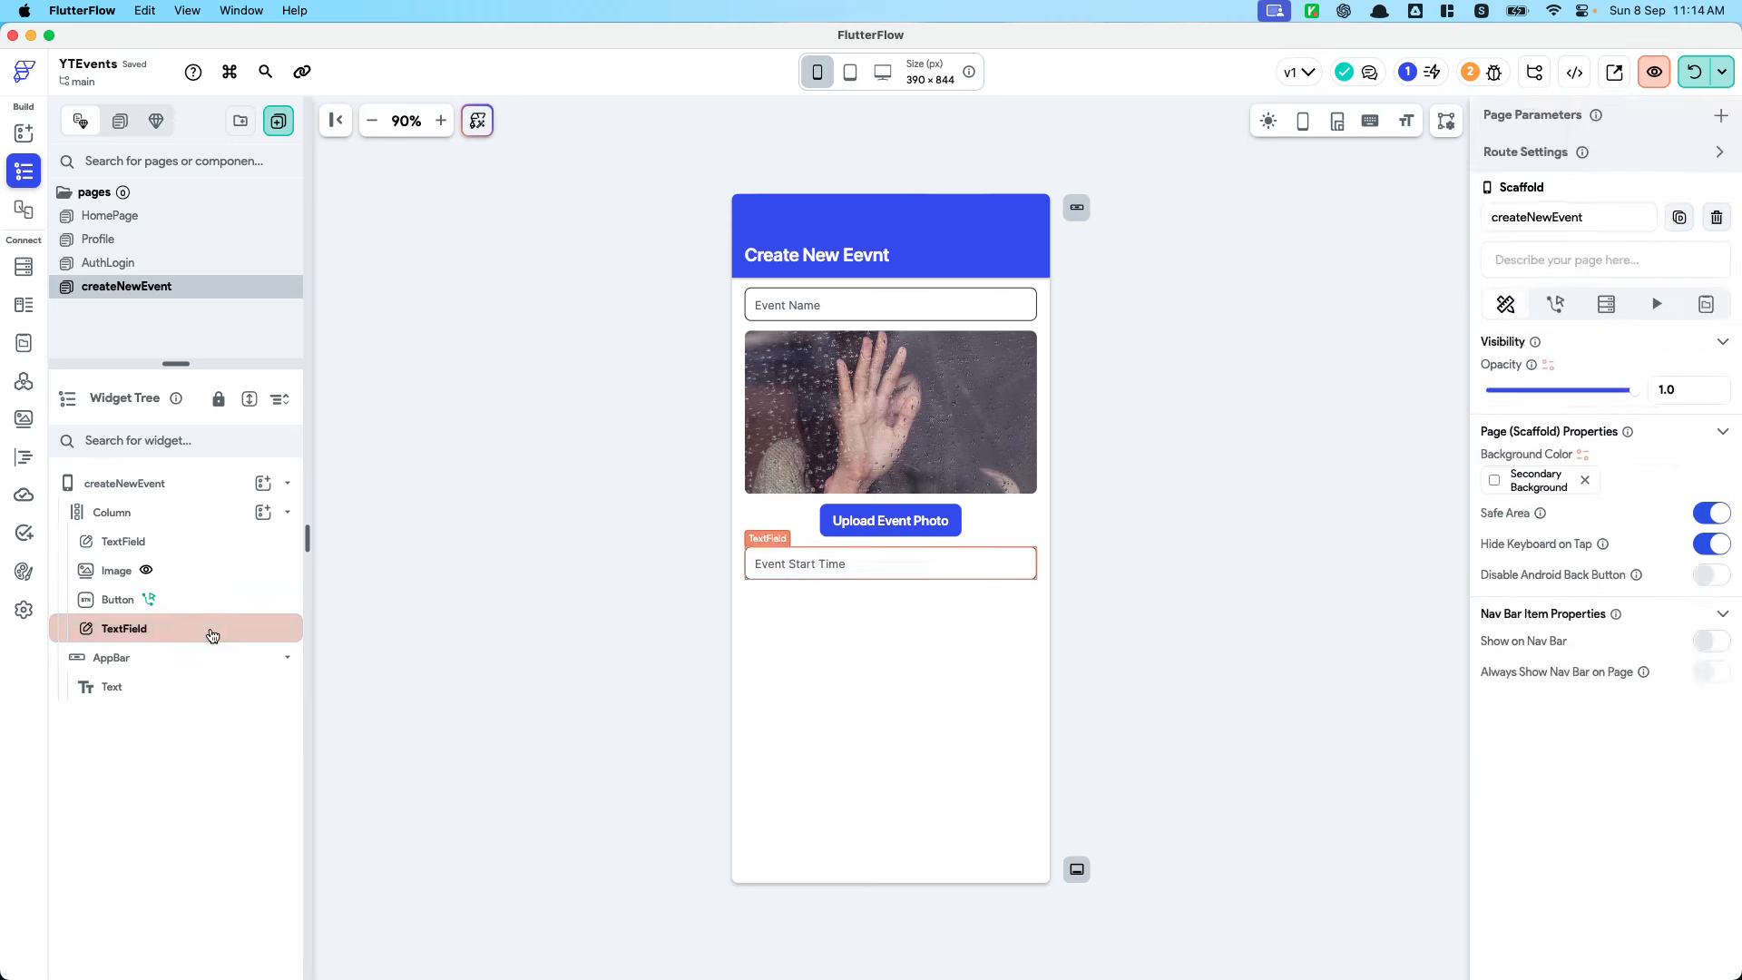
# Add a Row to the Column and move the Event Start Time TextField into it
pyautogui.rightClick(212, 632)
pyautogui.click(288, 516)
pyautogui.click(264, 512)
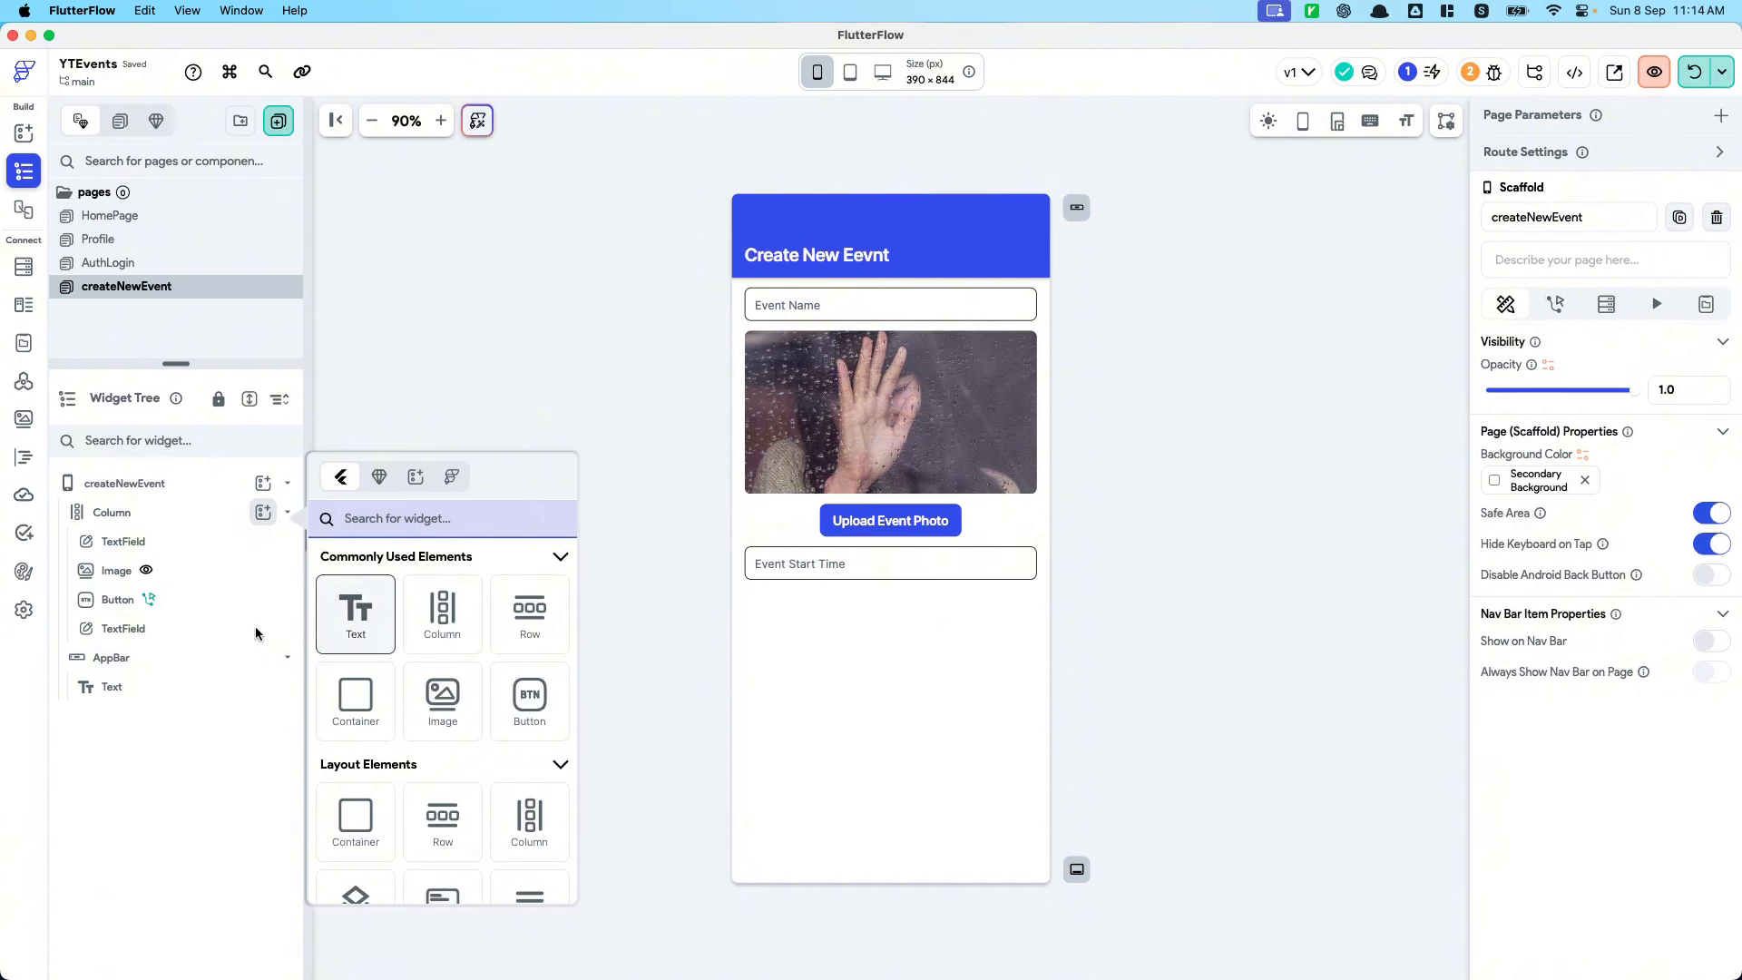
pyautogui.click(530, 615)
pyautogui.moveTo(127, 628); pyautogui.dragTo(235, 666)
# Add an Icon to the Row and place it before the Event Start Time TextField
pyautogui.click(263, 627)
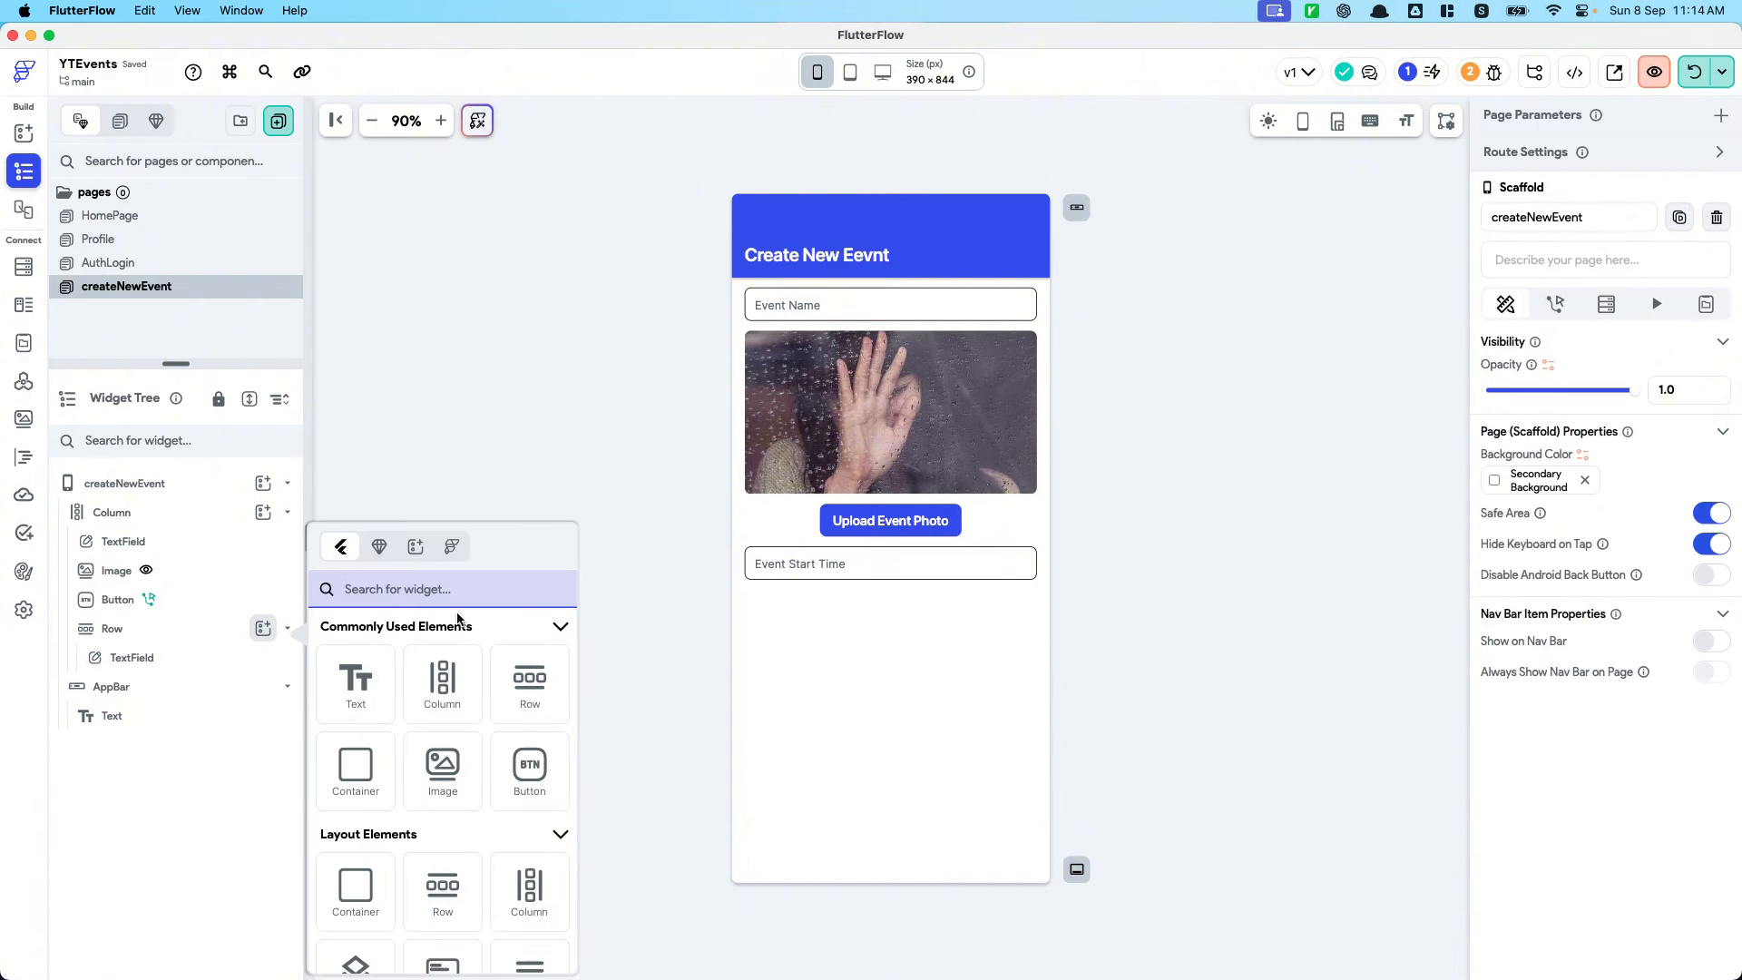
pyautogui.write('icon')
pyautogui.click(353, 930)
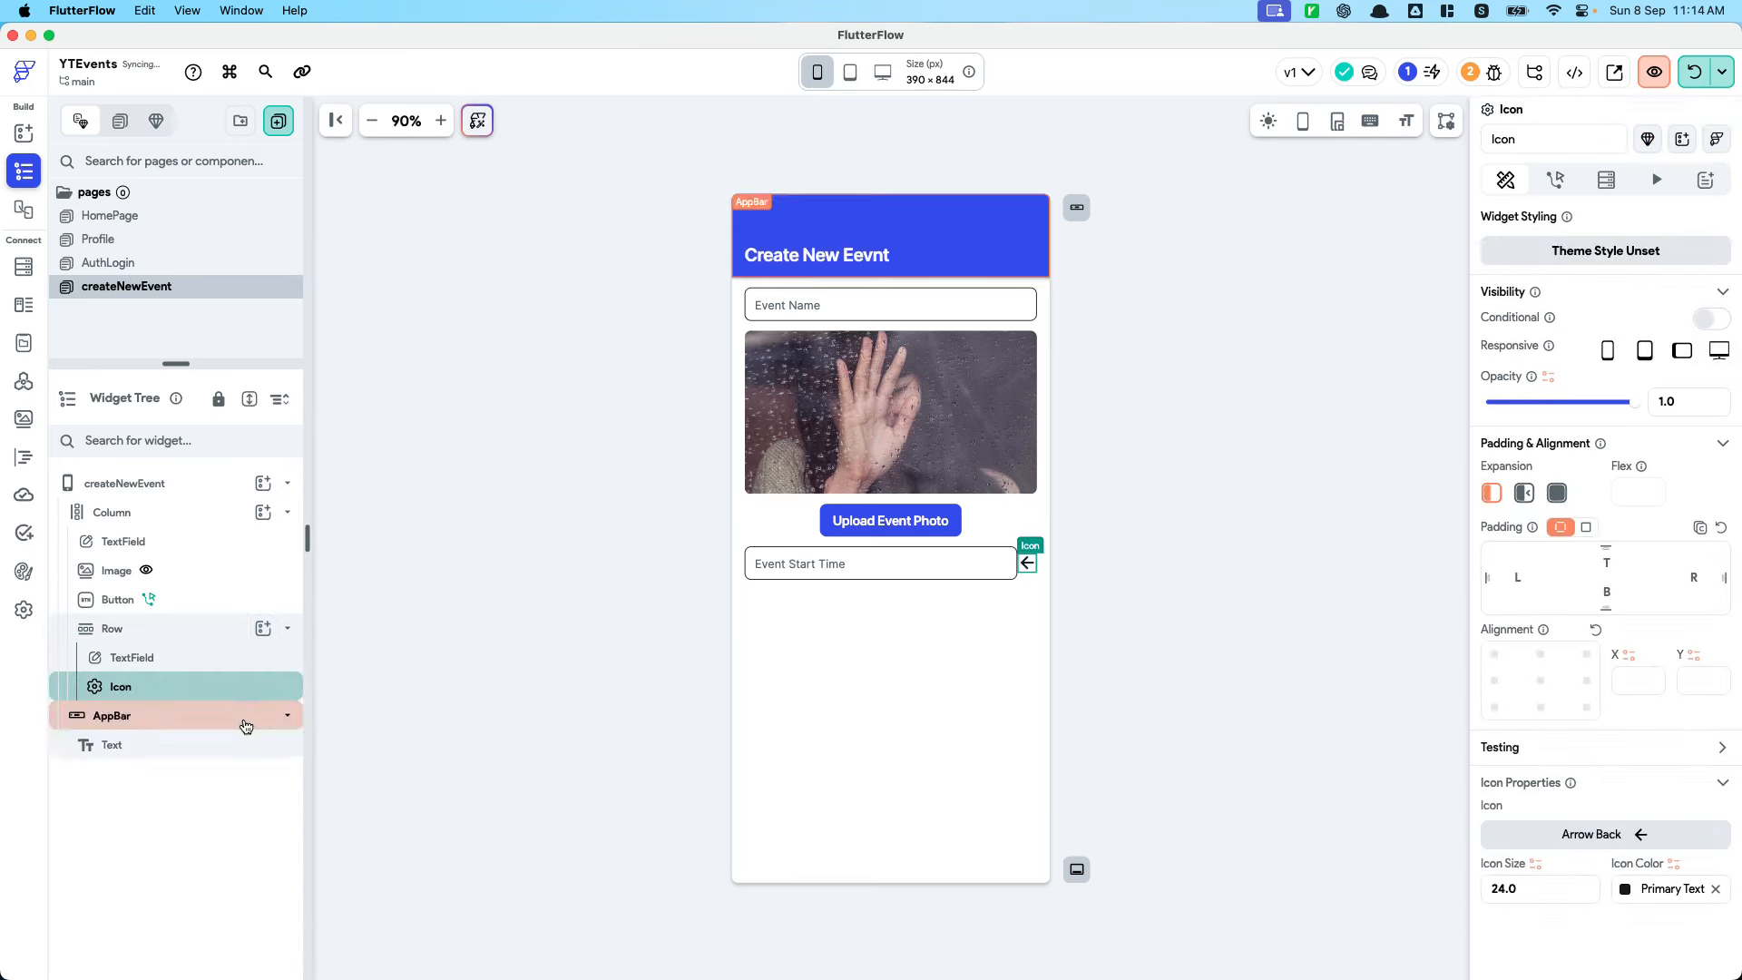
pyautogui.moveTo(235, 690); pyautogui.dragTo(221, 644)
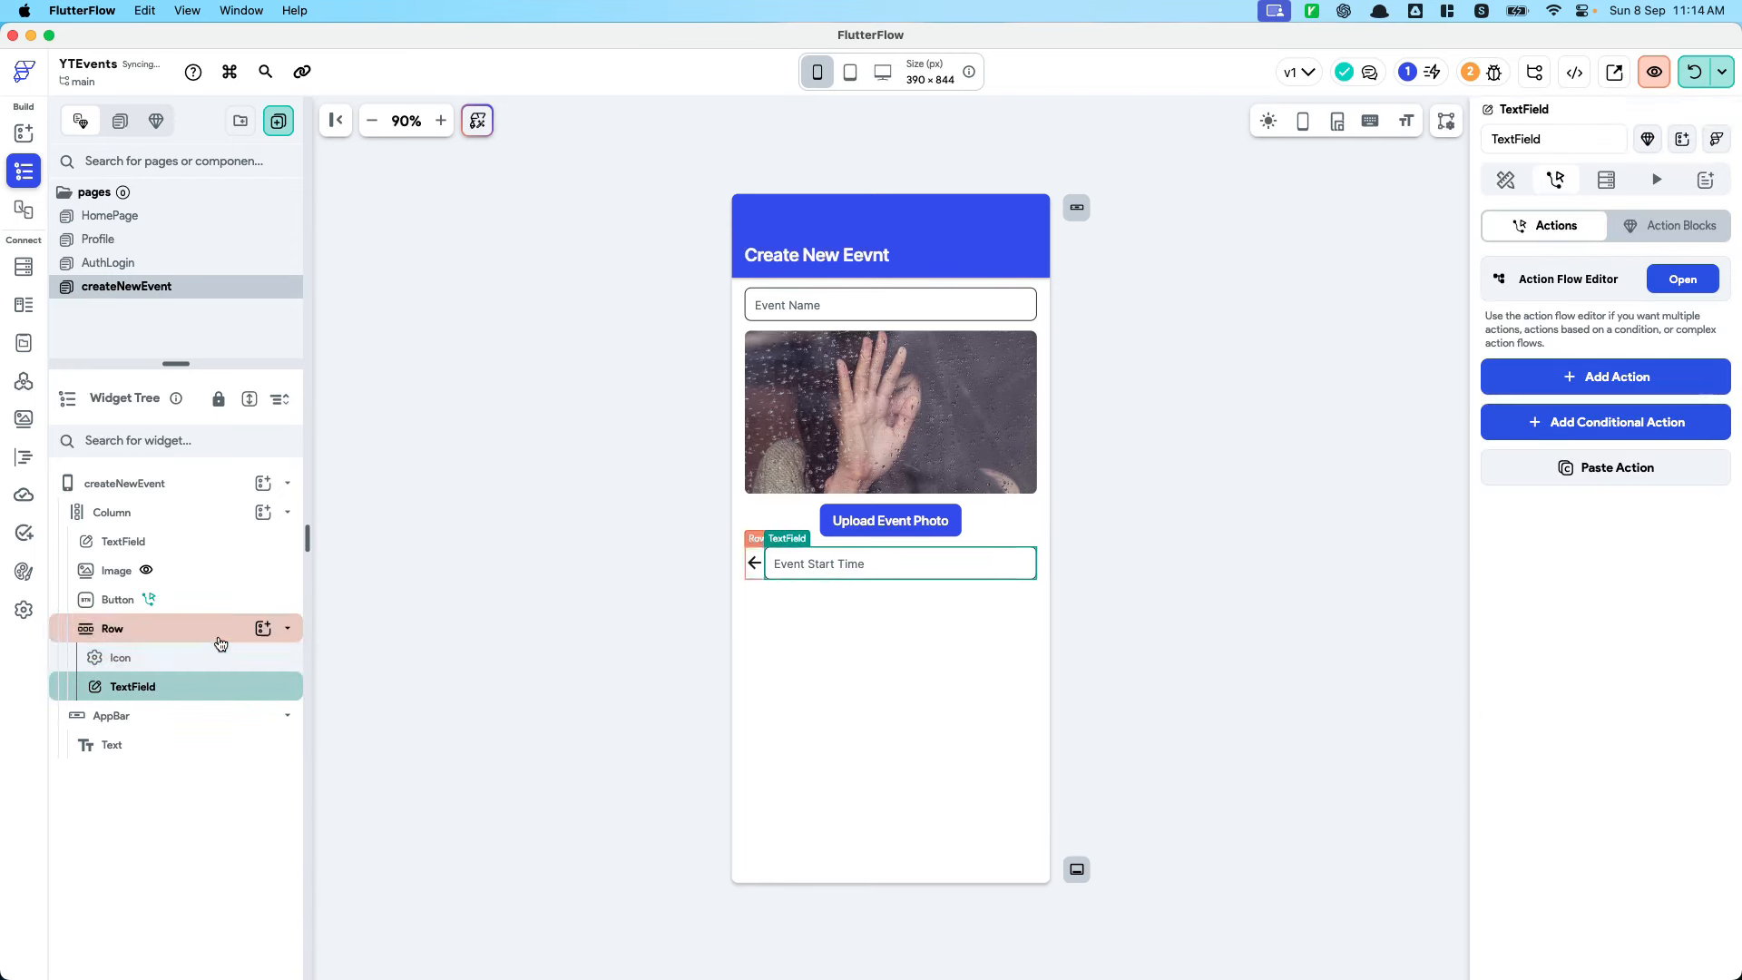
# Change the Row's icon to Calendar Today and set the Row's items spacing to 12
pyautogui.click(755, 564)
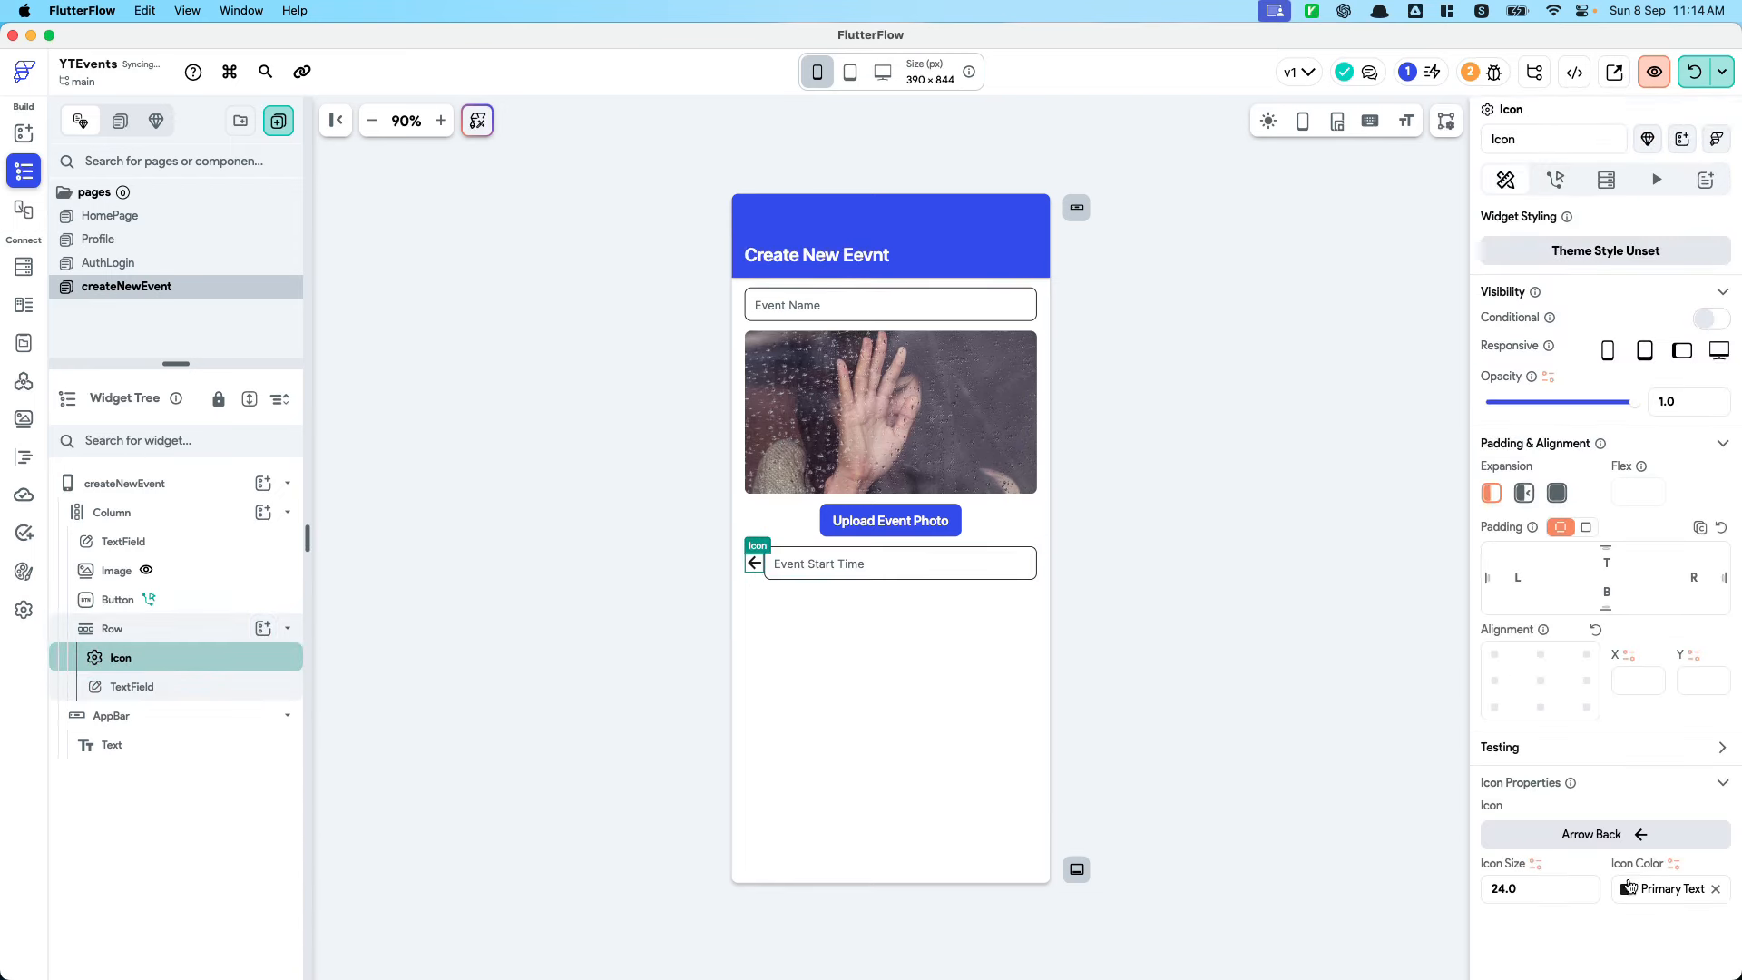
pyautogui.click(1601, 839)
pyautogui.write('calendar')
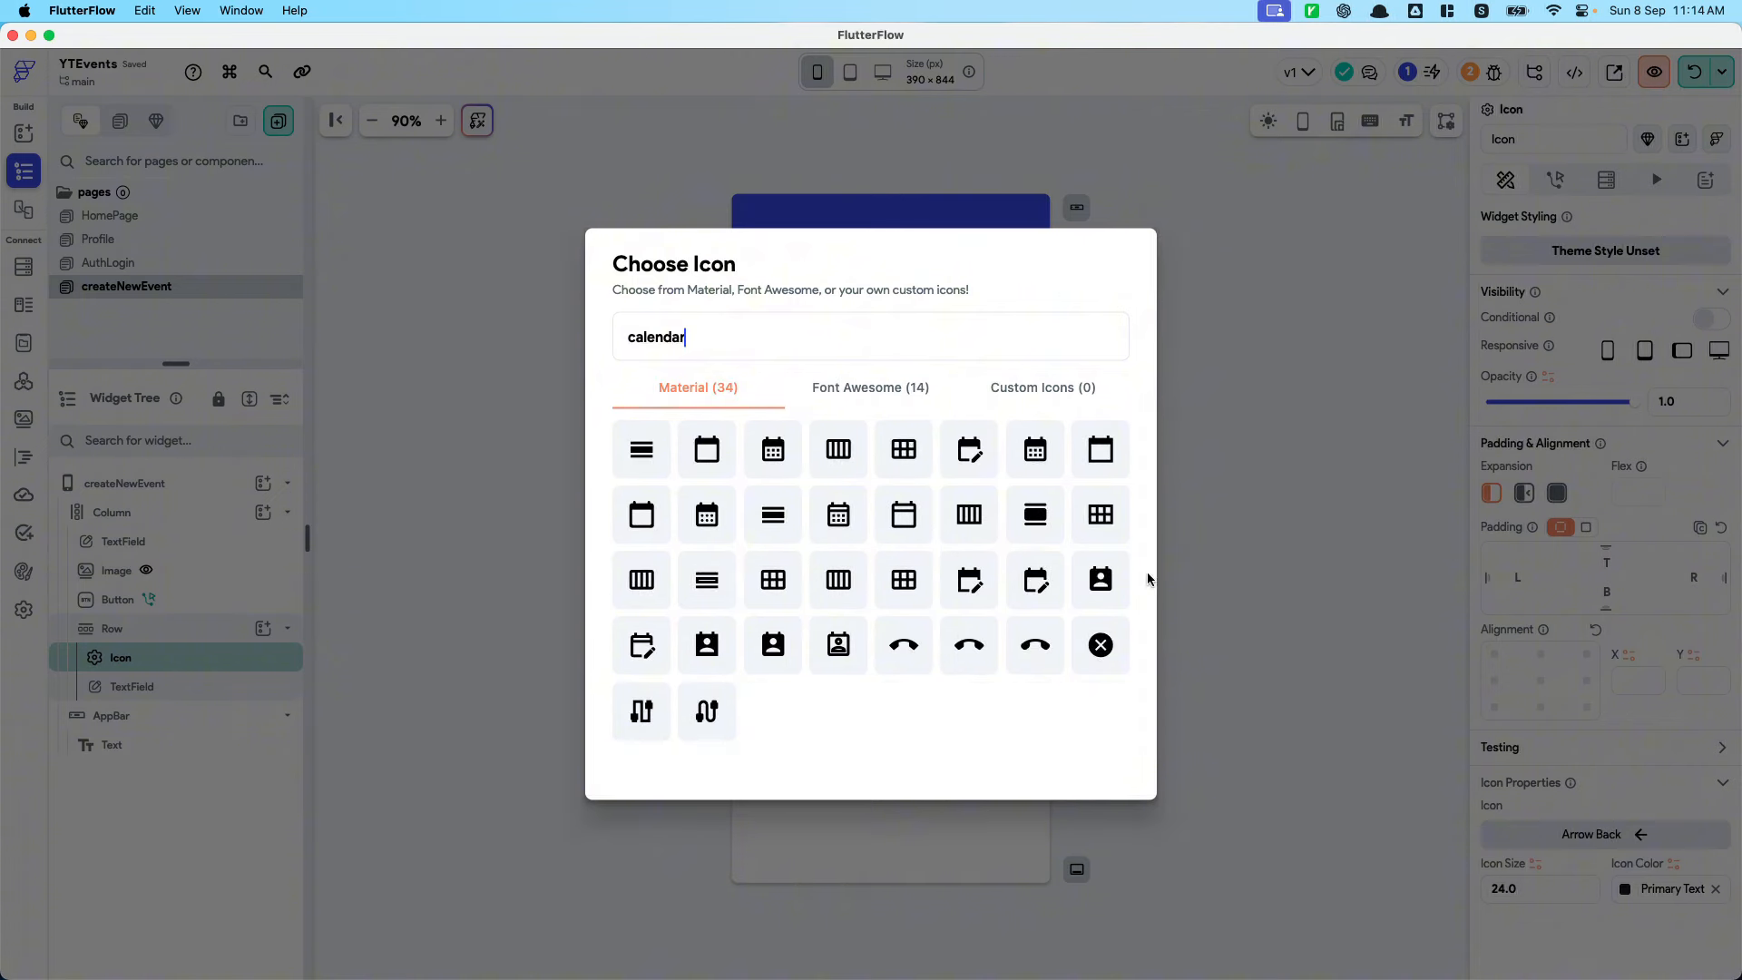
pyautogui.click(705, 452)
pyautogui.click(112, 628)
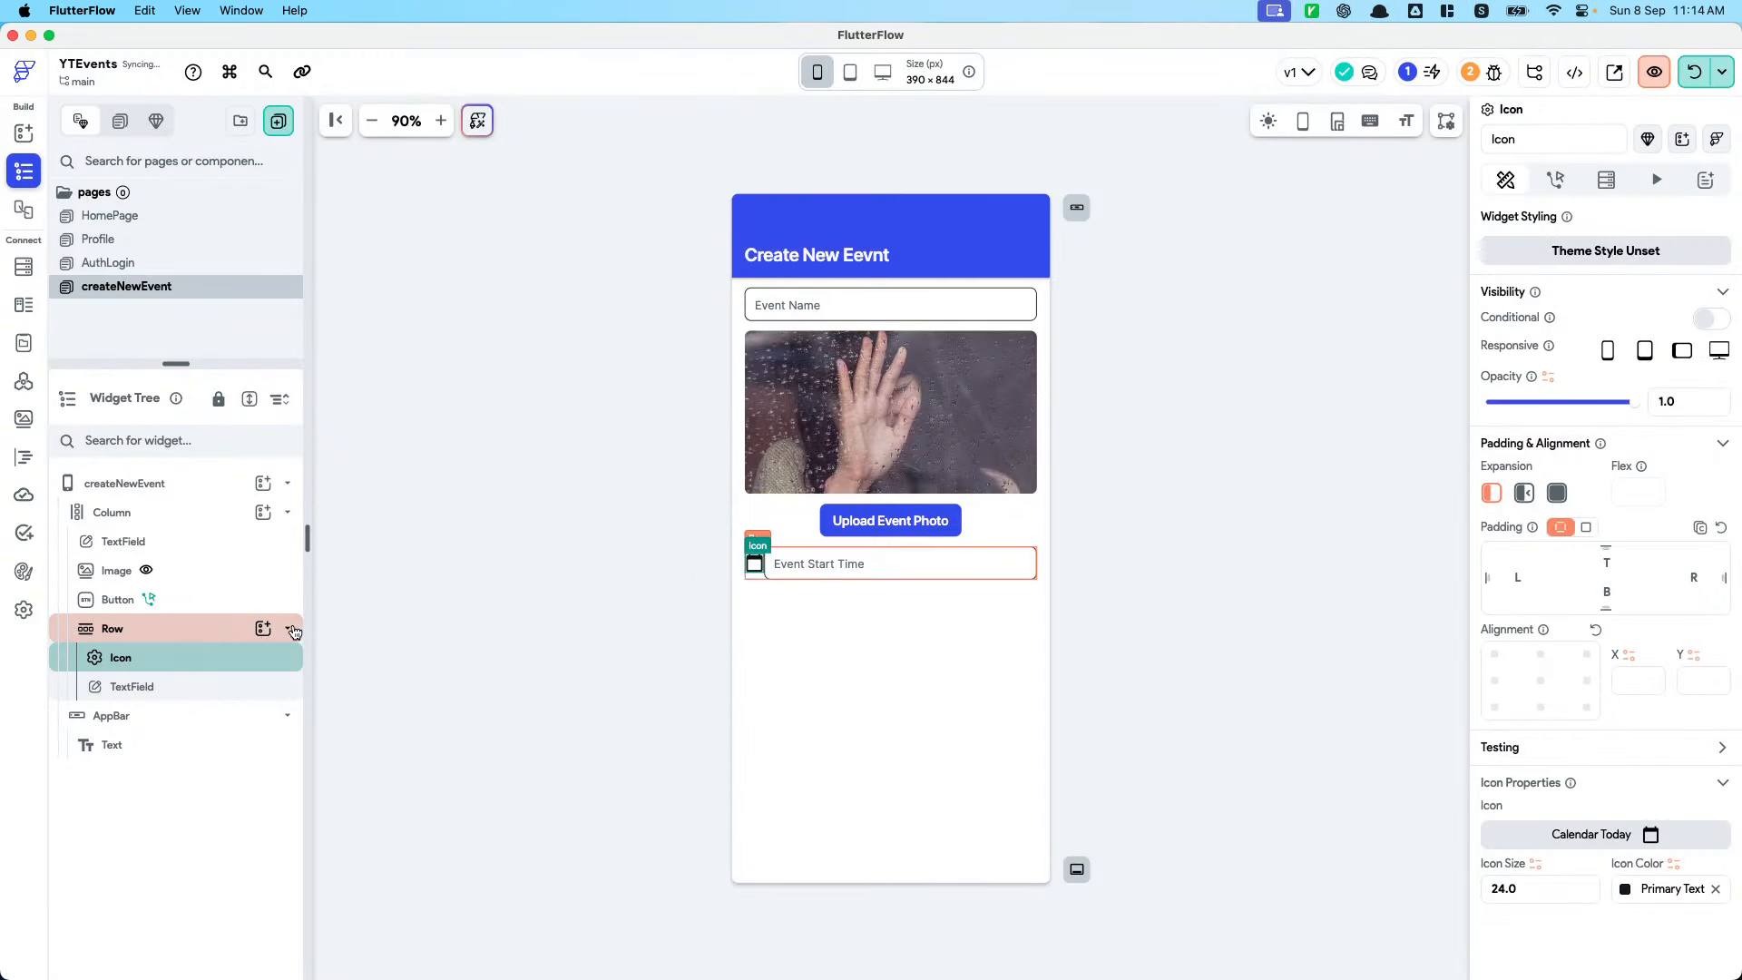
pyautogui.scroll(-3, 1564, 835)
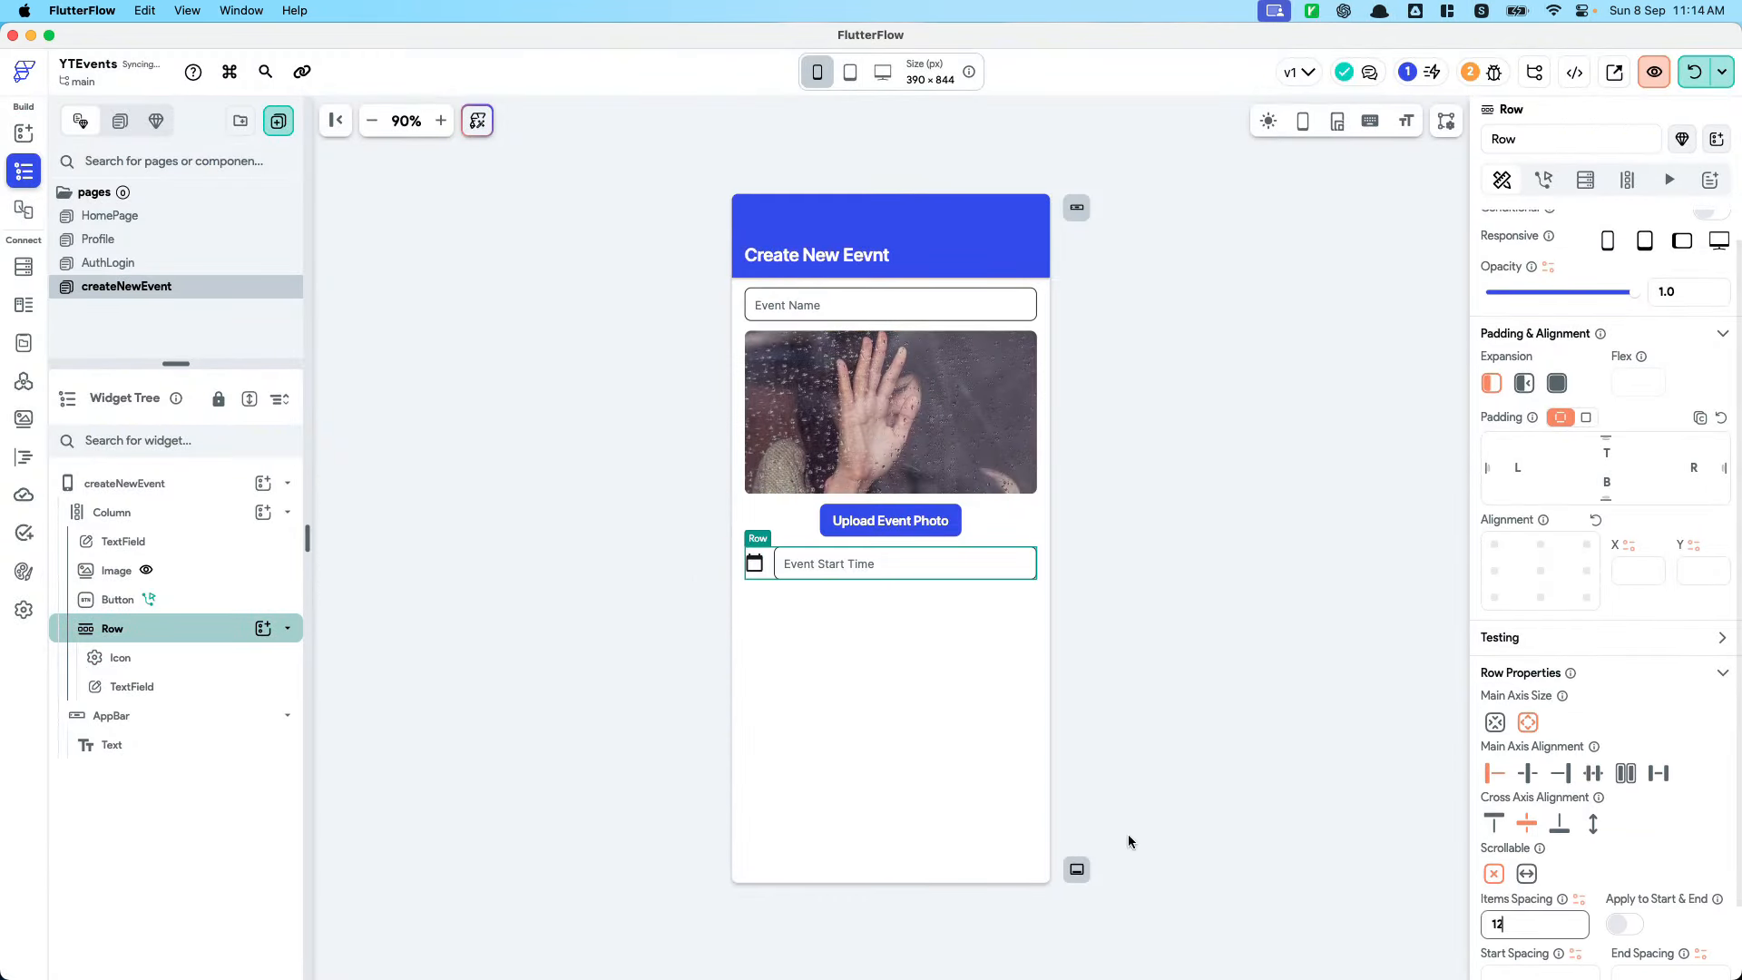
# Create an On Tap trigger with a new action for the calendar icon
pyautogui.click(757, 568)
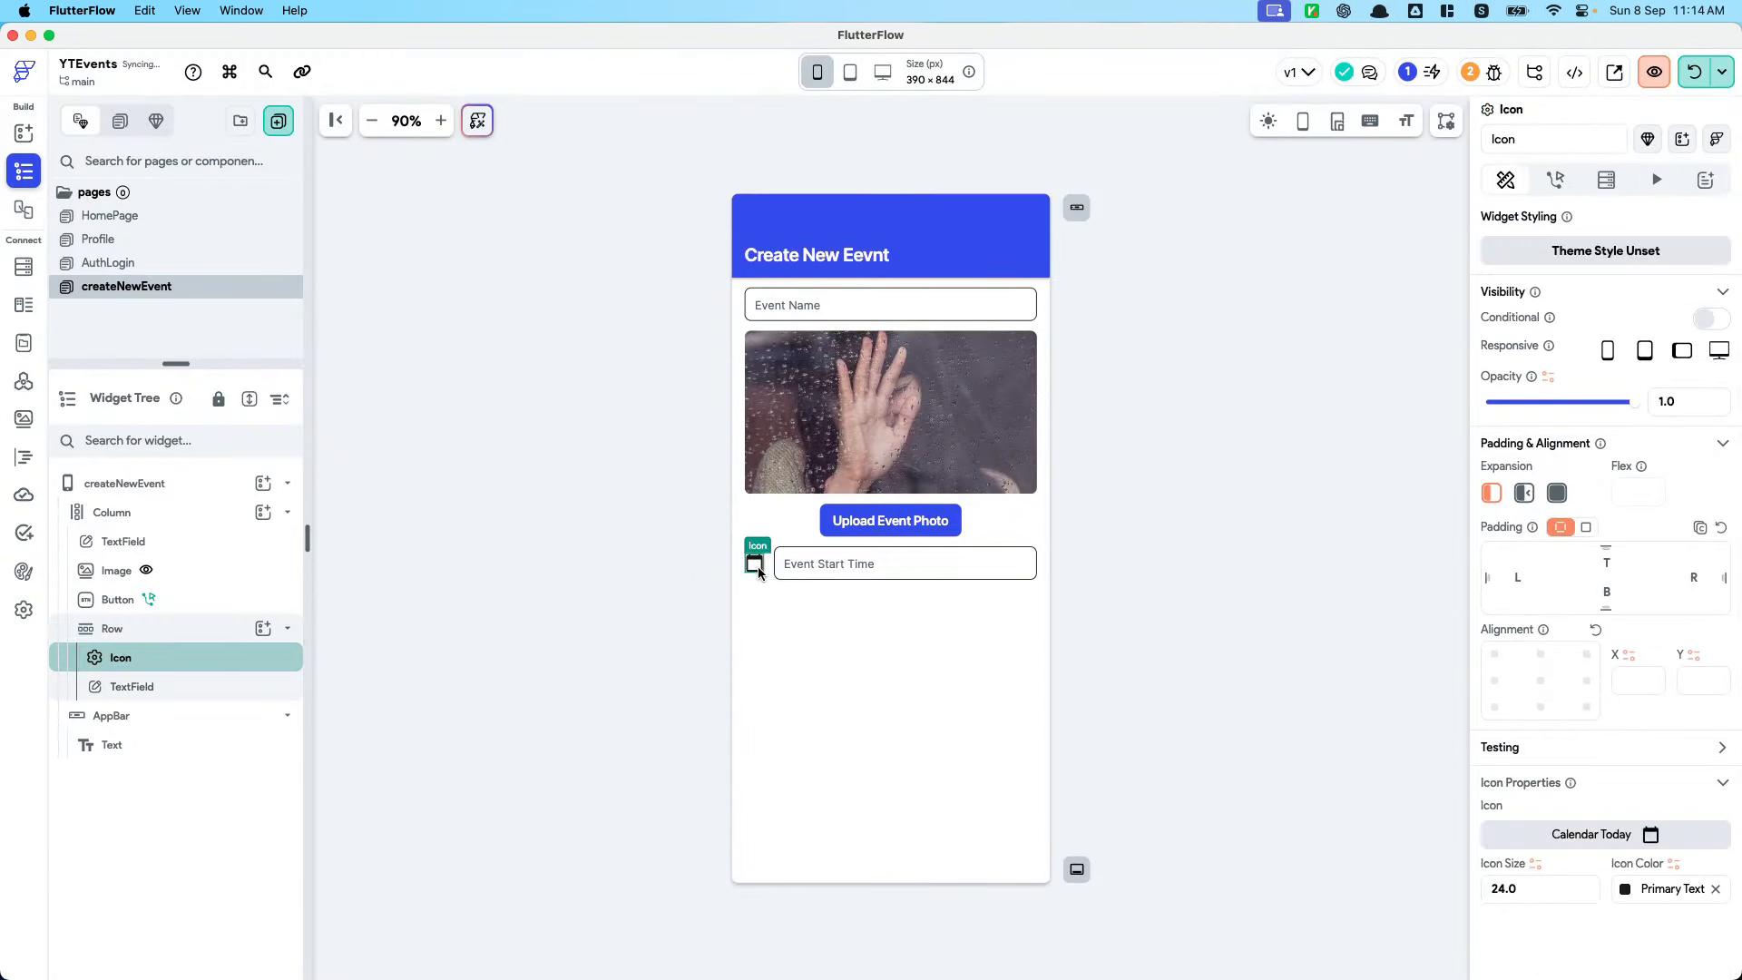
pyautogui.click(1555, 180)
pyautogui.click(1683, 282)
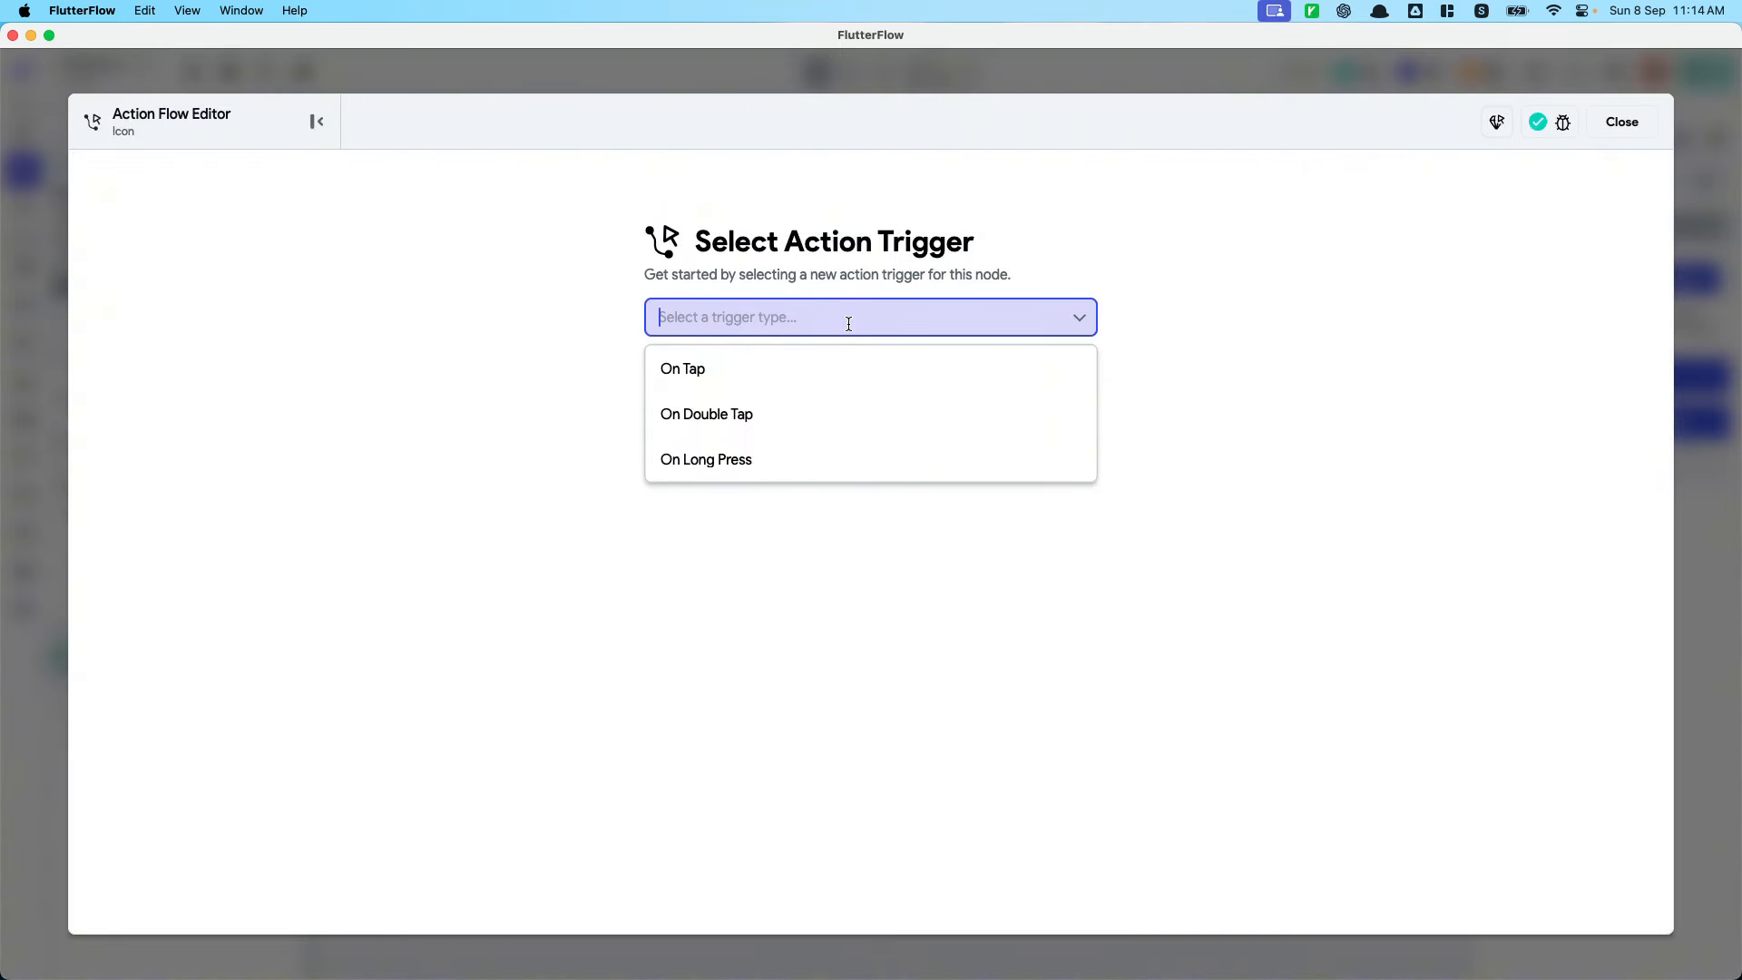
pyautogui.click(1038, 365)
pyautogui.click(1009, 607)
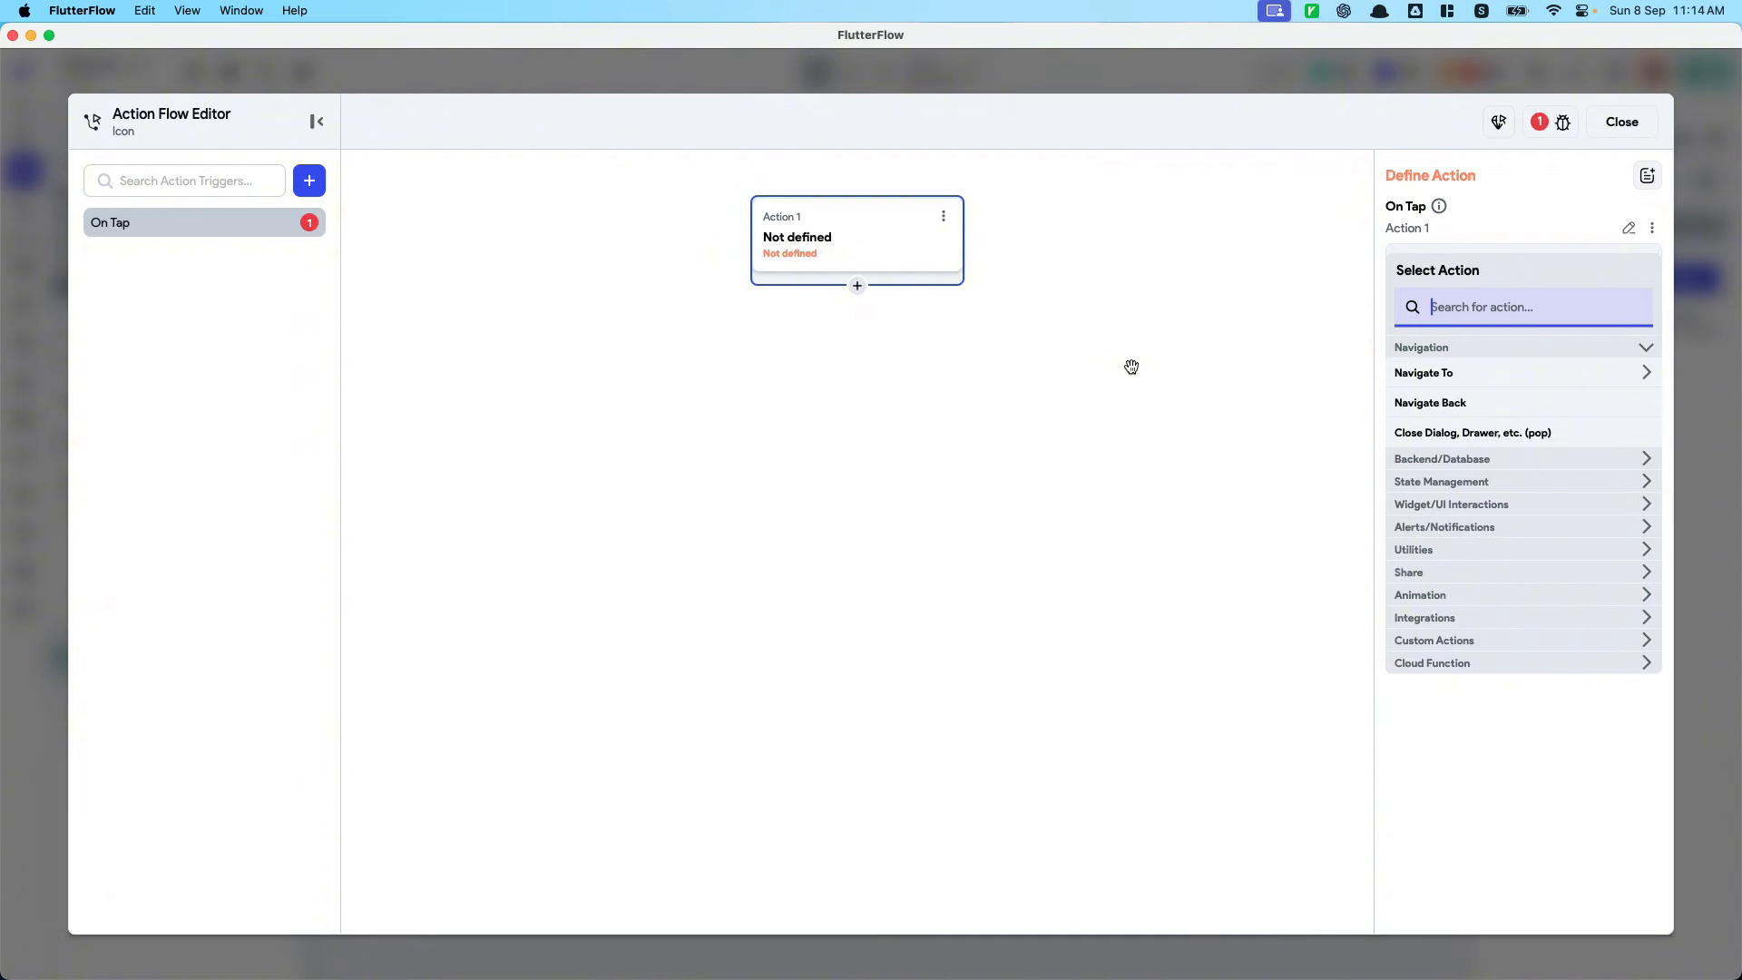
pyautogui.write('event')
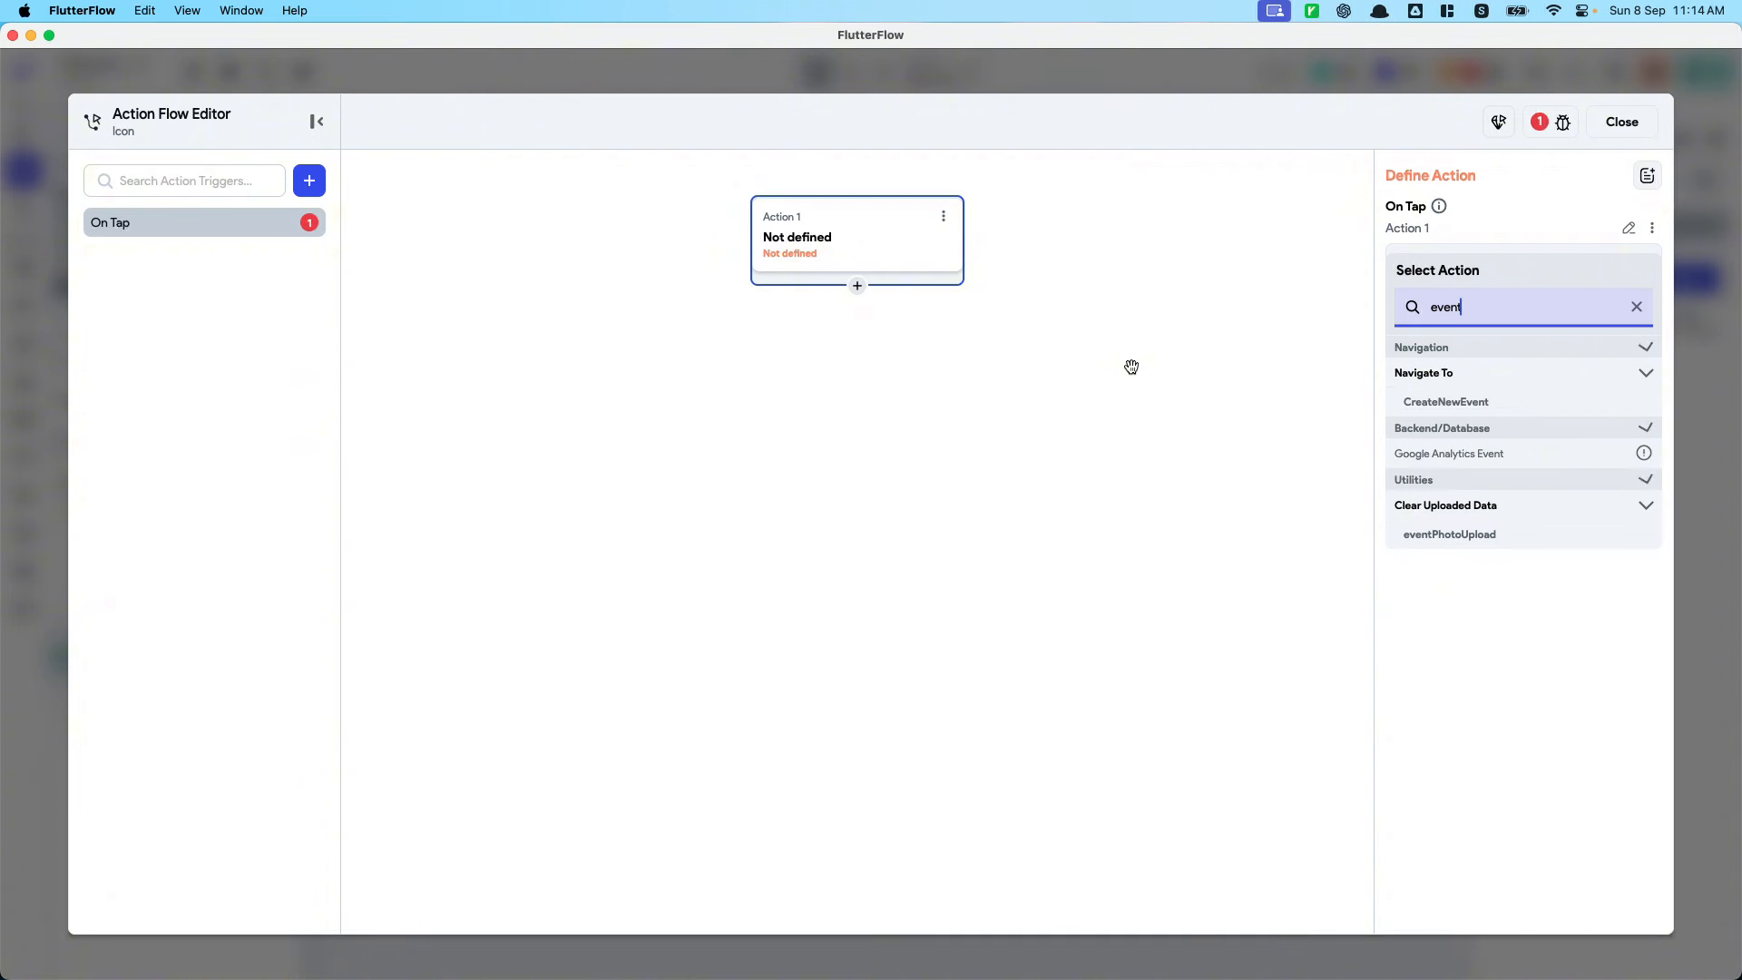
pyautogui.press('BackSpace')
pyautogui.press('BackSpace')
pyautogui.press('BackSpace')
pyautogui.press('BackSpace')
pyautogui.press('BackSpace')
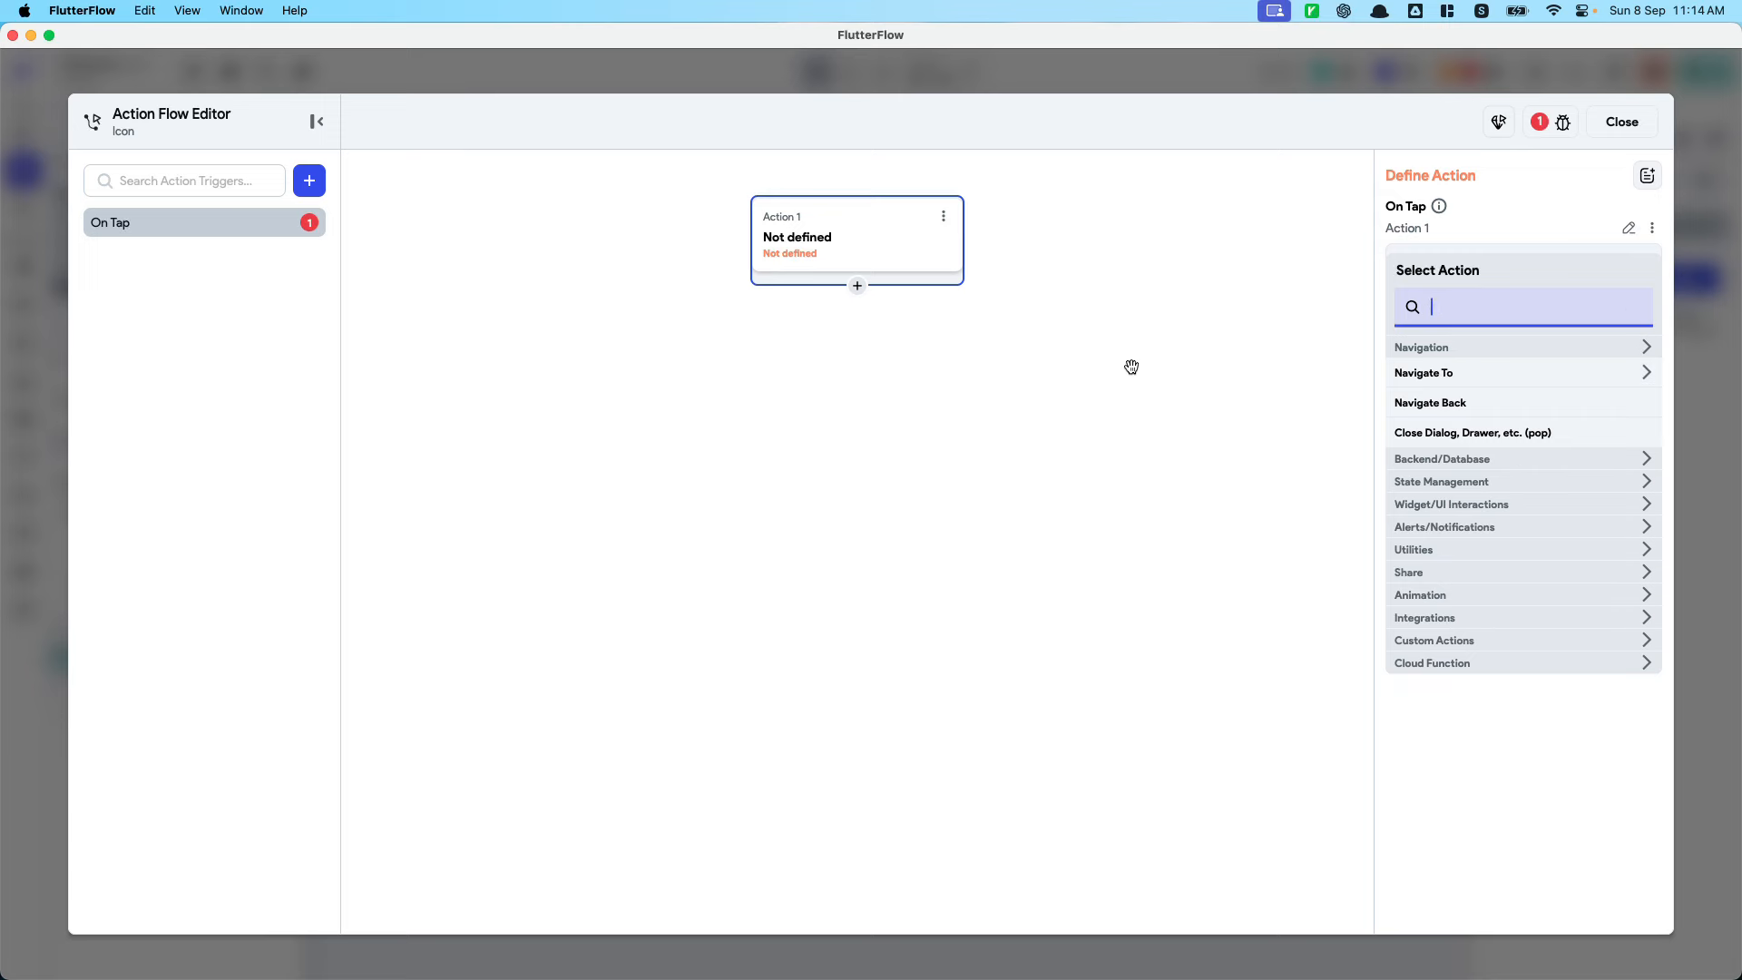
pyautogui.write('cal')
pyautogui.press('BackSpace')
pyautogui.press('BackSpace')
pyautogui.press('BackSpace')
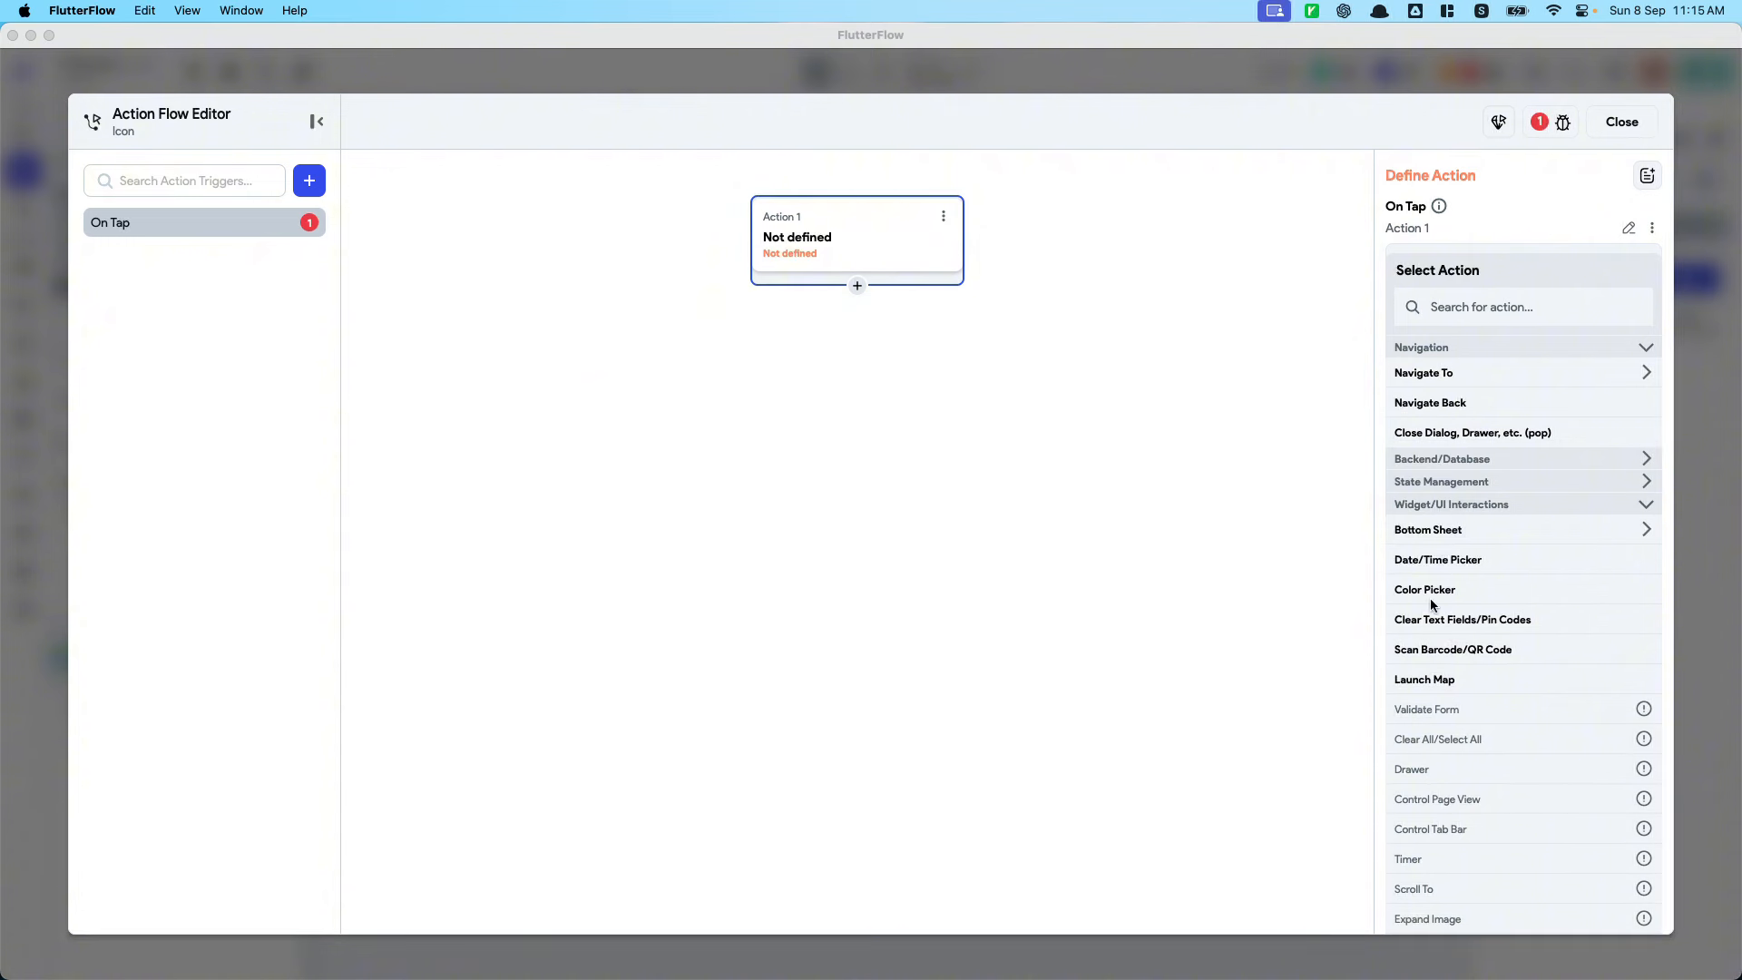
# Set the On Tap action to Date/Time Picker and review its default and minimum date settings
pyautogui.click(1433, 558)
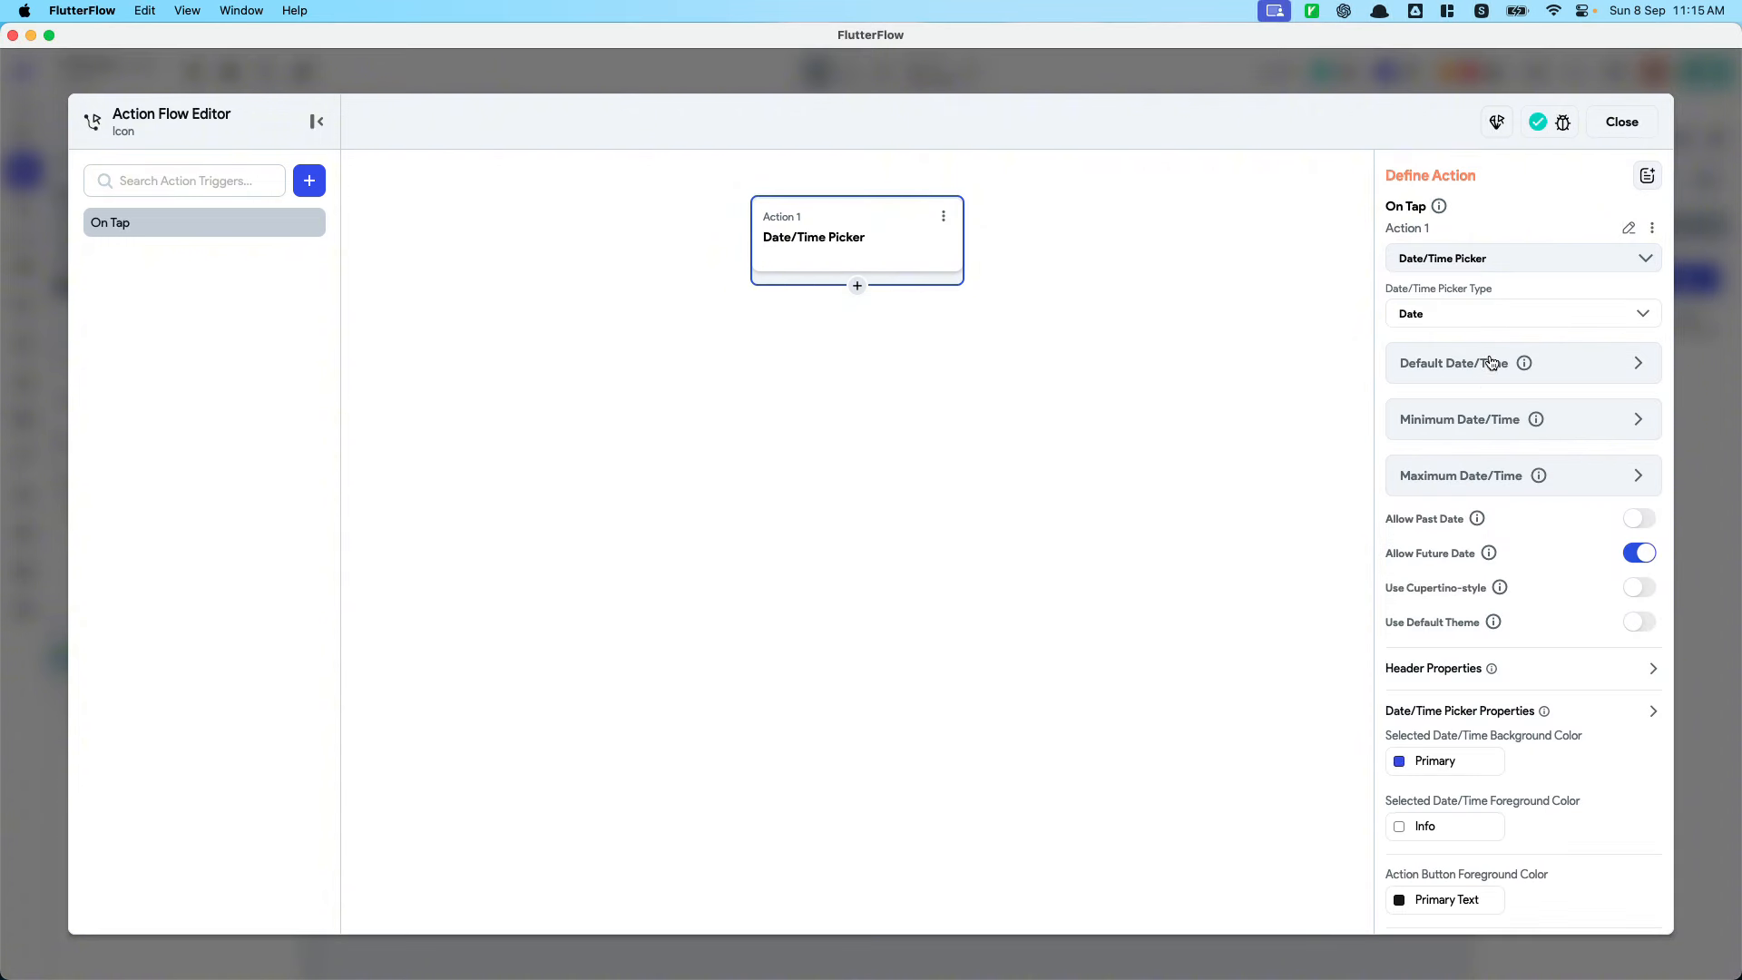
pyautogui.click(1492, 362)
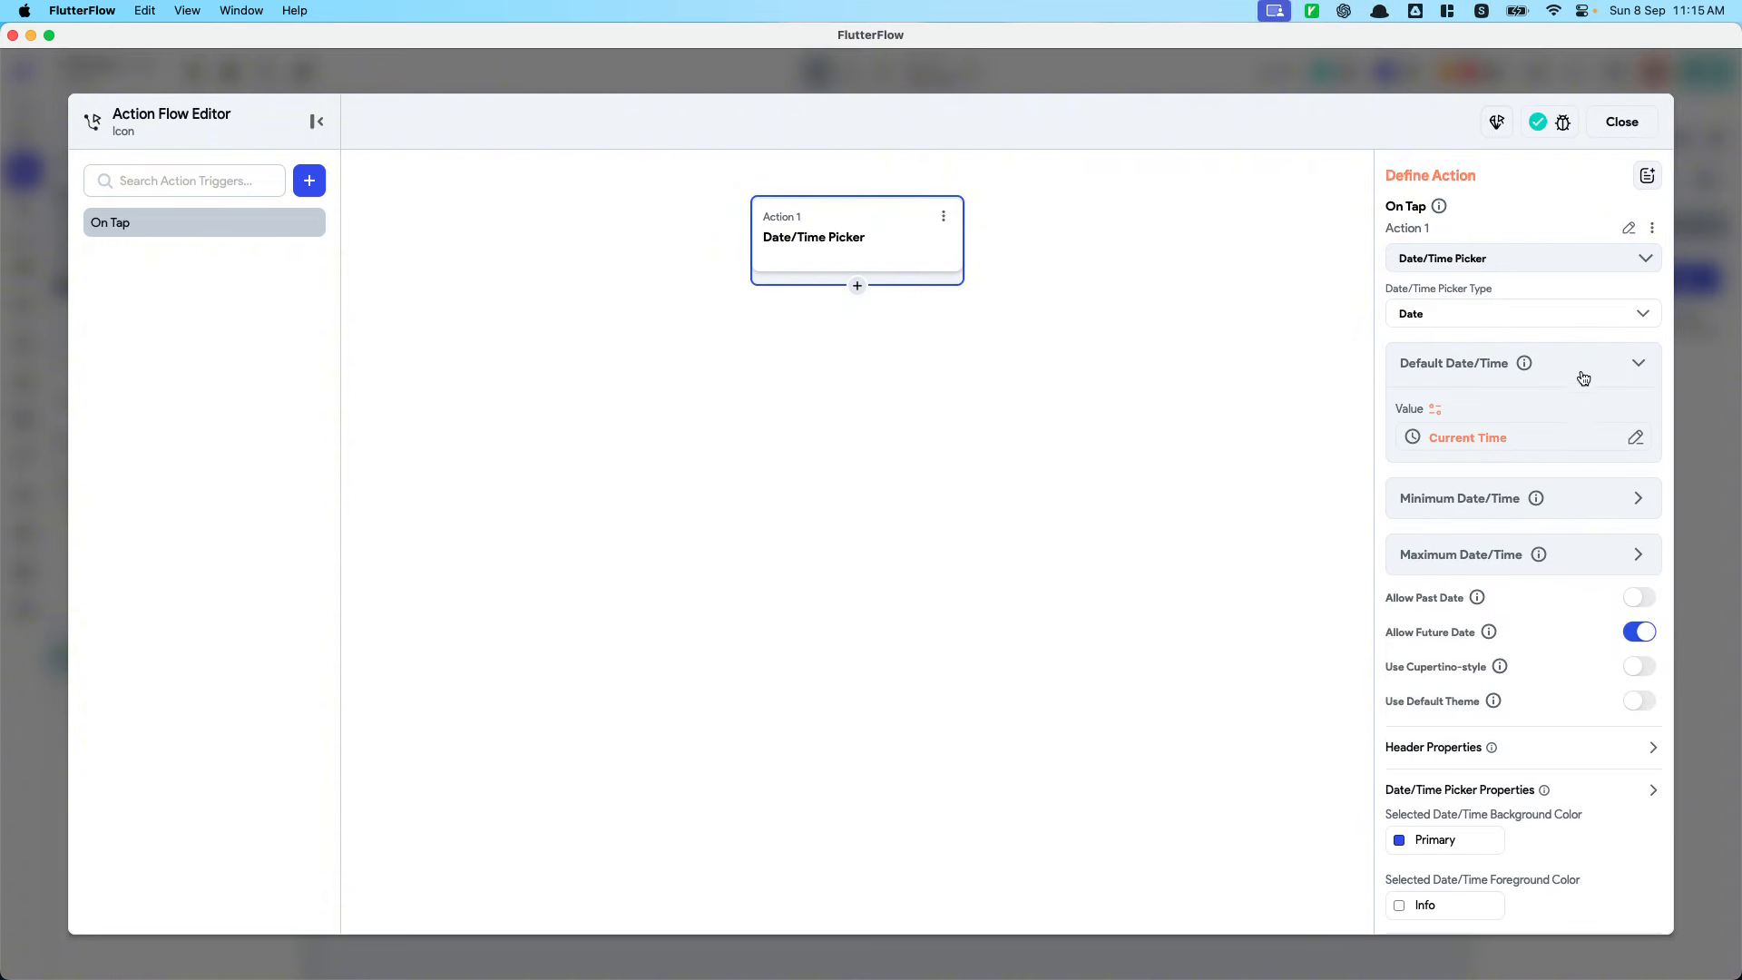
pyautogui.click(1538, 501)
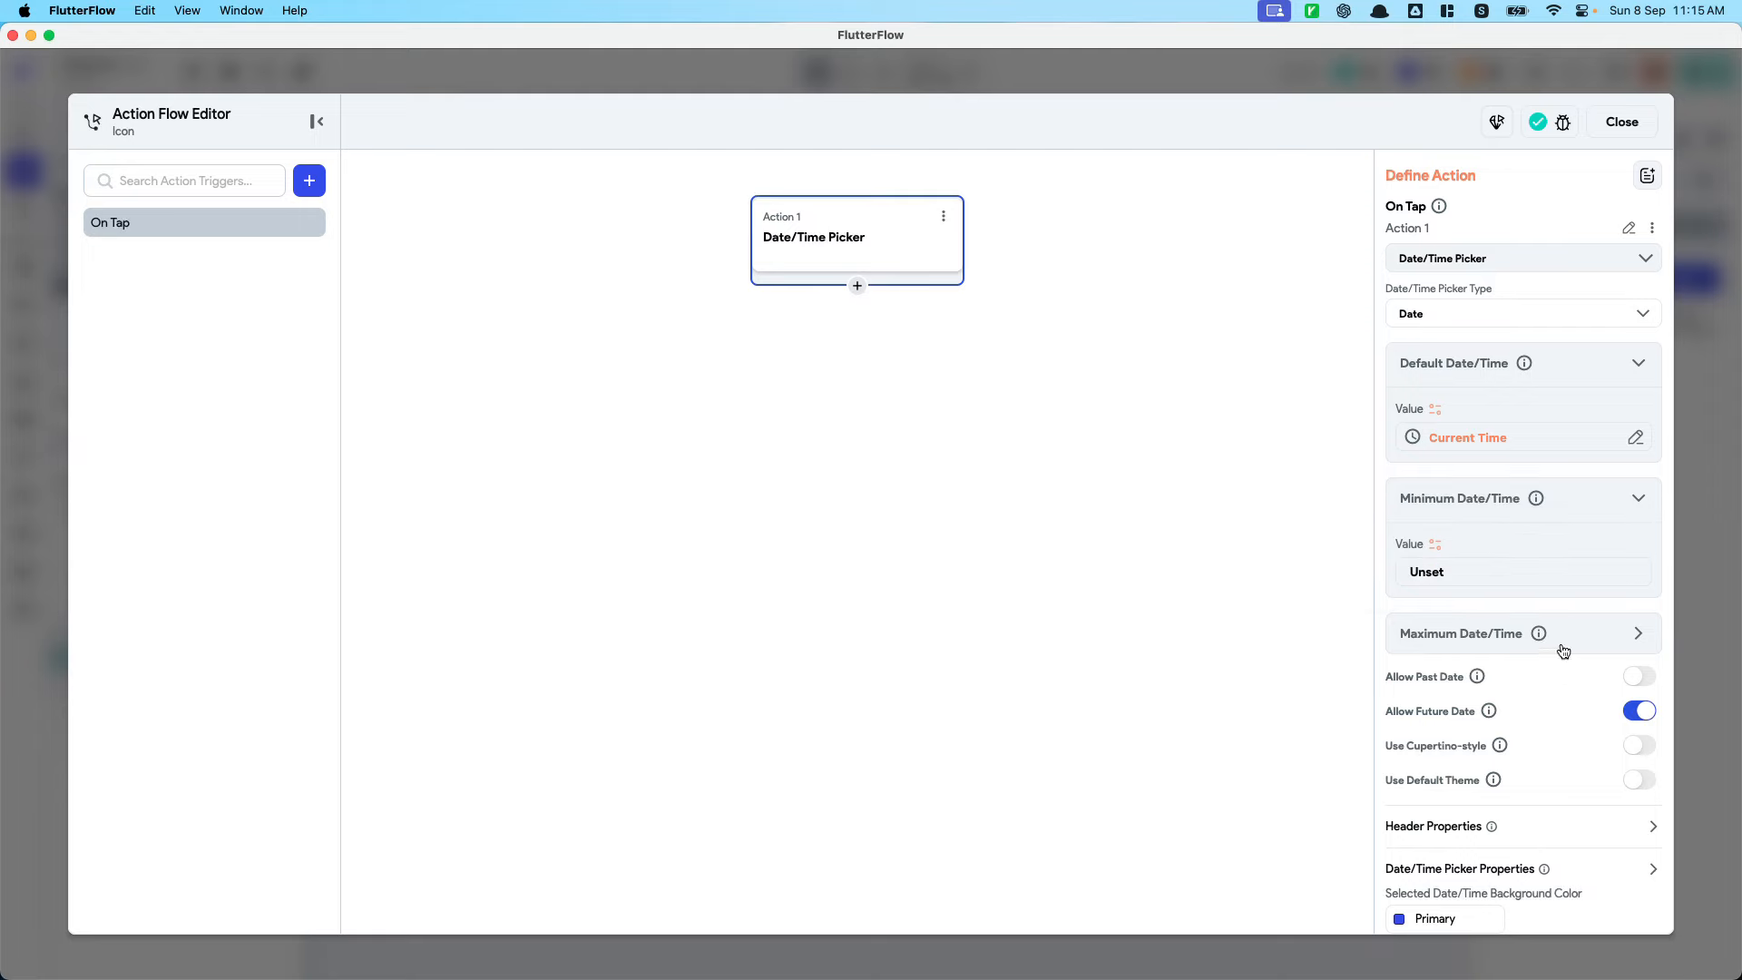
pyautogui.click(1503, 572)
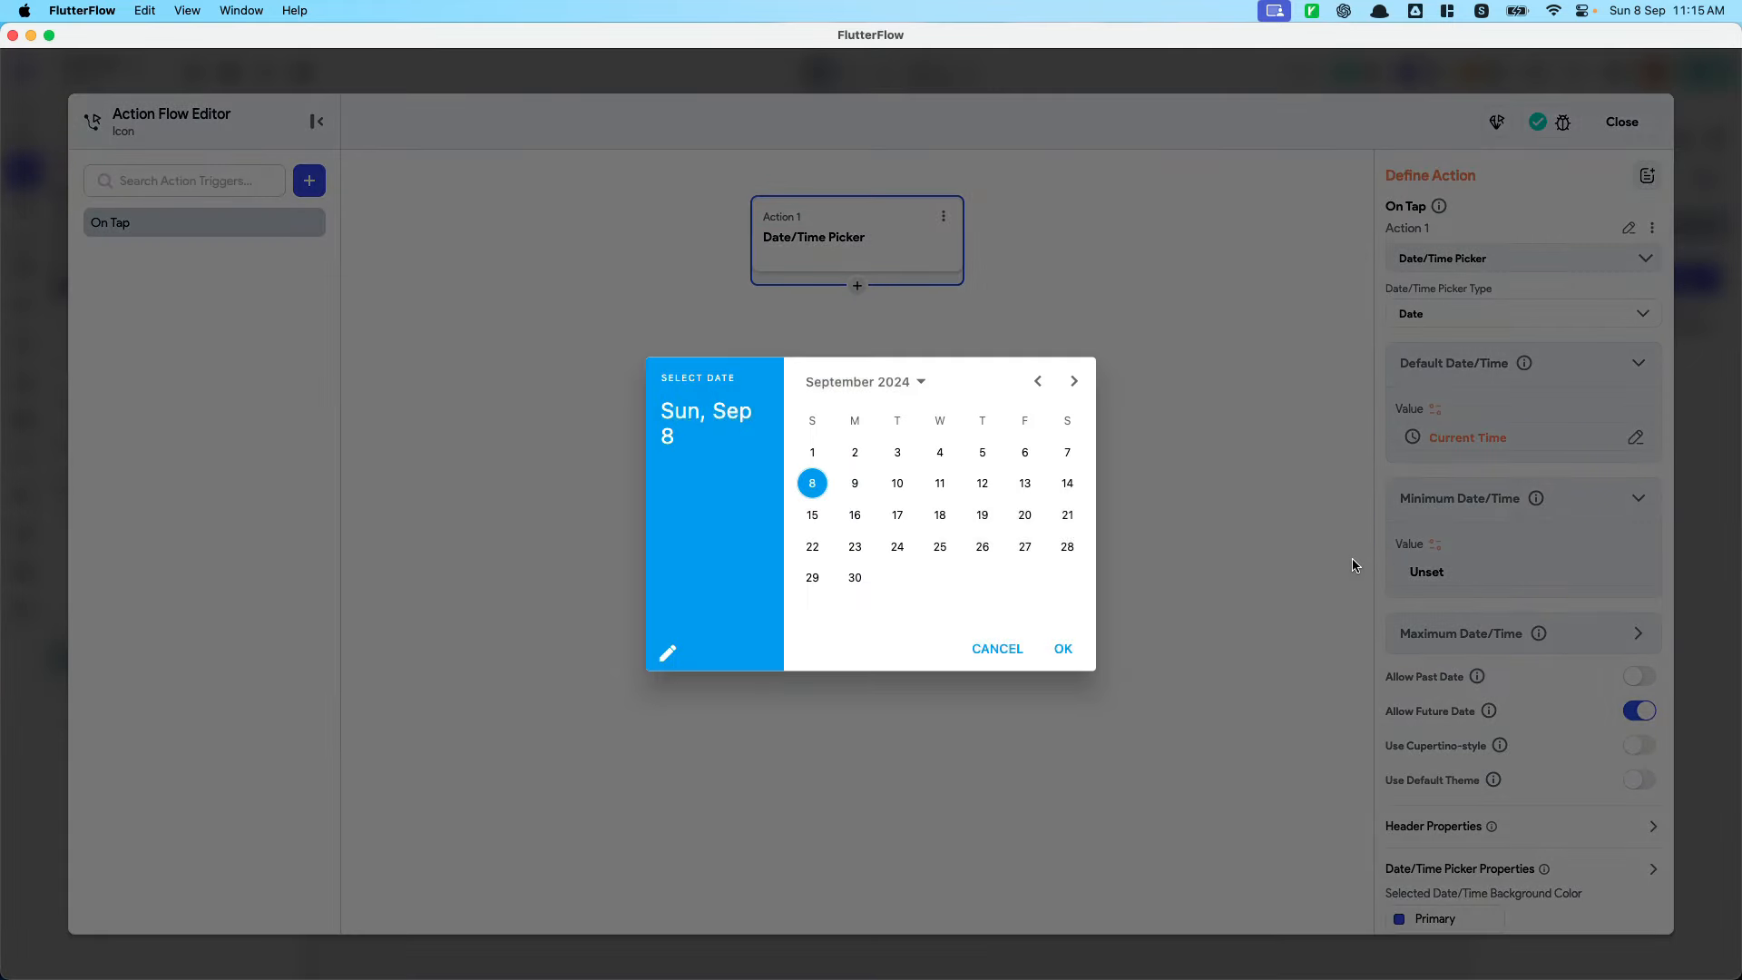
pyautogui.click(1025, 651)
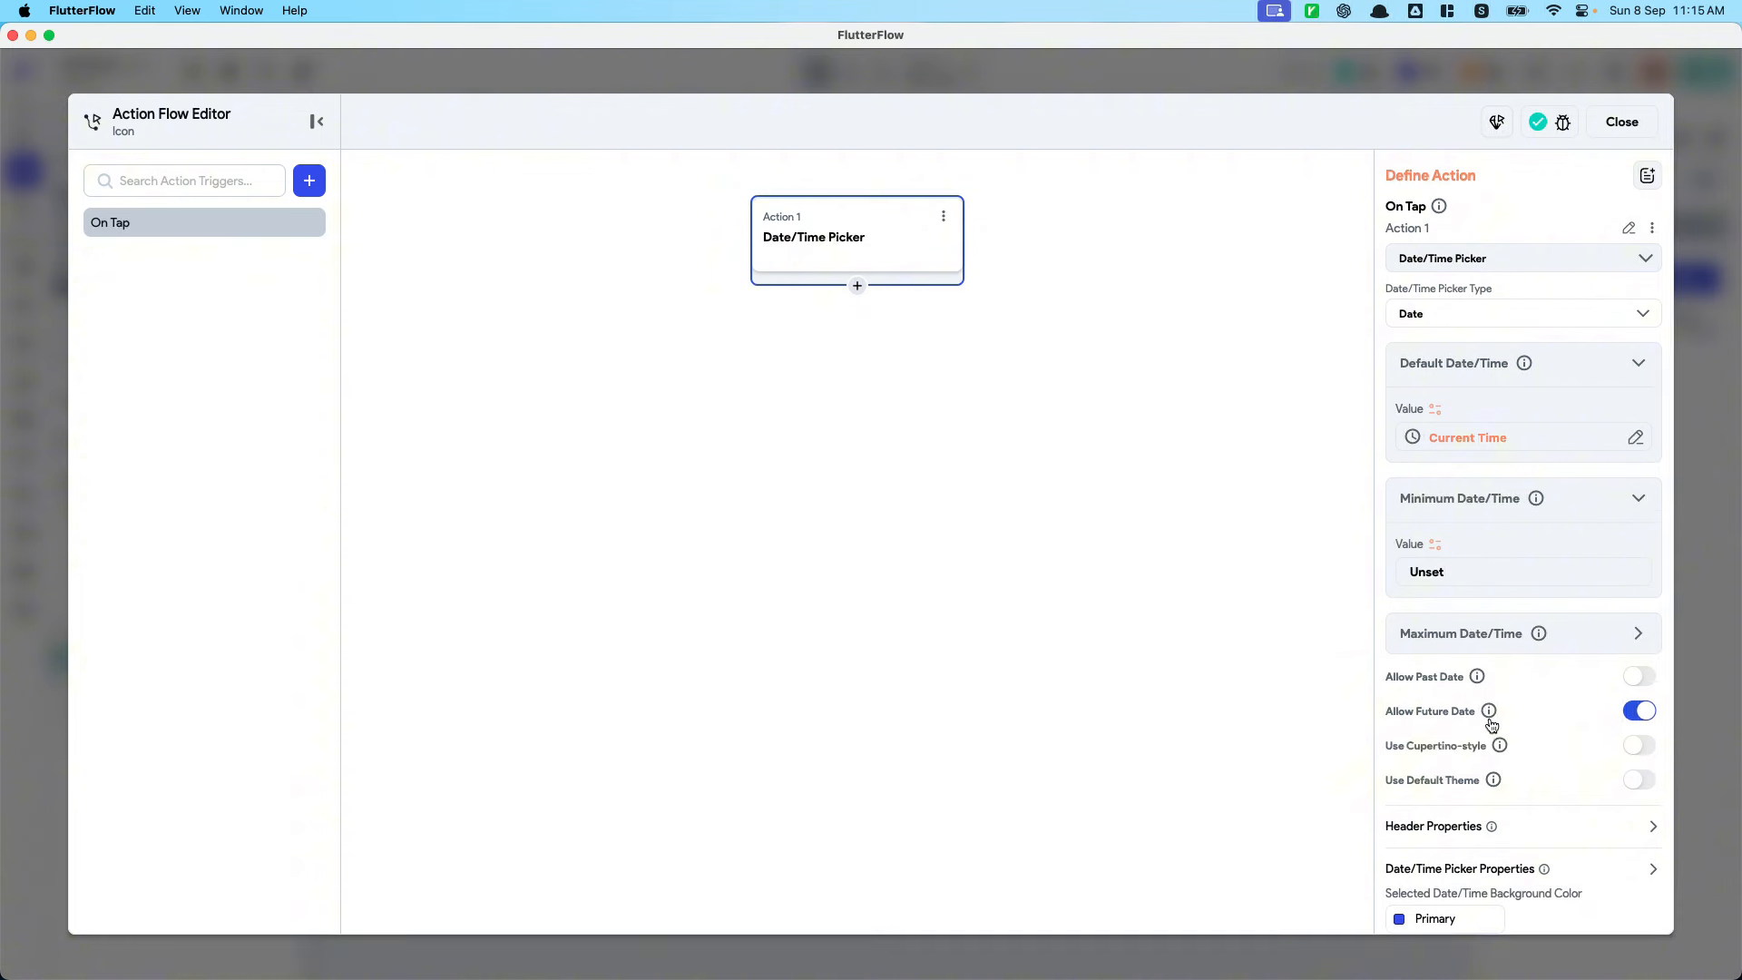
pyautogui.scroll(-5, 1513, 718)
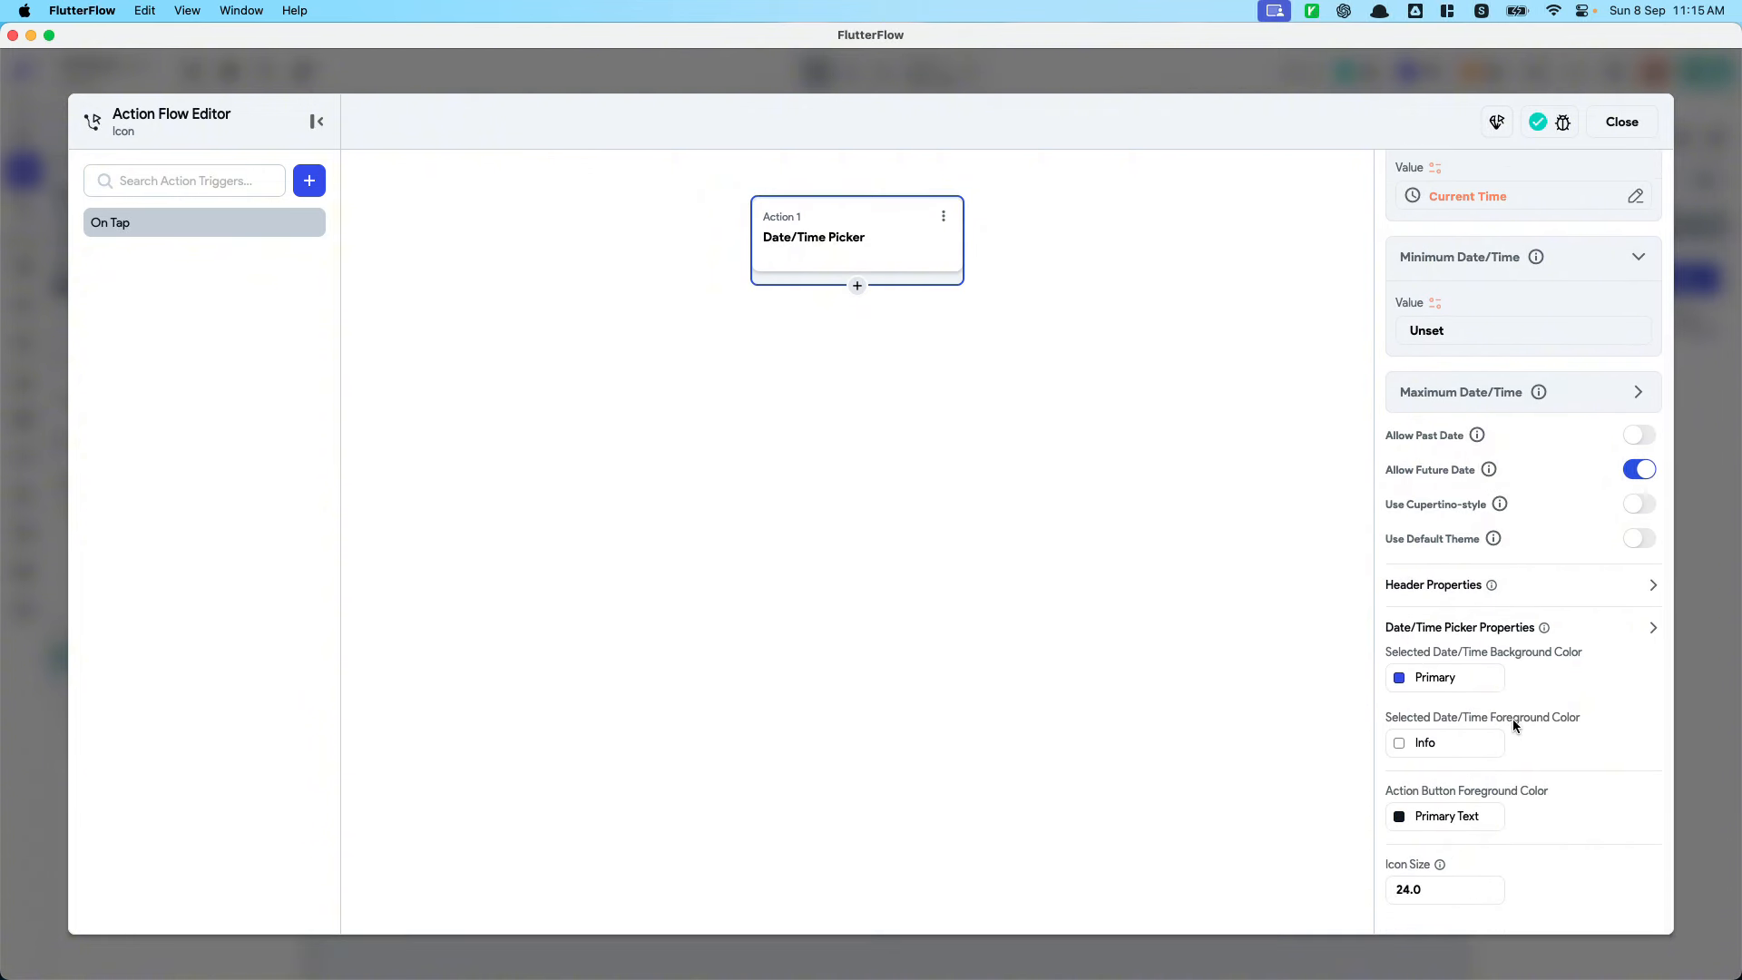
# Add a Set Form Field action for TextField_2 after the Date/Time Picker action
pyautogui.click(857, 286)
pyautogui.click(871, 320)
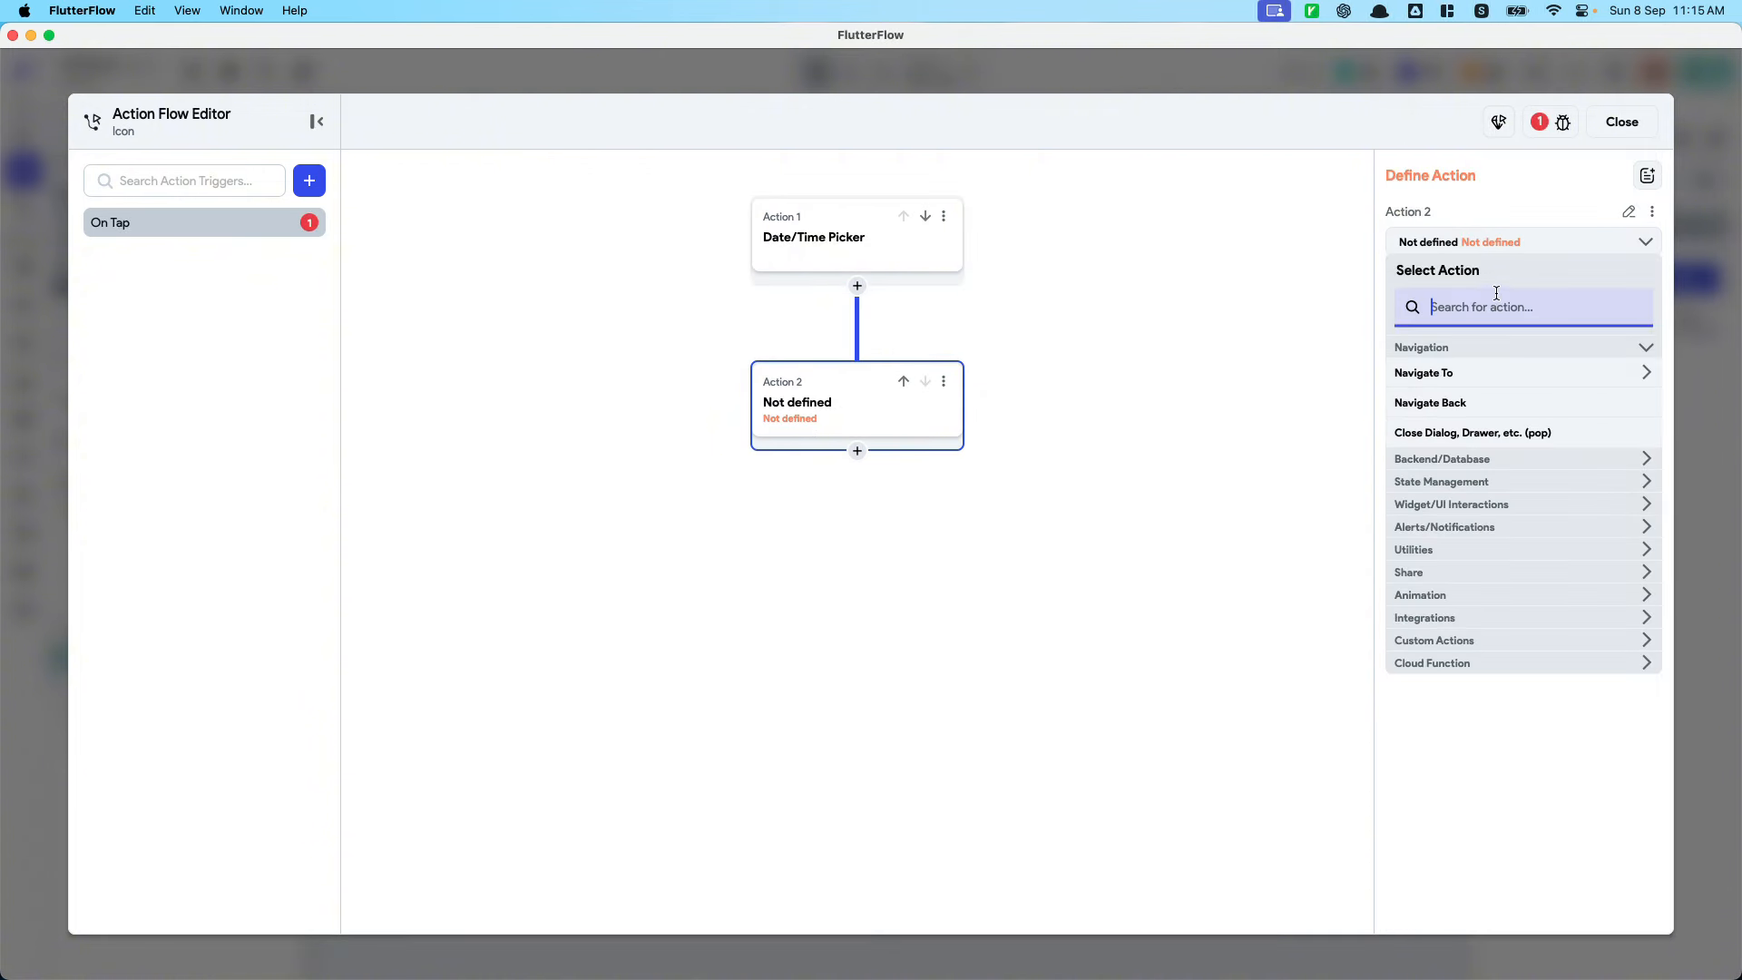
pyautogui.write('set form')
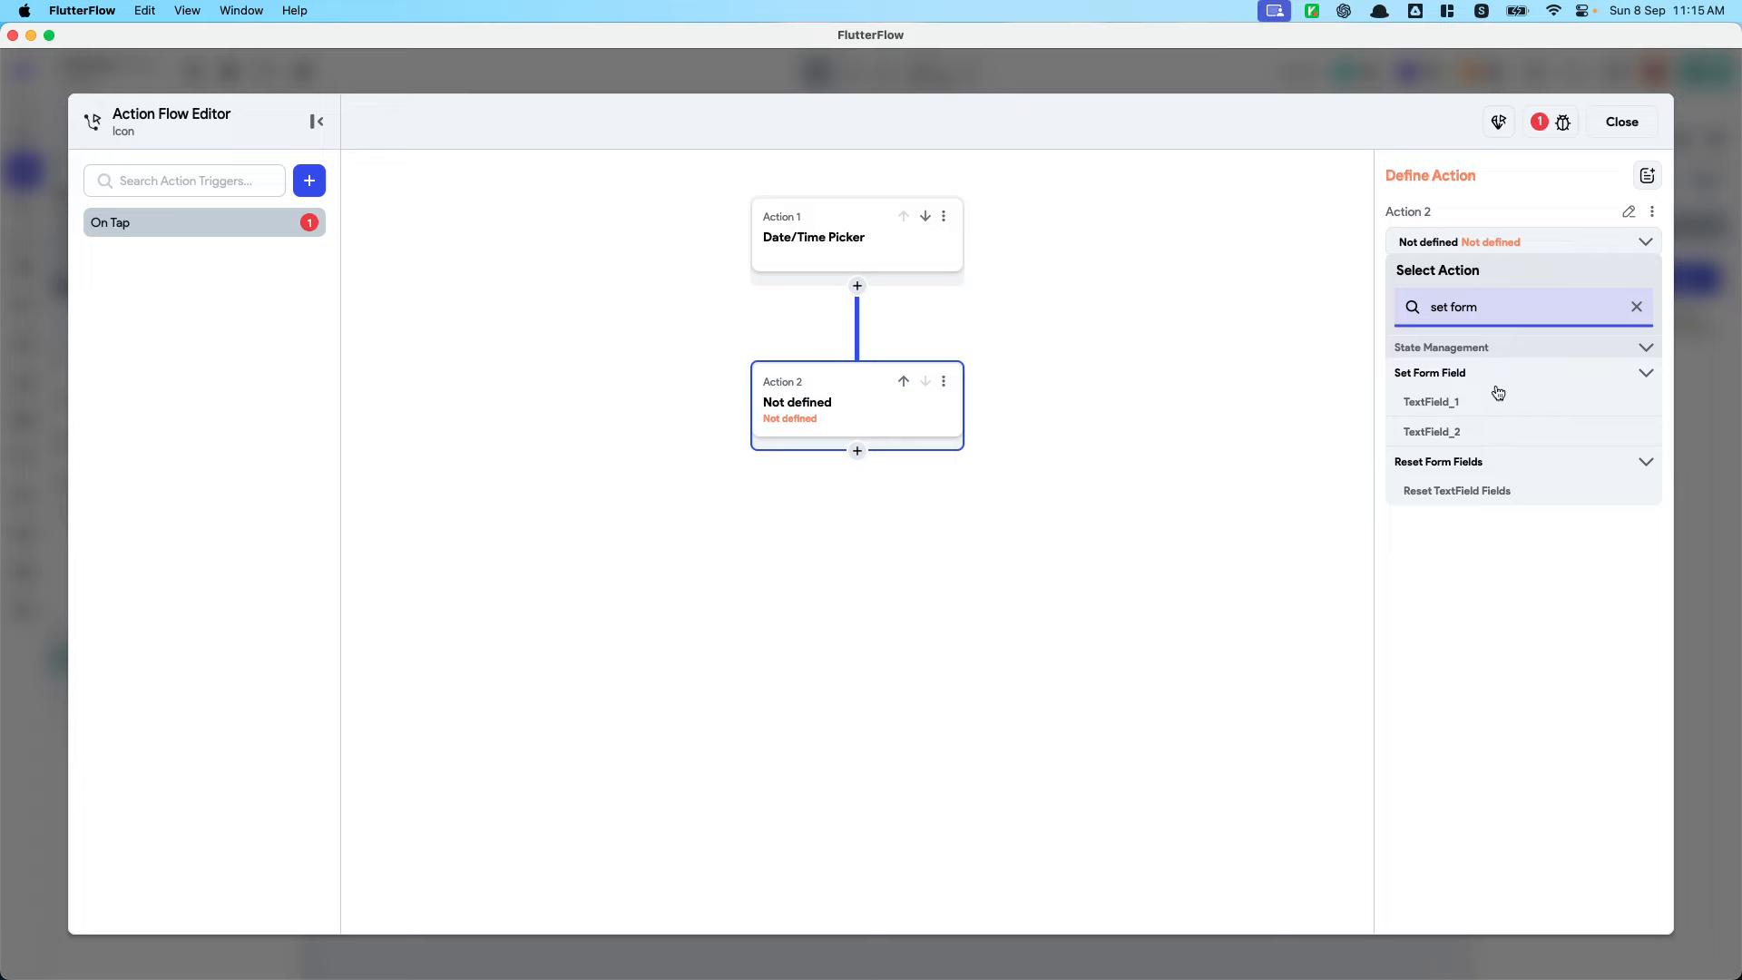
pyautogui.click(1467, 435)
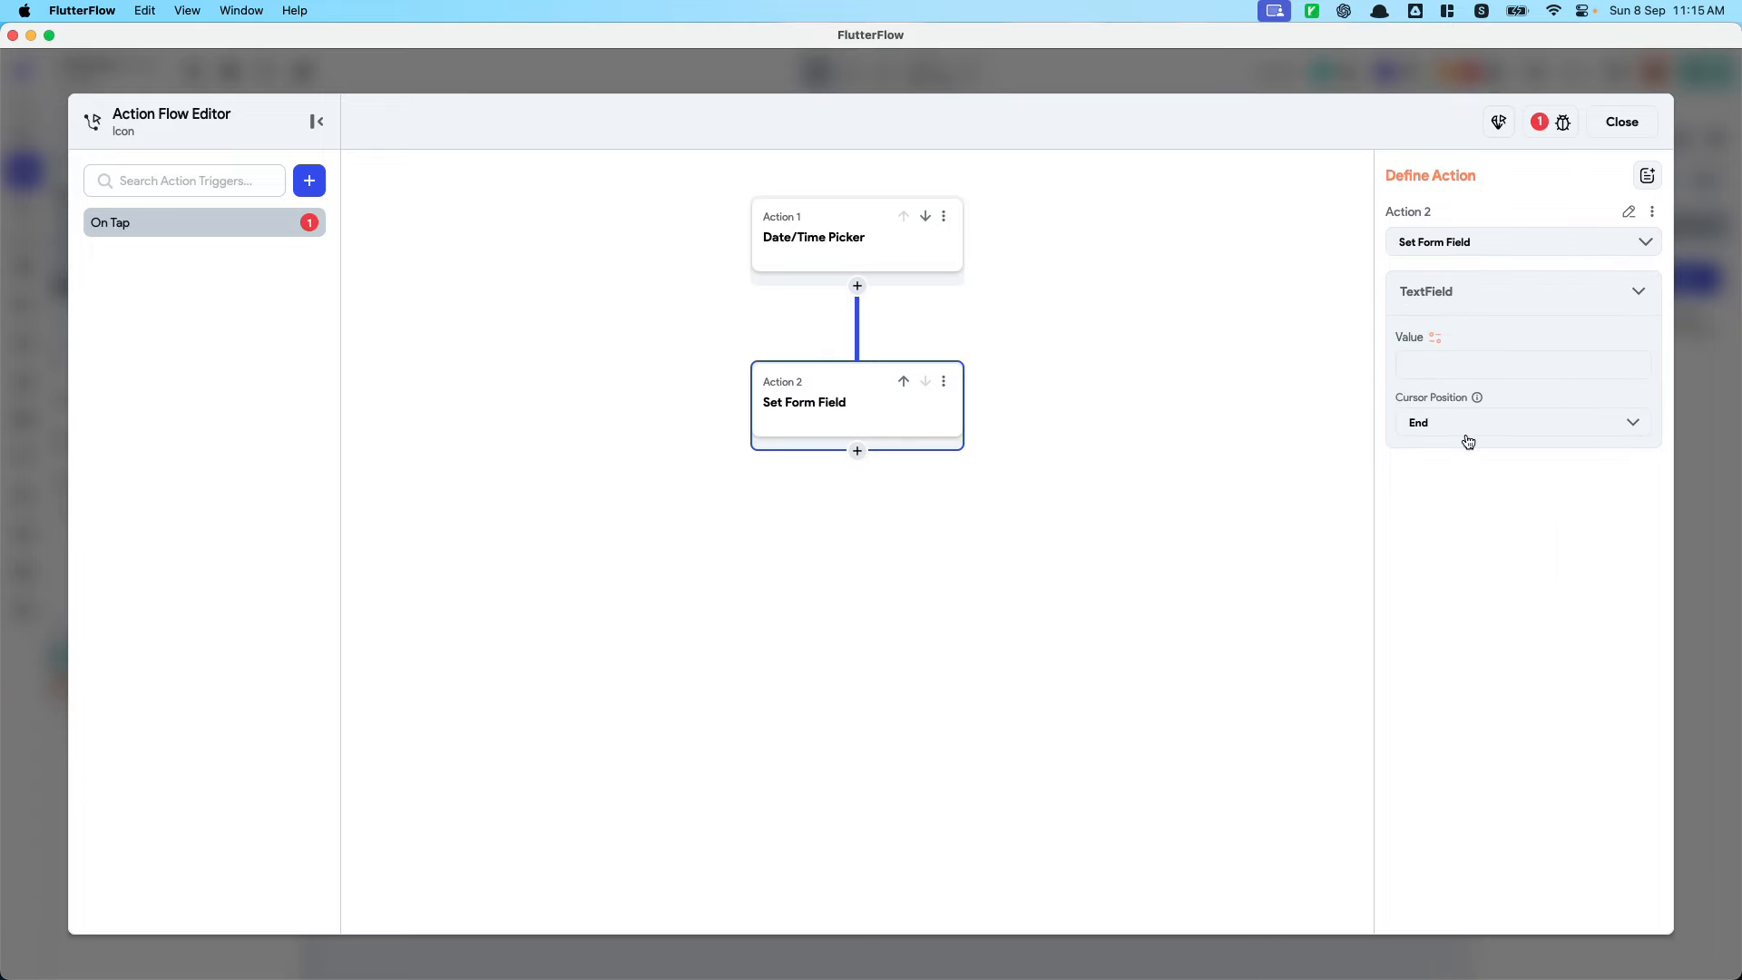
# Try to set the form field's value to Date Picked formatted as yMMMd
pyautogui.click(1437, 341)
pyautogui.write('date')
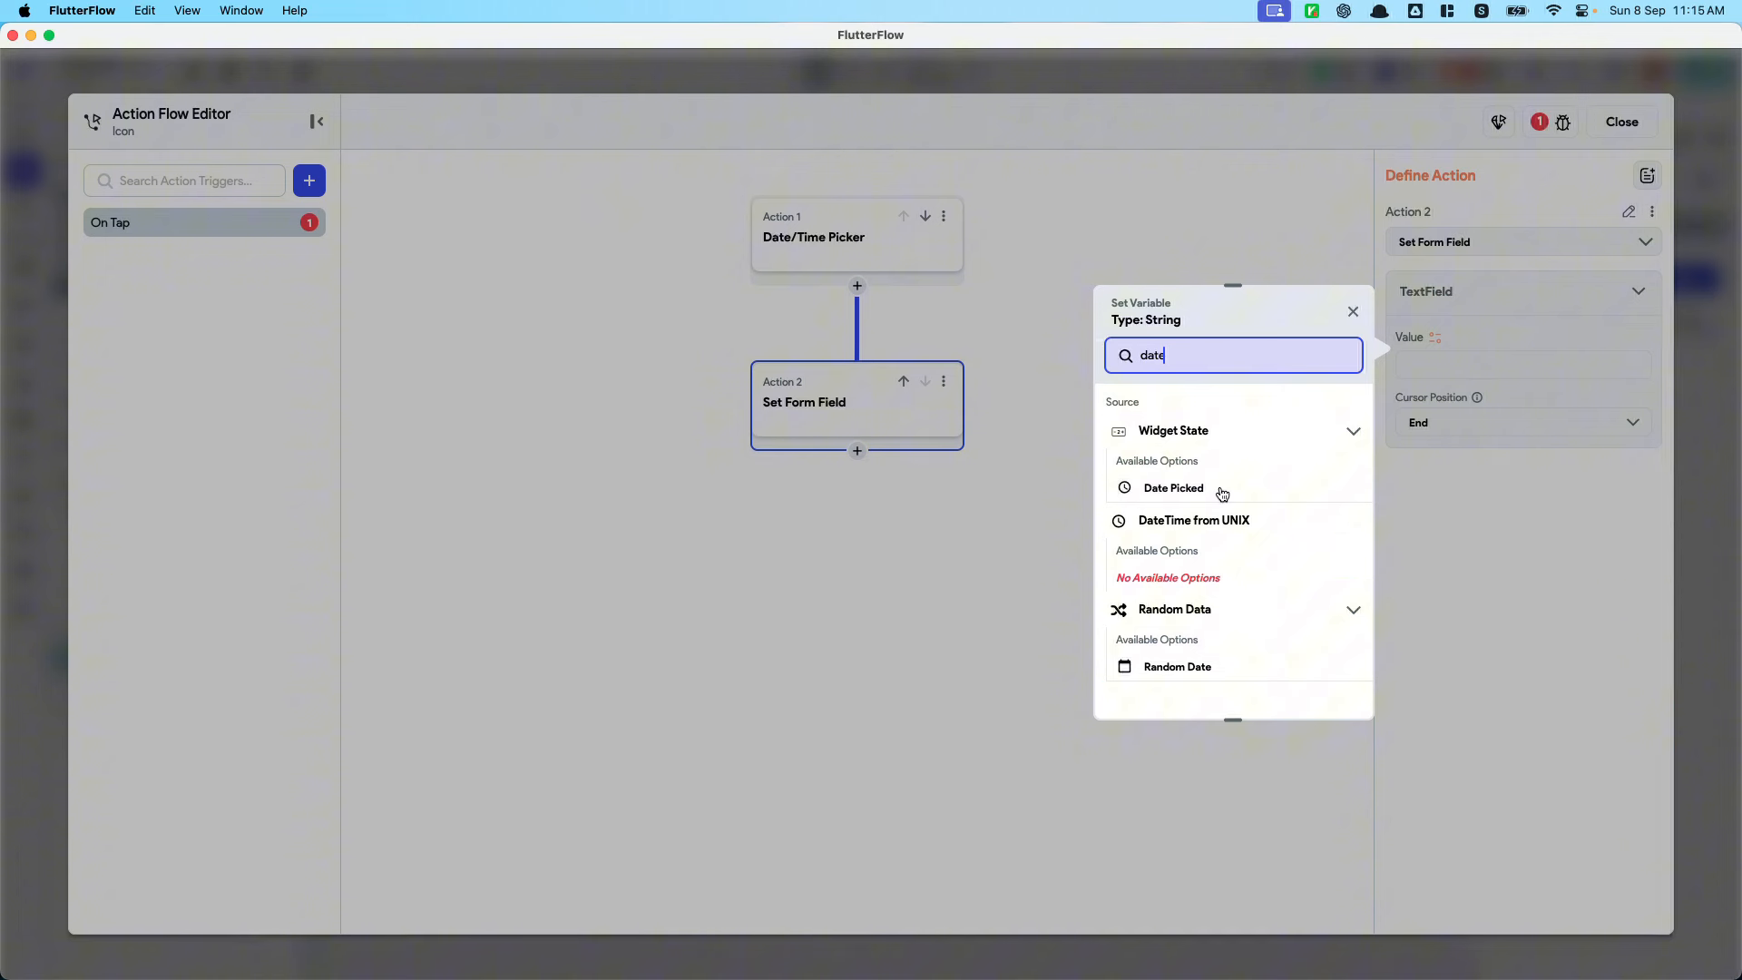
pyautogui.click(1174, 488)
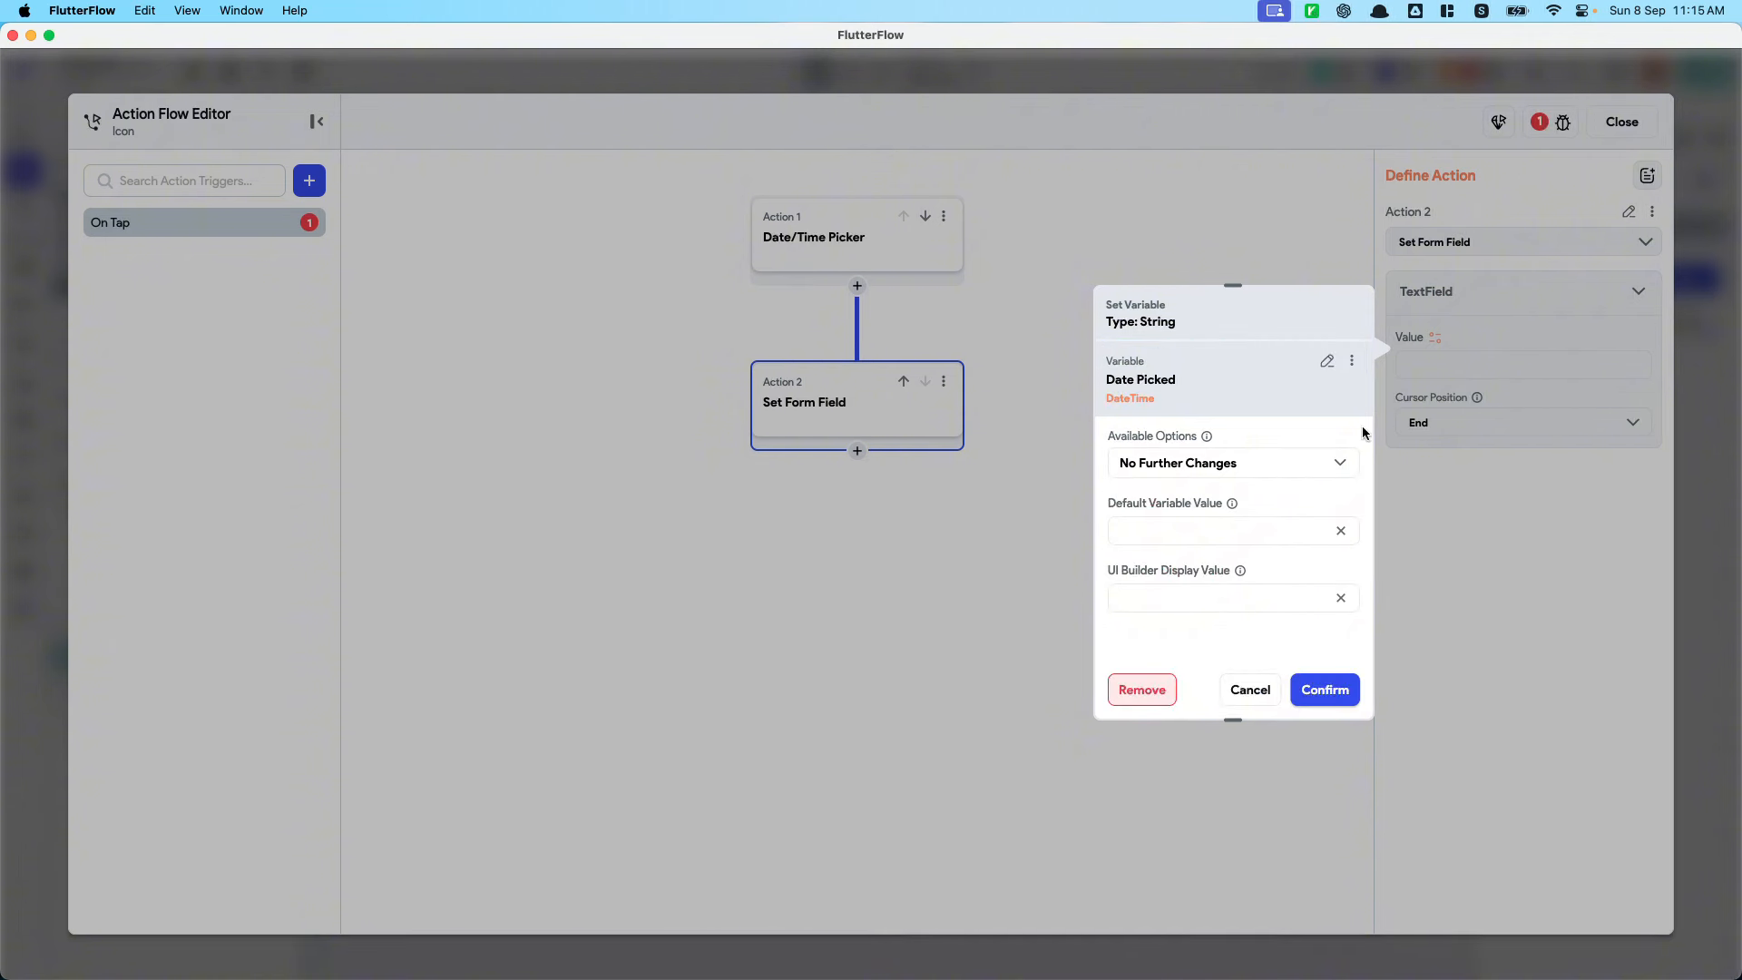
pyautogui.click(1260, 465)
pyautogui.click(1233, 390)
pyautogui.click(1245, 526)
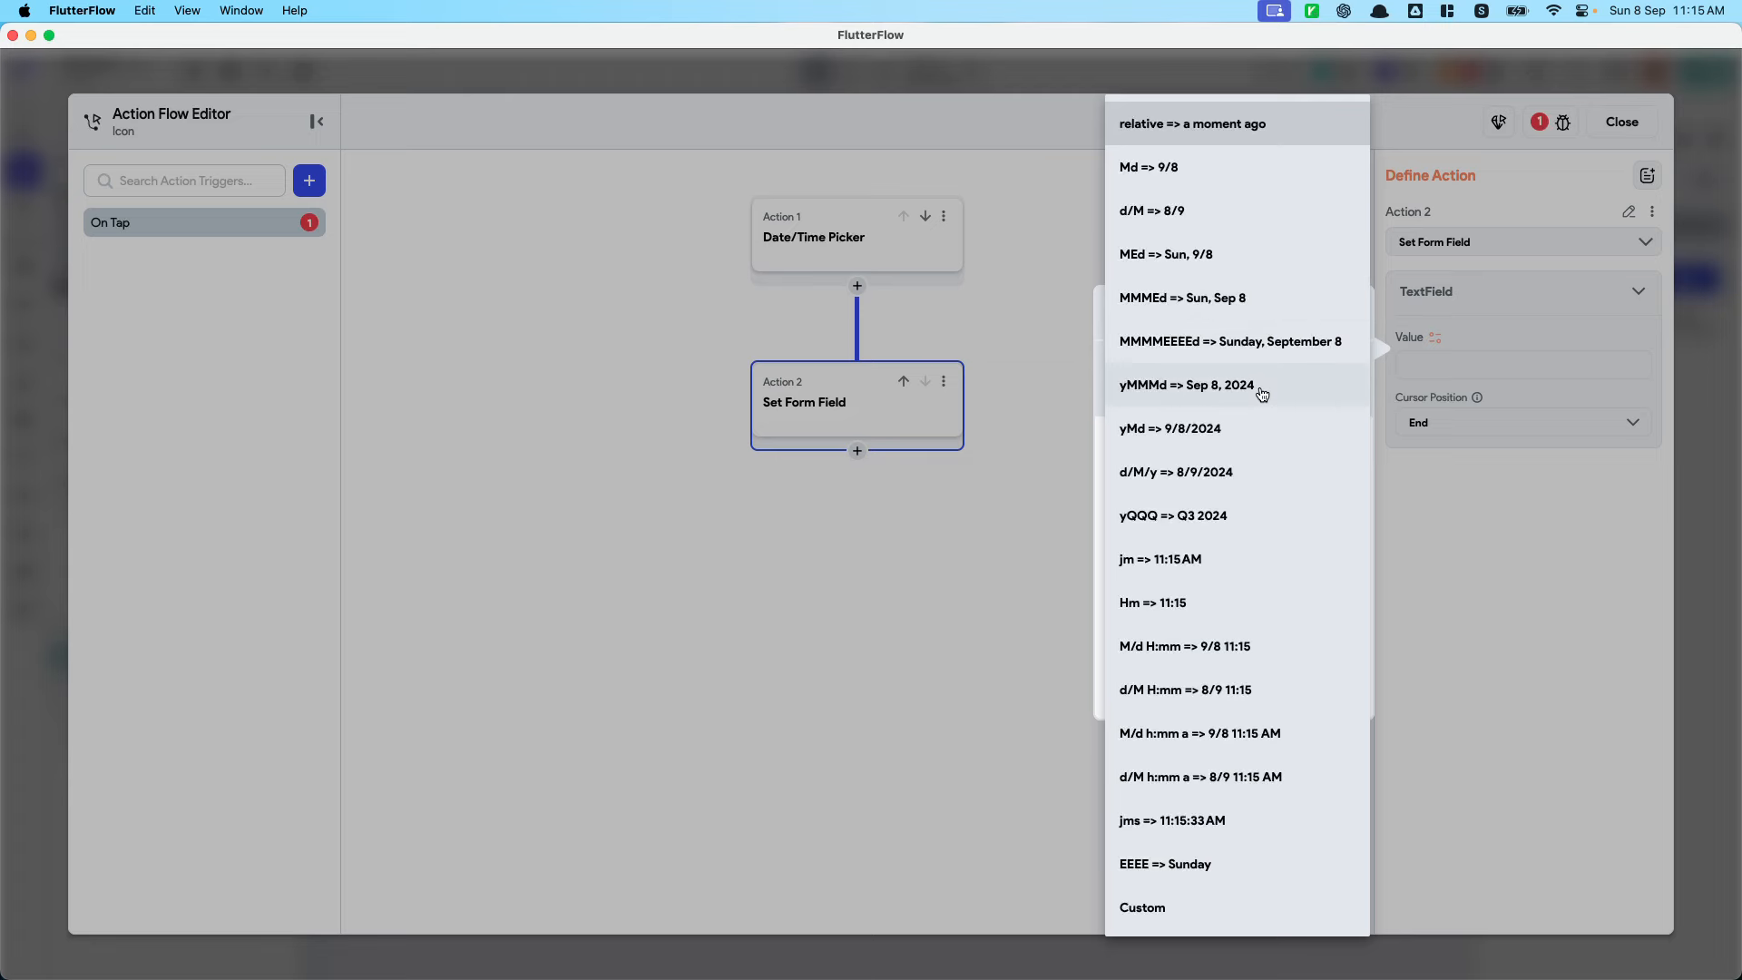
pyautogui.click(1262, 392)
pyautogui.click(1320, 690)
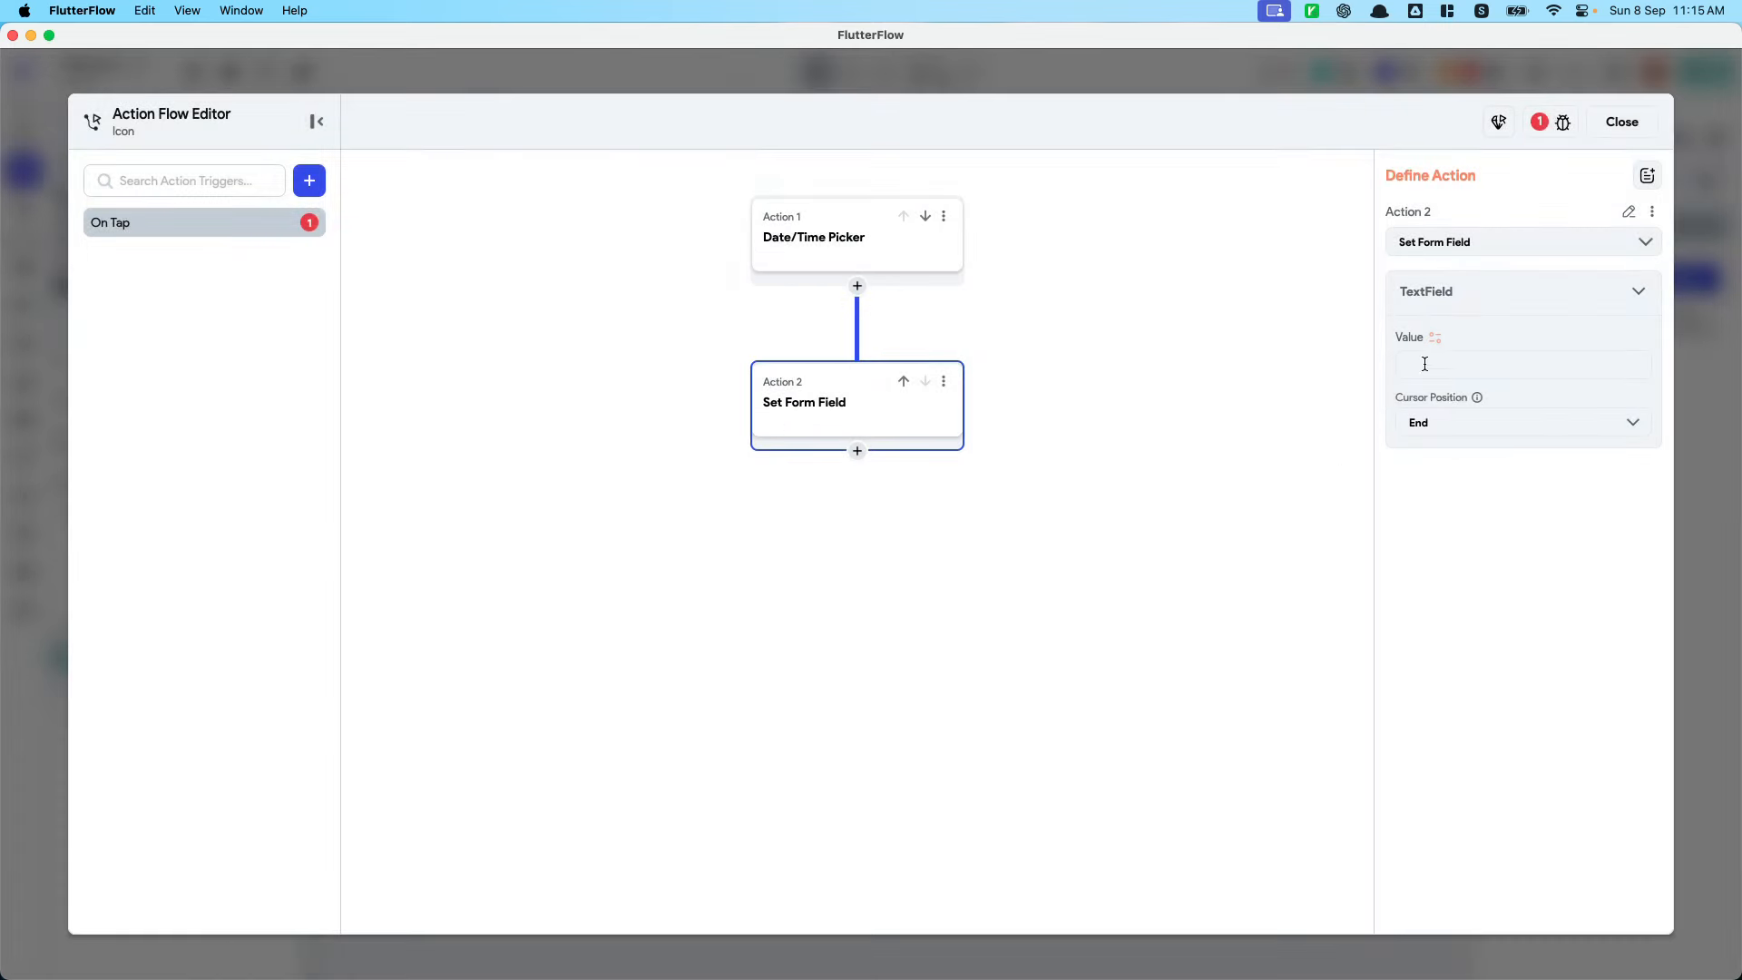
# Choose Combine Text as the form field's value and add a second text entry
pyautogui.click(1435, 337)
pyautogui.write('combine')
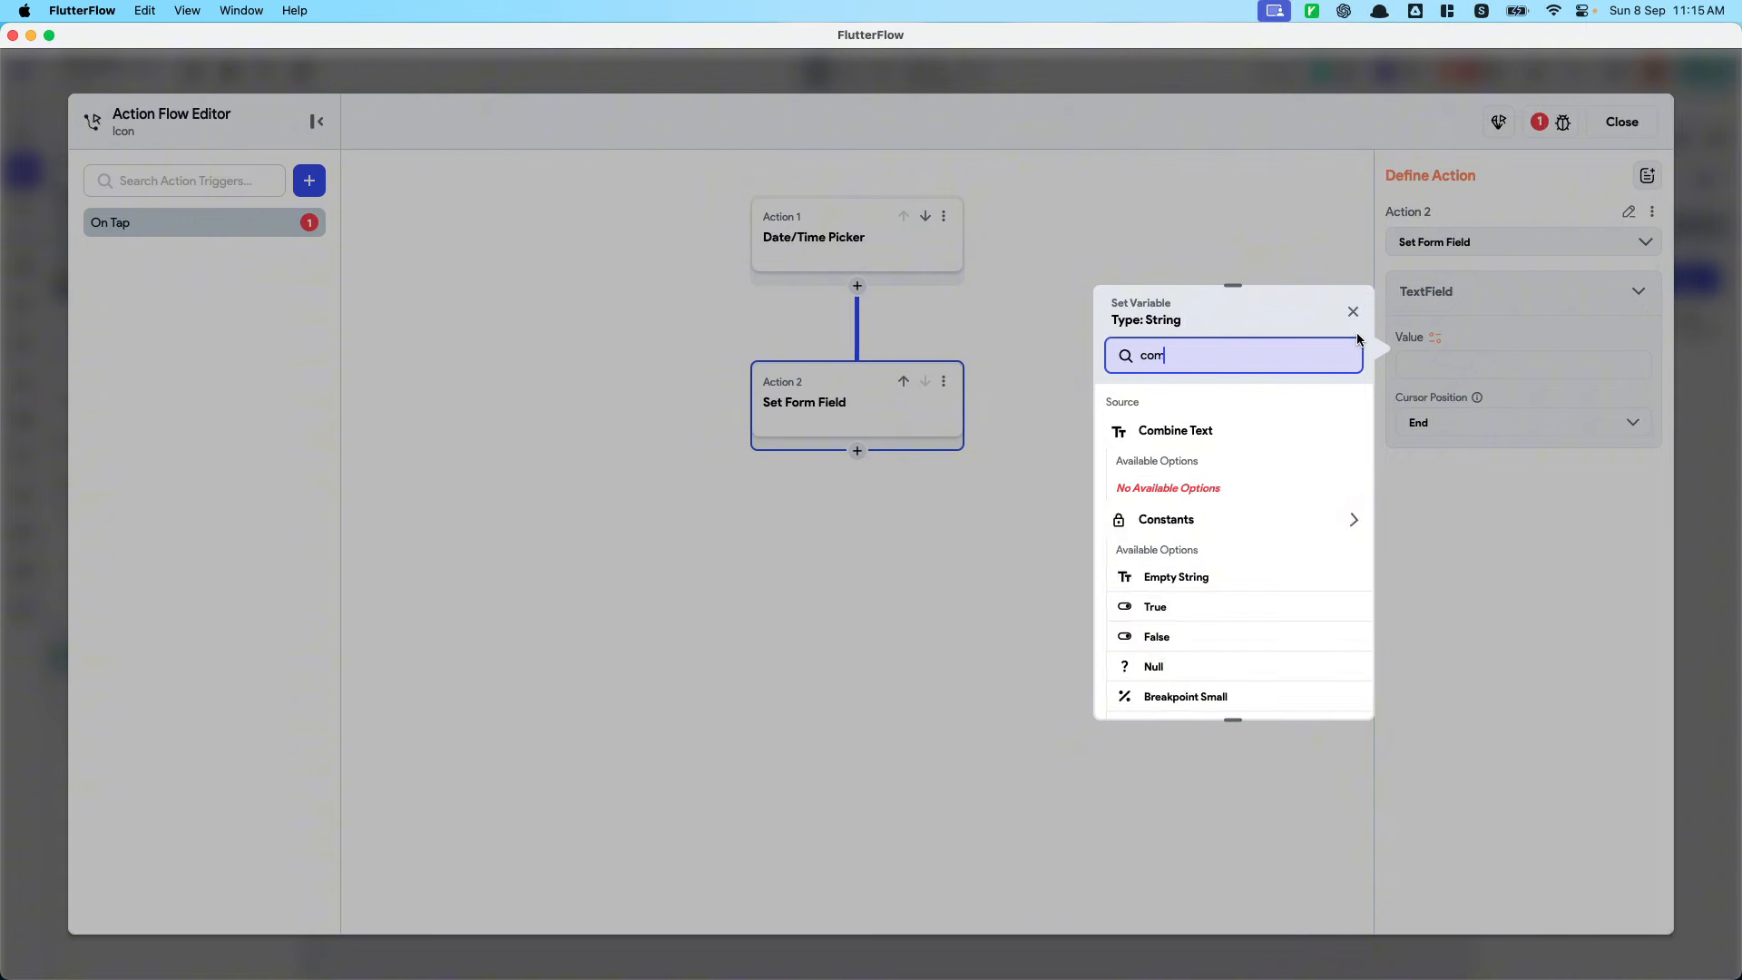
pyautogui.click(1168, 434)
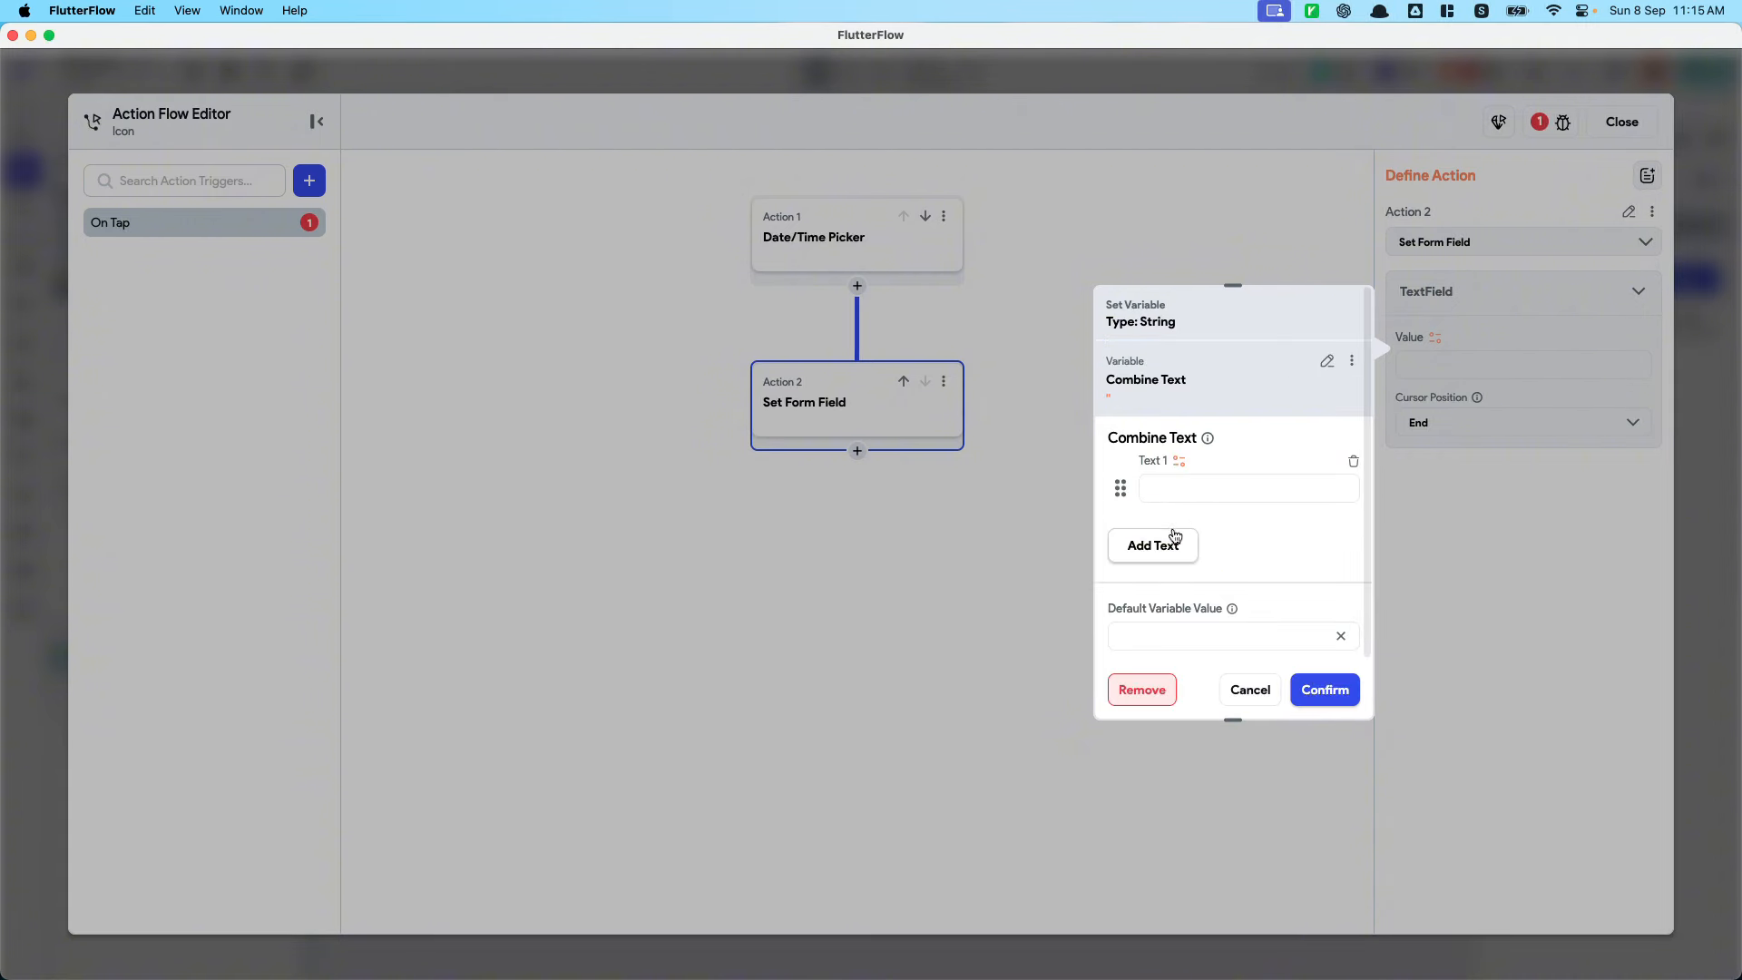
pyautogui.click(1156, 544)
# Set the first text of the combination to Date Picked, using DateTime Format with the yMMMd option
pyautogui.click(1179, 461)
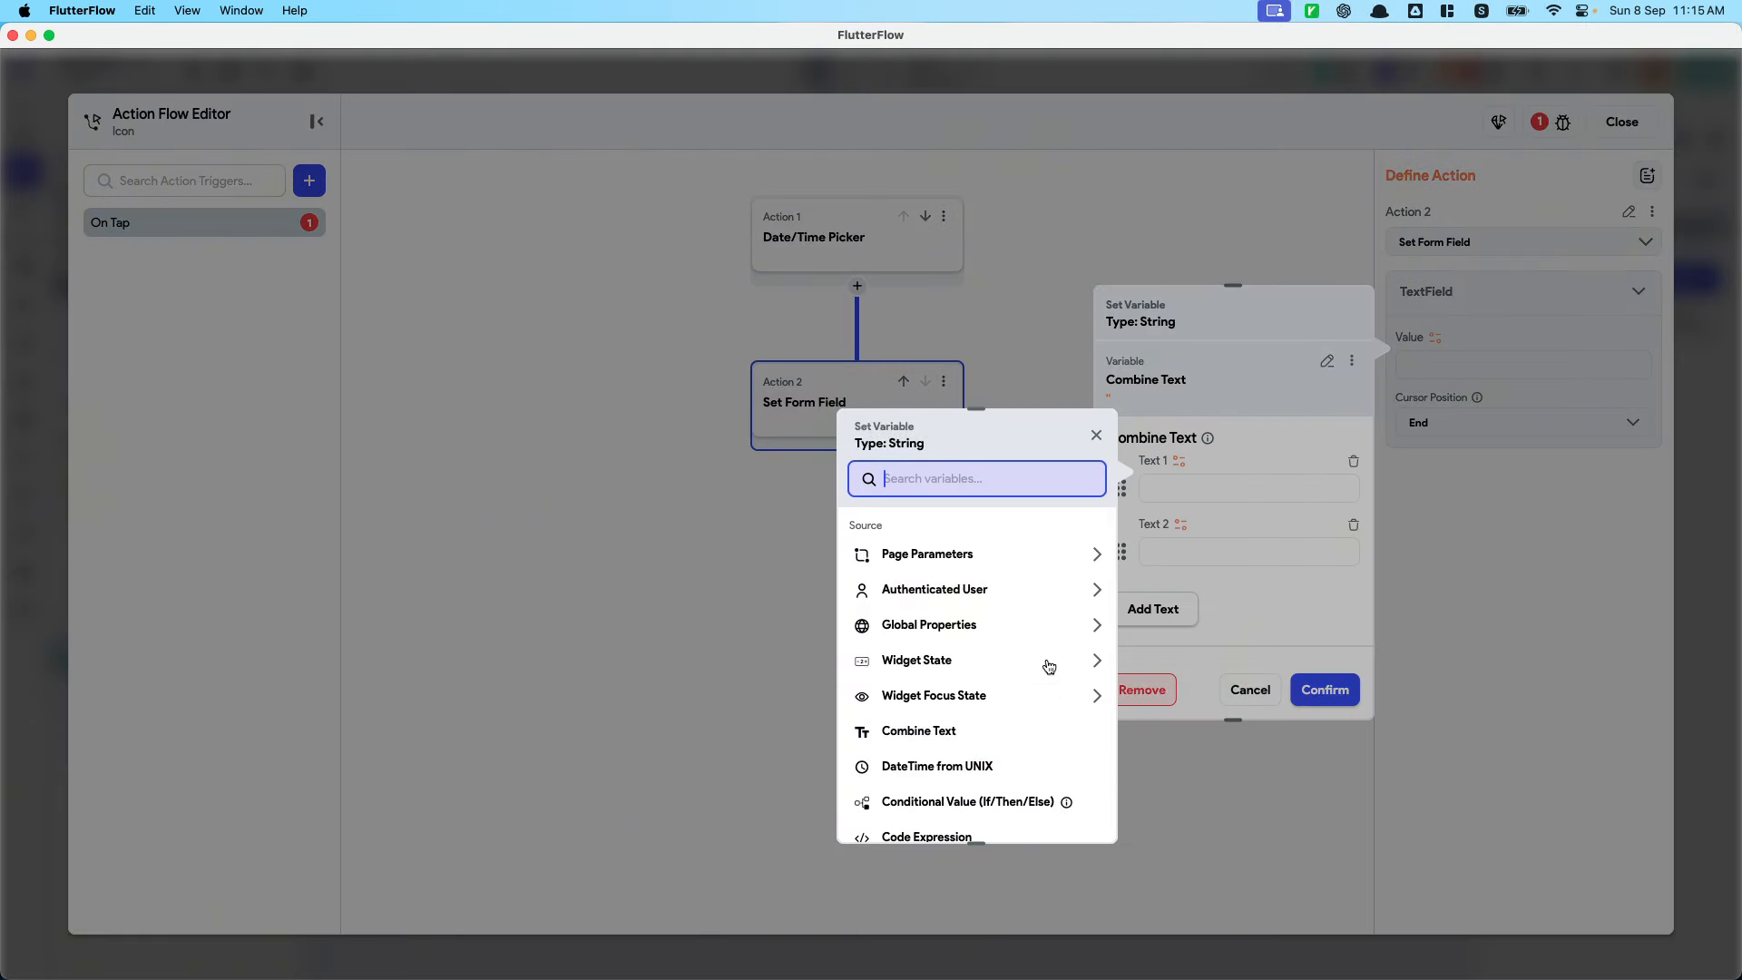
pyautogui.write('date')
pyautogui.click(1016, 612)
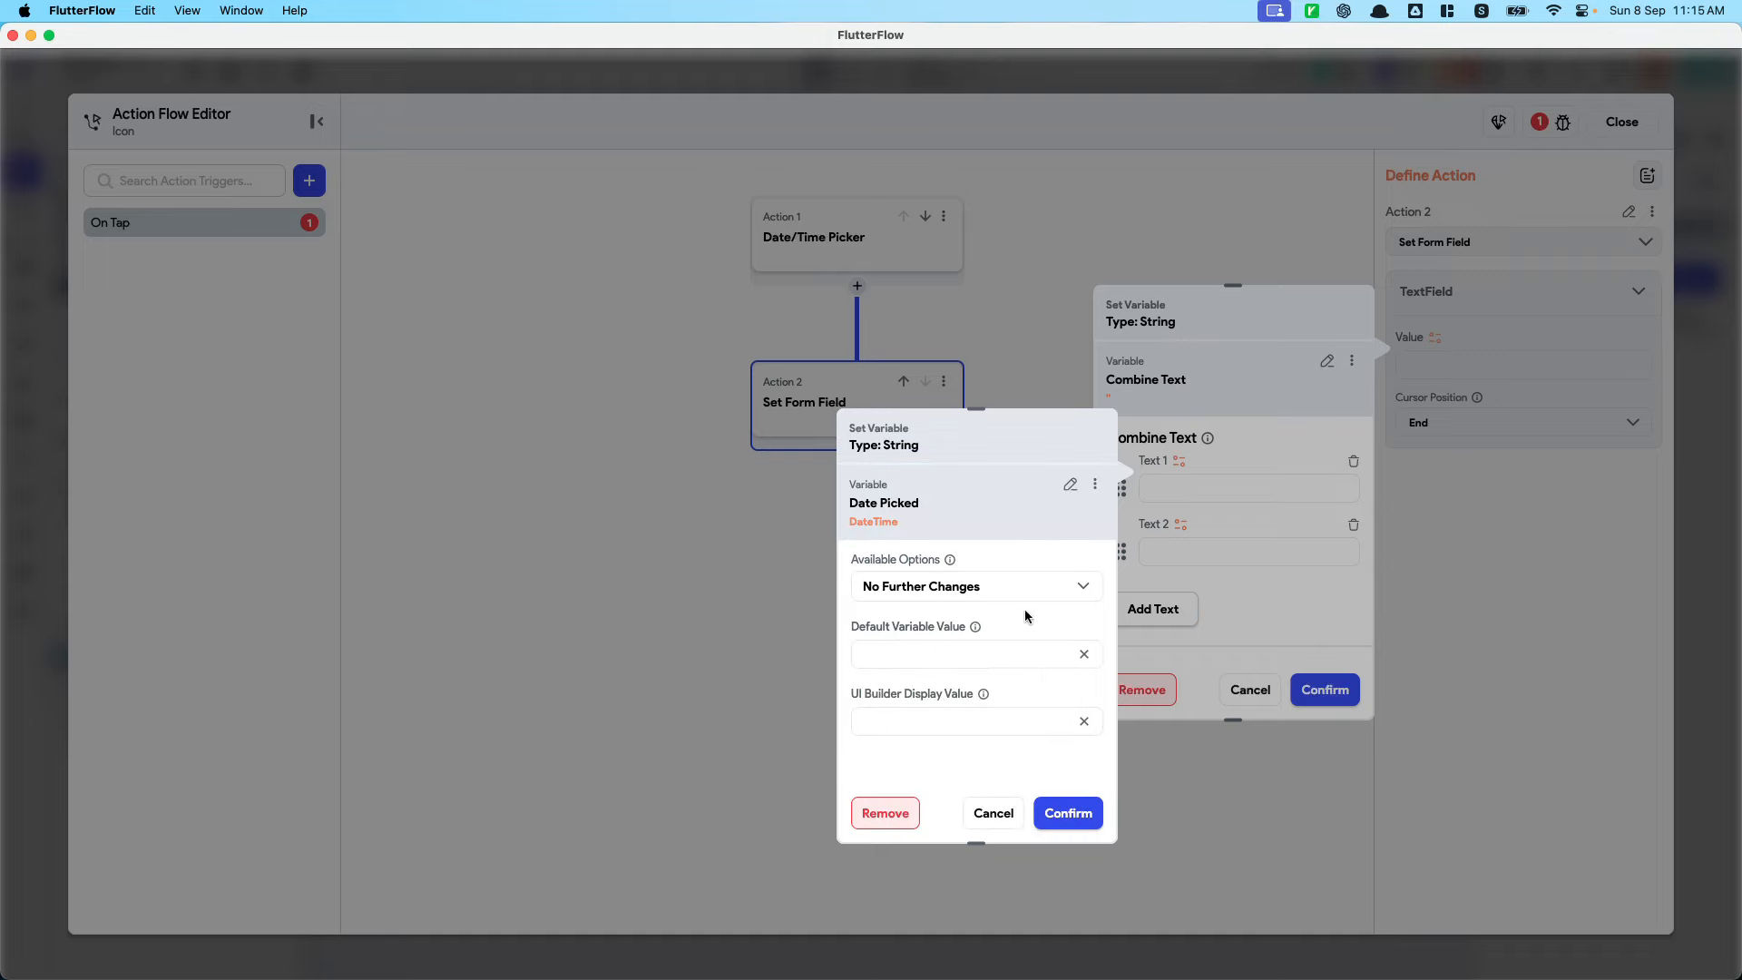
pyautogui.click(1027, 594)
pyautogui.click(991, 501)
pyautogui.click(972, 662)
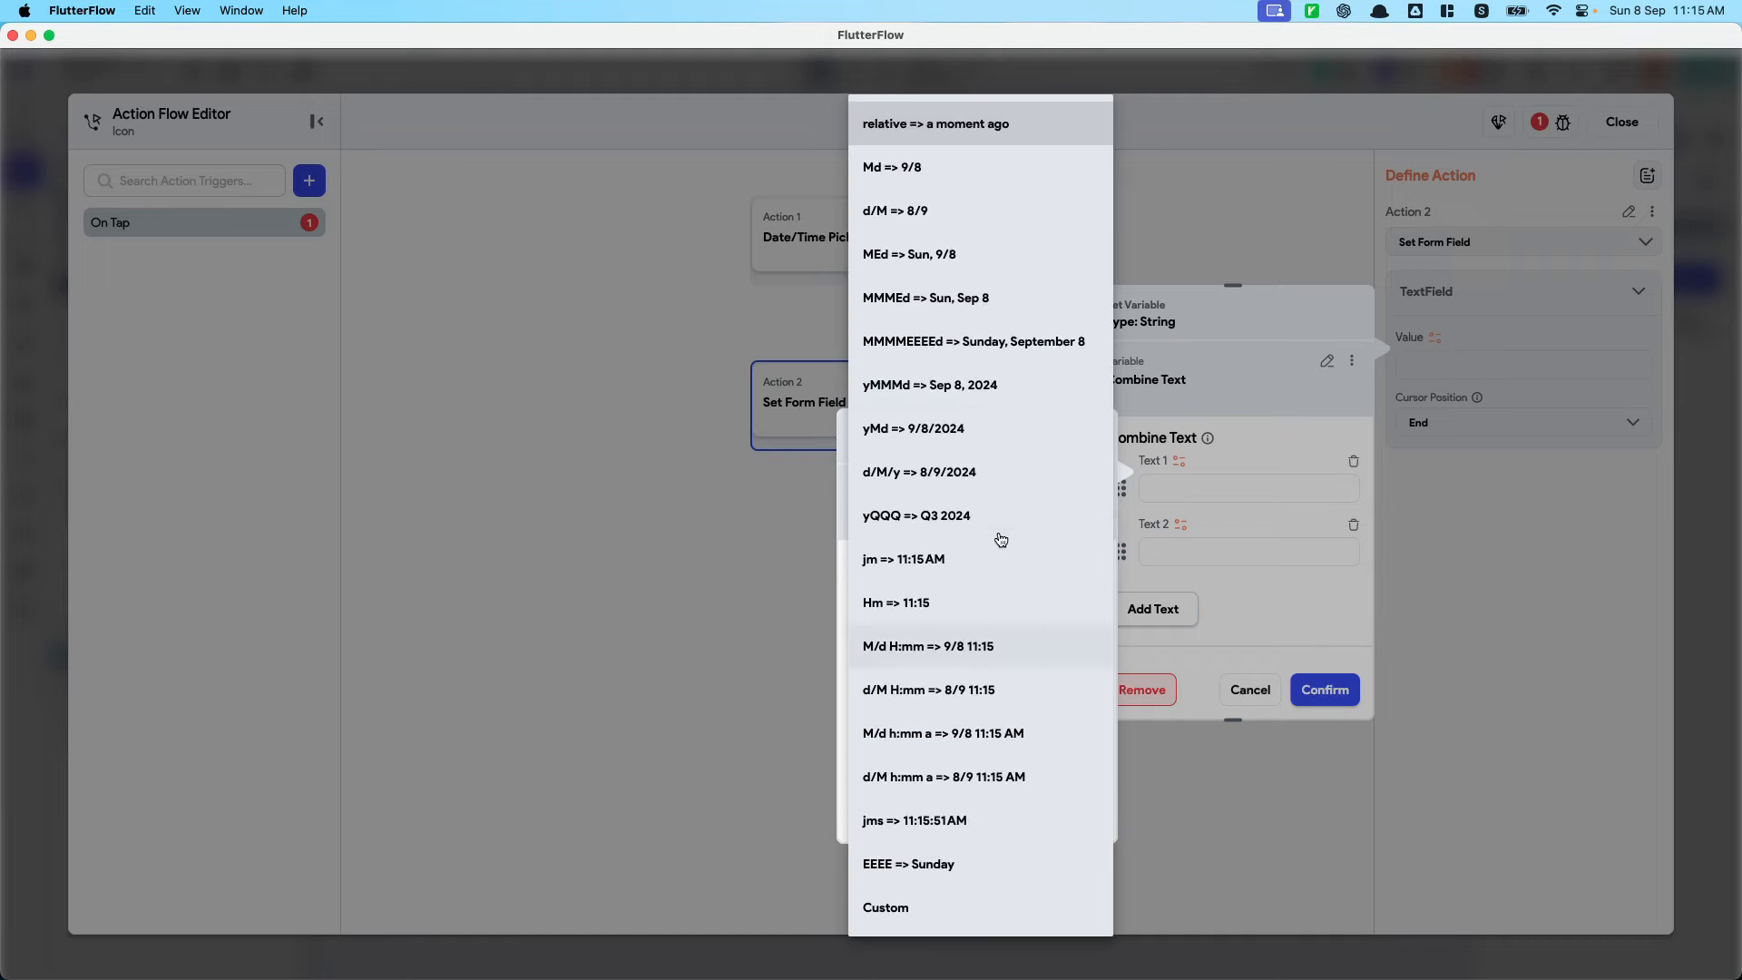
pyautogui.click(1003, 384)
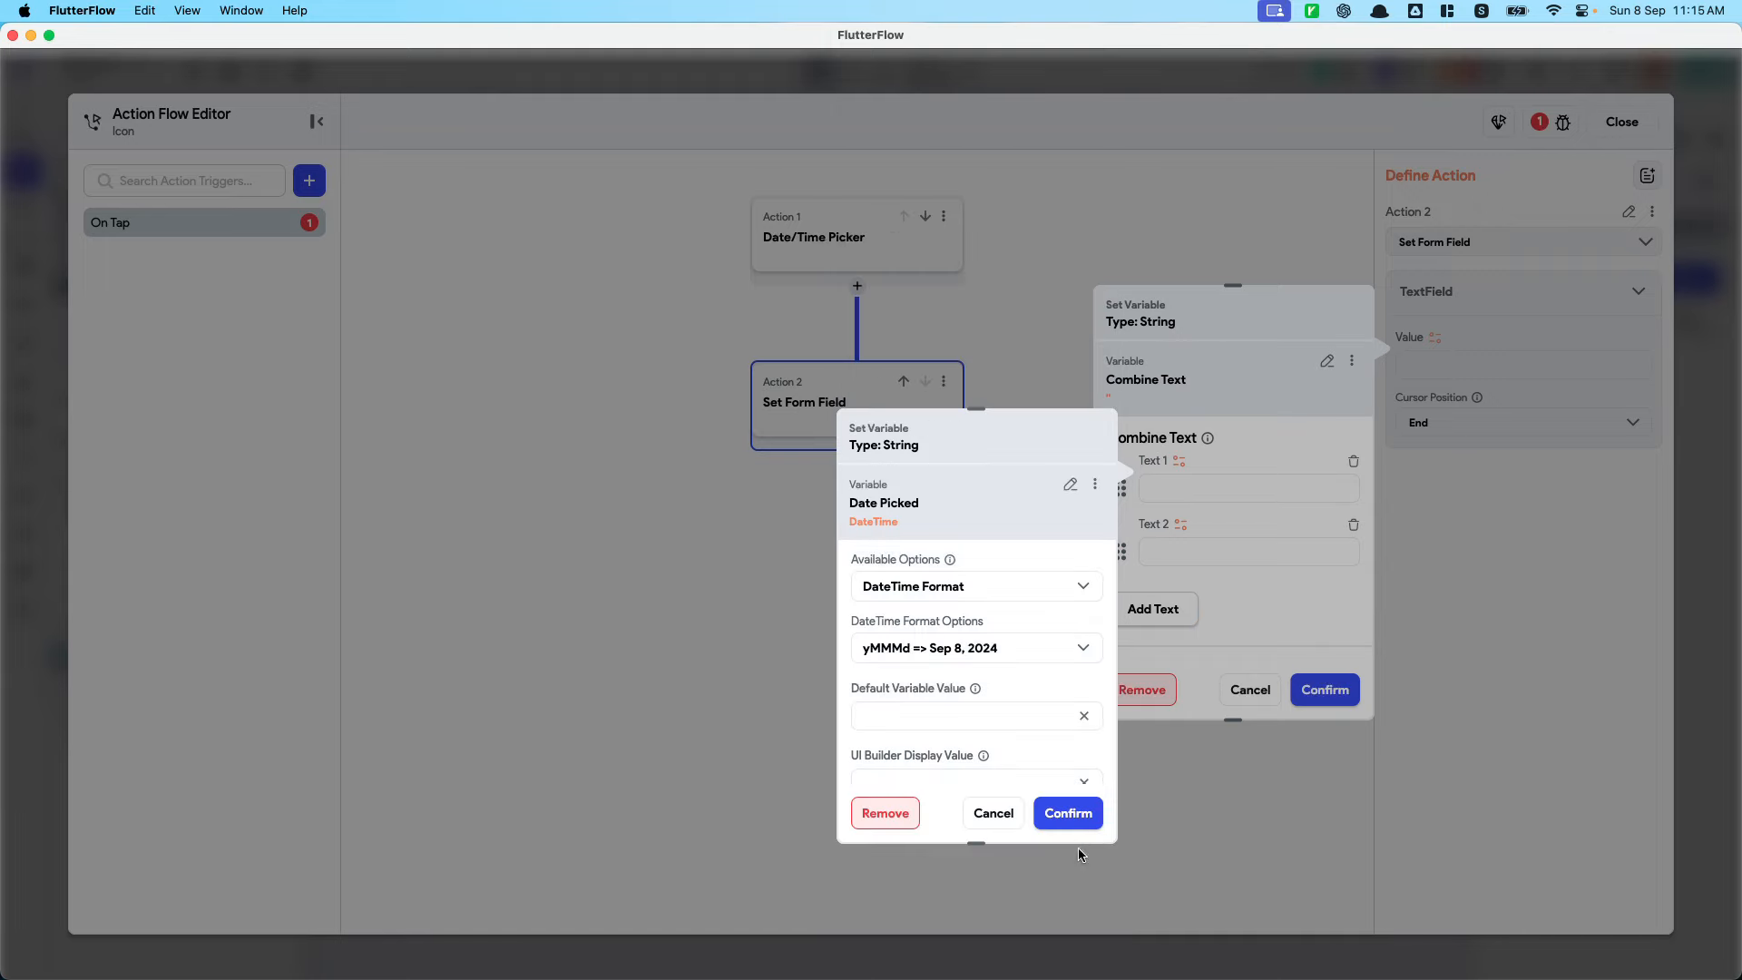
pyautogui.click(1067, 814)
# Enter a space as the second text, add a third text, and set it to Date Picked with DateTime Format
pyautogui.click(1175, 566)
pyautogui.click(1177, 620)
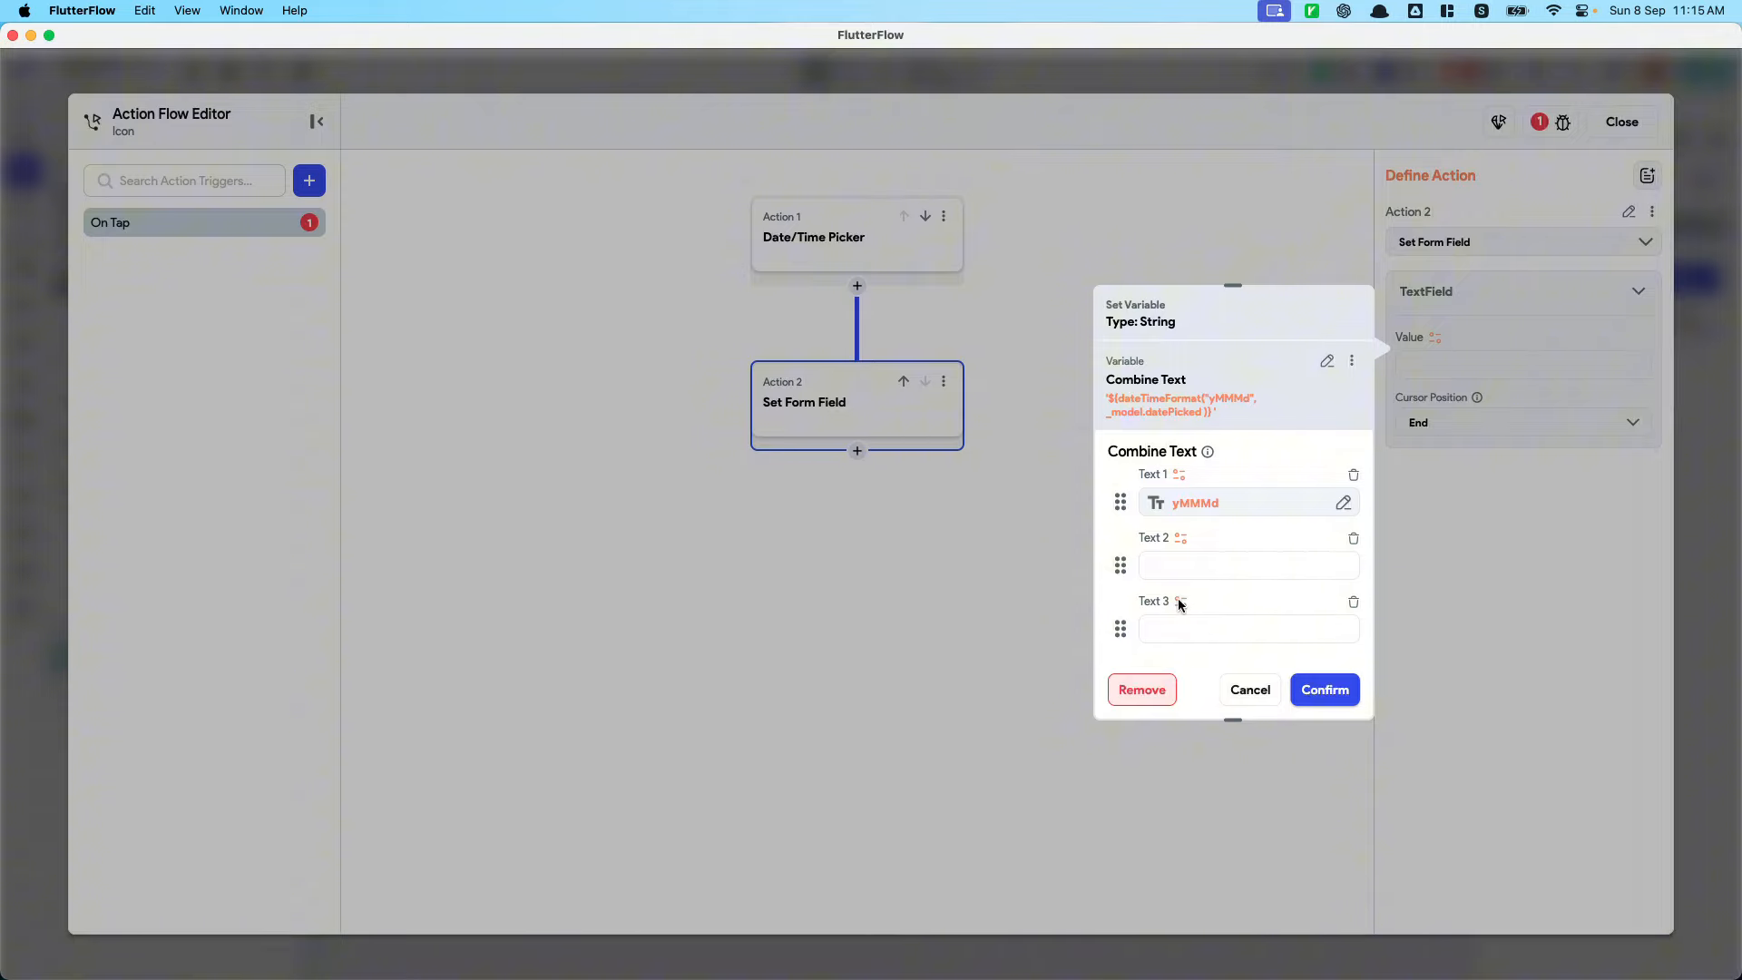
pyautogui.click(1179, 601)
pyautogui.write('date')
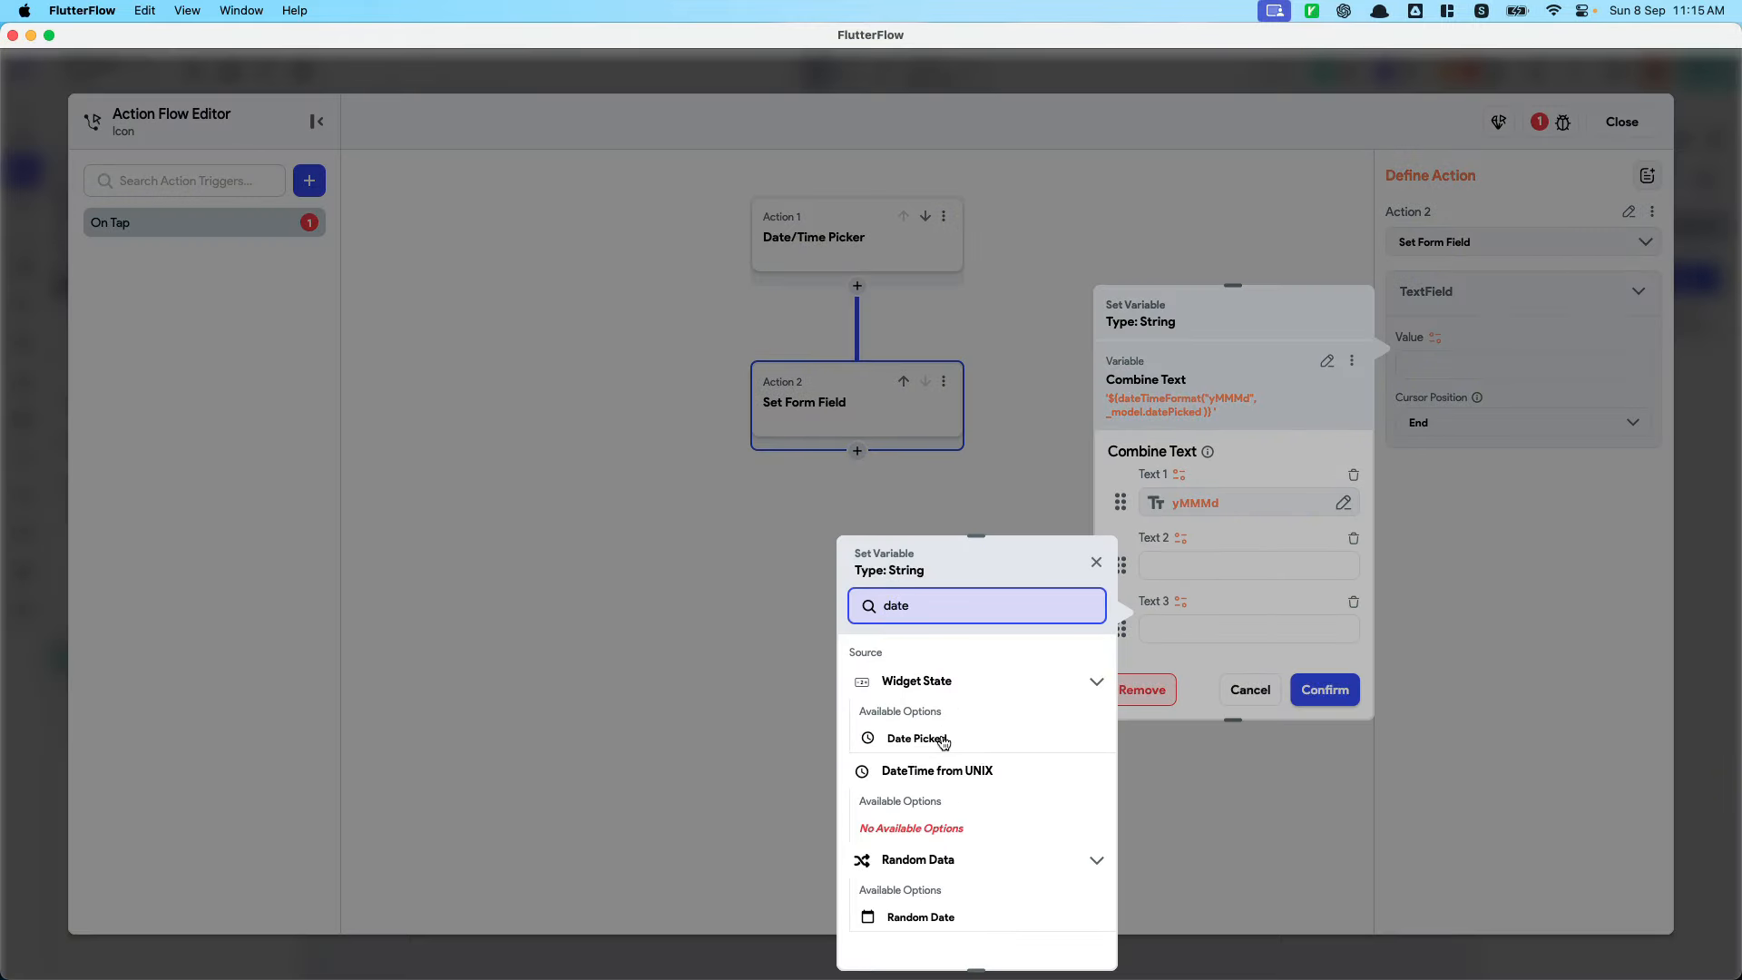
pyautogui.click(943, 742)
pyautogui.click(907, 716)
pyautogui.click(952, 624)
# Choose the jm time format for the third text, confirm the text combination, and close the action flow
pyautogui.click(972, 777)
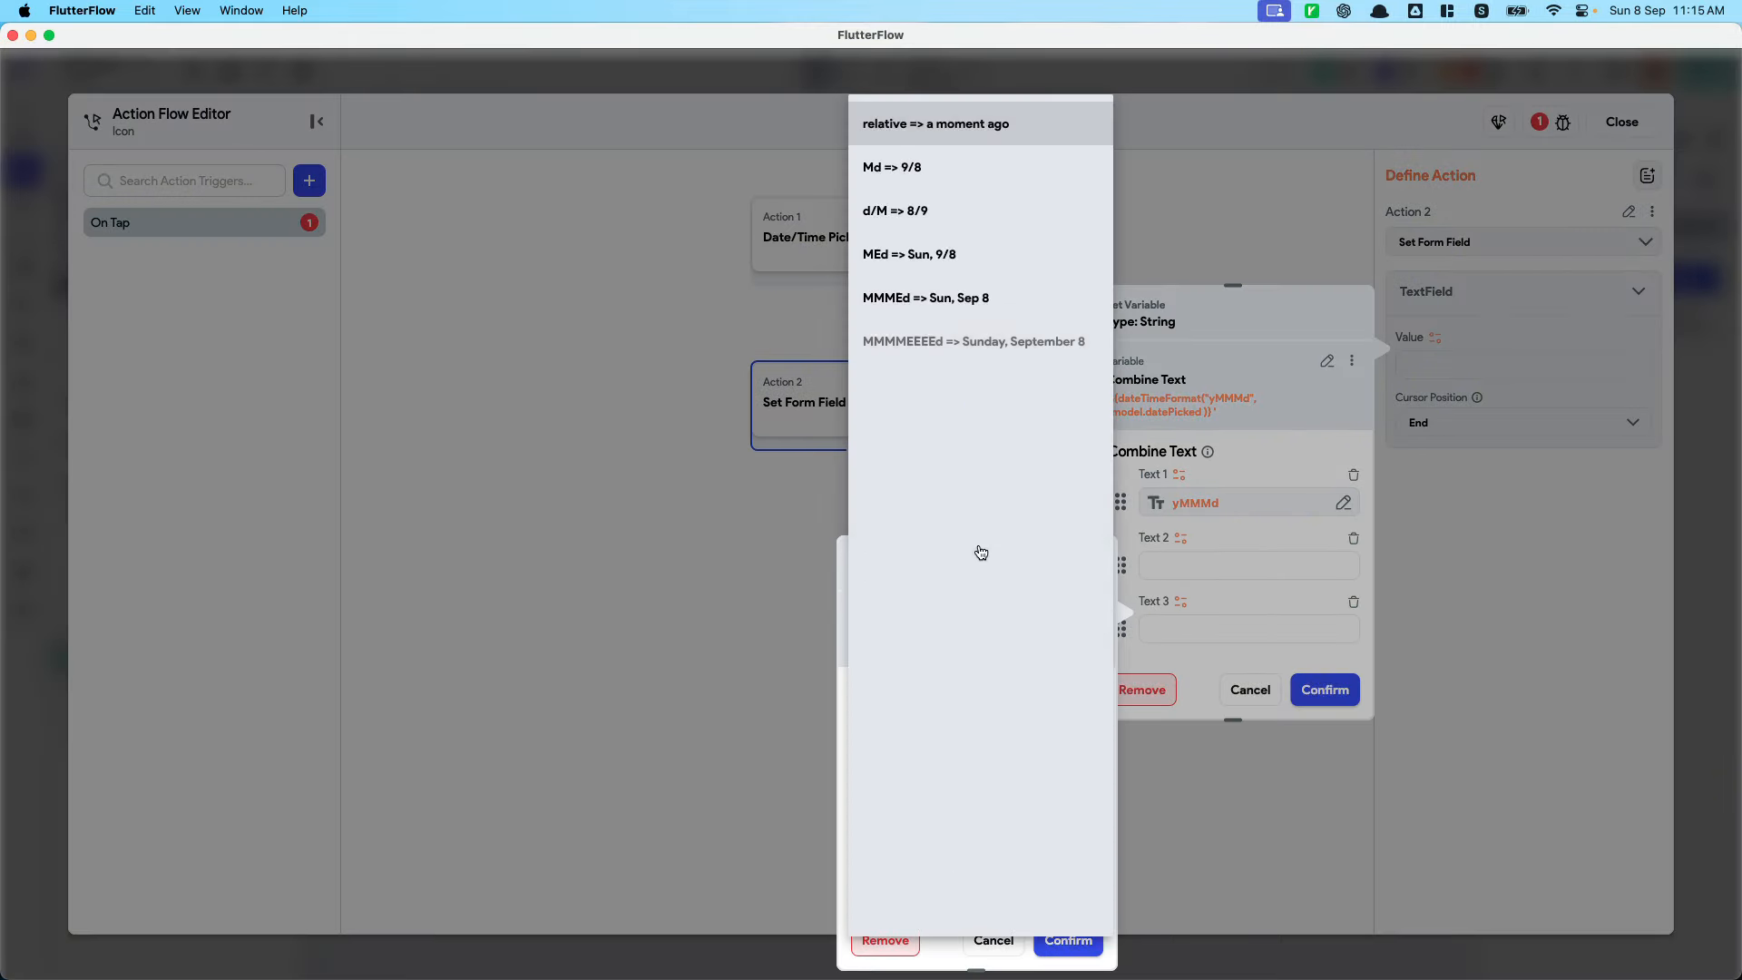
pyautogui.click(974, 561)
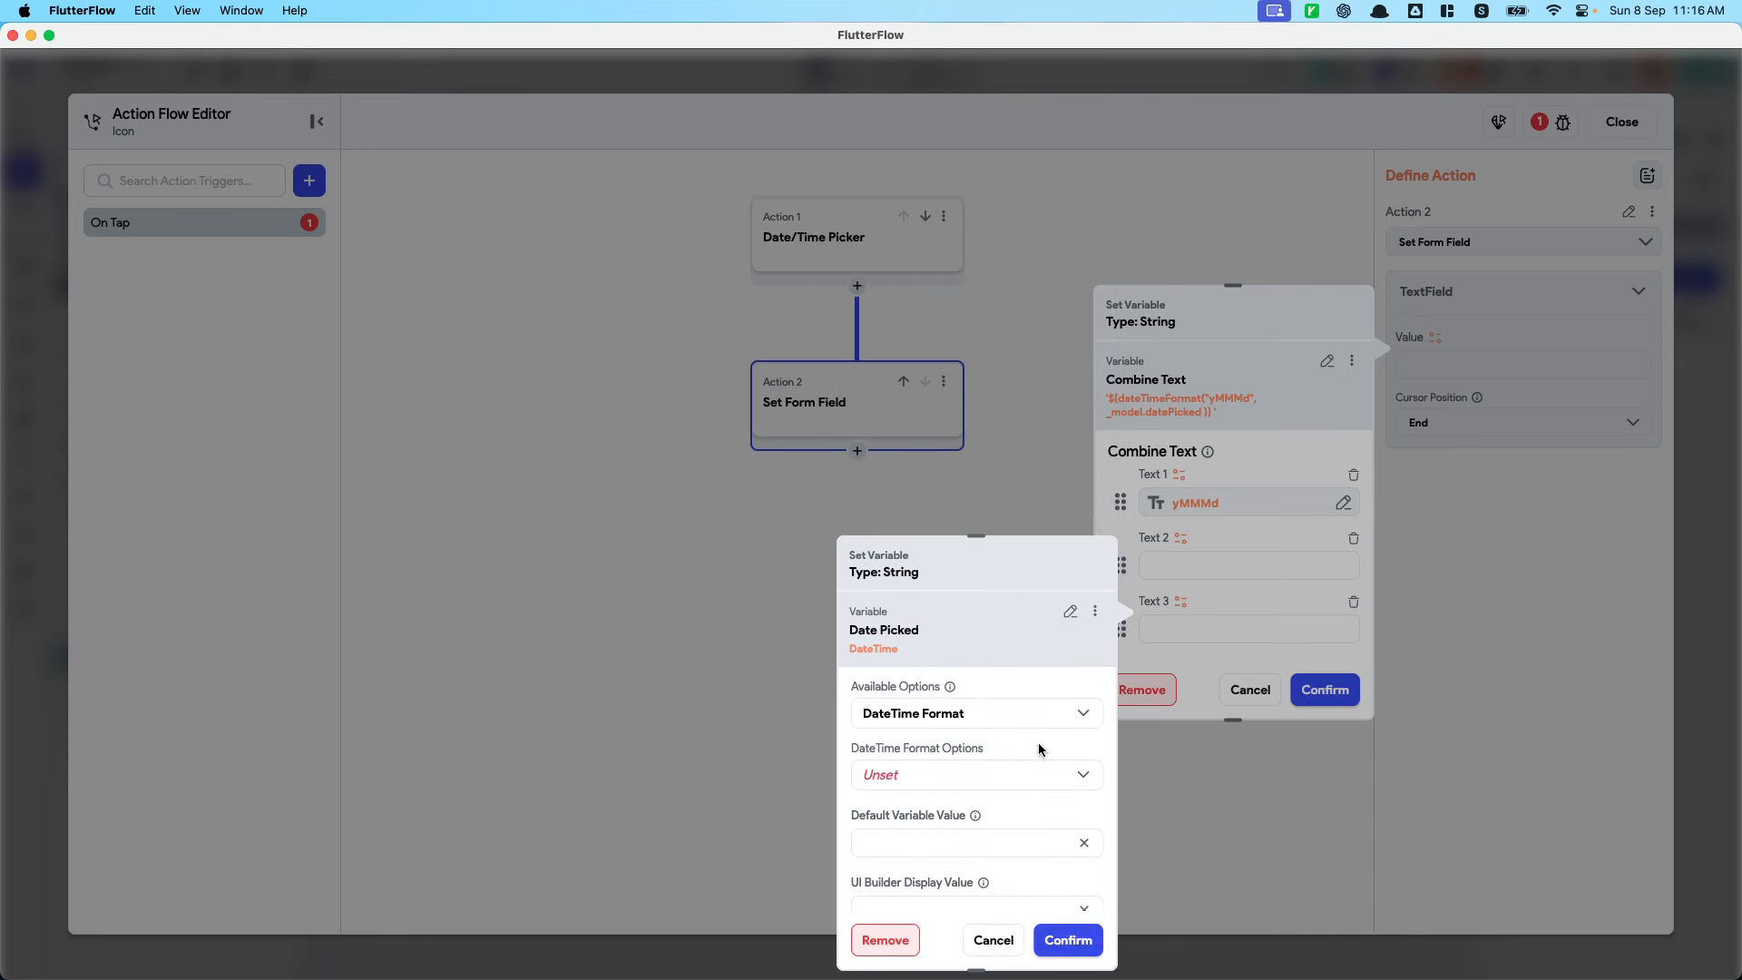
pyautogui.click(1068, 940)
pyautogui.click(988, 776)
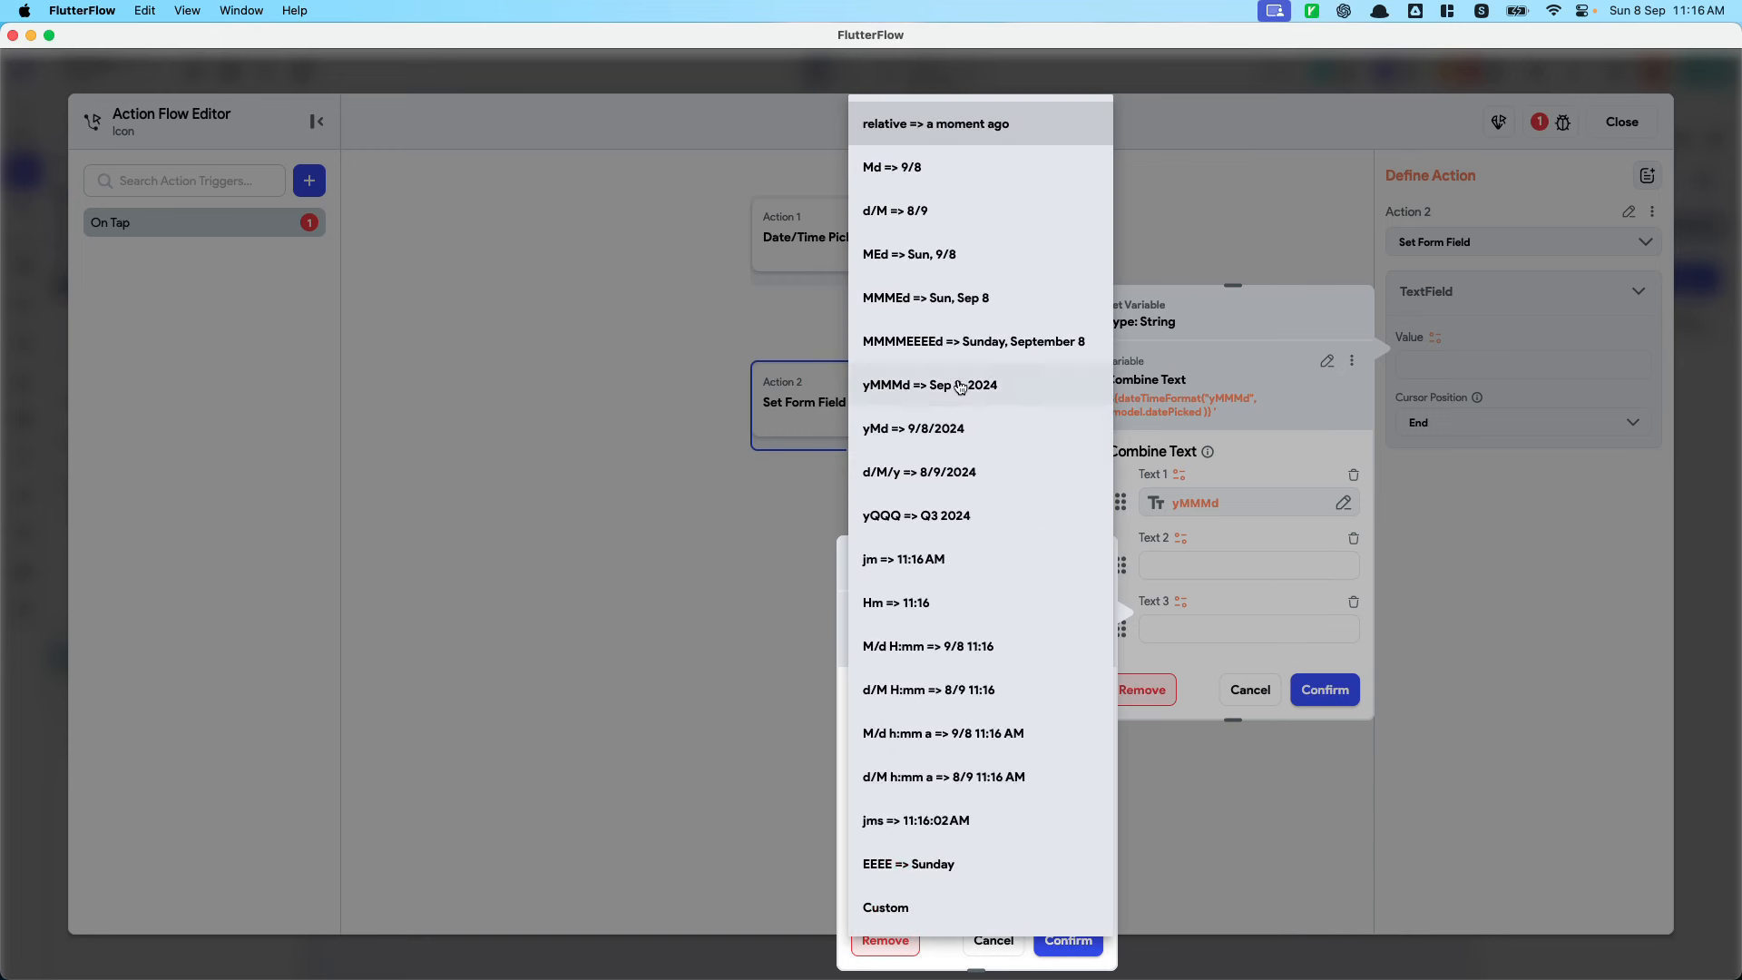
pyautogui.click(944, 940)
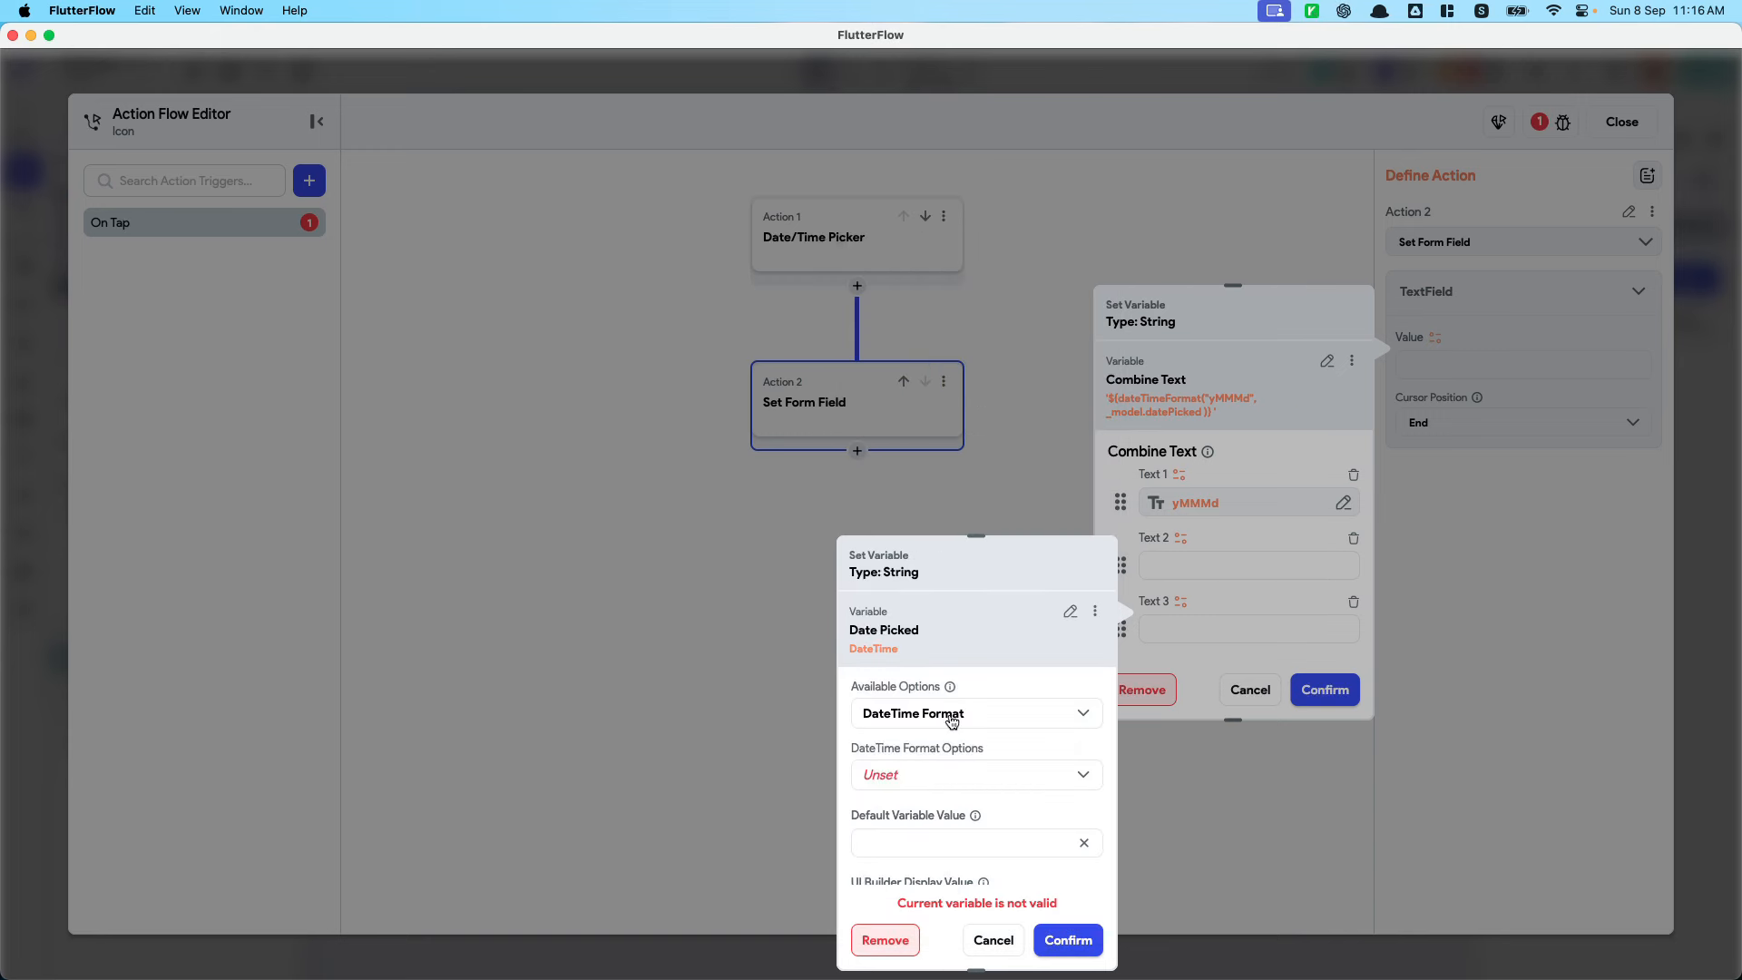
pyautogui.click(954, 768)
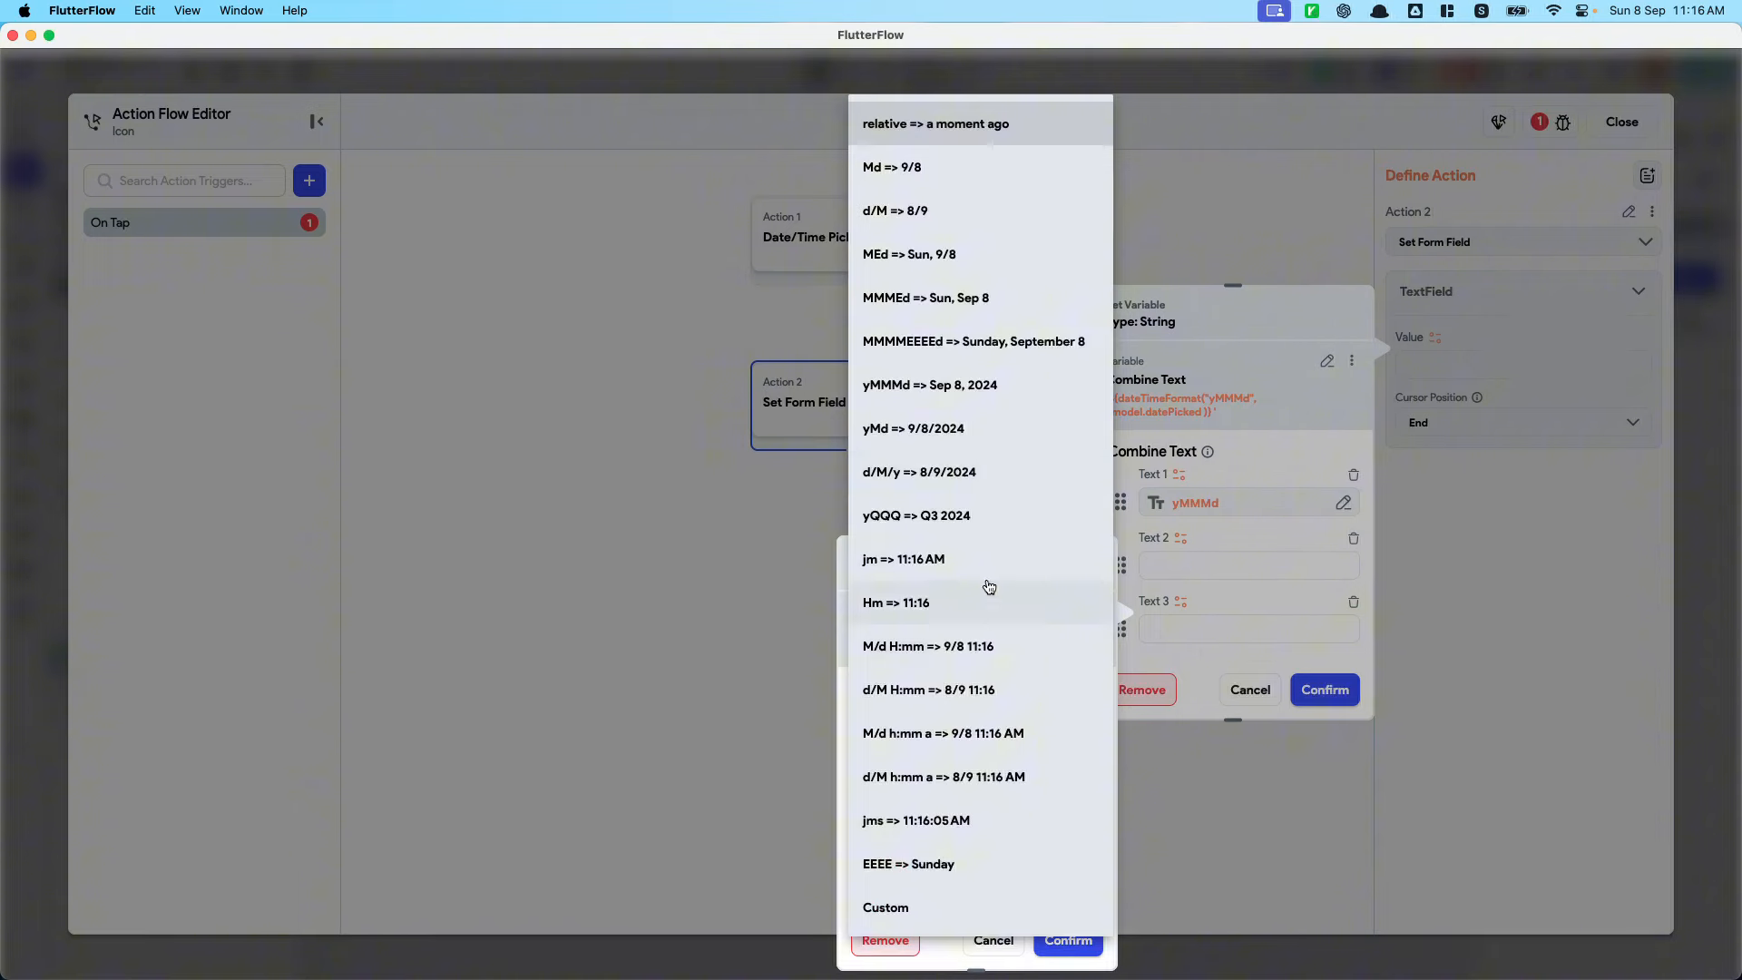
pyautogui.click(985, 553)
pyautogui.click(1067, 939)
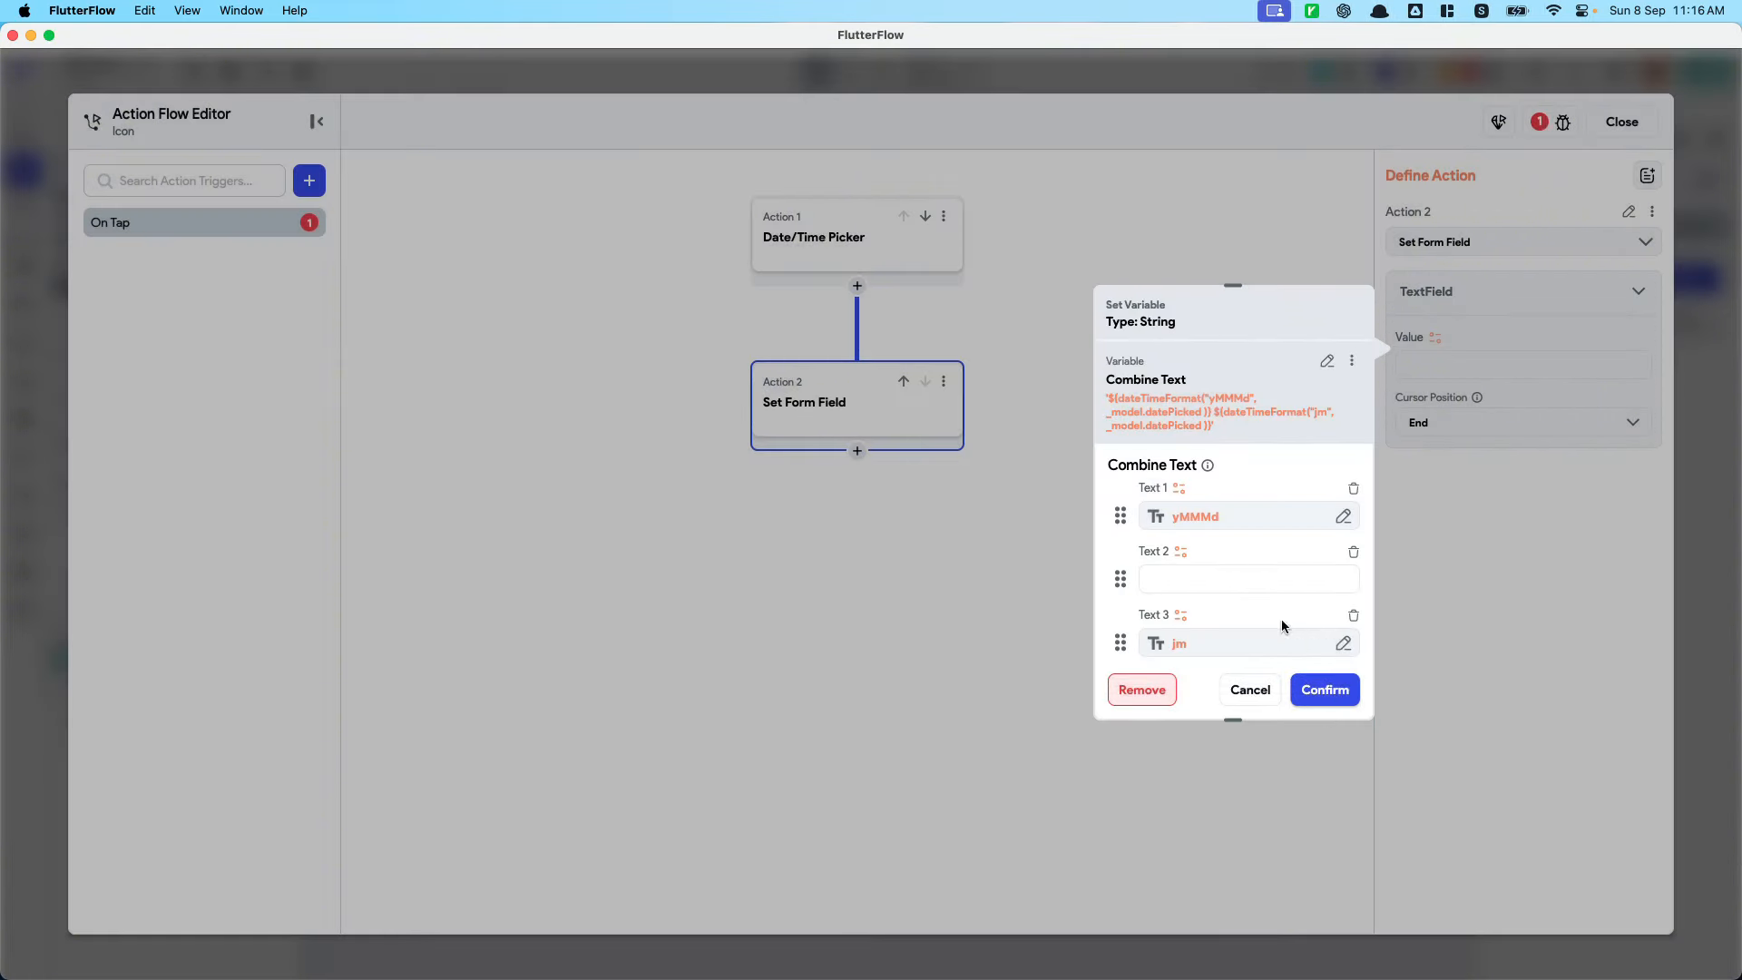
pyautogui.scroll(-3, 1283, 626)
pyautogui.click(1324, 689)
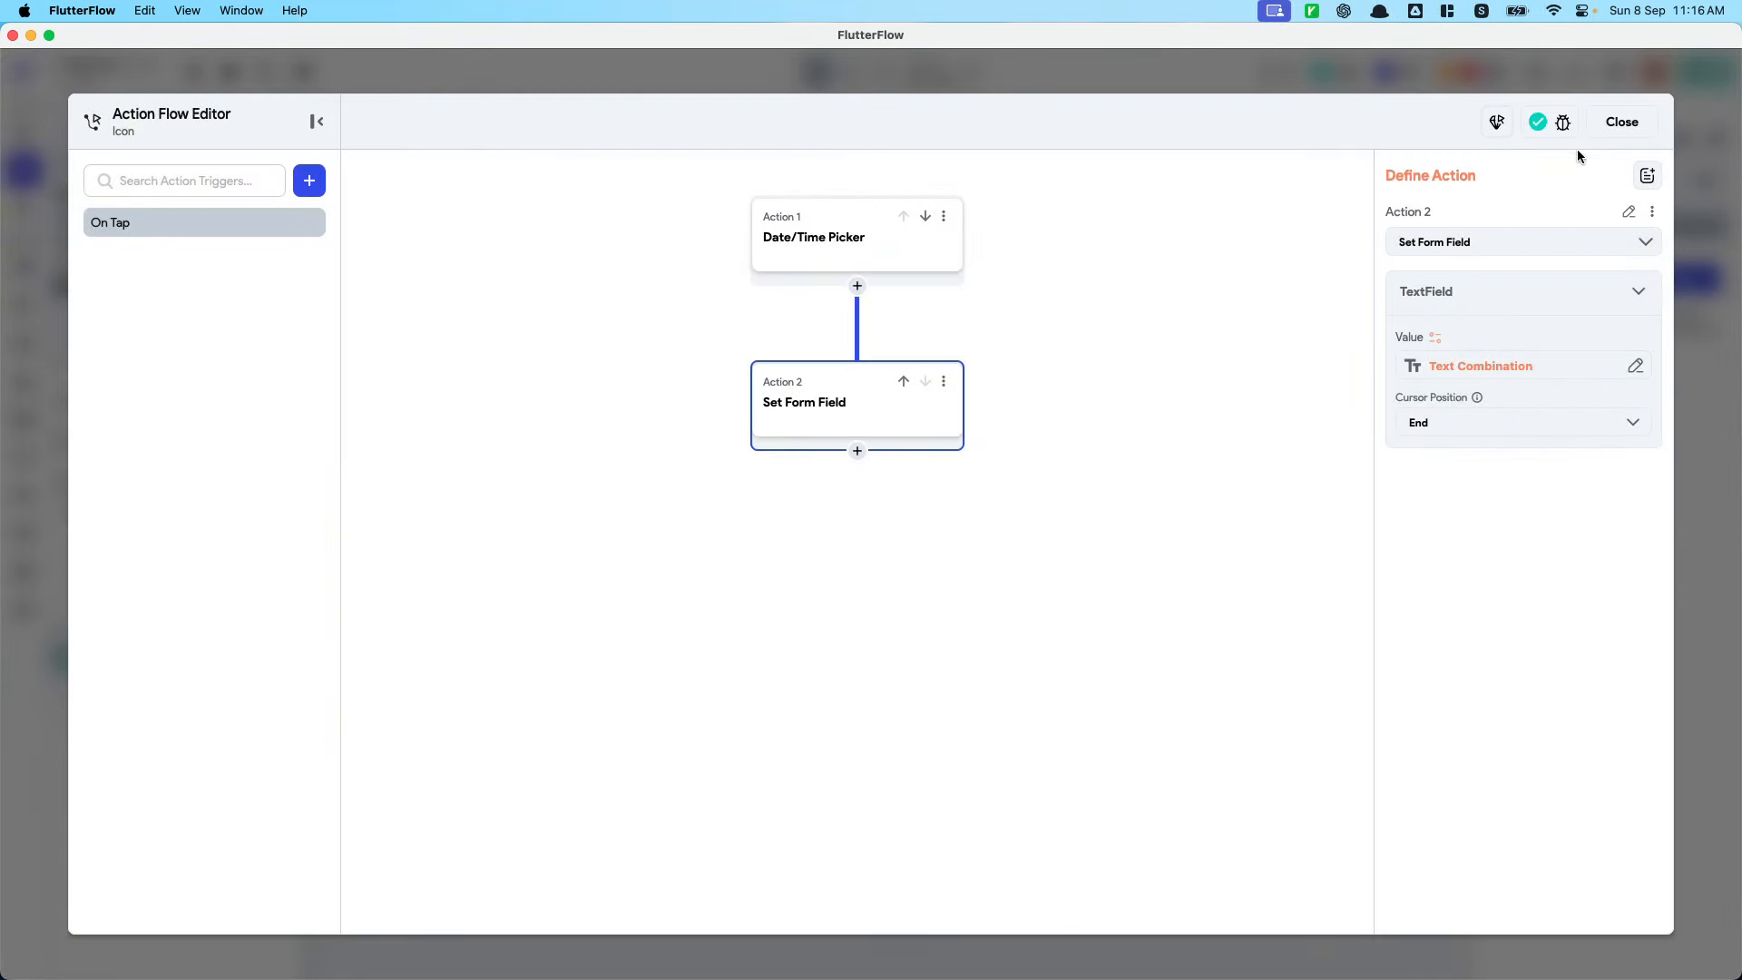
pyautogui.click(1622, 122)
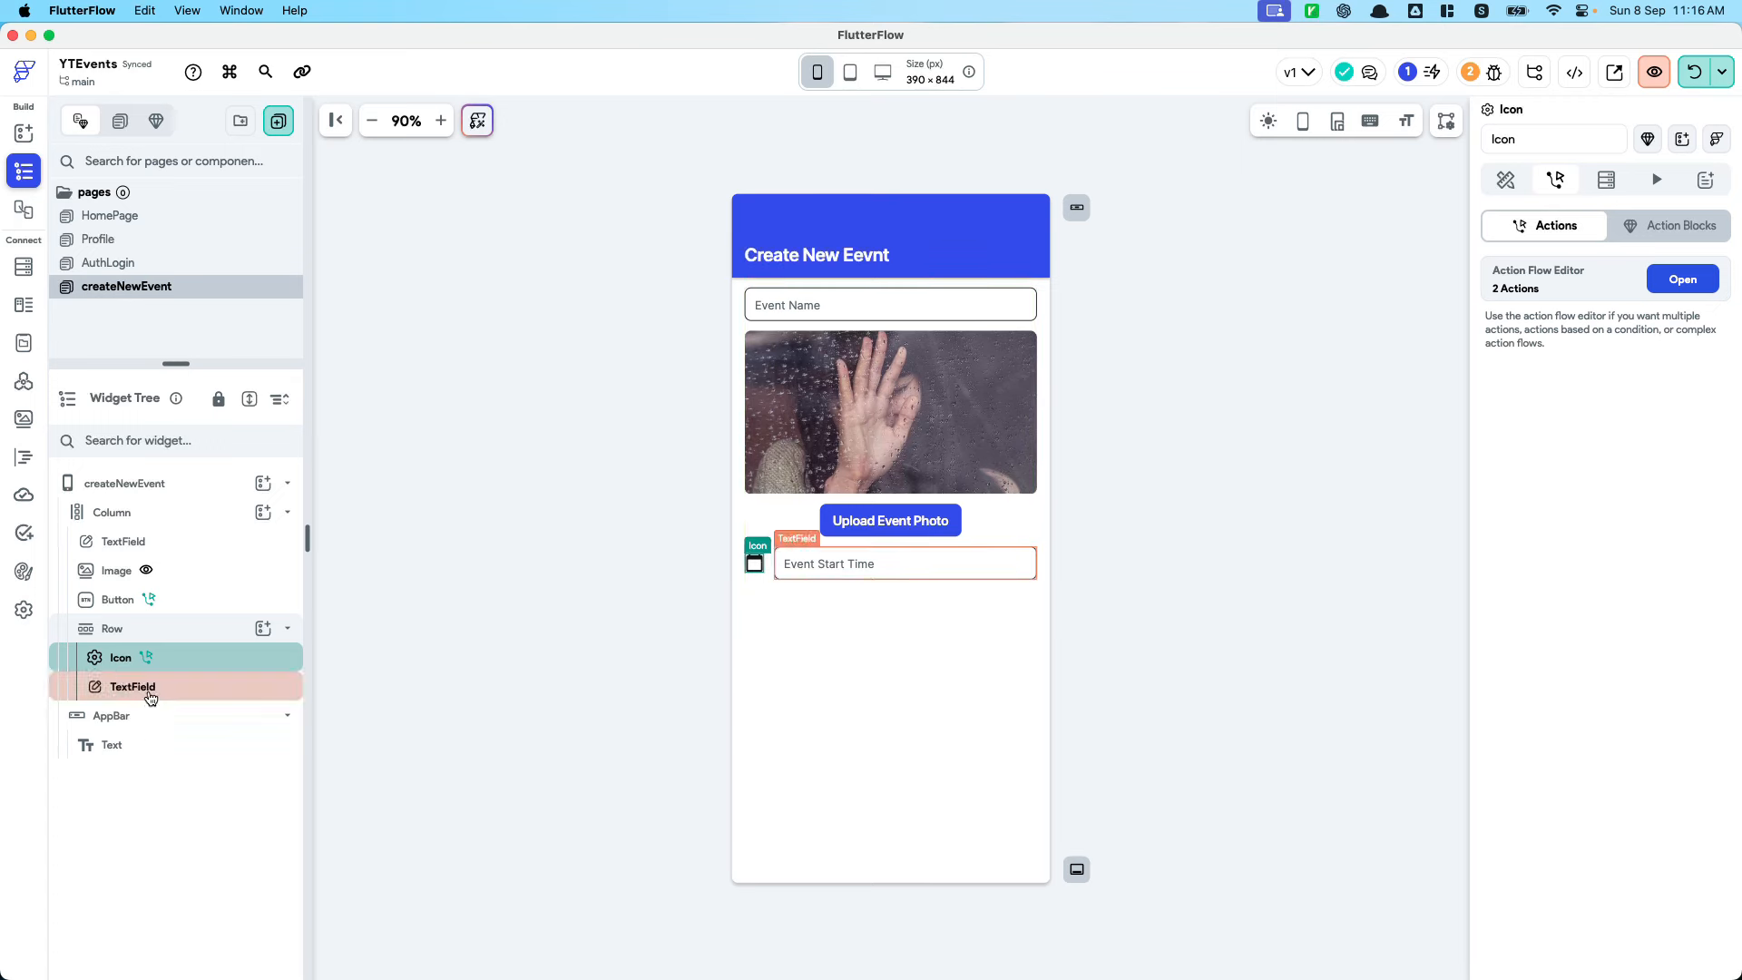
# Duplicate the row holding the calendar icon and Event Start Time field within the page's column
pyautogui.click(182, 628)
pyautogui.press('super+c')
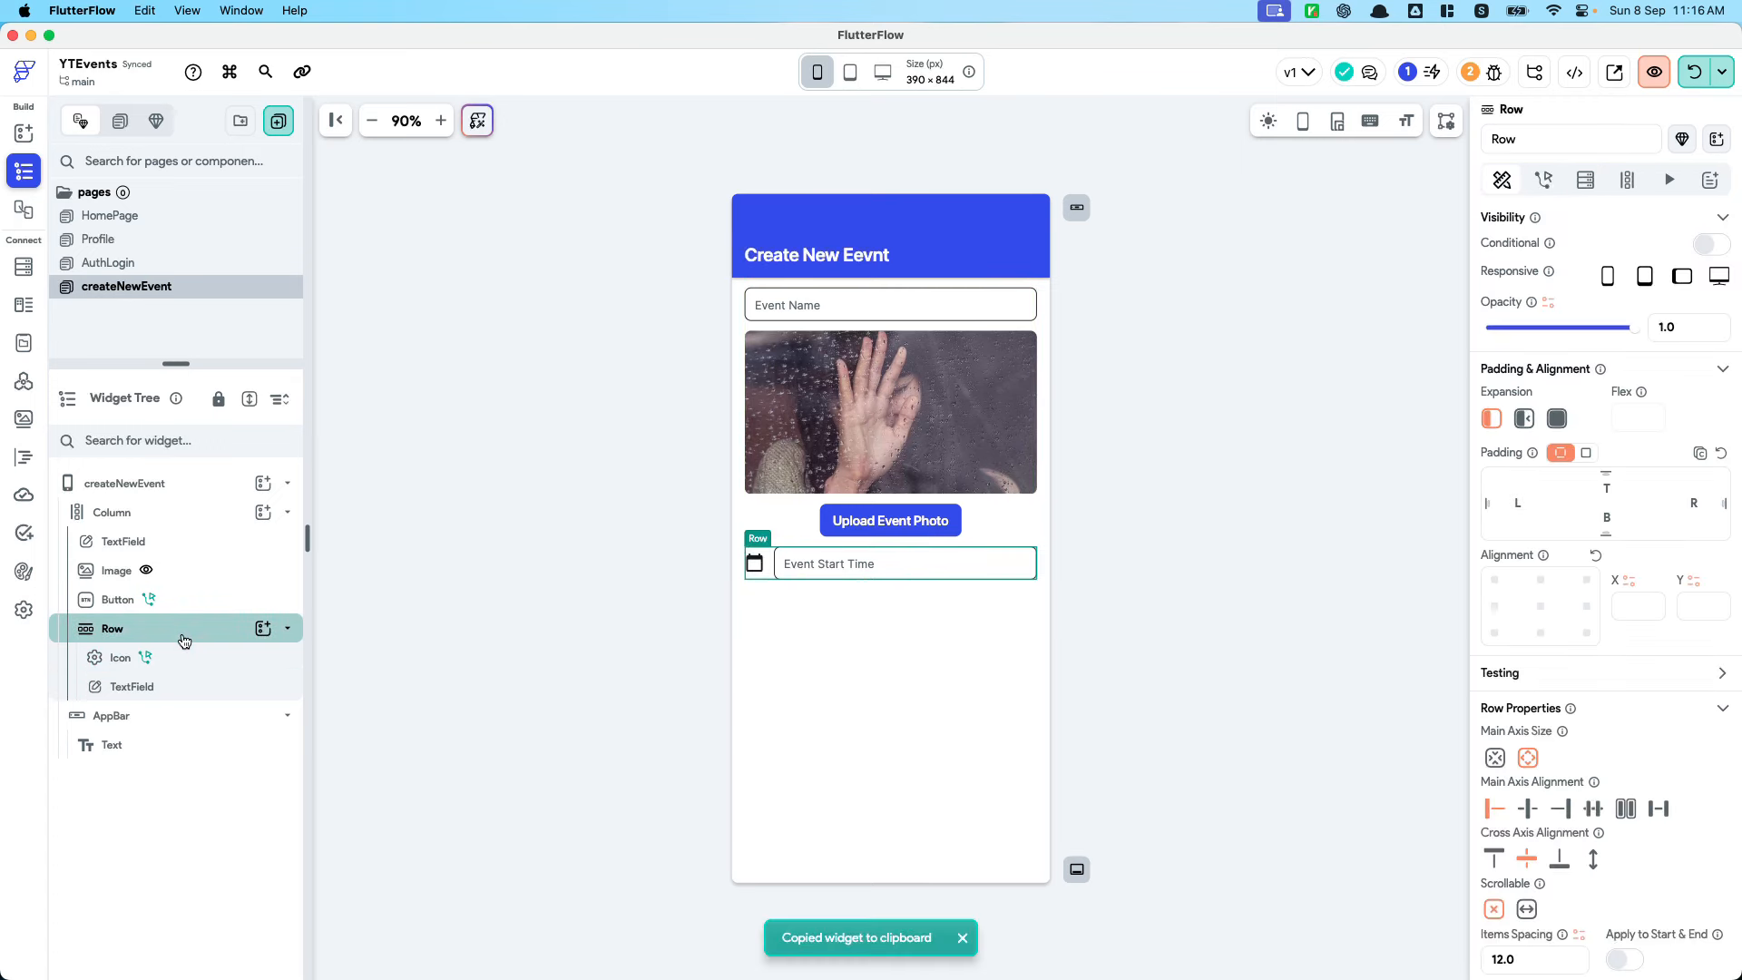
pyautogui.click(202, 525)
pyautogui.press('super+v')
# Set the hint text of the duplicated row's text field to Event End Time
pyautogui.click(898, 606)
pyautogui.scroll(-10, 1605, 816)
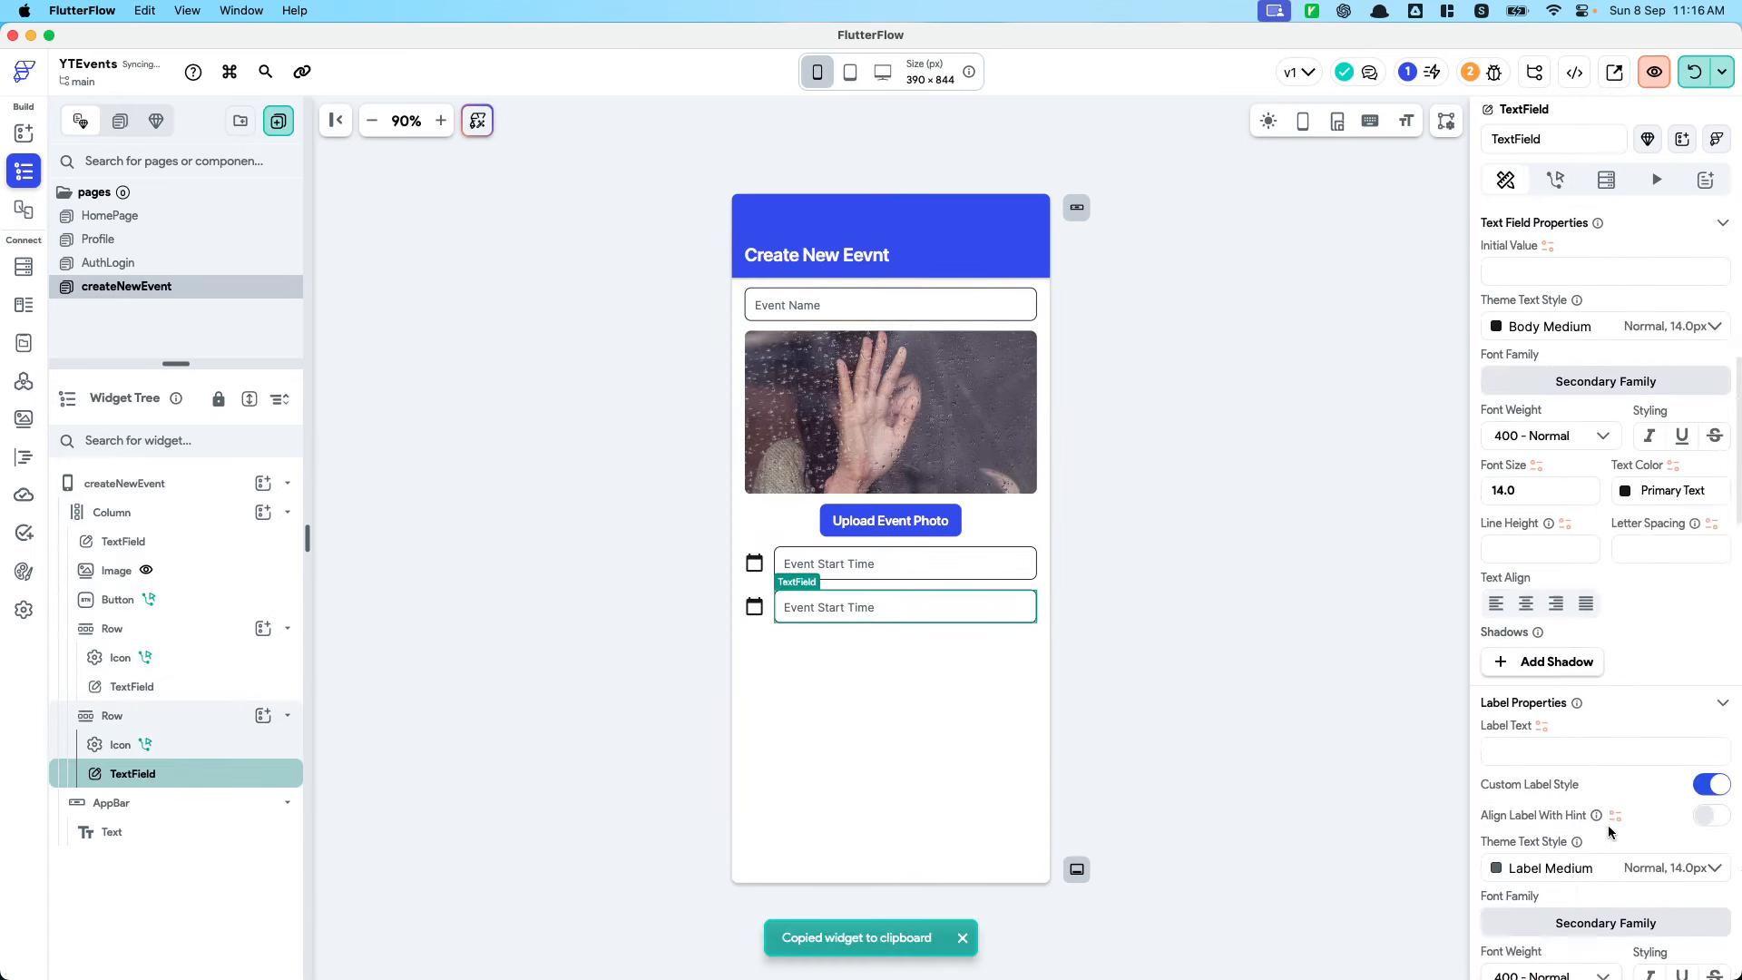
pyautogui.scroll(-6, 1608, 827)
pyautogui.moveTo(1530, 680); pyautogui.dragTo(1584, 680)
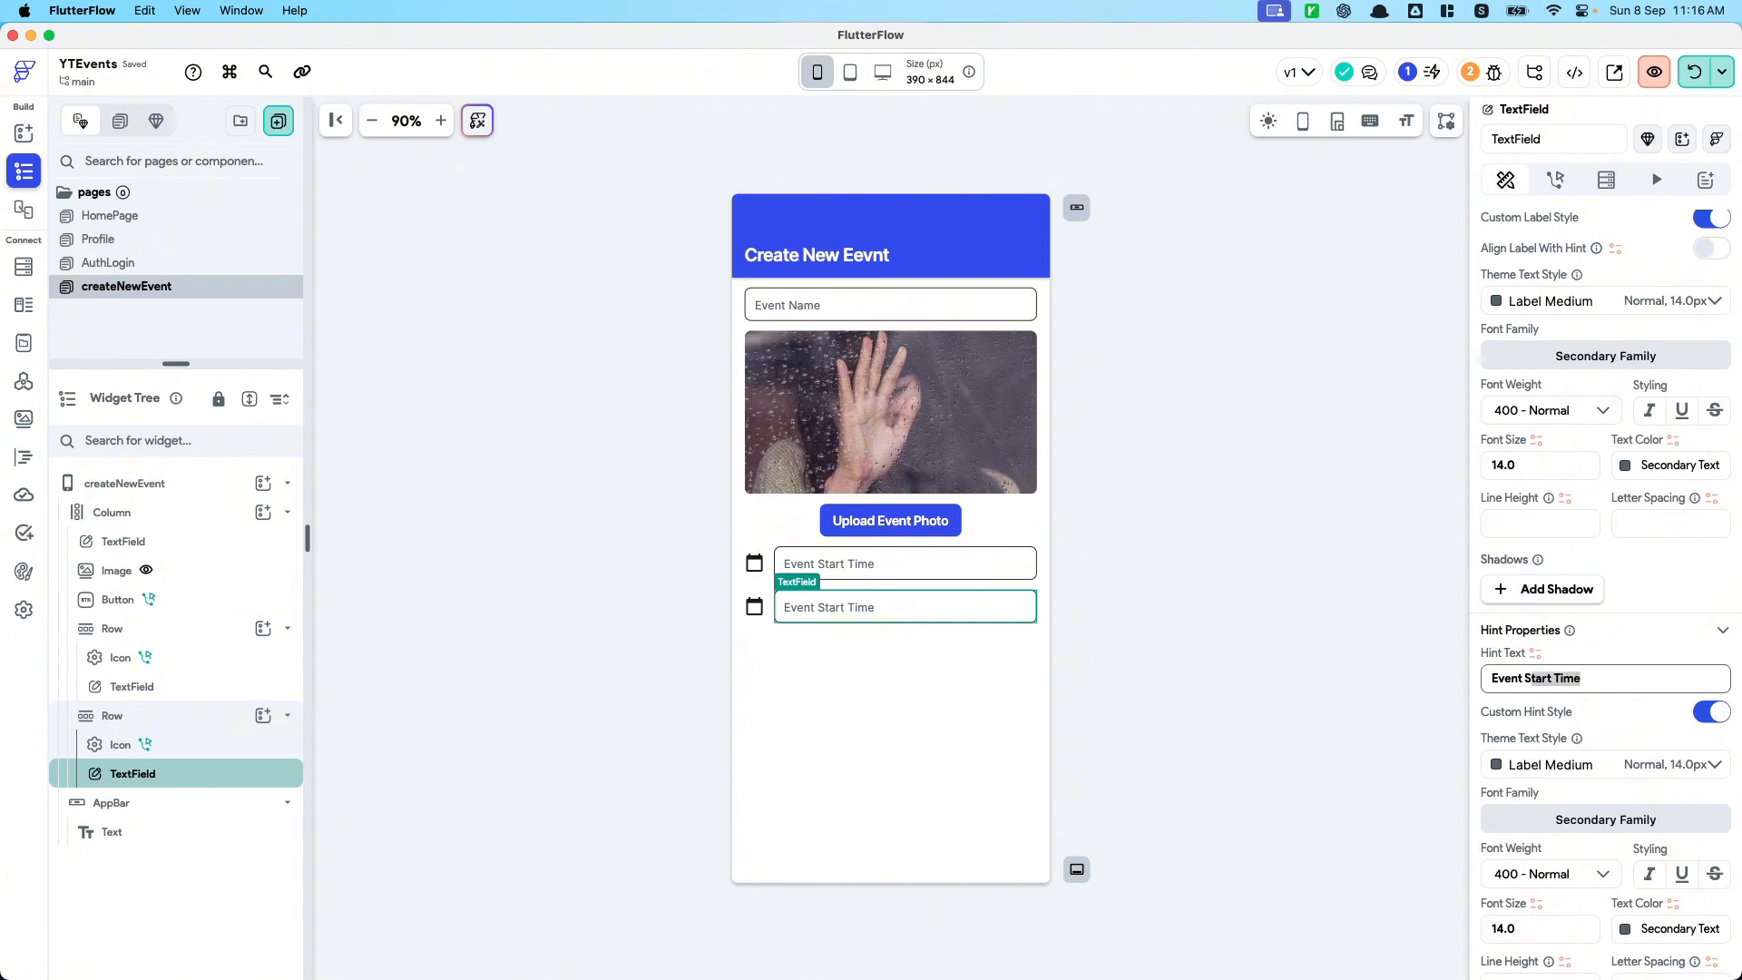
pyautogui.write('End')
# Make both the Event End Time and Event Start Time text fields read only
pyautogui.scroll(-15, 1597, 780)
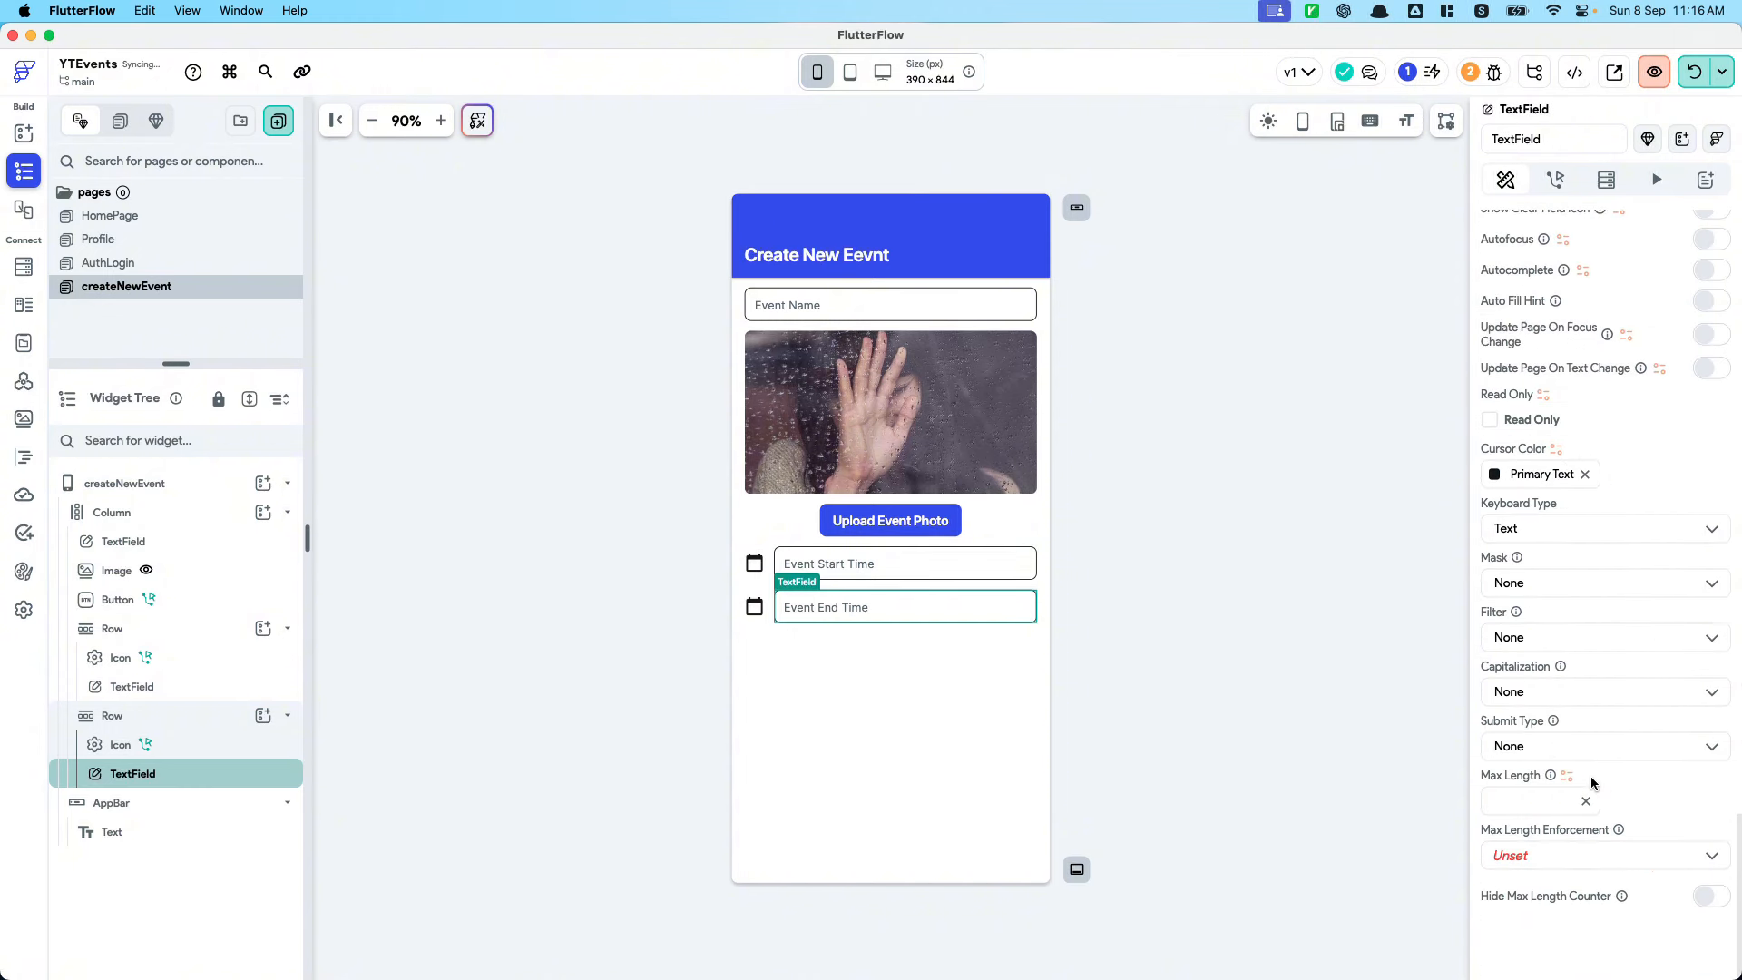
pyautogui.scroll(2, 1592, 782)
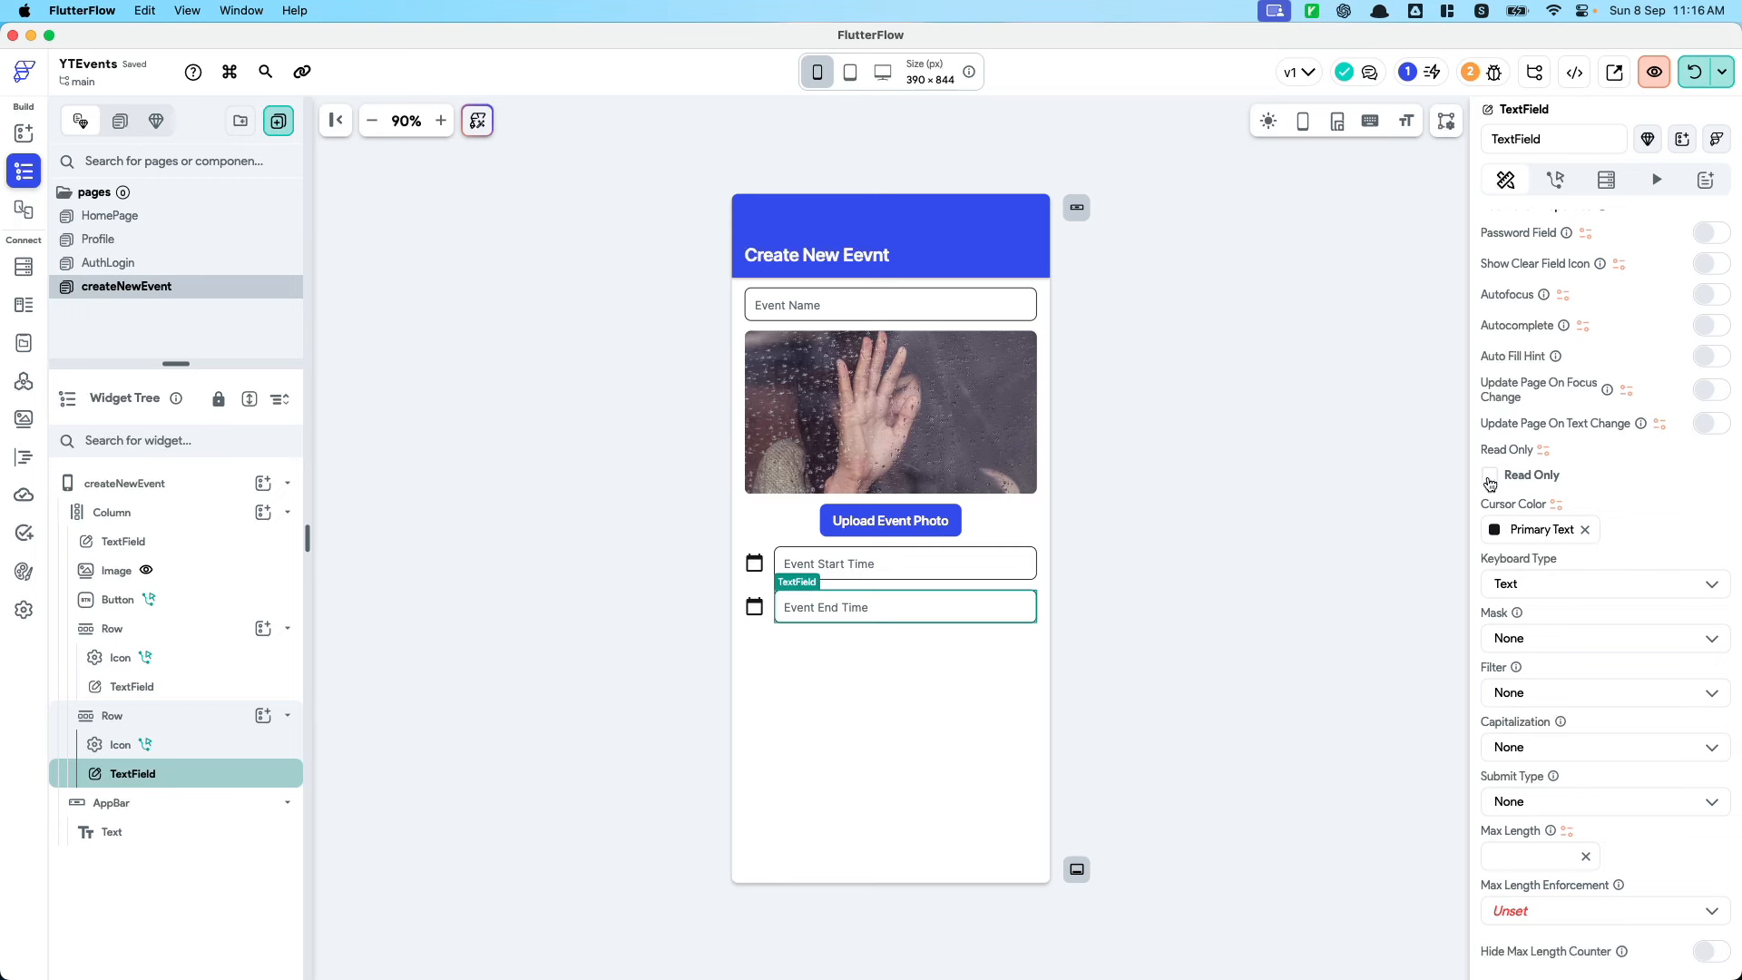
pyautogui.click(1489, 481)
pyautogui.click(964, 576)
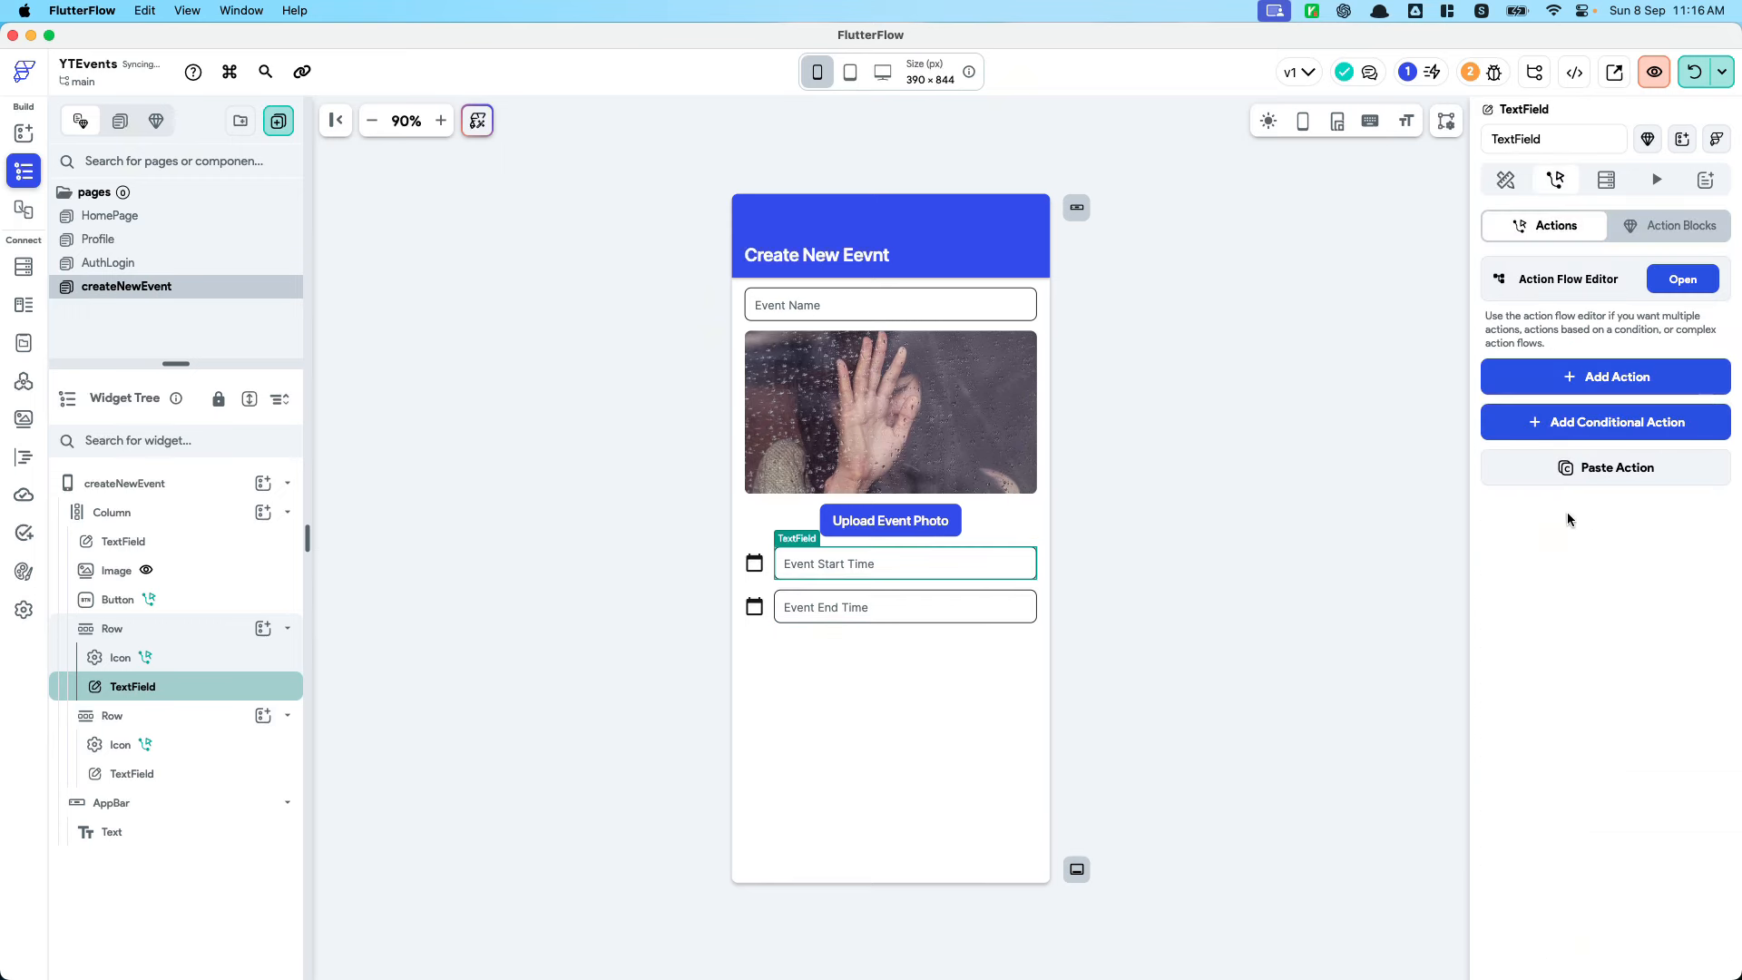
pyautogui.click(1505, 178)
pyautogui.scroll(-15, 1583, 667)
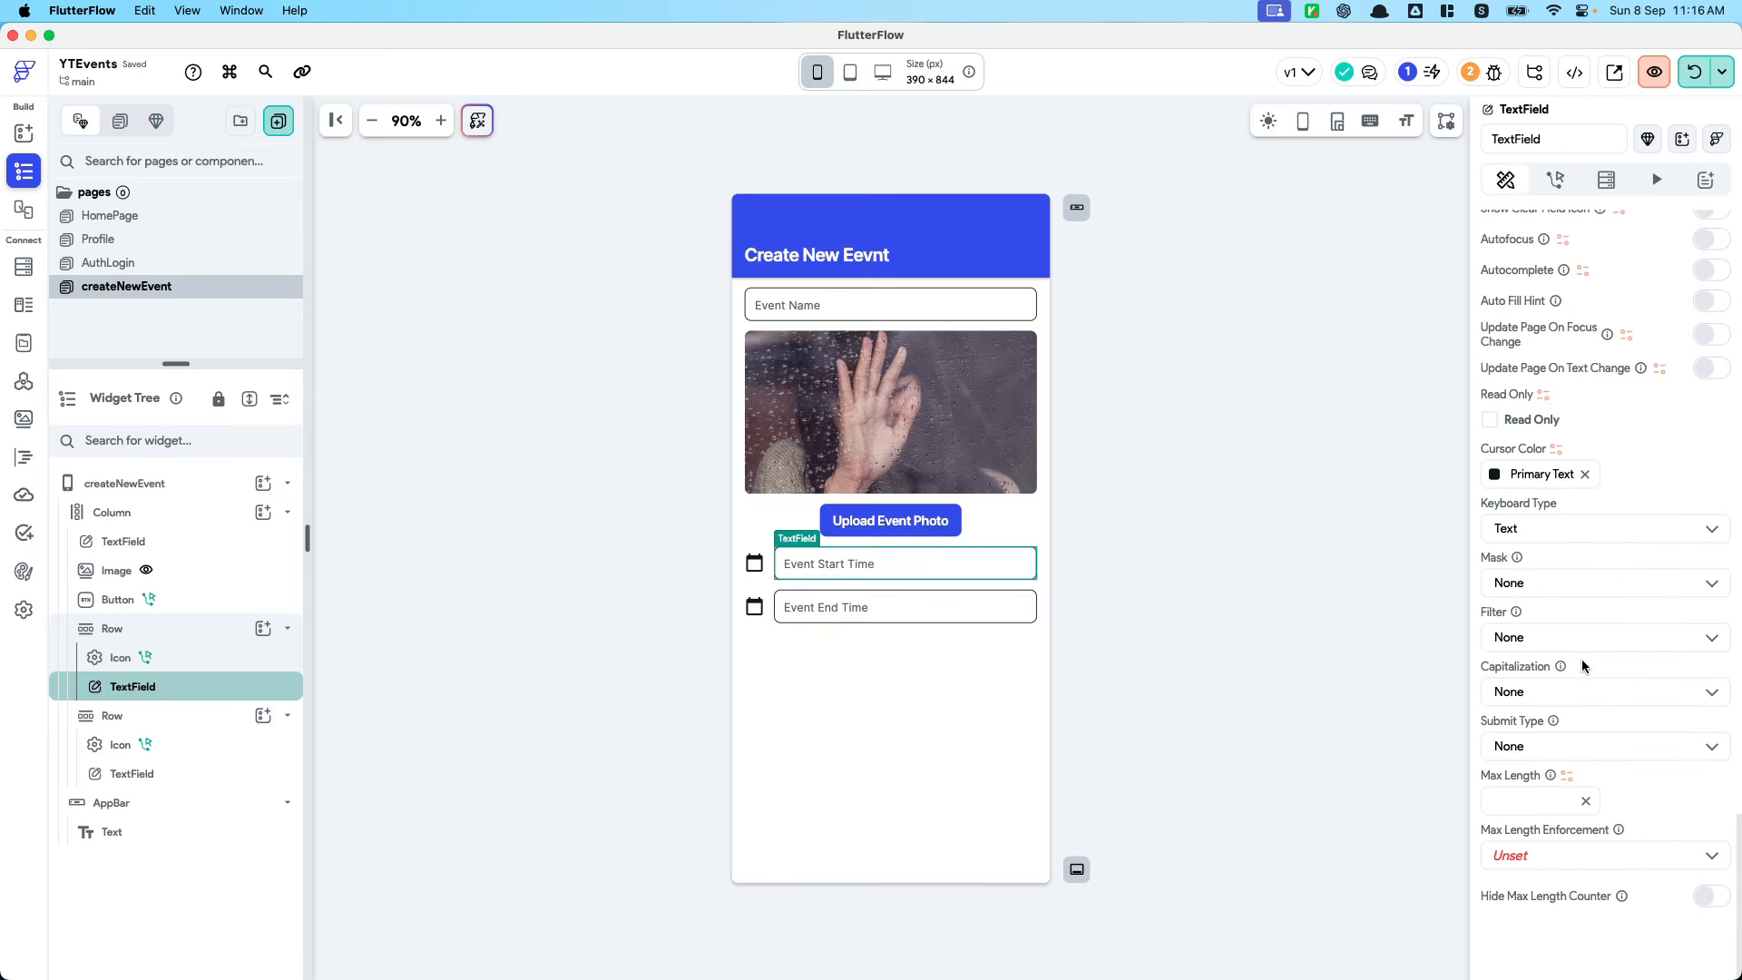
pyautogui.click(1490, 419)
# Switch the Set Form Field action in the Event End Time calendar icon's On Tap flow to target TextField_3
pyautogui.click(756, 608)
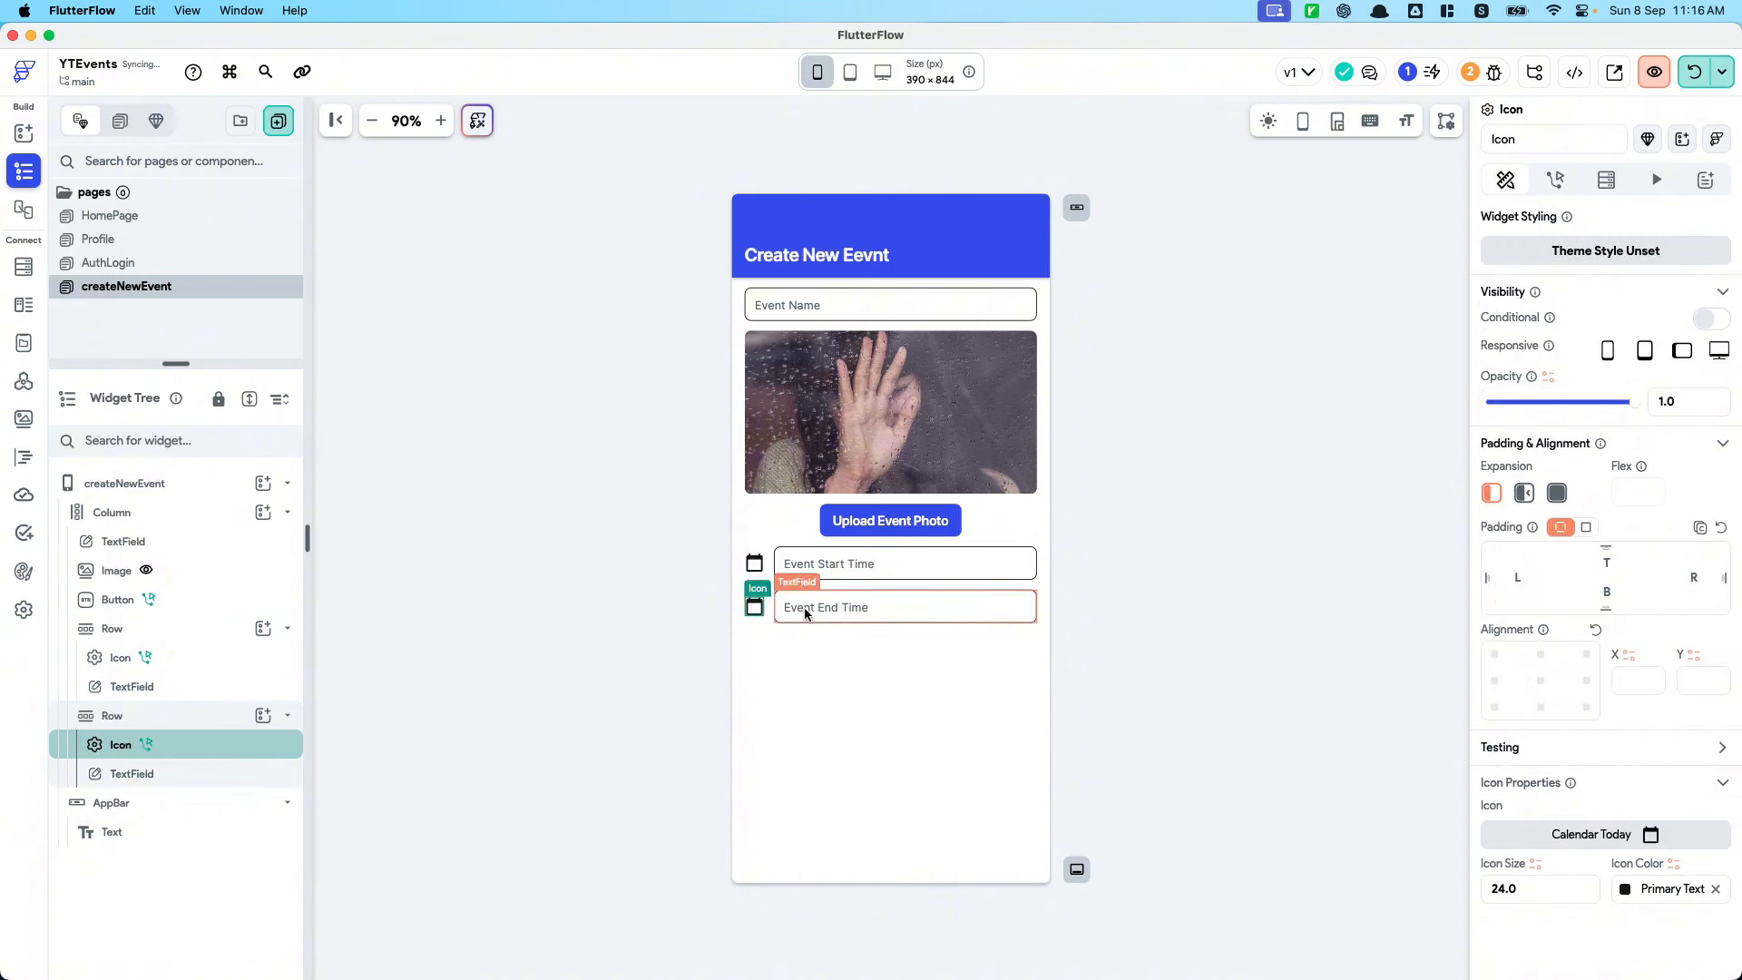
pyautogui.click(1555, 179)
pyautogui.click(1679, 281)
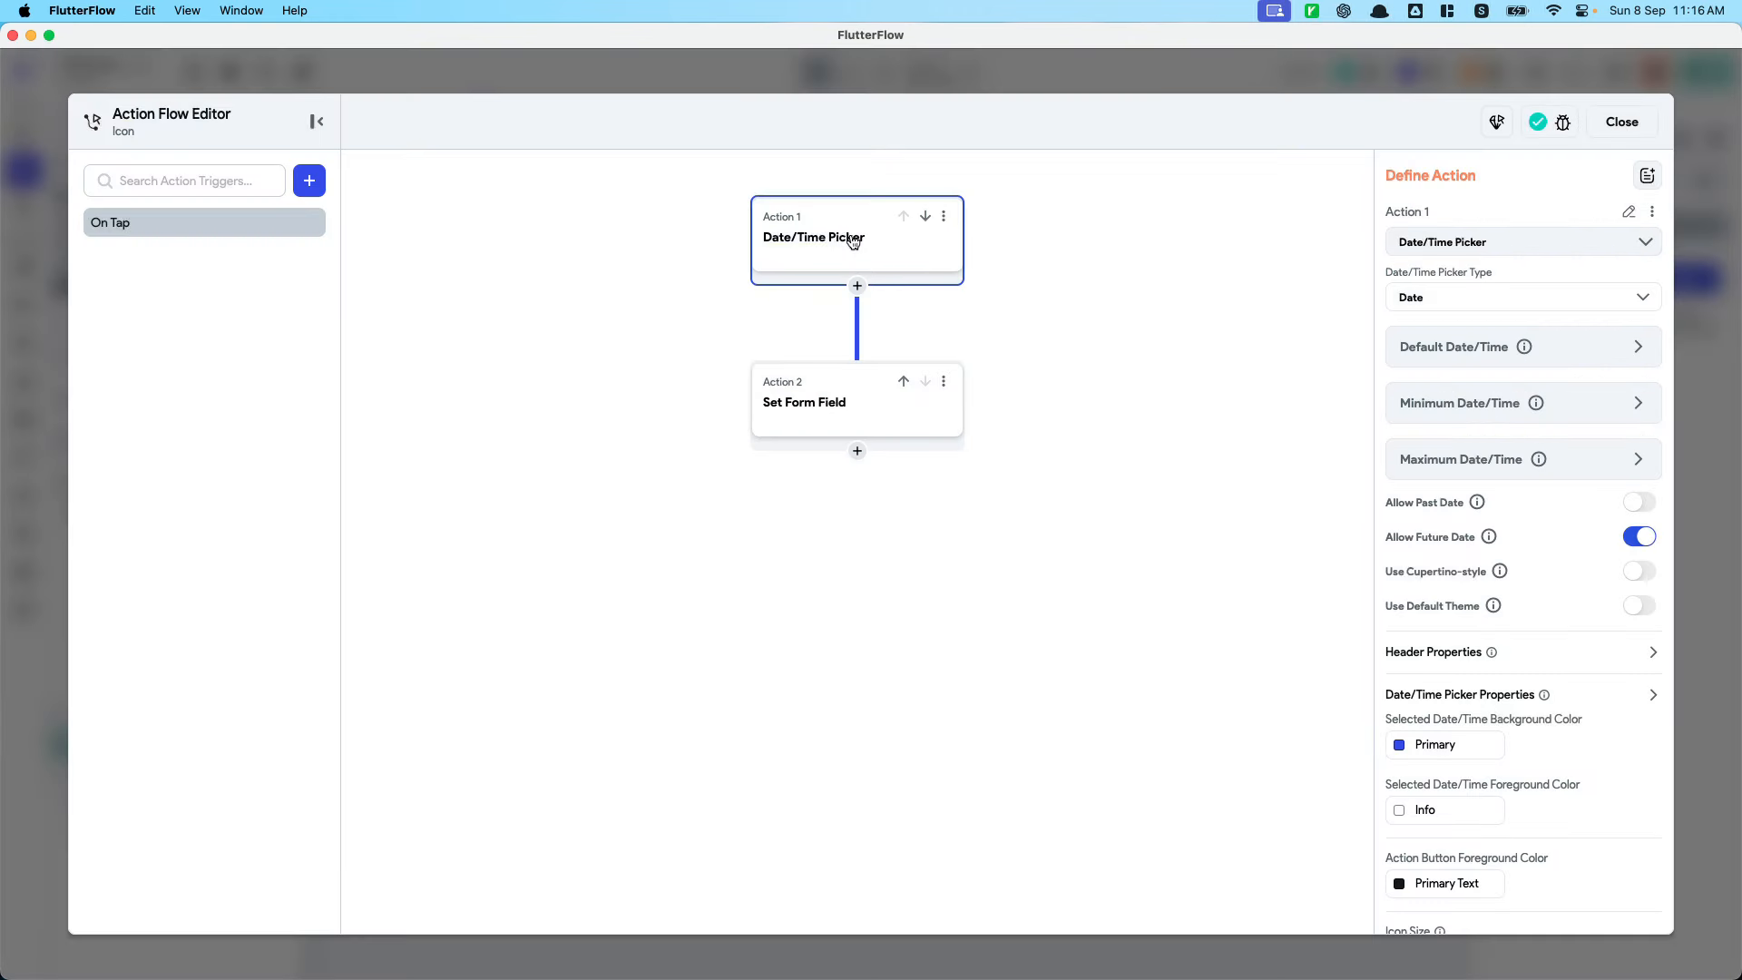
pyautogui.scroll(-2, 1506, 690)
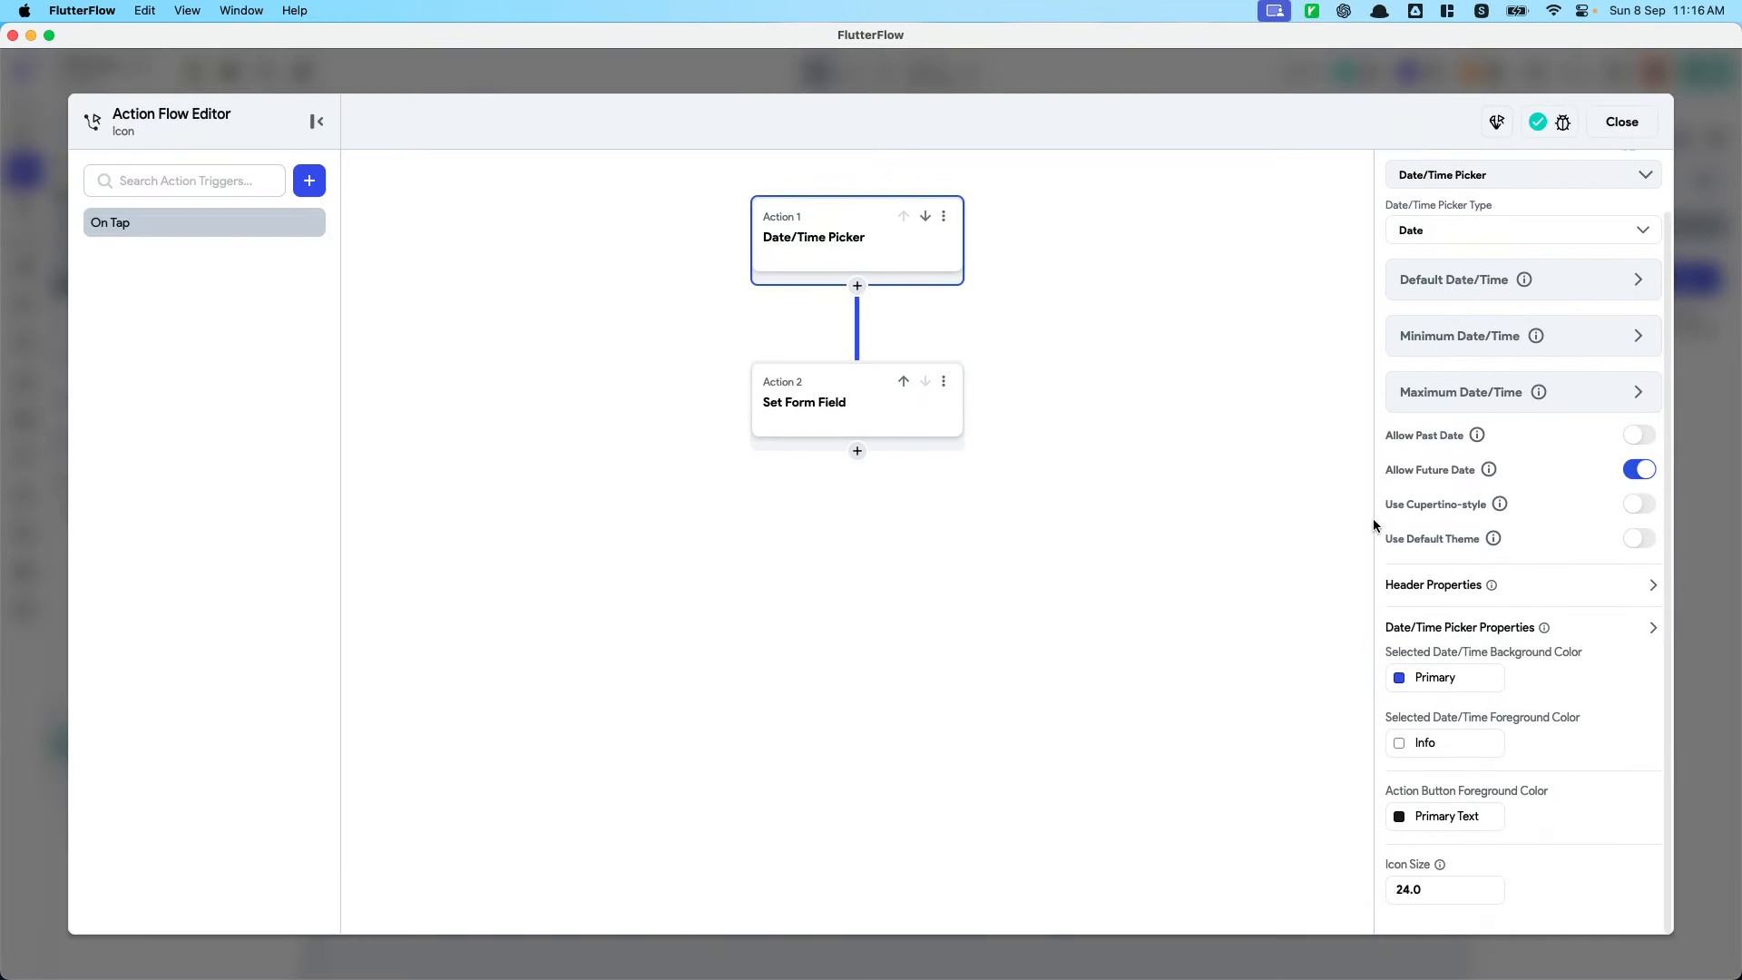
pyautogui.click(898, 438)
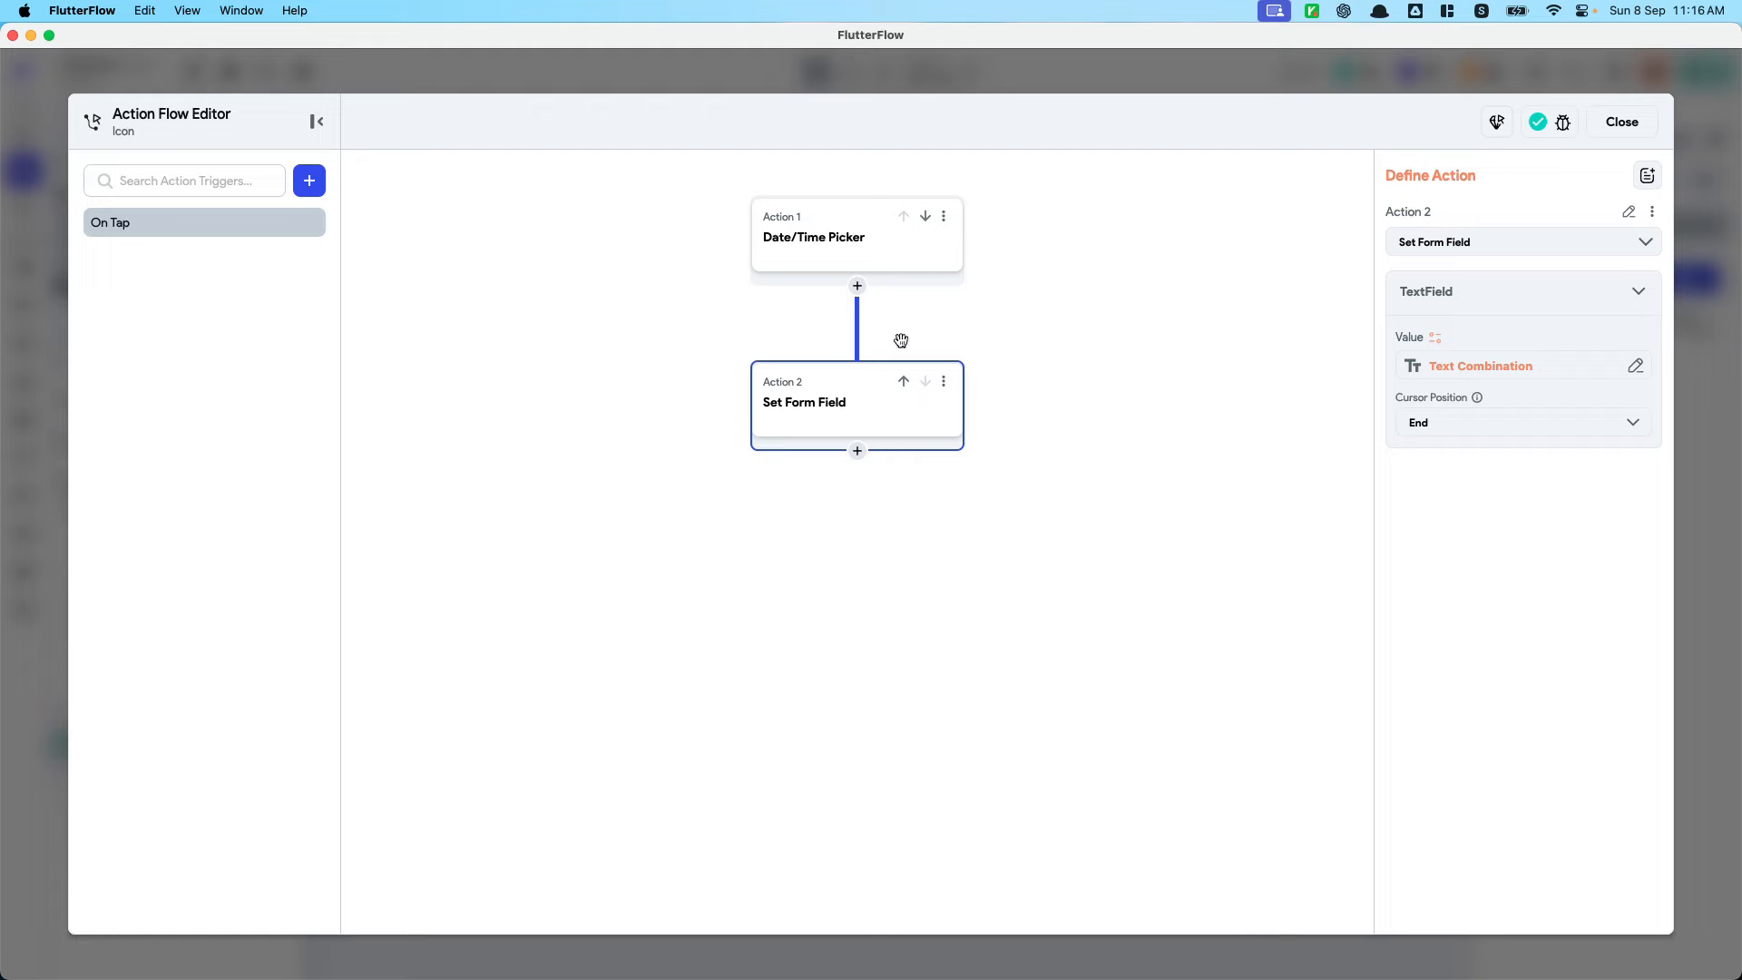
pyautogui.click(852, 263)
pyautogui.click(855, 372)
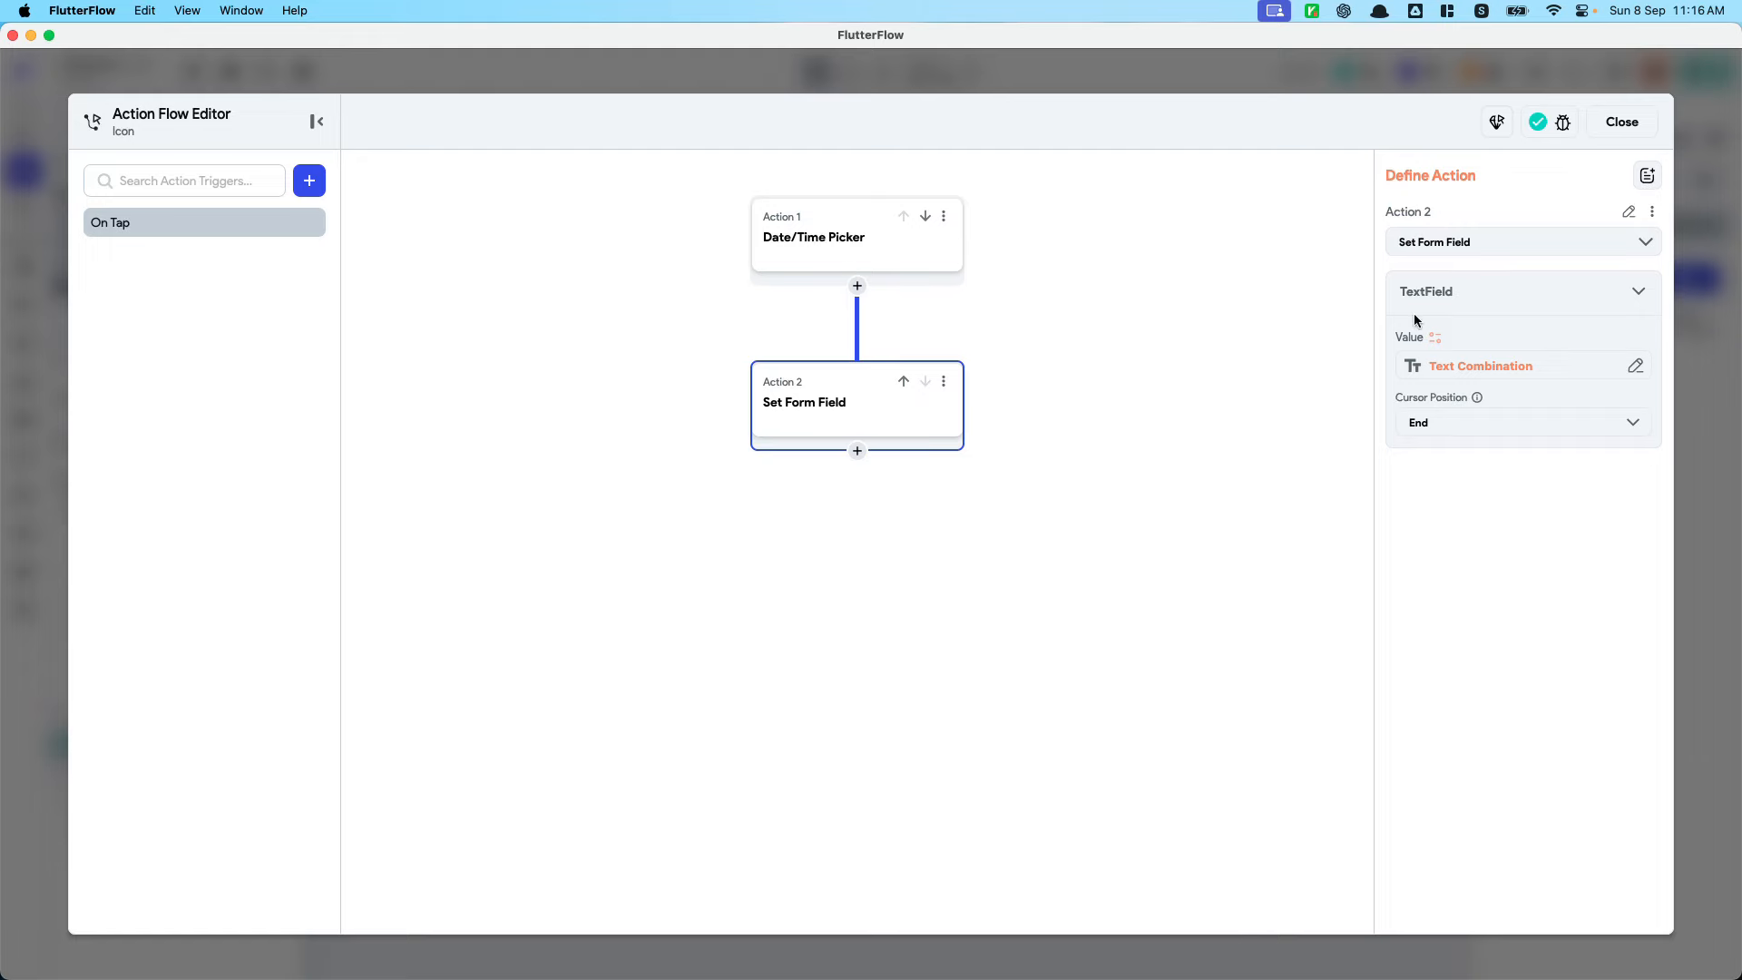
pyautogui.click(1599, 297)
pyautogui.click(1609, 247)
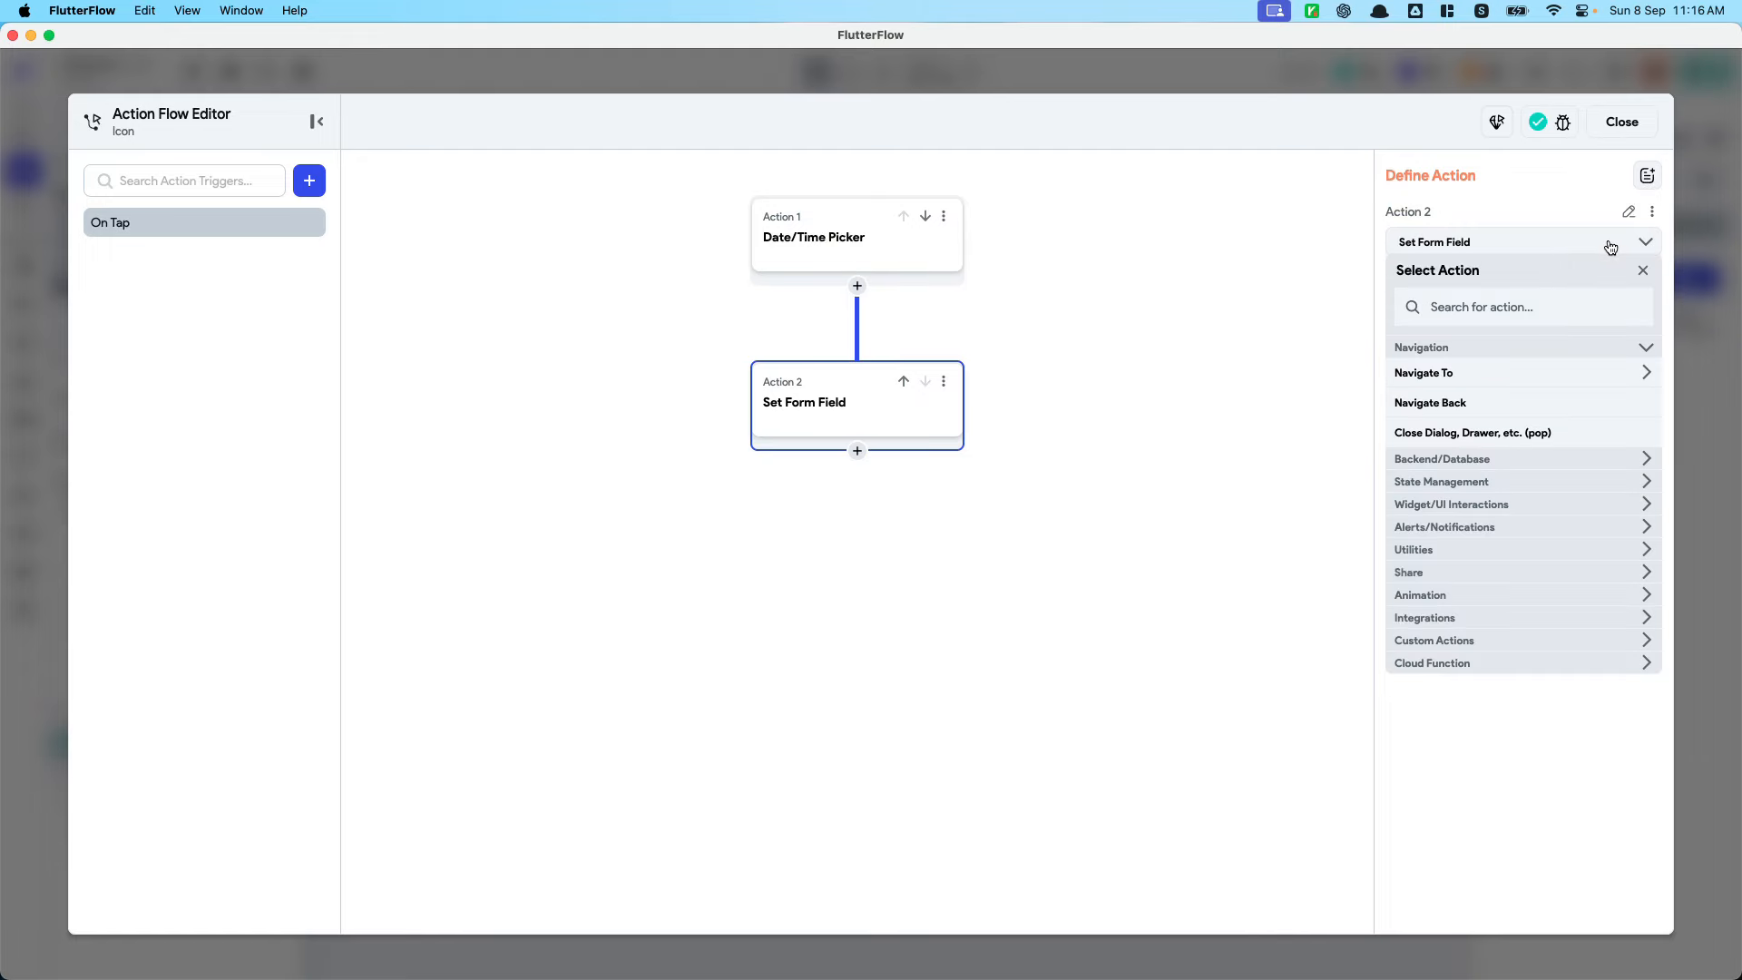
pyautogui.click(1528, 300)
pyautogui.write('set form')
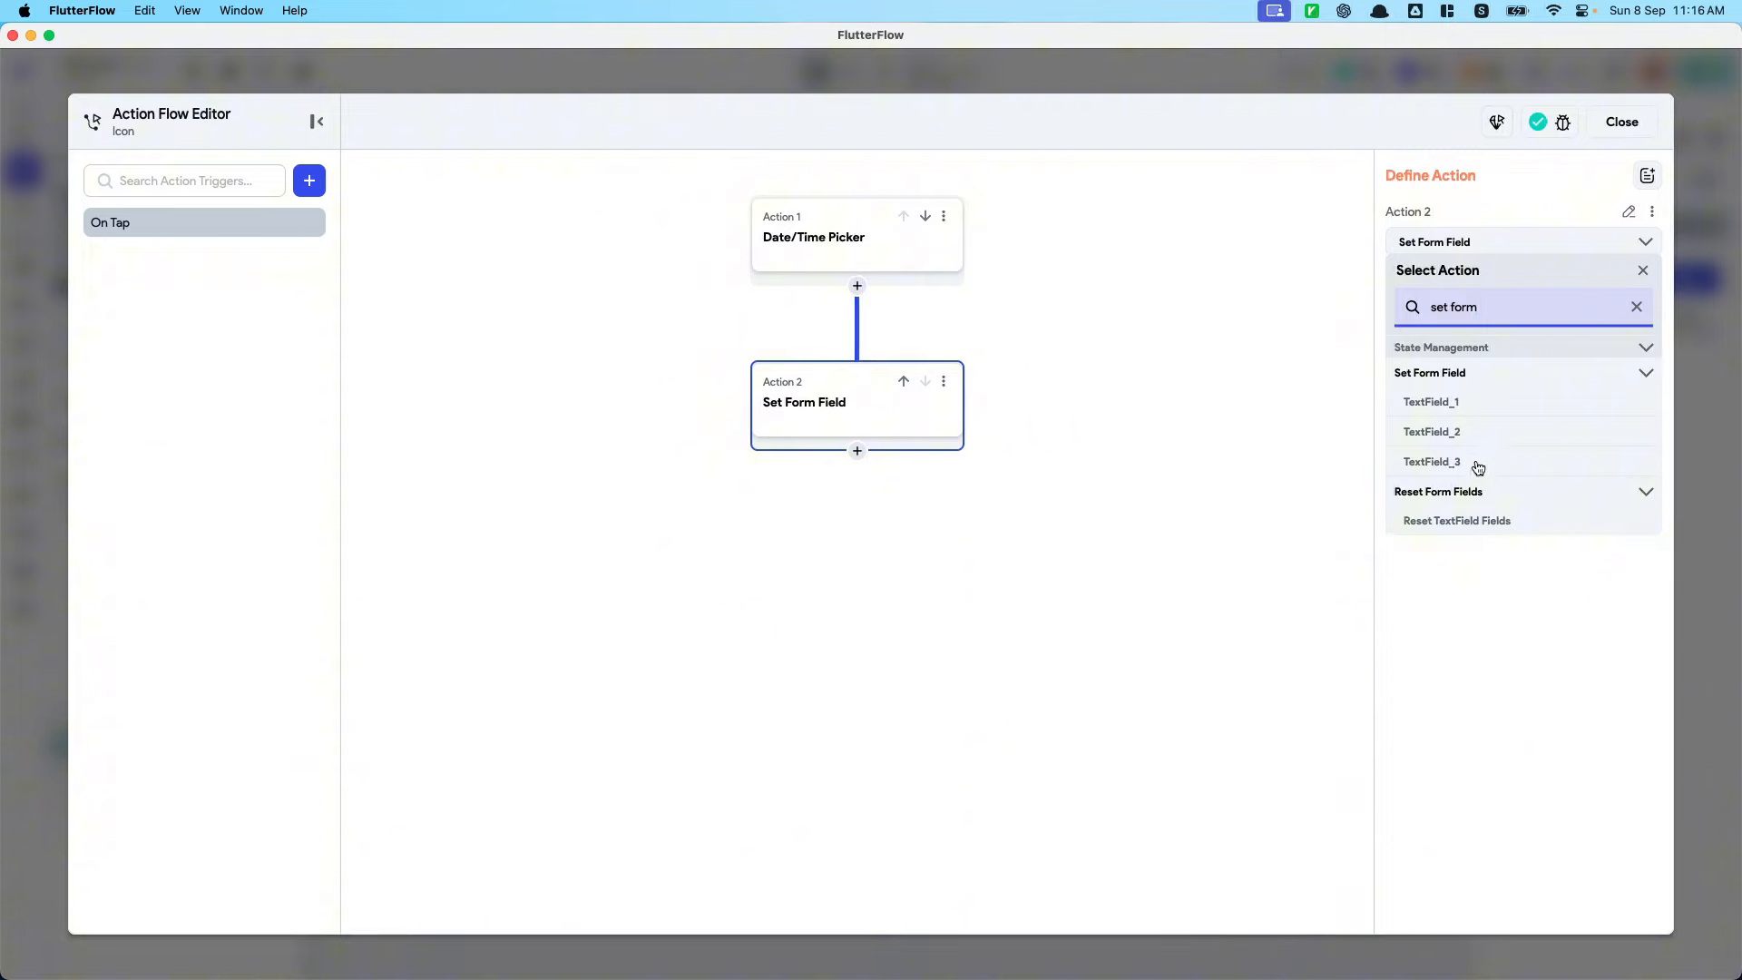
pyautogui.click(1478, 465)
pyautogui.click(1620, 121)
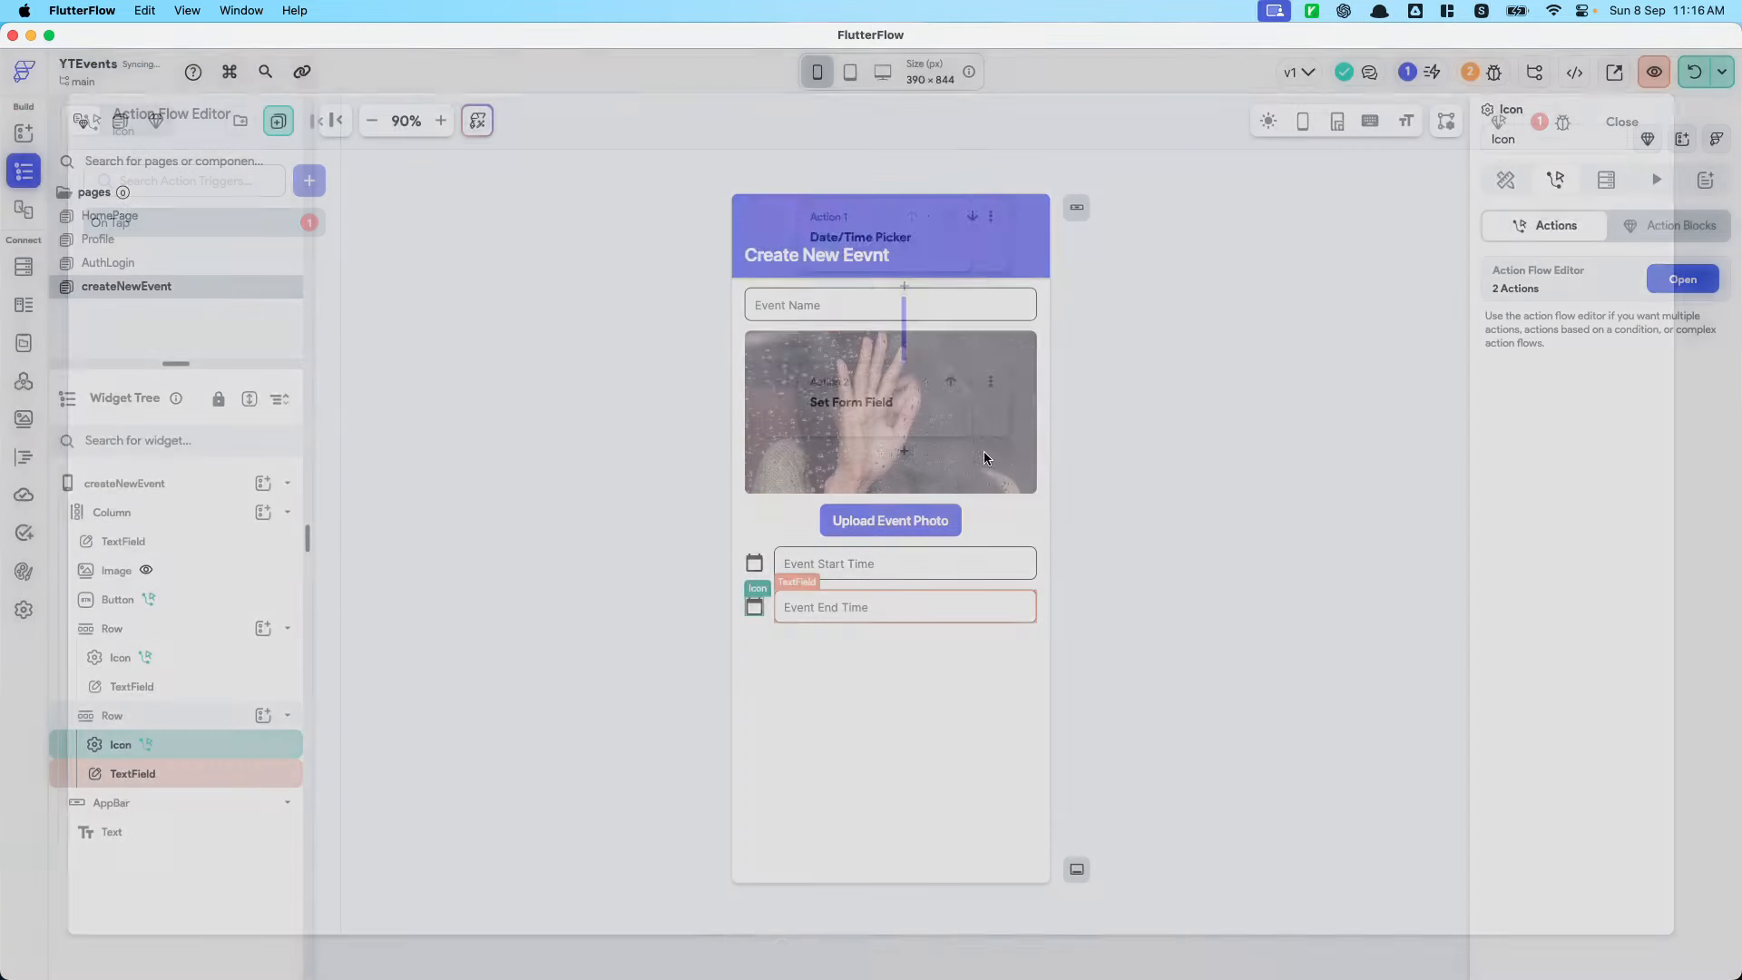
# Rename the Event End Time field to TextFieldEndTime and the Event Start Time field to TextFieldStartTime
pyautogui.click(925, 606)
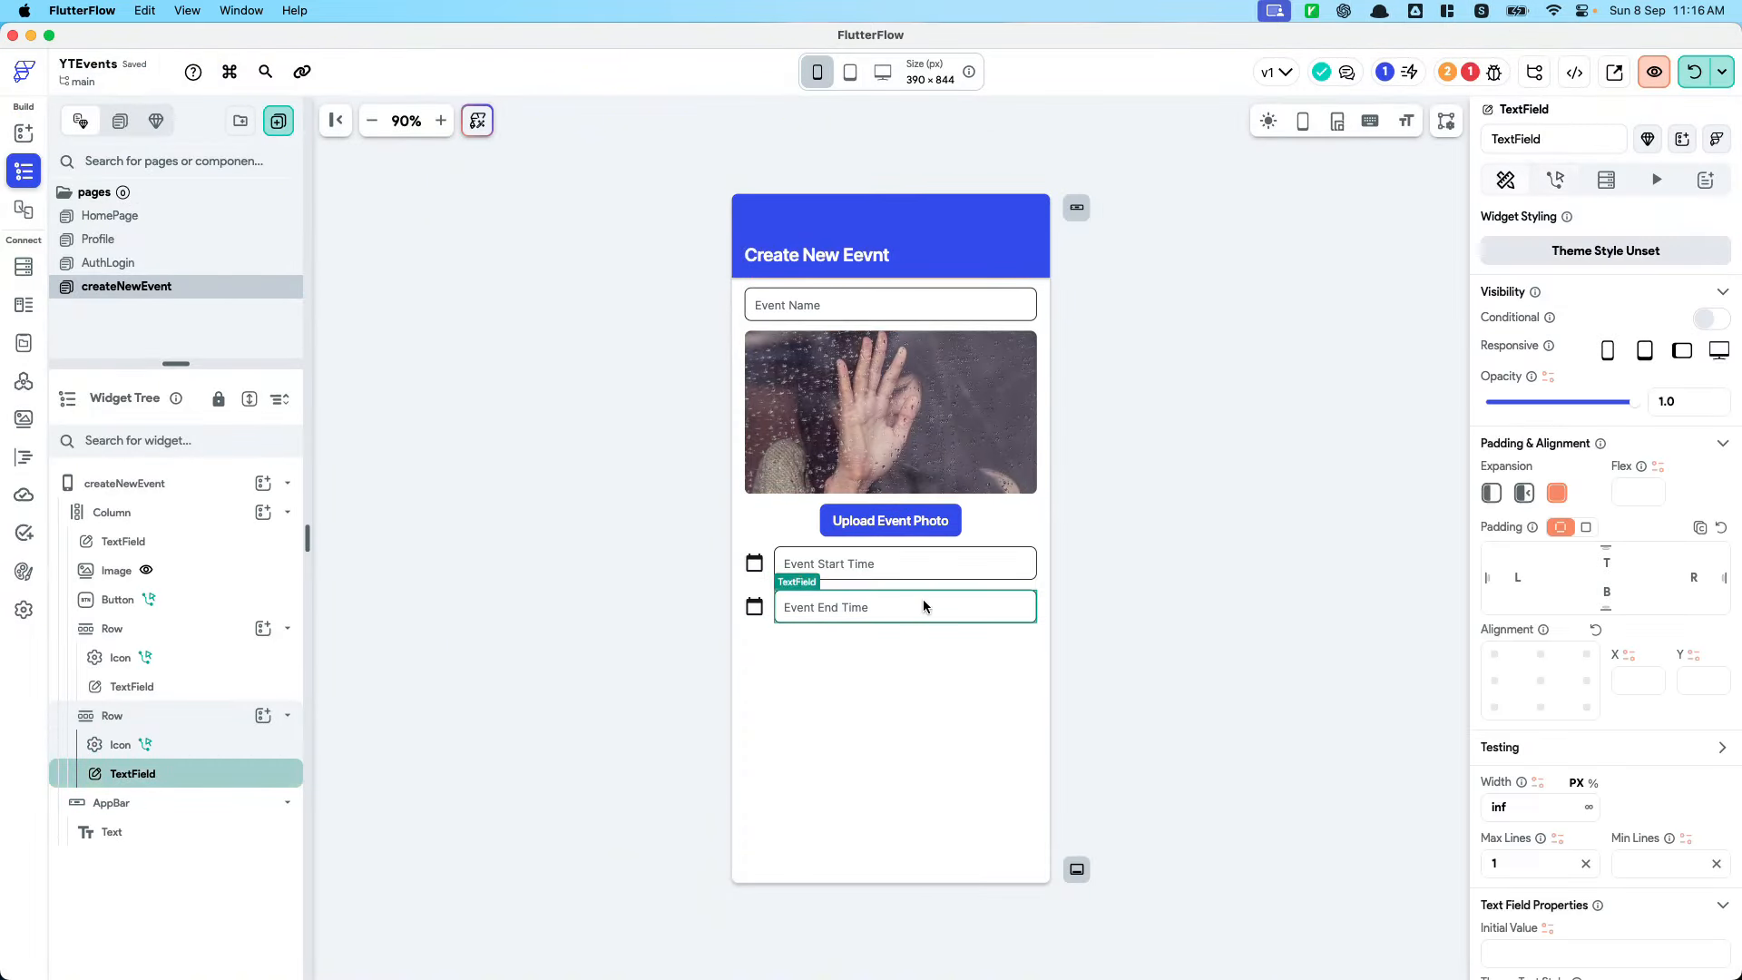
pyautogui.click(1569, 136)
pyautogui.write('EndTime')
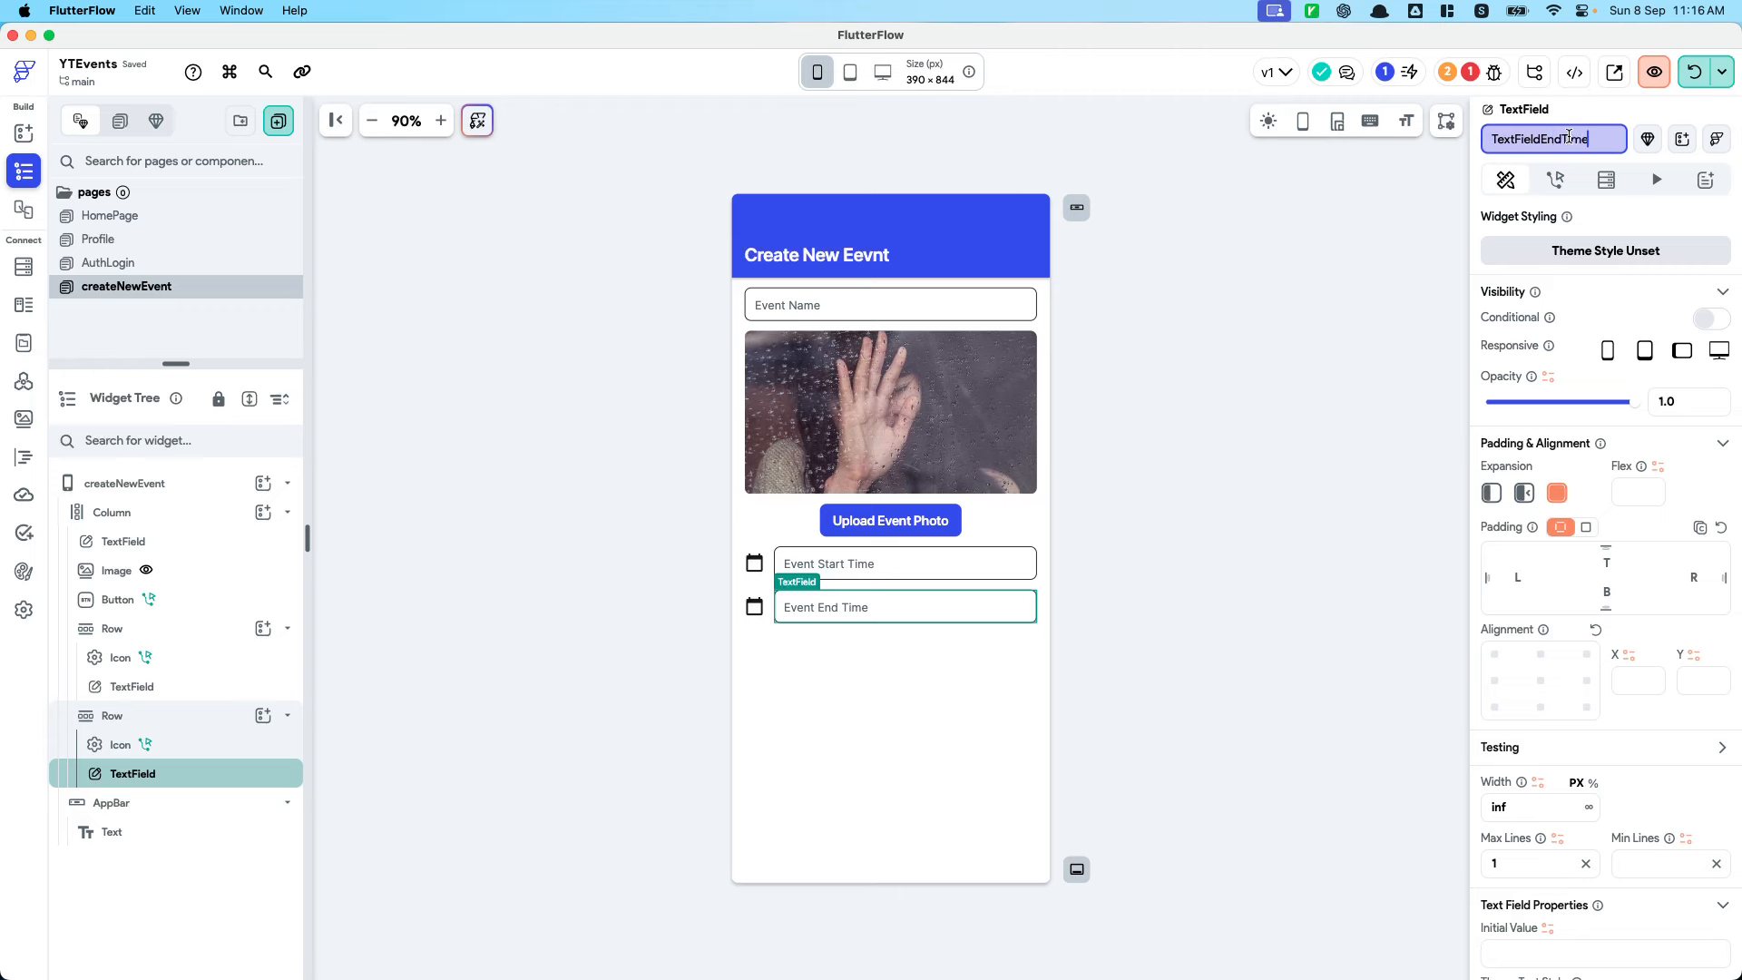
pyautogui.press('Return')
pyautogui.click(905, 563)
pyautogui.click(1559, 140)
pyautogui.write('Start')
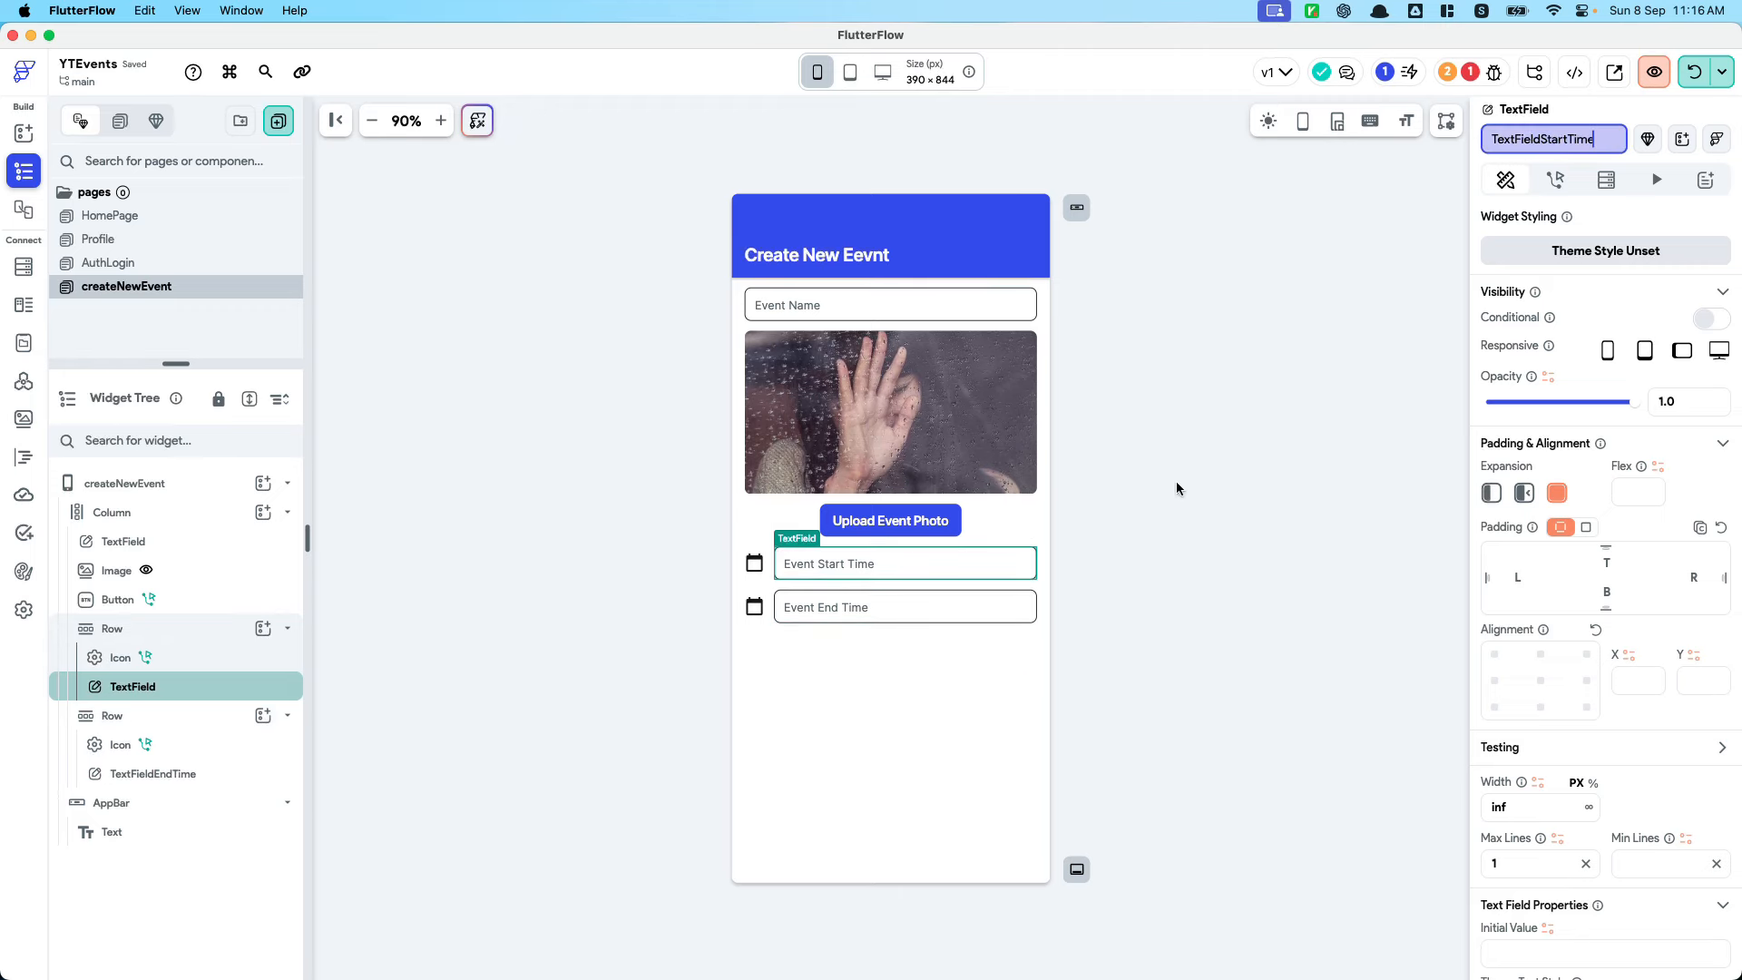
# Name the start time text field TextFieldStartTime and open the Set Form Field action in the end time icon's action flow
pyautogui.press('Return')
pyautogui.click(754, 607)
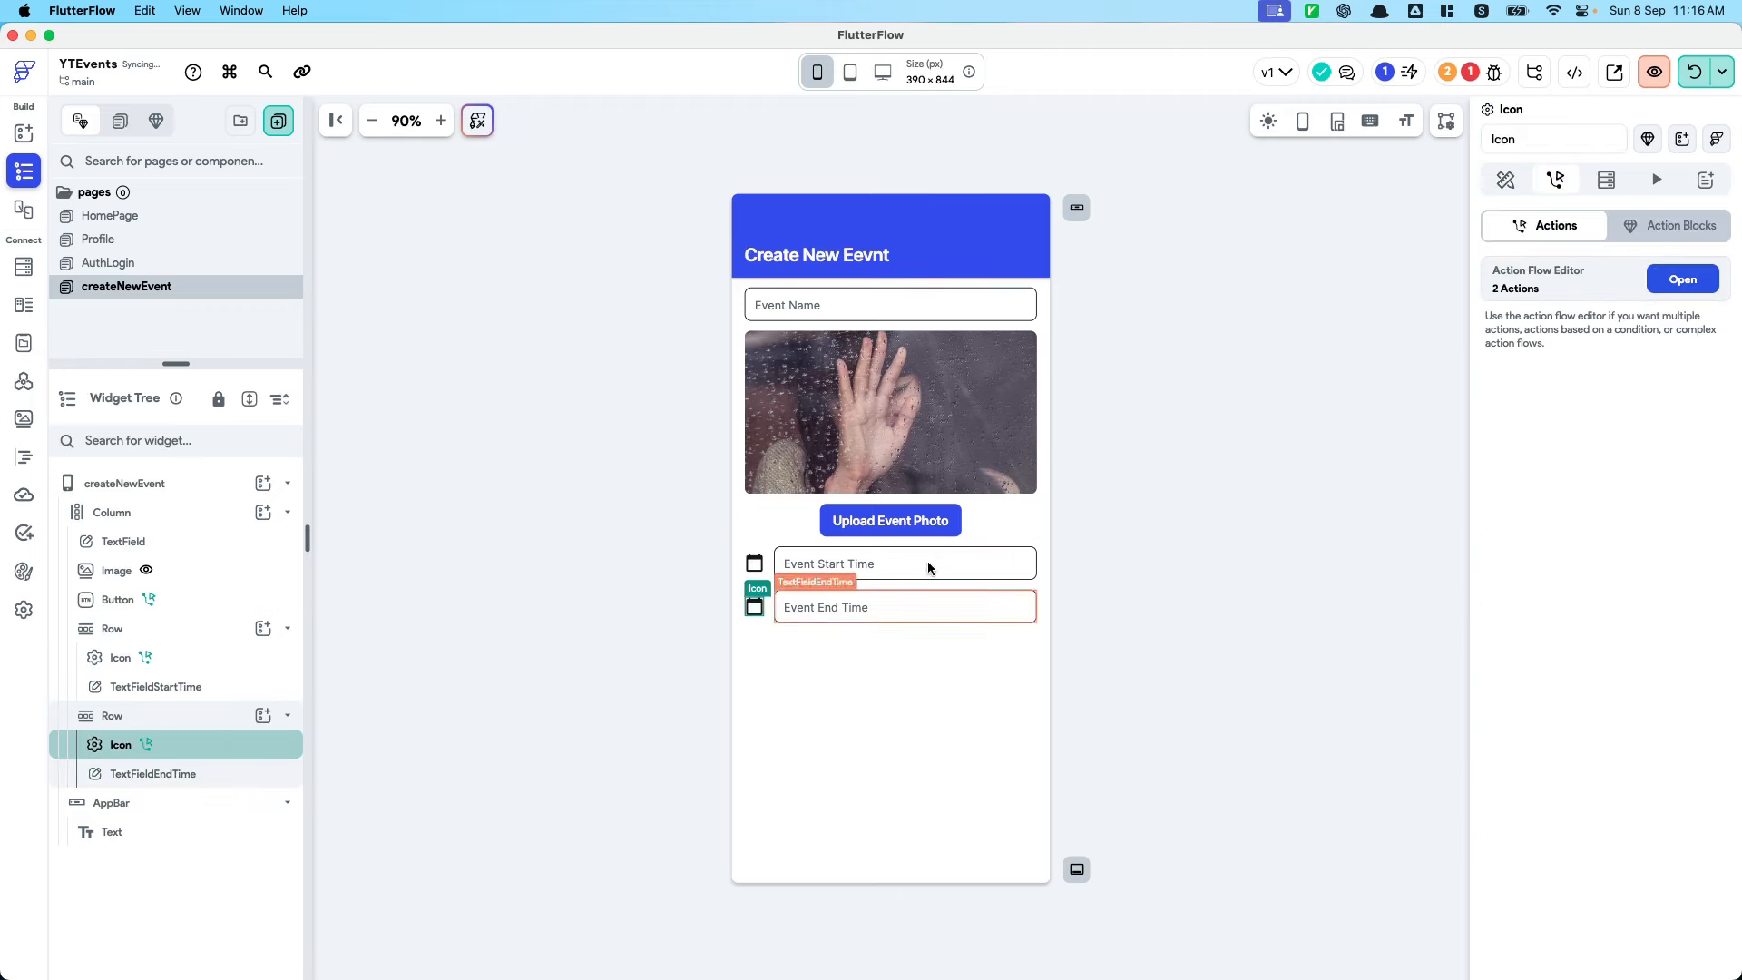
pyautogui.click(1679, 274)
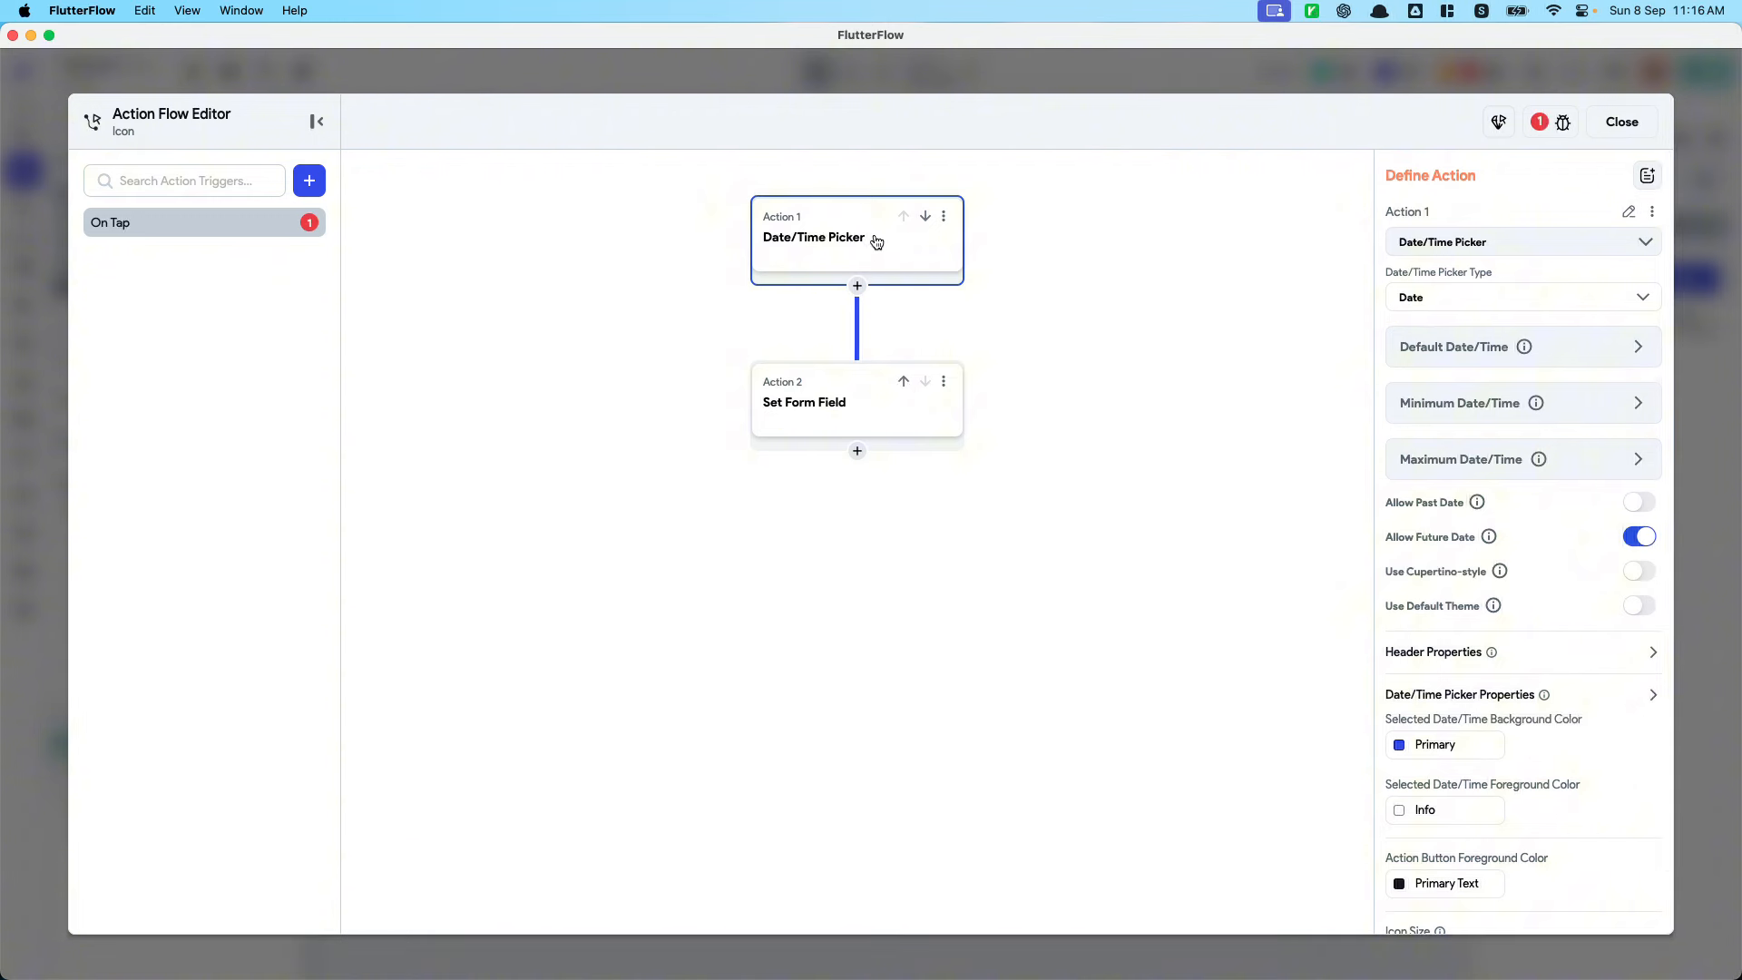
pyautogui.click(835, 424)
pyautogui.click(1434, 337)
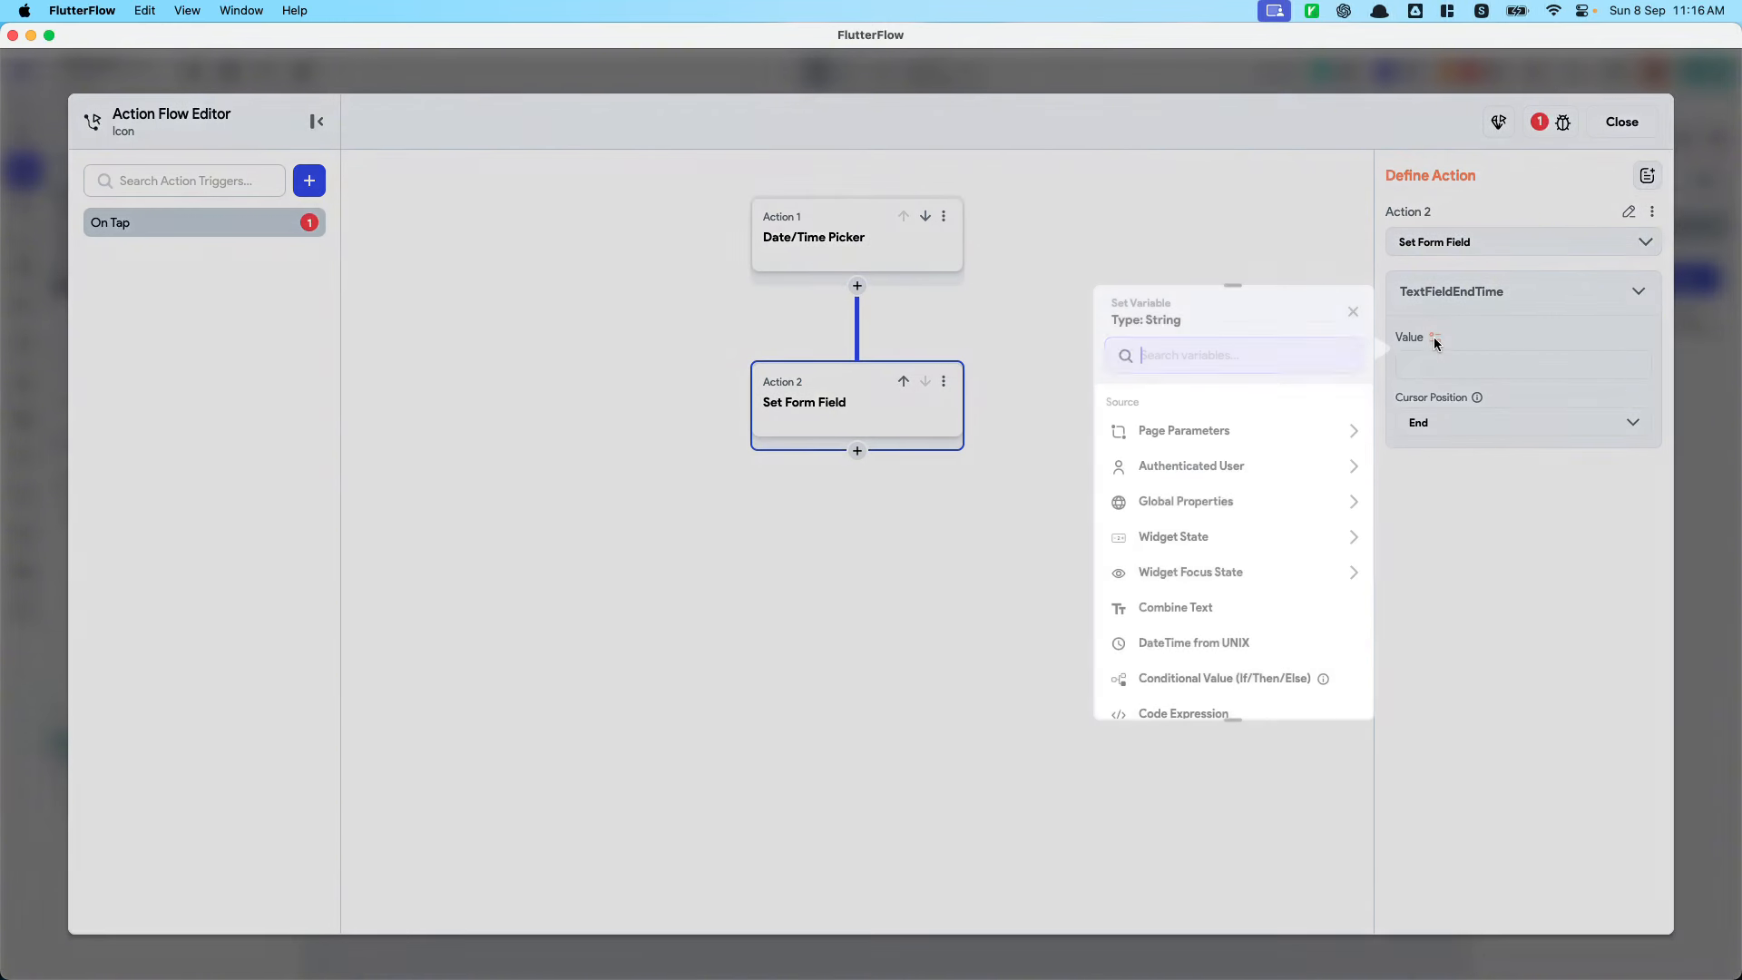
pyautogui.write('date')
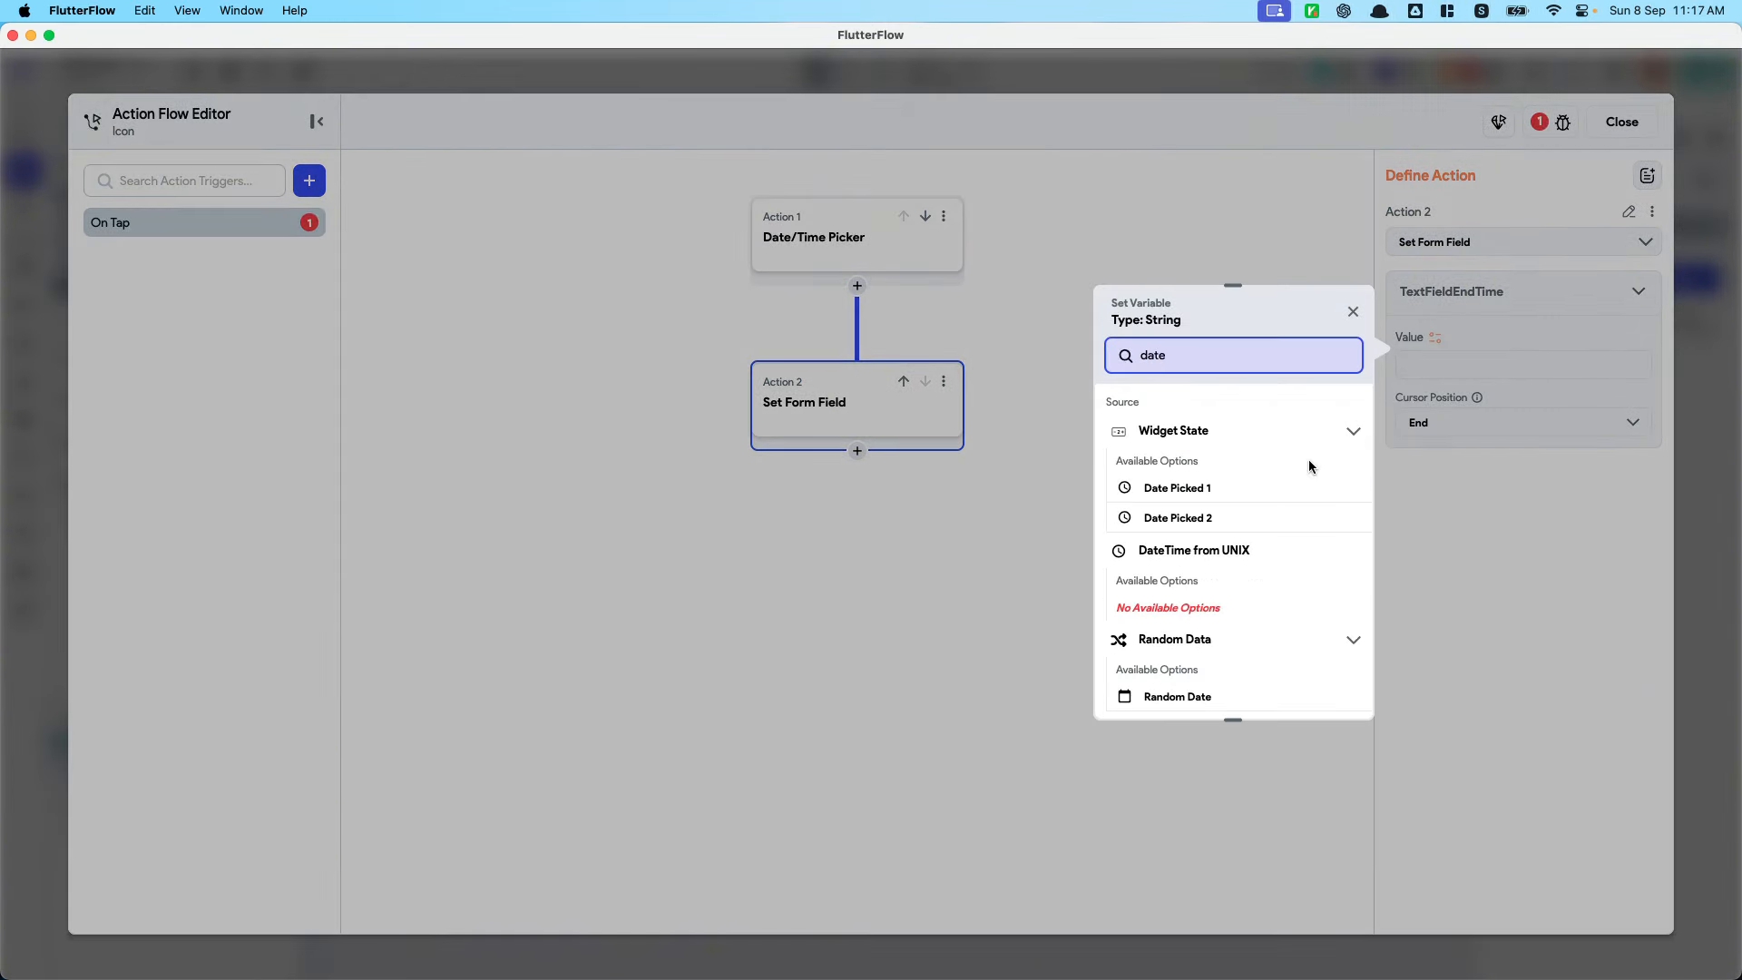
pyautogui.click(1283, 517)
pyautogui.click(1158, 707)
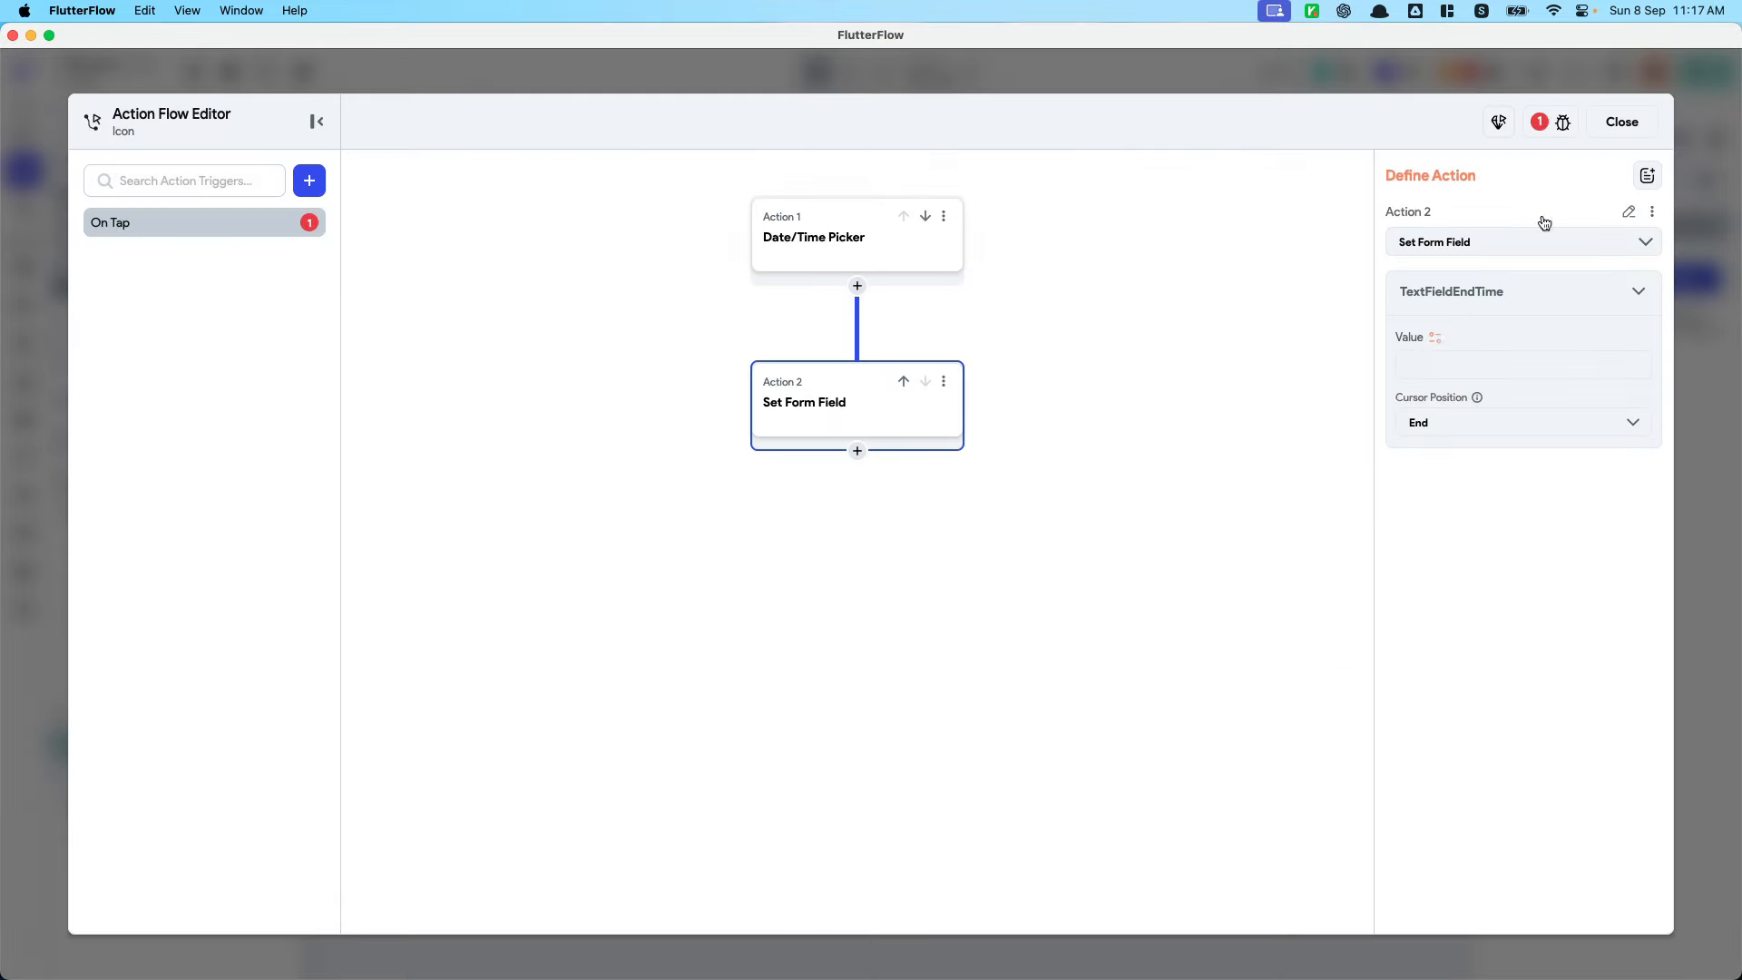
# Use a Combine Text variable as the value for TextFieldEndTime
pyautogui.click(1443, 342)
pyautogui.write('combine')
pyautogui.click(1232, 443)
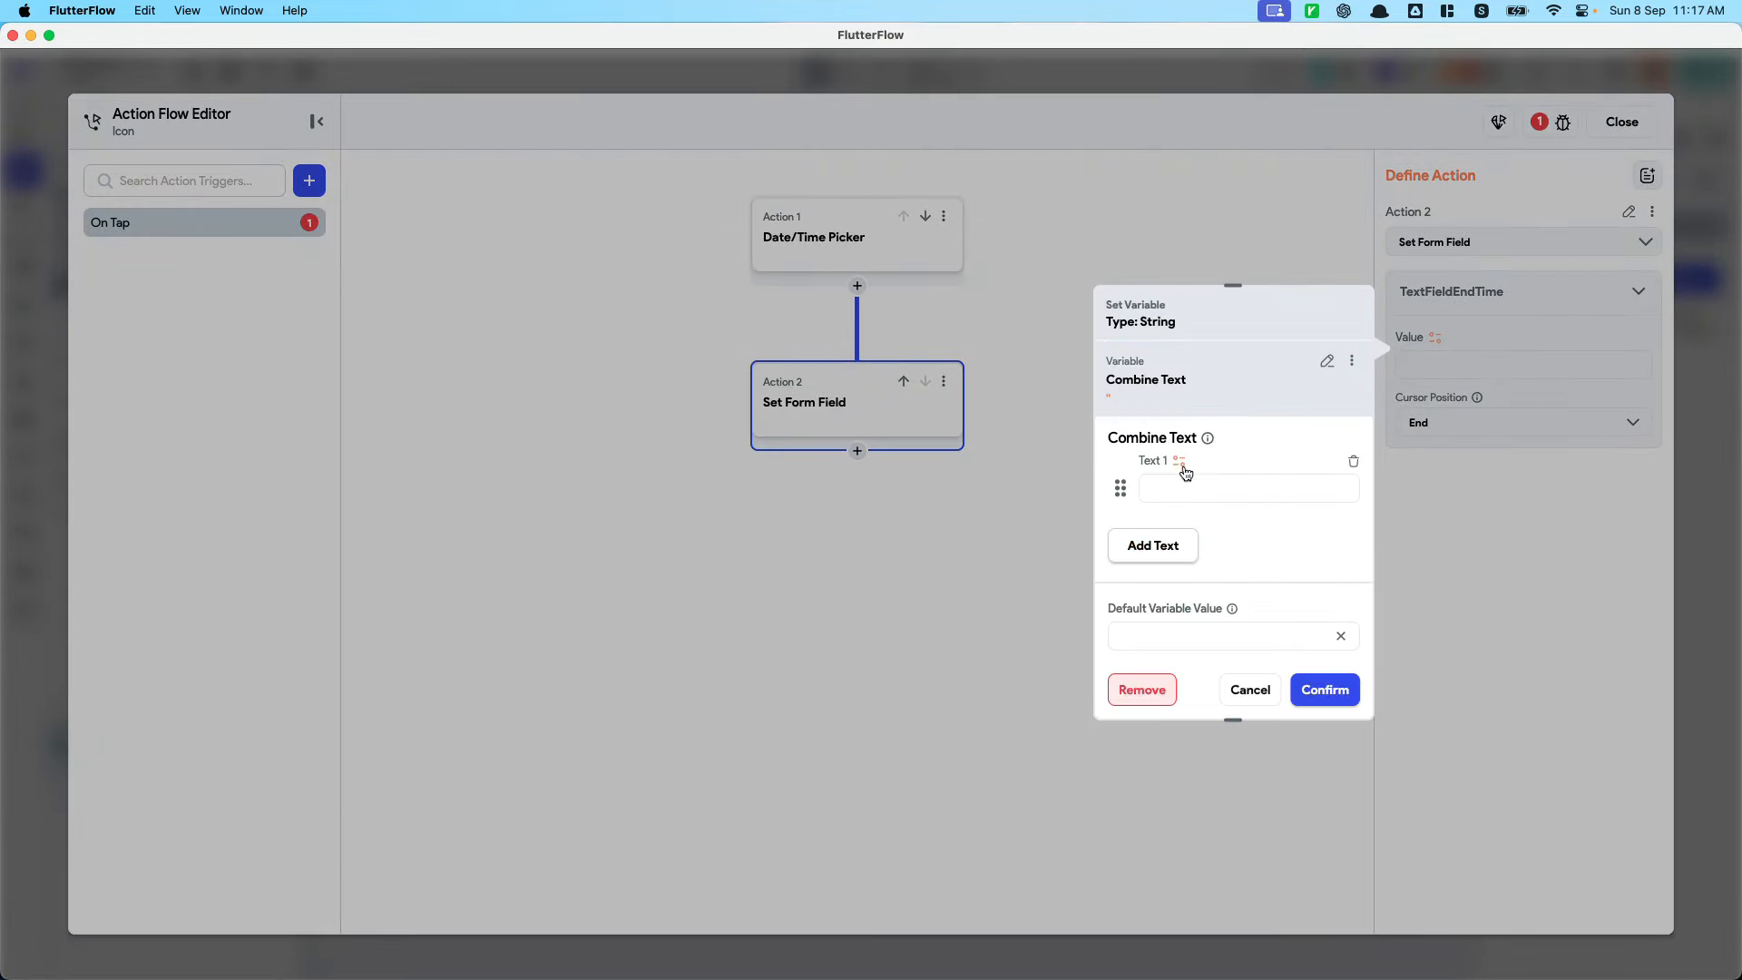
# Set Text 1 of the combined text to Date Picked 2 with the DateTime Format yMMMd
pyautogui.click(1178, 463)
pyautogui.click(1143, 476)
pyautogui.click(1181, 461)
pyautogui.write('date')
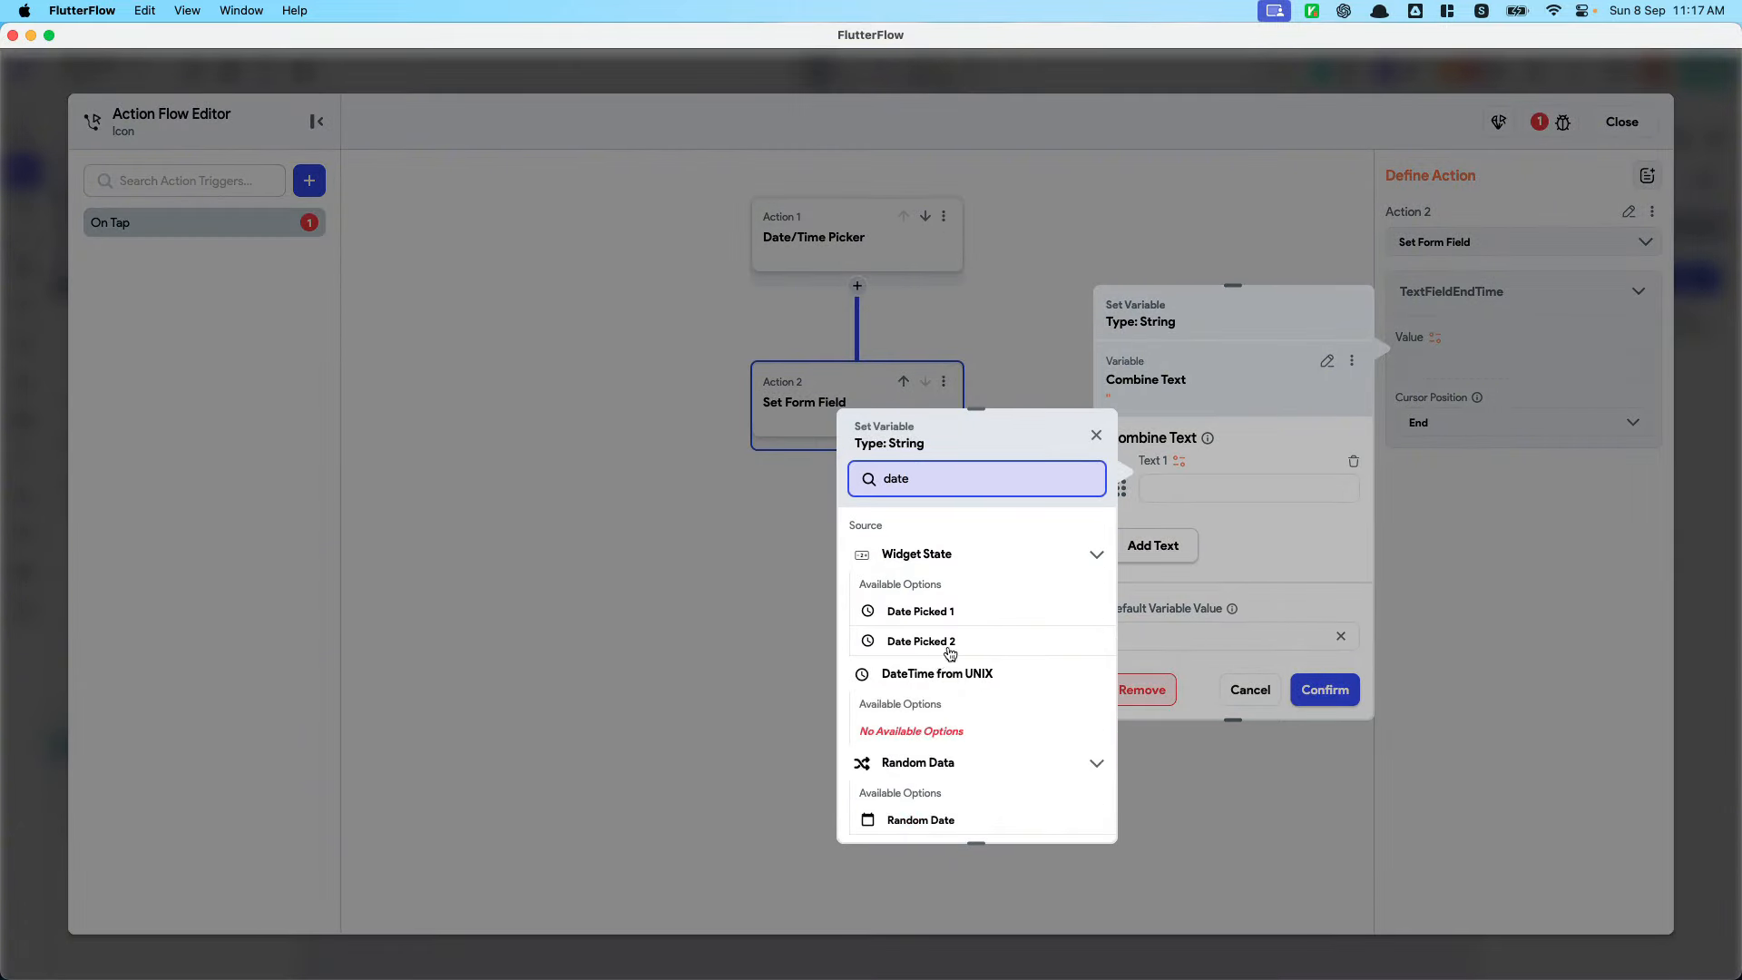
pyautogui.click(949, 642)
pyautogui.click(944, 594)
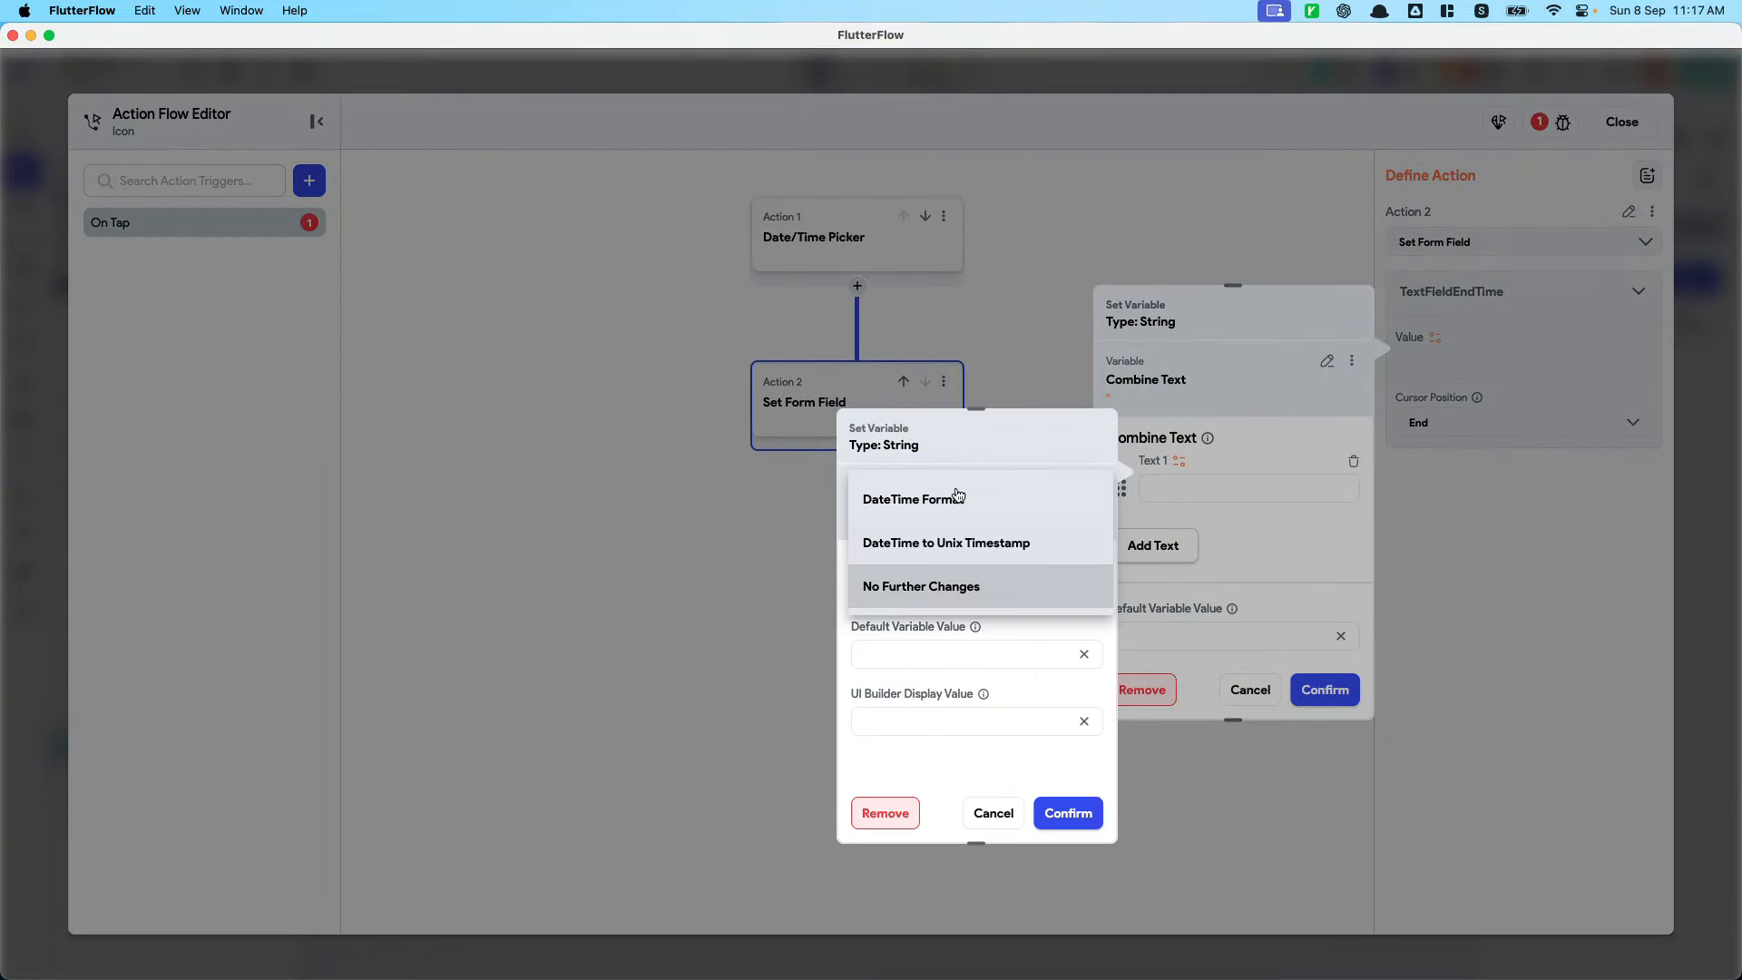
pyautogui.click(907, 498)
pyautogui.click(952, 662)
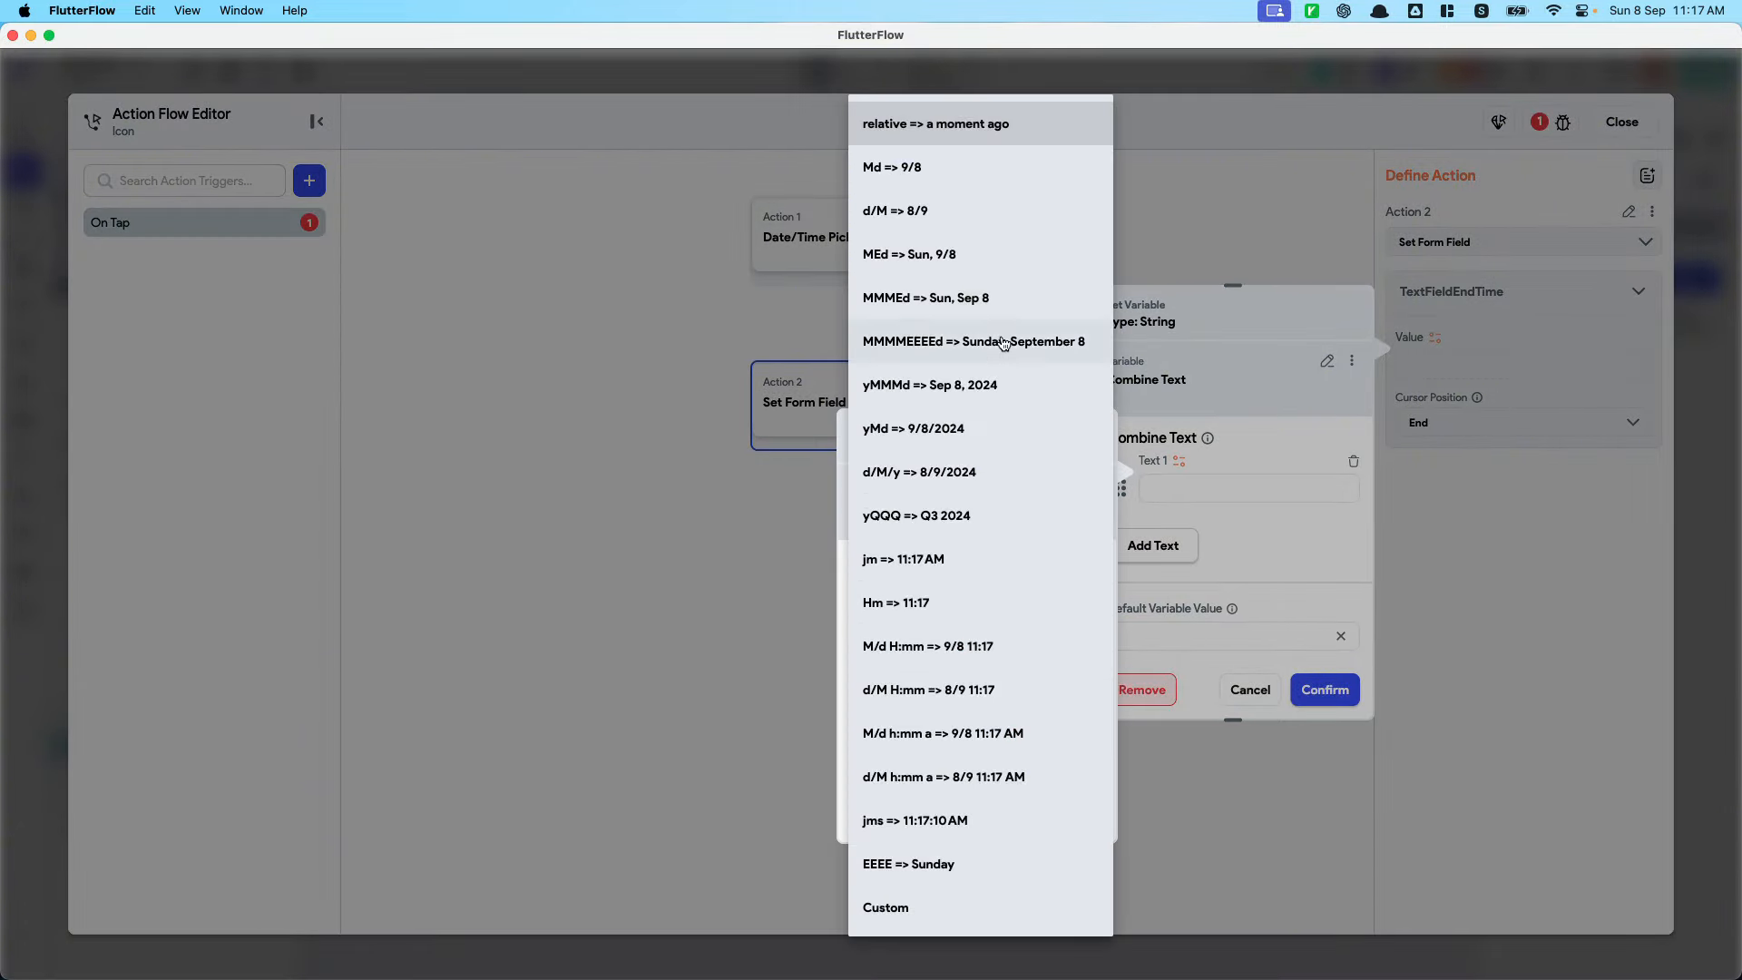
pyautogui.click(998, 384)
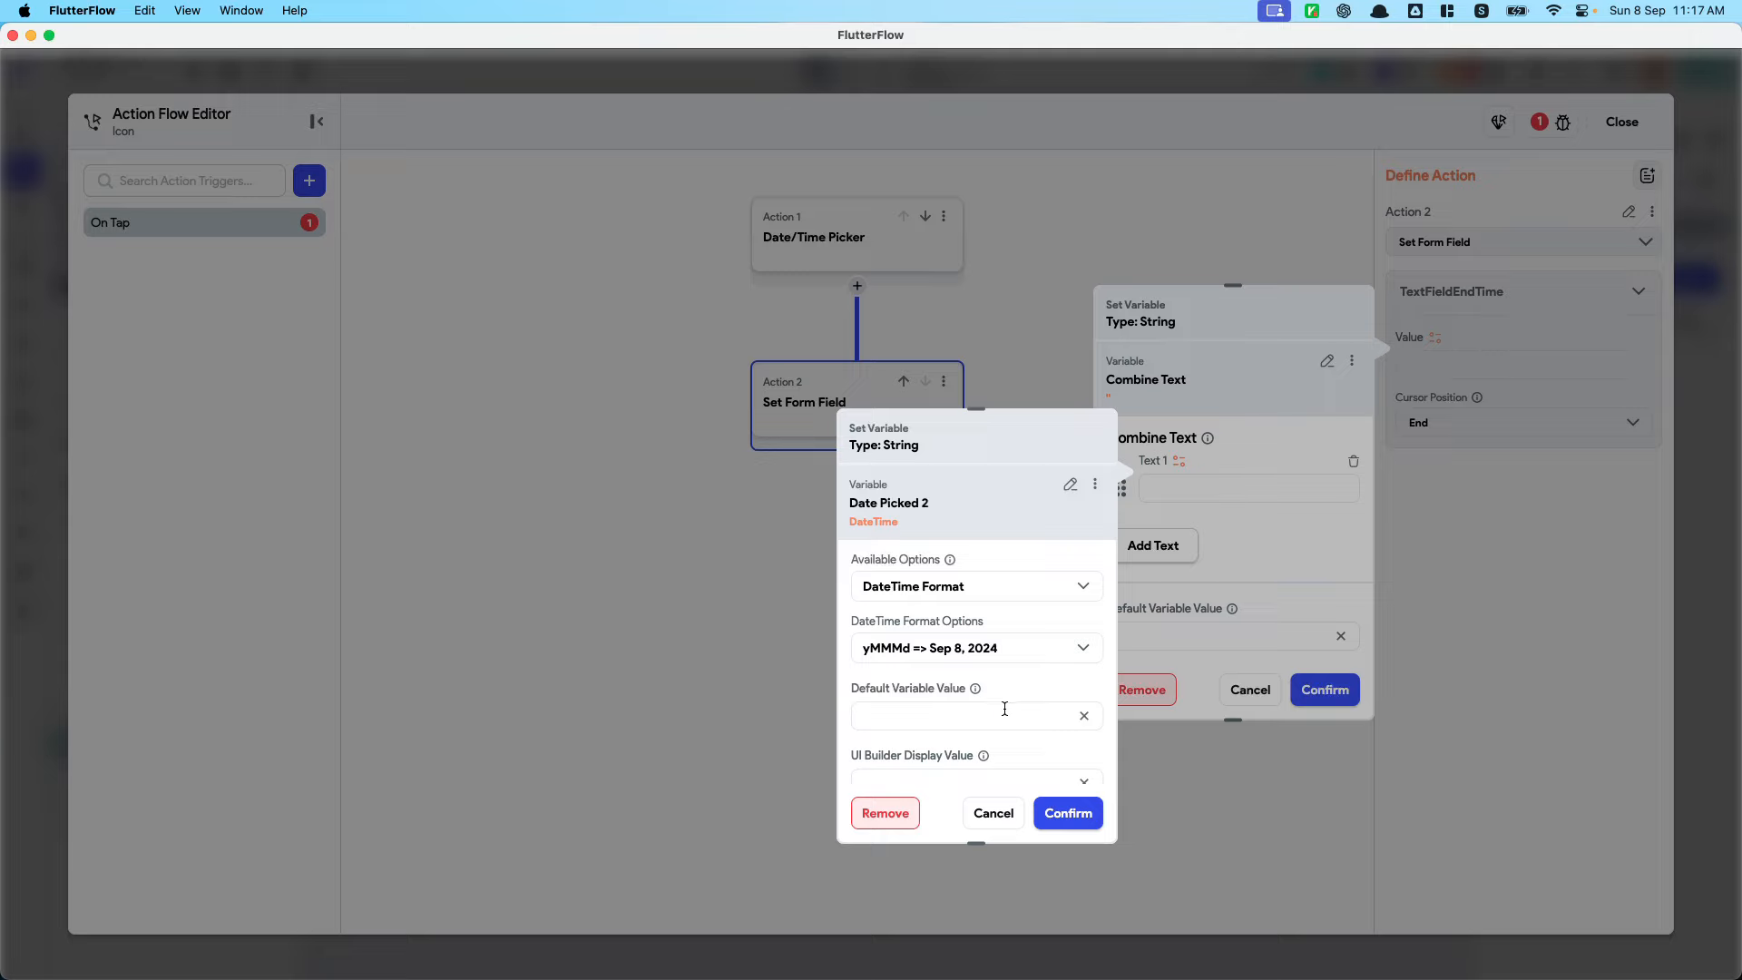
pyautogui.click(1075, 810)
# Add two more text entries, set Text 3 to Date Picked 2 in the jm DateTime Format, and save the action
pyautogui.click(1172, 573)
pyautogui.click(1175, 624)
pyautogui.click(1177, 603)
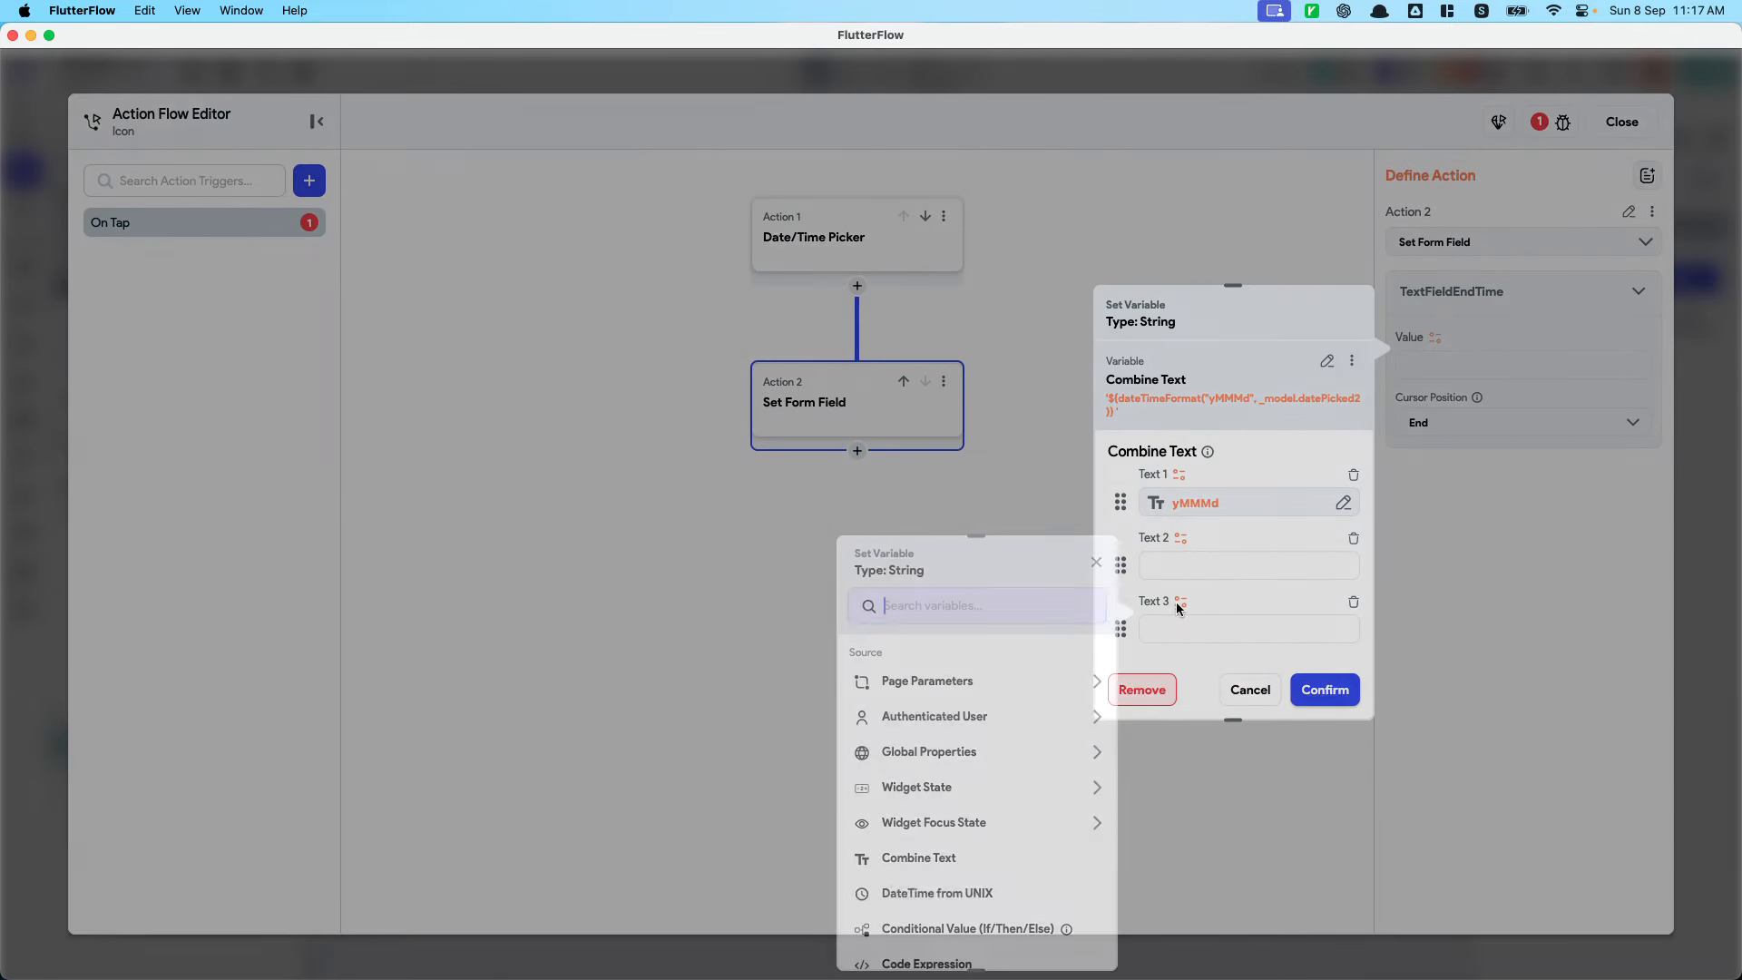
pyautogui.write('date')
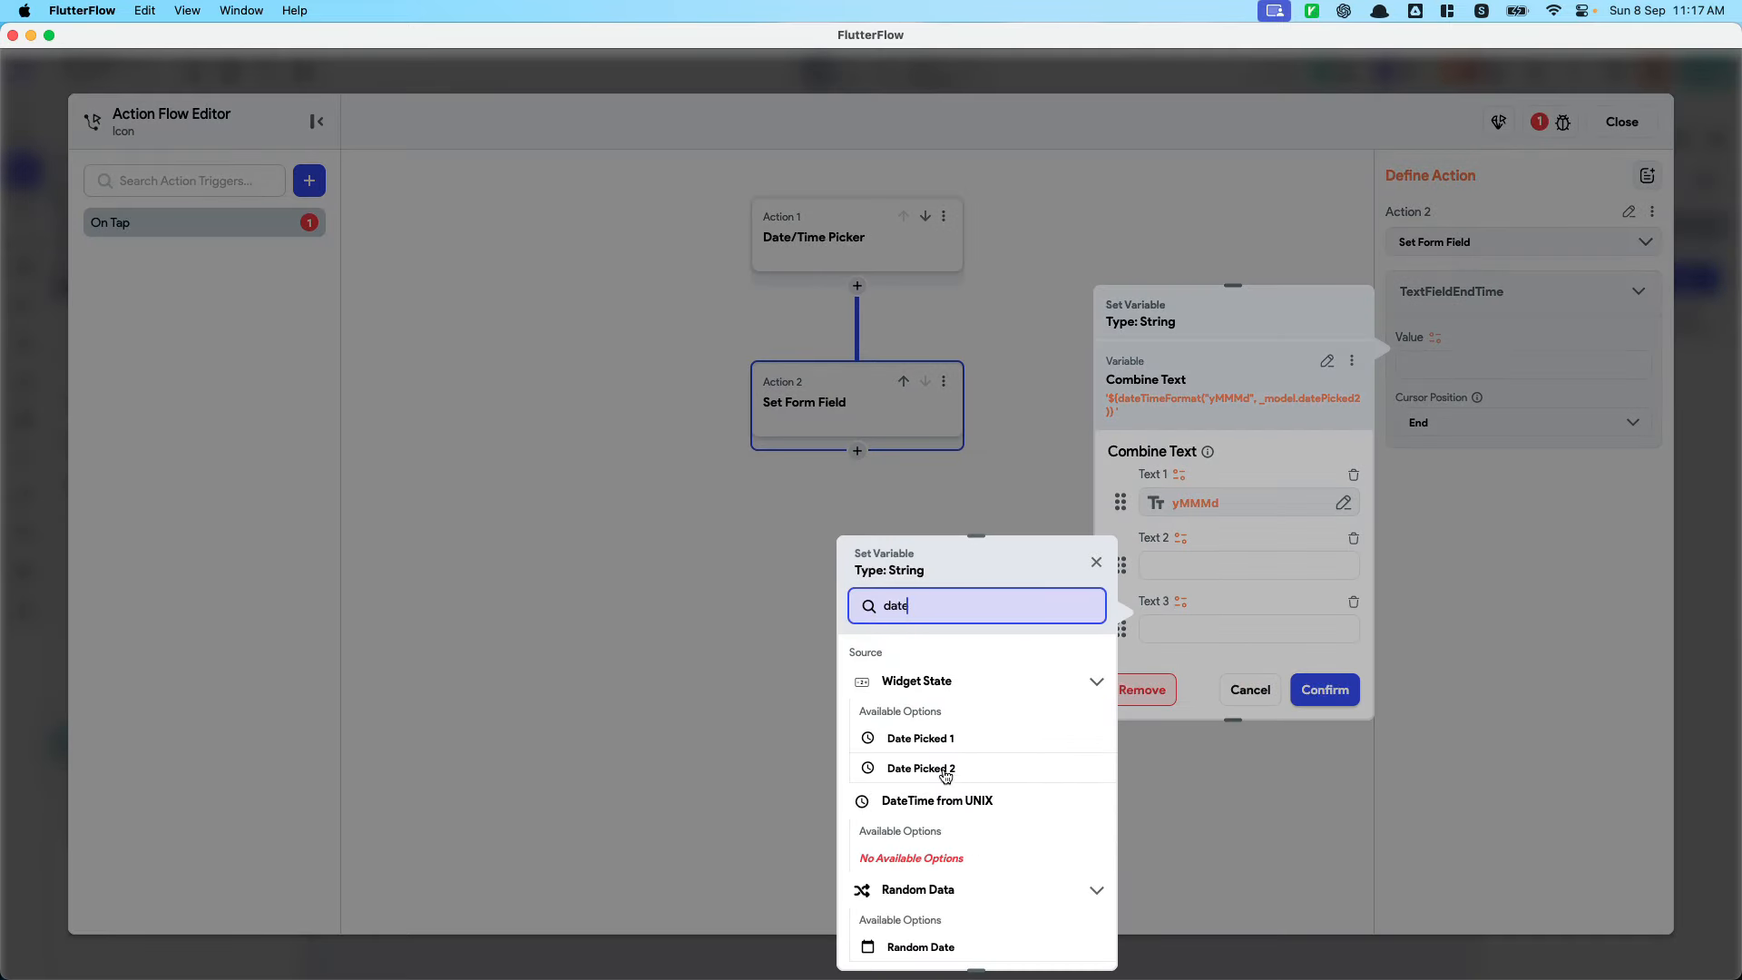
pyautogui.click(945, 770)
pyautogui.click(953, 726)
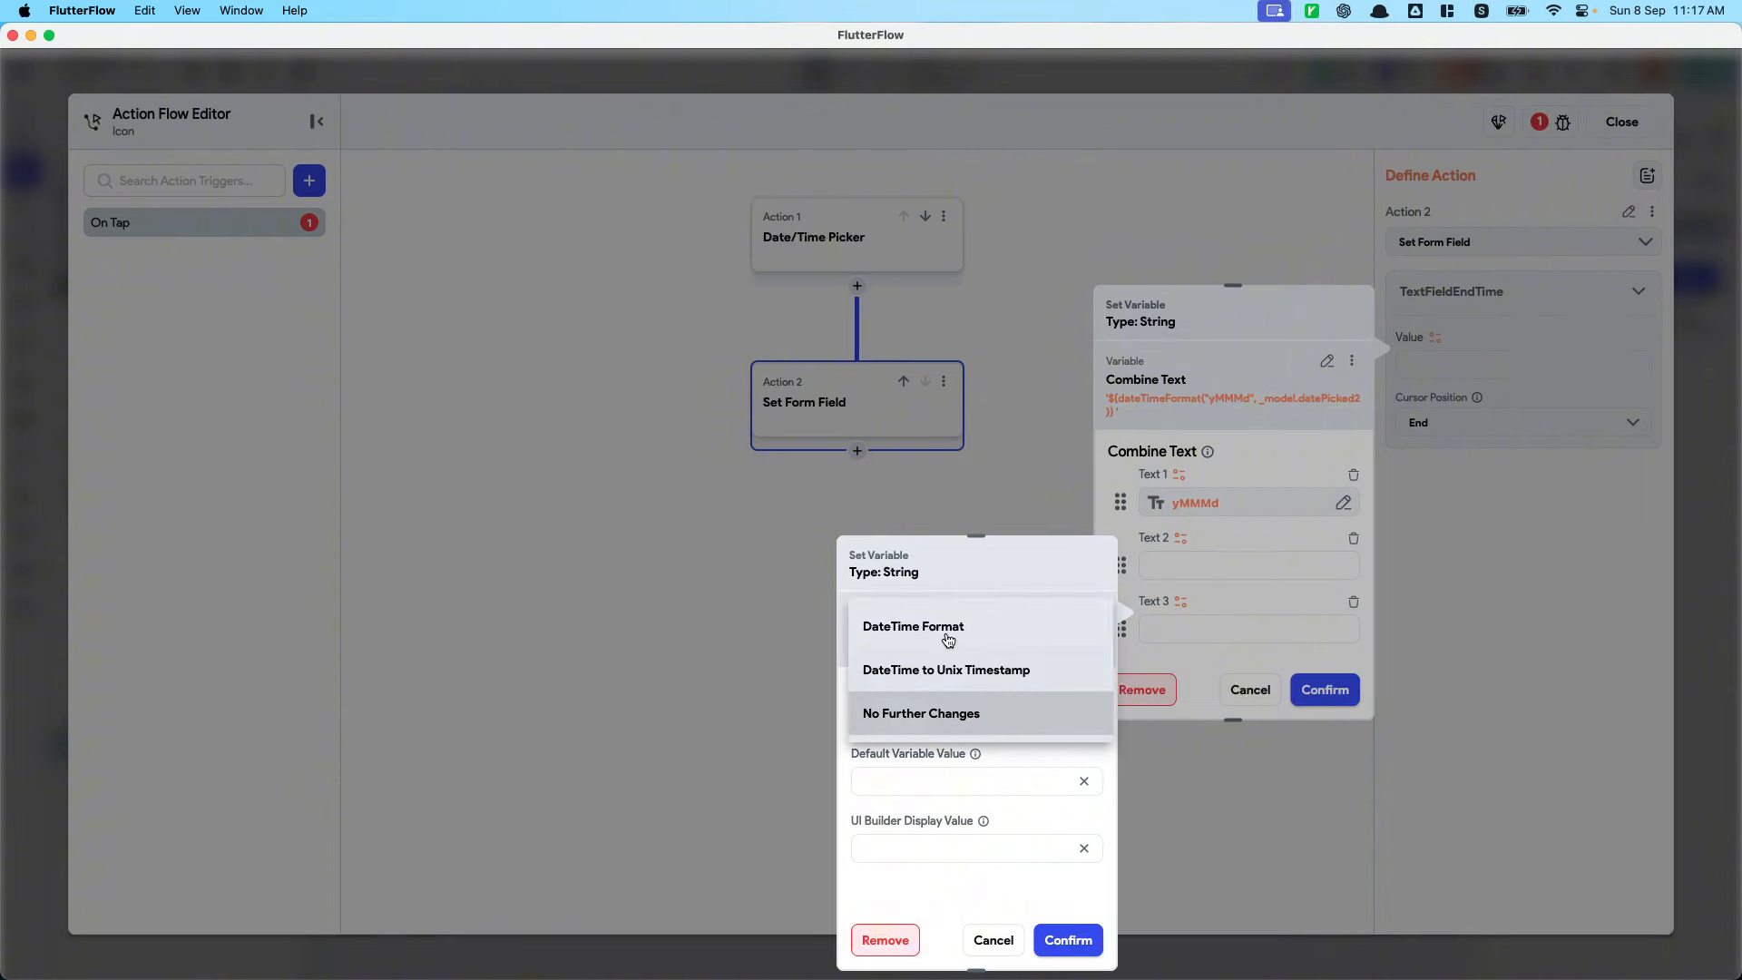
pyautogui.click(894, 624)
pyautogui.click(948, 785)
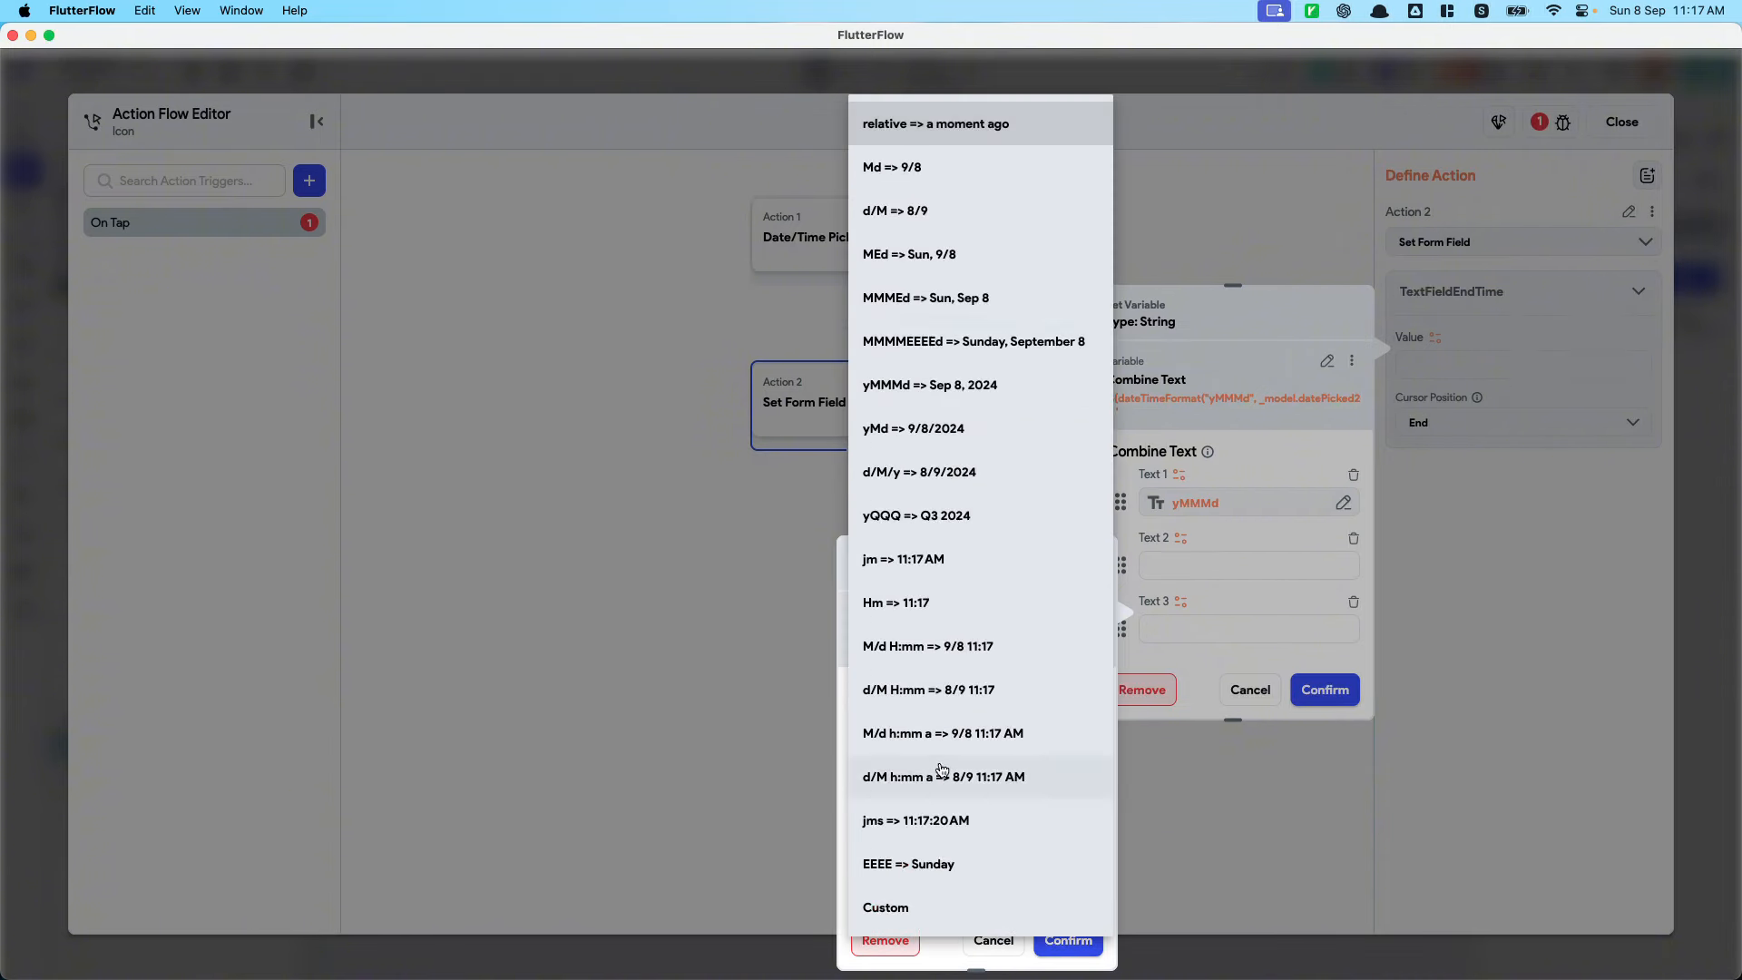
pyautogui.click(902, 564)
pyautogui.click(1070, 943)
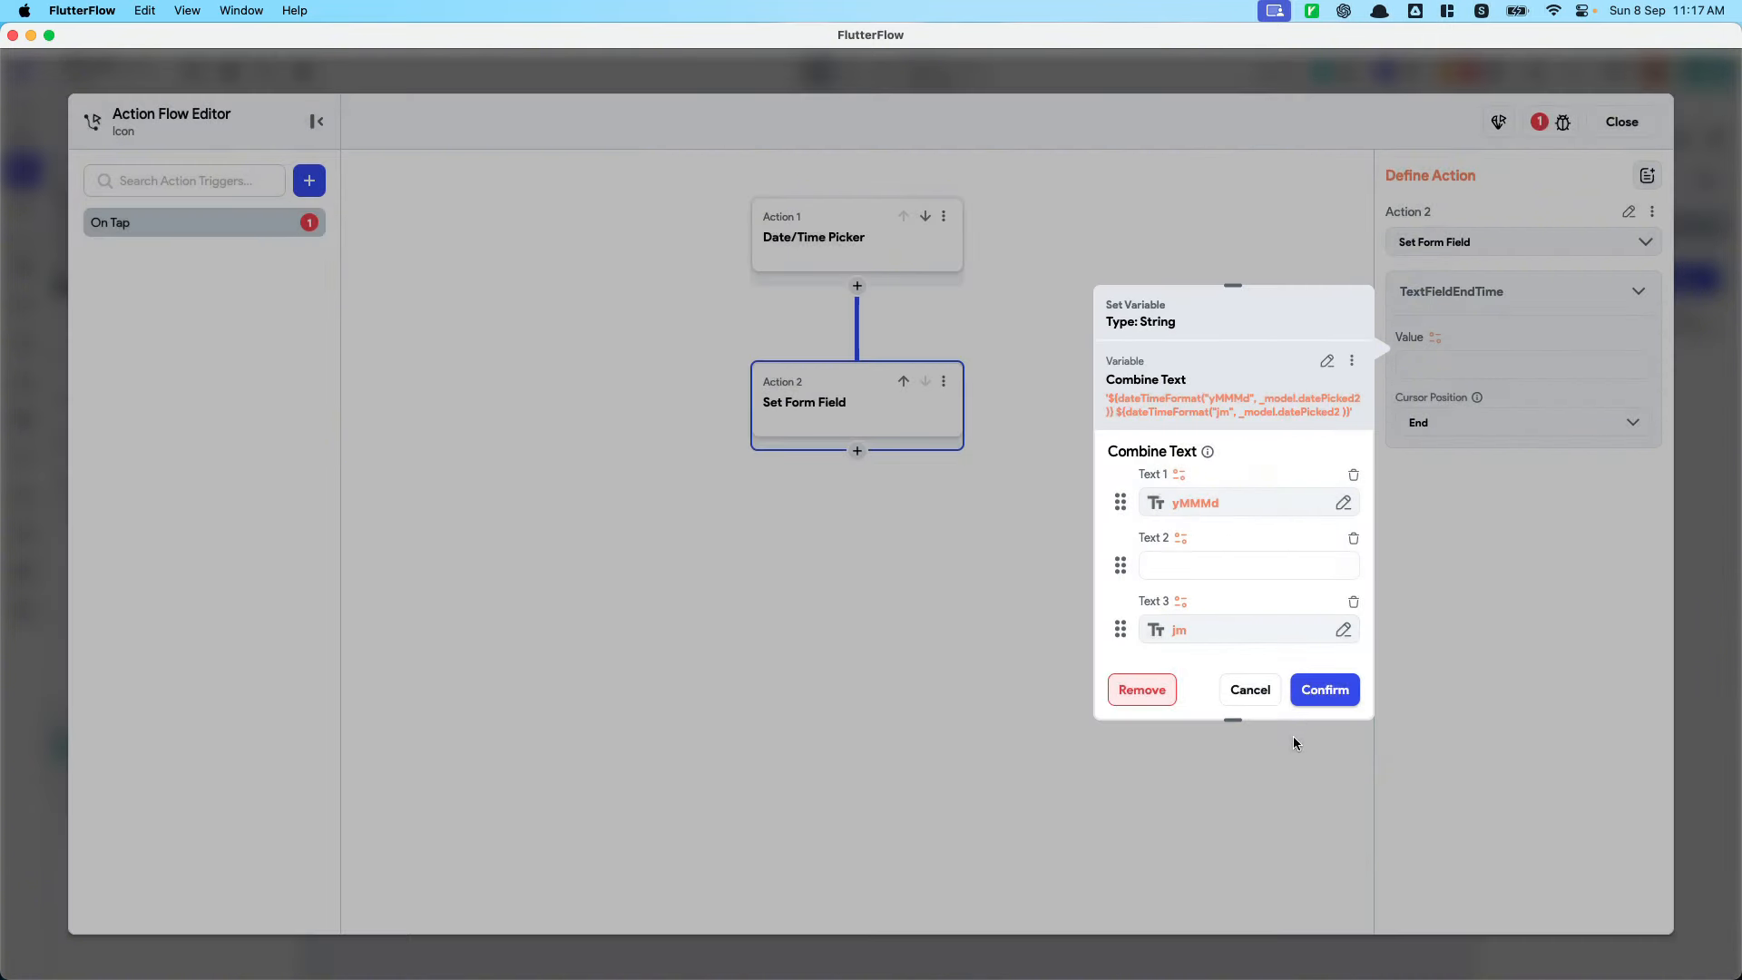
pyautogui.click(1325, 691)
pyautogui.click(1622, 121)
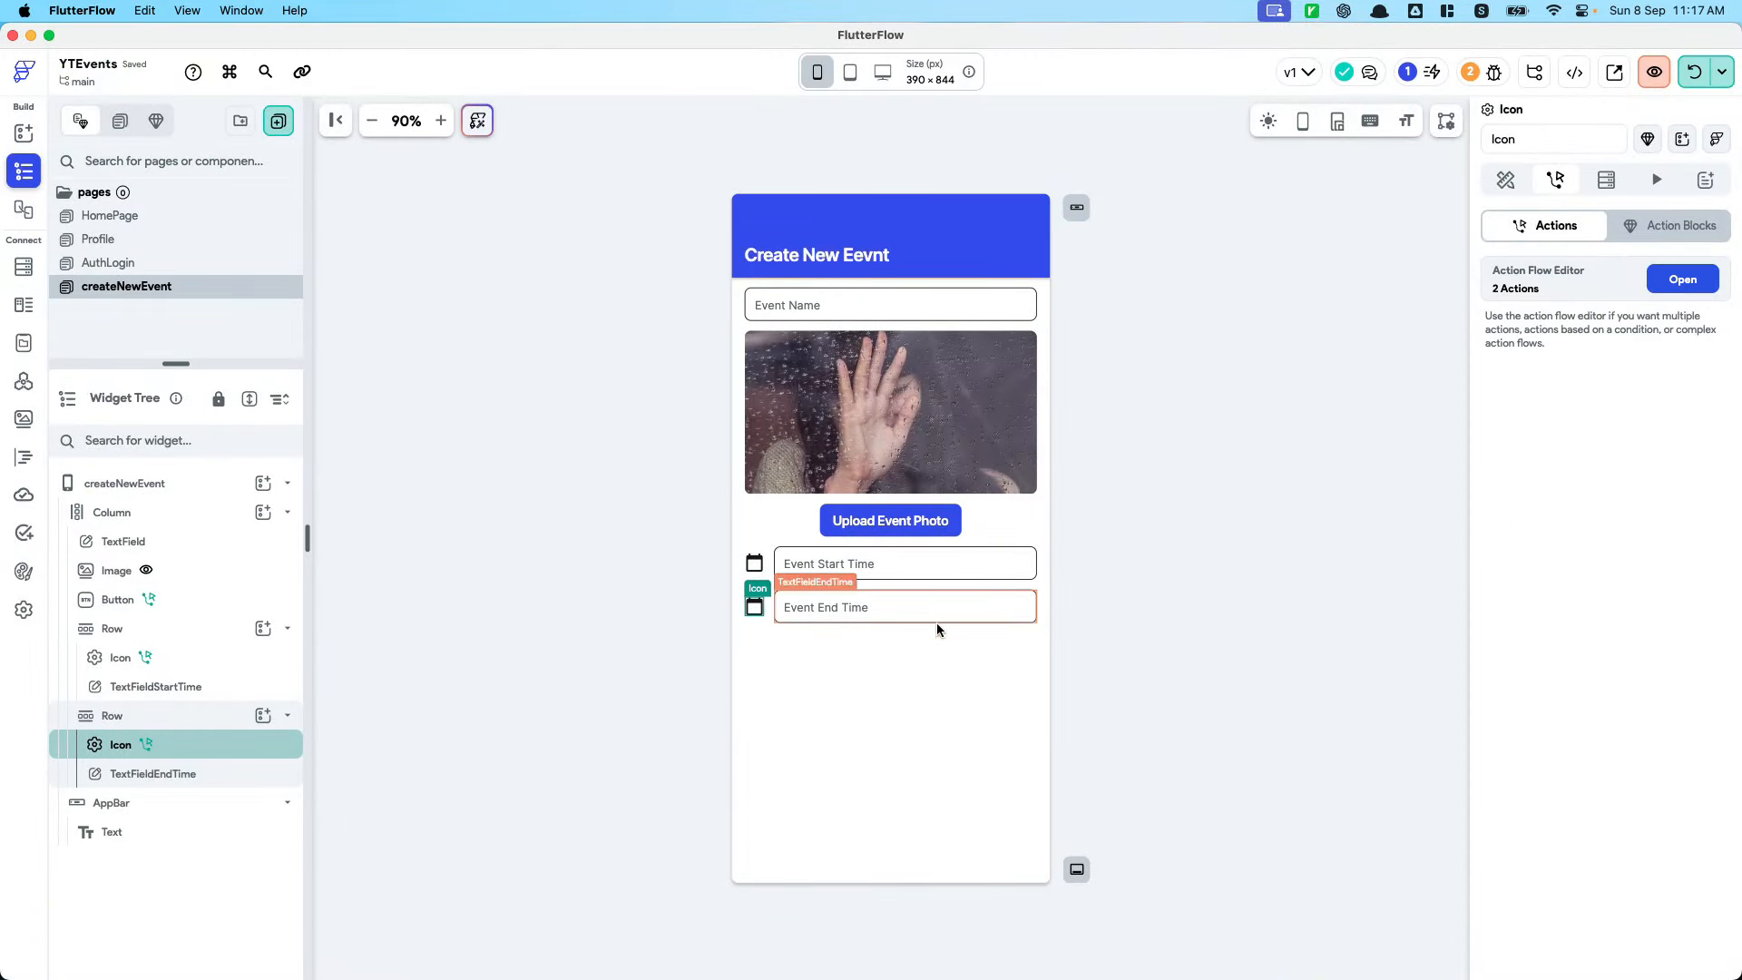
# Copy the Event Name text field and paste it into the page's Column
pyautogui.click(909, 312)
pyautogui.press('cmd+c')
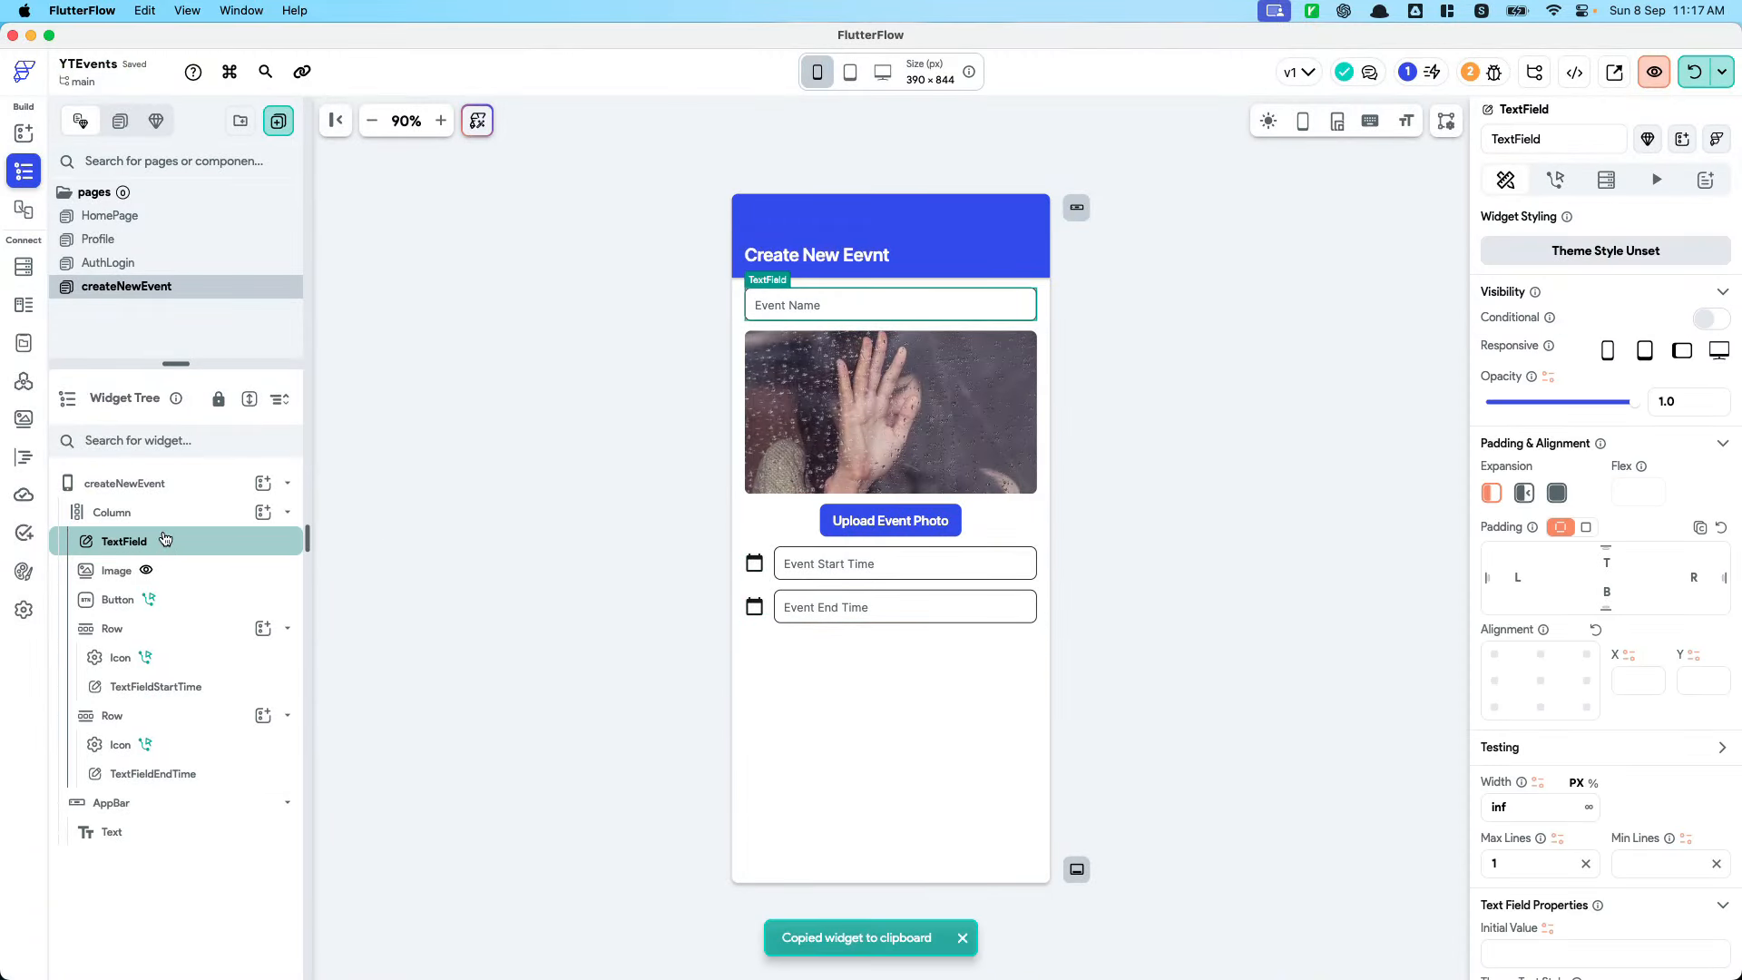
pyautogui.click(112, 511)
pyautogui.press('cmd+v')
# Set the keyboard type of the pasted text field to Number (with decimal)
pyautogui.click(968, 661)
pyautogui.scroll(-10, 1533, 745)
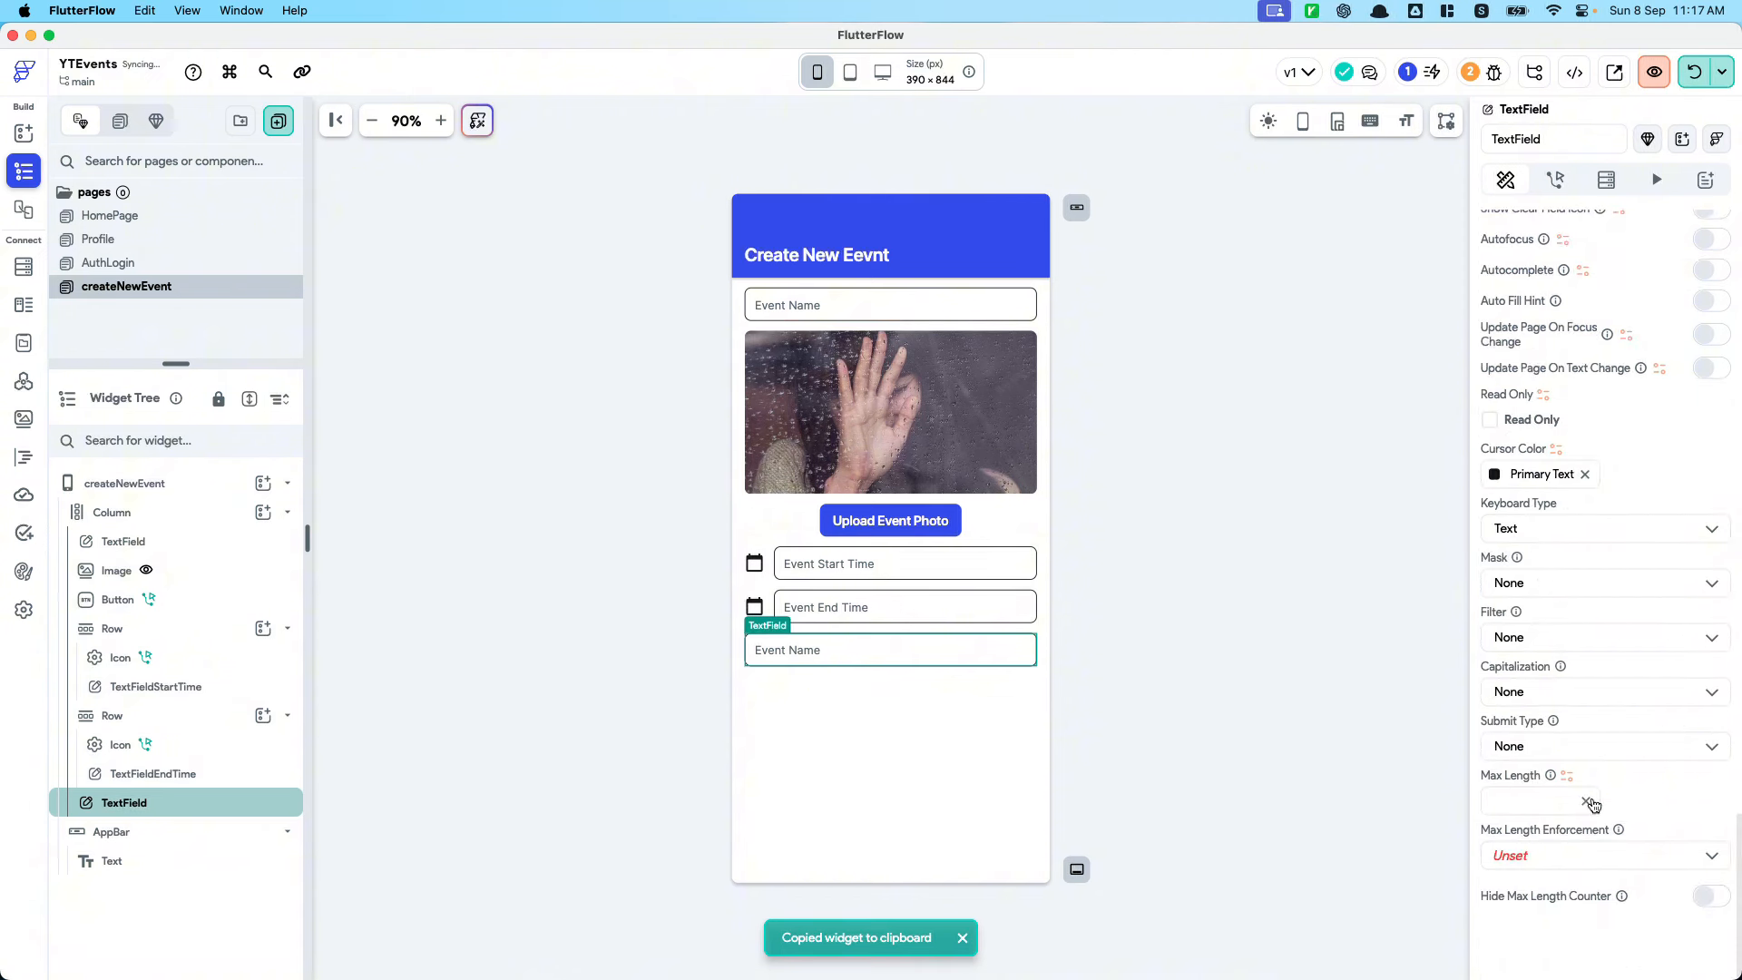
pyautogui.click(1564, 539)
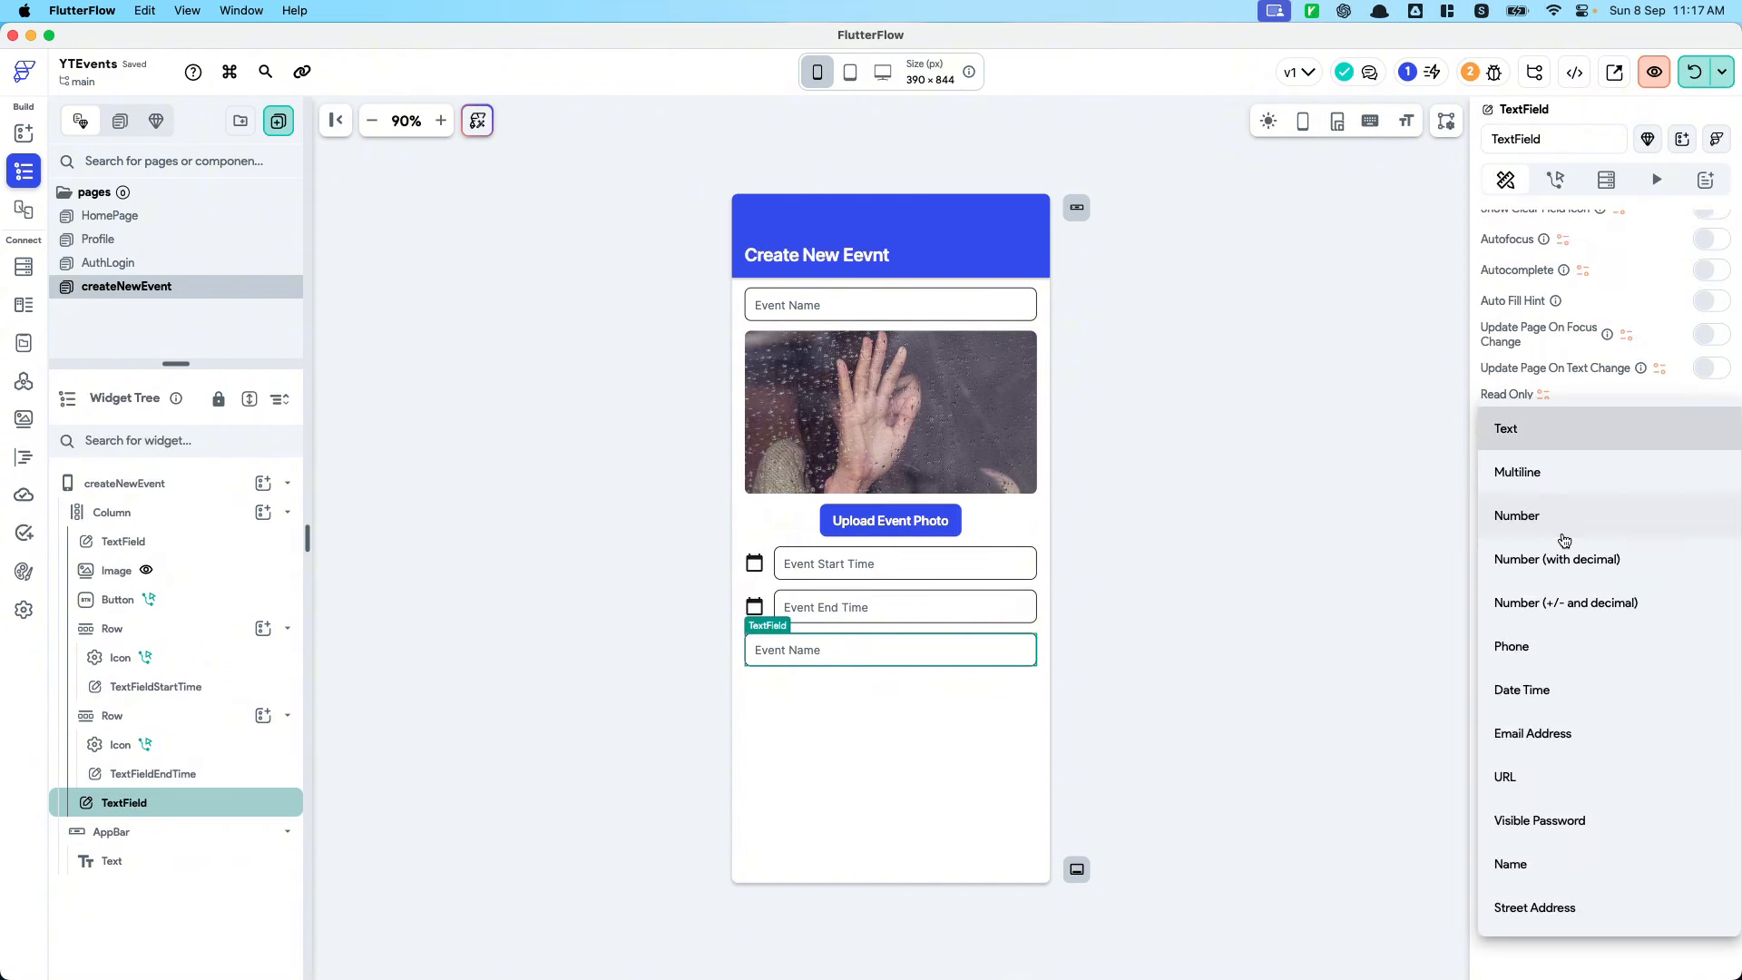
pyautogui.click(1560, 559)
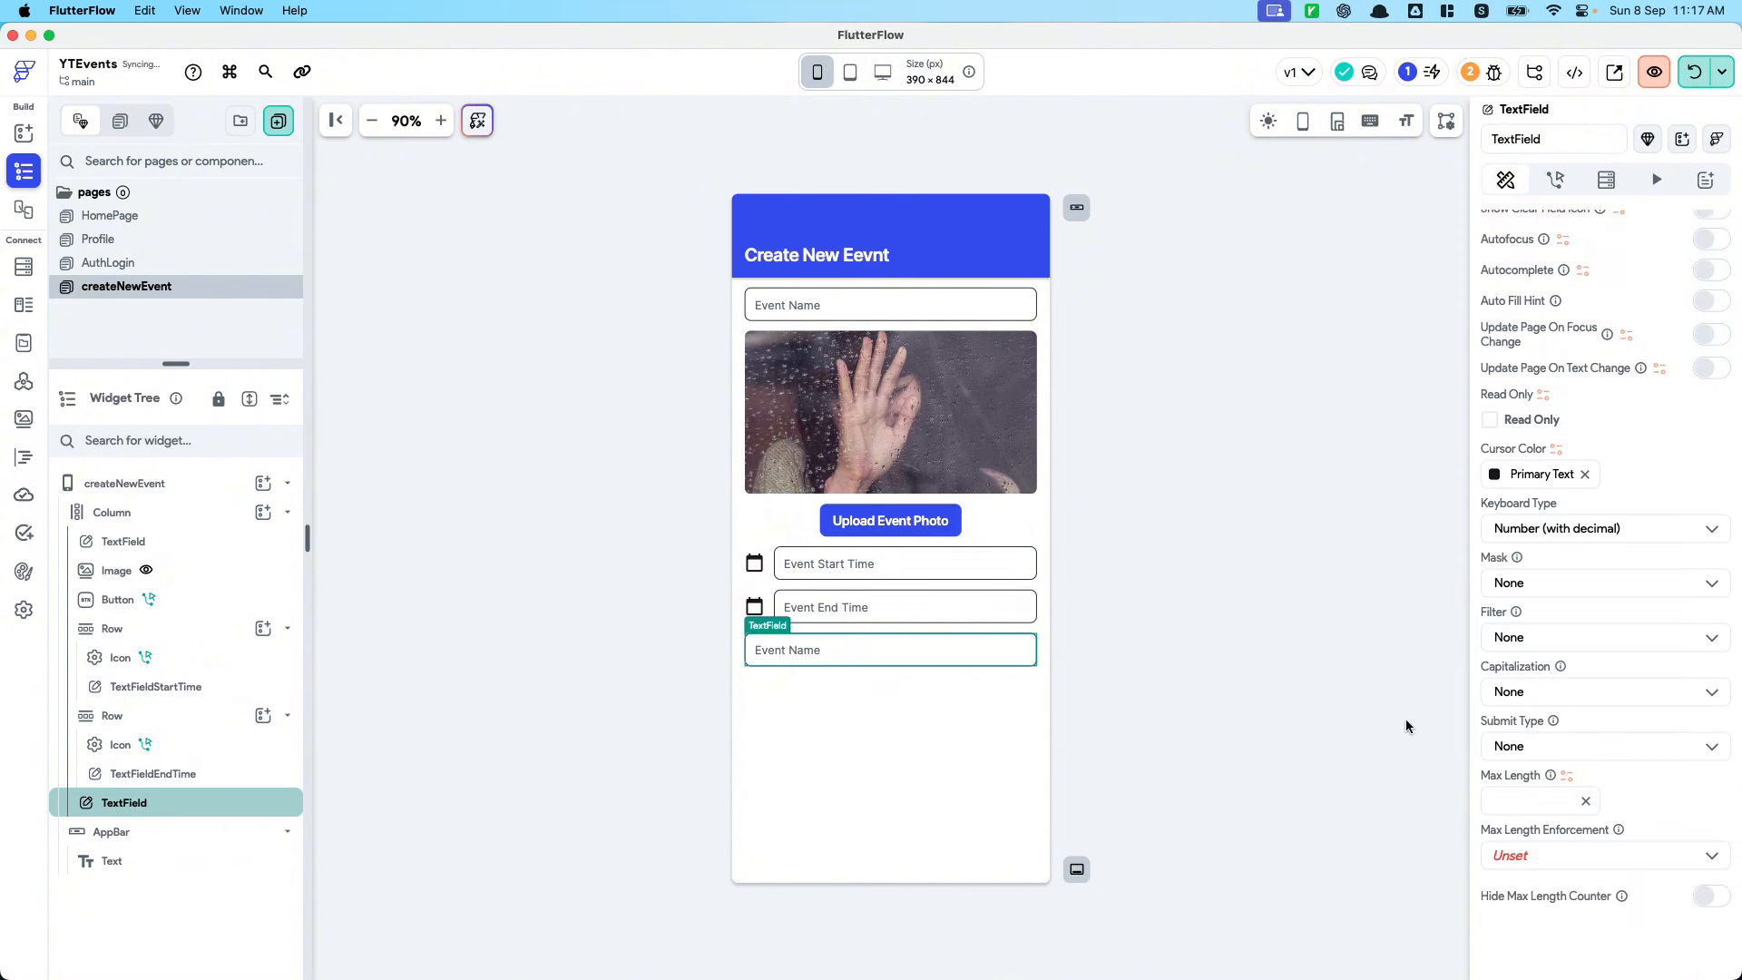
# Change the pasted text field's hint text to "Price per ticket"
pyautogui.scroll(10, 1616, 744)
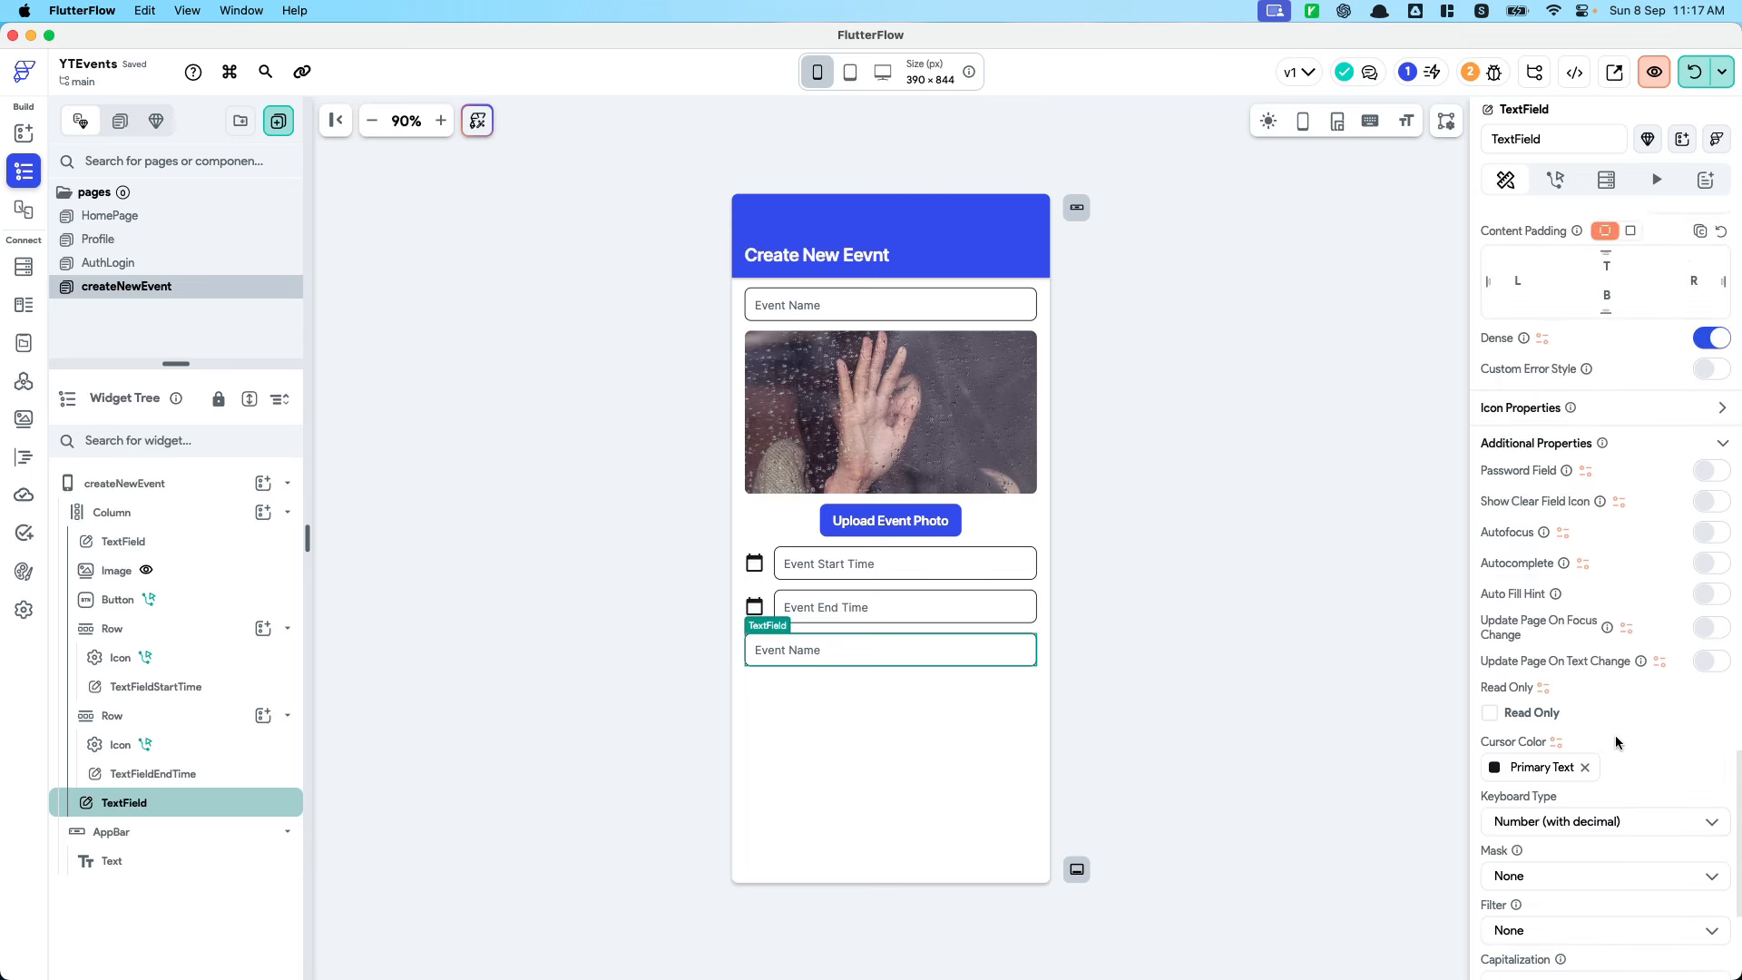
pyautogui.scroll(-5, 1616, 740)
pyautogui.scroll(5, 1616, 739)
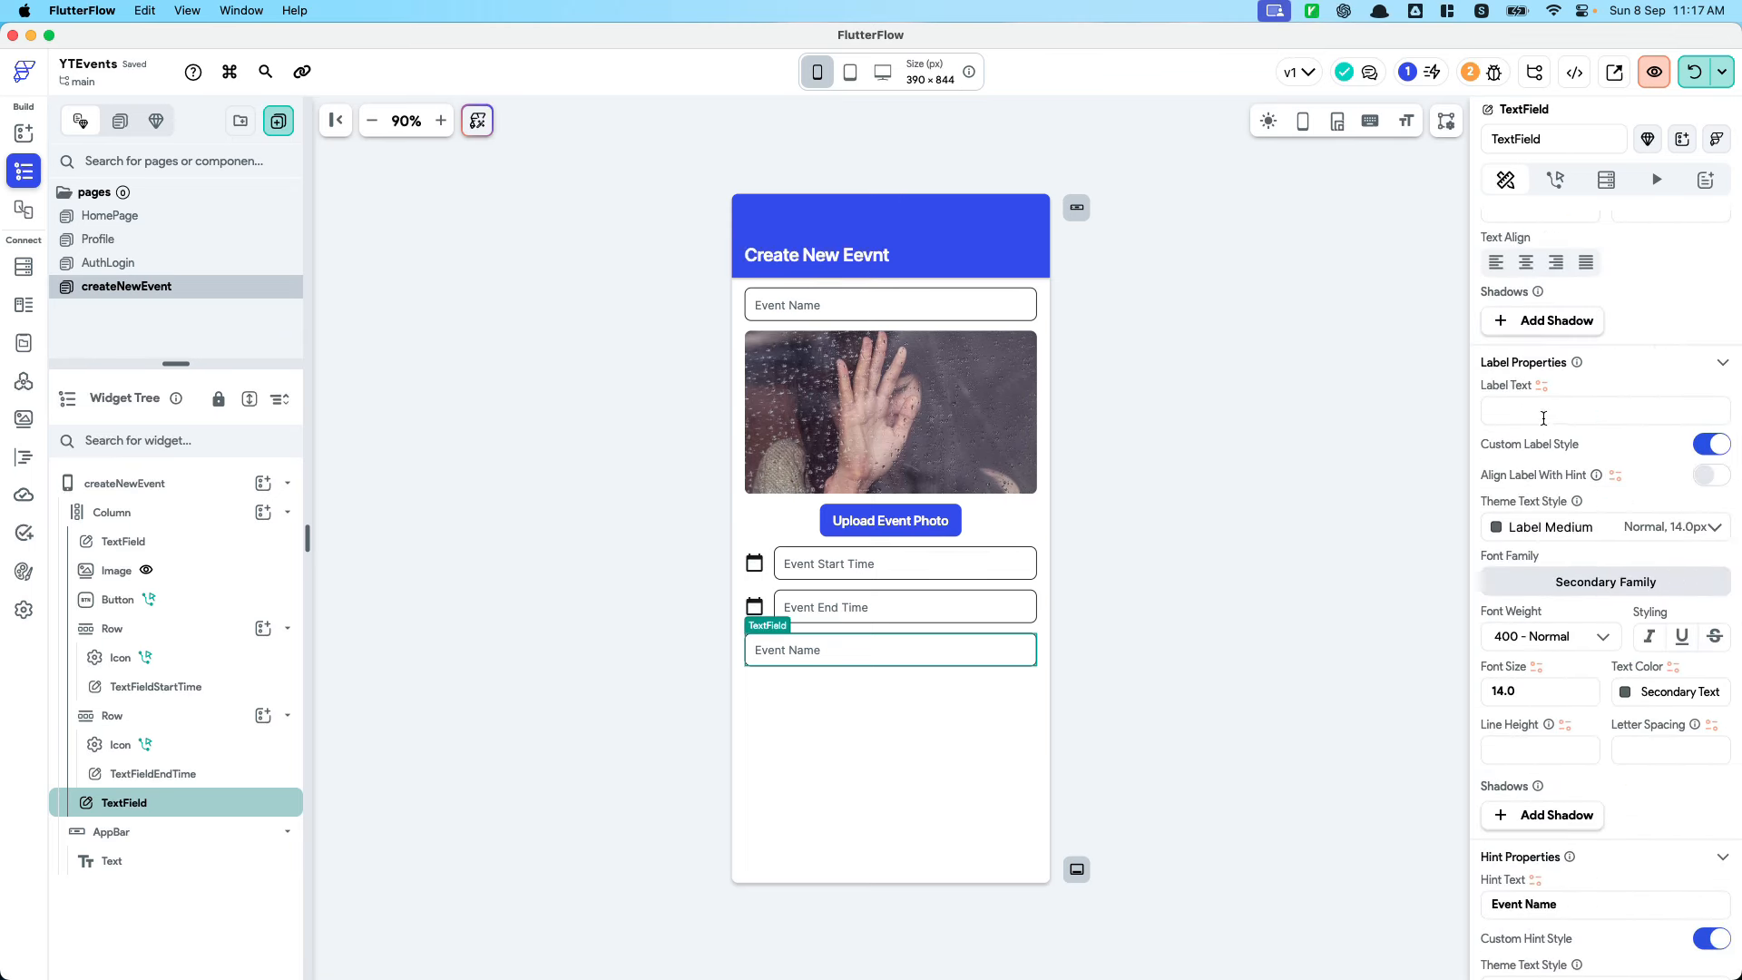
pyautogui.scroll(-3, 1593, 706)
pyautogui.tripleClick(1571, 613)
pyautogui.write('Pr')
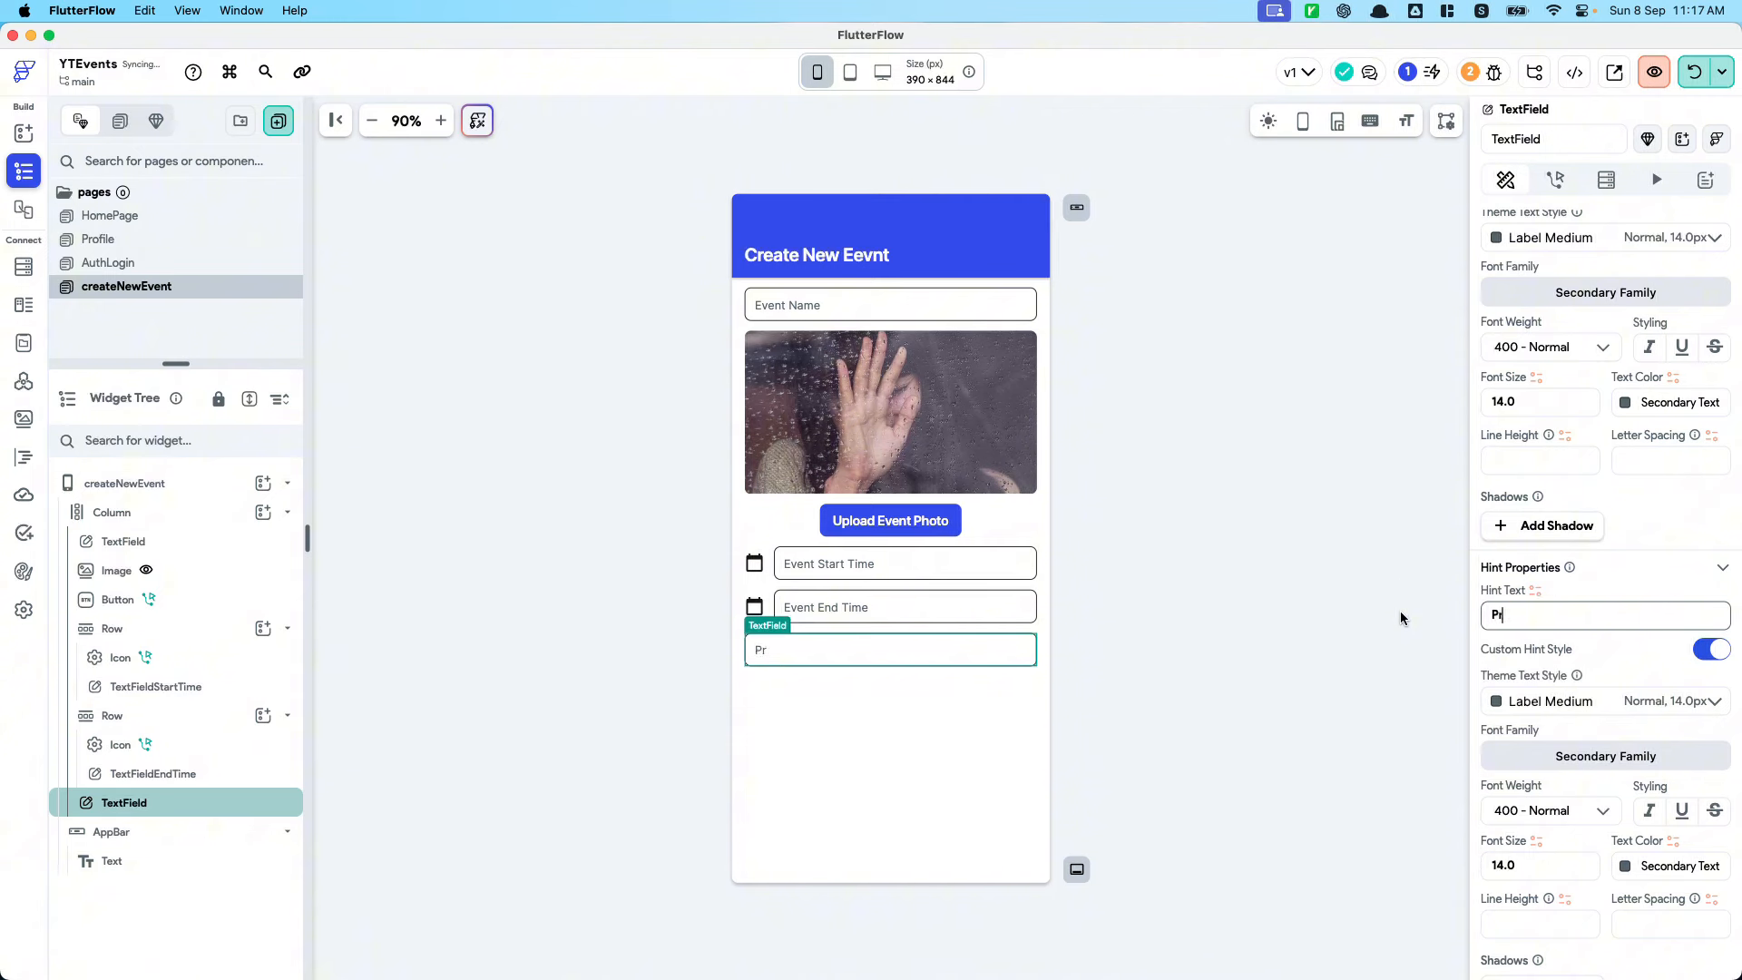
pyautogui.write('ice per ticket')
pyautogui.click(1321, 645)
pyautogui.click(927, 655)
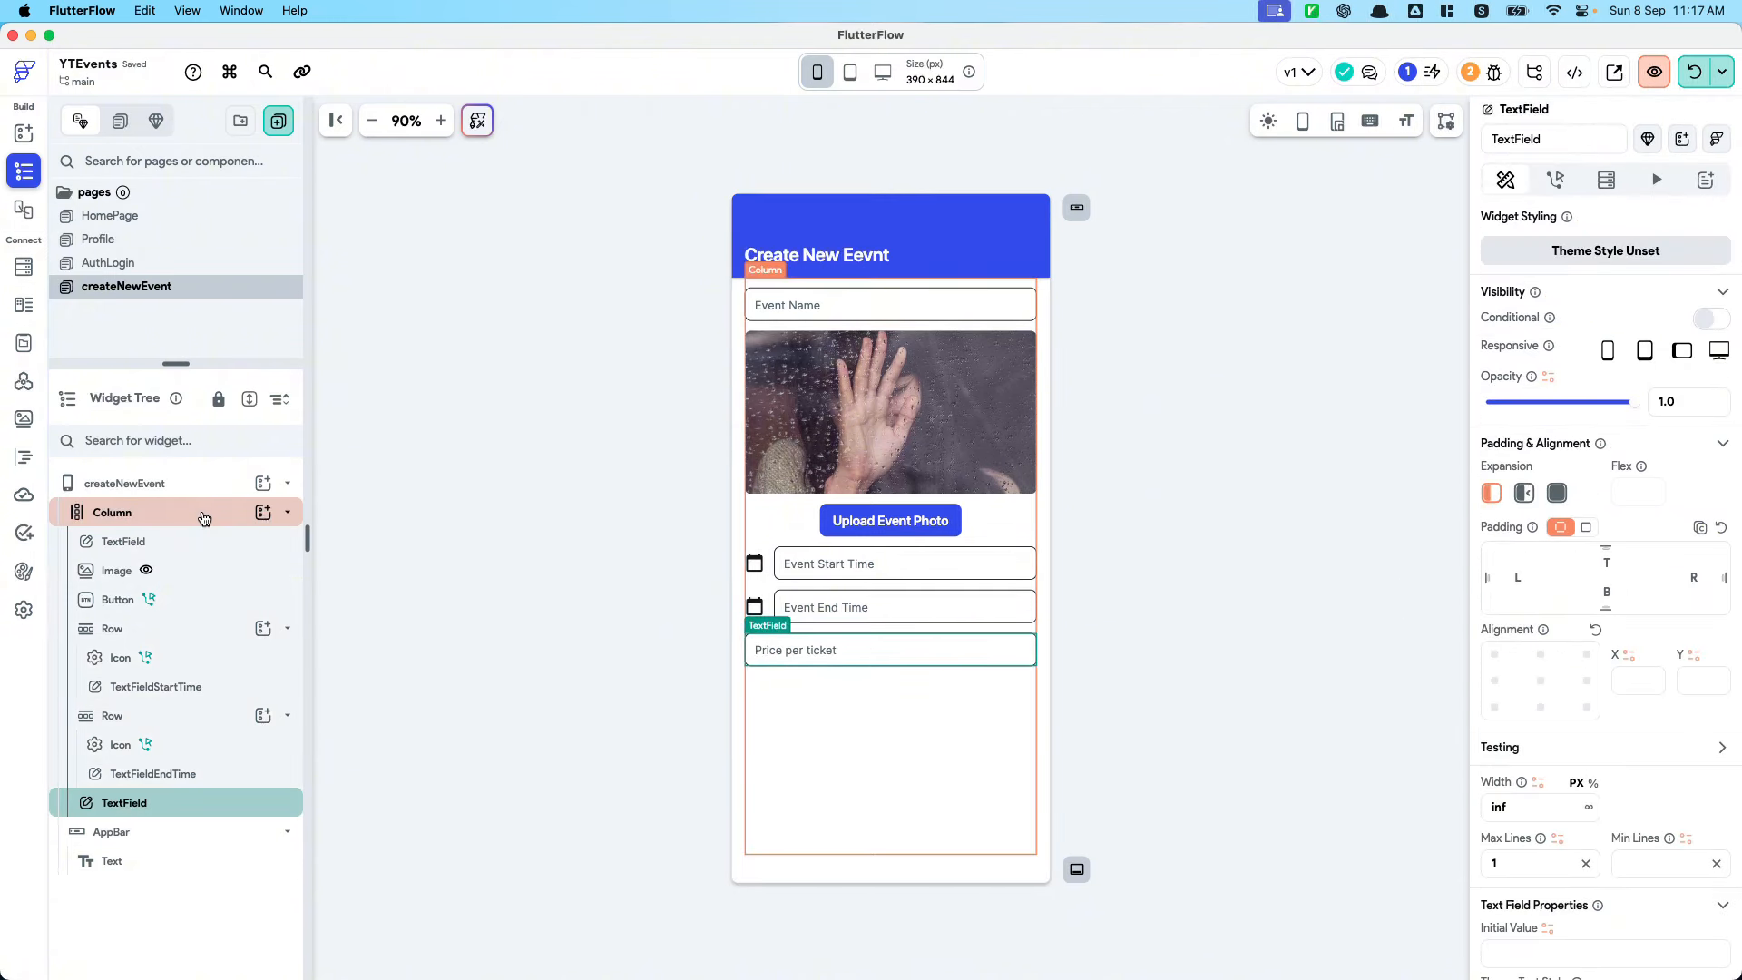
# Add a PlacePicker widget to the Column
pyautogui.click(204, 513)
pyautogui.click(262, 514)
pyautogui.write('plaepi')
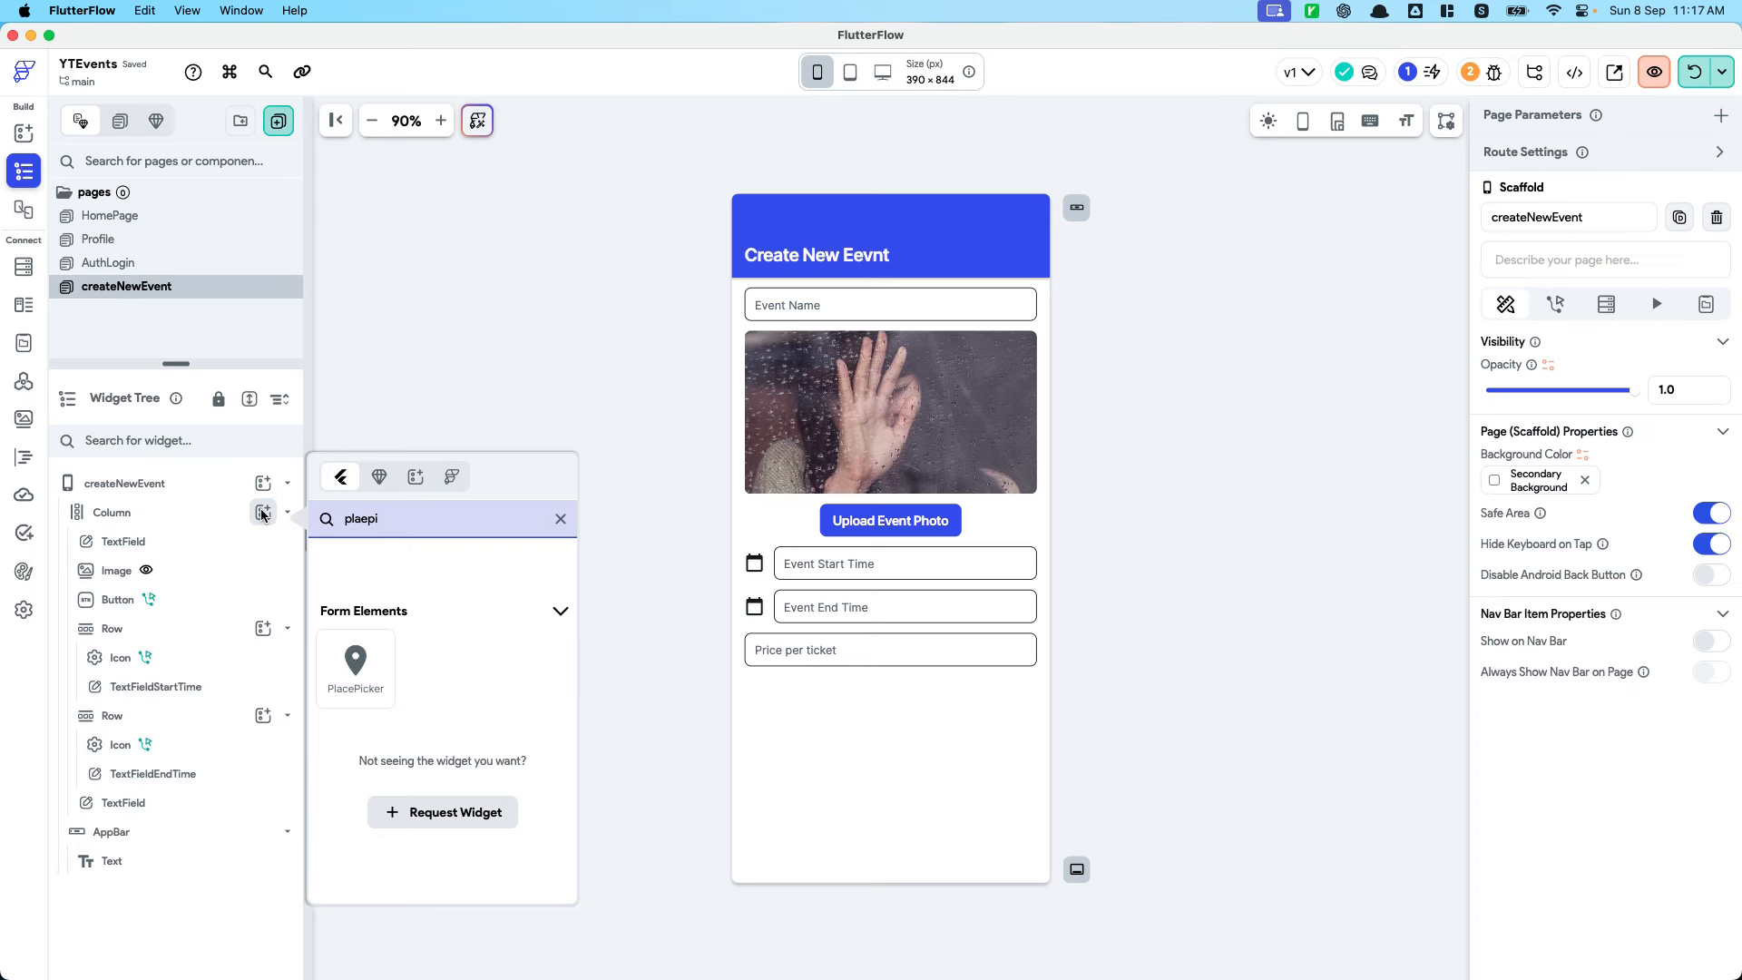
pyautogui.click(356, 666)
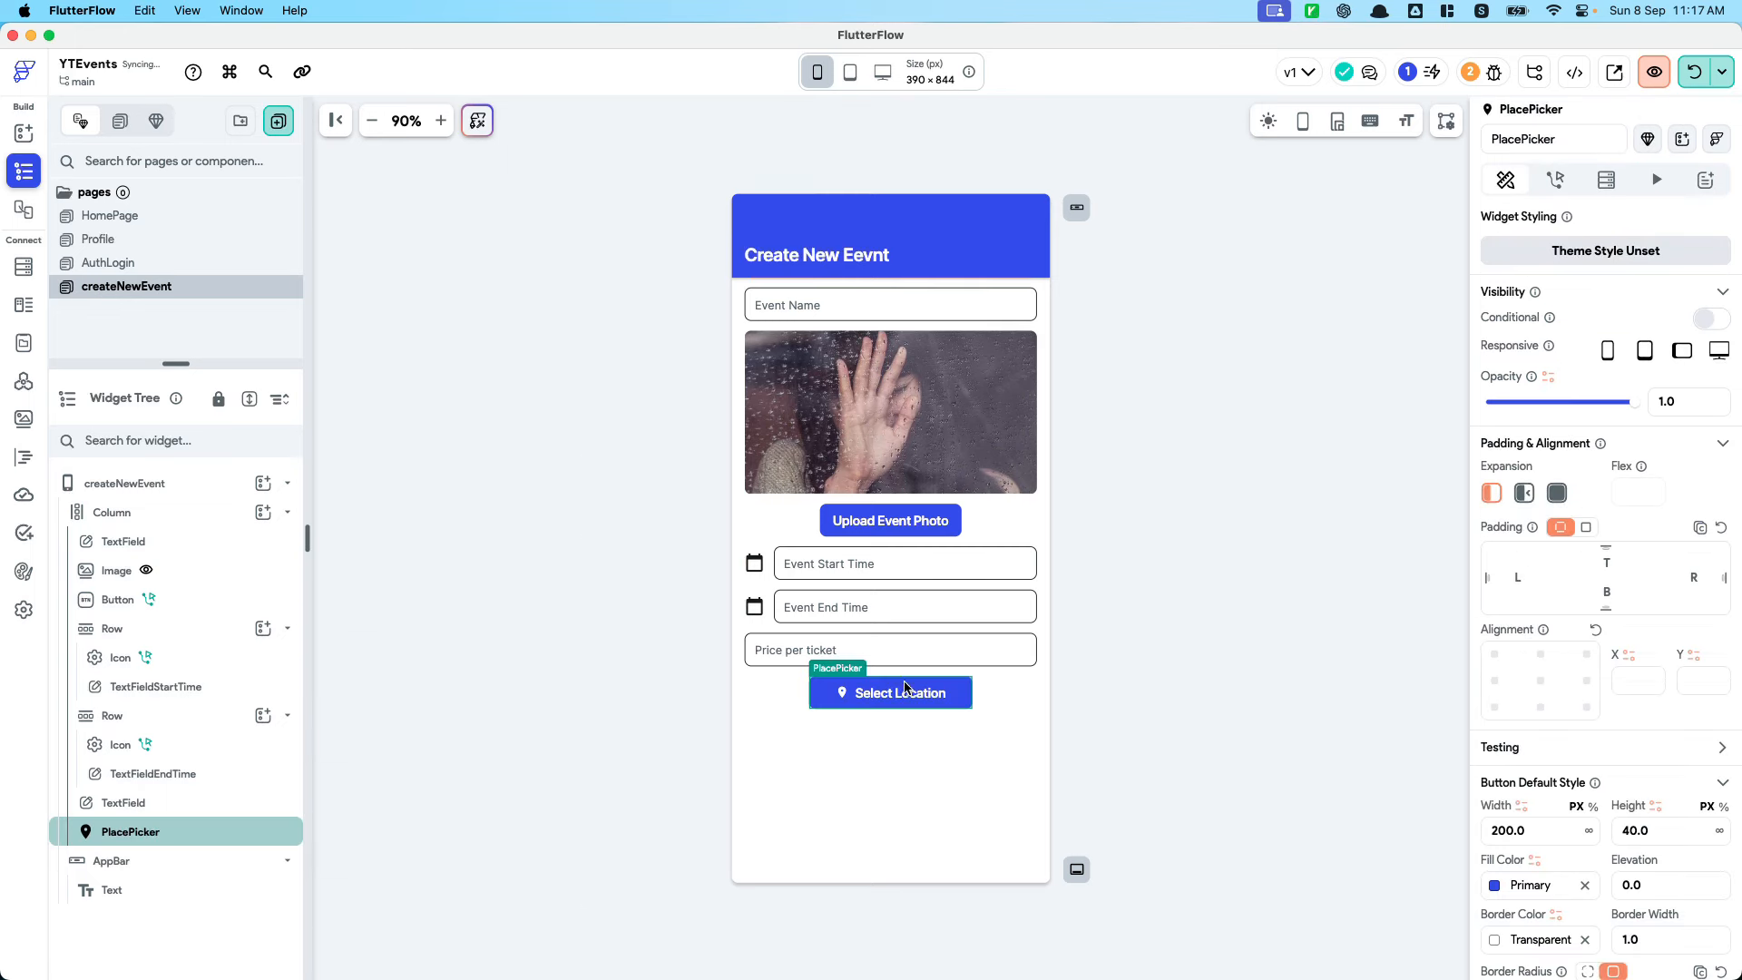
# Set the PlacePicker button's width to infinite
pyautogui.click(1587, 832)
pyautogui.scroll(-10, 1590, 840)
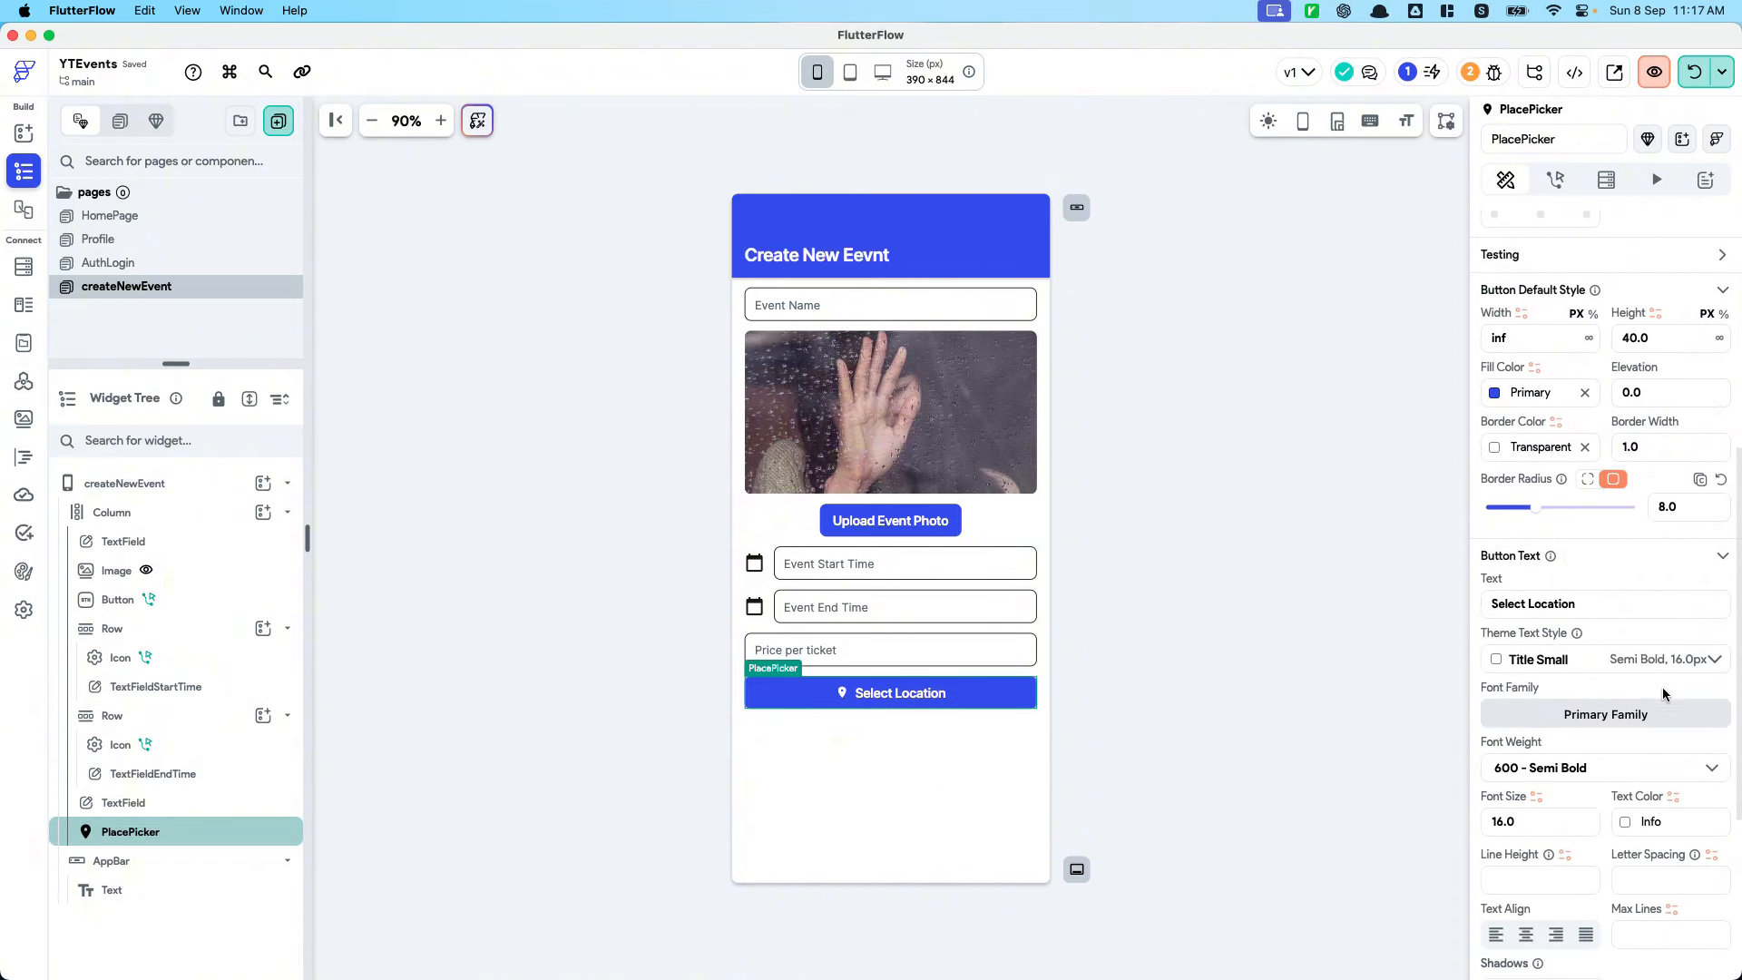
pyautogui.scroll(-5, 1665, 694)
pyautogui.scroll(15, 1650, 759)
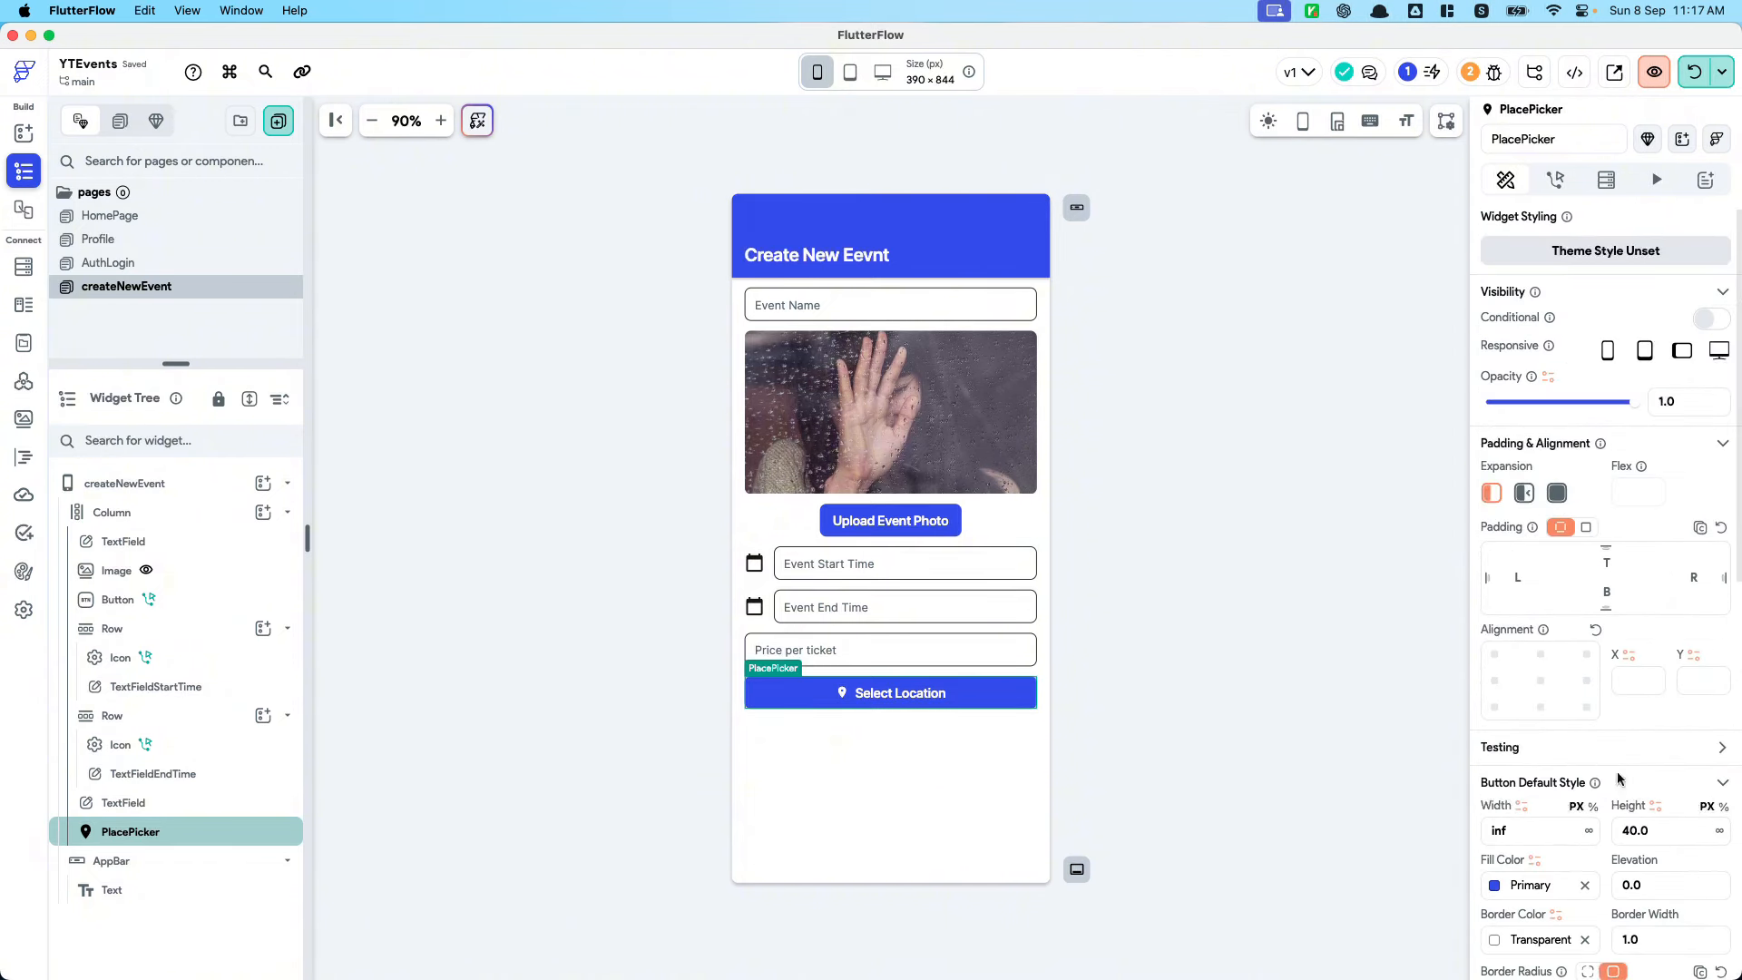
# Add a Button widget to the Column below the PlacePicker and give it a top padding of 20
pyautogui.click(262, 511)
pyautogui.write('button')
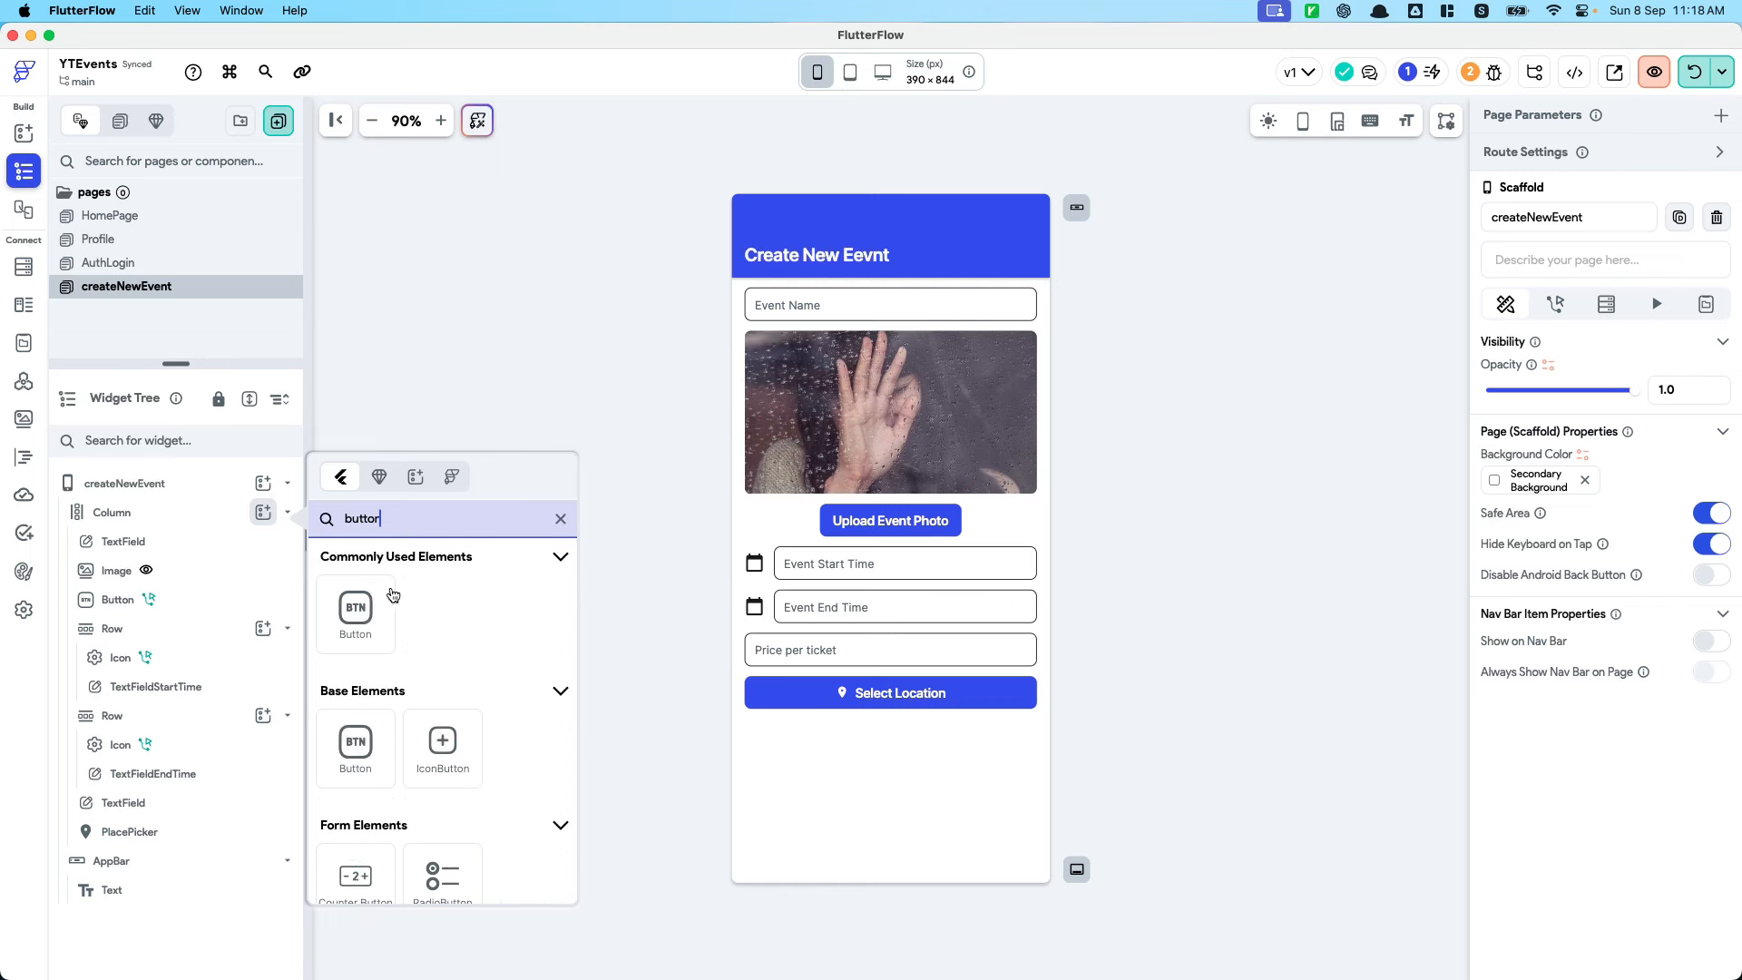
pyautogui.click(392, 595)
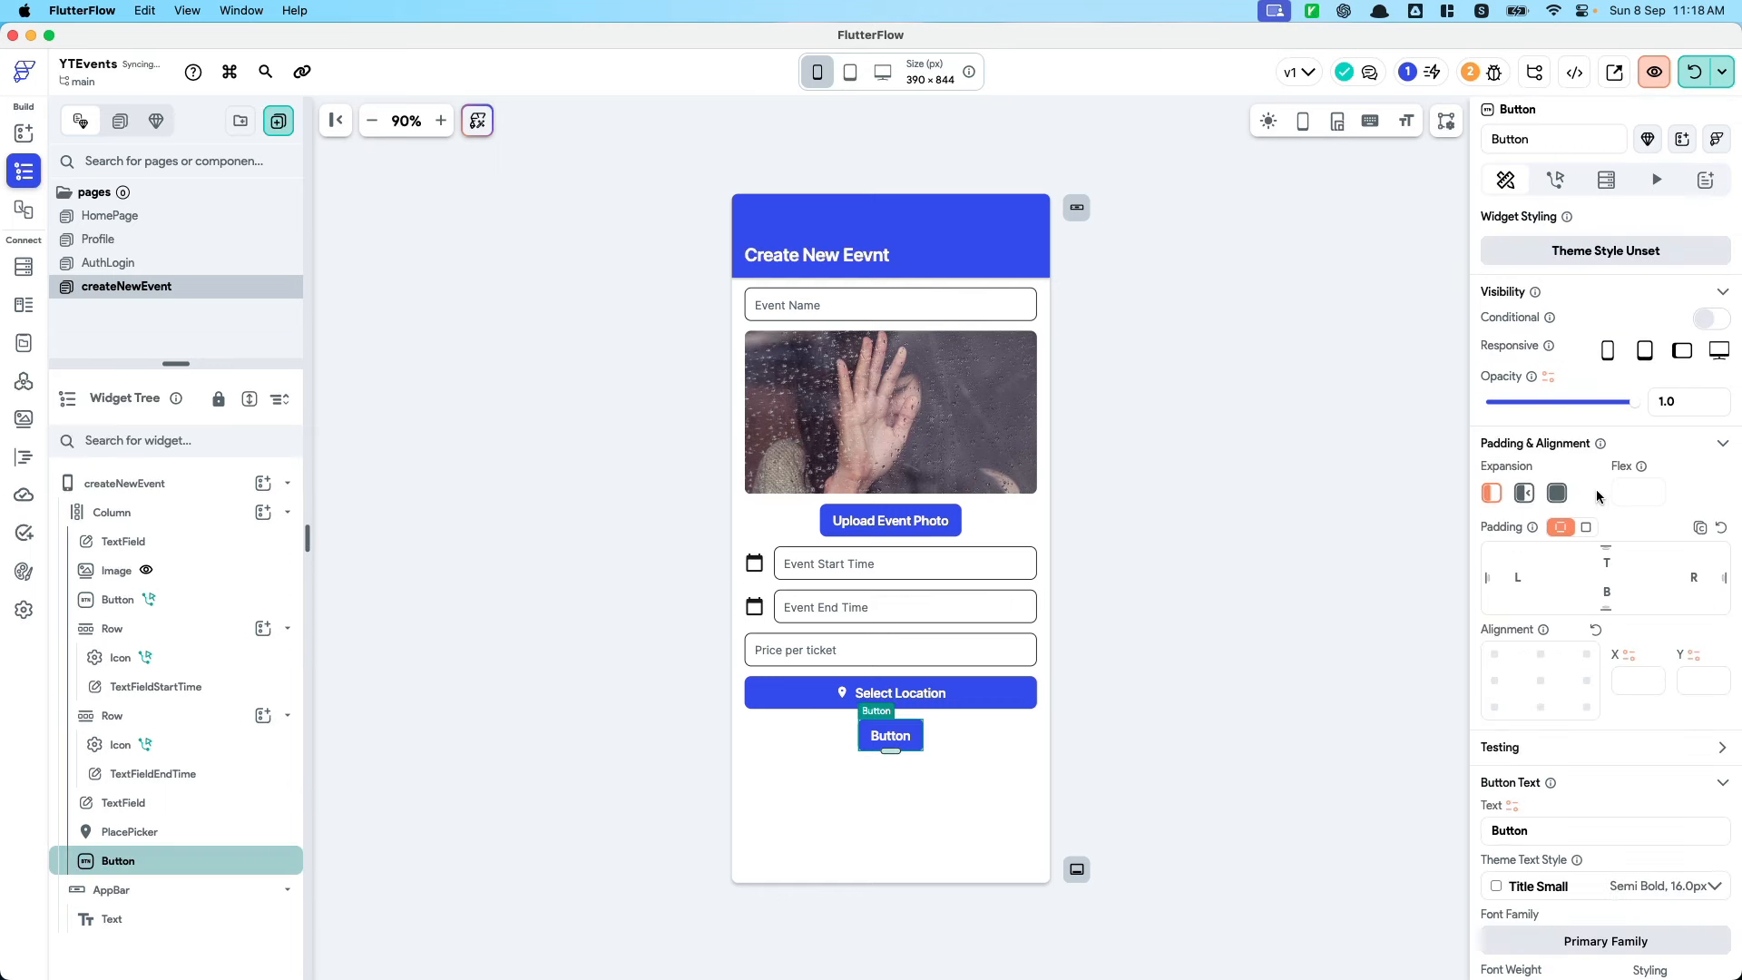
pyautogui.click(1604, 564)
pyautogui.write('20')
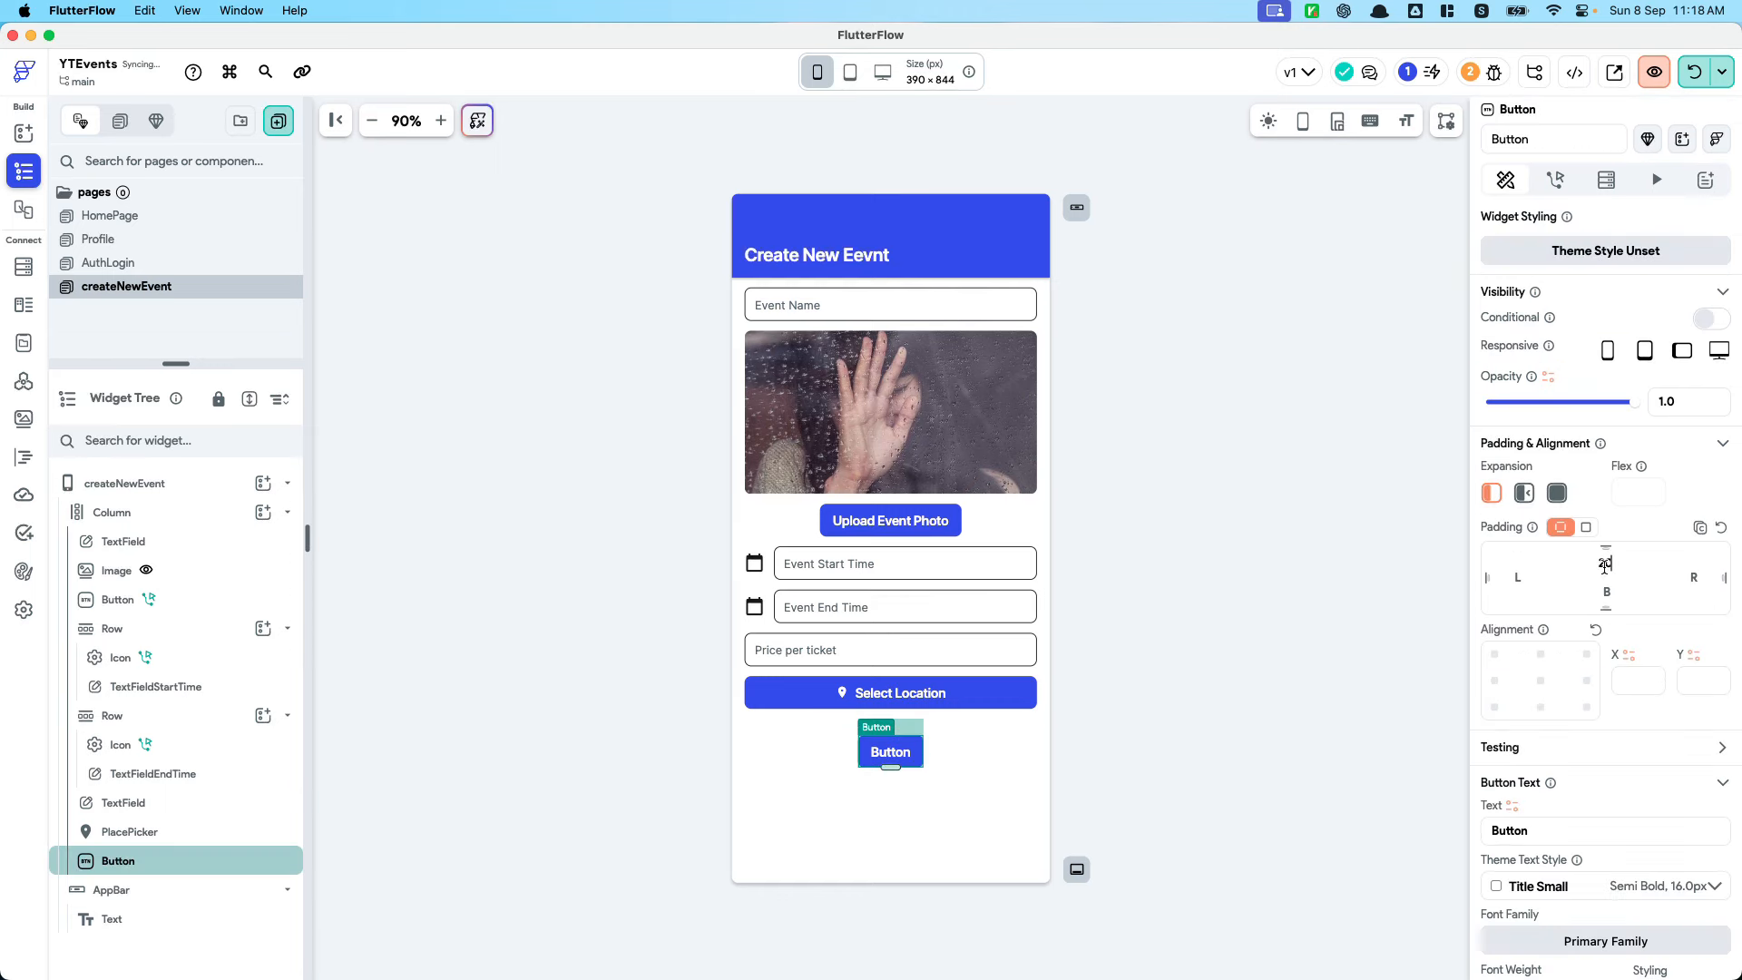
pyautogui.click(298, 514)
pyautogui.scroll(-1, 1696, 767)
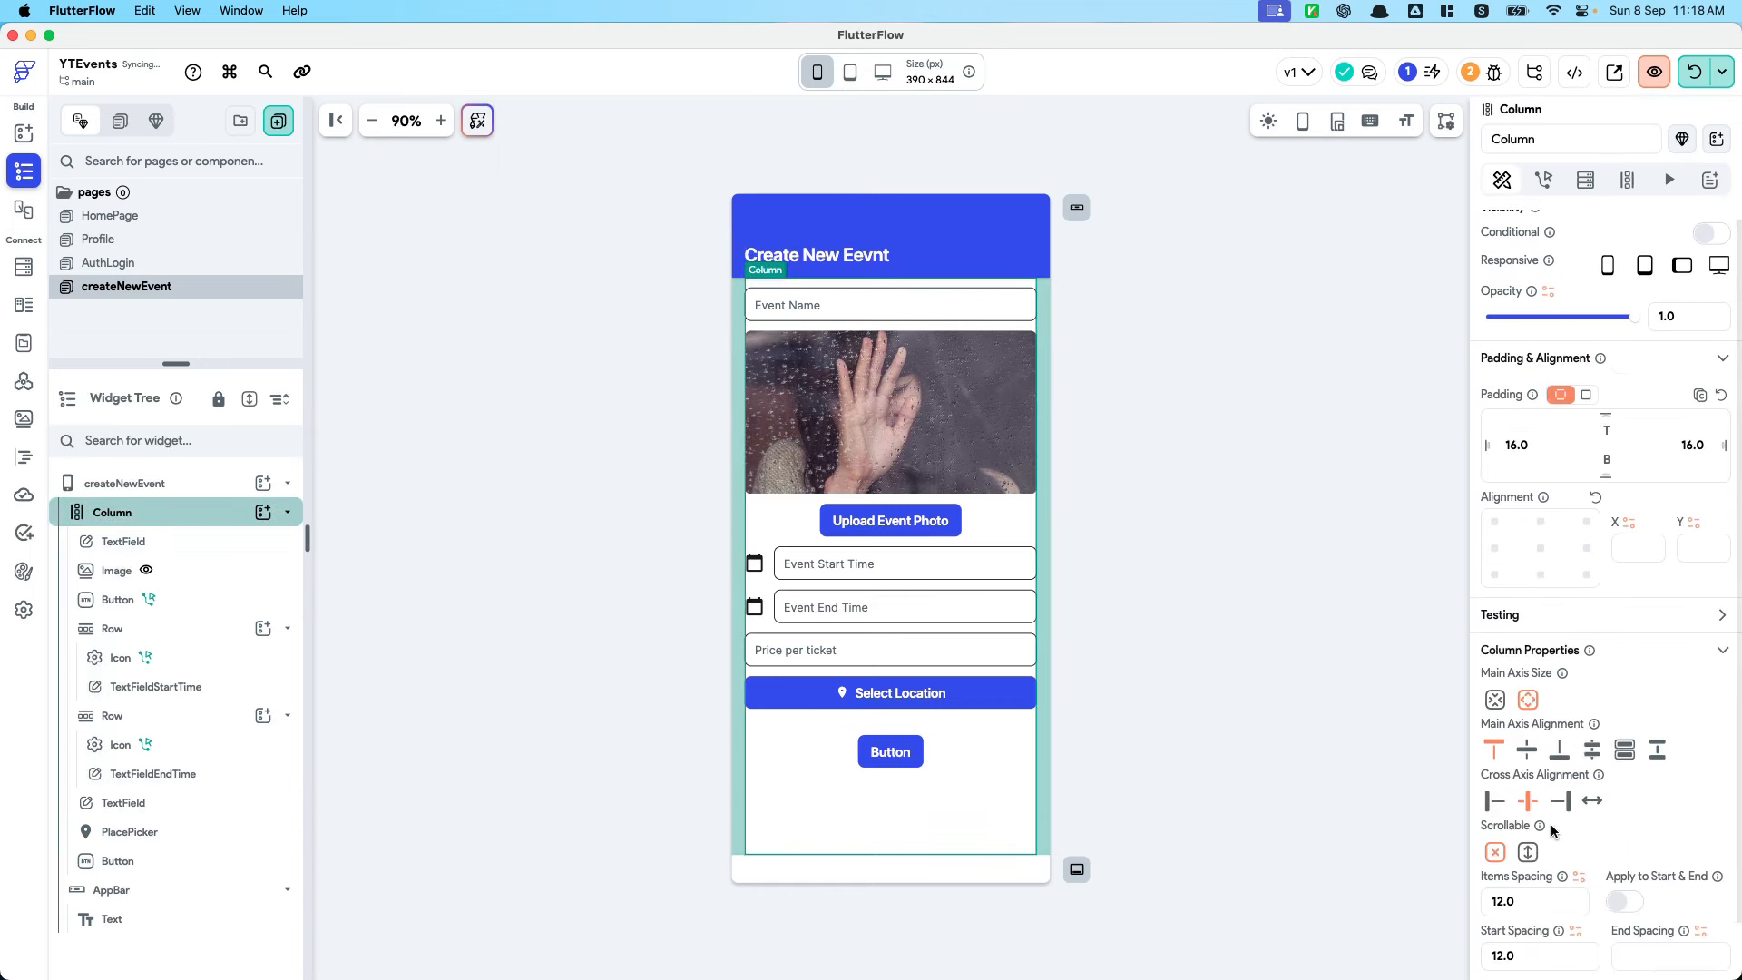
# Set the new button's text to "Create Event"
pyautogui.click(889, 760)
pyautogui.scroll(-5, 1593, 635)
pyautogui.scroll(3, 1531, 592)
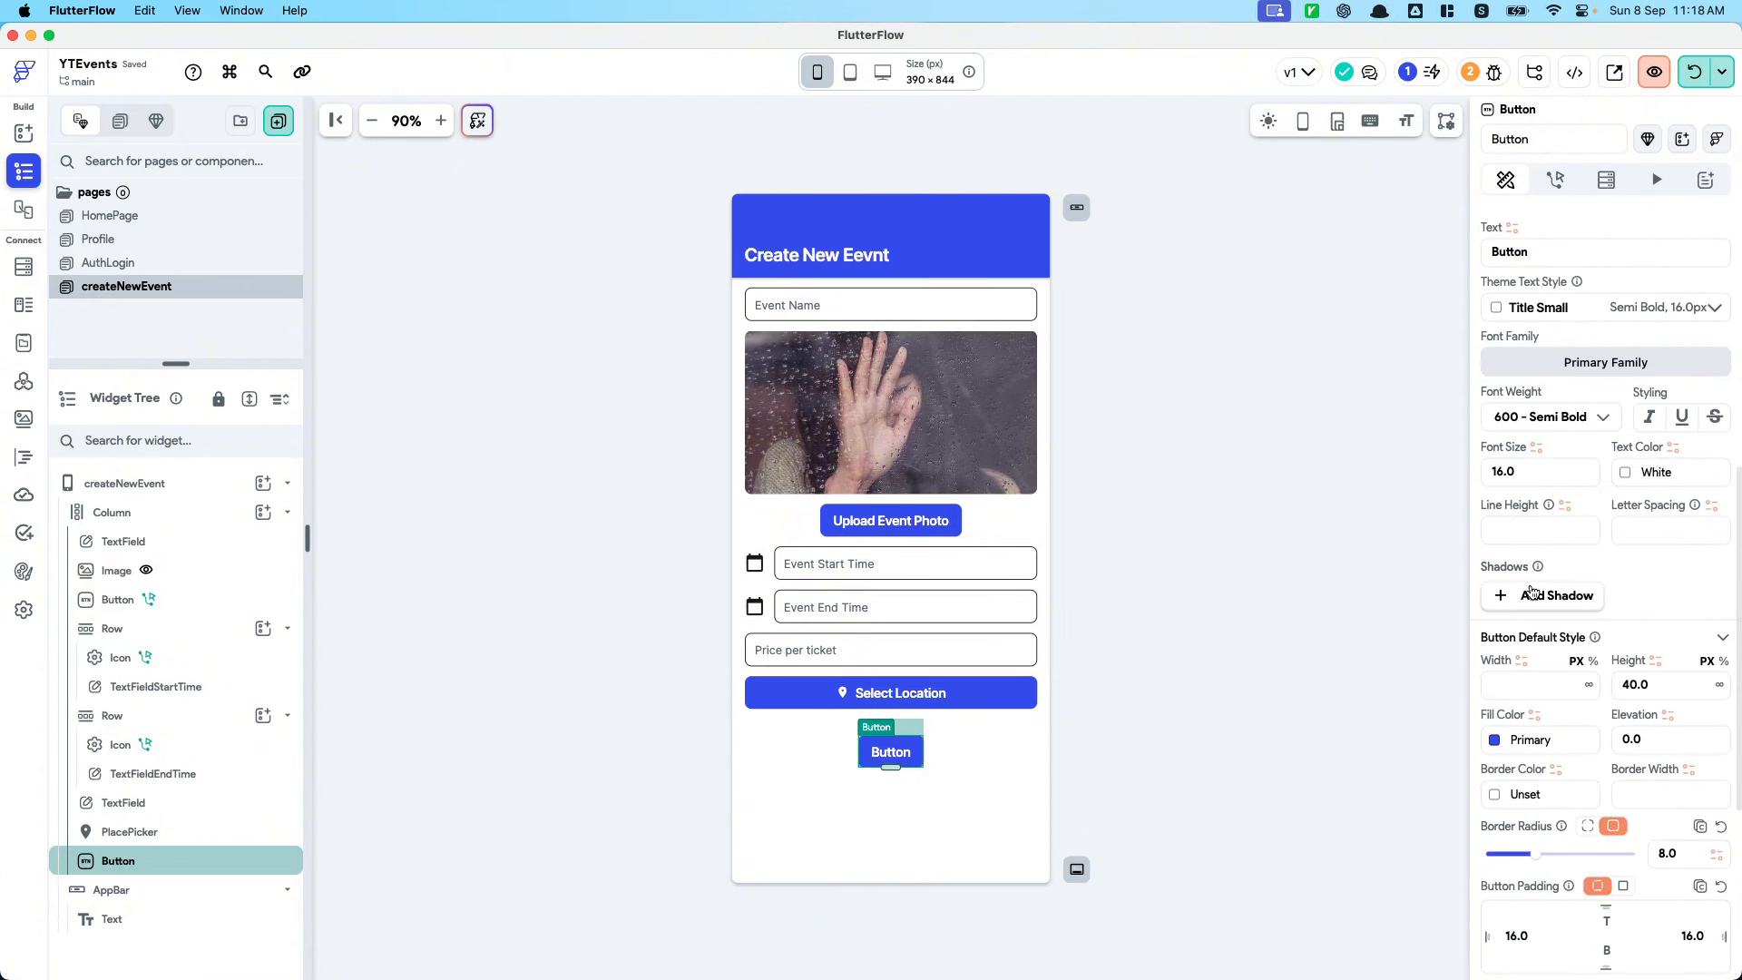
pyautogui.scroll(2, 1506, 472)
pyautogui.doubleClick(1508, 334)
pyautogui.write('Creat')
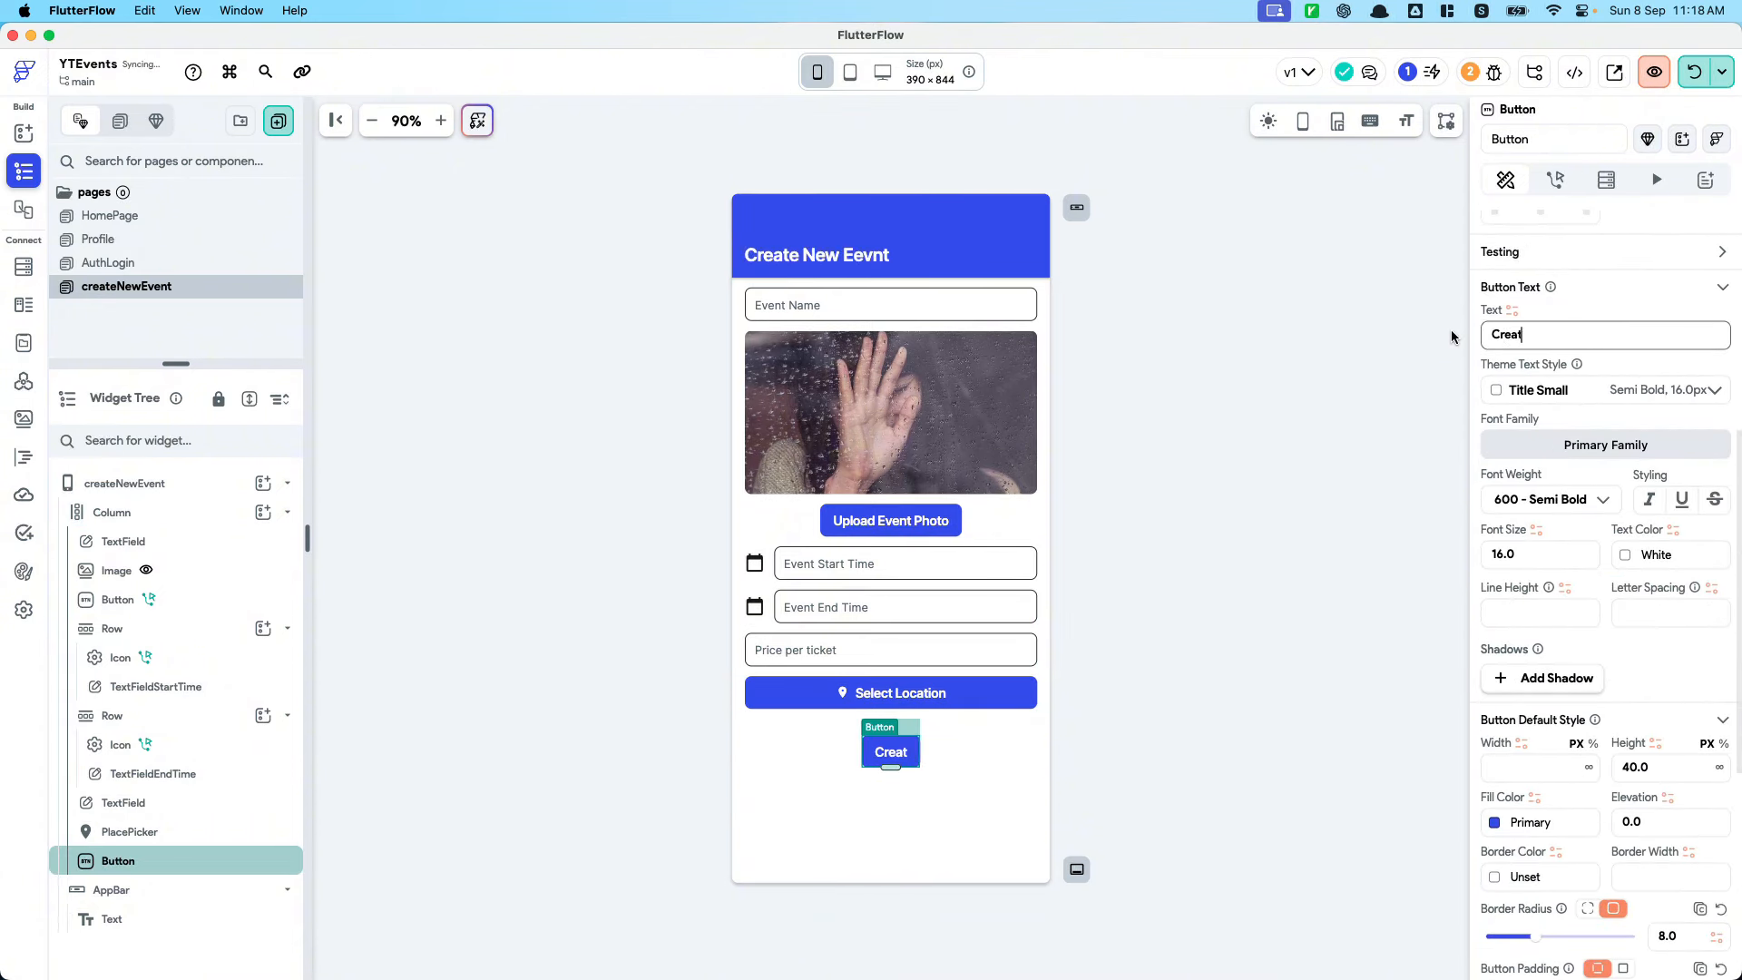
pyautogui.write('e Event')
# Set the Create Event button's fill color to the Tertiary theme color
pyautogui.click(1498, 828)
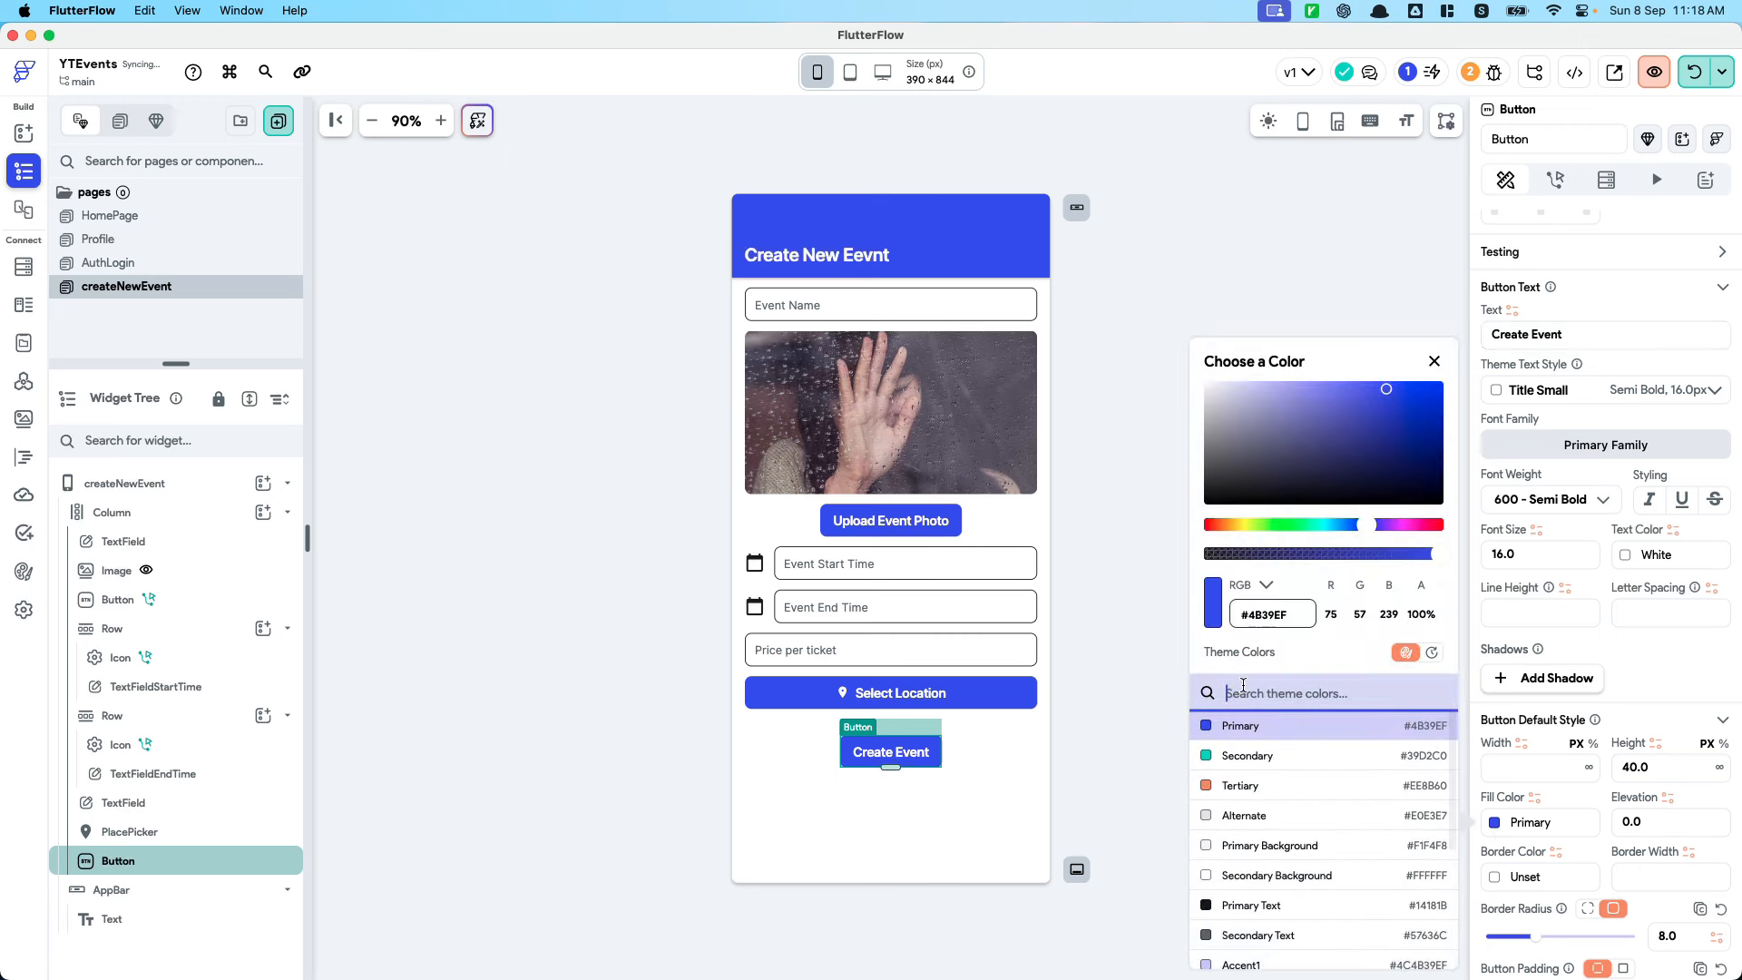
pyautogui.scroll(-2, 1234, 925)
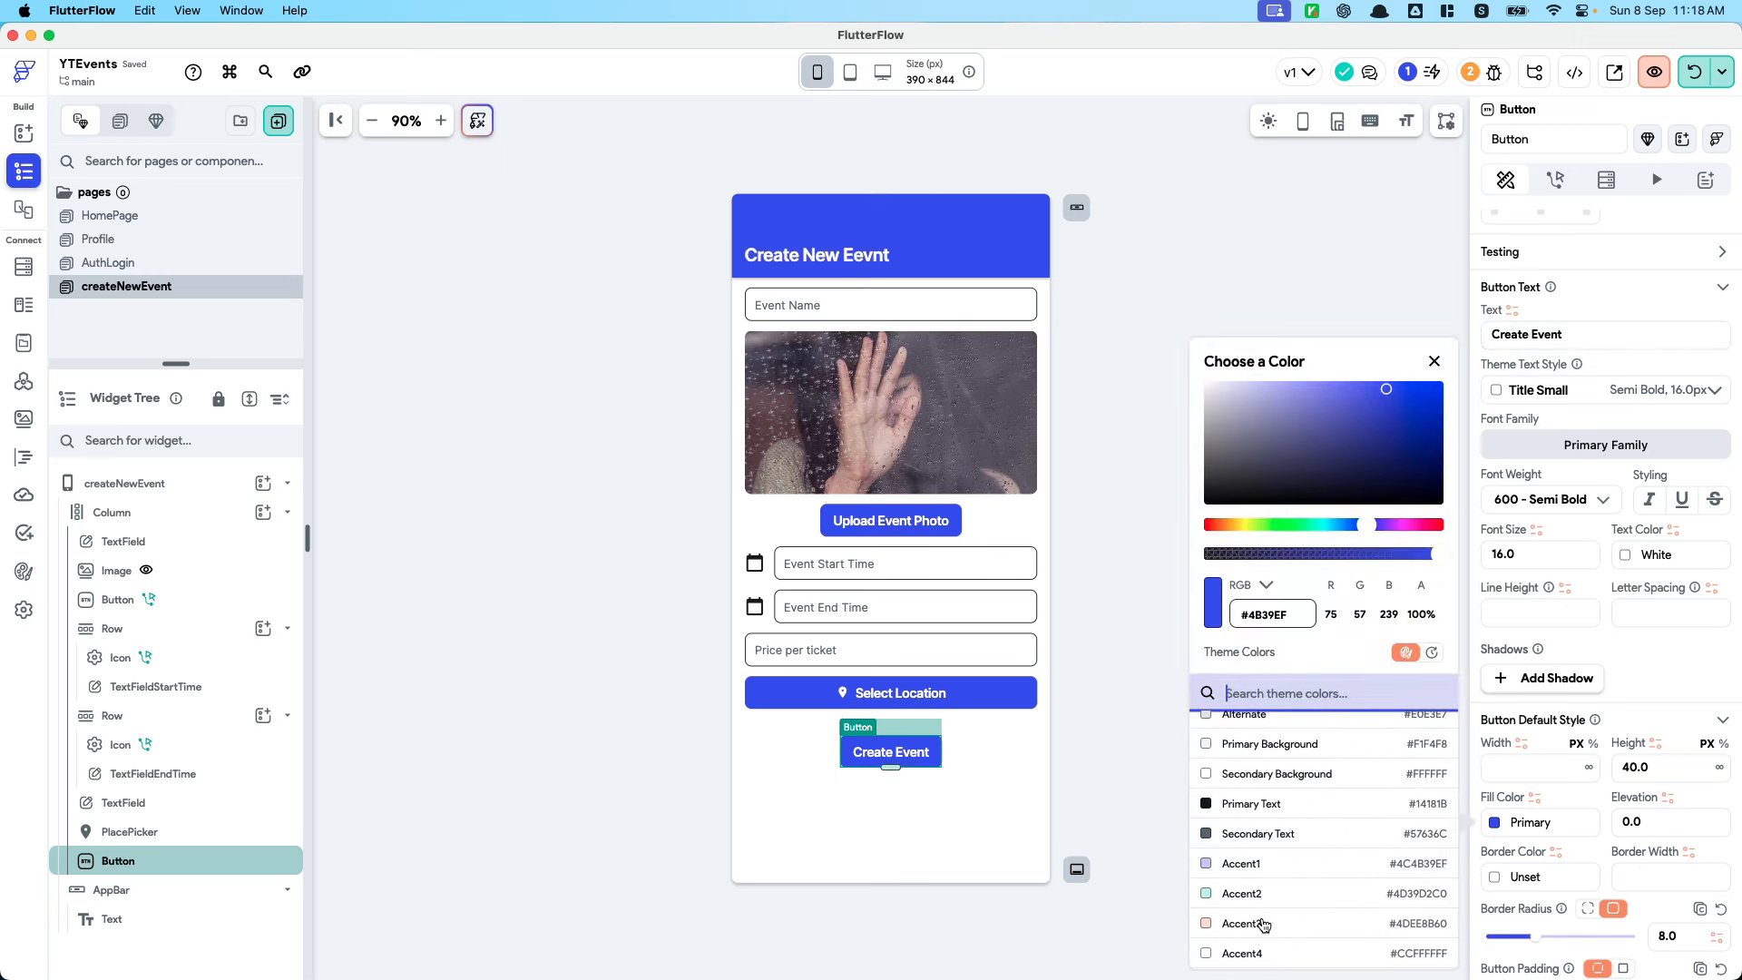
pyautogui.click(1236, 863)
pyautogui.scroll(2, 1271, 803)
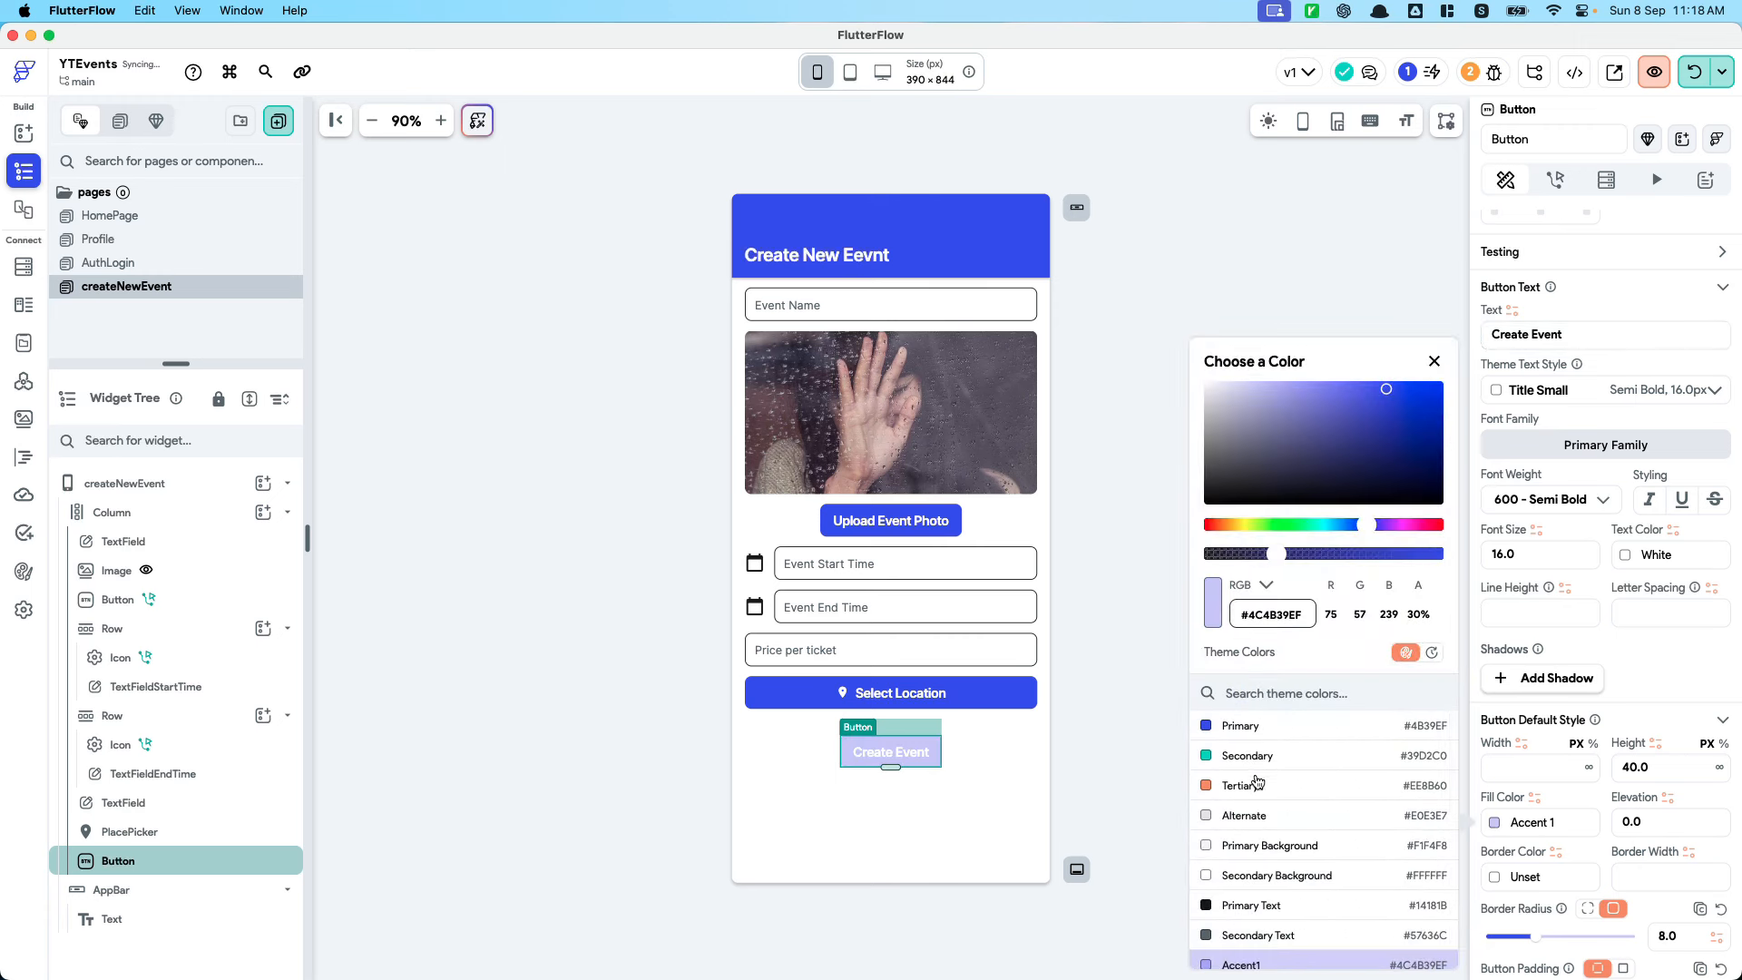
pyautogui.click(1239, 785)
pyautogui.click(1150, 775)
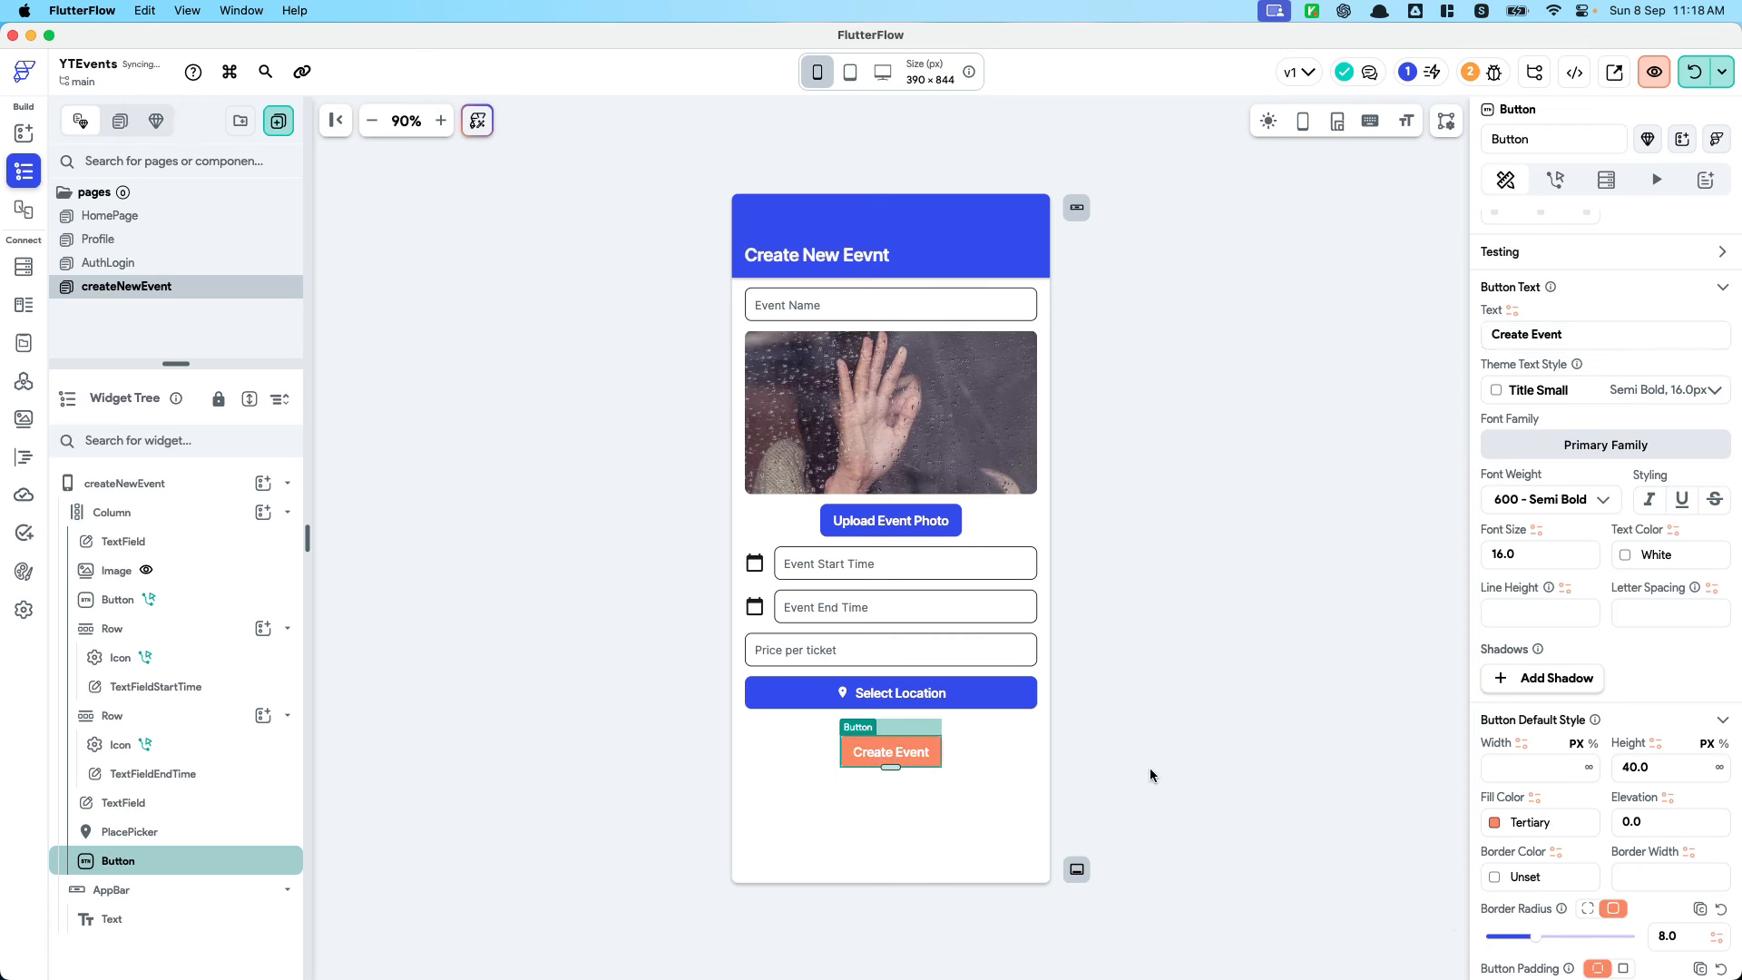
# Set the Create Event button's width to infinite
pyautogui.click(1589, 767)
pyautogui.click(1177, 688)
pyautogui.click(981, 751)
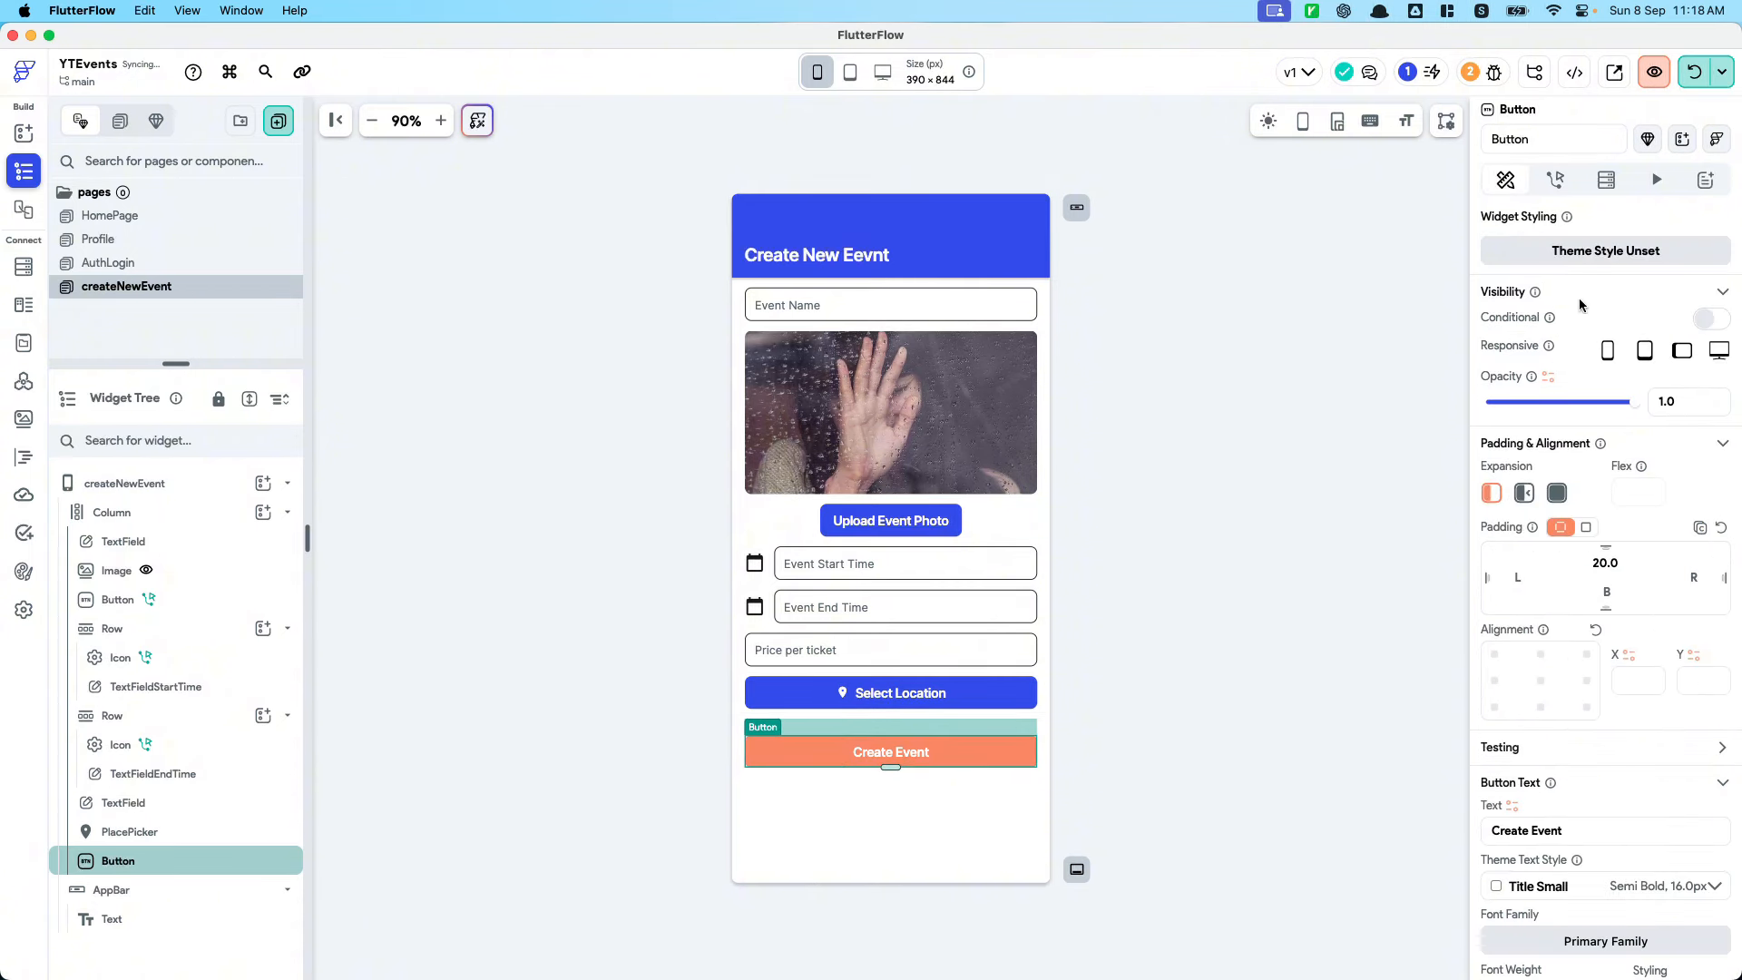
# Add an On Tap Create Document action to the Create Event button, using the events collection
pyautogui.scroll(-10, 1610, 590)
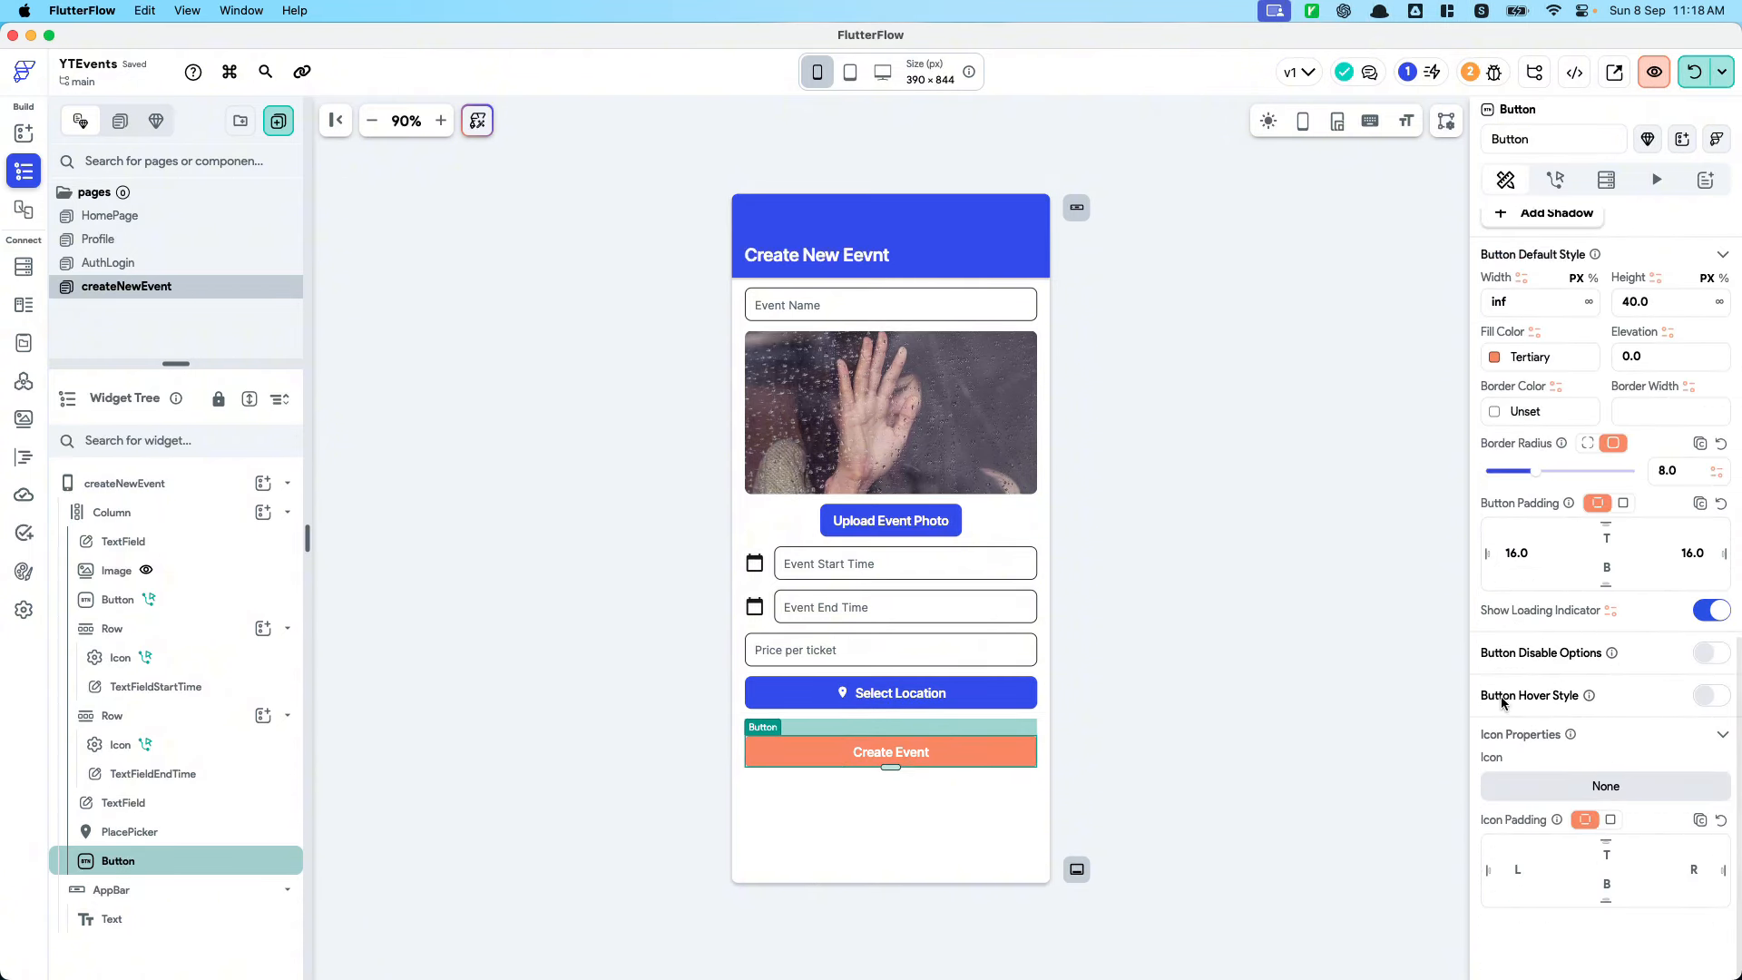
pyautogui.scroll(10, 1530, 735)
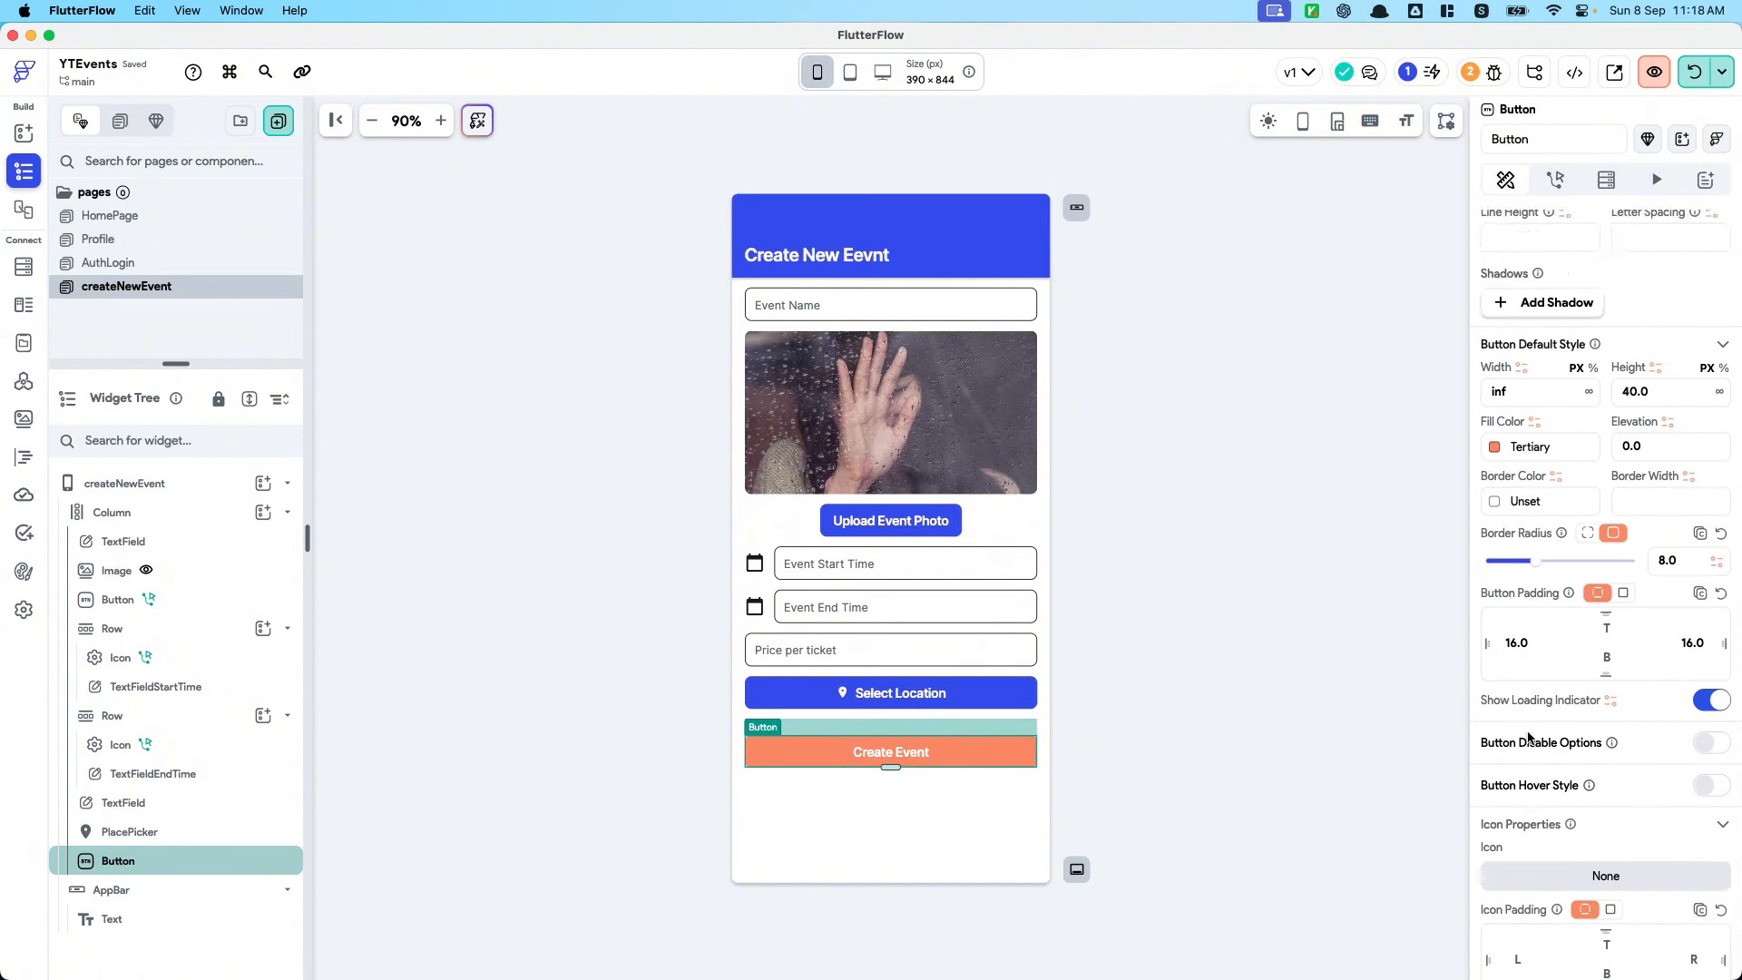
pyautogui.click(1554, 182)
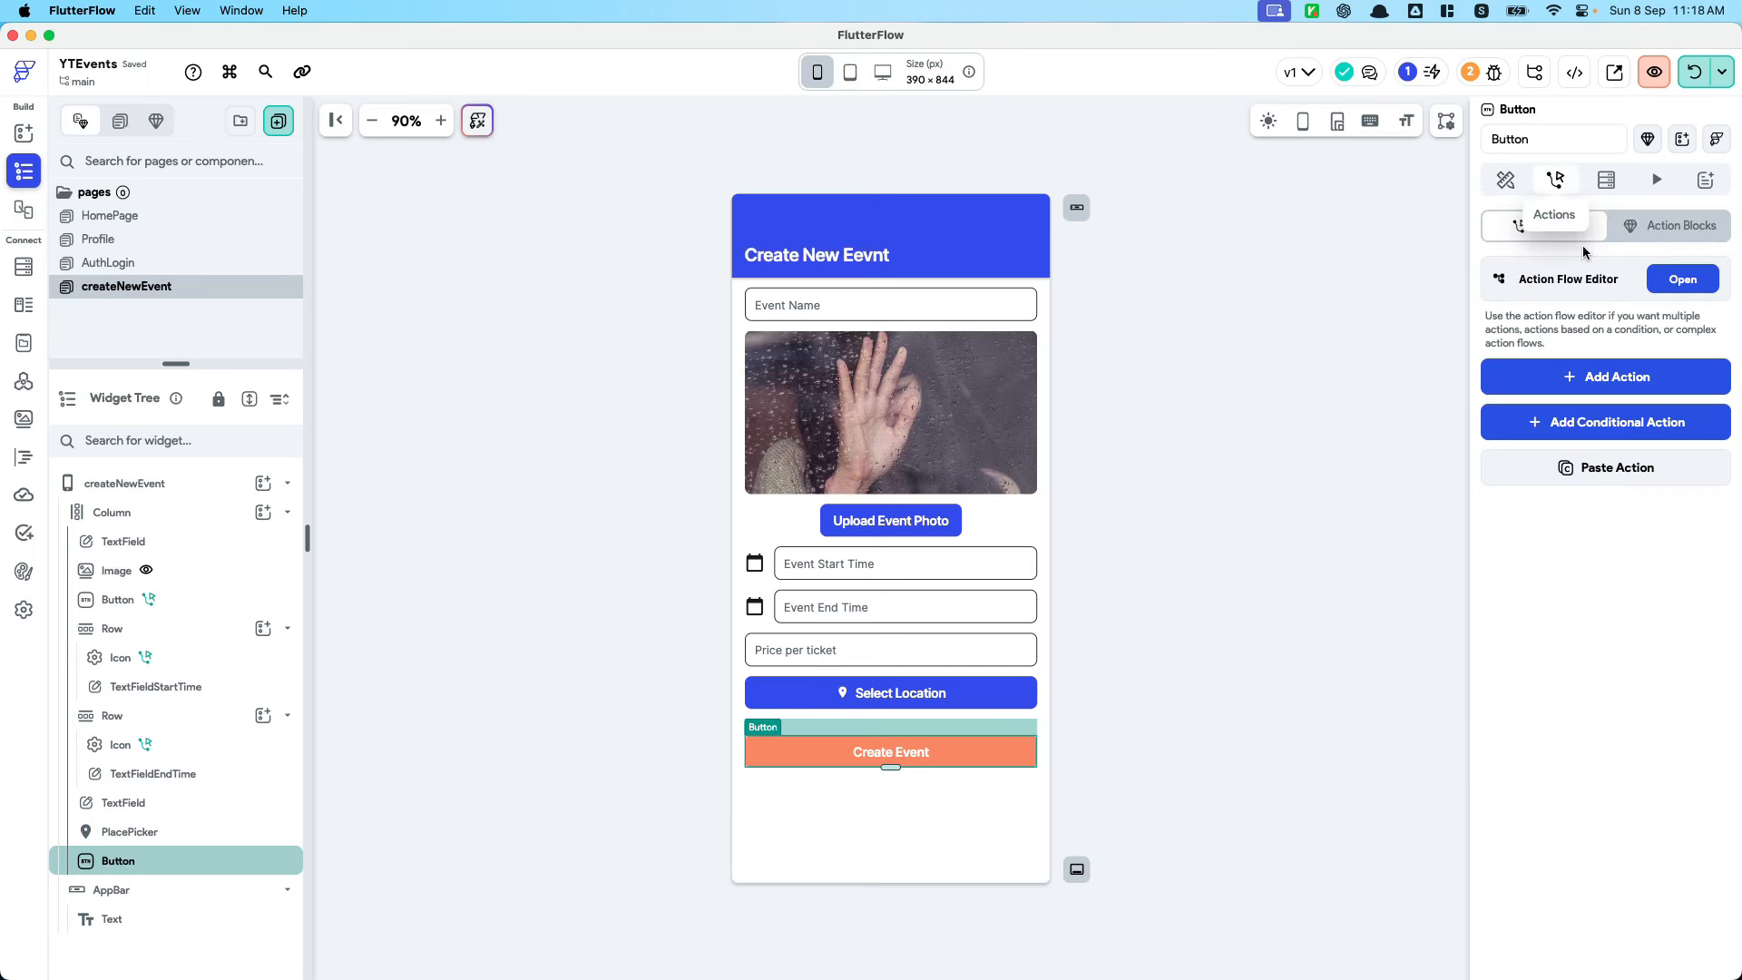
pyautogui.click(1637, 387)
pyautogui.click(1600, 520)
pyautogui.write('c')
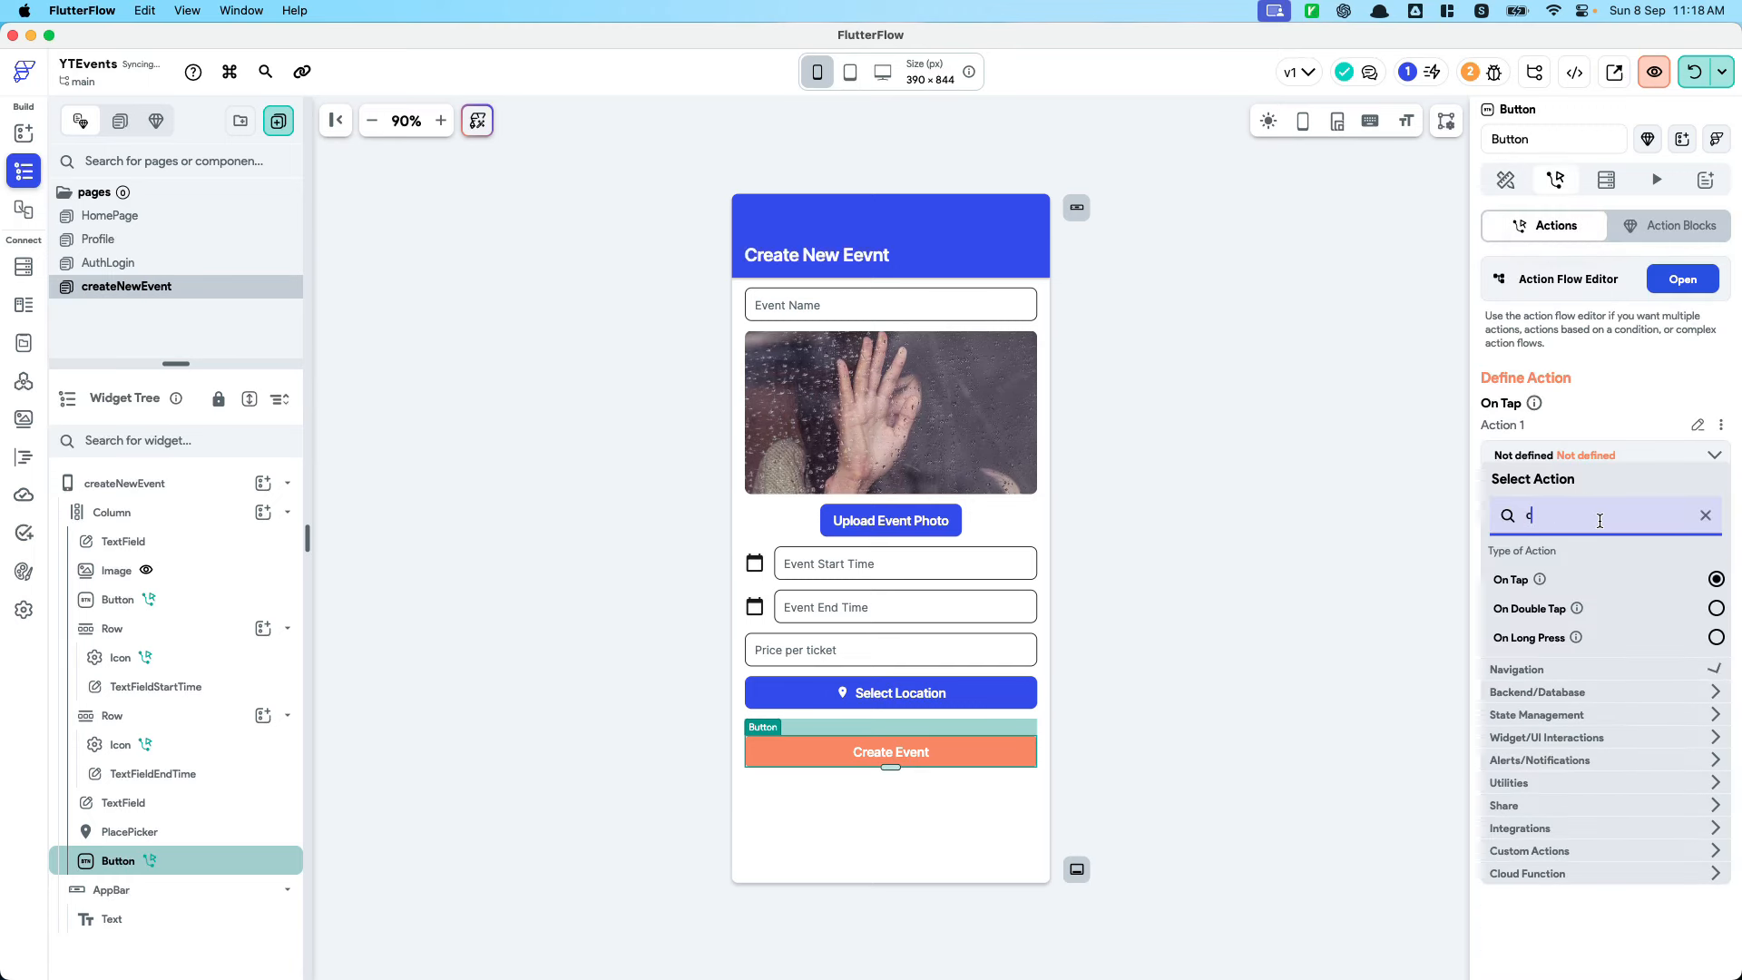
pyautogui.write('reate')
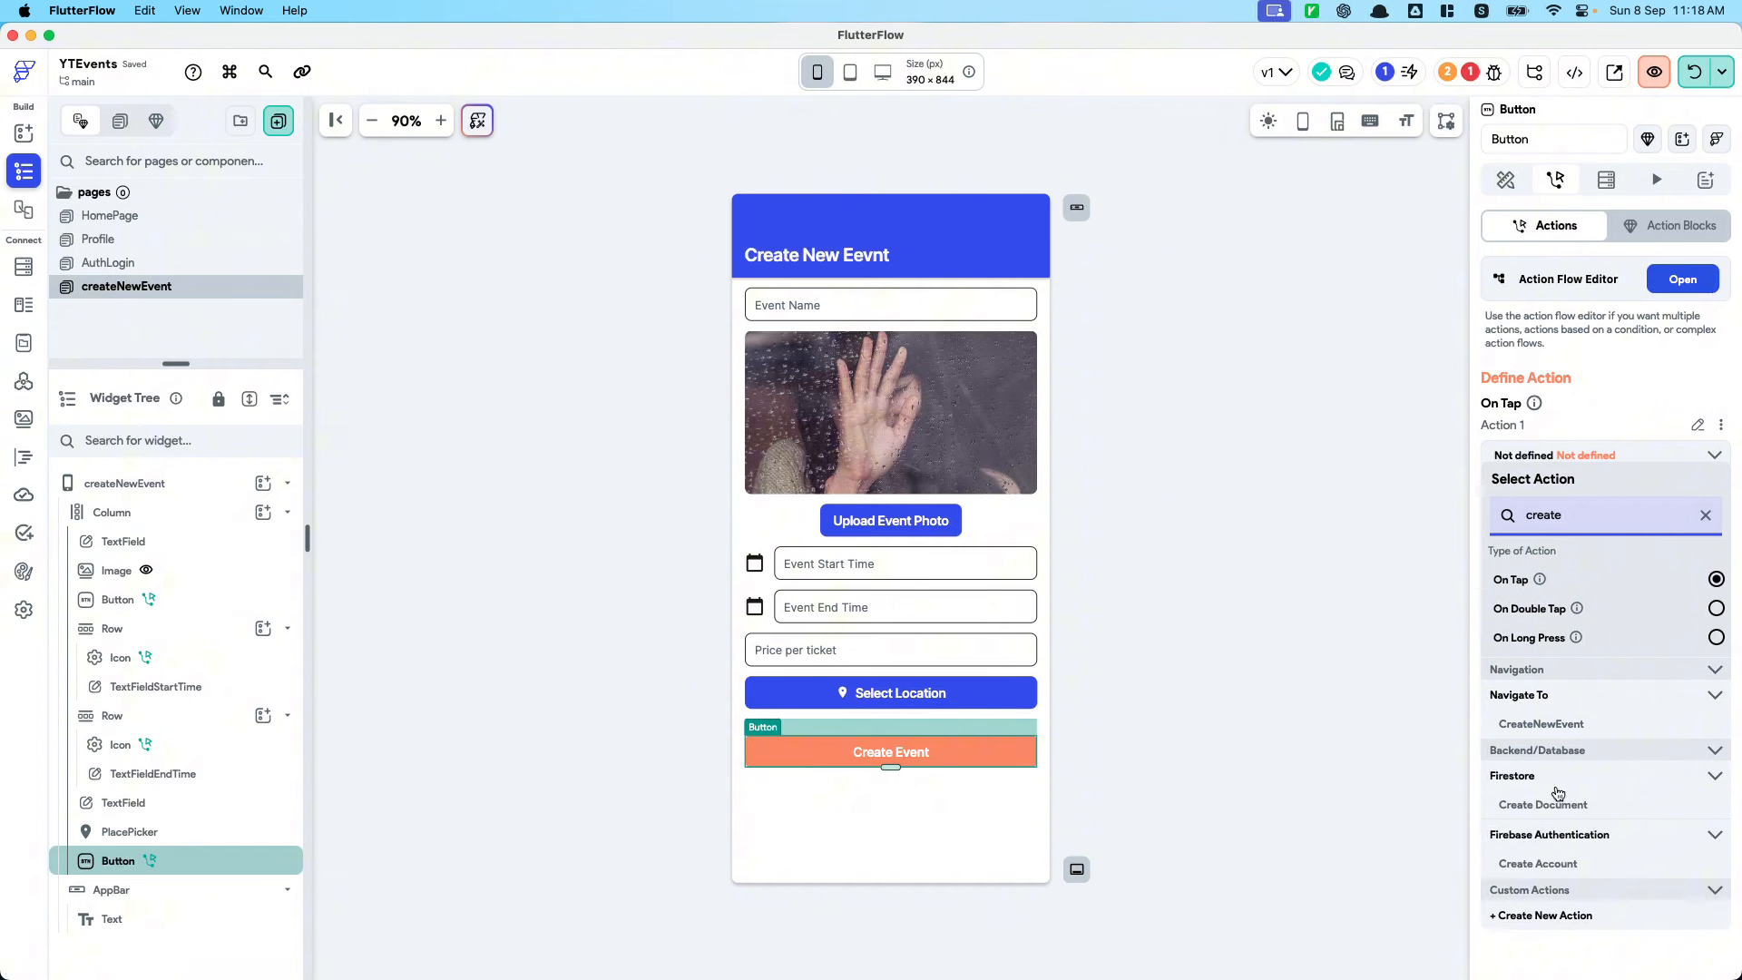
pyautogui.click(1540, 499)
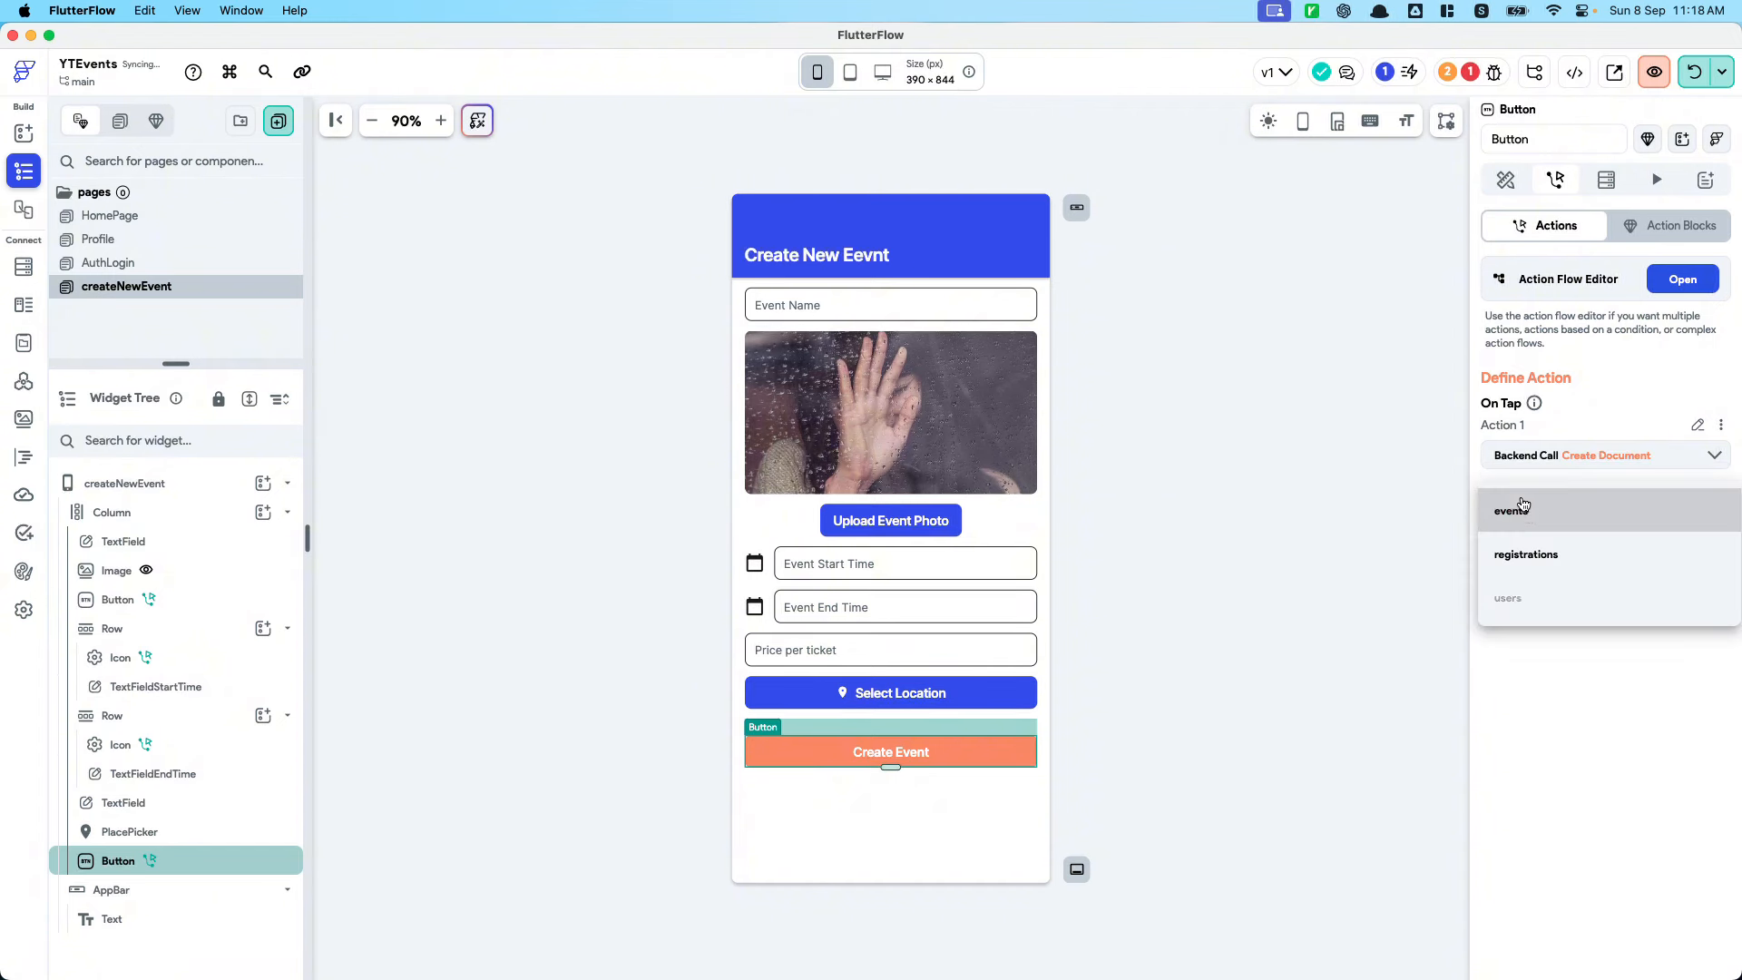
pyautogui.click(1542, 510)
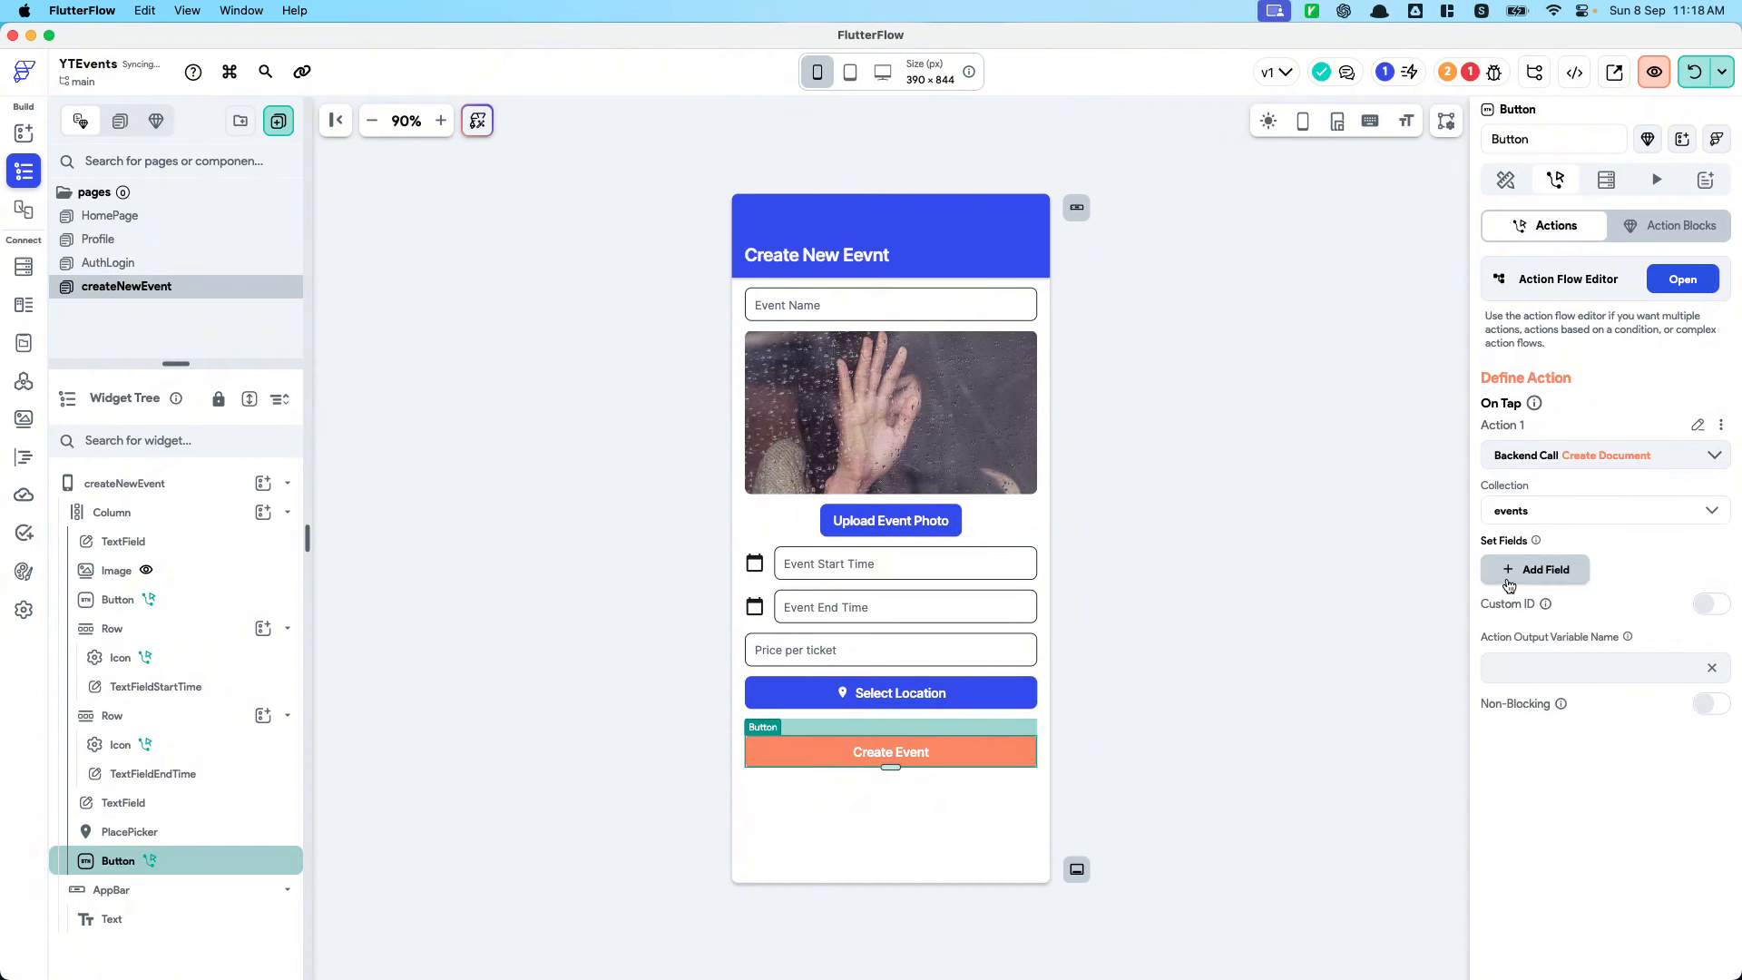
# Add the creatorRef field to the new document and set it to the authenticated user's User Record Reference
pyautogui.click(1508, 585)
pyautogui.click(1549, 580)
pyautogui.click(1551, 723)
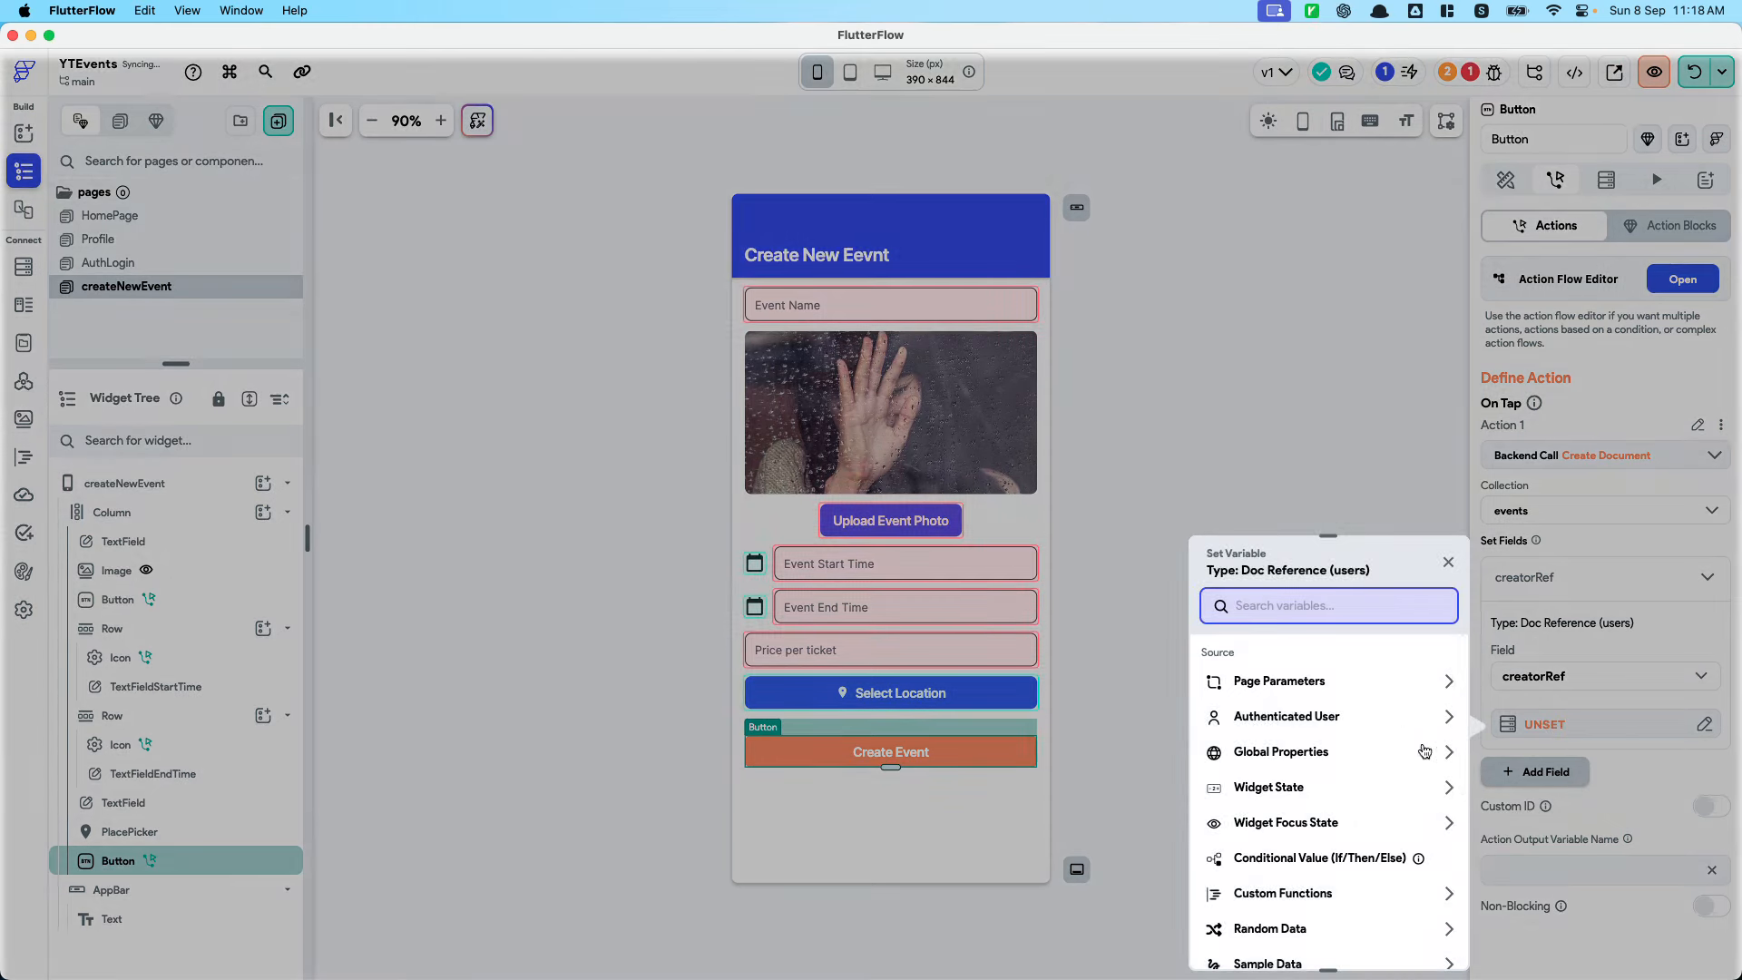
pyautogui.click(1393, 718)
pyautogui.click(1330, 896)
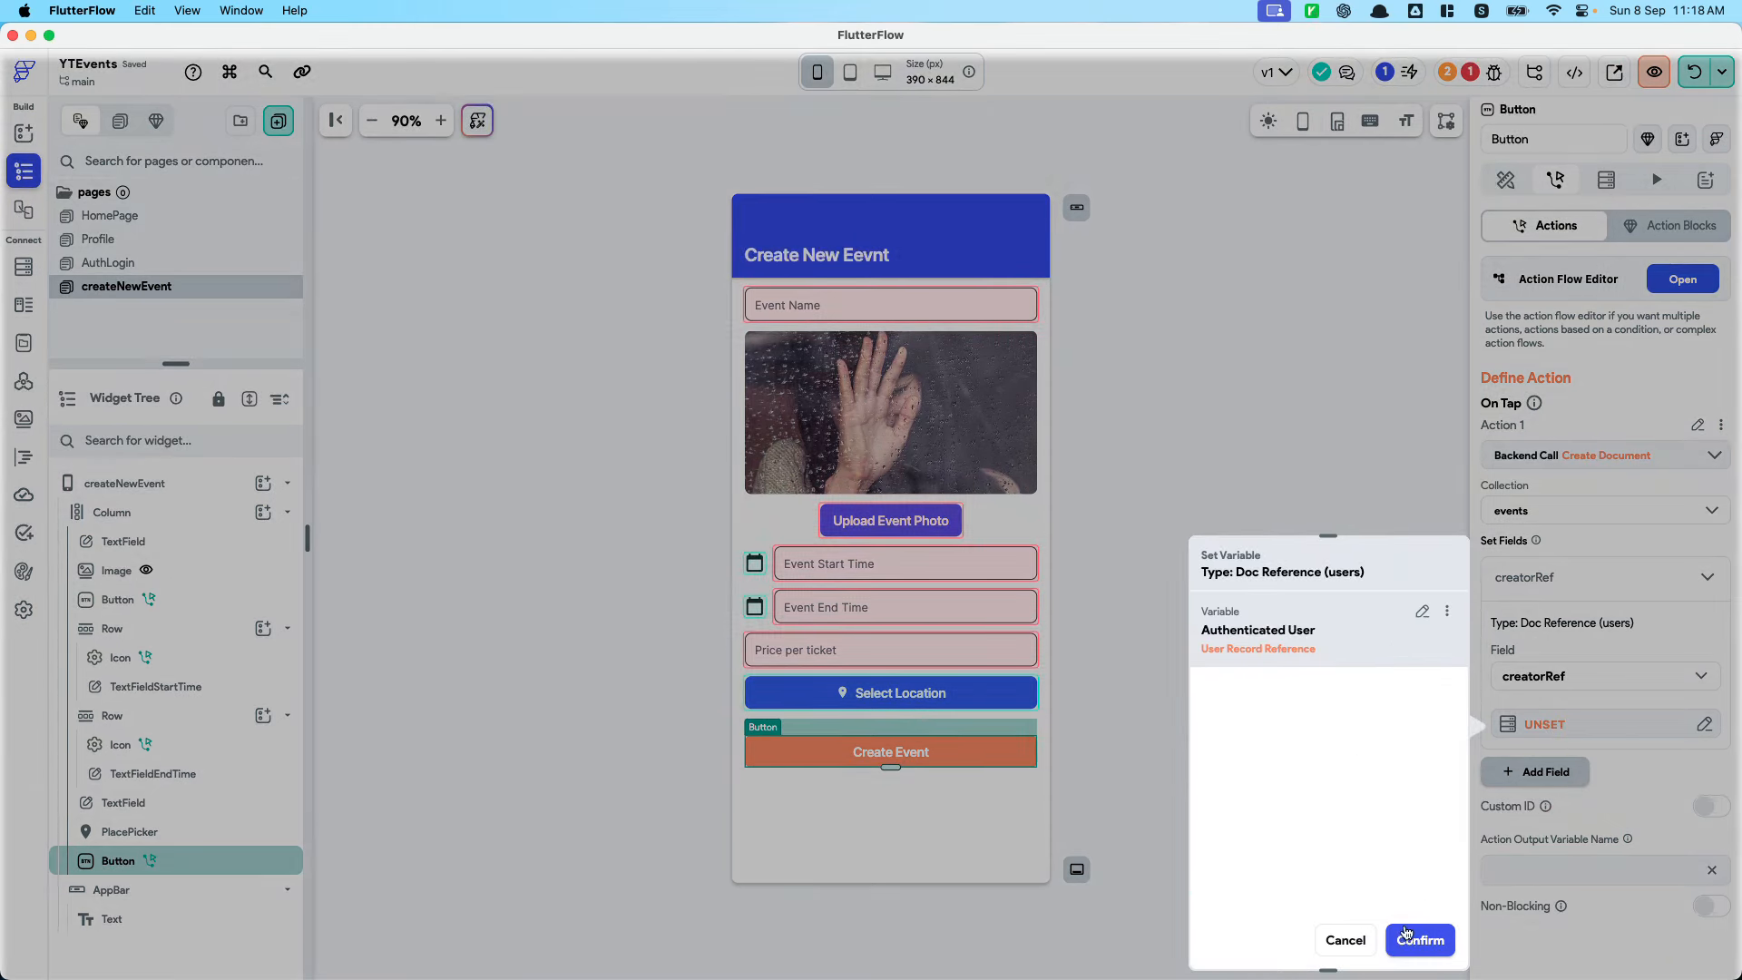
pyautogui.click(1409, 934)
# Add the eventName field and set it from the widget state variable TextField 1 (Event Name)
pyautogui.click(1544, 771)
pyautogui.scroll(-1, 1556, 708)
pyautogui.click(1557, 706)
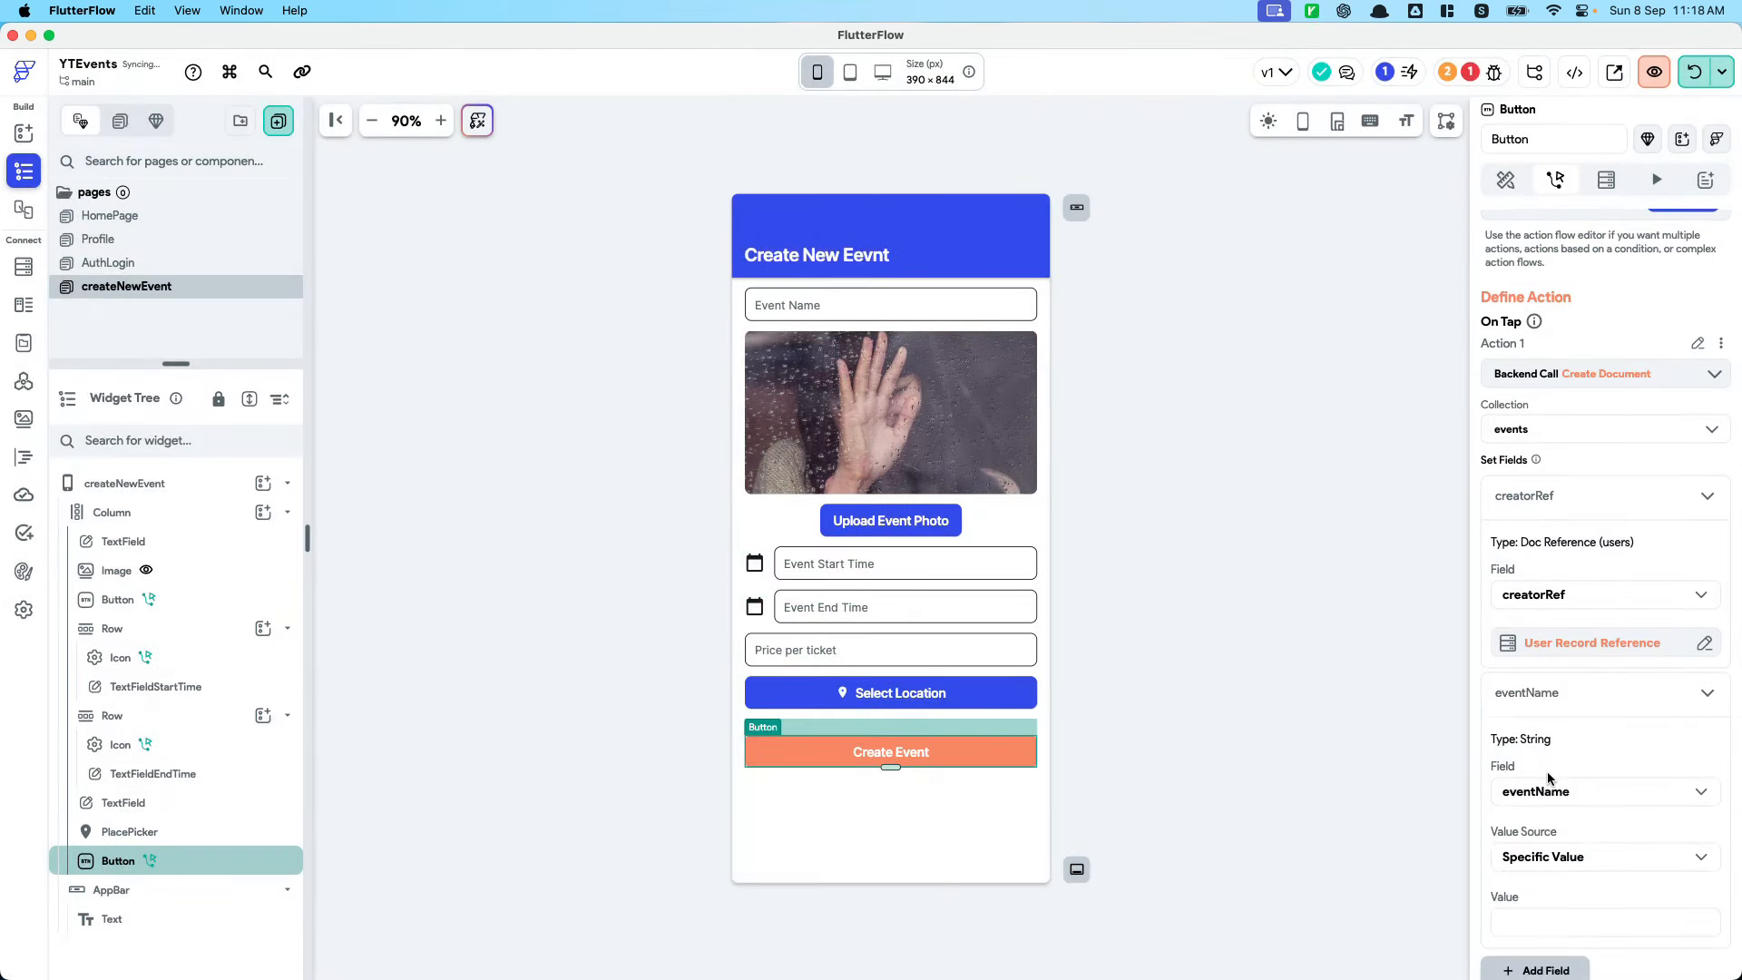
pyautogui.click(1553, 871)
pyautogui.click(1548, 898)
pyautogui.click(1545, 902)
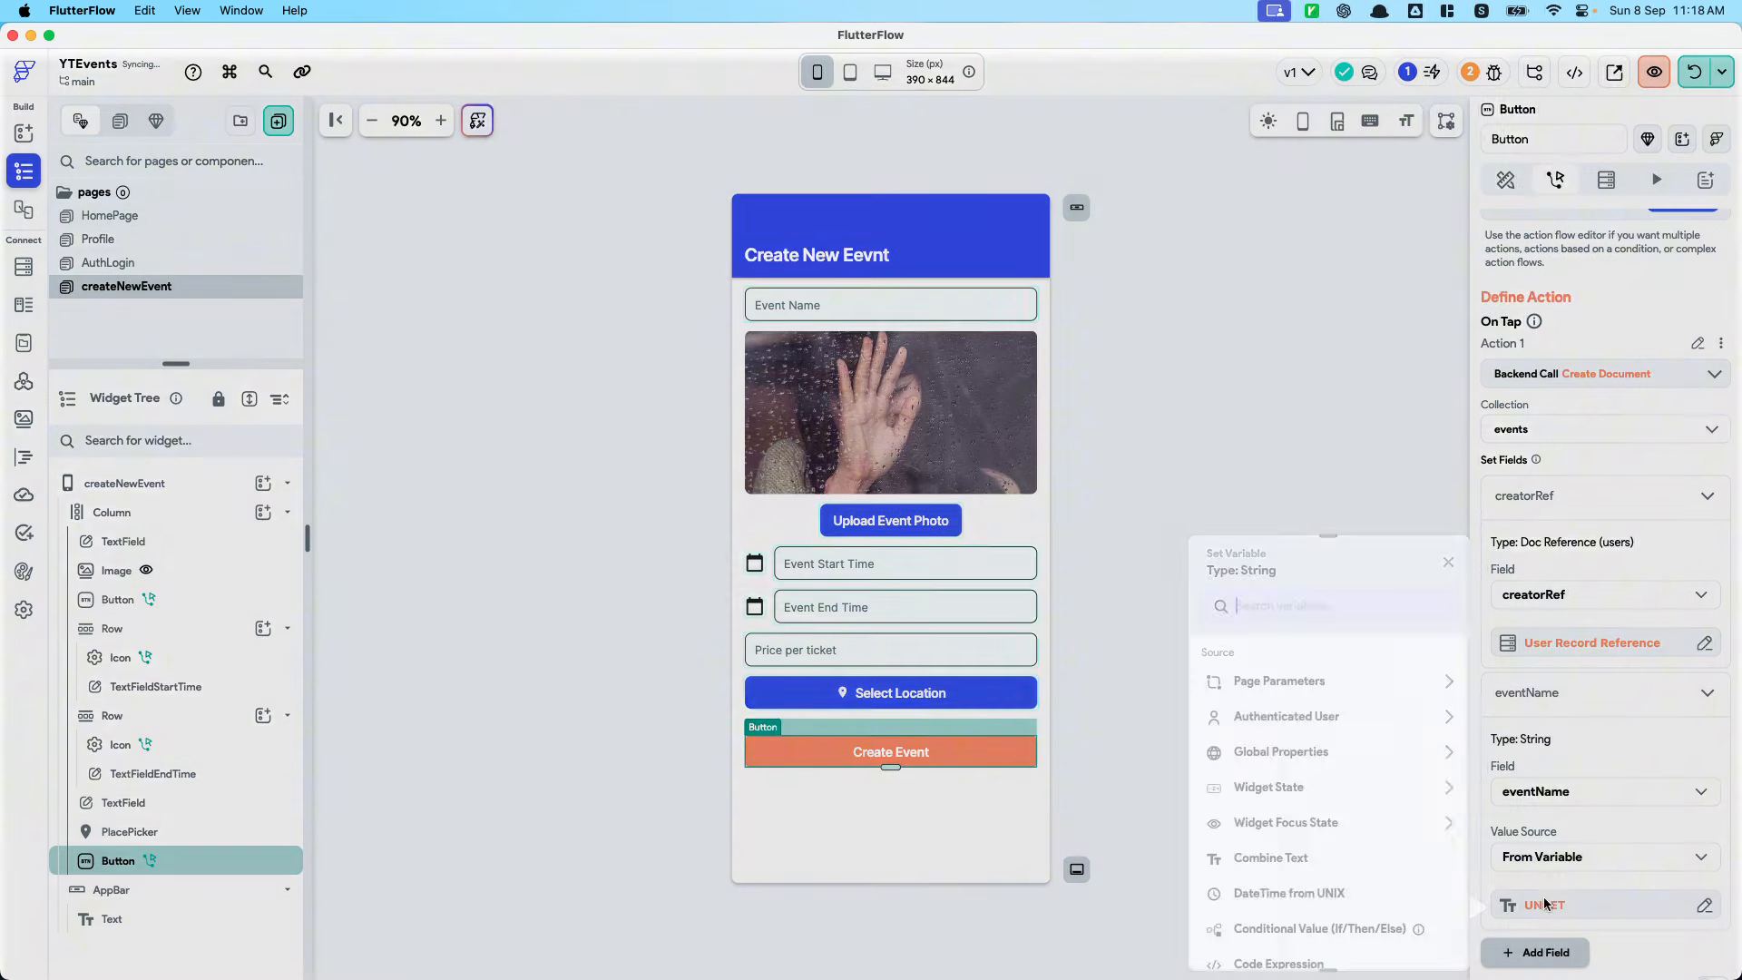
pyautogui.write('widget')
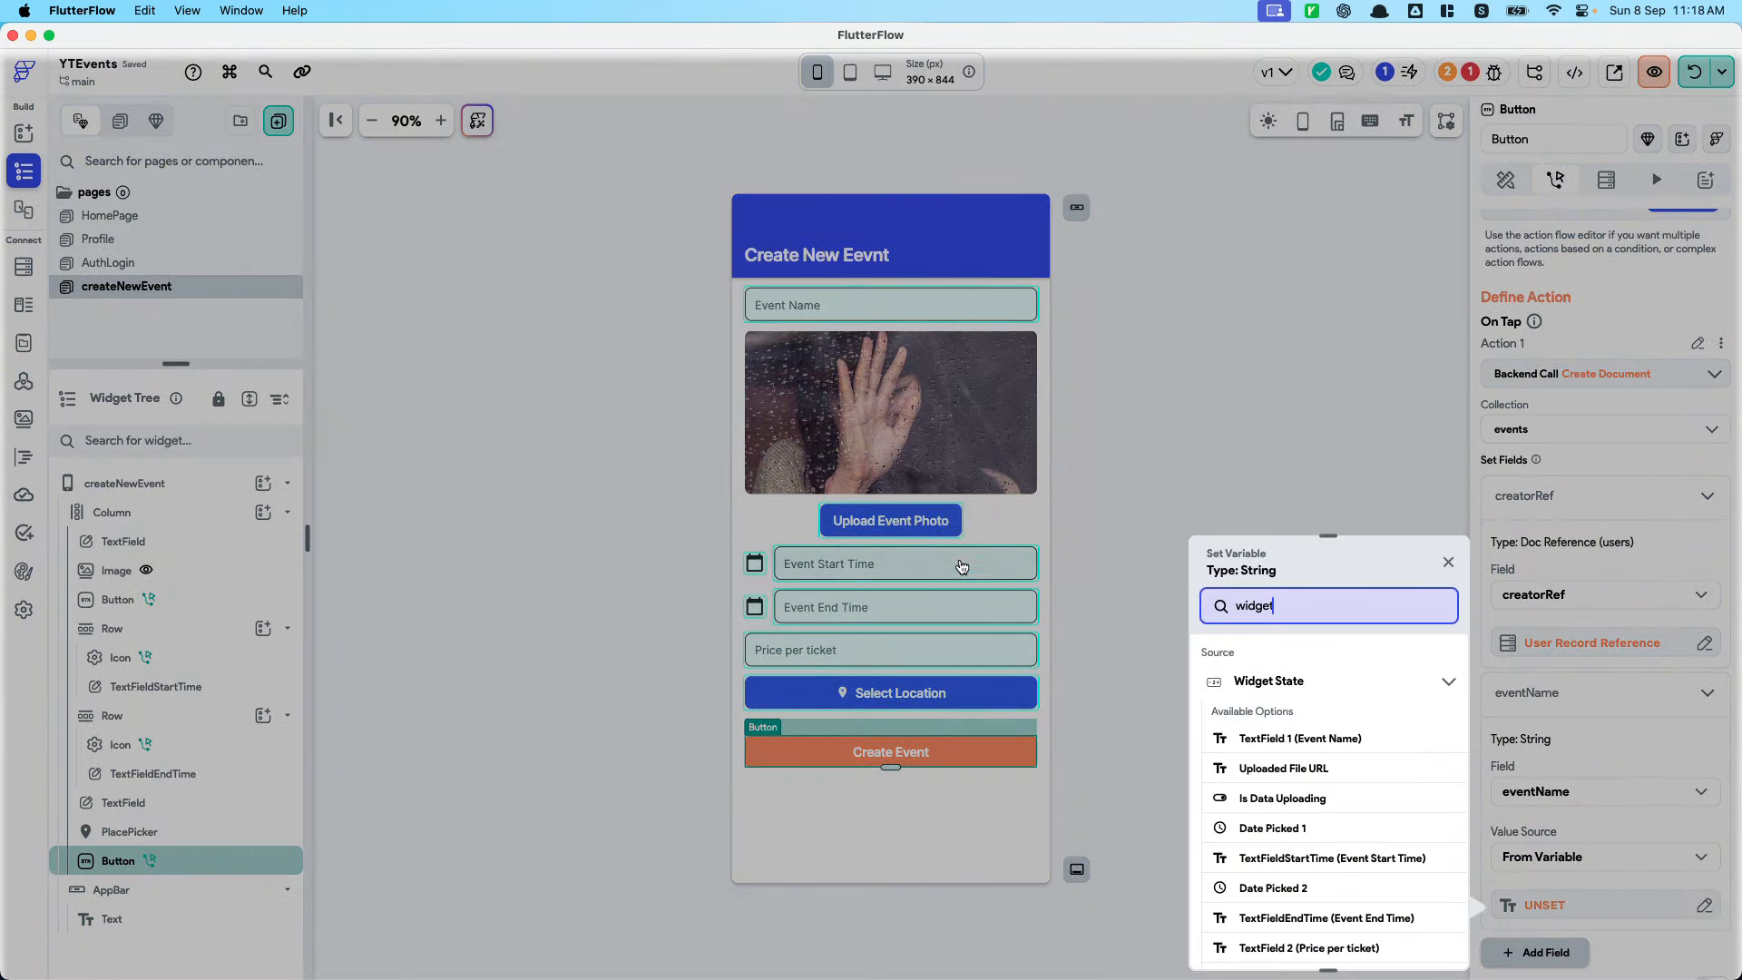
pyautogui.click(1315, 737)
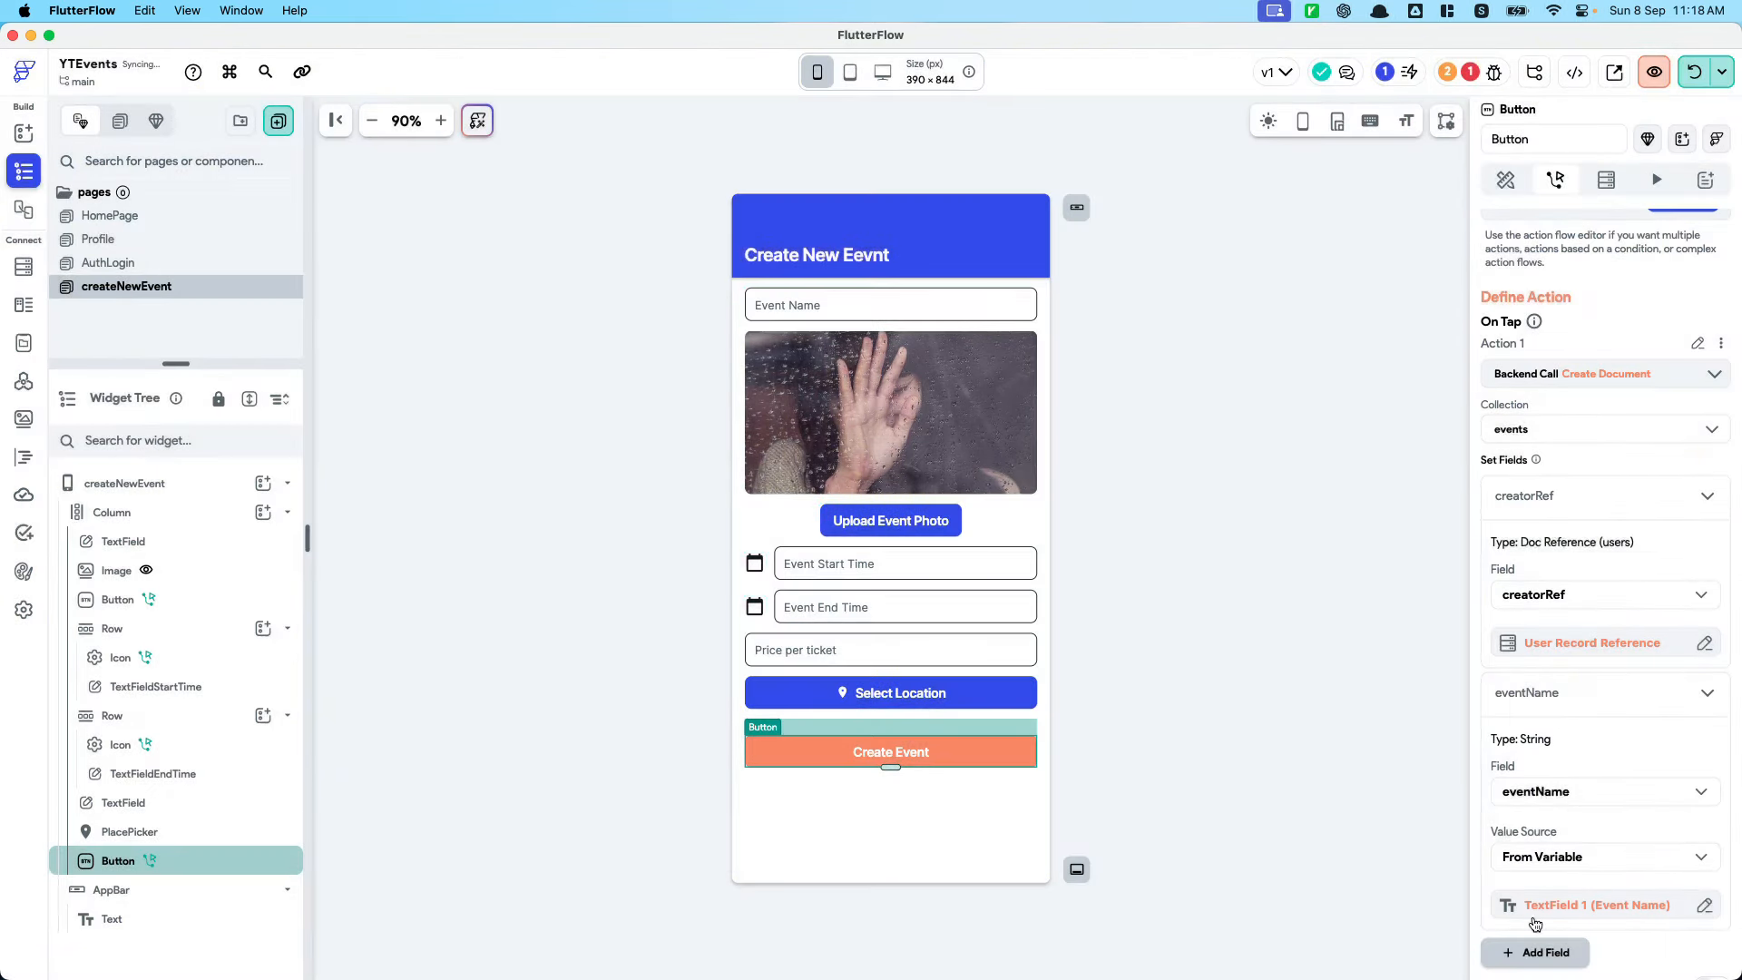
# Add the eventPhoto field to the document and set its value source to From Variable
pyautogui.scroll(-2, 1548, 815)
pyautogui.click(1535, 776)
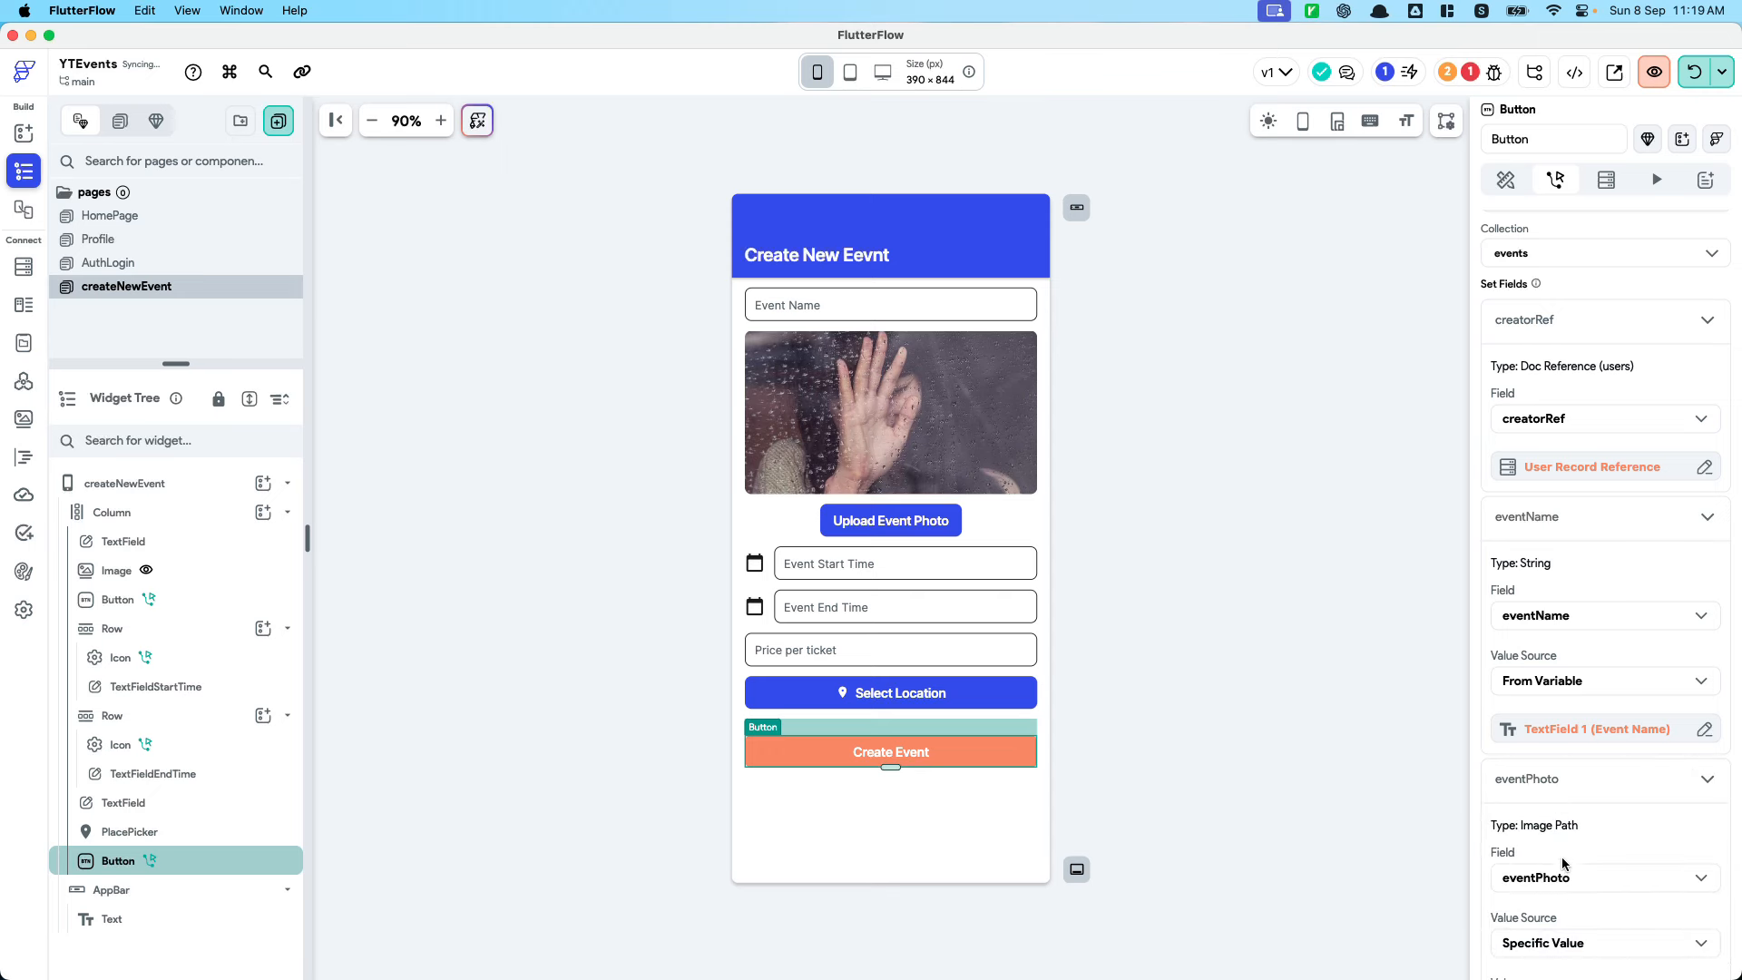
pyautogui.scroll(-1, 1556, 894)
pyautogui.click(1553, 884)
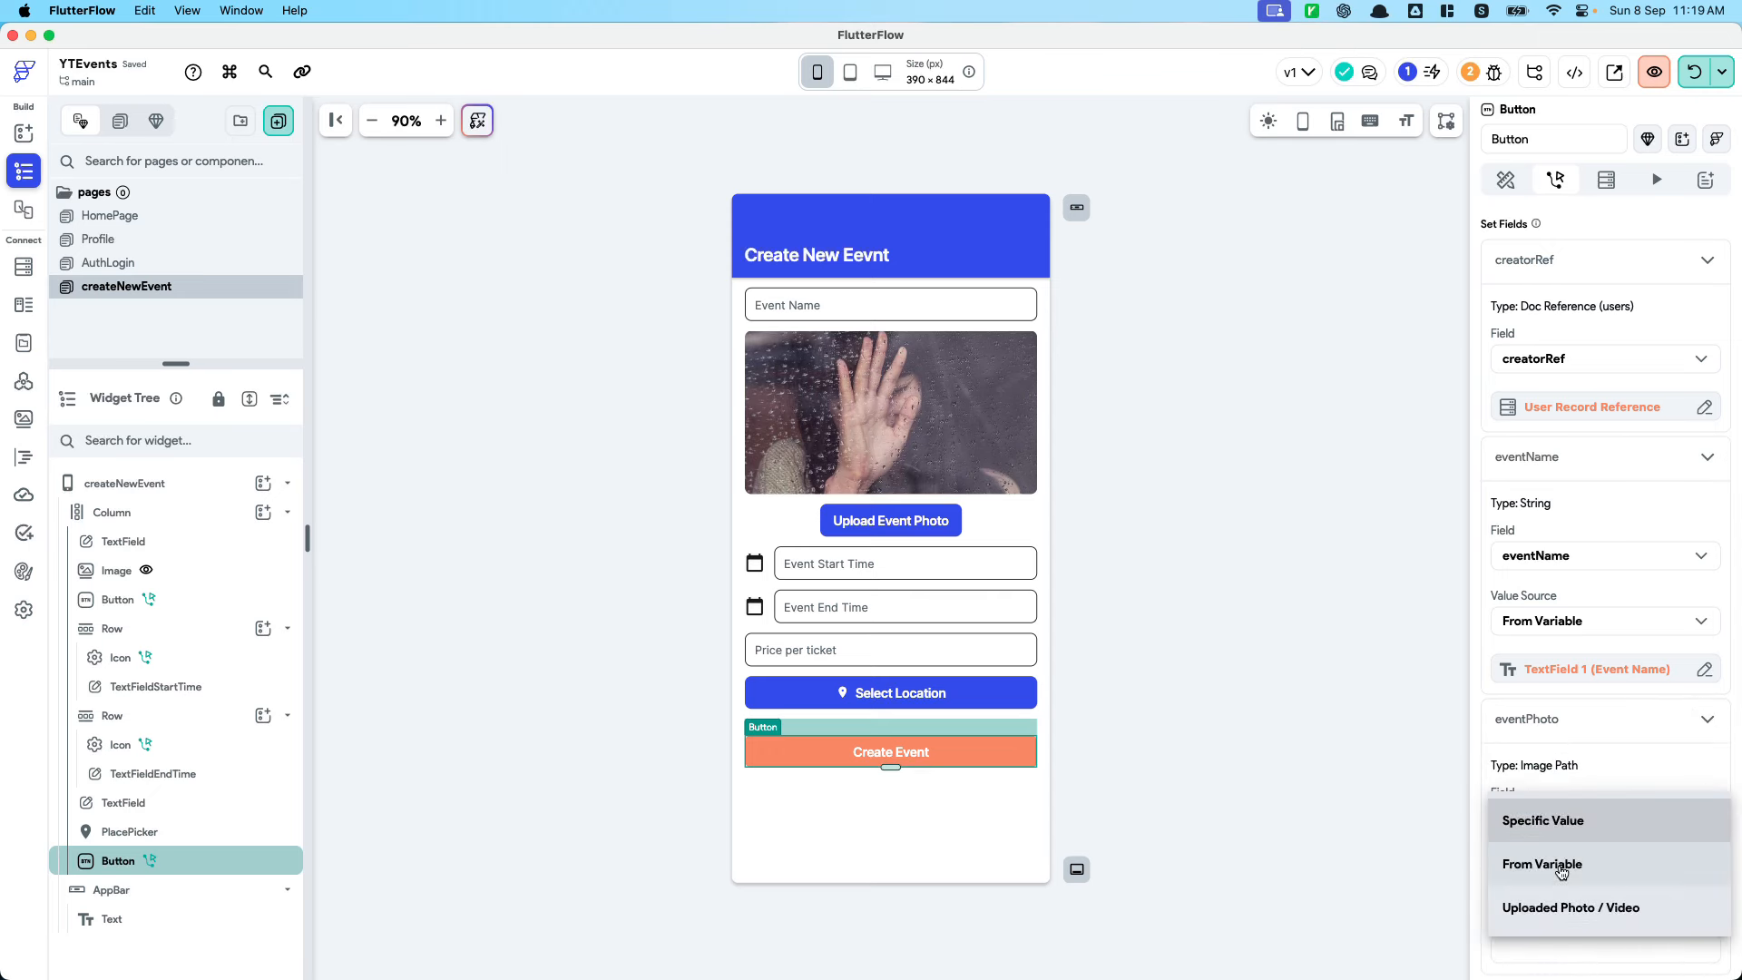
pyautogui.click(1560, 866)
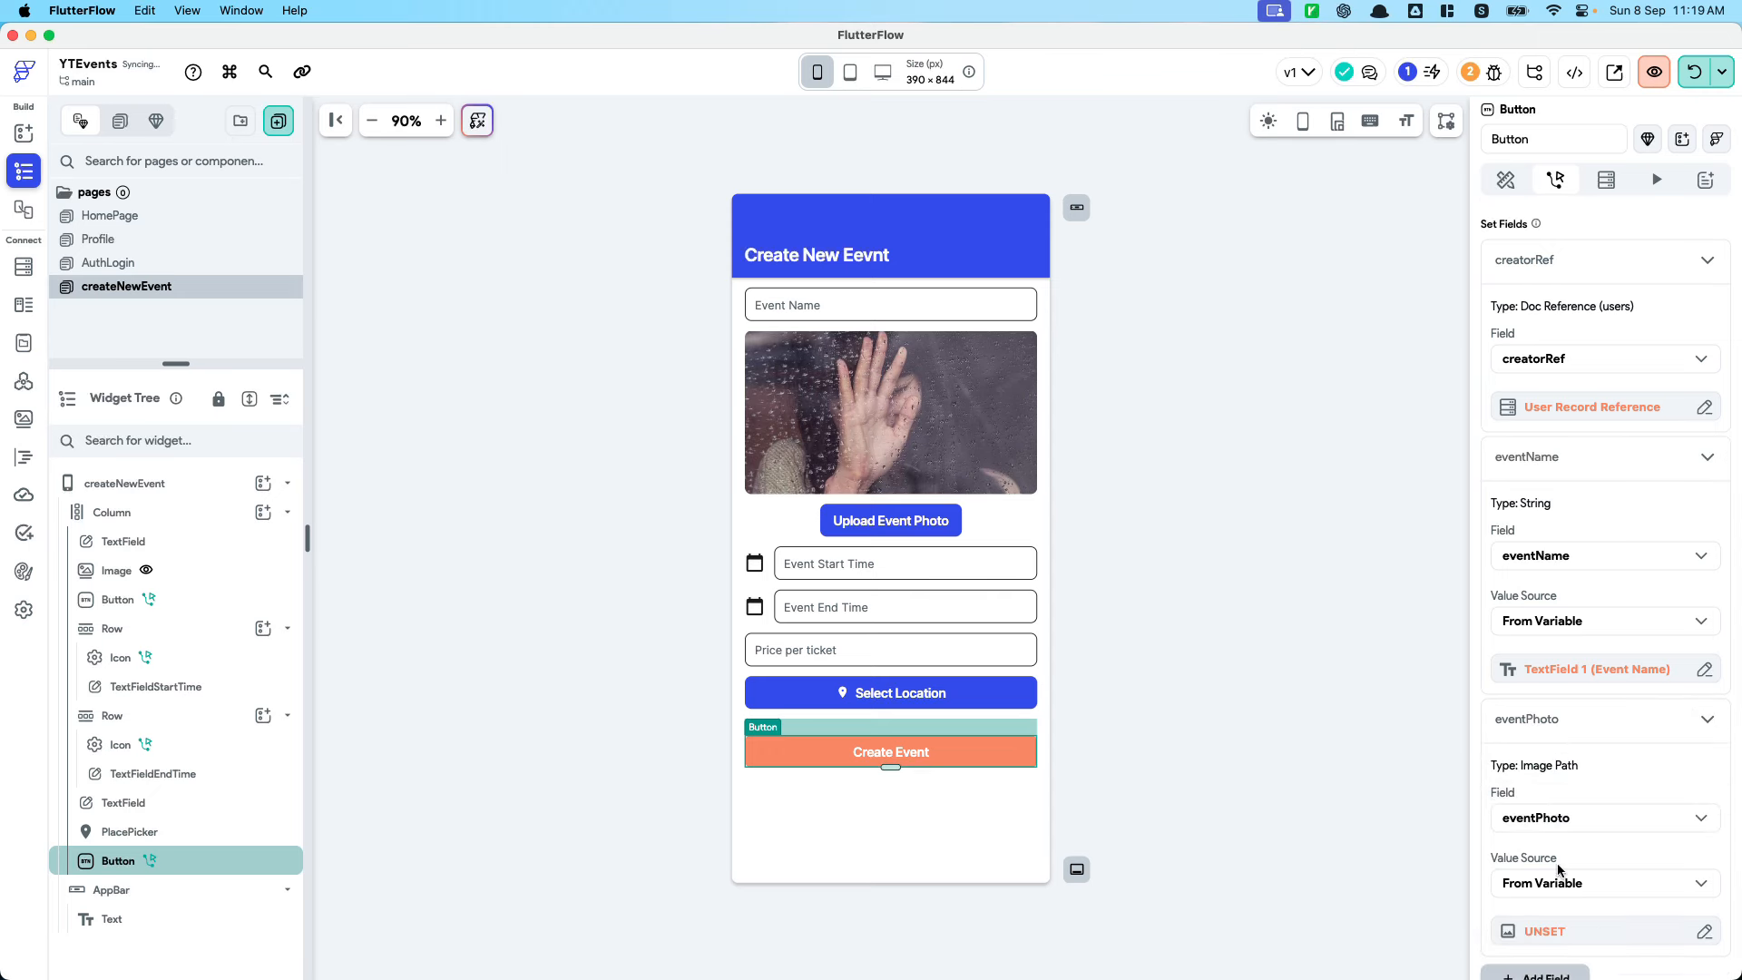
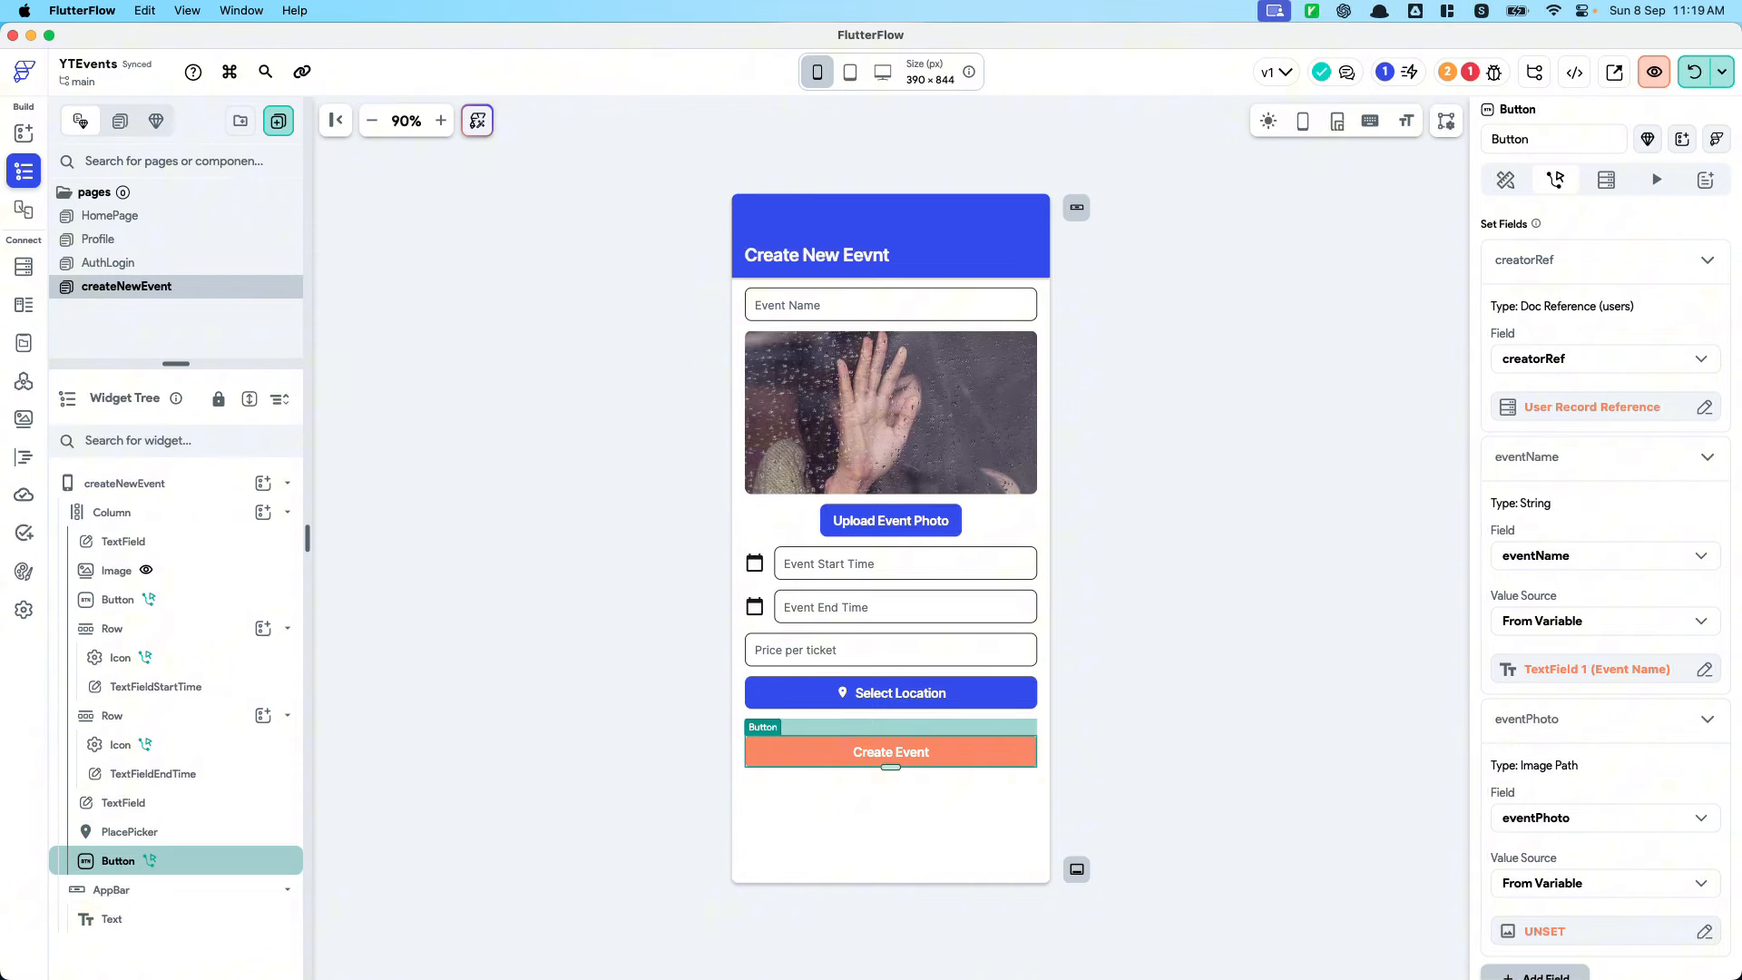
# Give eventPhoto a Conditional Value (If/Then/Else) with the condition that Uploaded File URL is set and not empty
pyautogui.click(1139, 689)
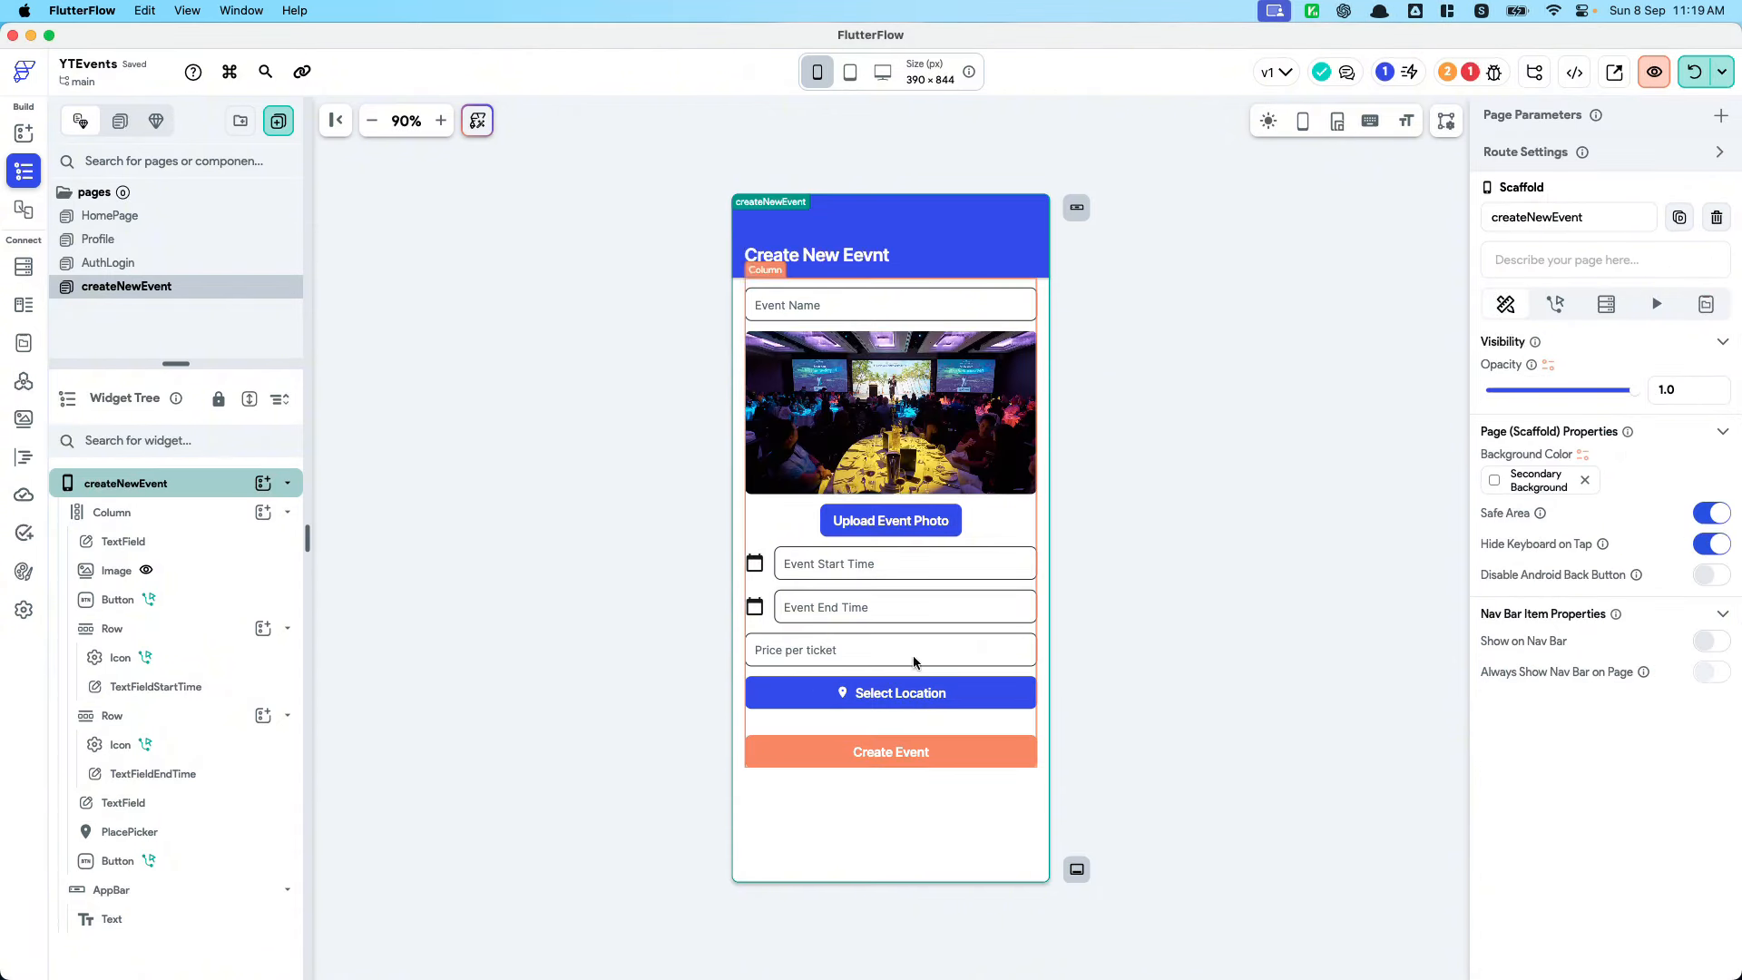
pyautogui.click(930, 746)
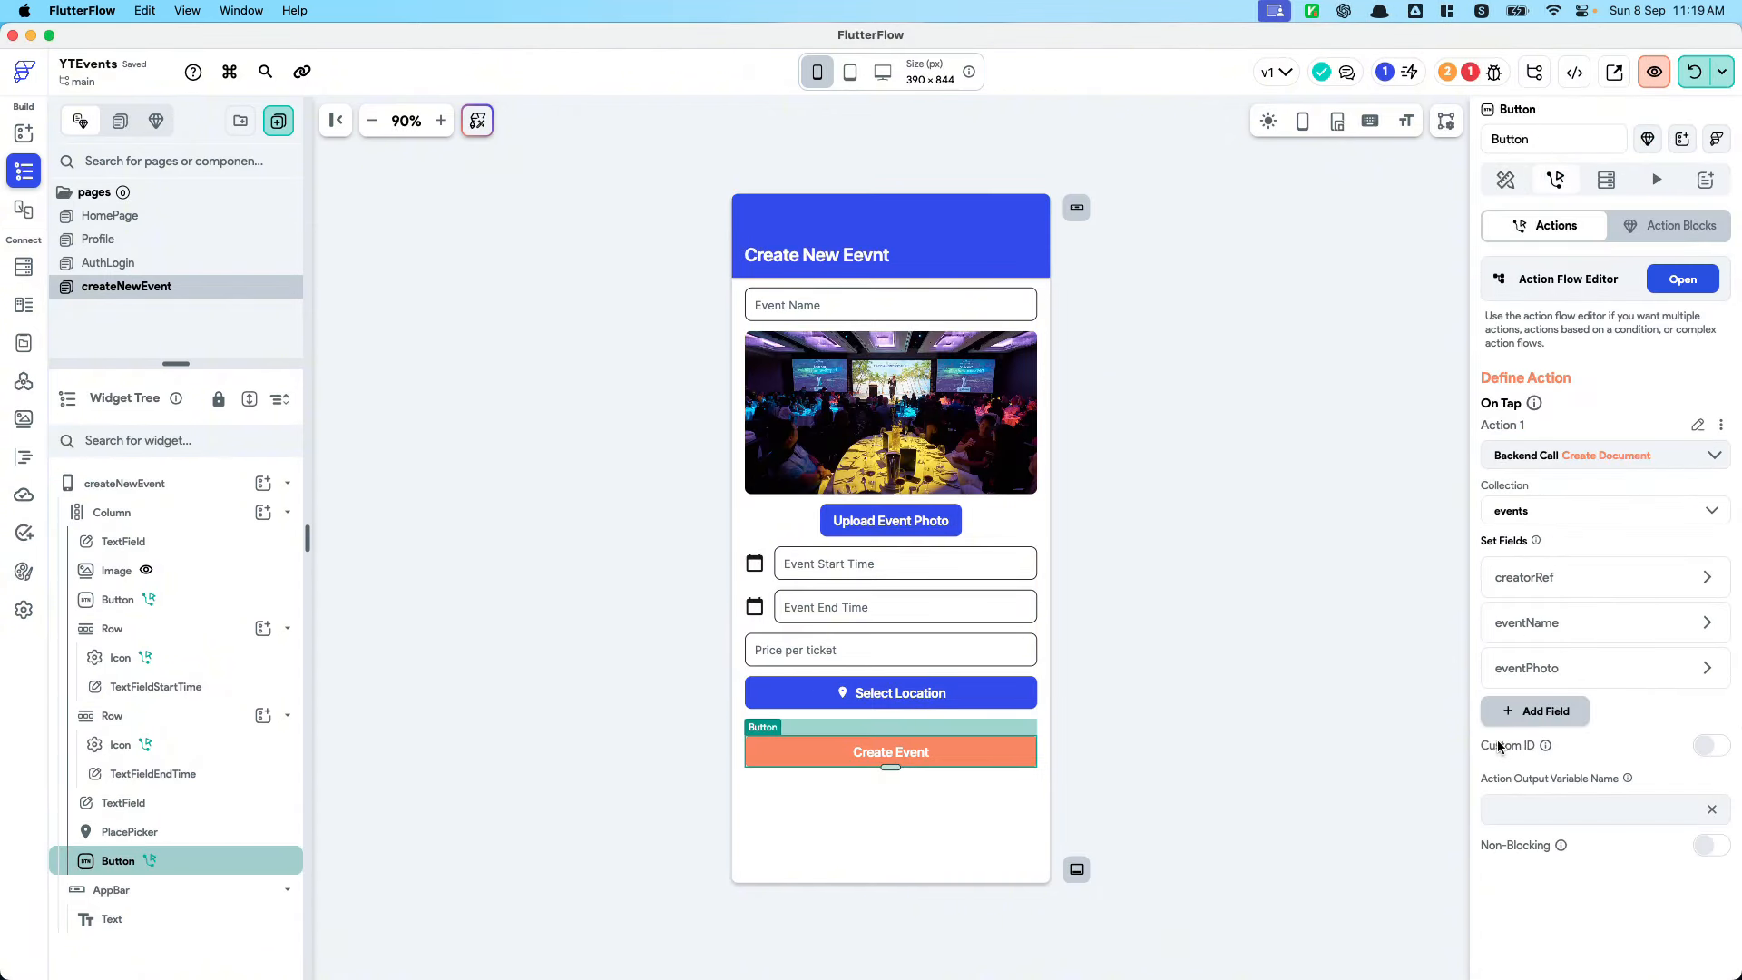
pyautogui.click(1549, 676)
pyautogui.click(1540, 860)
pyautogui.write('condi')
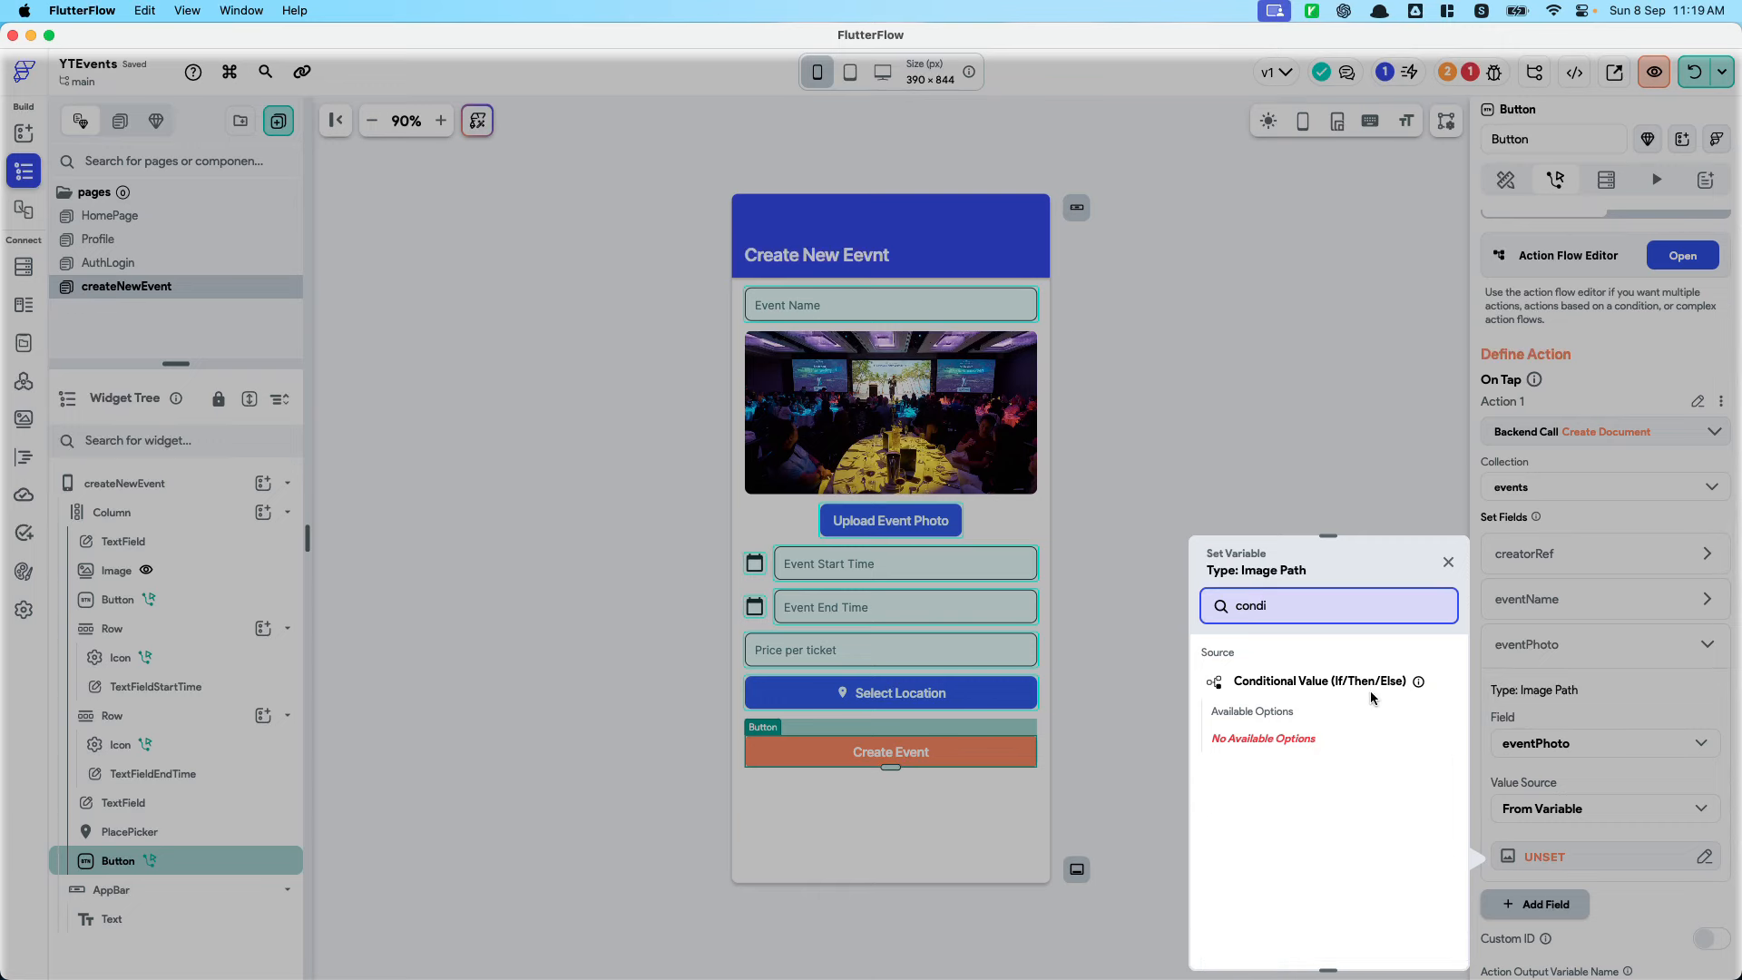
pyautogui.click(1319, 682)
pyautogui.click(1308, 720)
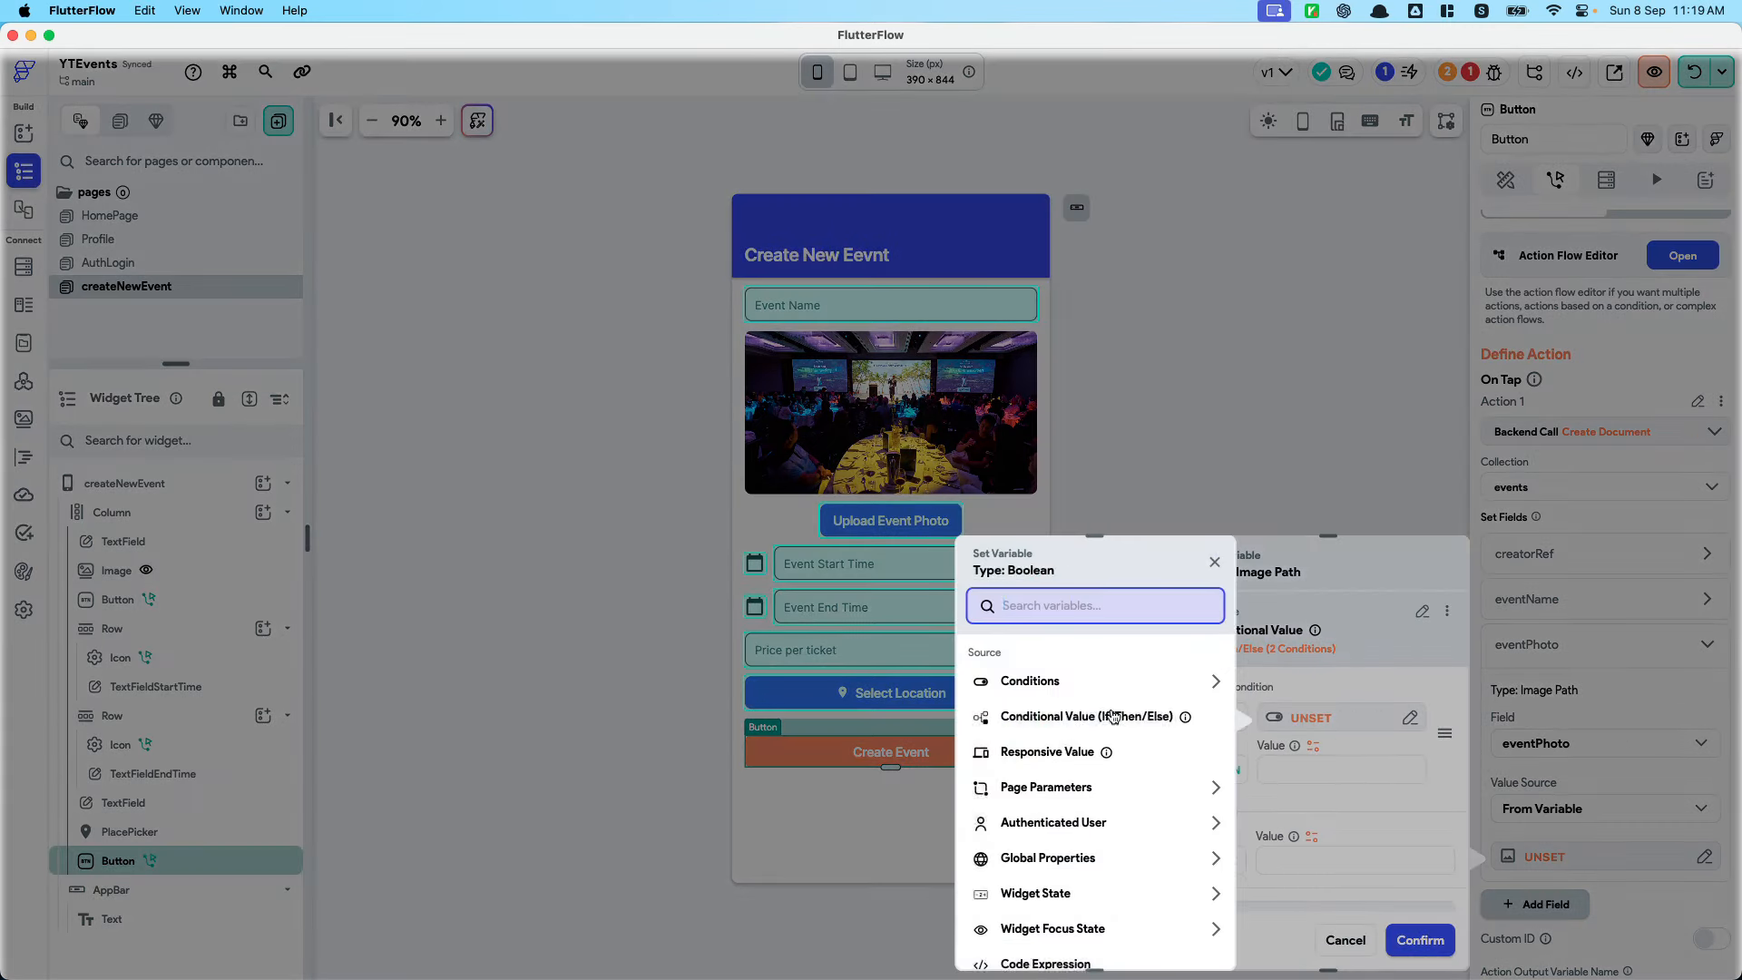
pyautogui.write('upload')
pyautogui.click(1109, 737)
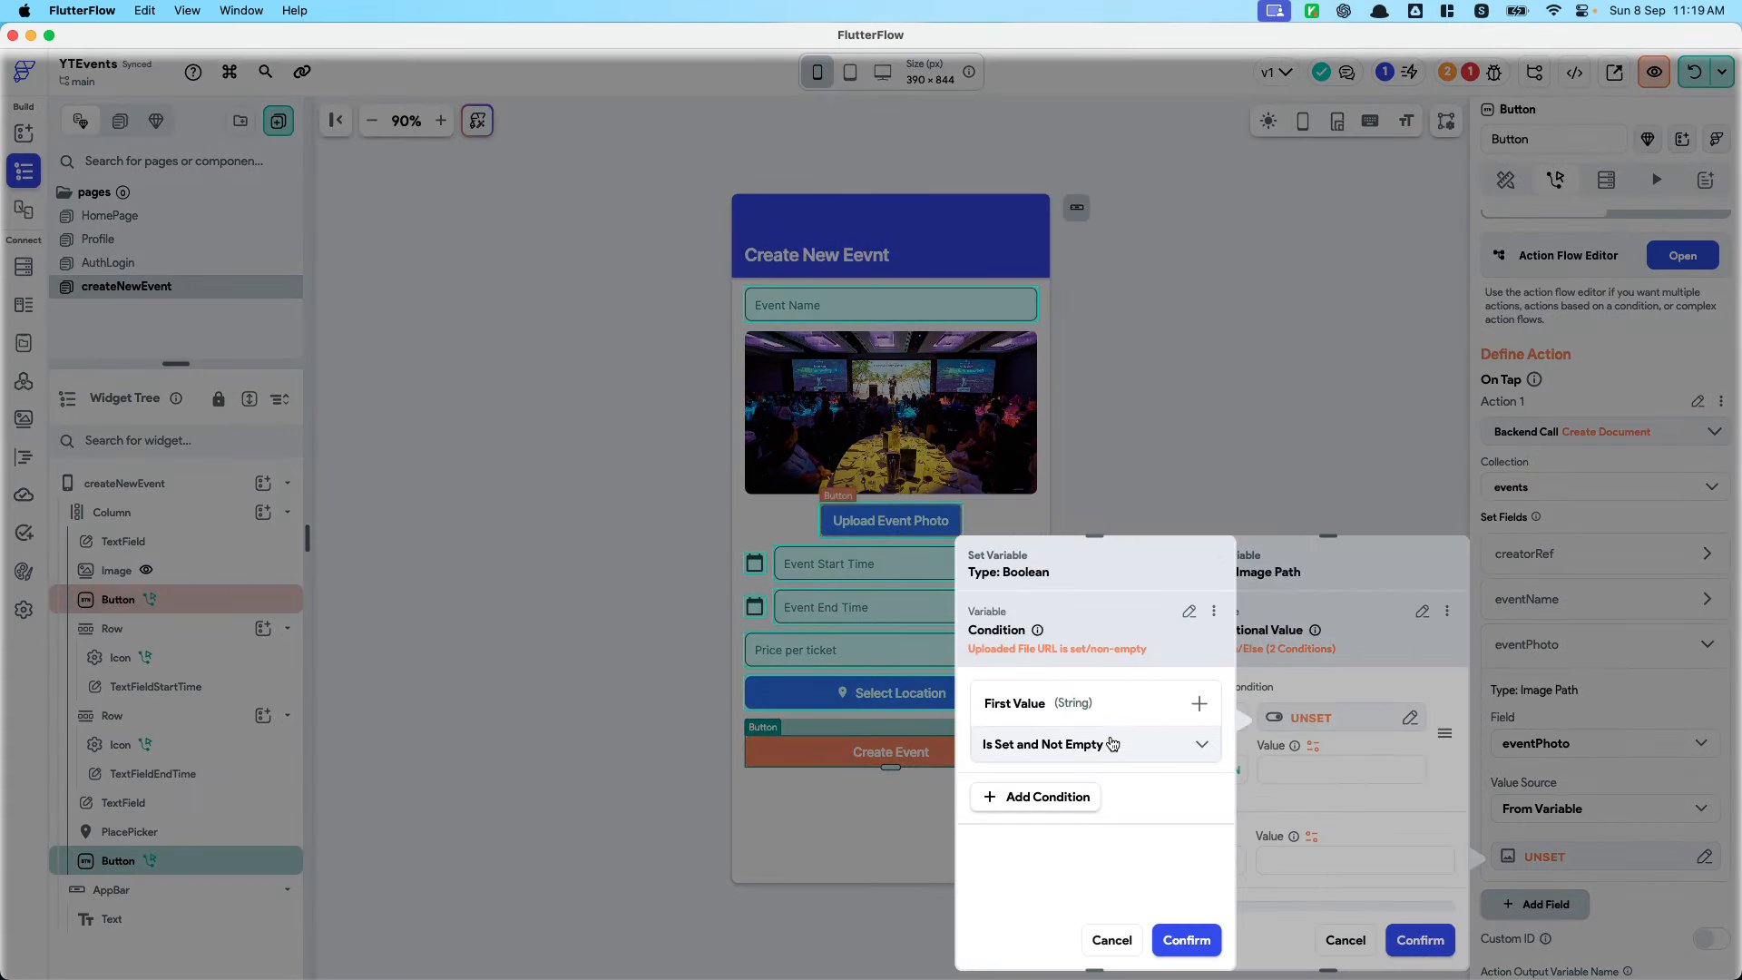
pyautogui.click(1189, 940)
# Set the conditional's Then value to Uploaded File URL and its Else value to the copied image URL ending in 5654.jpg
pyautogui.click(1314, 746)
pyautogui.write('upload')
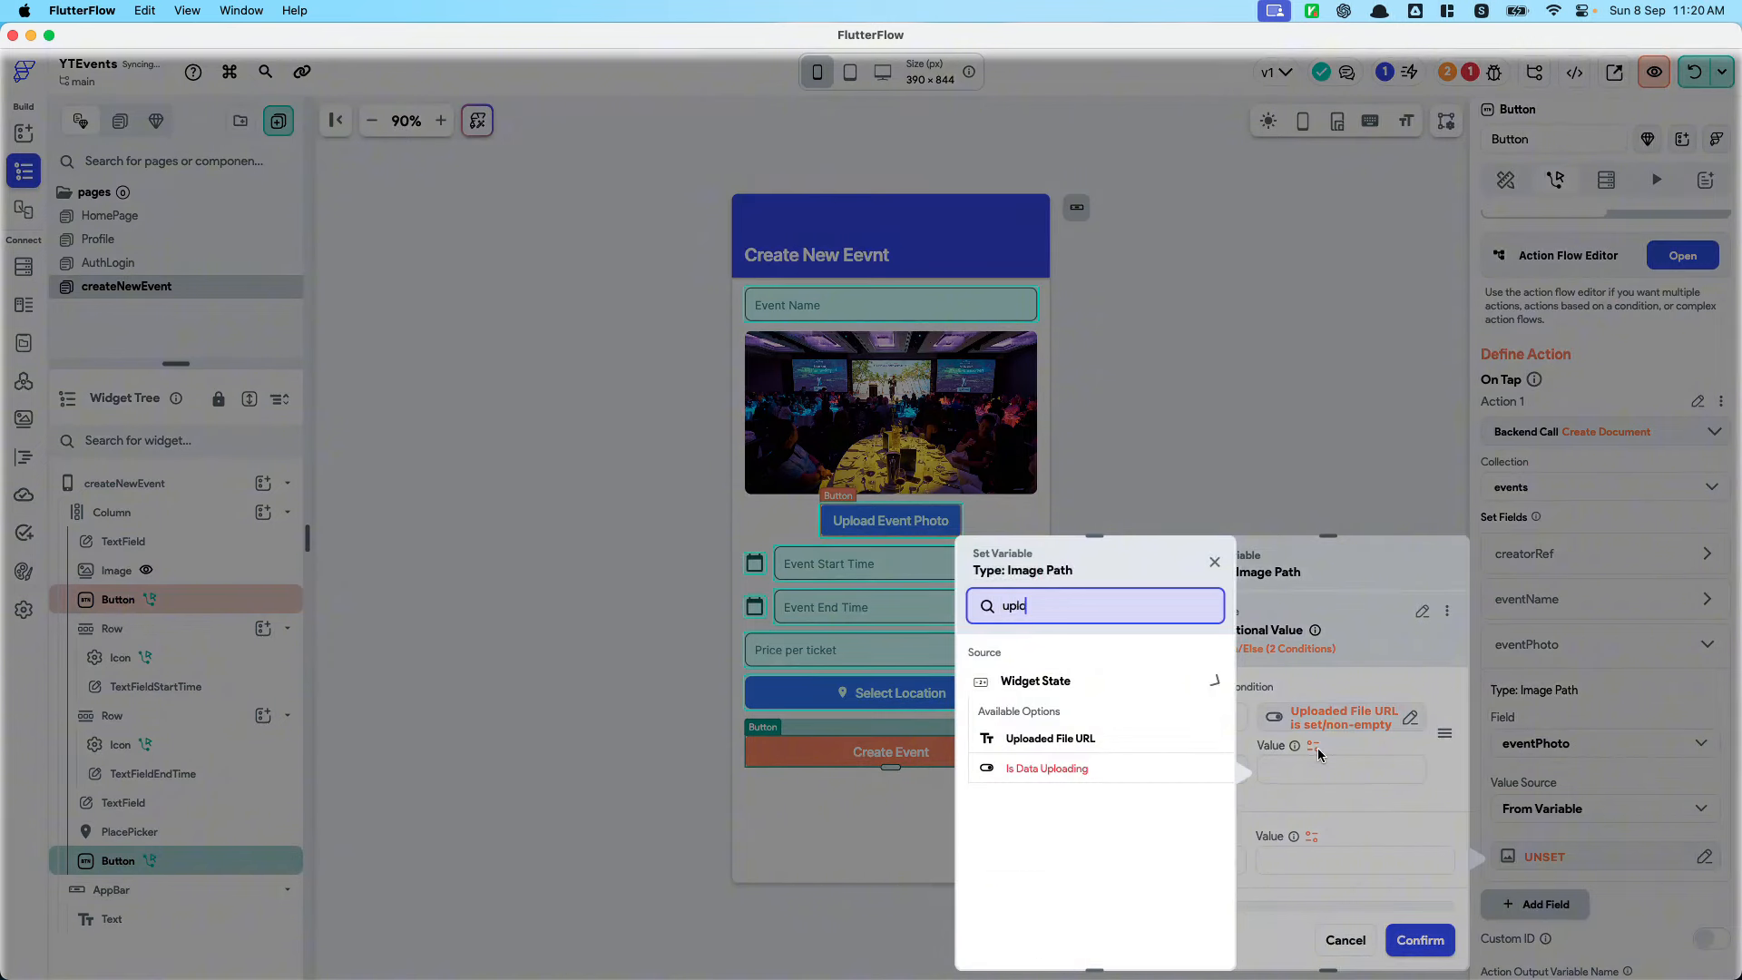
pyautogui.click(1145, 737)
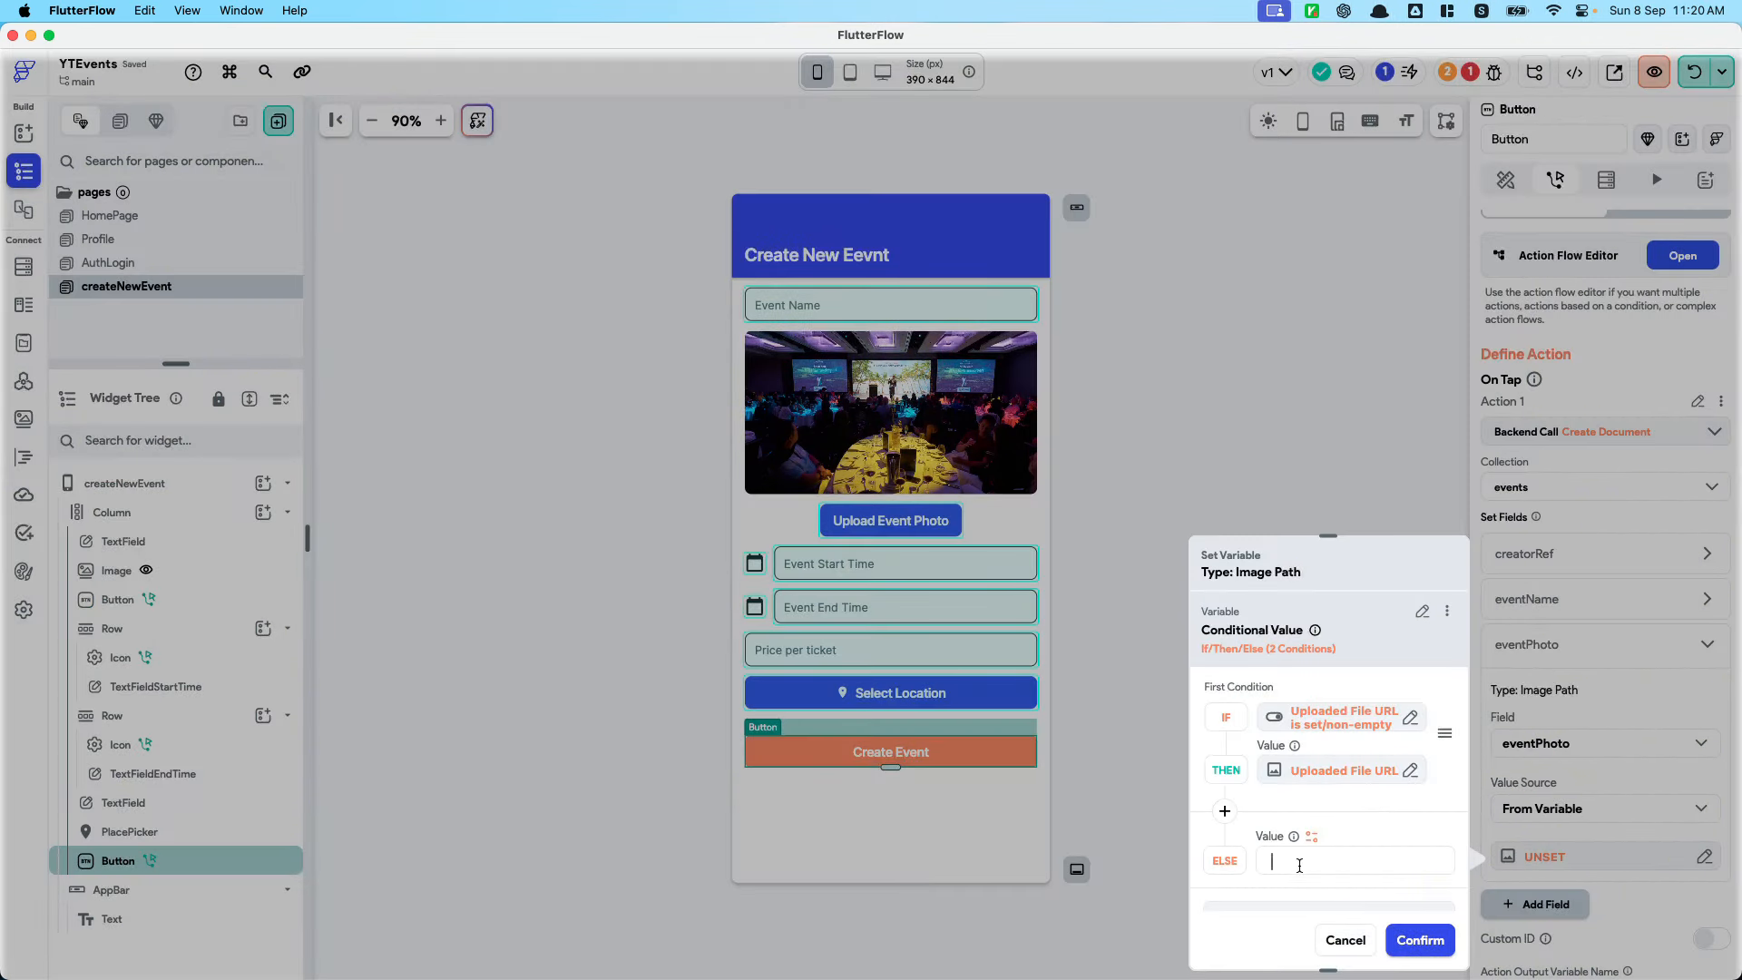
pyautogui.press('super+v')
pyautogui.scroll(-3, 1329, 771)
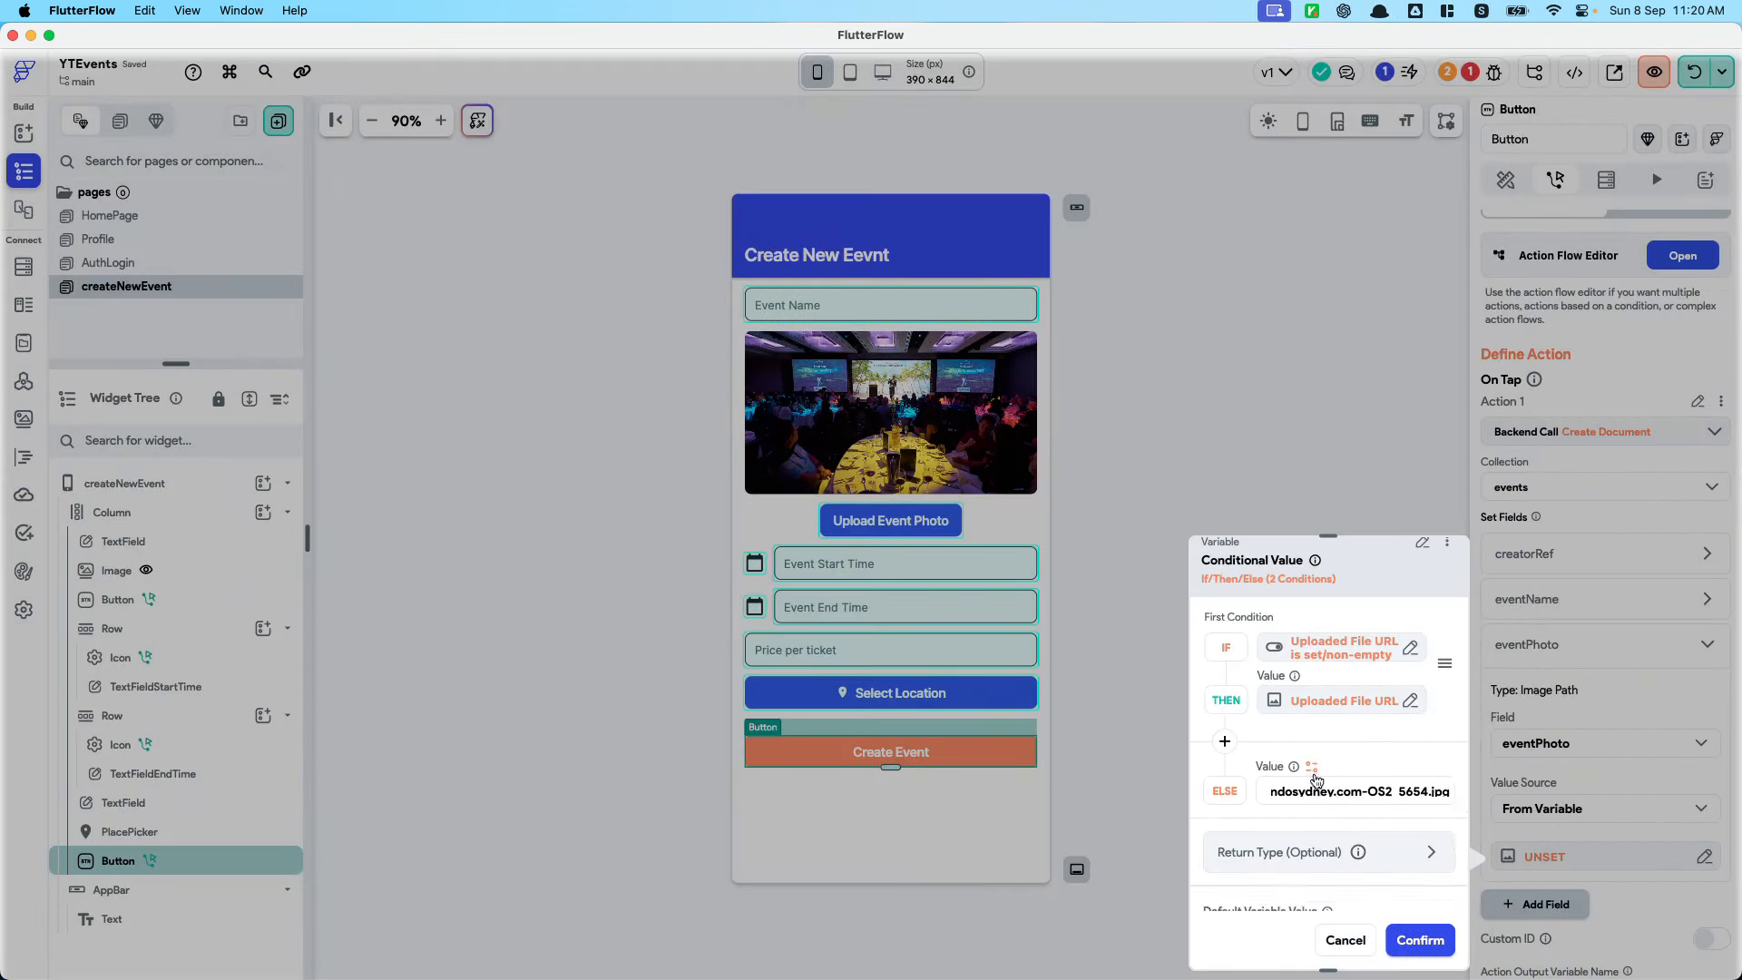
pyautogui.click(1420, 939)
# Add the createdTime field to the document and set it to the Current Time global property
pyautogui.click(1558, 906)
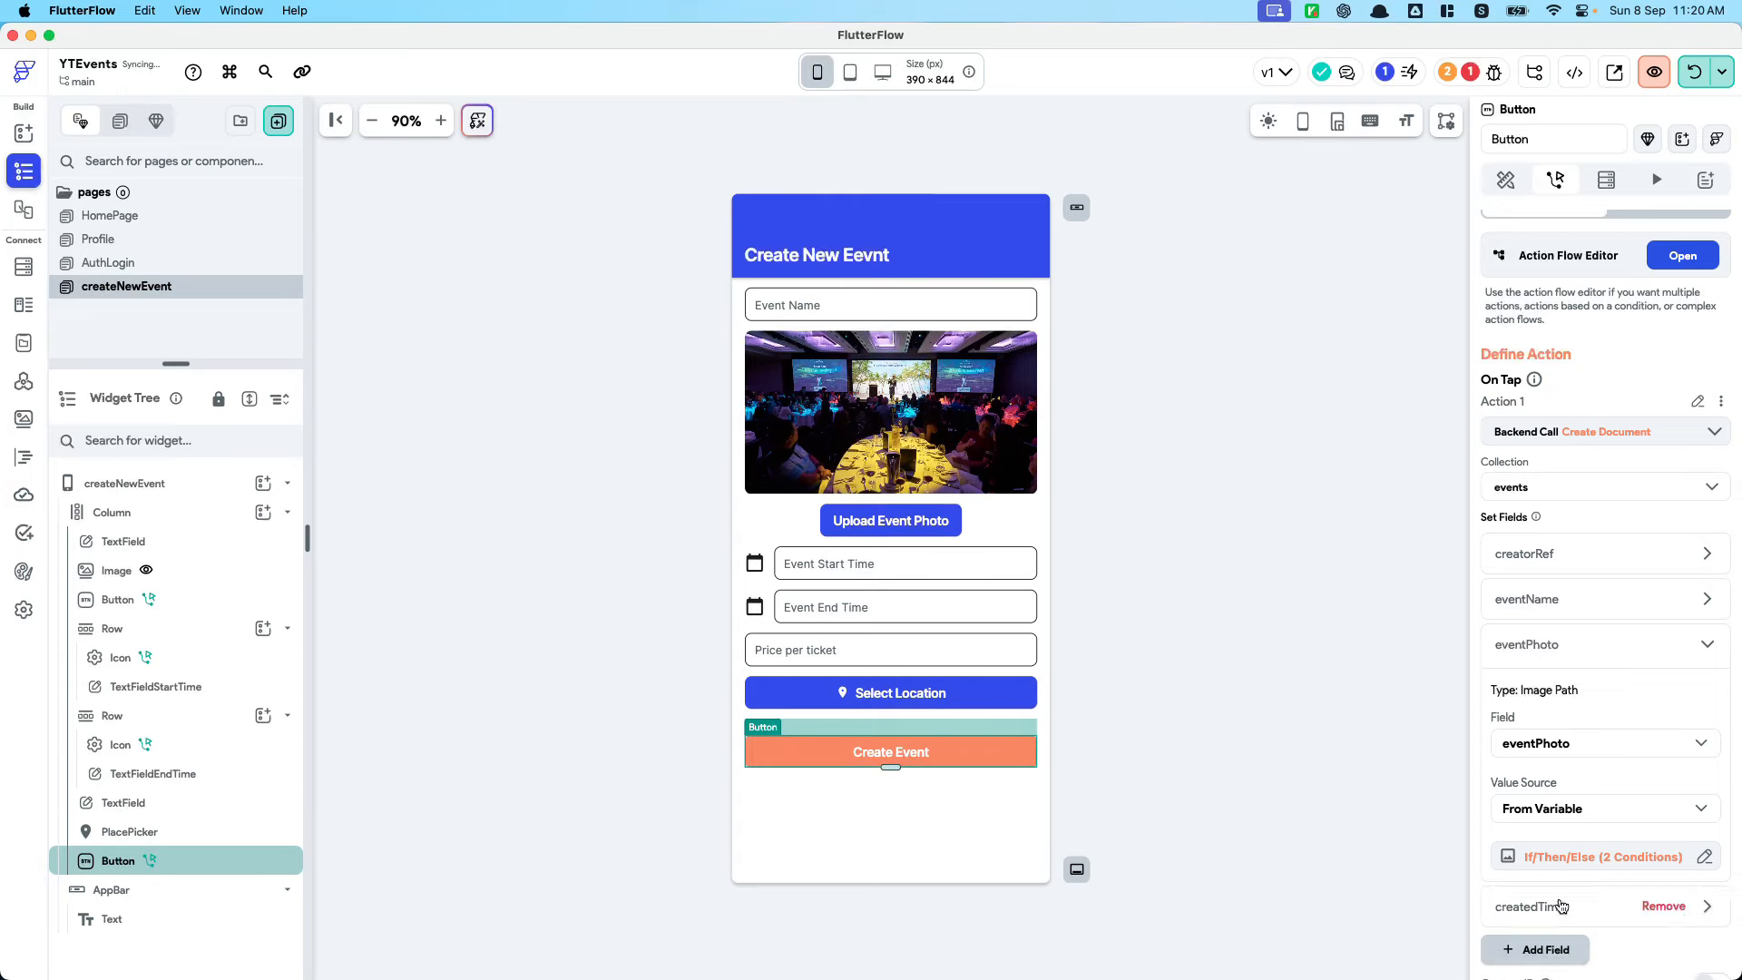
pyautogui.scroll(-3, 1558, 904)
pyautogui.click(1555, 700)
pyautogui.click(1556, 904)
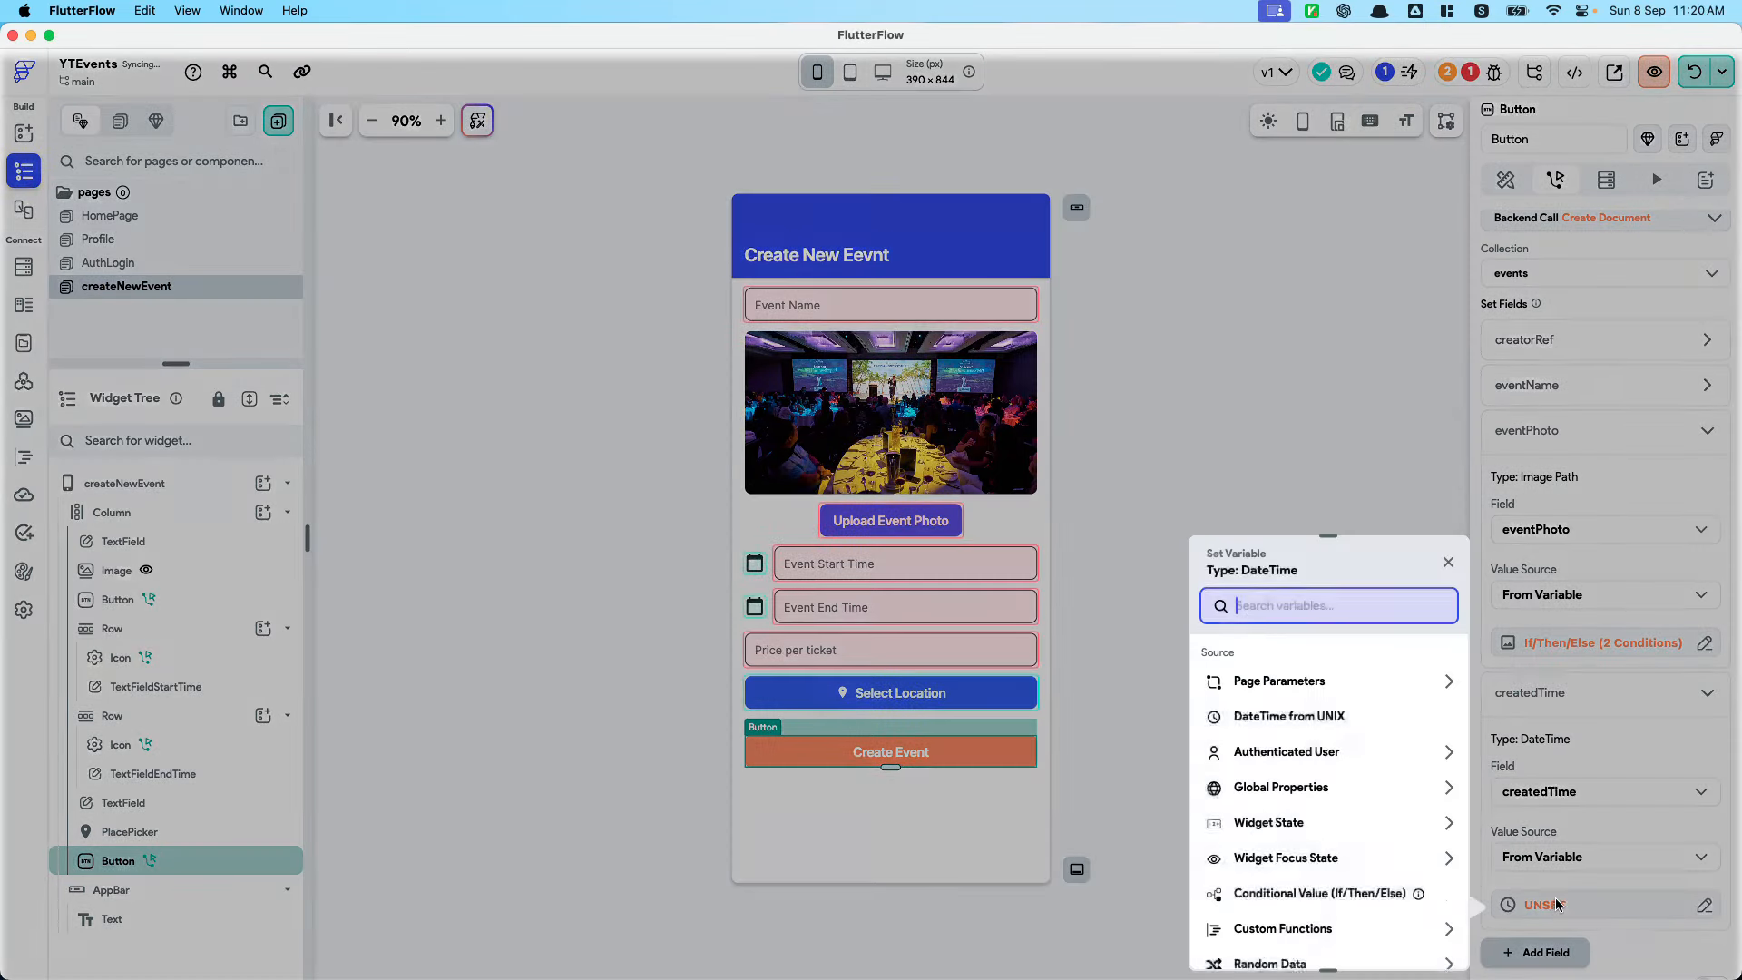
pyautogui.write('curr')
pyautogui.click(1361, 738)
pyautogui.click(1423, 937)
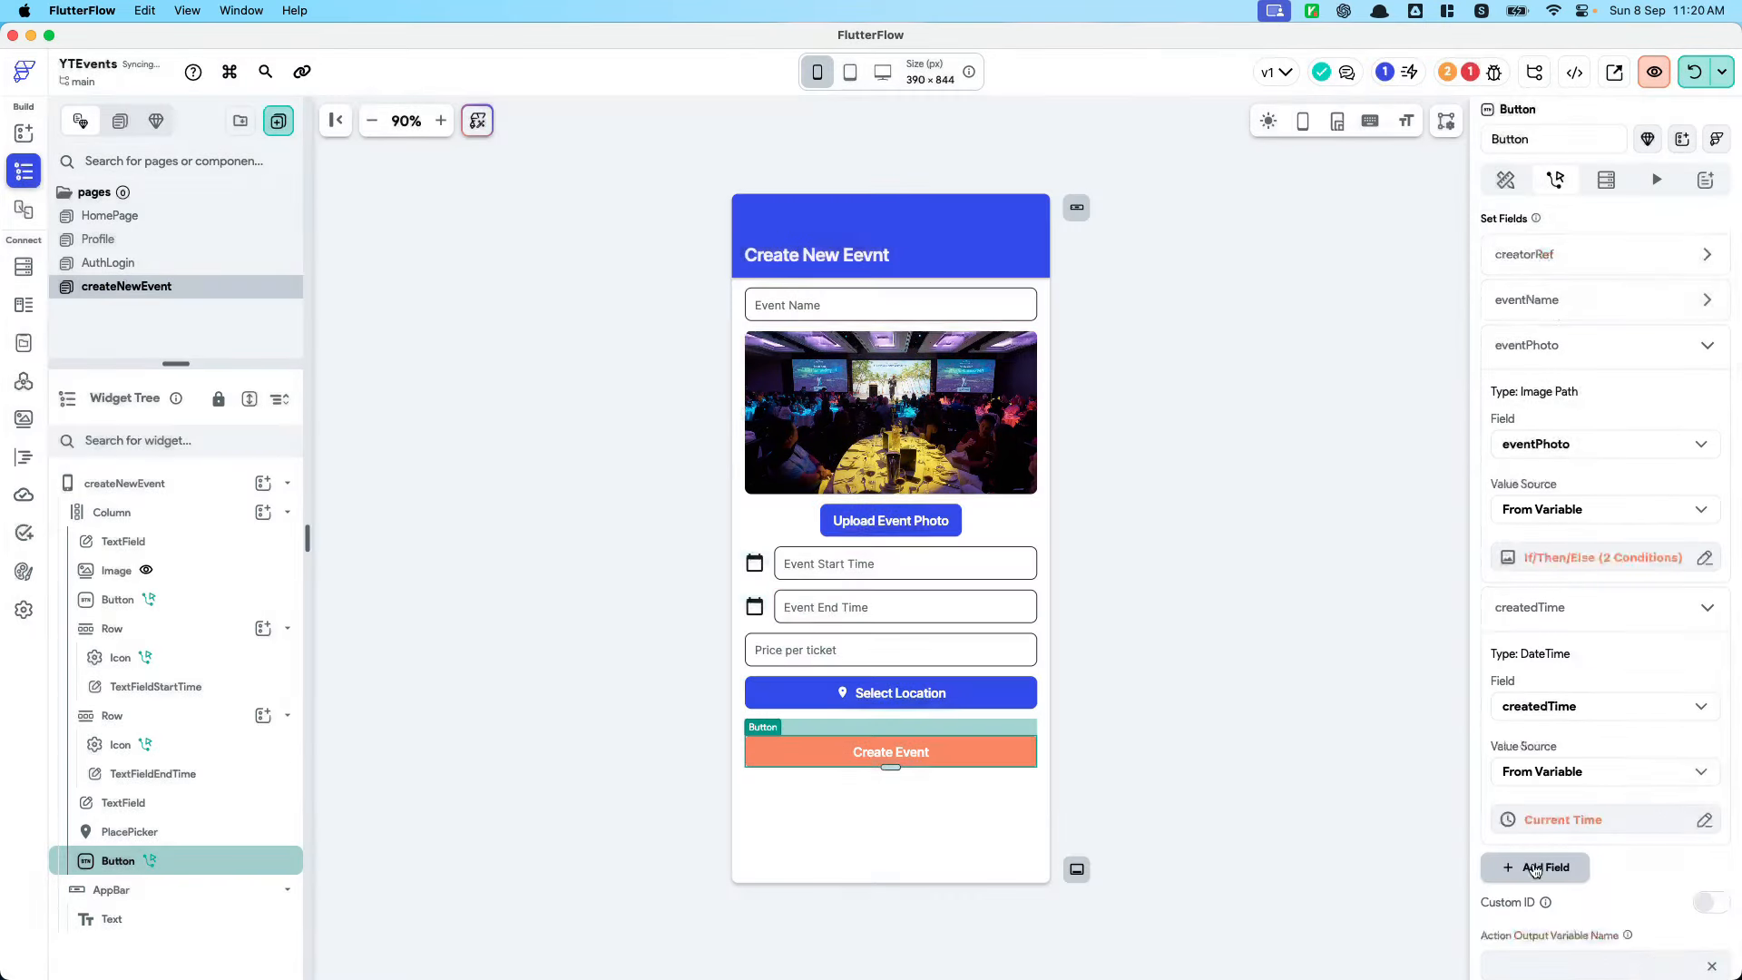
# Add the eventStartDateTime field to the document and set it to the Date Picked 1 widget state
pyautogui.scroll(-2, 1560, 753)
pyautogui.click(1574, 733)
pyautogui.click(1569, 741)
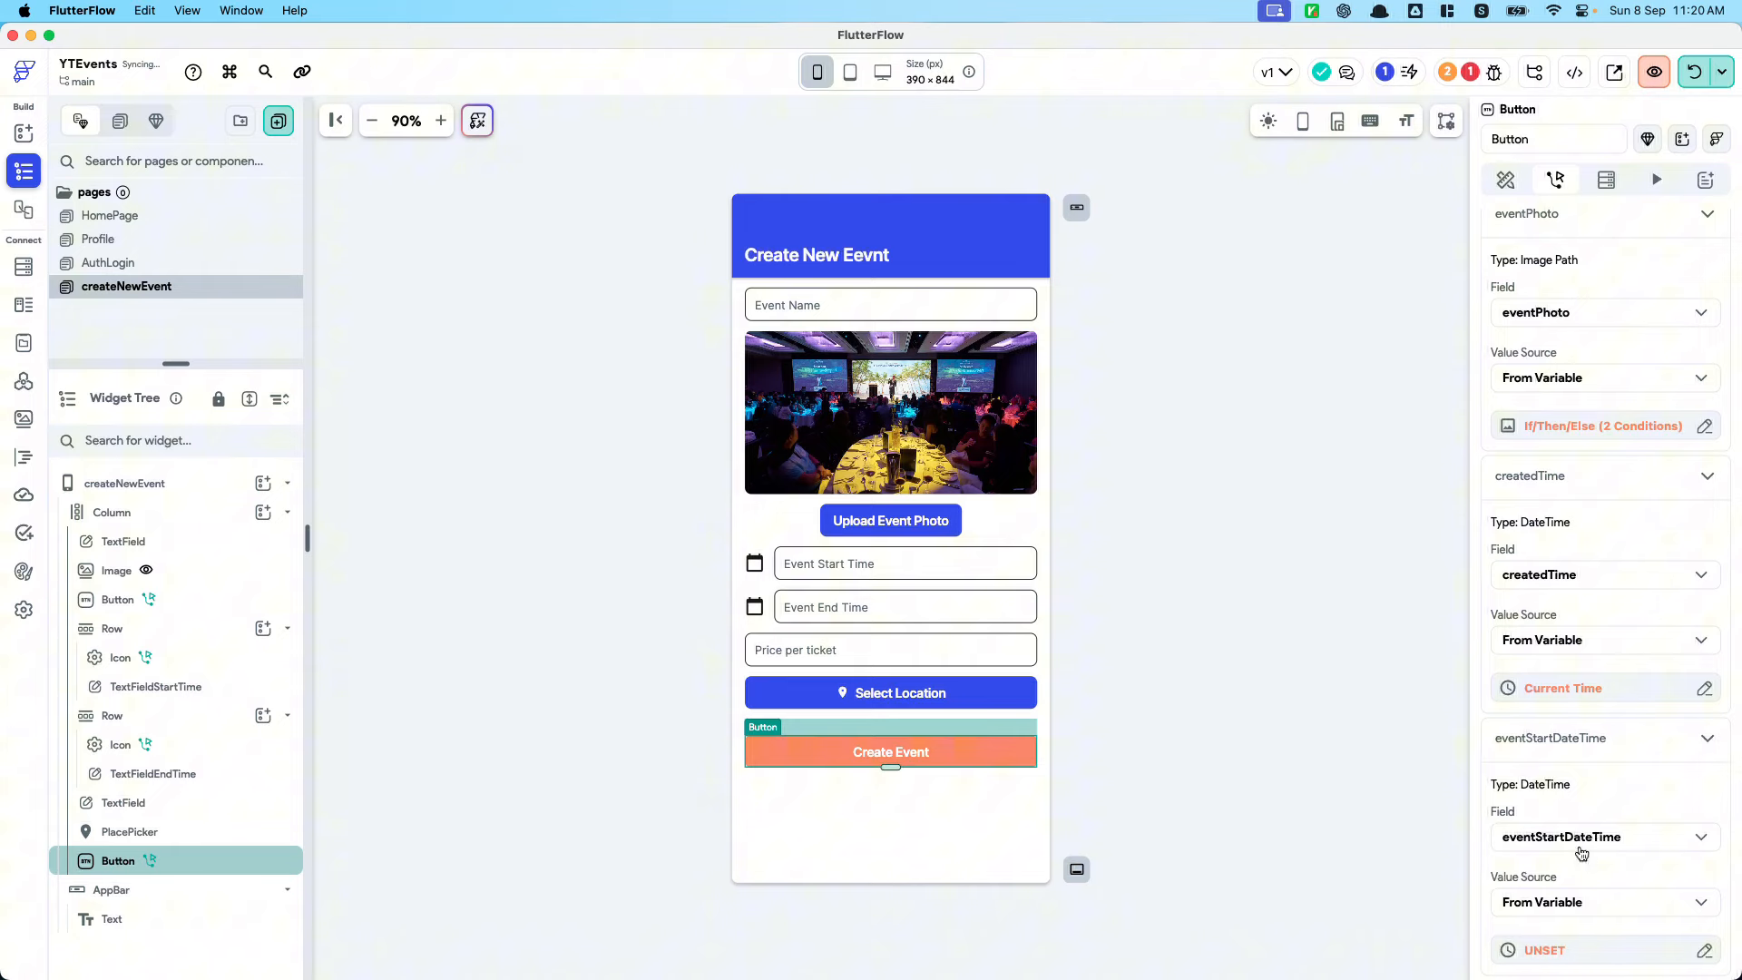
pyautogui.click(1552, 949)
pyautogui.scroll(-1, 1349, 817)
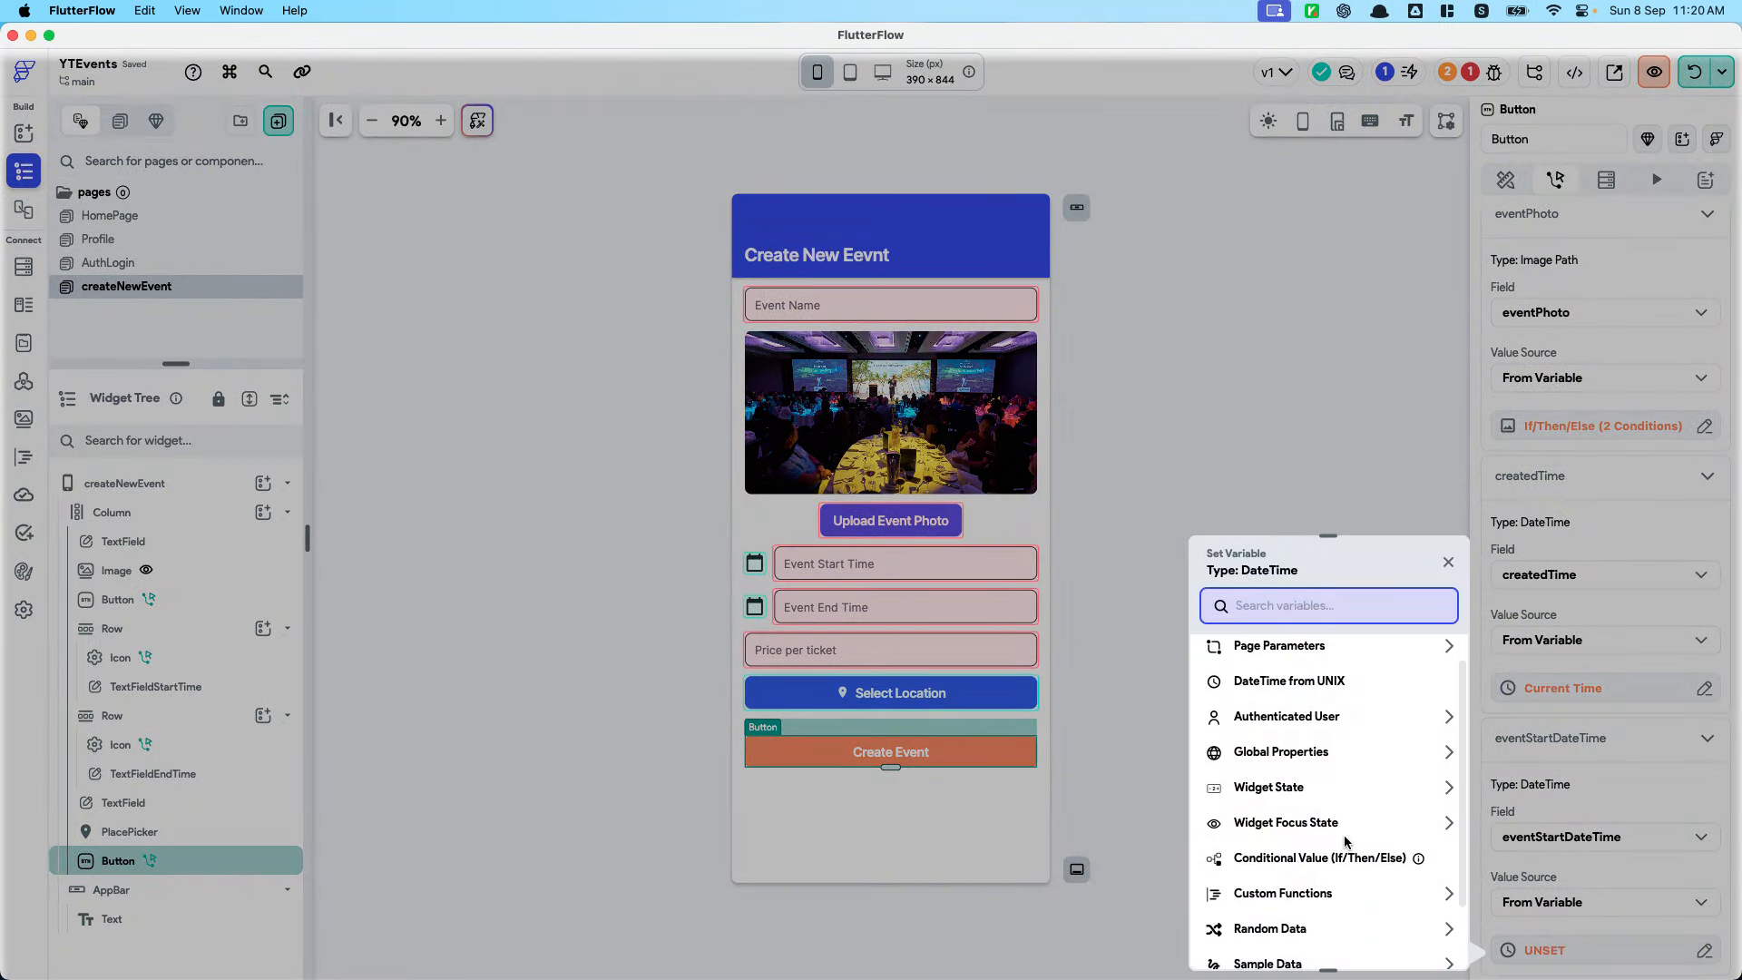
pyautogui.scroll(-1, 1334, 816)
pyautogui.click(1328, 778)
pyautogui.scroll(-1, 1325, 835)
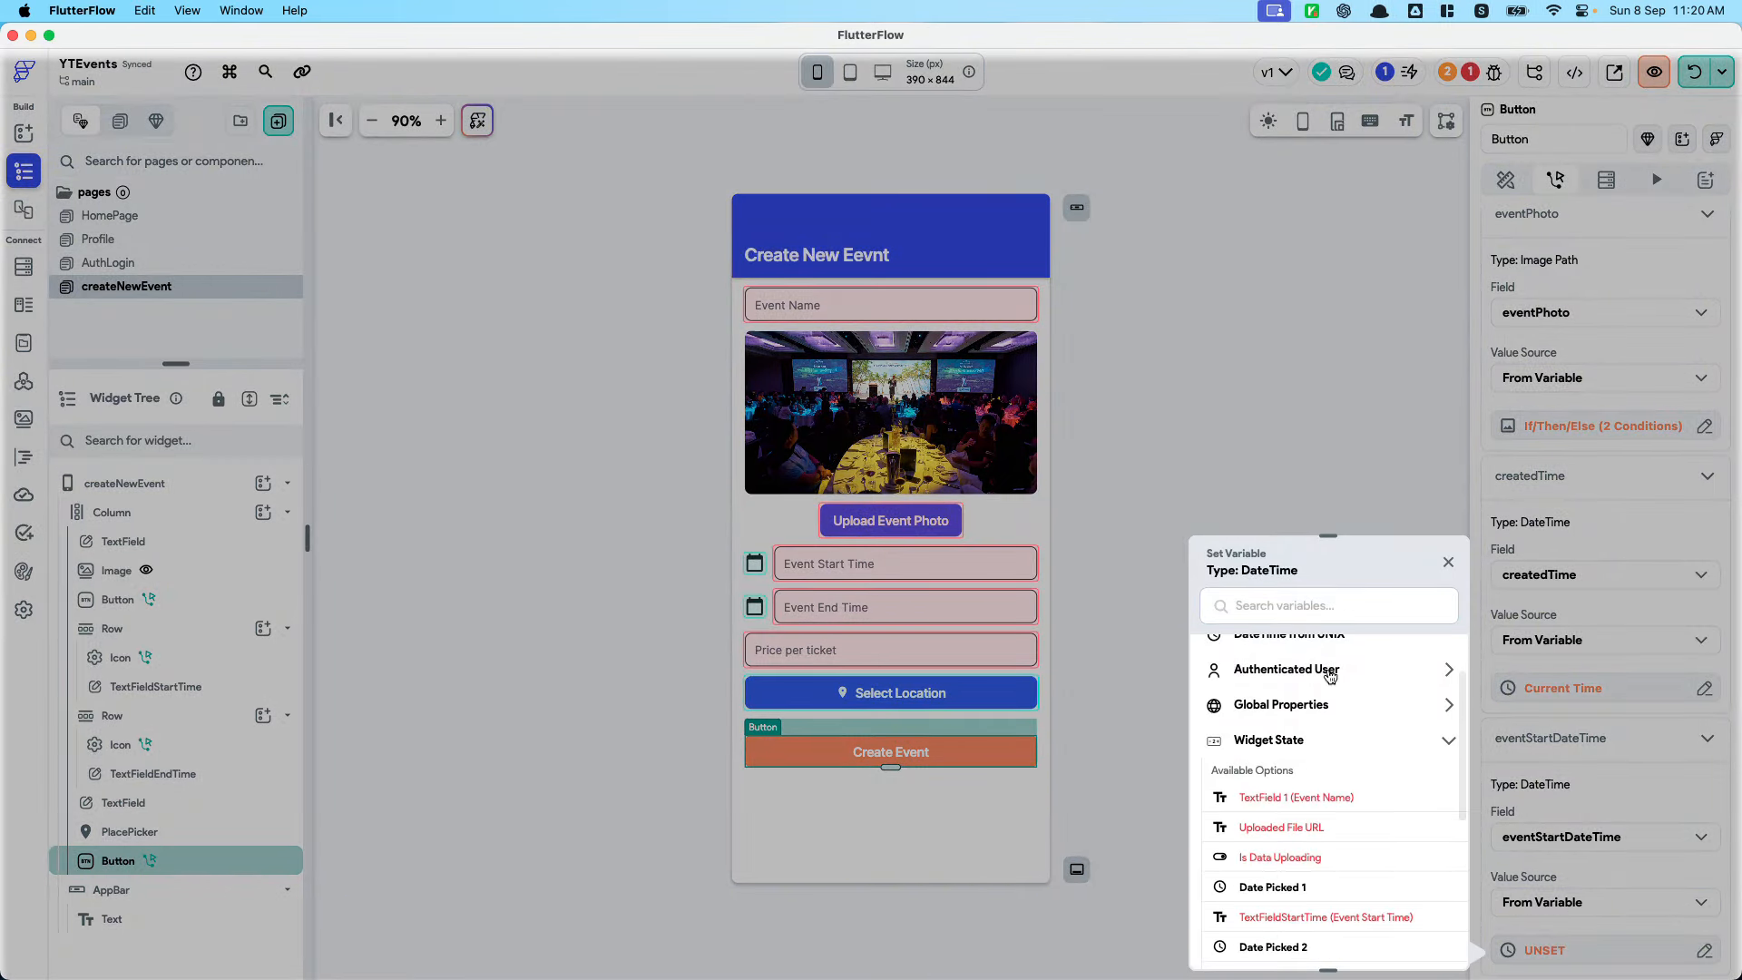
pyautogui.click(1270, 887)
pyautogui.click(1442, 940)
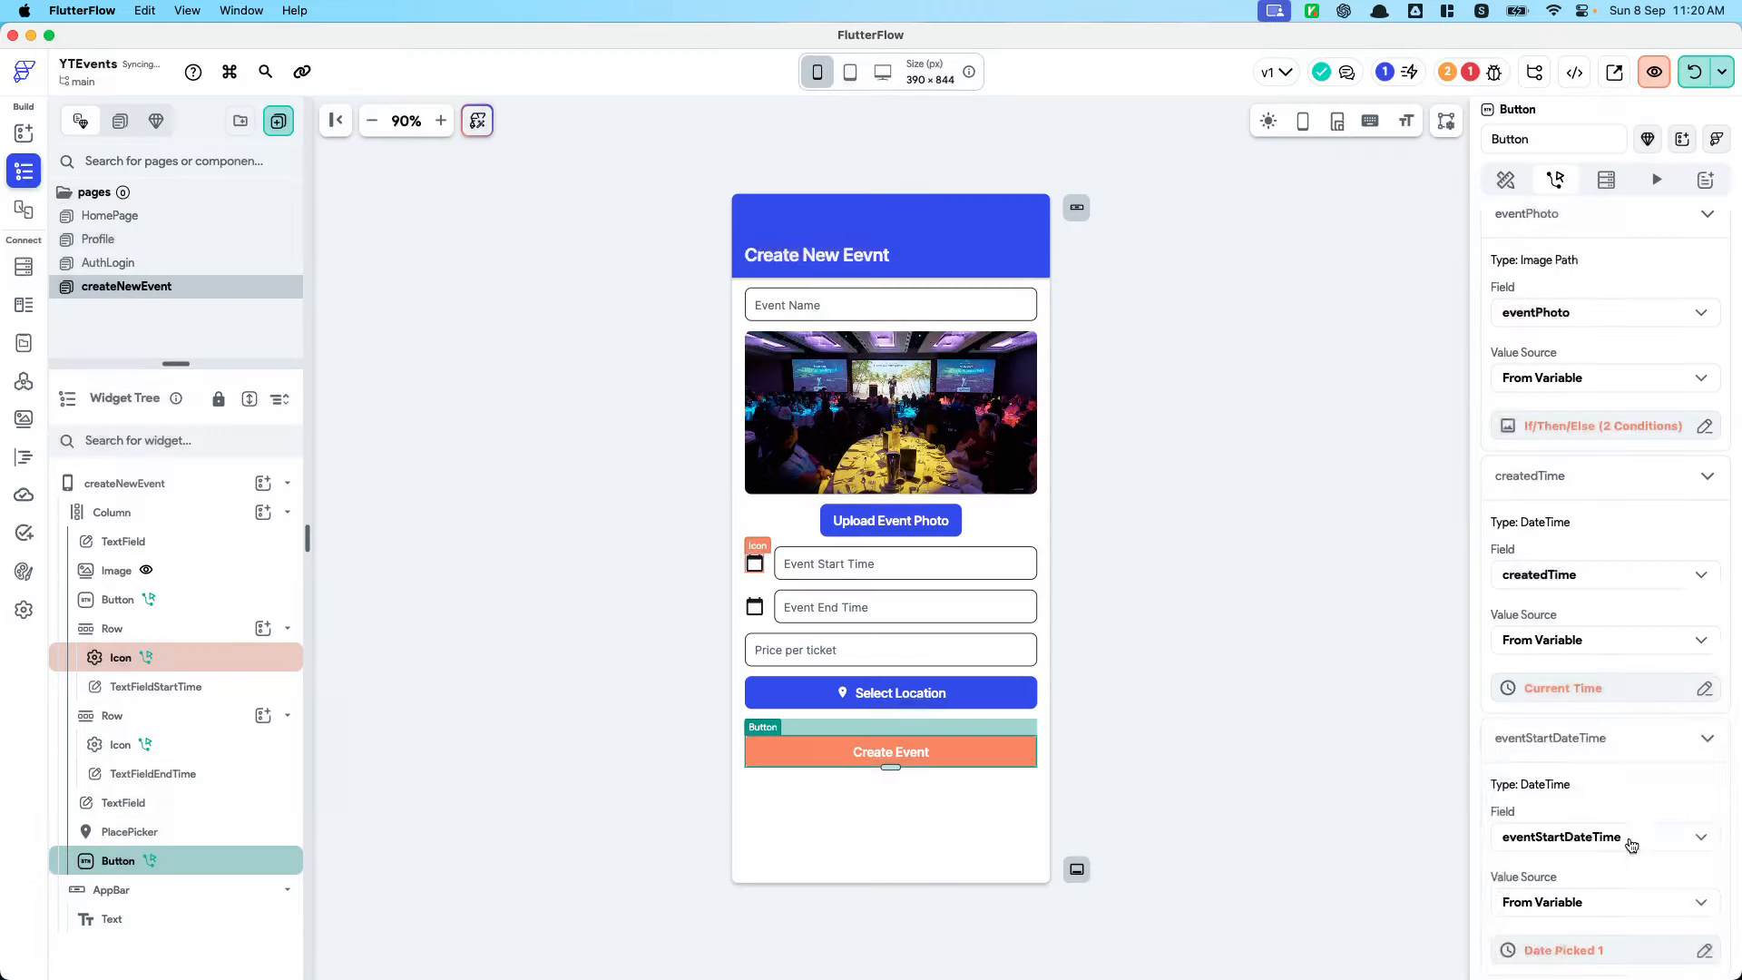
# Add the eventEndDateTime field to the document and set it to the Date Picked 2 widget state
pyautogui.scroll(-3, 1631, 844)
pyautogui.click(1533, 740)
pyautogui.click(1564, 755)
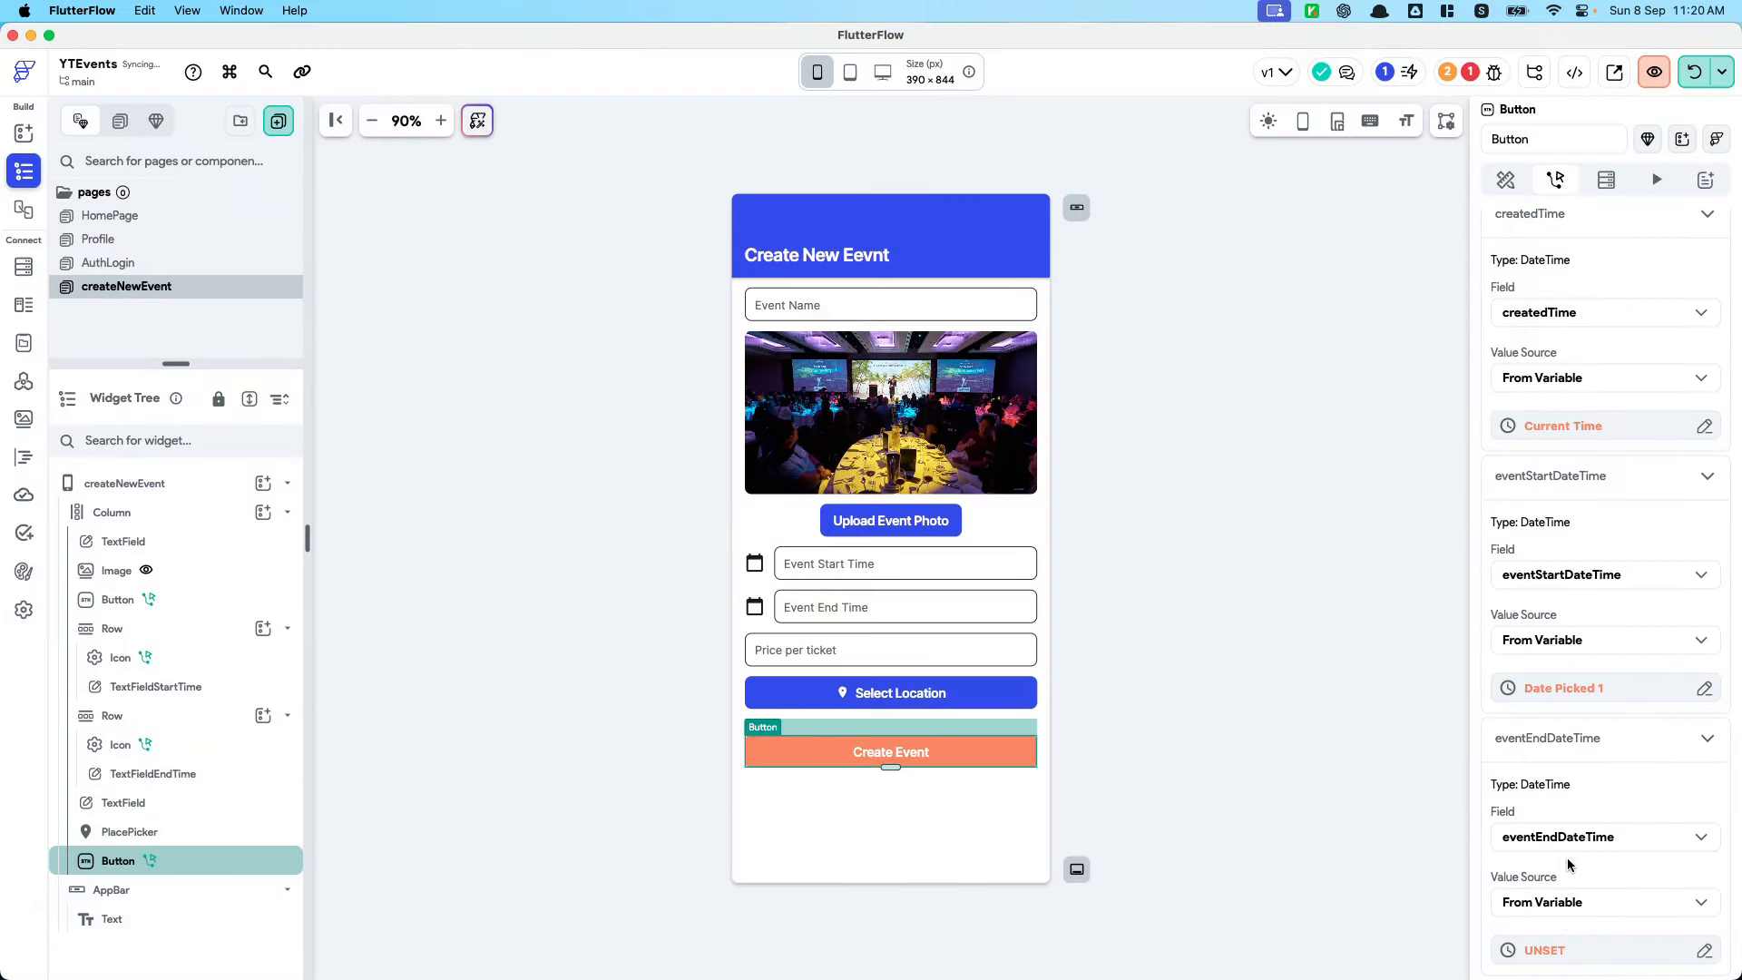
pyautogui.click(1564, 934)
pyautogui.write('datepi')
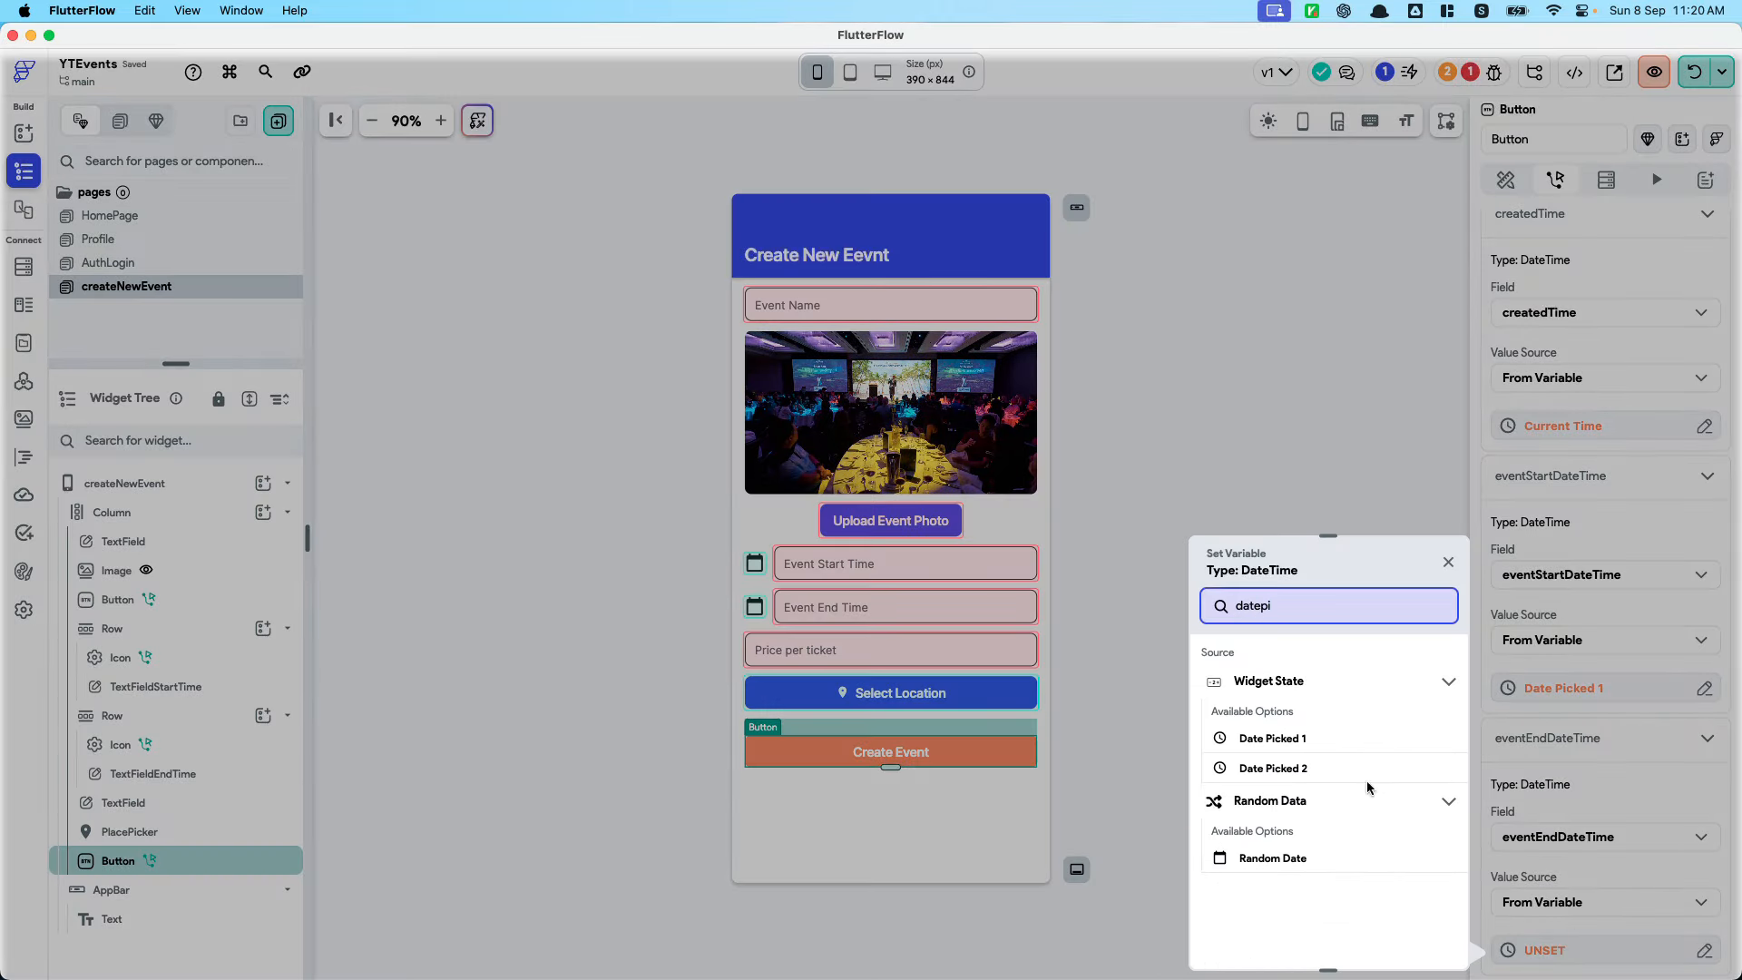
pyautogui.click(1366, 773)
pyautogui.click(1421, 941)
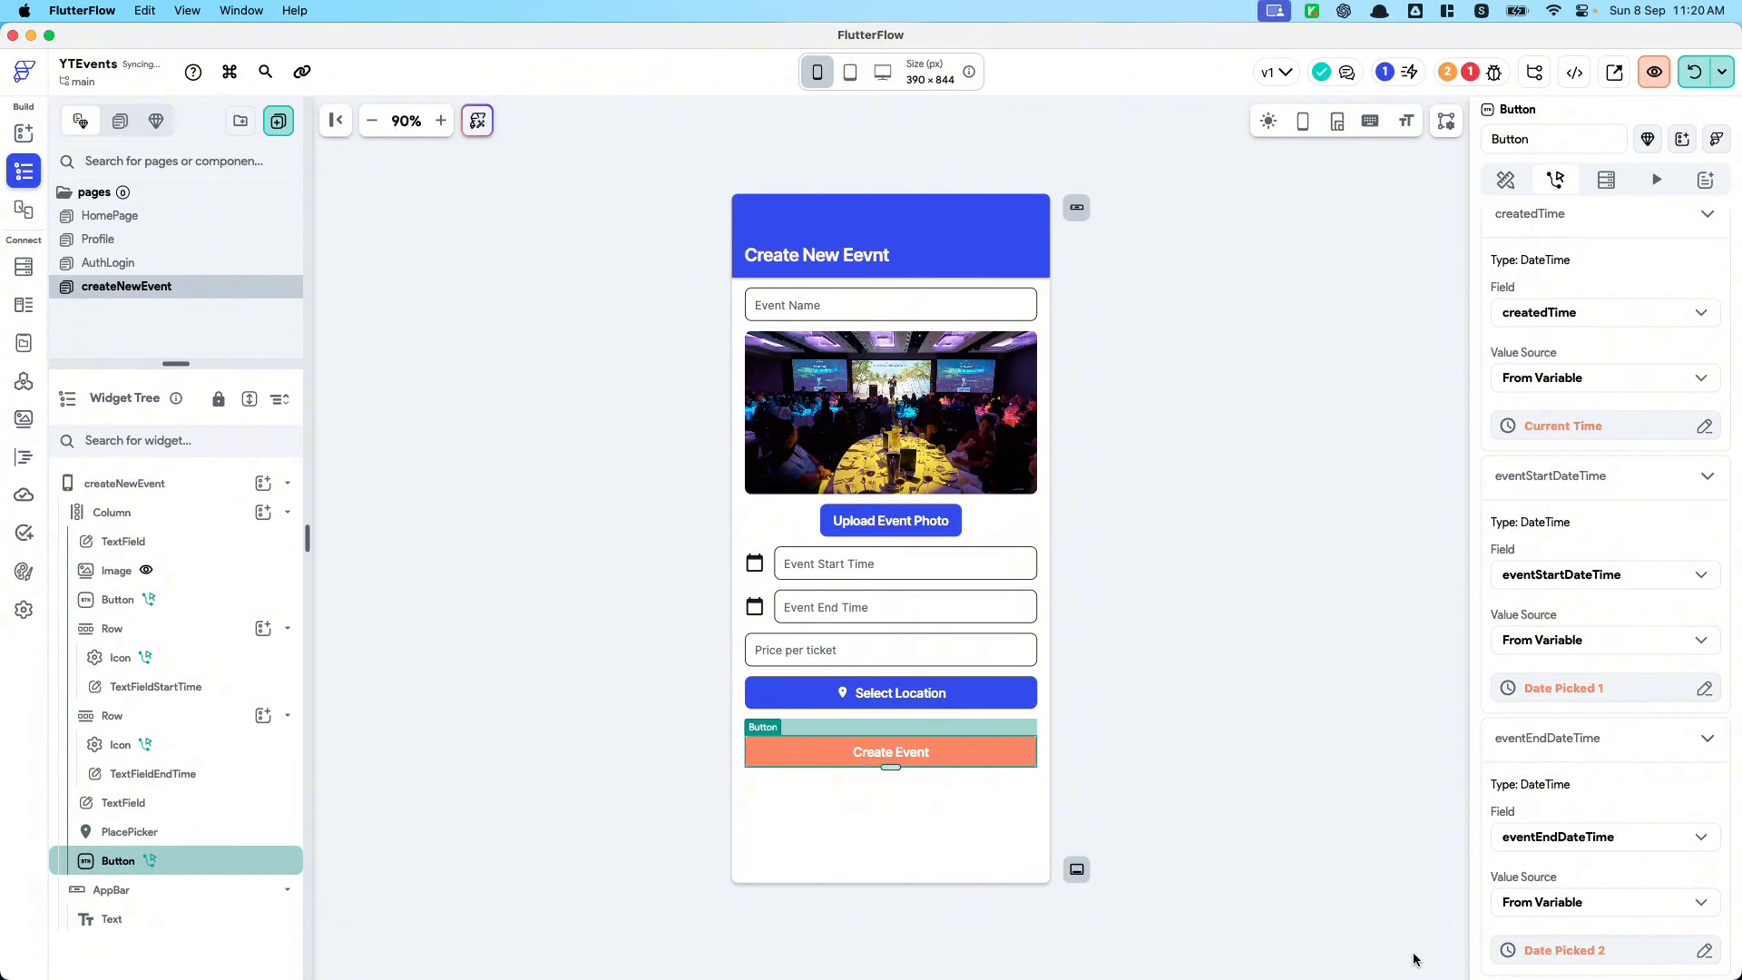
# Add another field to the document and make it pricePerTicket
pyautogui.scroll(-3, 1585, 790)
pyautogui.click(1550, 738)
pyautogui.click(1573, 751)
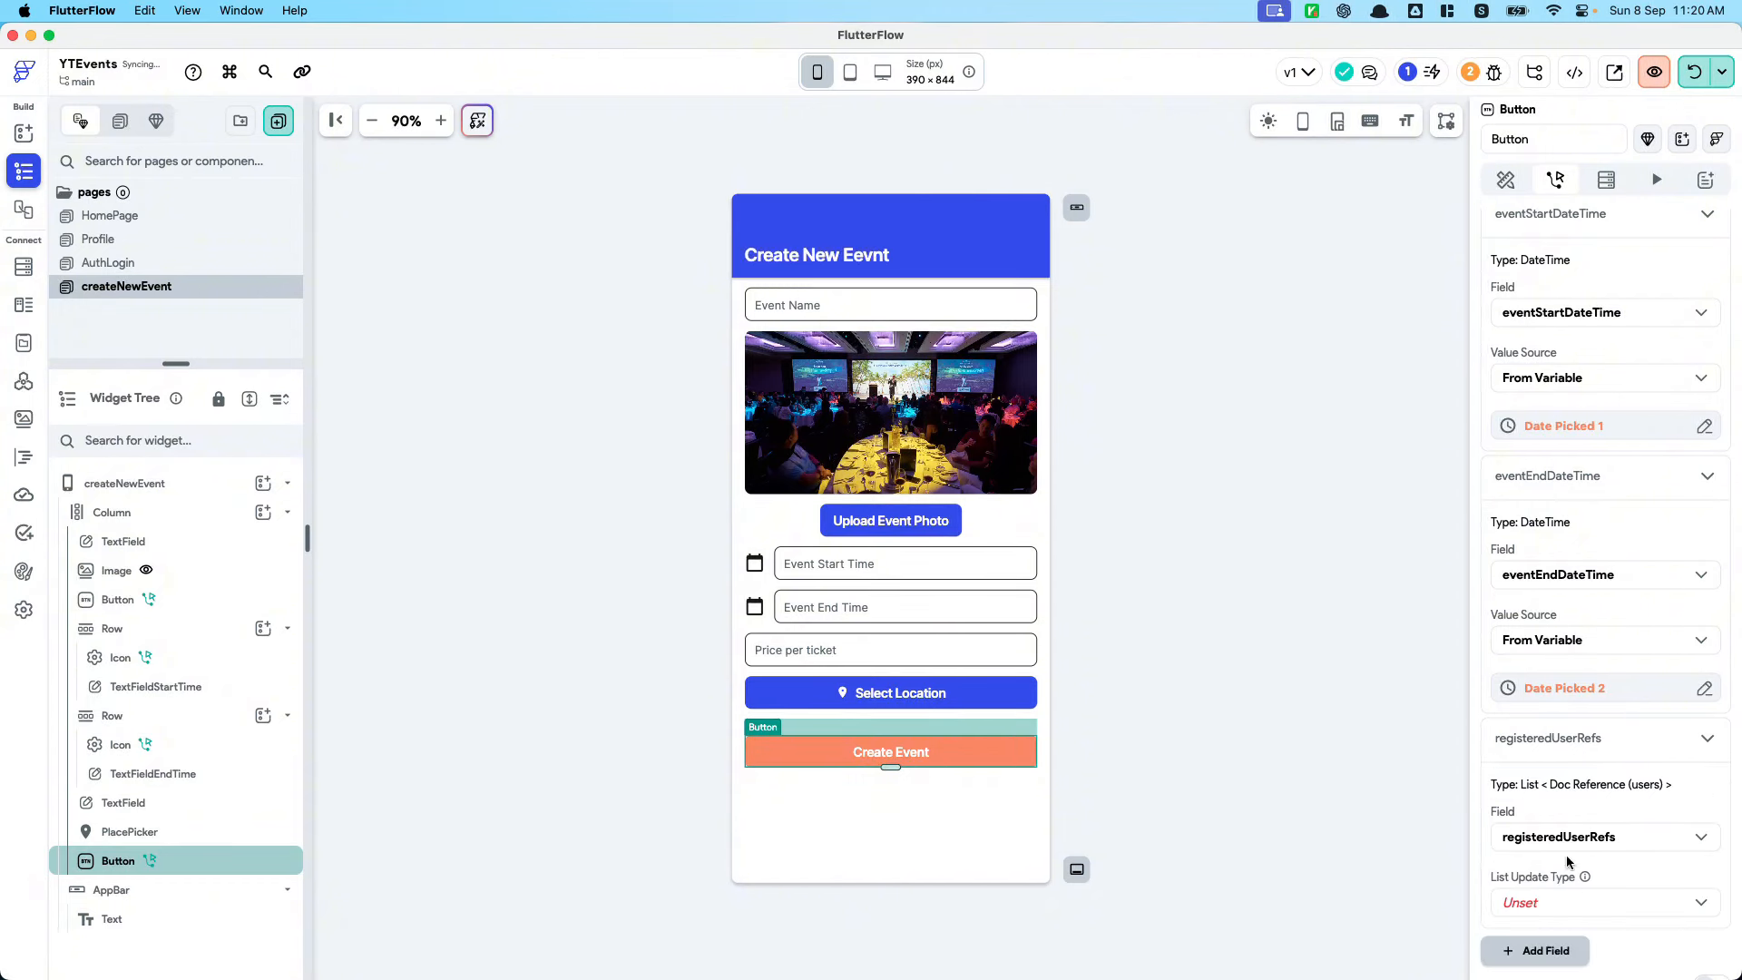
pyautogui.click(1582, 739)
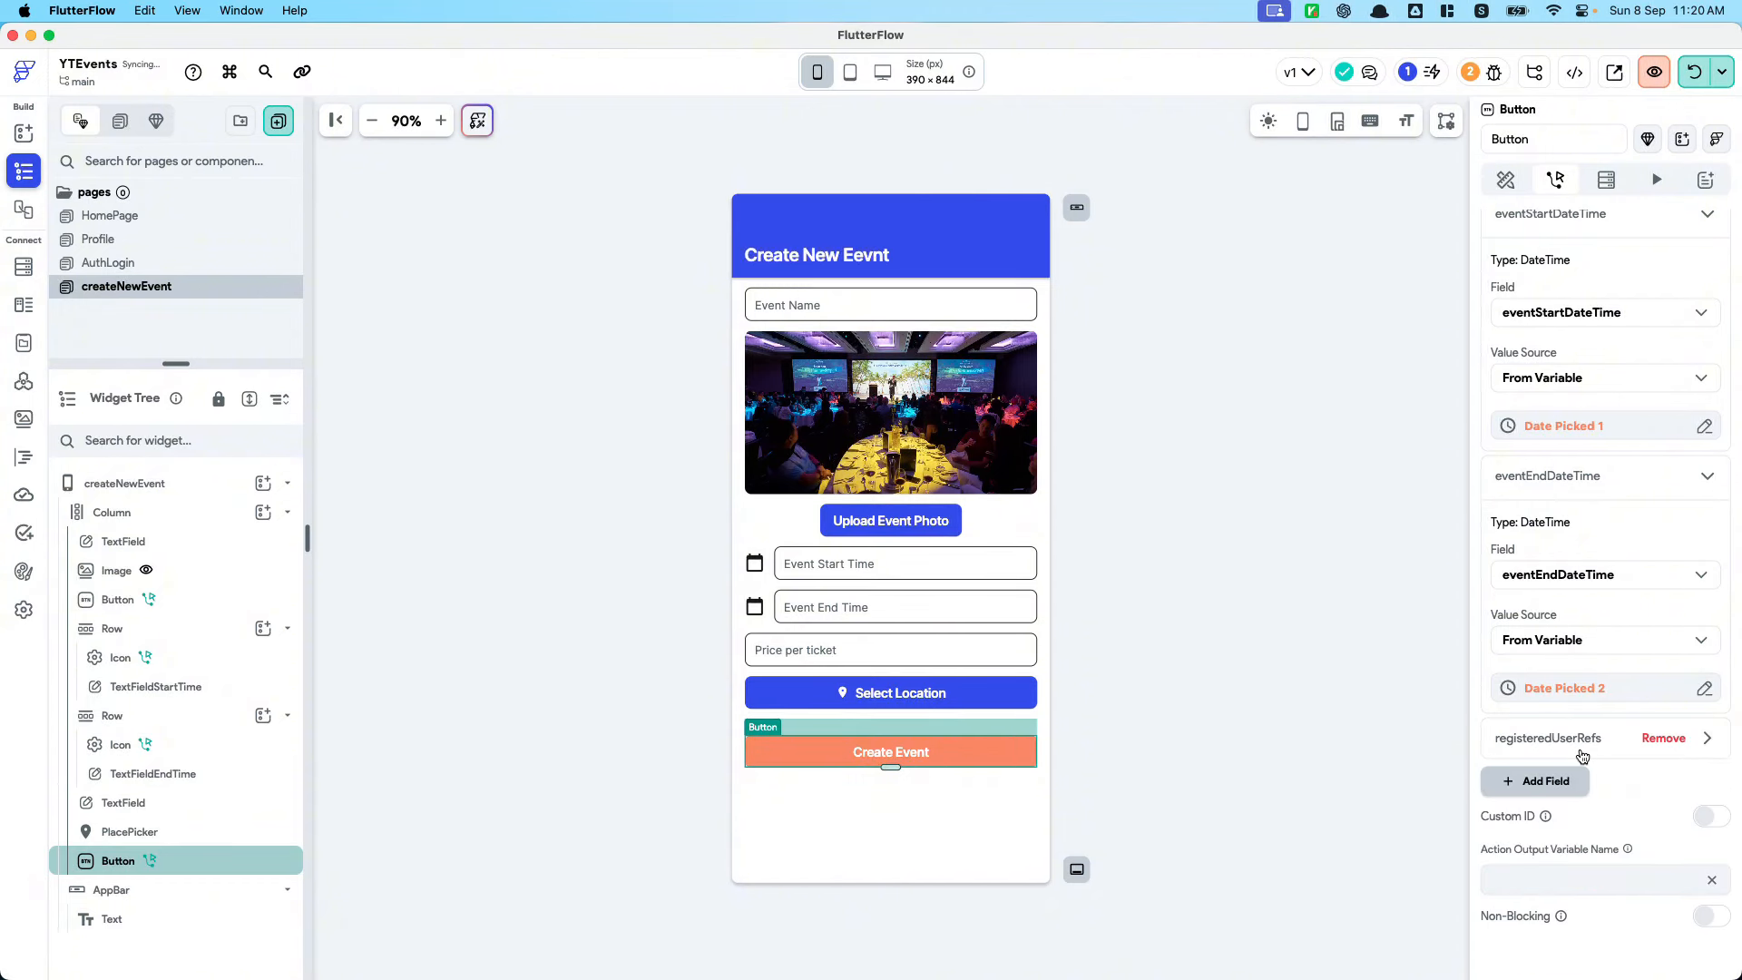
pyautogui.click(1582, 753)
pyautogui.click(1581, 835)
pyautogui.click(1580, 606)
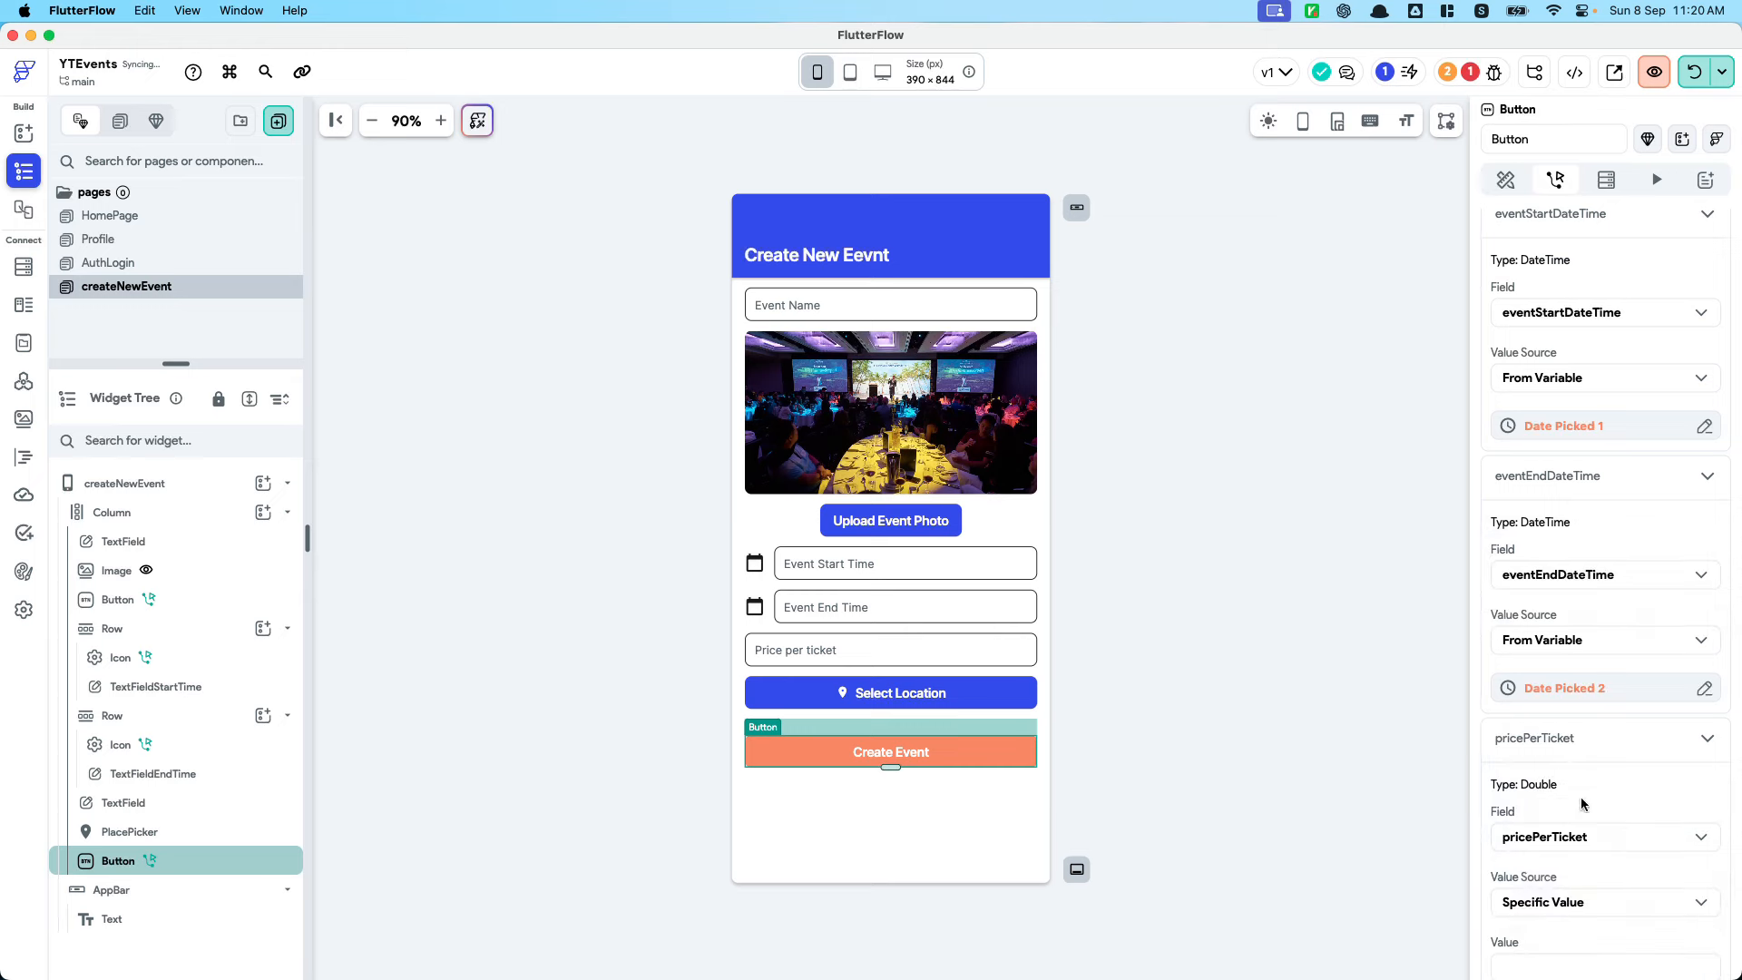
# Set pricePerTicket's value source to From Variable and use the TextField 2 (Price per ticket) widget state
pyautogui.scroll(-1, 1535, 906)
pyautogui.click(1535, 894)
pyautogui.click(1535, 907)
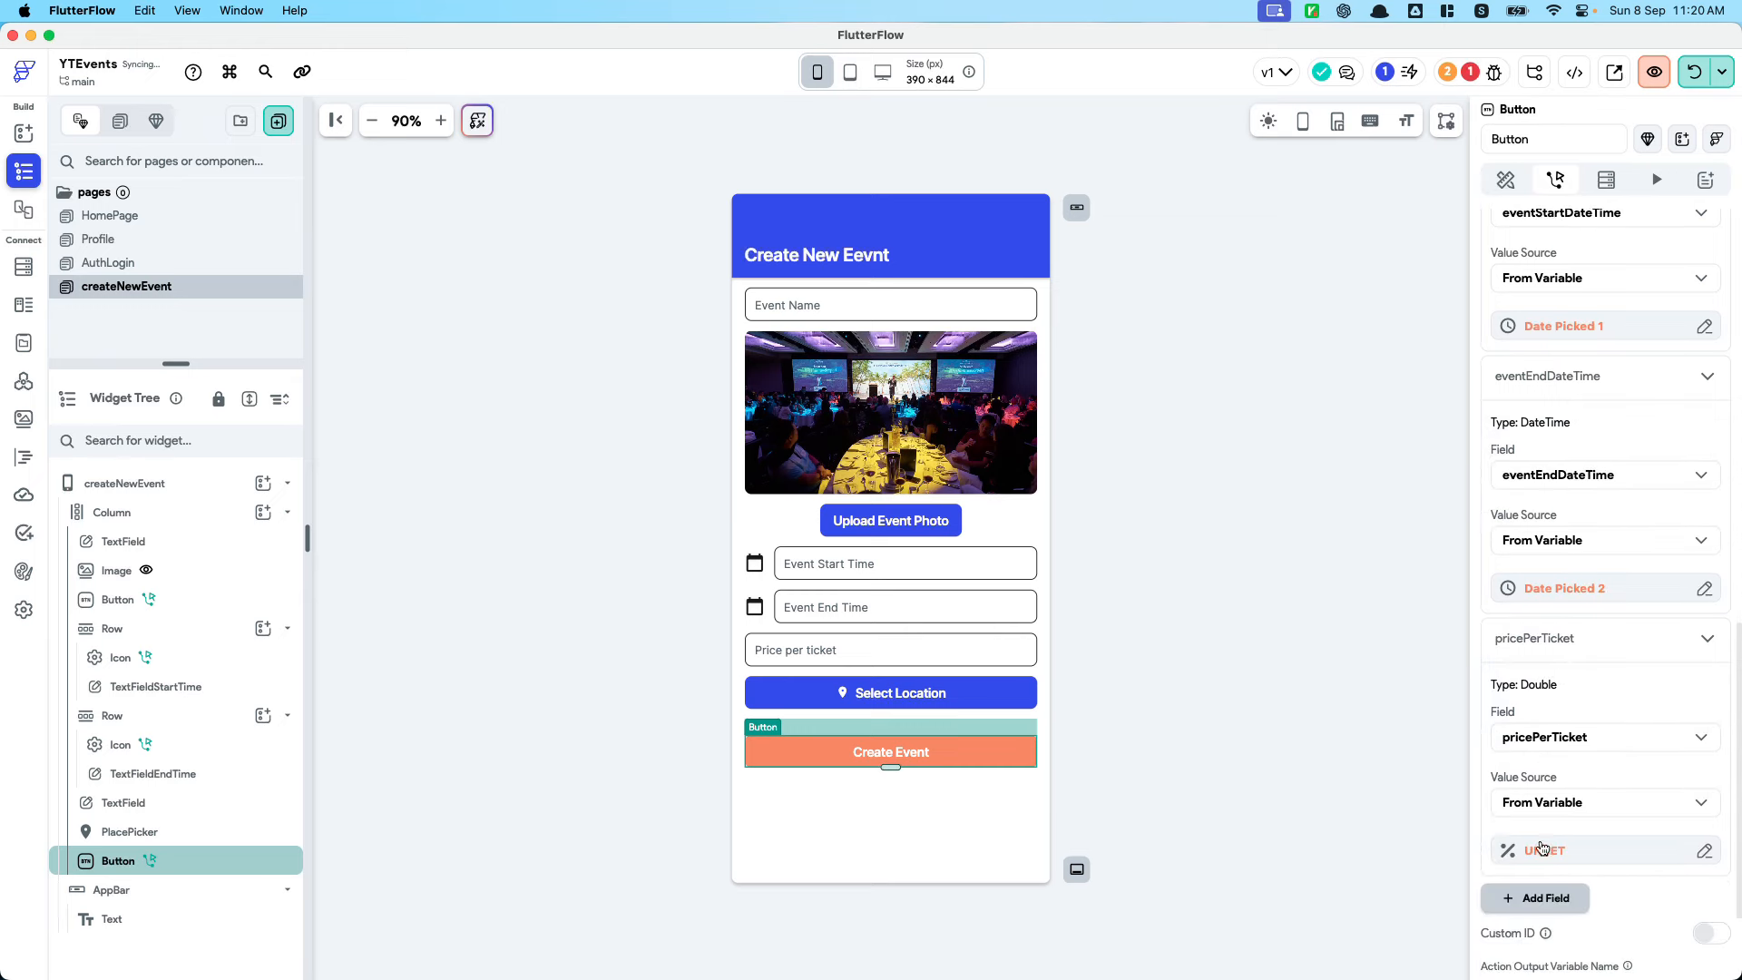
pyautogui.click(1534, 851)
pyautogui.write('widget')
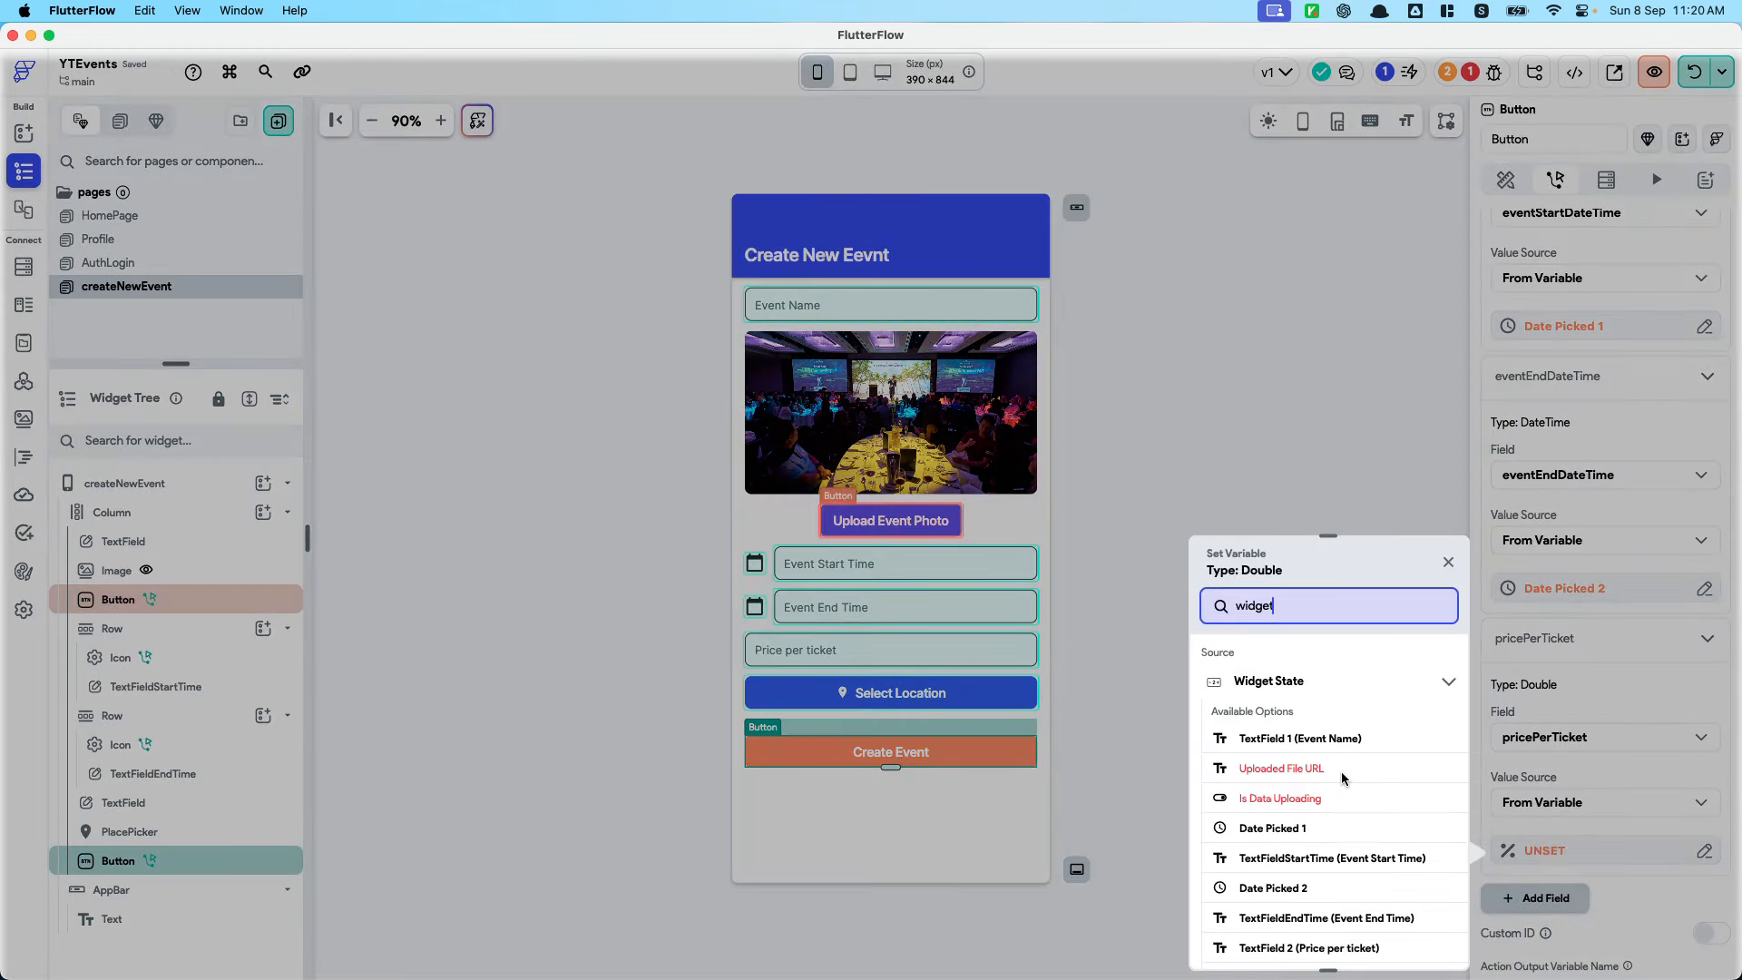
pyautogui.scroll(-1, 1332, 898)
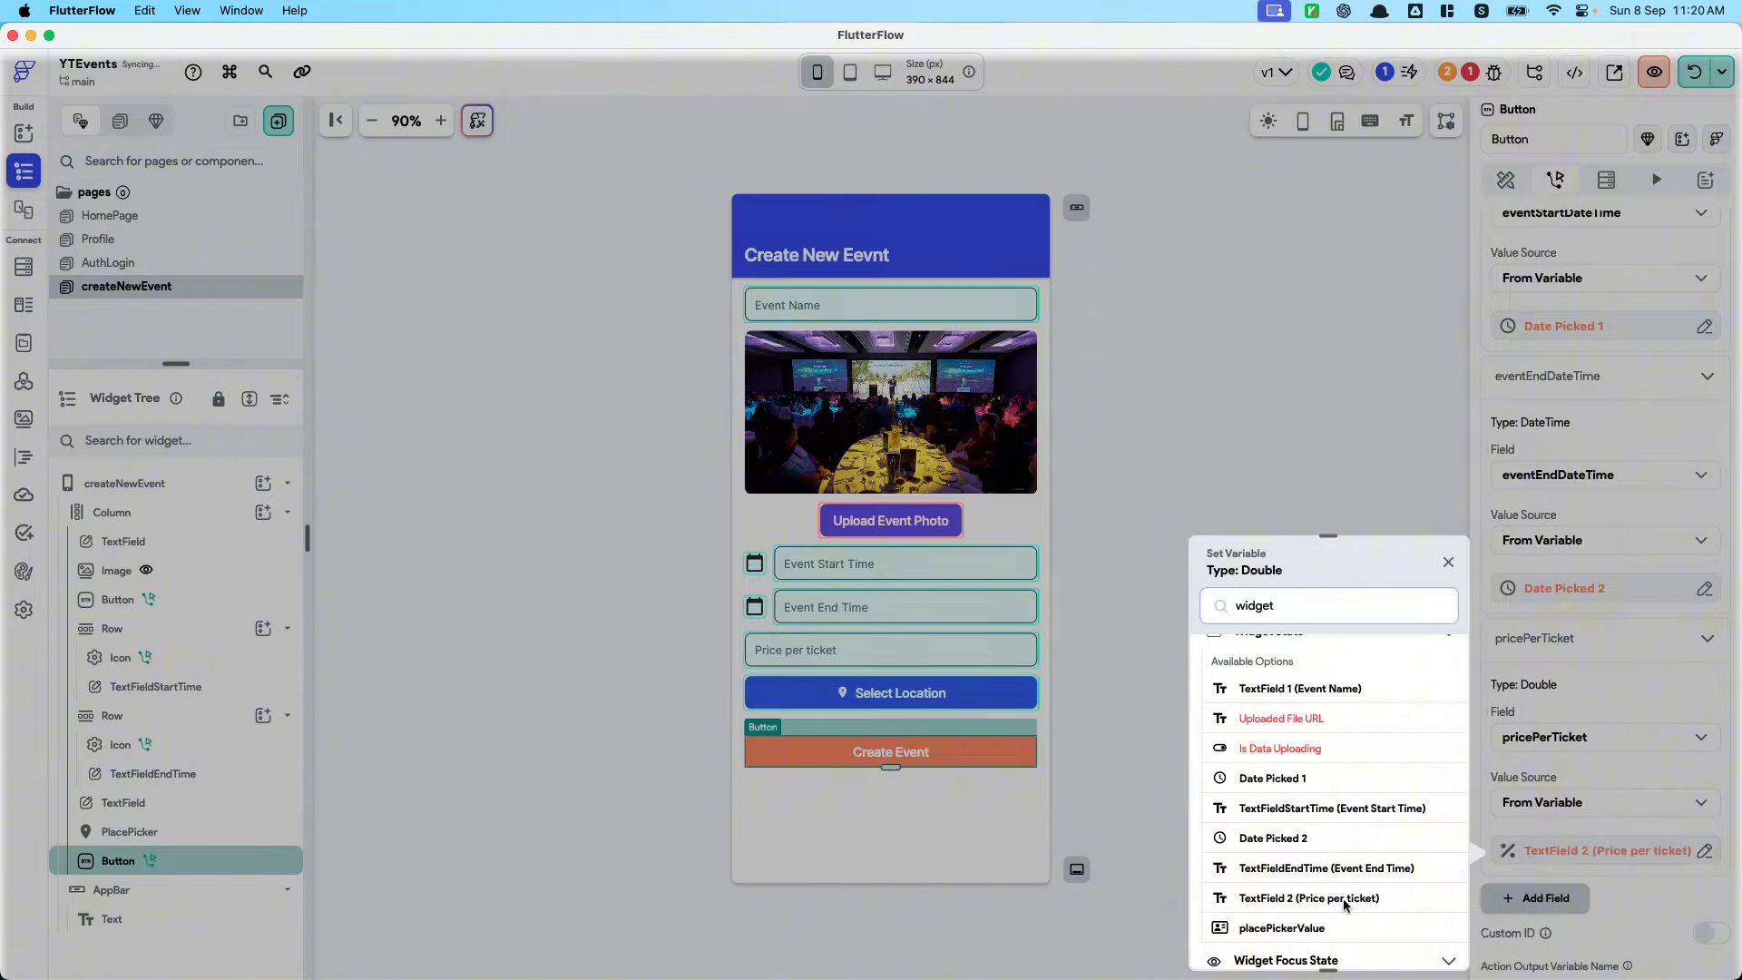
pyautogui.click(1332, 898)
# Add the latLong field to the document
pyautogui.scroll(-1, 1547, 841)
pyautogui.click(1547, 841)
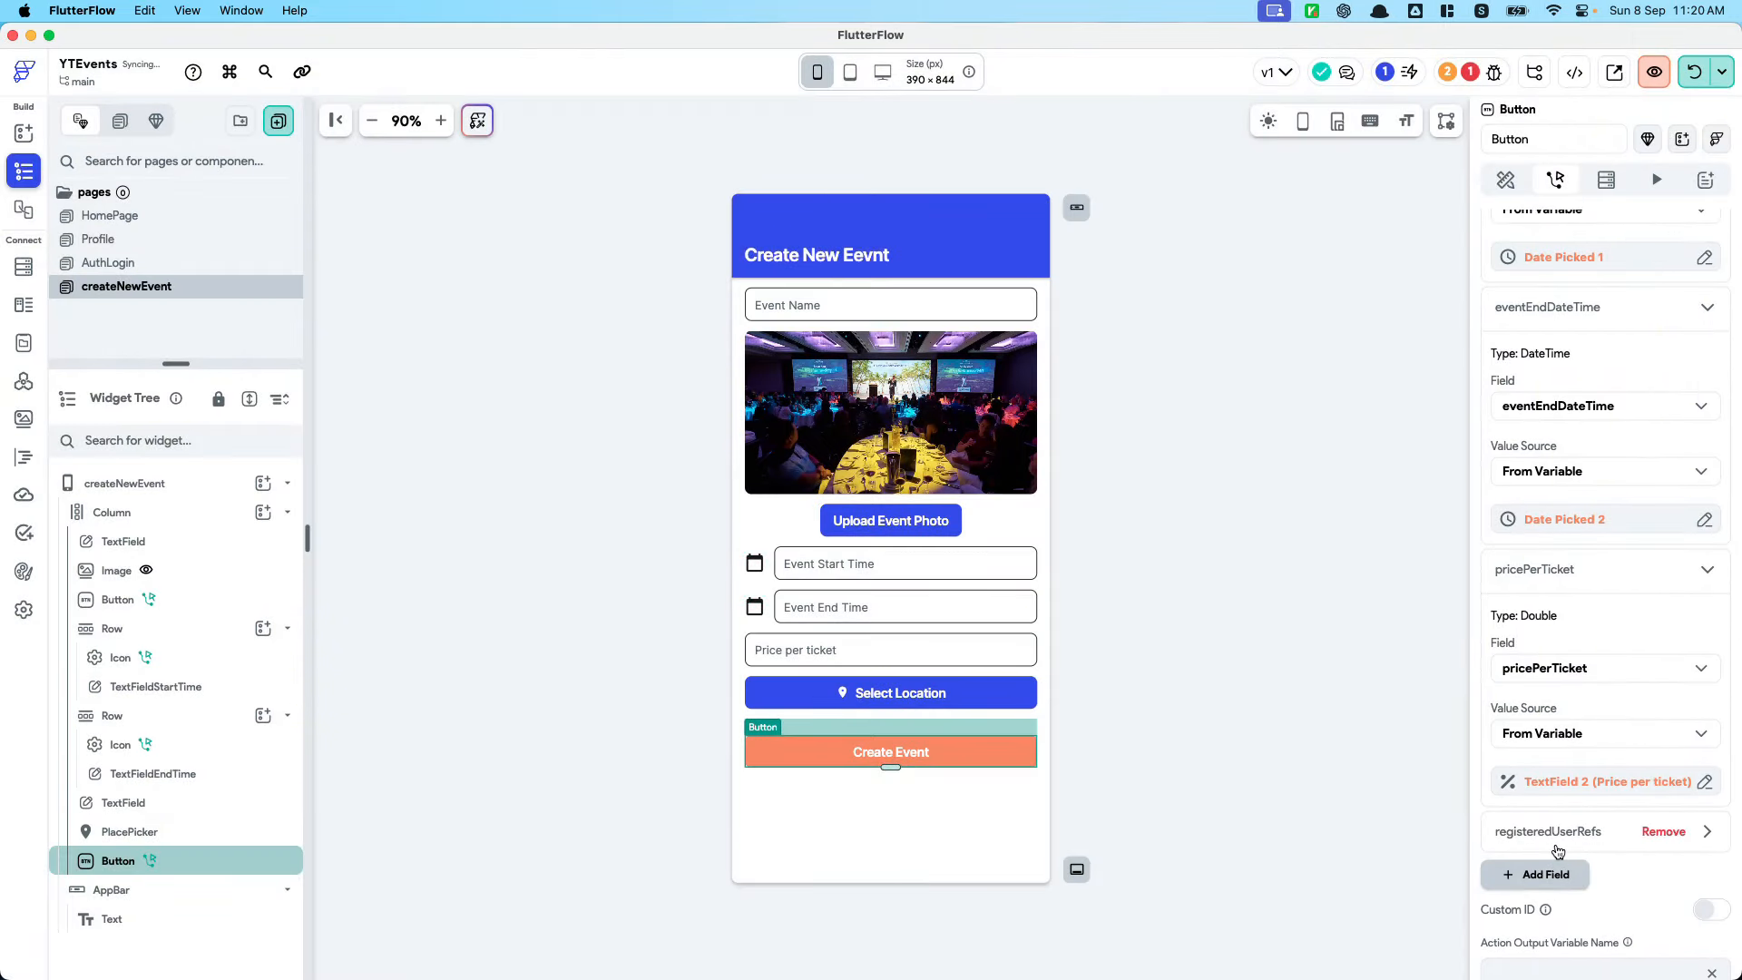
pyautogui.click(1558, 831)
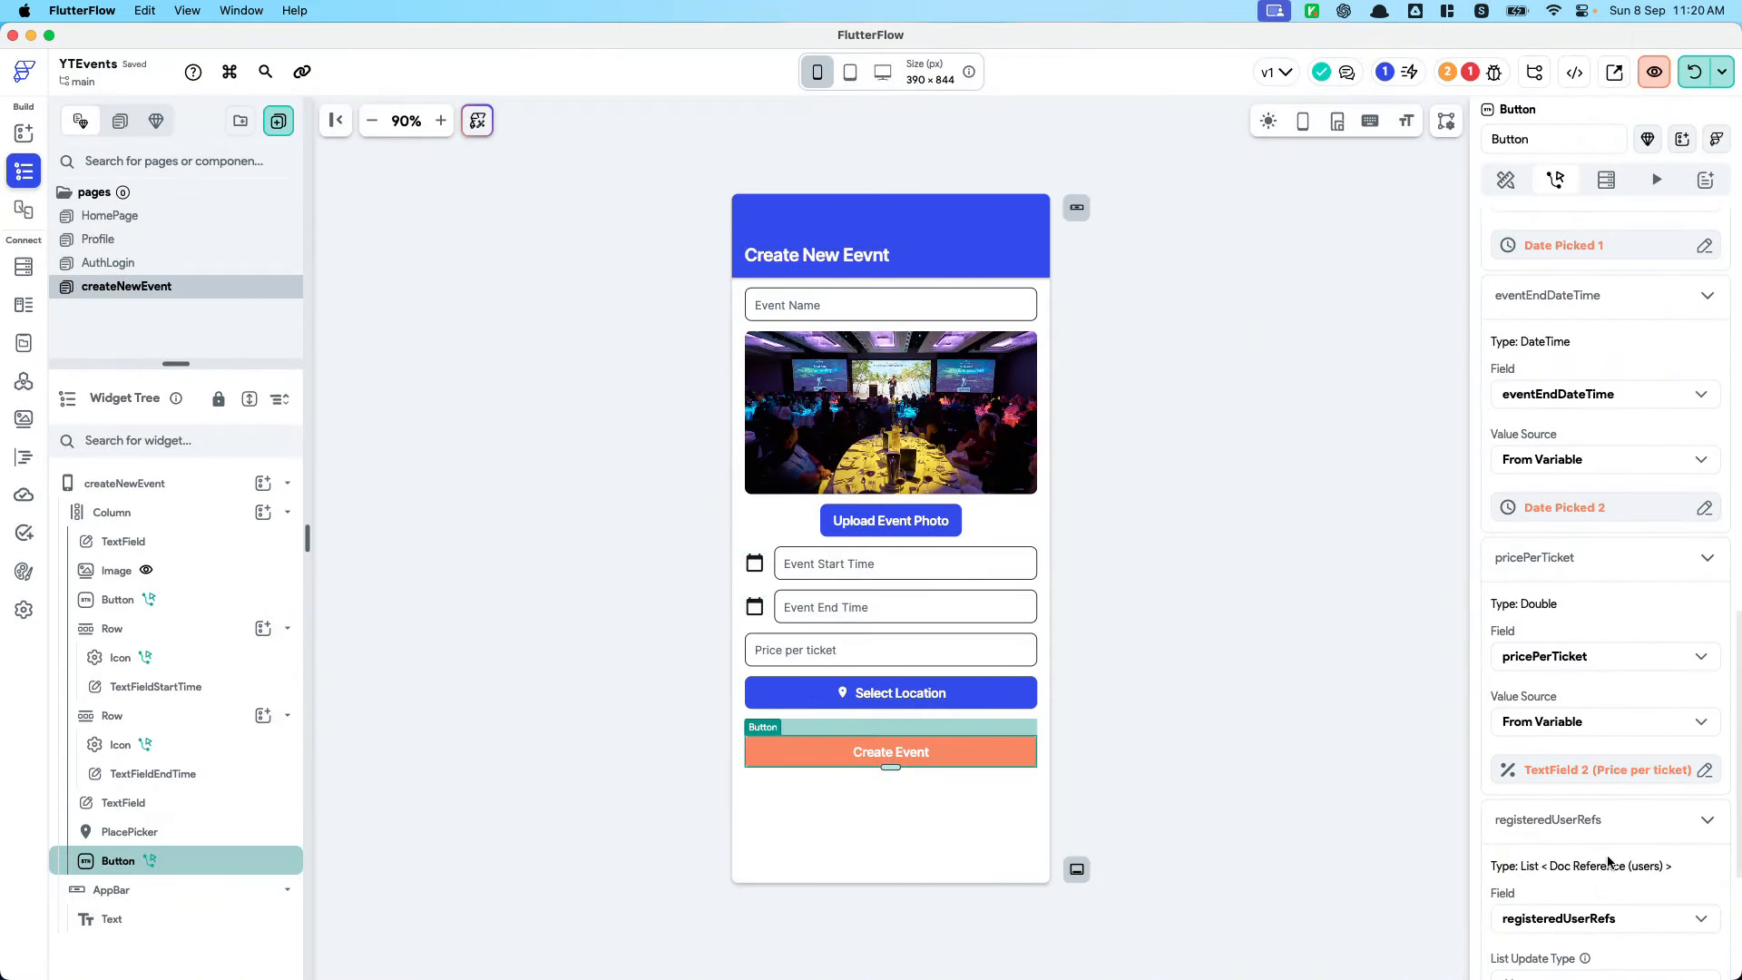
pyautogui.click(1608, 921)
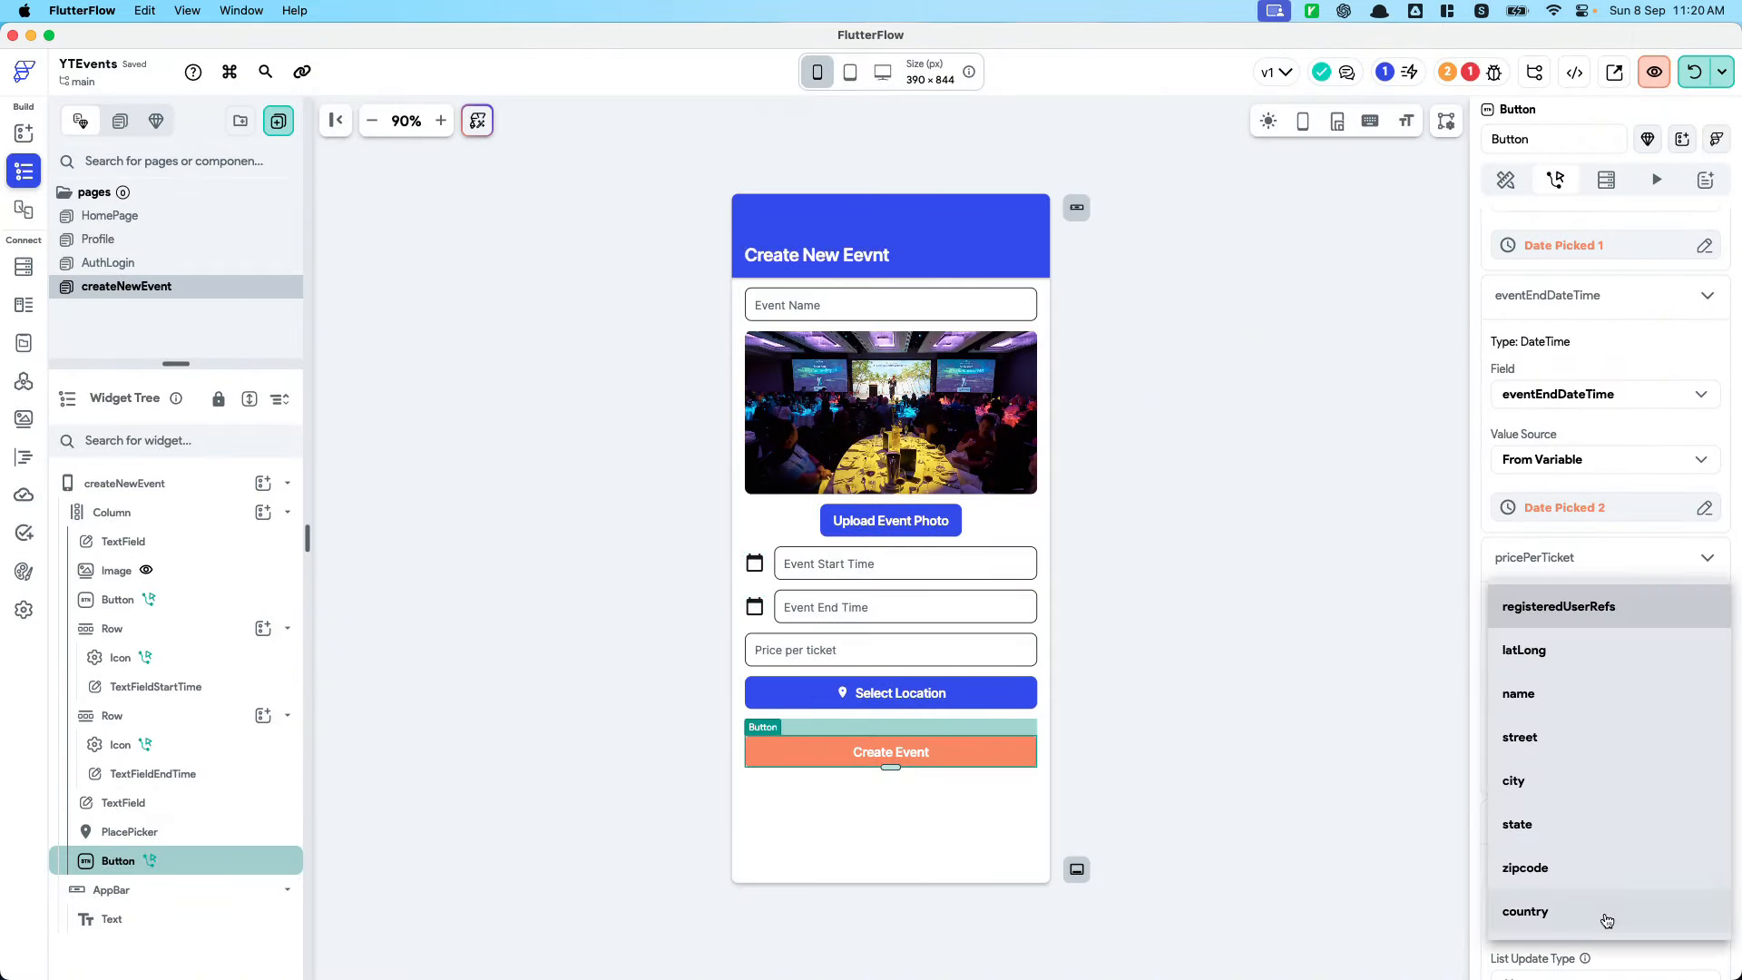
pyautogui.click(1540, 659)
pyautogui.scroll(-5, 1537, 699)
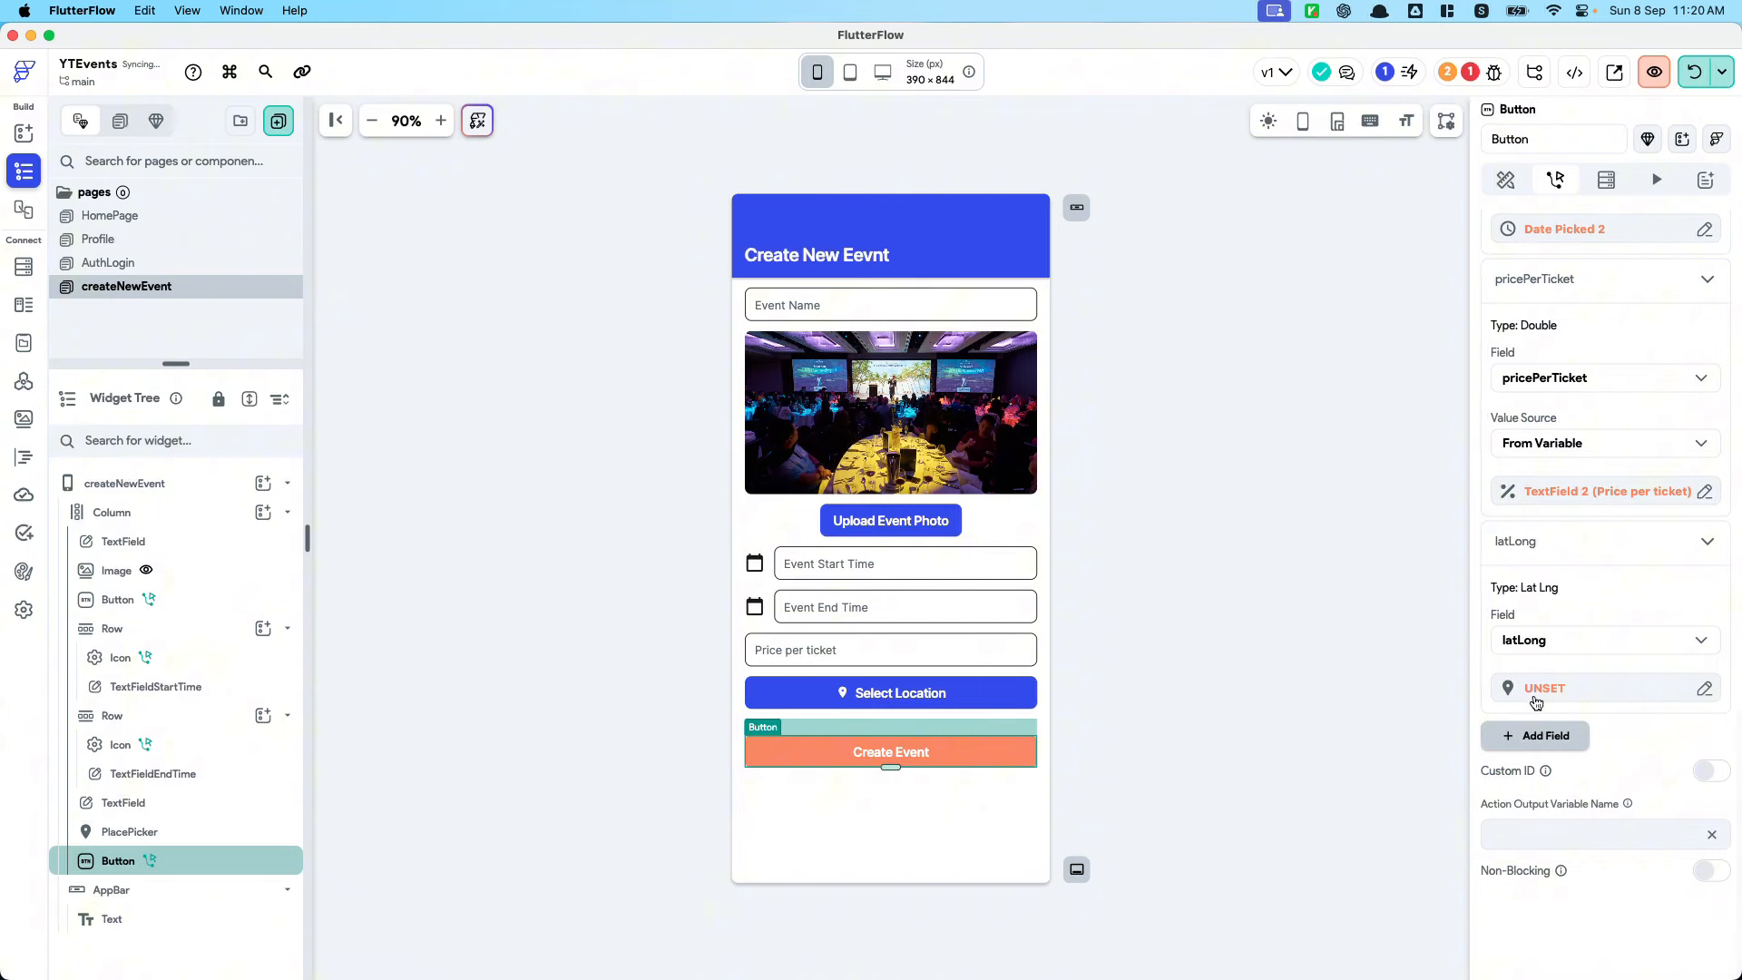
# Set latLong to the LatLng place field of placePickerValue and copy that variable for reuse
pyautogui.click(1537, 697)
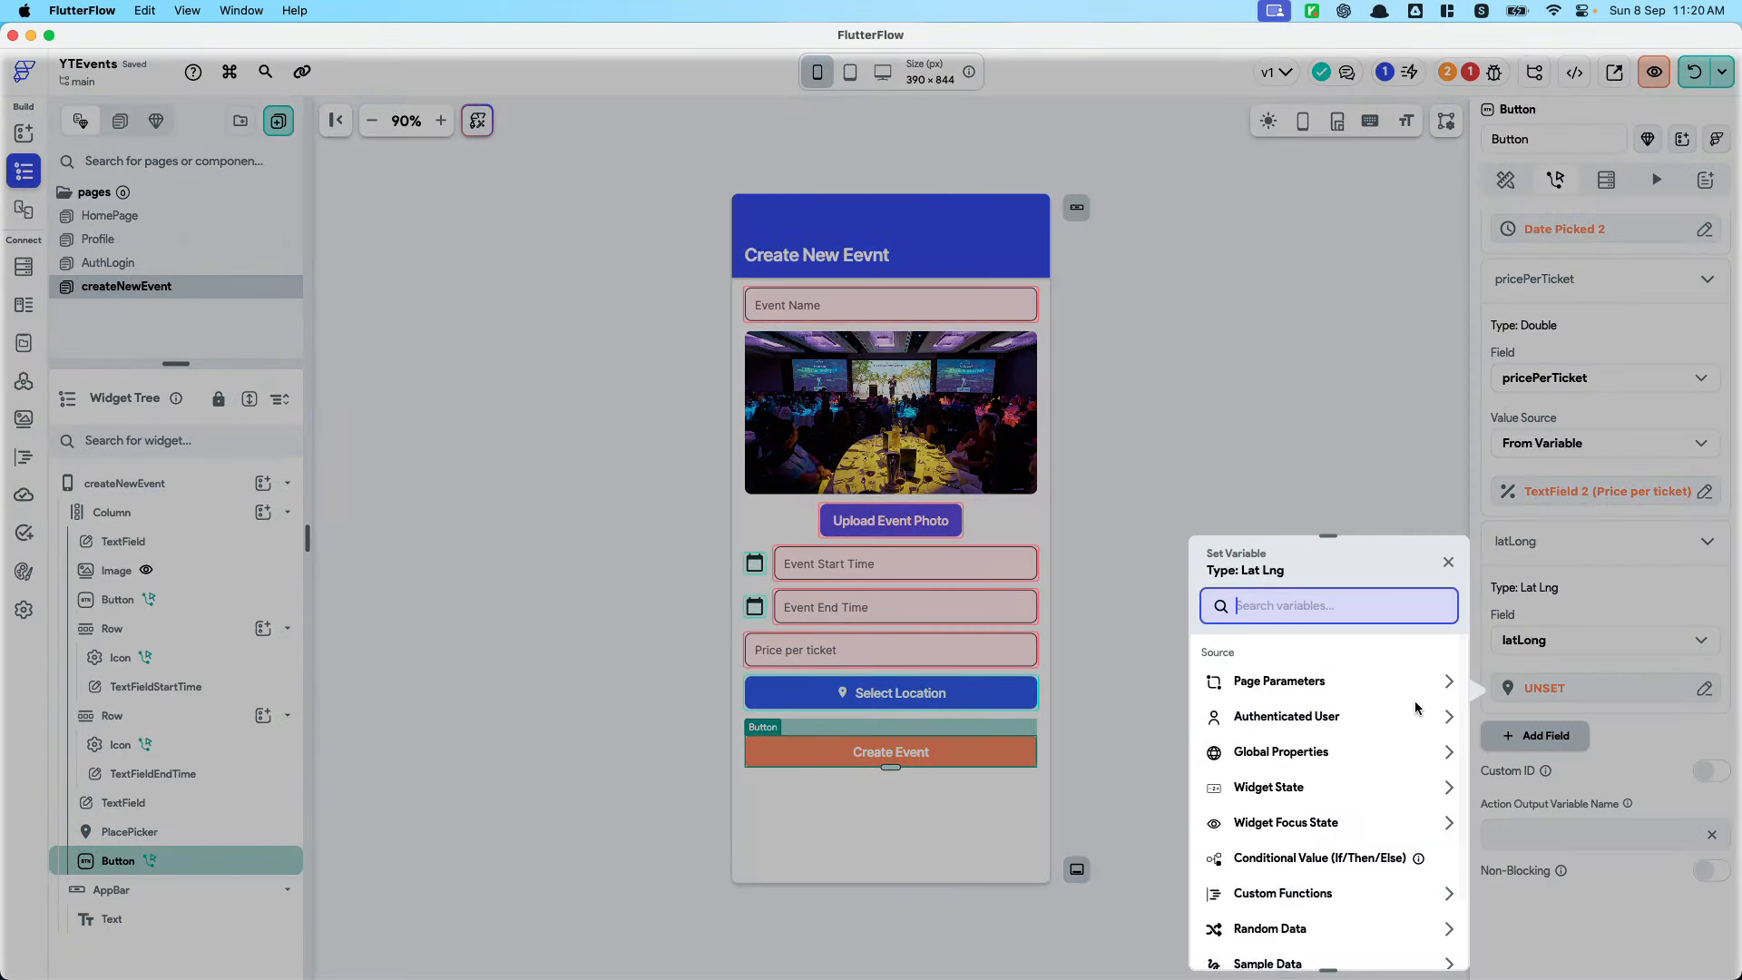
pyautogui.write('place')
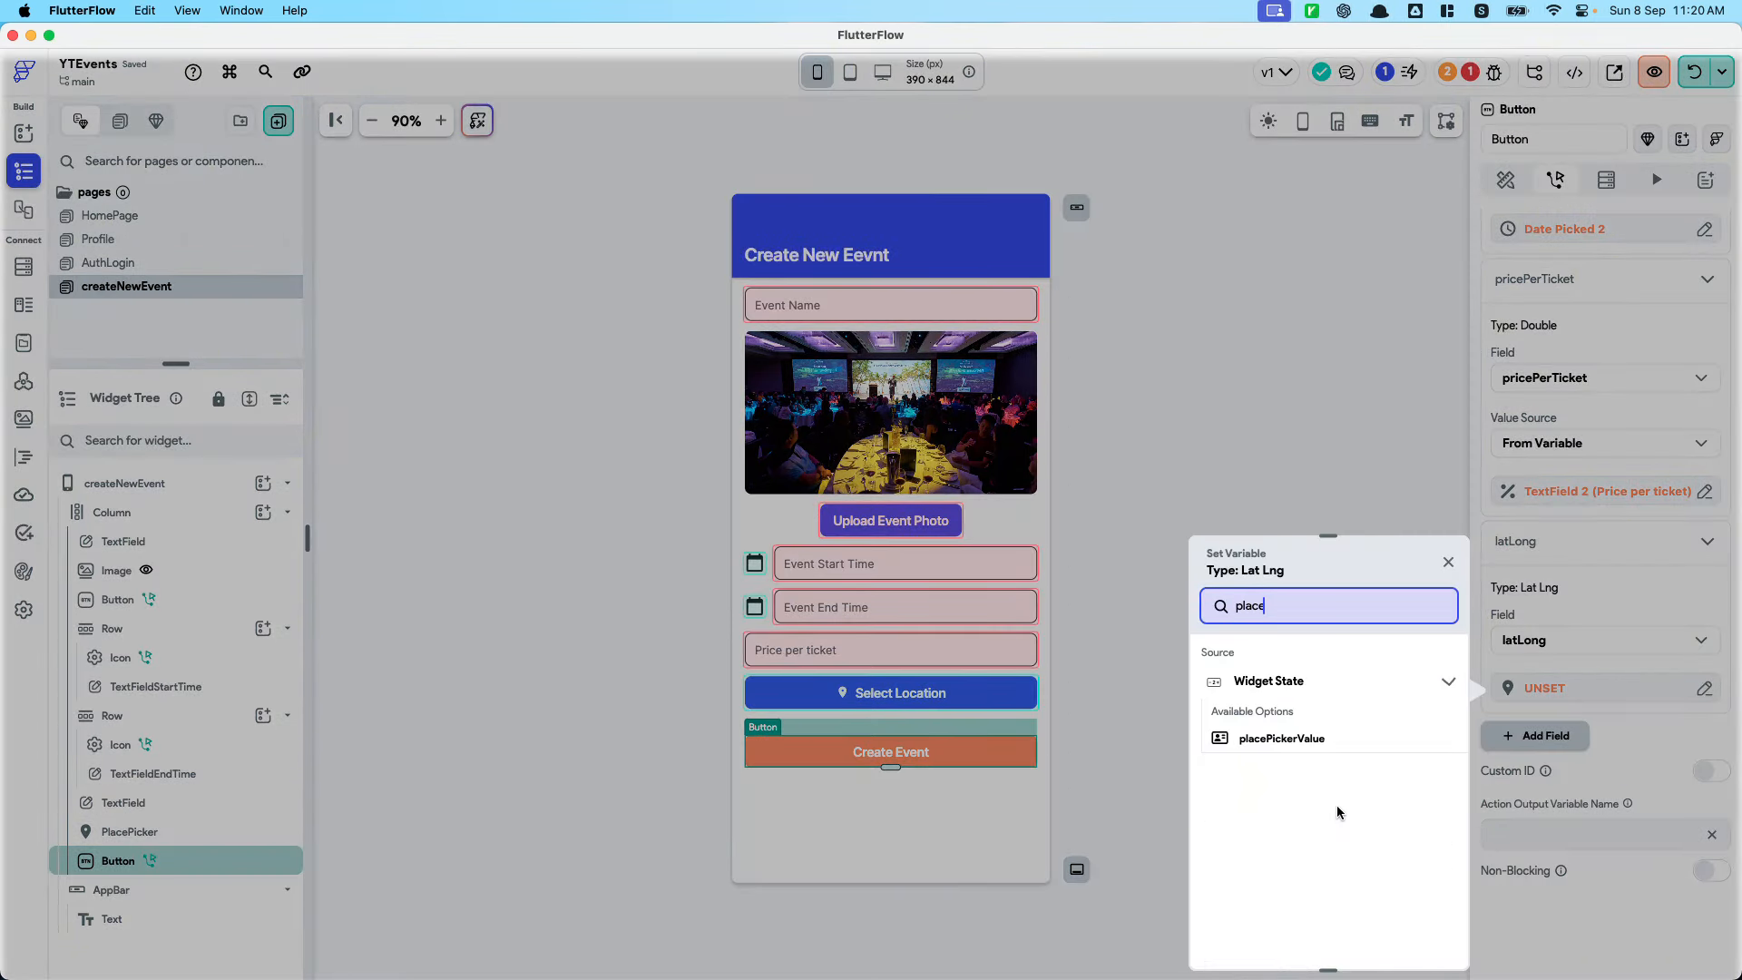
pyautogui.click(1320, 744)
pyautogui.click(1280, 783)
pyautogui.click(1266, 642)
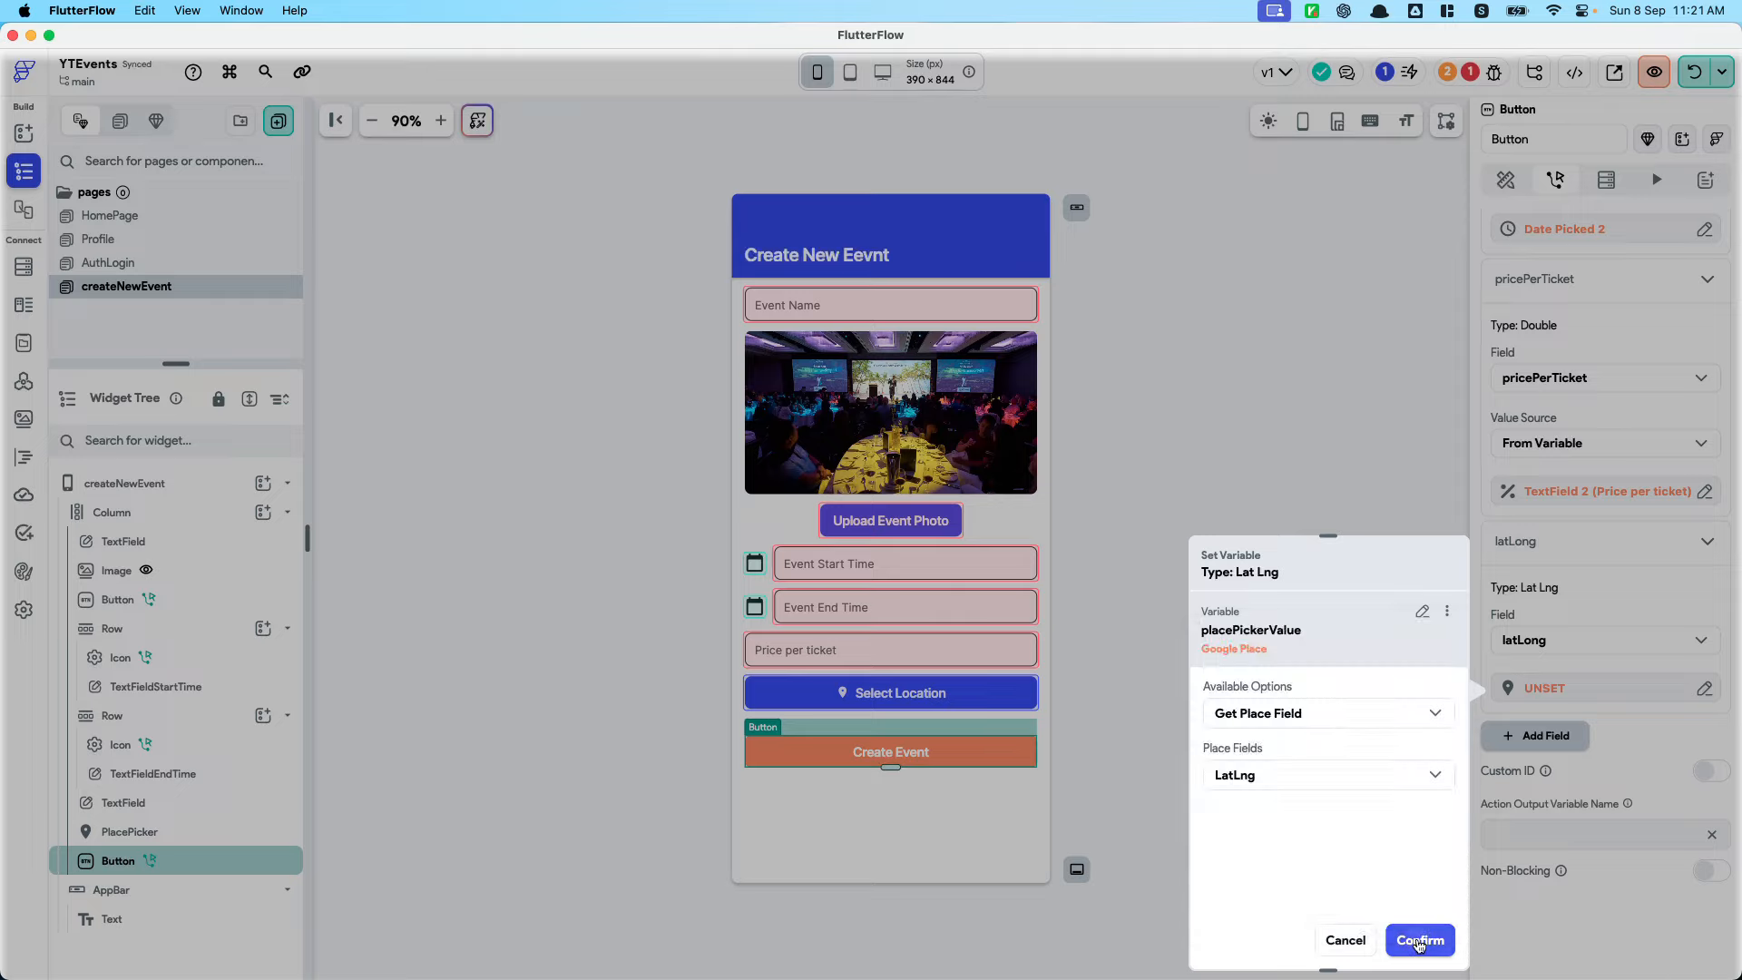
pyautogui.click(1419, 940)
pyautogui.click(1544, 687)
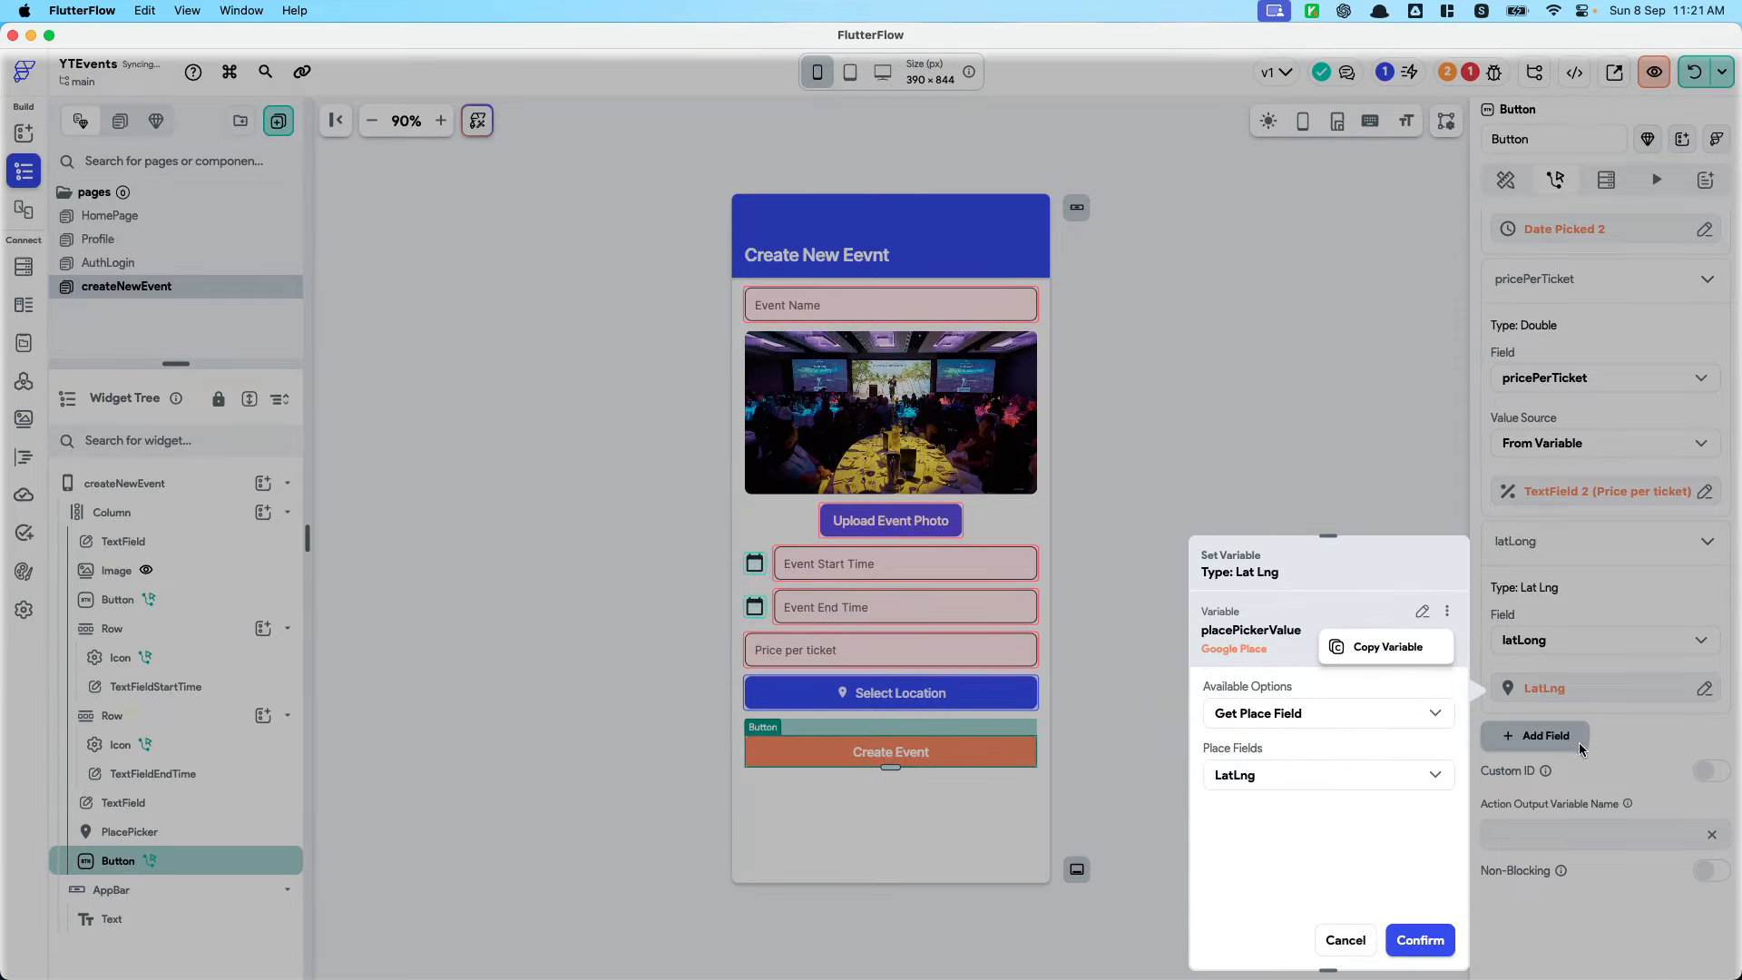
pyautogui.click(1442, 611)
# Add the name field to the document with its value source set to From Variable
pyautogui.click(1551, 752)
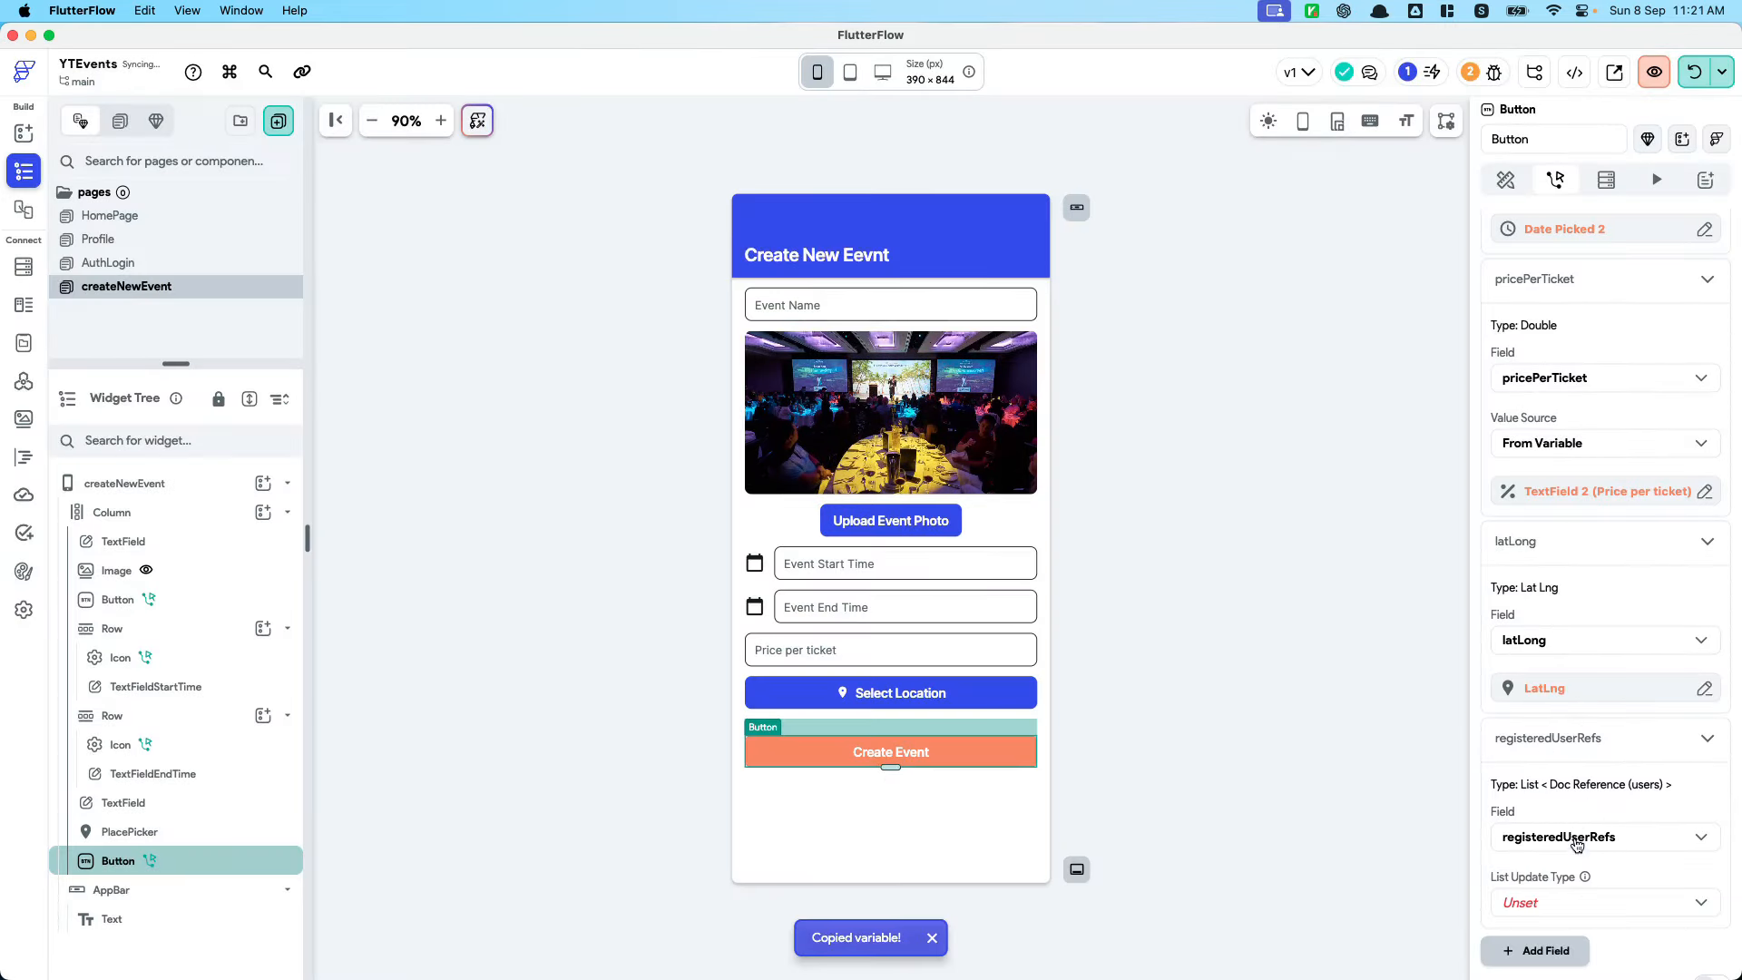
pyautogui.click(1577, 845)
pyautogui.click(1542, 685)
pyautogui.click(1560, 902)
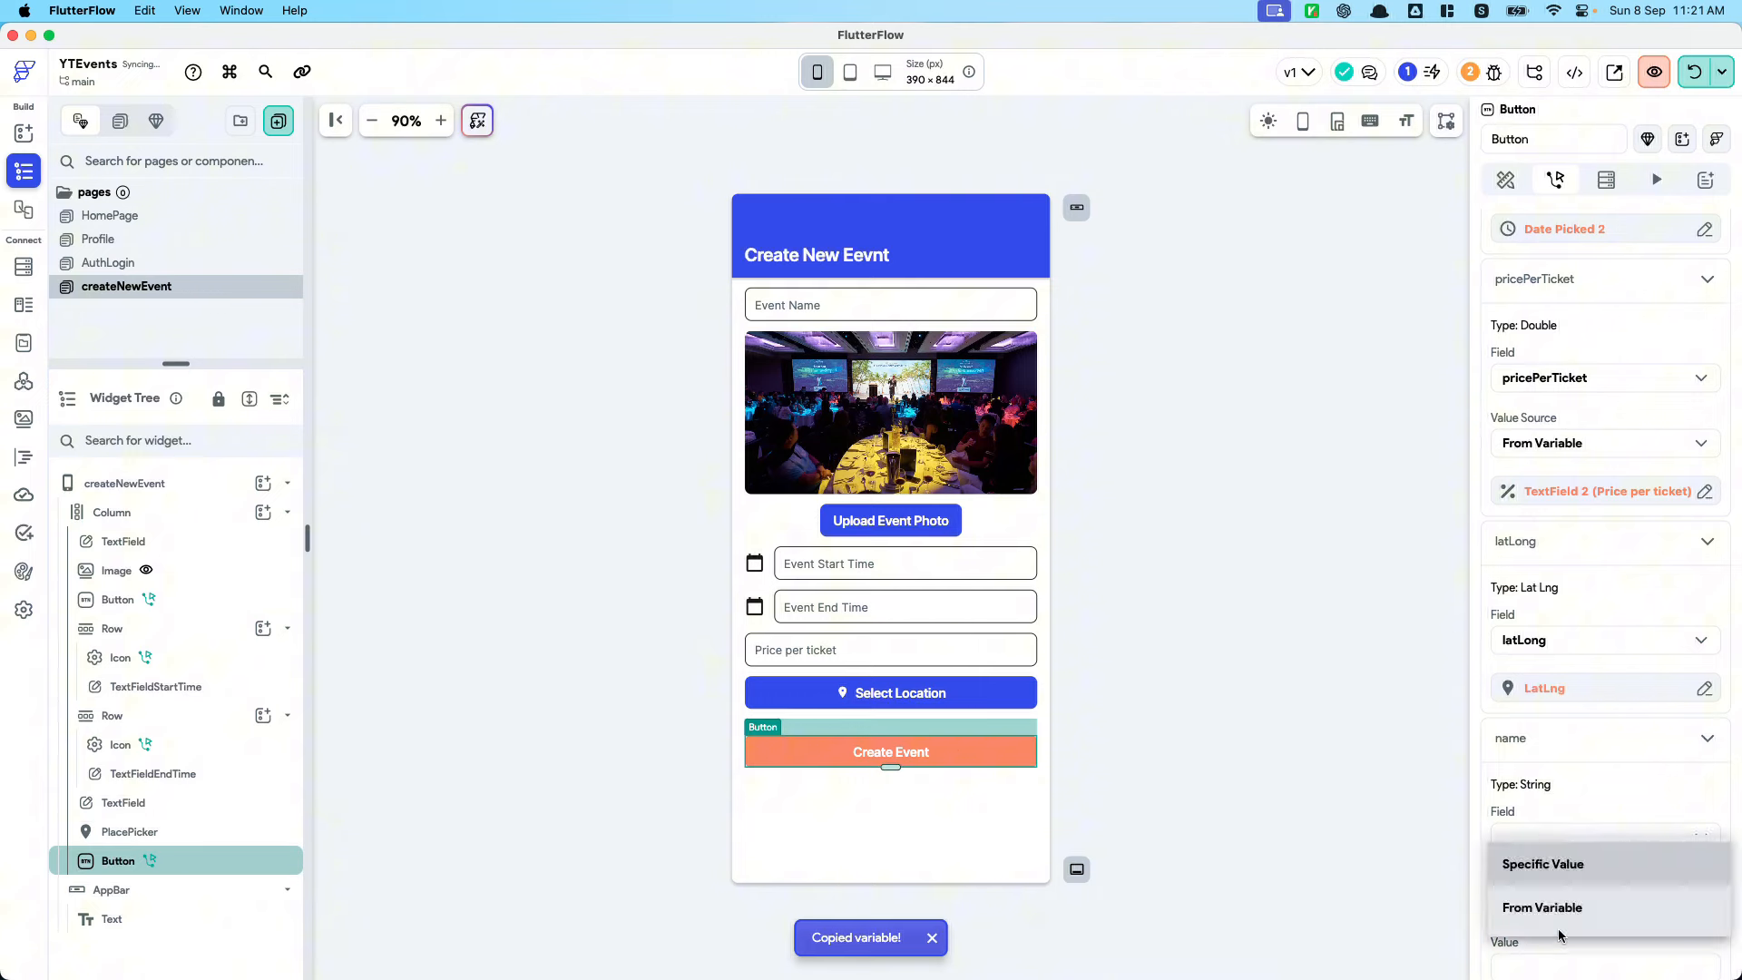
pyautogui.click(1546, 907)
# Paste the copied placePickerValue variable as the name field's value and set its place field to Name
pyautogui.scroll(-3, 1543, 812)
pyautogui.click(1544, 720)
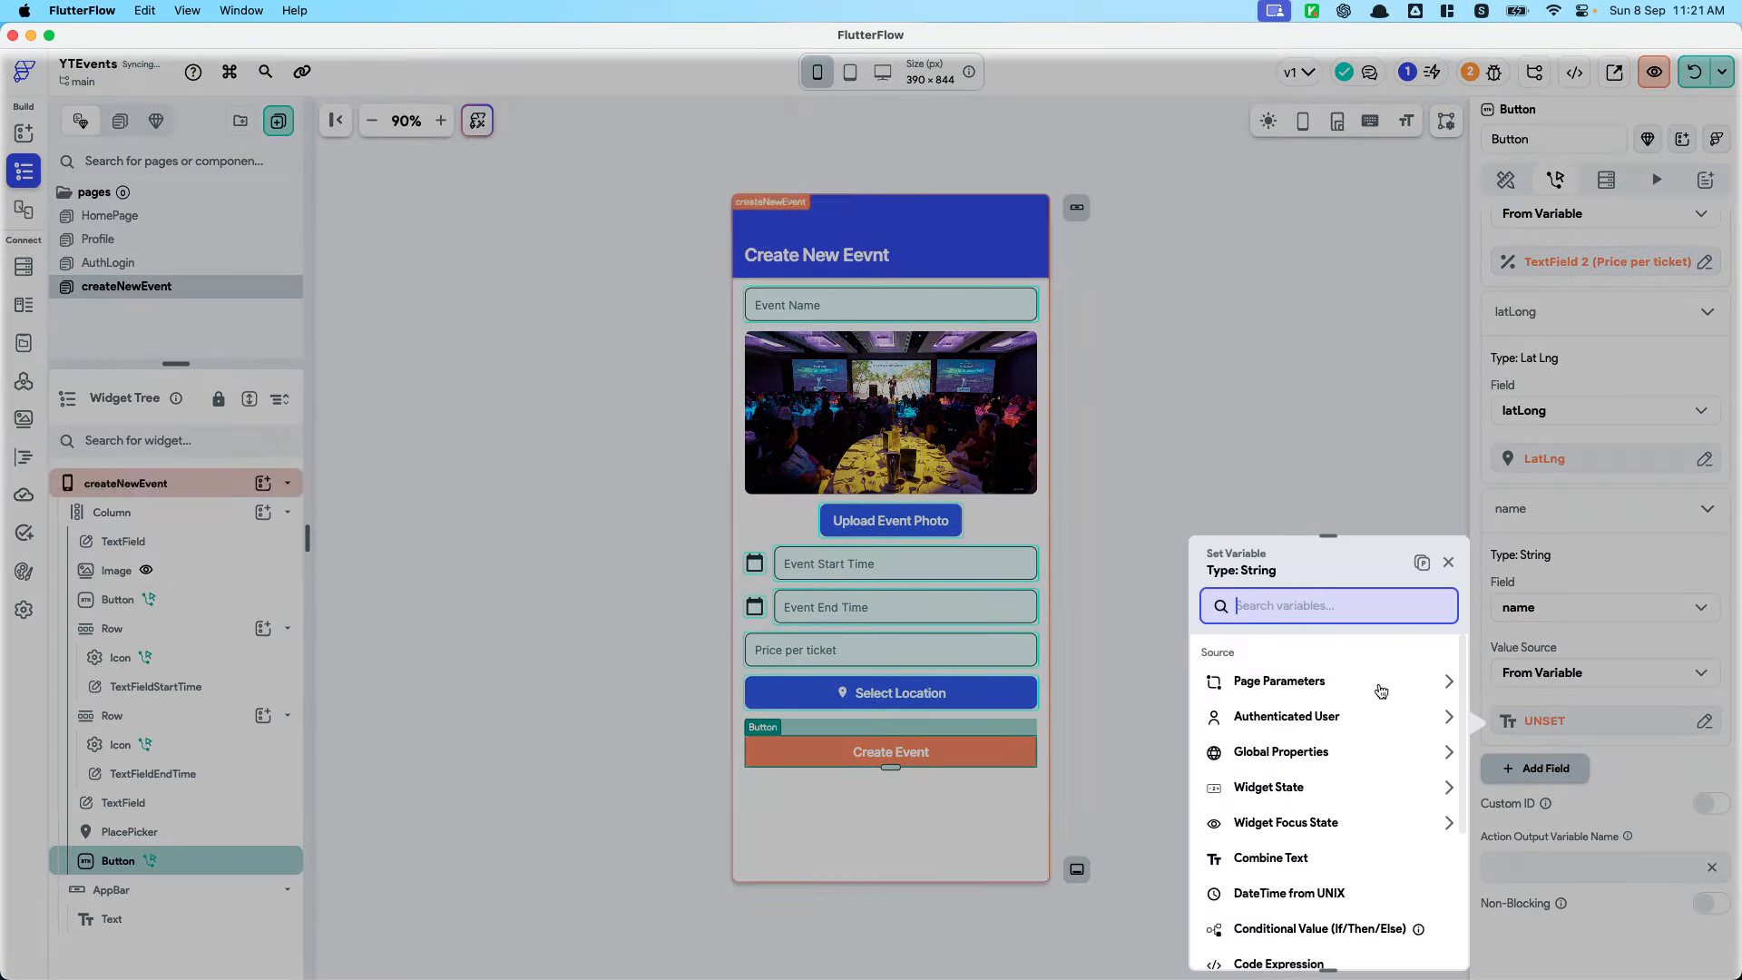
pyautogui.click(1417, 564)
pyautogui.click(1316, 767)
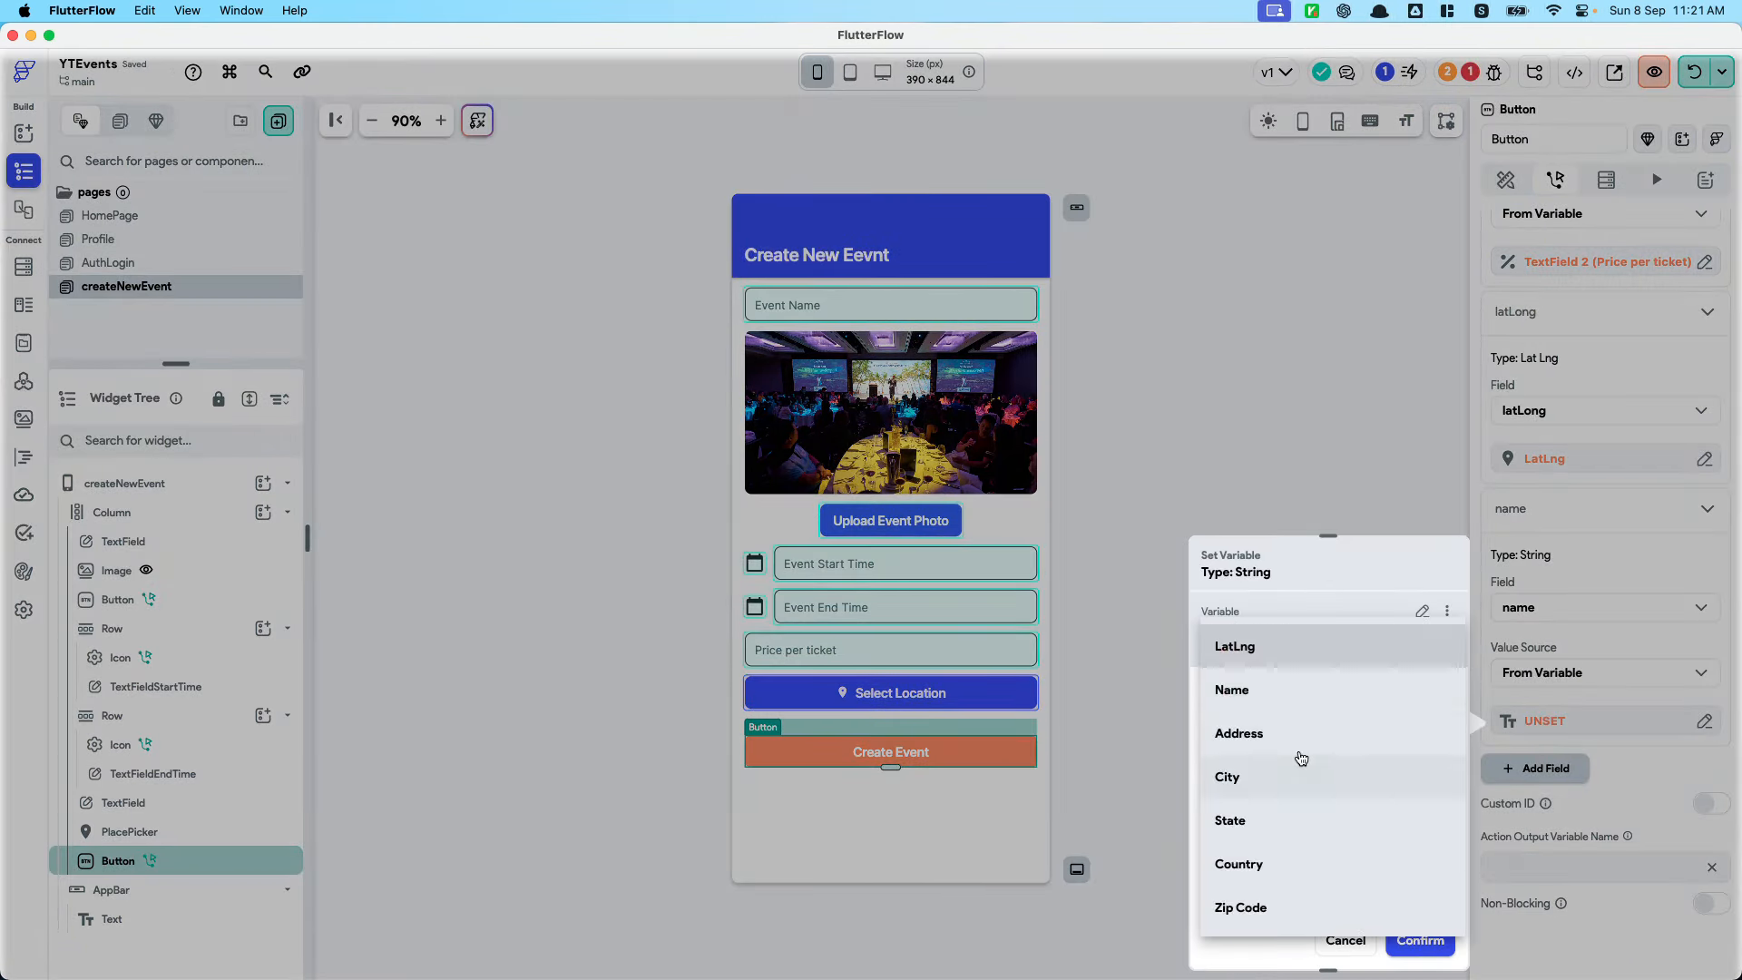
pyautogui.click(1238, 689)
pyautogui.click(1422, 953)
# Add the street field to the document with its value source set to From Variable
pyautogui.click(1515, 806)
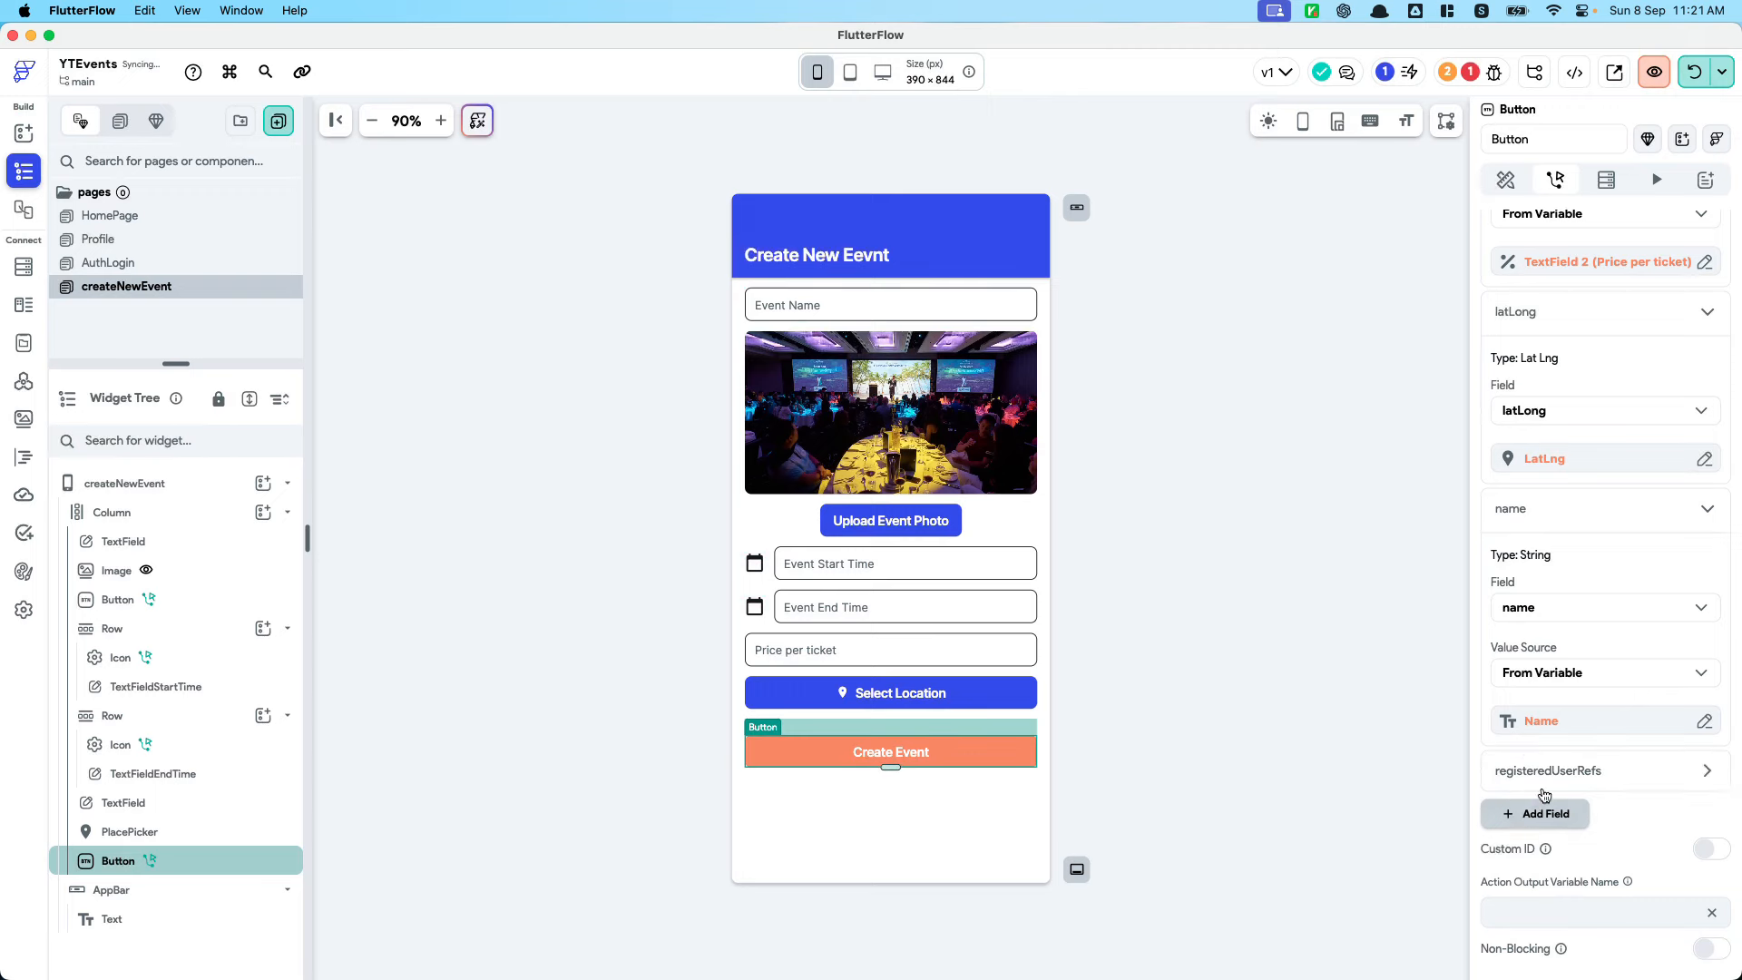
pyautogui.click(1547, 796)
pyautogui.click(1564, 865)
pyautogui.click(1533, 733)
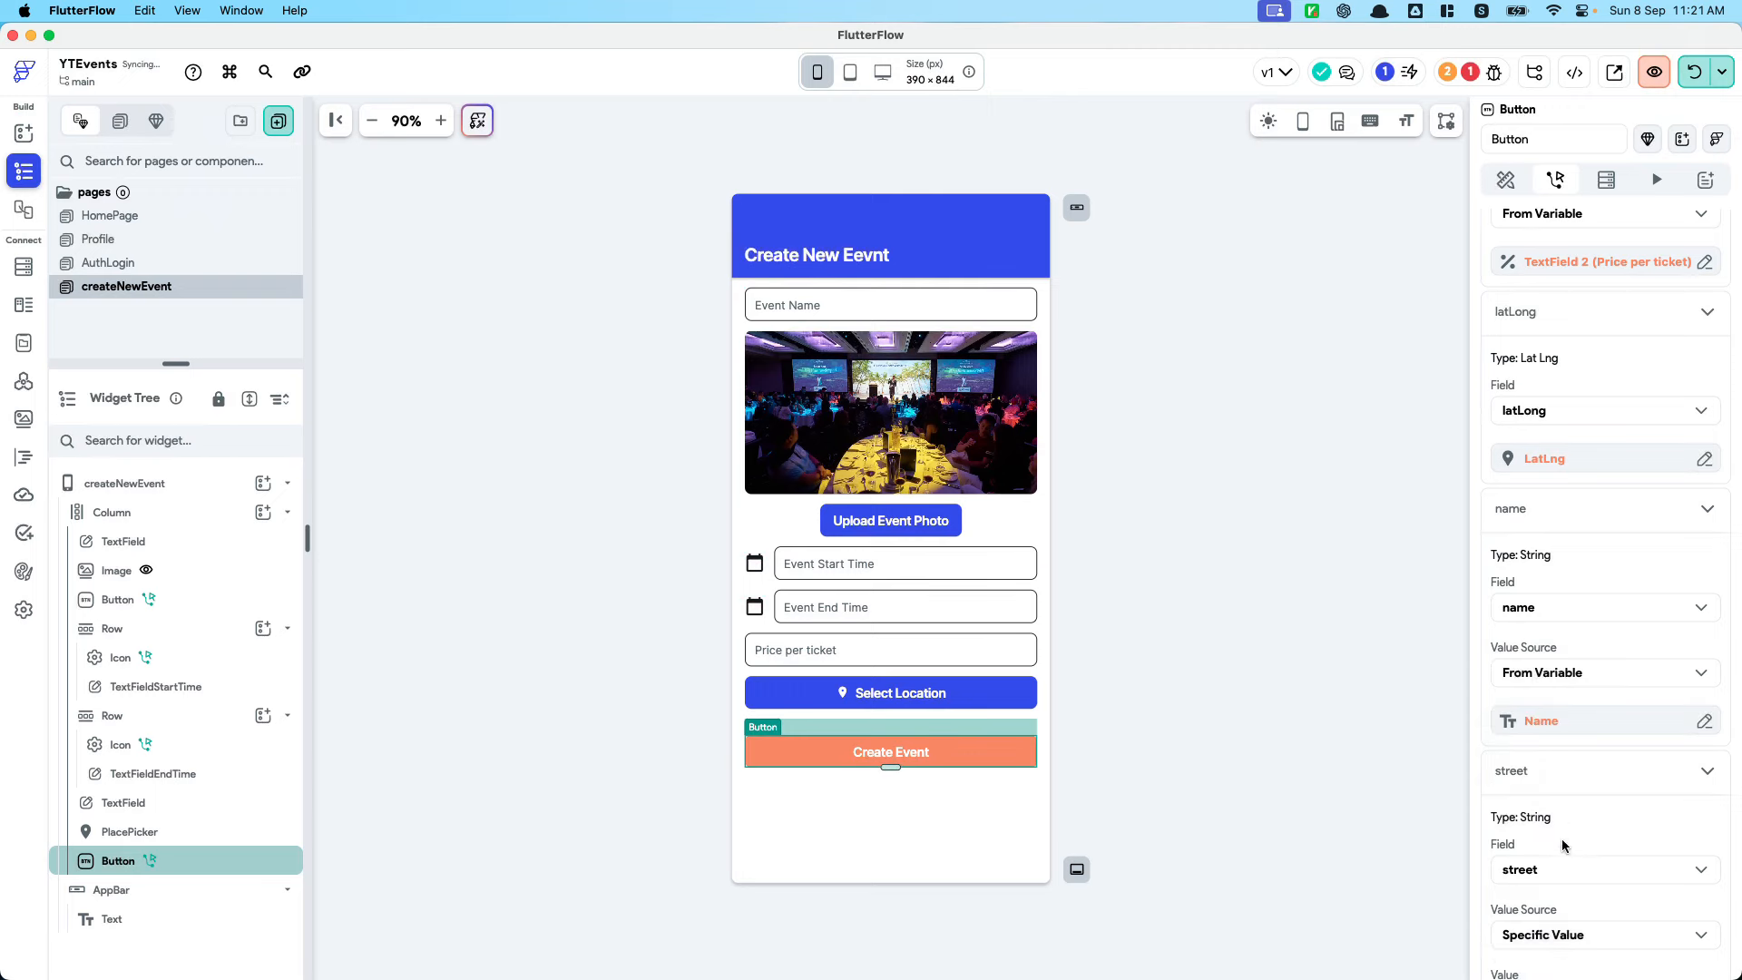
pyautogui.scroll(-3, 1560, 839)
pyautogui.click(1533, 721)
pyautogui.click(1532, 746)
# Paste the copied placePickerValue variable into the street field and set its place field to Address
pyautogui.click(1535, 755)
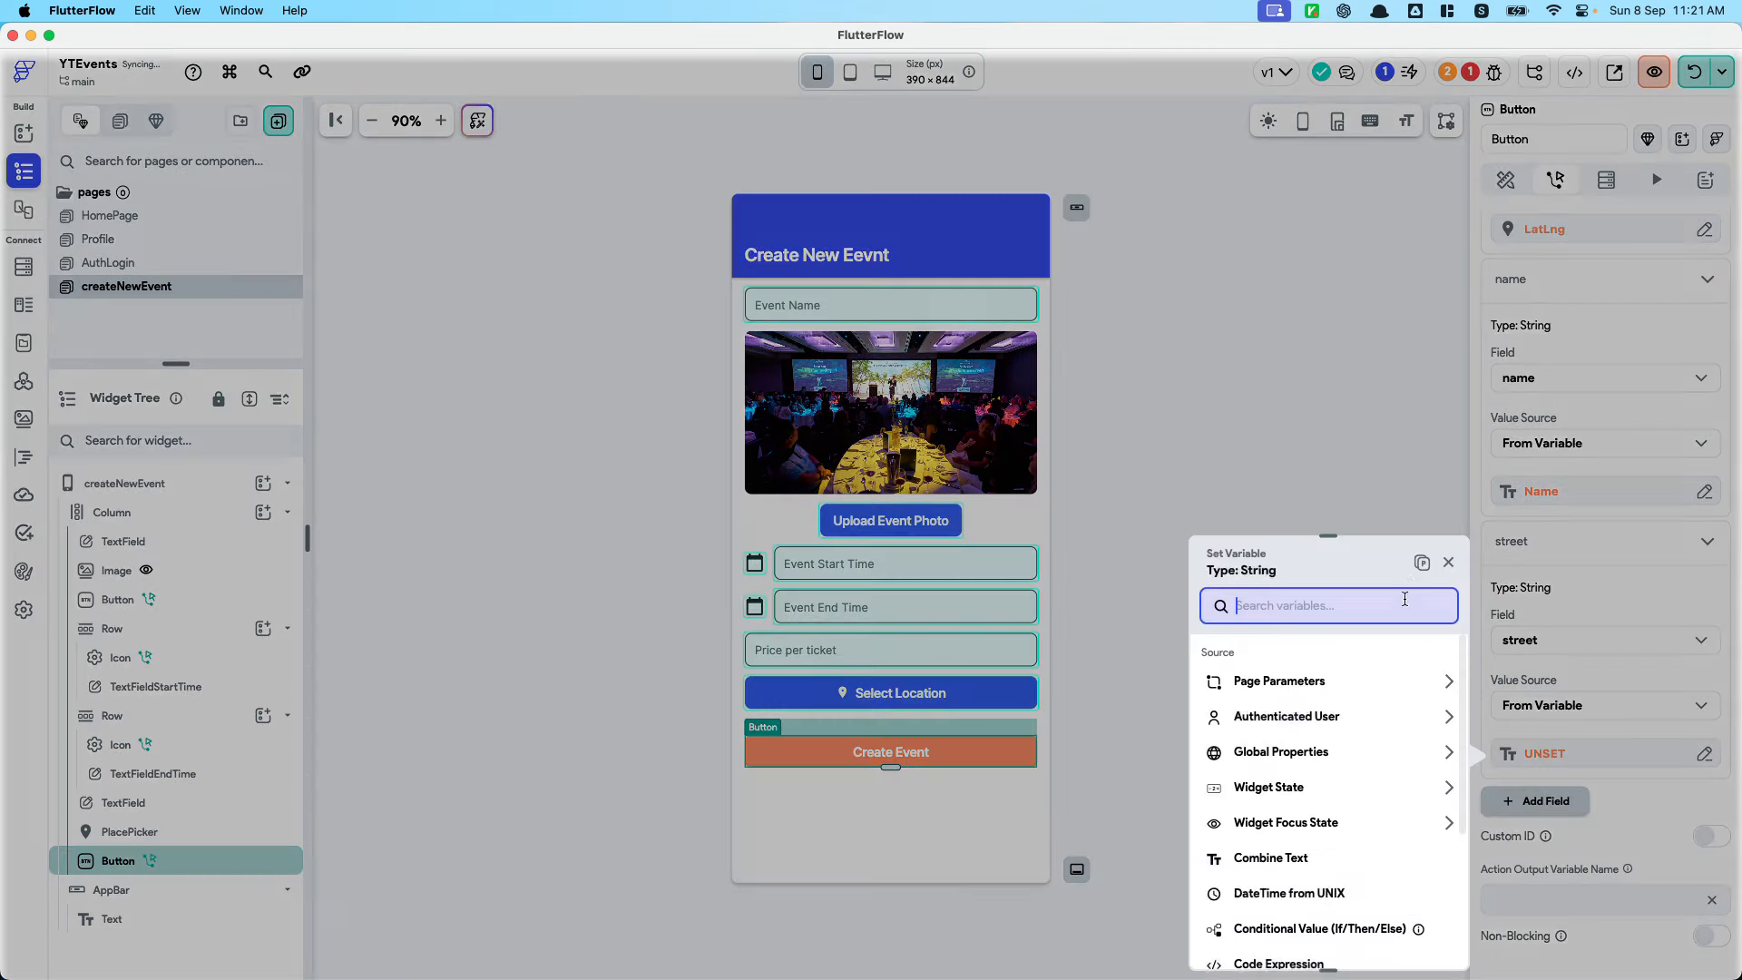
pyautogui.click(1422, 562)
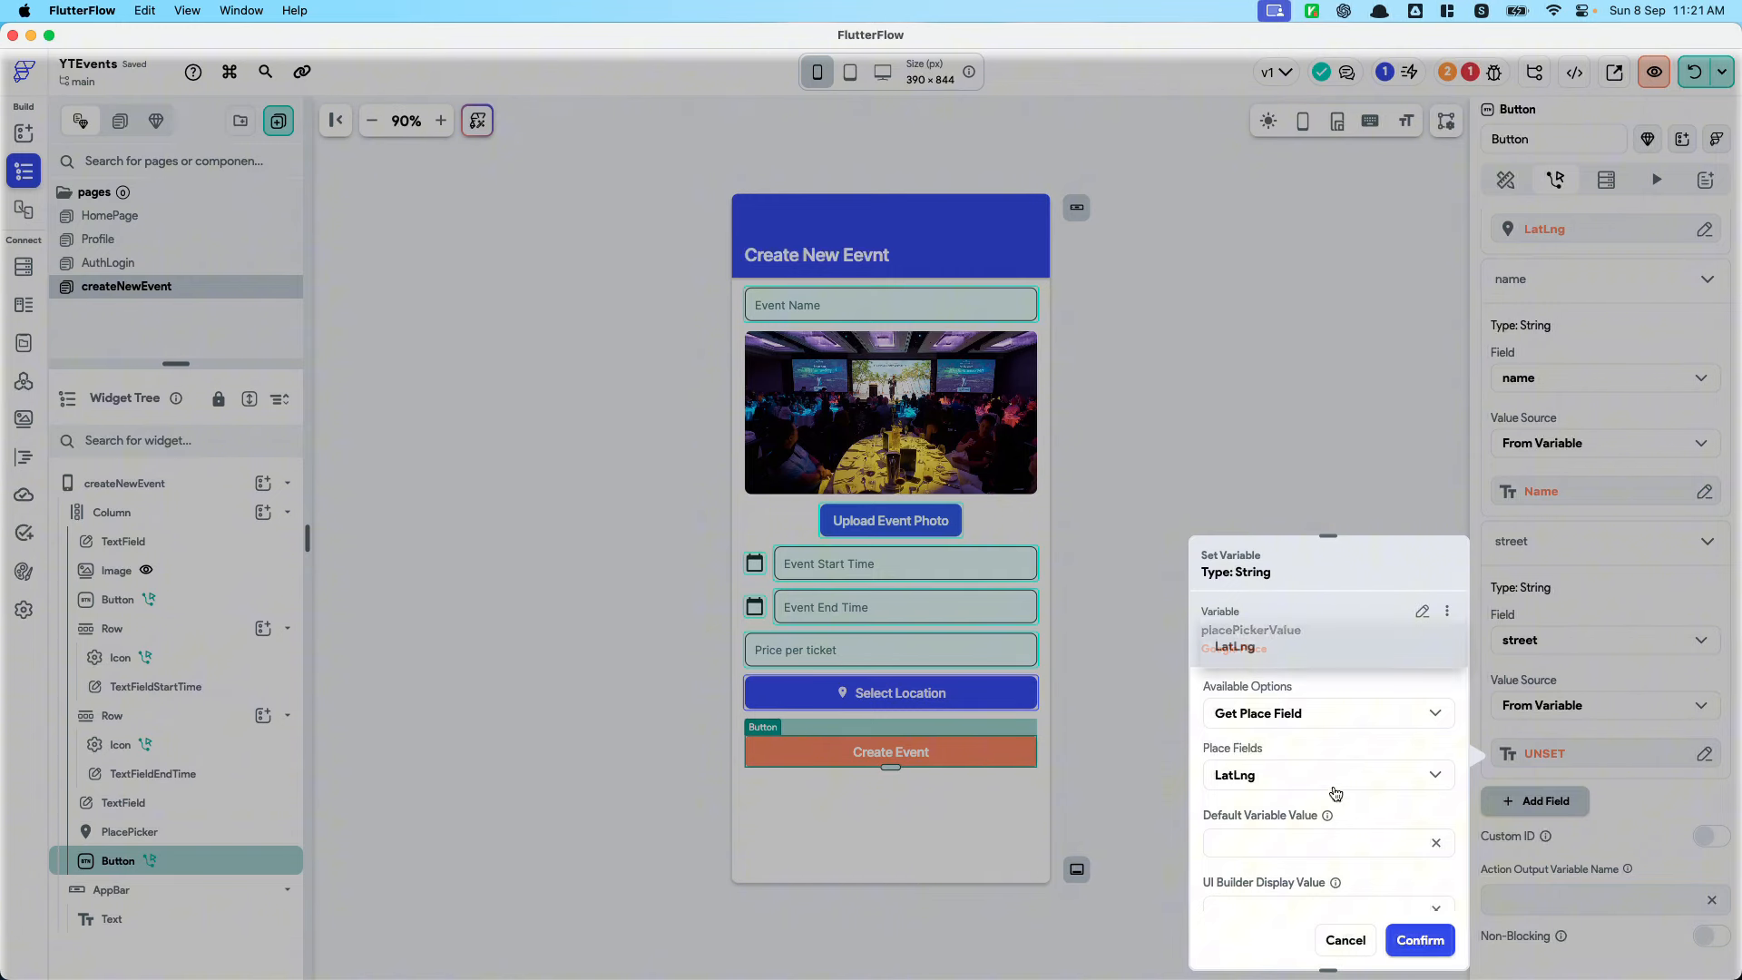
pyautogui.click(1297, 772)
pyautogui.click(1292, 742)
pyautogui.click(1420, 940)
# Add the city field to the document with its value source set to From Variable
pyautogui.click(1535, 800)
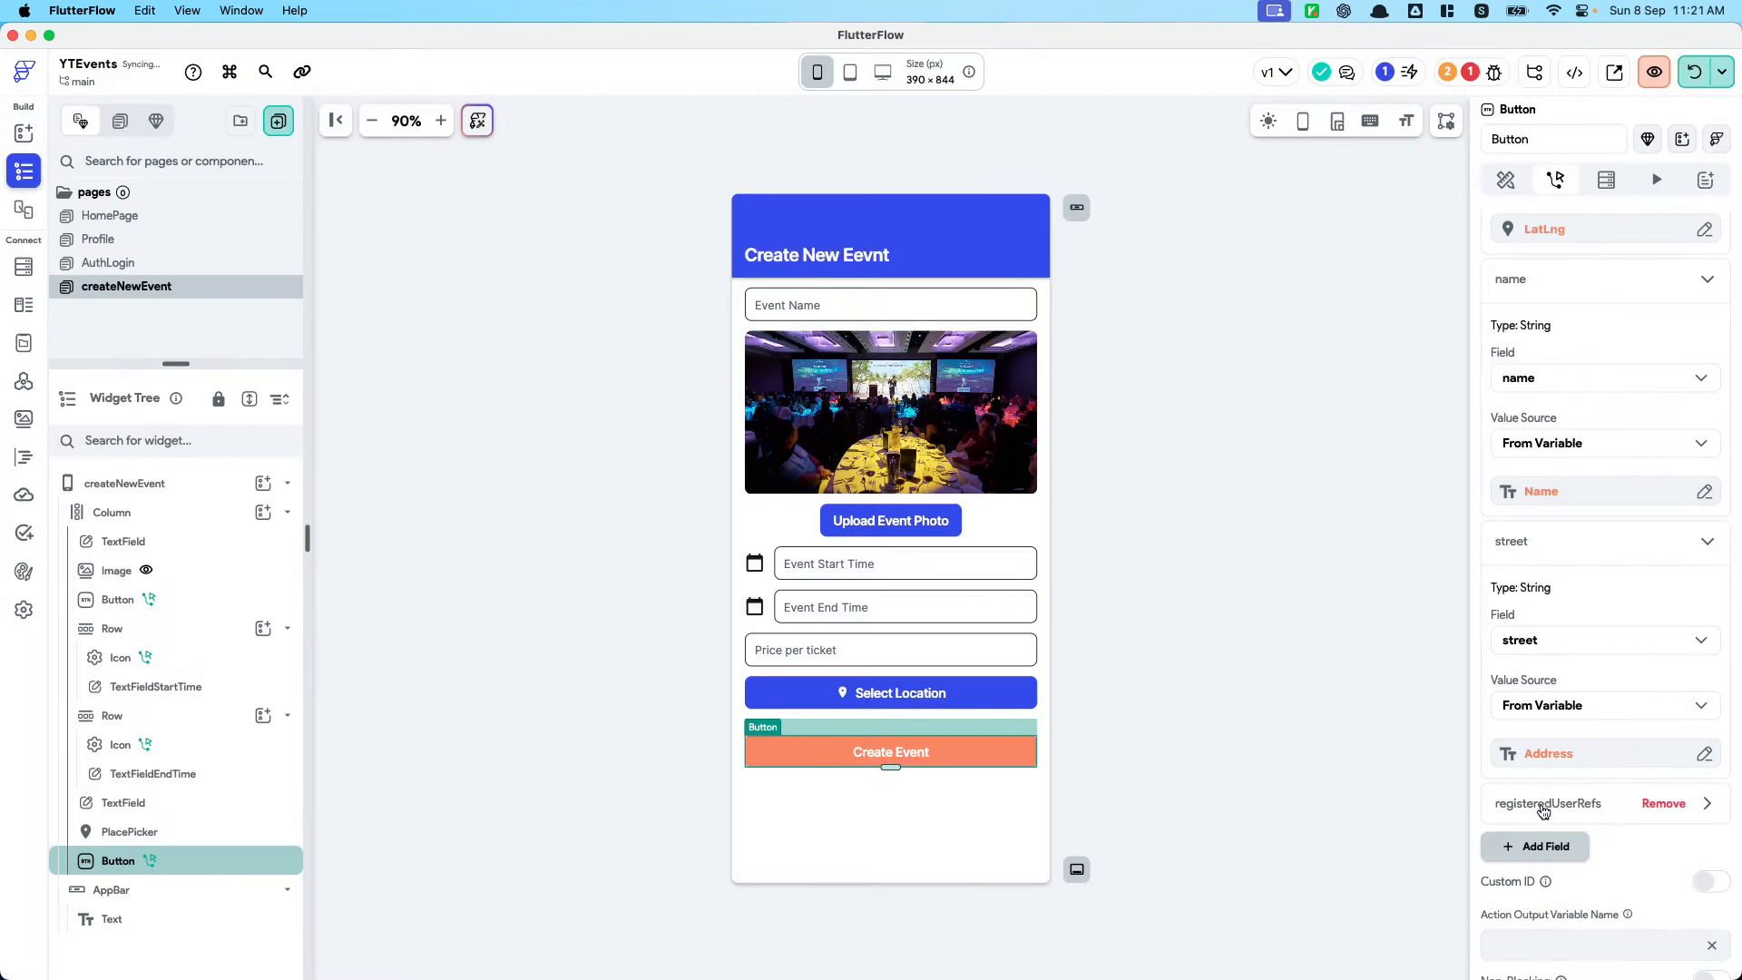
pyautogui.click(1549, 803)
pyautogui.click(1556, 902)
pyautogui.click(1533, 778)
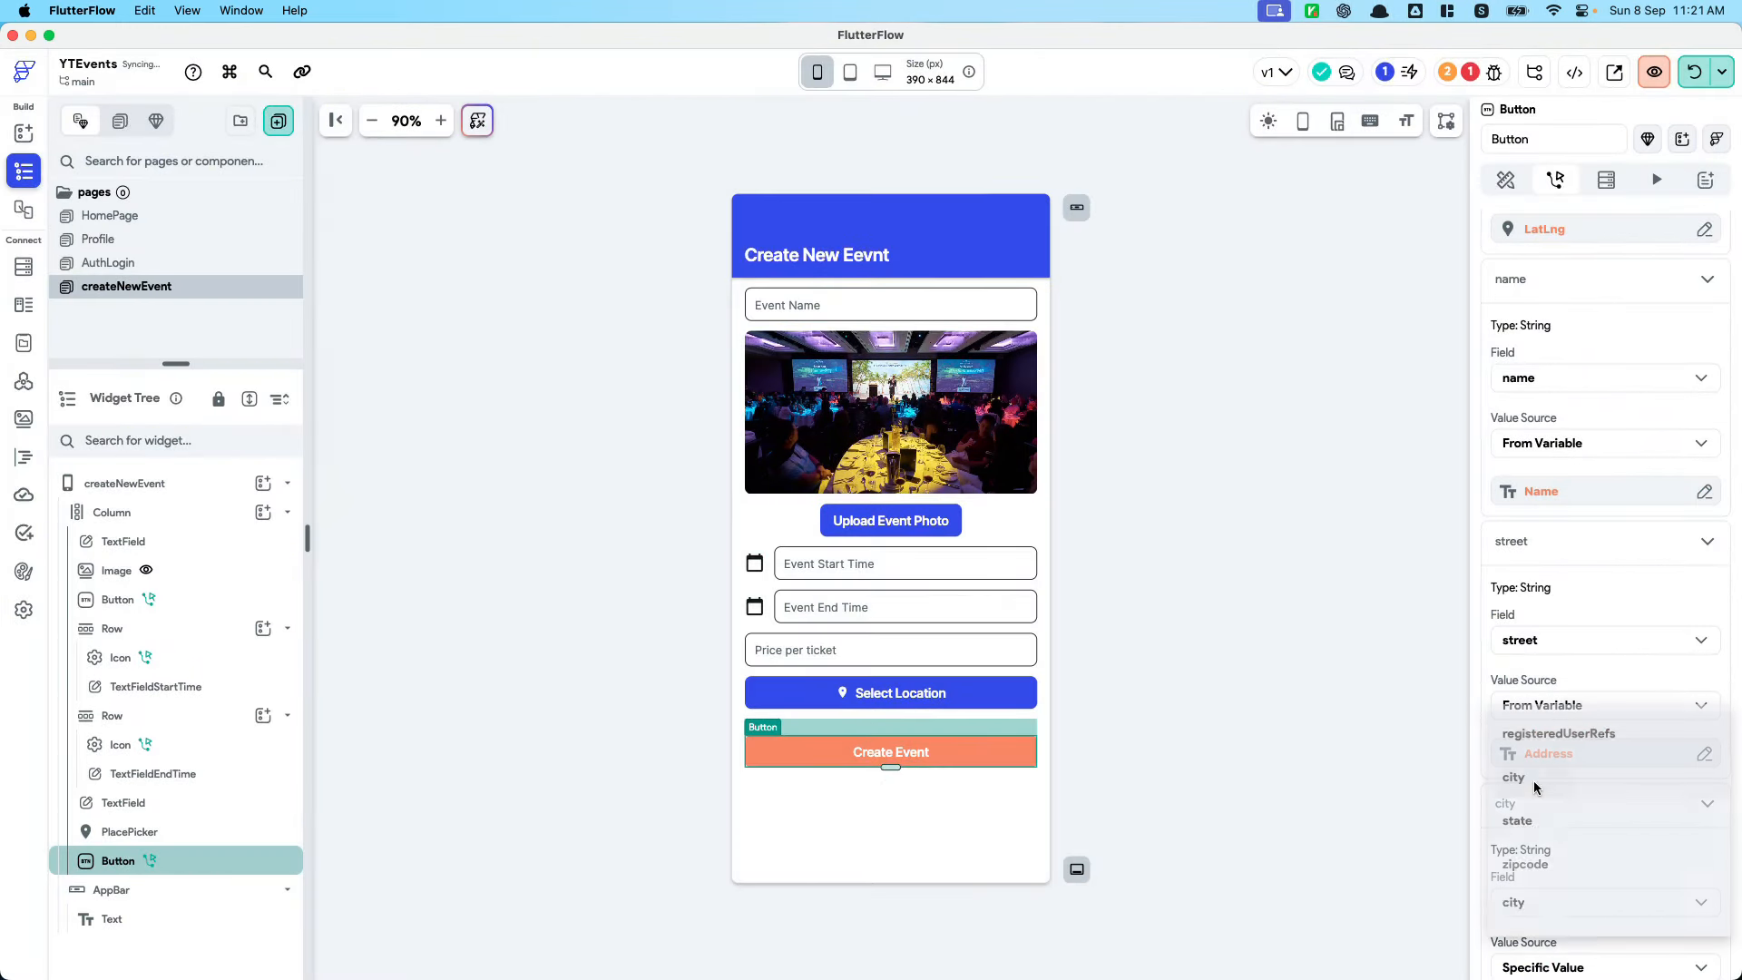
pyautogui.scroll(-3, 1533, 778)
pyautogui.click(1538, 778)
pyautogui.click(1539, 777)
# Paste the copied placePickerValue variable into the city field and set its place field to City
pyautogui.click(1536, 791)
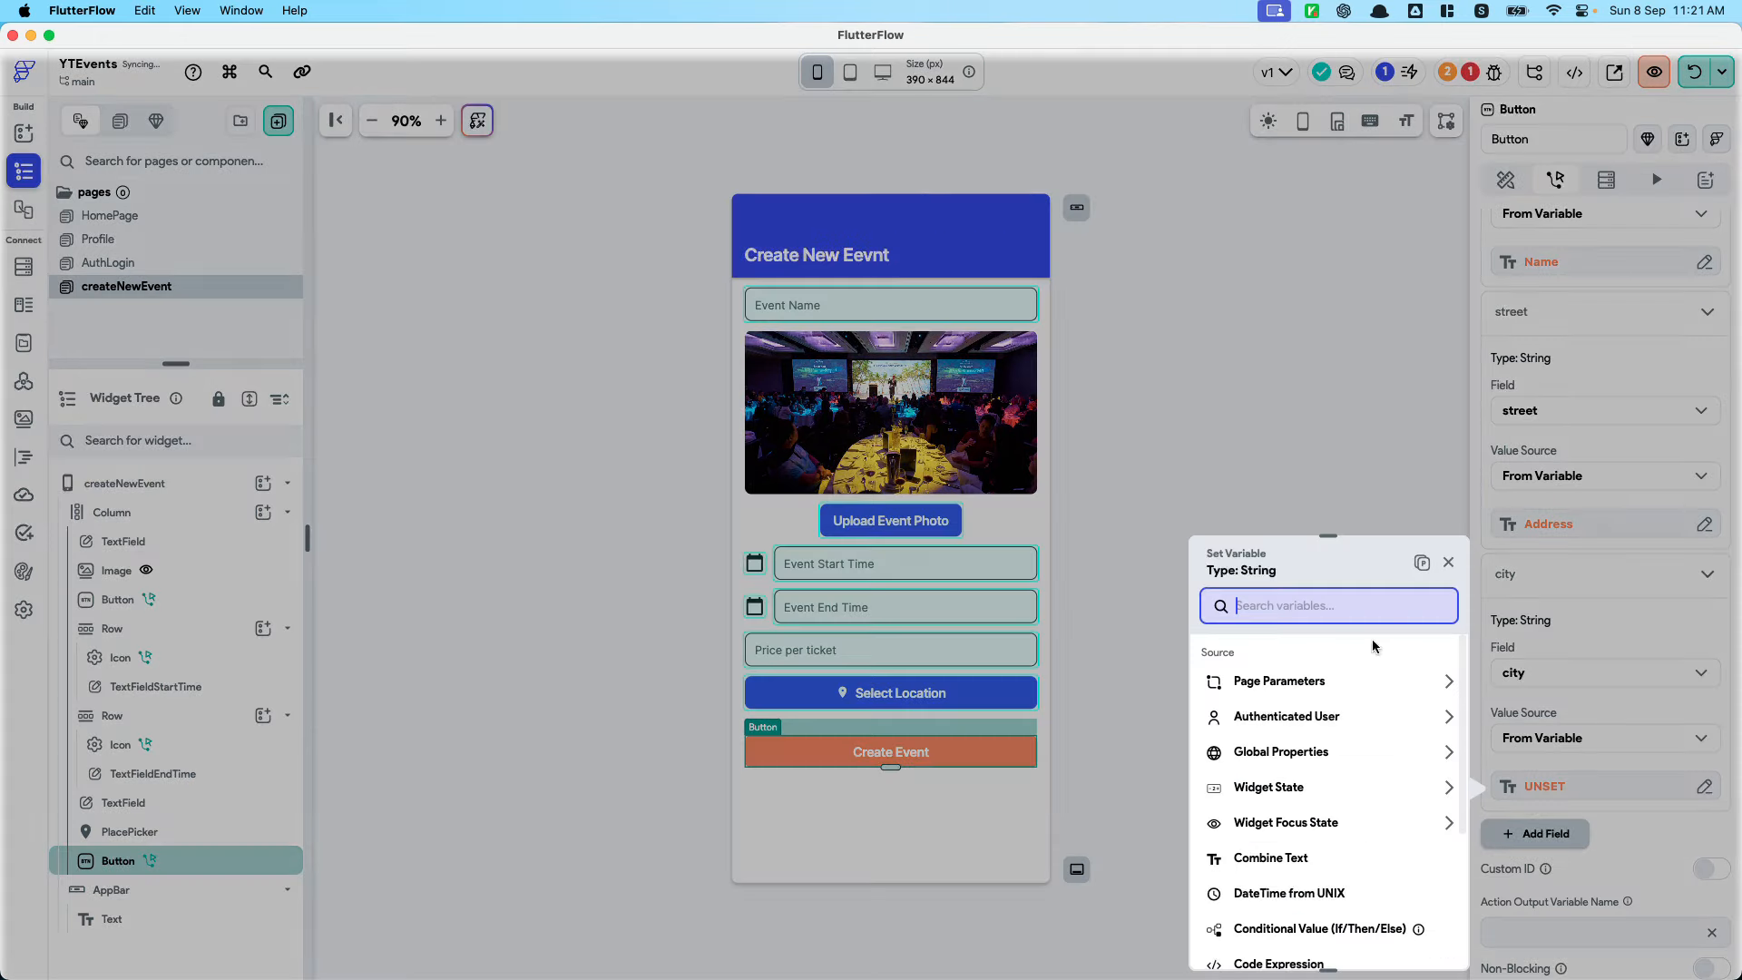
pyautogui.click(1413, 562)
pyautogui.click(1325, 784)
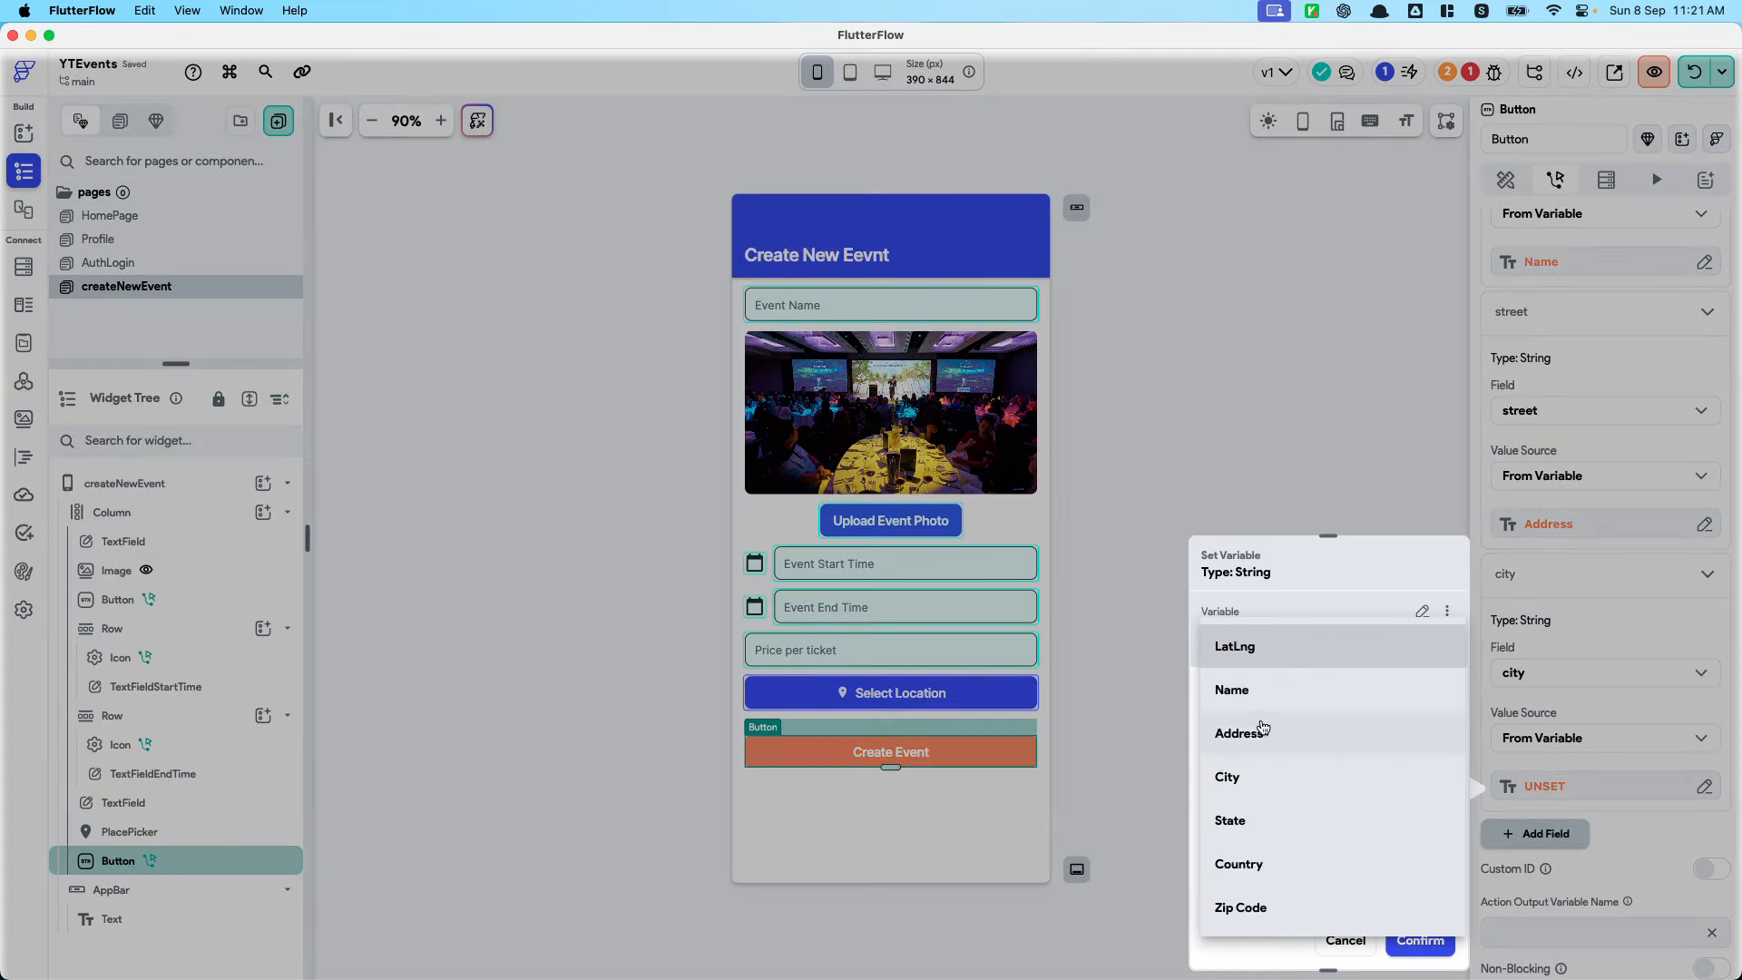
pyautogui.click(1252, 773)
pyautogui.click(1419, 940)
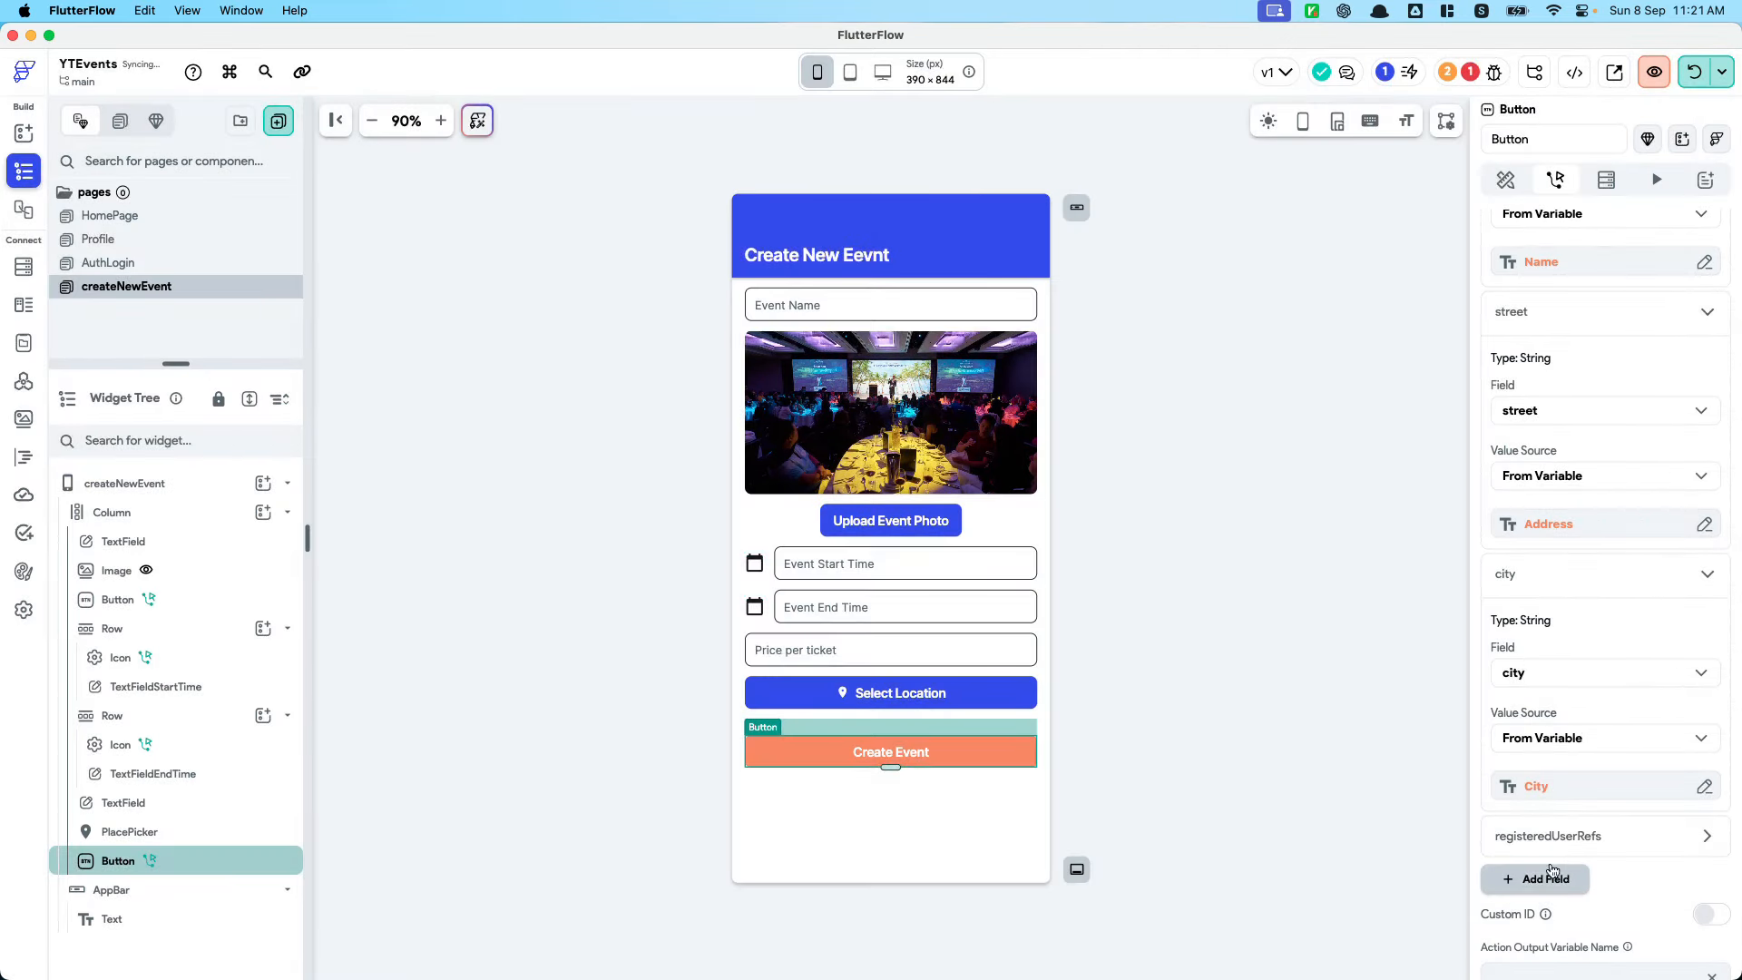
# Add the state field to the document with its value source set to From Variable
pyautogui.click(1559, 849)
pyautogui.click(1562, 934)
pyautogui.click(1515, 842)
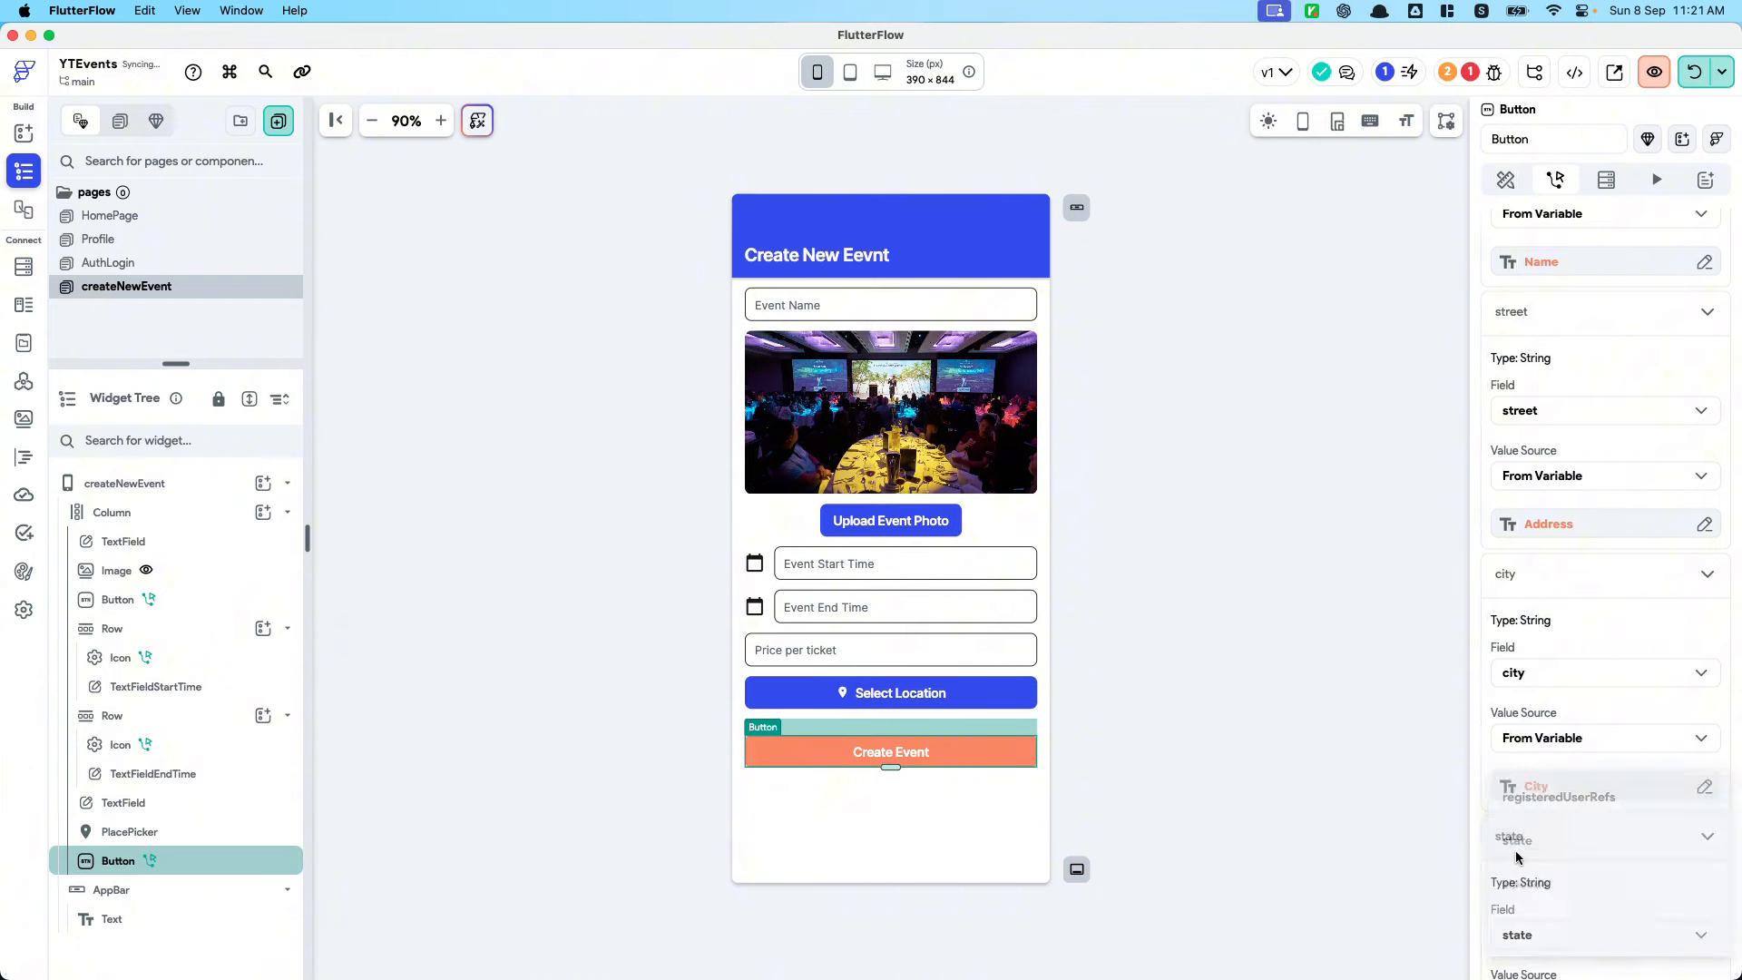
pyautogui.scroll(-4, 1514, 851)
pyautogui.click(1540, 624)
pyautogui.click(1539, 660)
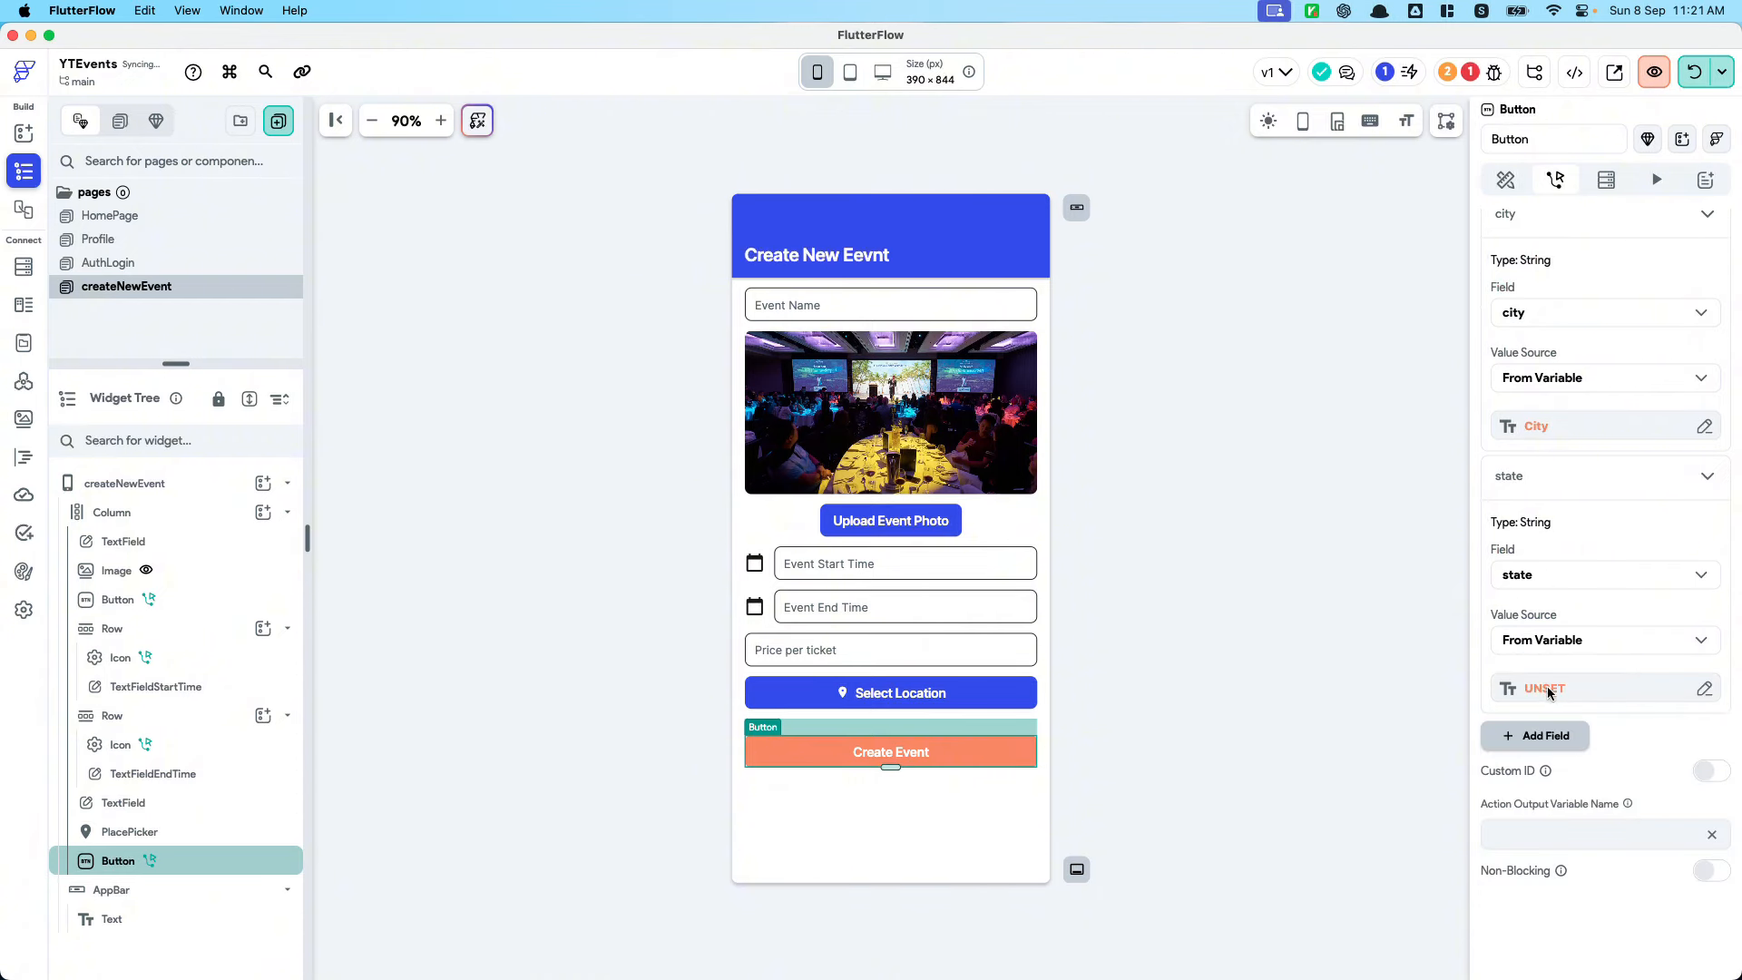
# Paste the copied placePickerValue variable into the state field and set its place field to State
pyautogui.click(1547, 686)
pyautogui.click(1342, 756)
pyautogui.click(1338, 776)
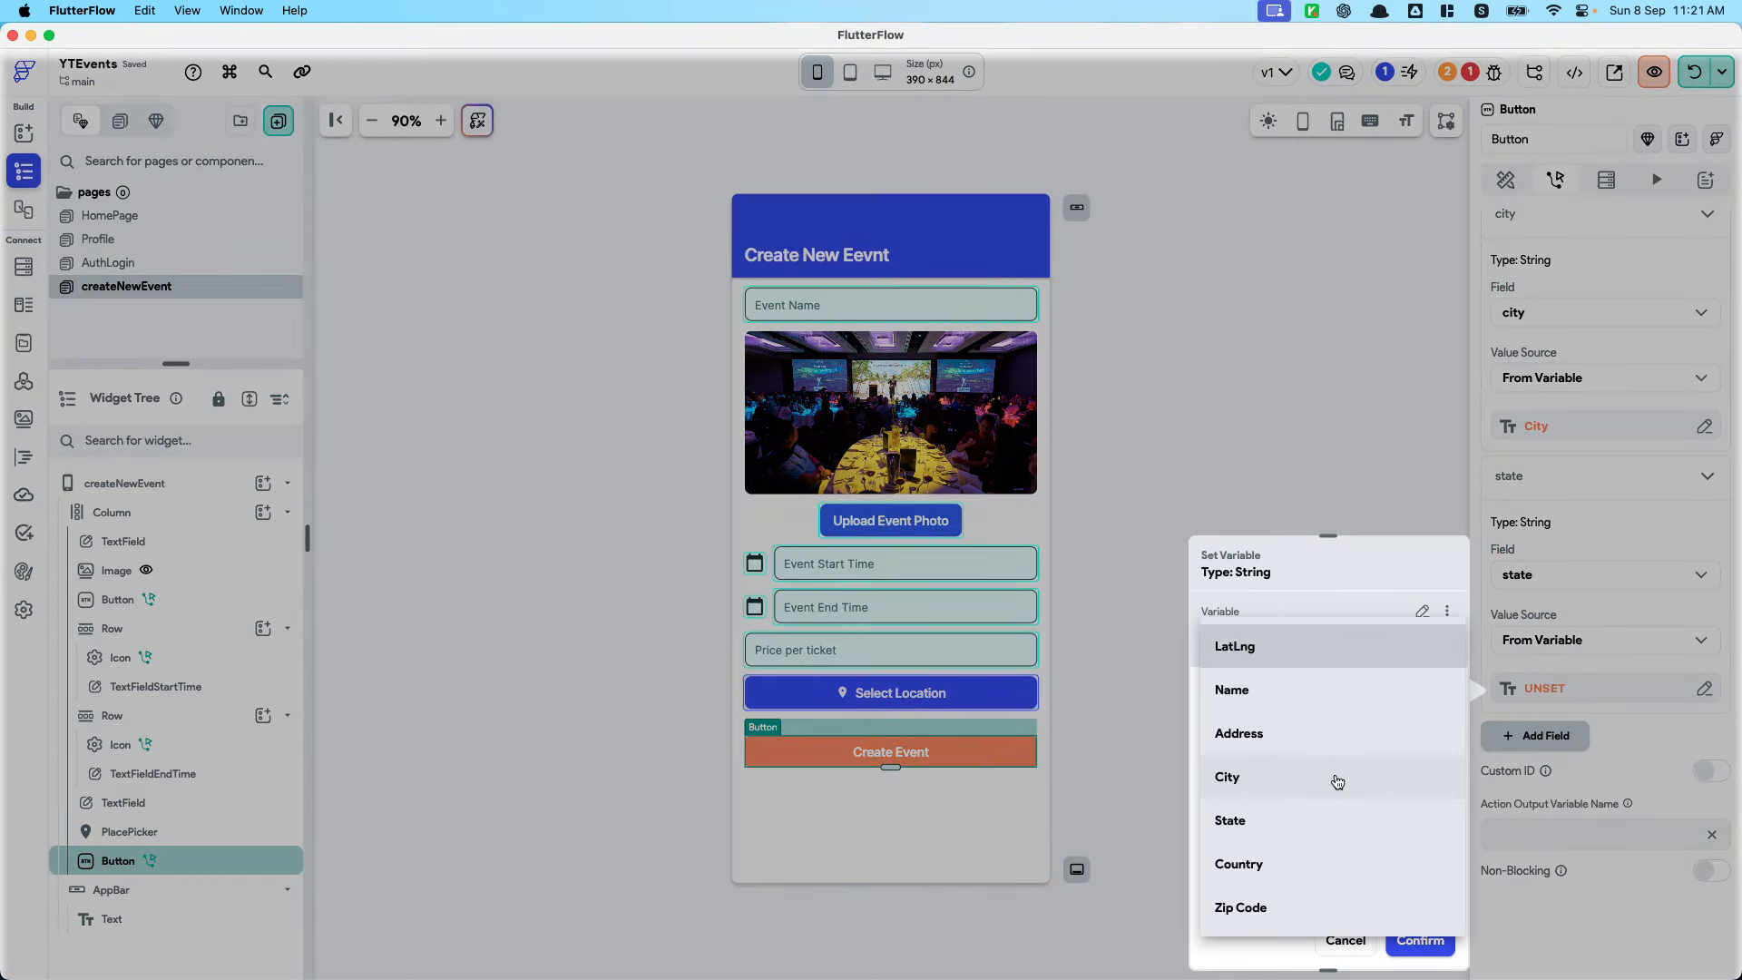
pyautogui.click(1331, 820)
pyautogui.click(1420, 940)
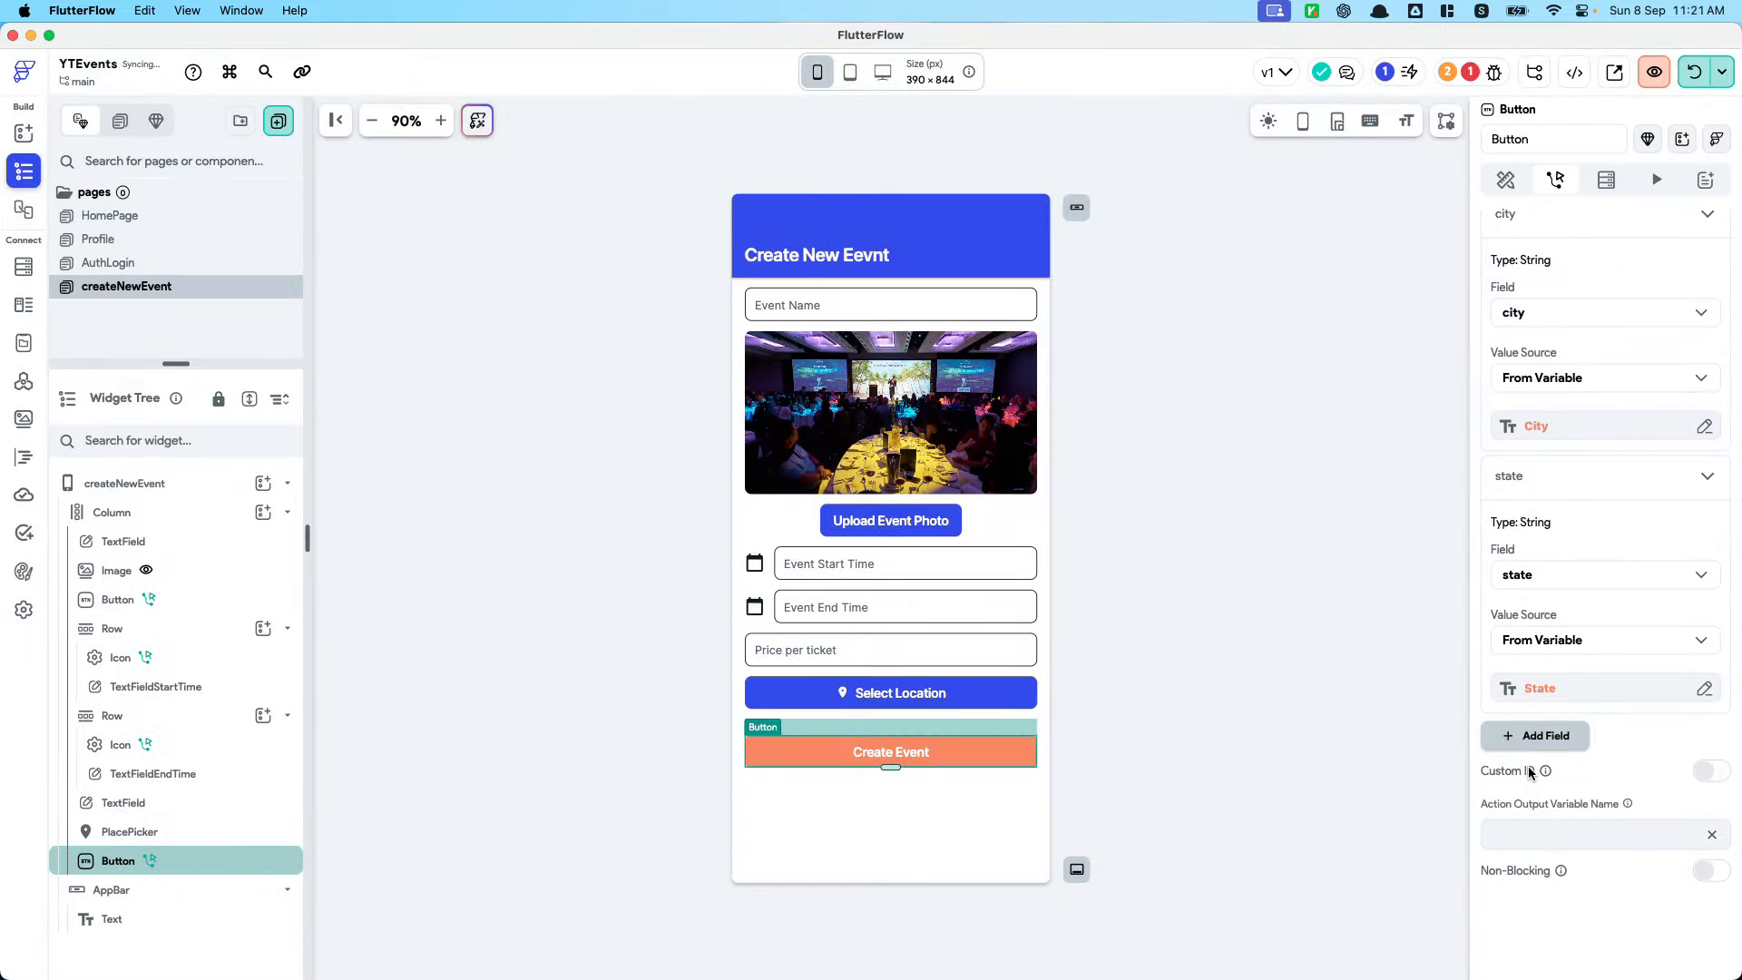
# Add the zipcode field to the document with its value source set to From Variable
pyautogui.click(1533, 735)
pyautogui.click(1545, 782)
pyautogui.click(1559, 826)
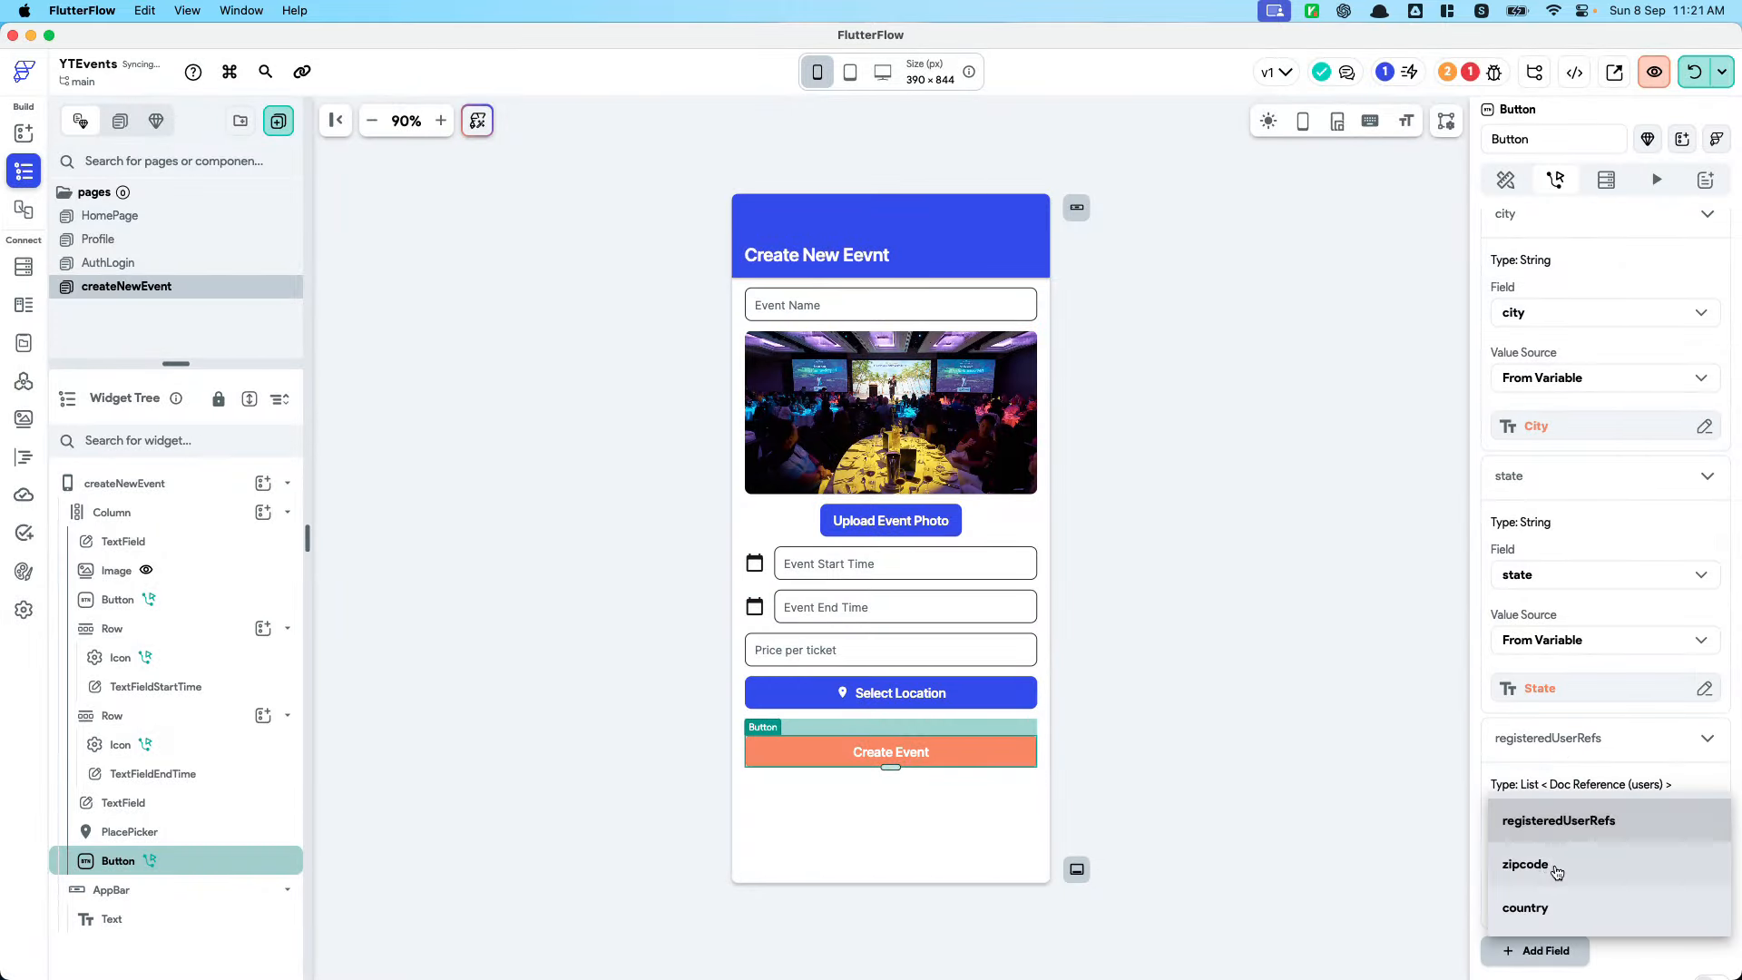
pyautogui.click(1542, 864)
pyautogui.click(1558, 819)
pyautogui.click(1552, 861)
# Paste the copied placePickerValue variable into the zipcode field and set its place field to Zip Code
pyautogui.click(1555, 868)
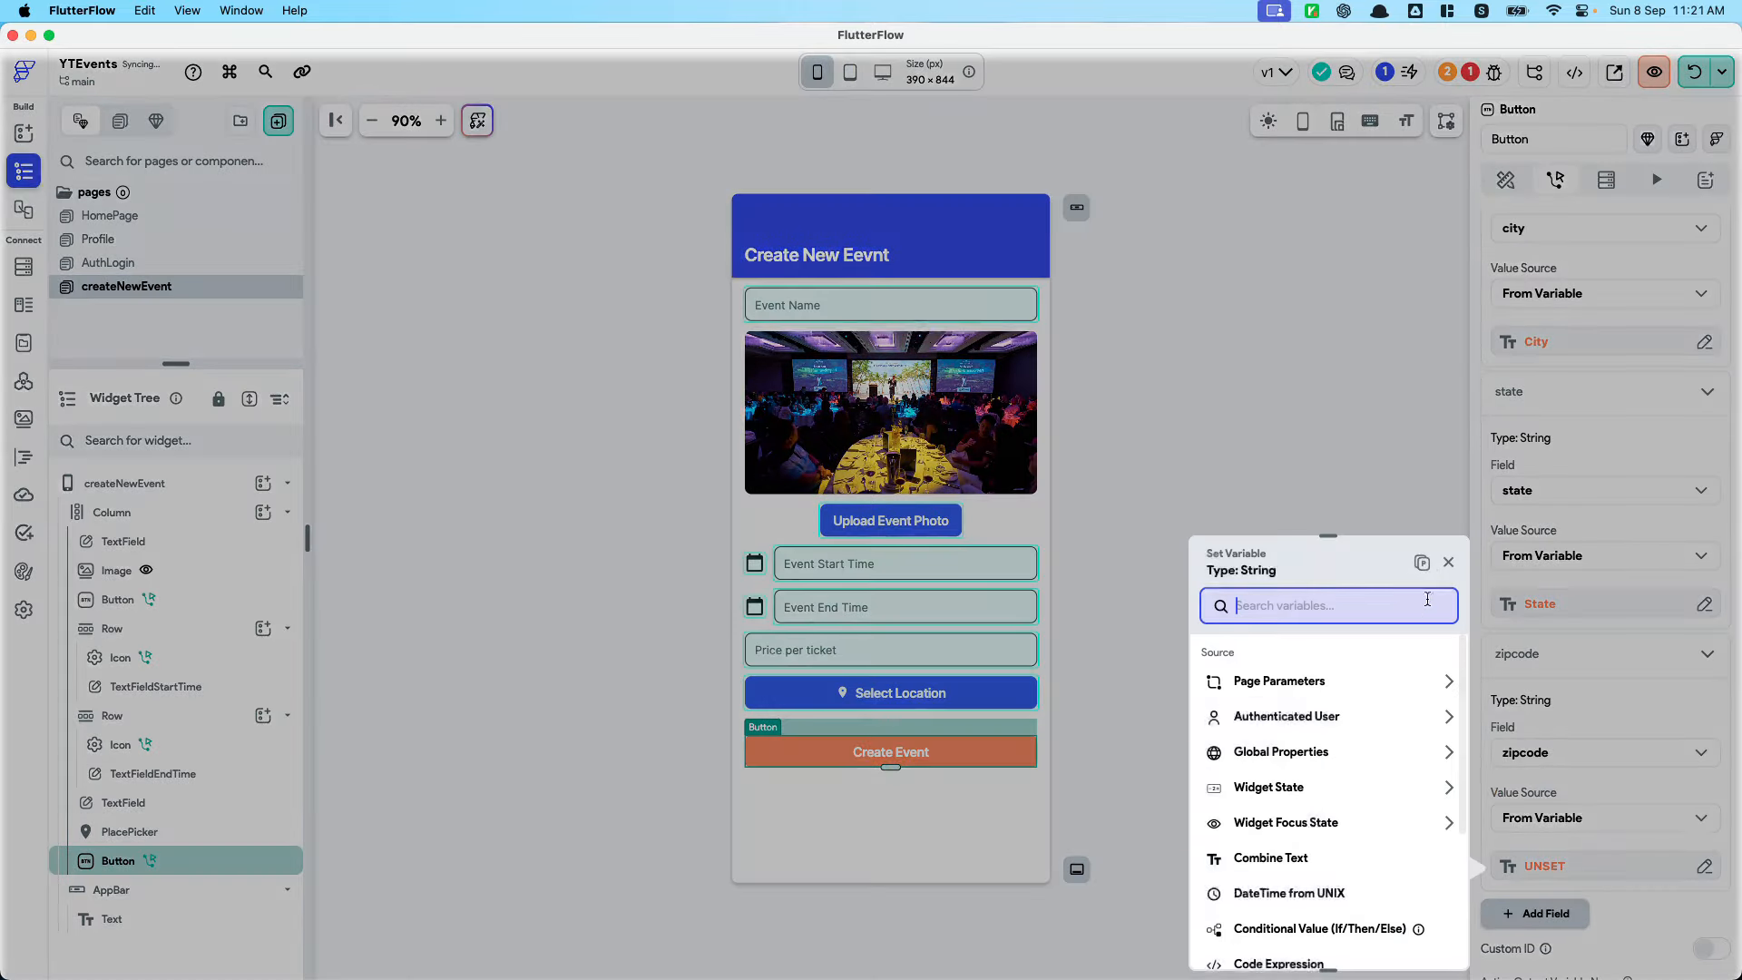
pyautogui.click(1423, 565)
pyautogui.click(1309, 782)
pyautogui.click(1297, 907)
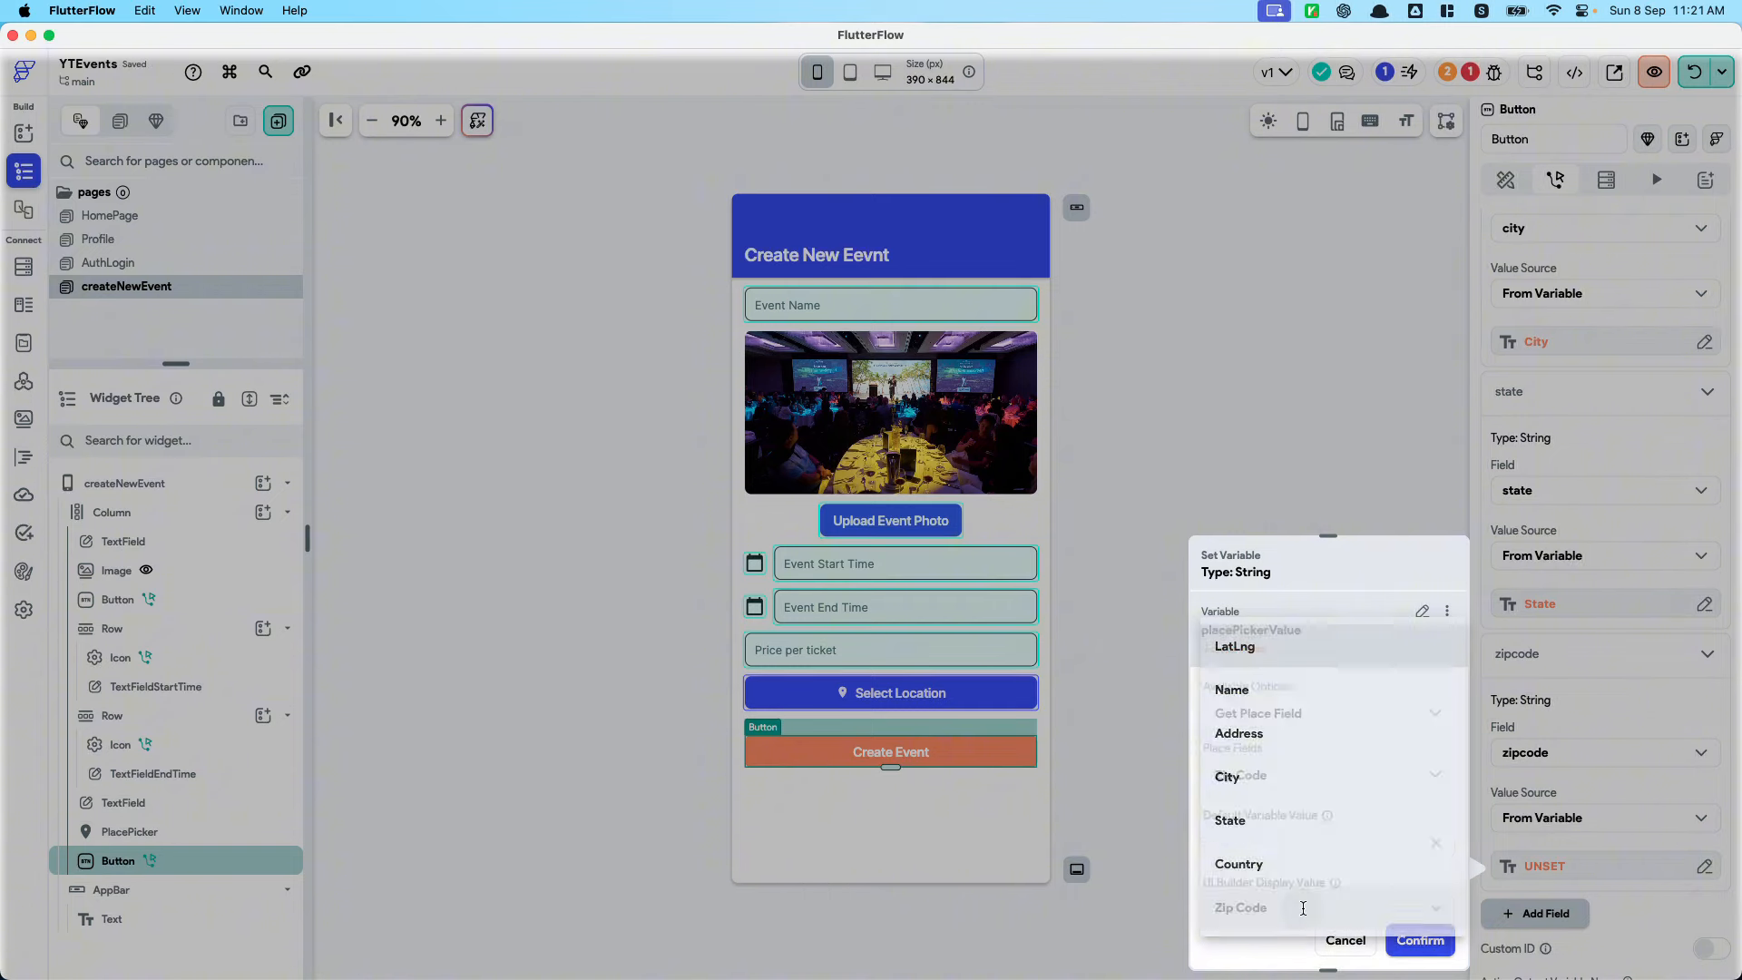
pyautogui.click(1420, 939)
# Add the country field to the document with its value source set to From Variable
pyautogui.scroll(-3, 1551, 847)
pyautogui.click(1554, 761)
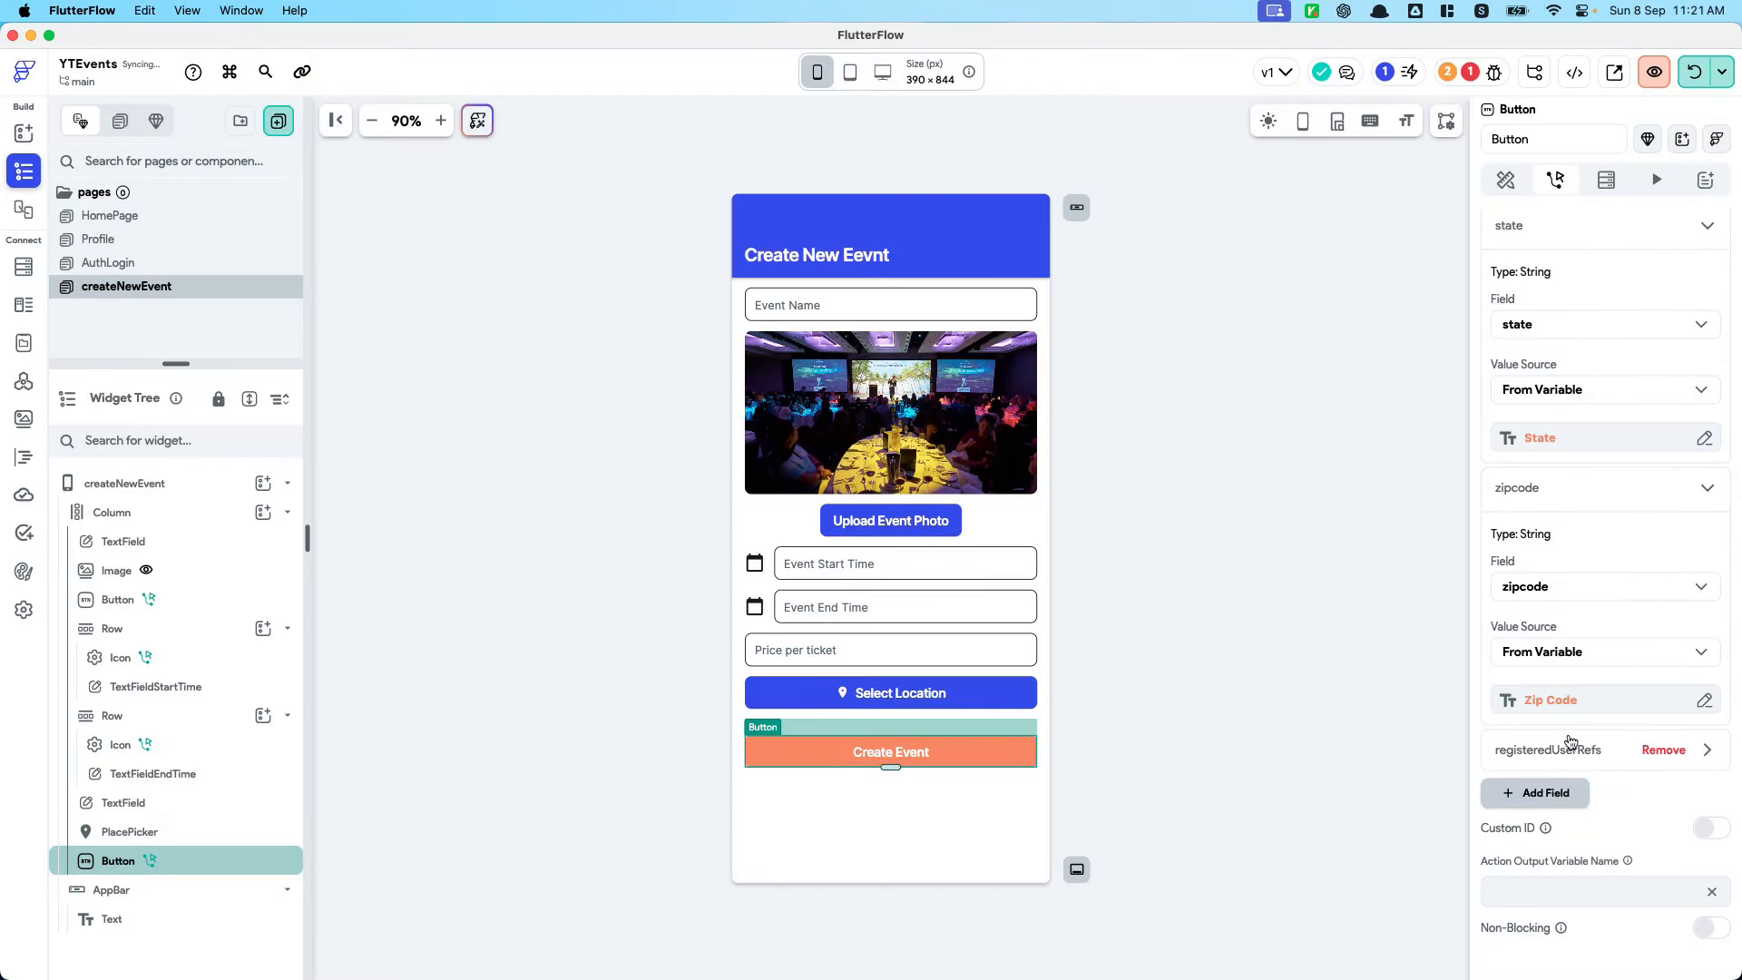
pyautogui.click(1570, 742)
pyautogui.click(1578, 846)
pyautogui.click(1580, 893)
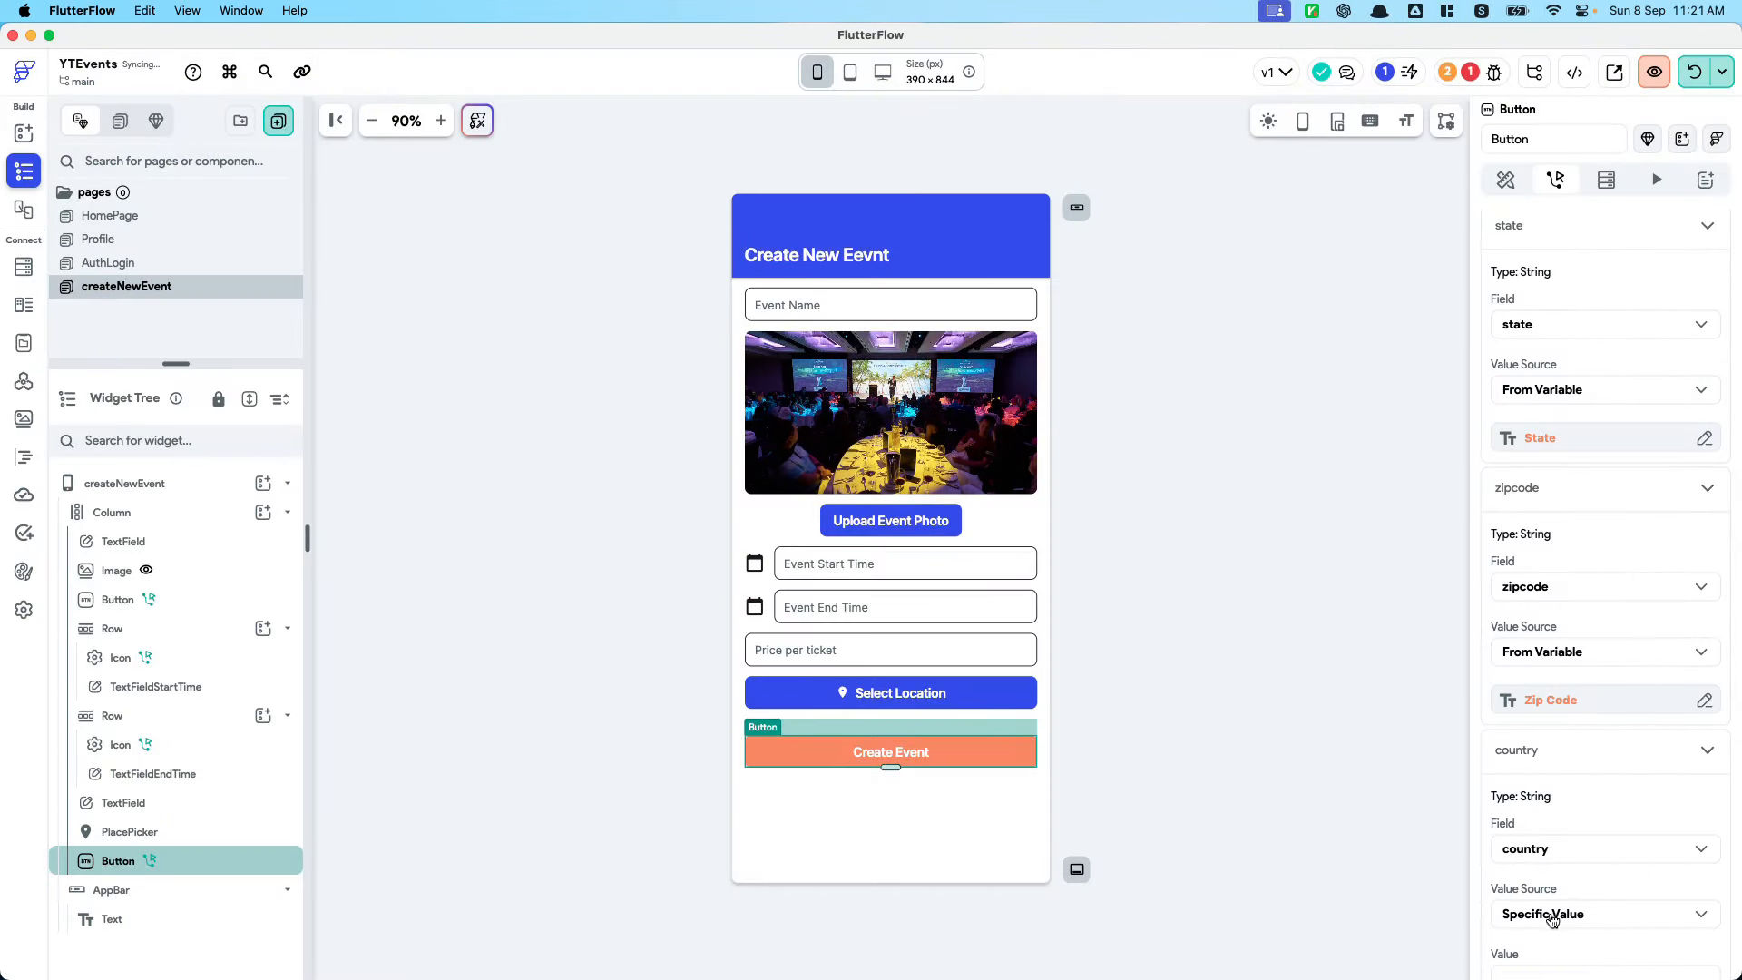
pyautogui.click(1551, 914)
pyautogui.click(1551, 905)
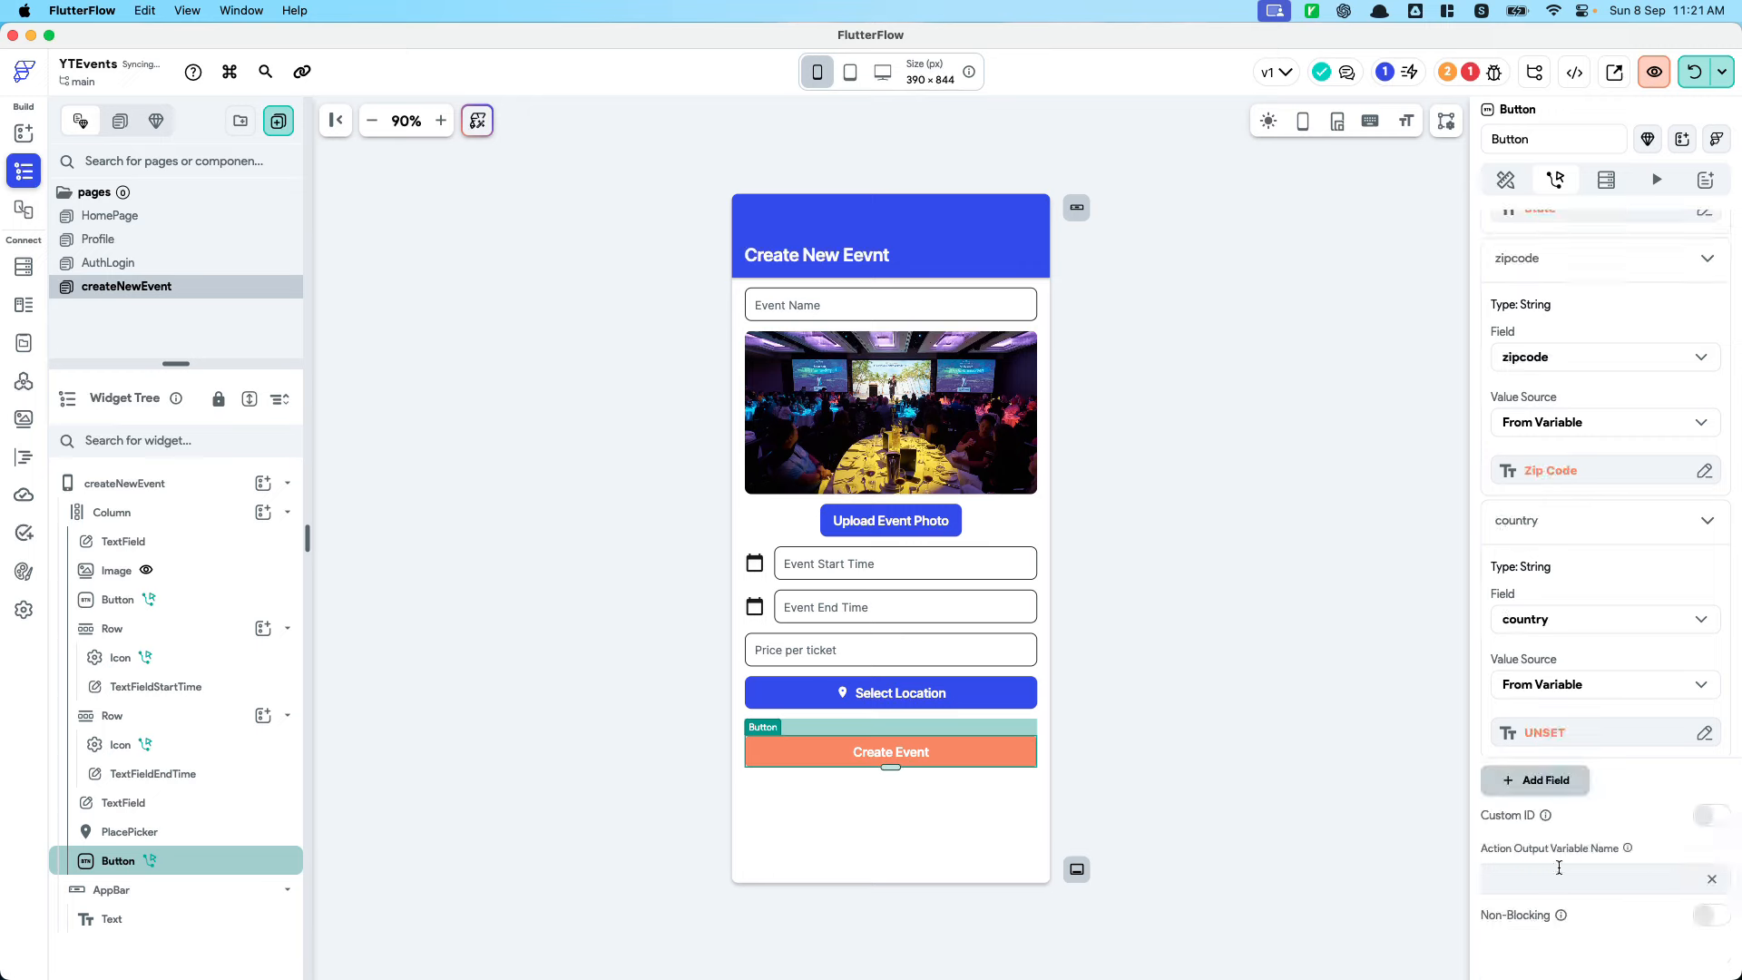
# Paste the copied placePickerValue variable into the country field and set its place field to Country
pyautogui.click(1549, 734)
pyautogui.click(1288, 807)
pyautogui.click(1292, 814)
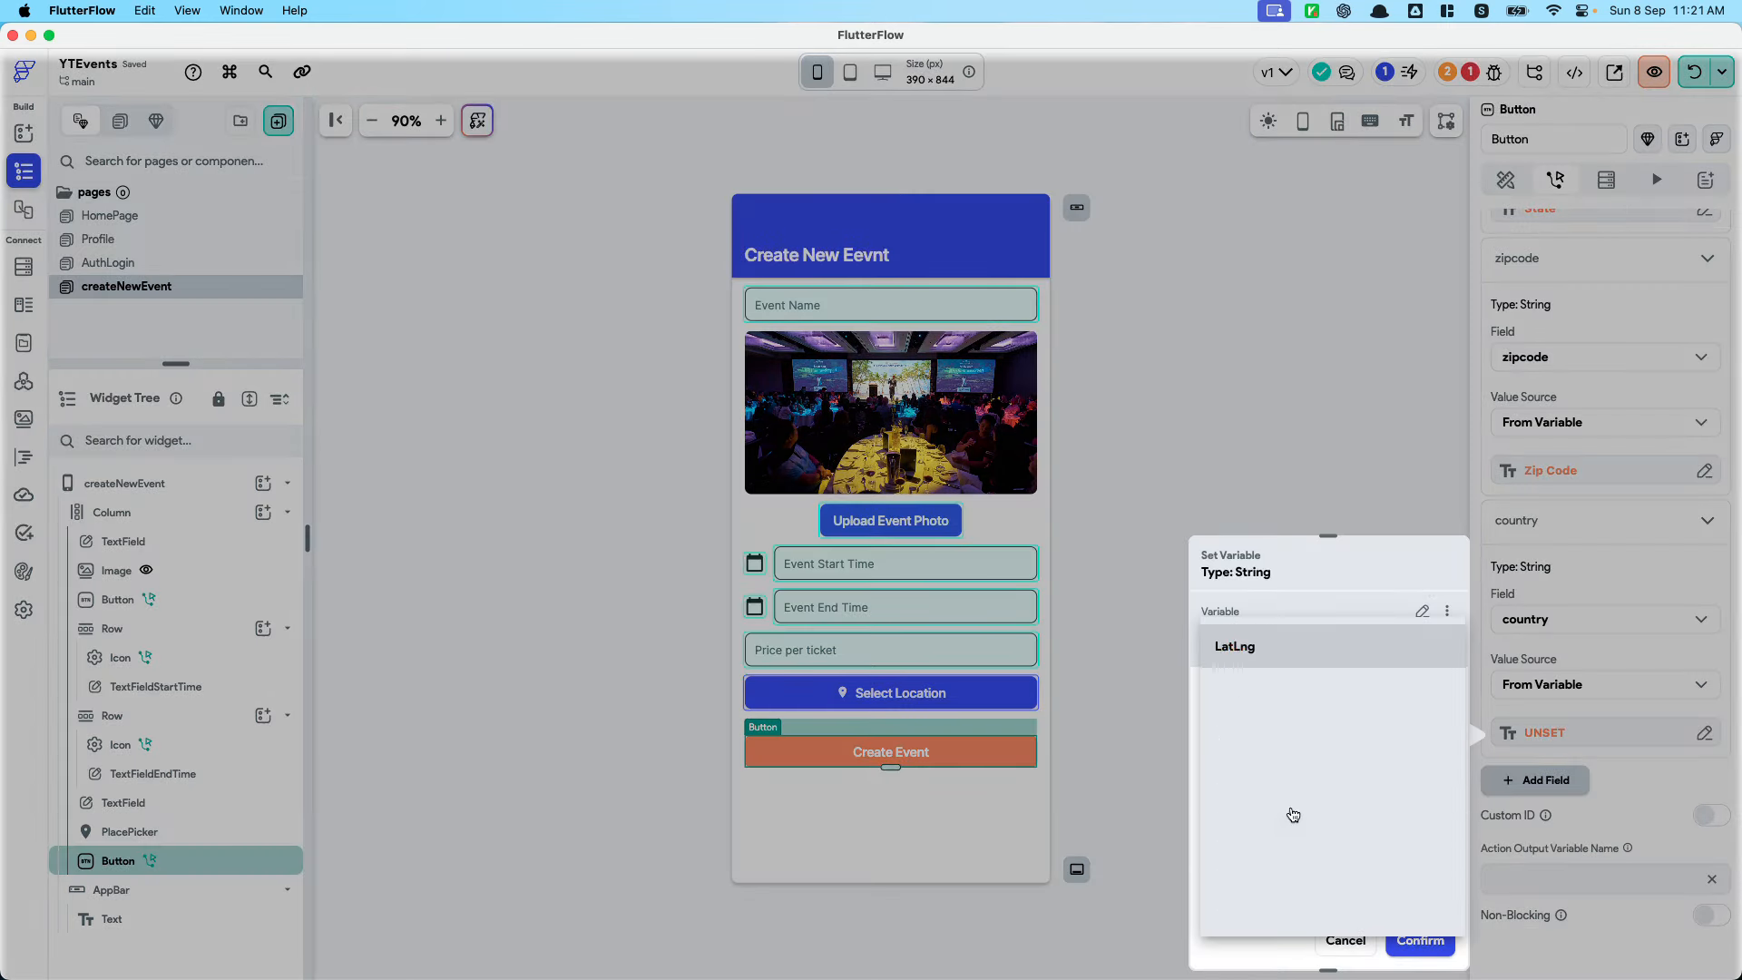
pyautogui.click(1292, 876)
pyautogui.click(1416, 940)
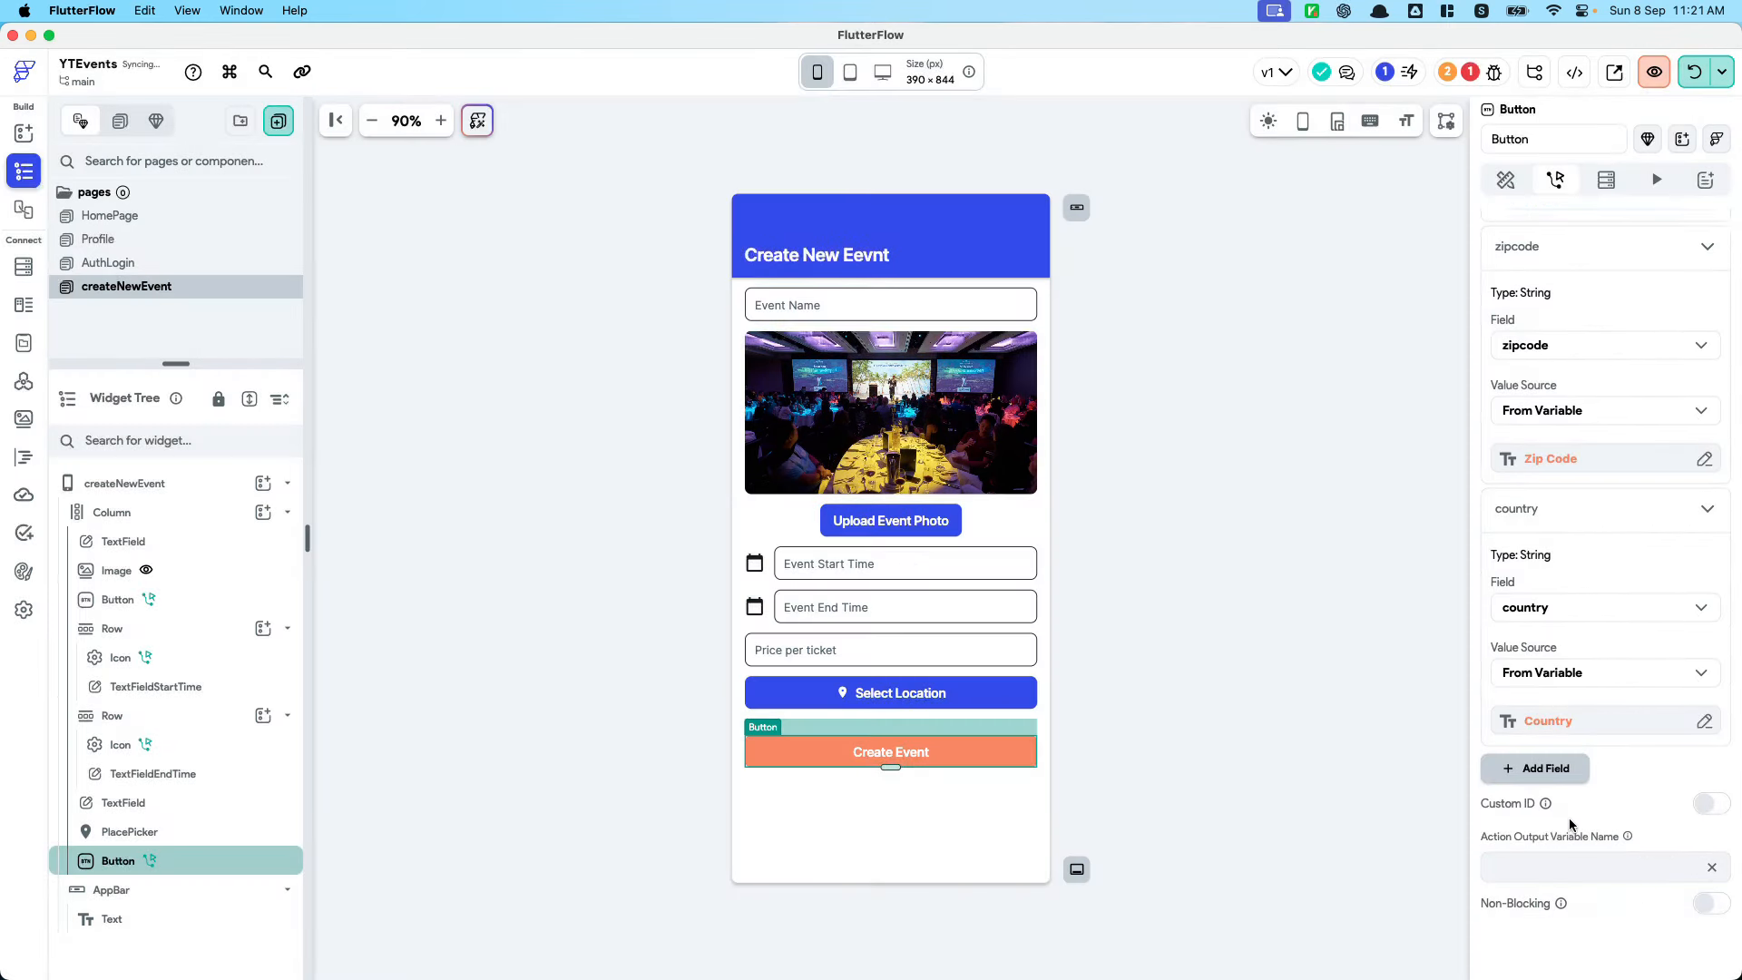
# Open the Create Event button's action flow and add a new action after the Create Document backend call
pyautogui.scroll(15, 1569, 819)
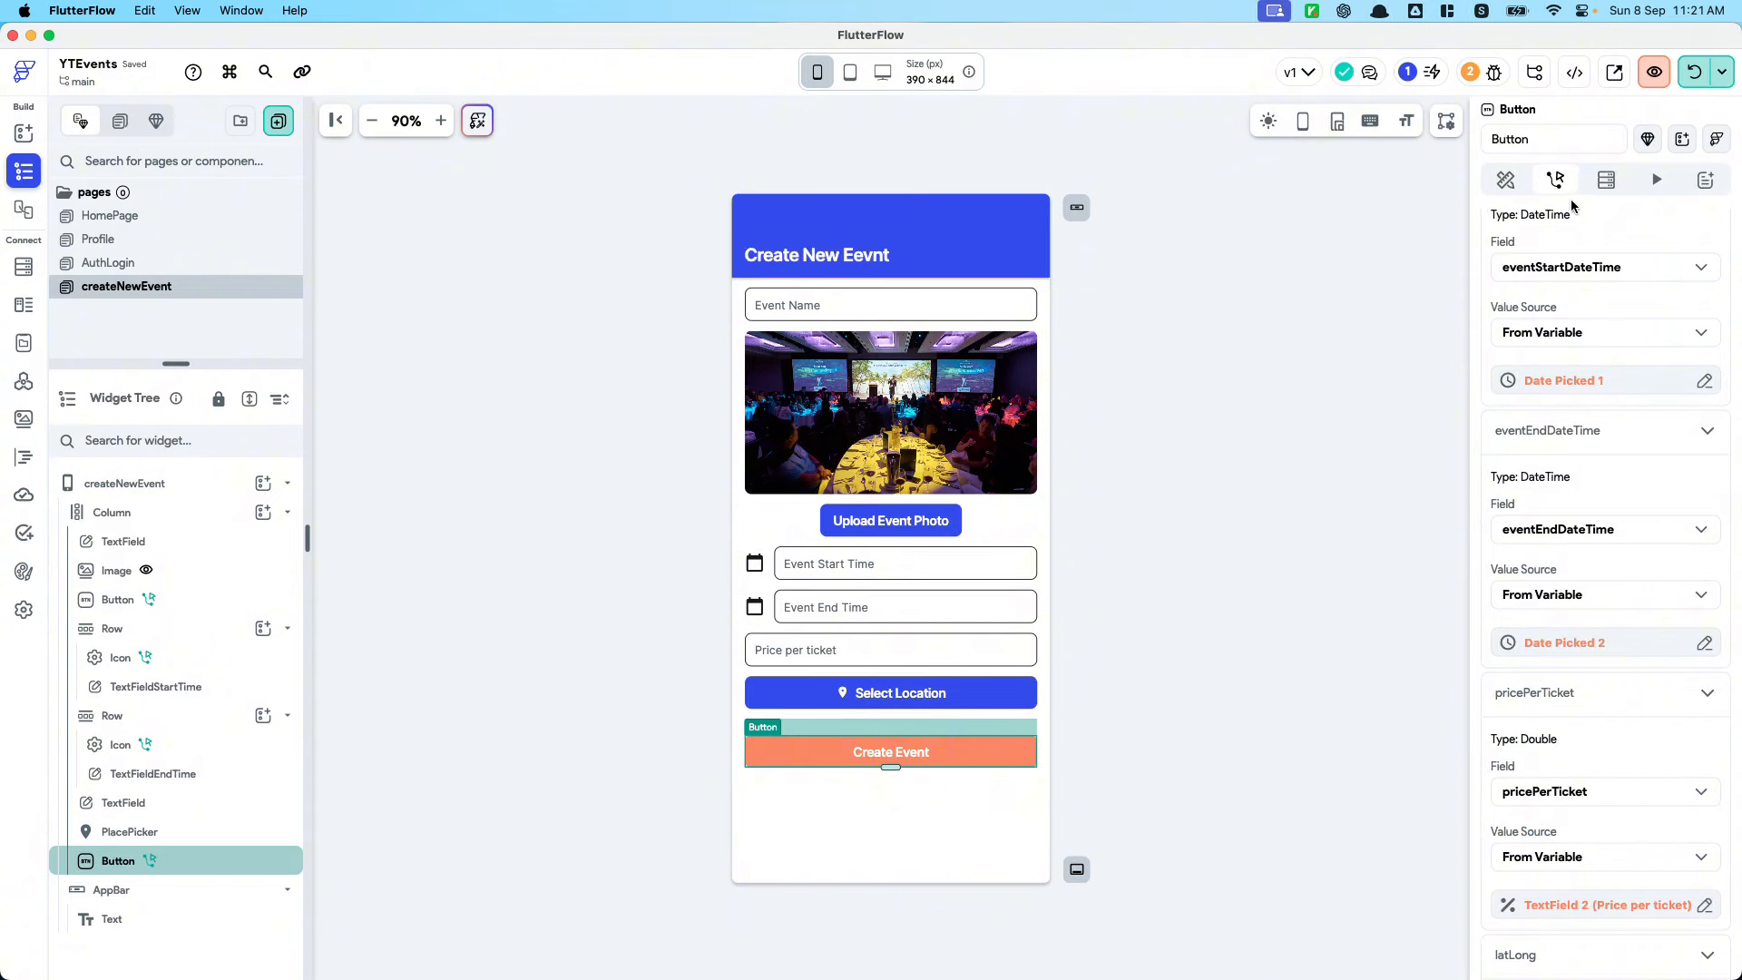
pyautogui.scroll(15, 1572, 205)
pyautogui.click(1681, 277)
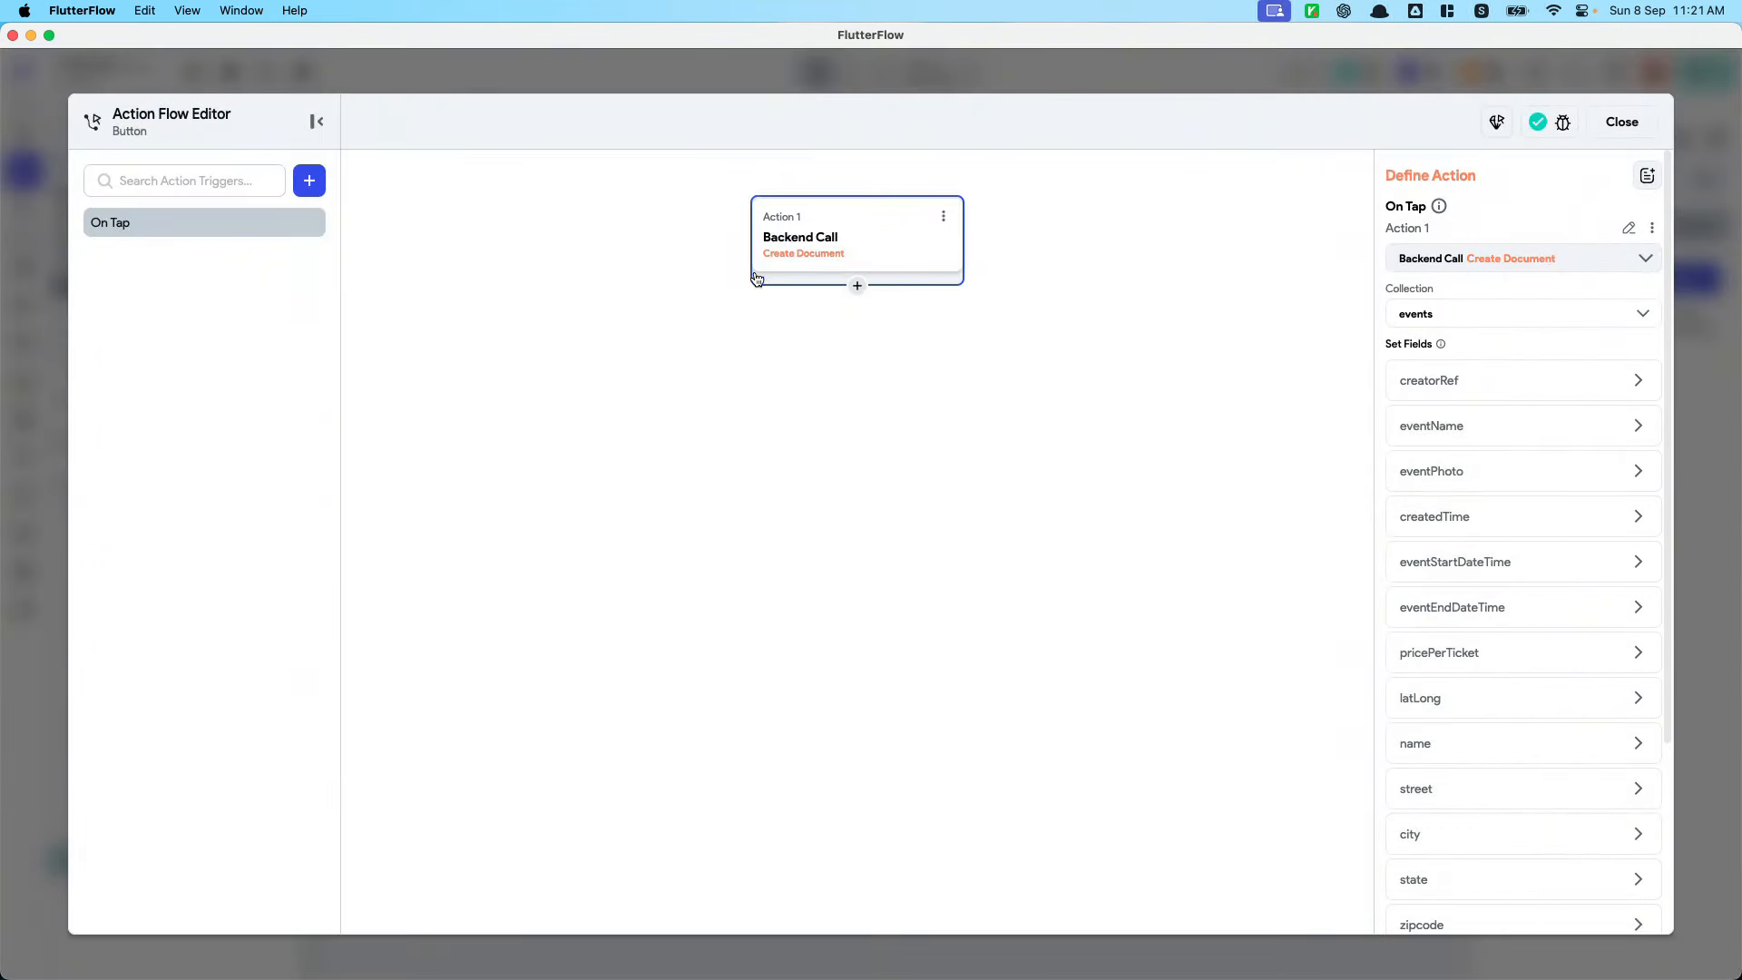
pyautogui.click(857, 286)
pyautogui.click(869, 325)
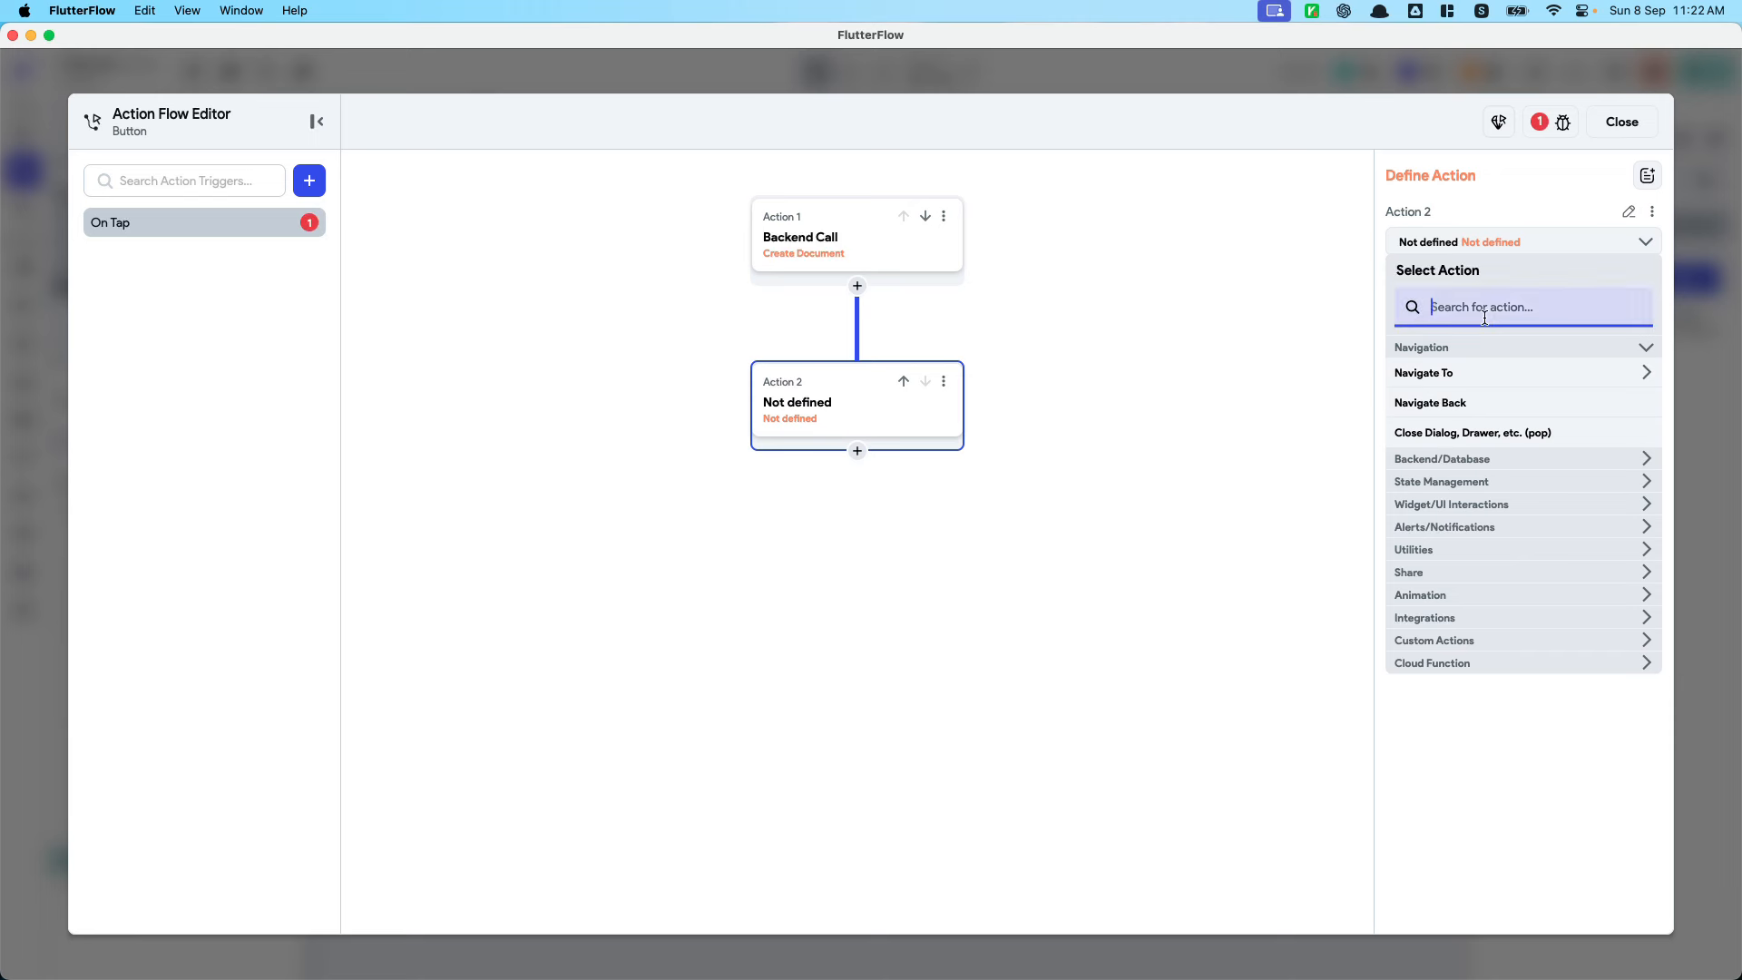
# Define the second action as Show Snack Bar with the message "Event has been created"
pyautogui.write('cre')
pyautogui.press('BackSpace')
pyautogui.press('BackSpace')
pyautogui.press('BackSpace')
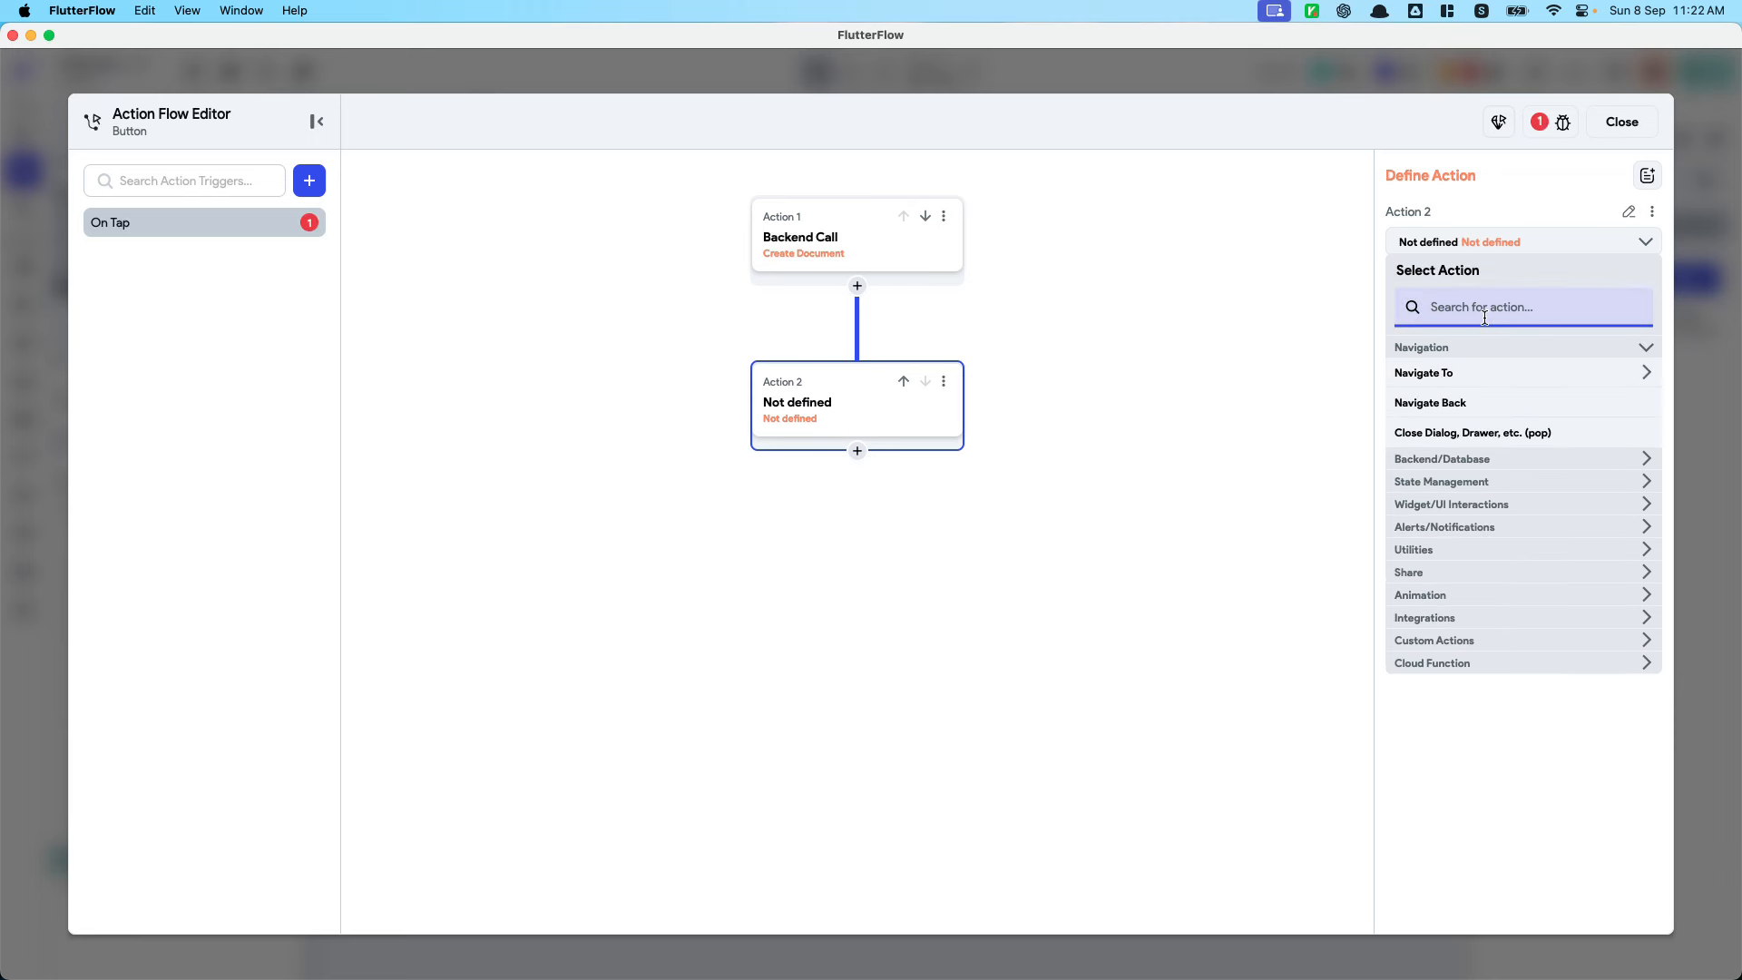
pyautogui.write('snack')
pyautogui.click(1498, 373)
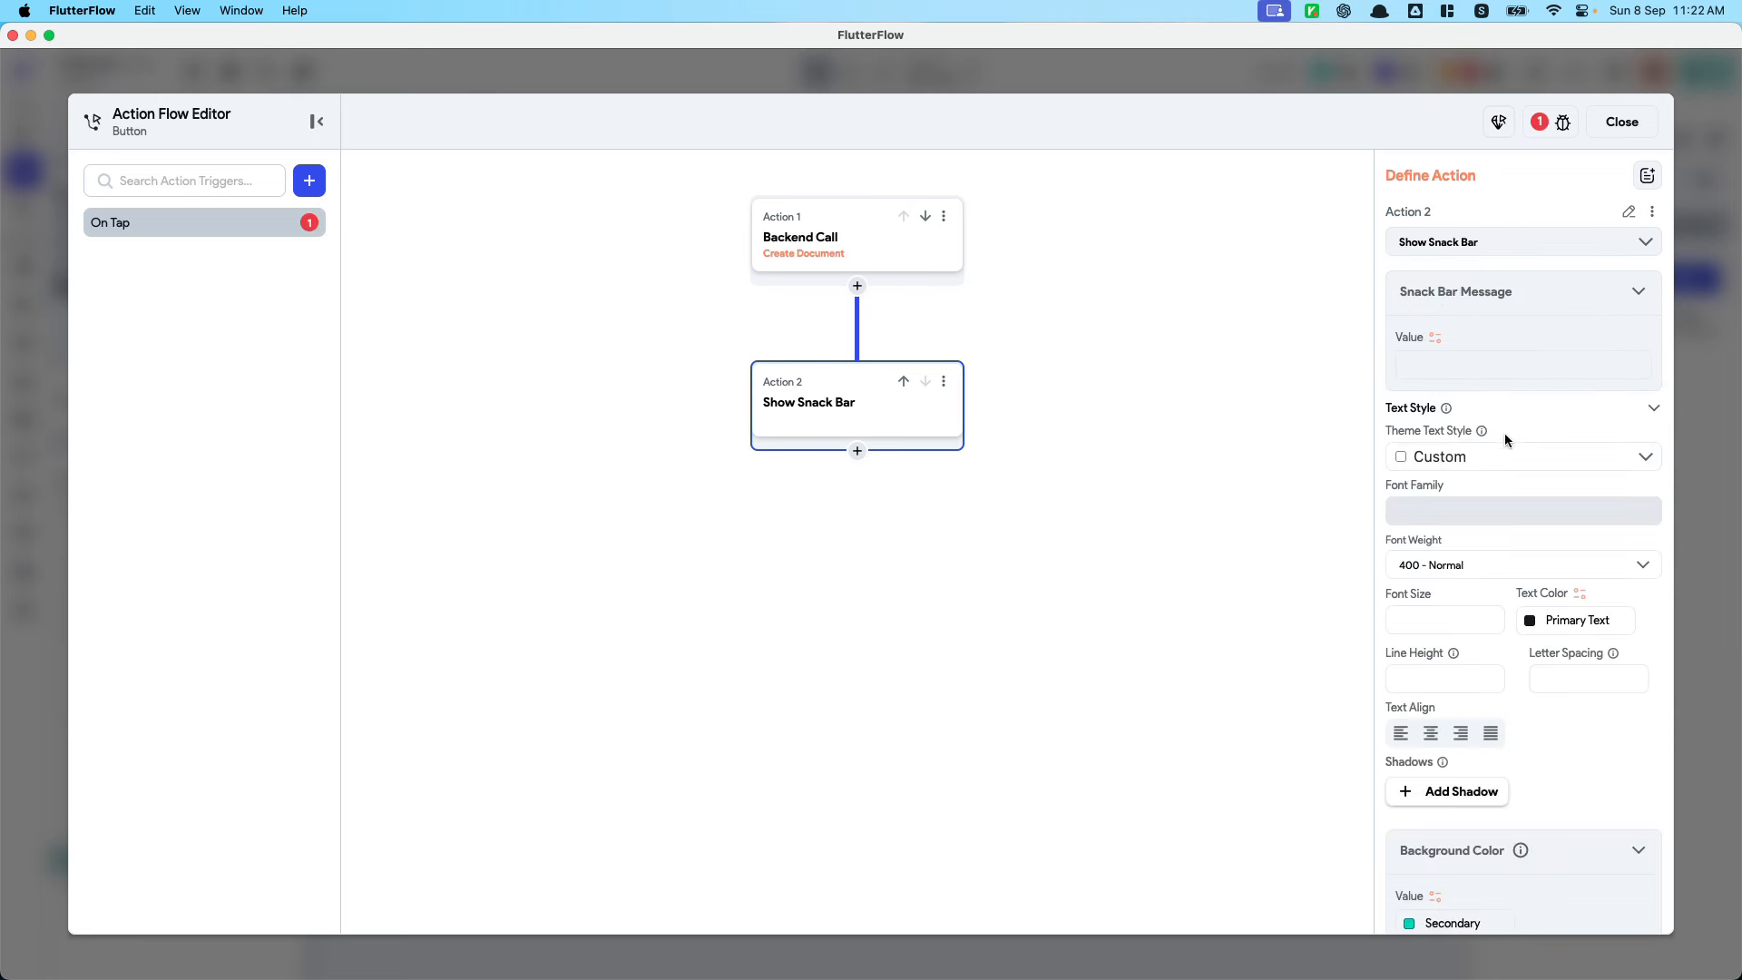
pyautogui.click(1459, 361)
pyautogui.write('Event has been created')
# Add a third action that navigates to HomePage with back navigation disallowed, close the action flow and reload the running app
pyautogui.click(857, 450)
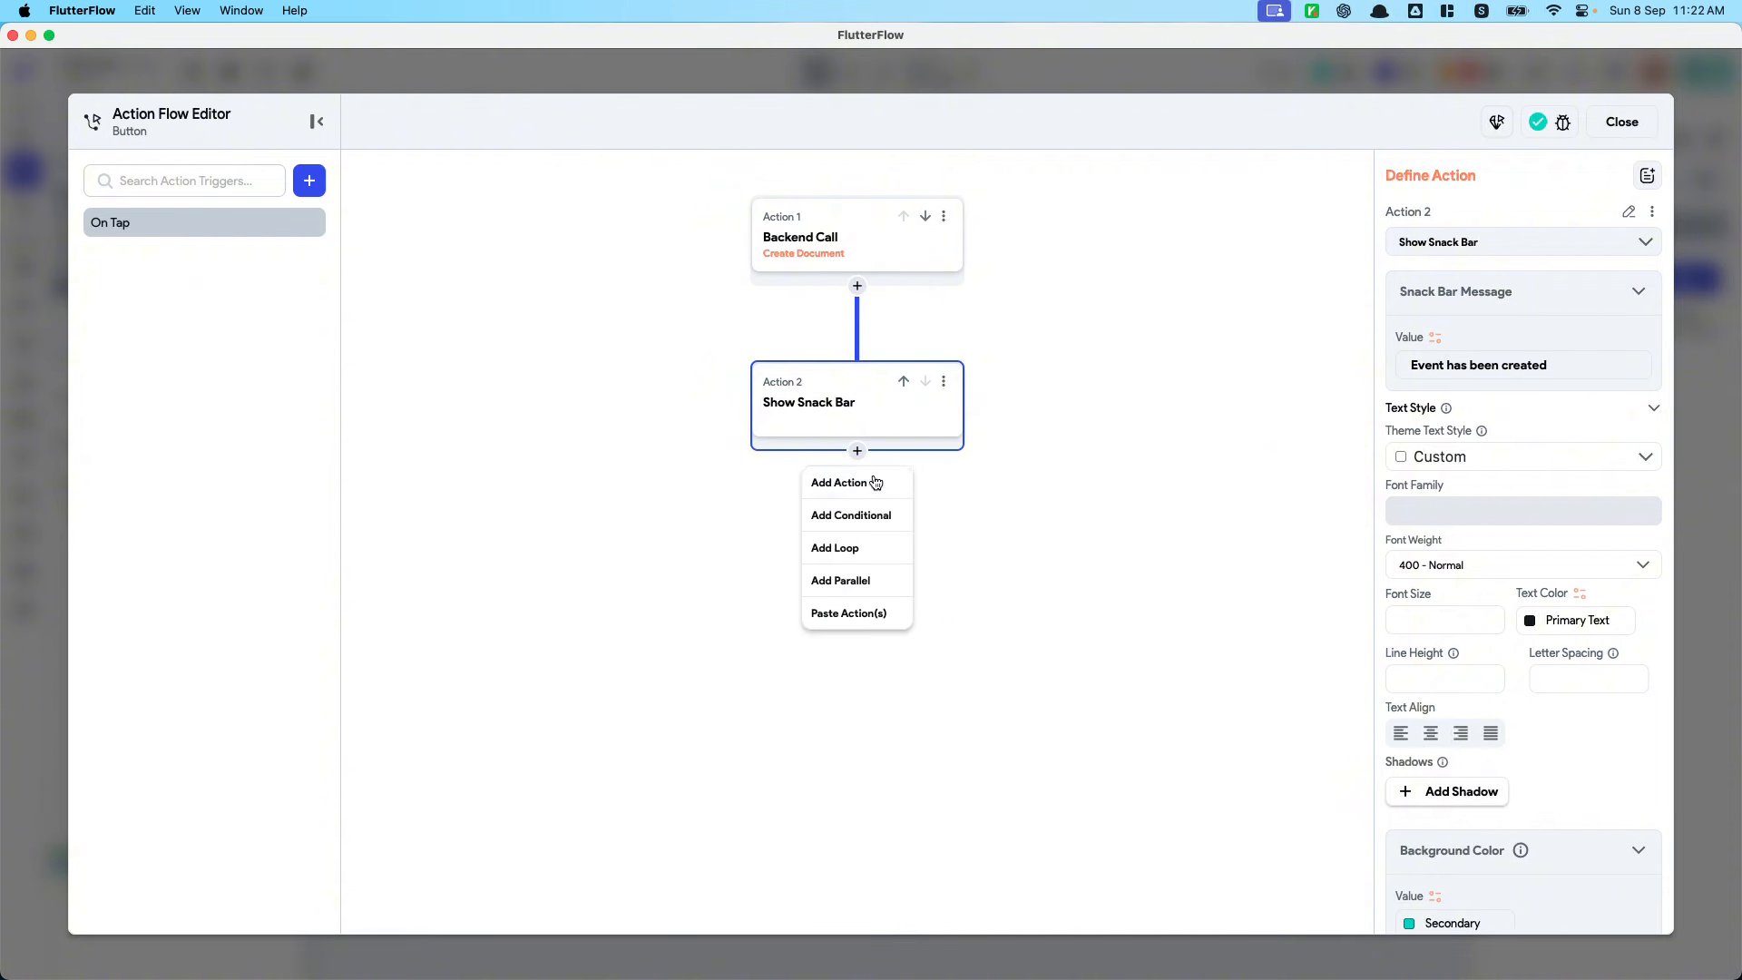
pyautogui.click(866, 479)
pyautogui.click(907, 417)
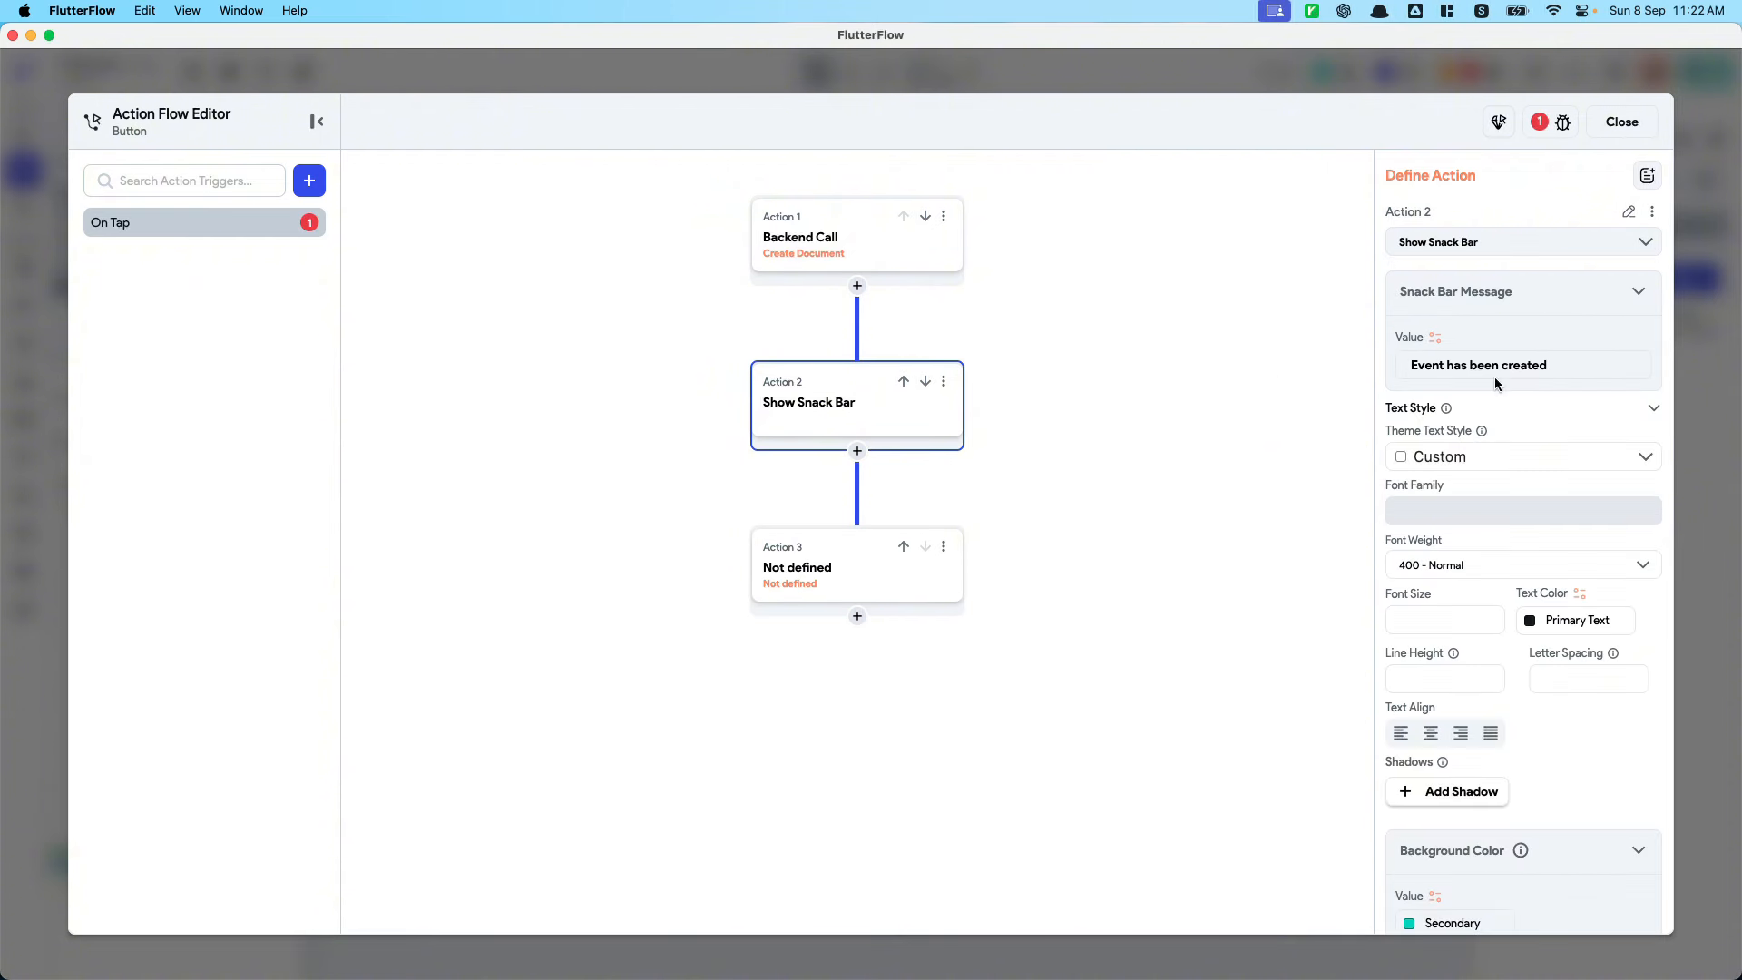
pyautogui.click(853, 558)
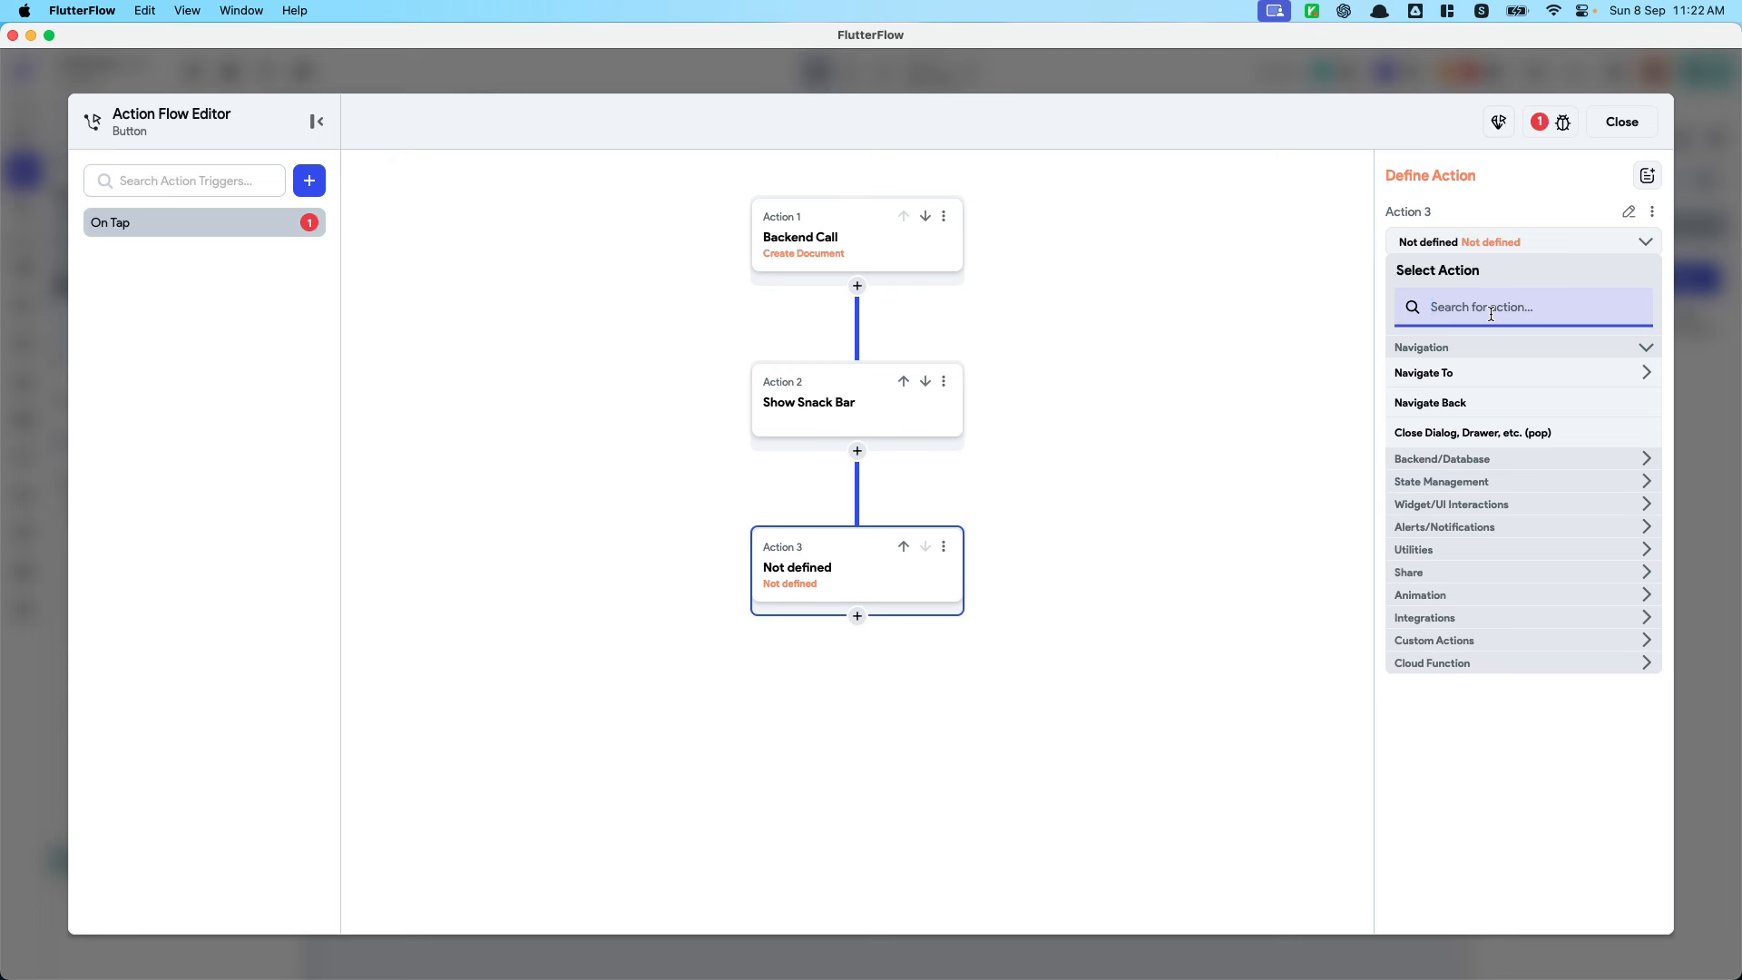
pyautogui.write('nav')
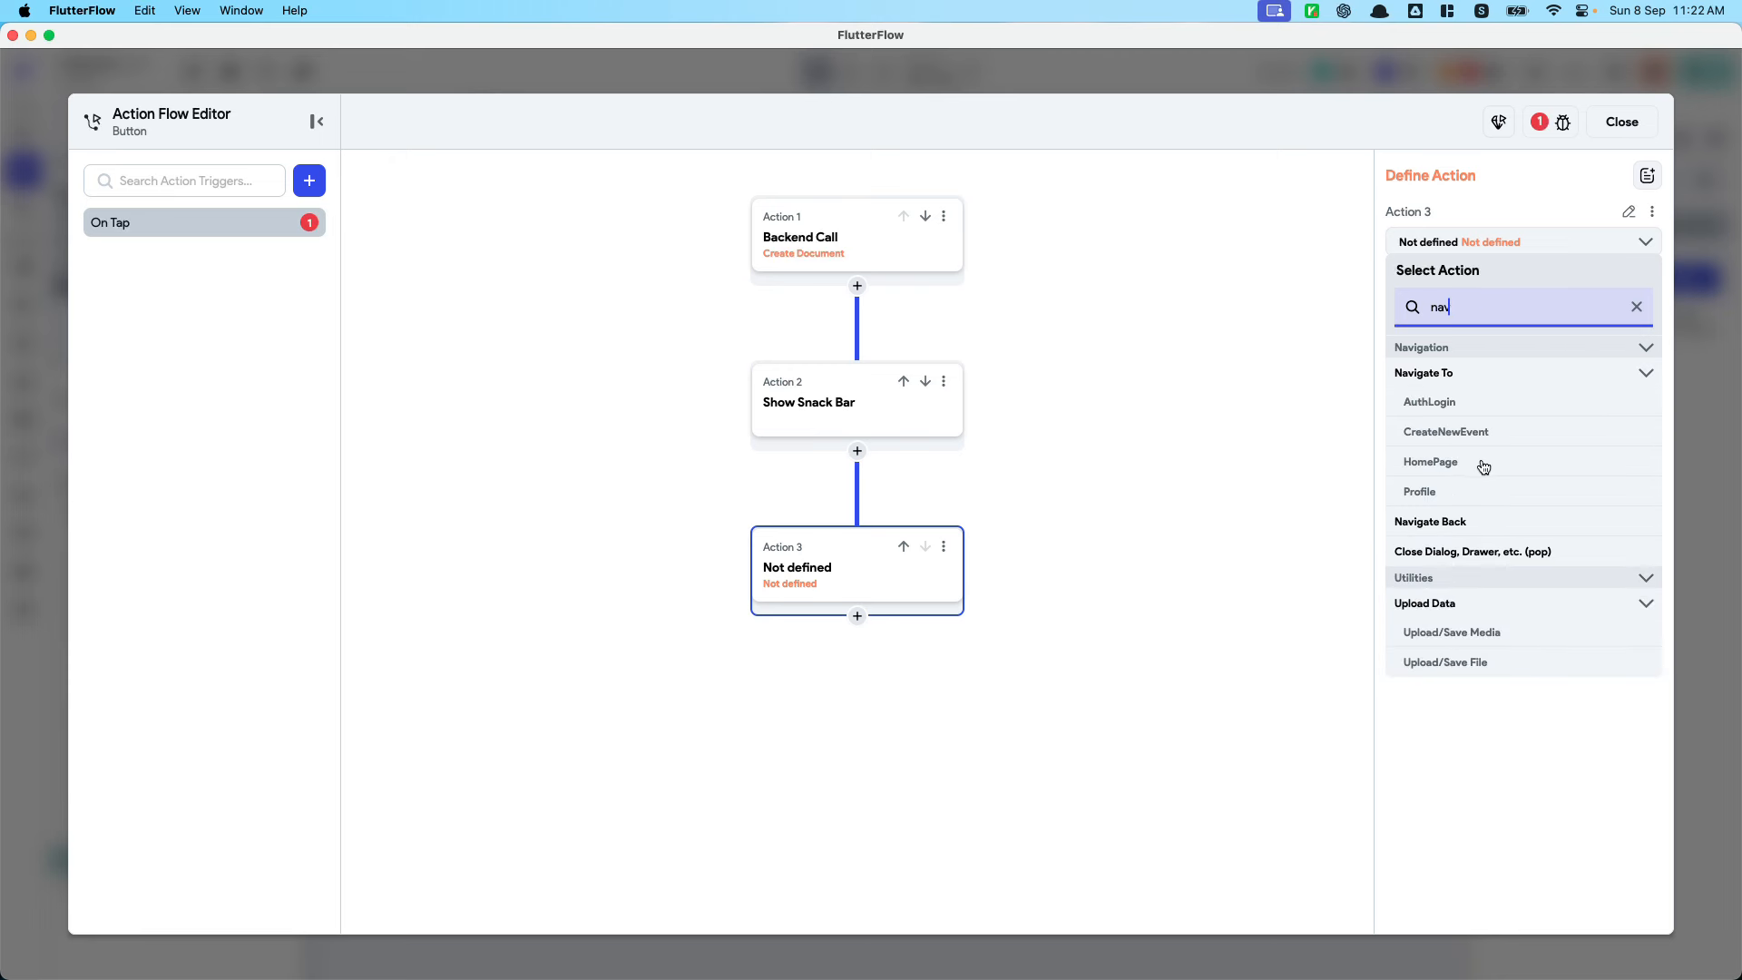
pyautogui.click(1483, 466)
pyautogui.click(1638, 334)
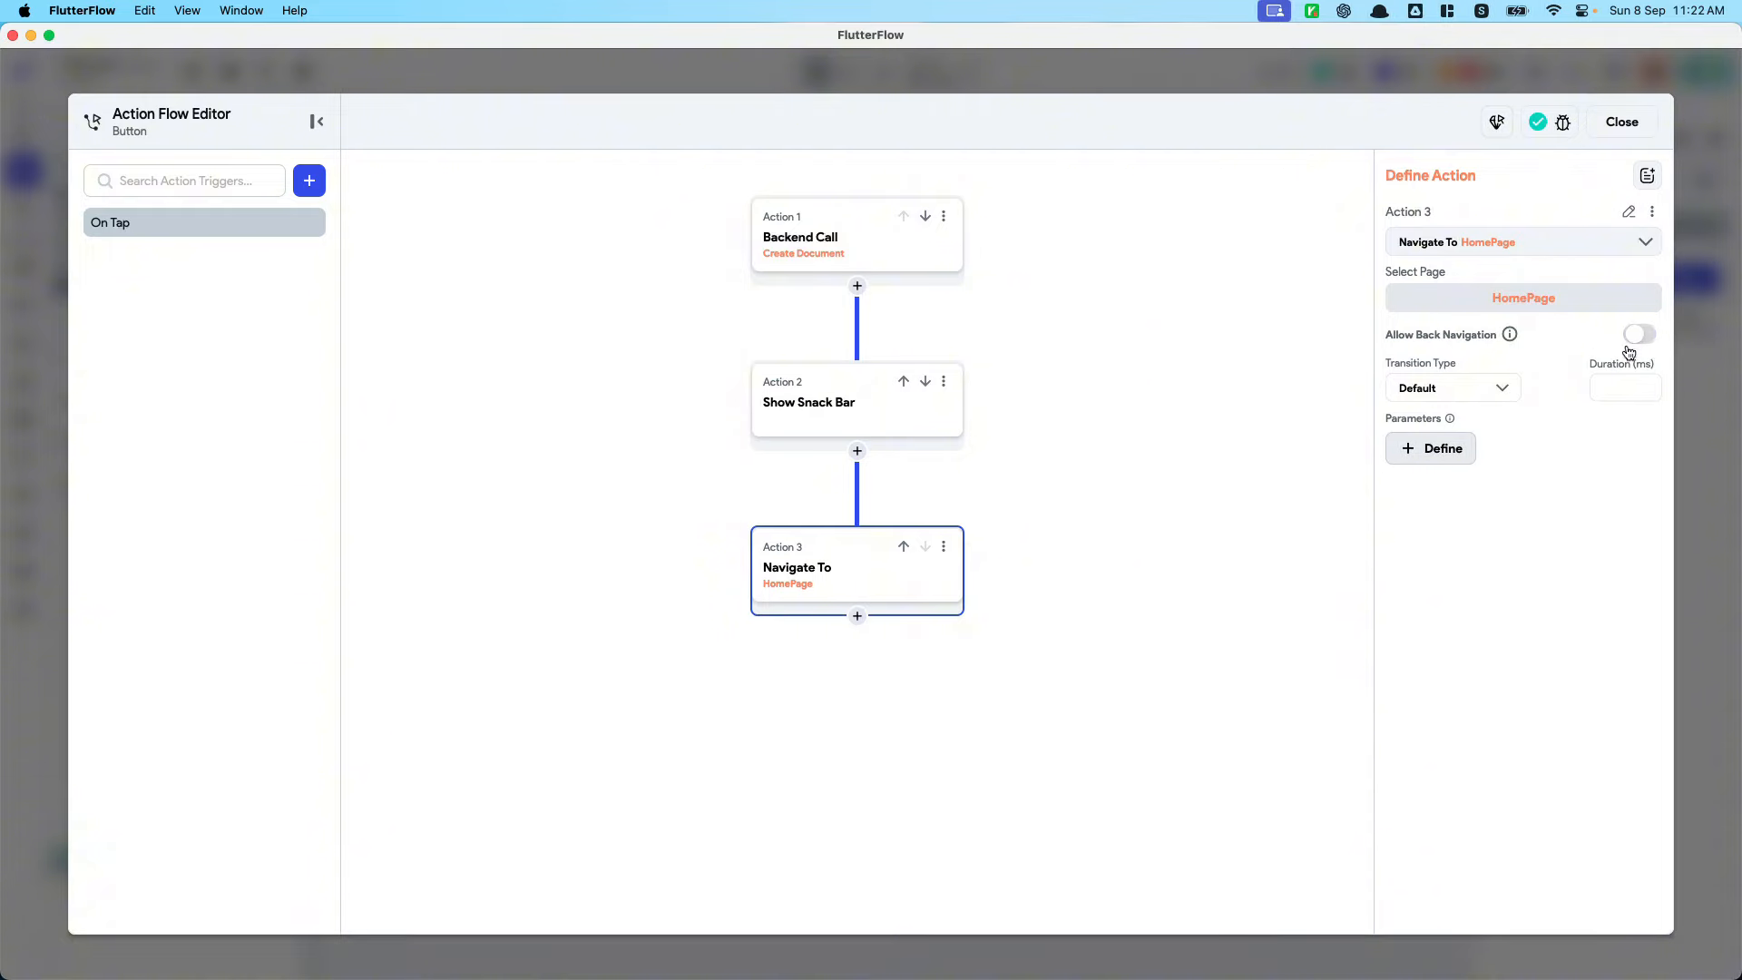
pyautogui.click(1623, 121)
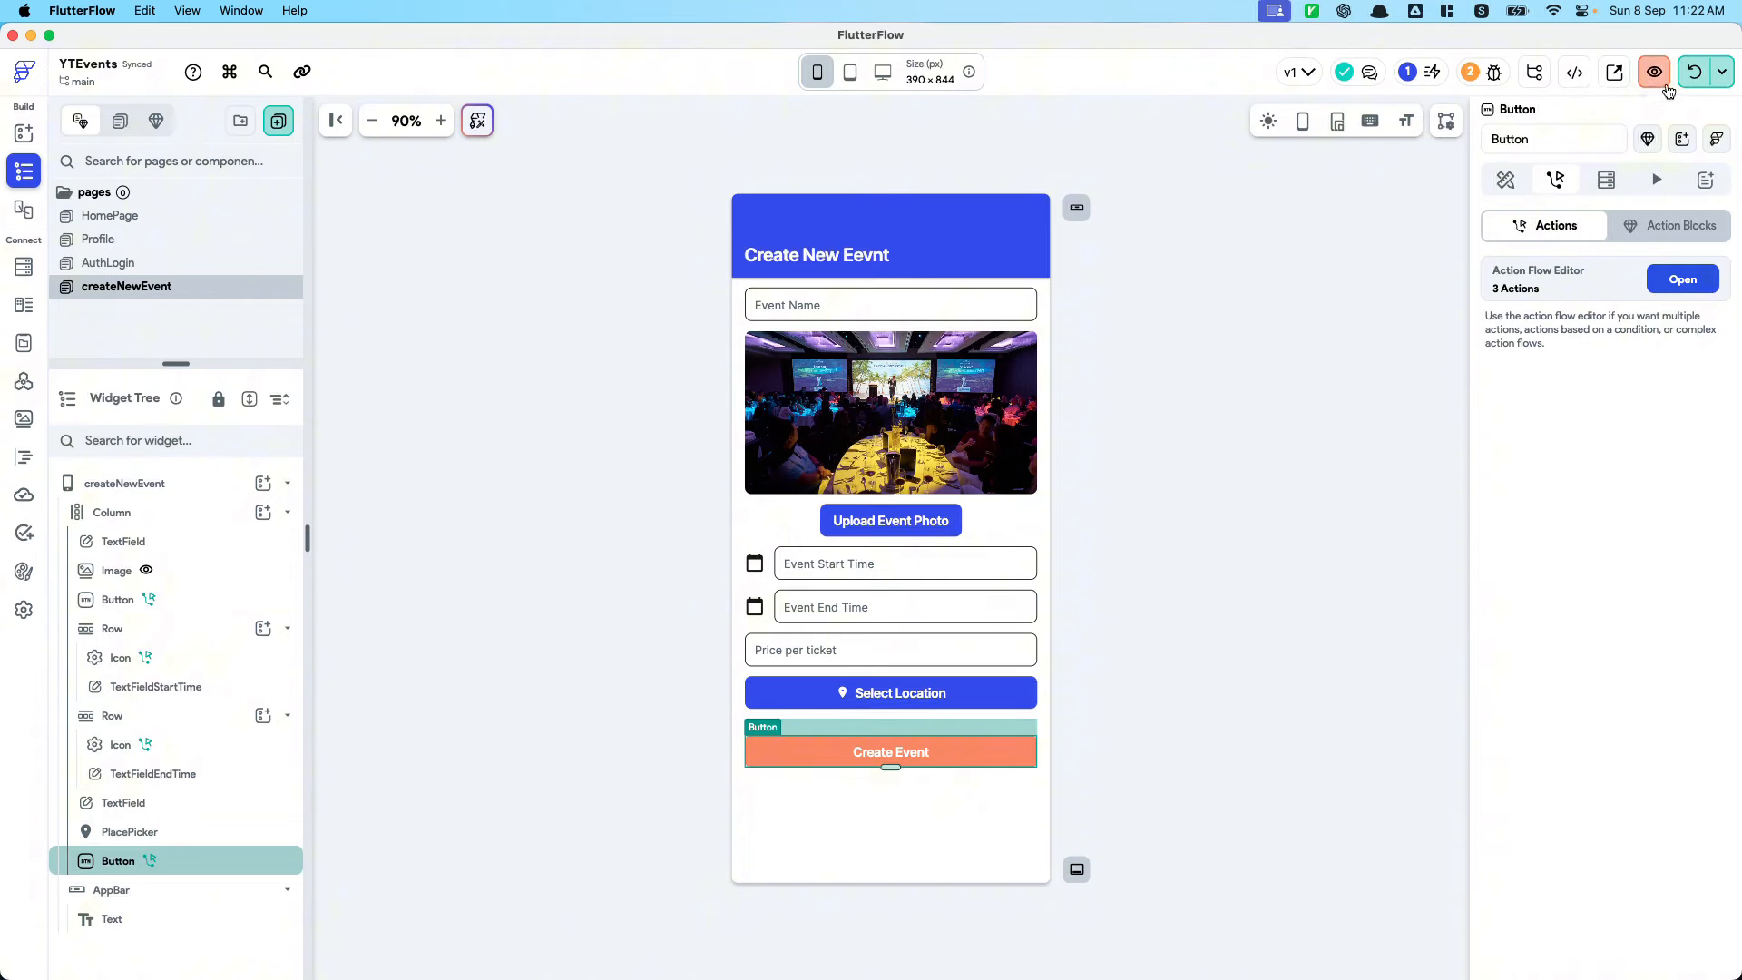
pyautogui.click(1694, 73)
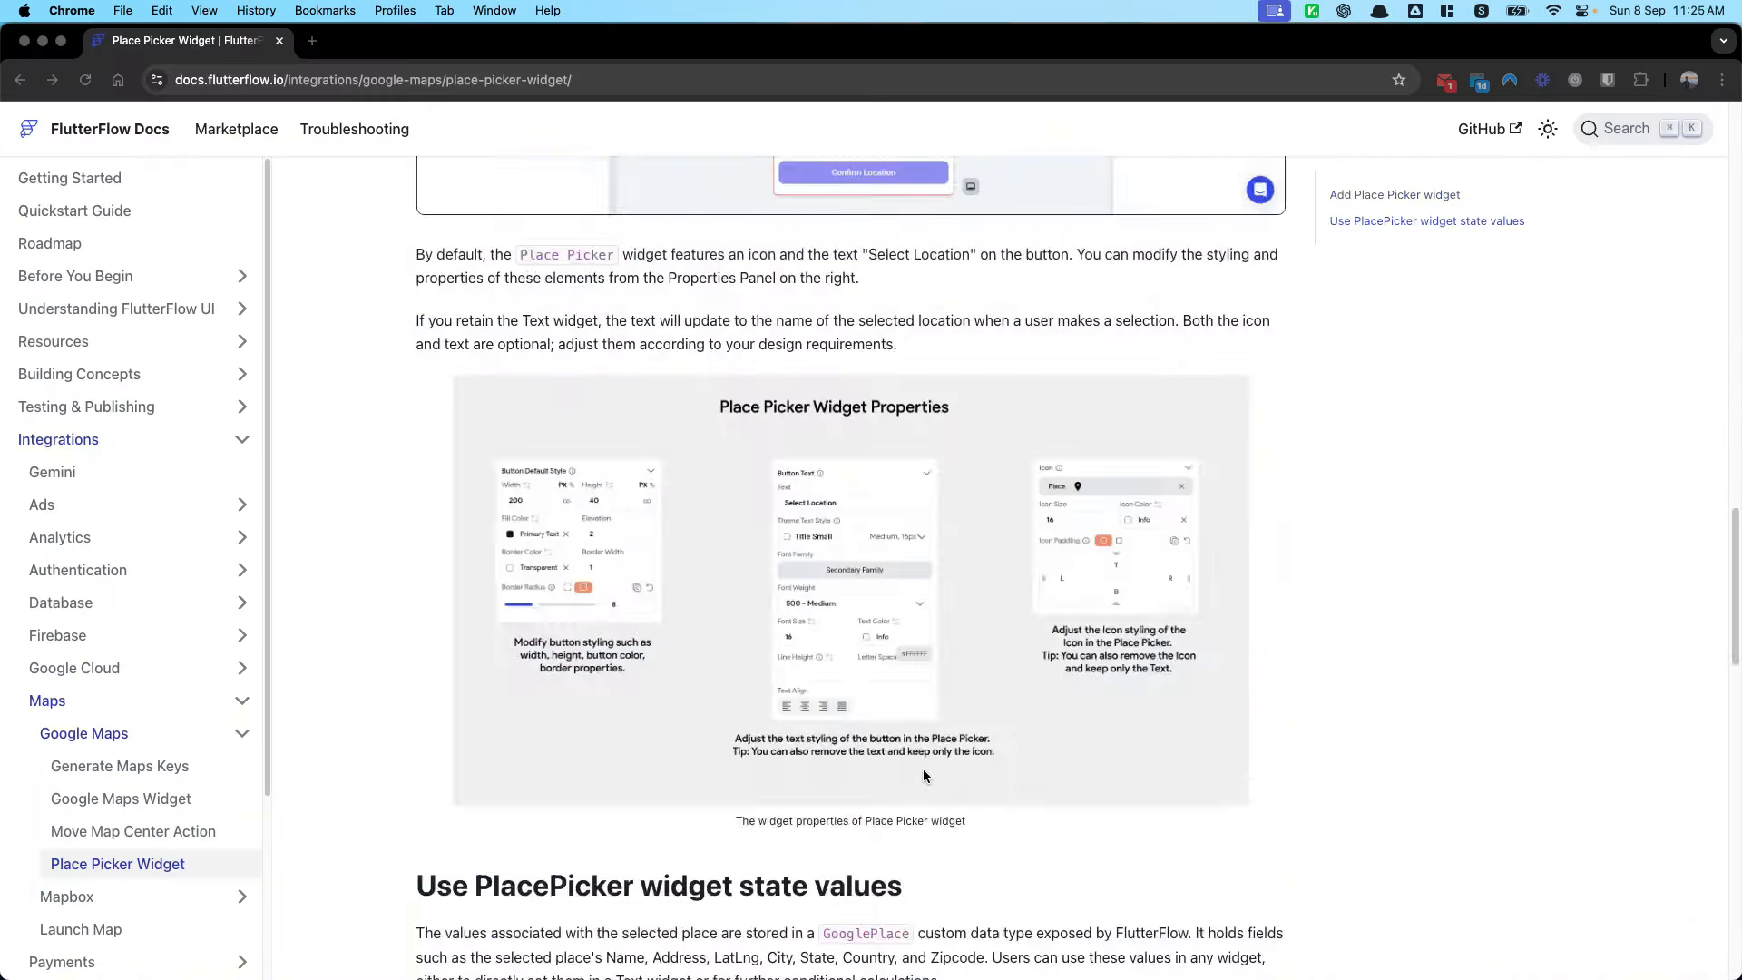
# In Chrome, review the FlutterFlow Docs page on the Place Picker widget, including its prerequisites, setup and widget properties
pyautogui.scroll(10, 922, 769)
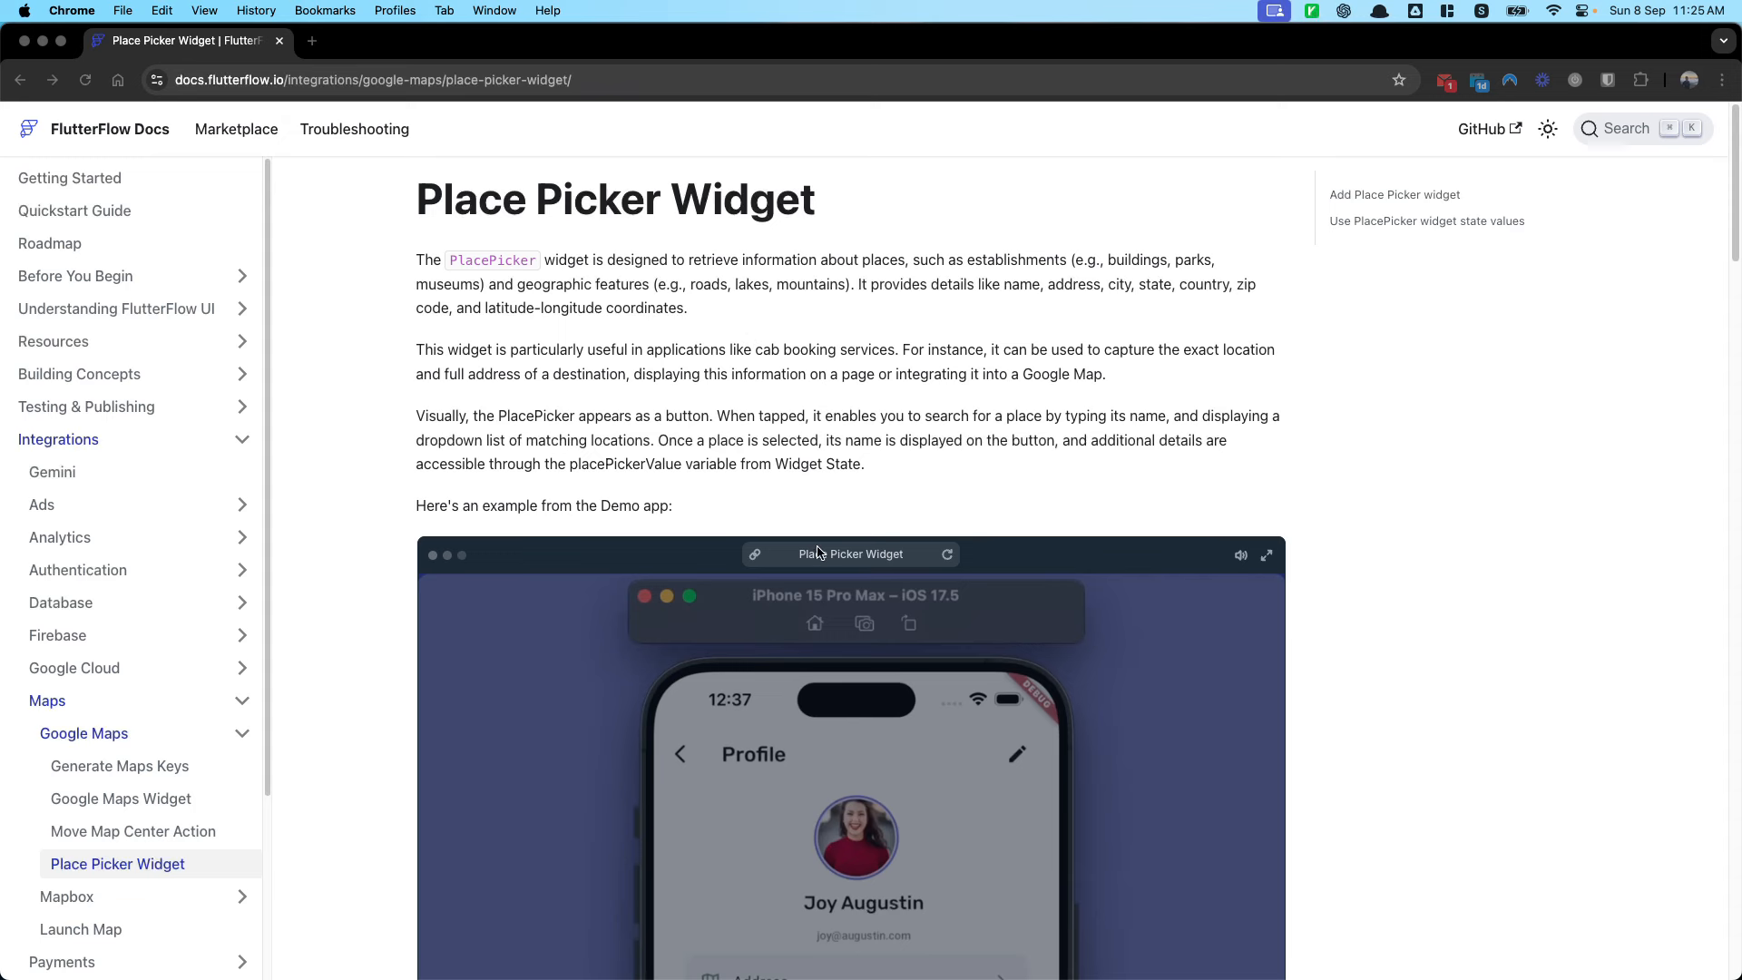
pyautogui.scroll(-15, 816, 544)
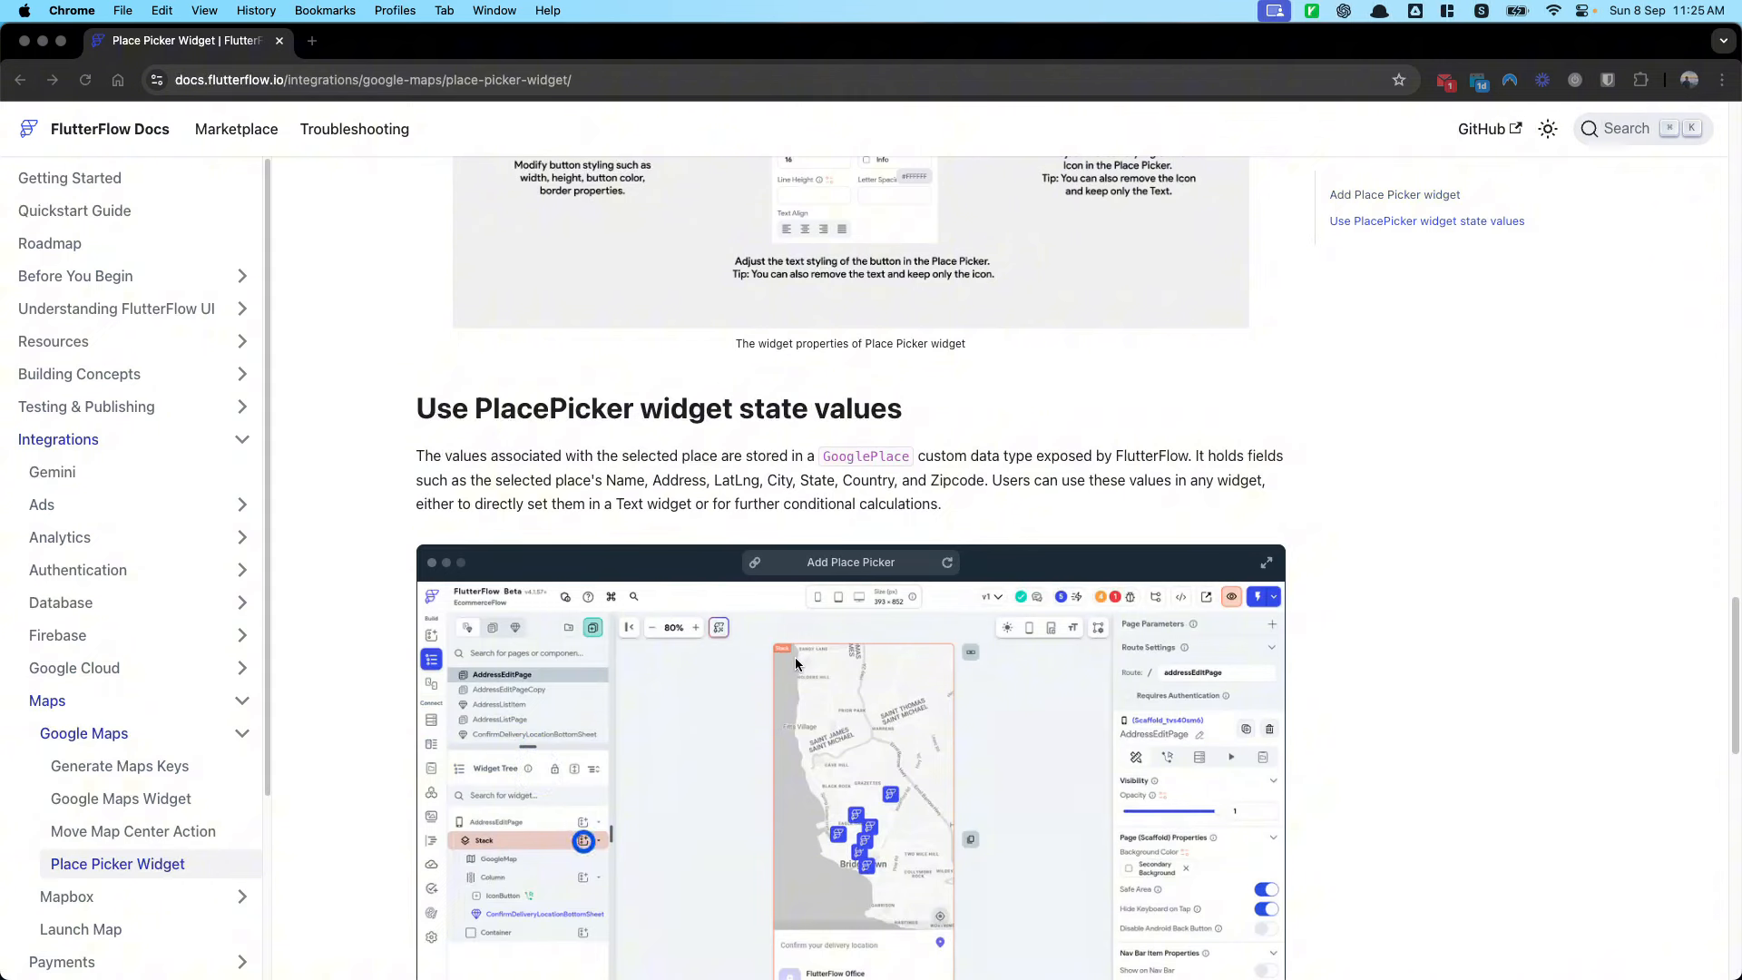
pyautogui.scroll(15, 795, 657)
pyautogui.scroll(6, 793, 699)
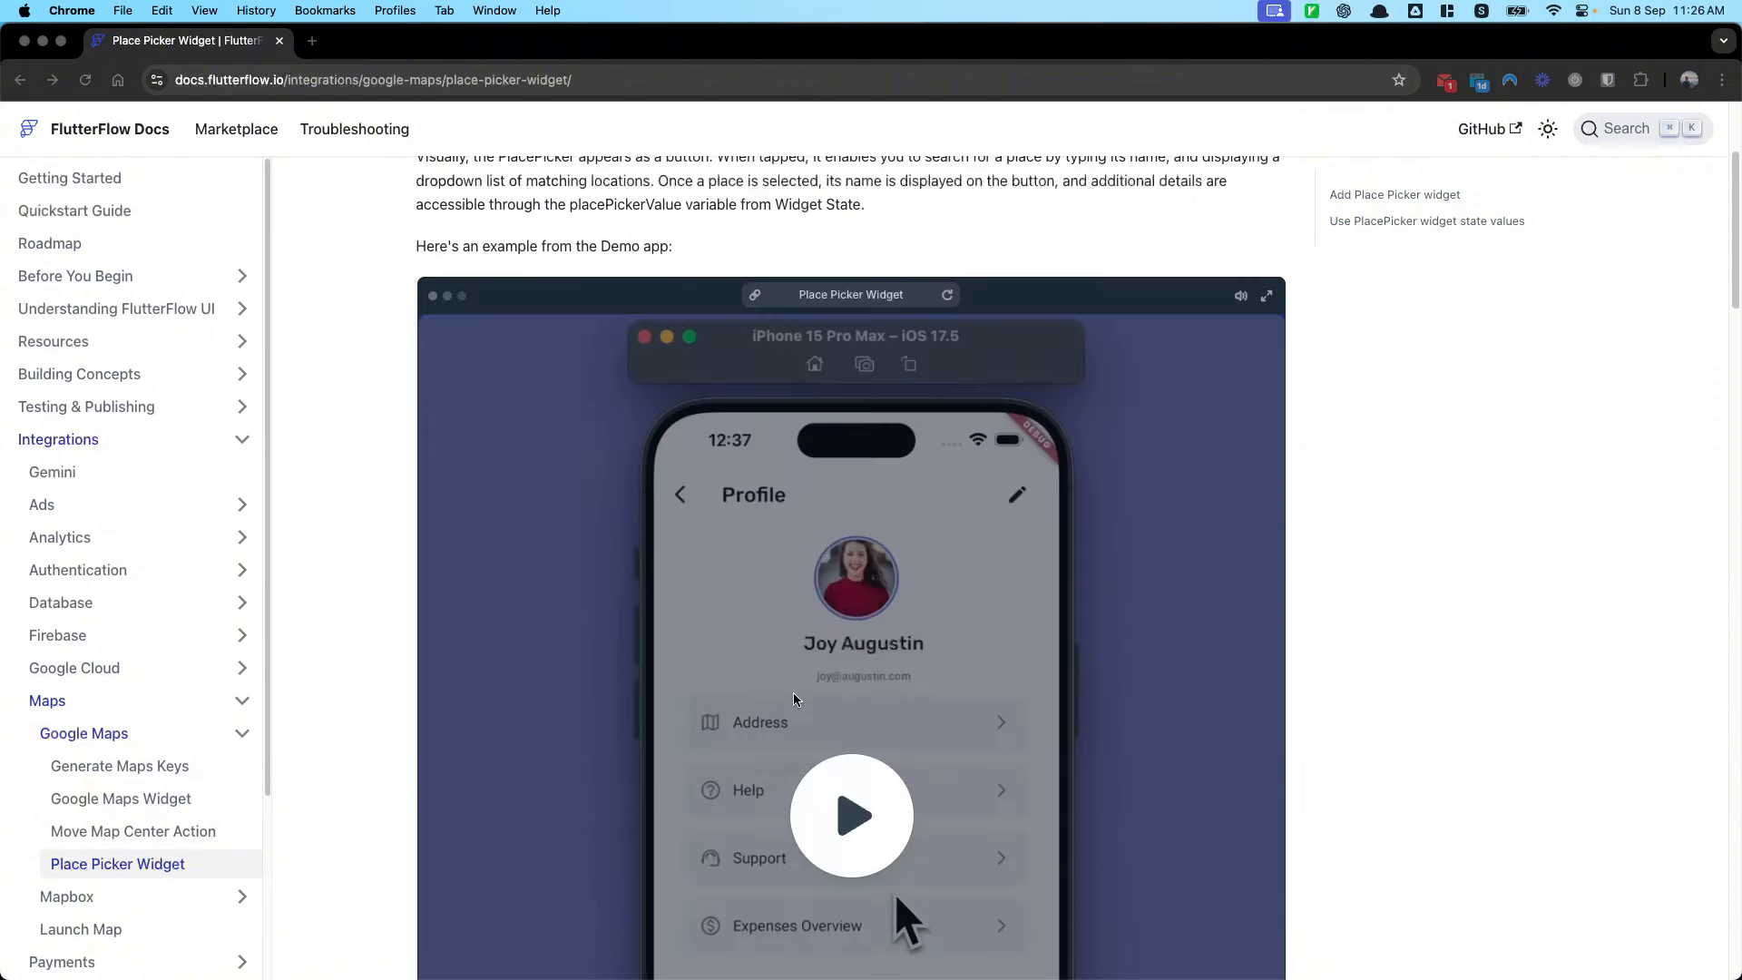
pyautogui.scroll(-8, 741, 498)
pyautogui.scroll(-4, 740, 498)
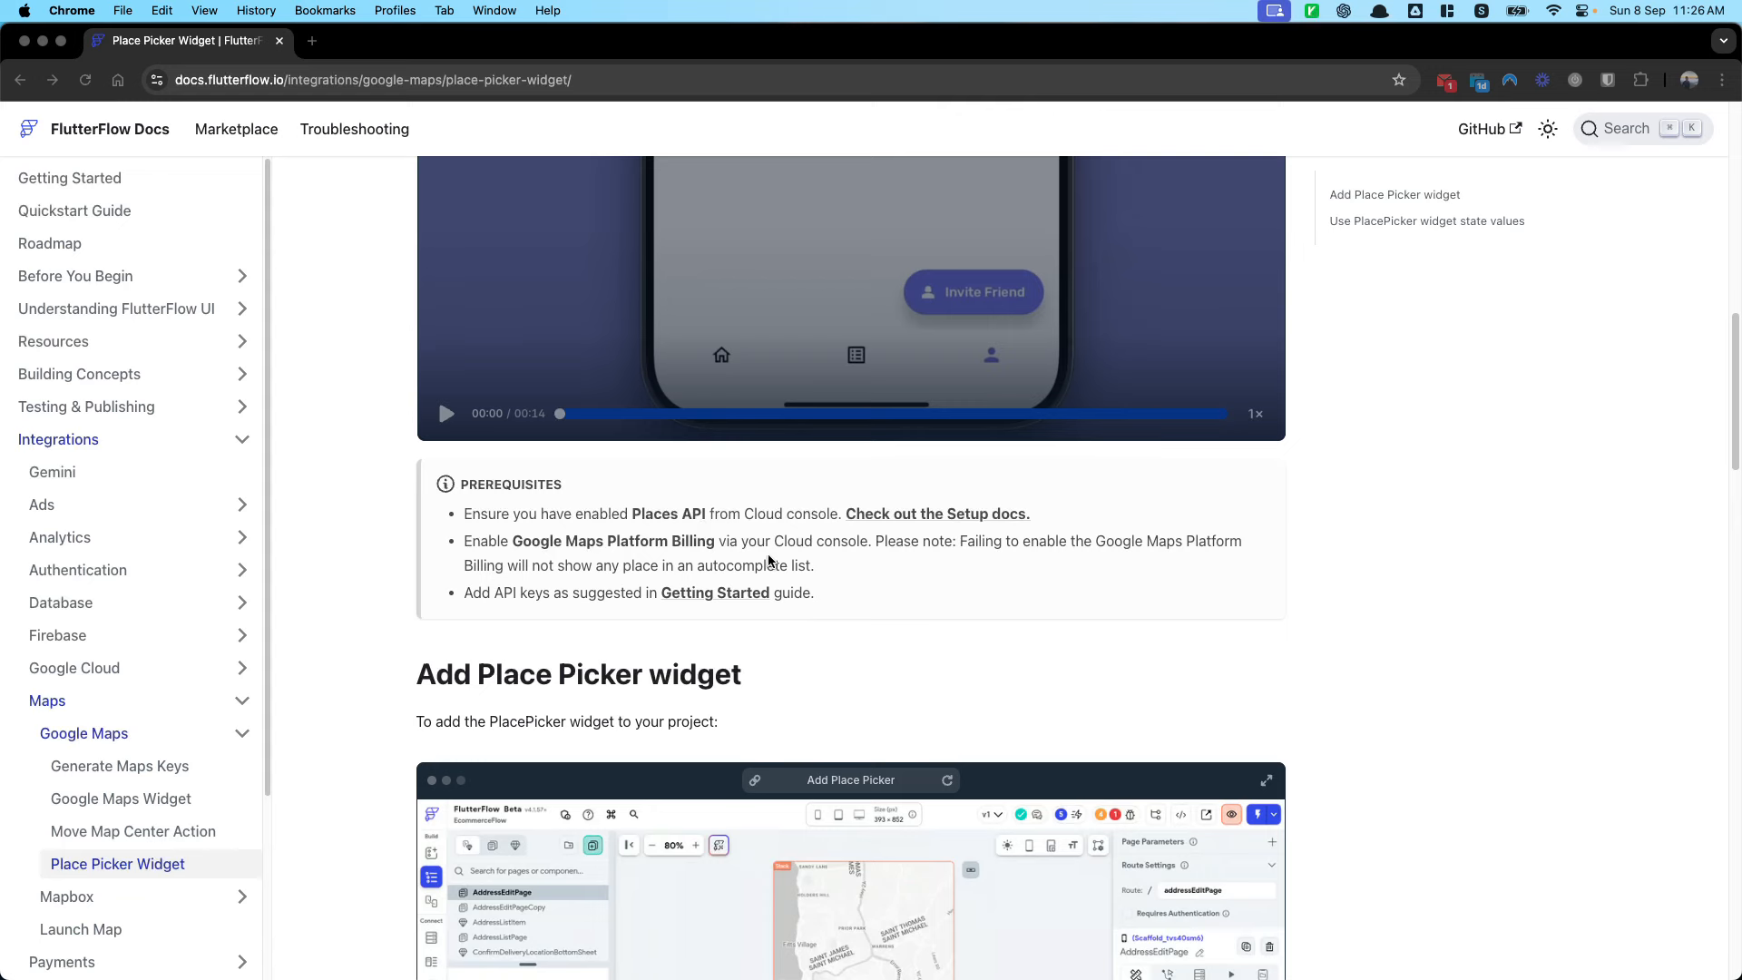
pyautogui.scroll(6, 769, 561)
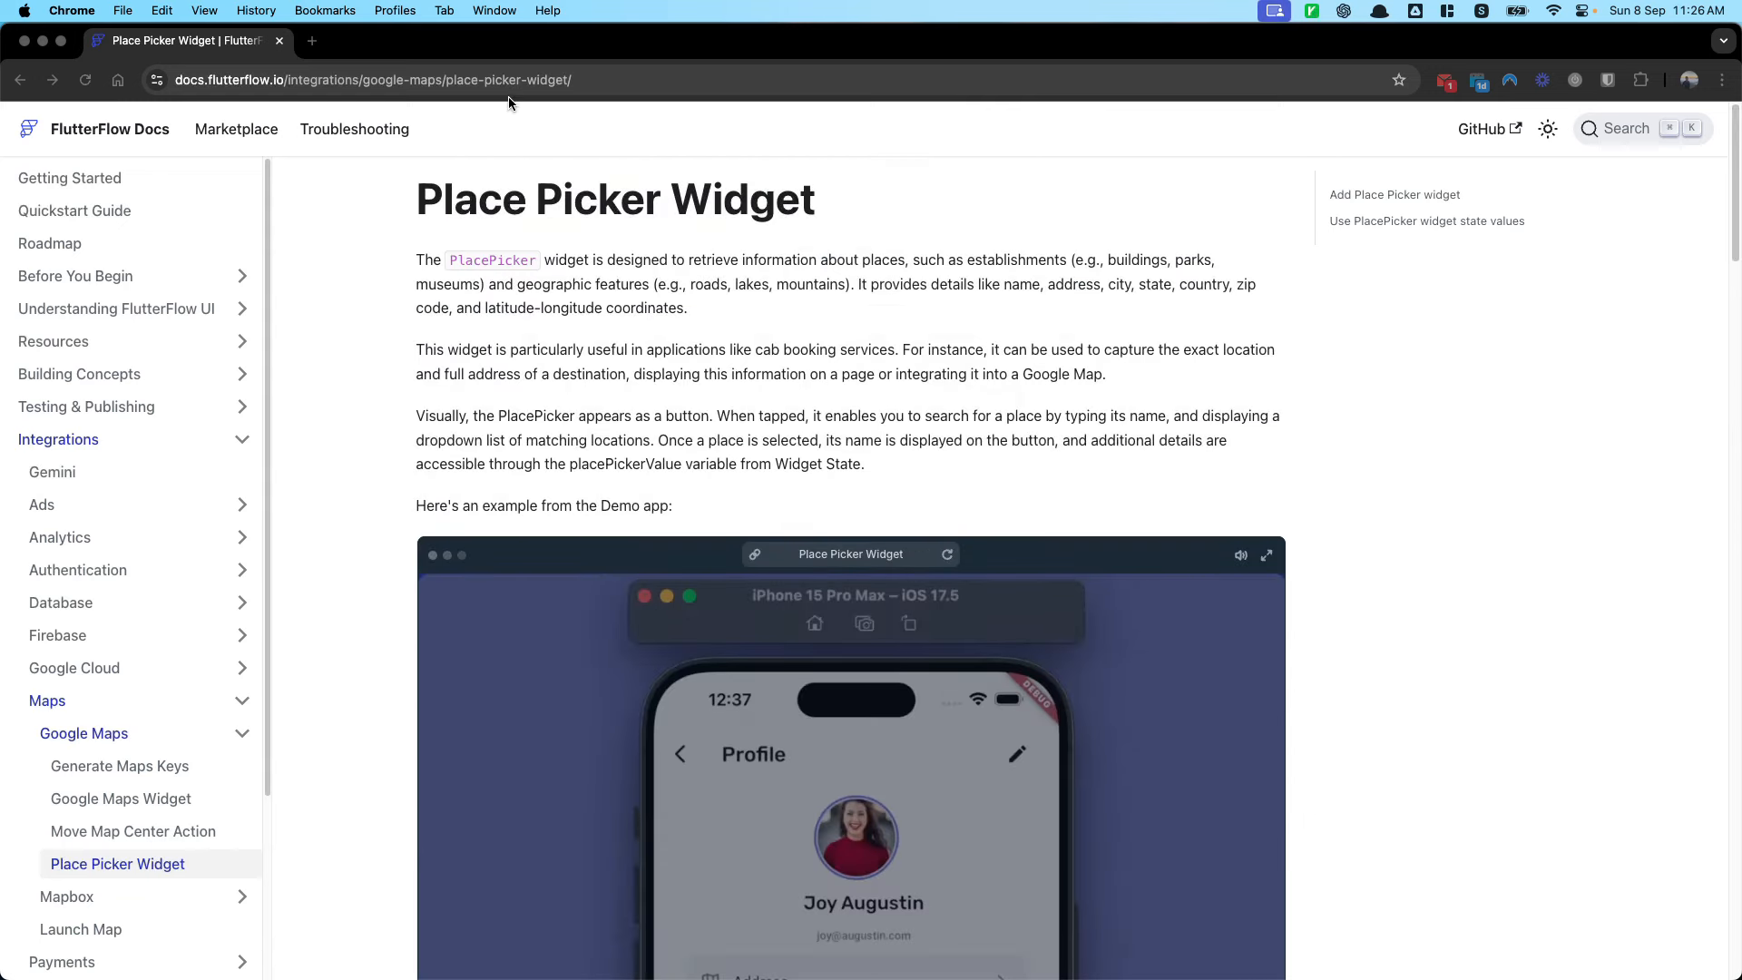
pyautogui.scroll(-9, 904, 396)
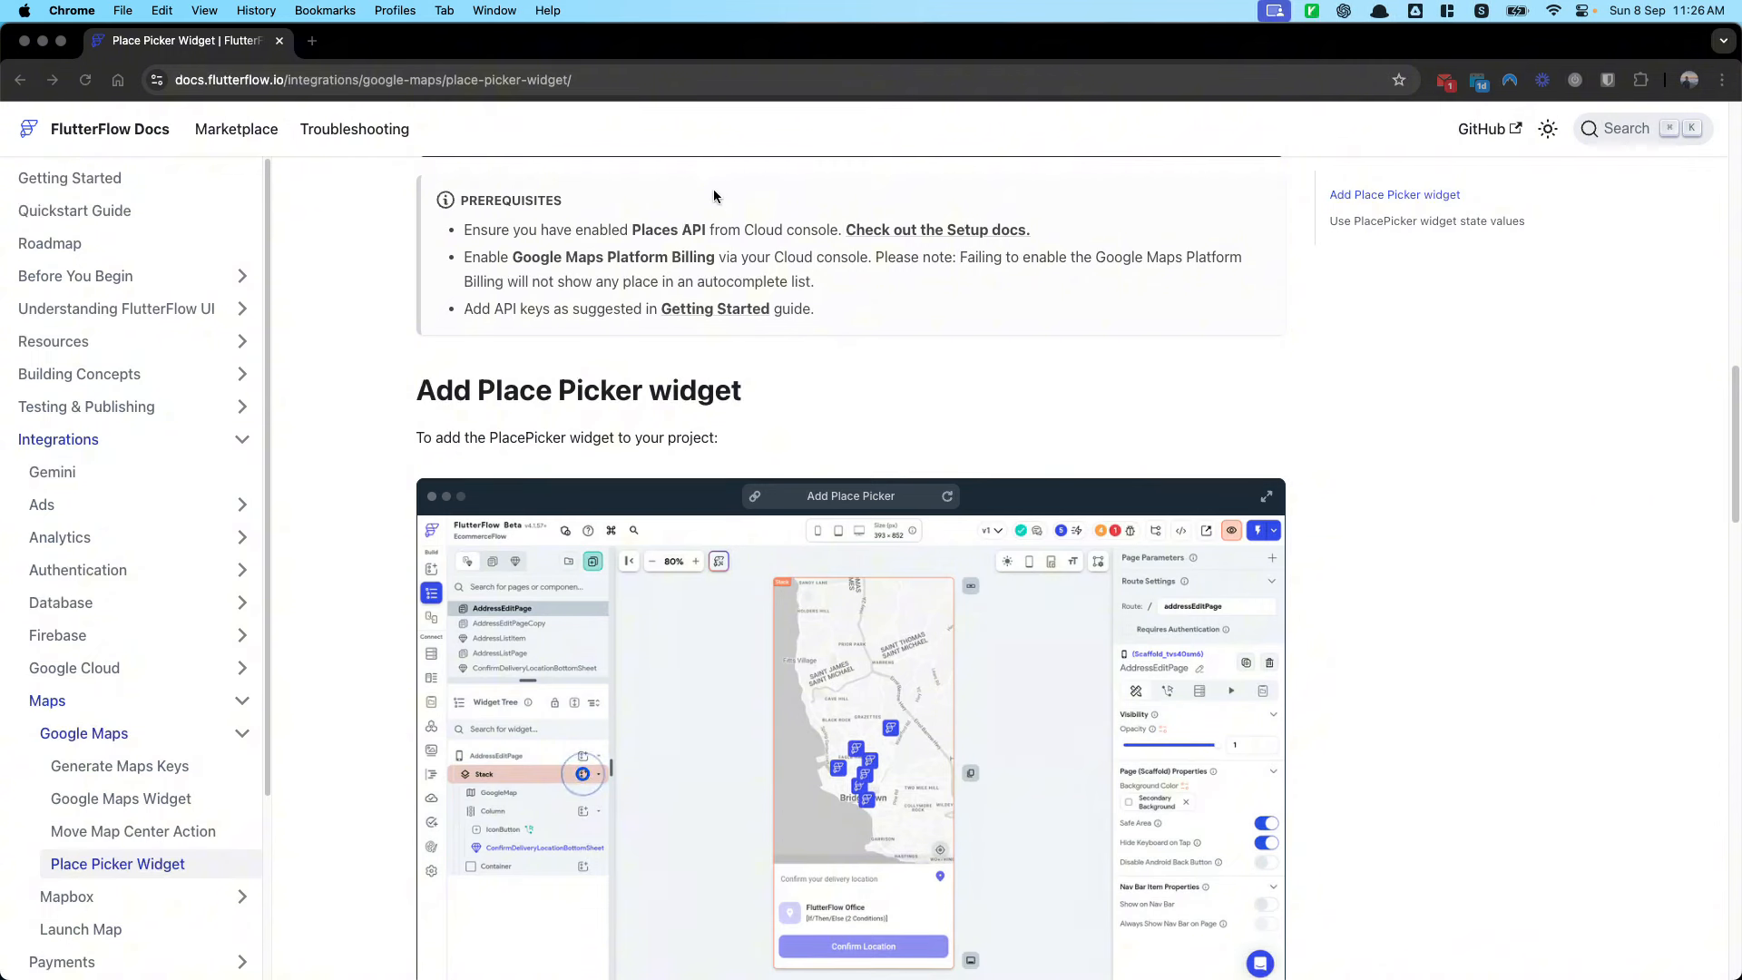
pyautogui.scroll(-1, 854, 434)
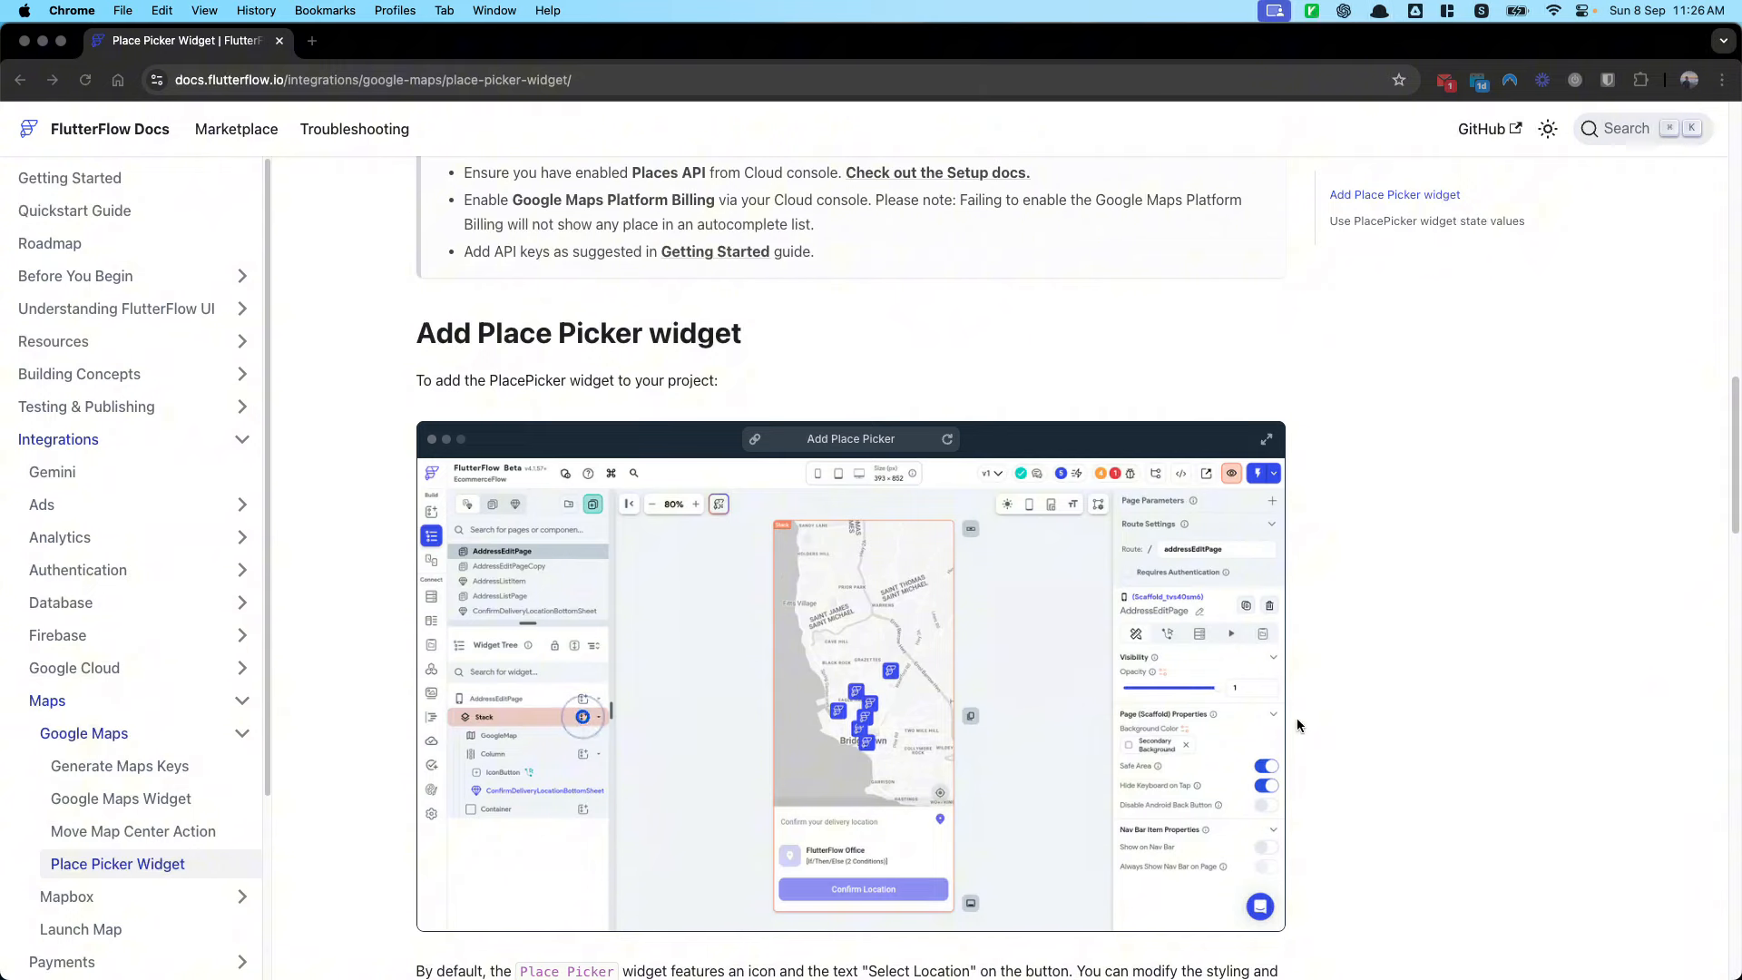
pyautogui.scroll(-6, 744, 524)
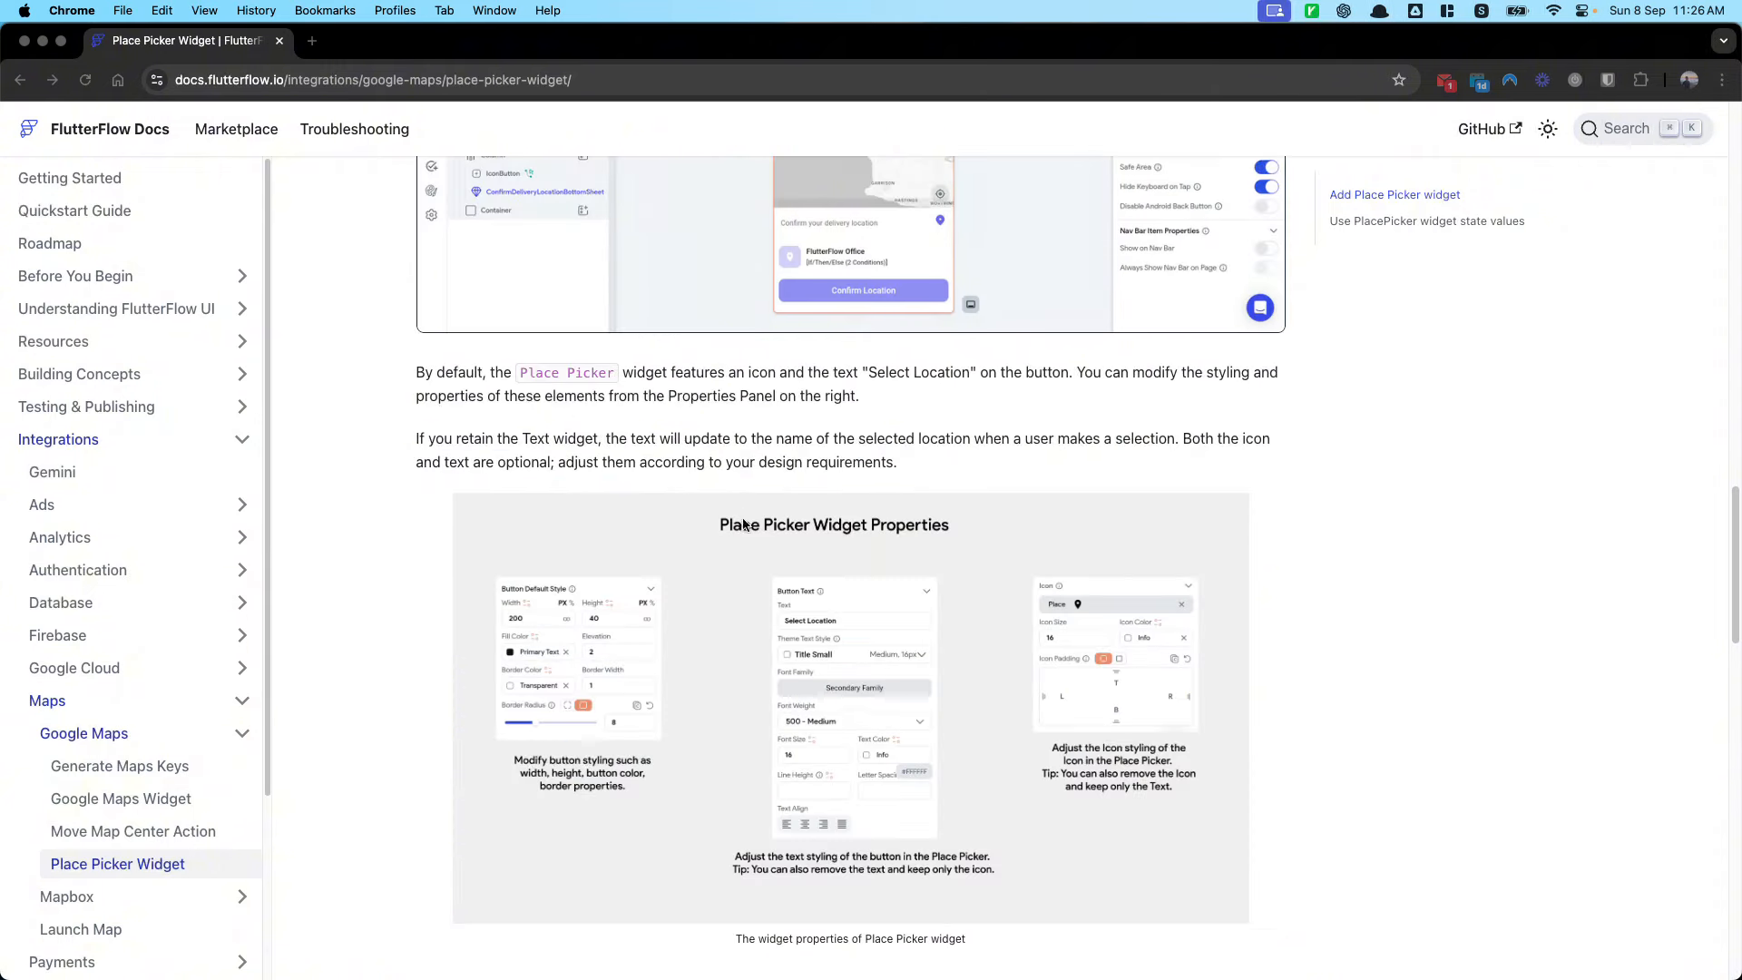
# Switch to the Simulator and reposition and enlarge the iPhone 15 Pro window showing the event creation page
pyautogui.click(1531, 51)
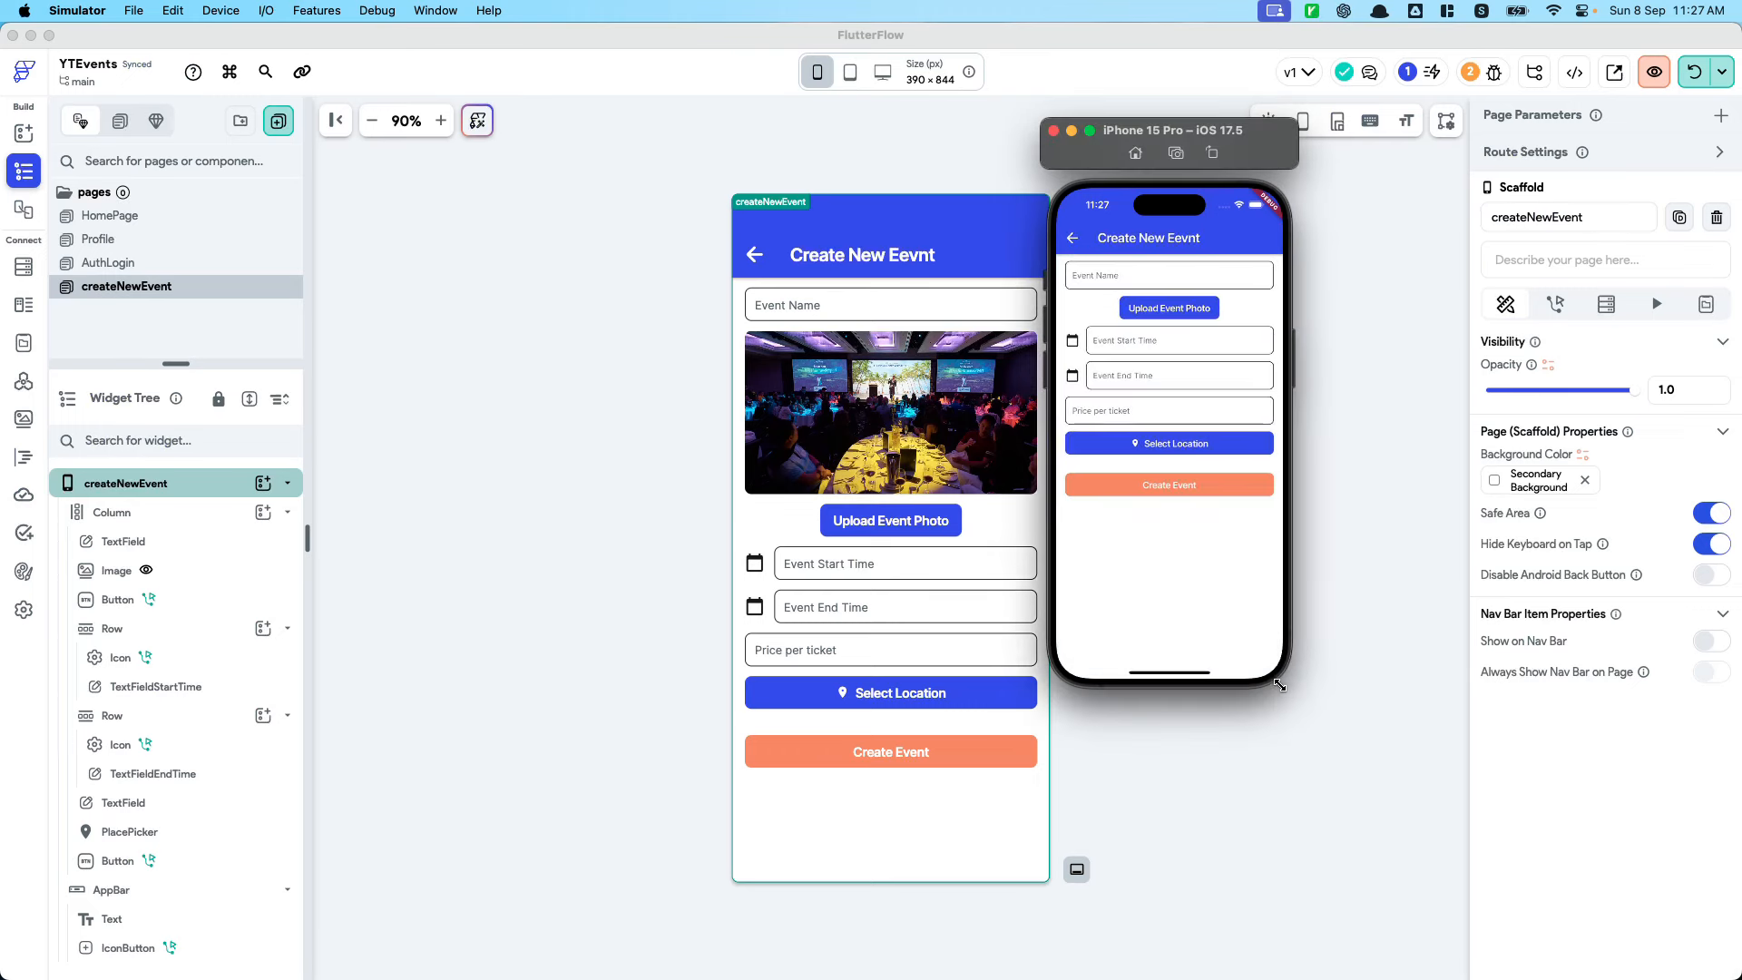
pyautogui.moveTo(1274, 678); pyautogui.dragTo(1299, 721)
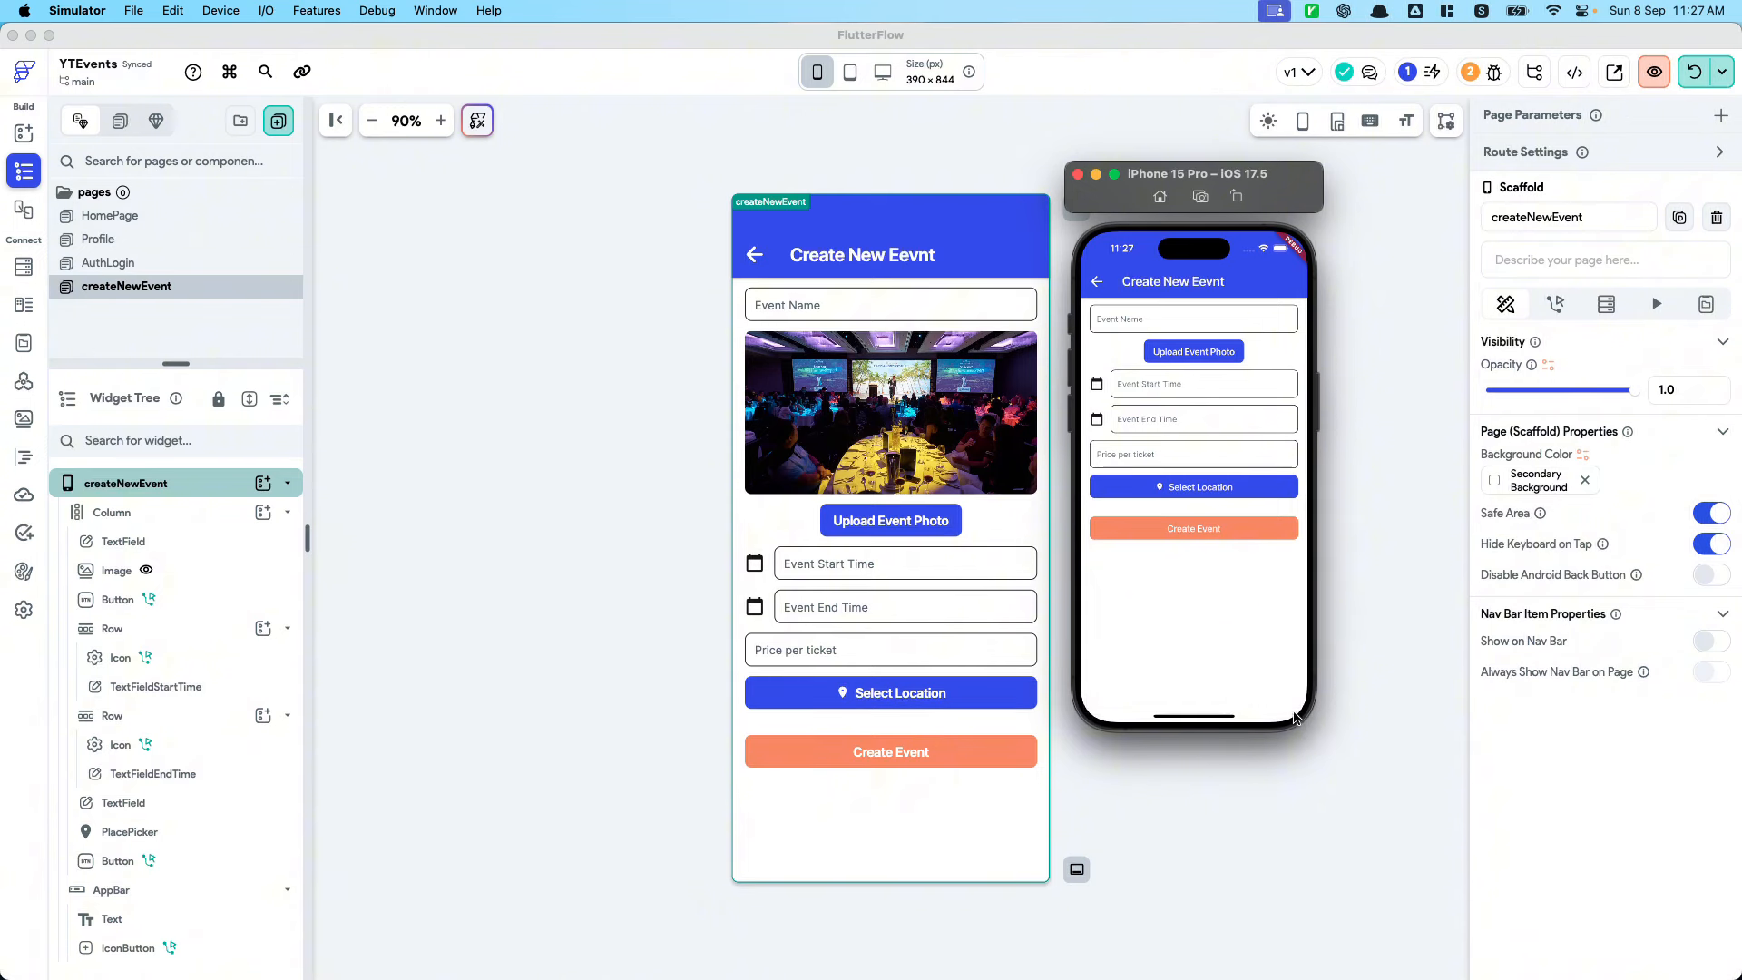
pyautogui.moveTo(1083, 719); pyautogui.dragTo(1030, 826)
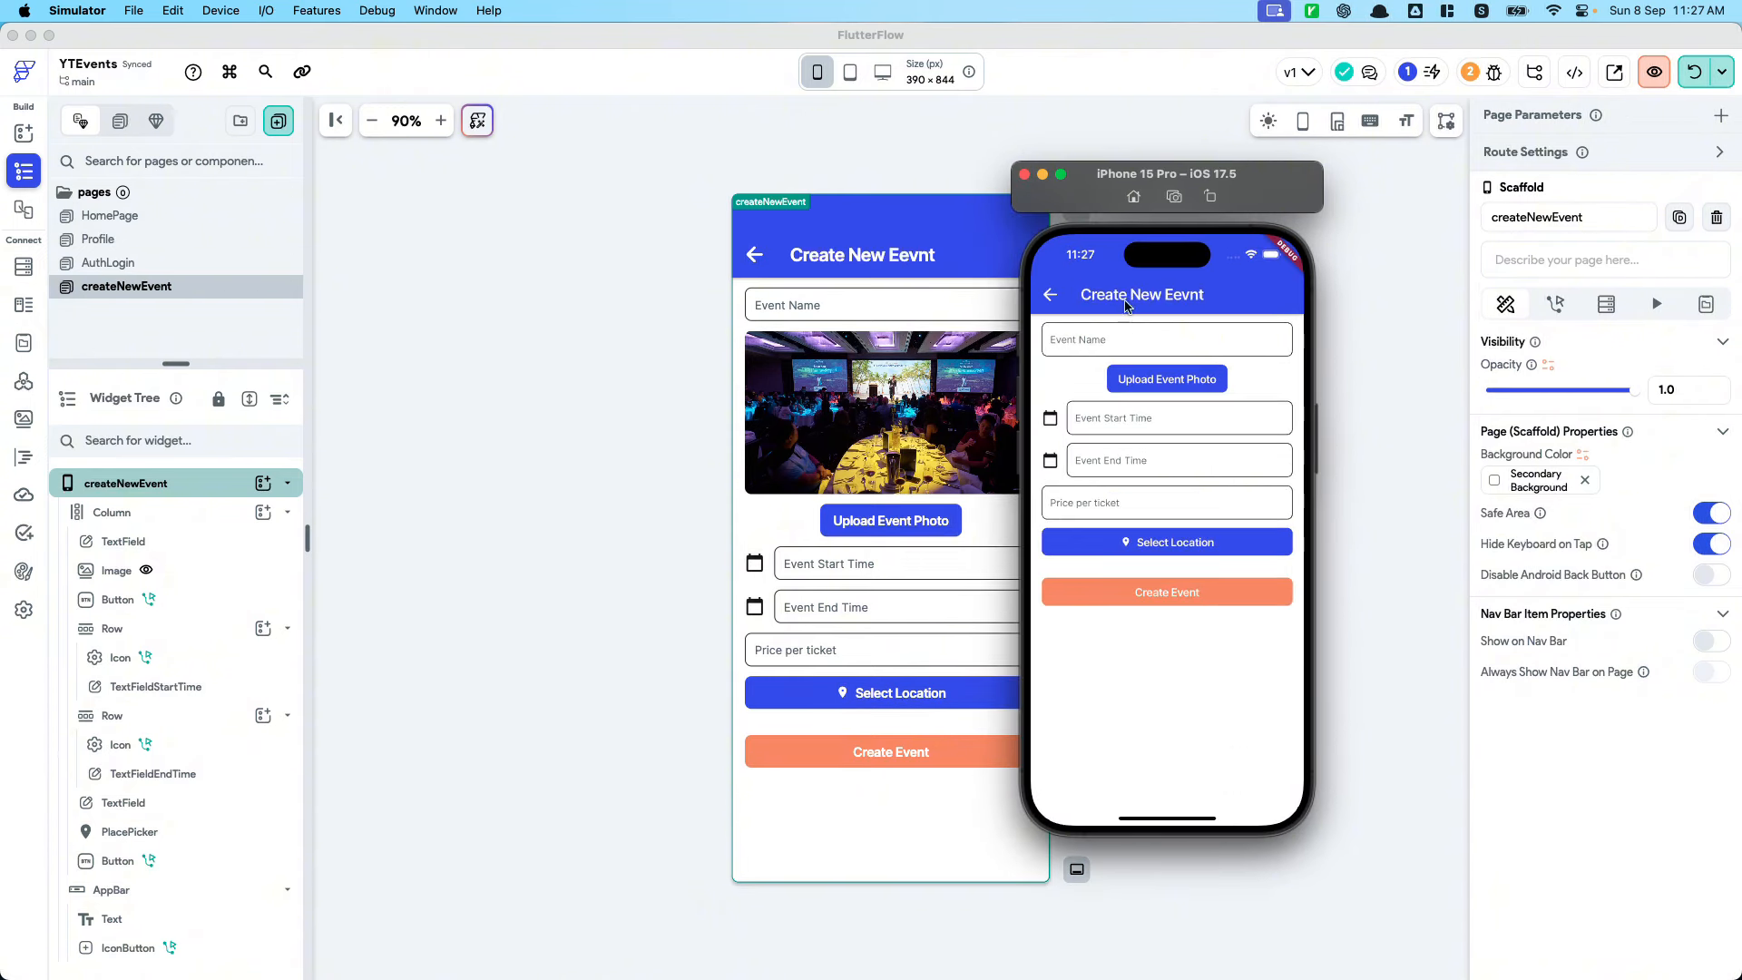
# Enter "Test Event 1" as the event name and upload a waterfall picture from the gallery as the event photo
pyautogui.click(1129, 334)
pyautogui.write('Test Event 1')
pyautogui.click(1144, 380)
pyautogui.click(1171, 768)
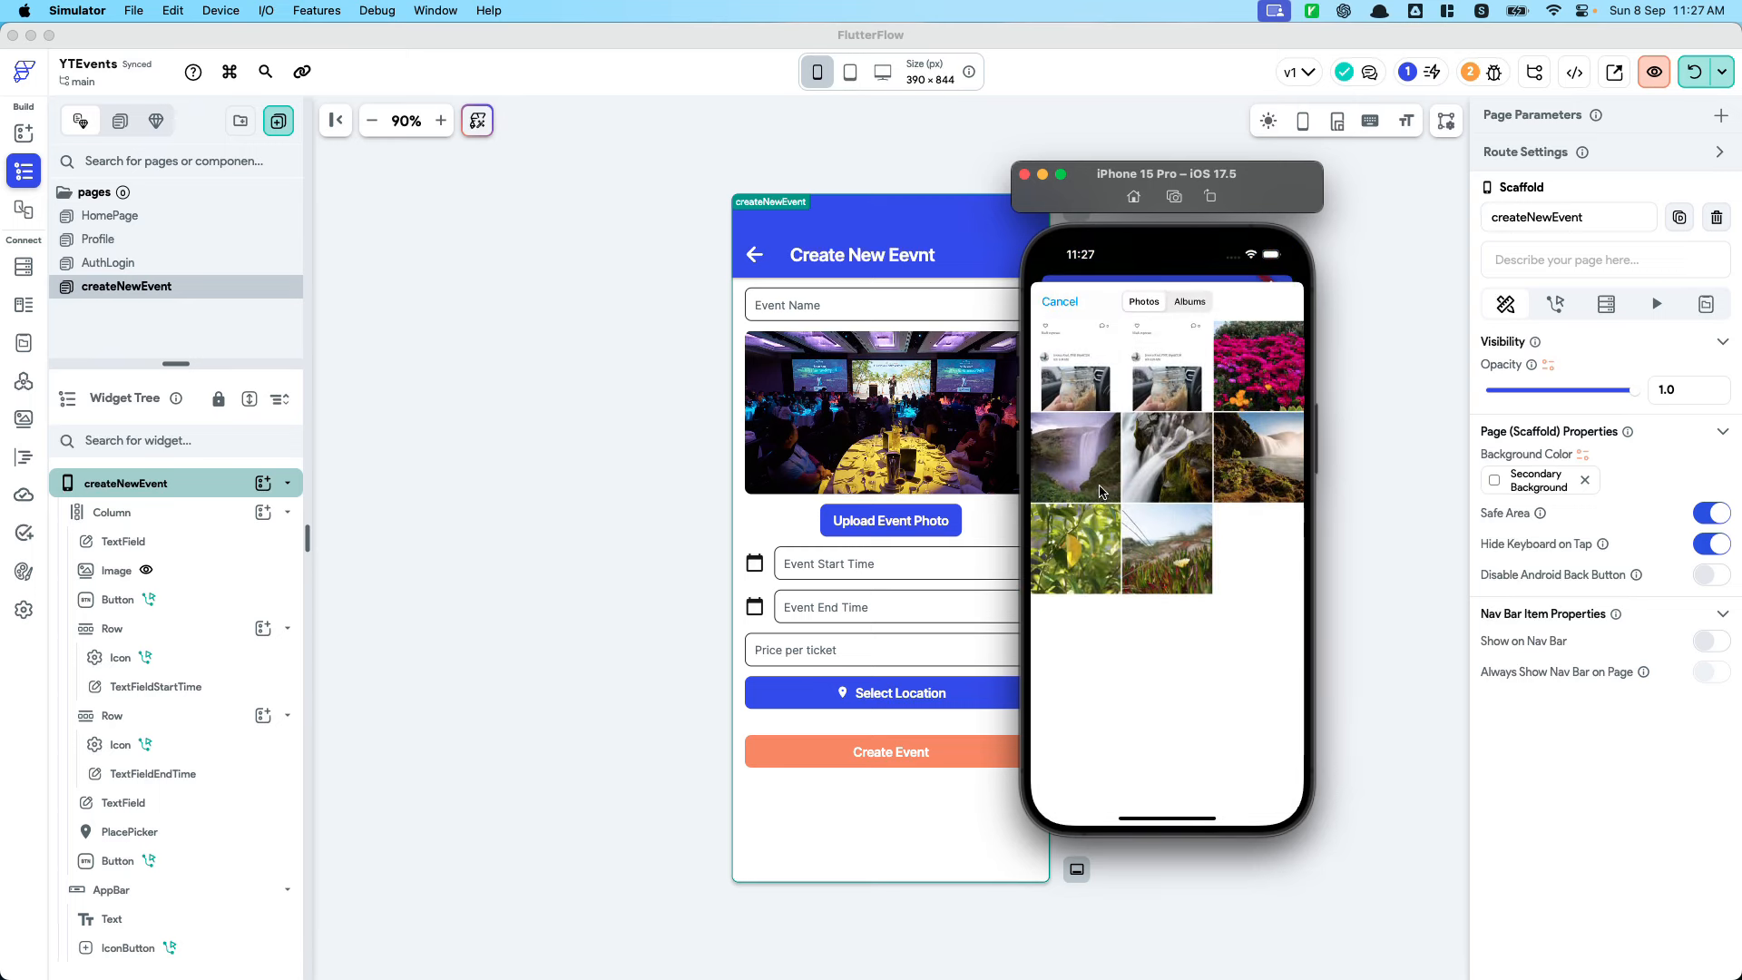
pyautogui.click(1103, 497)
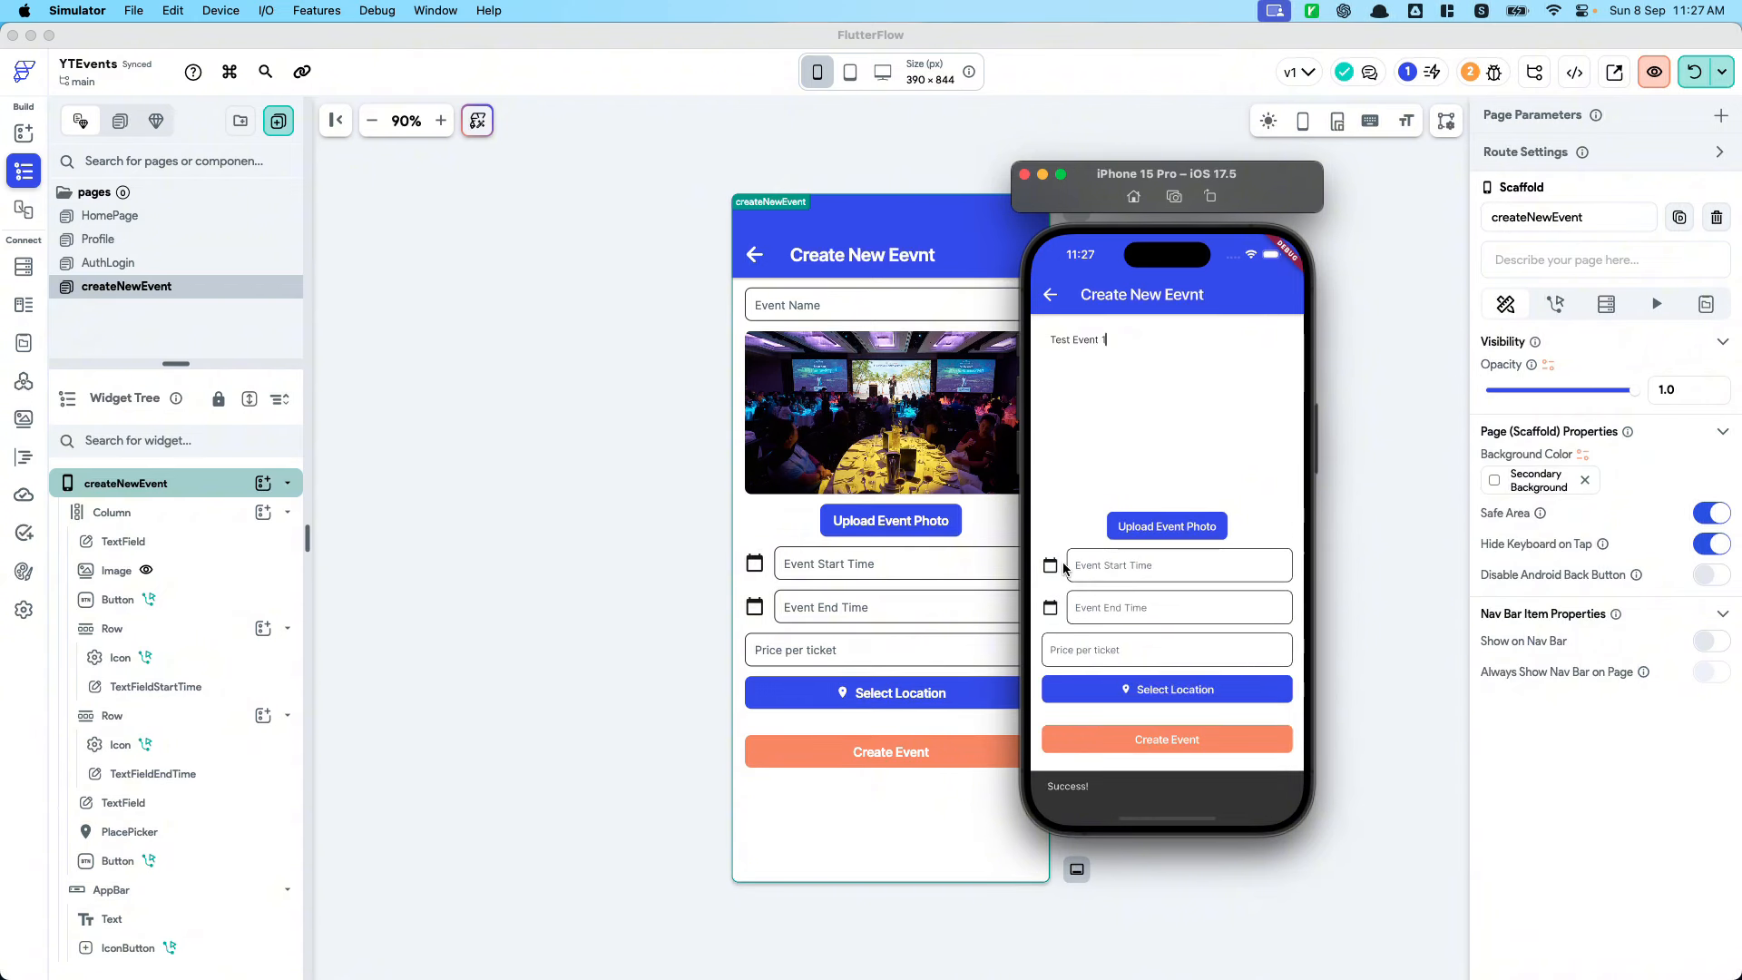
# Pick September 22, 2024 as the event start date and return to FlutterFlow
pyautogui.click(1052, 573)
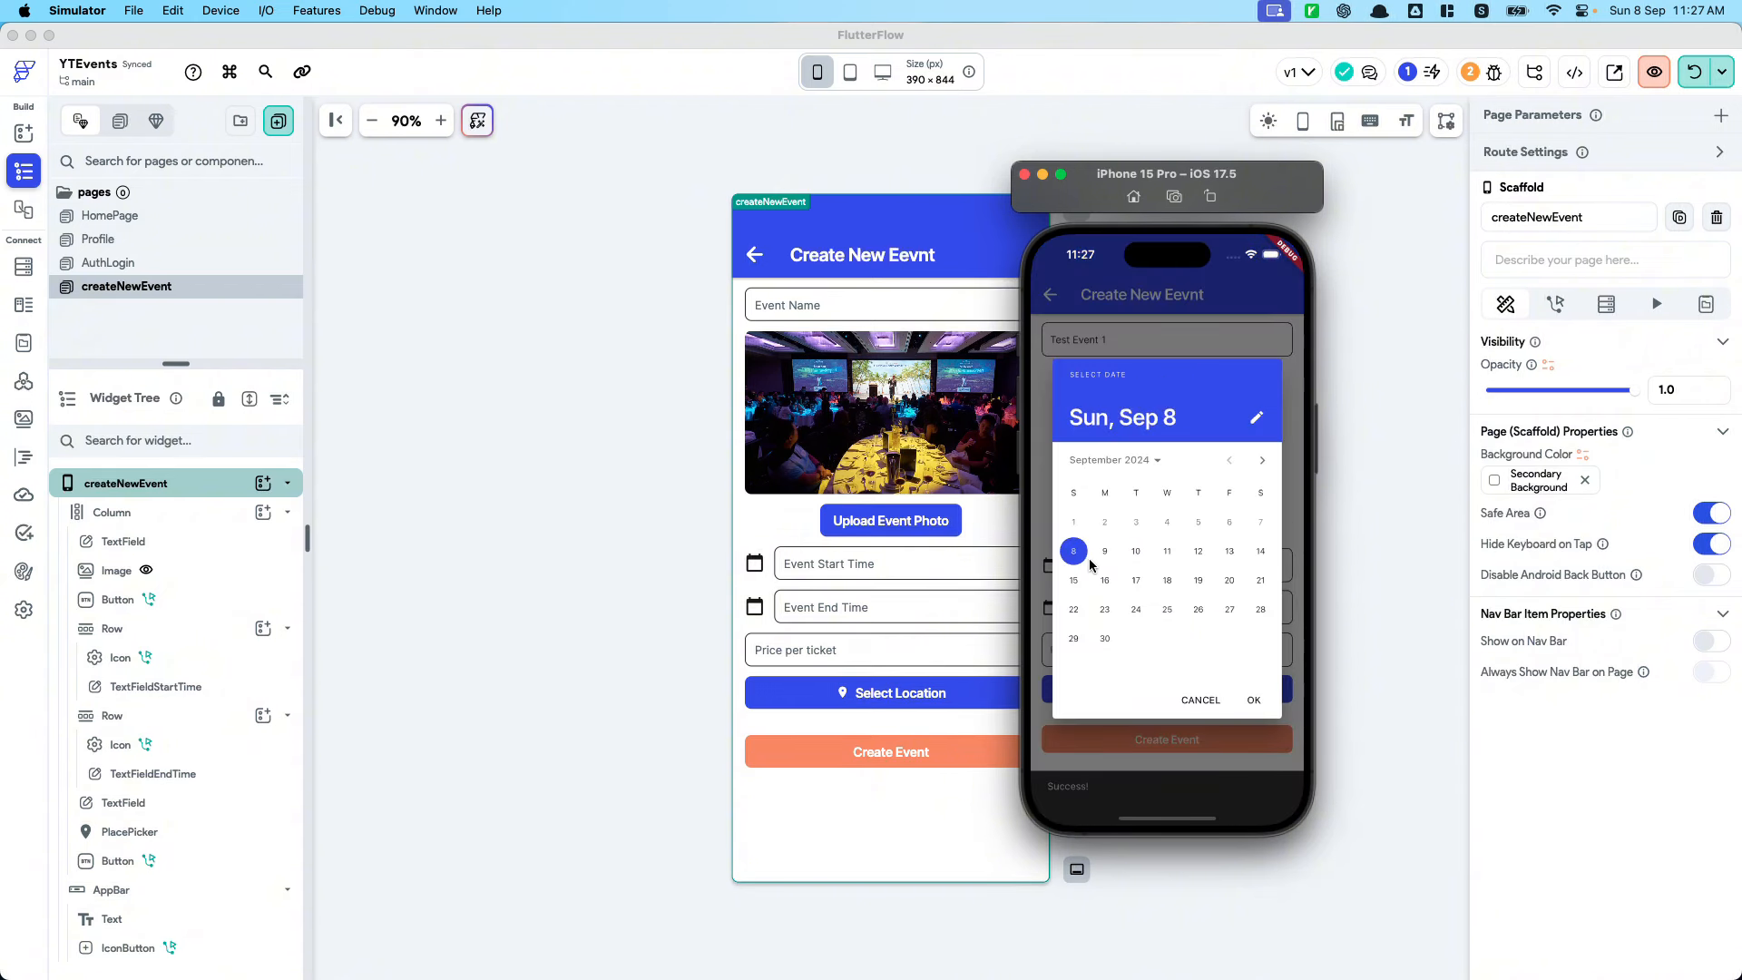
pyautogui.click(1074, 608)
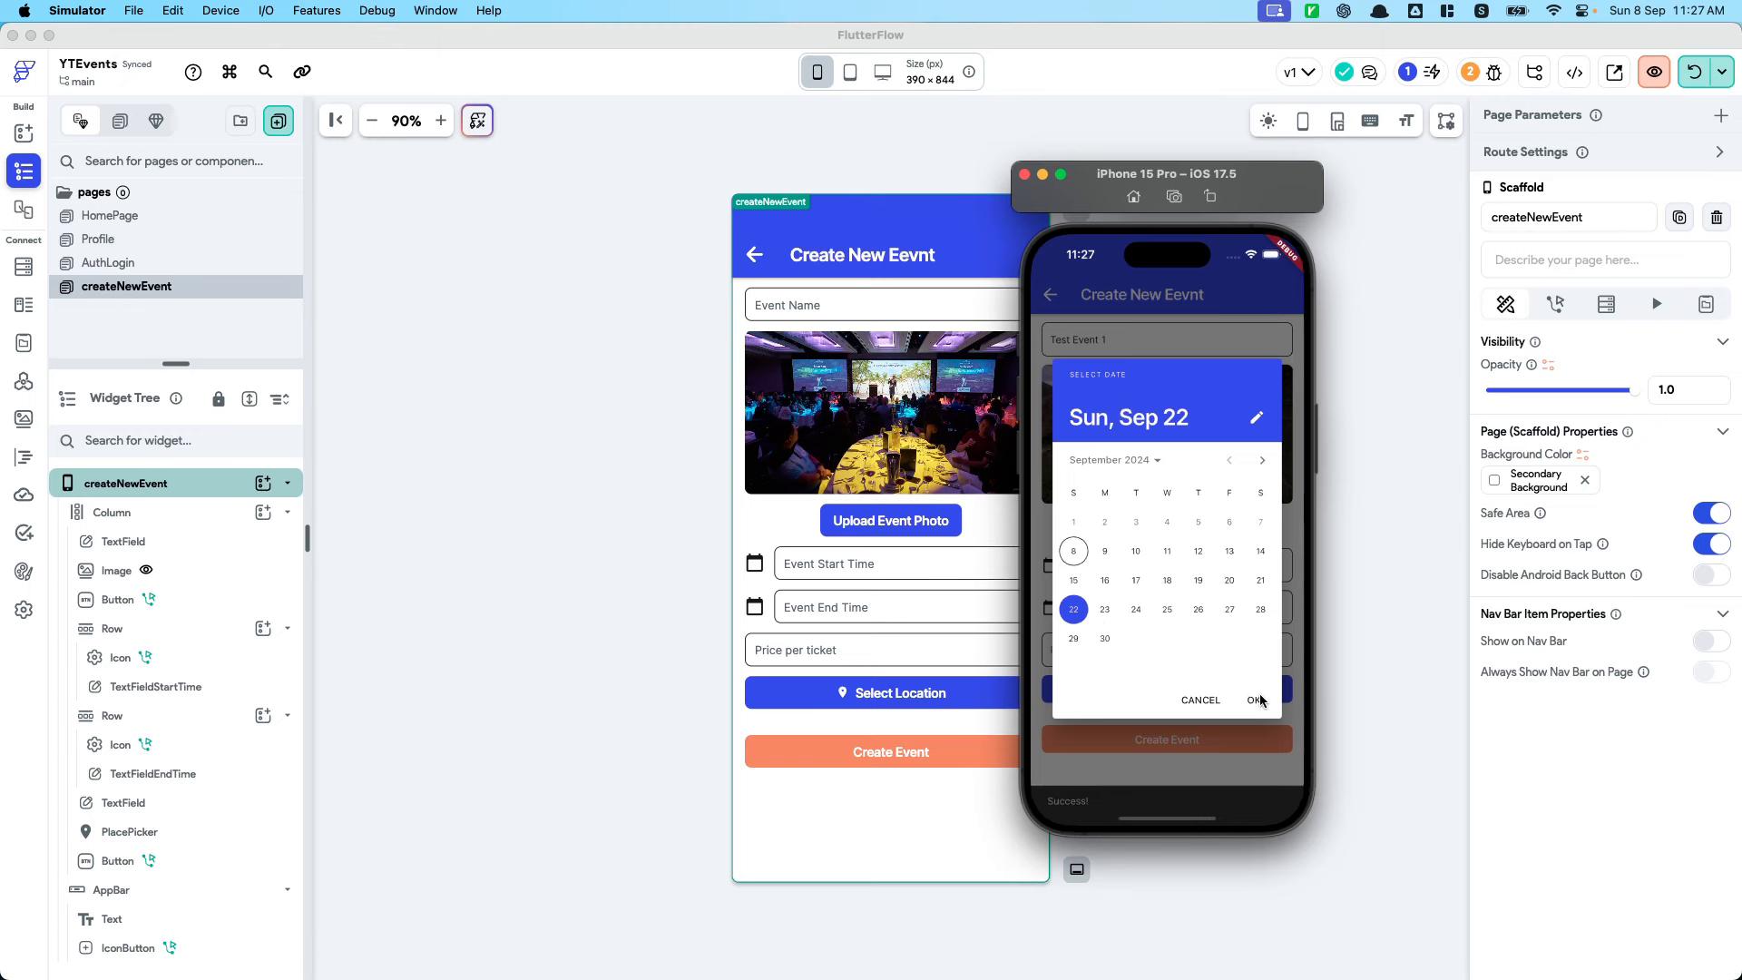
pyautogui.click(1257, 700)
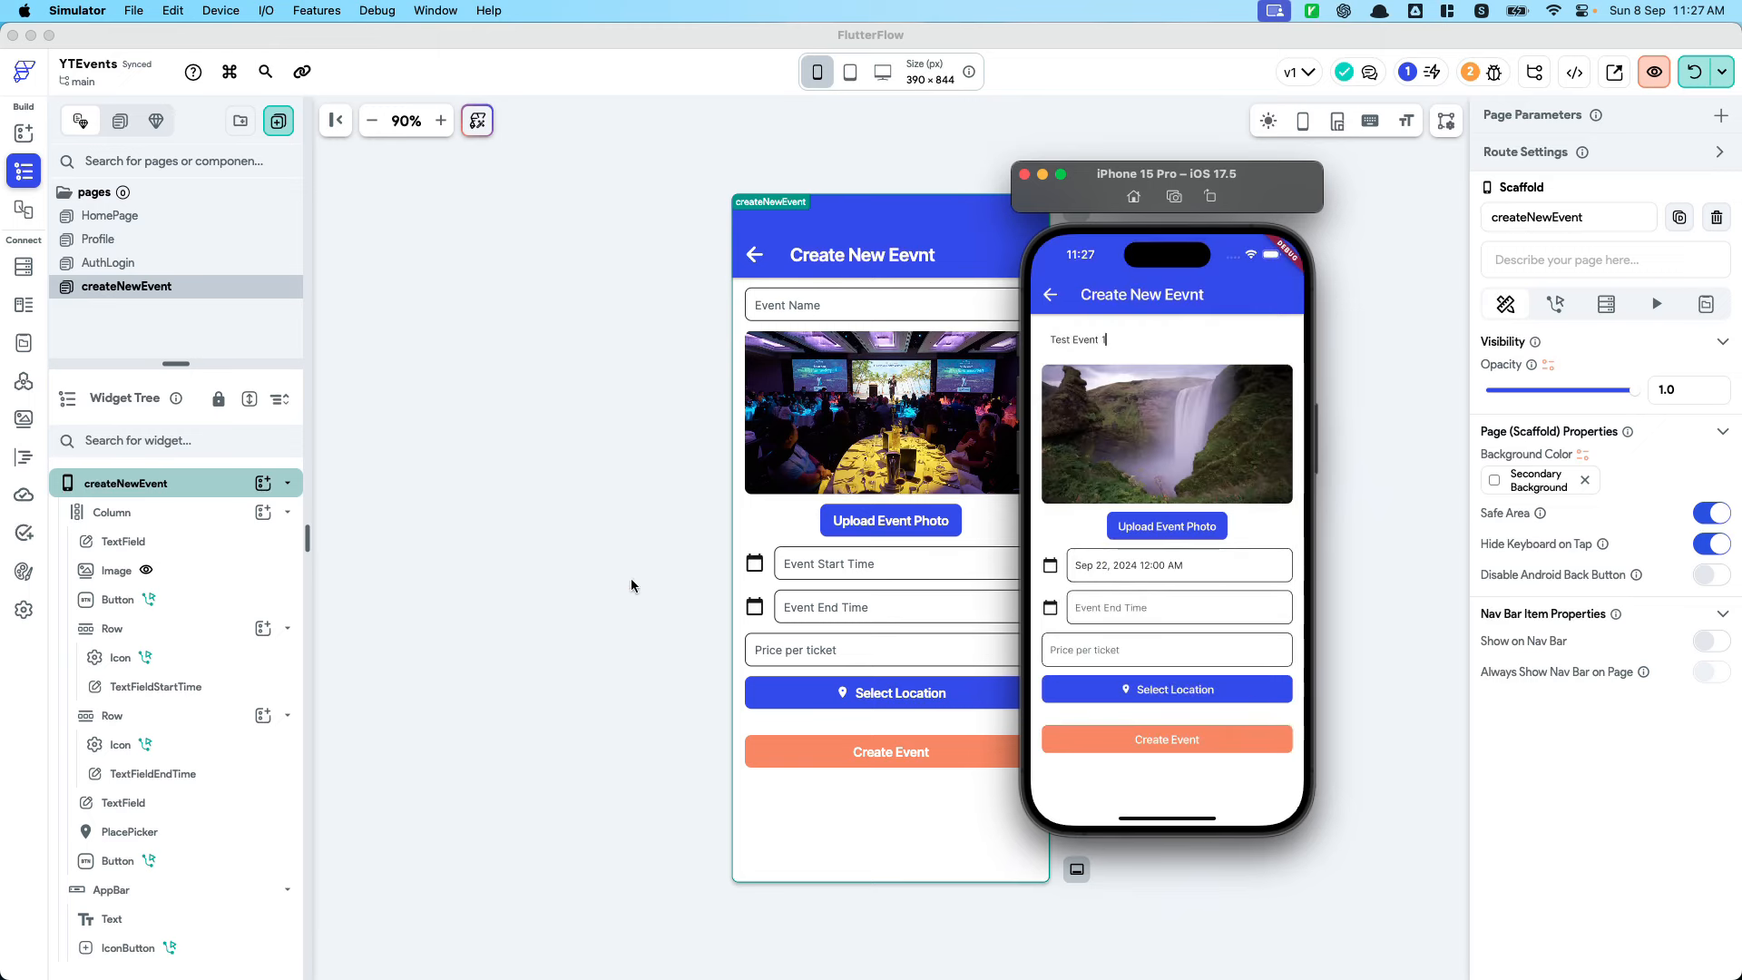
pyautogui.click(1326, 617)
pyautogui.press('super+Tab')
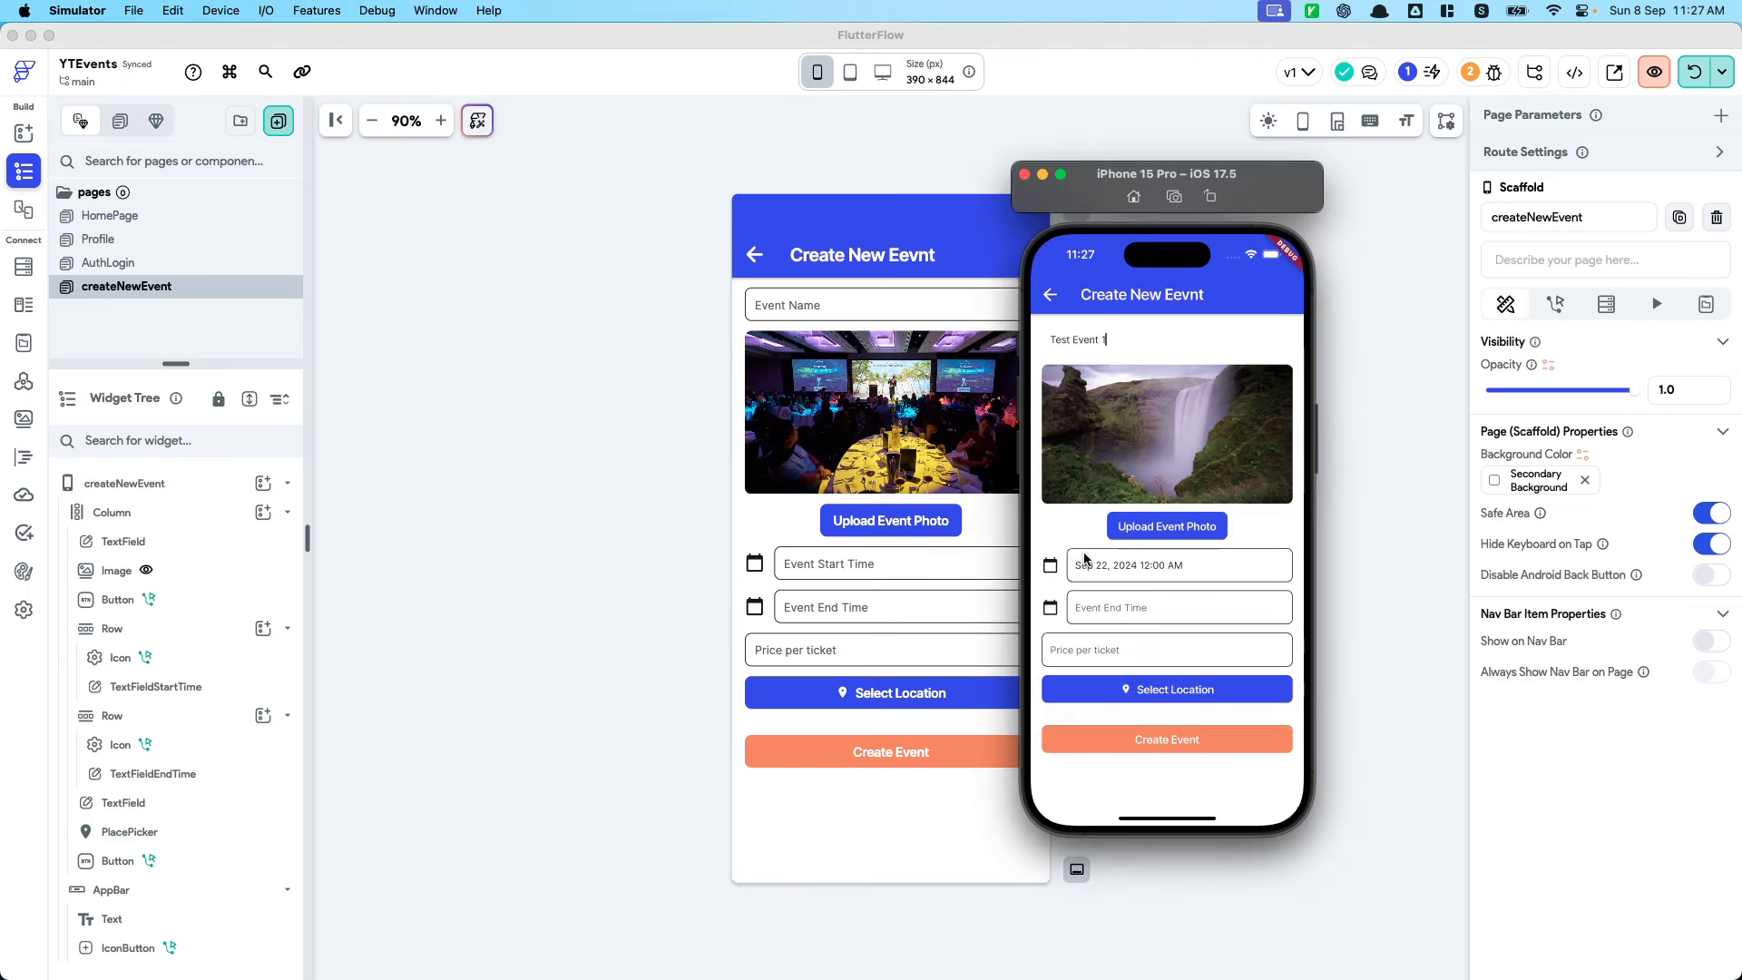
pyautogui.click(827, 571)
pyautogui.click(768, 566)
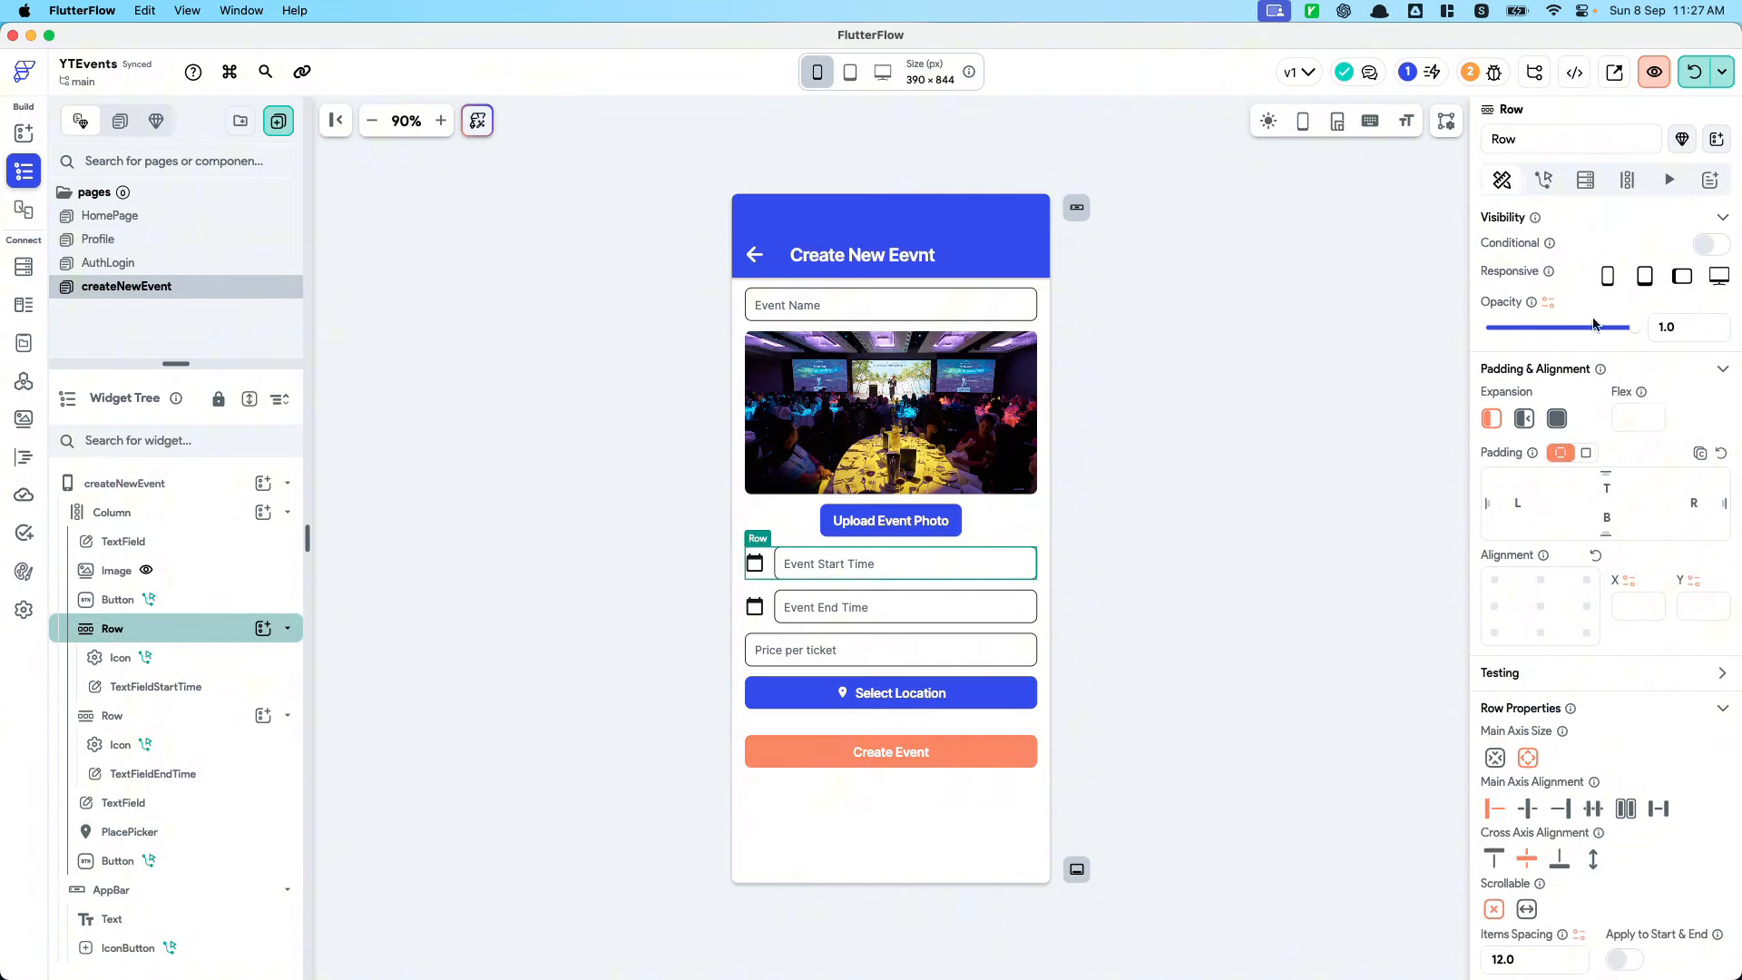
pyautogui.click(1543, 180)
pyautogui.click(1682, 279)
pyautogui.click(1266, 342)
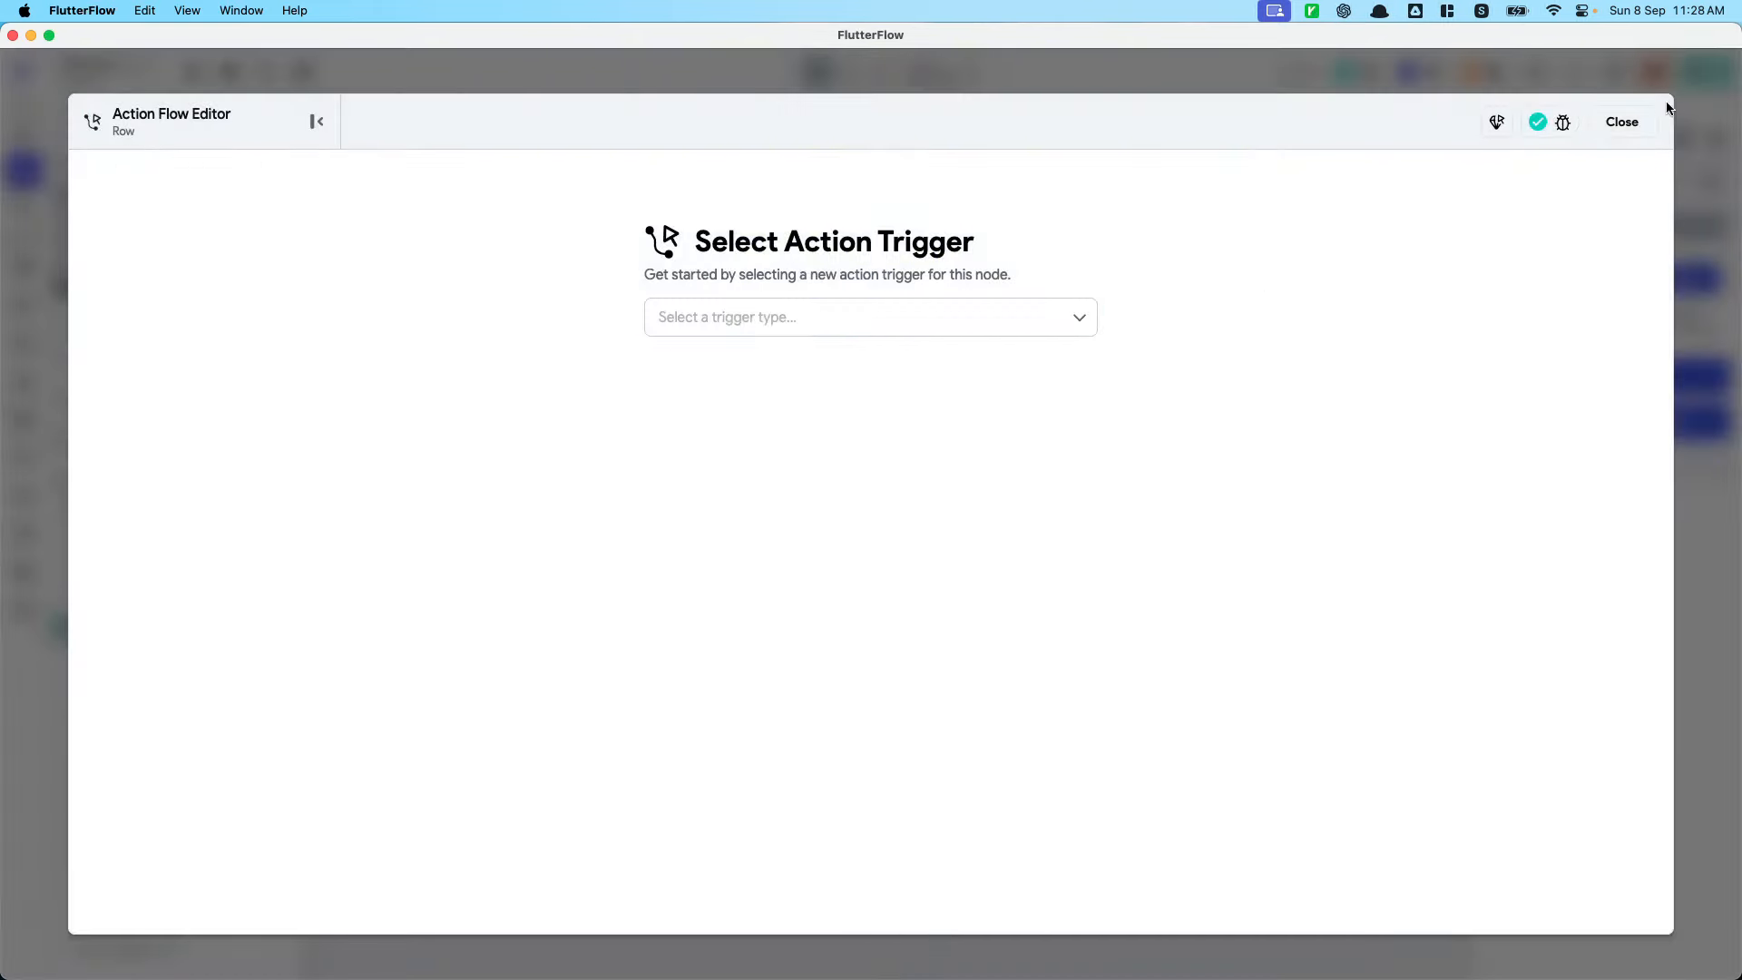
pyautogui.click(1619, 121)
# In FlutterFlow, set the Date/Time Picker type to Date+Time in the Event Start Time icon's action flow
pyautogui.click(754, 563)
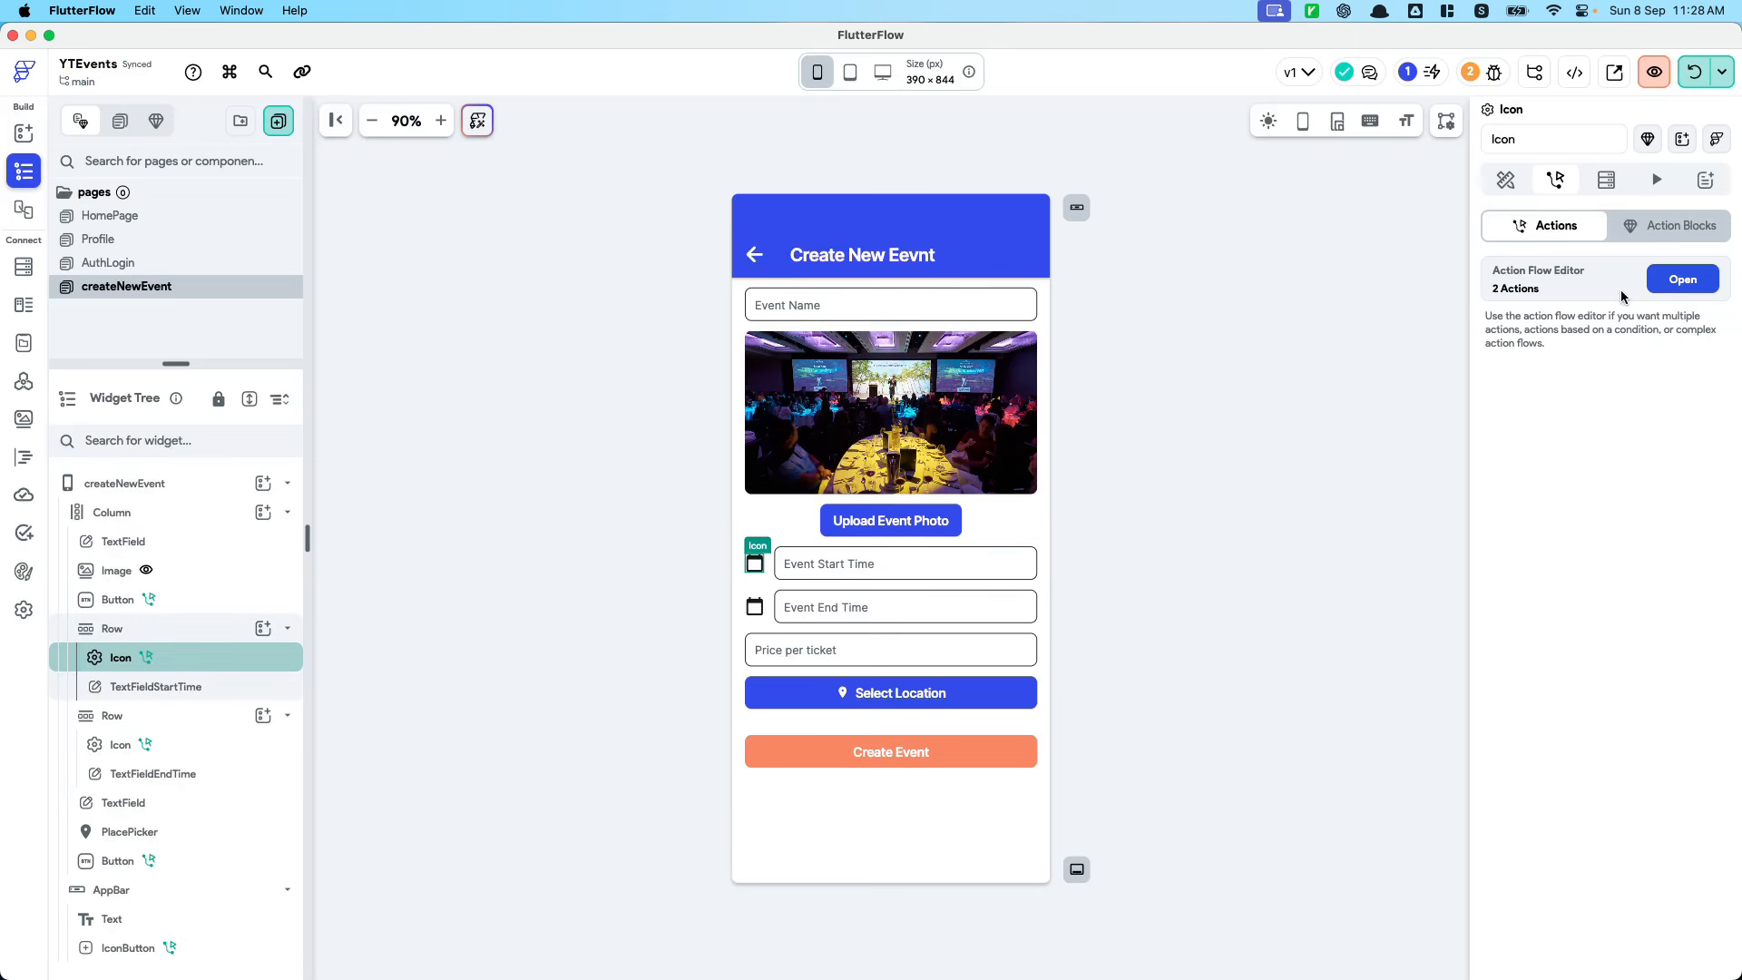
pyautogui.click(1681, 288)
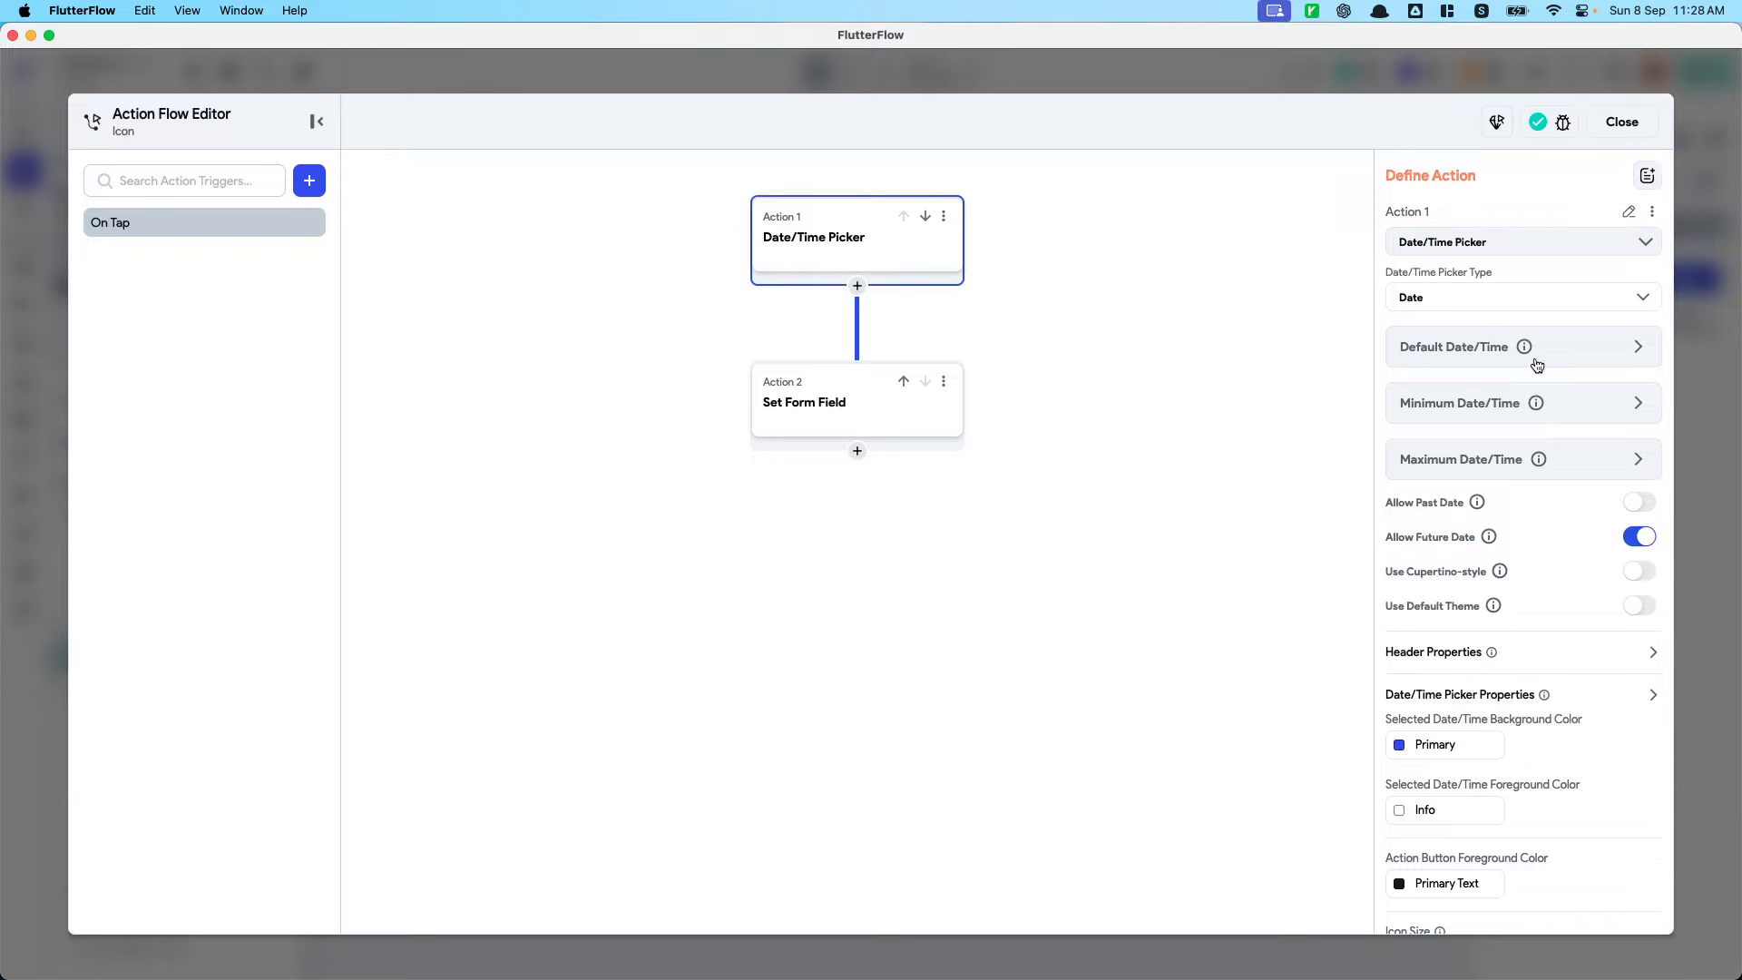
pyautogui.click(1505, 299)
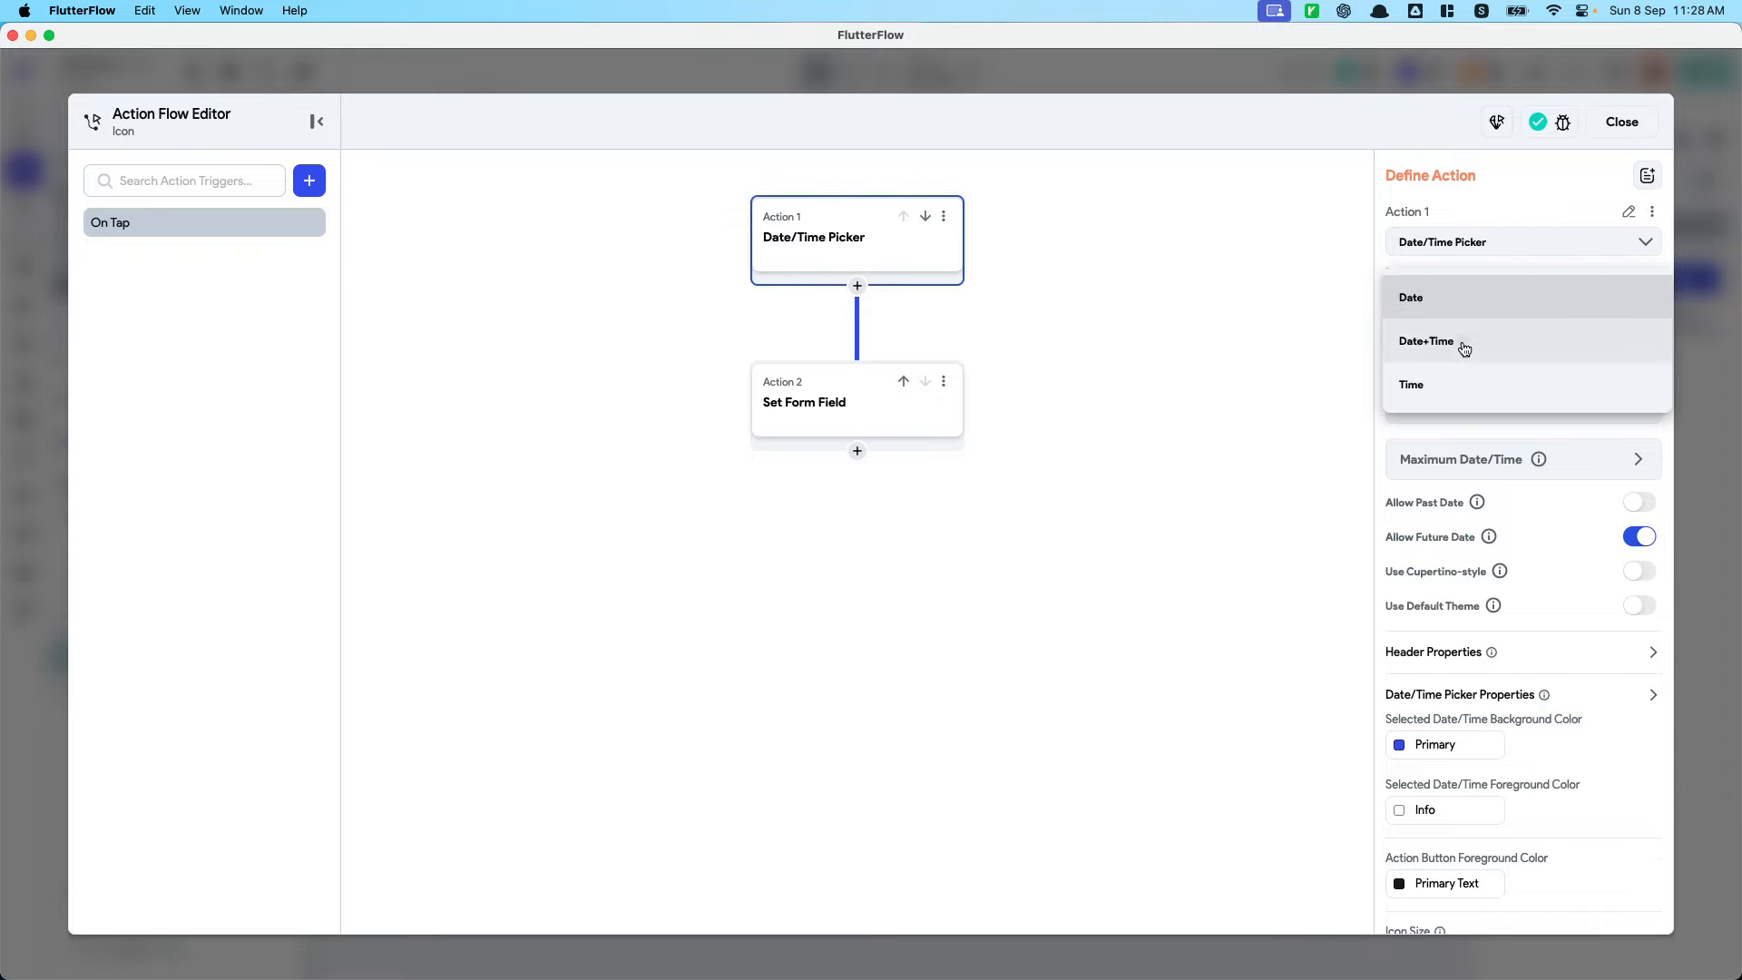
pyautogui.click(1460, 342)
pyautogui.click(1621, 121)
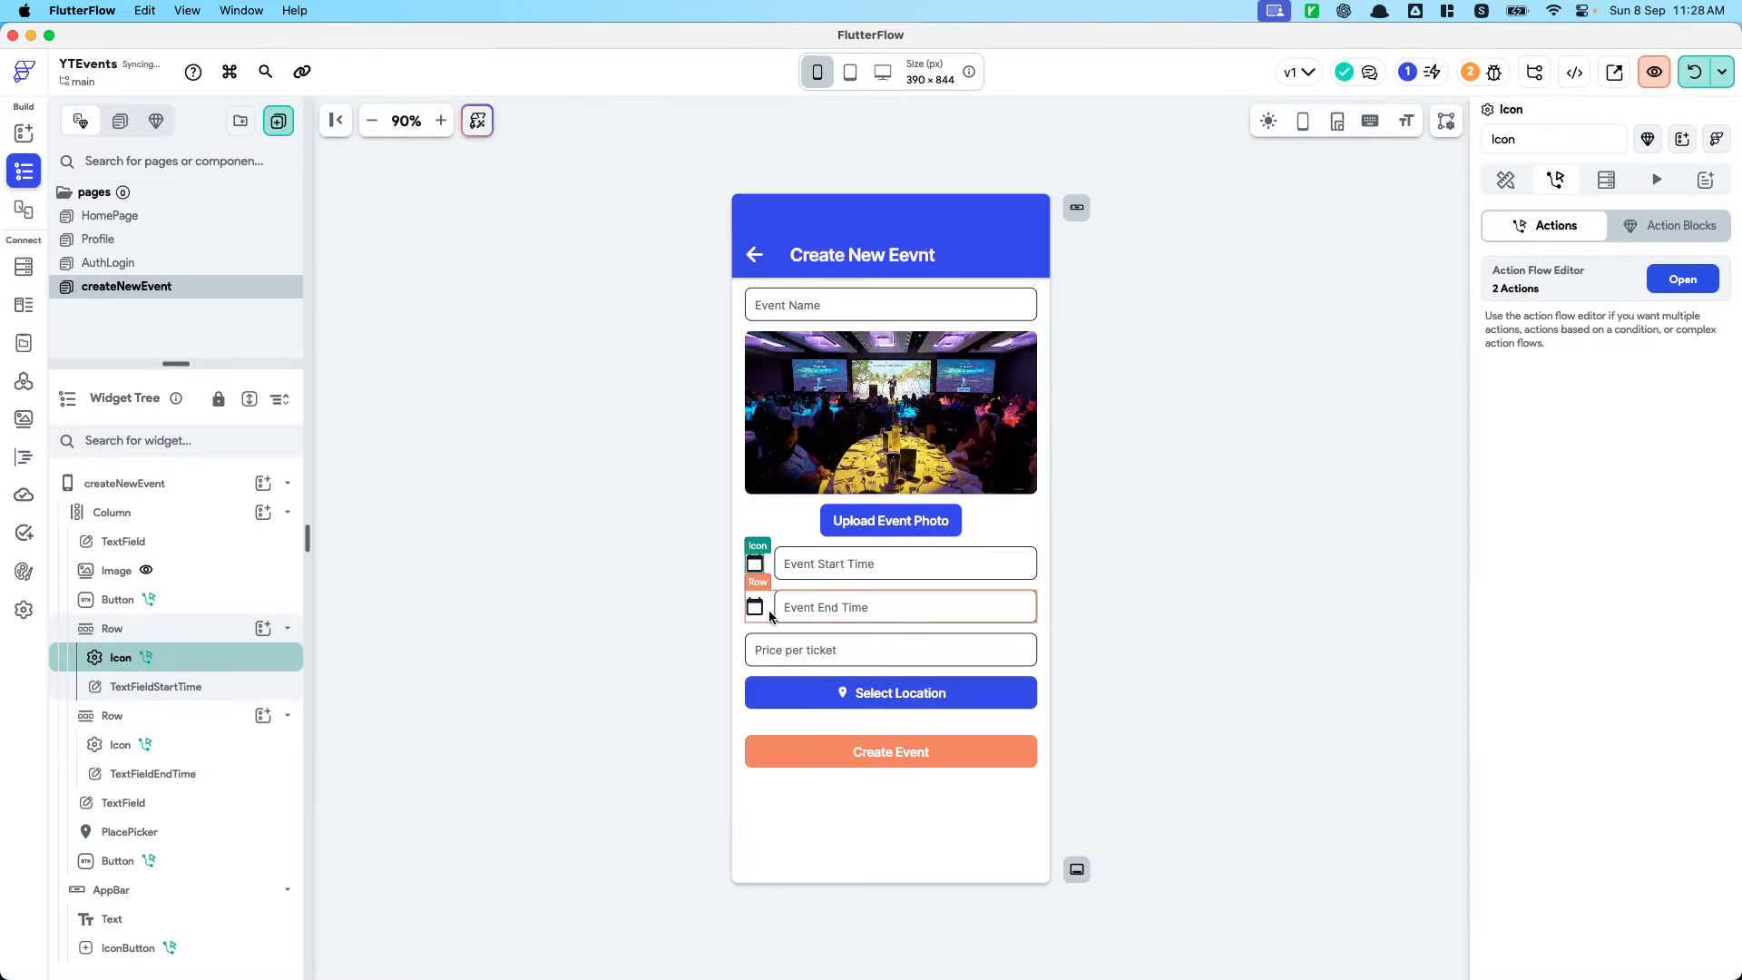
# Set the Date/Time Picker type to Date+Time in the Event End Time icon's action flow
pyautogui.click(1681, 289)
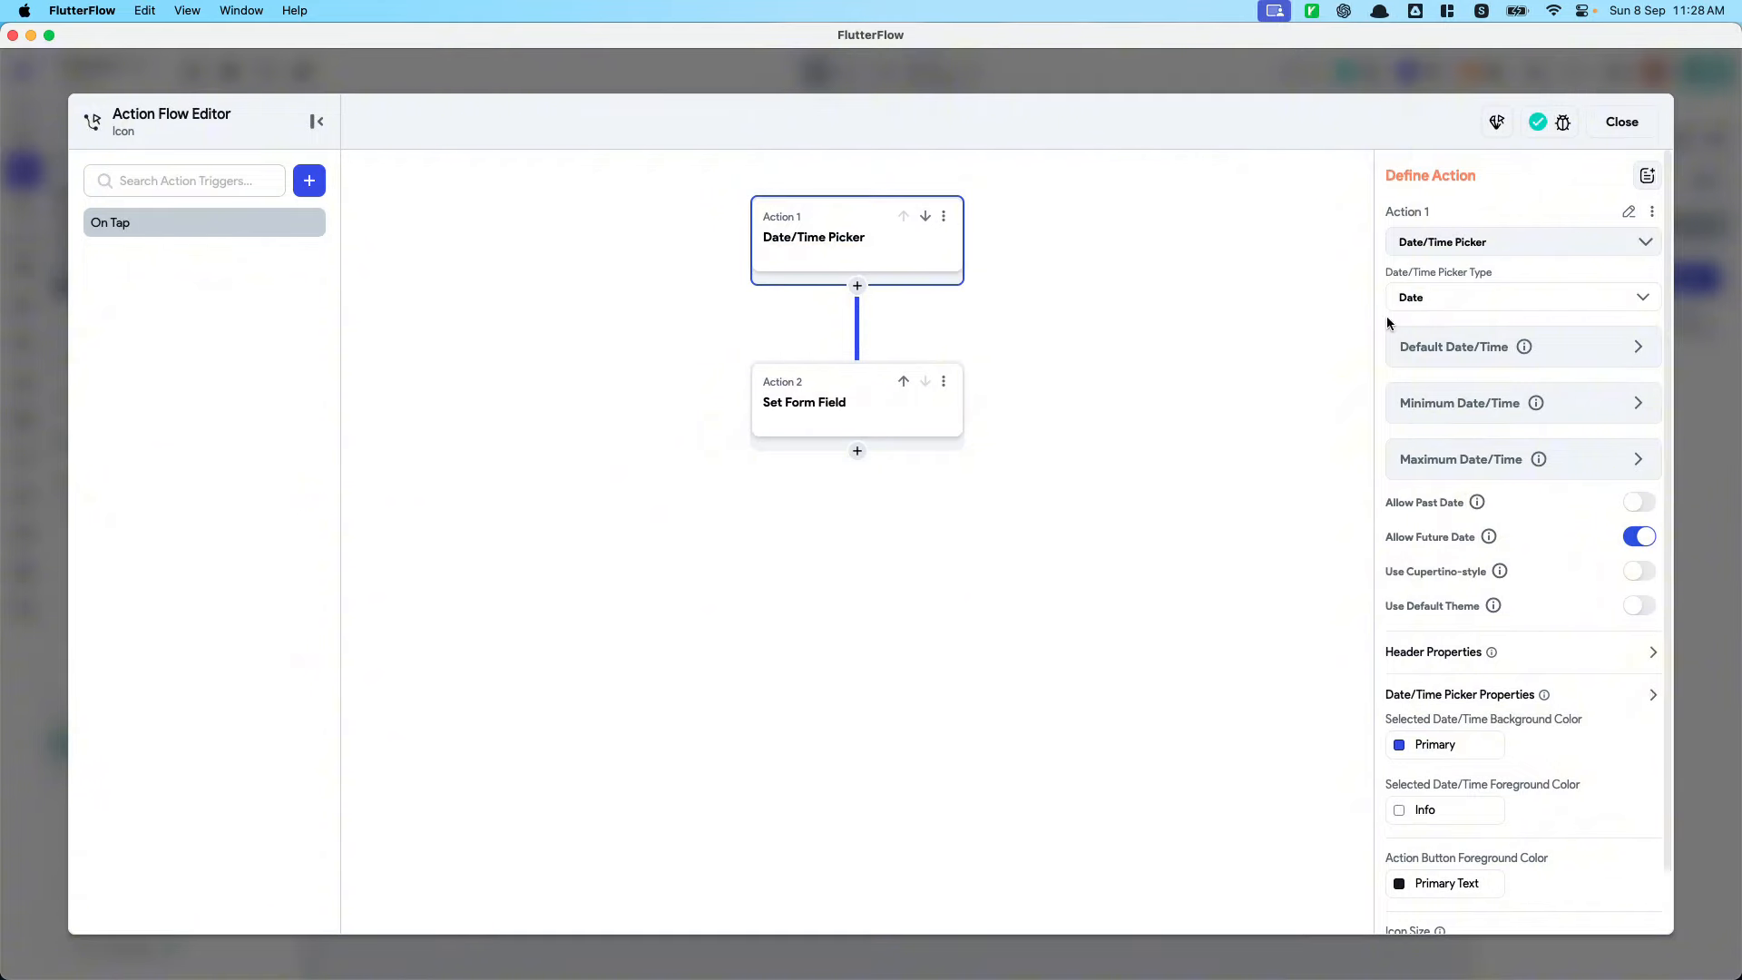
pyautogui.click(1506, 298)
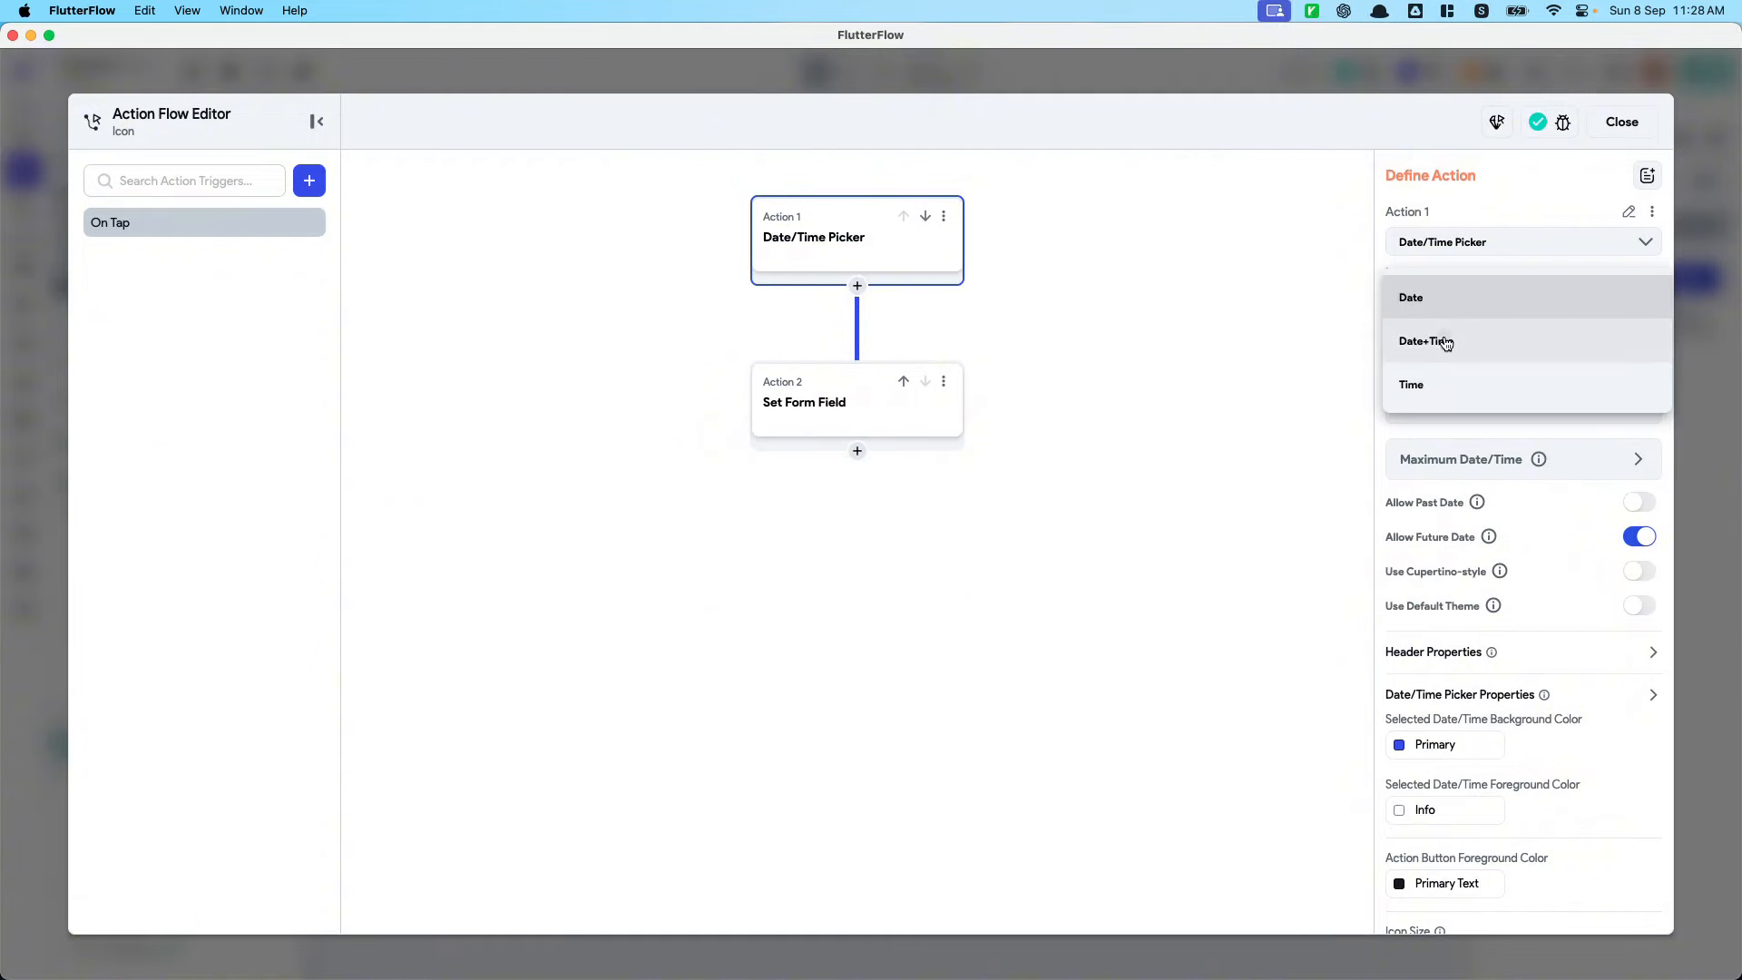
pyautogui.click(1438, 339)
pyautogui.click(1621, 122)
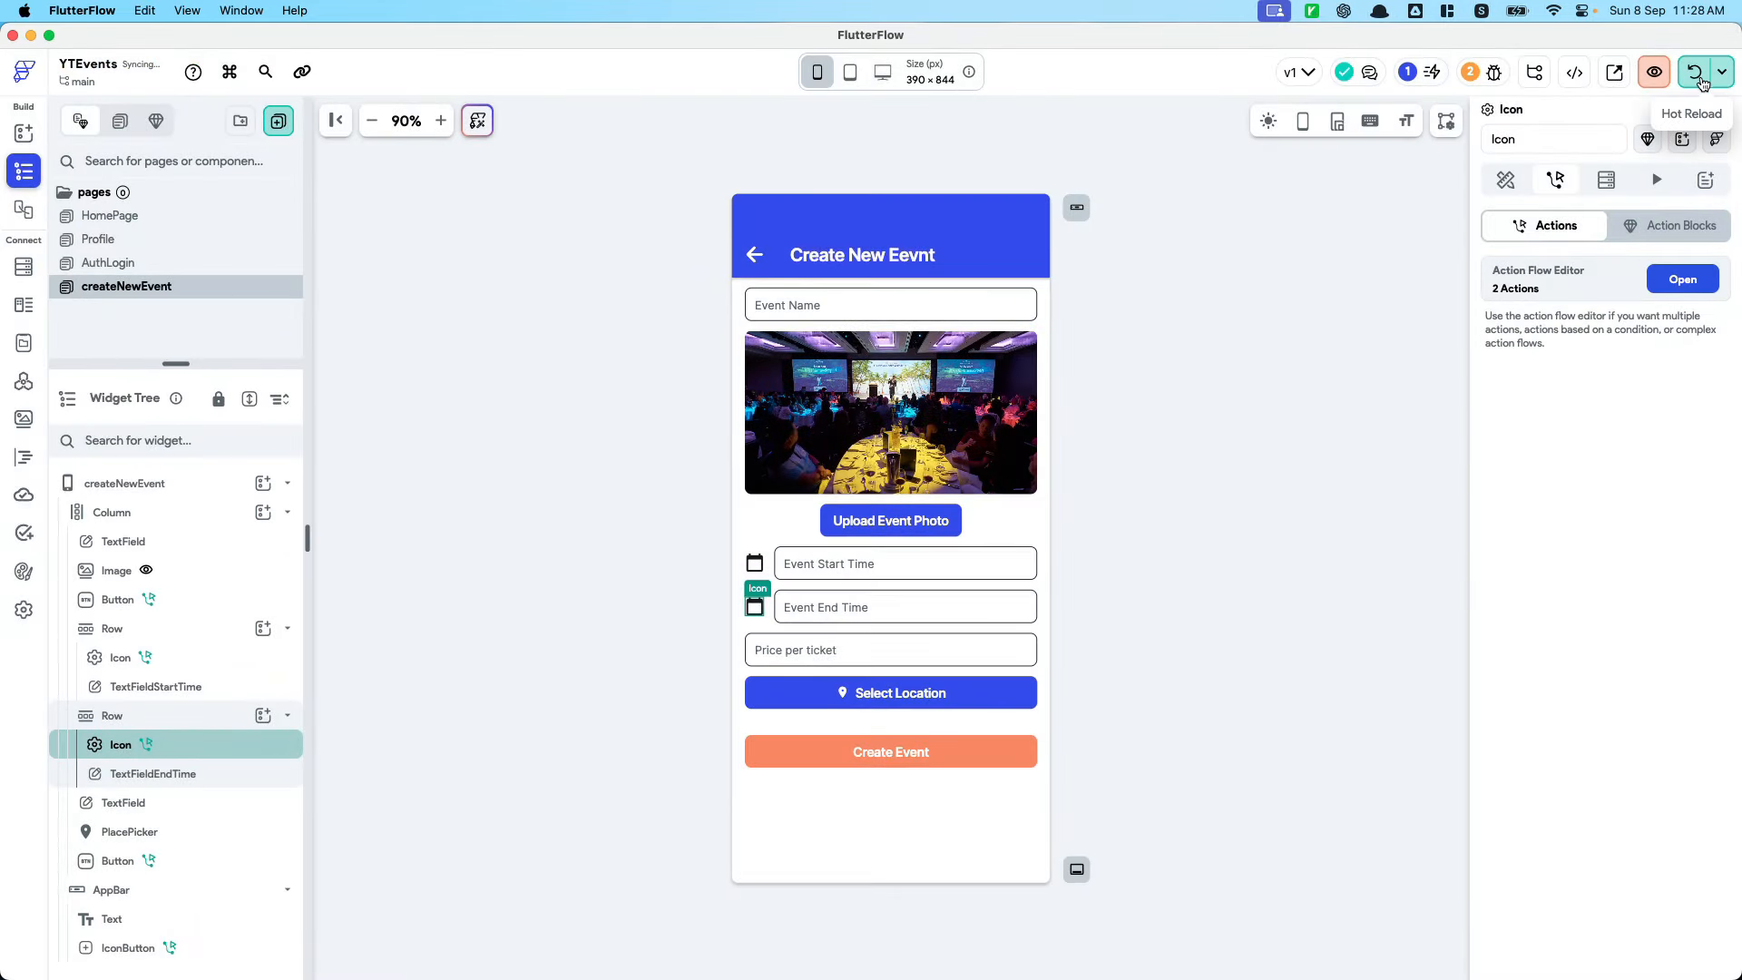
# Hot reload the running app and open the event creation page in the Simulator
pyautogui.click(1694, 78)
pyautogui.hotkey('alt', 'Tab')
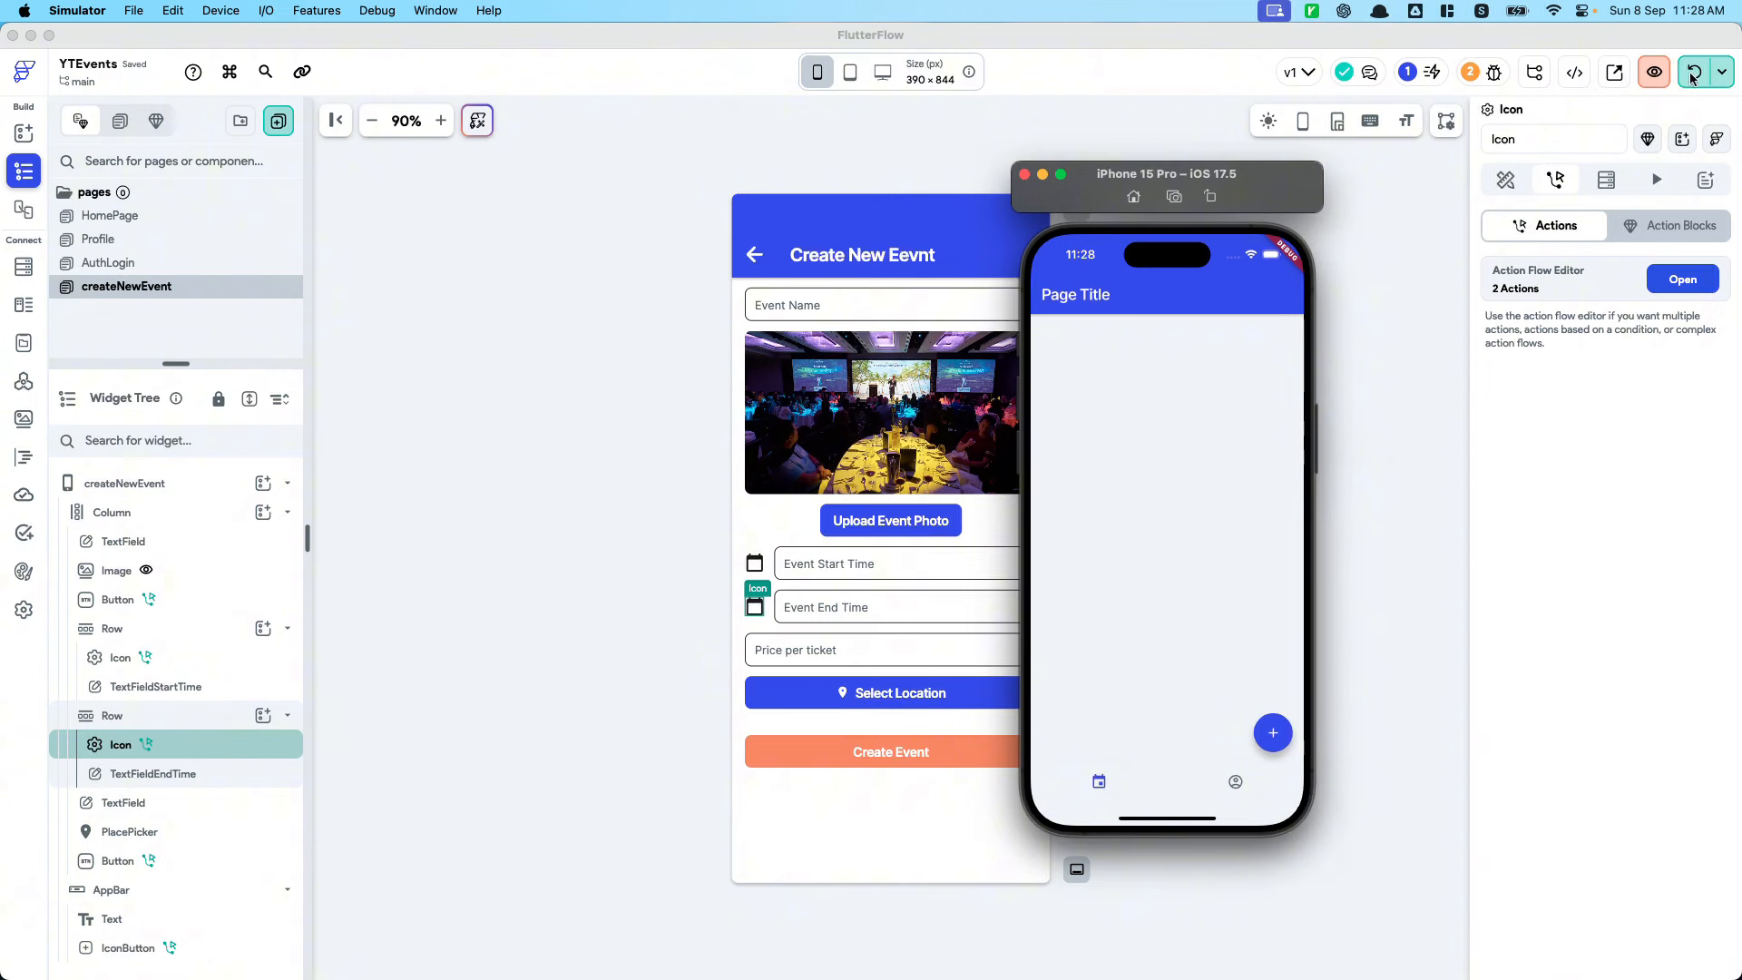
pyautogui.click(1275, 733)
# Set the event start time to September 22, 2024, 11:28 AM
pyautogui.click(1051, 420)
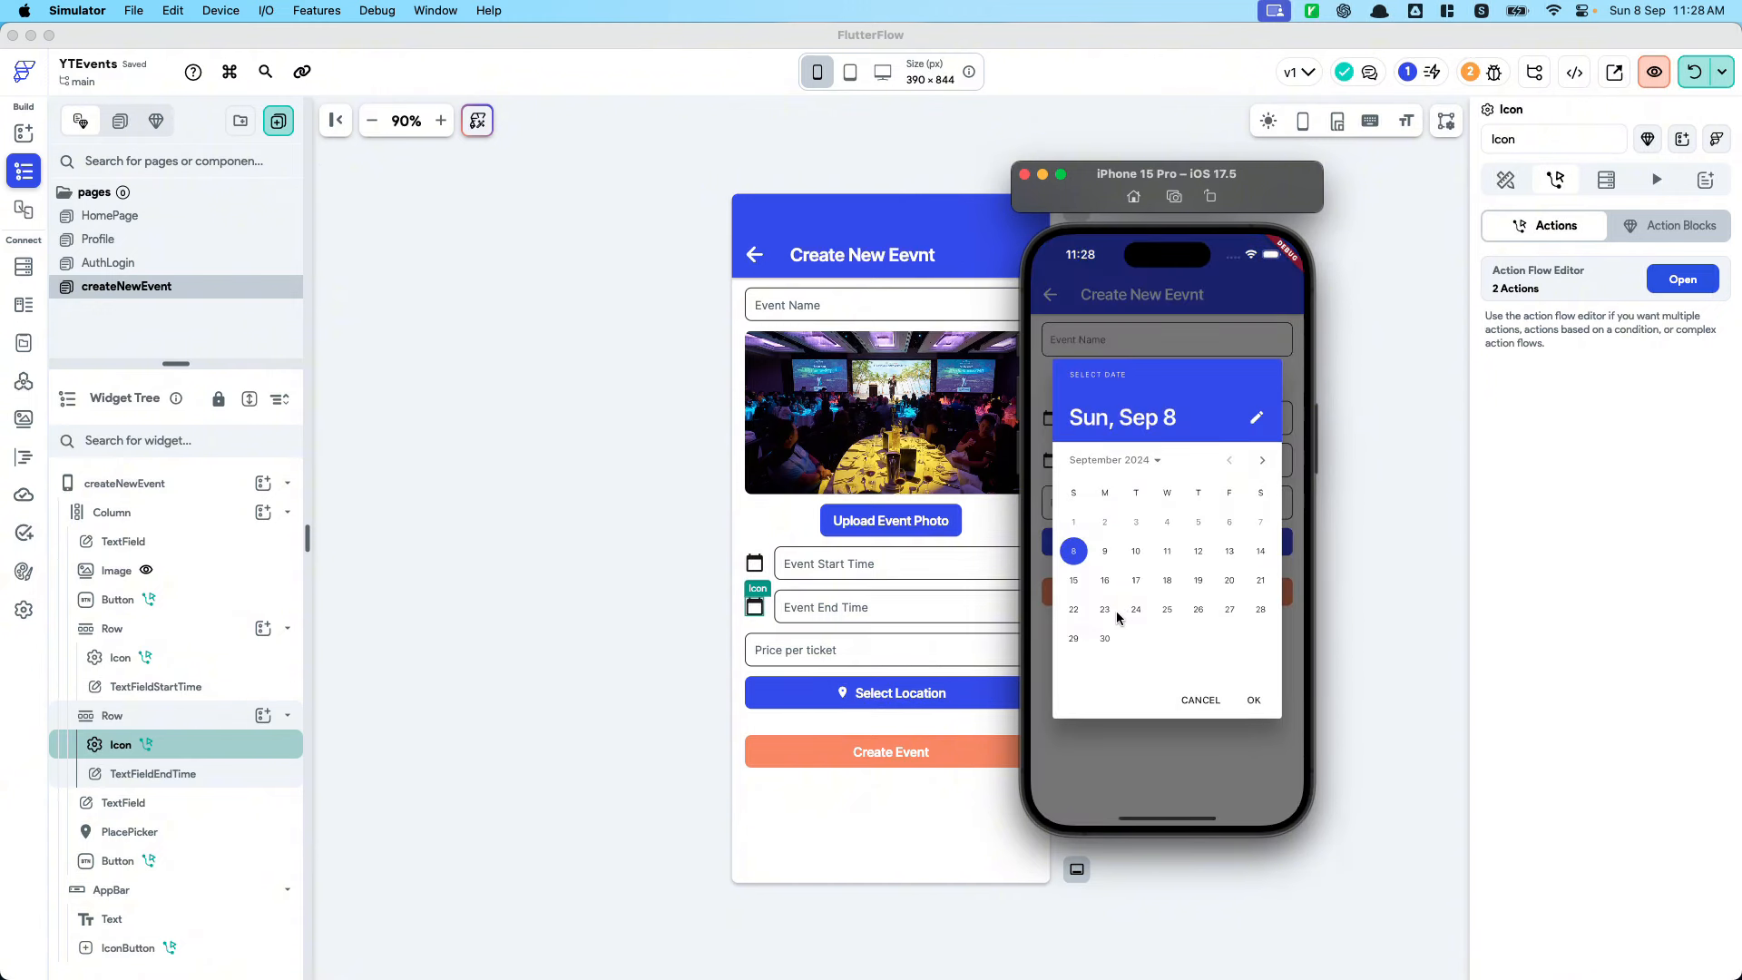
pyautogui.click(1077, 611)
pyautogui.click(1256, 701)
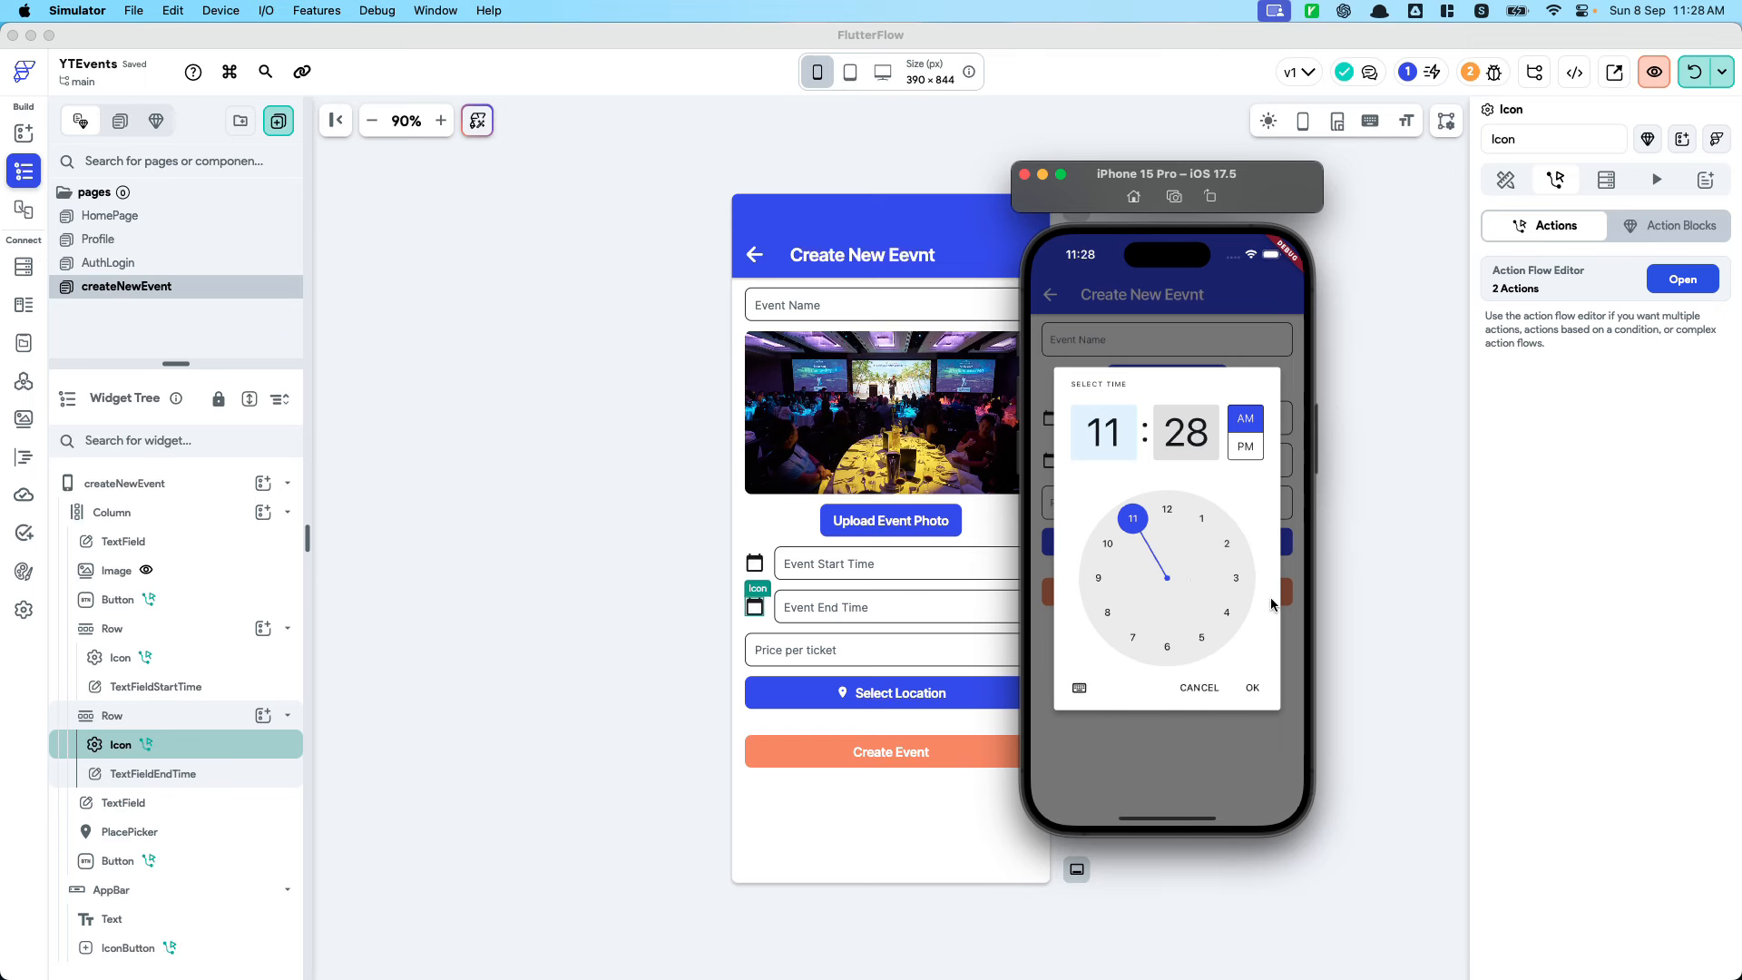
pyautogui.click(1252, 687)
# Enter "Test event 1" as the event name and upload the waterfall picture from the gallery as the event photo
pyautogui.click(1129, 339)
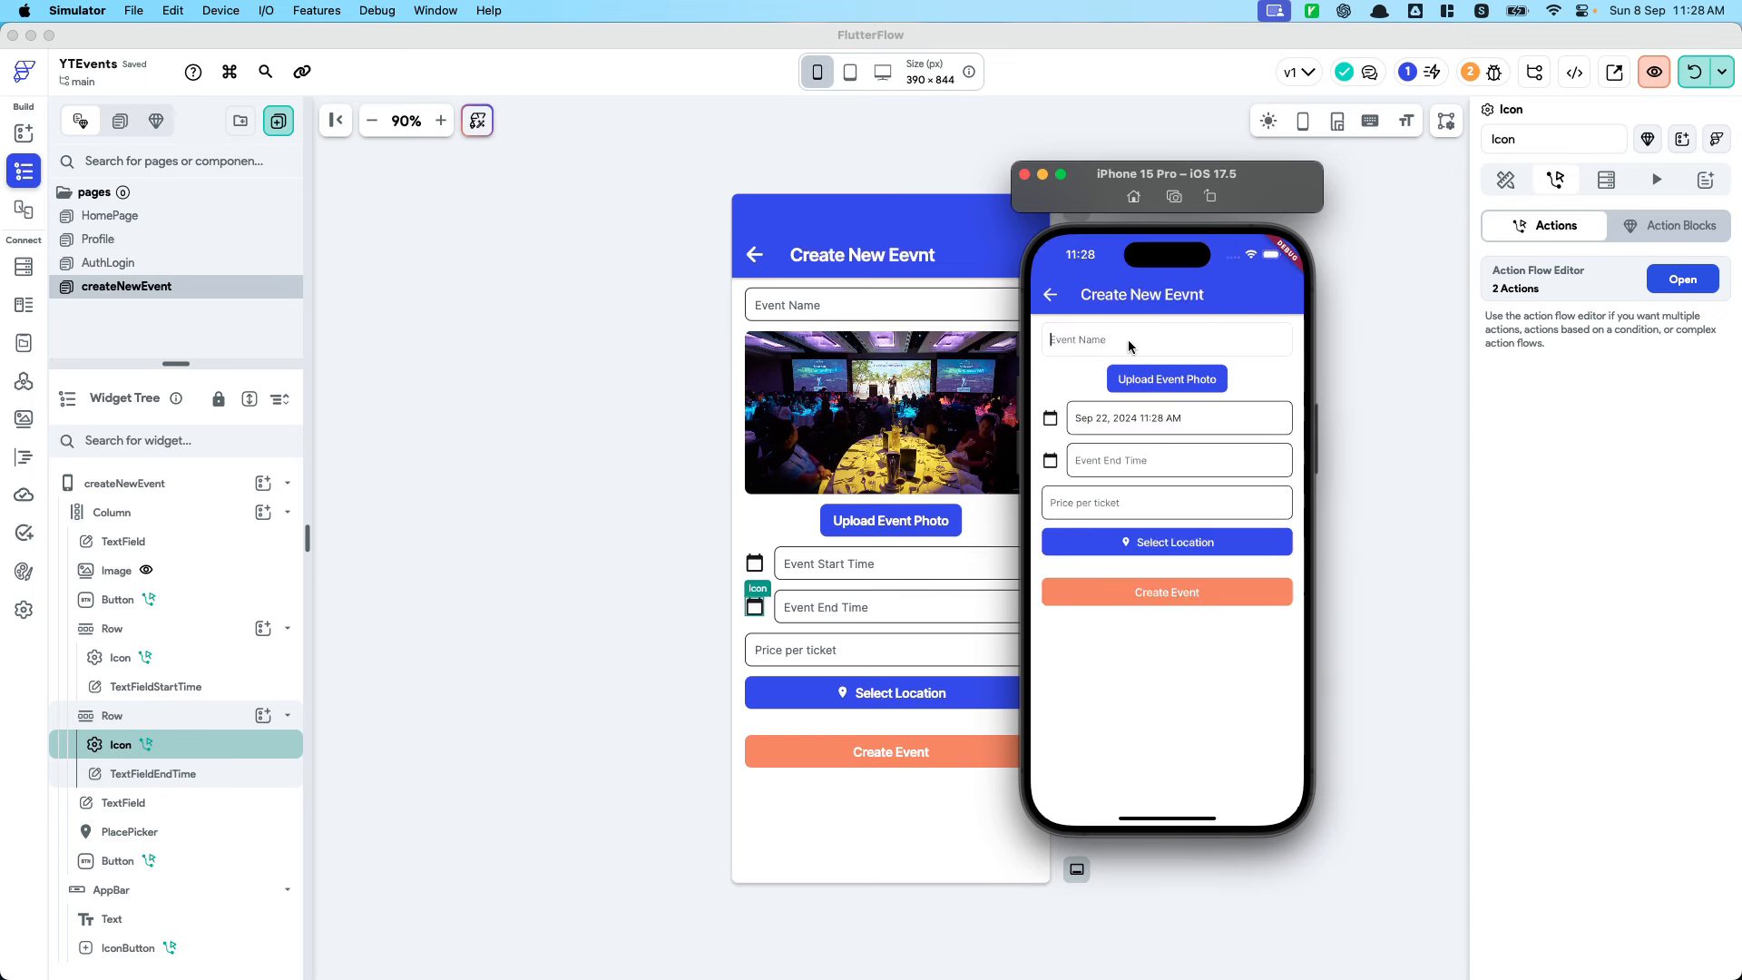
pyautogui.write('Test event 1')
pyautogui.click(1147, 387)
pyautogui.click(1214, 725)
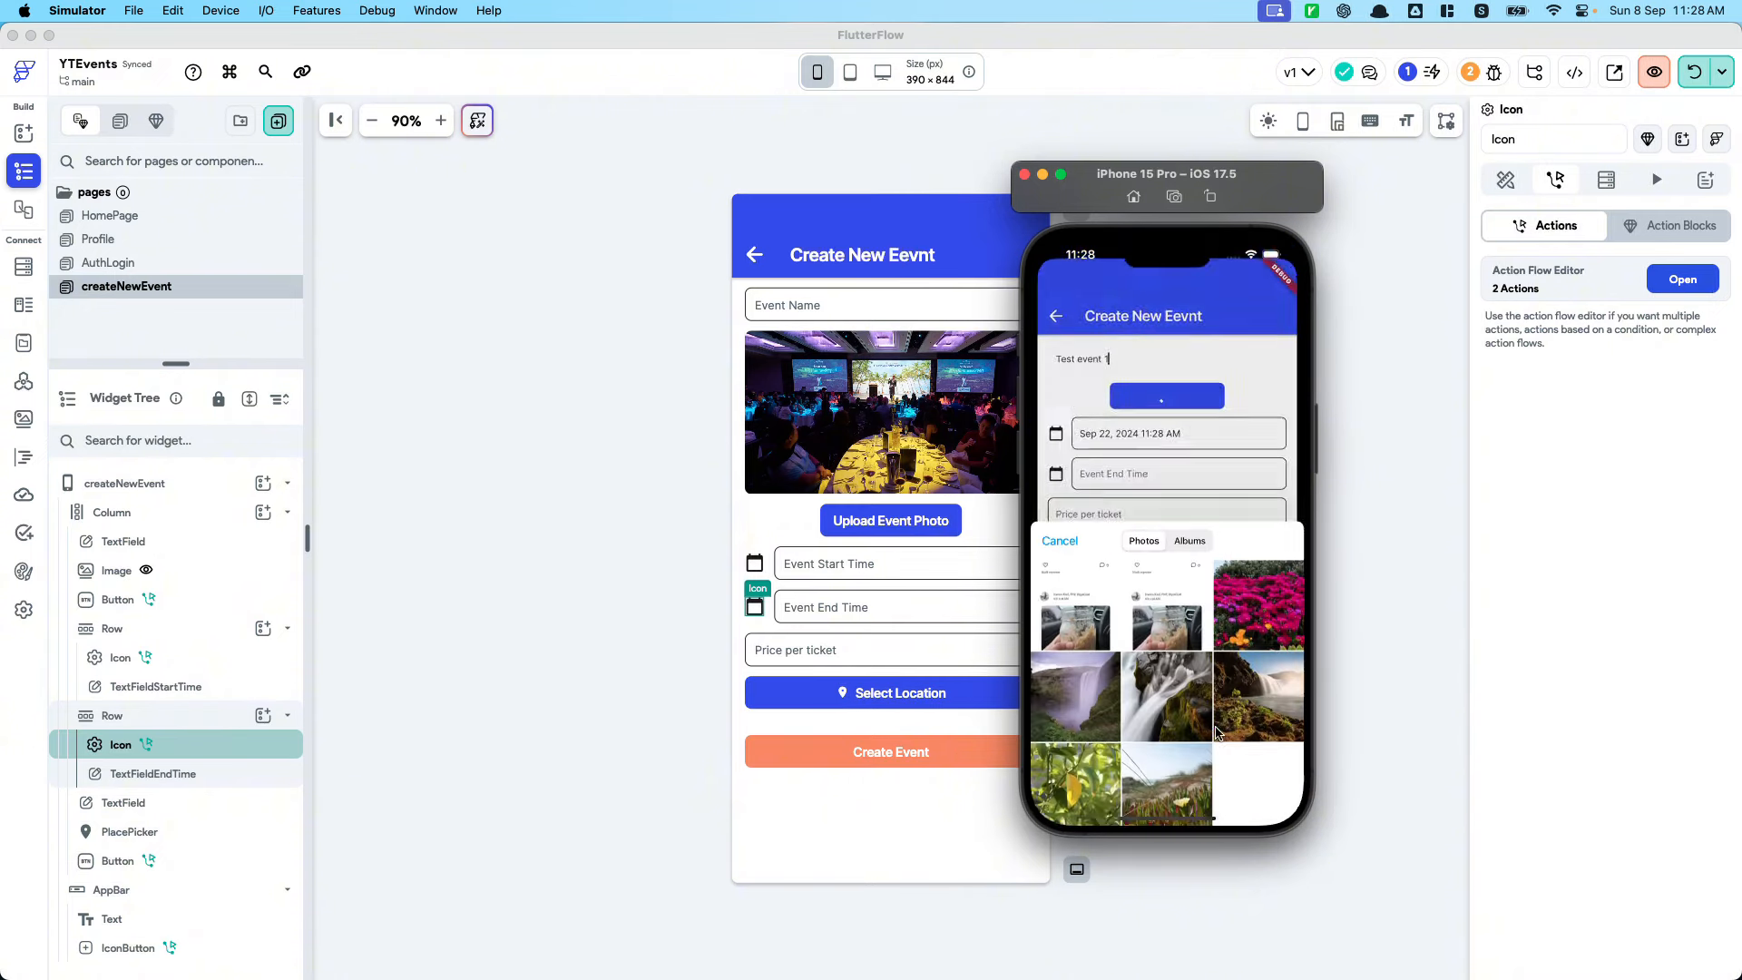
pyautogui.click(1086, 471)
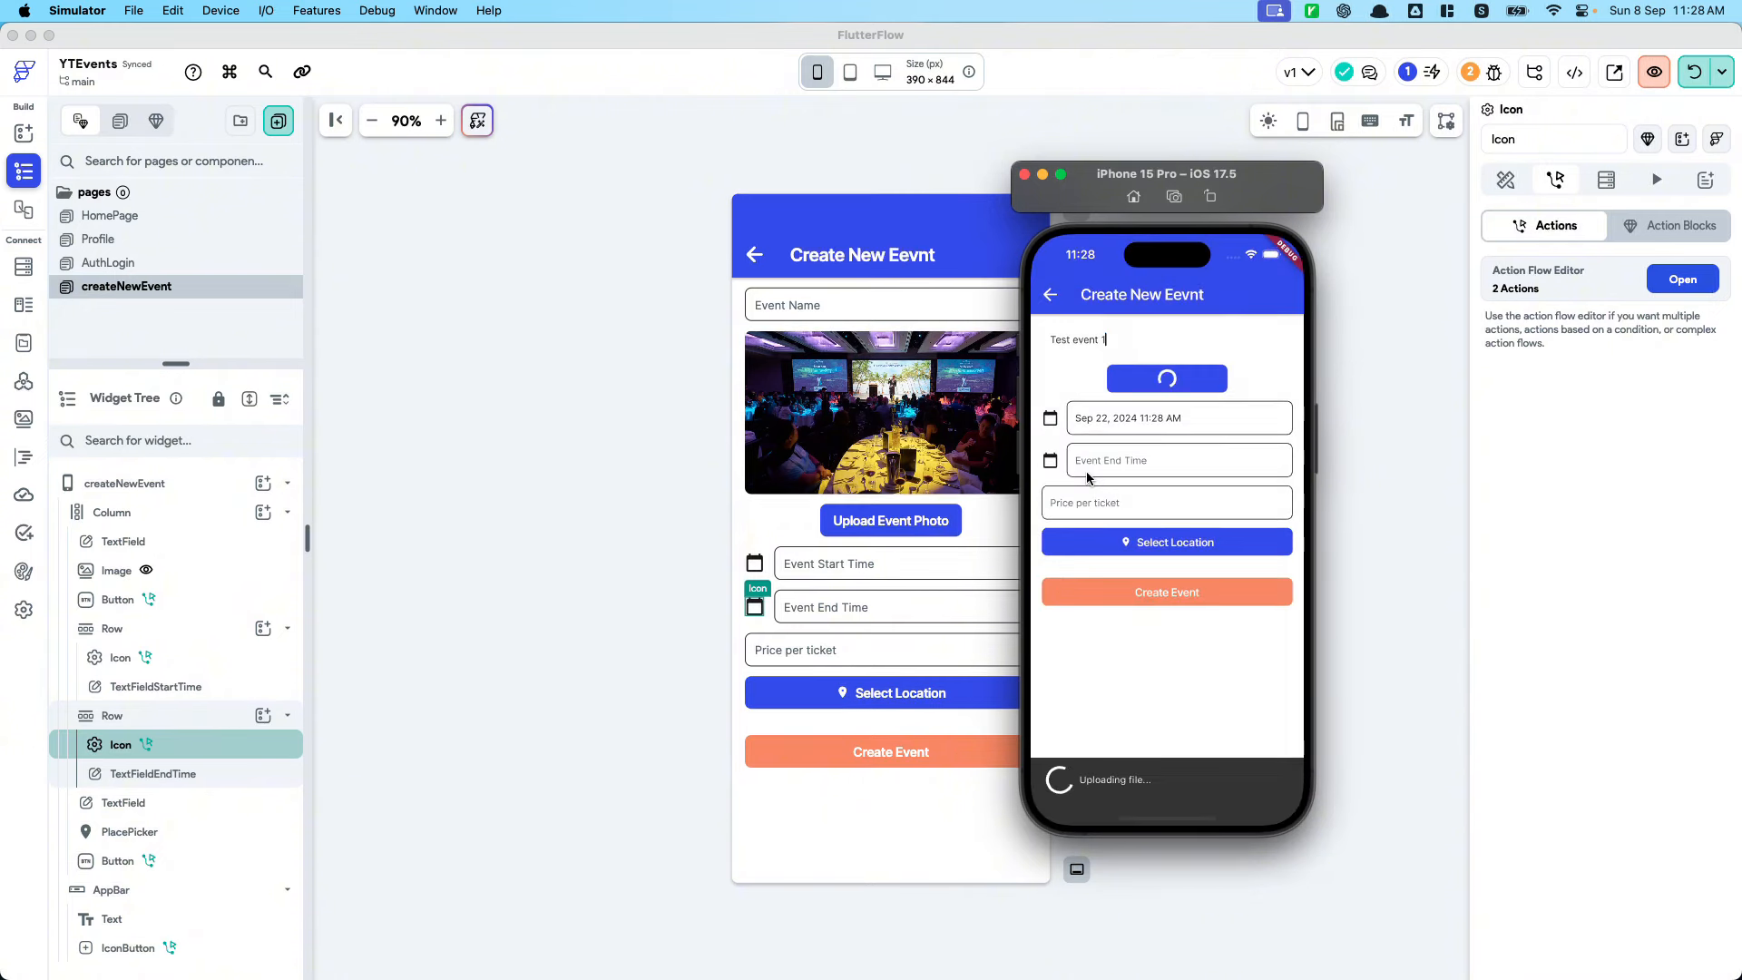
# Set the event end time to September 22, 2024, 2:28 AM
pyautogui.click(1051, 460)
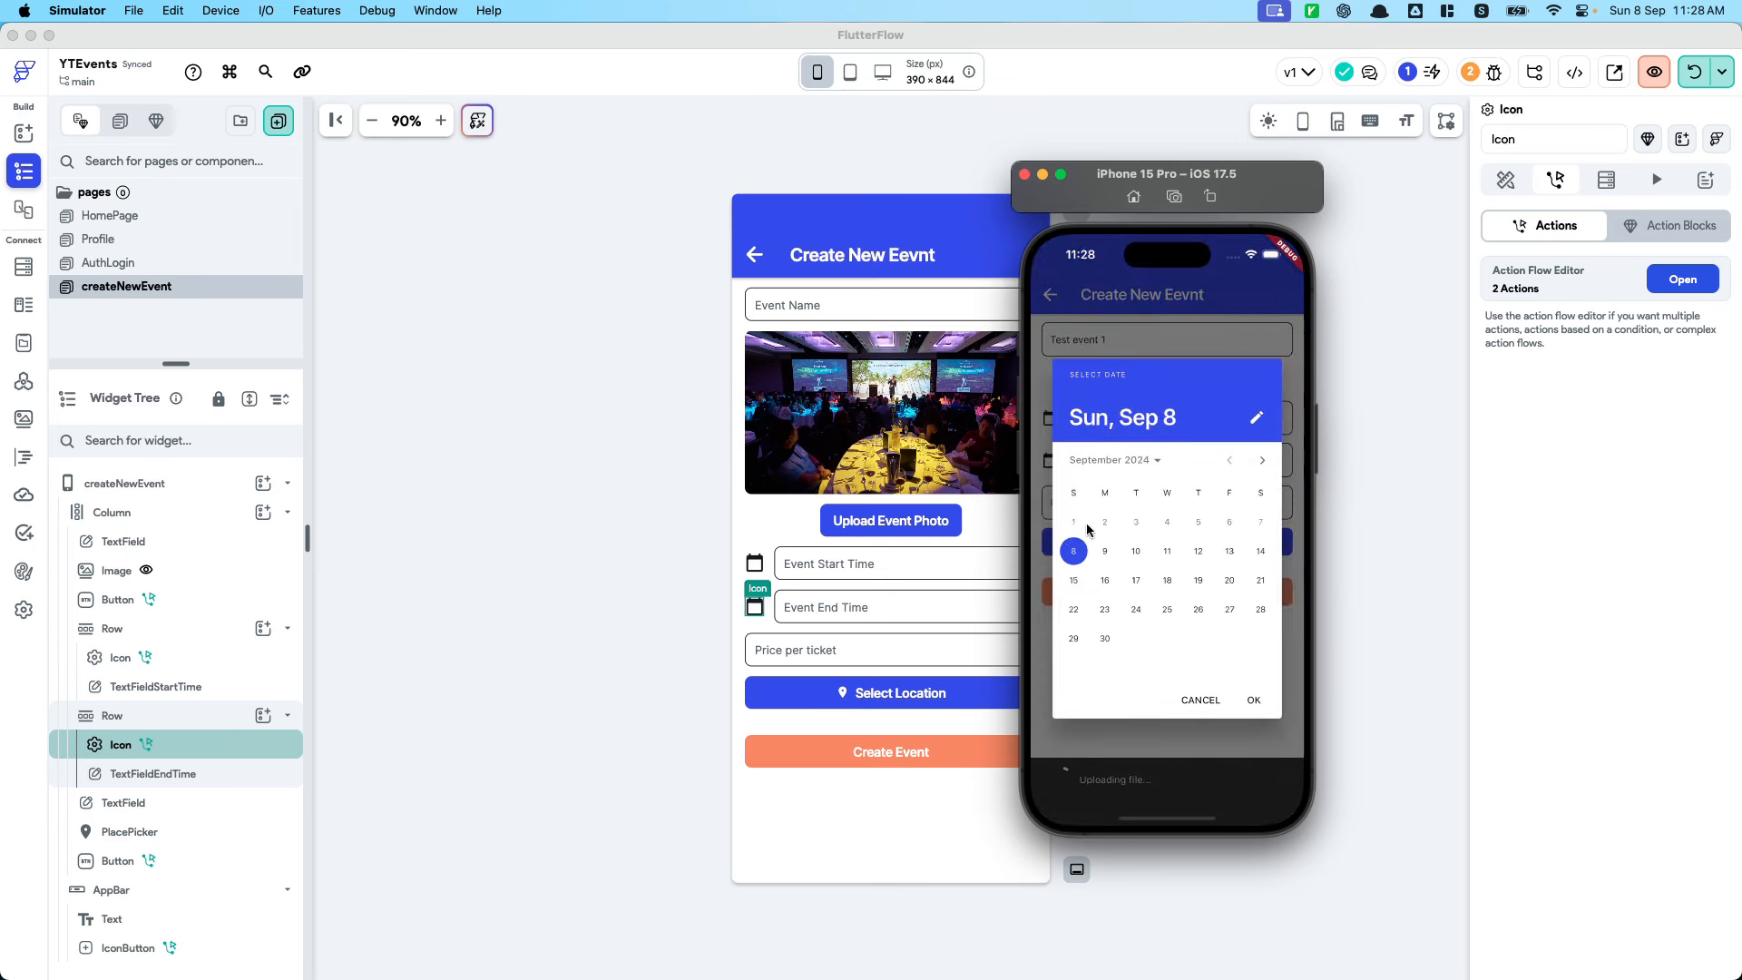
pyautogui.click(1073, 609)
pyautogui.click(1253, 699)
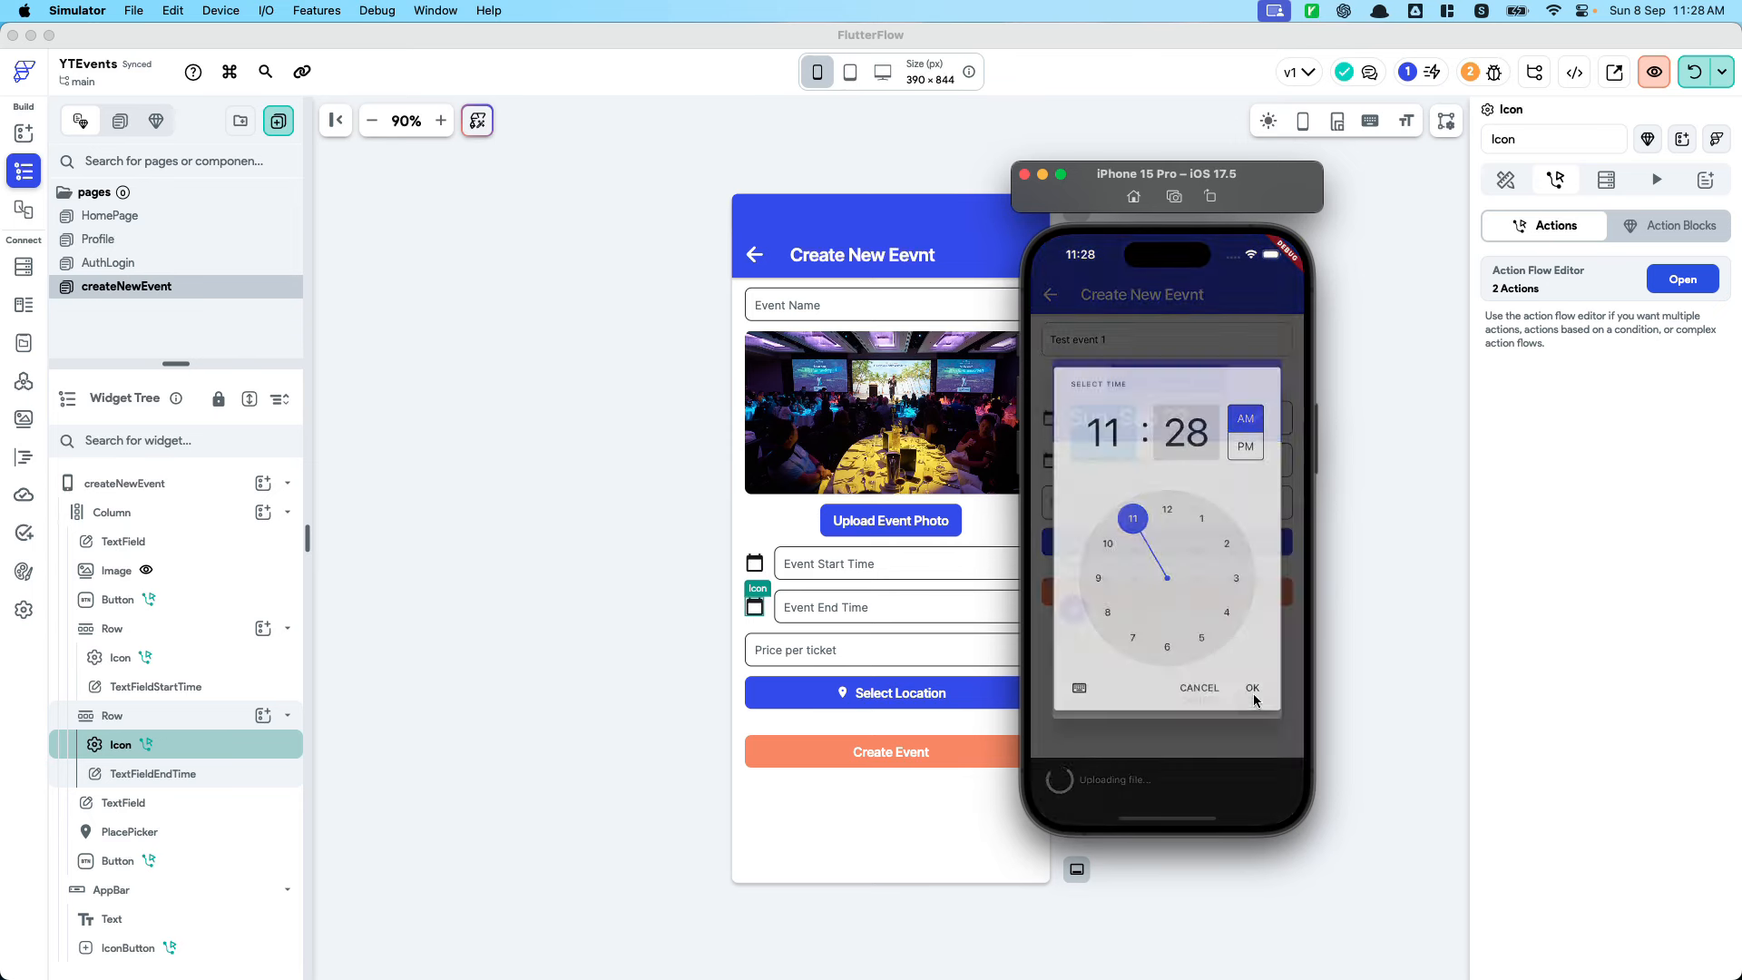
pyautogui.moveTo(1132, 509); pyautogui.dragTo(1226, 544)
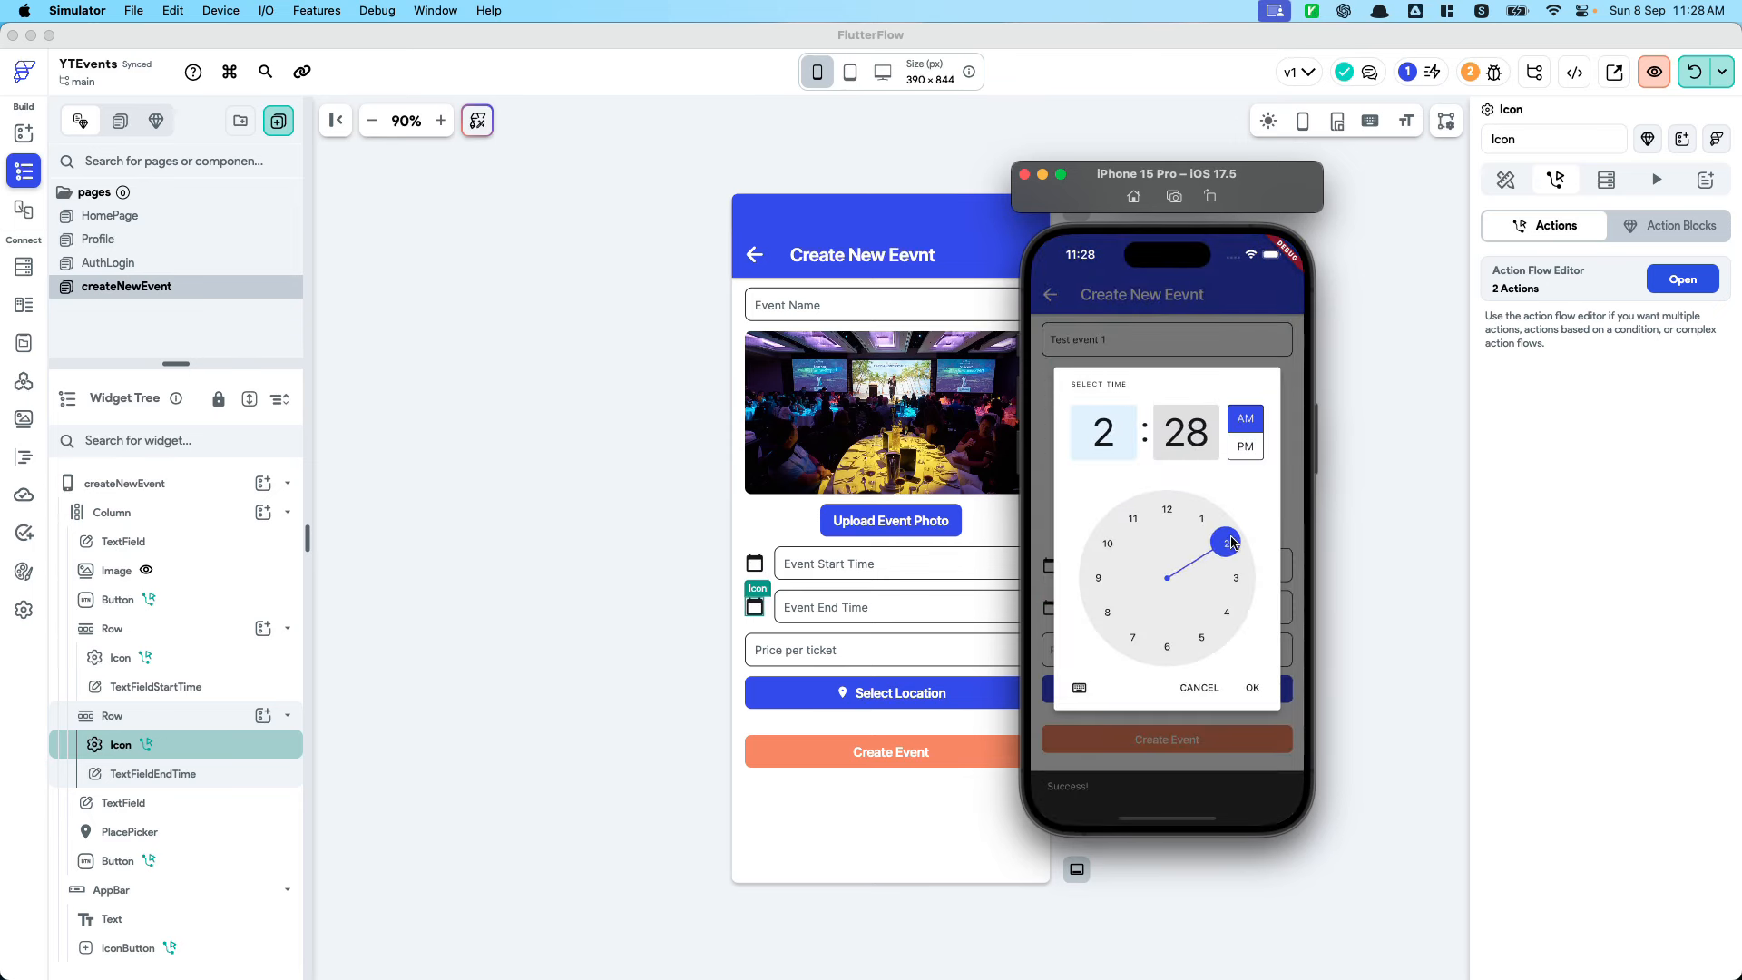
pyautogui.click(1252, 688)
# Set the event end time to September 22, 2024, 2:28 PM
pyautogui.click(1049, 608)
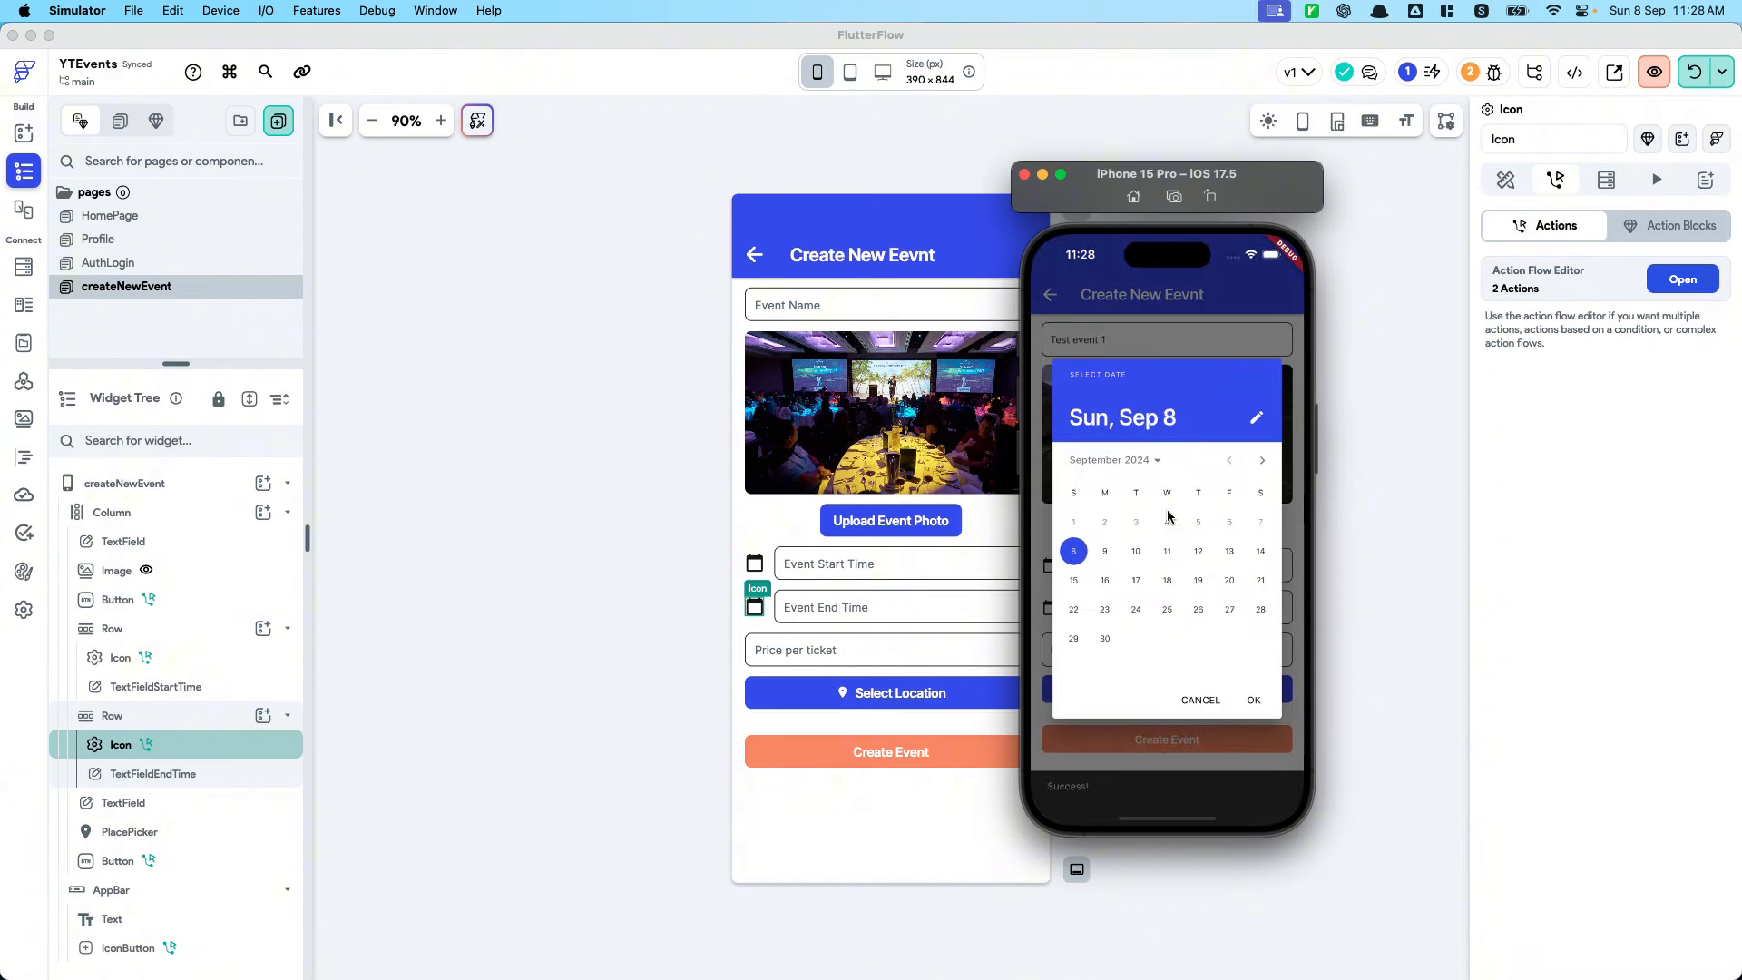
pyautogui.click(1073, 609)
pyautogui.click(1253, 700)
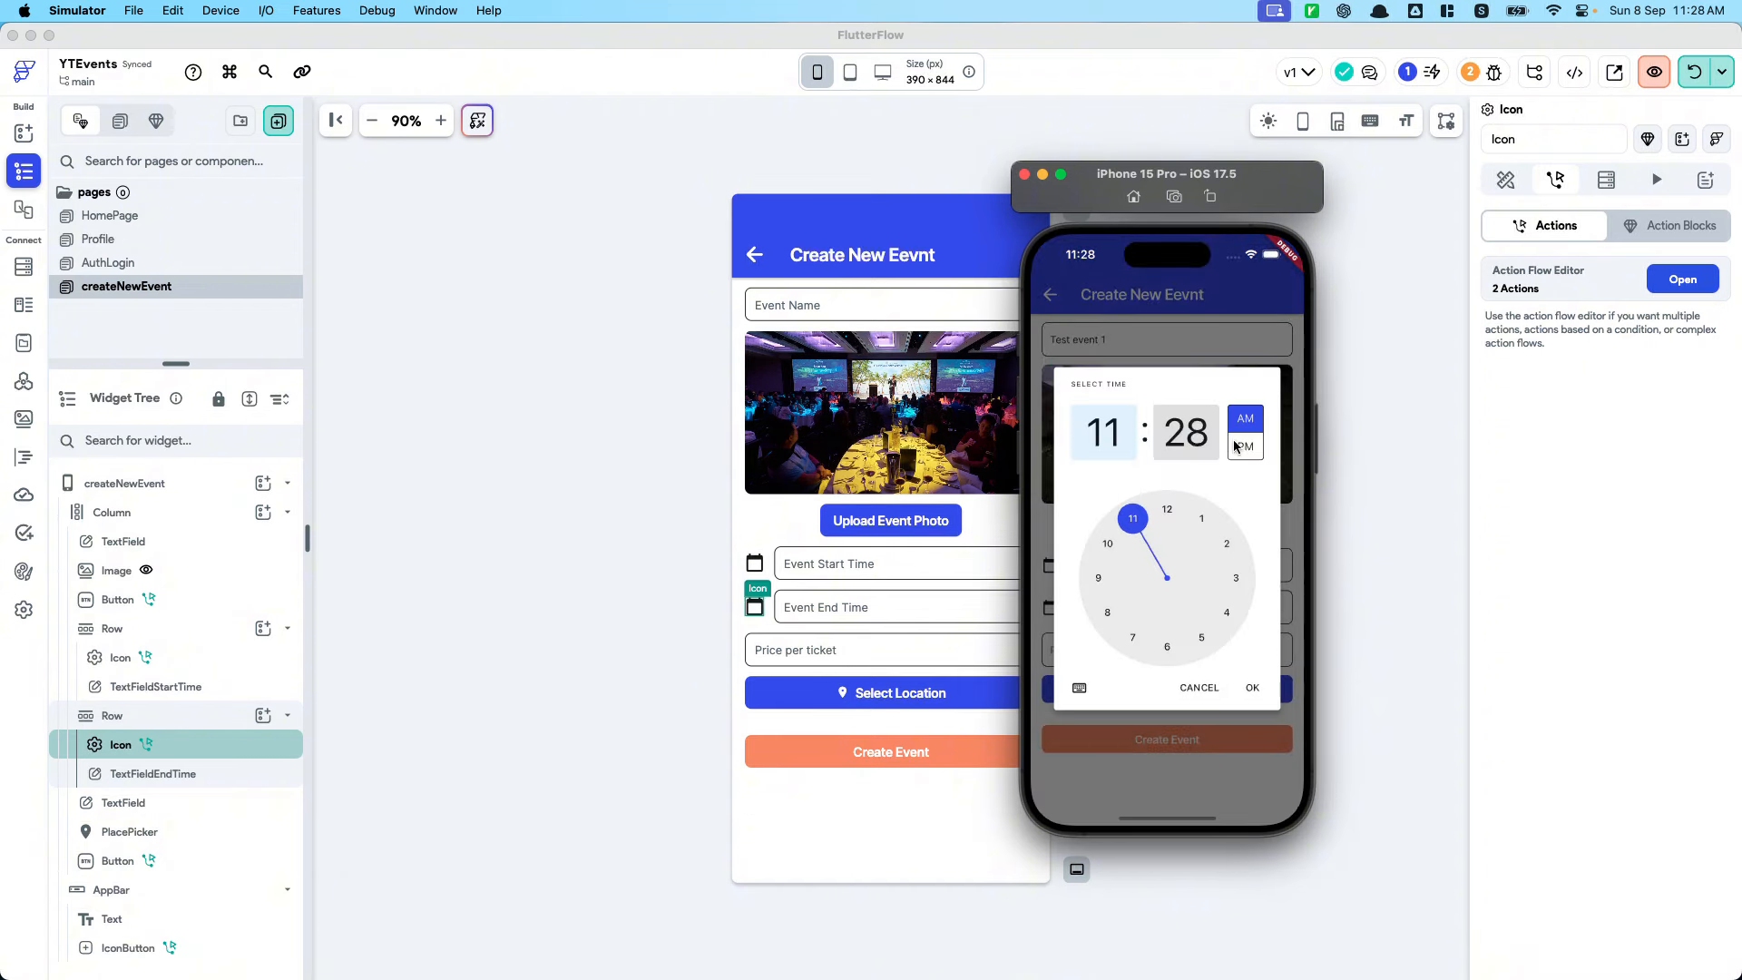
pyautogui.click(1245, 446)
pyautogui.moveTo(1148, 530); pyautogui.dragTo(1224, 546)
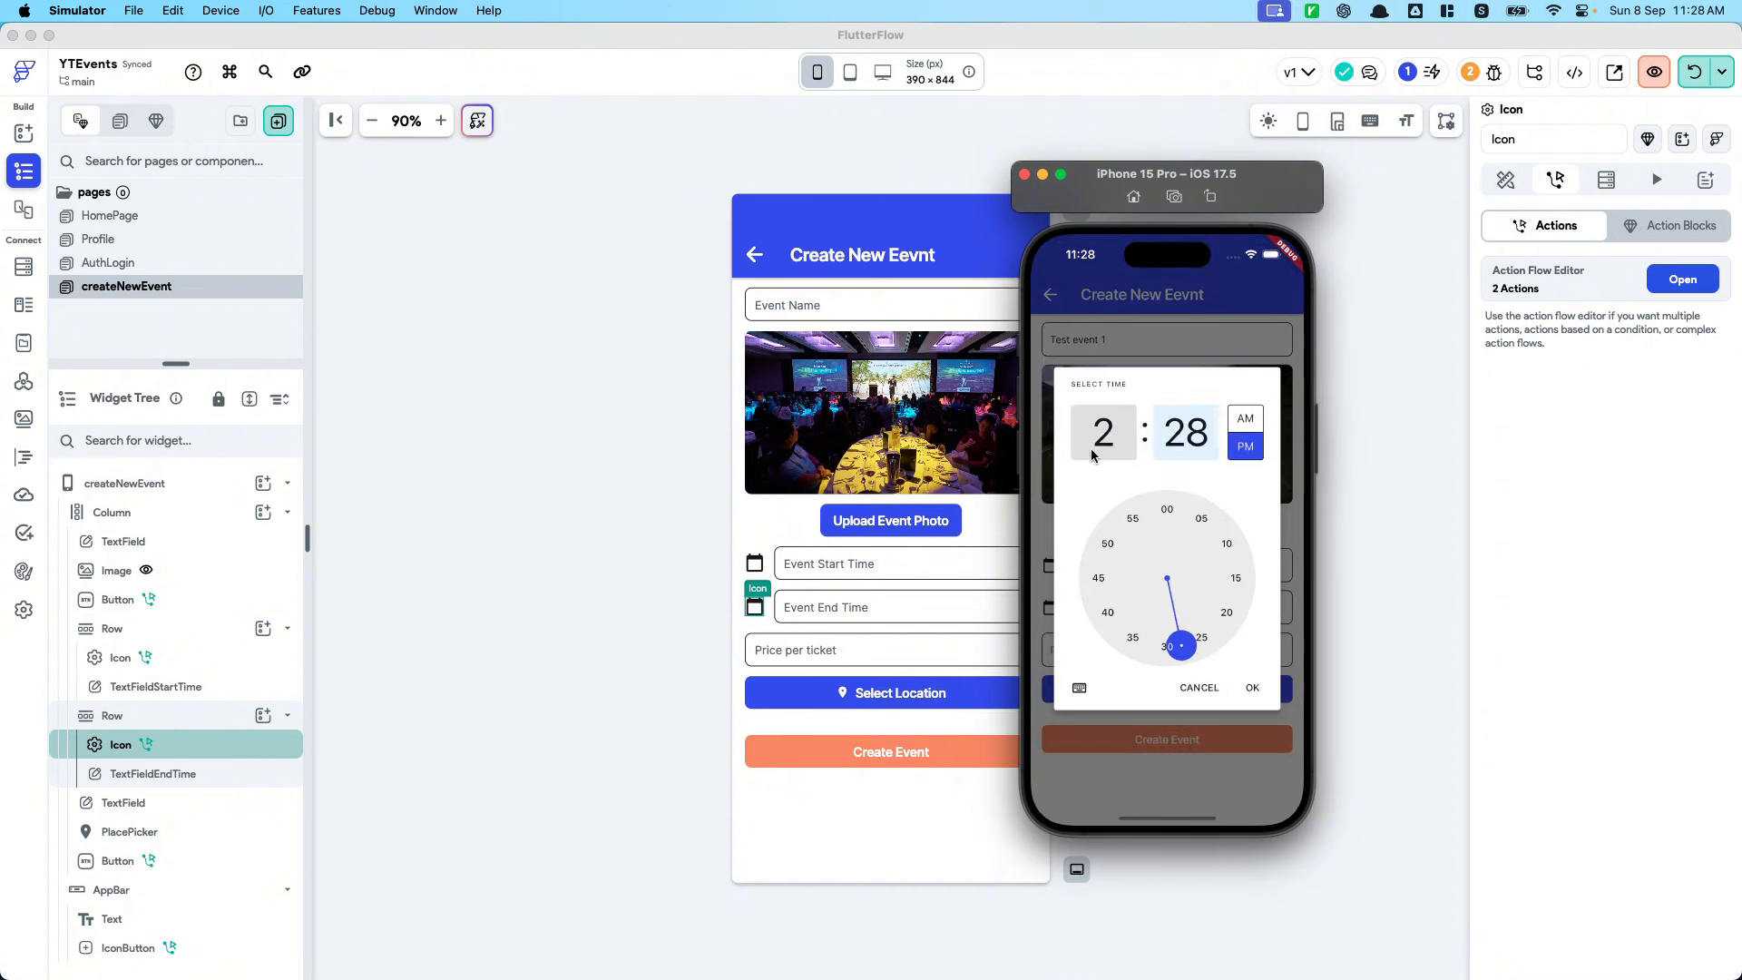
pyautogui.click(1245, 686)
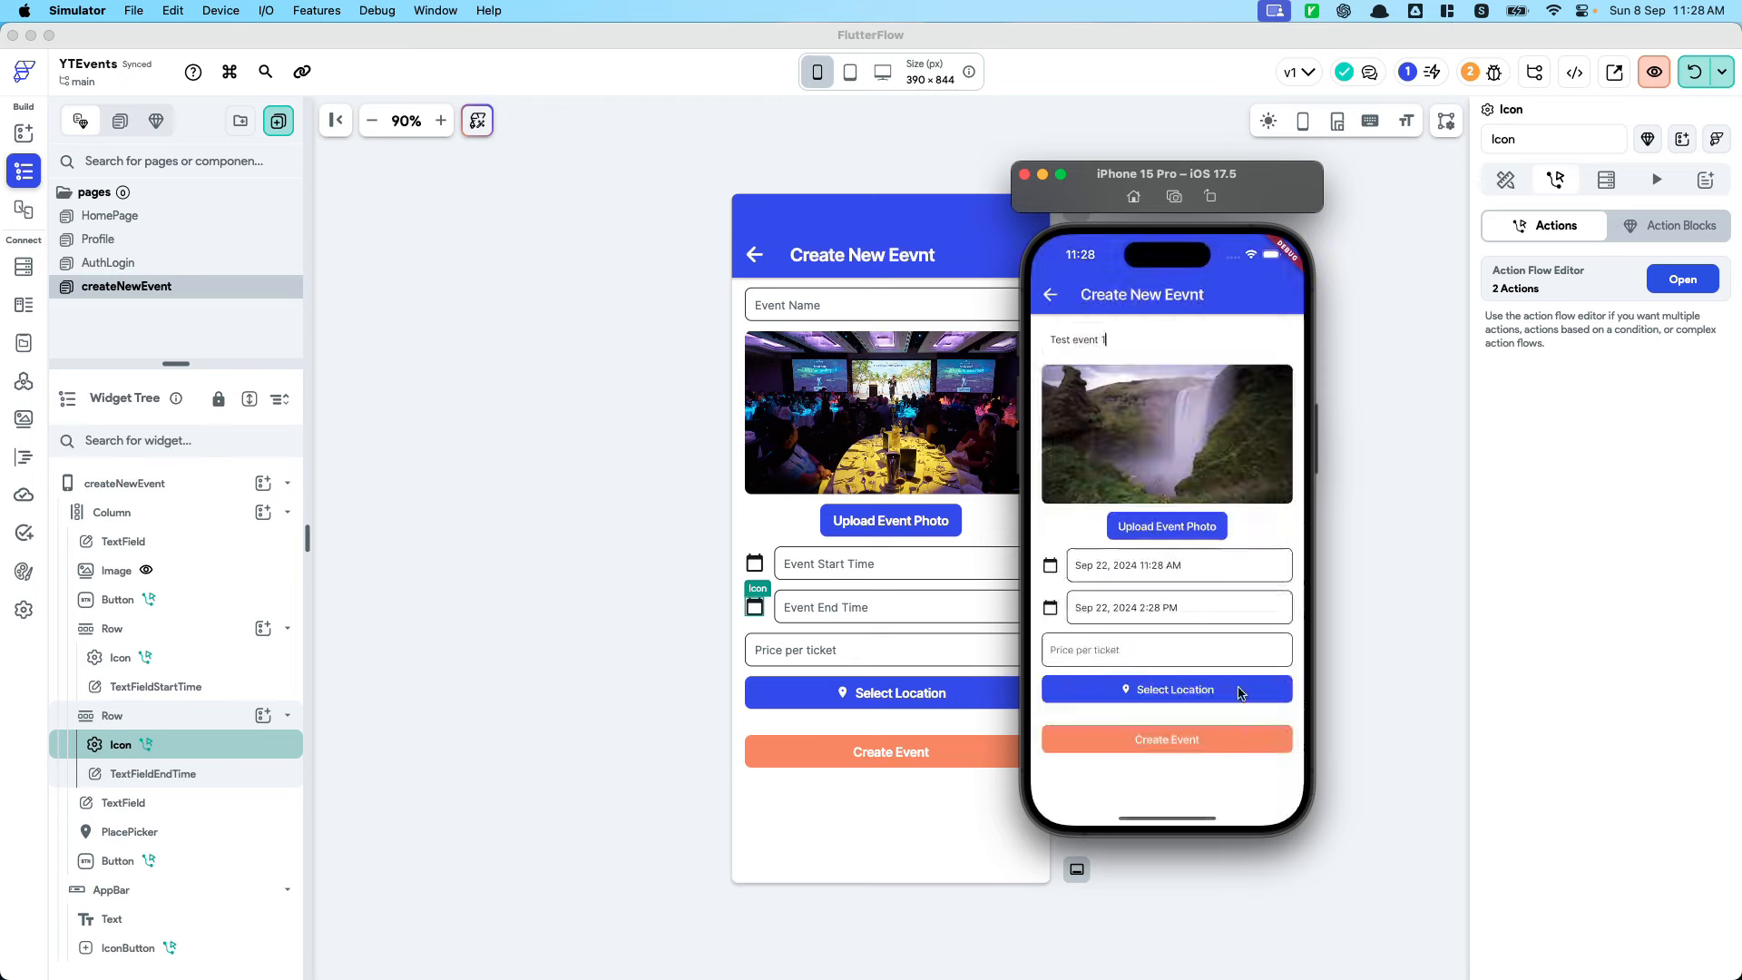
# Enter 10.99 as the price per ticket and search for and select the venue's Sydney street address as the location
pyautogui.click(1143, 654)
pyautogui.write('10.99')
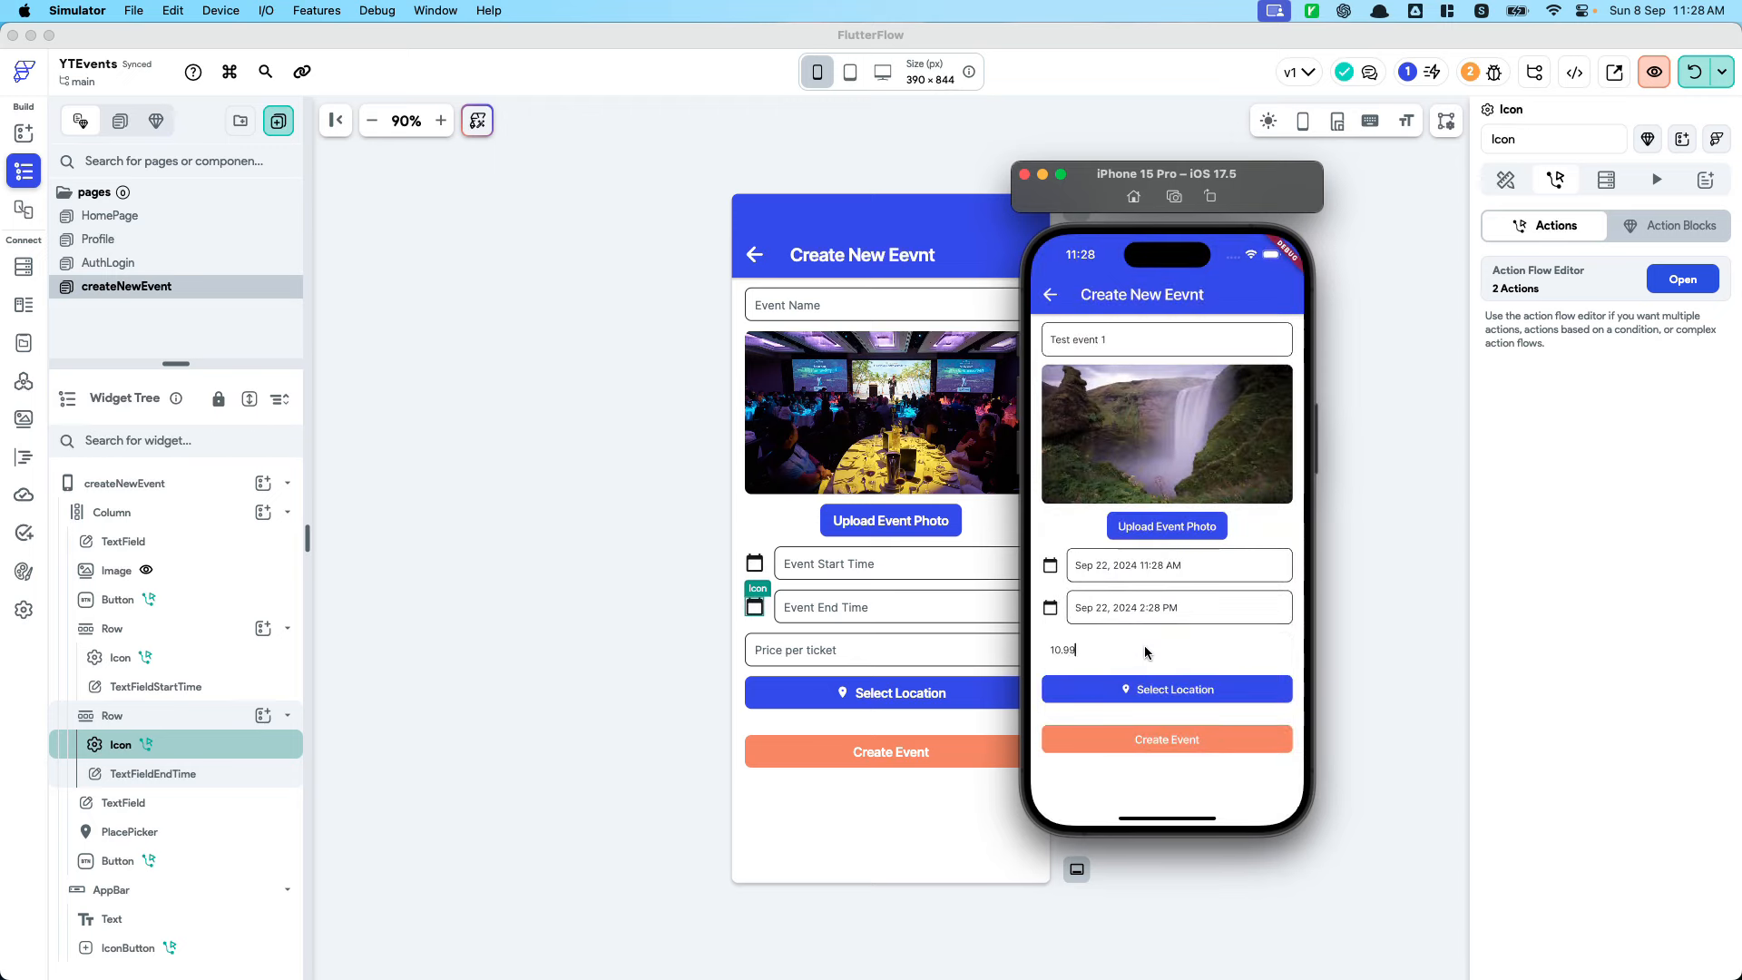
pyautogui.click(1189, 683)
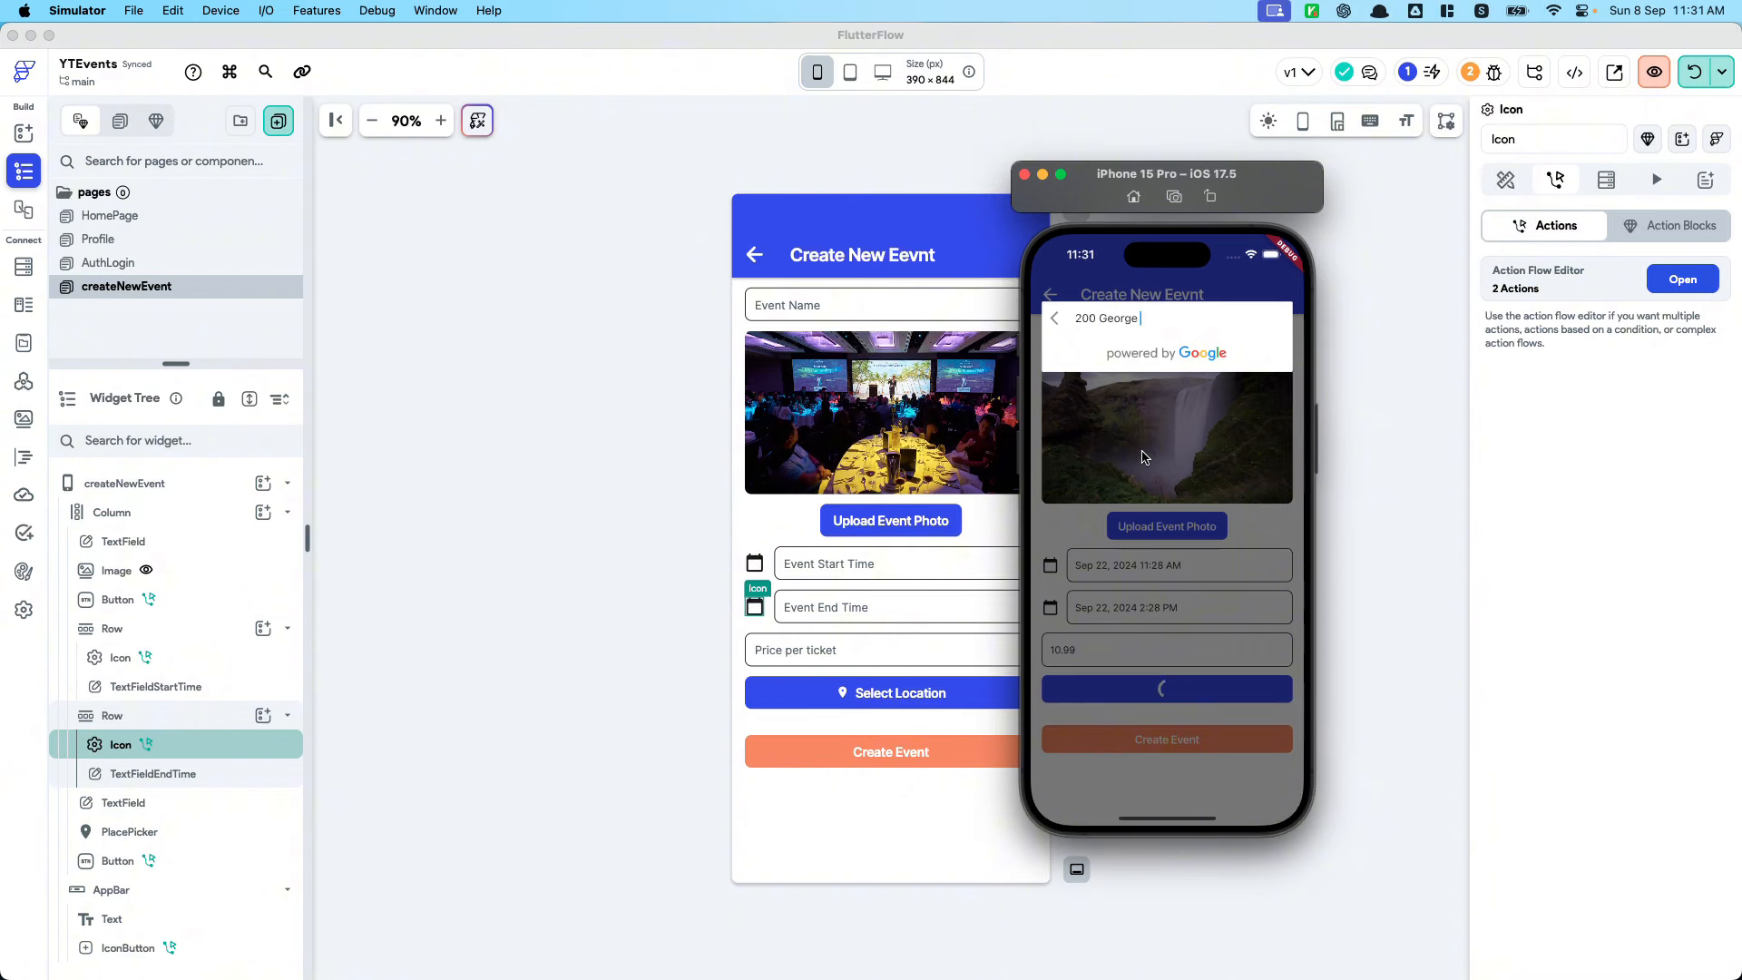
pyautogui.write('200 George st Syndy')
pyautogui.press('BackSpace')
pyautogui.press('BackSpace')
pyautogui.press('BackSpace')
pyautogui.press('BackSpace')
pyautogui.write('yndySydney')
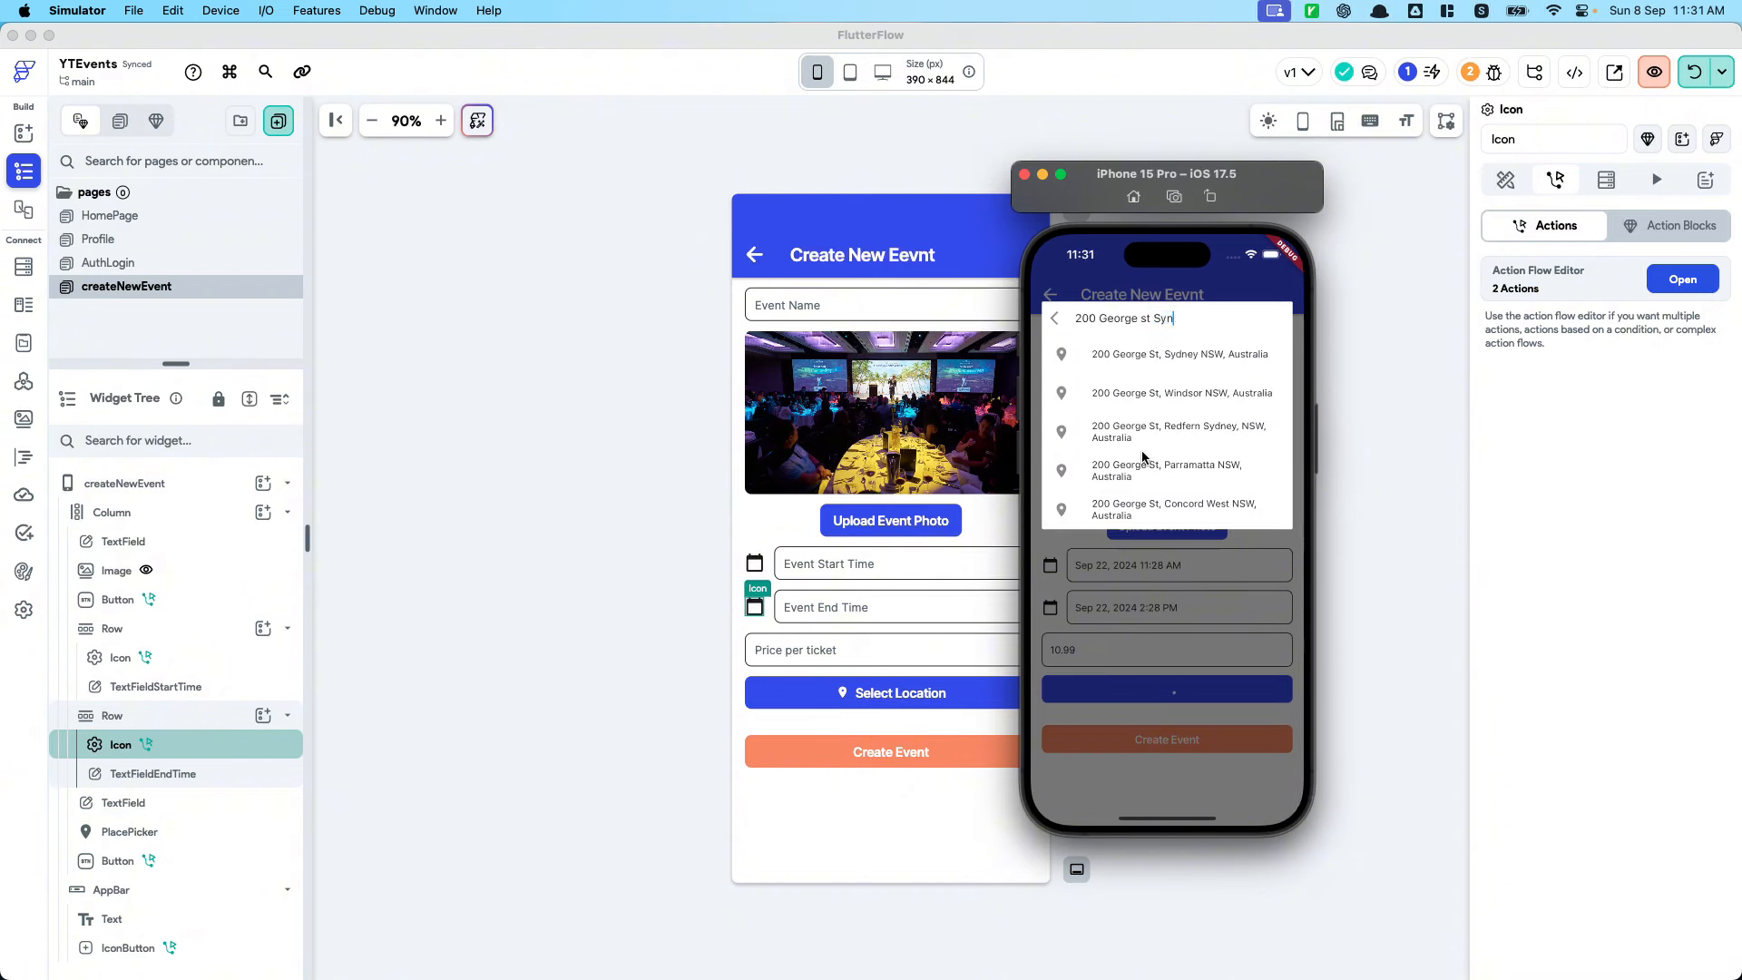
pyautogui.click(1182, 360)
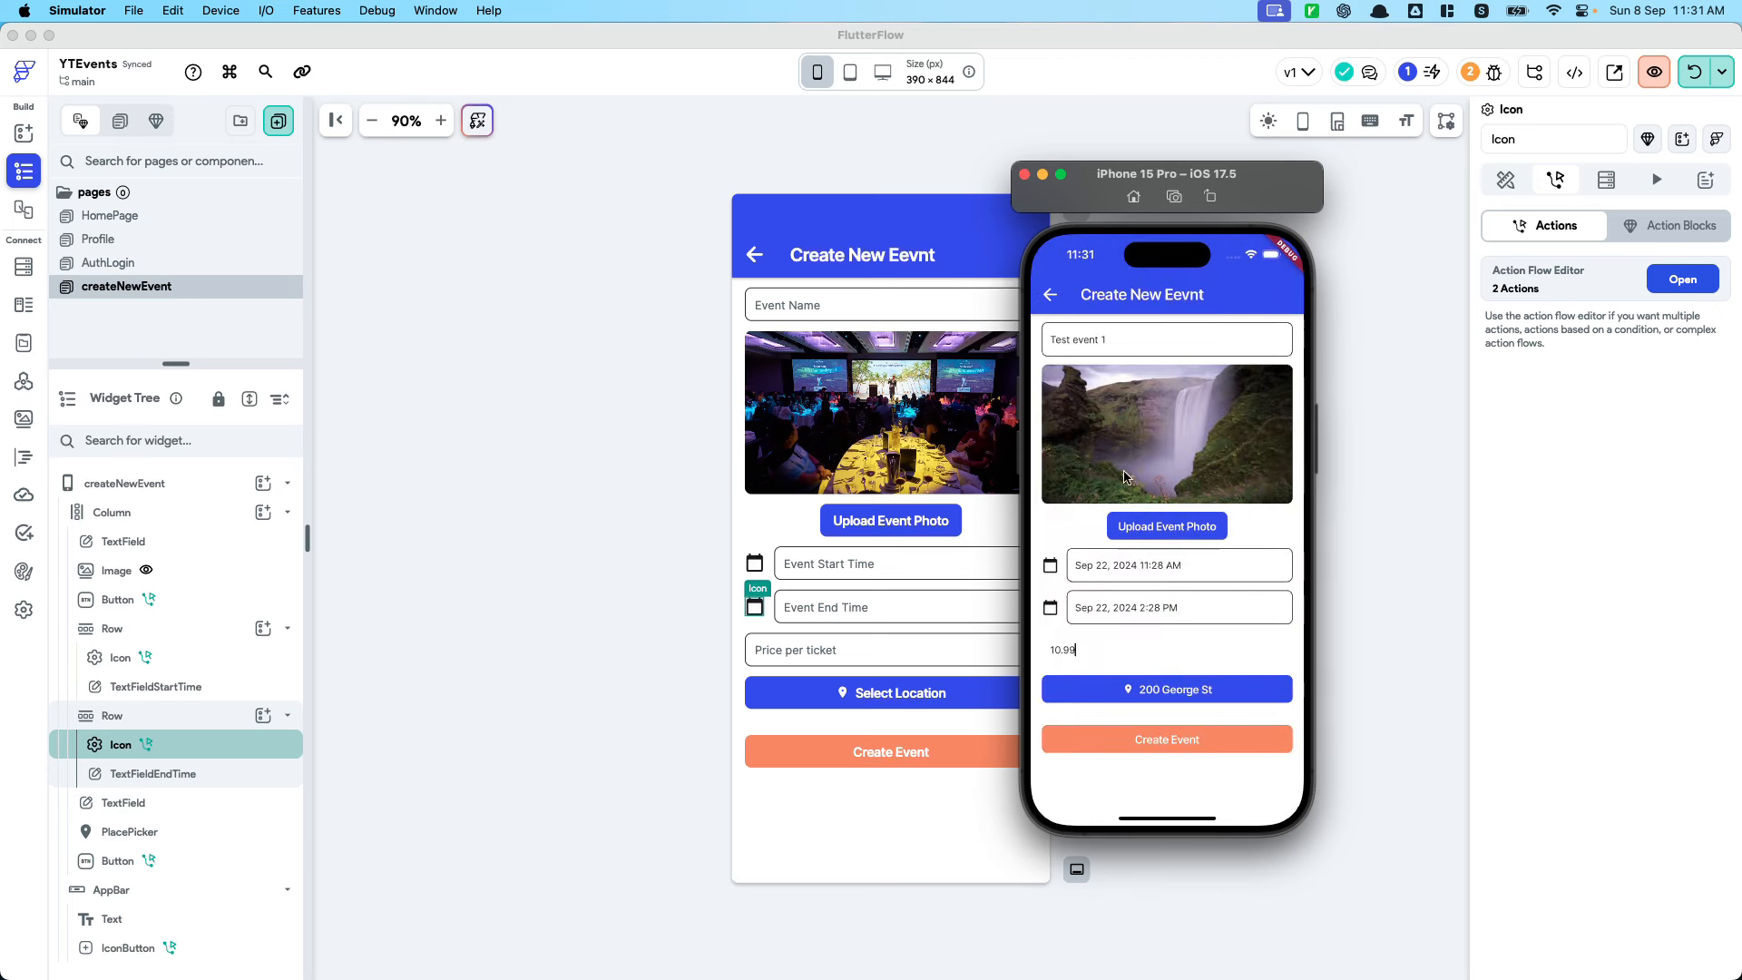
# Create the event and, in Chrome, review its document's fields in the Firestore events collection
pyautogui.click(1151, 738)
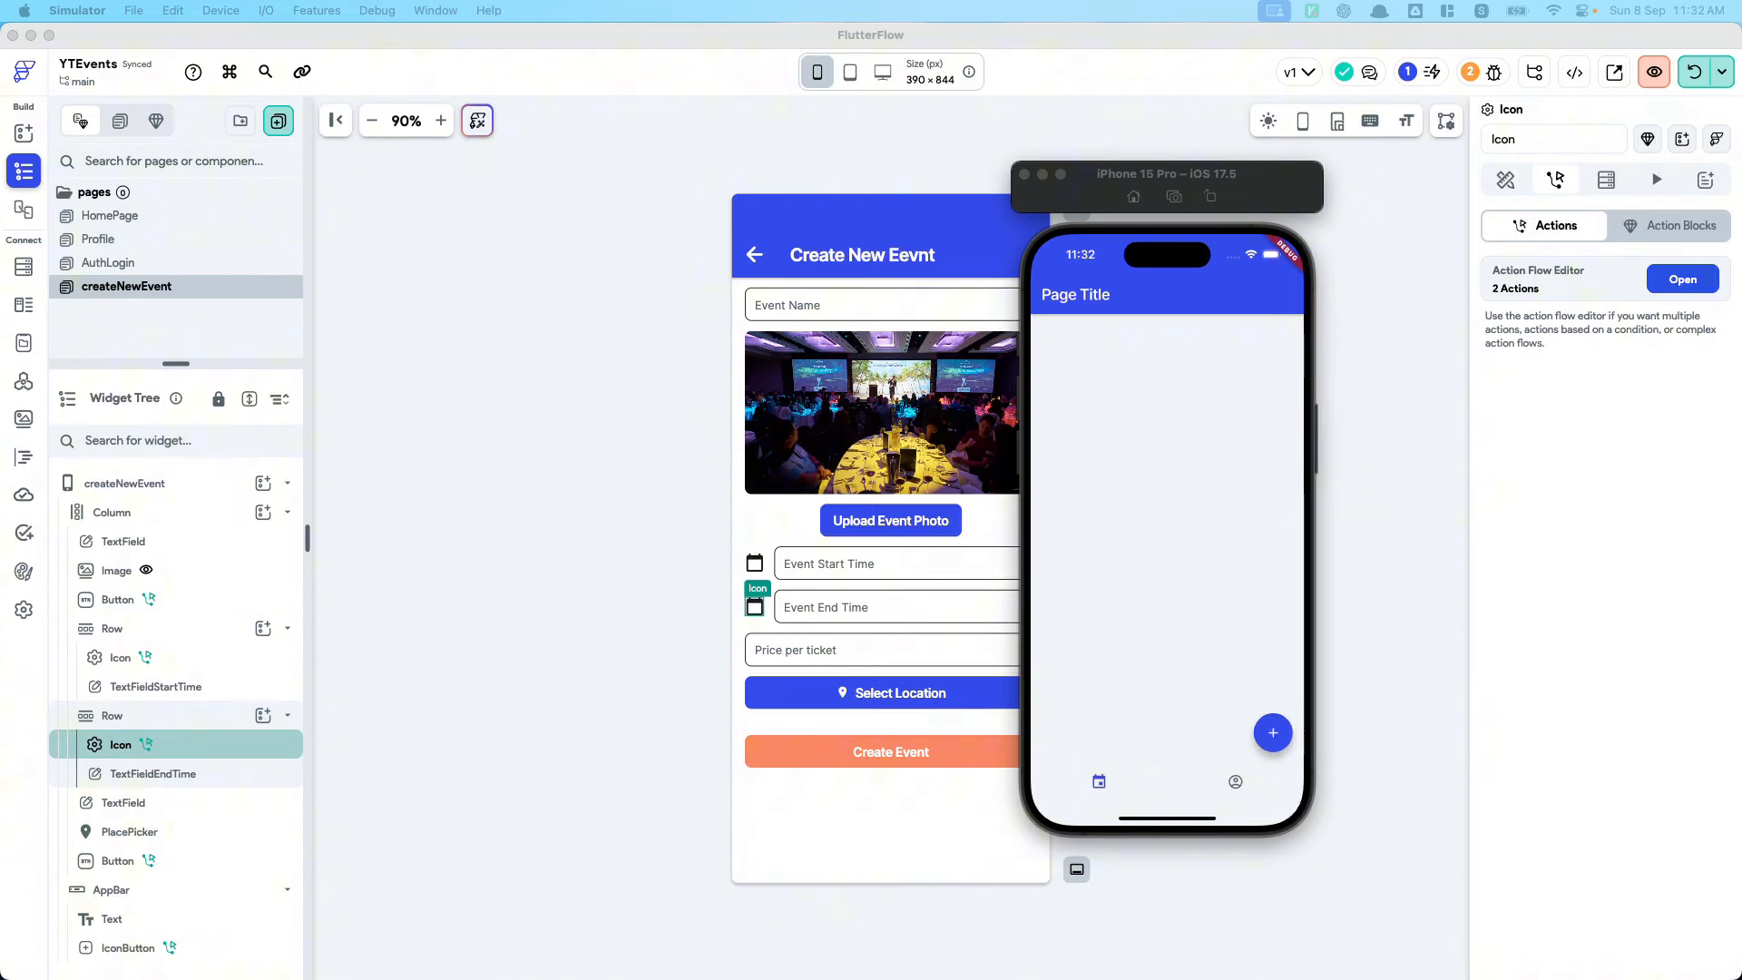
pyautogui.press('super+Tab')
pyautogui.doubleClick(1014, 37)
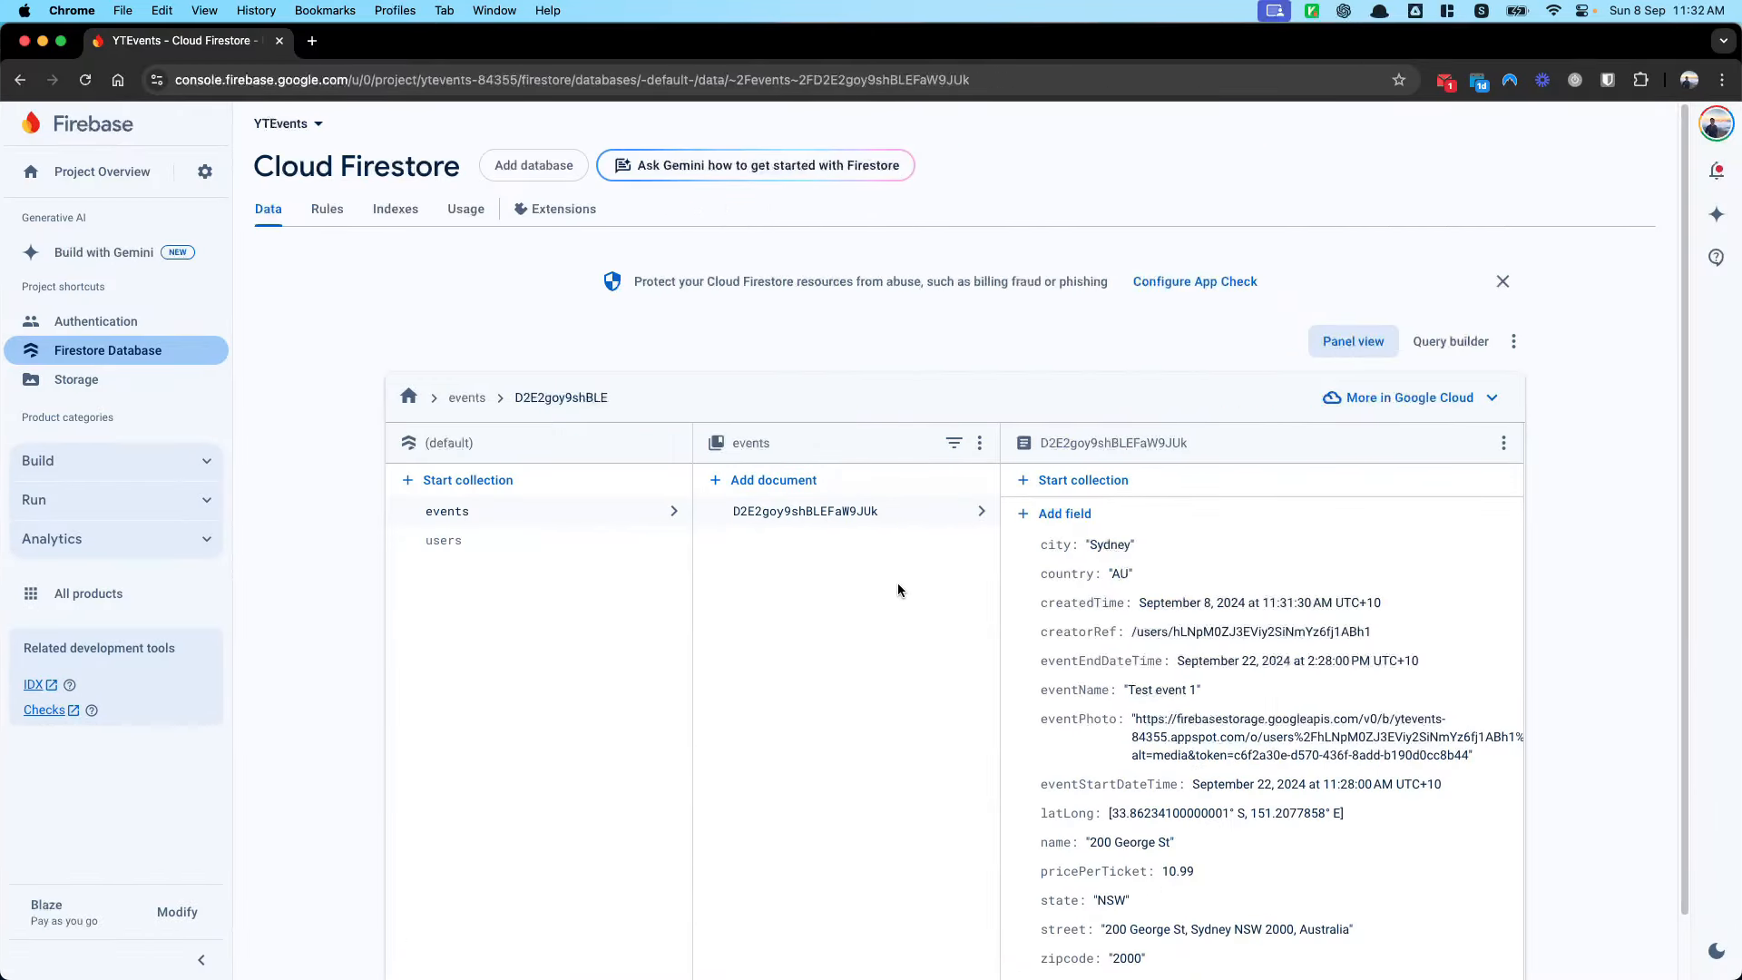
pyautogui.scroll(-1, 1187, 589)
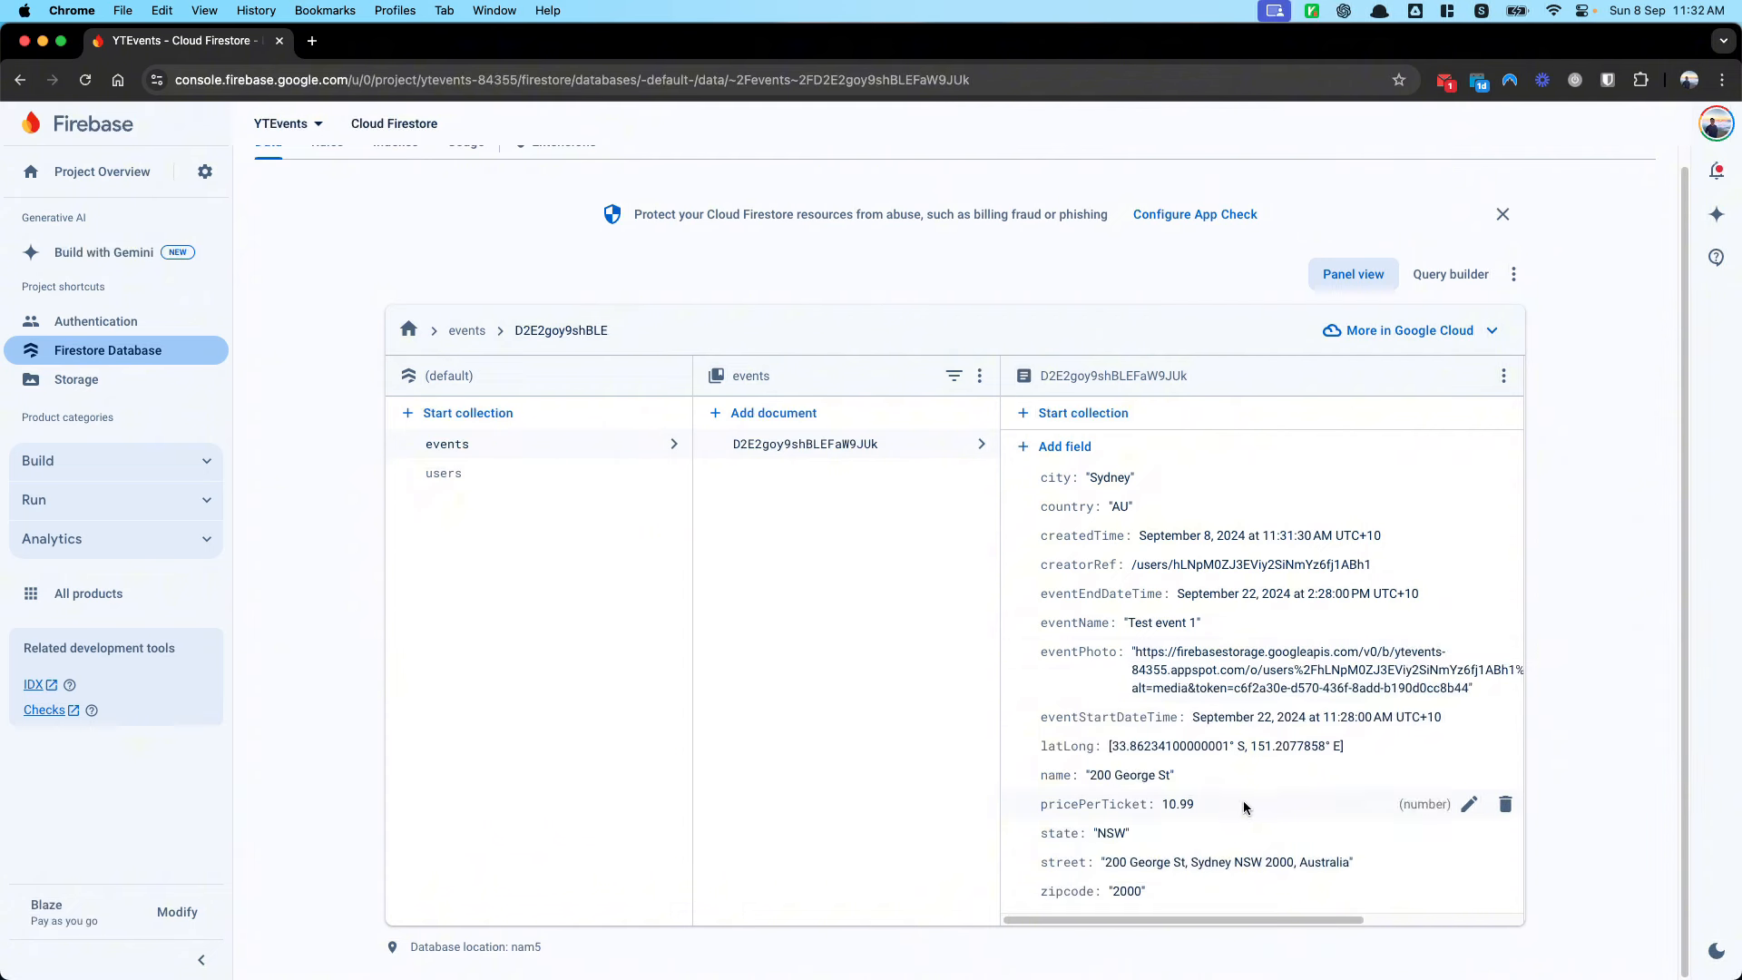
# Inspect the eventPhoto field's value in the Firestore event document and cancel without changing it
pyautogui.click(1468, 652)
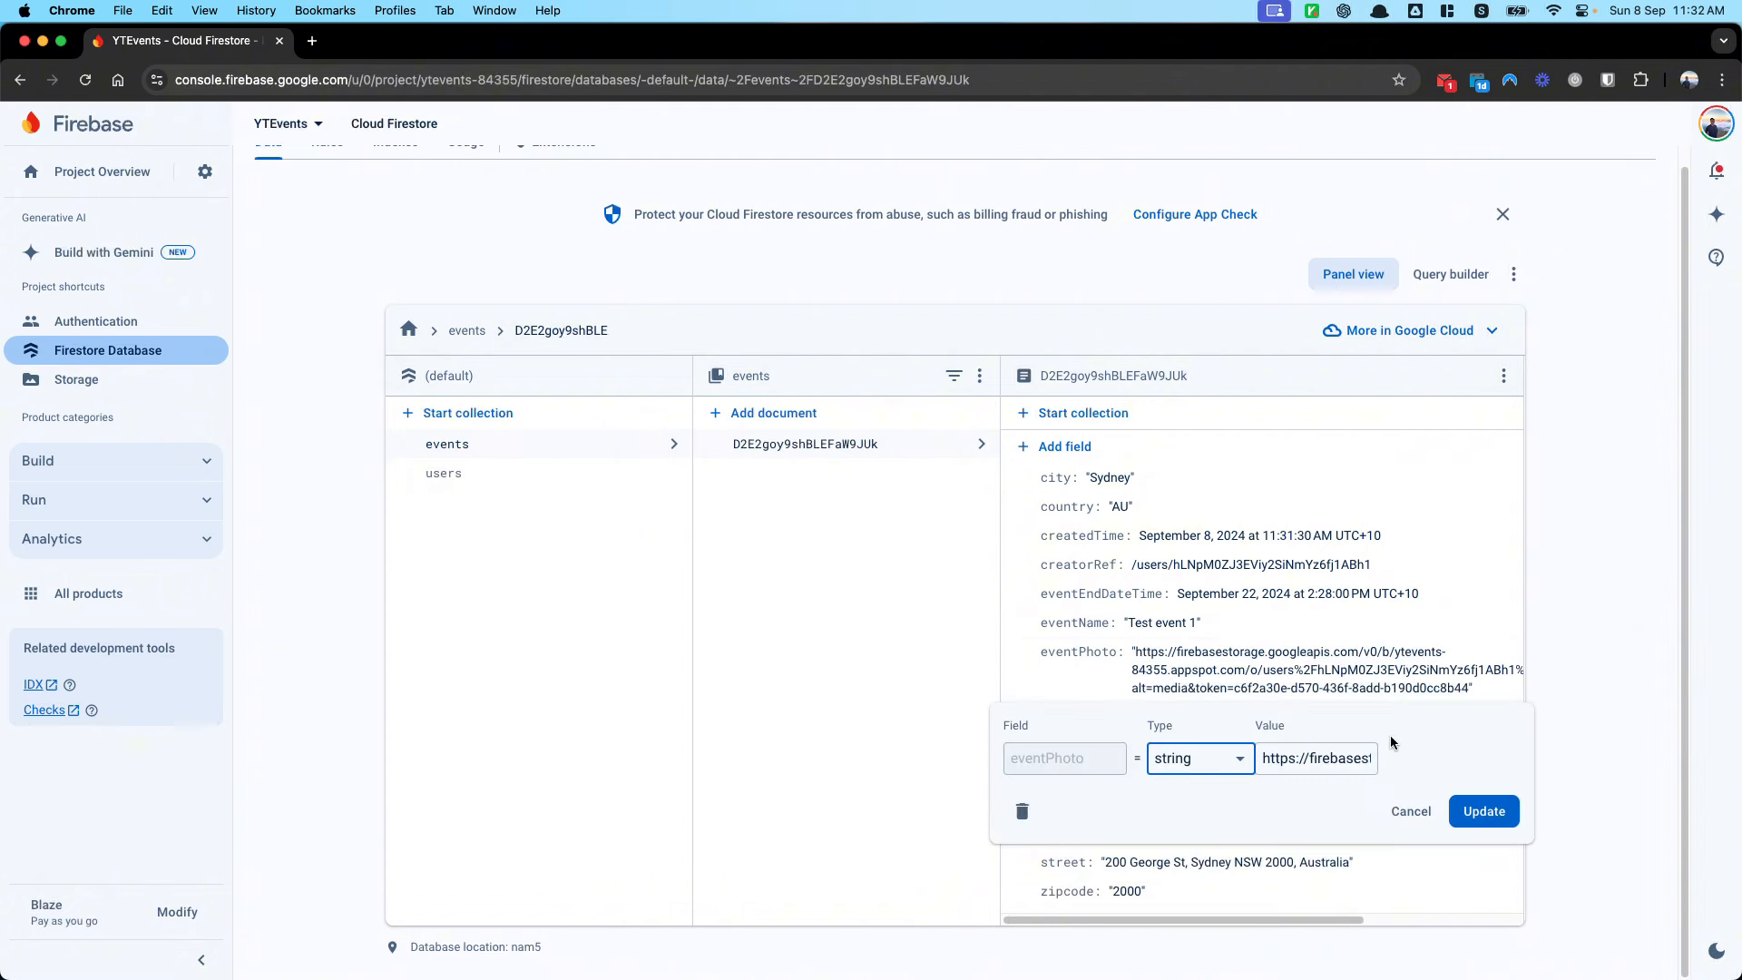
pyautogui.click(1410, 811)
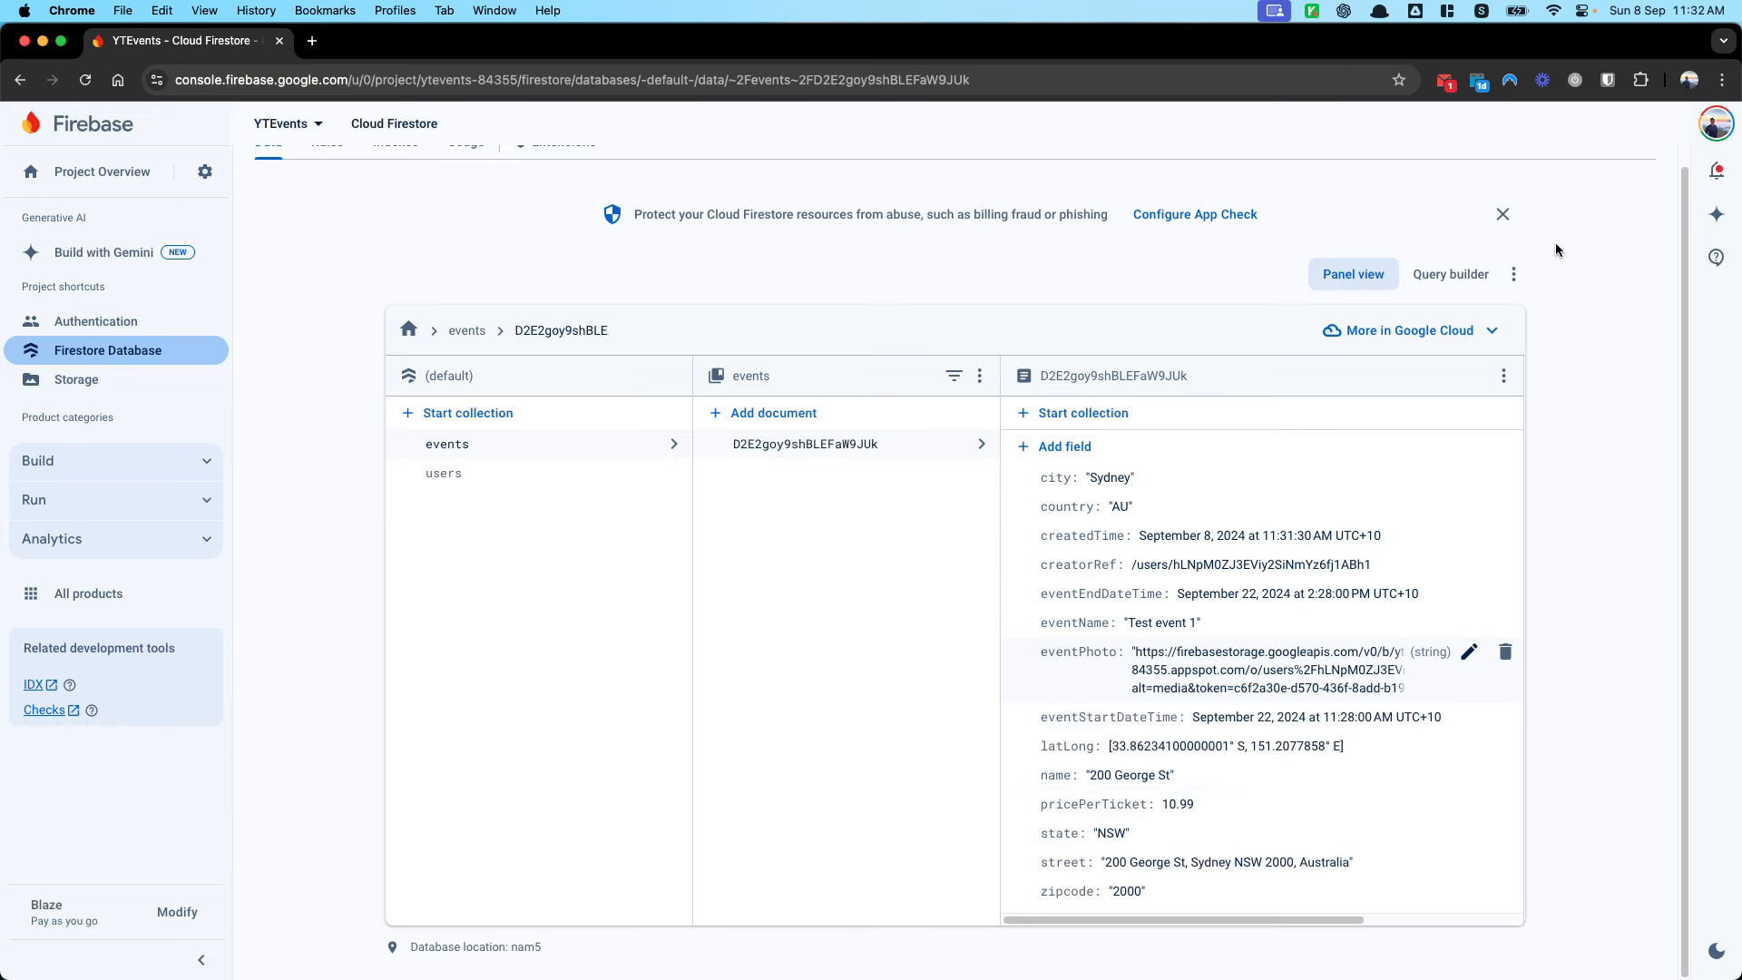
# Switch to FlutterFlow and add a Container inside the HomePage's Column
pyautogui.press('super+Tab')
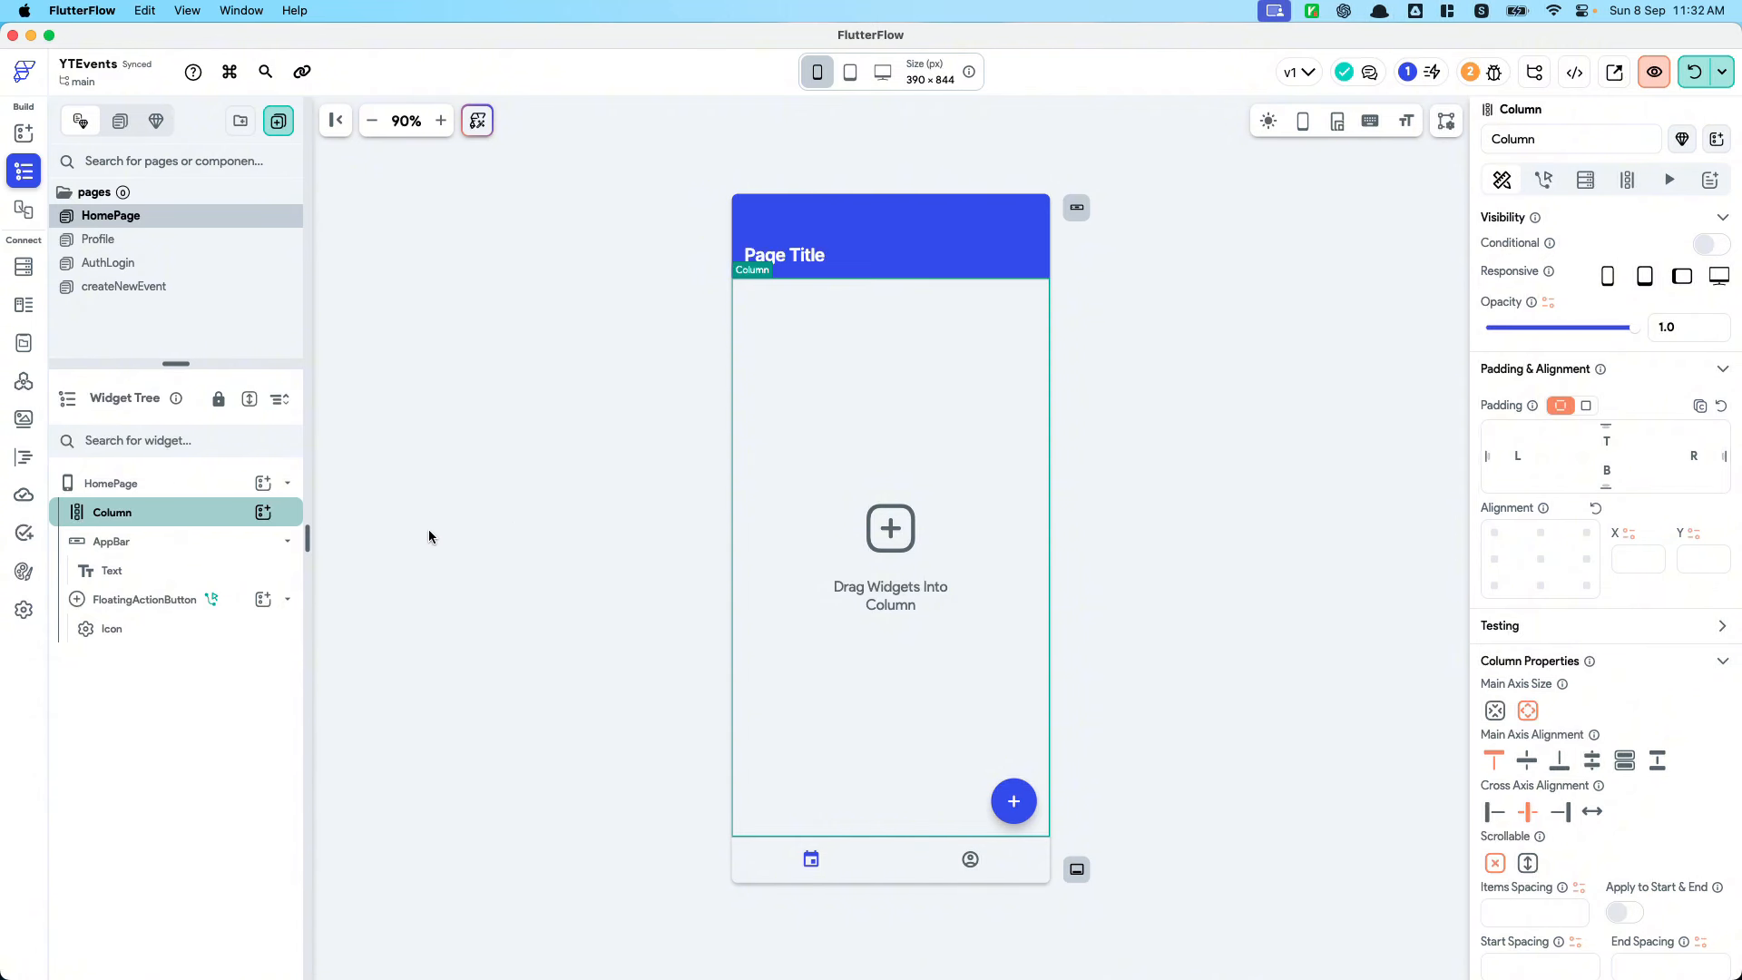
pyautogui.click(262, 513)
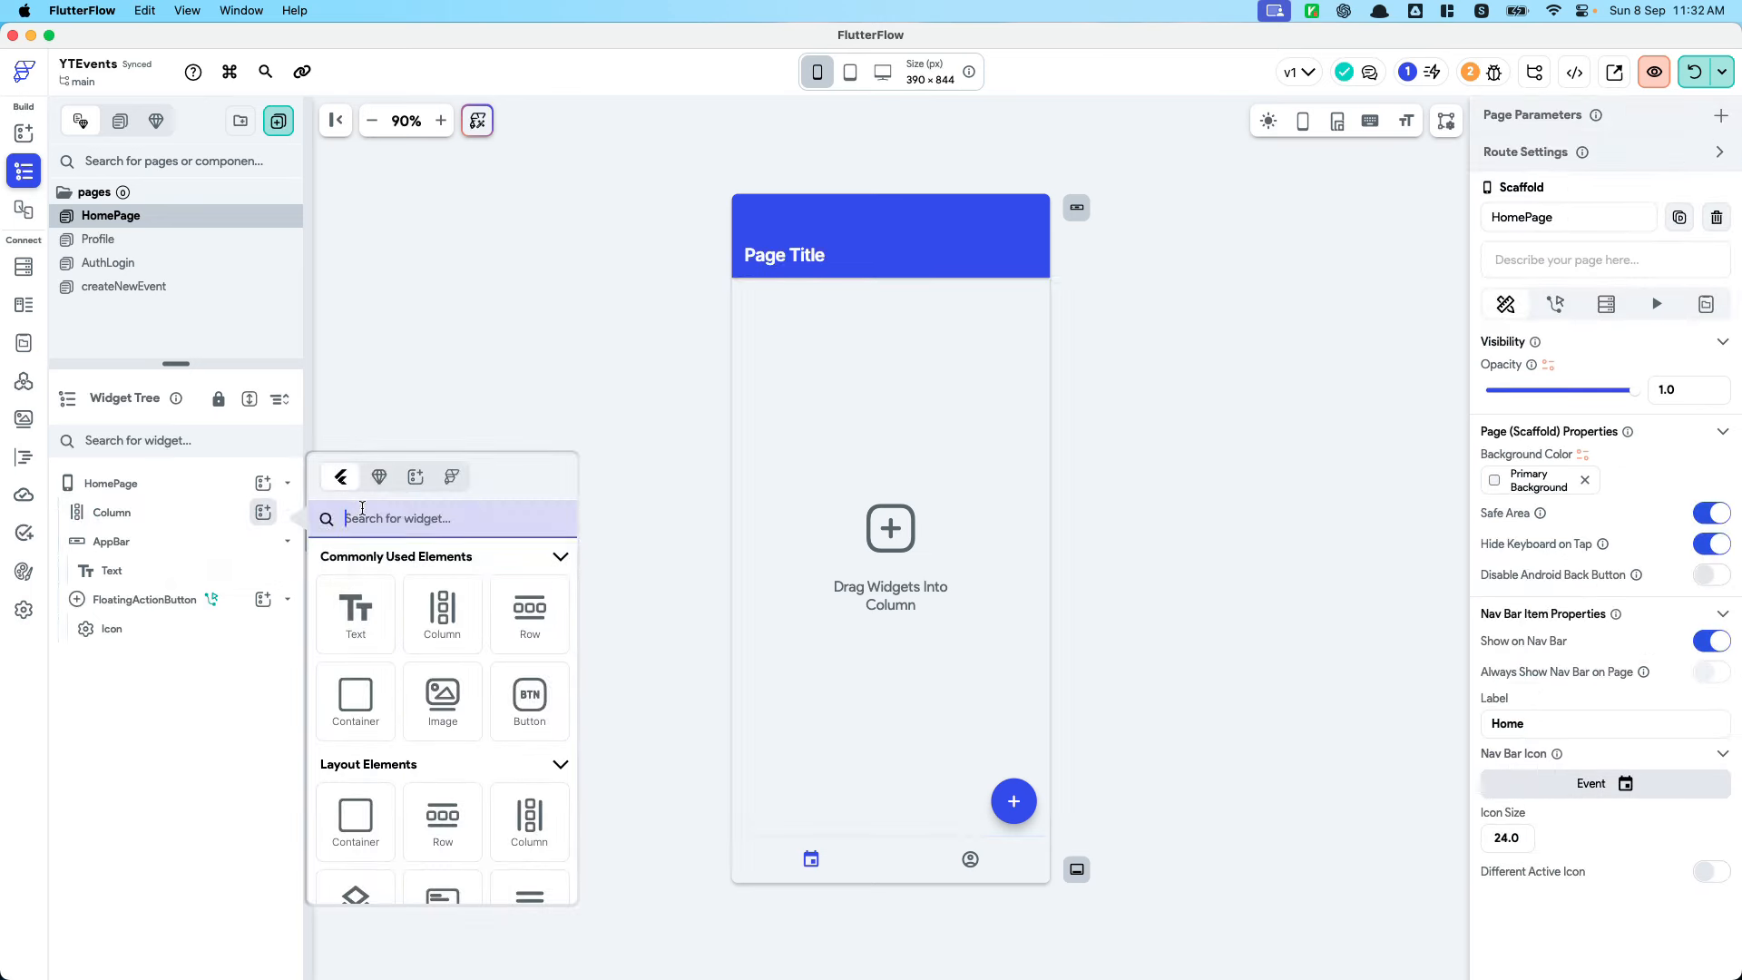
pyautogui.click(377, 476)
pyautogui.click(411, 424)
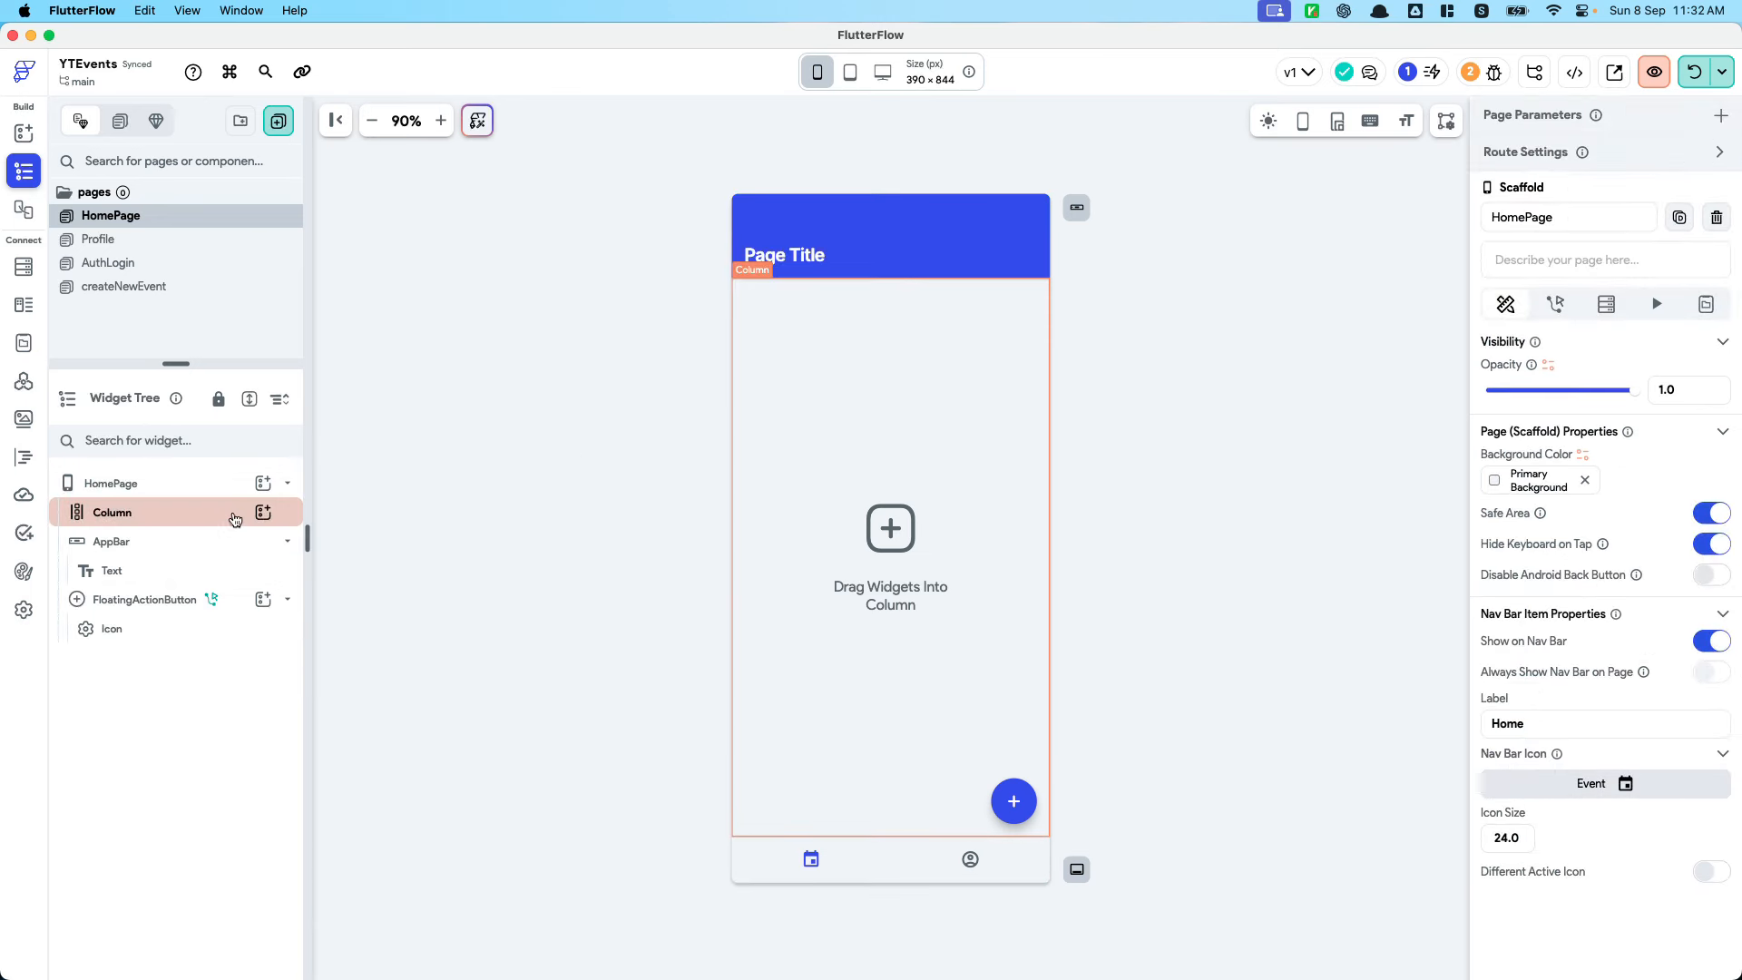
pyautogui.click(211, 521)
pyautogui.click(262, 513)
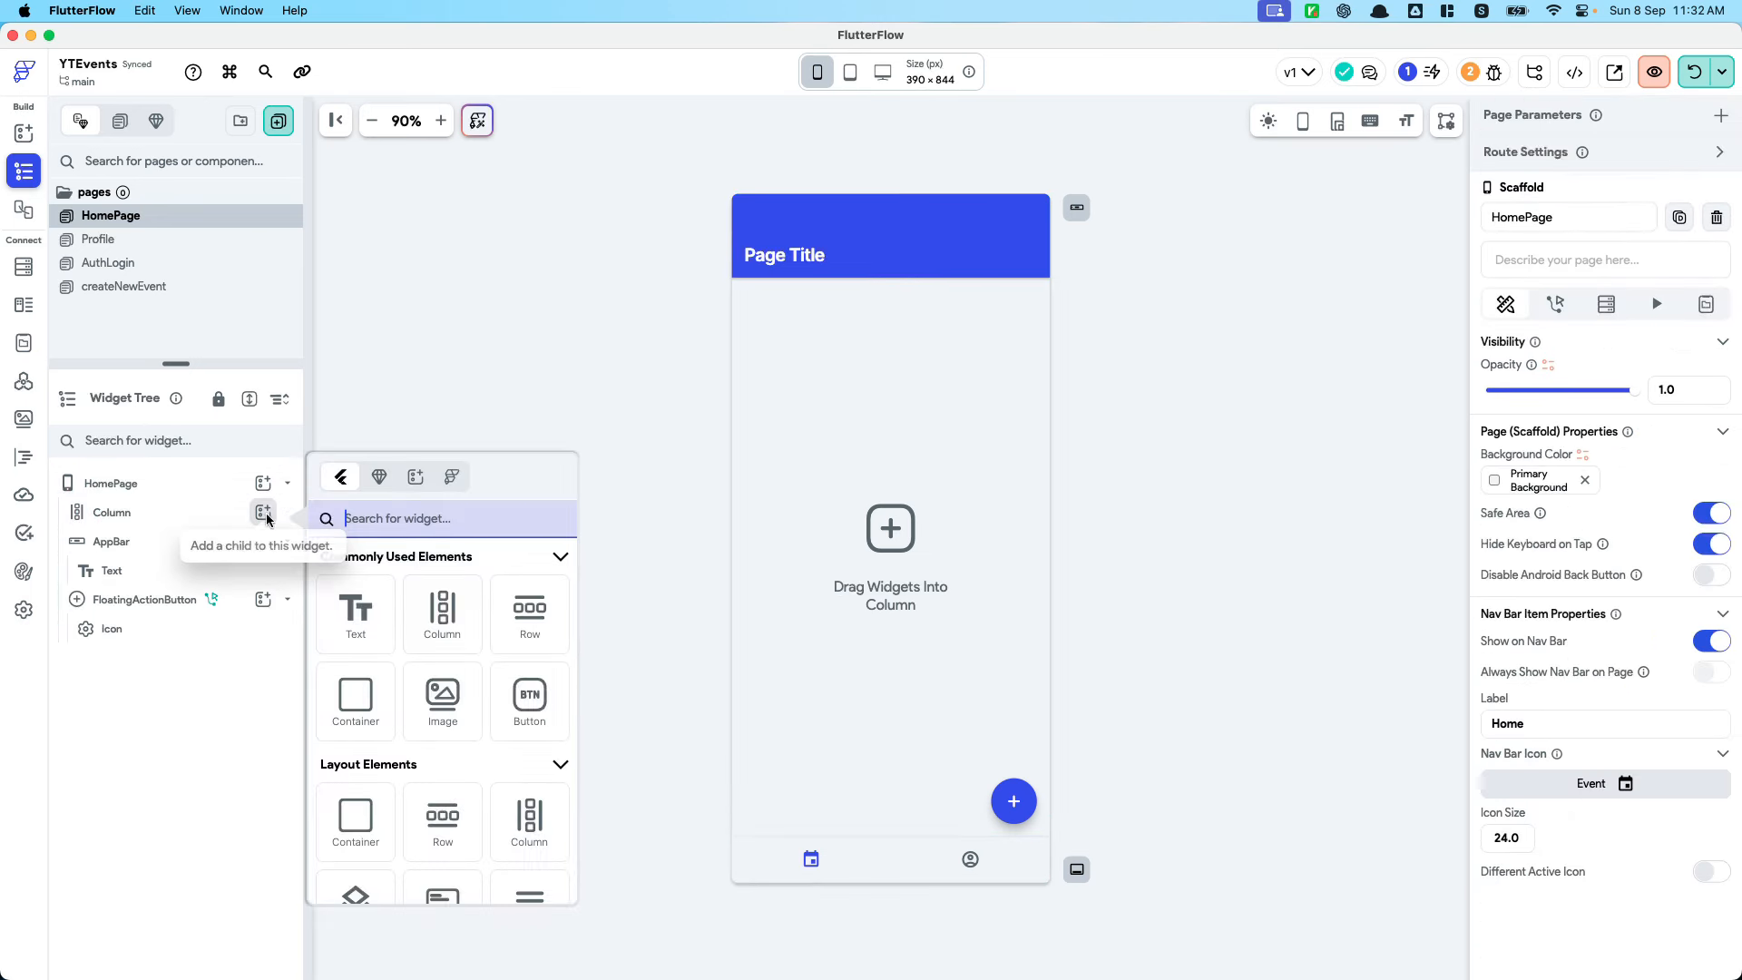
pyautogui.click(364, 710)
pyautogui.click(513, 542)
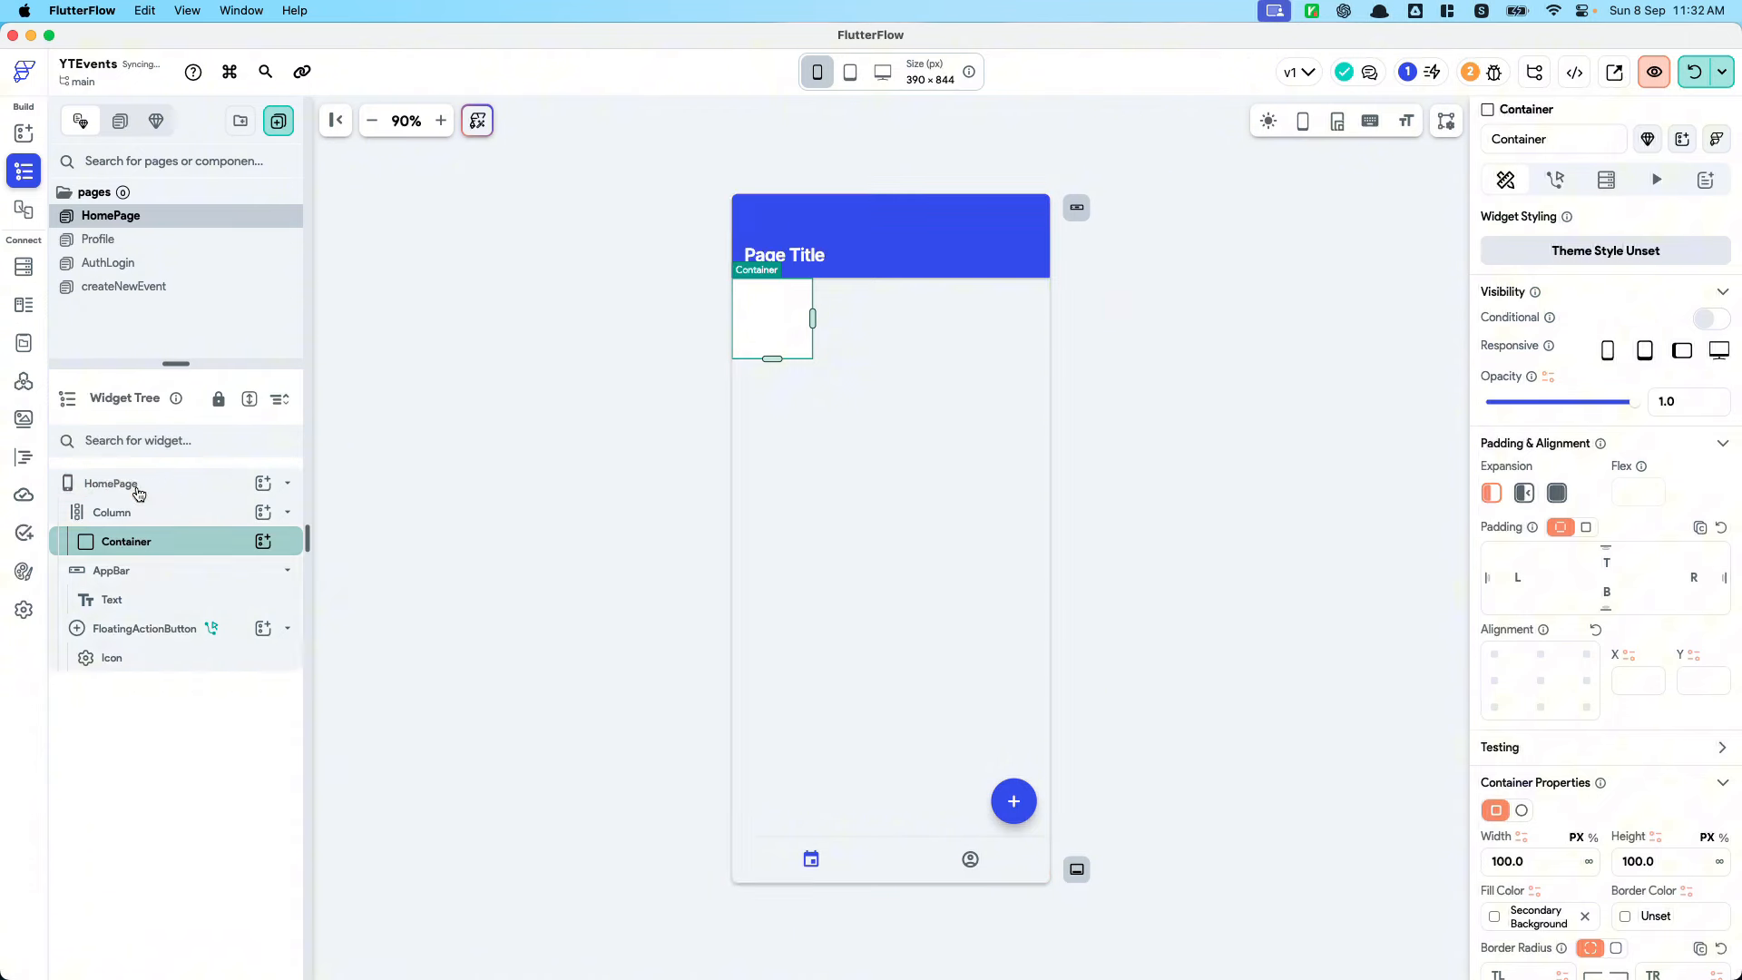
# Set the HomePage's background color to the Secondary Background theme color
pyautogui.click(1506, 486)
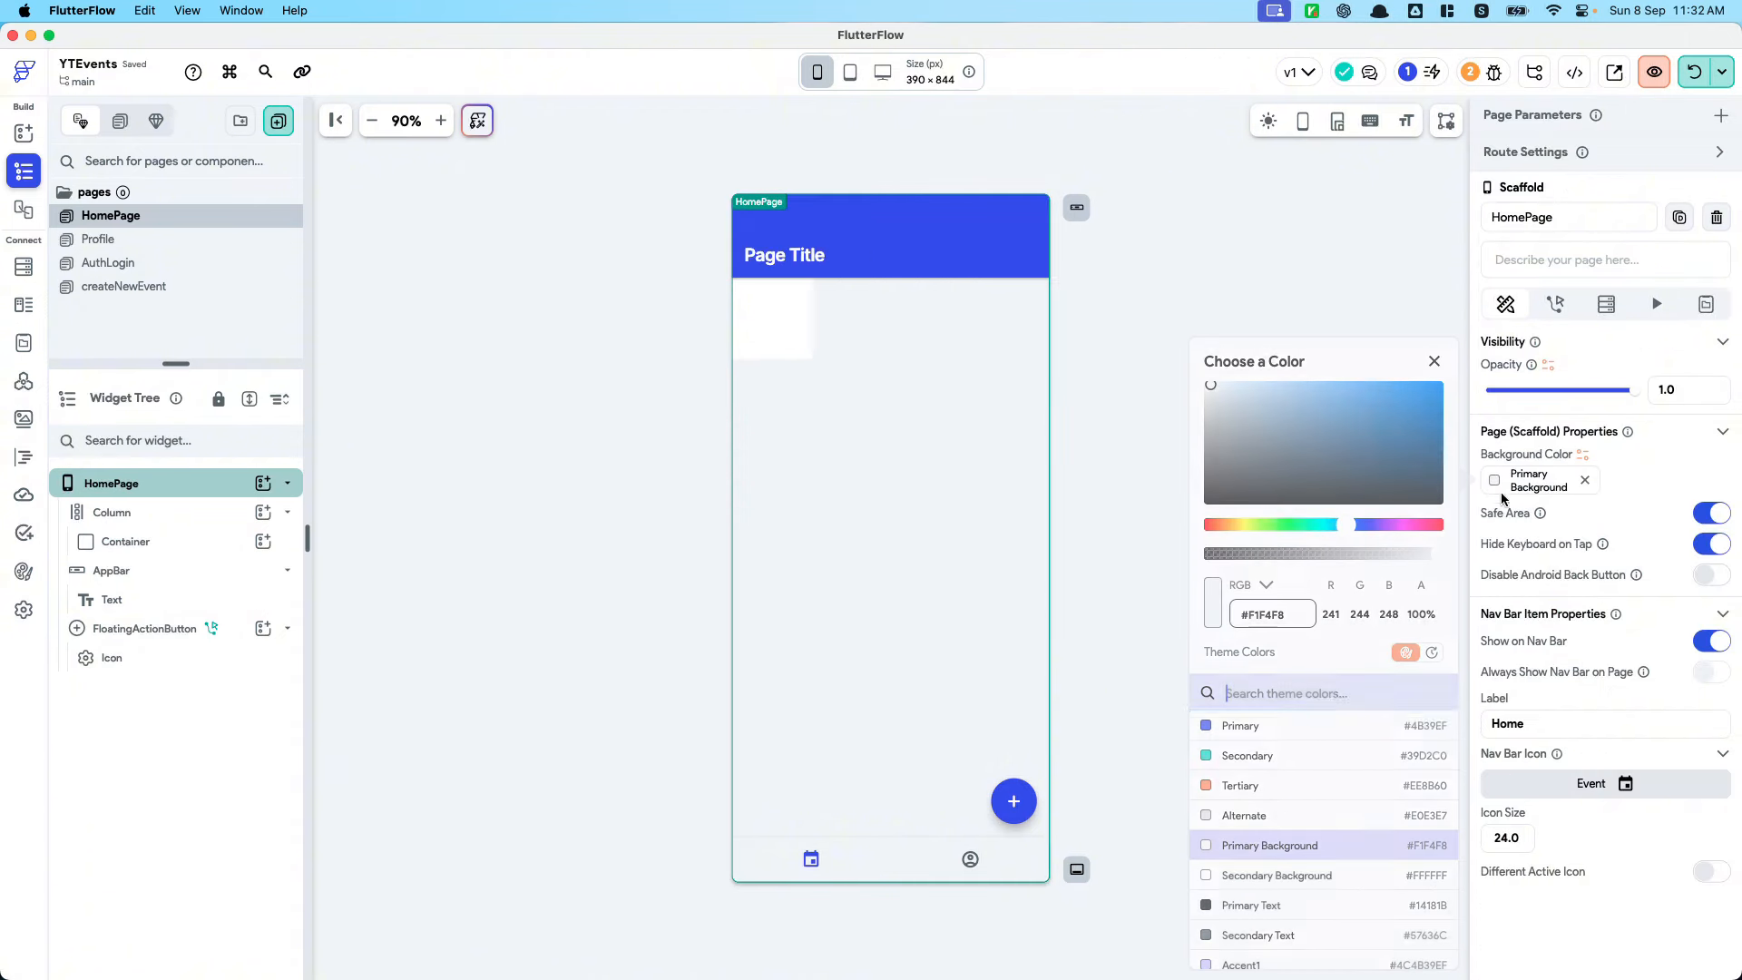
pyautogui.scroll(-1, 1292, 876)
pyautogui.click(1276, 863)
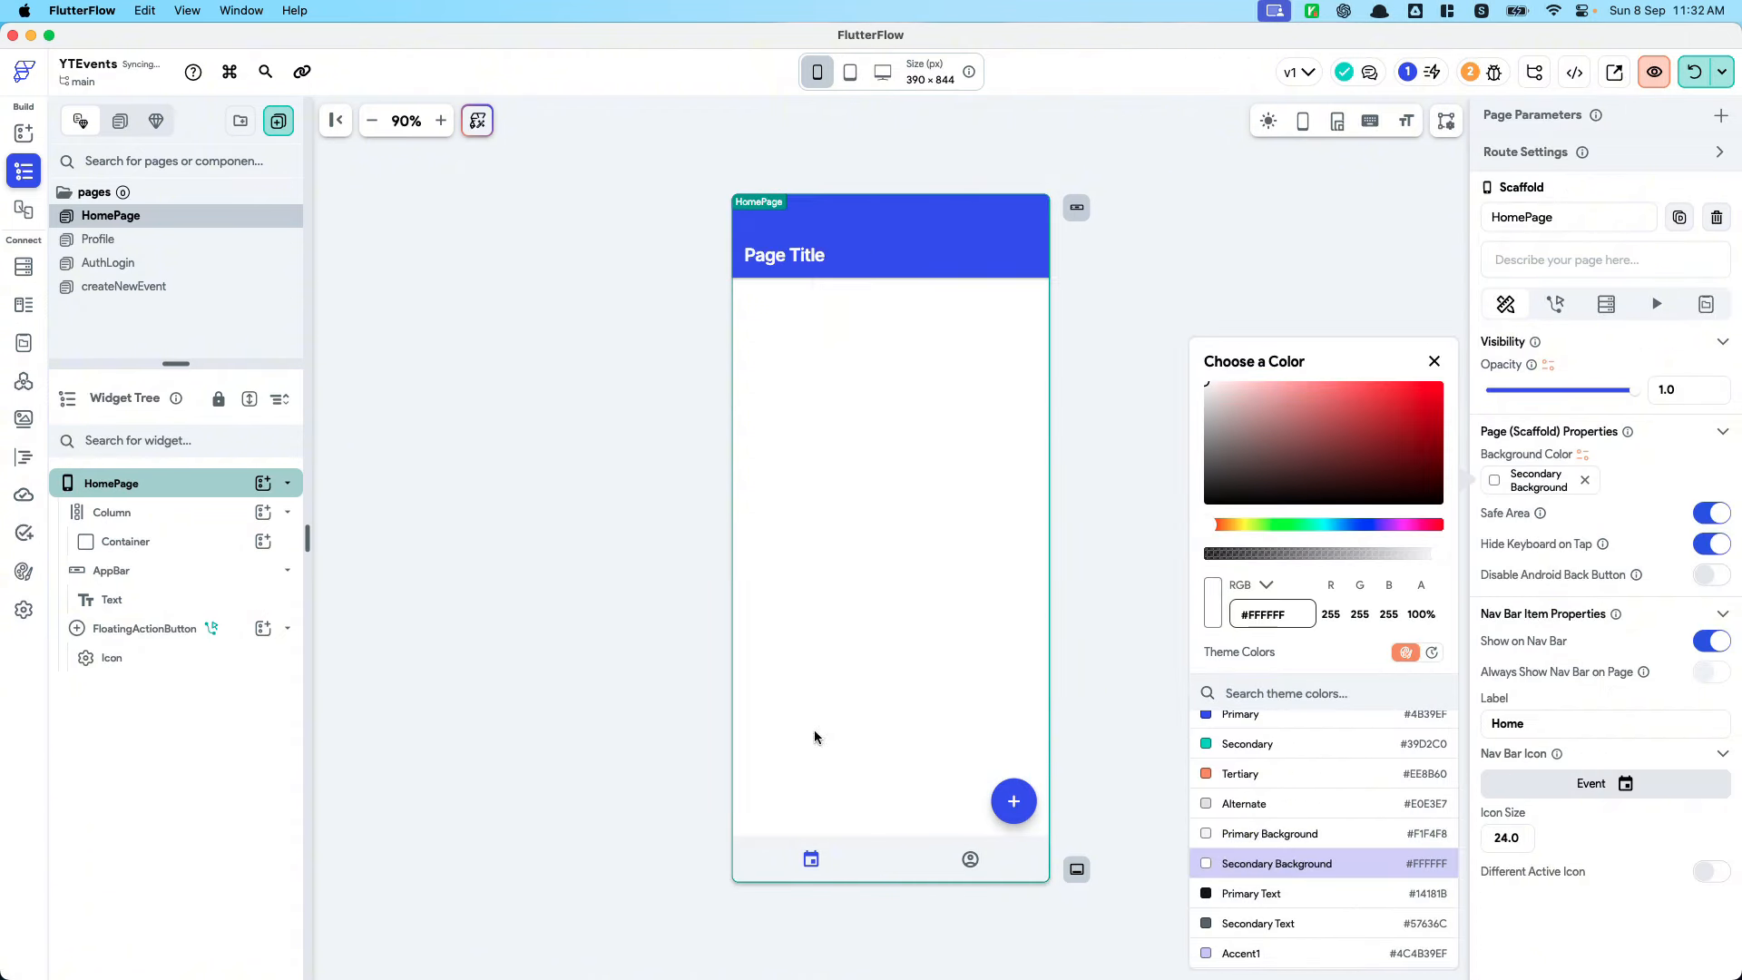
# In the theme colors, disable the dark mode theme and set the light mode Primary Background to #FFFFFF
pyautogui.click(24, 573)
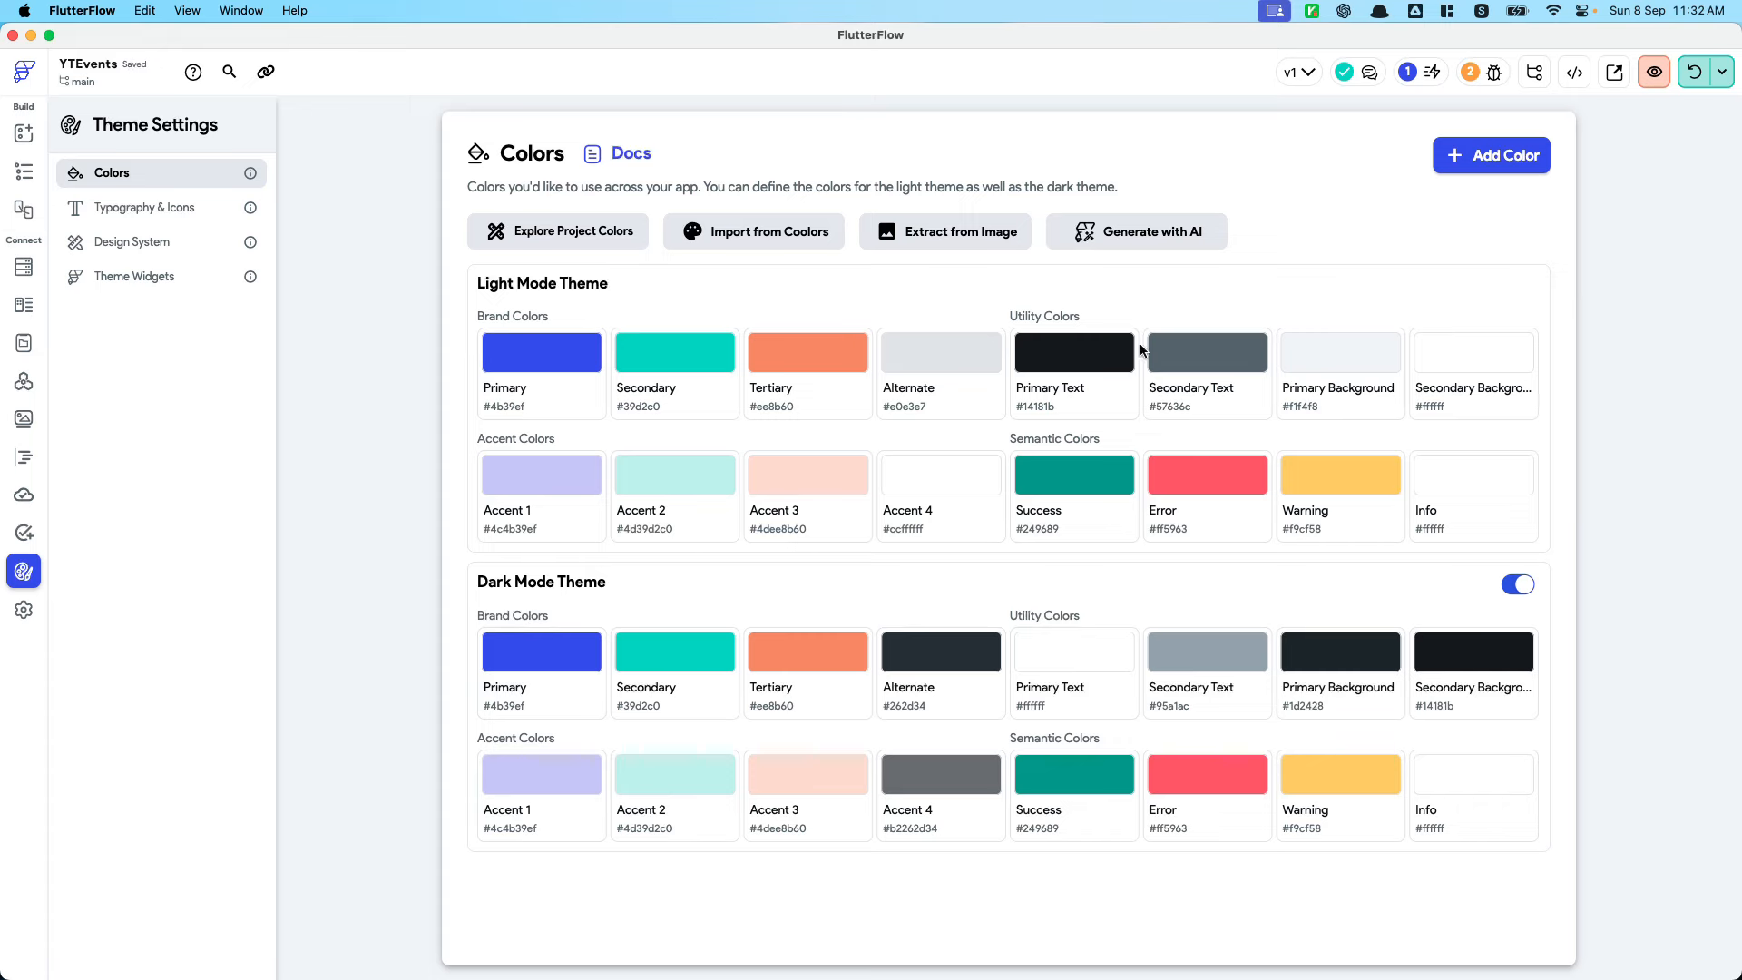
pyautogui.click(1510, 584)
pyautogui.click(1329, 349)
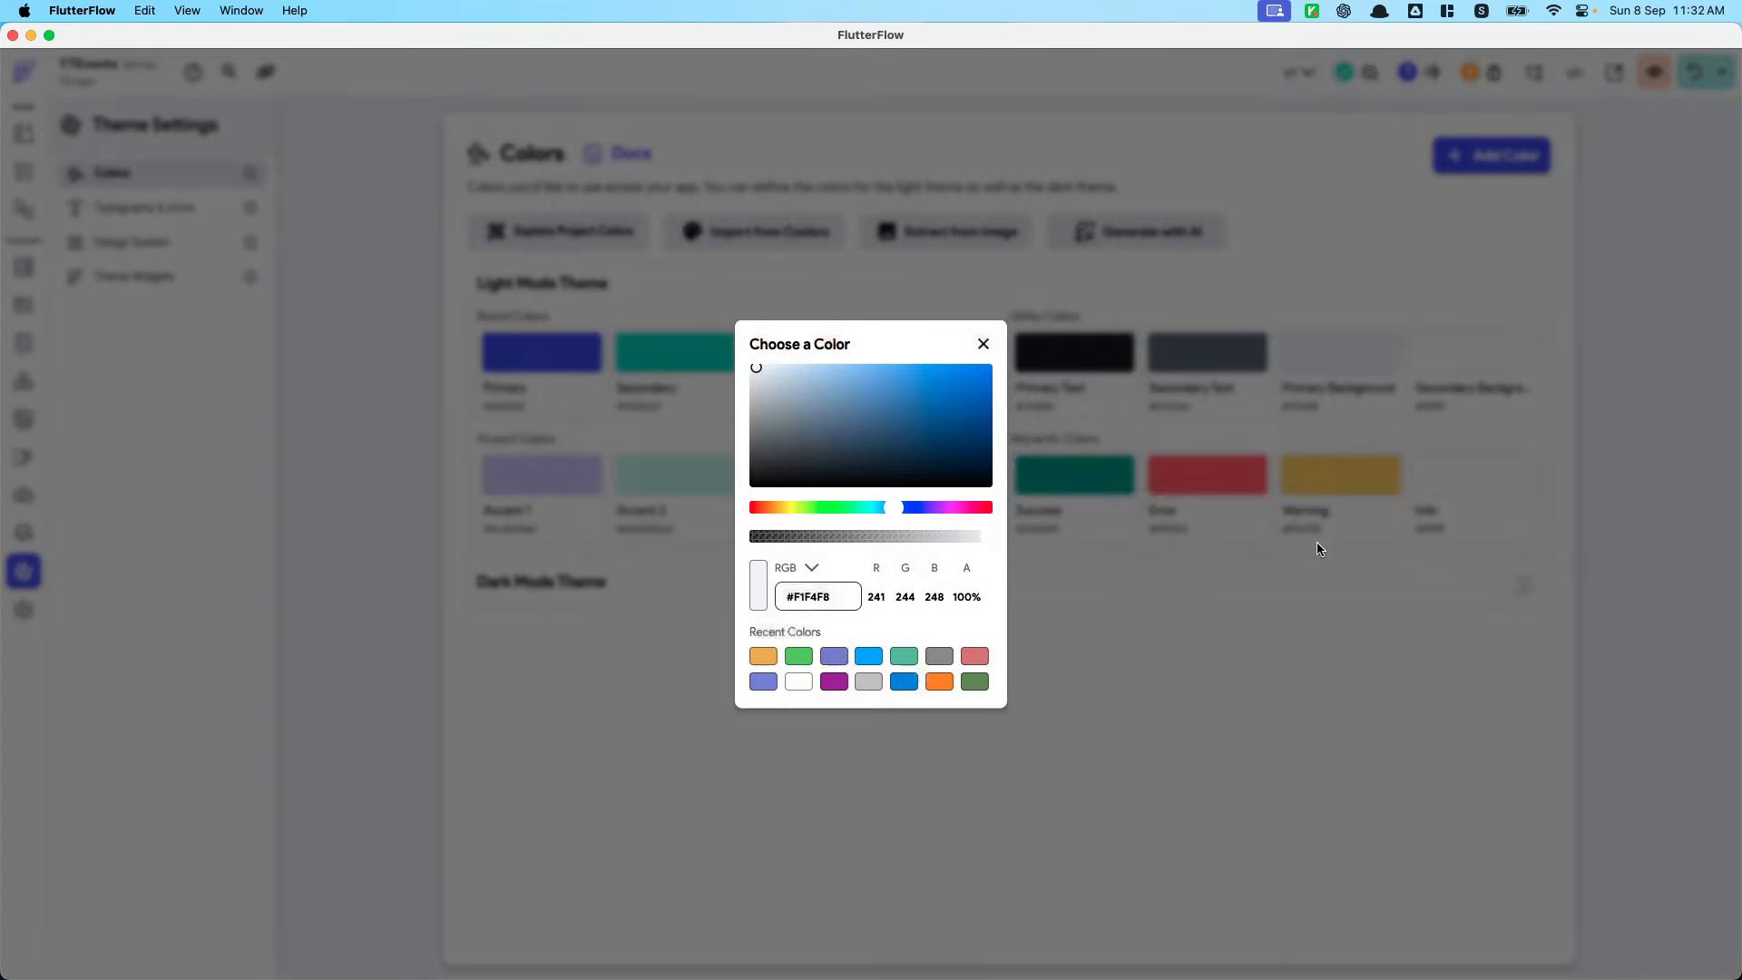
pyautogui.moveTo(871, 452); pyautogui.dragTo(675, 297)
pyautogui.click(1016, 513)
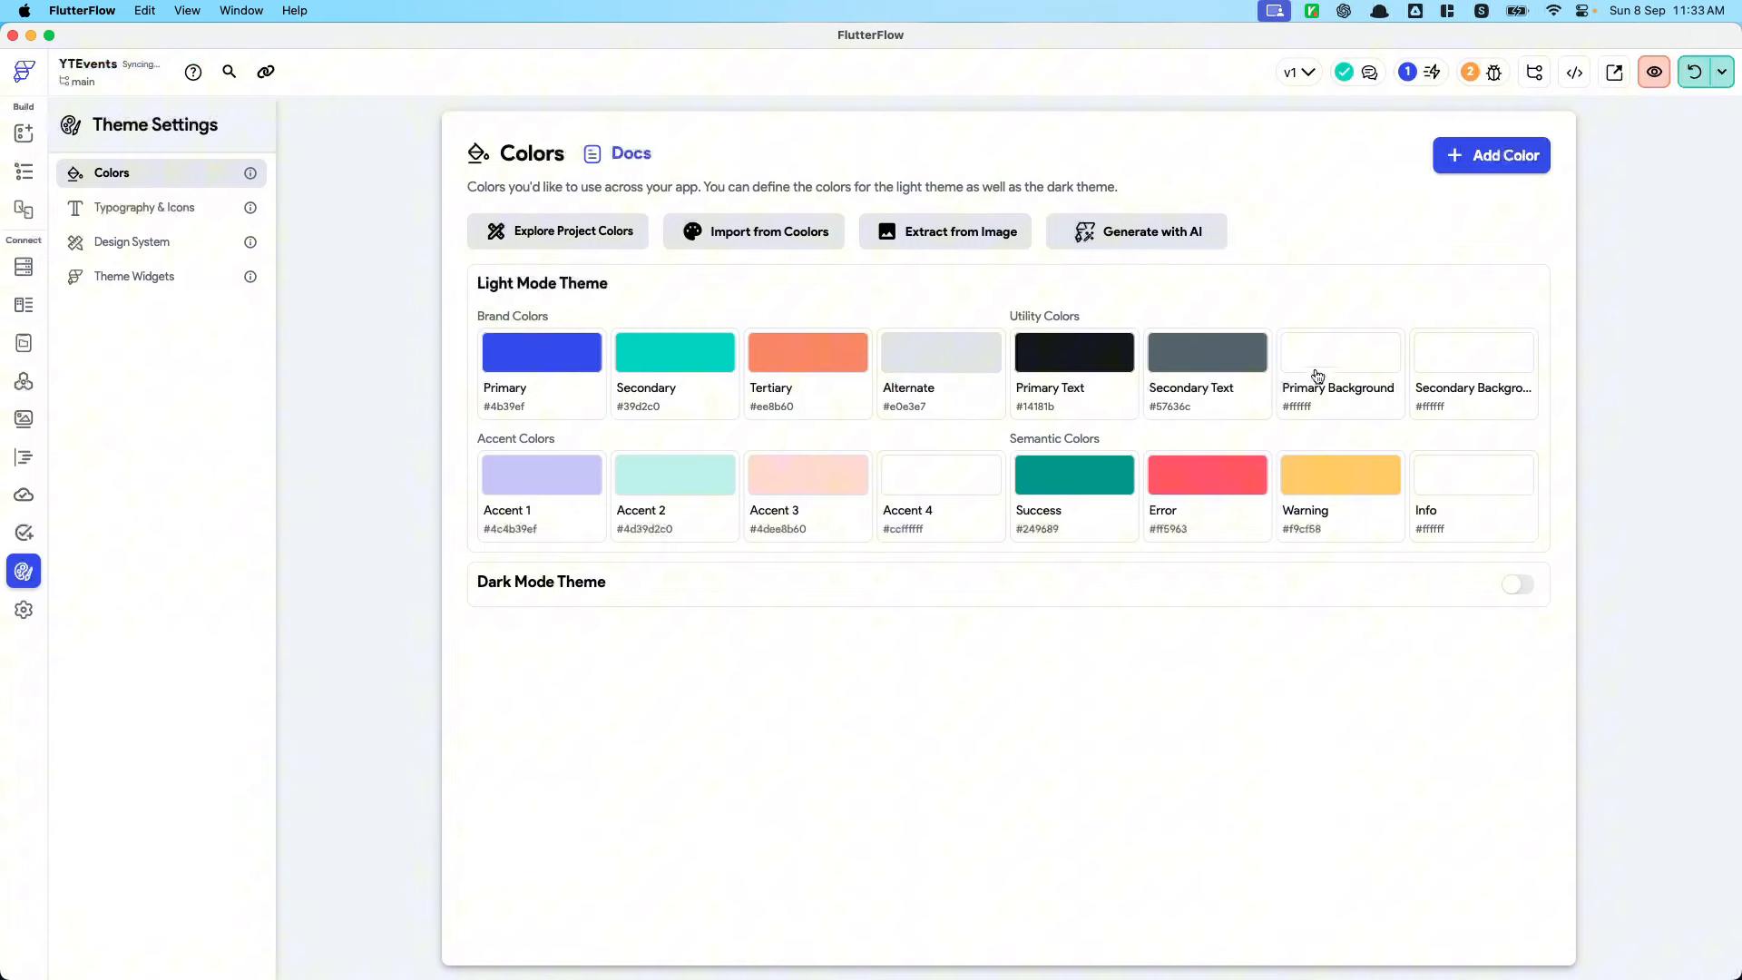
# Give the HomePage's Container an infinite width and clear its height
pyautogui.click(23, 172)
pyautogui.click(207, 539)
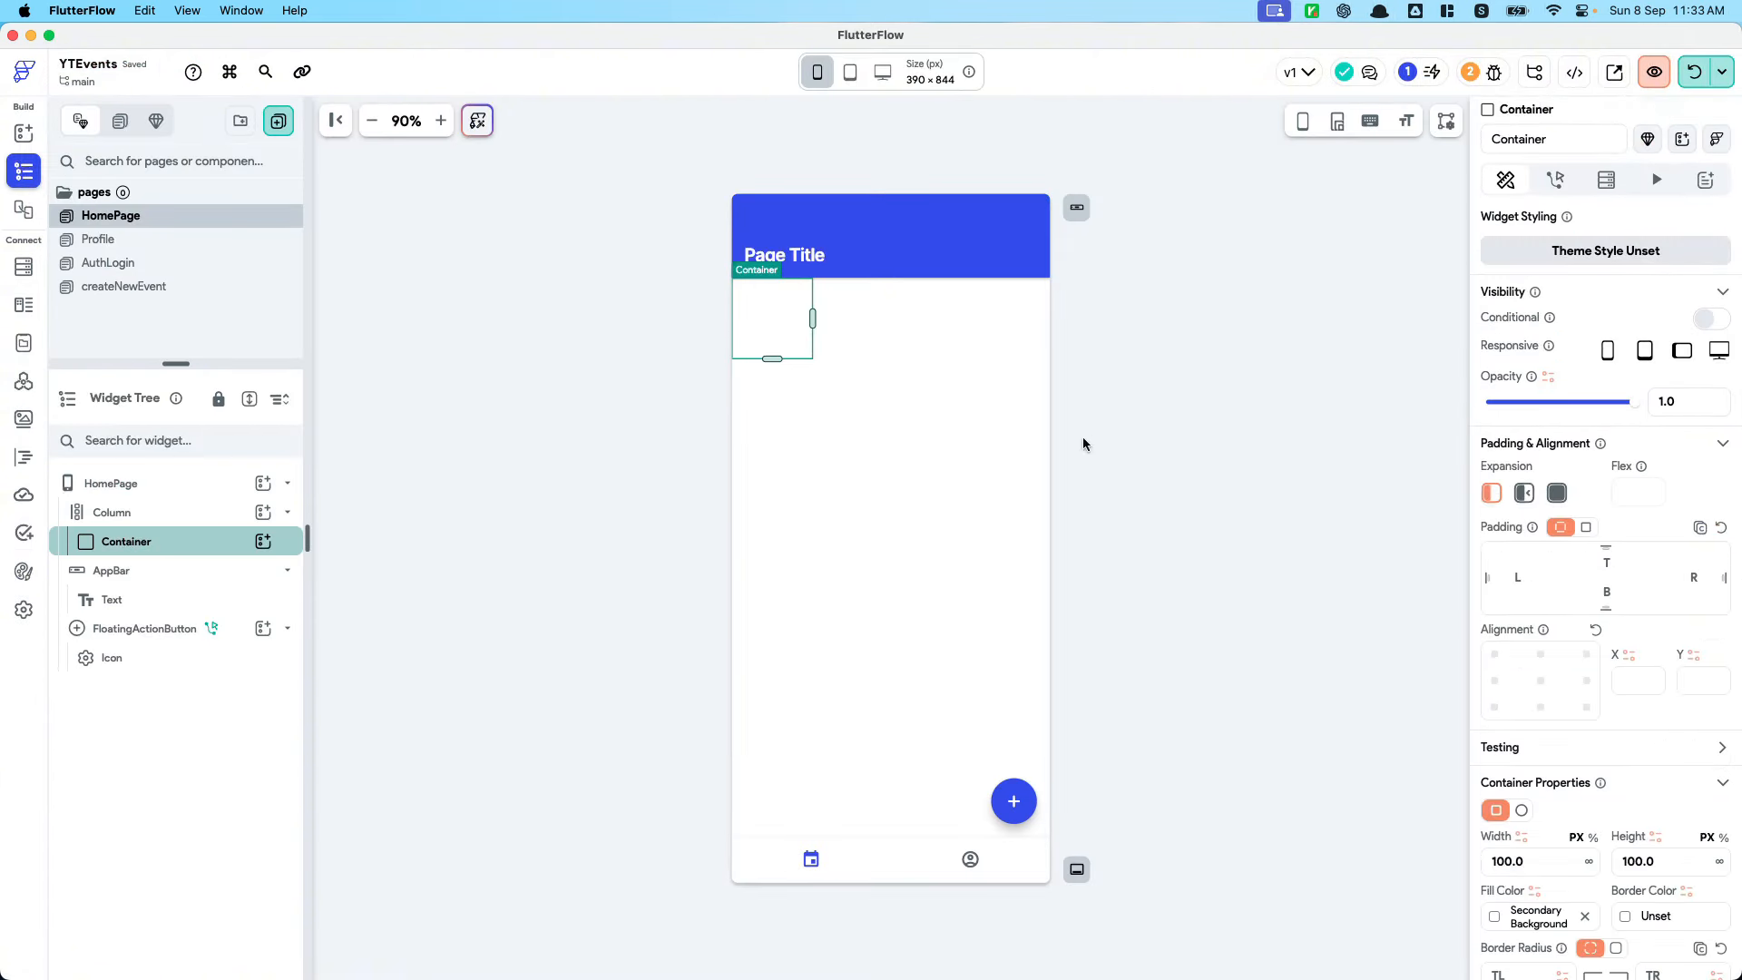
pyautogui.click(1589, 861)
pyautogui.click(1678, 868)
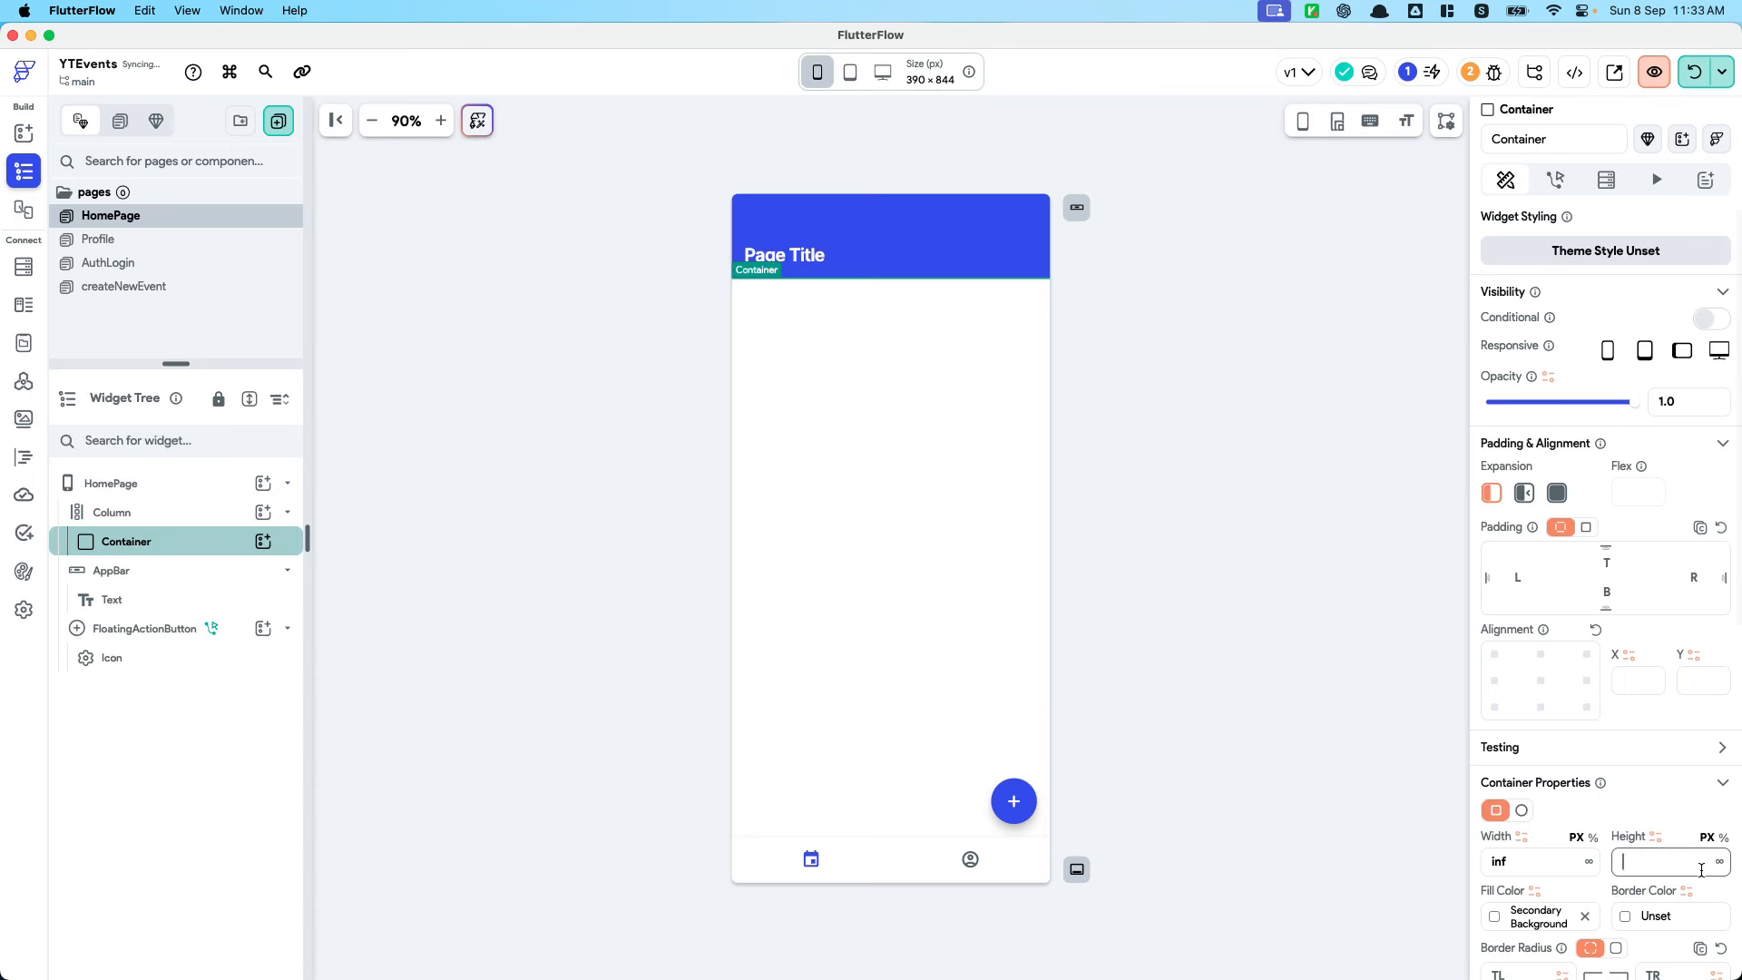
# Add a Row inside the Container and place an Image in that Row
pyautogui.click(263, 541)
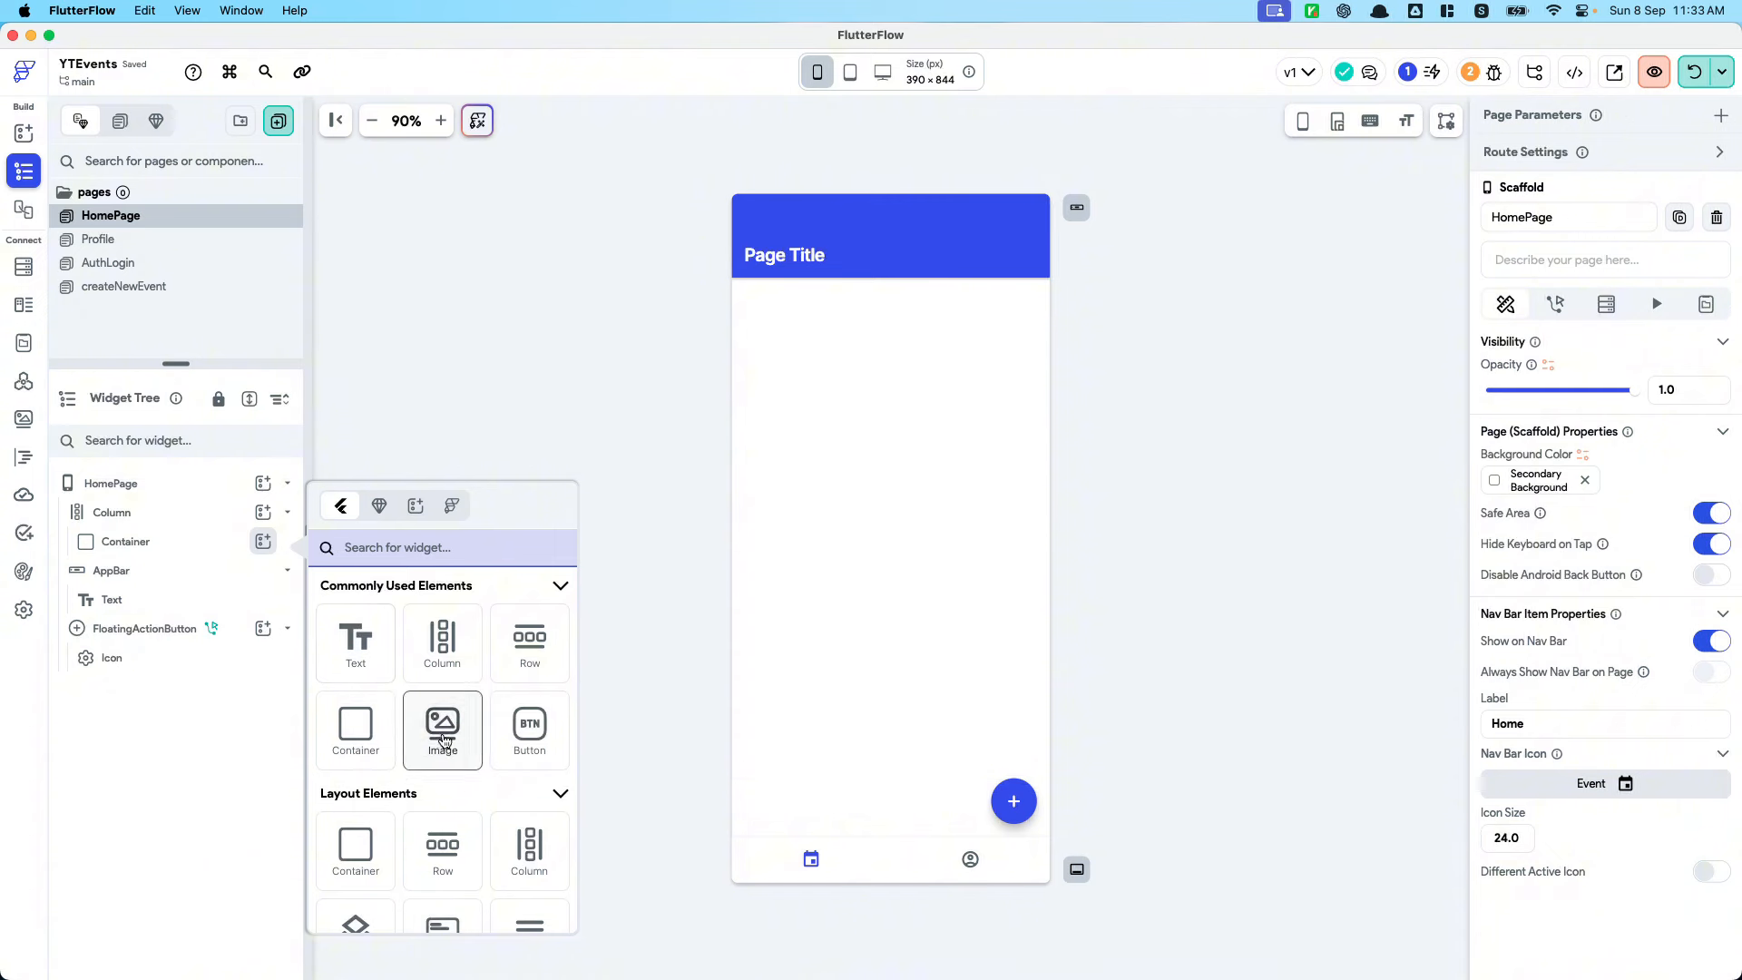
pyautogui.click(530, 640)
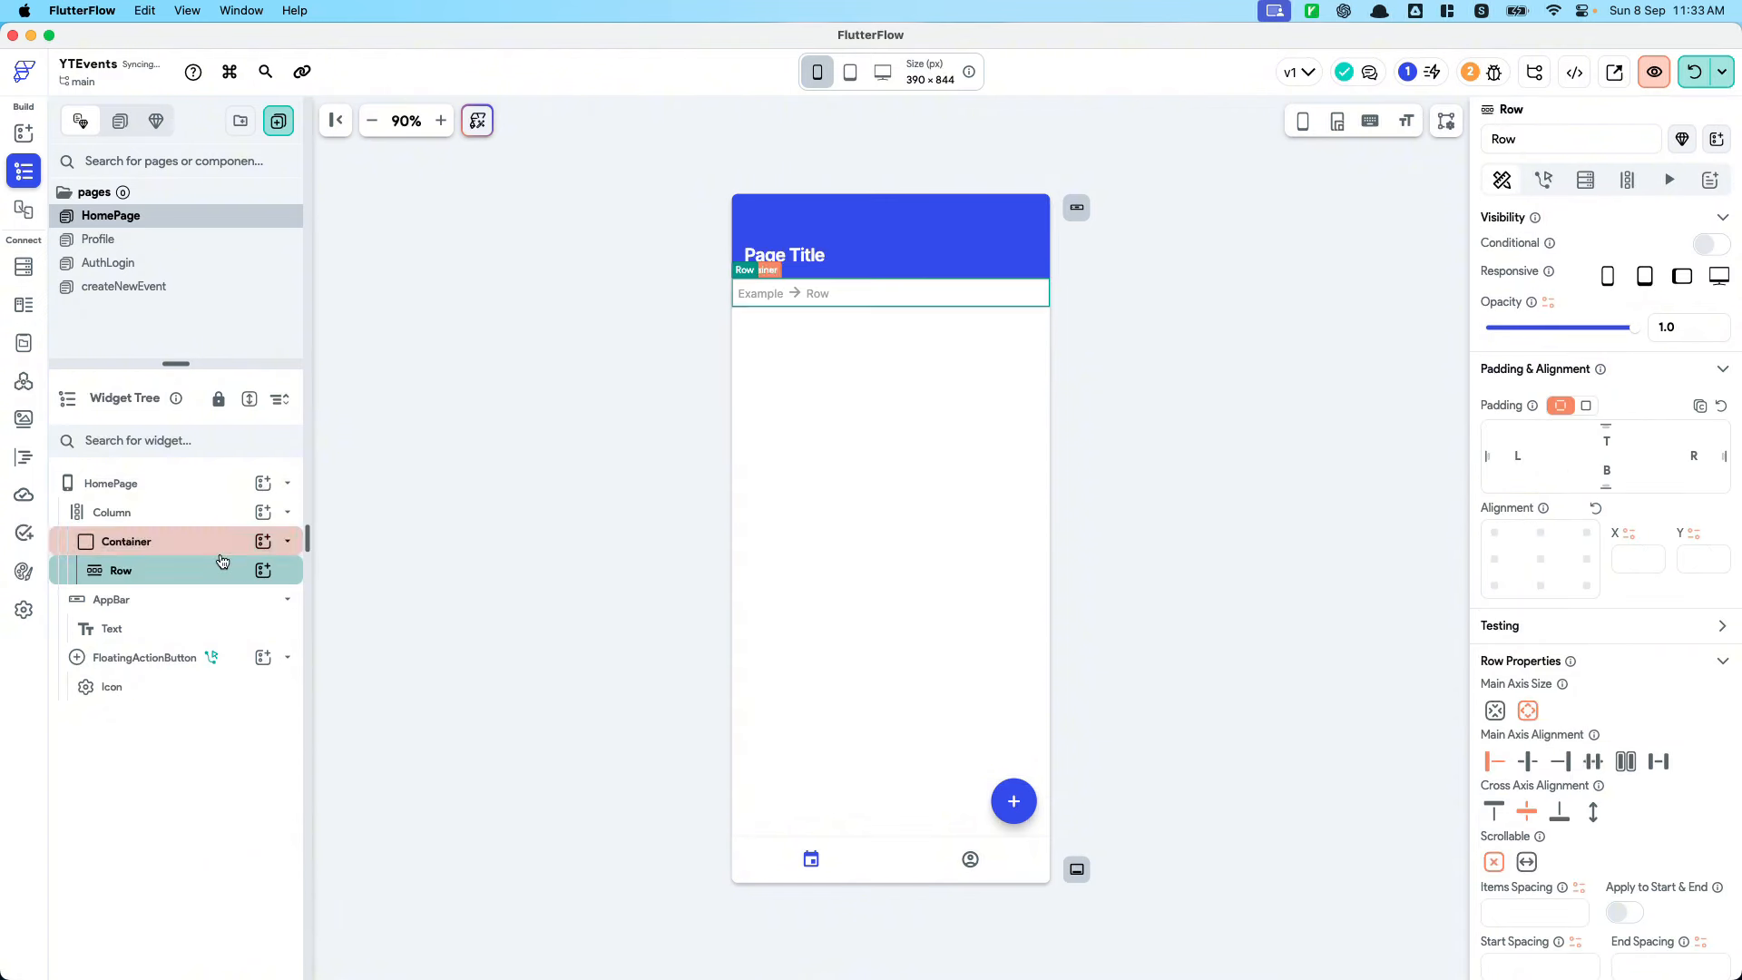
pyautogui.click(277, 575)
pyautogui.click(443, 760)
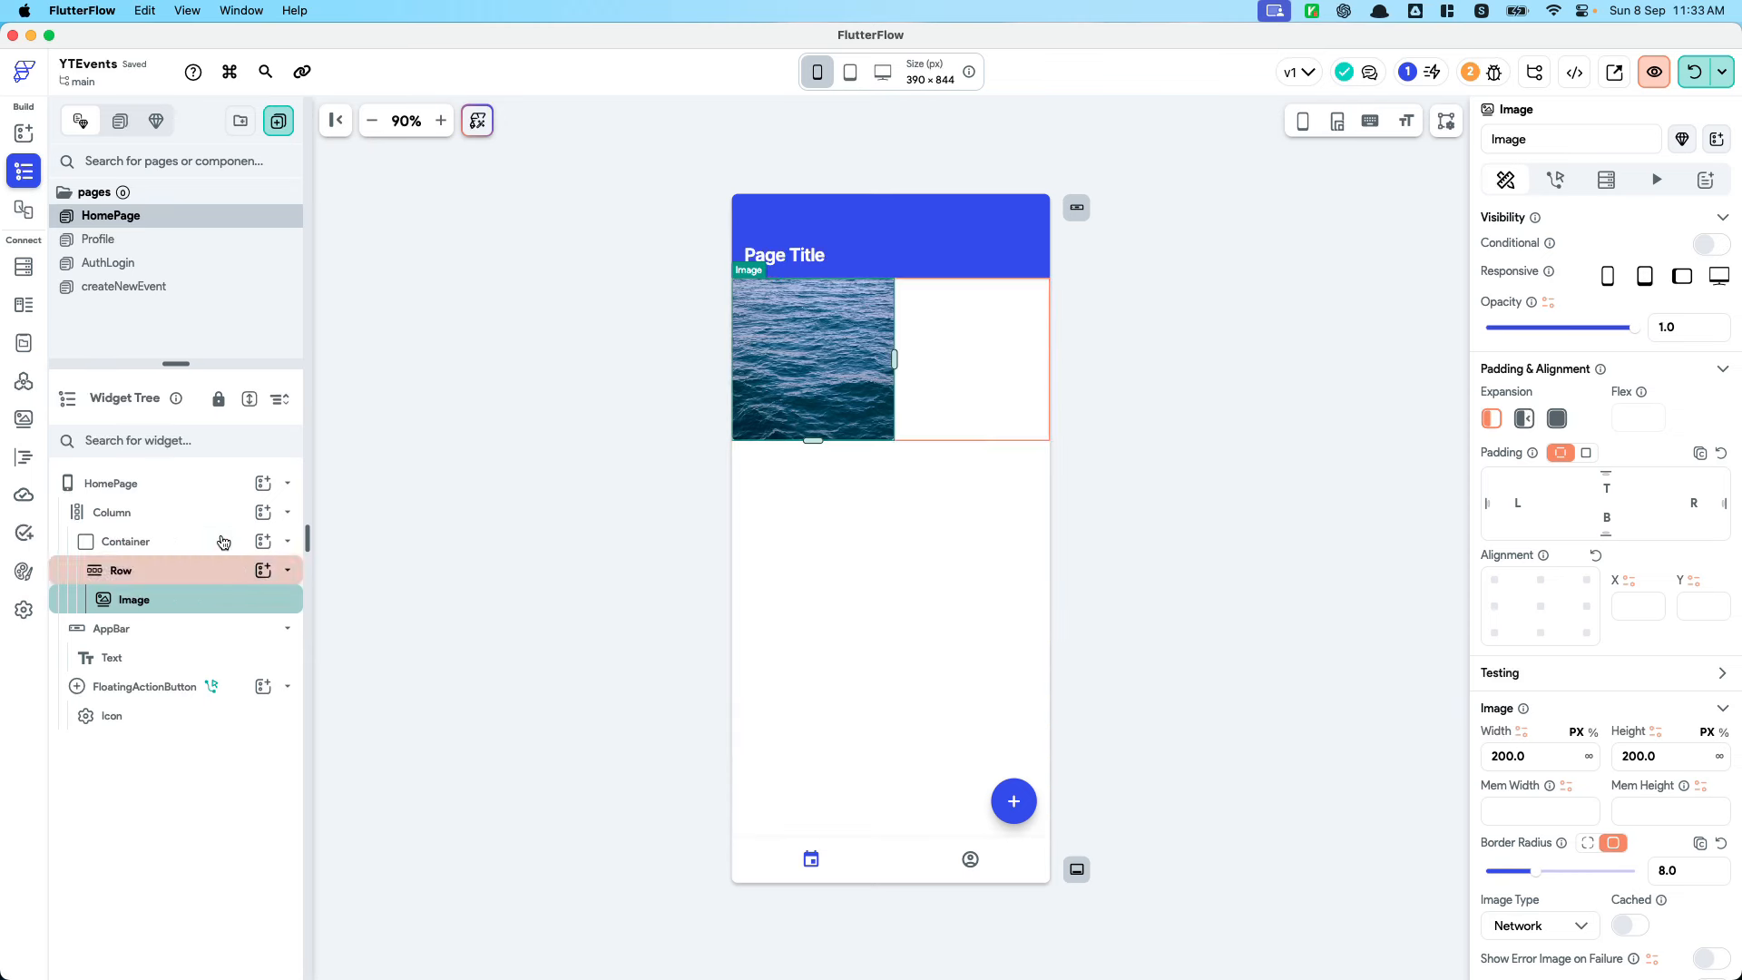
# Set the HomePage Column's padding to 16 on all sides
pyautogui.click(181, 541)
pyautogui.click(163, 511)
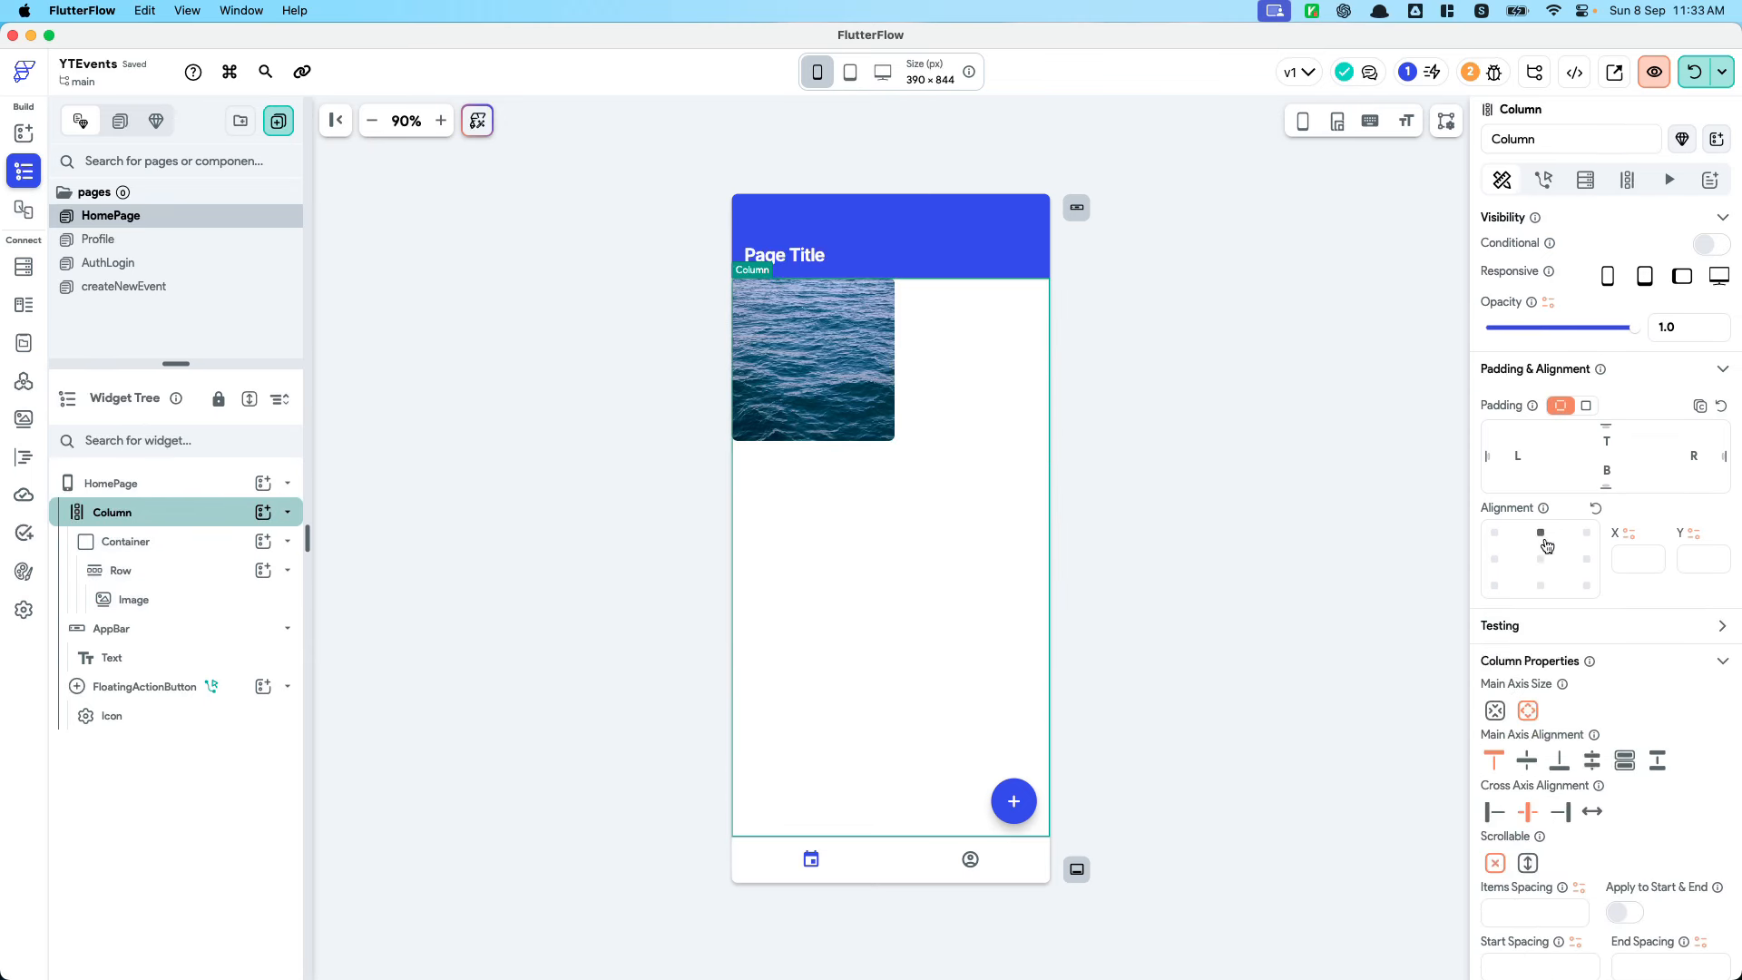
pyautogui.click(1522, 458)
pyautogui.write('16')
pyautogui.click(1708, 457)
pyautogui.write('16')
pyautogui.click(1618, 444)
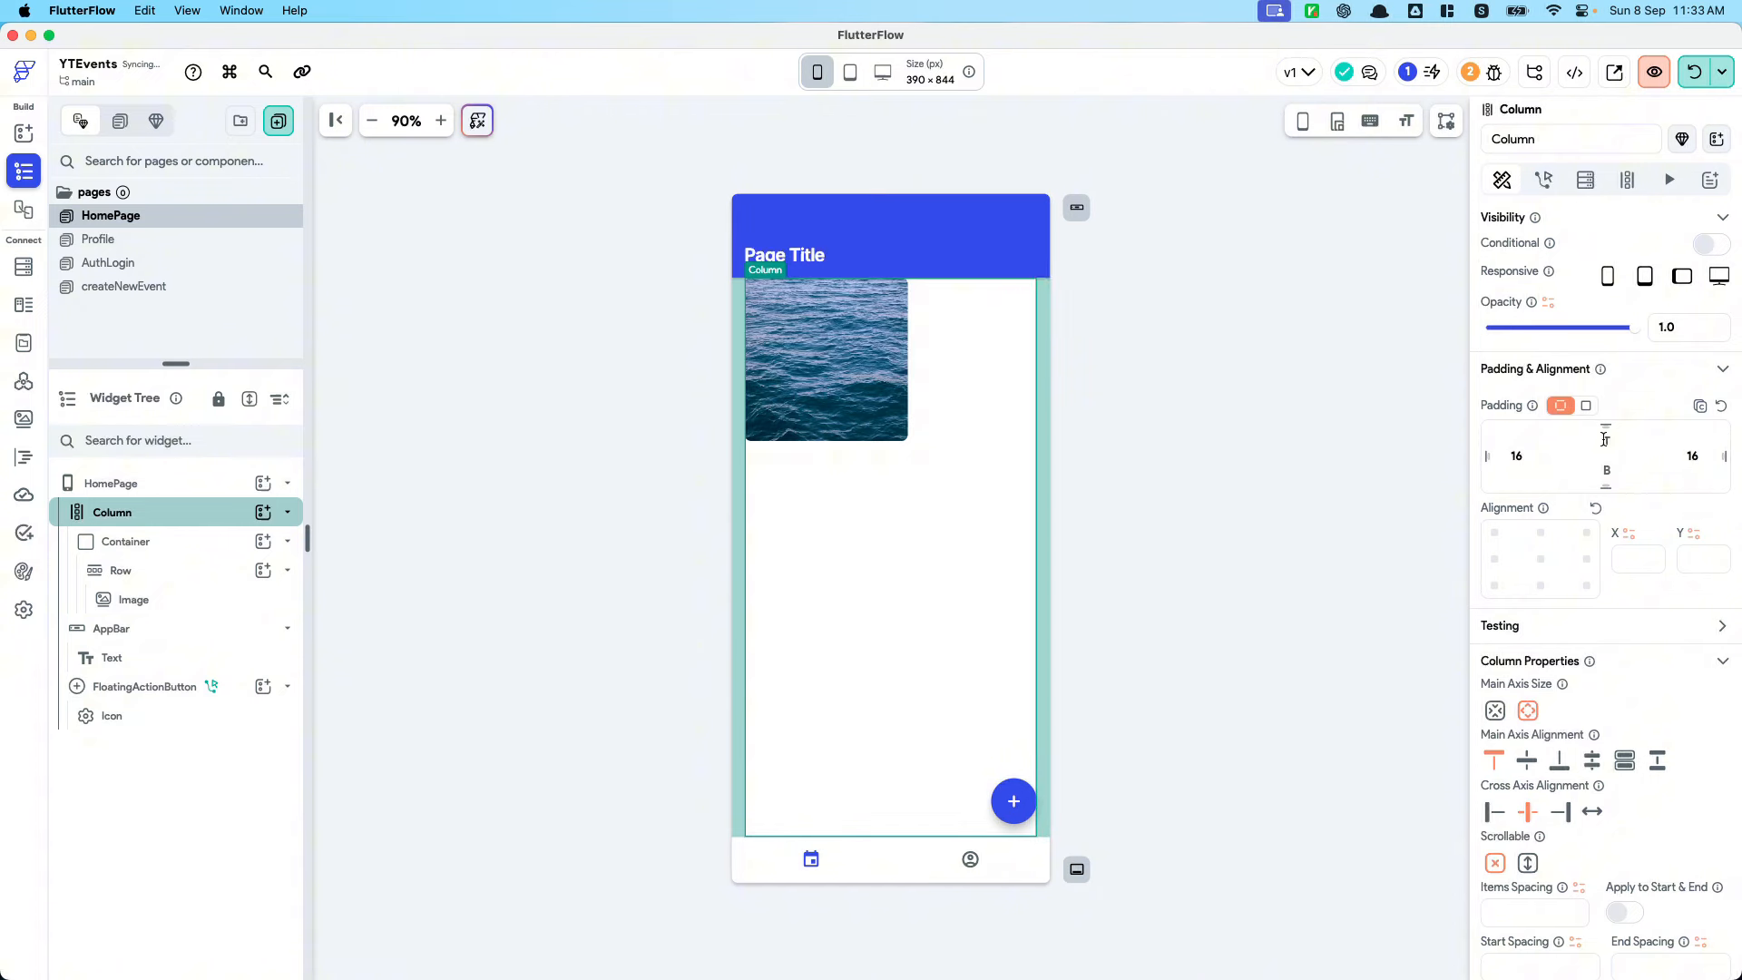
pyautogui.write('16')
# Start a backend collection query on the Column that fetches a list of documents from the events collection
pyautogui.click(764, 339)
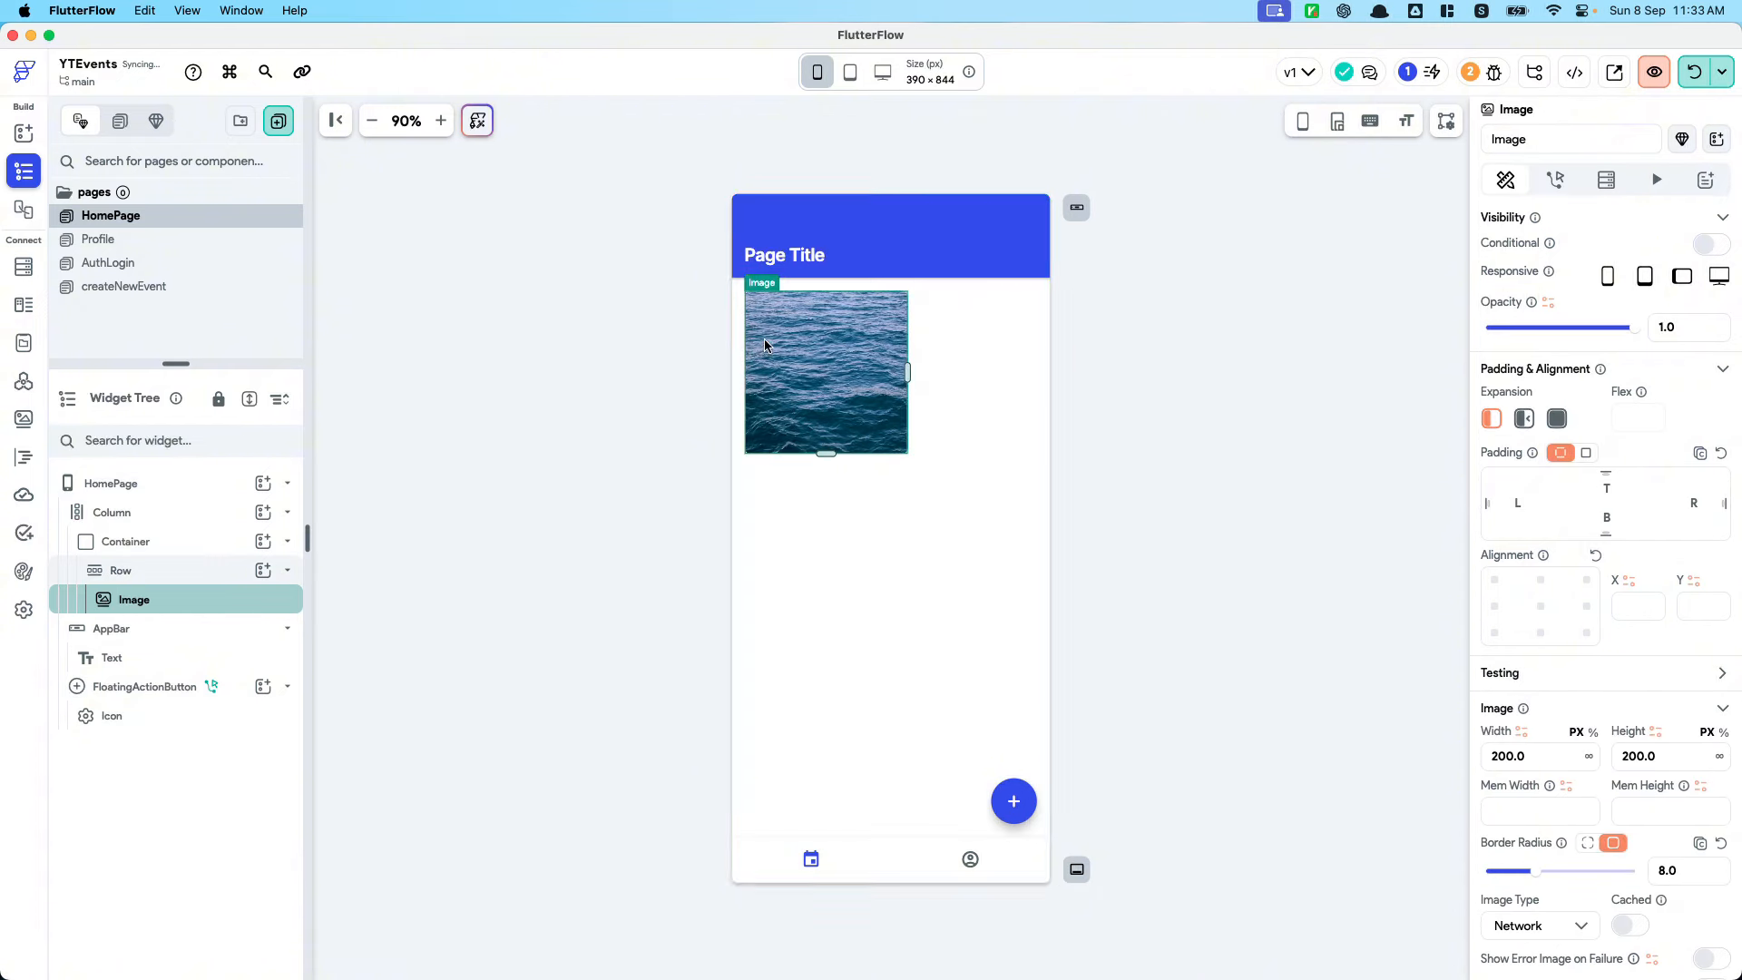
pyautogui.click(229, 523)
pyautogui.click(1571, 192)
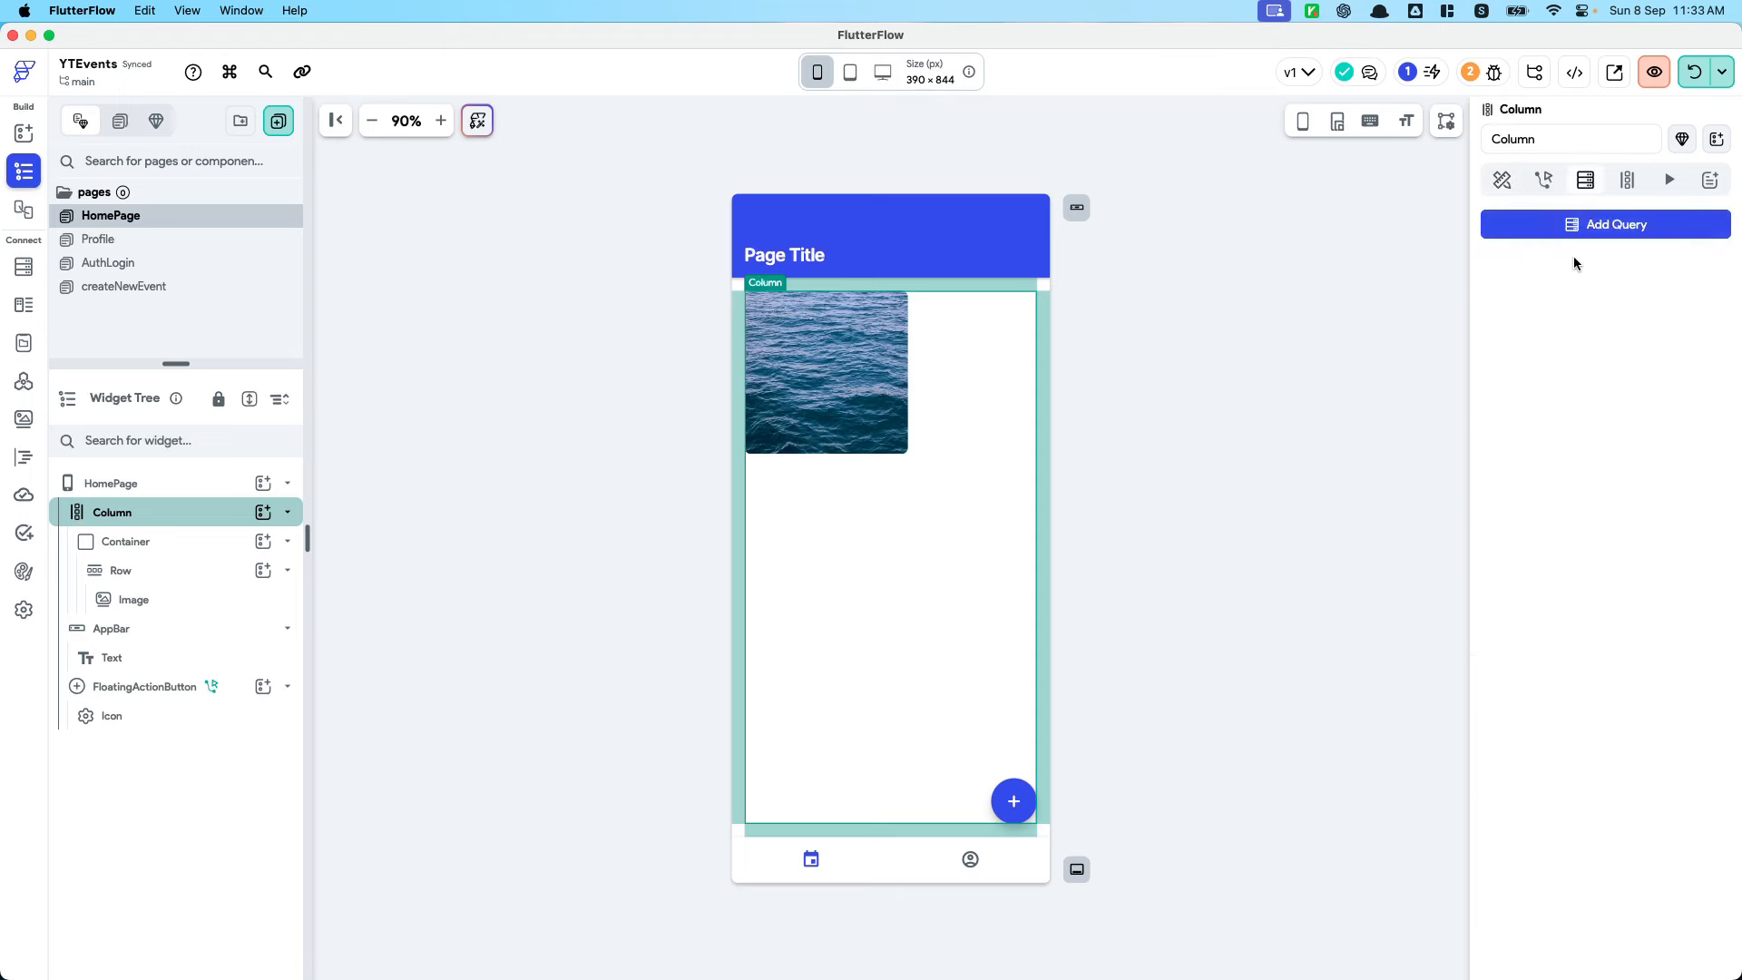
pyautogui.click(1574, 227)
pyautogui.click(1342, 232)
pyautogui.click(1306, 220)
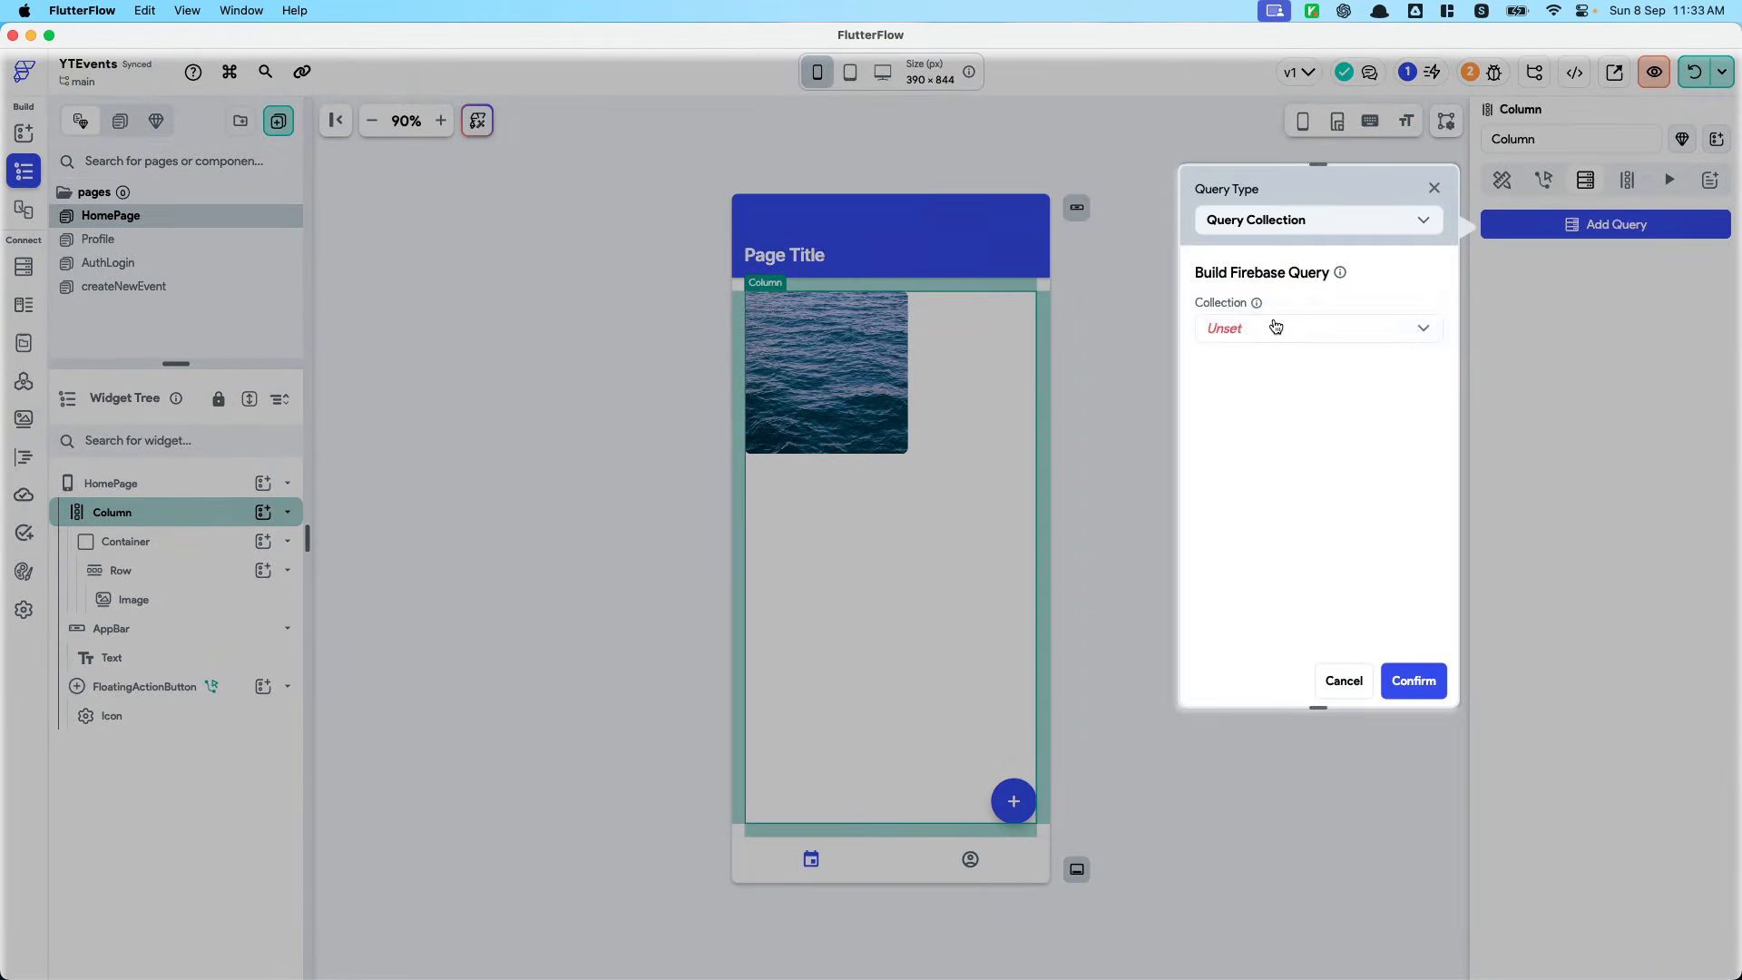
pyautogui.click(1283, 328)
pyautogui.click(1277, 332)
pyautogui.click(1258, 401)
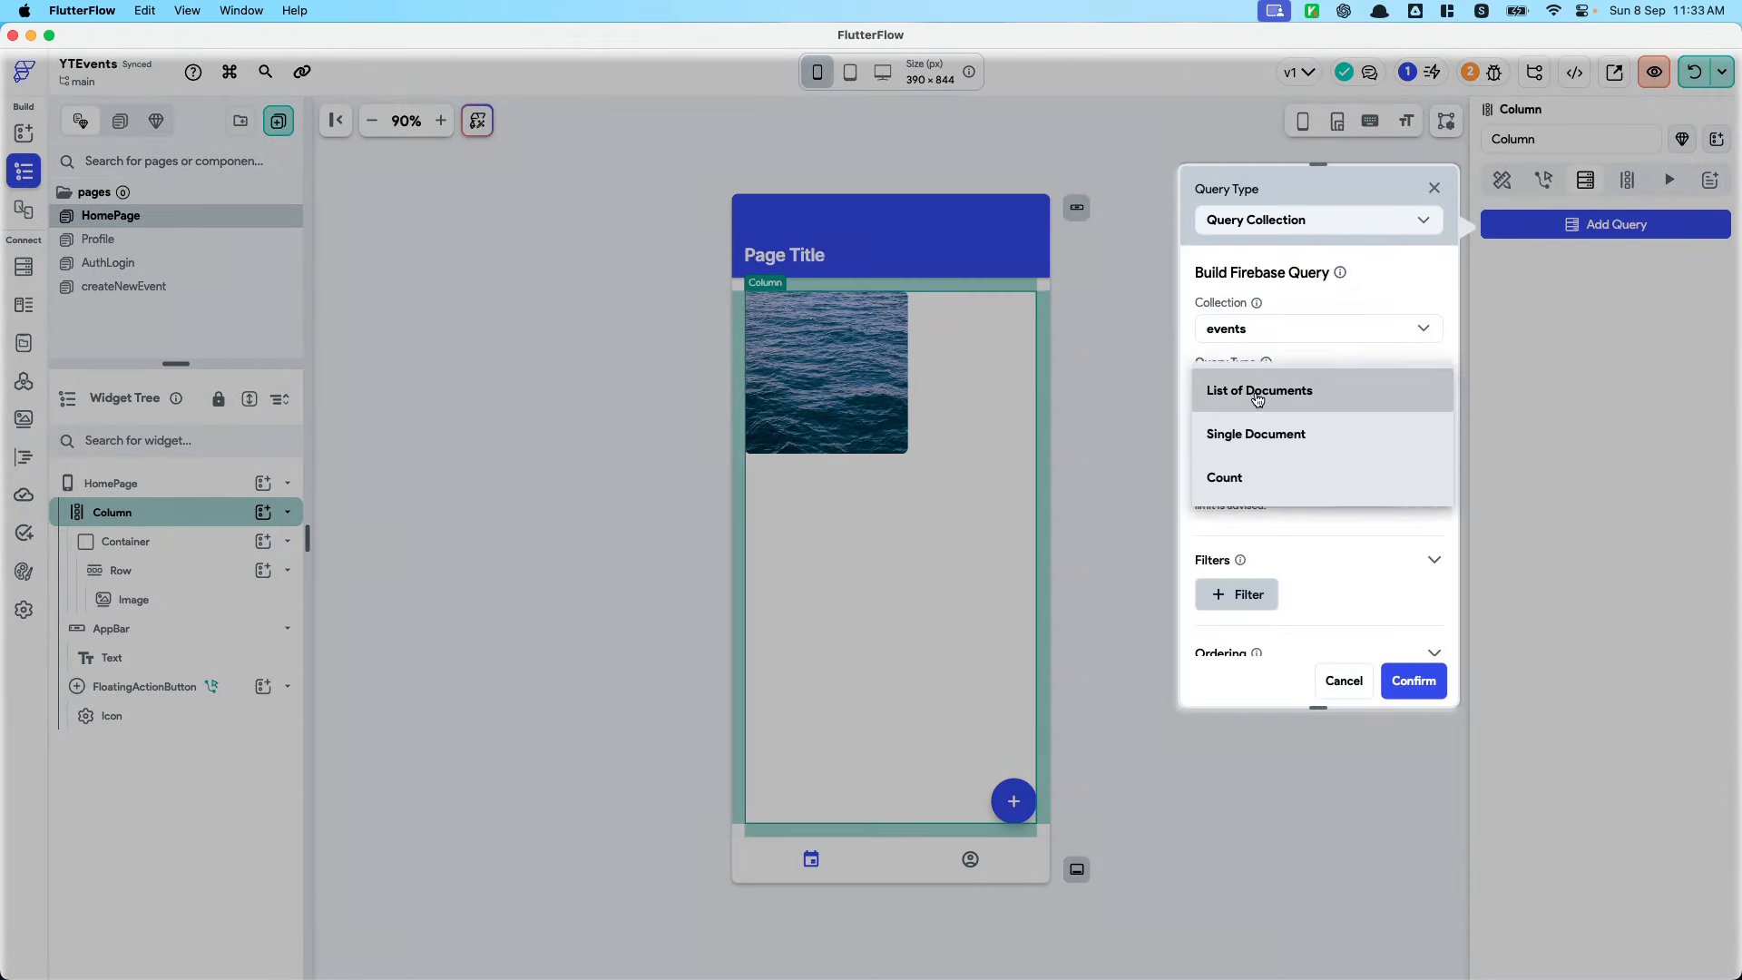
pyautogui.click(1258, 394)
pyautogui.click(1243, 594)
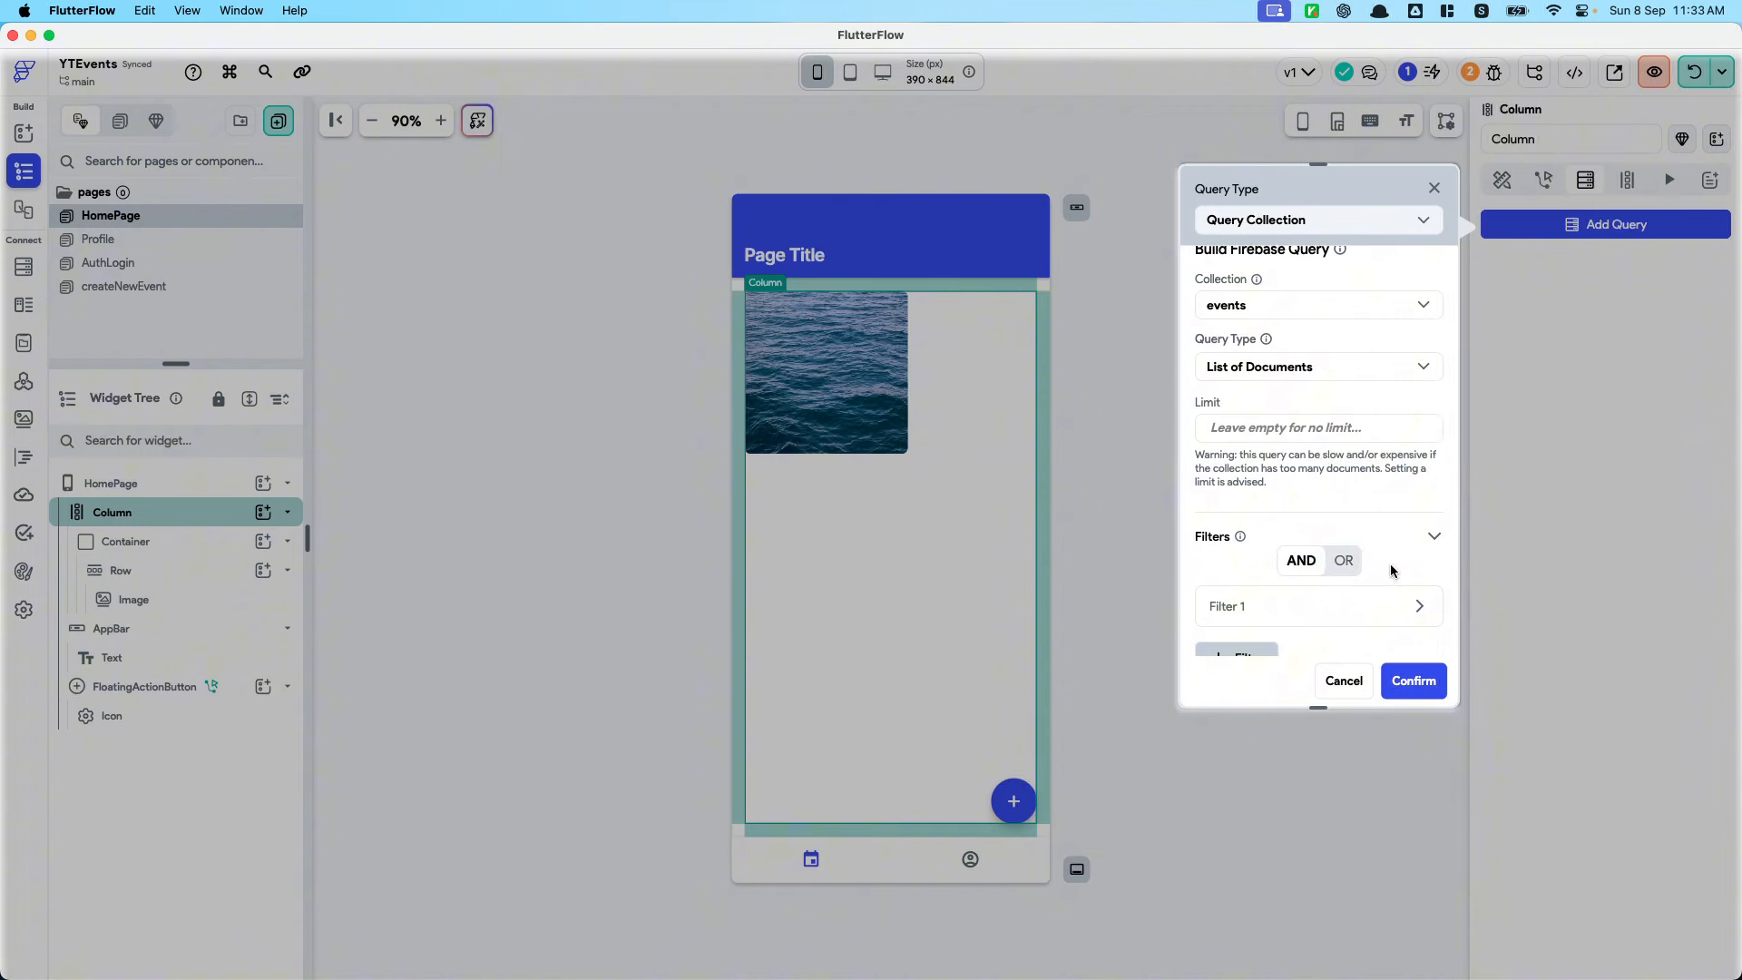
pyautogui.click(1389, 604)
pyautogui.scroll(-3, 1393, 508)
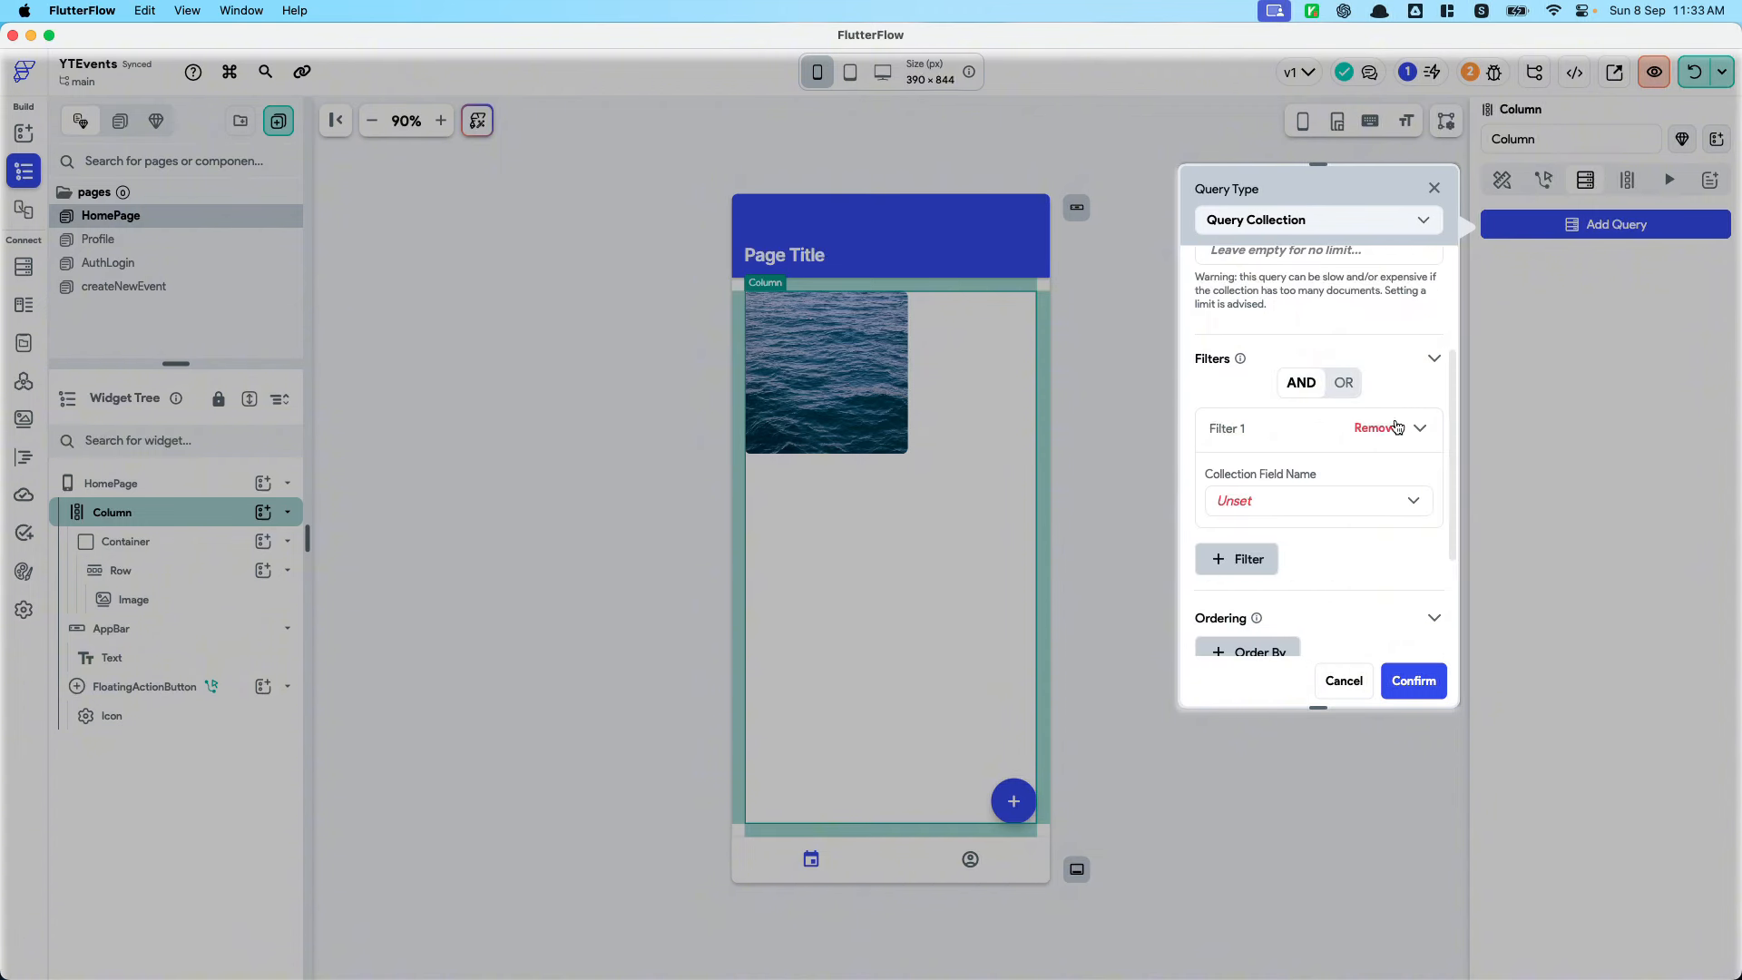
pyautogui.click(1393, 427)
# Order the Column's events query by createdTime, decreasing, and confirm creating the backend query
pyautogui.click(1258, 487)
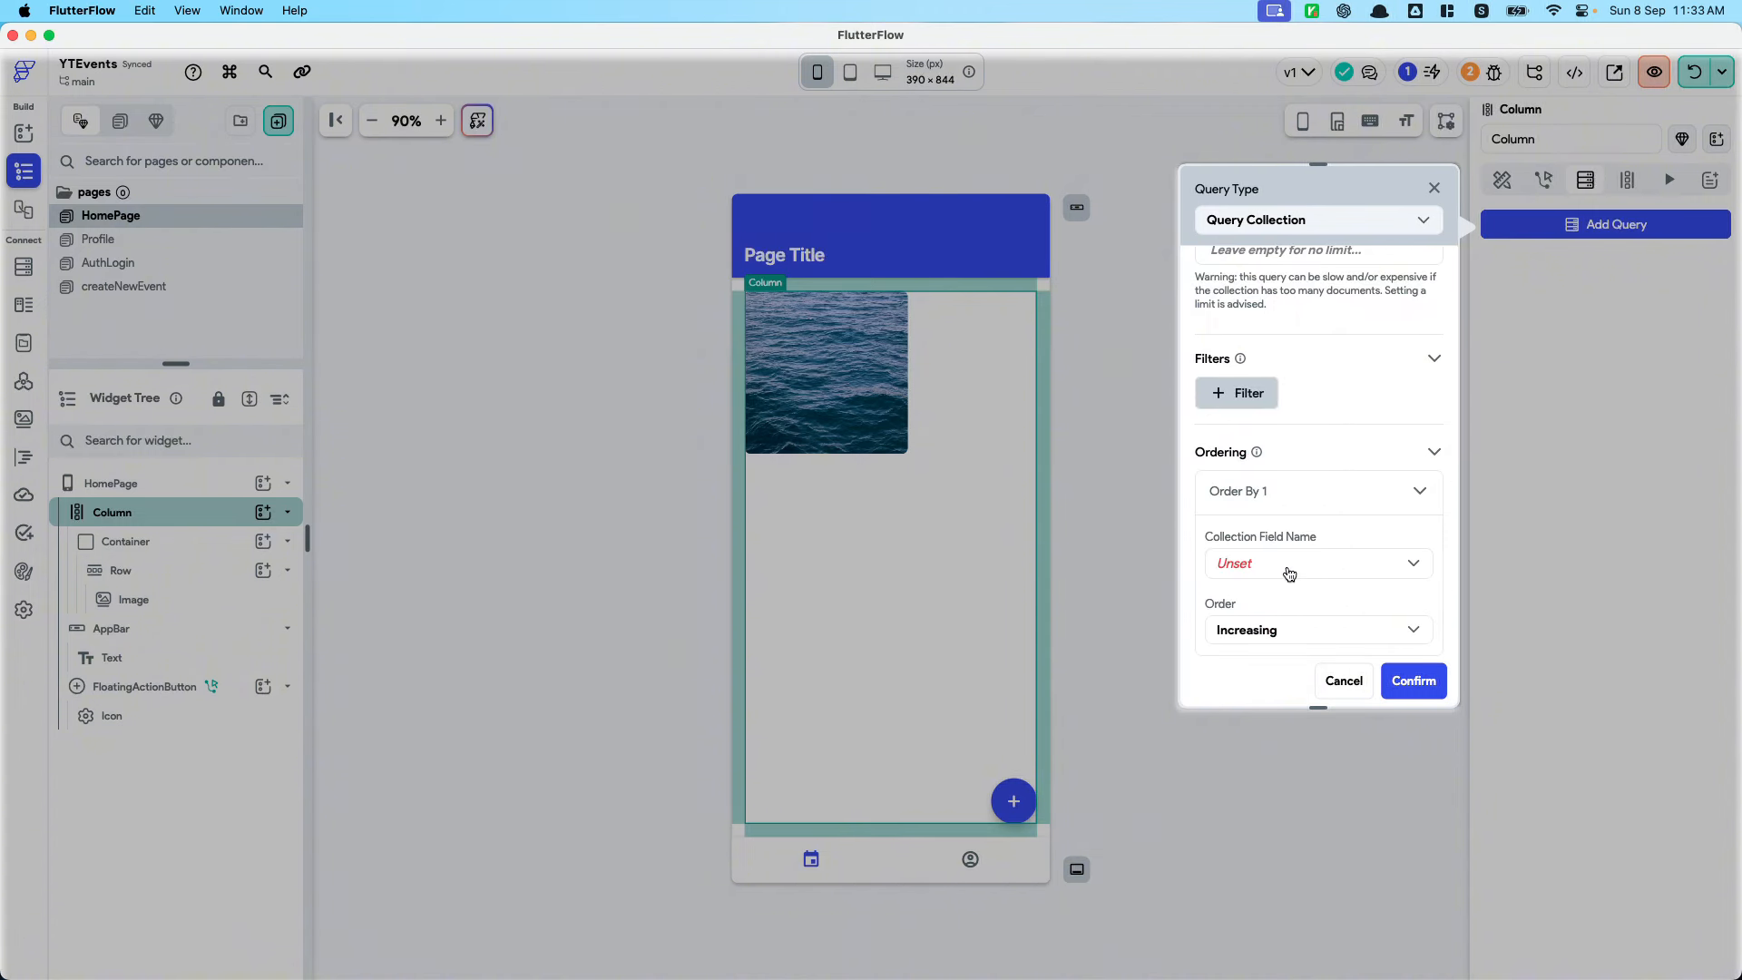
pyautogui.click(1286, 572)
pyautogui.click(1329, 473)
pyautogui.scroll(-1, 1306, 610)
pyautogui.click(1306, 611)
pyautogui.click(1208, 653)
pyautogui.click(1390, 690)
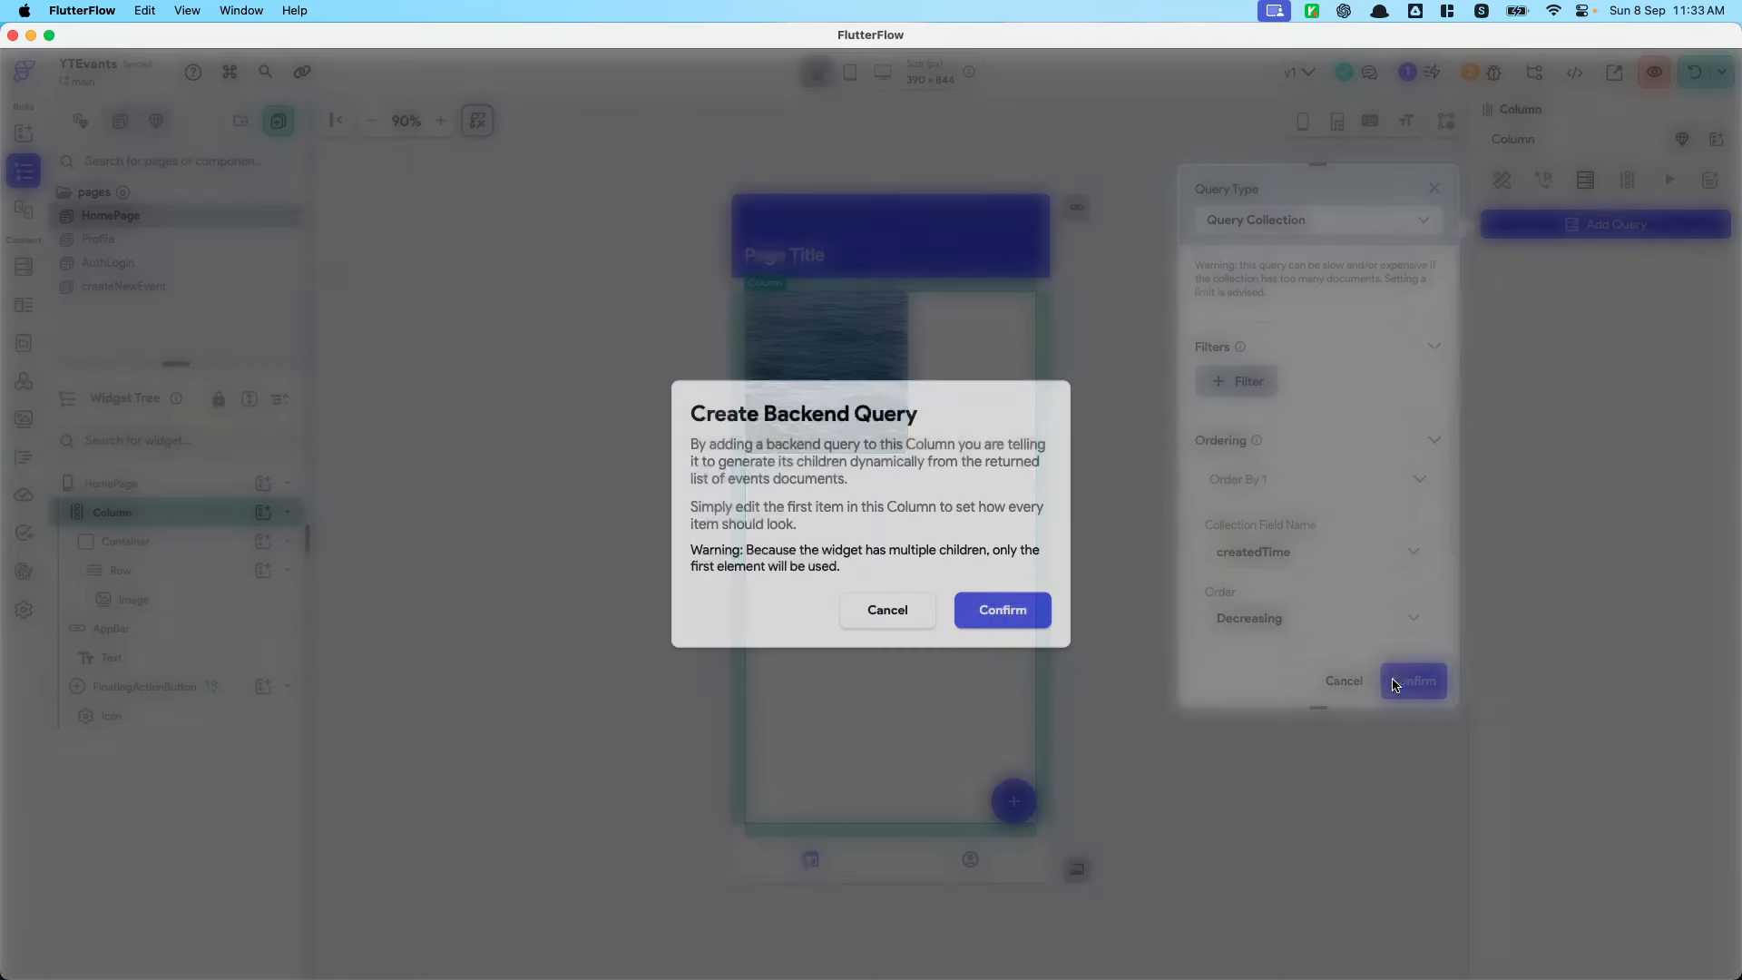
pyautogui.click(985, 604)
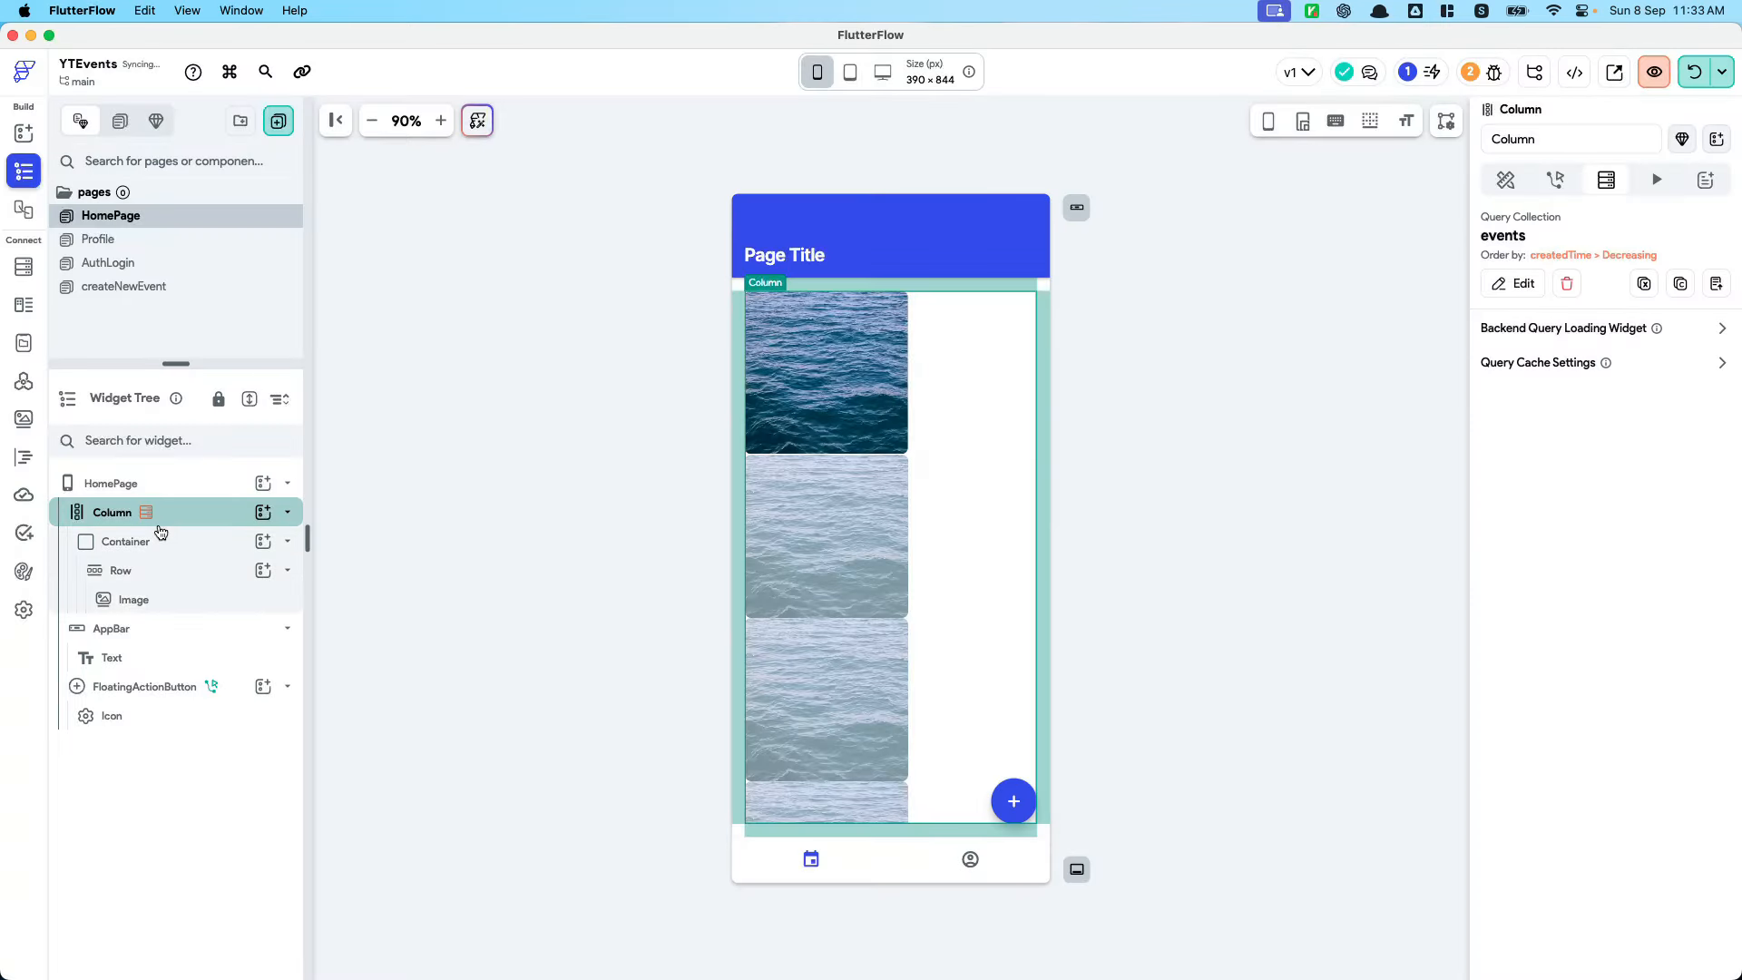
# Set the Column's items spacing to 16
pyautogui.click(287, 512)
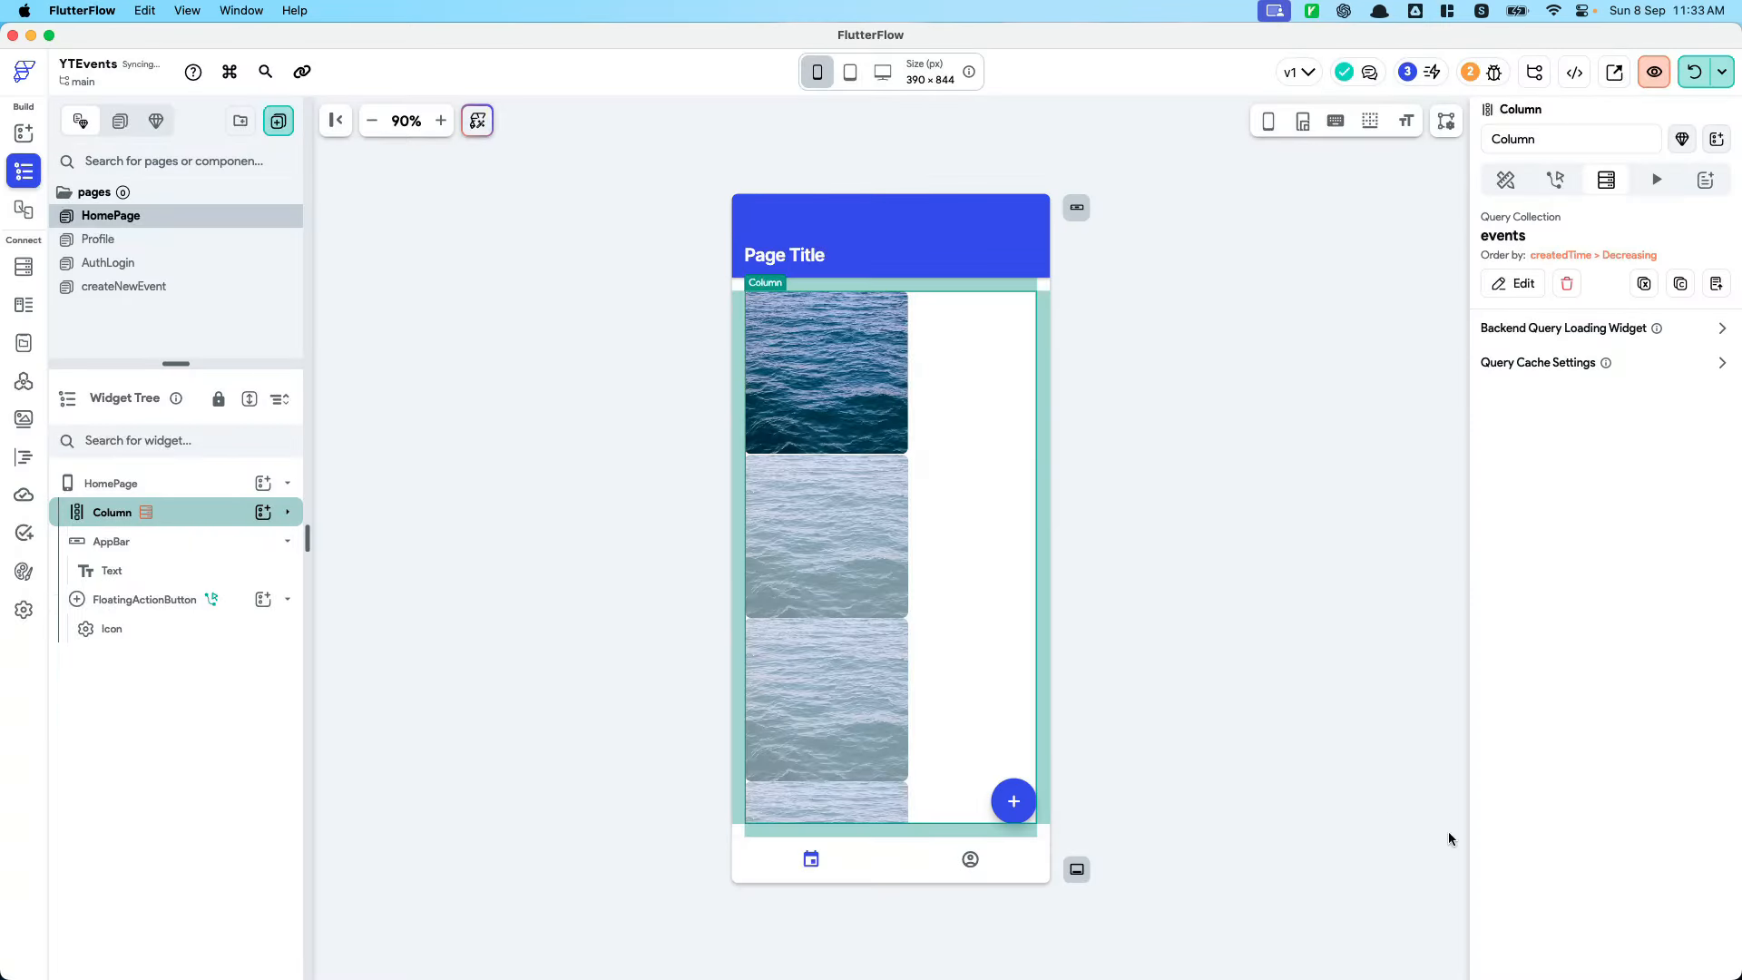
pyautogui.click(1505, 180)
pyautogui.scroll(-2, 1531, 898)
pyautogui.click(1533, 833)
pyautogui.write('16')
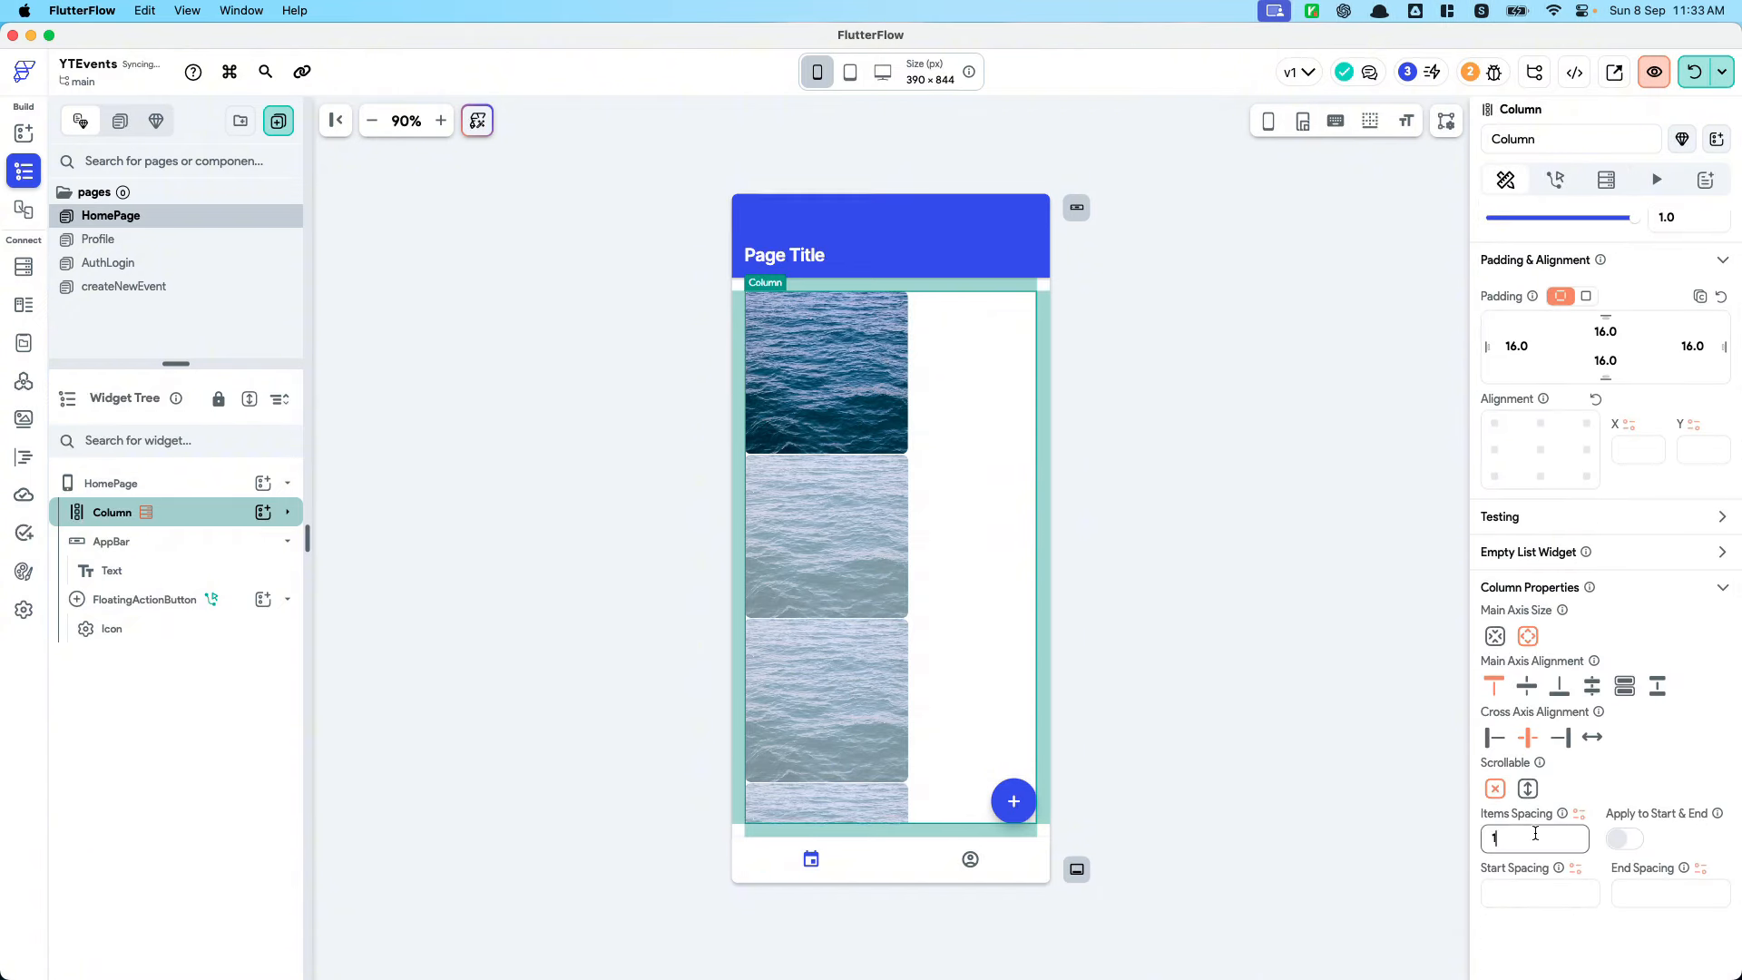
pyautogui.click(1184, 565)
# Bind the Image's path to the eventPhoto field of the queried events document
pyautogui.click(812, 371)
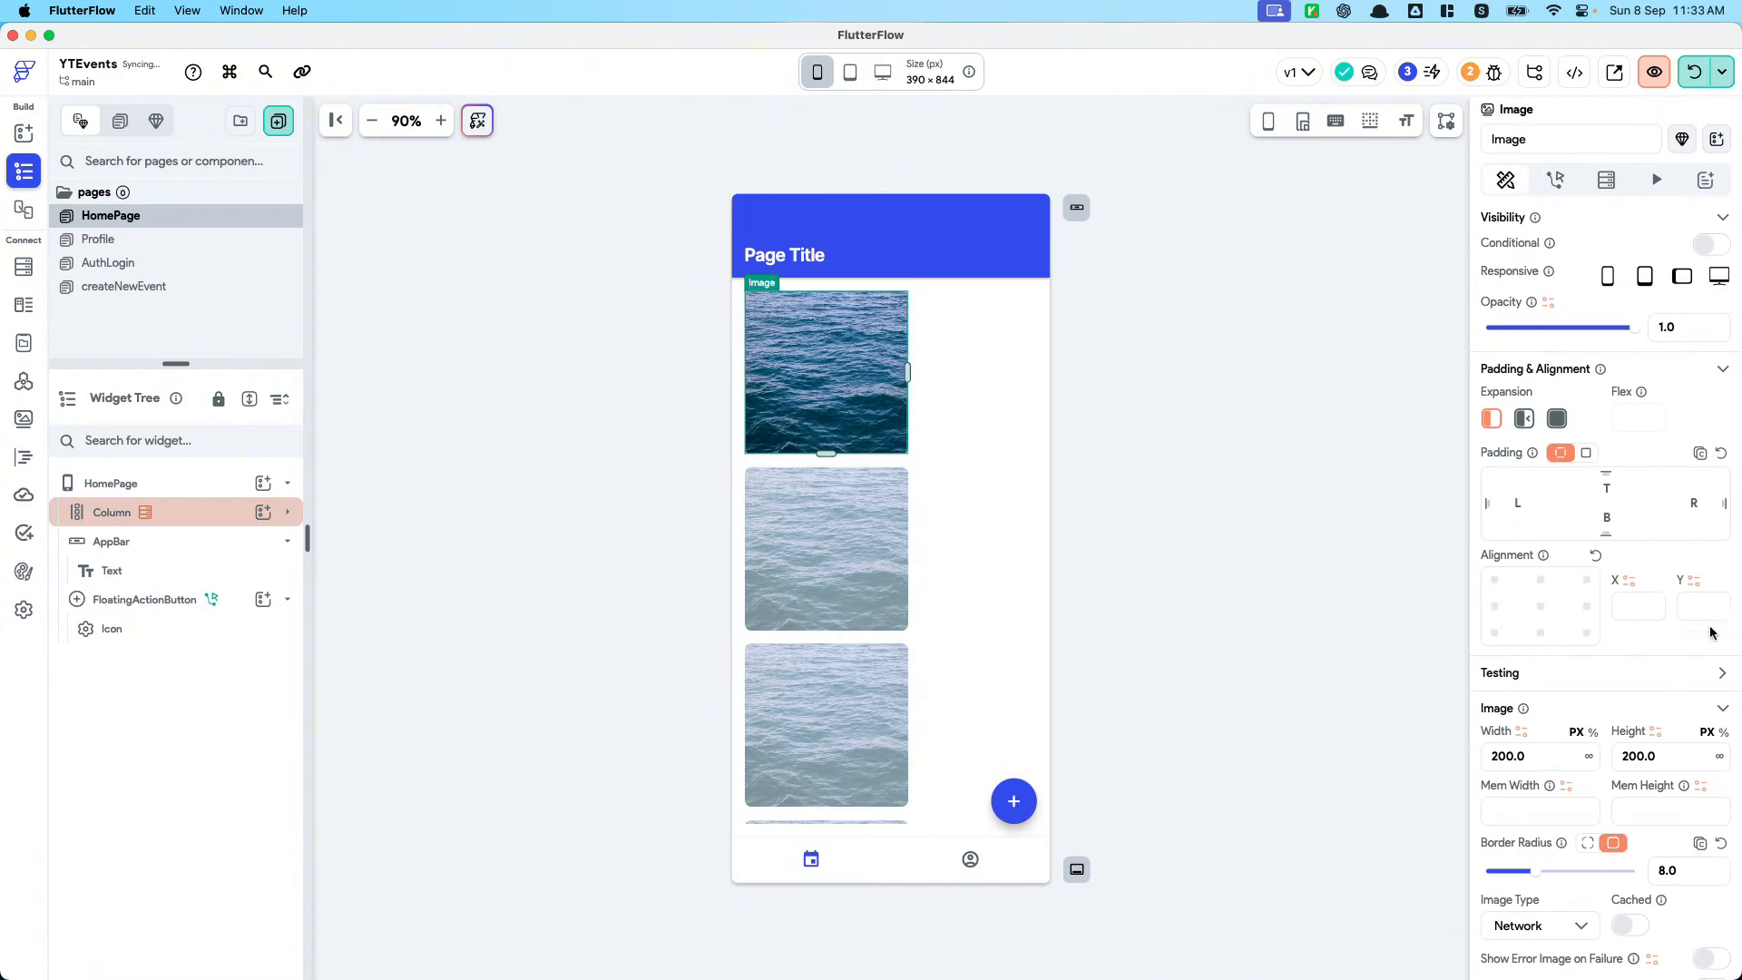
pyautogui.scroll(-5, 1533, 626)
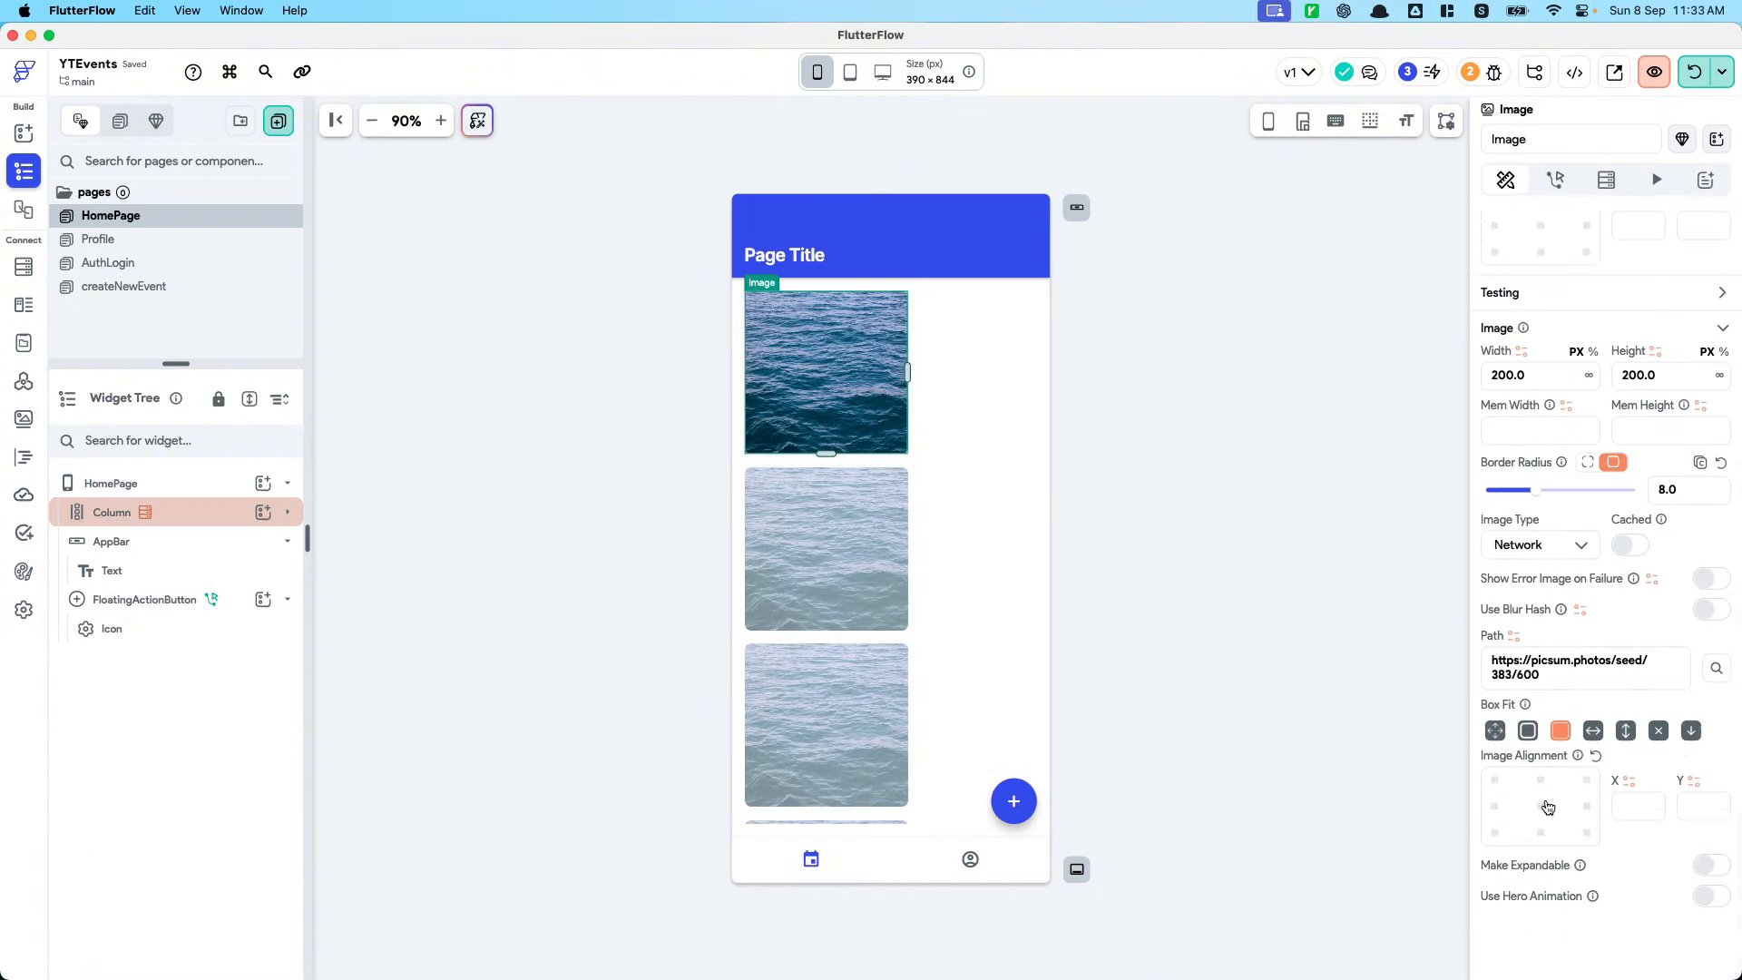
pyautogui.click(1513, 636)
pyautogui.click(1328, 716)
pyautogui.click(1310, 833)
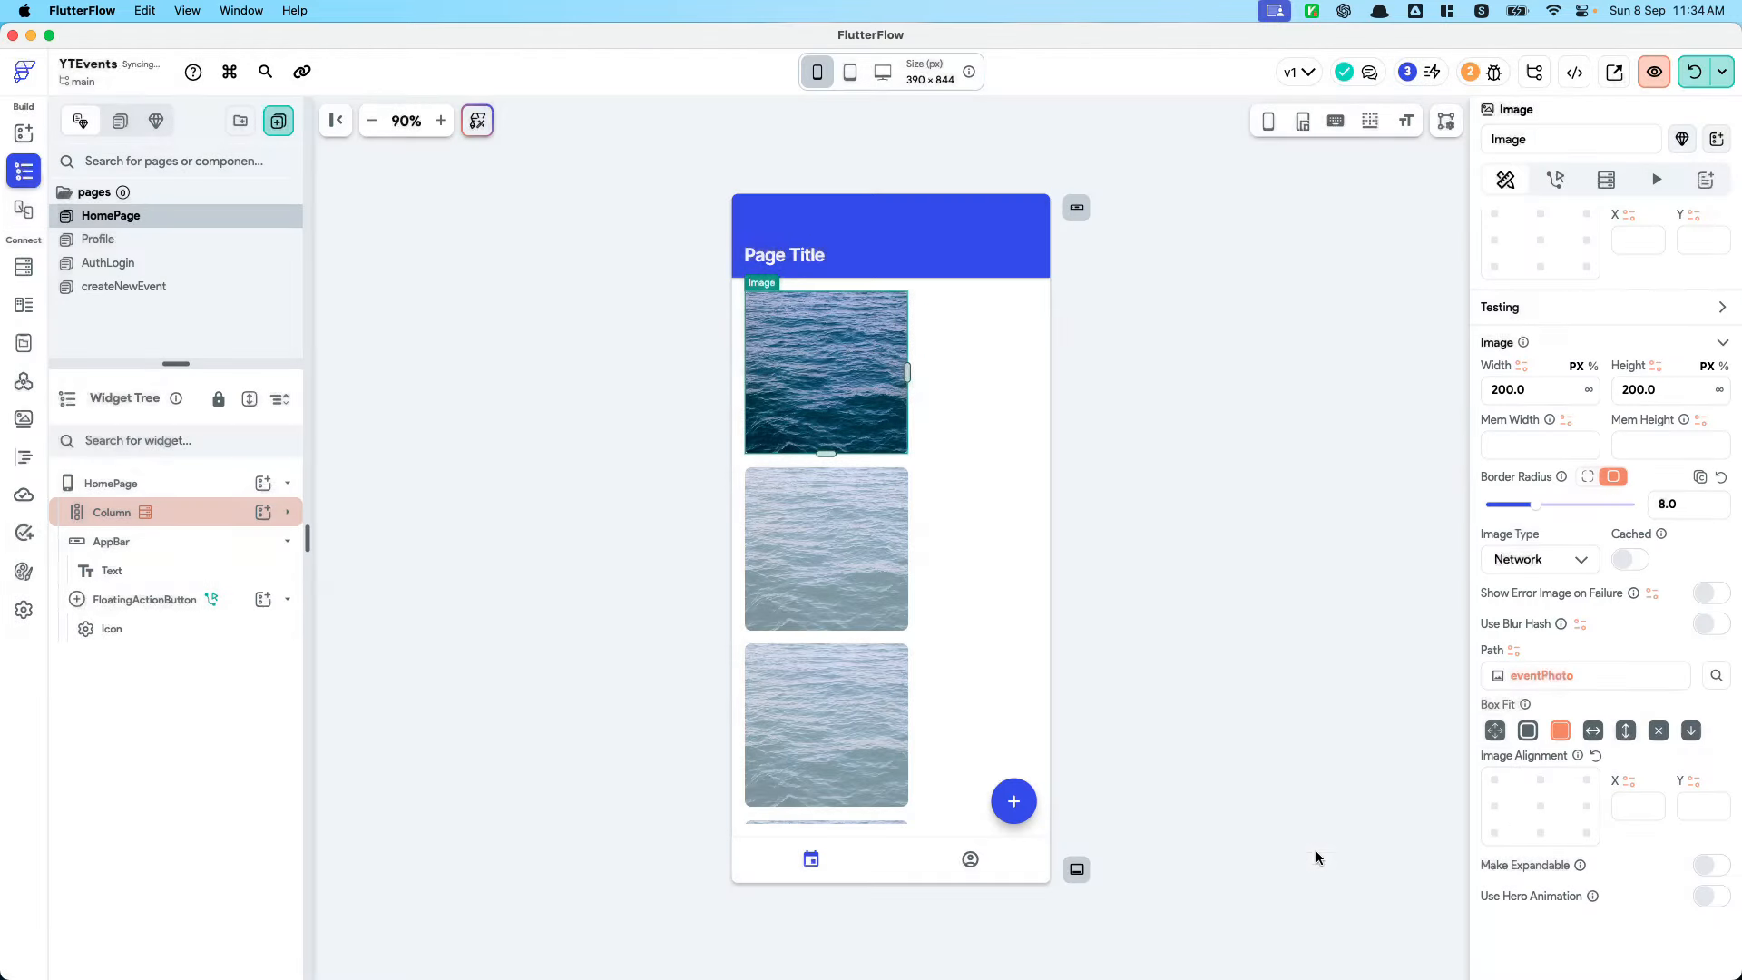
# Add a Column beside the Image inside the list item's Row
pyautogui.click(263, 512)
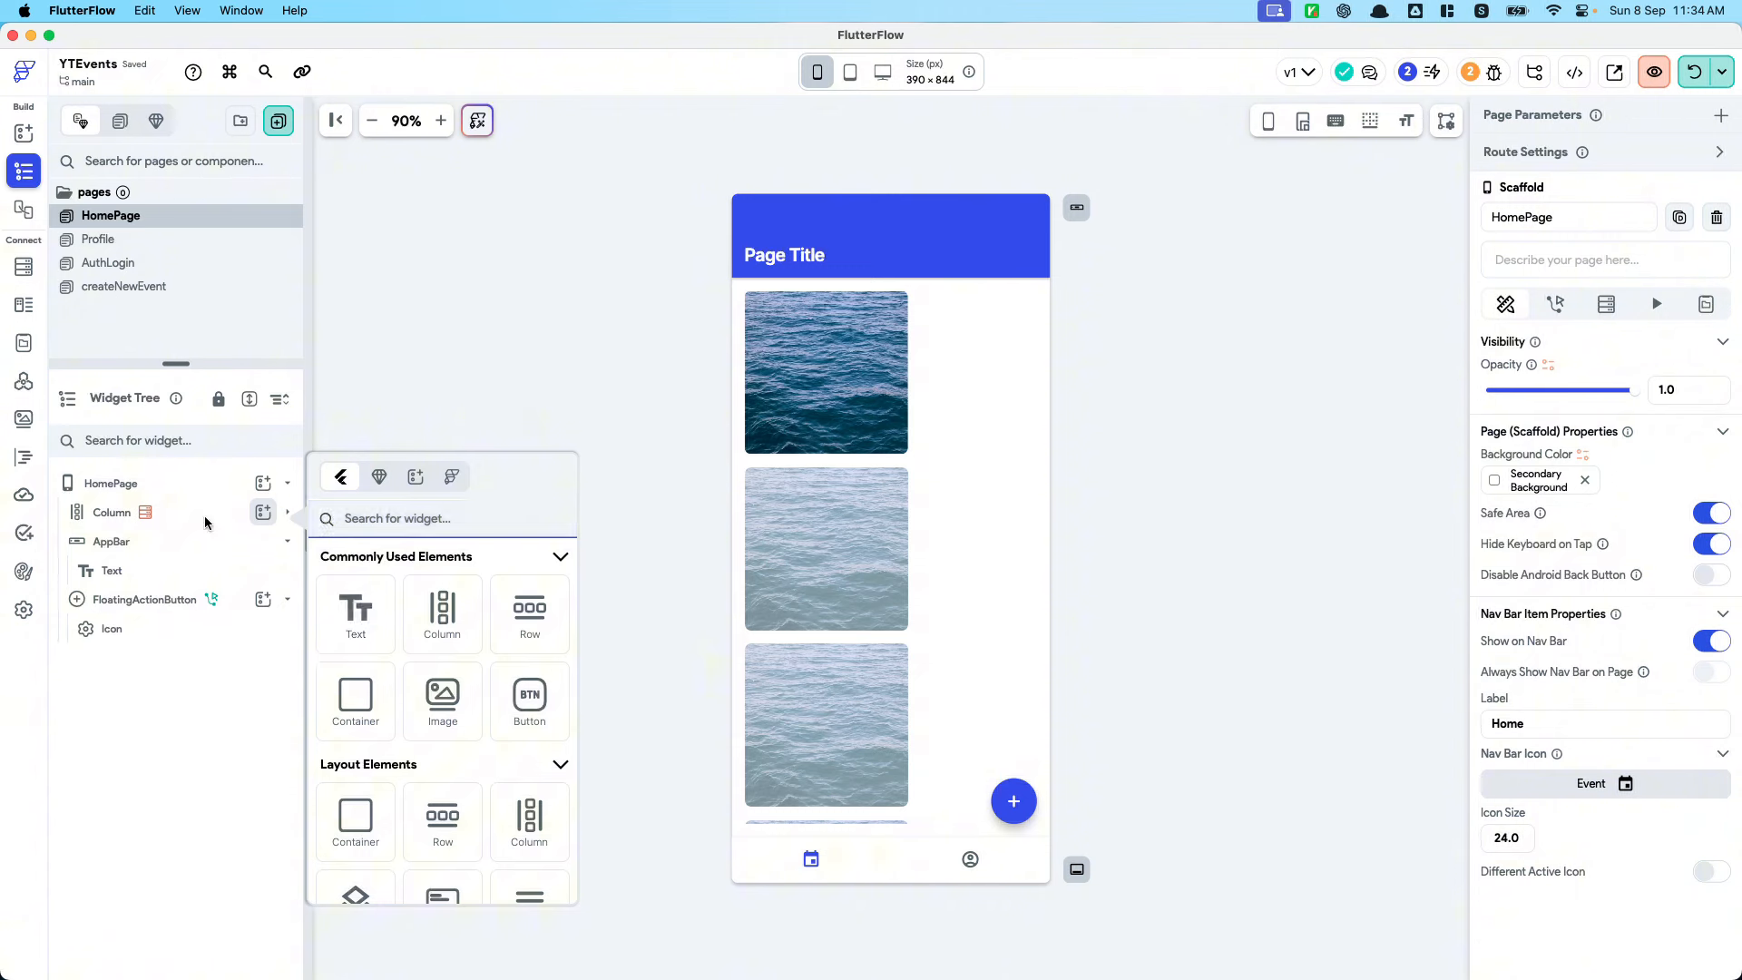
pyautogui.click(263, 512)
pyautogui.click(288, 512)
pyautogui.click(291, 570)
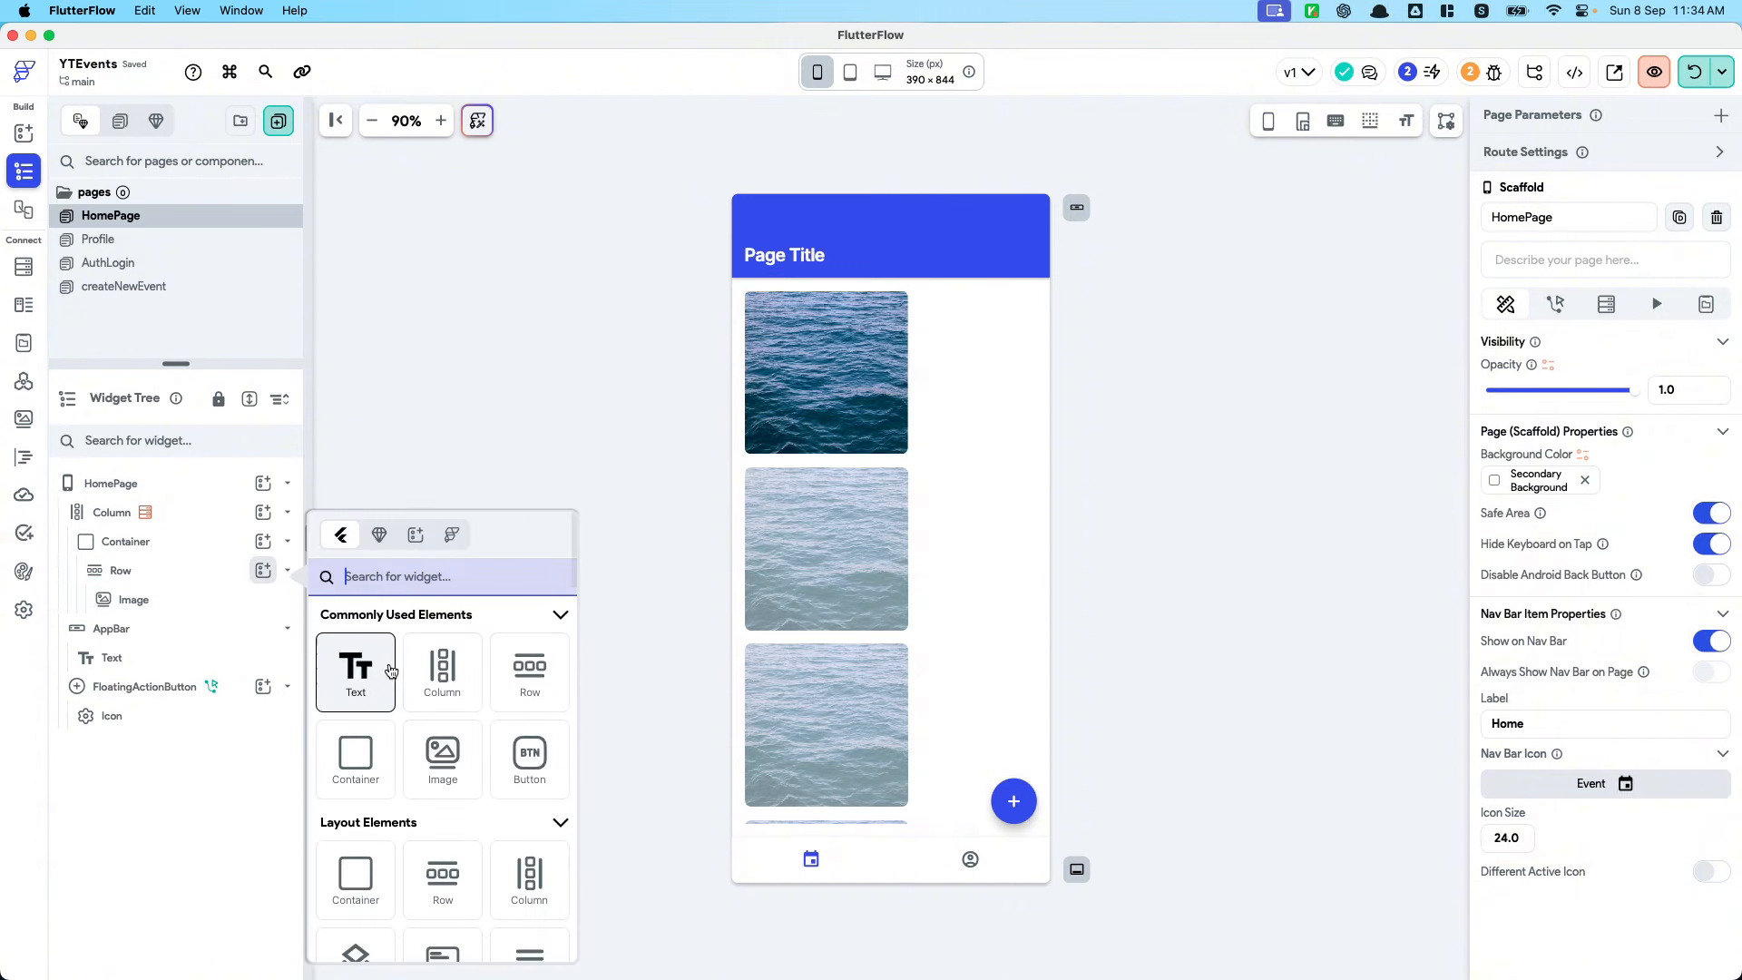
pyautogui.click(441, 669)
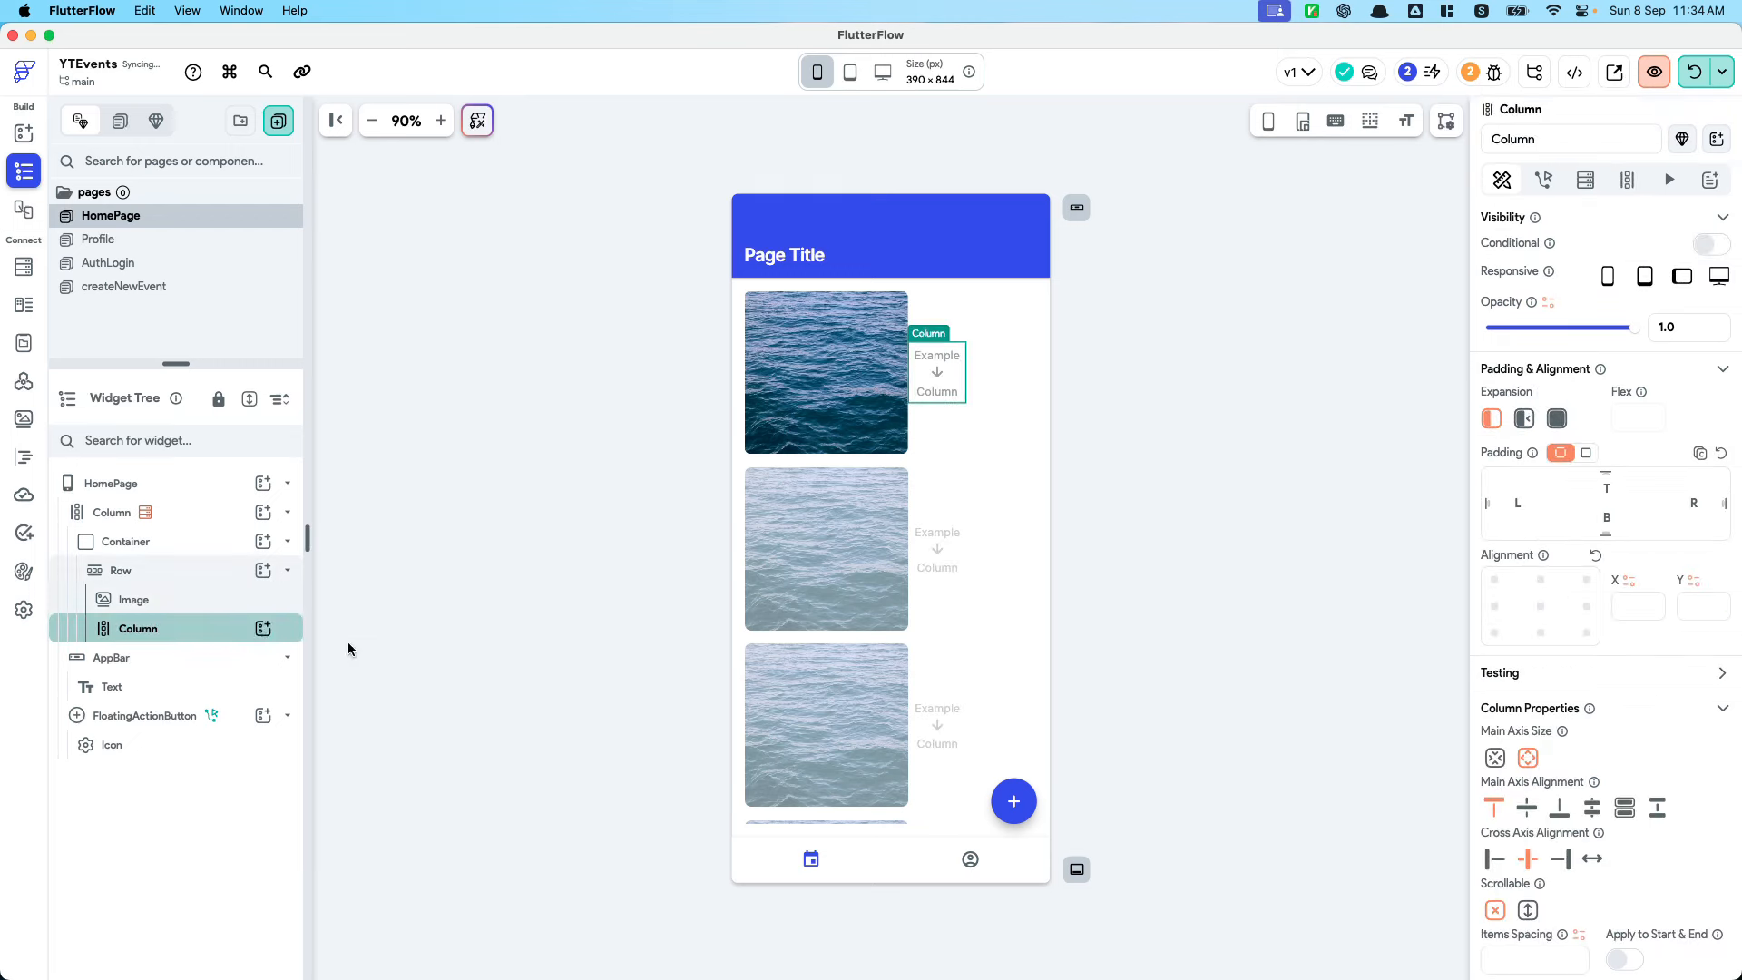
# Add a Text to the new Column and bind it to the eventName field of the events document
pyautogui.click(262, 628)
pyautogui.click(355, 668)
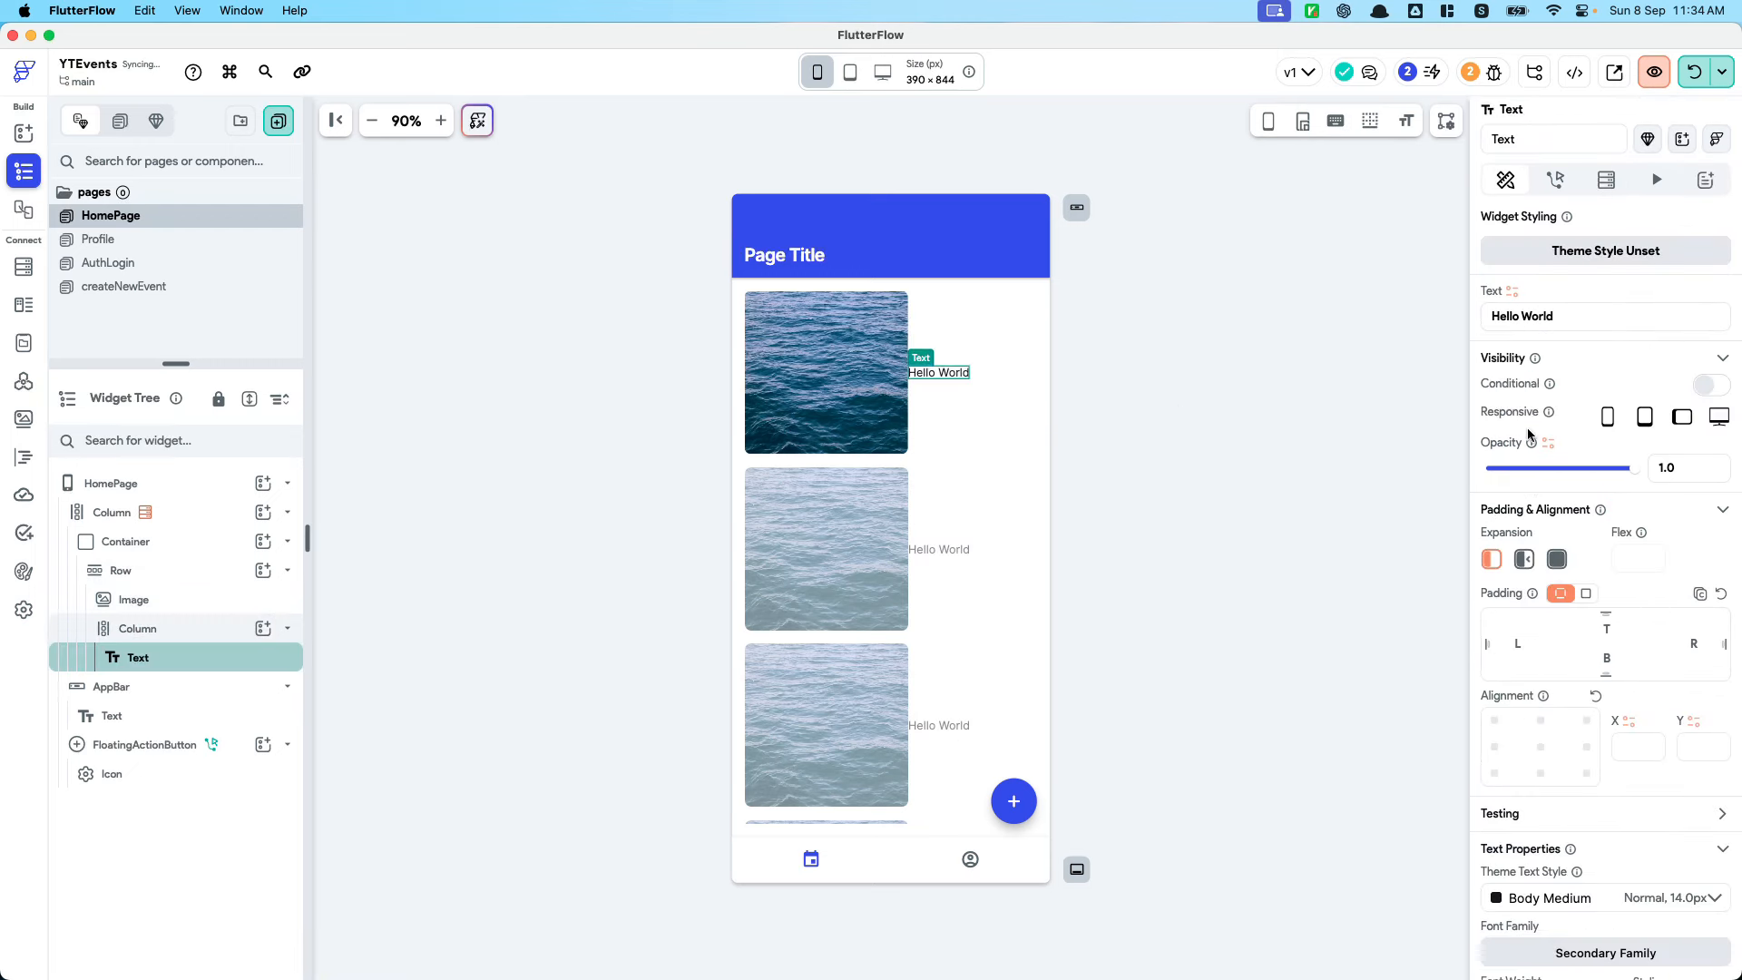
pyautogui.click(1511, 294)
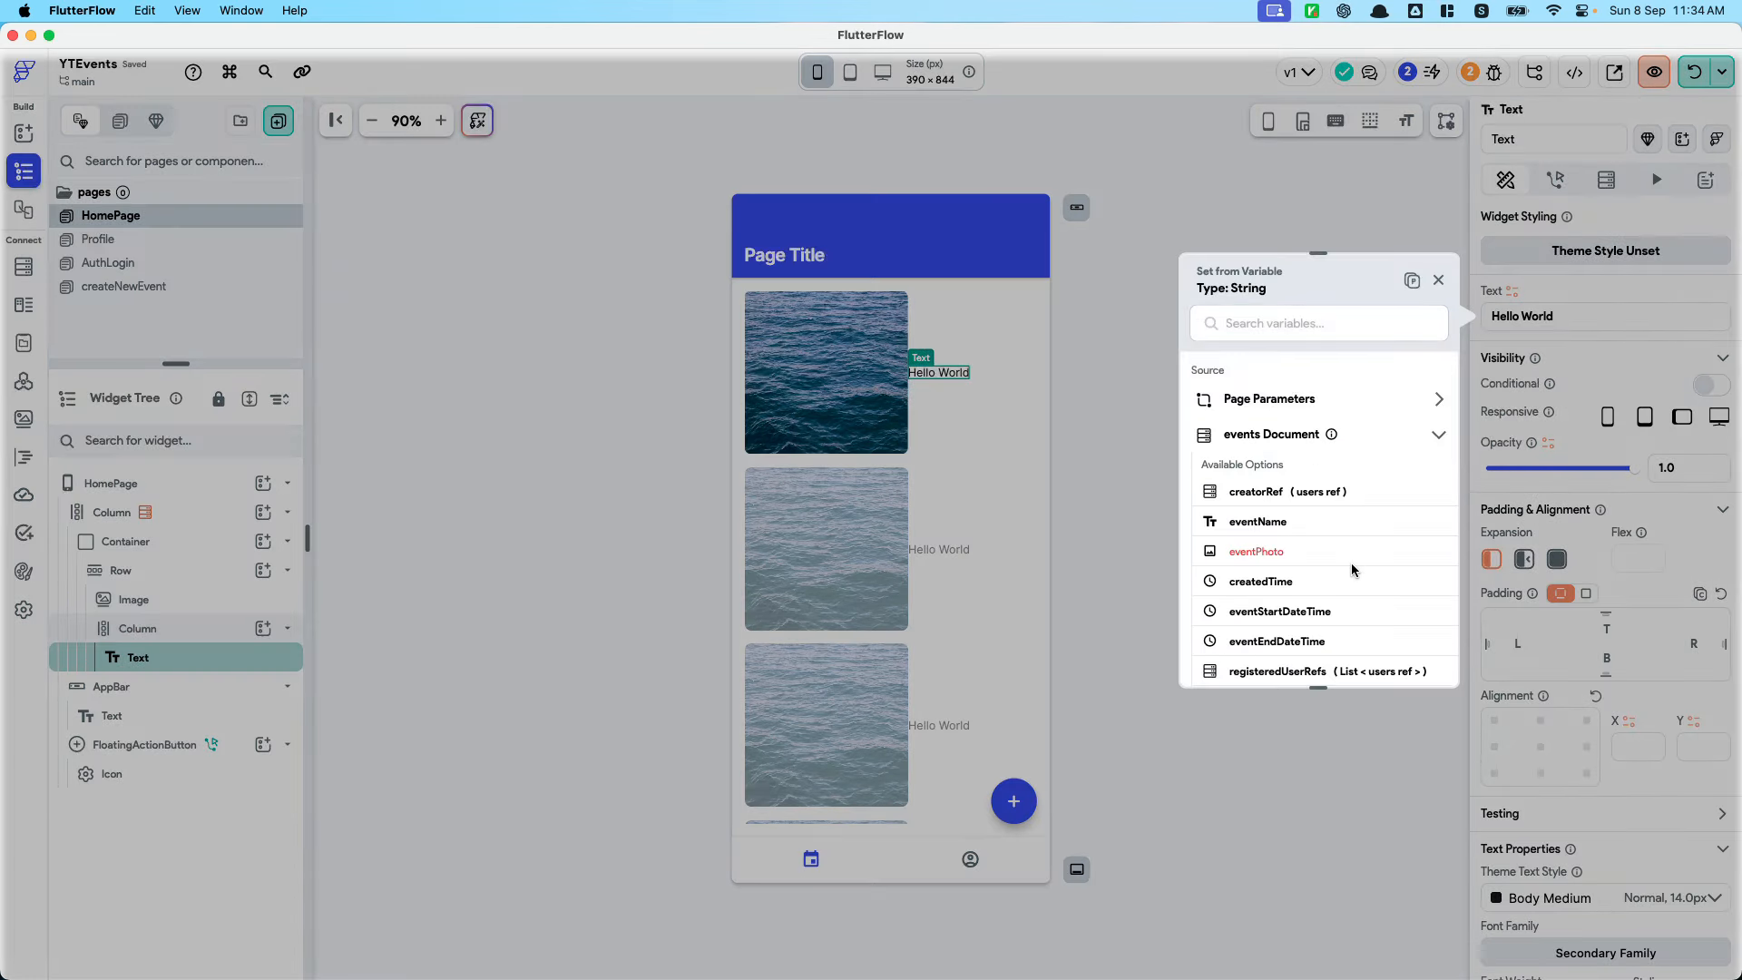
pyautogui.click(1306, 529)
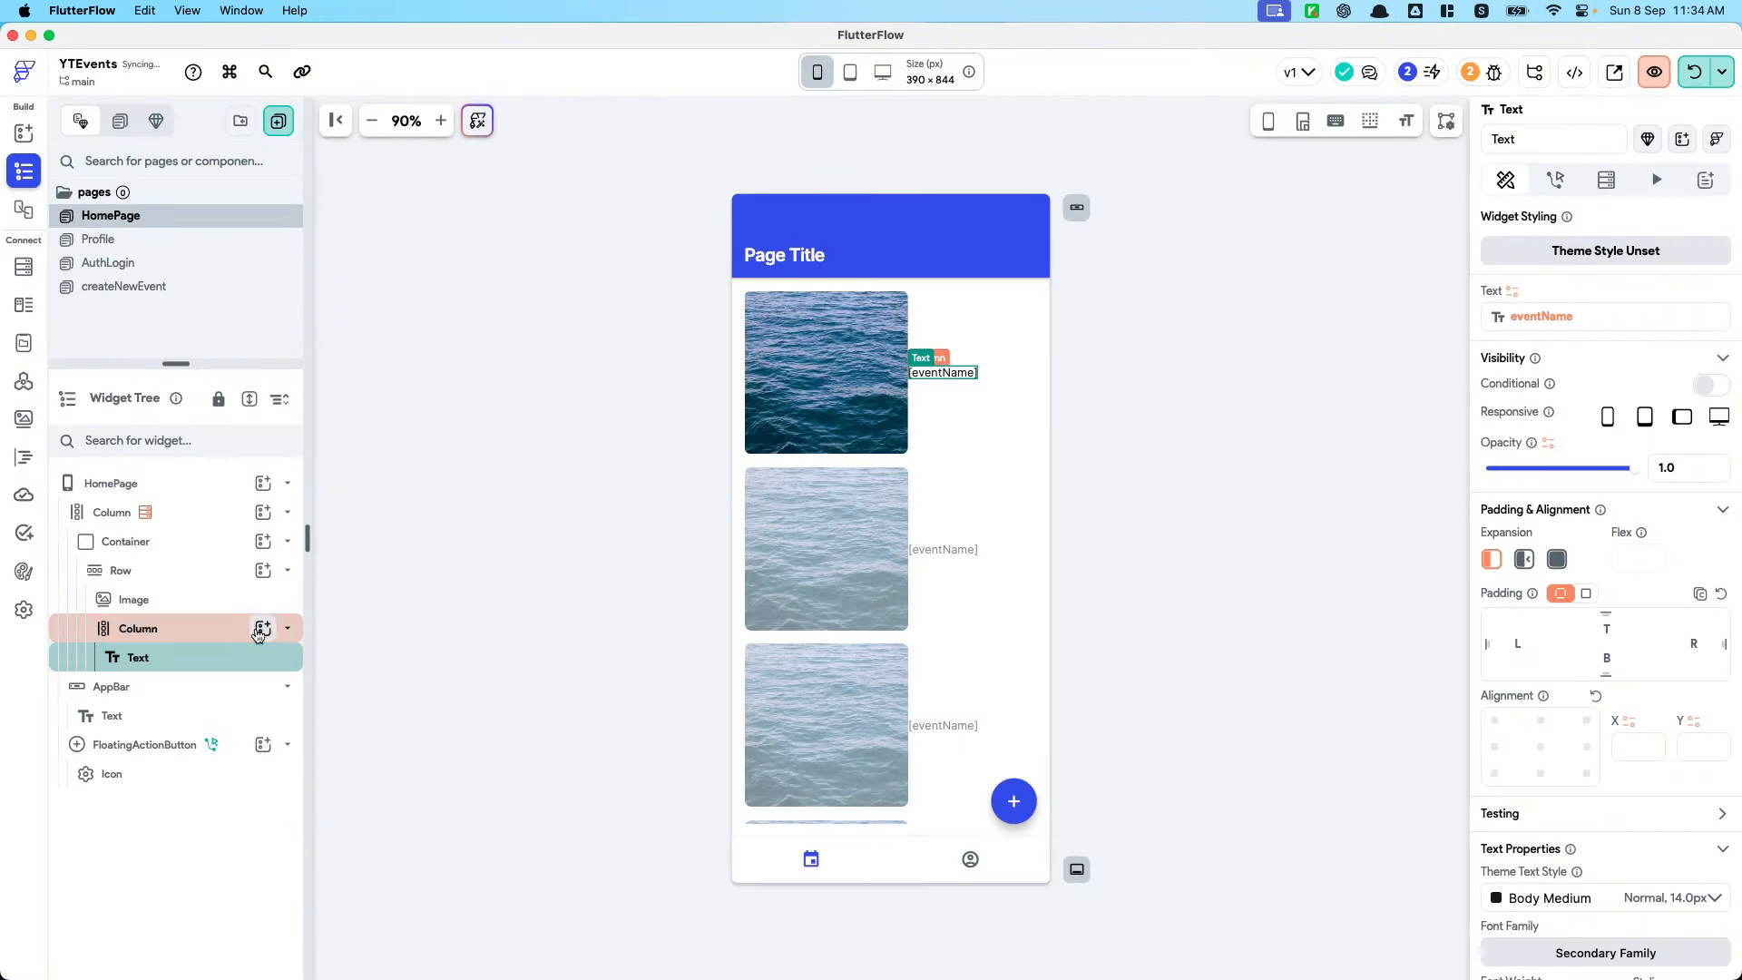
# Add a second Text to the inner Column and choose the events document's pricePerTicket field as its value
pyautogui.click(263, 628)
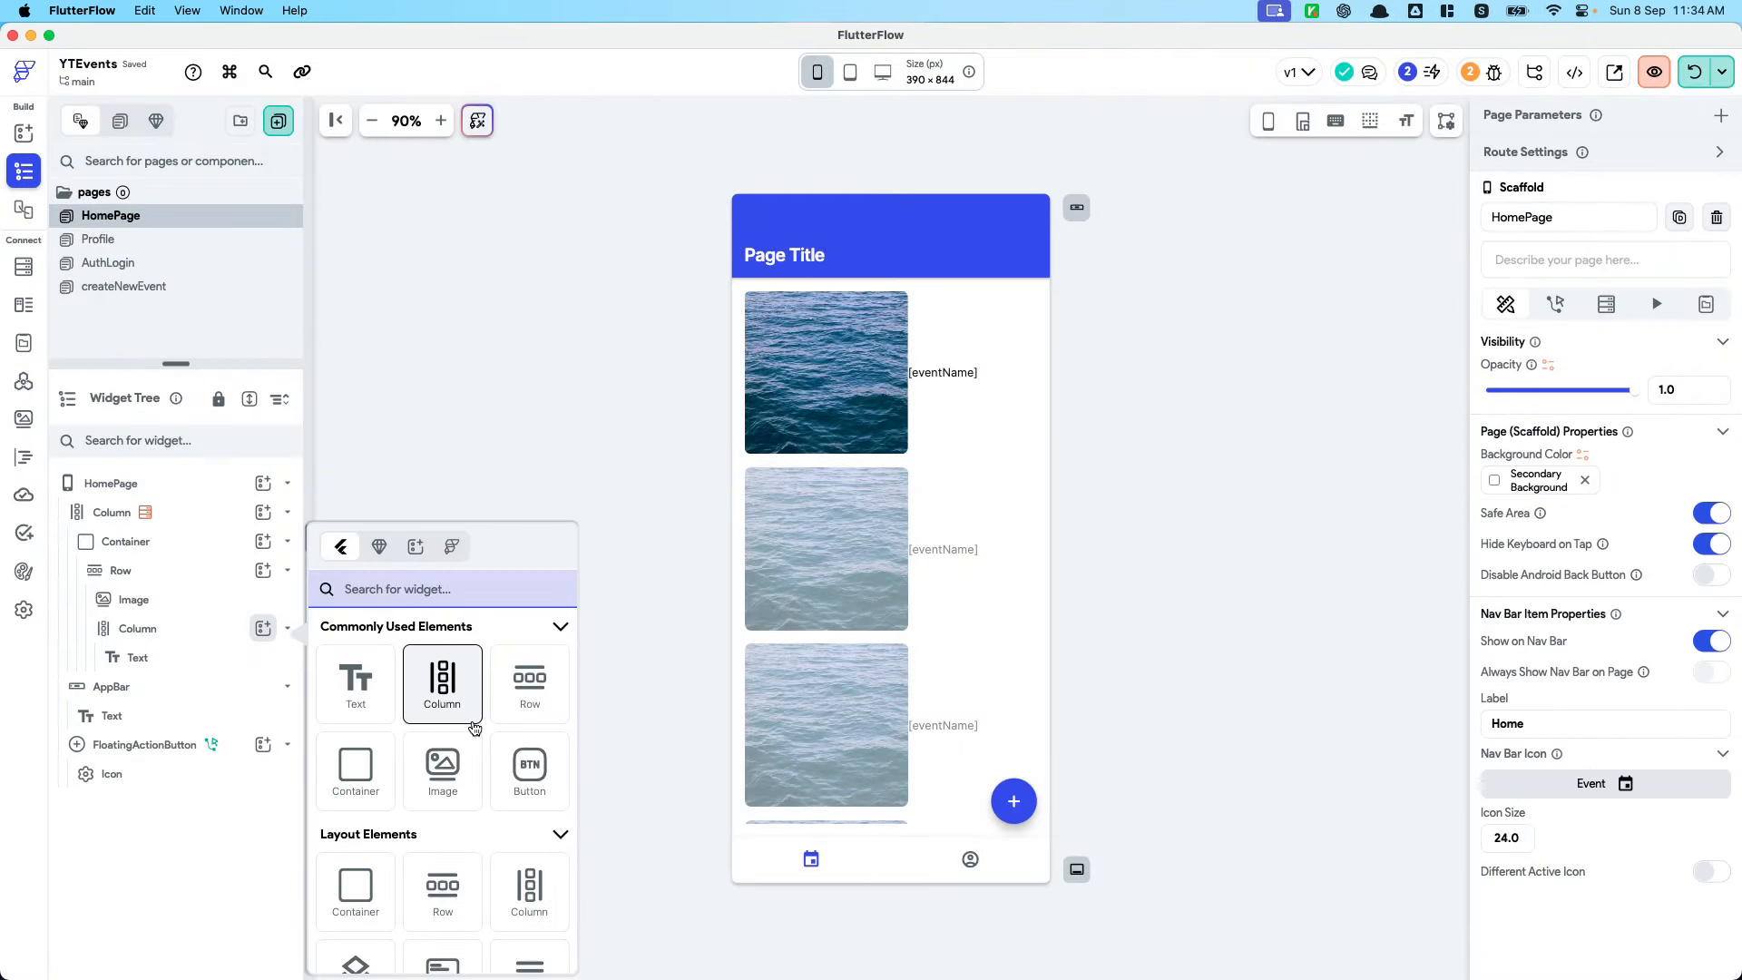
pyautogui.click(356, 681)
pyautogui.click(1505, 295)
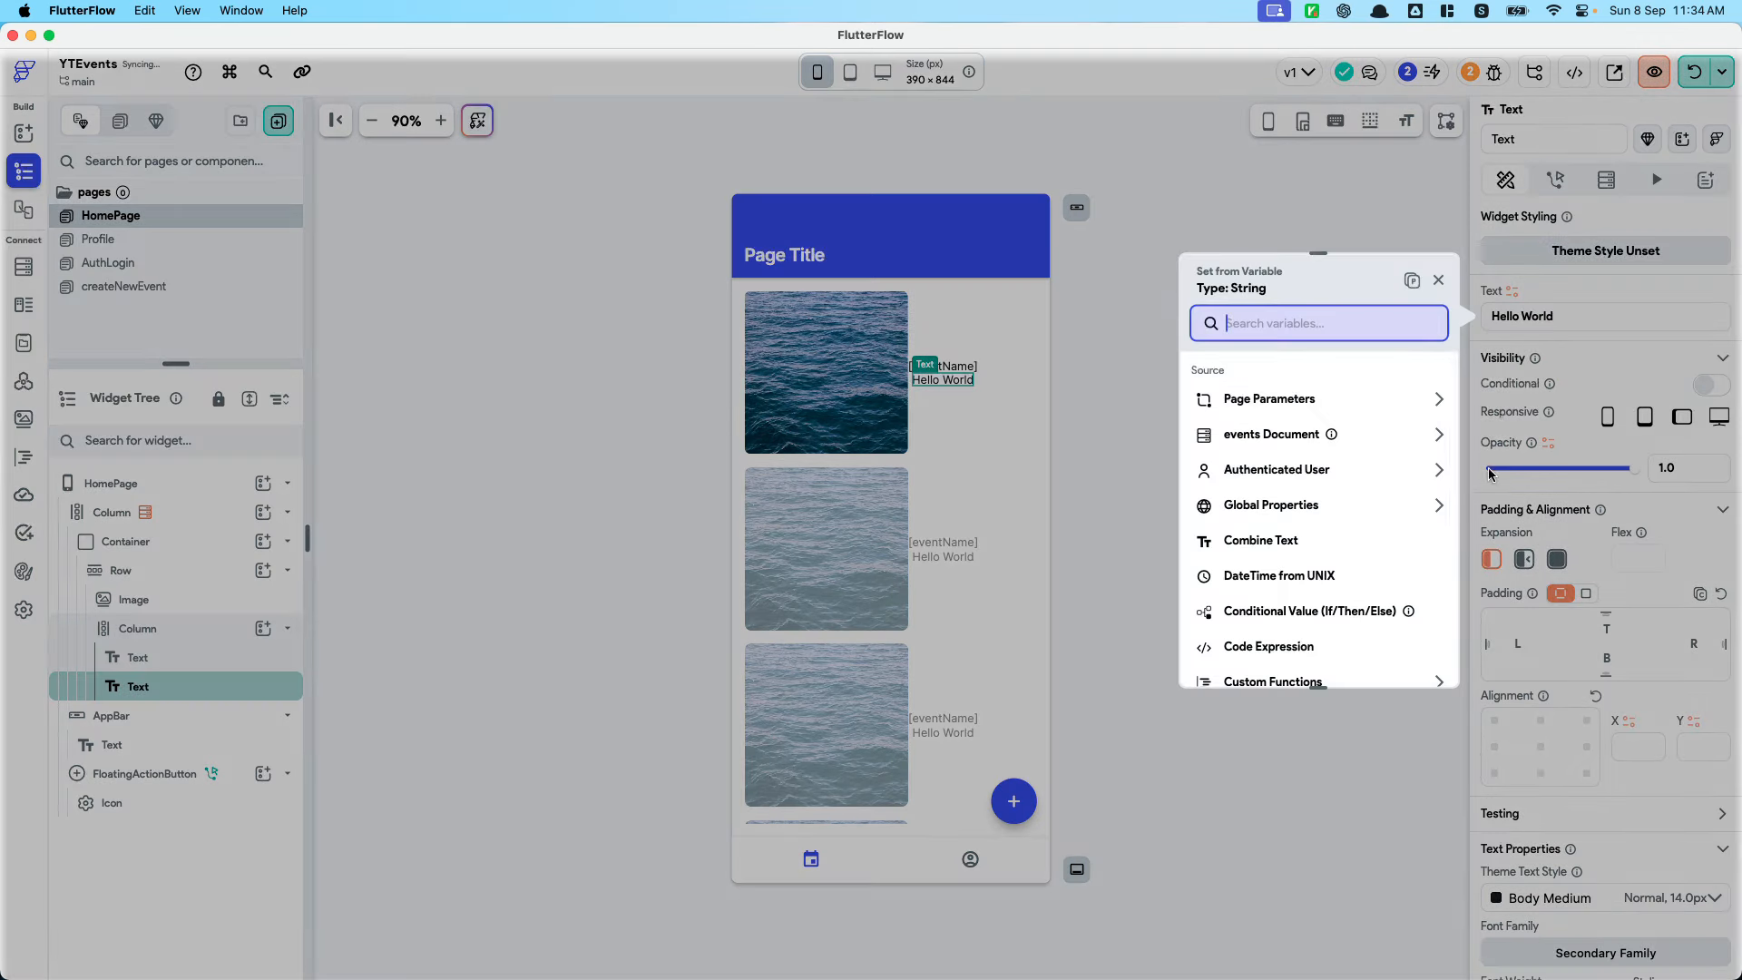
pyautogui.click(1343, 433)
pyautogui.scroll(-3, 1330, 596)
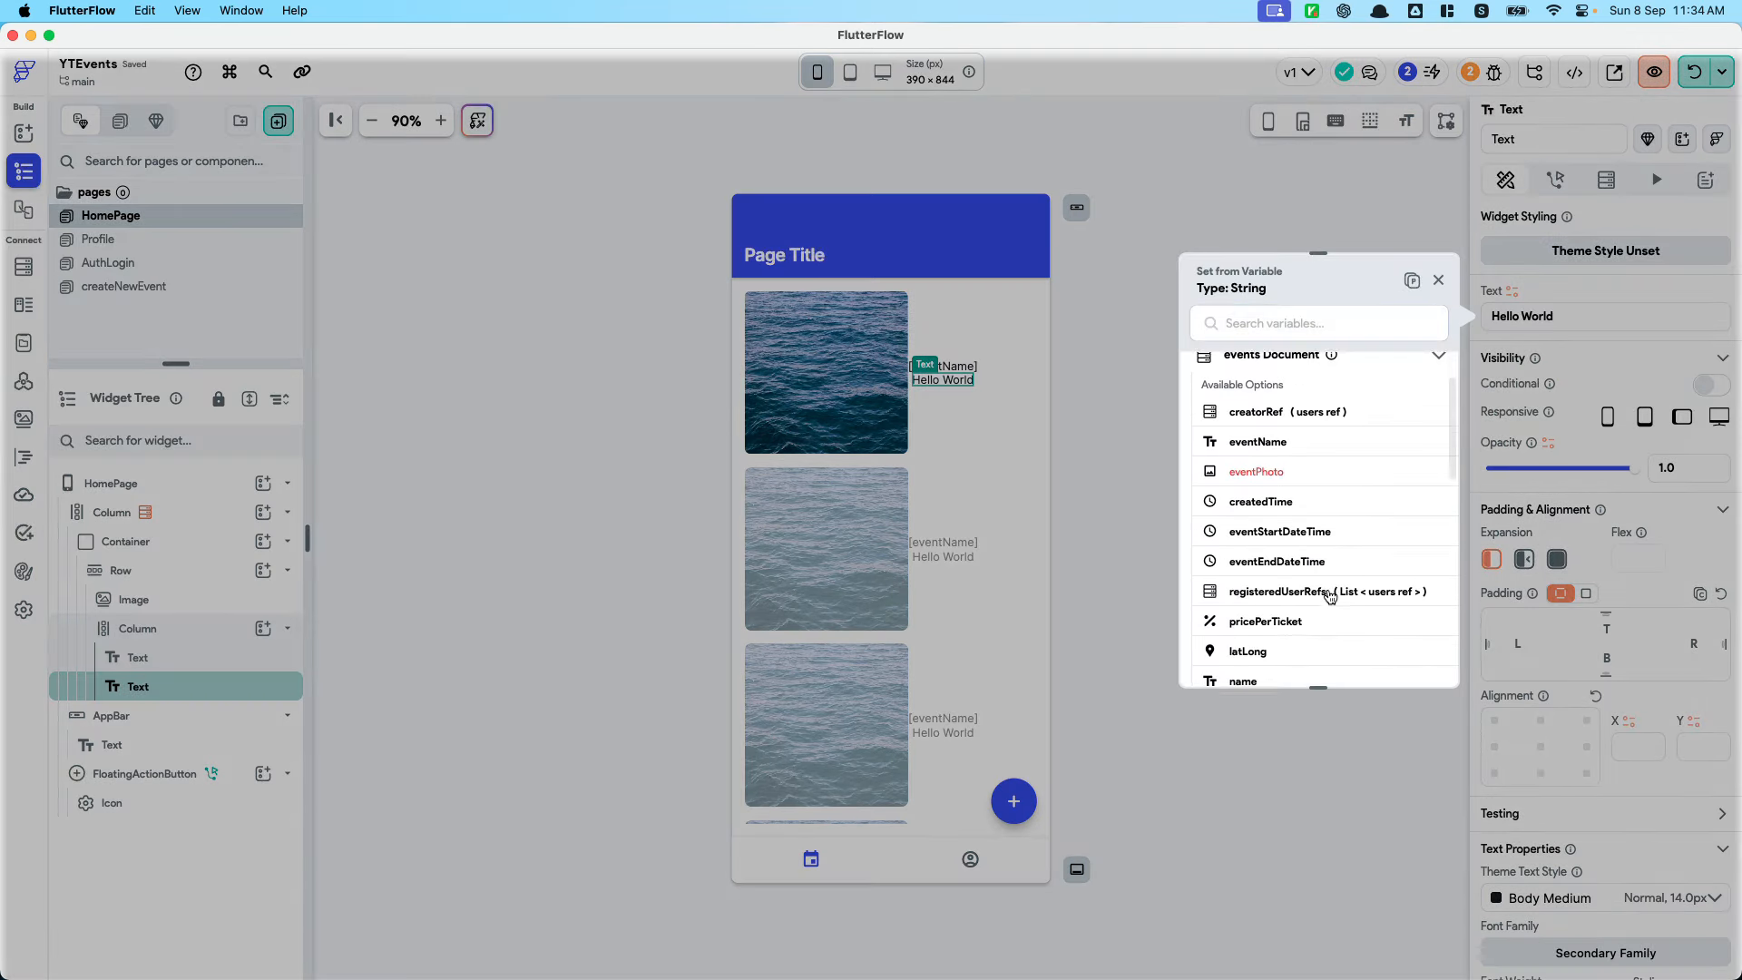
pyautogui.click(1330, 585)
# Format the ticket price as a Decimal number with automatic decimal type, displayed as currency, and confirm the binding
pyautogui.click(1300, 555)
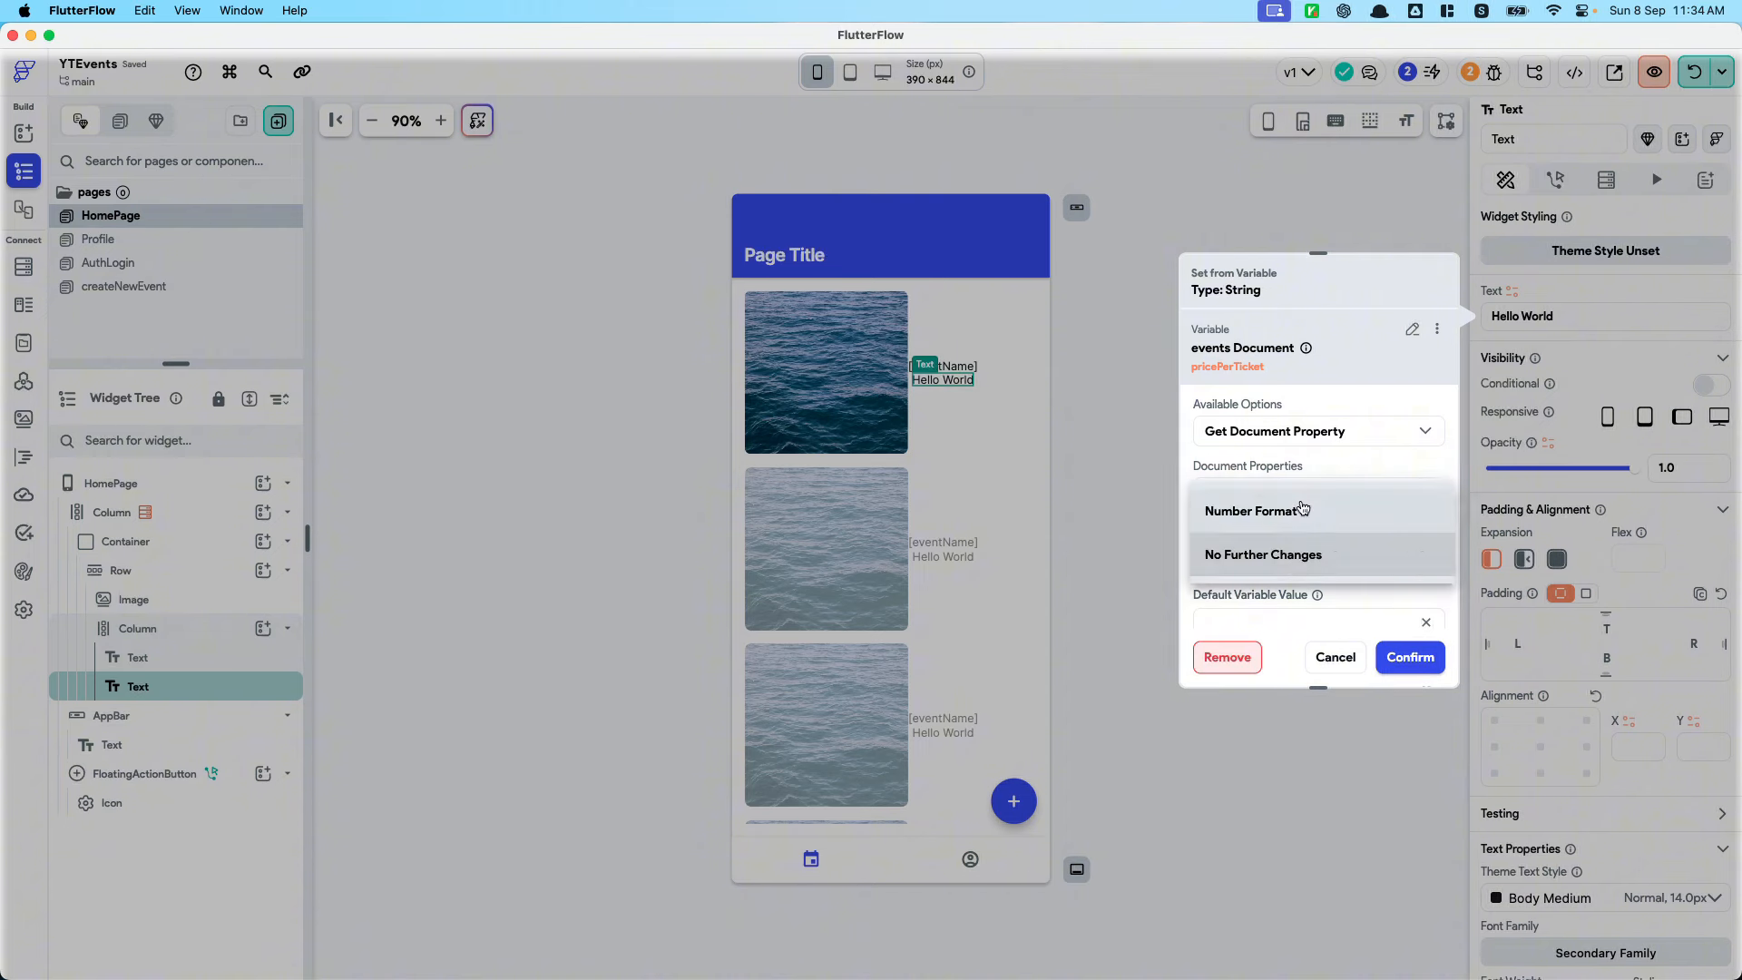
pyautogui.click(1311, 507)
pyautogui.click(1317, 607)
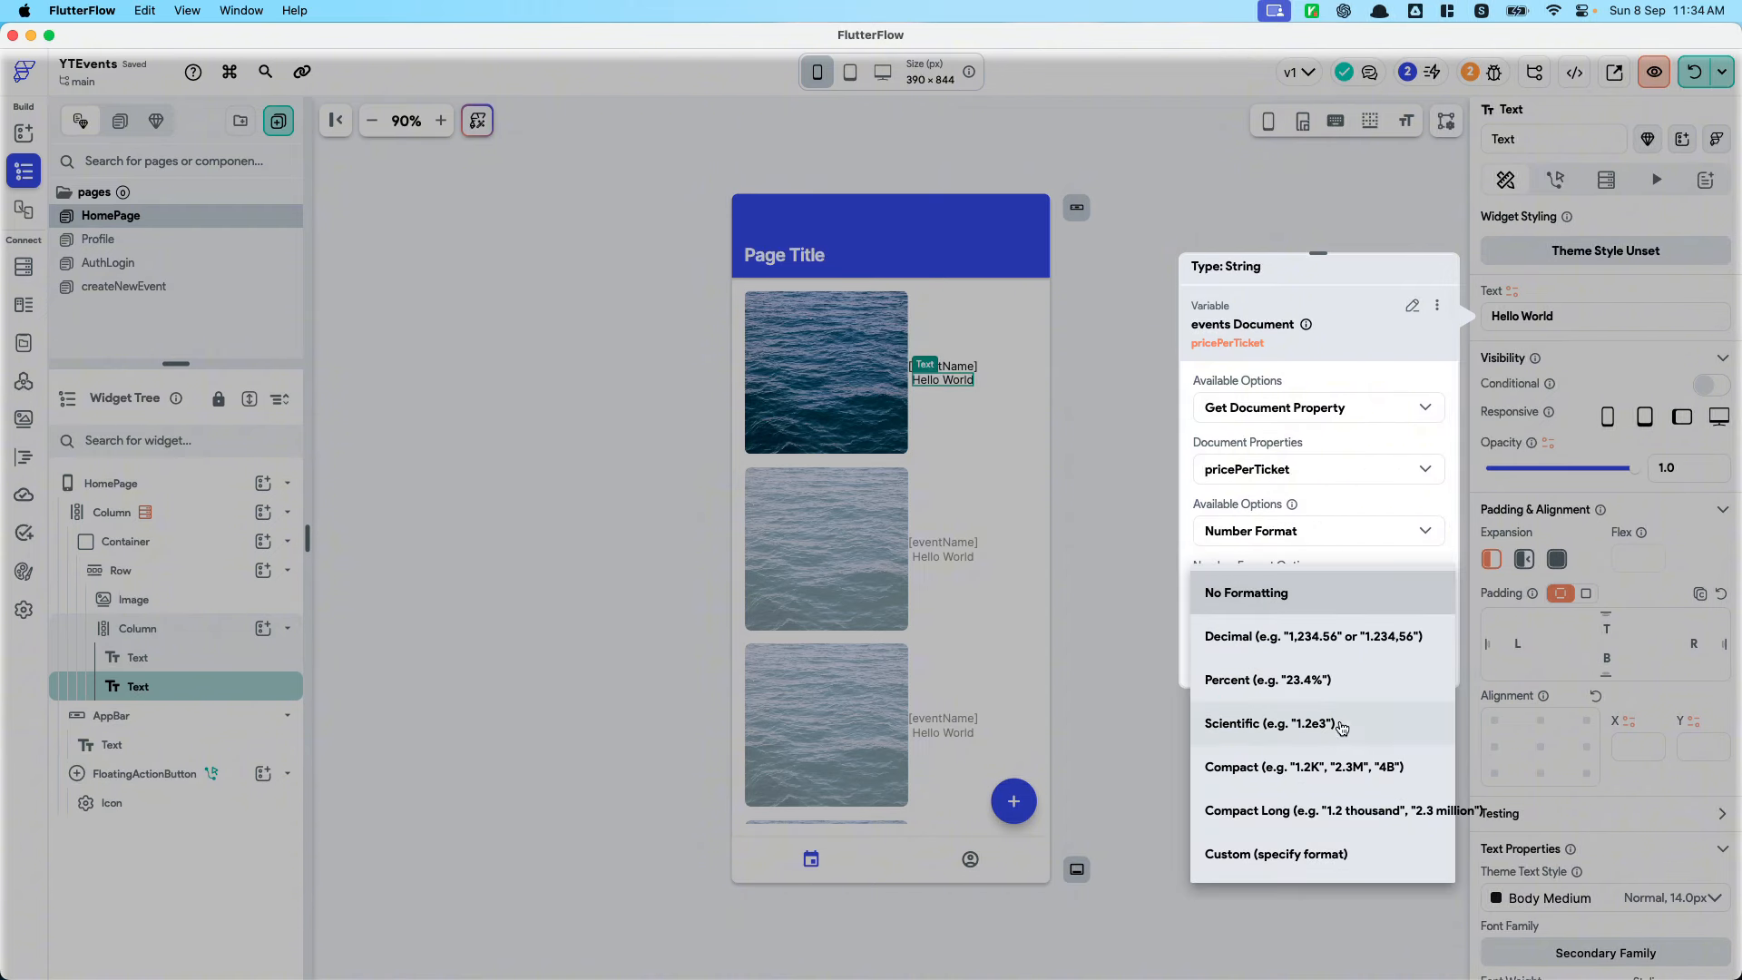
pyautogui.click(1344, 636)
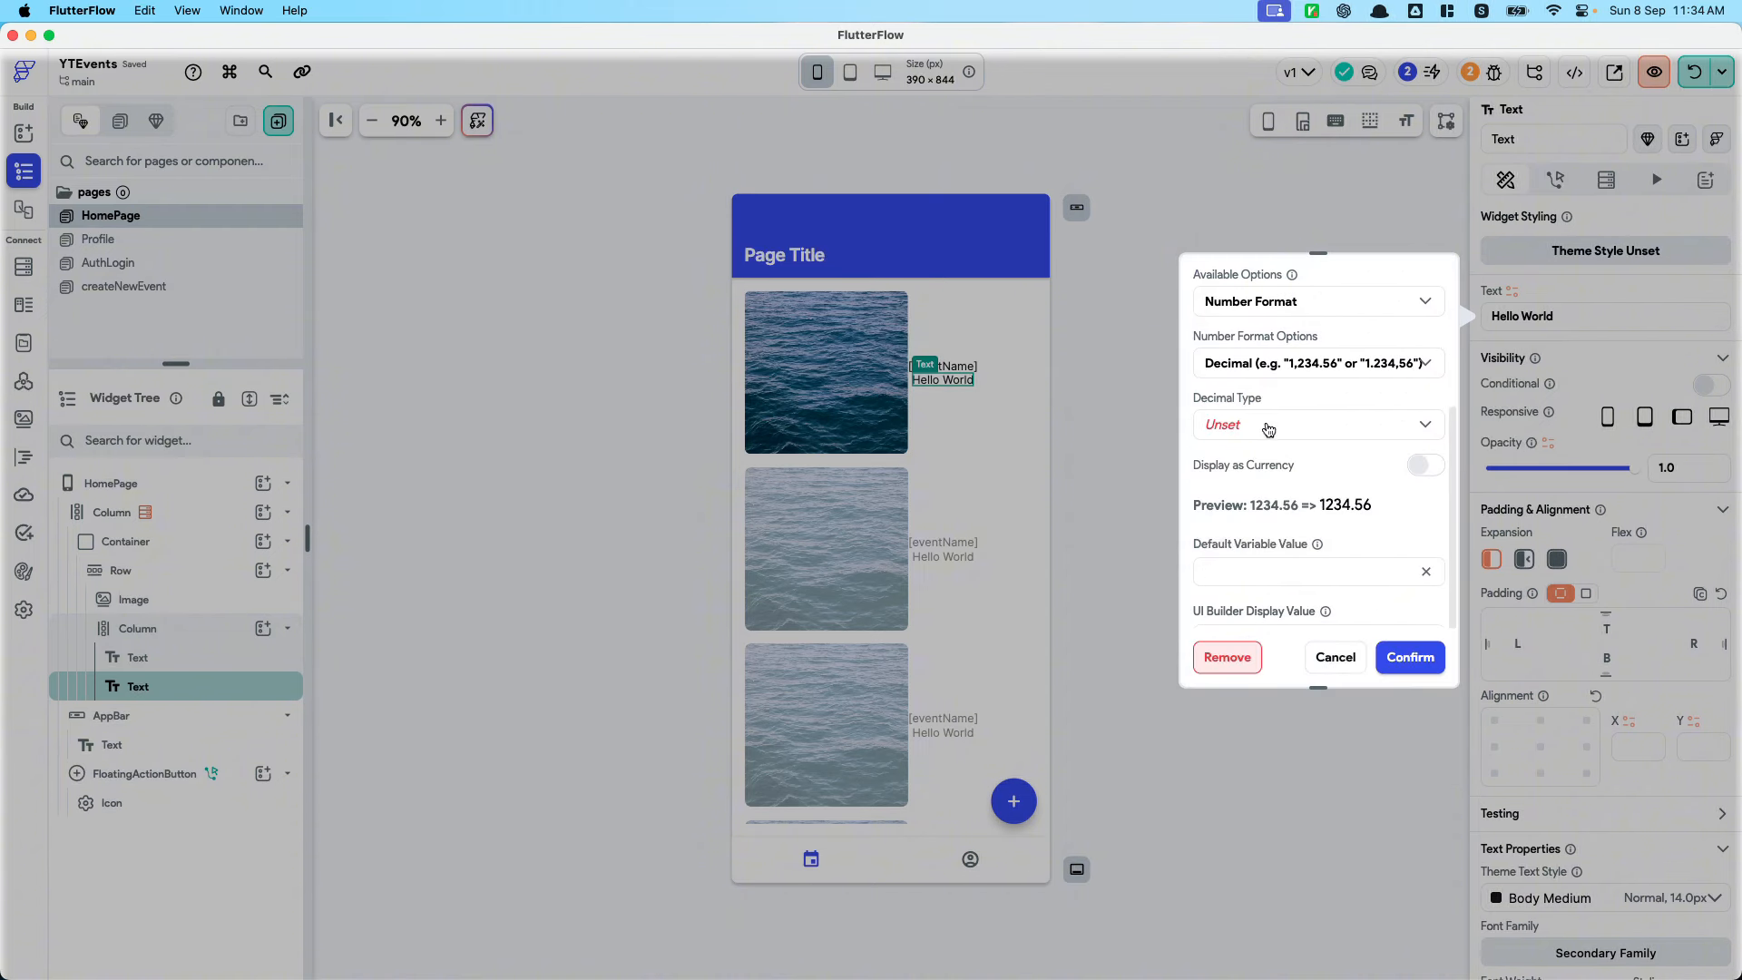
pyautogui.click(1269, 429)
pyautogui.click(1272, 427)
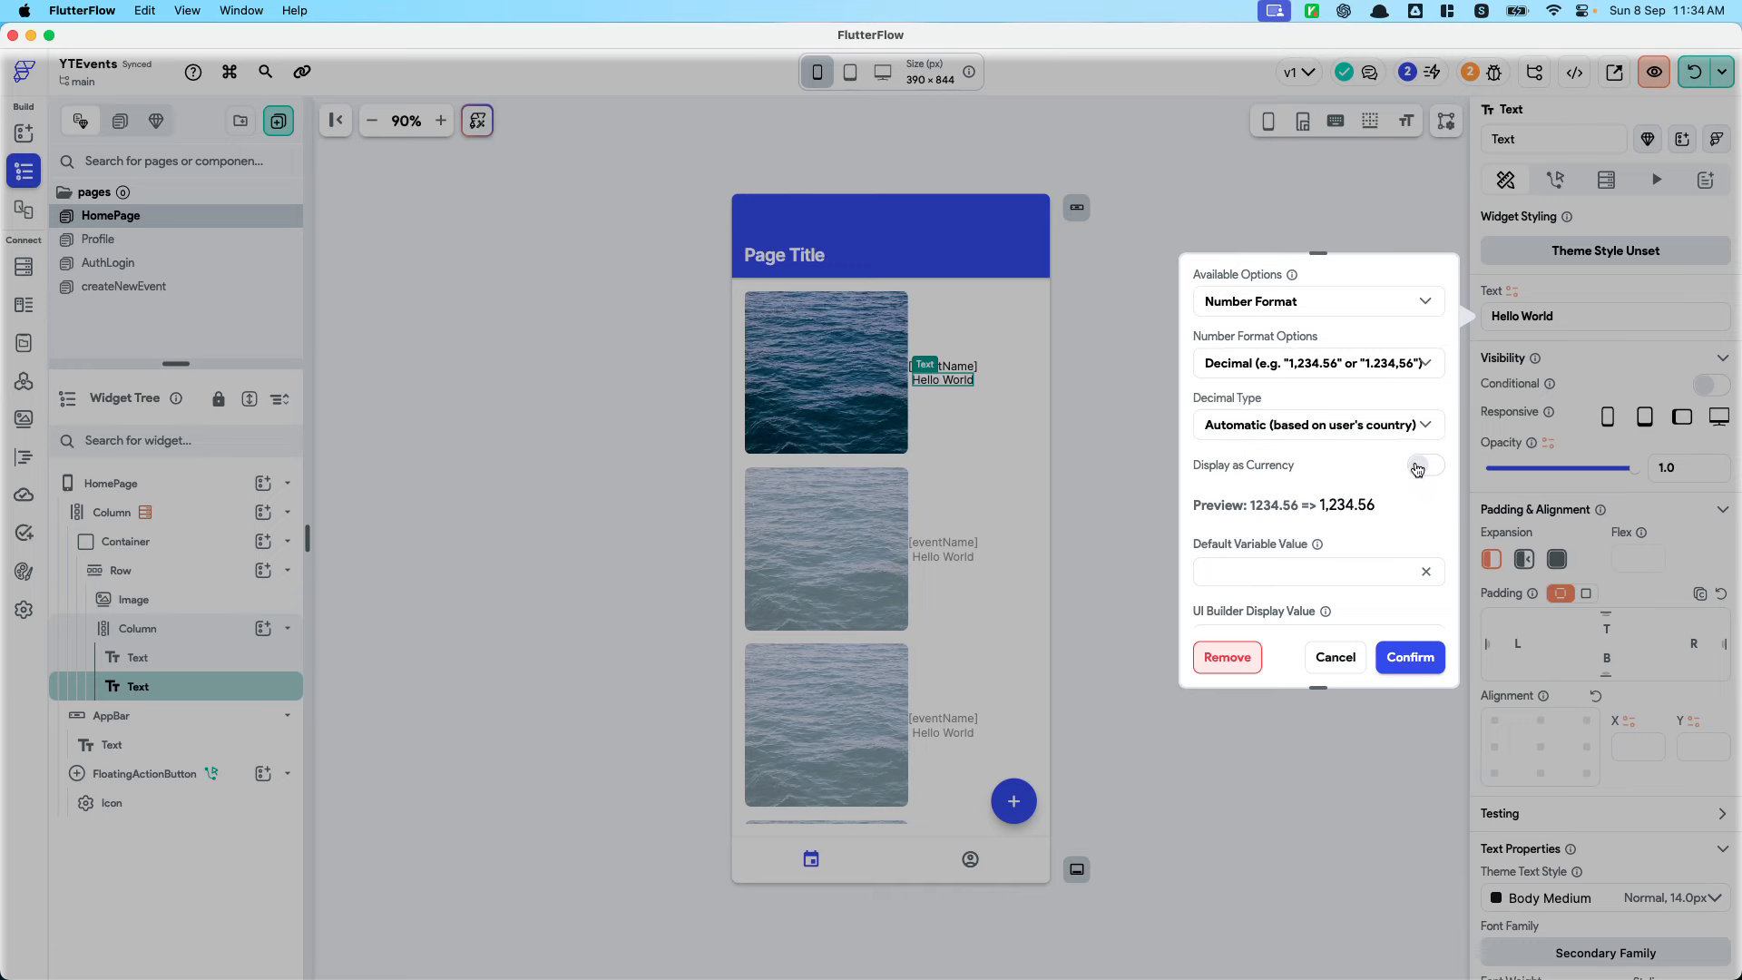
pyautogui.click(1417, 467)
pyautogui.scroll(-2, 1360, 472)
pyautogui.click(1410, 657)
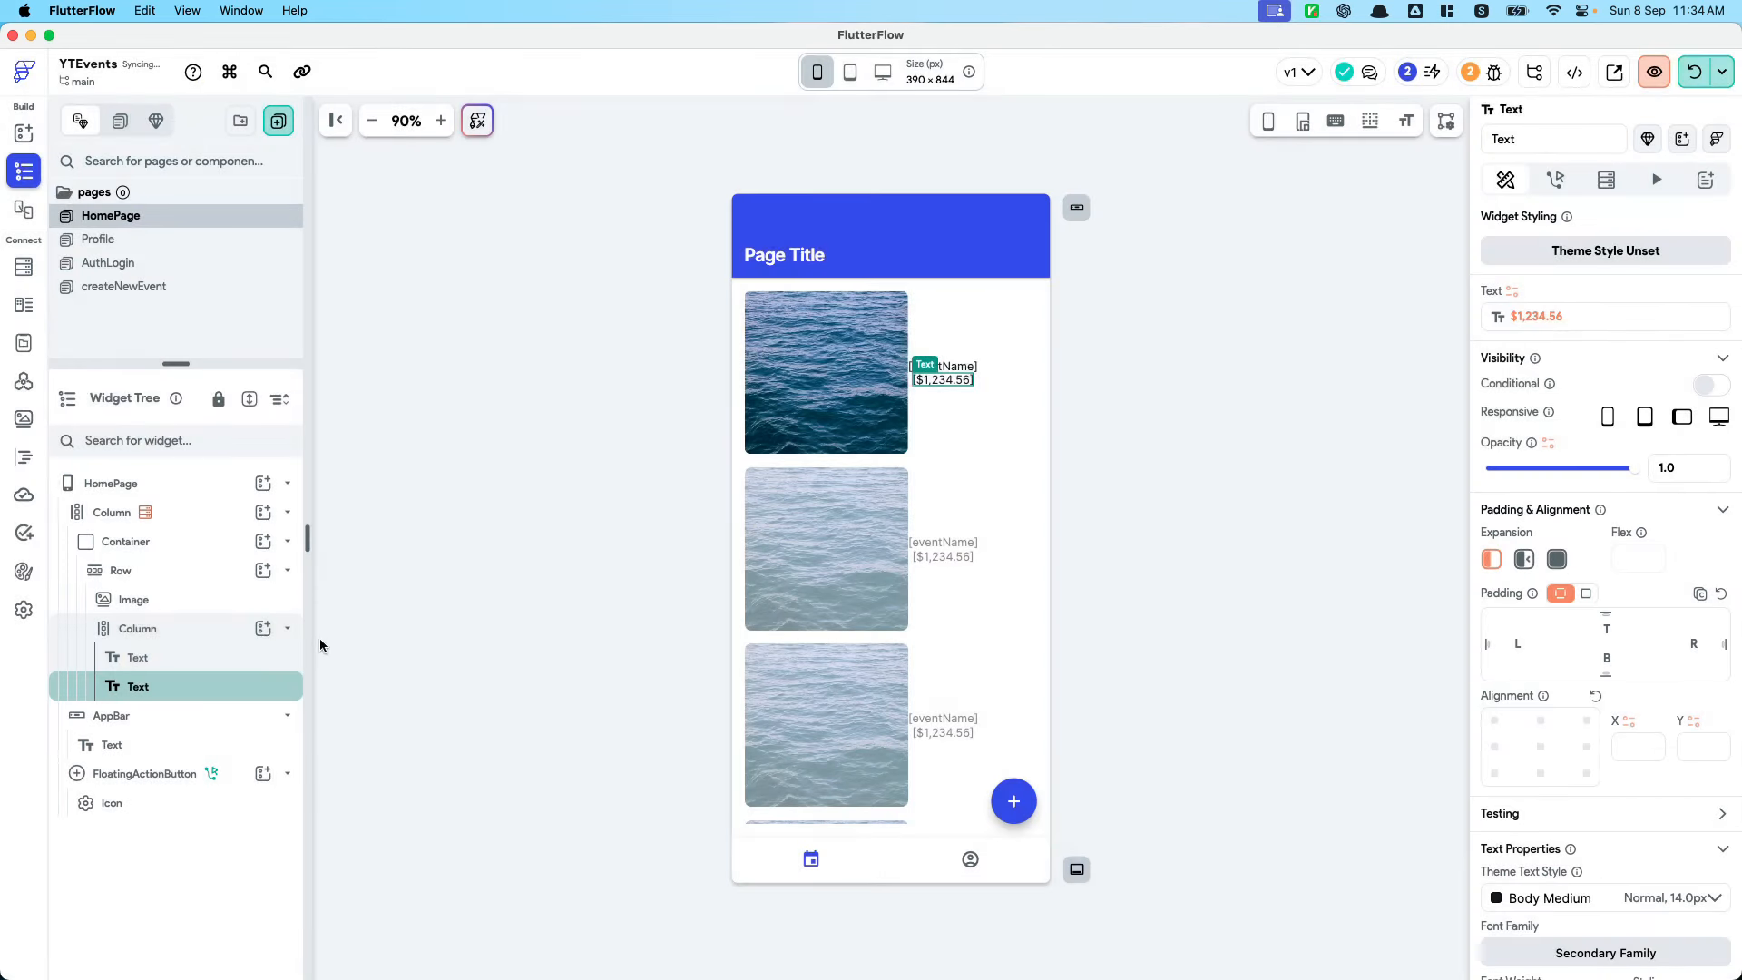
# Align the inner Column's children to the start of the cross axis and set its left padding to 16
pyautogui.click(209, 630)
pyautogui.click(1492, 859)
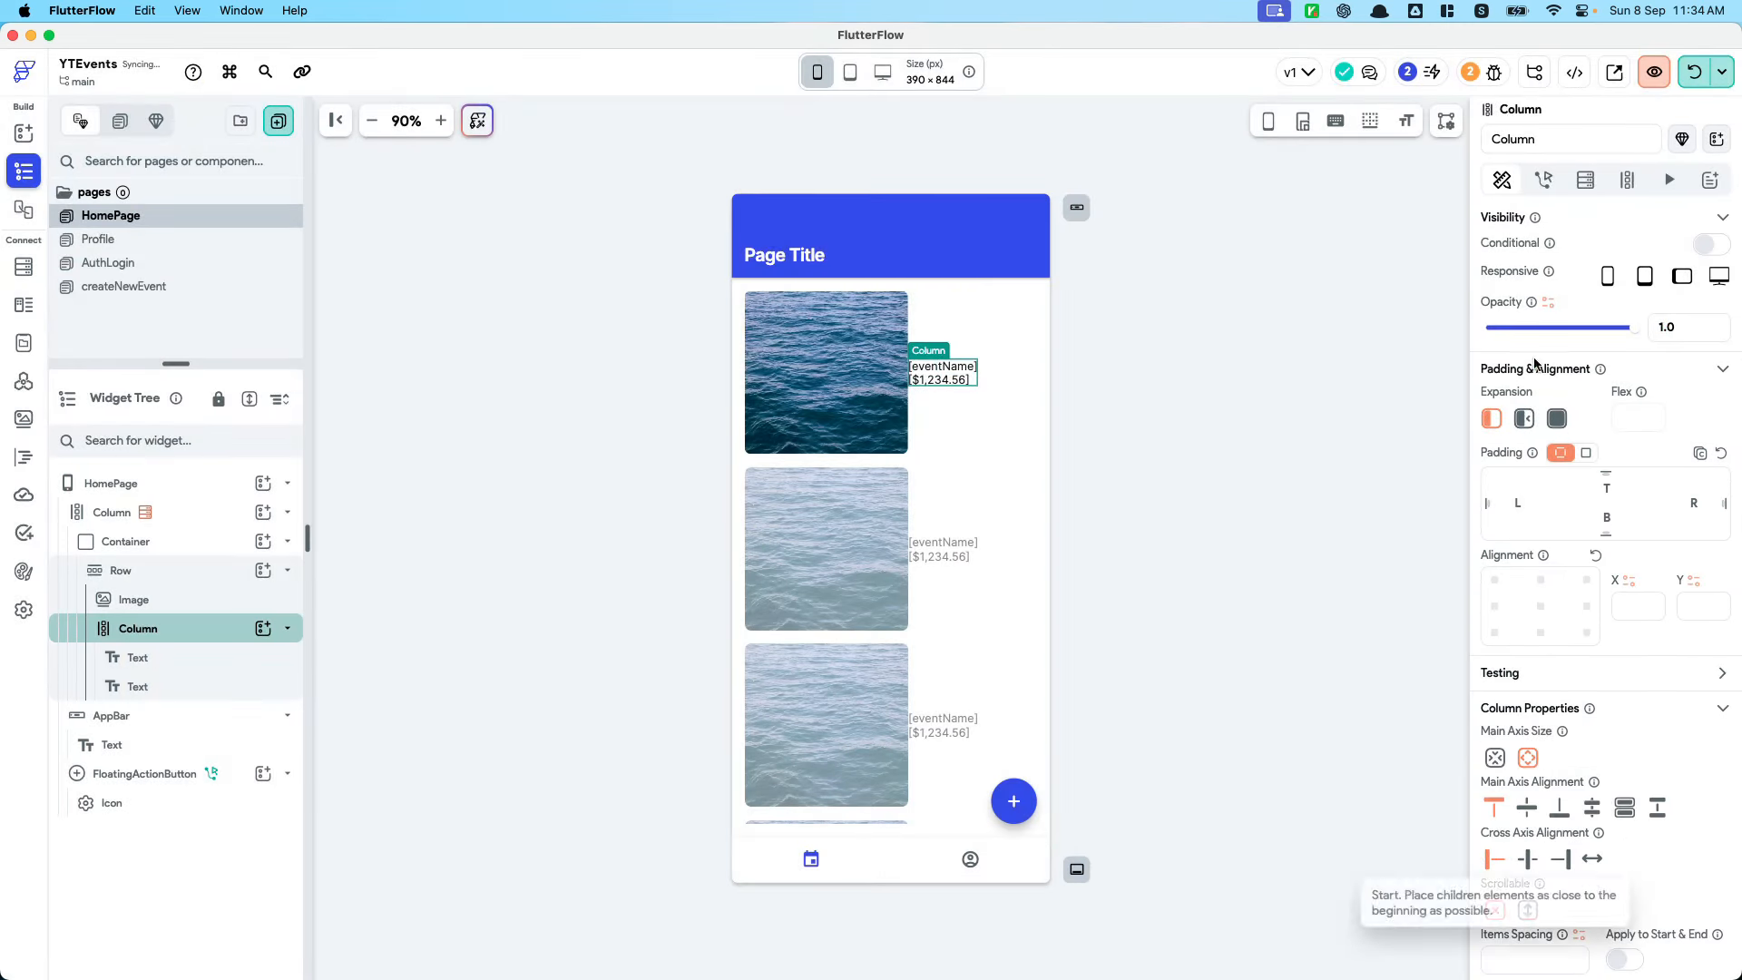
pyautogui.click(1517, 503)
pyautogui.write('16')
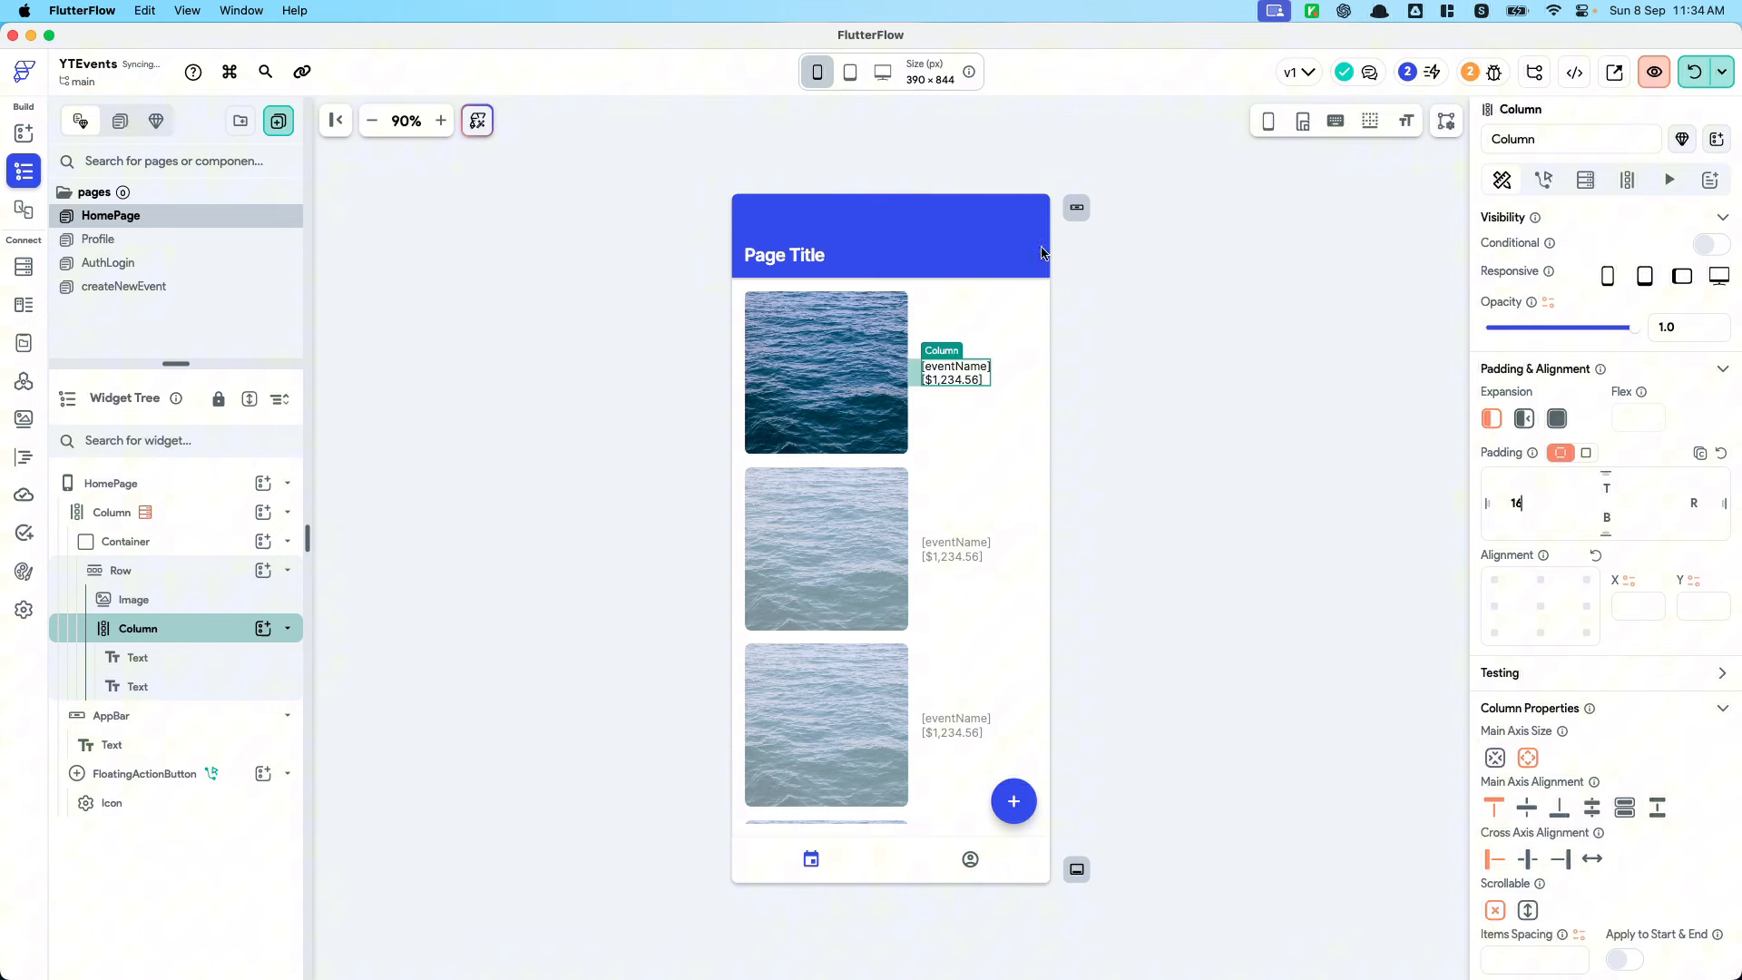
# Set the event name text's font size to 18
pyautogui.click(967, 370)
pyautogui.scroll(-3, 1604, 711)
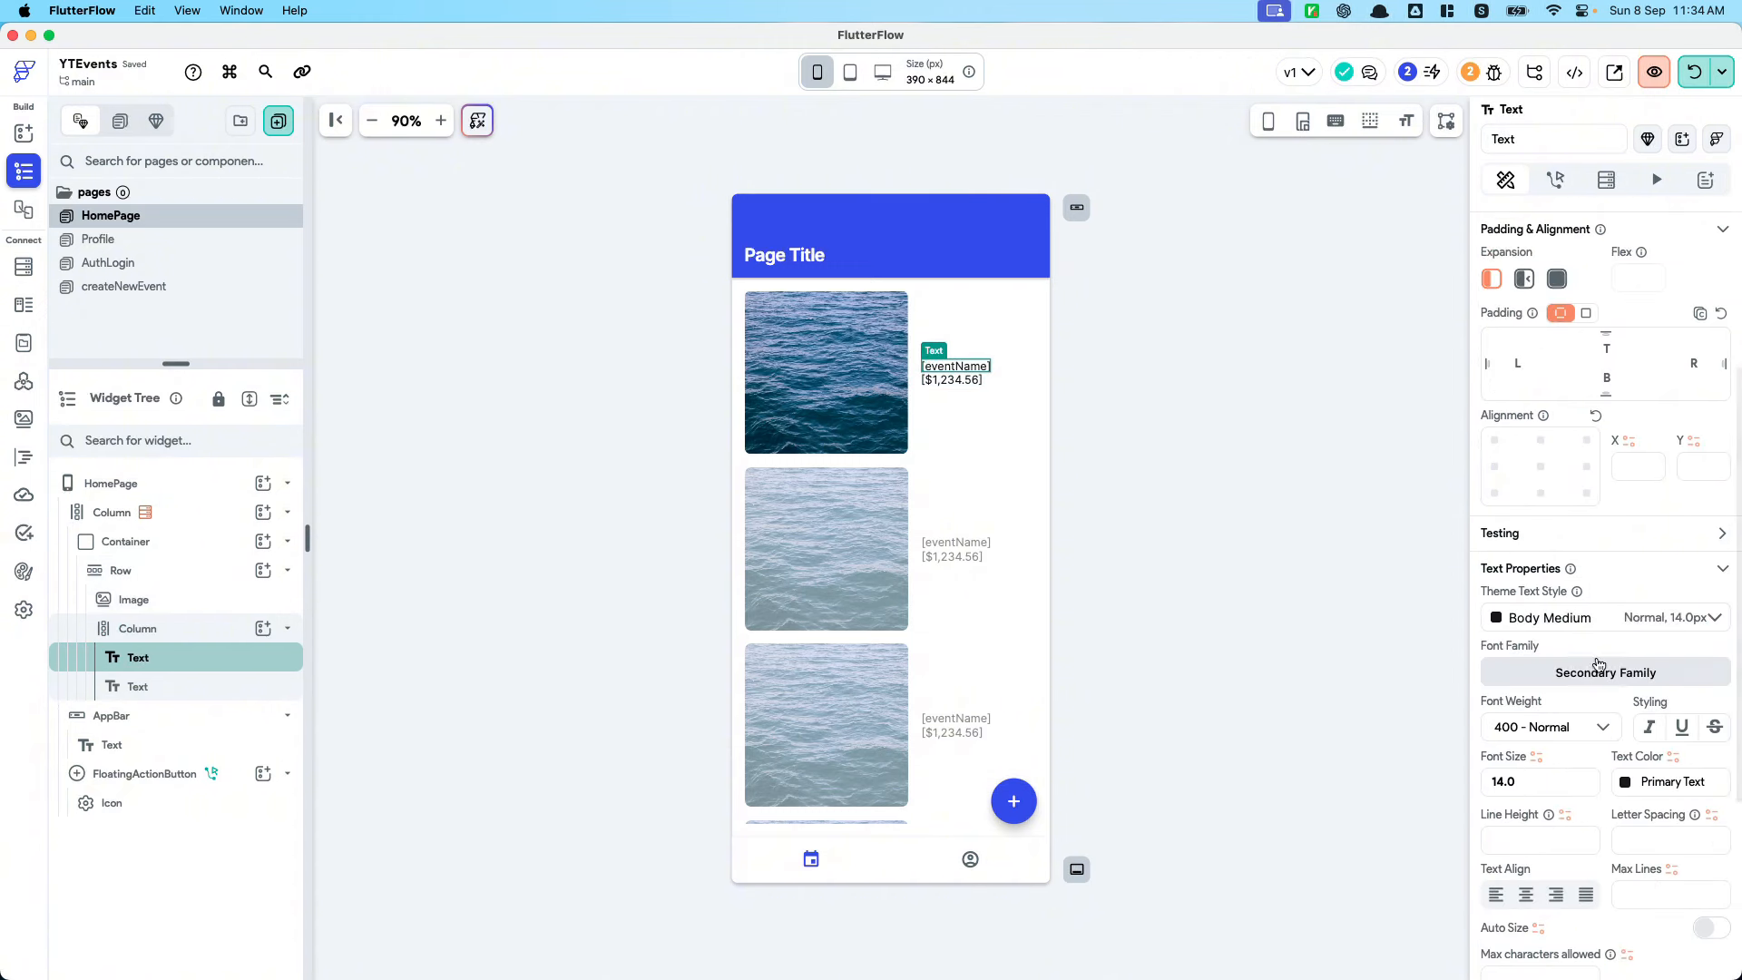
pyautogui.moveTo(1520, 781); pyautogui.dragTo(1461, 770)
pyautogui.write('20')
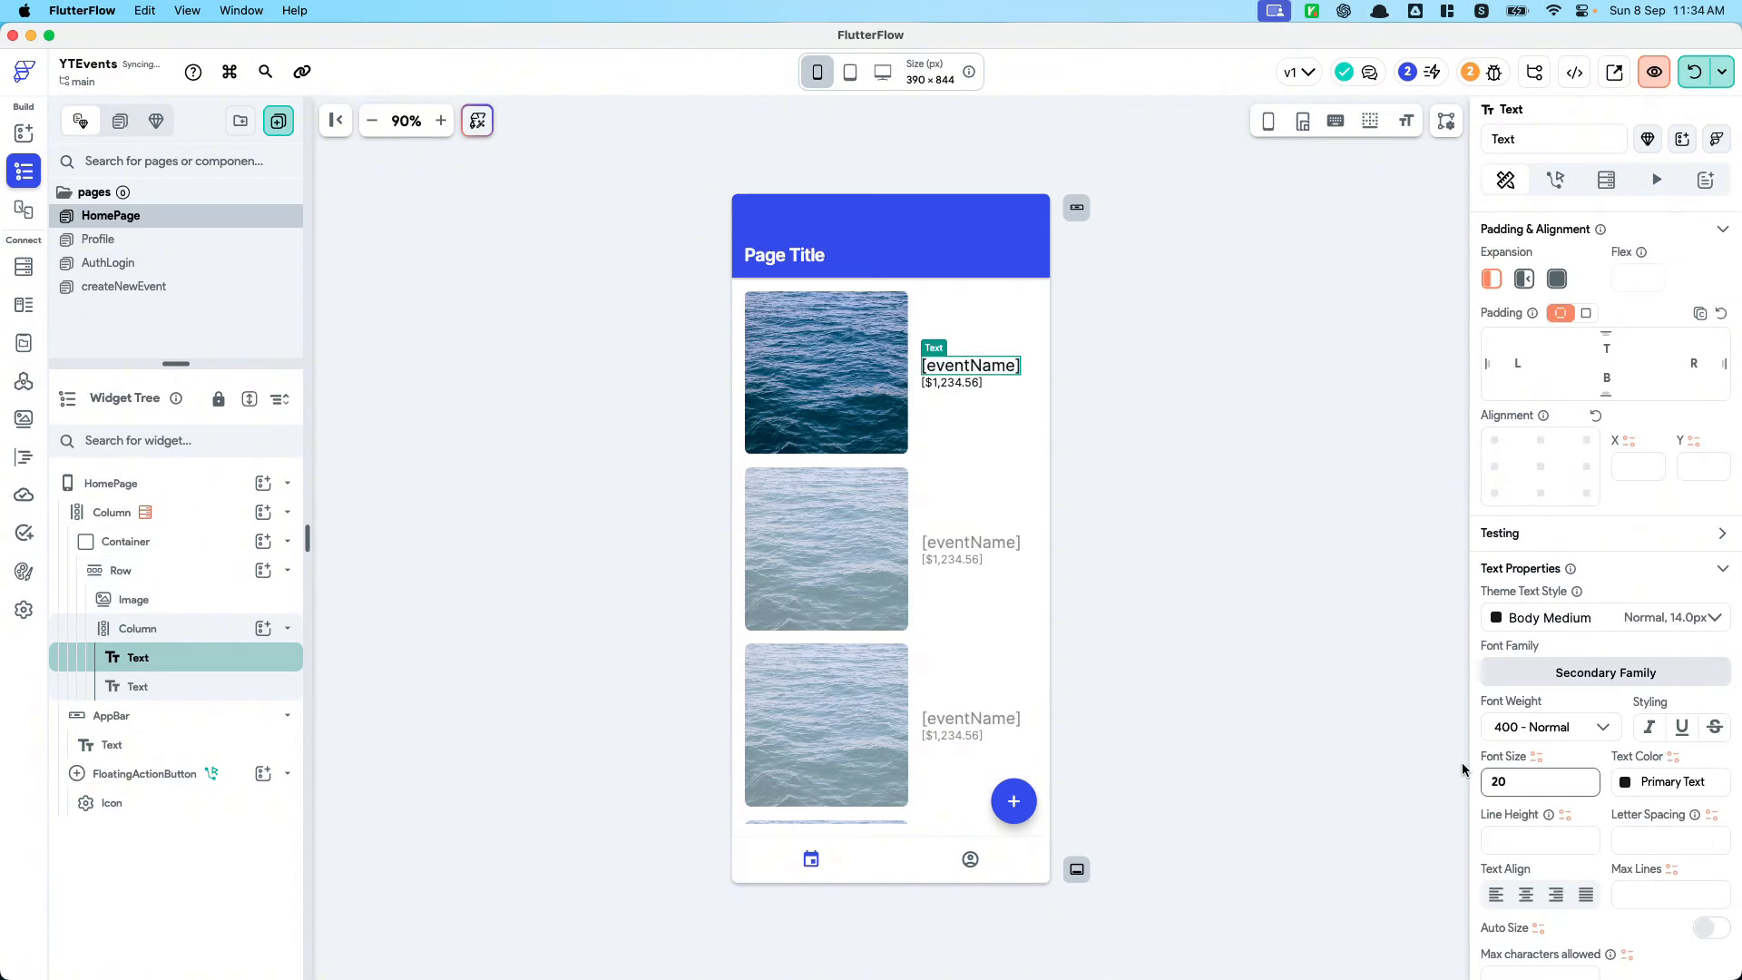
pyautogui.write('0')
pyautogui.press('BackSpace')
pyautogui.press('BackSpace')
pyautogui.press('BackSpace')
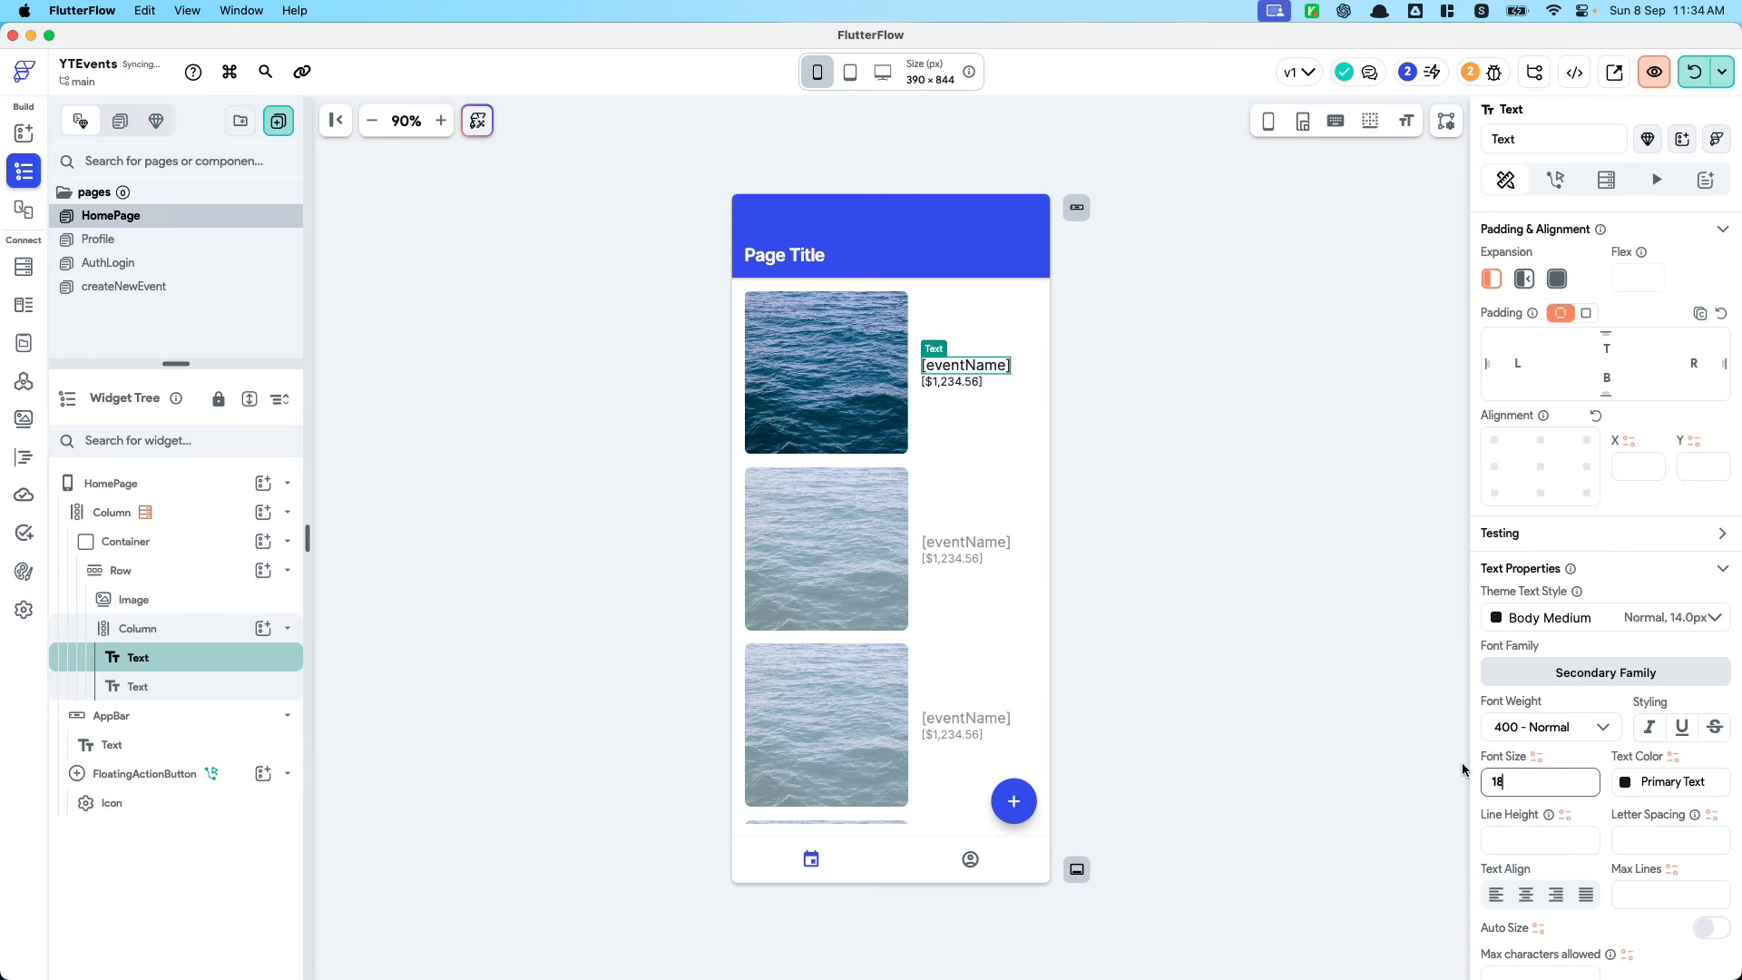
# Resize the event Image to 80 px wide and 80 px high
pyautogui.click(825, 381)
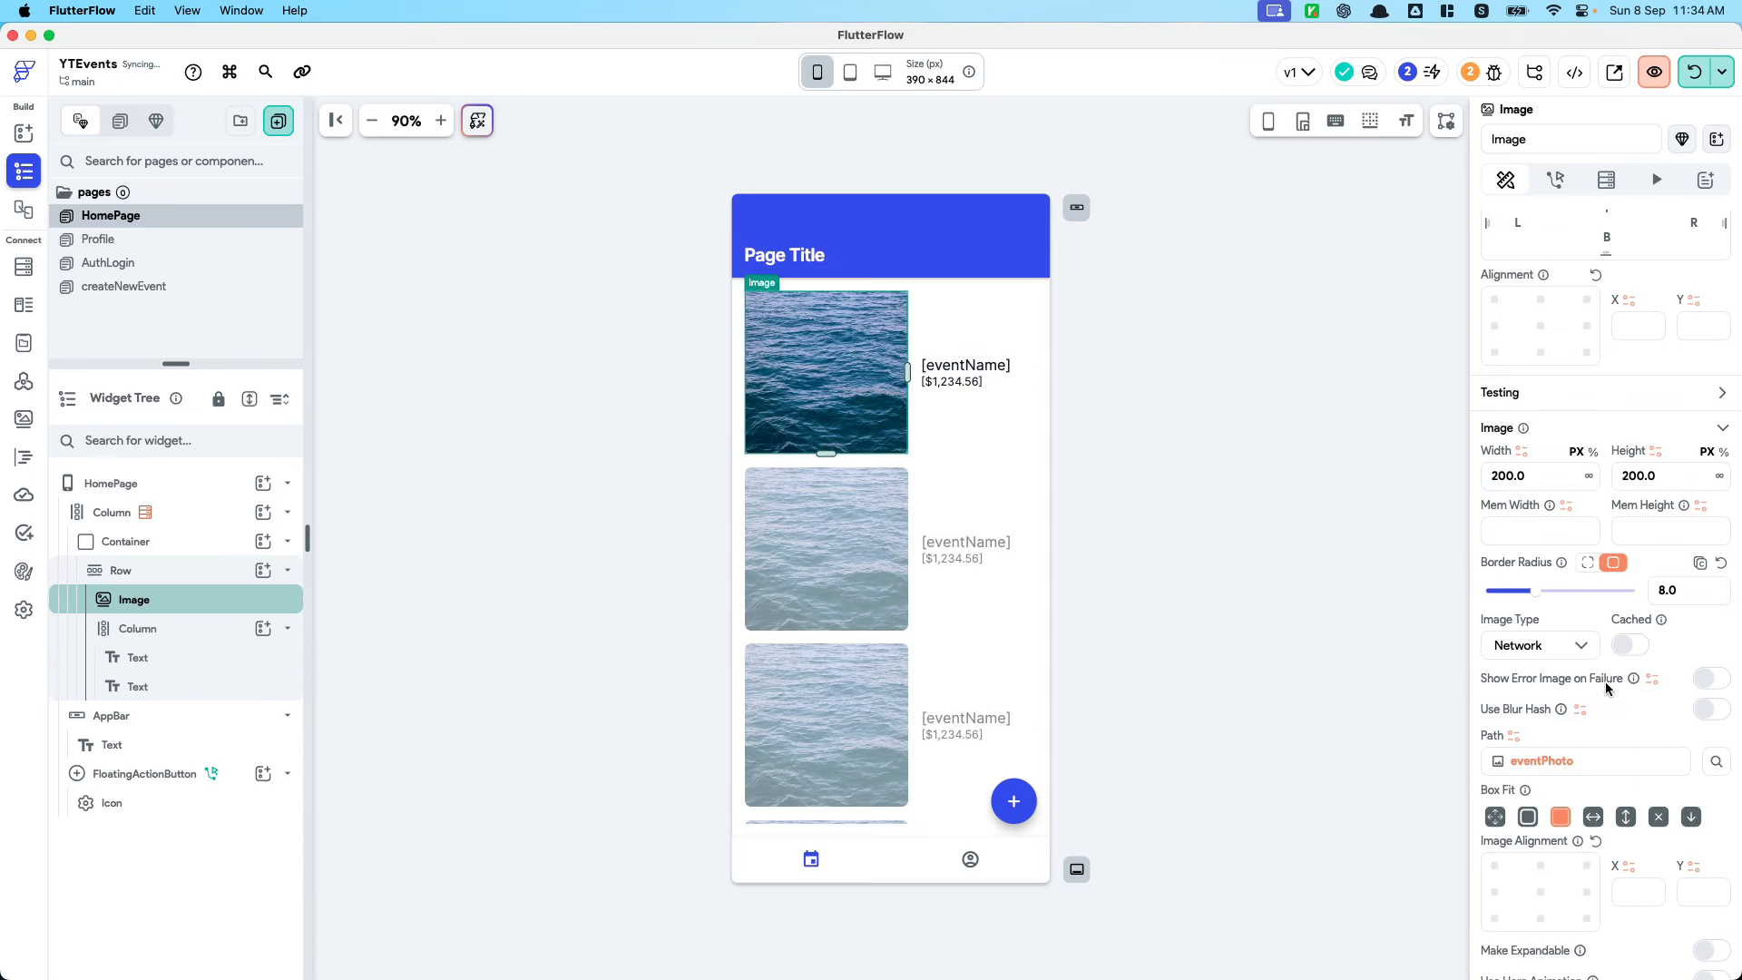
pyautogui.click(1615, 476)
pyautogui.click(1552, 473)
pyautogui.write('80')
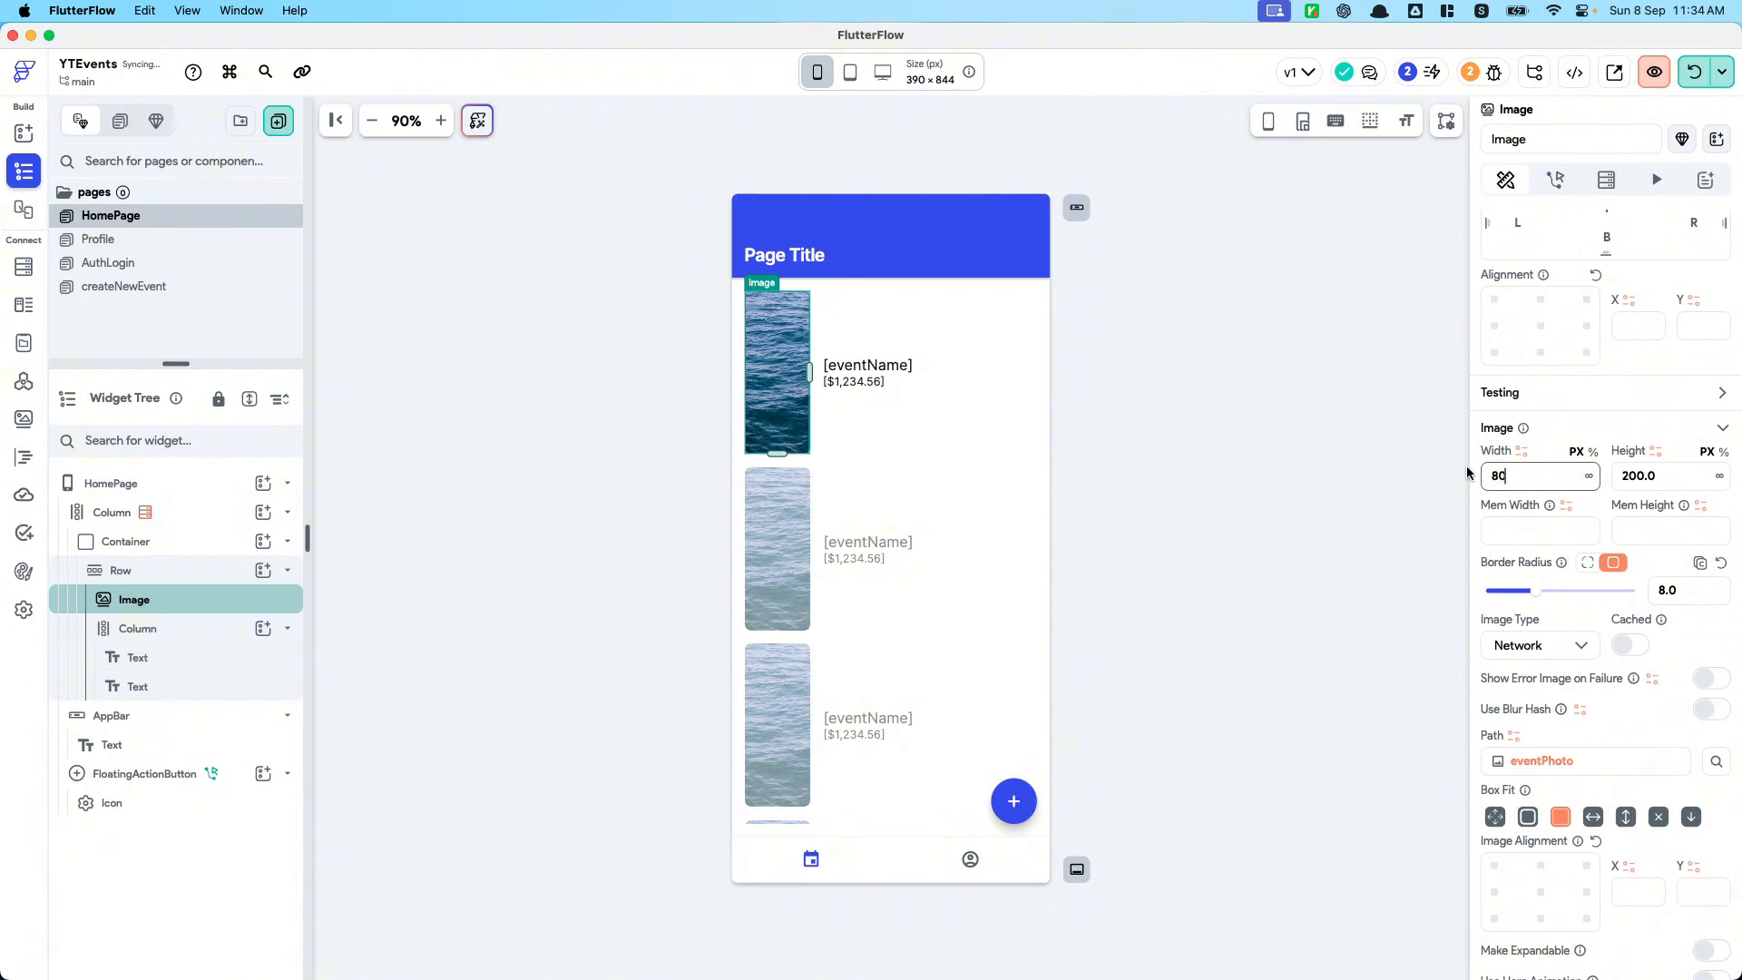
pyautogui.click(1675, 482)
pyautogui.write('80')
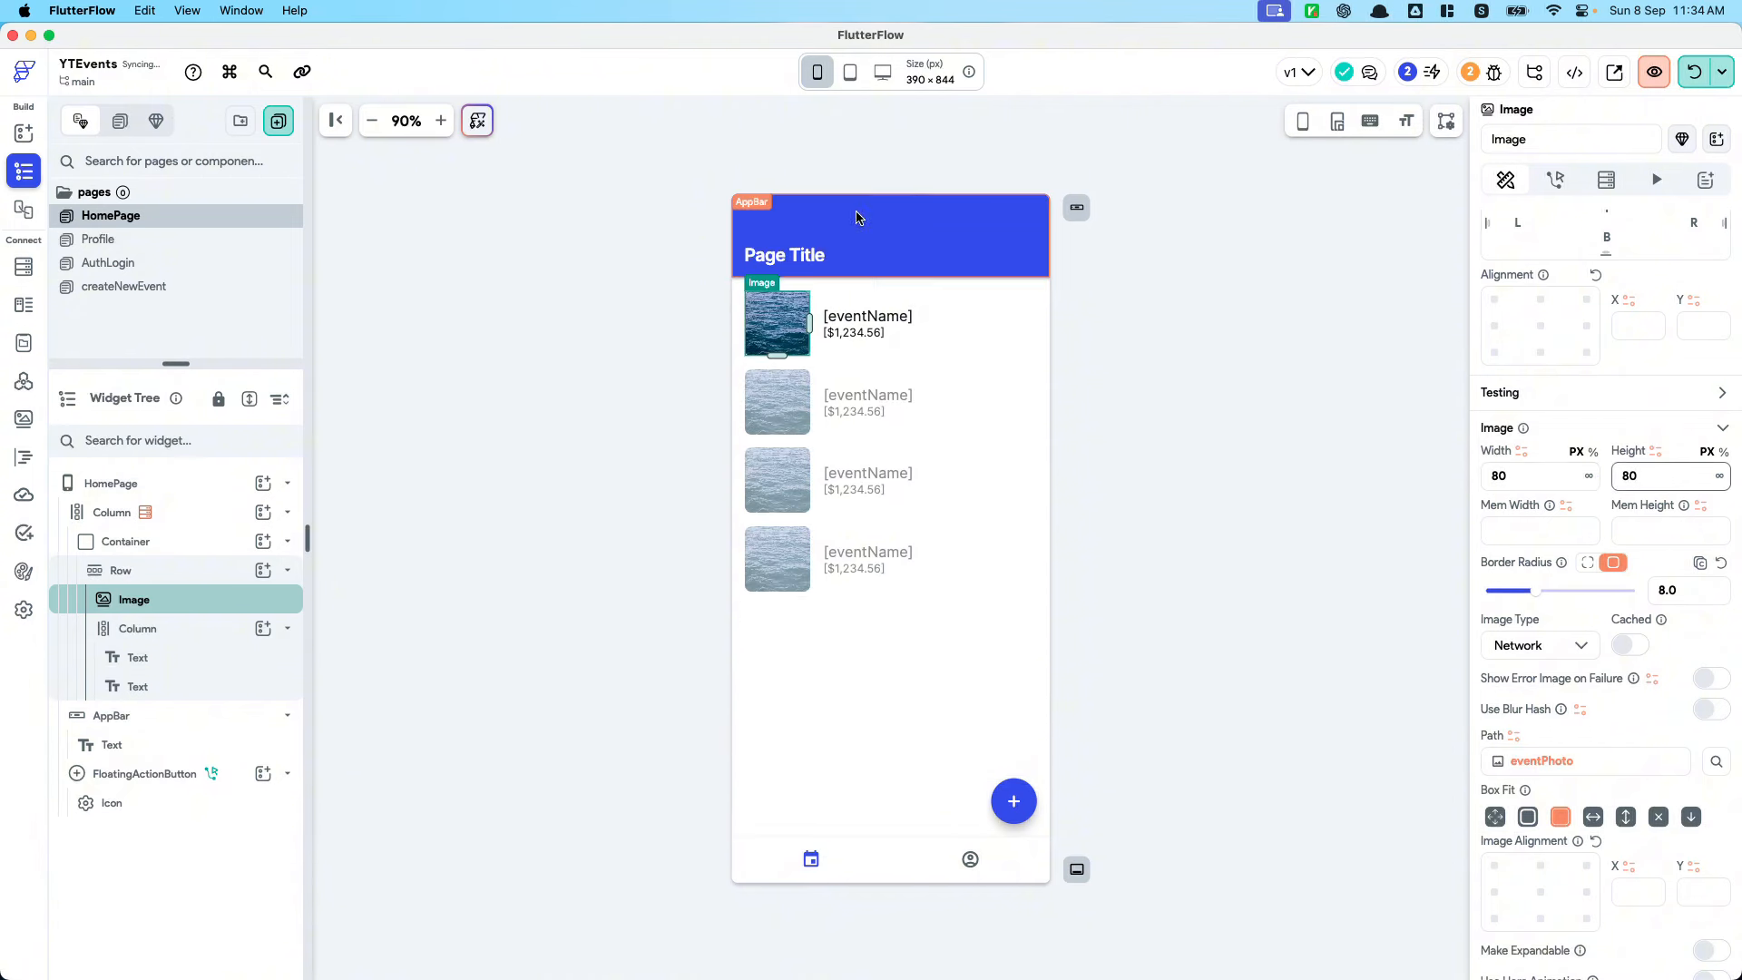
# Set the items spacing of the inner Column holding the event name and price to 12
pyautogui.click(869, 334)
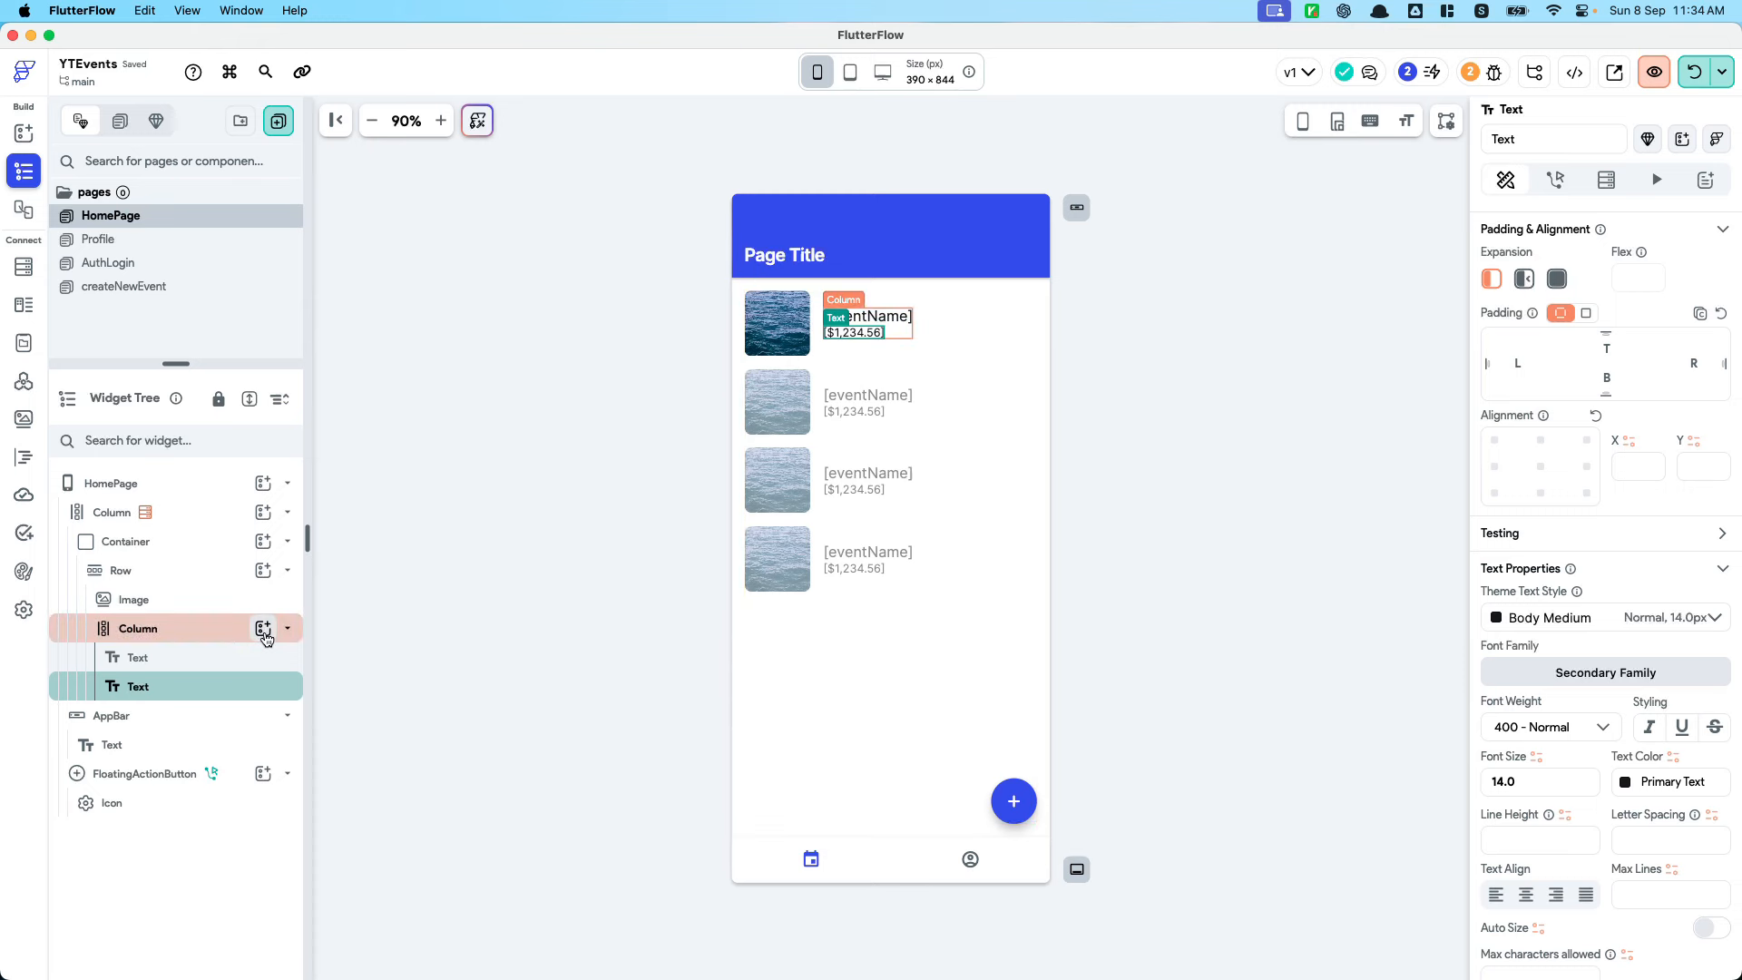
pyautogui.click(210, 633)
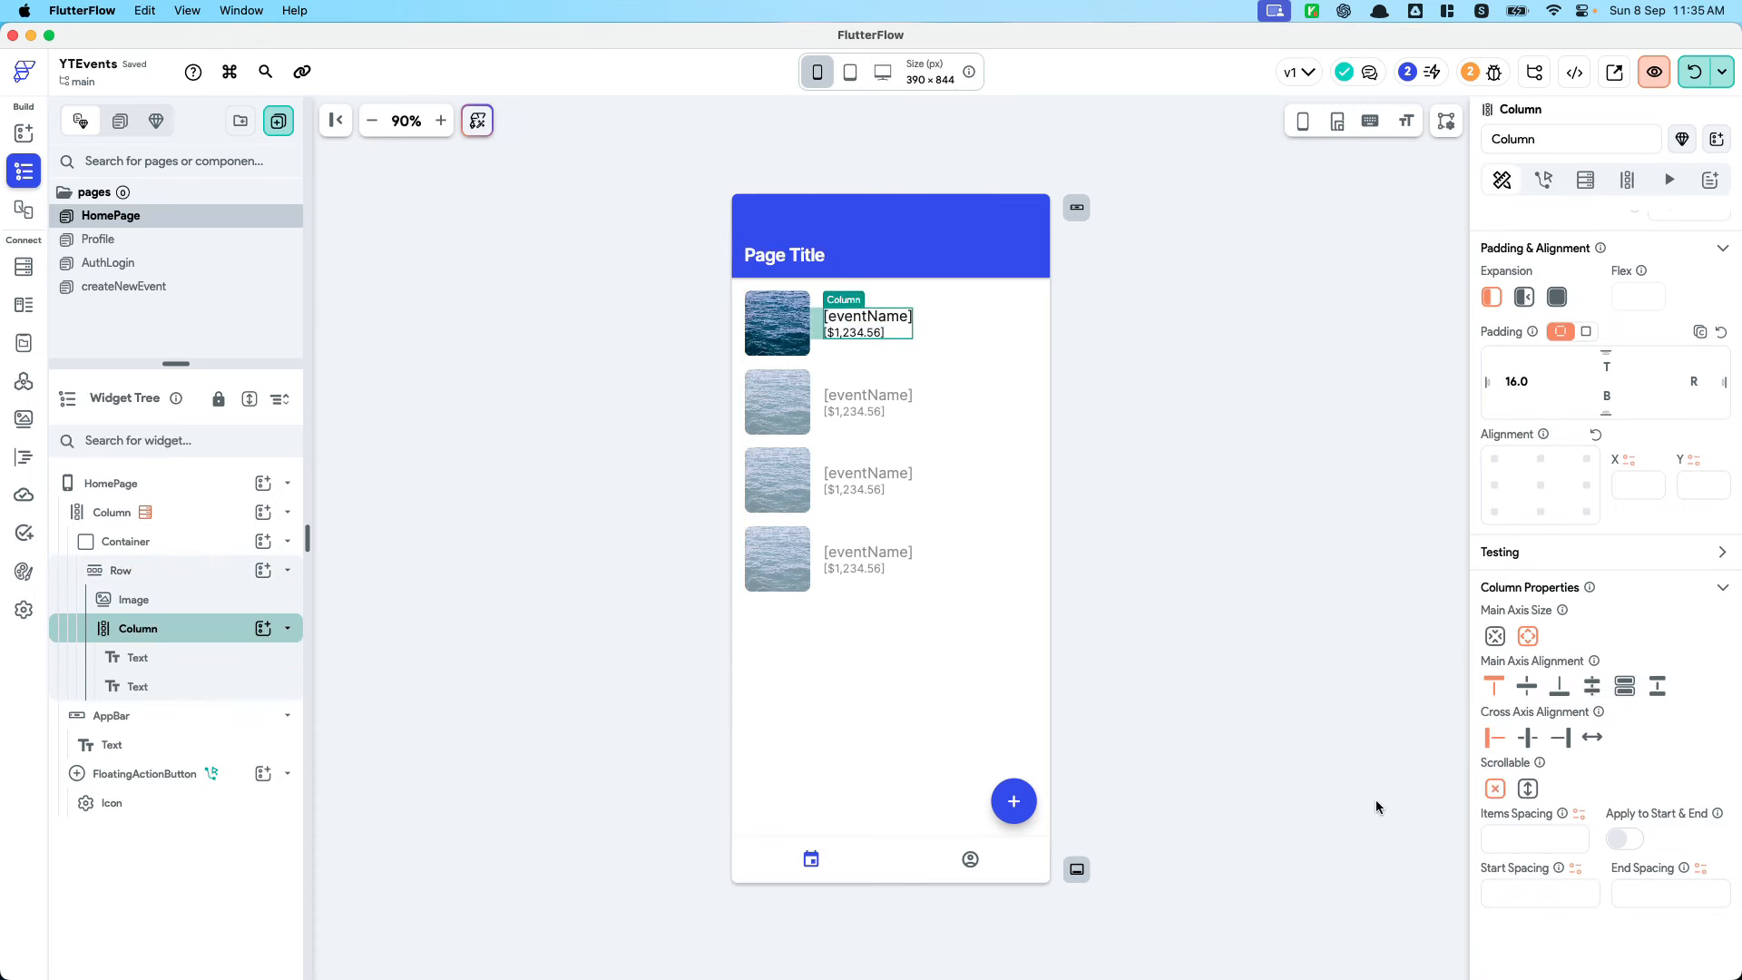
pyautogui.click(1539, 830)
pyautogui.write('12')
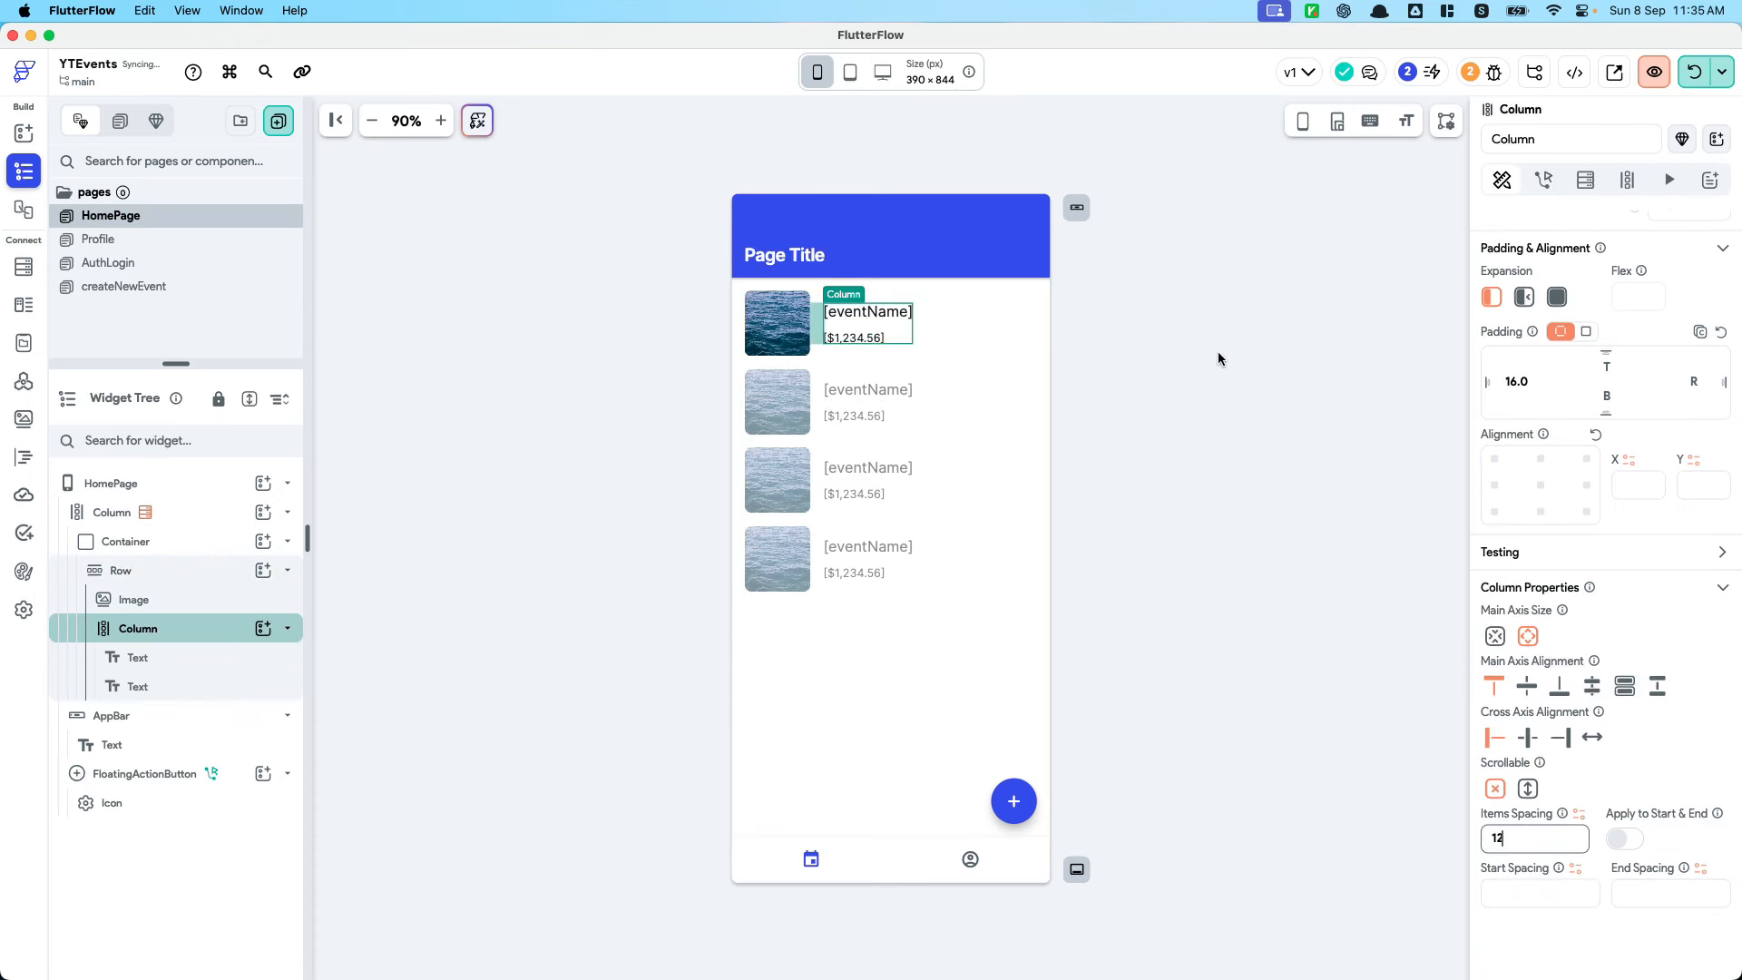
pyautogui.click(1217, 352)
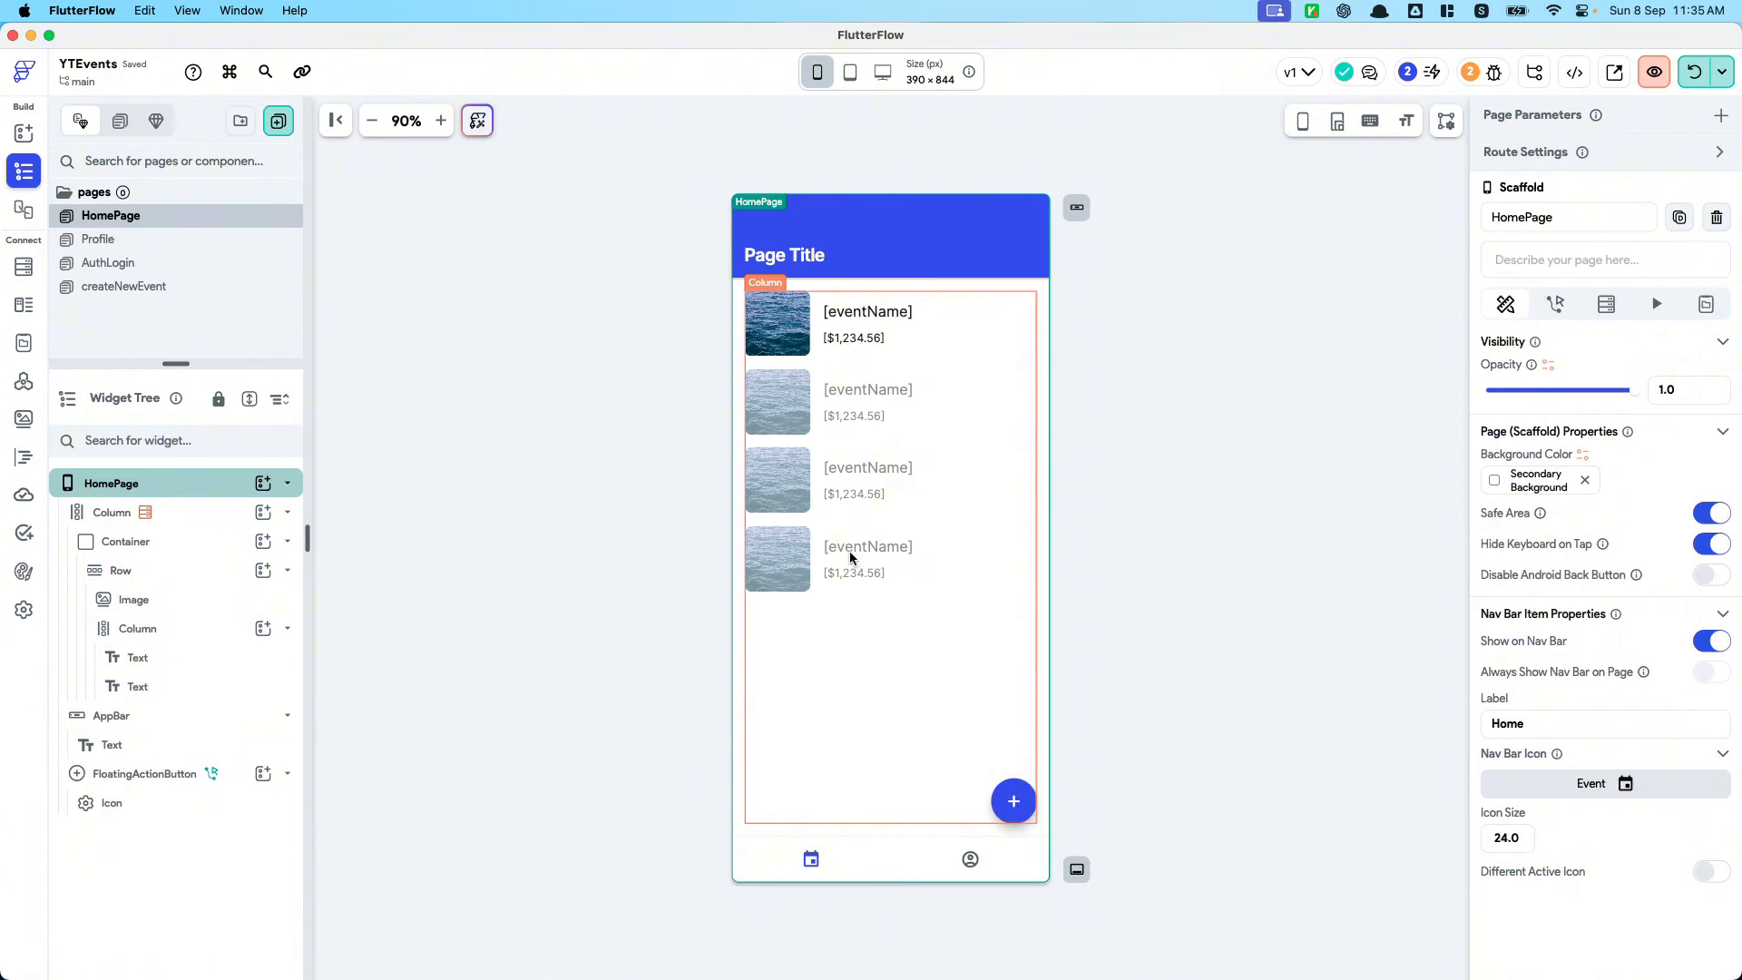